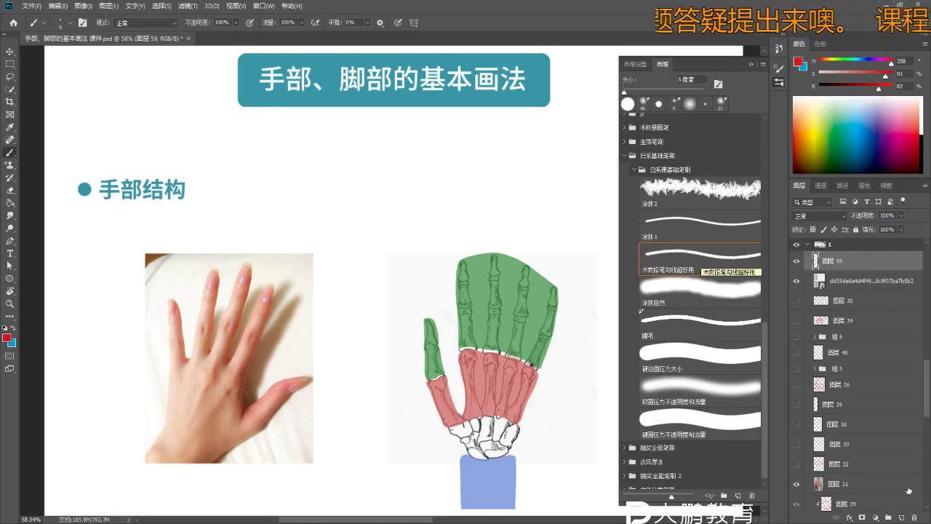
# - Add a new empty layer and draw a red underline beneath the 手部结构 heading
pyautogui.click(900, 518)
pyautogui.press('space')
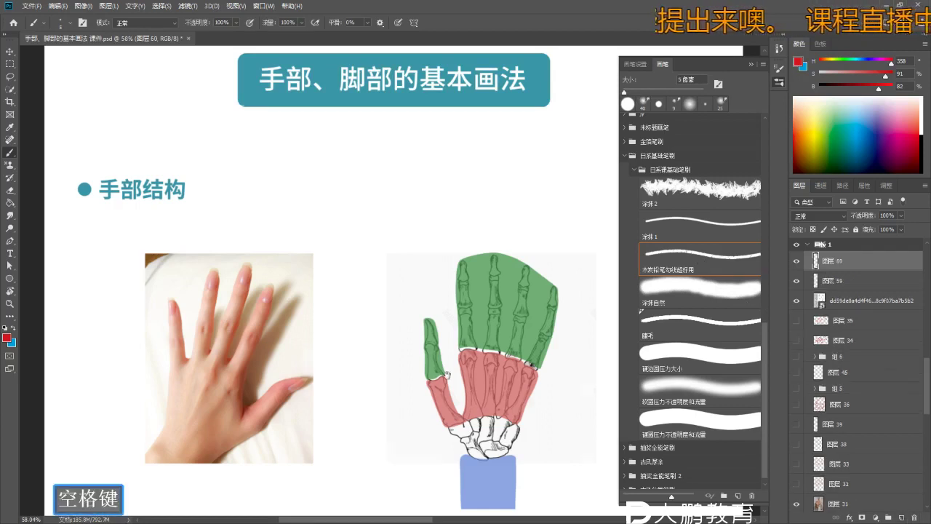
pyautogui.scroll(-1, 394, 211)
pyautogui.press('z')
pyautogui.press('b')
pyautogui.press('space')
pyautogui.press('z')
pyautogui.press('b')
pyautogui.press('space')
pyautogui.moveTo(274, 258); pyautogui.dragTo(261, 233)
pyautogui.press('b')
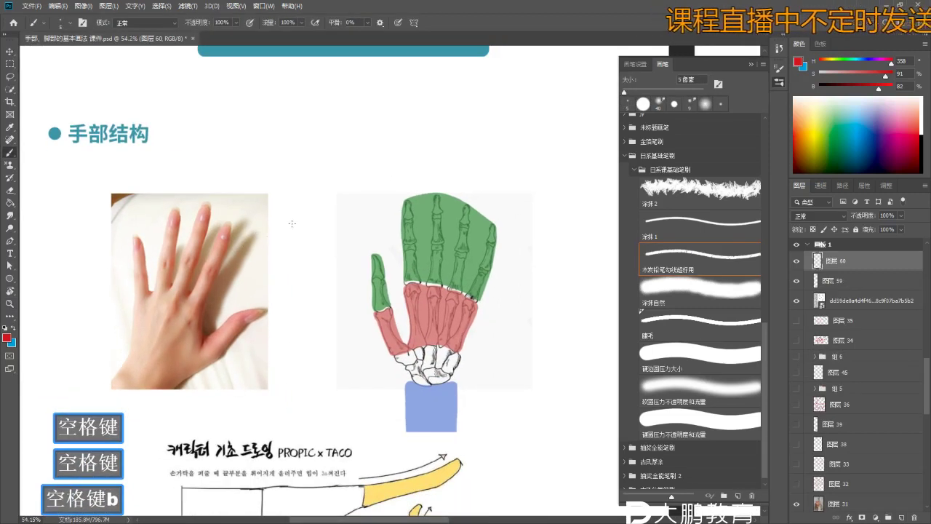
pyautogui.press('b')
pyautogui.press('space')
pyautogui.moveTo(187, 149); pyautogui.dragTo(212, 147)
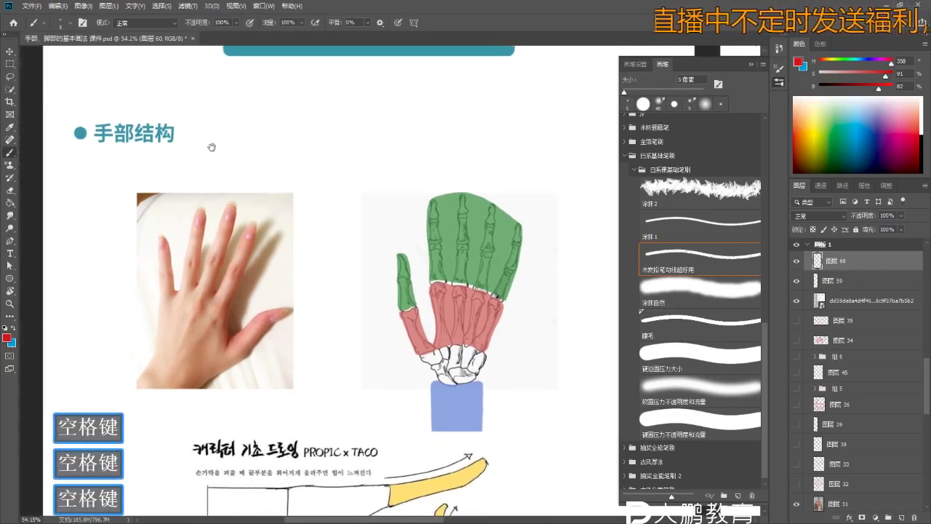
pyautogui.press('b')
pyautogui.moveTo(77, 149); pyautogui.dragTo(182, 149)
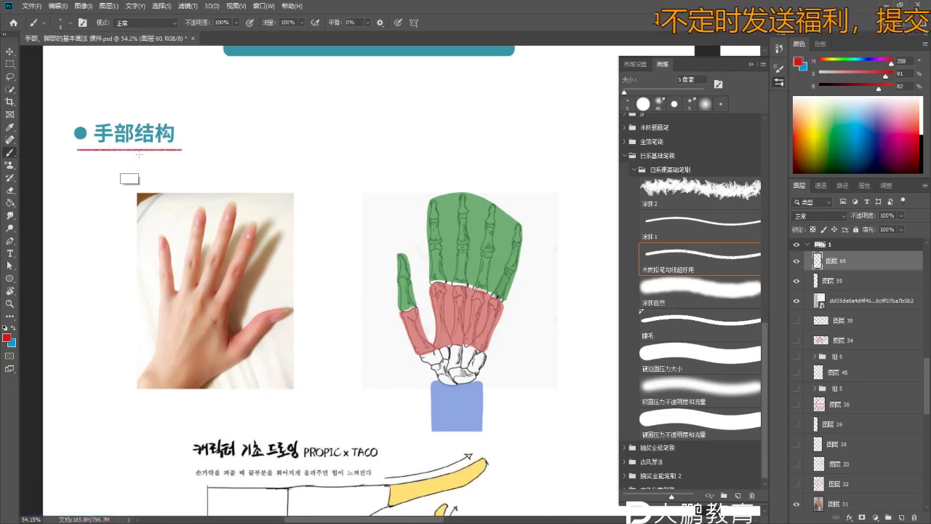
# - Sketch a red hand outline with rounded fingertips, undoing the rough scribbles
pyautogui.press('space')
pyautogui.moveTo(255, 152)
pyautogui.mouseDown()
pyautogui.moveTo(235, 178)
pyautogui.moveTo(205, 178)
pyautogui.moveTo(211, 182)
pyautogui.moveTo(227, 145)
pyautogui.moveTo(216, 179)
pyautogui.moveTo(235, 185)
pyautogui.mouseUp()
pyautogui.press('z')
pyautogui.press('b')
pyautogui.press('b')
pyautogui.press('z')
pyautogui.press('b')
pyautogui.press('b')
pyautogui.hotkey('ctrl', 'z')
pyautogui.press('z')
pyautogui.press('b')
pyautogui.moveTo(215, 217); pyautogui.dragTo(226, 198)
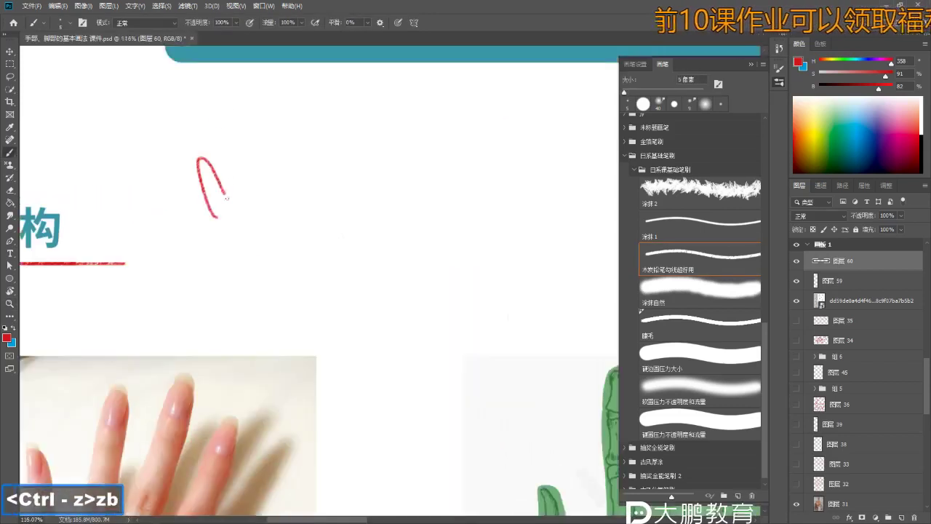
pyautogui.moveTo(255, 158)
pyautogui.mouseDown()
pyautogui.moveTo(257, 184)
pyautogui.moveTo(271, 115)
pyautogui.moveTo(286, 182)
pyautogui.mouseUp()
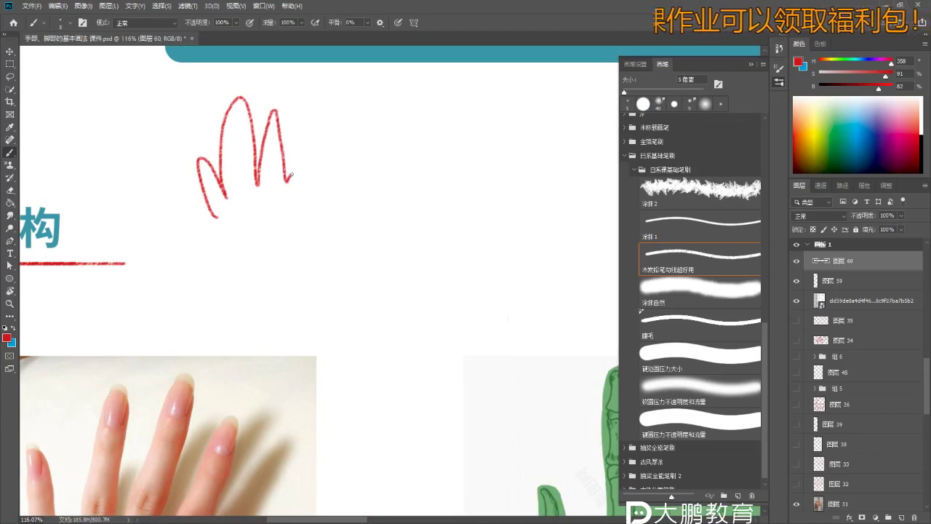
pyautogui.hotkey('ctrl', 'z')
pyautogui.moveTo(232, 163)
pyautogui.mouseDown()
pyautogui.moveTo(263, 78)
pyautogui.moveTo(285, 150)
pyautogui.moveTo(295, 101)
pyautogui.moveTo(324, 189)
pyautogui.mouseUp()
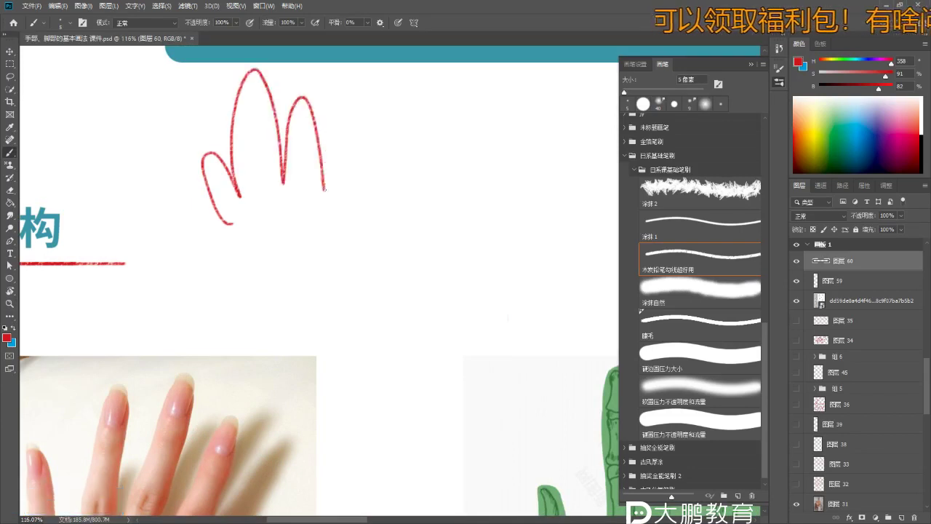
pyautogui.press('z')
pyautogui.moveTo(291, 222); pyautogui.dragTo(240, 222)
pyautogui.press('b')
pyautogui.press('b')
# - Draw a red X beside the hand sketch to mark it as incorrect
pyautogui.moveTo(409, 198); pyautogui.dragTo(420, 221)
pyautogui.hotkey('ctrl', 'z')
pyautogui.moveTo(387, 182); pyautogui.dragTo(407, 213)
pyautogui.moveTo(412, 181); pyautogui.dragTo(389, 212)
pyautogui.press('z')
pyautogui.moveTo(433, 245); pyautogui.dragTo(416, 264)
pyautogui.press('b')
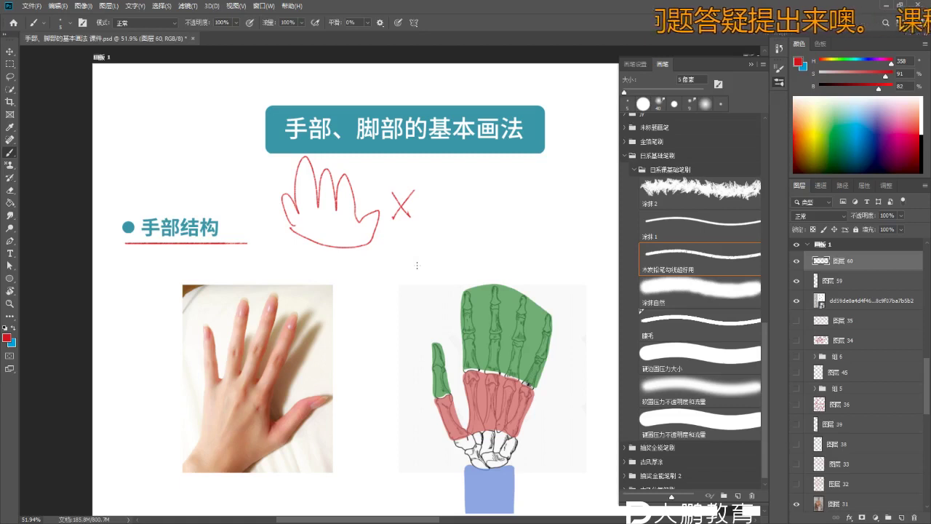
# - Pan down past the Korean drawing and zoom in on the hand images
pyautogui.press('space')
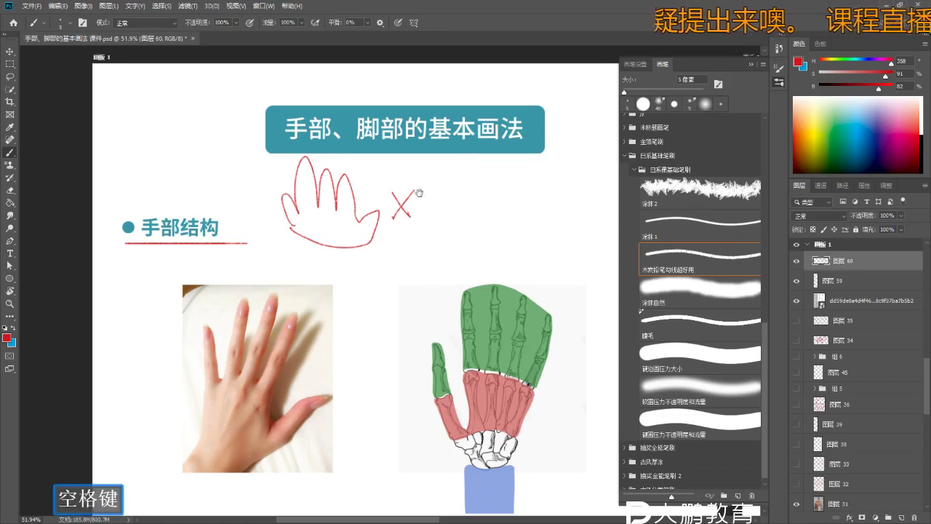
pyautogui.press('z')
pyautogui.press('b')
pyautogui.moveTo(427, 255)
pyautogui.mouseDown()
pyautogui.moveTo(438, 223)
pyautogui.moveTo(436, 231)
pyautogui.mouseUp()
pyautogui.press('space')
pyautogui.press('z')
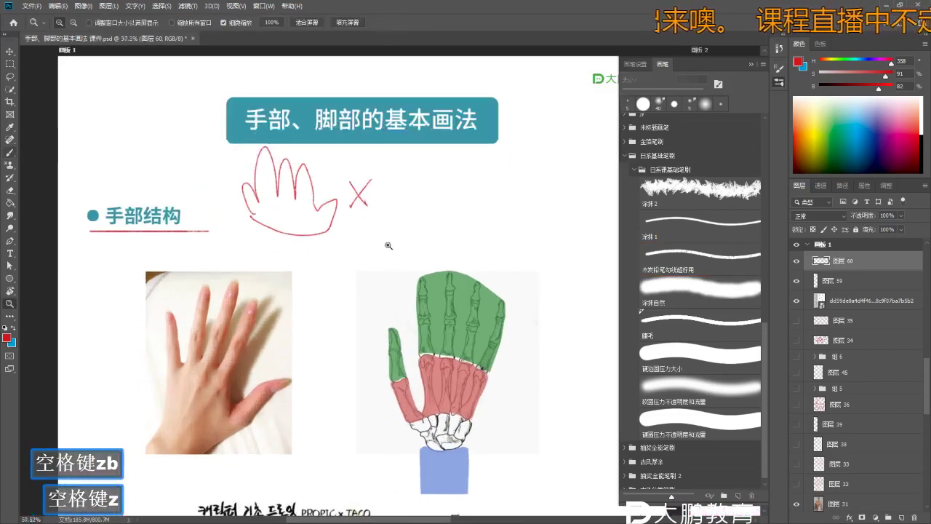
pyautogui.press('b')
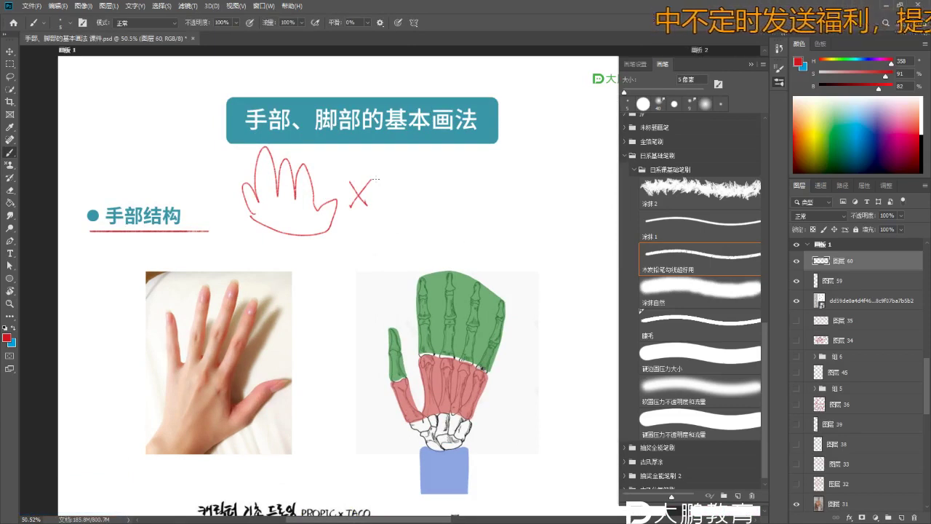
pyautogui.press('space')
pyautogui.press('space')
pyautogui.press('space')
pyautogui.moveTo(412, 252); pyautogui.dragTo(396, 257)
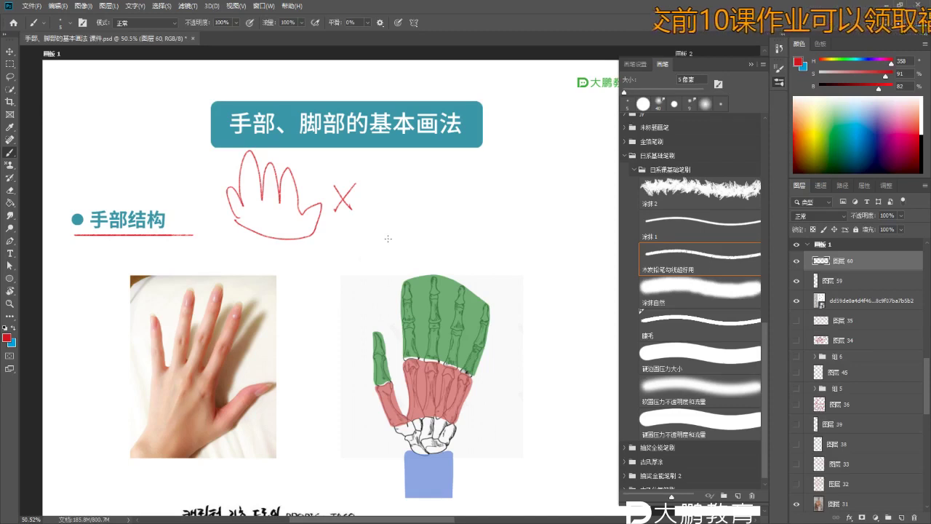
pyautogui.press('space')
pyautogui.moveTo(402, 261); pyautogui.dragTo(391, 232)
pyautogui.moveTo(317, 280)
pyautogui.mouseDown()
pyautogui.moveTo(339, 201)
pyautogui.moveTo(328, 204)
pyautogui.moveTo(352, 258)
pyautogui.moveTo(350, 247)
pyautogui.mouseUp()
pyautogui.press('z')
pyautogui.press('space')
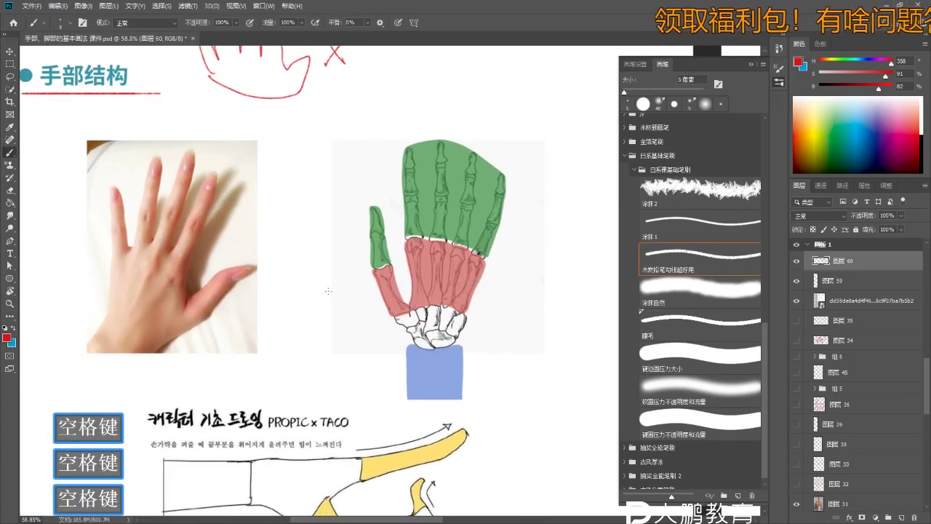
pyautogui.press('b')
pyautogui.press('space')
pyautogui.moveTo(484, 235)
pyautogui.mouseDown()
pyautogui.moveTo(445, 257)
pyautogui.moveTo(484, 257)
pyautogui.mouseUp()
pyautogui.press('z')
pyautogui.click(444, 258)
pyautogui.press('space')
pyautogui.press('b')
pyautogui.press('b')
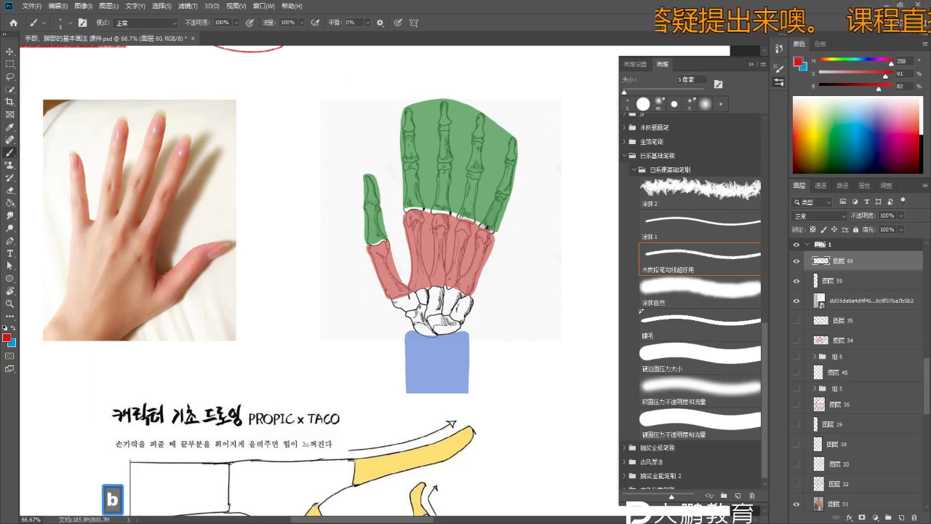
# - Reposition the view so the skeleton palm diagram is centred for marking
pyautogui.press('space')
pyautogui.moveTo(220, 270); pyautogui.dragTo(254, 302)
pyautogui.press('b')
pyautogui.press('space')
pyautogui.press('b')
pyautogui.press('b')
pyautogui.press('b')
pyautogui.press('b')
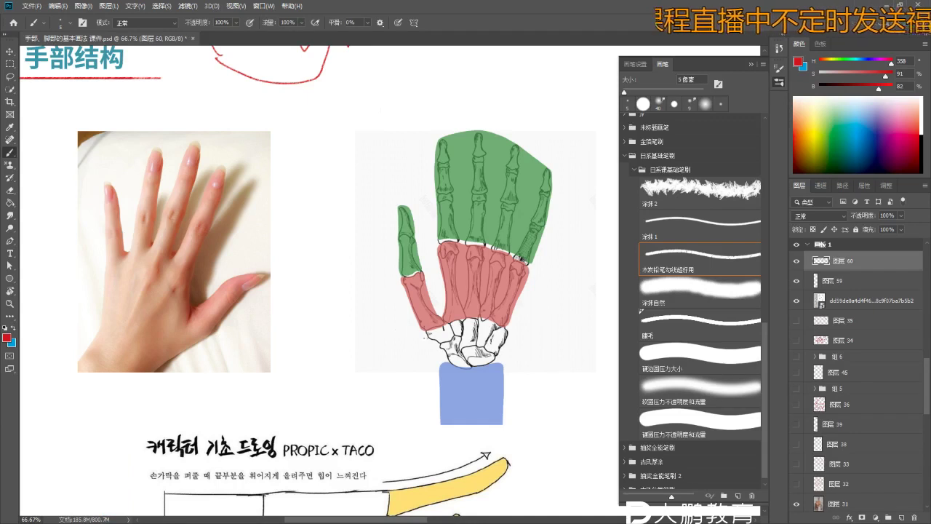
pyautogui.press('space')
pyautogui.press('space')
pyautogui.moveTo(414, 337); pyautogui.dragTo(402, 329)
pyautogui.press('space')
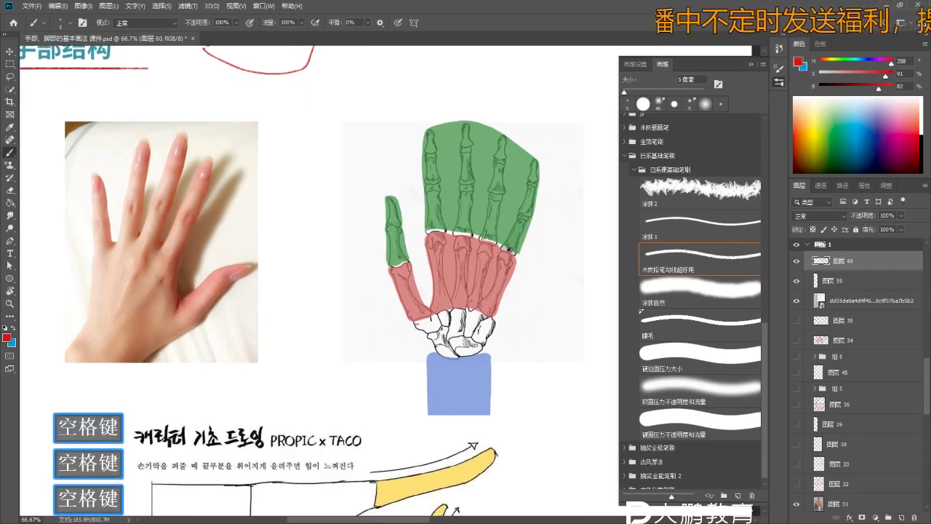
pyautogui.press('b')
pyautogui.press('b')
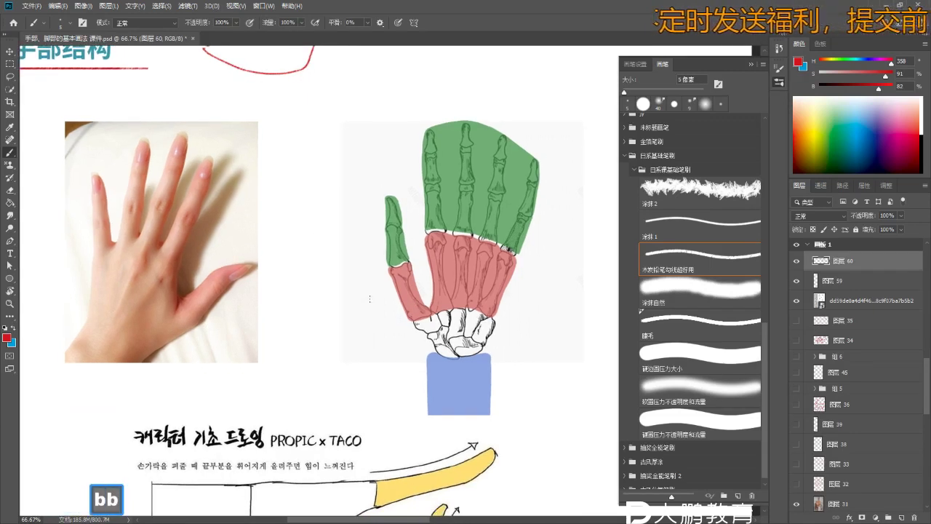
pyautogui.press('space')
pyautogui.moveTo(354, 202)
pyautogui.mouseDown()
pyautogui.moveTo(353, 250)
pyautogui.moveTo(305, 243)
pyautogui.mouseUp()
pyautogui.press('space')
pyautogui.press('z')
pyautogui.press('z')
pyautogui.press('z')
pyautogui.press('z')
pyautogui.press('z')
# - Try short red strokes on the skeleton palm and undo each of them
pyautogui.moveTo(410, 222)
pyautogui.mouseDown()
pyautogui.moveTo(415, 233)
pyautogui.moveTo(458, 244)
pyautogui.mouseUp()
pyautogui.press('ctrl')
pyautogui.hotkey('ctrl', 'z')
pyautogui.press('space')
pyautogui.press('z')
pyautogui.press('z')
pyautogui.press('z')
pyautogui.press('z')
pyautogui.press('z')
pyautogui.press('b')
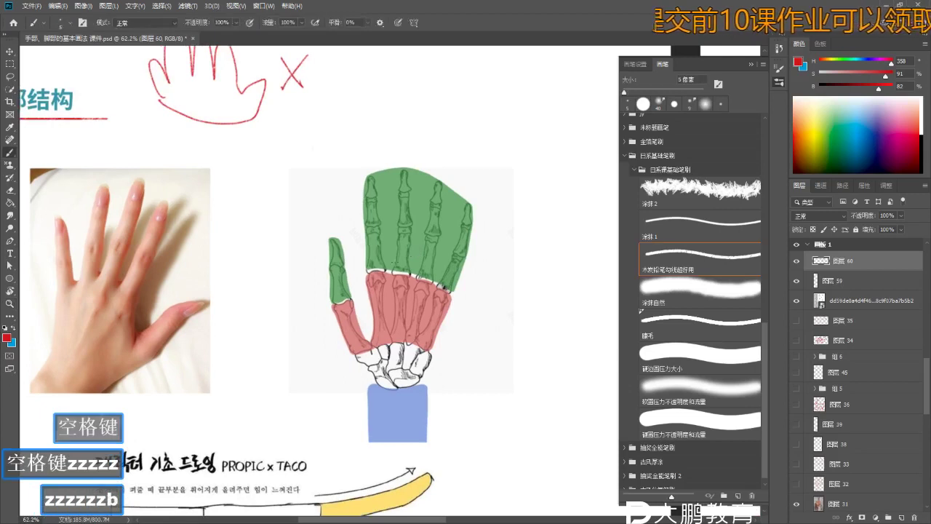
pyautogui.press('space')
pyautogui.moveTo(249, 268); pyautogui.dragTo(276, 269)
pyautogui.press('b')
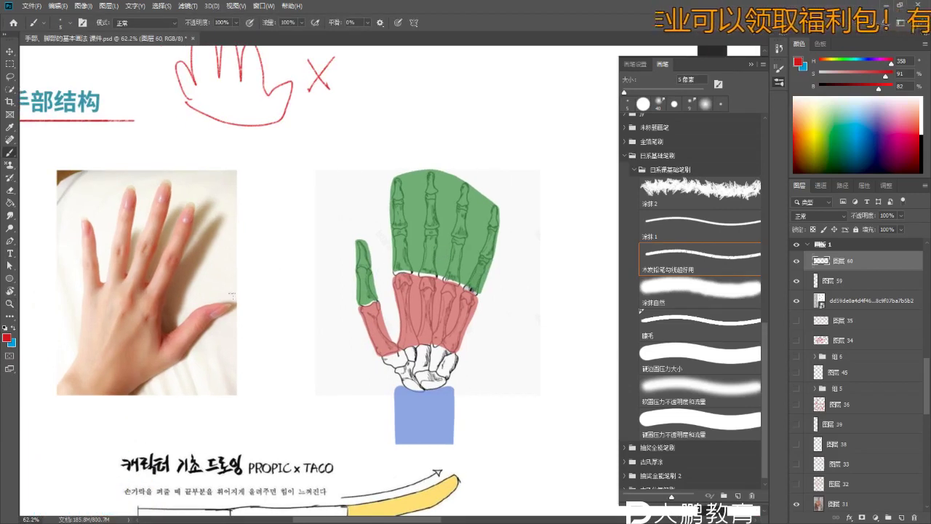
pyautogui.hotkey('ctrl', 'z')
pyautogui.press('b')
pyautogui.press('b')
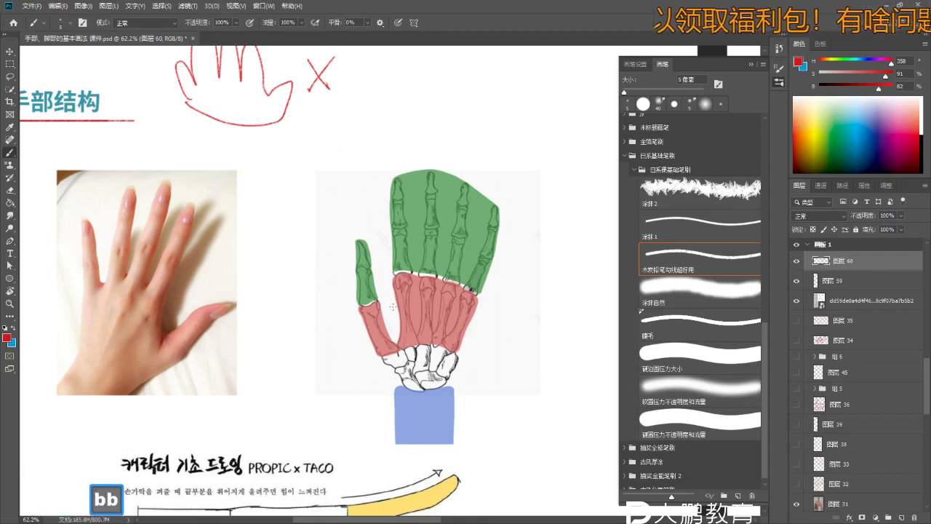
pyautogui.moveTo(400, 304); pyautogui.dragTo(402, 342)
pyautogui.hotkey('ctrl', 'z')
# - Swap to blue and mark the palm and the photo's thumb, undoing the extra strokes
pyautogui.press('b')
pyautogui.press('x')
pyautogui.press('b')
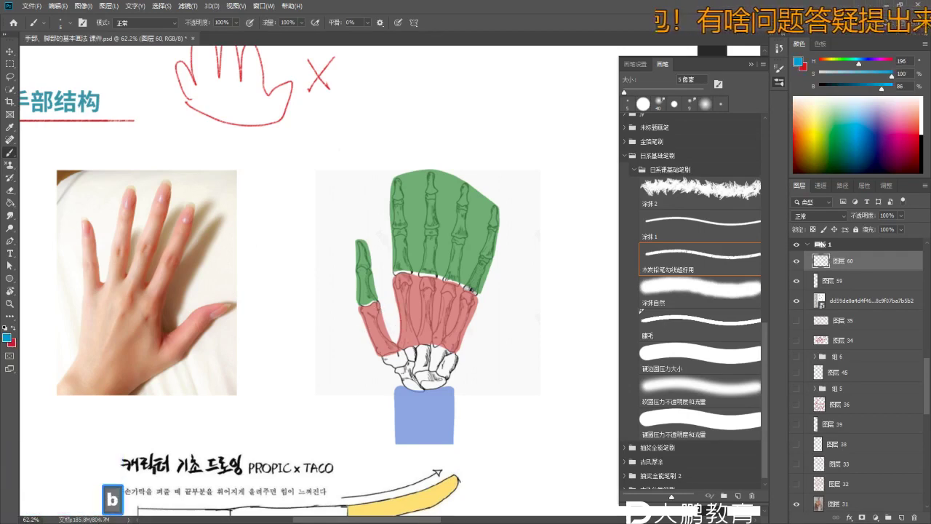
pyautogui.moveTo(377, 303); pyautogui.dragTo(396, 339)
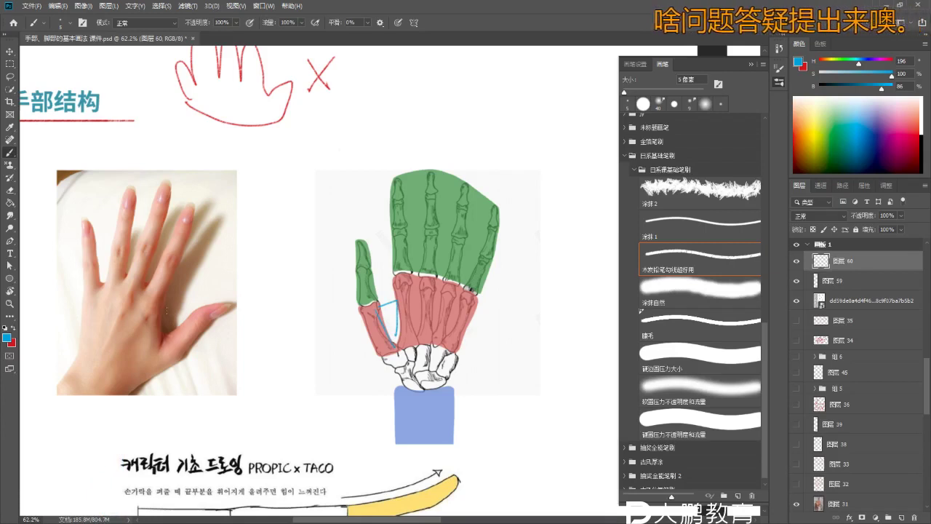
pyautogui.hotkey('ctrl', 'z')
pyautogui.hotkey('ctrl', 'z')
pyautogui.hotkey('ctrl', 'z')
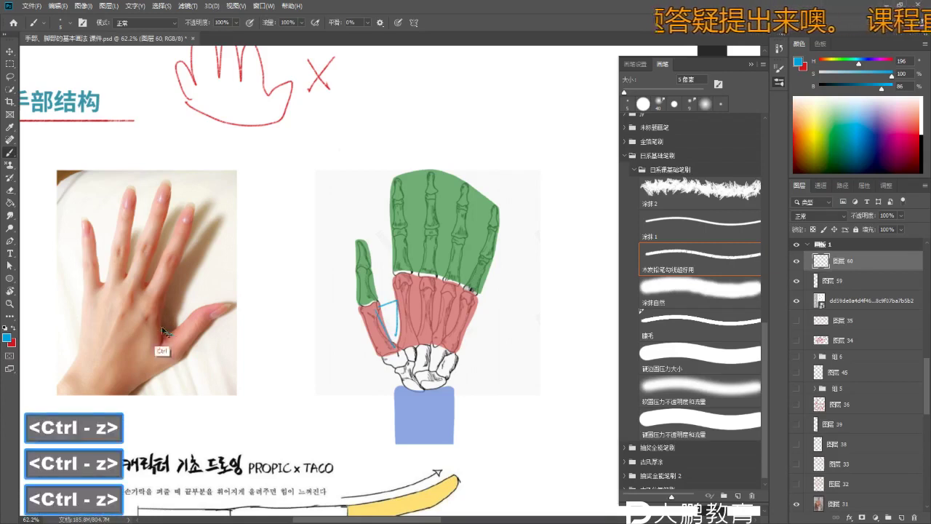
pyautogui.moveTo(162, 318)
pyautogui.mouseDown()
pyautogui.moveTo(151, 358)
pyautogui.moveTo(164, 322)
pyautogui.mouseUp()
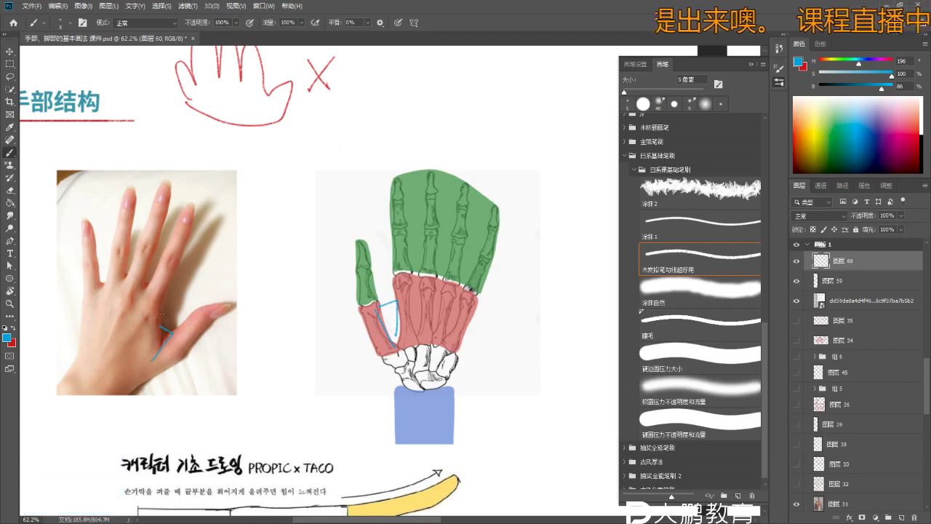
pyautogui.hotkey('ctrl', 'z')
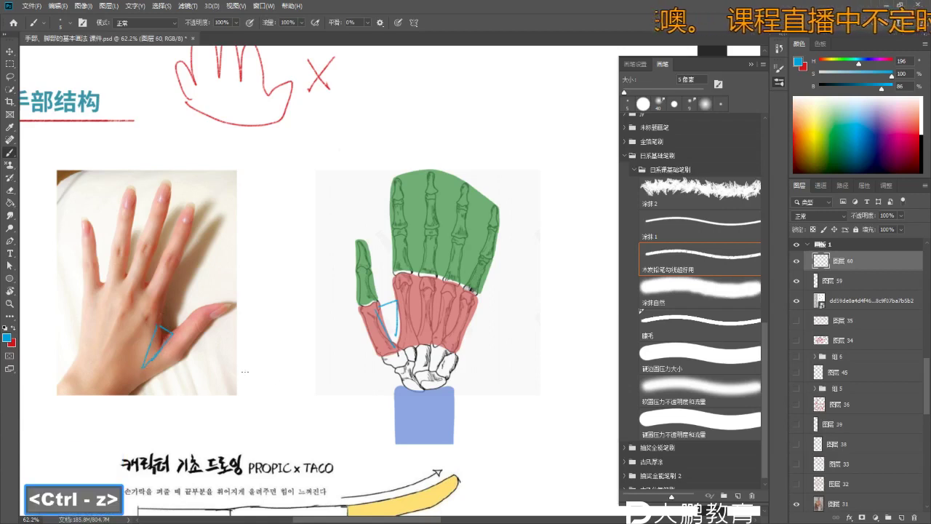
# - Zoom in around both hand images and try a blue angle mark near the thumb, then undo it
pyautogui.press('z')
pyautogui.moveTo(145, 366)
pyautogui.mouseDown()
pyautogui.moveTo(254, 315)
pyautogui.moveTo(264, 326)
pyautogui.moveTo(251, 313)
pyautogui.mouseUp()
pyautogui.press('b')
pyautogui.press('b')
pyautogui.hotkey('ctrl', 'z')
pyautogui.press('z')
pyautogui.press('b')
pyautogui.moveTo(245, 353); pyautogui.dragTo(226, 303)
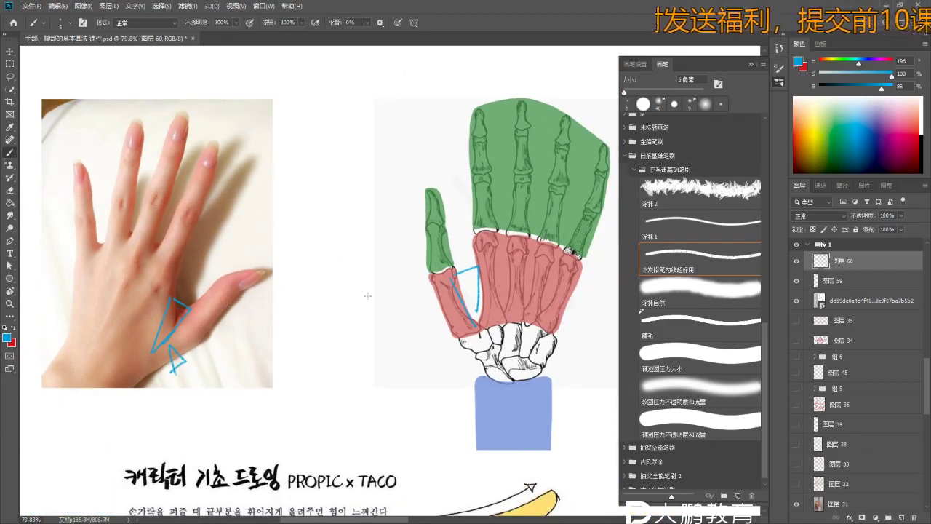
pyautogui.moveTo(259, 334); pyautogui.dragTo(211, 308)
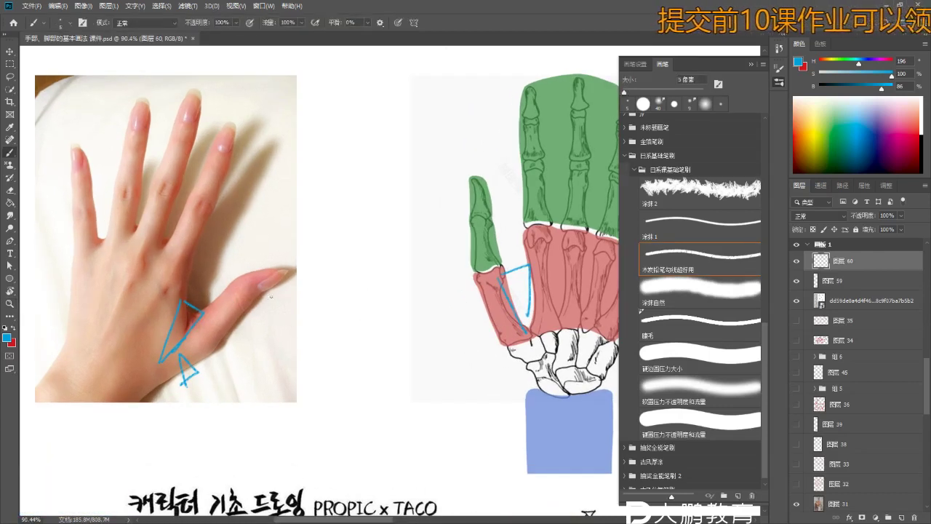
pyautogui.moveTo(262, 269); pyautogui.dragTo(271, 286)
pyautogui.press('z')
pyautogui.press('b')
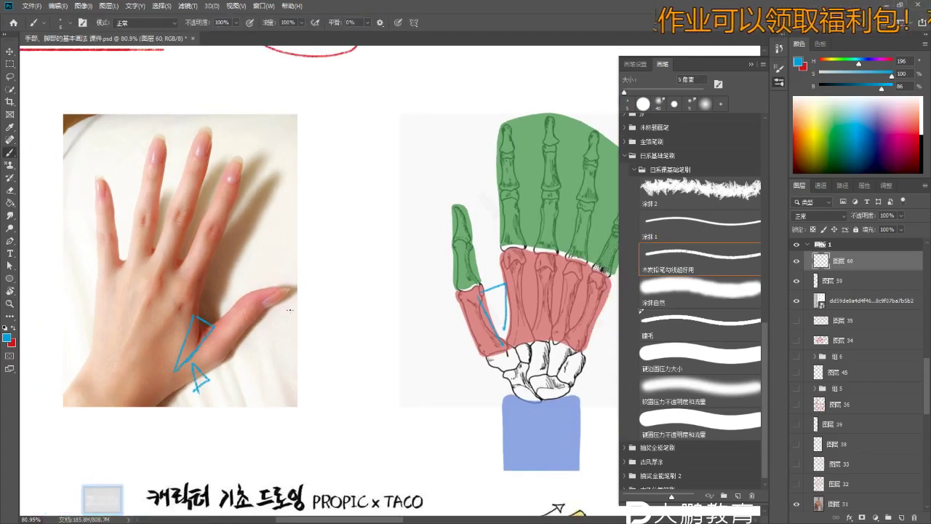
pyautogui.scroll(-2, 350, 269)
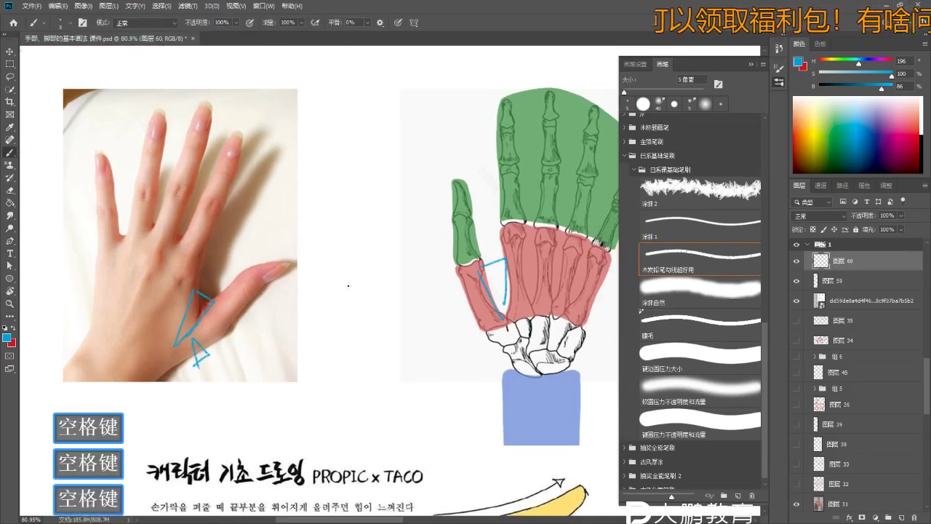
pyautogui.scroll(-2, 331, 305)
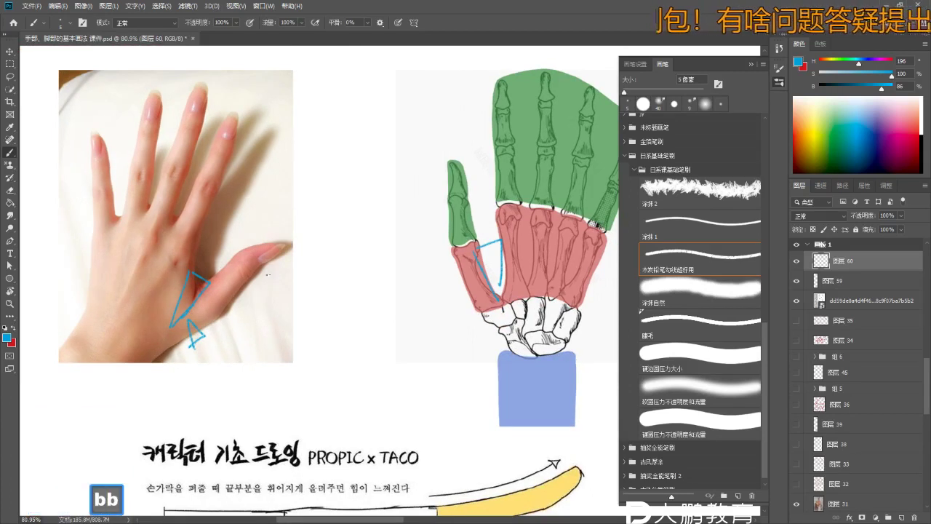
pyautogui.moveTo(273, 269); pyautogui.dragTo(271, 280)
pyautogui.hotkey('ctrl', 'z')
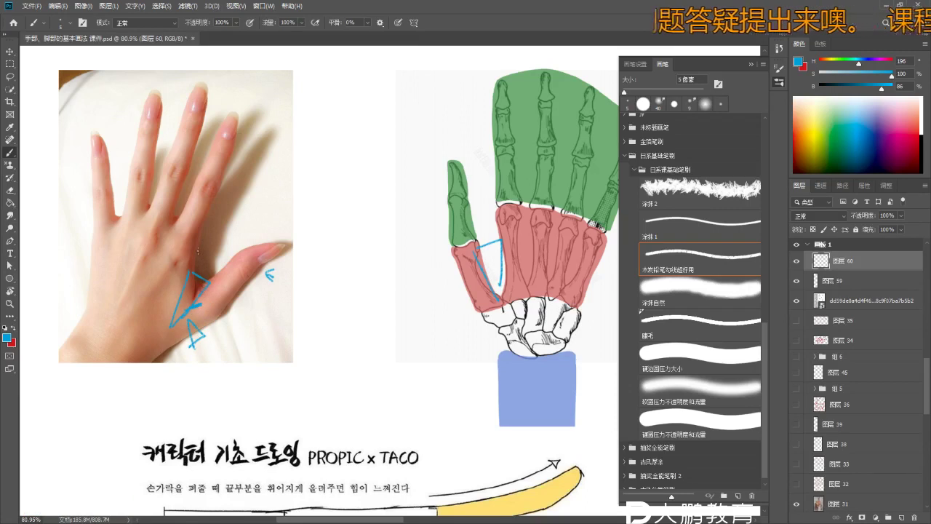
pyautogui.hotkey('ctrl', 'z')
# - Reframe the view on the hand diagram and undo the last part of the blue thumb stroke
pyautogui.press('z')
pyautogui.moveTo(277, 177); pyautogui.dragTo(240, 177)
pyautogui.press('b')
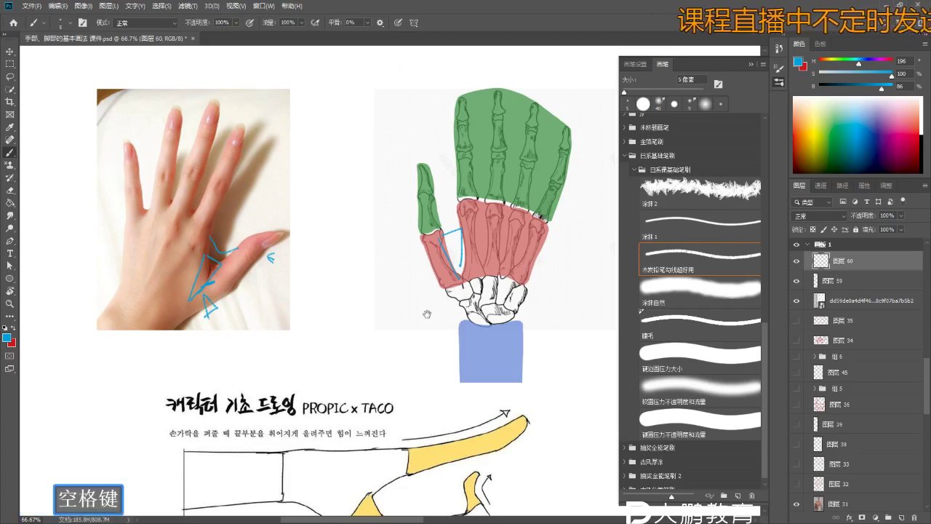
pyautogui.moveTo(426, 315); pyautogui.dragTo(347, 327)
pyautogui.press('b')
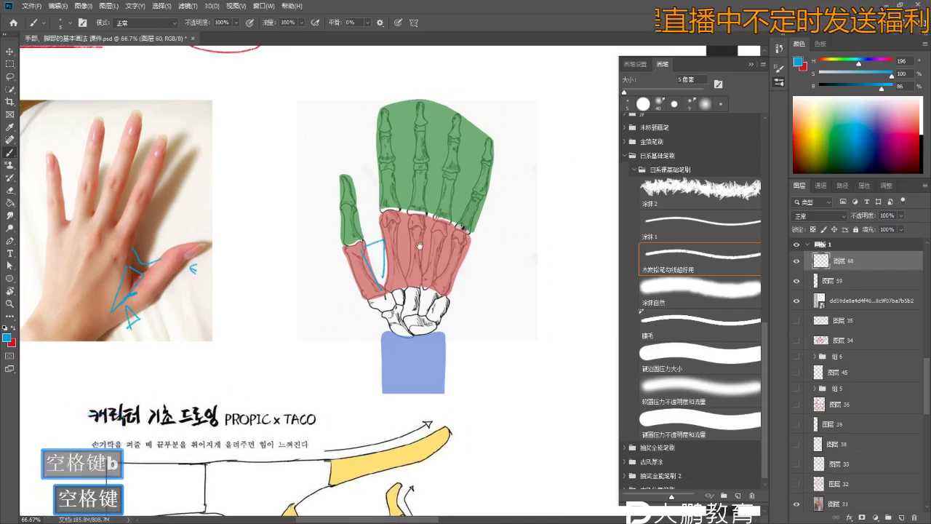
pyautogui.scroll(1, 378, 251)
pyautogui.rightClick(369, 262)
pyautogui.scroll(-1, 520, 126)
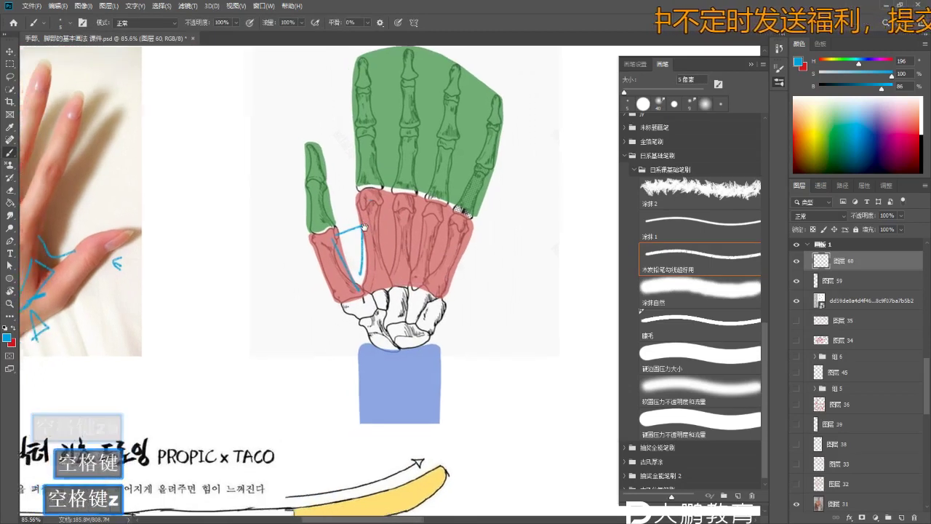
pyautogui.press('b')
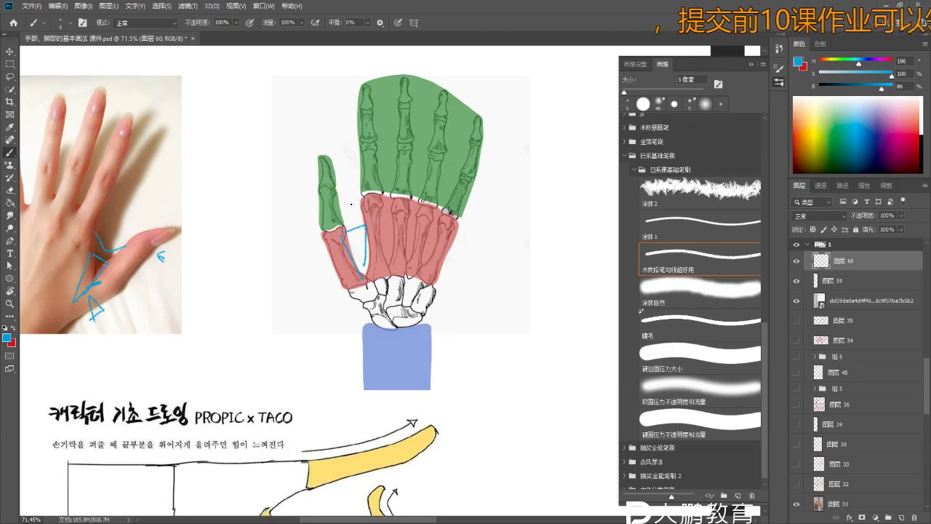
pyautogui.press('space')
pyautogui.moveTo(470, 202)
pyautogui.mouseDown()
pyautogui.moveTo(480, 232)
pyautogui.moveTo(451, 232)
pyautogui.mouseUp()
pyautogui.press('z')
pyautogui.press('b')
pyautogui.press('b')
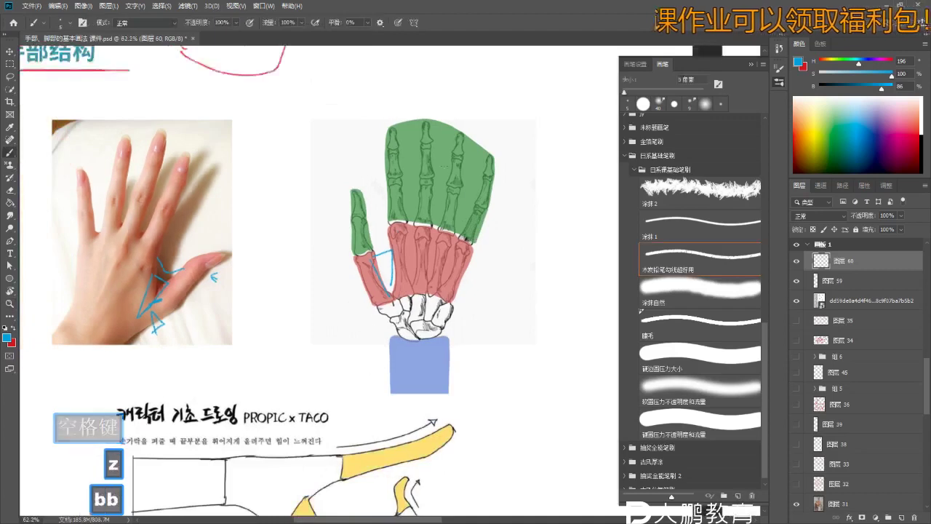
pyautogui.press('space')
pyautogui.moveTo(408, 131); pyautogui.dragTo(380, 140)
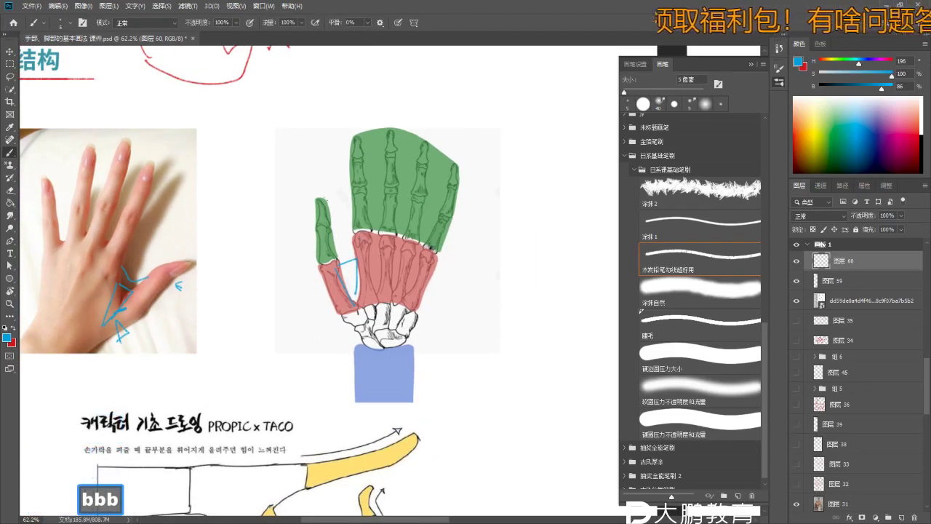
pyautogui.press('z')
pyautogui.moveTo(306, 187); pyautogui.dragTo(307, 195)
pyautogui.press('b')
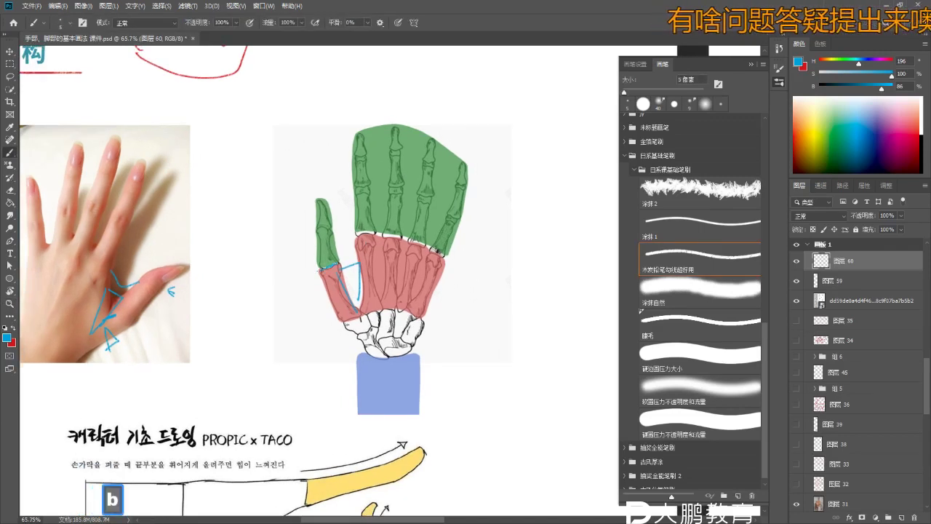
pyautogui.hotkey('ctrl', 'z')
# - Set the brush to red, zoom in on the thumb, and undo the stray red thumb strokes
pyautogui.press('b')
pyautogui.press('x')
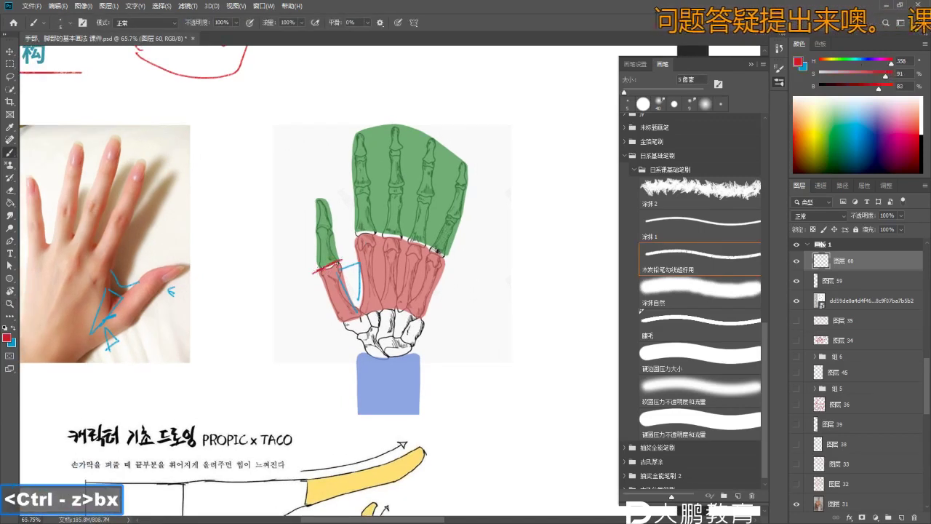
pyautogui.press('z')
pyautogui.moveTo(327, 266); pyautogui.dragTo(329, 266)
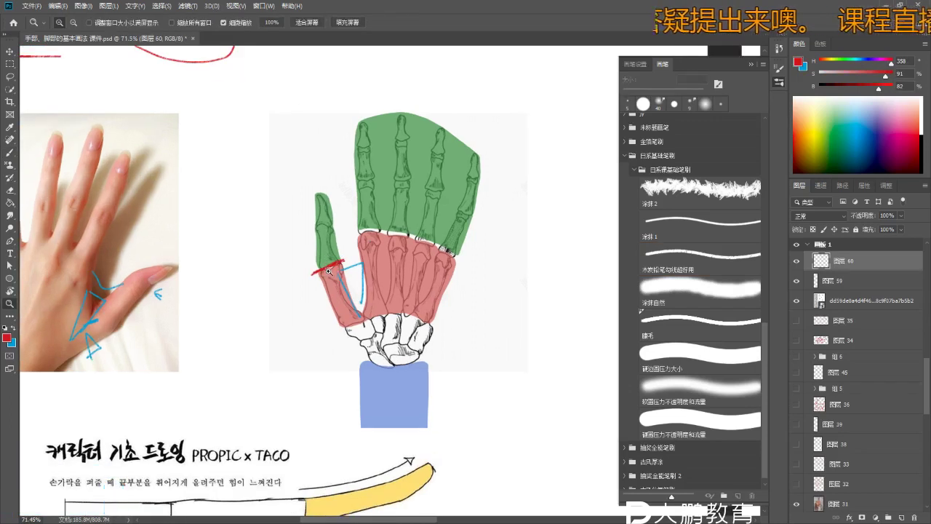
pyautogui.press('b')
pyautogui.press('b')
pyautogui.press('z')
pyautogui.press('b')
pyautogui.press('b')
pyautogui.moveTo(321, 225); pyautogui.dragTo(343, 264)
pyautogui.hotkey('ctrl', 'z')
pyautogui.rightClick(348, 172)
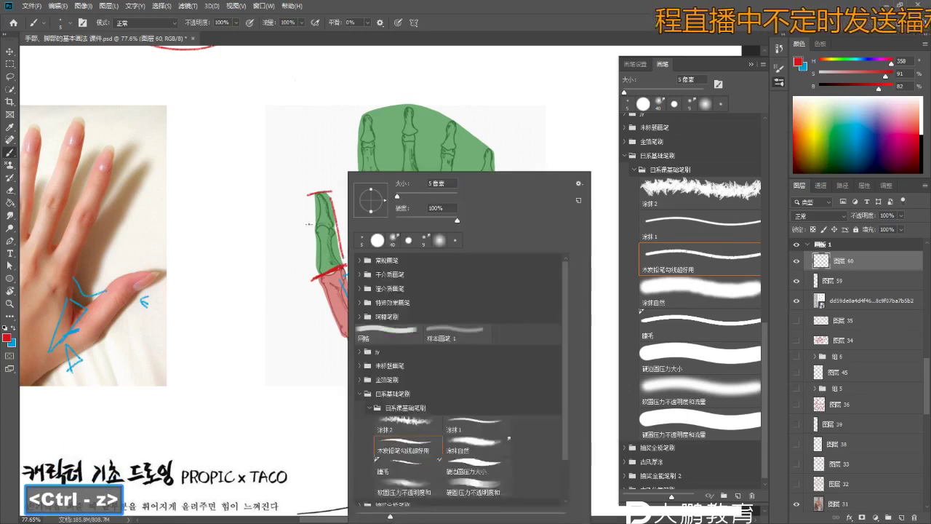
pyautogui.hotkey('ctrl', 'z')
pyautogui.hotkey('ctrl', 'z')
pyautogui.press('z')
pyautogui.press('e')
pyautogui.press('z')
pyautogui.moveTo(312, 273)
pyautogui.mouseDown()
pyautogui.moveTo(349, 269)
pyautogui.moveTo(327, 271)
pyautogui.moveTo(339, 275)
pyautogui.mouseUp()
pyautogui.press('b')
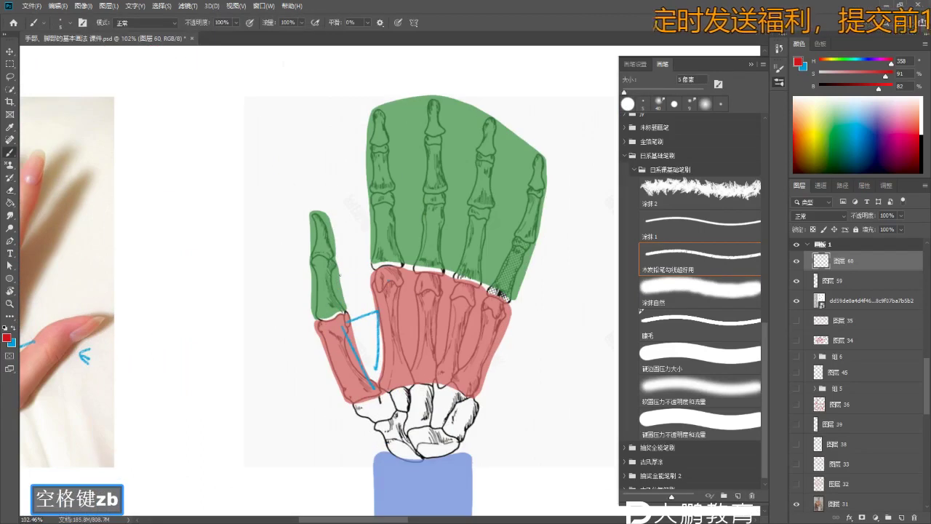
pyautogui.press('b')
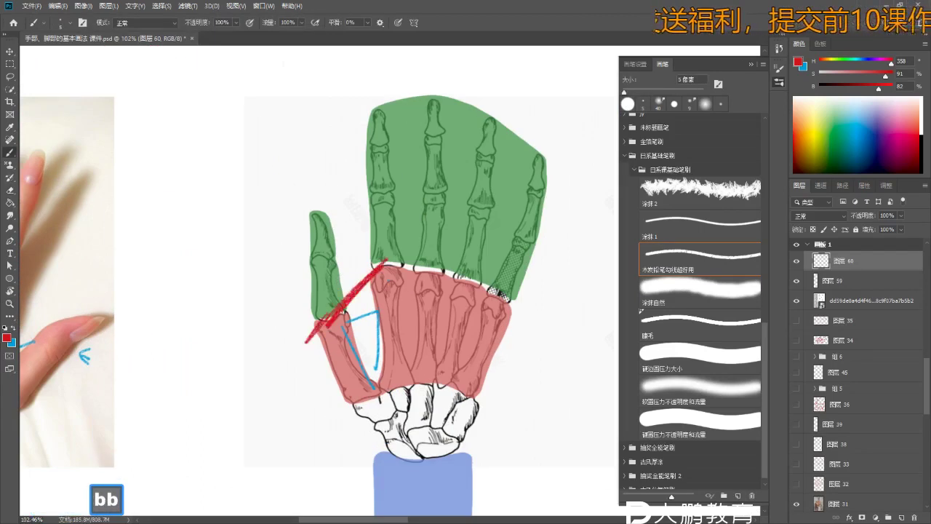
pyautogui.hotkey('ctrl', 'z')
pyautogui.hotkey('ctrl', 'z')
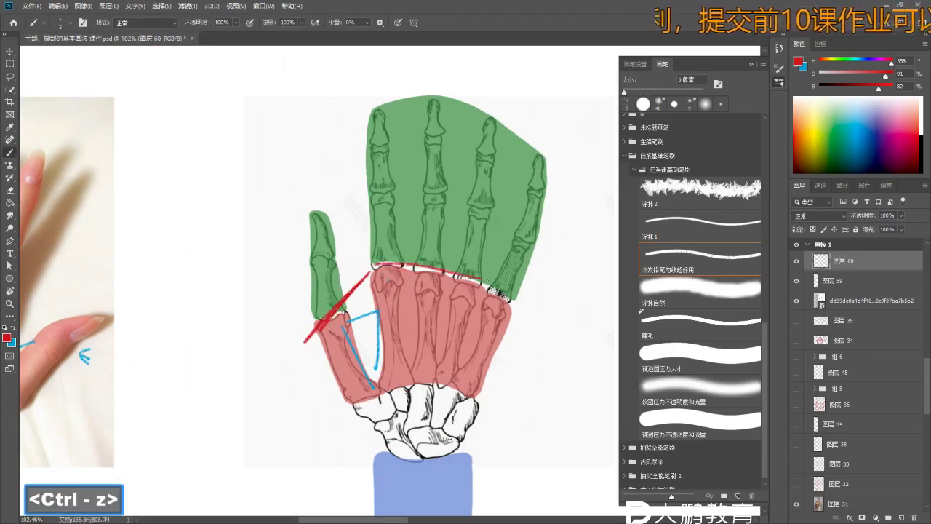
pyautogui.hotkey('ctrl', 'z')
# - Draw a straight red line along the palm's top edge
pyautogui.moveTo(371, 269); pyautogui.dragTo(524, 312)
pyautogui.press('b')
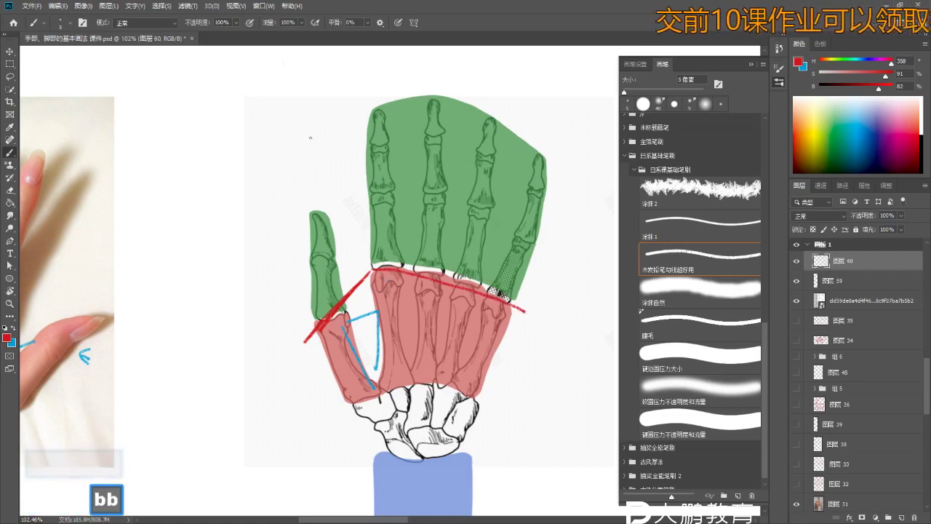
pyautogui.moveTo(350, 189); pyautogui.dragTo(333, 208)
pyautogui.press('b')
pyautogui.press('z')
pyautogui.press('b')
pyautogui.press('b')
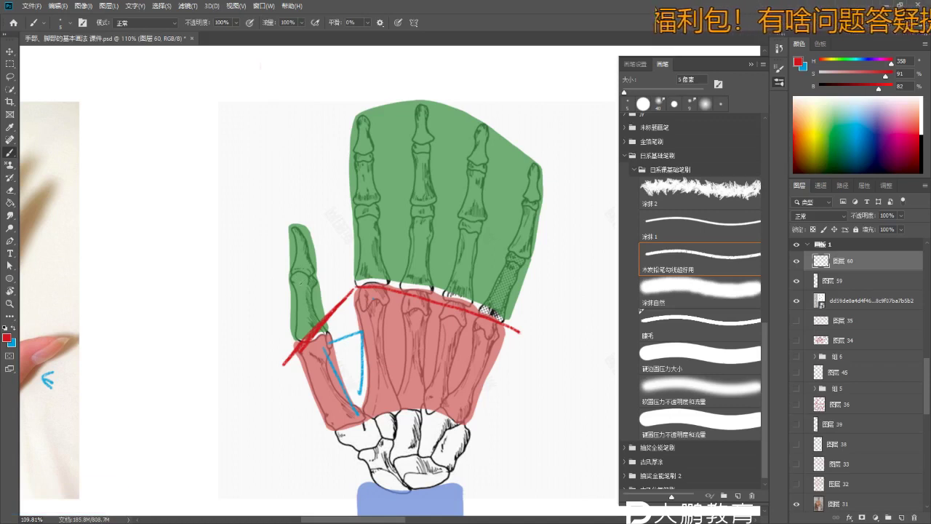
pyautogui.press('z')
pyautogui.press('b')
pyautogui.press('b')
# - Draw a red line along the thumb's left edge, boxing the thumb into segments
pyautogui.moveTo(303, 280)
pyautogui.mouseDown()
pyautogui.moveTo(337, 272)
pyautogui.moveTo(349, 320)
pyautogui.mouseUp()
pyautogui.hotkey('ctrl', 'z')
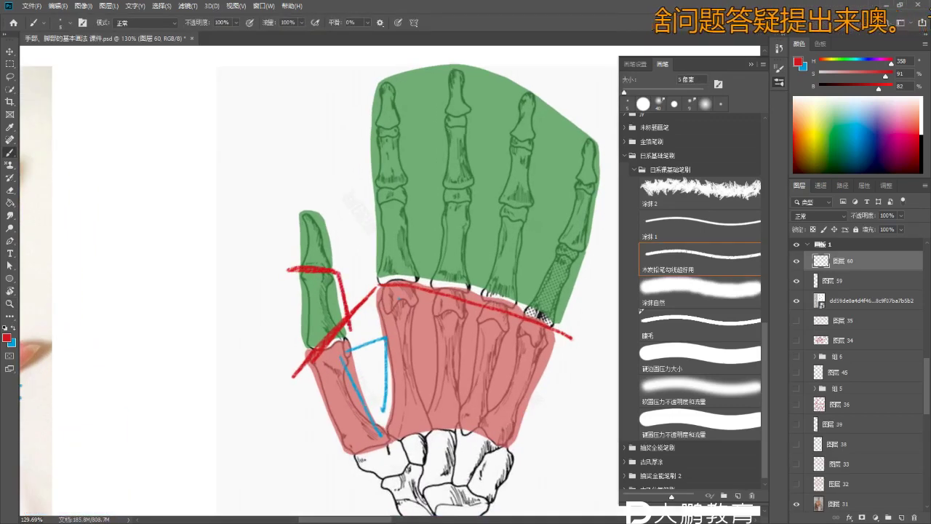
pyautogui.hotkey('ctrl', 'z')
pyautogui.moveTo(298, 202); pyautogui.dragTo(300, 268)
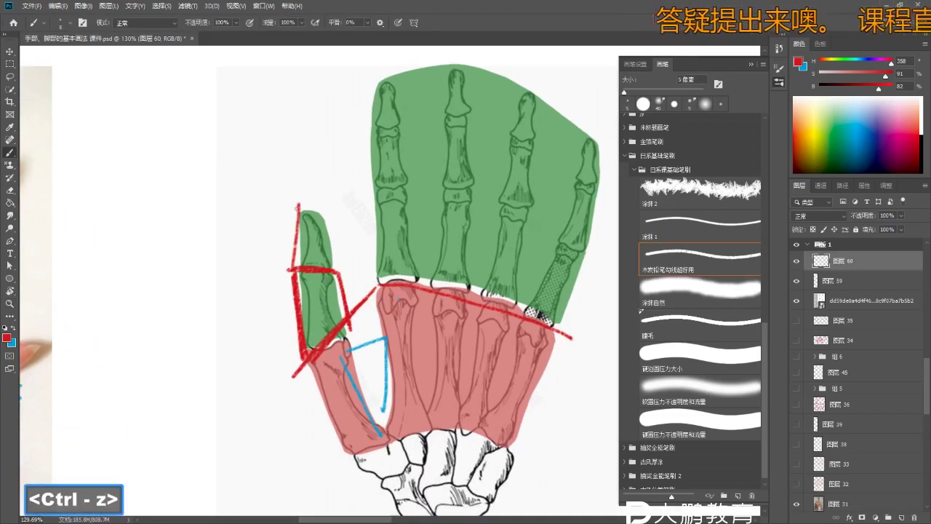
pyautogui.moveTo(329, 212); pyautogui.dragTo(346, 283)
pyautogui.press('z')
pyautogui.press('b')
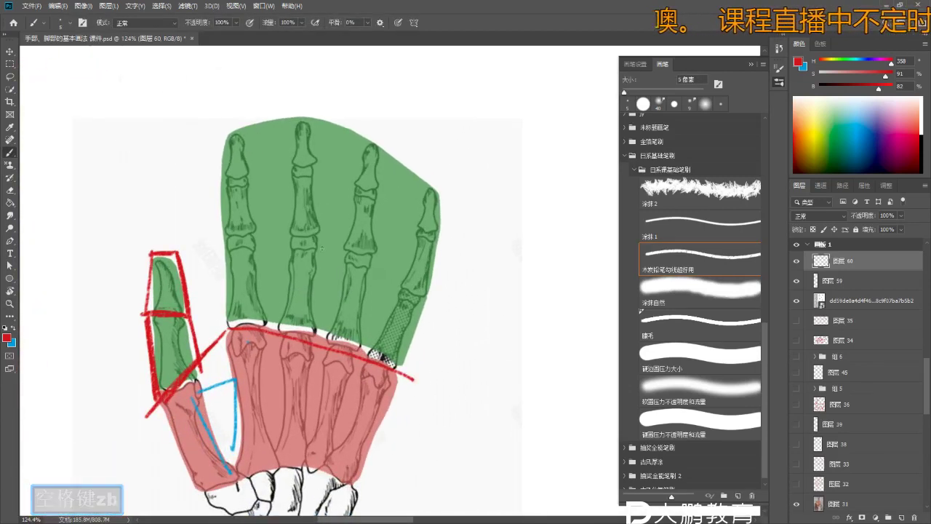
pyautogui.press('b')
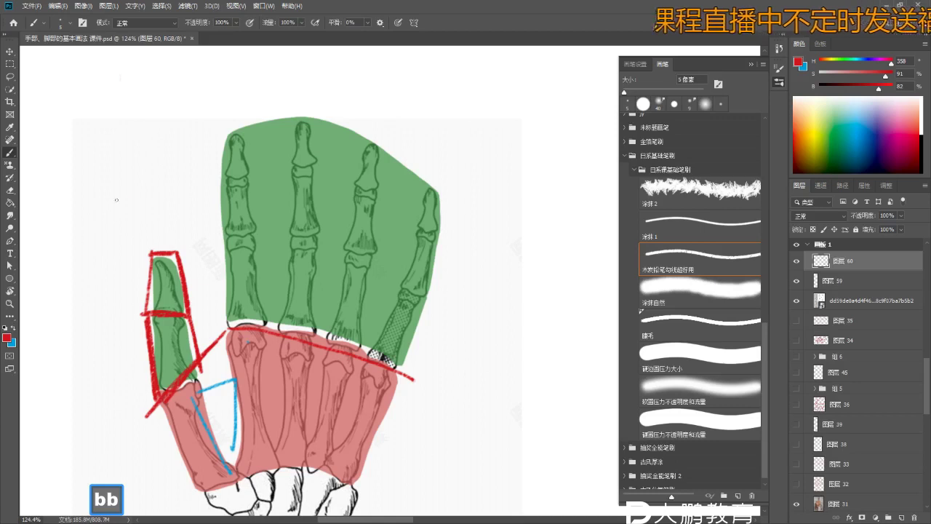
# - Write a red '2' beside the thumb
pyautogui.moveTo(117, 199); pyautogui.dragTo(140, 217)
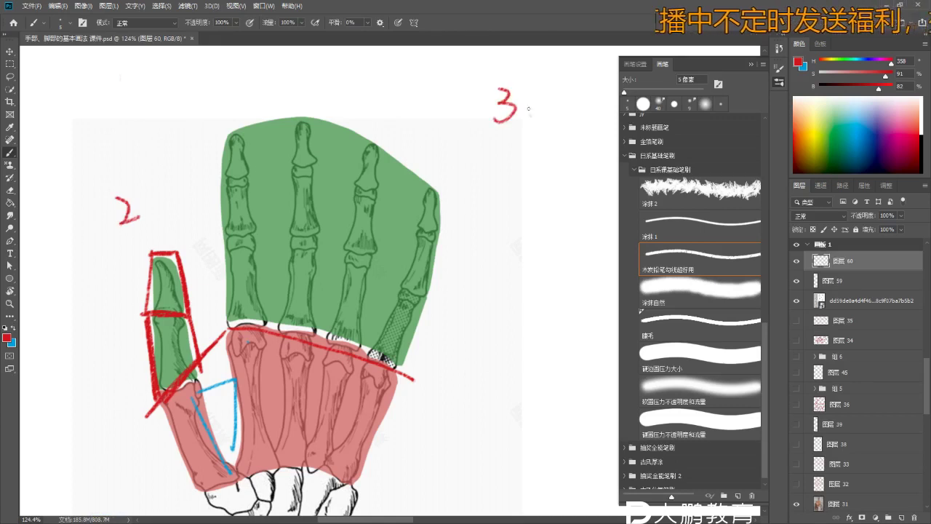
pyautogui.press('space')
pyautogui.moveTo(586, 80)
pyautogui.mouseDown()
pyautogui.moveTo(531, 91)
pyautogui.moveTo(543, 143)
pyautogui.moveTo(513, 120)
pyautogui.mouseUp()
pyautogui.press('z')
pyautogui.press('b')
pyautogui.press('space')
pyautogui.moveTo(233, 229); pyautogui.dragTo(254, 211)
pyautogui.press('b')
pyautogui.hotkey('ctrl', 'z')
# - Draw red band lines across the fingers and down the little-finger side
pyautogui.moveTo(251, 199)
pyautogui.mouseDown()
pyautogui.moveTo(255, 274)
pyautogui.moveTo(331, 202)
pyautogui.mouseUp()
pyautogui.hotkey('ctrl', 'z')
pyautogui.hotkey('ctrl', 'z')
pyautogui.moveTo(251, 202)
pyautogui.mouseDown()
pyautogui.moveTo(309, 202)
pyautogui.moveTo(393, 223)
pyautogui.mouseUp()
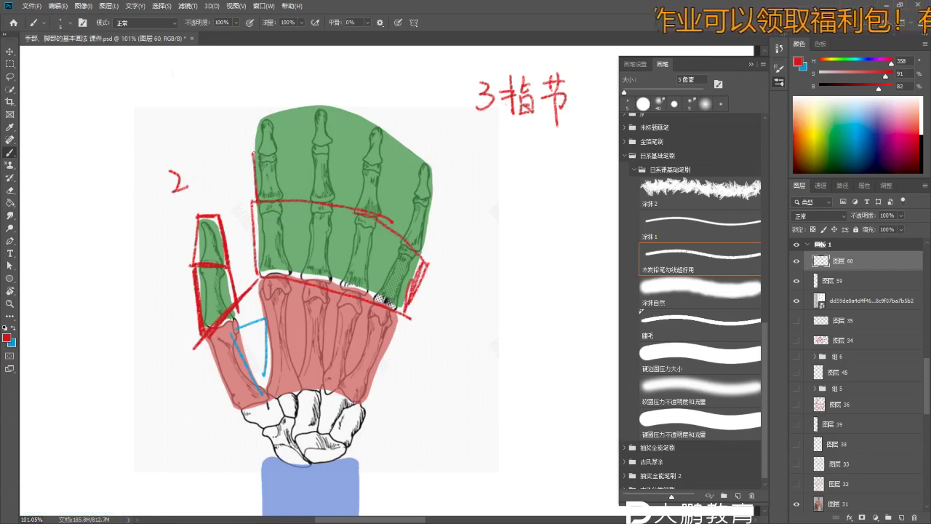
pyautogui.hotkey('ctrl', 'z')
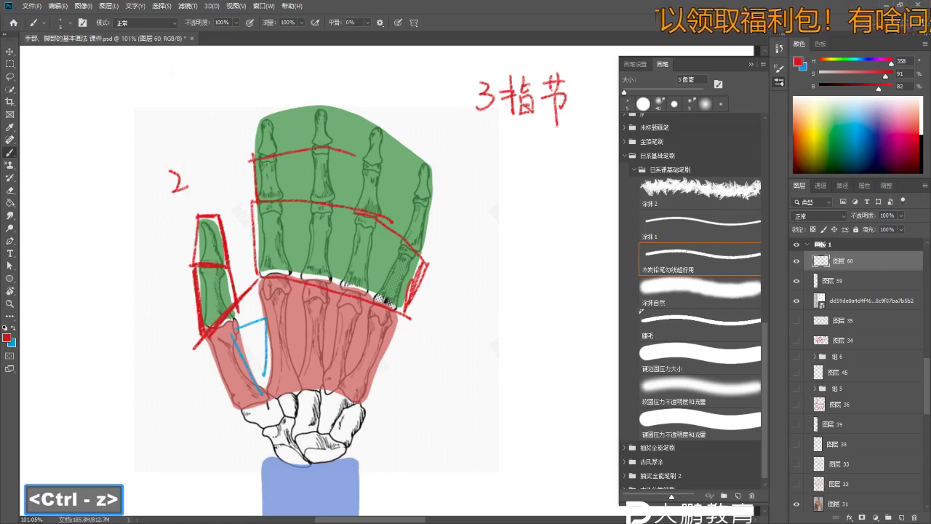
pyautogui.moveTo(356, 155); pyautogui.dragTo(429, 202)
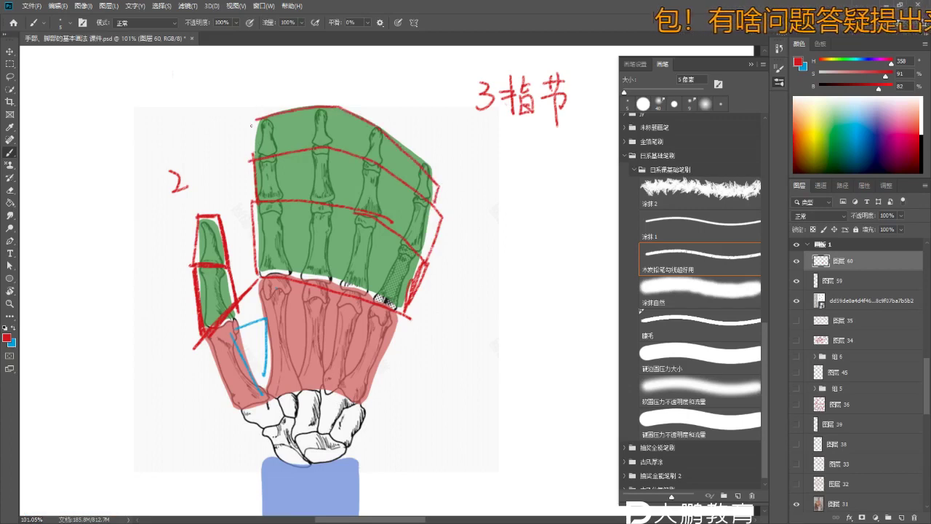
pyautogui.press('z')
pyautogui.moveTo(320, 158); pyautogui.dragTo(295, 158)
# - Under 3指节, write the red note ①中指最长 (middle finger longest)
pyautogui.press('b')
pyautogui.press('b')
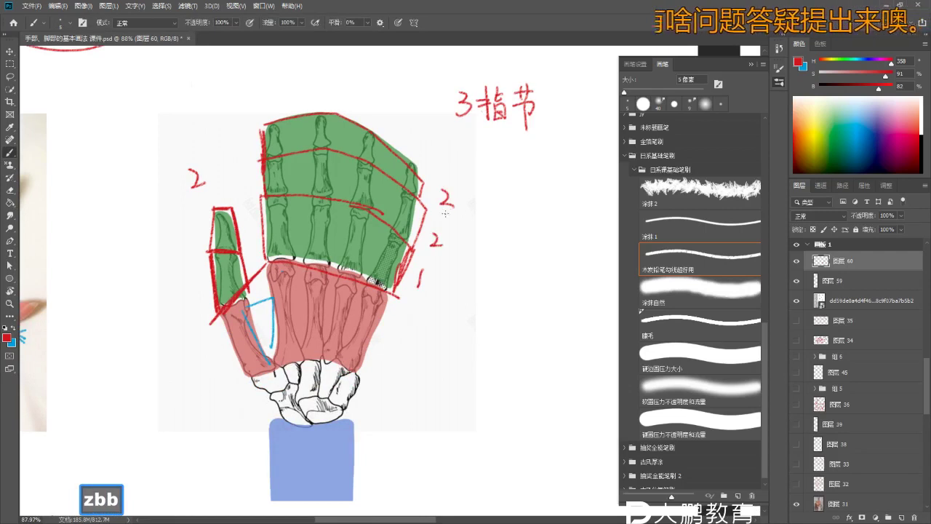
pyautogui.press('space')
pyautogui.press('z')
pyautogui.moveTo(320, 291); pyautogui.dragTo(291, 291)
pyautogui.press('b')
pyautogui.press('space')
pyautogui.press('z')
pyautogui.moveTo(318, 337); pyautogui.dragTo(342, 338)
pyautogui.press('b')
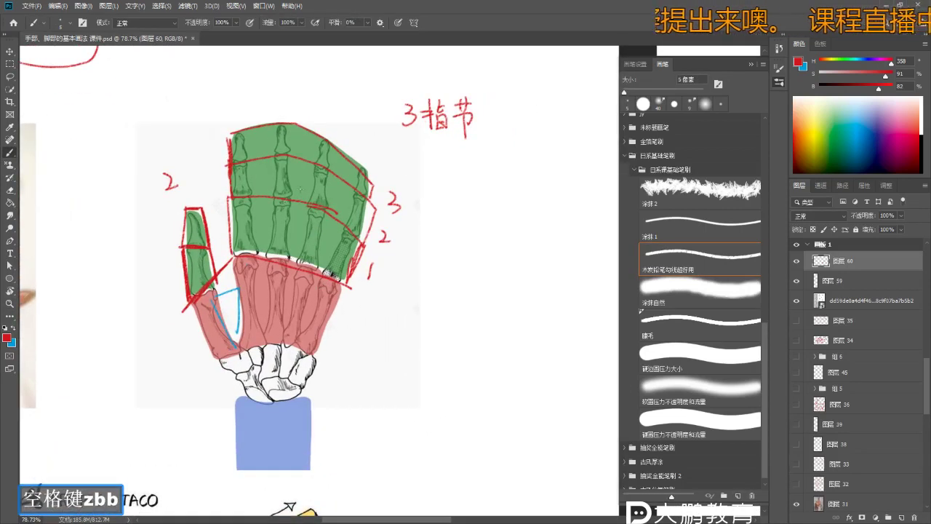
pyautogui.press('space')
pyautogui.moveTo(435, 187)
pyautogui.mouseDown()
pyautogui.moveTo(418, 189)
pyautogui.moveTo(430, 172)
pyautogui.moveTo(450, 190)
pyautogui.moveTo(464, 178)
pyautogui.mouseUp()
pyautogui.moveTo(459, 167)
pyautogui.mouseDown()
pyautogui.moveTo(459, 191)
pyautogui.moveTo(478, 187)
pyautogui.mouseUp()
pyautogui.rightClick(470, 187)
pyautogui.press('Escape')
pyautogui.moveTo(470, 175)
pyautogui.mouseDown()
pyautogui.moveTo(482, 201)
pyautogui.moveTo(495, 179)
pyautogui.moveTo(488, 198)
pyautogui.mouseUp()
pyautogui.moveTo(484, 182); pyautogui.dragTo(495, 193)
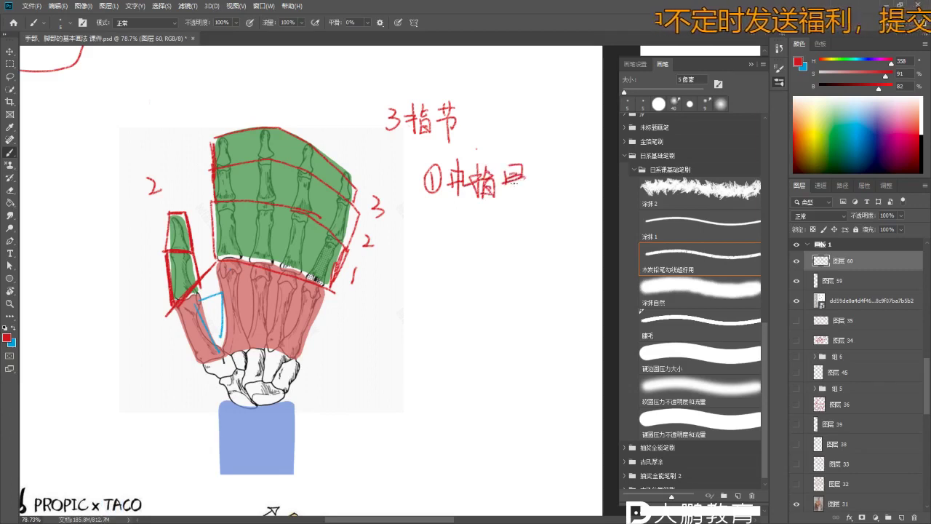
# - Write ②食、无名指 in red below the first note
pyautogui.press('b')
pyautogui.press('b')
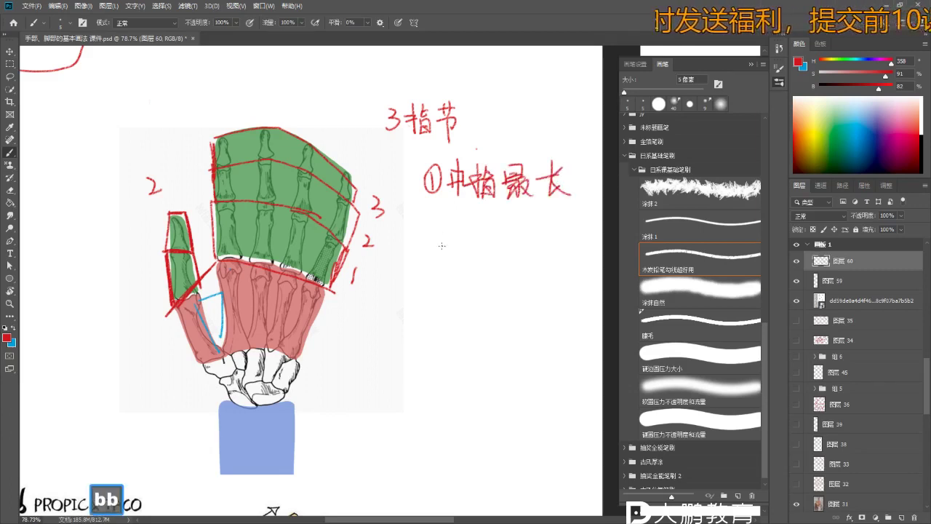
pyautogui.moveTo(445, 227)
pyautogui.mouseDown()
pyautogui.moveTo(421, 243)
pyautogui.moveTo(433, 260)
pyautogui.moveTo(358, 229)
pyautogui.moveTo(436, 223)
pyautogui.moveTo(432, 235)
pyautogui.moveTo(434, 257)
pyautogui.mouseUp()
pyautogui.press('space')
pyautogui.moveTo(440, 246); pyautogui.dragTo(451, 254)
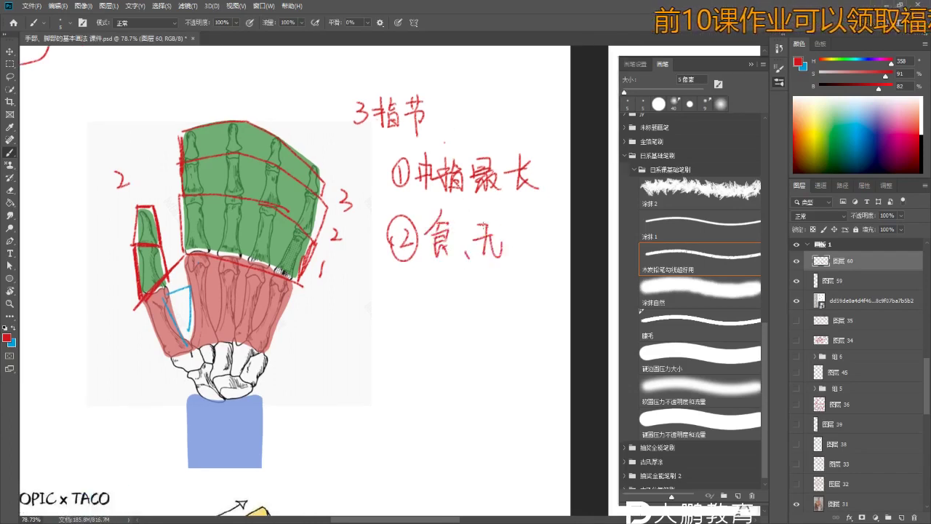
pyautogui.hotkey('ctrl', 'z')
pyautogui.moveTo(509, 215)
pyautogui.mouseDown()
pyautogui.moveTo(520, 254)
pyautogui.moveTo(526, 231)
pyautogui.moveTo(507, 236)
pyautogui.mouseUp()
pyautogui.press('z')
pyautogui.press('b')
pyautogui.hotkey('ctrl', 'z')
pyautogui.moveTo(512, 227)
pyautogui.mouseDown()
pyautogui.moveTo(514, 250)
pyautogui.moveTo(520, 242)
pyautogui.mouseUp()
pyautogui.moveTo(521, 239); pyautogui.dragTo(529, 258)
pyautogui.rightClick(556, 218)
pyautogui.click(543, 224)
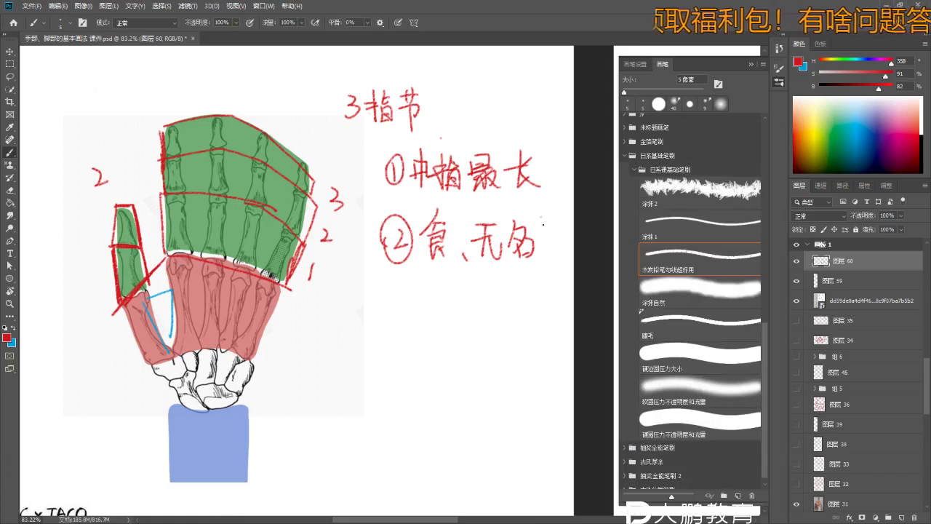
# - Redraw two red vertical lines down the fingers of the hand diagram
pyautogui.press('b')
pyautogui.press('b')
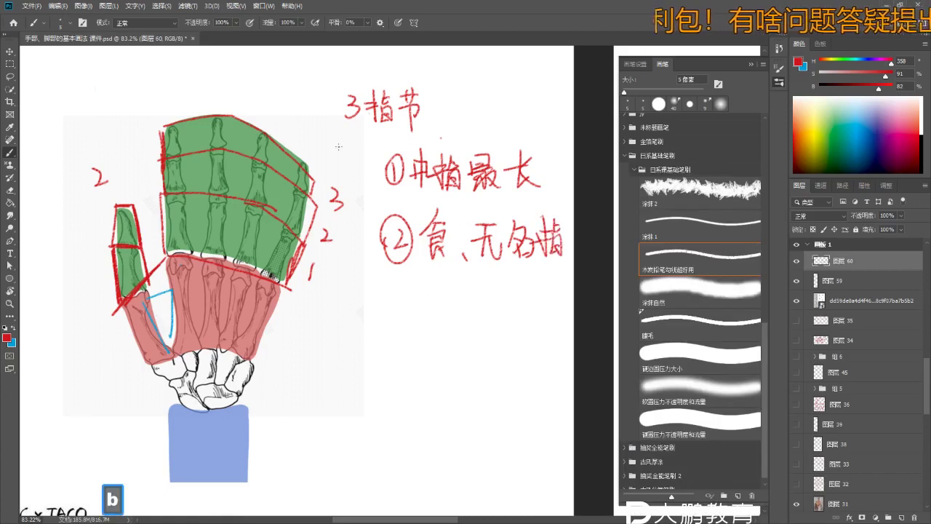
pyautogui.press('space')
pyautogui.scroll(-2, 290, 291)
pyautogui.press('z')
pyautogui.press('b')
# - Write ③小指 (little finger) in red below ②
pyautogui.press('b')
pyautogui.hotkey('ctrl', 'z')
pyautogui.rightClick(222, 169)
pyautogui.hotkey('ctrl', 'z')
pyautogui.hotkey('ctrl', 'z')
pyautogui.moveTo(276, 135); pyautogui.dragTo(265, 250)
pyautogui.moveTo(290, 137)
pyautogui.mouseDown()
pyautogui.moveTo(280, 253)
pyautogui.moveTo(278, 237)
pyautogui.mouseUp()
pyautogui.press('z')
pyautogui.press('b')
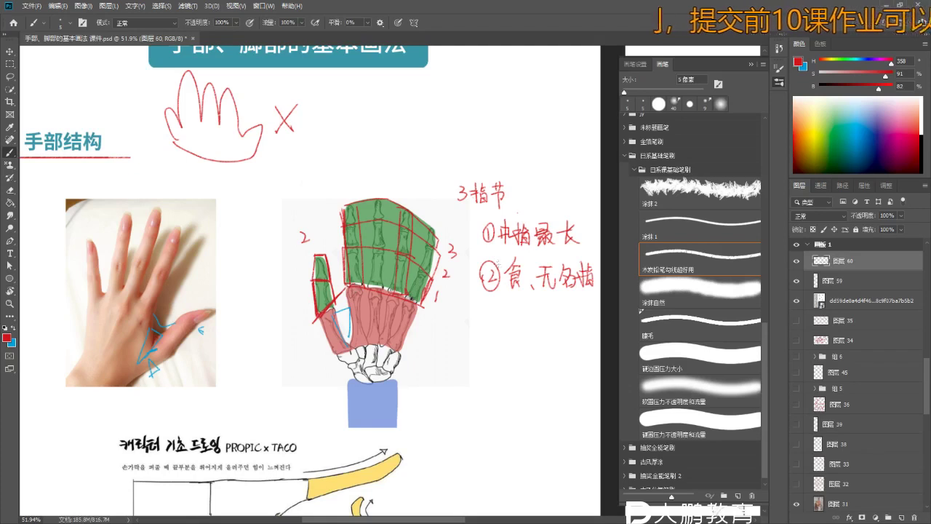
pyautogui.press('space')
pyautogui.moveTo(461, 260)
pyautogui.mouseDown()
pyautogui.moveTo(411, 283)
pyautogui.moveTo(426, 299)
pyautogui.moveTo(435, 272)
pyautogui.mouseUp()
pyautogui.press('z')
pyautogui.press('b')
pyautogui.moveTo(398, 204); pyautogui.dragTo(392, 184)
pyautogui.press('space')
pyautogui.press('b')
pyautogui.moveTo(446, 289)
pyautogui.mouseDown()
pyautogui.moveTo(459, 262)
pyautogui.moveTo(466, 289)
pyautogui.mouseUp()
pyautogui.moveTo(472, 261); pyautogui.dragTo(485, 266)
pyautogui.moveTo(468, 281)
pyautogui.mouseDown()
pyautogui.moveTo(490, 277)
pyautogui.moveTo(421, 302)
pyautogui.moveTo(436, 312)
pyautogui.mouseUp()
# - Write ④大拇指 (thumb) in red below ③ to complete the list
pyautogui.press('space')
pyautogui.hotkey('ctrl', 'z')
pyautogui.press('b')
pyautogui.moveTo(429, 300)
pyautogui.mouseDown()
pyautogui.moveTo(430, 319)
pyautogui.moveTo(434, 300)
pyautogui.mouseUp()
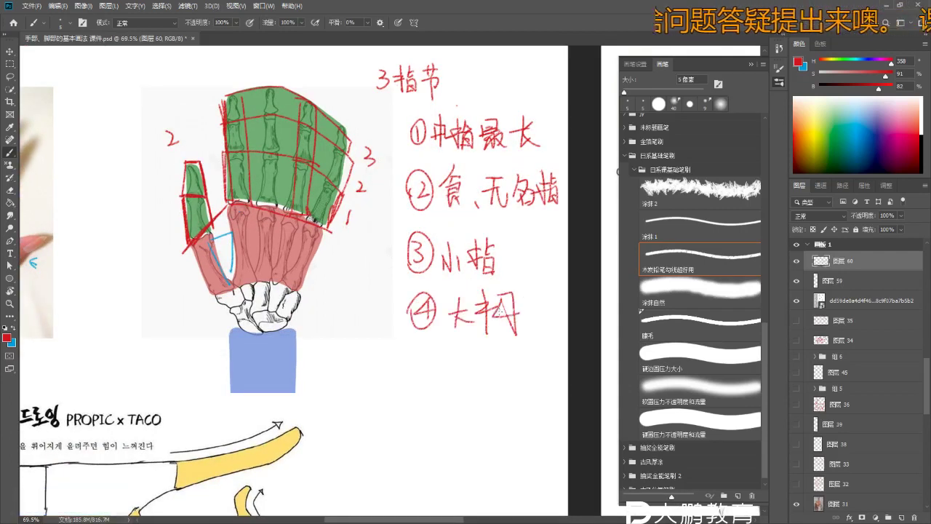
pyautogui.hotkey('ctrl', 'z')
pyautogui.moveTo(522, 301); pyautogui.dragTo(542, 298)
pyautogui.moveTo(533, 291); pyautogui.dragTo(533, 332)
pyautogui.moveTo(521, 315)
pyautogui.mouseDown()
pyautogui.moveTo(546, 306)
pyautogui.moveTo(540, 331)
pyautogui.mouseUp()
pyautogui.moveTo(540, 311); pyautogui.dragTo(553, 328)
pyautogui.moveTo(541, 329); pyautogui.dragTo(553, 327)
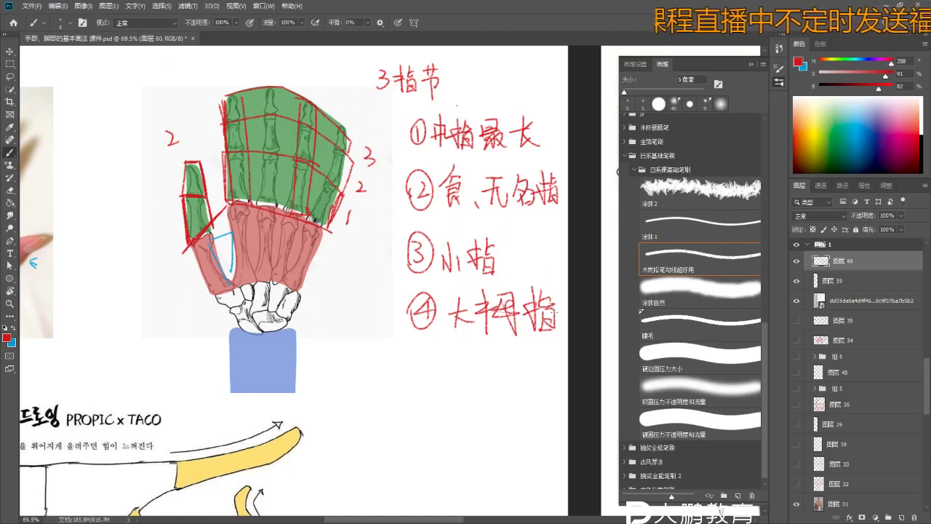
pyautogui.press('space')
pyautogui.moveTo(394, 314)
pyautogui.mouseDown()
pyautogui.moveTo(407, 320)
pyautogui.moveTo(394, 325)
pyautogui.mouseUp()
# - Bring the hand photo into view and erase the wrist marks with an enlarged eraser
pyautogui.press('z')
pyautogui.press('b')
pyautogui.press('b')
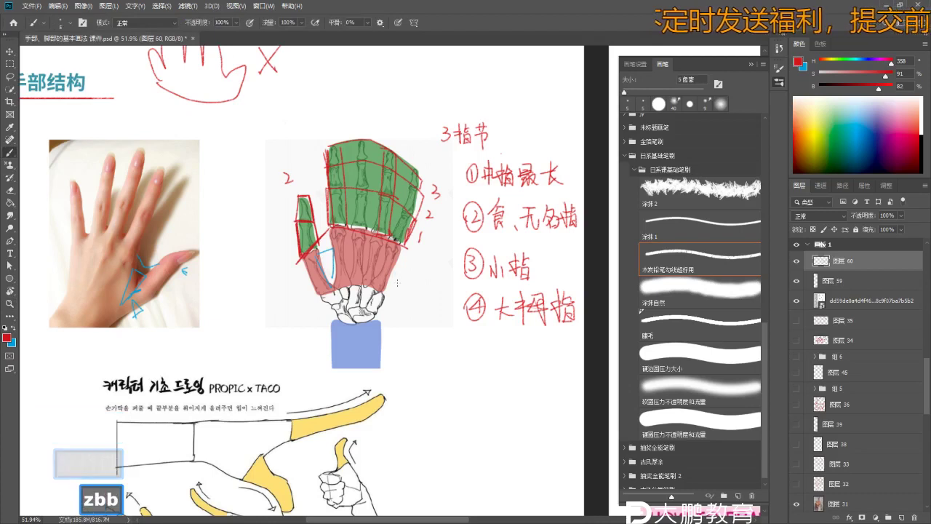
pyautogui.press('space')
pyautogui.moveTo(143, 307)
pyautogui.mouseDown()
pyautogui.moveTo(157, 282)
pyautogui.moveTo(180, 269)
pyautogui.moveTo(174, 285)
pyautogui.moveTo(164, 255)
pyautogui.mouseUp()
pyautogui.press('b')
pyautogui.press('z')
pyautogui.press('e')
pyautogui.press('e')
pyautogui.press(']')
pyautogui.press(']')
pyautogui.press(']')
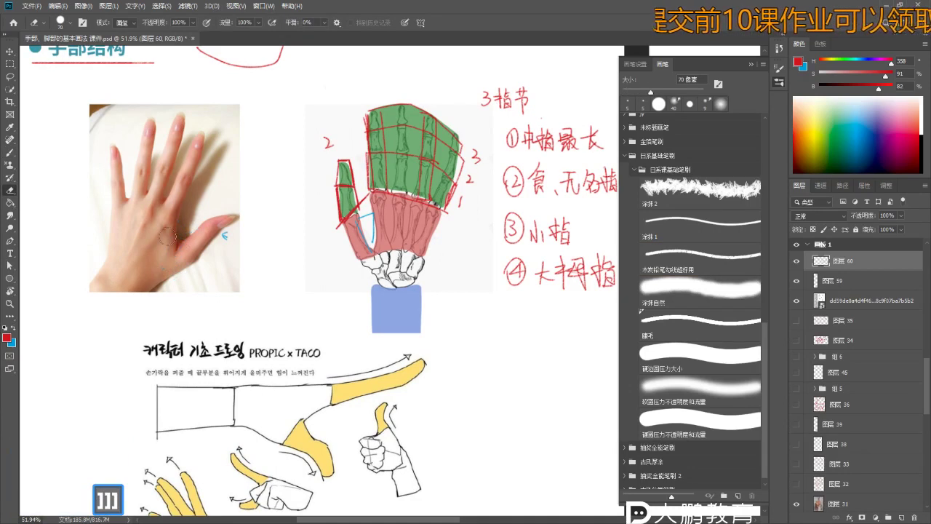
pyautogui.press('b')
# - Draw a short red line below item ④ and a red arrow beside the numbered list
pyautogui.press('space')
pyautogui.moveTo(438, 248)
pyautogui.mouseDown()
pyautogui.moveTo(382, 247)
pyautogui.moveTo(368, 267)
pyautogui.mouseUp()
pyautogui.press('b')
pyautogui.press('b')
pyautogui.press('space')
pyautogui.press('b')
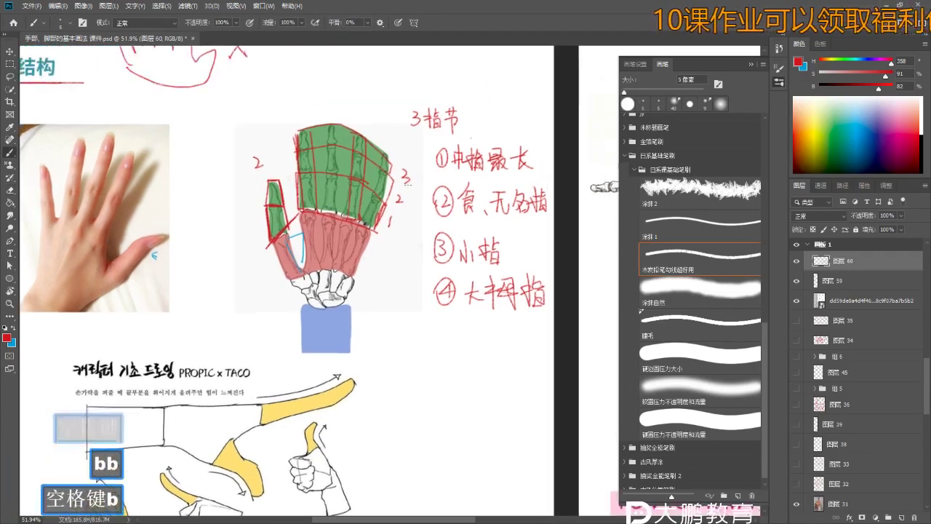
pyautogui.moveTo(459, 352)
pyautogui.mouseDown()
pyautogui.moveTo(456, 318)
pyautogui.moveTo(466, 336)
pyautogui.mouseUp()
pyautogui.moveTo(420, 149); pyautogui.dragTo(418, 289)
pyautogui.hotkey('ctrl', 'z')
pyautogui.press('space')
pyautogui.moveTo(434, 336); pyautogui.dragTo(424, 304)
# - Zoom in on the hand photo, remove the red finger ring, and switch the paint colour to blue
pyautogui.press('z')
pyautogui.moveTo(44, 210); pyautogui.dragTo(149, 211)
pyautogui.press('z')
pyautogui.press('z')
pyautogui.press('b')
pyautogui.press('b')
pyautogui.press('space')
pyautogui.press('z')
pyautogui.press('b')
pyautogui.press('b')
pyautogui.hotkey('ctrl', 'z')
# - Draw blue knuckle lines across the middle and index fingers
pyautogui.hotkey('ctrl', 'z')
pyautogui.press('x')
pyautogui.press('b')
pyautogui.press('space')
pyautogui.moveTo(218, 306); pyautogui.dragTo(220, 270)
pyautogui.press('z')
pyautogui.press('b')
pyautogui.moveTo(188, 215); pyautogui.dragTo(245, 254)
pyautogui.hotkey('ctrl', 'z')
pyautogui.moveTo(81, 196)
pyautogui.mouseDown()
pyautogui.moveTo(128, 182)
pyautogui.moveTo(76, 209)
pyautogui.moveTo(42, 211)
pyautogui.mouseUp()
pyautogui.hotkey('ctrl', 'z')
pyautogui.press('b')
pyautogui.hotkey('ctrl', 'z')
pyautogui.press('z')
pyautogui.moveTo(222, 287); pyautogui.dragTo(222, 338)
pyautogui.press('b')
# - Draw a blue thumb-web joint line, redrawing it more vertically
pyautogui.hotkey('ctrl', 'z')
pyautogui.moveTo(190, 280); pyautogui.dragTo(222, 339)
pyautogui.hotkey('ctrl', 'z')
pyautogui.moveTo(191, 280)
pyautogui.mouseDown()
pyautogui.moveTo(222, 338)
pyautogui.moveTo(205, 336)
pyautogui.mouseUp()
# - Write a circled blue 2 beside the photo and zoom out to the Korean drawing sample
pyautogui.hotkey('ctrl', 'z')
pyautogui.hotkey('ctrl', 'z')
pyautogui.moveTo(195, 279)
pyautogui.mouseDown()
pyautogui.moveTo(215, 347)
pyautogui.moveTo(152, 232)
pyautogui.mouseUp()
pyautogui.press('z')
pyautogui.press('b')
pyautogui.press('z')
pyautogui.press('b')
pyautogui.press('b')
pyautogui.moveTo(76, 230)
pyautogui.mouseDown()
pyautogui.moveTo(88, 252)
pyautogui.moveTo(62, 274)
pyautogui.mouseUp()
pyautogui.hotkey('ctrl', 'z')
pyautogui.press('z')
pyautogui.moveTo(121, 269); pyautogui.dragTo(87, 269)
pyautogui.press('b')
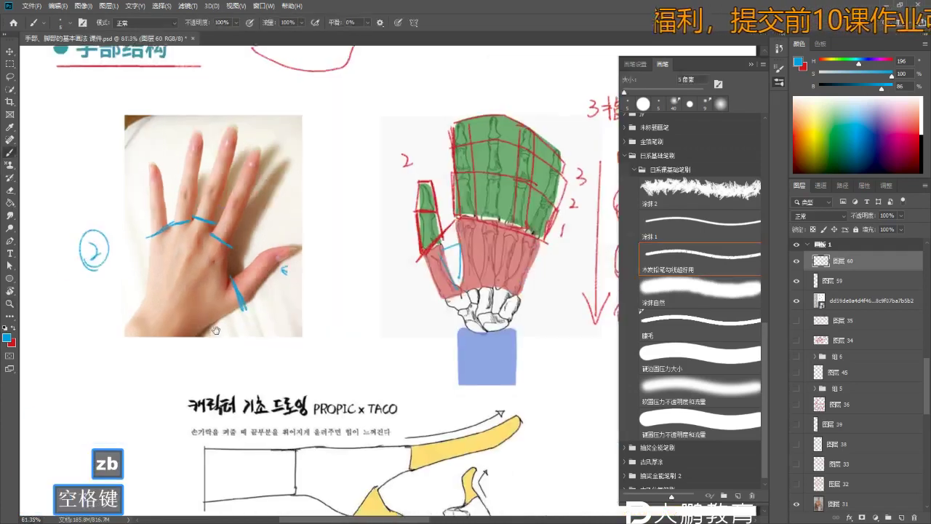
pyautogui.moveTo(291, 313); pyautogui.dragTo(318, 287)
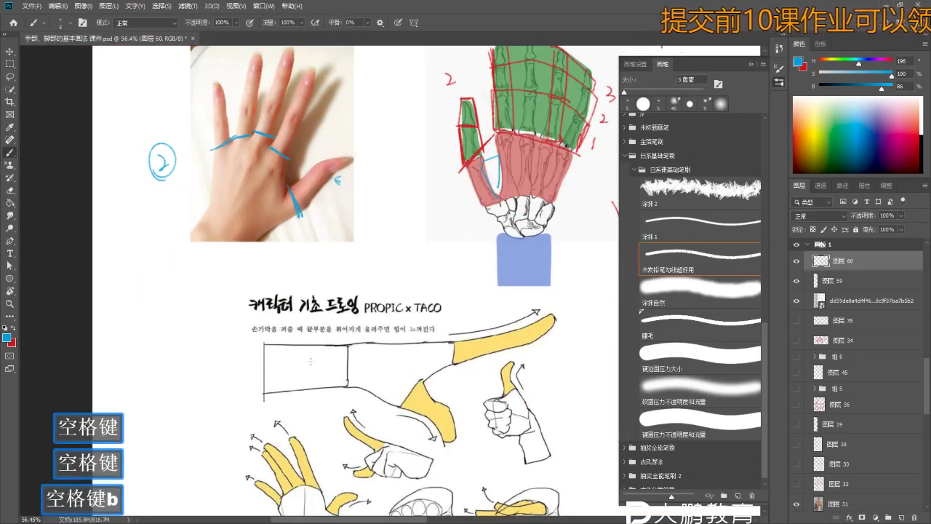
# - Handwrite the blue 五边形 note in the blank space beside the Korean sample
pyautogui.moveTo(243, 389); pyautogui.dragTo(245, 294)
pyautogui.press('z')
pyautogui.press('b')
pyautogui.press('b')
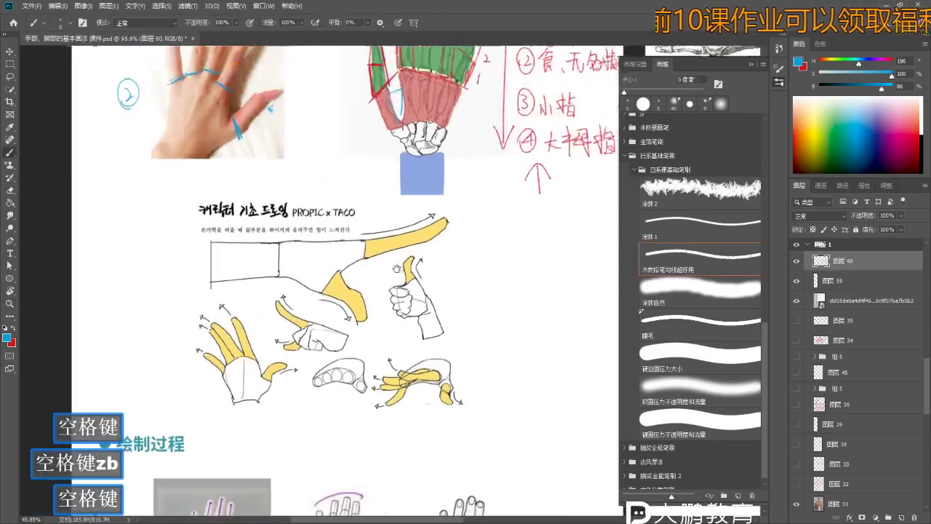
pyautogui.press('z')
pyautogui.moveTo(119, 175)
pyautogui.mouseDown()
pyautogui.moveTo(137, 185)
pyautogui.moveTo(169, 179)
pyautogui.mouseUp()
pyautogui.press('b')
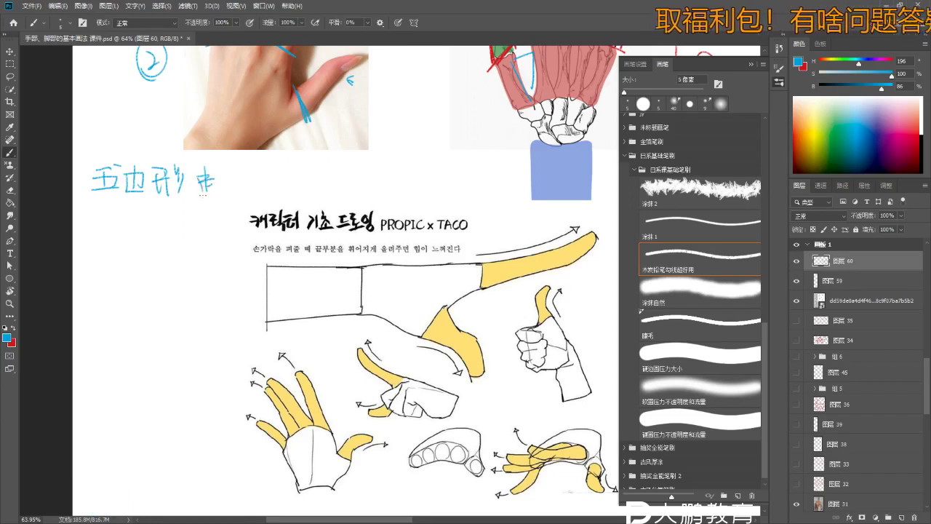
pyautogui.press('z')
pyautogui.moveTo(261, 240)
pyautogui.mouseDown()
pyautogui.moveTo(247, 240)
pyautogui.moveTo(276, 241)
pyautogui.moveTo(258, 241)
pyautogui.mouseUp()
pyautogui.press('b')
pyautogui.press('b')
pyautogui.press('z')
pyautogui.press('b')
pyautogui.press('b')
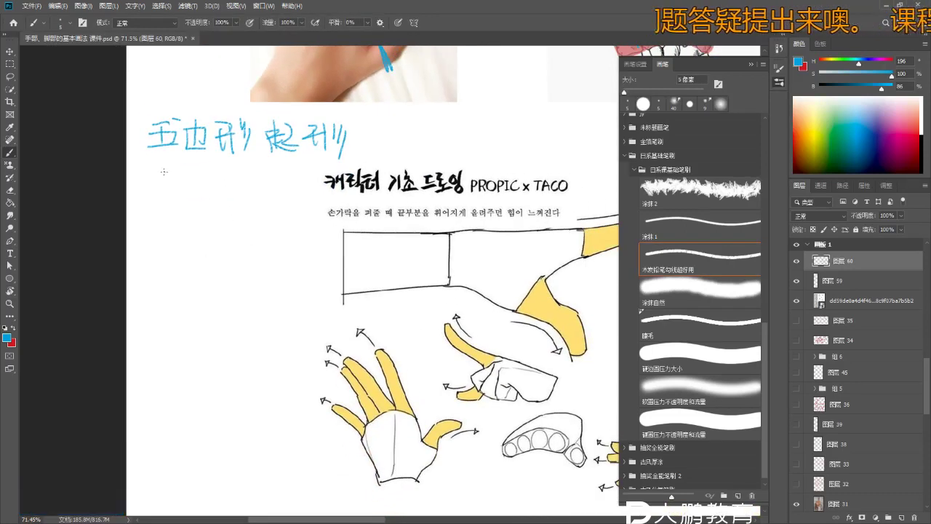
pyautogui.hotkey('ctrl', 'z')
# - Sketch a blue pentagon beneath the note, drawing its top, left and right sides
pyautogui.press('z')
pyautogui.click(147, 190)
pyautogui.press('b')
pyautogui.hotkey('ctrl', 'z')
pyautogui.moveTo(142, 206); pyautogui.dragTo(202, 203)
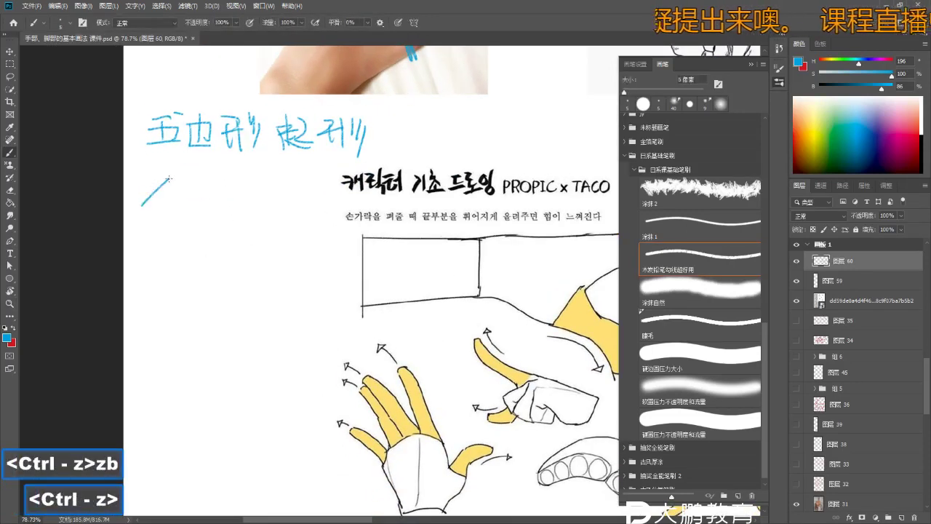
pyautogui.moveTo(143, 205); pyautogui.dragTo(155, 236)
pyautogui.moveTo(201, 205)
pyautogui.mouseDown()
pyautogui.moveTo(190, 235)
pyautogui.moveTo(226, 218)
pyautogui.moveTo(247, 241)
pyautogui.mouseUp()
pyautogui.press('z')
pyautogui.press('b')
pyautogui.press('z')
pyautogui.press('b')
pyautogui.press('space')
pyautogui.press('b')
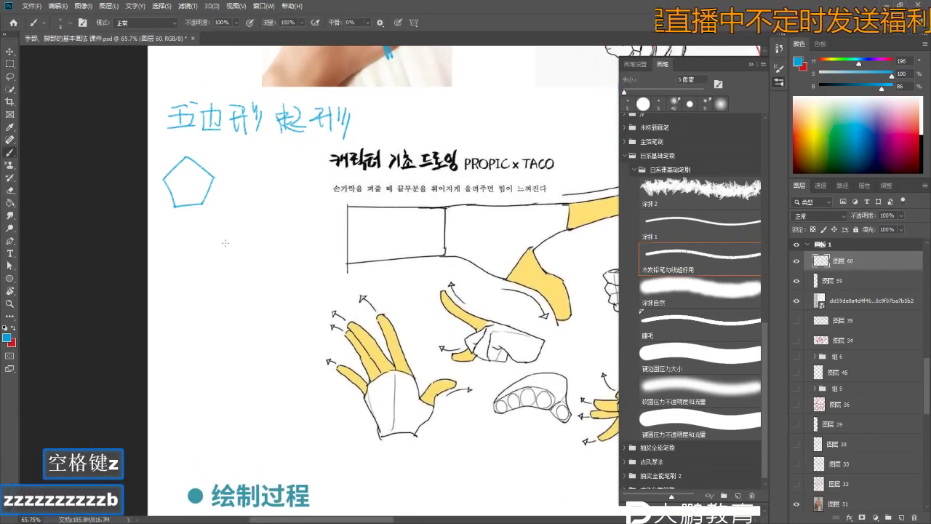
pyautogui.press('b')
pyautogui.press('z')
pyautogui.moveTo(187, 155); pyautogui.dragTo(196, 155)
# - Remove the extra loop and write 中指 beside the pentagon's top vertex
pyautogui.press('b')
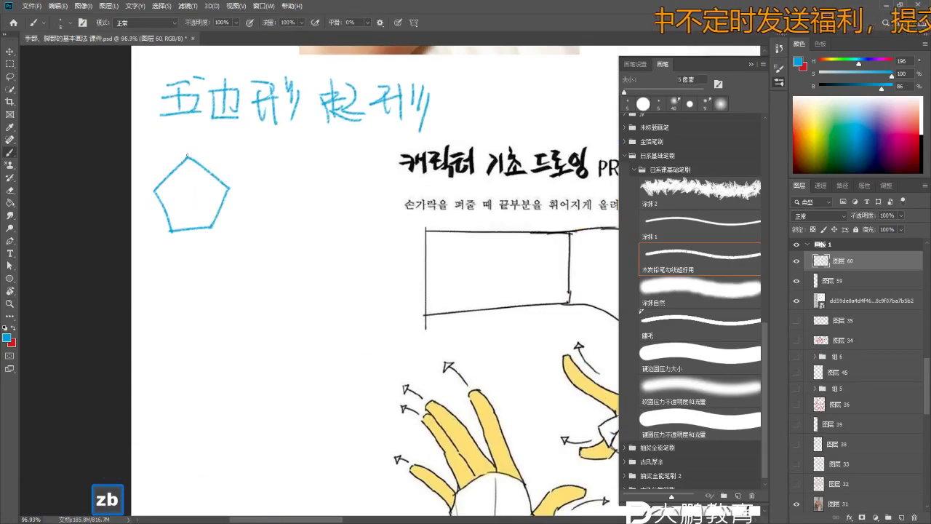
pyautogui.hotkey('ctrl', 'z')
pyautogui.rightClick(185, 153)
pyautogui.press('z')
pyautogui.moveTo(198, 151)
pyautogui.mouseDown()
pyautogui.moveTo(216, 153)
pyautogui.moveTo(208, 169)
pyautogui.mouseUp()
pyautogui.press('b')
pyautogui.moveTo(228, 140)
pyautogui.mouseDown()
pyautogui.moveTo(230, 165)
pyautogui.moveTo(228, 148)
pyautogui.mouseUp()
pyautogui.moveTo(218, 156); pyautogui.dragTo(228, 156)
# - Dot the pentagon's right vertex and label it 大拇指
pyautogui.press('b')
pyautogui.press('z')
pyautogui.moveTo(258, 206)
pyautogui.mouseDown()
pyautogui.moveTo(247, 205)
pyautogui.moveTo(254, 202)
pyautogui.mouseUp()
pyautogui.press('b')
pyautogui.press('b')
pyautogui.click(251, 160)
pyautogui.hotkey('ctrl', 'z')
pyautogui.click(250, 160)
pyautogui.hotkey('ctrl', 'z')
pyautogui.hotkey('ctrl', 'z')
pyautogui.moveTo(271, 164)
pyautogui.mouseDown()
pyautogui.moveTo(290, 162)
pyautogui.moveTo(275, 179)
pyautogui.mouseUp()
pyautogui.moveTo(283, 167)
pyautogui.mouseDown()
pyautogui.moveTo(311, 179)
pyautogui.moveTo(328, 164)
pyautogui.mouseUp()
pyautogui.hotkey('ctrl', 'z')
pyautogui.moveTo(321, 157)
pyautogui.mouseDown()
pyautogui.moveTo(327, 222)
pyautogui.moveTo(233, 174)
pyautogui.mouseUp()
# - Label the pentagon's left vertex 小拇指
pyautogui.press('z')
pyautogui.press('b')
pyautogui.press('b')
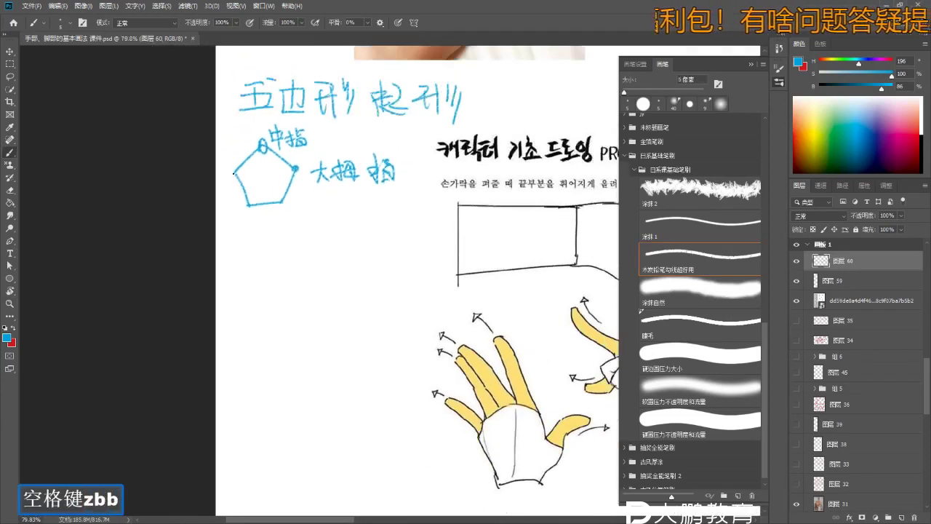
pyautogui.hotkey('ctrl', 'z')
pyautogui.hotkey('ctrl', 'z')
pyautogui.hotkey('ctrl', 'z')
pyautogui.moveTo(227, 149)
pyautogui.mouseDown()
pyautogui.moveTo(231, 164)
pyautogui.moveTo(240, 151)
pyautogui.mouseUp()
pyautogui.moveTo(316, 286); pyautogui.dragTo(258, 202)
pyautogui.press('z')
pyautogui.press('b')
# - Draw a second blue pentagon beneath the first
pyautogui.hotkey('ctrl', 'z')
pyautogui.hotkey('ctrl', 'z')
pyautogui.hotkey('ctrl', 'z')
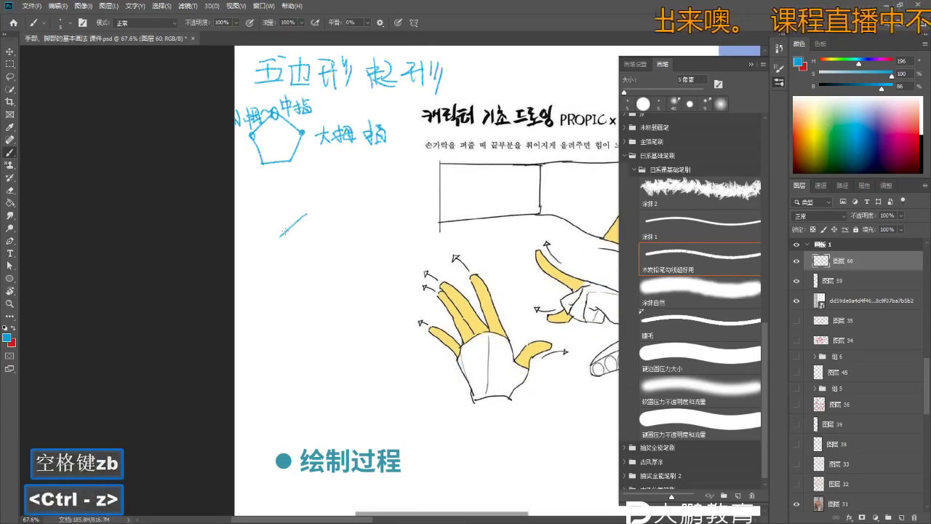
pyautogui.moveTo(276, 231)
pyautogui.mouseDown()
pyautogui.moveTo(310, 213)
pyautogui.moveTo(332, 234)
pyautogui.moveTo(293, 273)
pyautogui.mouseUp()
pyautogui.hotkey('ctrl', 'z')
pyautogui.moveTo(276, 231)
pyautogui.mouseDown()
pyautogui.moveTo(293, 272)
pyautogui.moveTo(328, 255)
pyautogui.moveTo(333, 234)
pyautogui.mouseUp()
pyautogui.rightClick(329, 236)
# - Zoom in and brush a vertical axis through the second pentagon
pyautogui.press('z')
pyautogui.press('b')
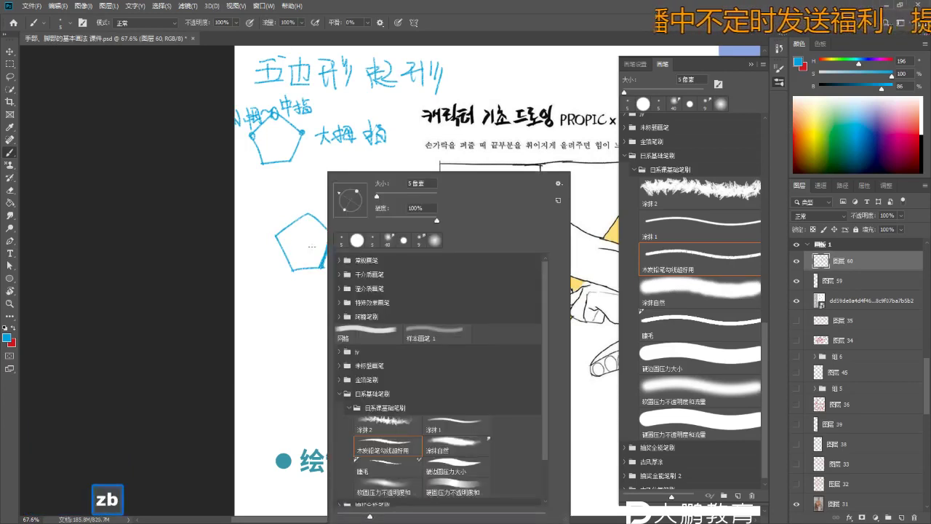
pyautogui.press('space')
pyautogui.press('z')
pyautogui.click(338, 271)
pyautogui.press('b')
pyautogui.press('b')
pyautogui.moveTo(300, 190); pyautogui.dragTo(300, 378)
pyautogui.press('space')
pyautogui.moveTo(270, 232); pyautogui.dragTo(261, 202)
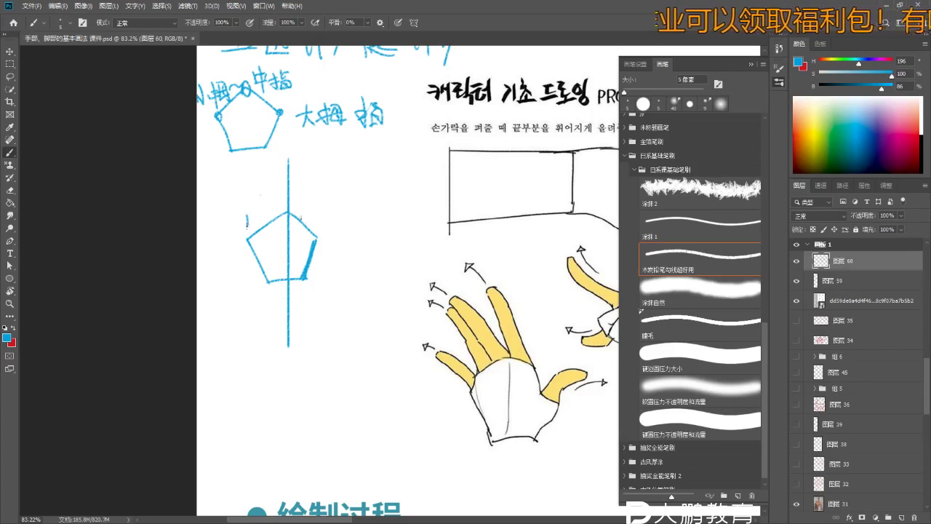
# - Zoom out, bring the space below the split pentagon into view, and add a short blue stroke
pyautogui.press('z')
pyautogui.moveTo(328, 213); pyautogui.dragTo(324, 253)
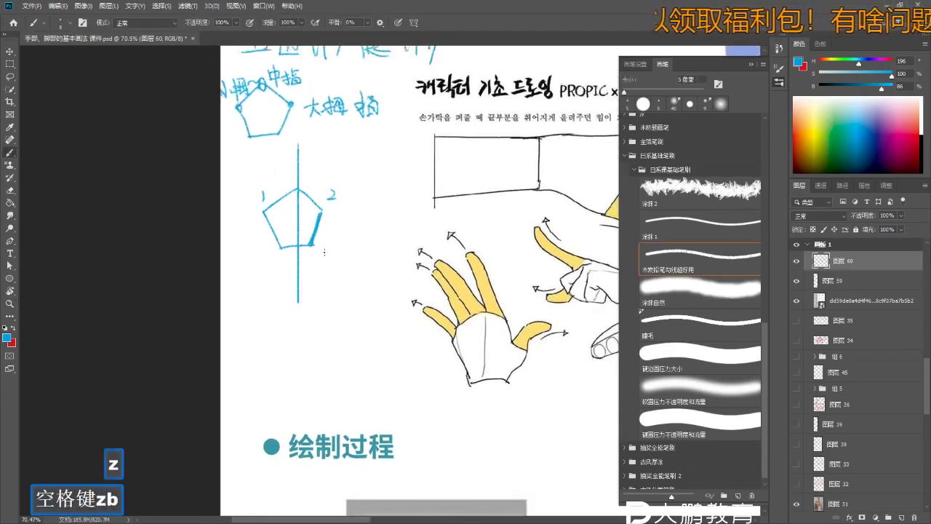
pyautogui.press('b')
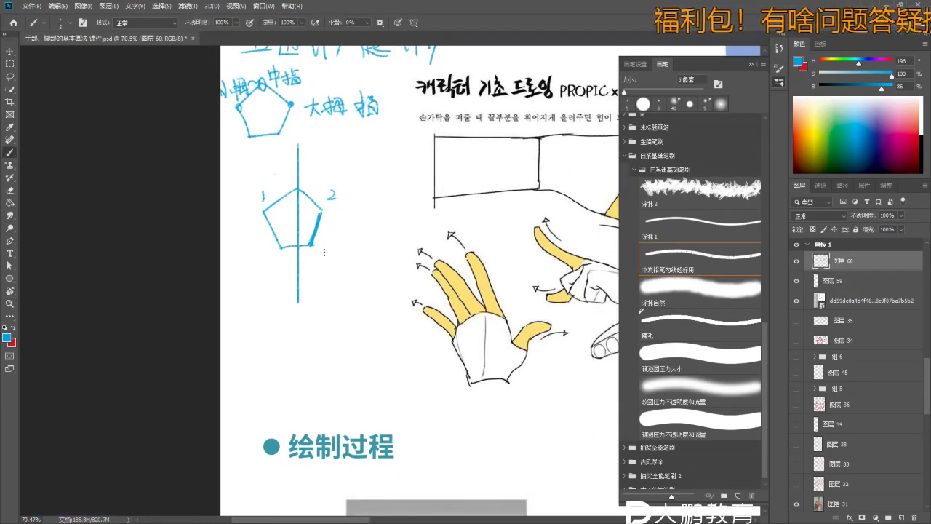
pyautogui.press('space')
pyautogui.press('space')
pyautogui.press('space')
pyautogui.moveTo(384, 278); pyautogui.dragTo(374, 258)
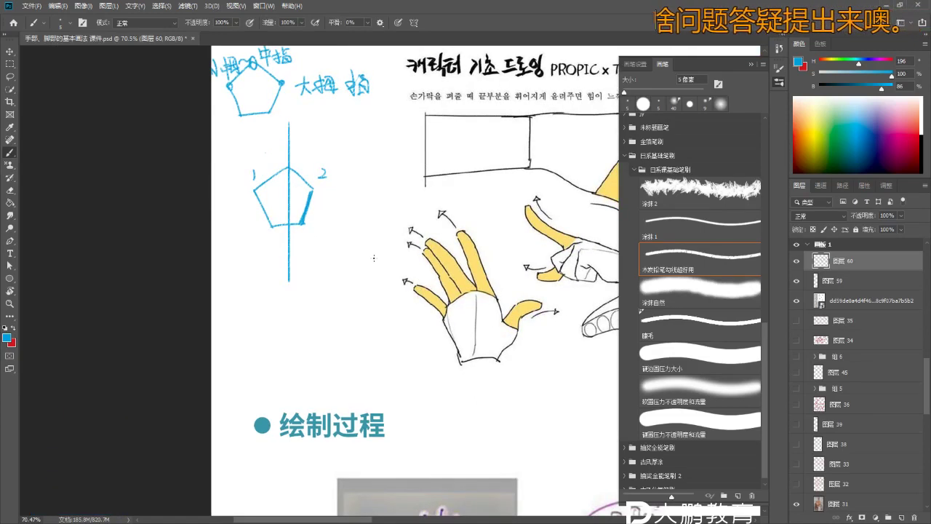
pyautogui.press('z')
pyautogui.moveTo(363, 271); pyautogui.dragTo(378, 270)
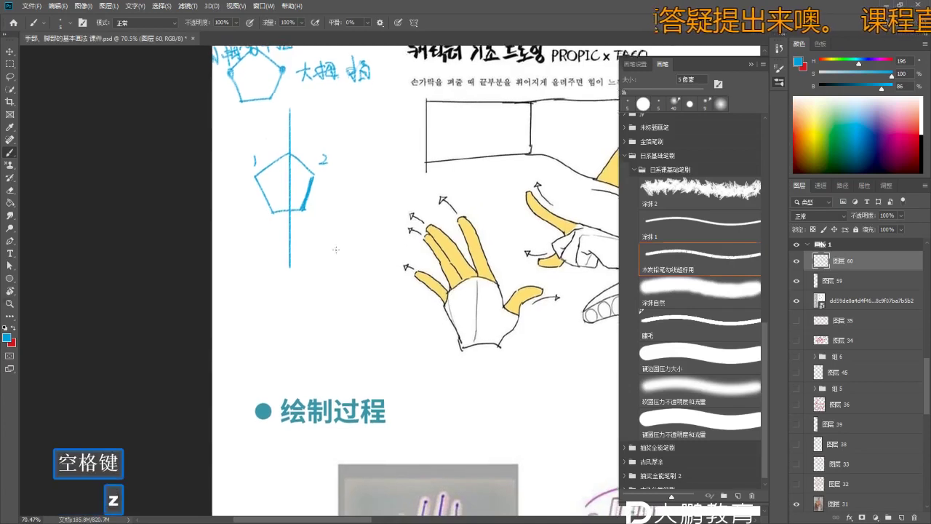
pyautogui.press('b')
pyautogui.press('b')
# - Draw a third pentagon beneath, redoing stray edges, with a vertical axis through it
pyautogui.moveTo(315, 266); pyautogui.dragTo(341, 239)
pyautogui.hotkey('ctrl', 'z')
pyautogui.hotkey('ctrl', 'z')
pyautogui.hotkey('ctrl', 'z')
pyautogui.moveTo(311, 269)
pyautogui.mouseDown()
pyautogui.moveTo(341, 236)
pyautogui.moveTo(361, 272)
pyautogui.mouseUp()
pyautogui.hotkey('ctrl', 'z')
pyautogui.moveTo(336, 238); pyautogui.dragTo(383, 271)
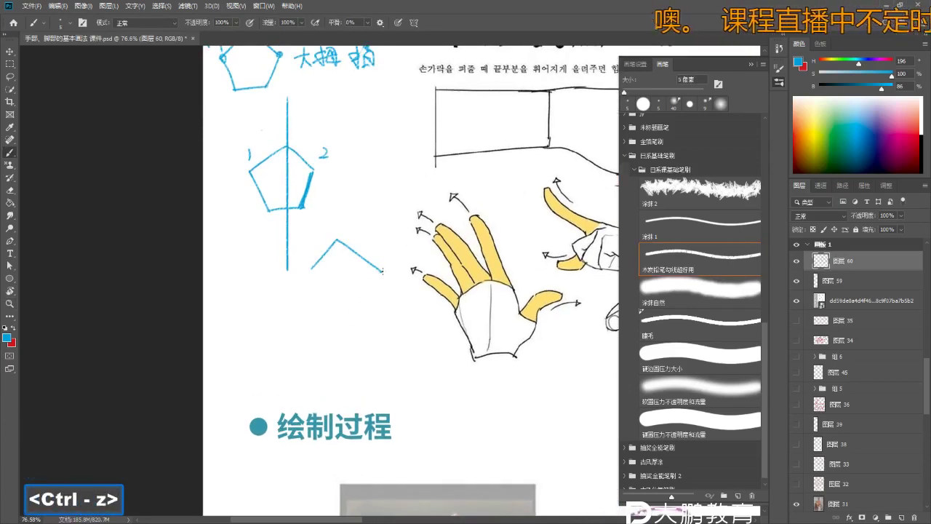
pyautogui.hotkey('ctrl', 'z')
pyautogui.moveTo(319, 314); pyautogui.dragTo(368, 307)
pyautogui.moveTo(335, 201); pyautogui.dragTo(336, 345)
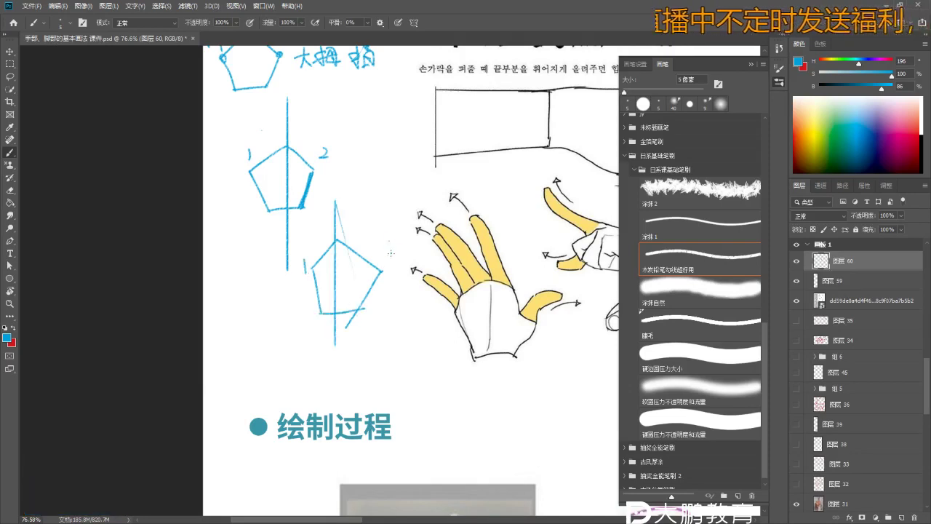
# - Brush a 2 beside the lower pentagon's right side
pyautogui.moveTo(388, 243); pyautogui.dragTo(399, 256)
pyautogui.press('z')
pyautogui.moveTo(393, 290)
pyautogui.mouseDown()
pyautogui.moveTo(386, 341)
pyautogui.moveTo(373, 297)
pyautogui.moveTo(352, 315)
pyautogui.mouseUp()
pyautogui.press('b')
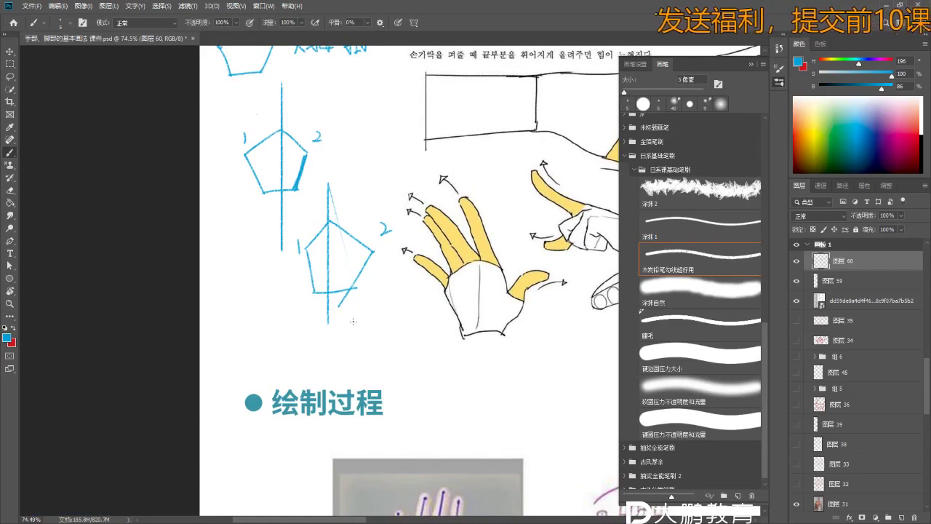
pyautogui.moveTo(354, 323); pyautogui.dragTo(344, 280)
pyautogui.press('b')
pyautogui.press('b')
pyautogui.press('e')
pyautogui.press('e')
pyautogui.press('b')
# - Undo stray strokes and bring the upper split pentagon back into view
pyautogui.press('z')
pyautogui.moveTo(331, 346); pyautogui.dragTo(349, 346)
pyautogui.press('b')
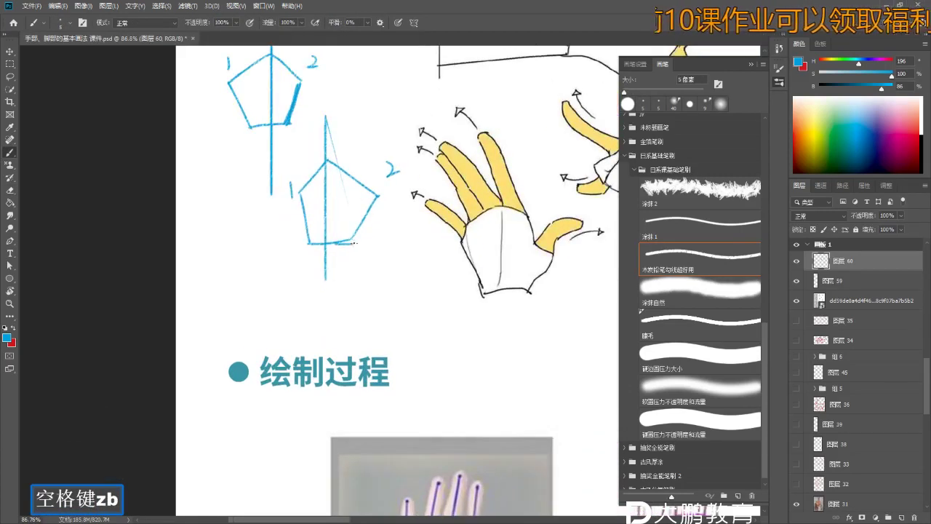
pyautogui.hotkey('ctrl', 'z')
pyautogui.press('b')
pyautogui.moveTo(316, 205); pyautogui.dragTo(311, 252)
pyautogui.press('b')
pyautogui.press('b')
pyautogui.press('b')
pyautogui.press('ctrl')
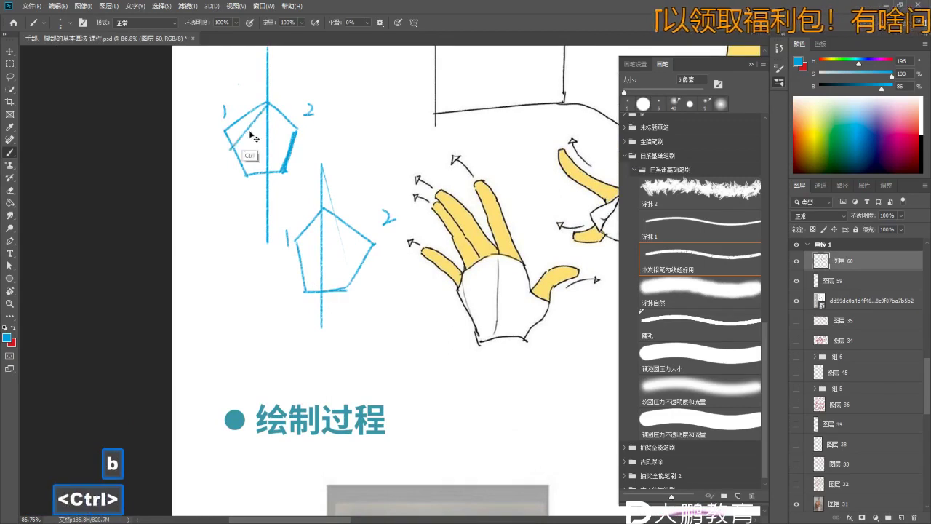
pyautogui.hotkey('ctrl', 'z')
pyautogui.hotkey('ctrl', 'z')
# - Hatch the left half of the upper pentagon with diagonal blue strokes
pyautogui.moveTo(260, 145); pyautogui.dragTo(262, 168)
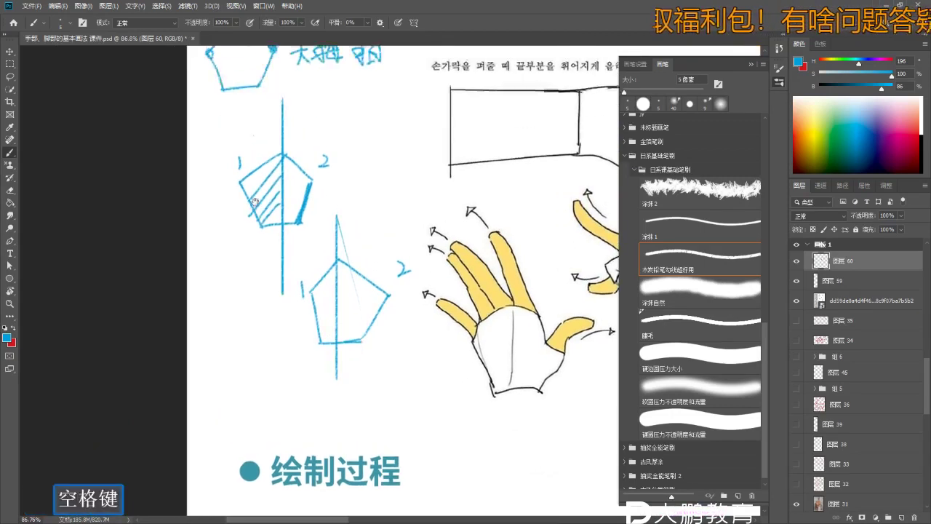
pyautogui.press('z')
pyautogui.moveTo(189, 179)
pyautogui.mouseDown()
pyautogui.moveTo(212, 180)
pyautogui.moveTo(210, 203)
pyautogui.mouseUp()
pyautogui.press('b')
pyautogui.press('b')
pyautogui.press('z')
pyautogui.press('b')
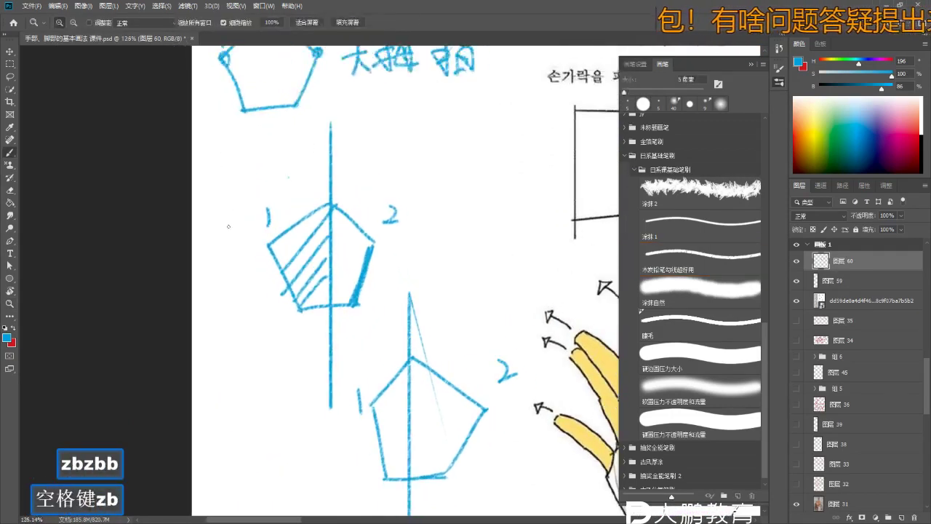
pyautogui.press('b')
pyautogui.hotkey('ctrl', 'z')
pyautogui.hotkey('ctrl', 'z')
# - Check the brush presets and brush a label left of the upper pentagon
pyautogui.rightClick(326, 198)
pyautogui.click(327, 198)
pyautogui.press('space')
pyautogui.moveTo(264, 206); pyautogui.dragTo(286, 216)
pyautogui.press('b')
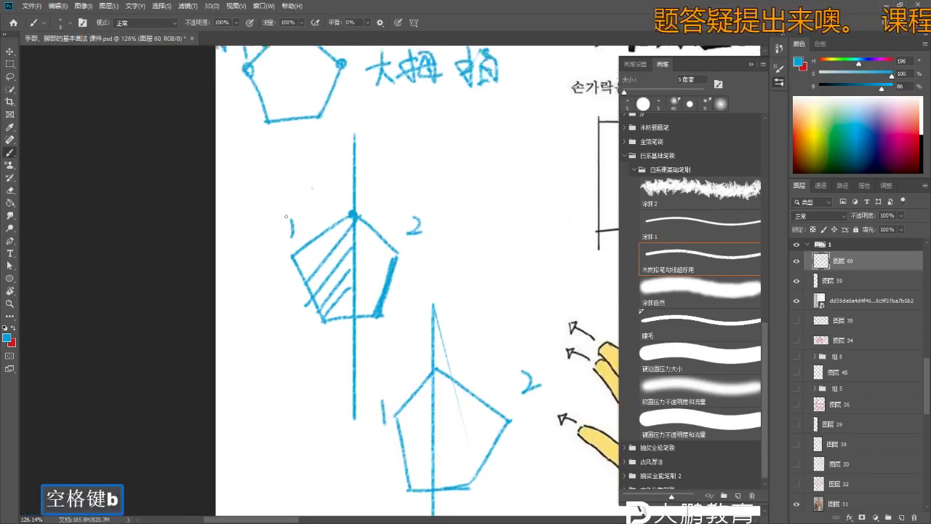
pyautogui.moveTo(276, 325); pyautogui.dragTo(282, 314)
pyautogui.press('b')
pyautogui.press('b')
pyautogui.moveTo(255, 271)
pyautogui.mouseDown()
pyautogui.moveTo(263, 247)
pyautogui.moveTo(273, 261)
pyautogui.mouseUp()
pyautogui.press('space')
pyautogui.moveTo(415, 249)
pyautogui.mouseDown()
pyautogui.moveTo(392, 243)
pyautogui.moveTo(435, 231)
pyautogui.moveTo(419, 249)
pyautogui.moveTo(363, 167)
pyautogui.mouseUp()
pyautogui.press('b')
# - Hatch inside the lower pentagon and write a 1 under the 2
pyautogui.press('b')
pyautogui.press('space')
pyautogui.press('z')
pyautogui.press('b')
pyautogui.press('b')
pyautogui.hotkey('ctrl', 'z')
pyautogui.moveTo(377, 367); pyautogui.dragTo(355, 268)
pyautogui.moveTo(391, 352)
pyautogui.mouseDown()
pyautogui.moveTo(355, 270)
pyautogui.moveTo(374, 286)
pyautogui.mouseUp()
pyautogui.moveTo(402, 330); pyautogui.dragTo(387, 298)
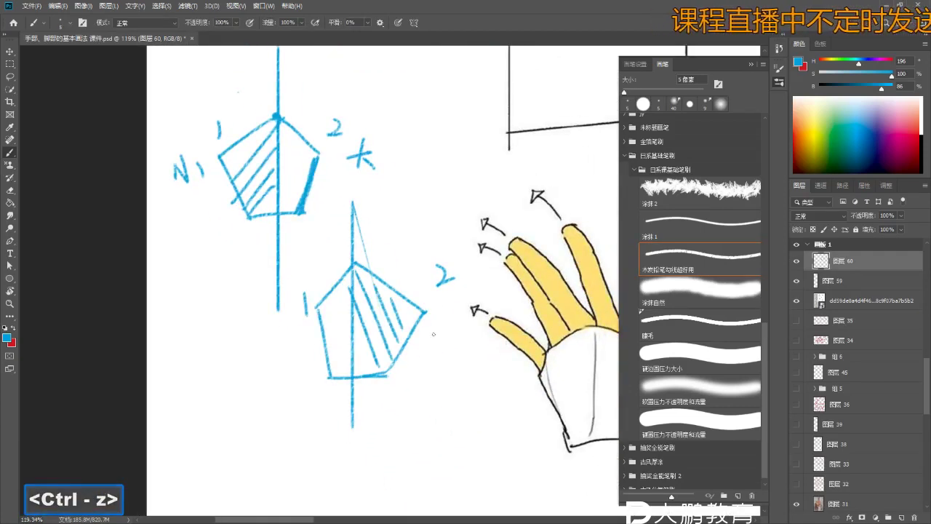
pyautogui.moveTo(448, 290); pyautogui.dragTo(451, 329)
# - Zoom out and pan to show the sample and drawing-process images
pyautogui.press('z')
pyautogui.moveTo(298, 303)
pyautogui.mouseDown()
pyautogui.moveTo(301, 339)
pyautogui.moveTo(269, 320)
pyautogui.moveTo(299, 301)
pyautogui.moveTo(291, 293)
pyautogui.mouseUp()
pyautogui.press('space')
pyautogui.press('space')
pyautogui.press('space')
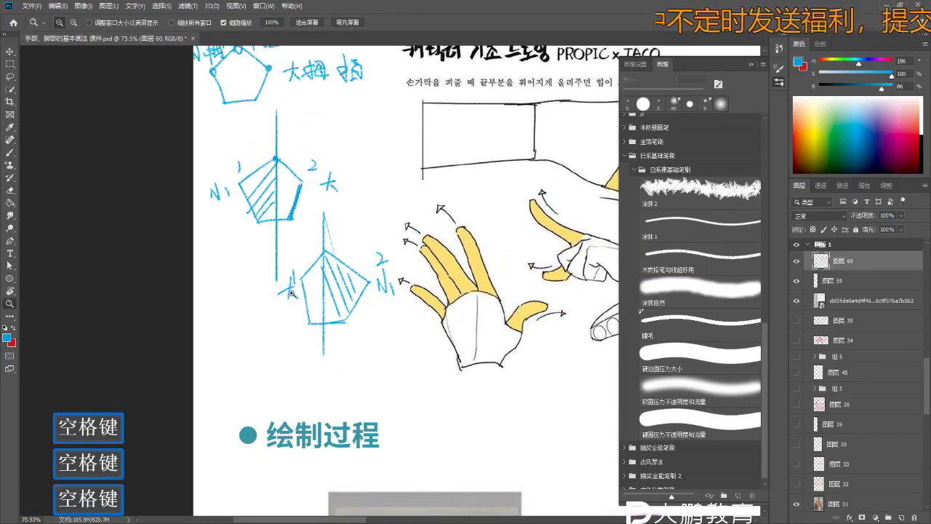
pyautogui.press('space')
pyautogui.press('space')
pyautogui.press('space')
pyautogui.moveTo(365, 228); pyautogui.dragTo(277, 207)
pyautogui.press('z')
pyautogui.press('b')
pyautogui.press('space')
pyautogui.moveTo(389, 301); pyautogui.dragTo(314, 250)
pyautogui.press('space')
pyautogui.press('z')
pyautogui.press('b')
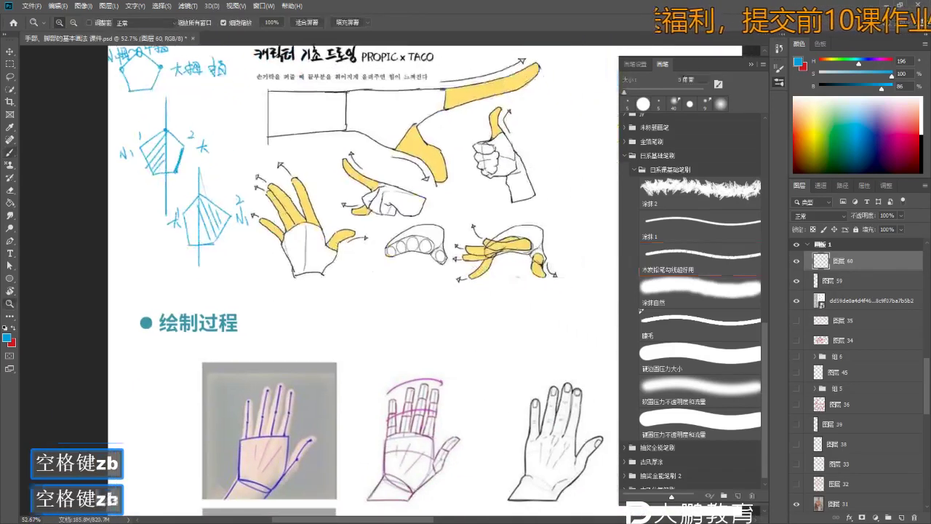
pyautogui.press('b')
# - Handwrite 手掌 in the blank area left of the heading
pyautogui.moveTo(133, 263); pyautogui.dragTo(122, 268)
pyautogui.moveTo(122, 272); pyautogui.dragTo(136, 276)
pyautogui.moveTo(128, 266); pyautogui.dragTo(126, 291)
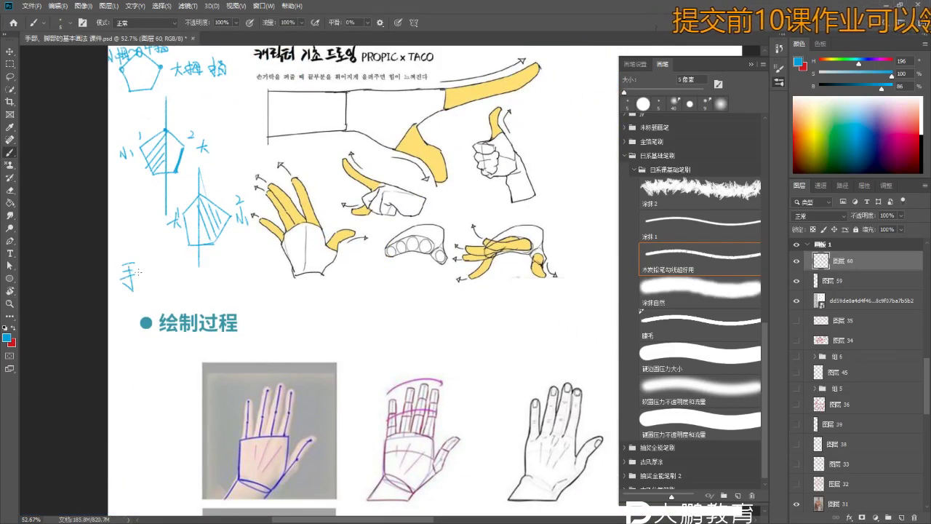
pyautogui.hotkey('ctrl', 'z')
pyautogui.press('z')
pyautogui.click(140, 272)
pyautogui.hotkey('ctrl', 'z')
pyautogui.press('b')
pyautogui.press('b')
pyautogui.press('b')
pyautogui.moveTo(148, 257)
pyautogui.mouseDown()
pyautogui.moveTo(151, 266)
pyautogui.moveTo(168, 266)
pyautogui.mouseUp()
pyautogui.moveTo(151, 269); pyautogui.dragTo(164, 275)
pyautogui.moveTo(155, 271); pyautogui.dragTo(158, 287)
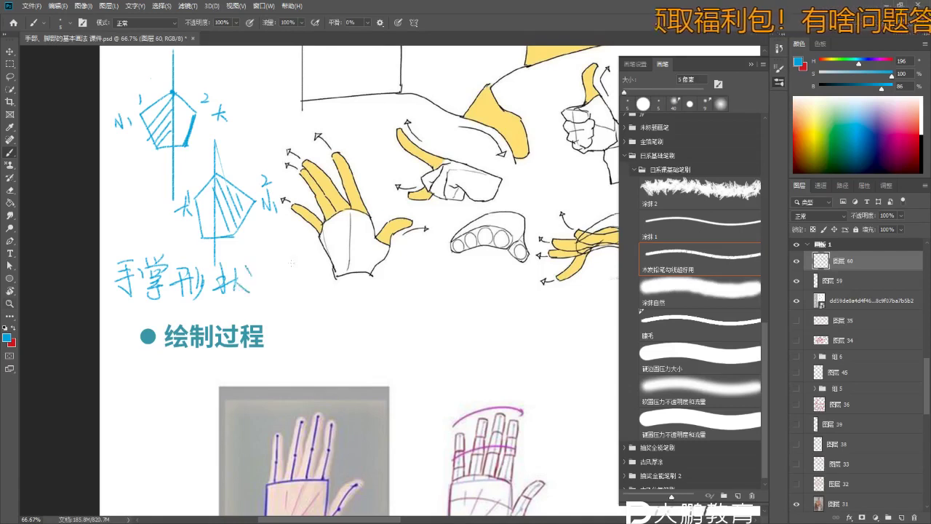
# - Undo the 状 strokes of 手掌形状 and redraw the character
pyautogui.press('z')
pyautogui.hotkey('ctrl', 'z')
pyautogui.click(238, 263)
pyautogui.hotkey('ctrl', 'z')
pyautogui.hotkey('ctrl', 'z')
pyautogui.press('b')
pyautogui.moveTo(221, 290); pyautogui.dragTo(255, 278)
pyautogui.moveTo(246, 270); pyautogui.dragTo(240, 297)
# - Zoom out to the hand sketches and start a blue 手指 note to their right
pyautogui.press('z')
pyautogui.keyDown('alt'); pyautogui.click(295, 278); pyautogui.keyUp('alt')
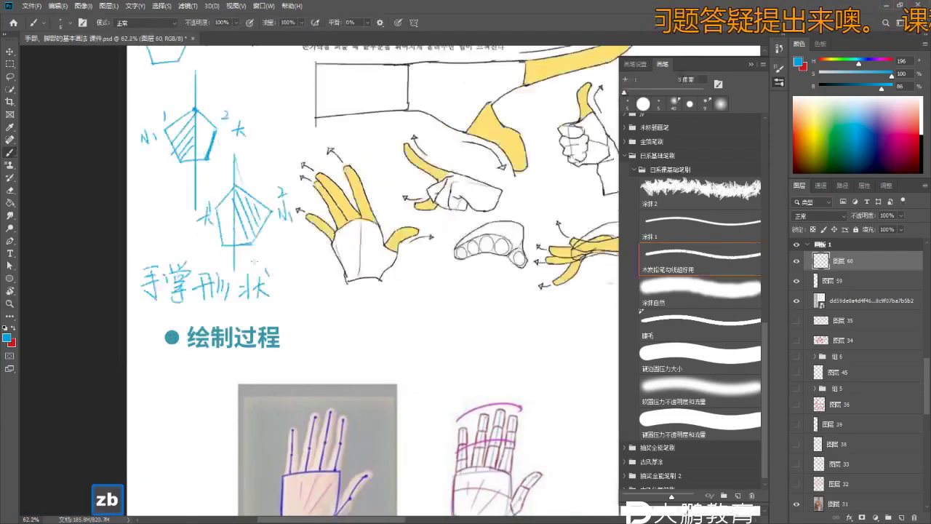
pyautogui.keyDown('alt'); pyautogui.click(356, 264); pyautogui.keyUp('alt')
pyautogui.moveTo(275, 257)
pyautogui.mouseDown()
pyautogui.moveTo(340, 258)
pyautogui.moveTo(332, 301)
pyautogui.mouseUp()
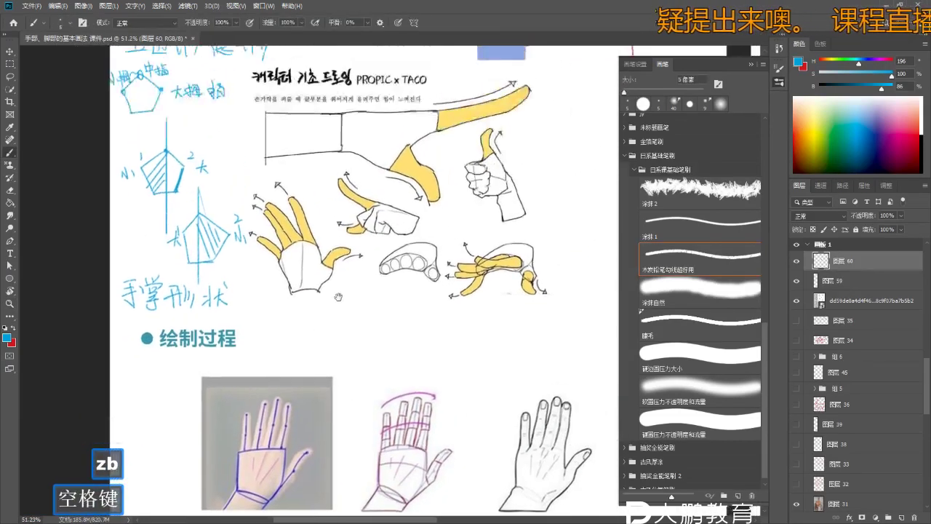
pyautogui.keyDown('alt'); pyautogui.click(300, 278); pyautogui.keyUp('alt')
pyautogui.press('b')
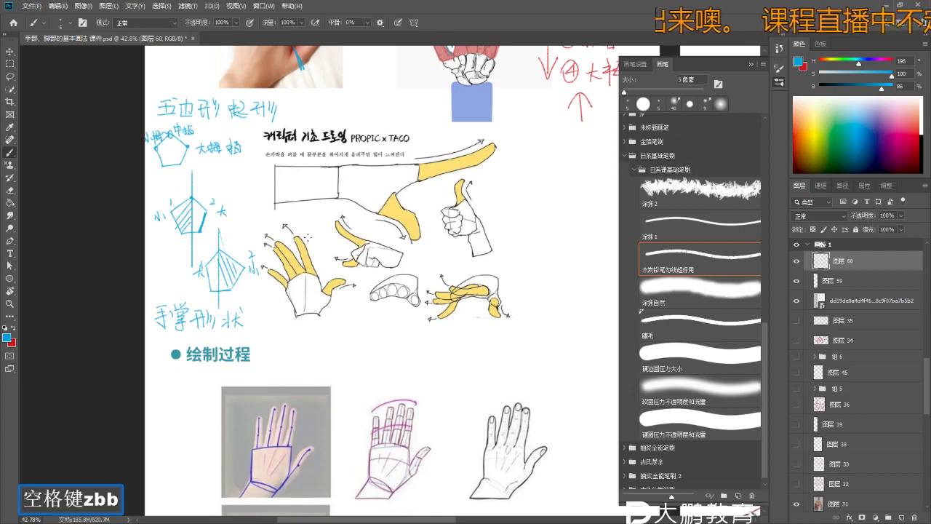
pyautogui.moveTo(451, 287); pyautogui.dragTo(366, 303)
pyautogui.moveTo(438, 179); pyautogui.dragTo(454, 178)
pyautogui.moveTo(446, 169)
pyautogui.mouseDown()
pyautogui.moveTo(445, 187)
pyautogui.moveTo(482, 195)
pyautogui.moveTo(495, 178)
pyautogui.moveTo(507, 181)
pyautogui.mouseUp()
pyautogui.click(467, 193)
pyautogui.hotkey('ctrl', 'z')
# - Handwrite 指 after 手 and the 根据手掌长度 line of the blue note, undoing a bad stroke
pyautogui.moveTo(493, 185)
pyautogui.mouseDown()
pyautogui.moveTo(502, 192)
pyautogui.moveTo(539, 179)
pyautogui.mouseUp()
pyautogui.press('z')
pyautogui.press('b')
pyautogui.press('z')
pyautogui.press('b')
pyautogui.press('b')
pyautogui.moveTo(445, 188); pyautogui.dragTo(449, 201)
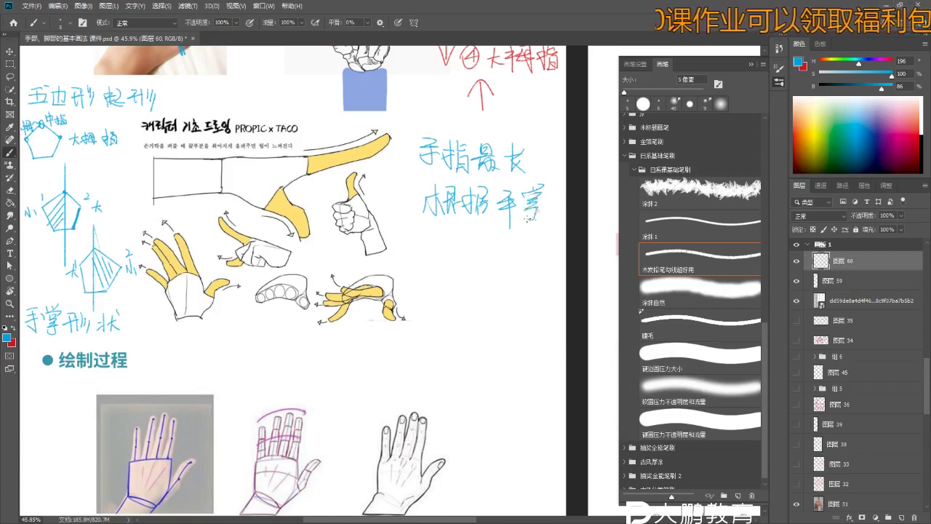
pyautogui.press('b')
pyautogui.press('b')
pyautogui.moveTo(455, 232)
pyautogui.mouseDown()
pyautogui.moveTo(454, 256)
pyautogui.moveTo(498, 230)
pyautogui.mouseUp()
pyautogui.hotkey('ctrl', 'z')
pyautogui.press('space')
pyautogui.press('z')
pyautogui.moveTo(480, 264); pyautogui.dragTo(486, 264)
pyautogui.press('b')
pyautogui.press('b')
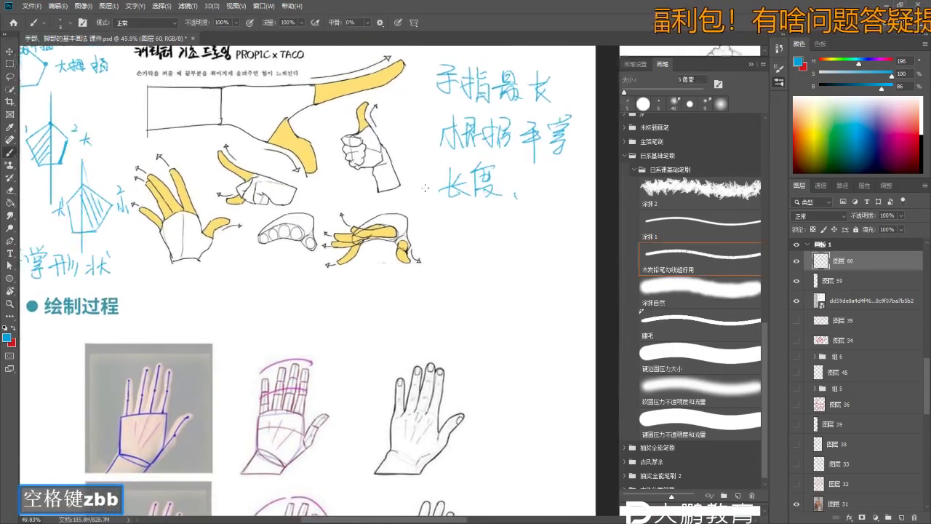
pyautogui.press('b')
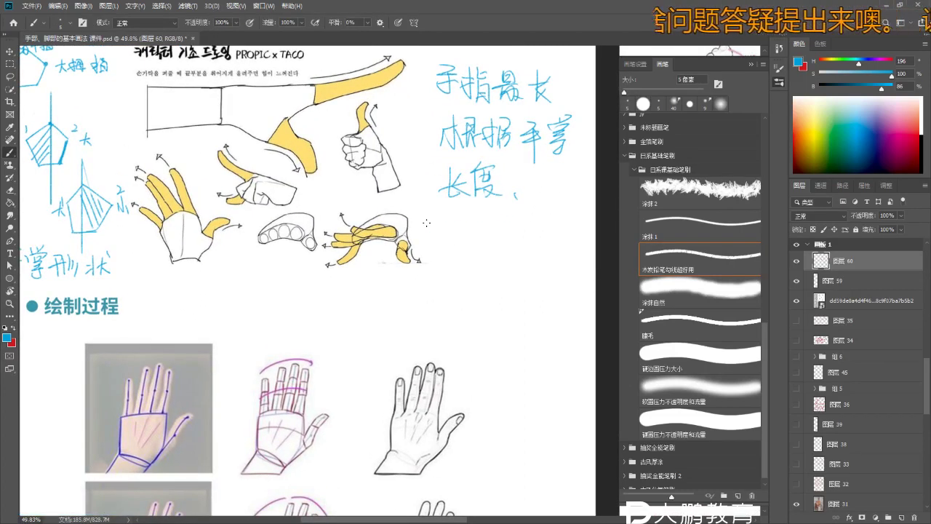
# - Write 大 below the note, undoing stray strokes and enlarging the brush to 9 px
pyautogui.press('space')
pyautogui.press('z')
pyautogui.moveTo(401, 312)
pyautogui.mouseDown()
pyautogui.moveTo(410, 248)
pyautogui.moveTo(420, 247)
pyautogui.mouseUp()
pyautogui.press('b')
pyautogui.press('b')
pyautogui.moveTo(427, 227)
pyautogui.mouseDown()
pyautogui.moveTo(457, 240)
pyautogui.moveTo(475, 217)
pyautogui.moveTo(500, 237)
pyautogui.moveTo(469, 248)
pyautogui.mouseUp()
pyautogui.hotkey('ctrl', 'z')
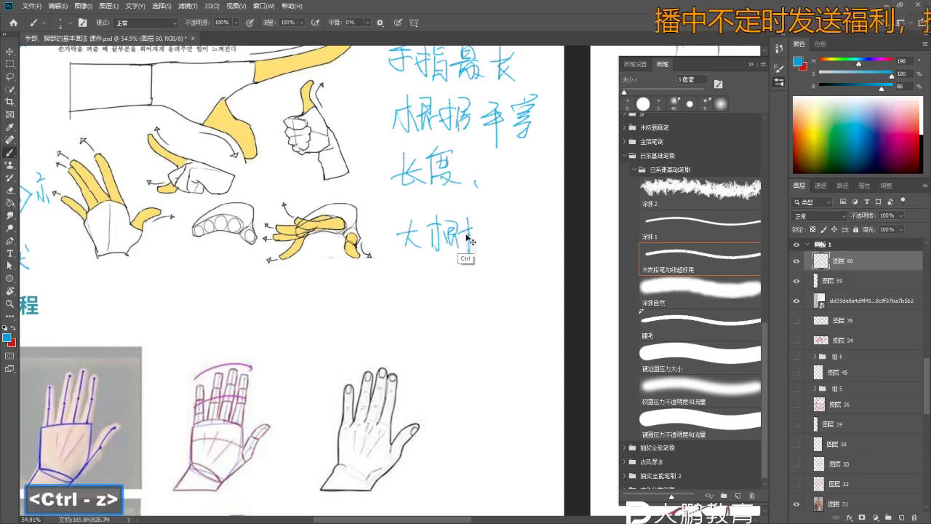
pyautogui.hotkey('ctrl', 'z')
pyautogui.hotkey('ctrl', 'z')
pyautogui.hotkey('ctrl', 'z')
pyautogui.press('b')
pyautogui.press('[')
pyautogui.press(']')
pyautogui.press(']')
pyautogui.press(']')
pyautogui.press(']')
pyautogui.press(']')
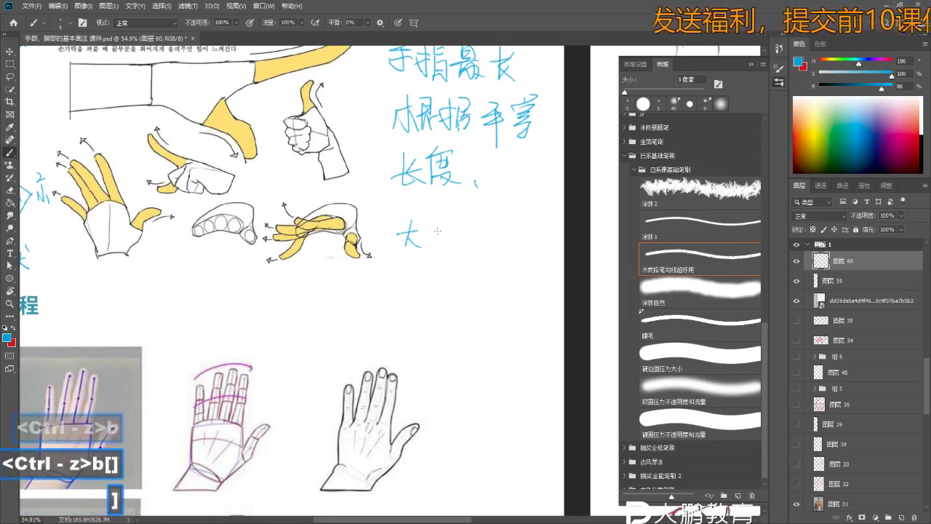
# - Write the characters after 大 to complete the note as 大概1:1
pyautogui.hotkey('ctrl', 'z')
pyautogui.moveTo(427, 218)
pyautogui.mouseDown()
pyautogui.moveTo(438, 244)
pyautogui.moveTo(452, 229)
pyautogui.moveTo(445, 250)
pyautogui.mouseUp()
pyautogui.moveTo(448, 238)
pyautogui.mouseDown()
pyautogui.moveTo(456, 249)
pyautogui.moveTo(415, 247)
pyautogui.mouseUp()
pyautogui.press('z')
pyautogui.moveTo(442, 283); pyautogui.dragTo(425, 246)
pyautogui.press('b')
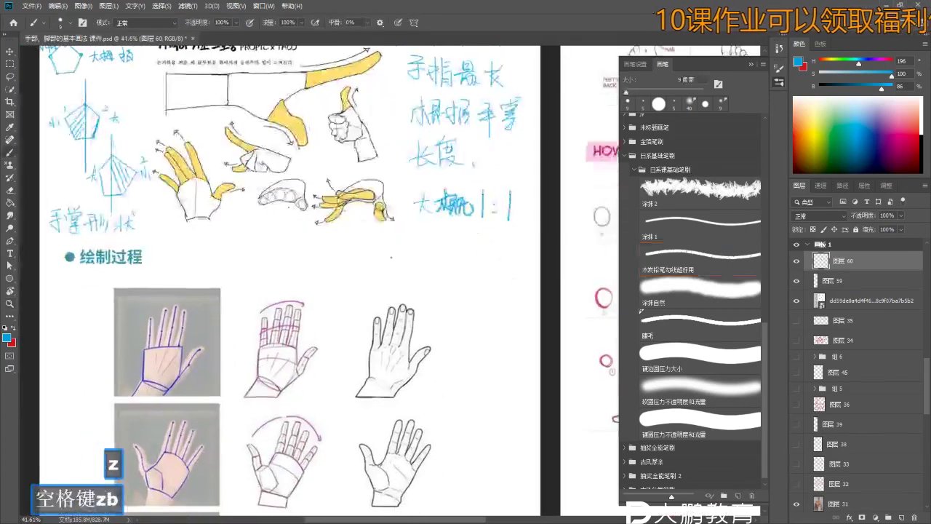
pyautogui.press('b')
pyautogui.press('b')
pyautogui.hotkey('ctrl', 'z')
pyautogui.press('z')
pyautogui.press('b')
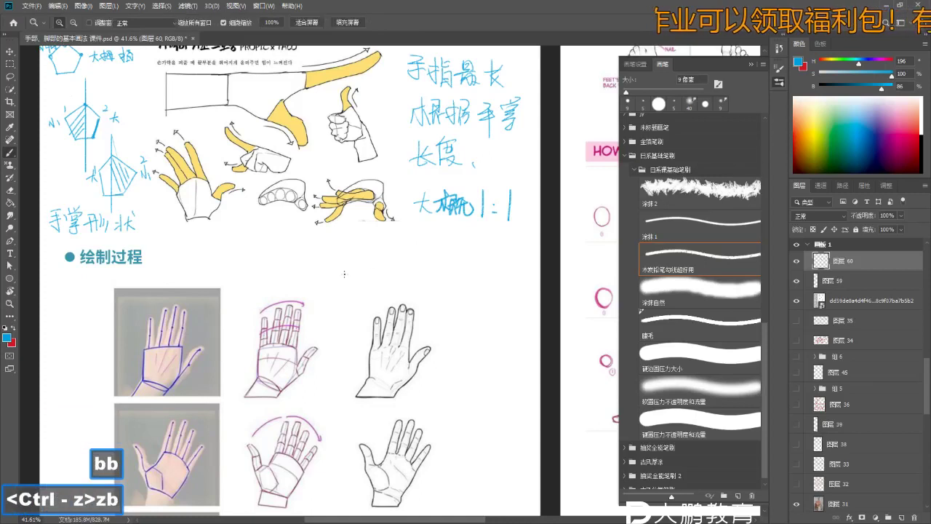
# - Bring the hand sketches into view and mark a blue dot on the open hand's knuckle
pyautogui.press('space')
pyautogui.press('z')
pyautogui.moveTo(168, 200)
pyautogui.mouseDown()
pyautogui.moveTo(168, 245)
pyautogui.moveTo(196, 245)
pyautogui.mouseUp()
pyautogui.press('b')
pyautogui.press('b')
pyautogui.moveTo(226, 196)
pyautogui.mouseDown()
pyautogui.moveTo(226, 243)
pyautogui.moveTo(181, 280)
pyautogui.mouseUp()
# - Write a blue 3 beside the knuckle dot on the open-hand sketch
pyautogui.press('b')
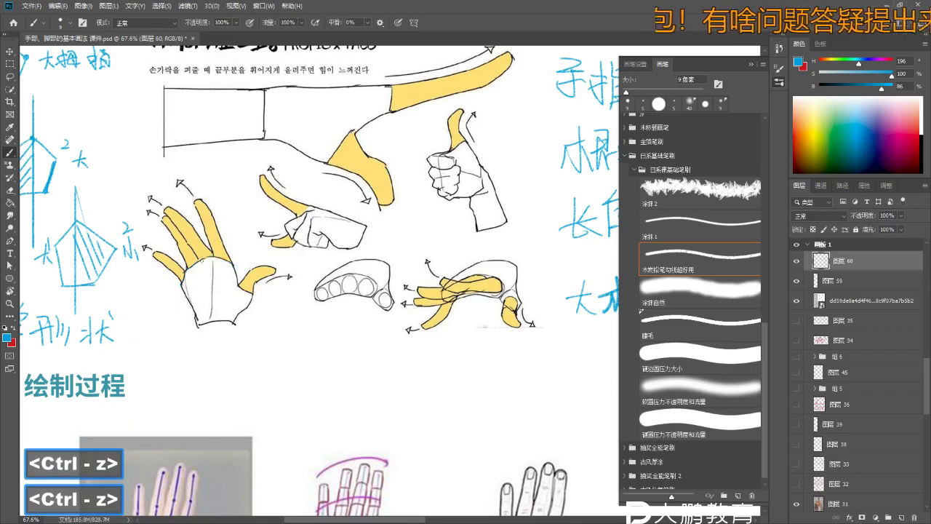
pyautogui.press('z')
pyautogui.moveTo(191, 264); pyautogui.dragTo(211, 263)
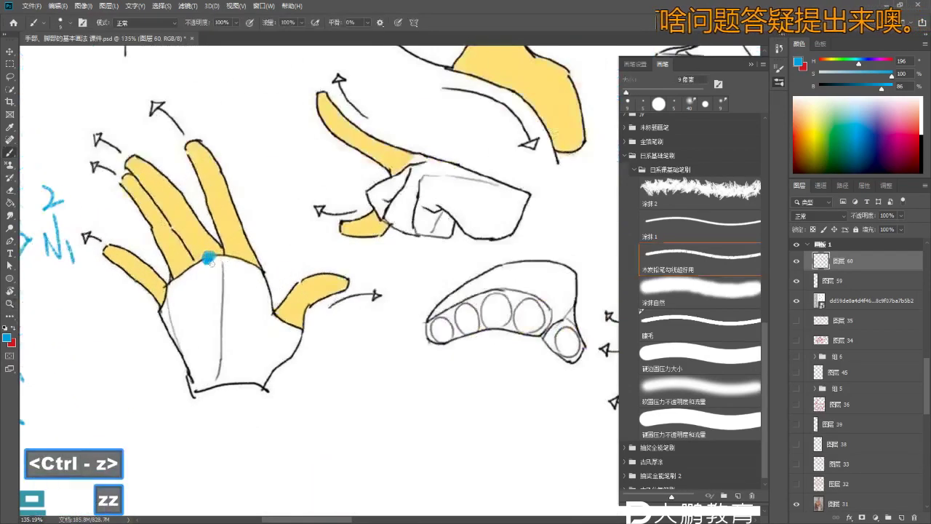
pyautogui.moveTo(189, 230); pyautogui.dragTo(193, 243)
pyautogui.press('z')
pyautogui.moveTo(209, 256); pyautogui.dragTo(204, 257)
pyautogui.press('b')
pyautogui.press('b')
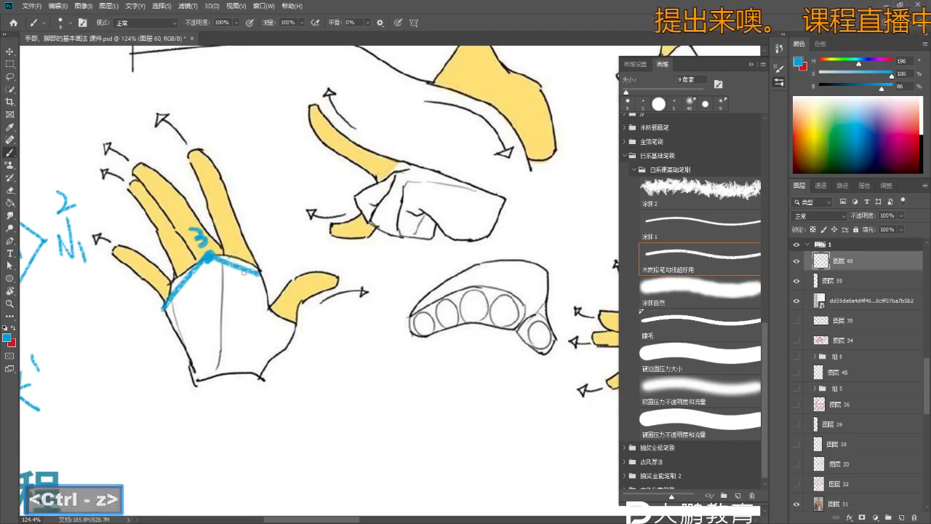
# - Draw the palm pentagon's upper-right and right edges, redrawing lines that came out too short
pyautogui.hotkey('ctrl', 'z')
pyautogui.moveTo(211, 256); pyautogui.dragTo(290, 318)
pyautogui.hotkey('ctrl', 'z')
pyautogui.moveTo(210, 256); pyautogui.dragTo(291, 321)
pyautogui.press('z')
pyautogui.moveTo(197, 329); pyautogui.dragTo(191, 329)
pyautogui.press('b')
pyautogui.press('b')
# - Draw the left, bottom and lower-right edges to close the thick blue pentagon around the palm
pyautogui.moveTo(207, 386); pyautogui.dragTo(169, 313)
pyautogui.hotkey('ctrl', 'z')
pyautogui.moveTo(258, 373); pyautogui.dragTo(204, 378)
pyautogui.hotkey('ctrl', 'z')
pyautogui.moveTo(264, 377); pyautogui.dragTo(291, 320)
pyautogui.hotkey('ctrl', 'z')
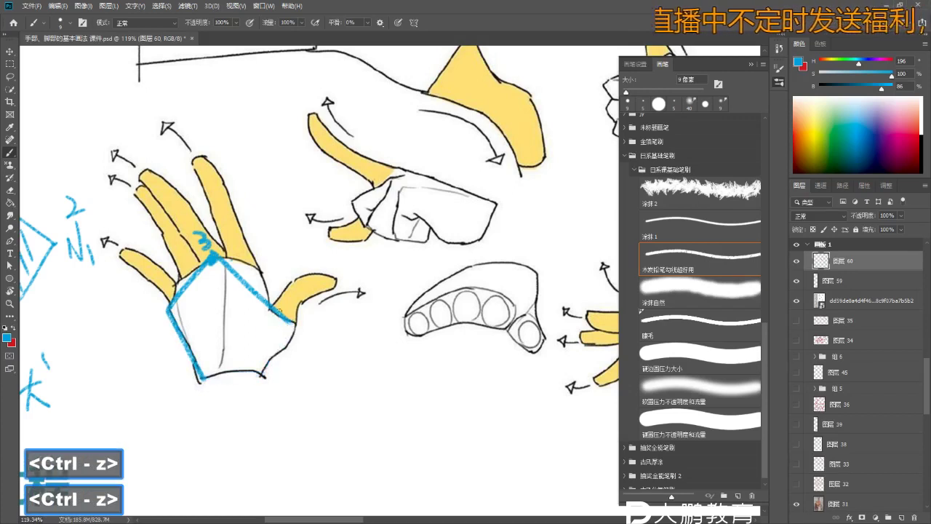
pyautogui.moveTo(256, 368)
pyautogui.mouseDown()
pyautogui.moveTo(277, 311)
pyautogui.moveTo(202, 377)
pyautogui.mouseUp()
pyautogui.press('e')
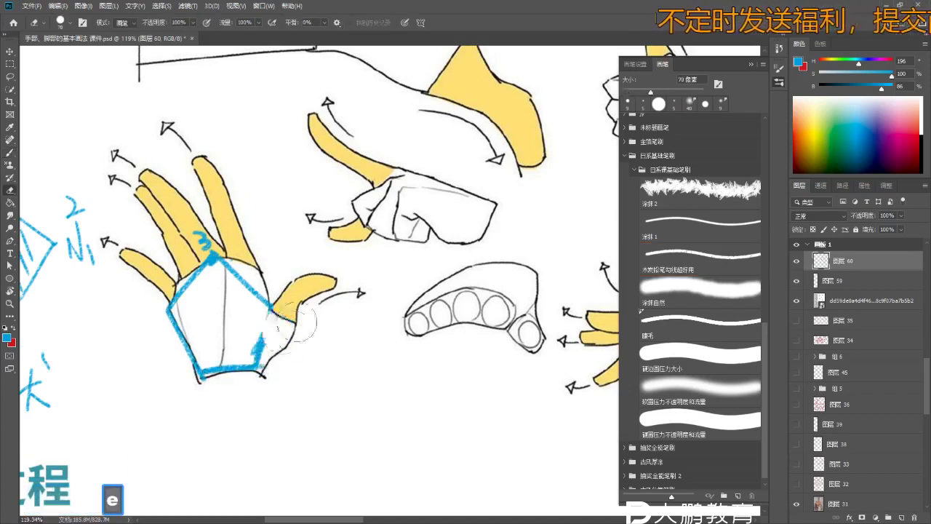
pyautogui.press('b')
pyautogui.press('b')
pyautogui.press('z')
pyautogui.moveTo(294, 342); pyautogui.dragTo(269, 342)
# - Lasso the blue palm pentagon and drag a duplicate copy upward
pyautogui.press('b')
pyautogui.press('b')
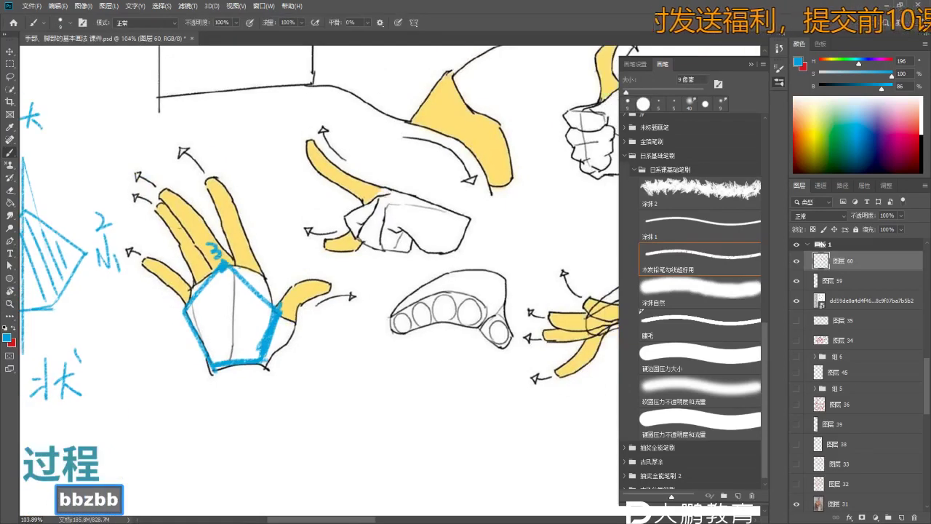
pyautogui.press('b')
pyautogui.press('l')
pyautogui.press('l')
pyautogui.moveTo(170, 348); pyautogui.dragTo(296, 261)
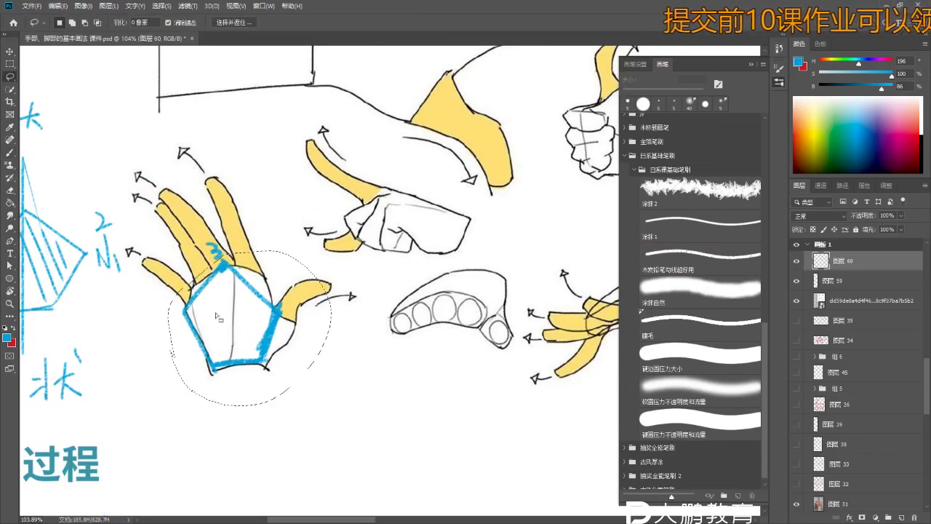
pyautogui.moveTo(216, 316)
pyautogui.mouseDown()
pyautogui.moveTo(218, 142)
pyautogui.moveTo(216, 207)
pyautogui.mouseUp()
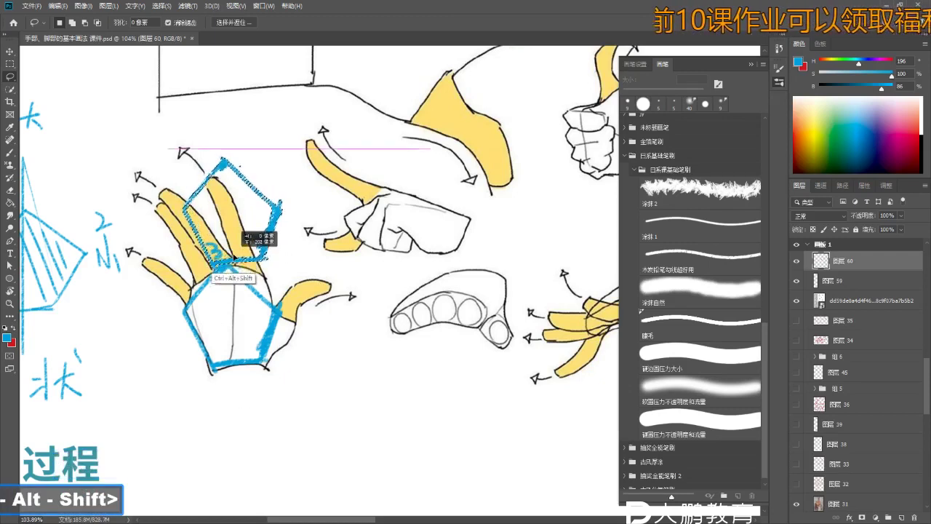
# - Rotate and reshape the pentagon copy to fit over the fingers, apply it, and deselect
pyautogui.hotkey('ctrl', 'r')
pyautogui.hotkey('ctrl', 't')
pyautogui.moveTo(291, 283); pyautogui.dragTo(295, 208)
pyautogui.moveTo(246, 259)
pyautogui.mouseDown()
pyautogui.moveTo(243, 204)
pyautogui.moveTo(260, 216)
pyautogui.moveTo(238, 198)
pyautogui.moveTo(294, 276)
pyautogui.moveTo(298, 266)
pyautogui.moveTo(251, 246)
pyautogui.moveTo(243, 253)
pyautogui.mouseUp()
pyautogui.press('Return')
pyautogui.hotkey('ctrl', 'd')
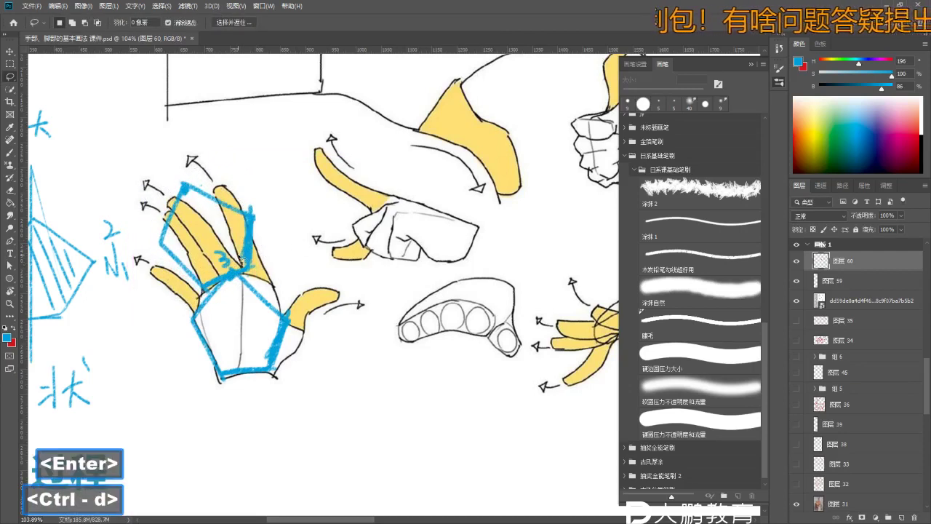
pyautogui.press('space')
pyautogui.moveTo(342, 347)
pyautogui.mouseDown()
pyautogui.moveTo(326, 312)
pyautogui.moveTo(291, 312)
pyautogui.mouseUp()
pyautogui.press('z')
pyautogui.press('b')
pyautogui.press('space')
pyautogui.moveTo(354, 292); pyautogui.dragTo(335, 273)
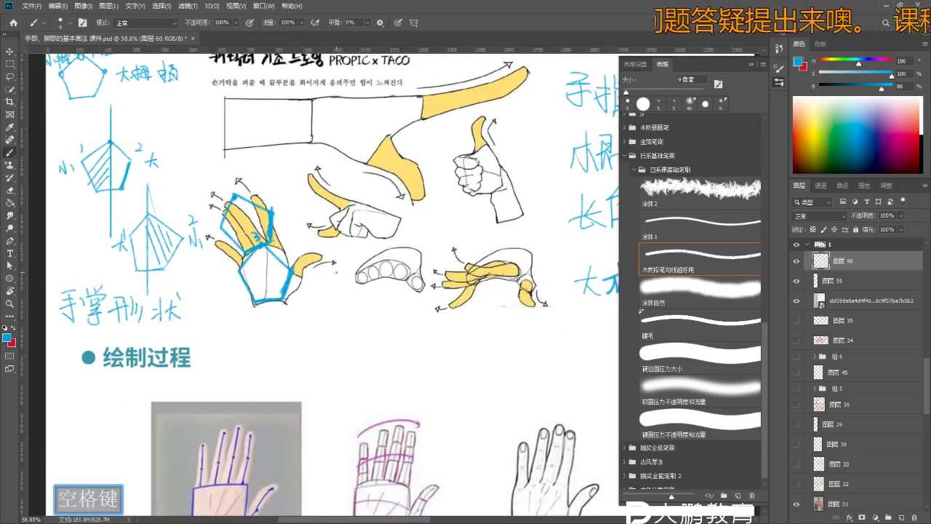
# - Pan and zoom across the slide to bring the drawing-process rows into view
pyautogui.press('space')
pyautogui.press('space')
pyautogui.moveTo(343, 330); pyautogui.dragTo(334, 282)
pyautogui.press('z')
pyautogui.moveTo(334, 281); pyautogui.dragTo(325, 318)
pyautogui.press('b')
pyautogui.press('b')
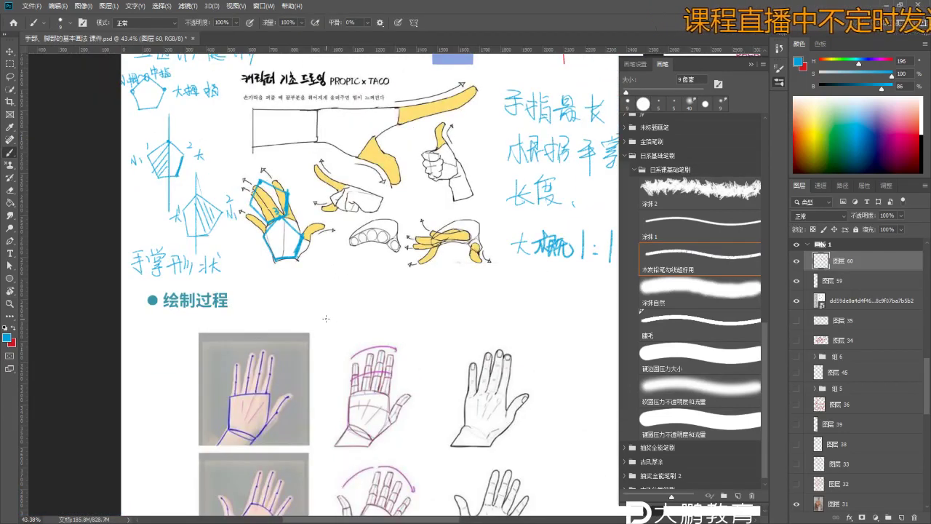
pyautogui.press('space')
pyautogui.moveTo(398, 249); pyautogui.dragTo(393, 231)
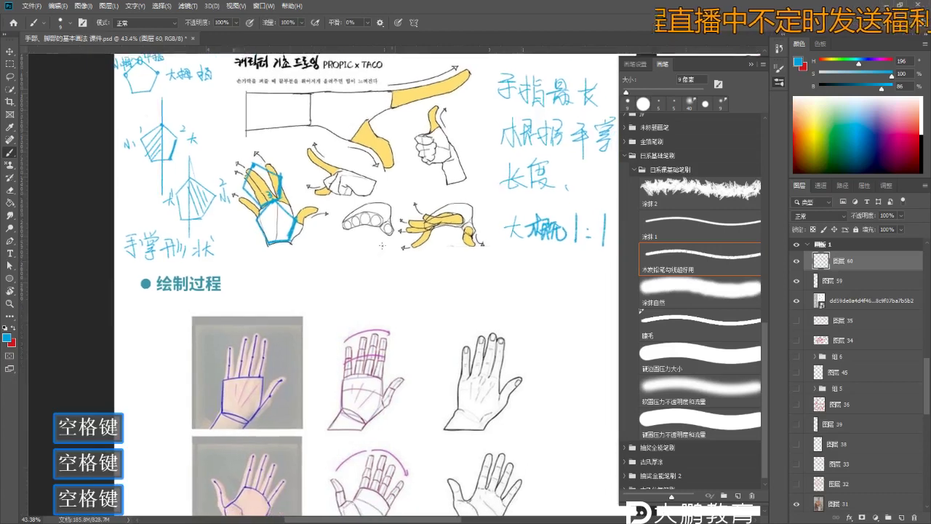
pyautogui.press('z')
pyautogui.moveTo(319, 239)
pyautogui.mouseDown()
pyautogui.moveTo(336, 271)
pyautogui.moveTo(294, 265)
pyautogui.mouseUp()
pyautogui.press('b')
pyautogui.press('space')
pyautogui.press('space')
pyautogui.press('space')
pyautogui.press('b')
pyautogui.press('b')
pyautogui.press('b')
pyautogui.press('z')
pyautogui.press('b')
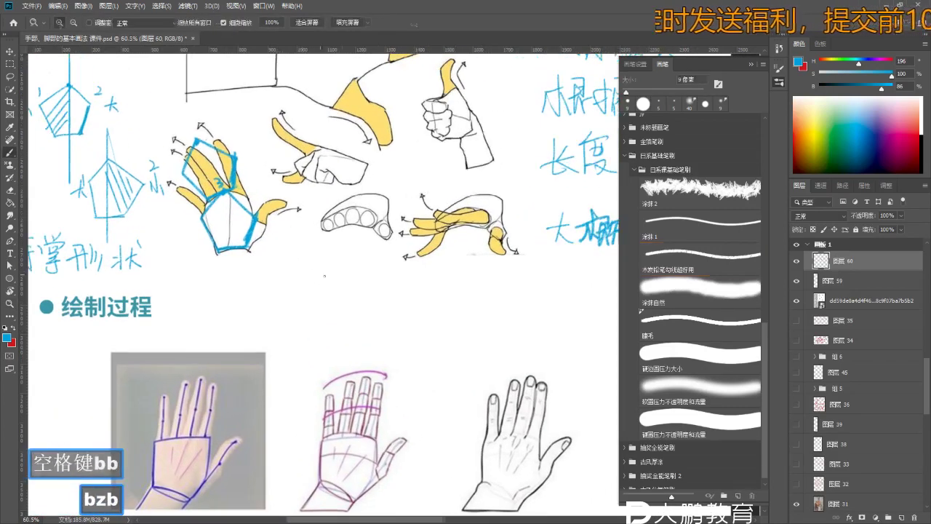
pyautogui.press('b')
pyautogui.press('space')
pyautogui.moveTo(355, 366); pyautogui.dragTo(323, 179)
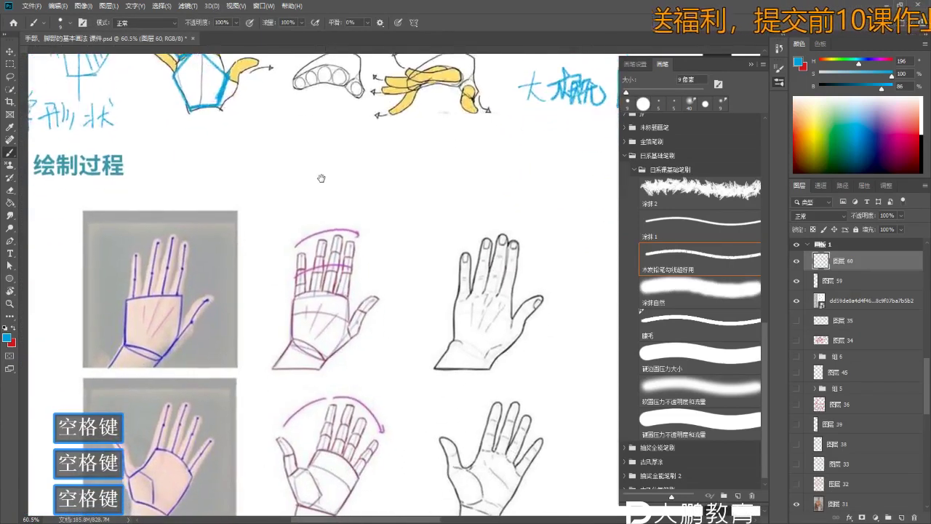
pyautogui.press('z')
pyautogui.moveTo(444, 284)
pyautogui.mouseDown()
pyautogui.moveTo(422, 282)
pyautogui.moveTo(419, 256)
pyautogui.moveTo(436, 262)
pyautogui.mouseUp()
# - Frame the 绘制过程 heading and handwrite 月 followed by a colon beside it in blue
pyautogui.press('space')
pyautogui.press('z')
pyautogui.press('b')
pyautogui.press('space')
pyautogui.moveTo(371, 302); pyautogui.dragTo(344, 275)
pyautogui.press('b')
pyautogui.press('b')
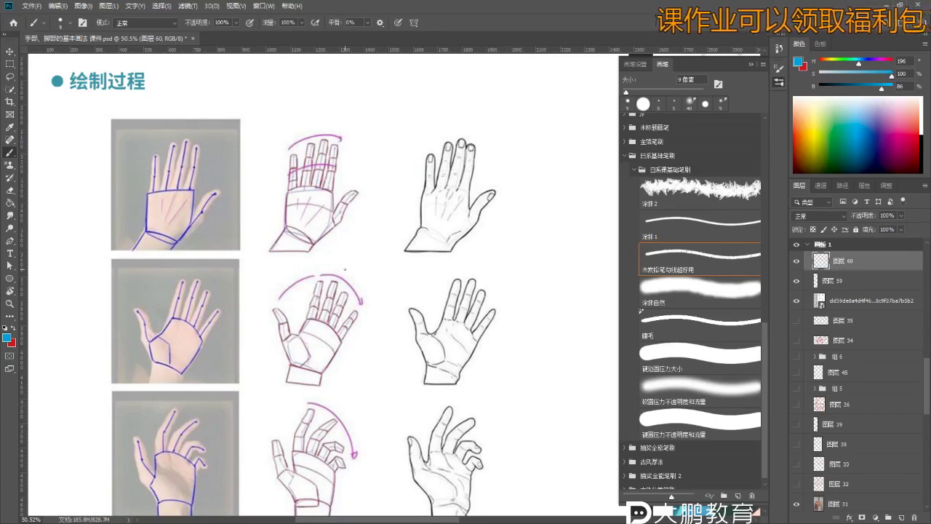
pyautogui.press('space')
pyautogui.moveTo(345, 269); pyautogui.dragTo(356, 369)
pyautogui.press('b')
pyautogui.press('z')
pyautogui.press('b')
pyautogui.moveTo(160, 178); pyautogui.dragTo(153, 193)
pyautogui.press('b')
pyautogui.moveTo(163, 175)
pyautogui.mouseDown()
pyautogui.moveTo(173, 192)
pyautogui.moveTo(171, 182)
pyautogui.mouseUp()
pyautogui.moveTo(164, 187); pyautogui.dragTo(170, 187)
pyautogui.click(184, 187)
pyautogui.click(188, 187)
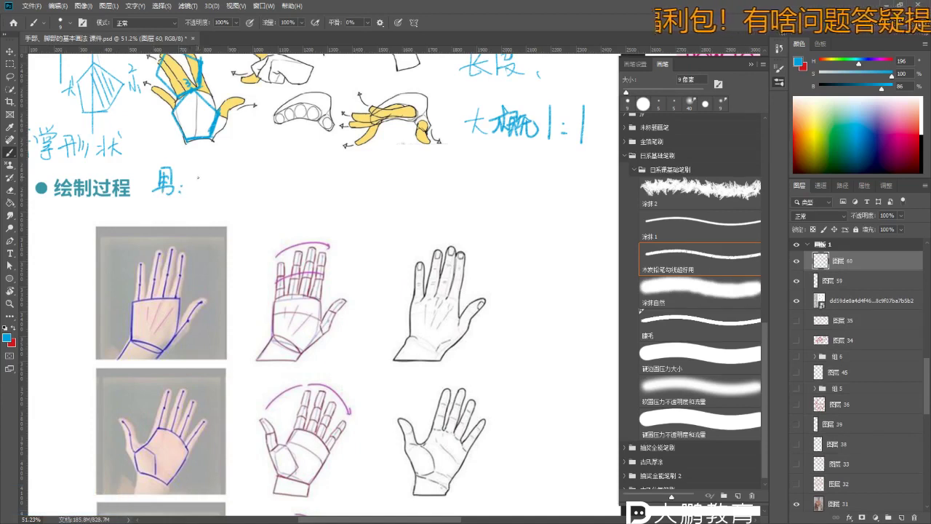
# - Redo the handwriting after the 男 colon, writing 手 and starting the next character in blue
pyautogui.hotkey('ctrl', 'z')
pyautogui.press('b')
pyautogui.moveTo(201, 171)
pyautogui.mouseDown()
pyautogui.moveTo(199, 199)
pyautogui.moveTo(216, 170)
pyautogui.mouseUp()
pyautogui.moveTo(222, 163); pyautogui.dragTo(221, 170)
pyautogui.moveTo(227, 165); pyautogui.dragTo(224, 169)
pyautogui.moveTo(211, 174)
pyautogui.mouseDown()
pyautogui.moveTo(231, 172)
pyautogui.moveTo(220, 202)
pyautogui.mouseUp()
pyautogui.rightClick(242, 197)
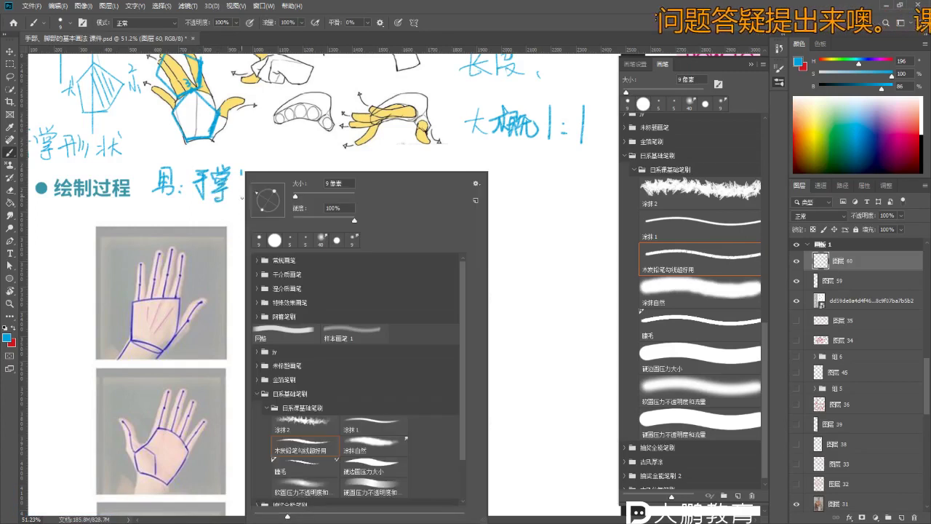
# - Zoom onto the note and continue the 男 line with 手 and the following stroke, redrawing a misplaced one
pyautogui.press('z')
pyautogui.click(245, 179)
pyautogui.press('b')
pyautogui.press('z')
pyautogui.moveTo(308, 168)
pyautogui.mouseDown()
pyautogui.moveTo(227, 184)
pyautogui.moveTo(245, 203)
pyautogui.mouseUp()
pyautogui.moveTo(233, 202); pyautogui.dragTo(228, 225)
pyautogui.moveTo(253, 190)
pyautogui.mouseDown()
pyautogui.moveTo(251, 210)
pyautogui.moveTo(348, 234)
pyautogui.mouseUp()
pyautogui.moveTo(344, 198); pyautogui.dragTo(344, 235)
pyautogui.hotkey('ctrl', 'z')
pyautogui.press('b')
pyautogui.moveTo(346, 197)
pyautogui.mouseDown()
pyautogui.moveTo(346, 238)
pyautogui.moveTo(398, 234)
pyautogui.moveTo(389, 224)
pyautogui.mouseUp()
pyautogui.press('b')
pyautogui.press('b')
pyautogui.press('b')
# - Start the second line with 女, a colon and a short dash
pyautogui.moveTo(411, 195)
pyautogui.mouseDown()
pyautogui.moveTo(412, 217)
pyautogui.moveTo(432, 222)
pyautogui.mouseUp()
pyautogui.hotkey('ctrl', 'z')
pyautogui.hotkey('ctrl', 'z')
pyautogui.hotkey('ctrl', 'z')
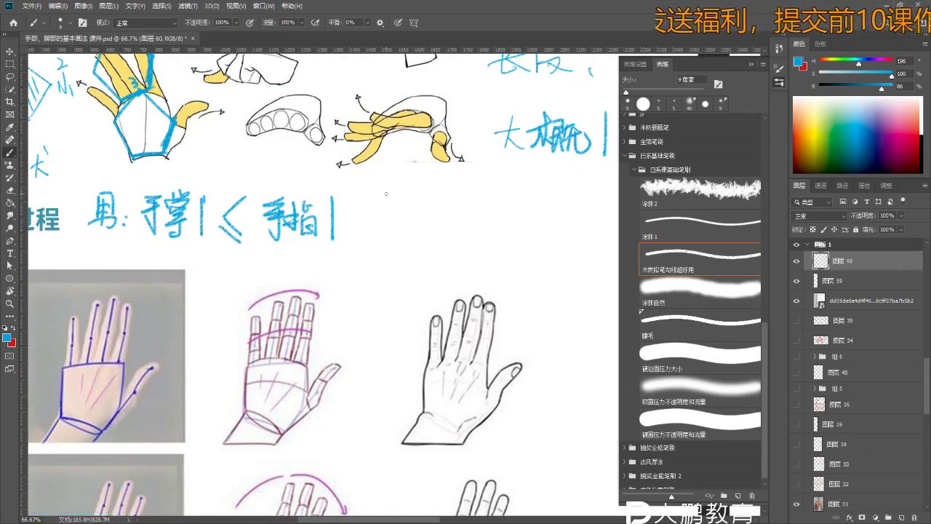
pyautogui.moveTo(425, 205); pyautogui.dragTo(406, 236)
pyautogui.click(439, 214)
pyautogui.click(440, 226)
pyautogui.moveTo(389, 222)
pyautogui.mouseDown()
pyautogui.moveTo(433, 218)
pyautogui.moveTo(375, 222)
pyautogui.moveTo(401, 201)
pyautogui.mouseUp()
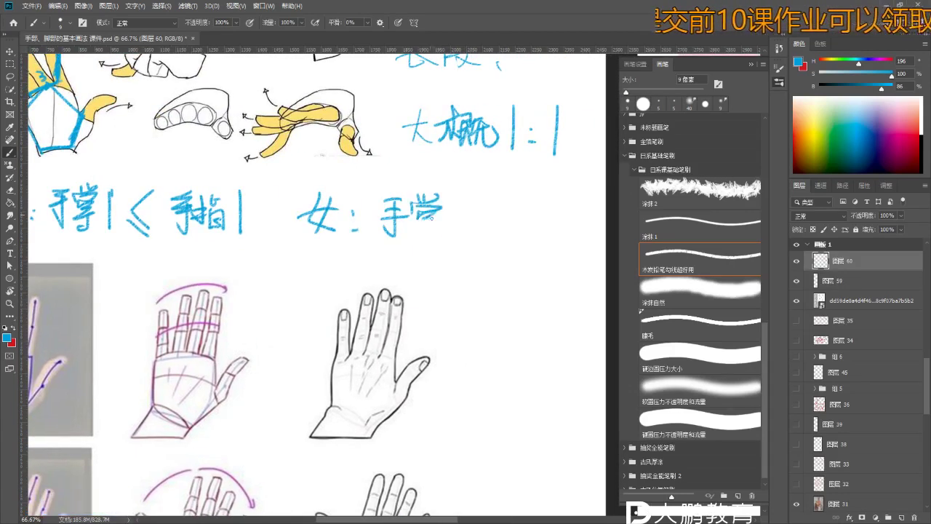
pyautogui.moveTo(455, 232); pyautogui.dragTo(437, 260)
pyautogui.press('z')
pyautogui.press('b')
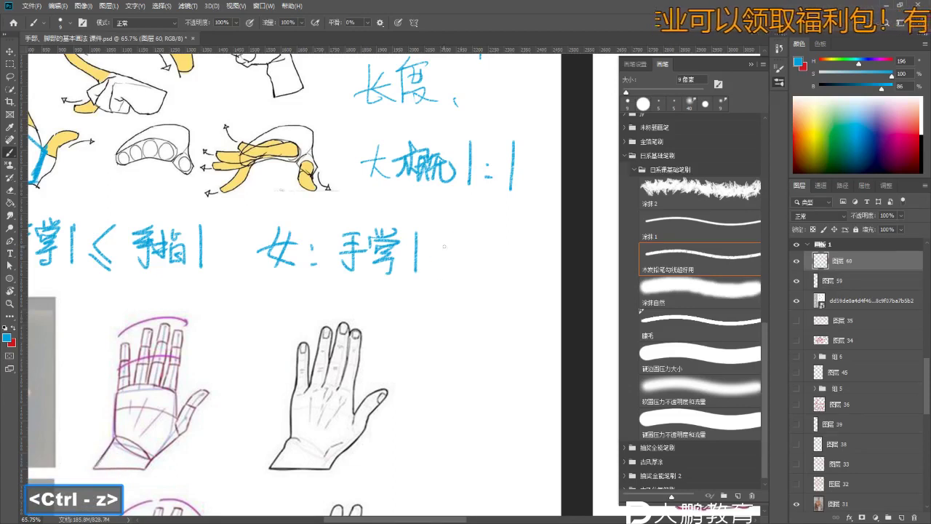
pyautogui.moveTo(444, 246); pyautogui.dragTo(459, 248)
# - Finish the 女：手掌≥手指 line, fixing the stroke after 手掌
pyautogui.press('z')
pyautogui.press('b')
pyautogui.press('z')
pyautogui.moveTo(189, 260); pyautogui.dragTo(197, 208)
pyautogui.press('b')
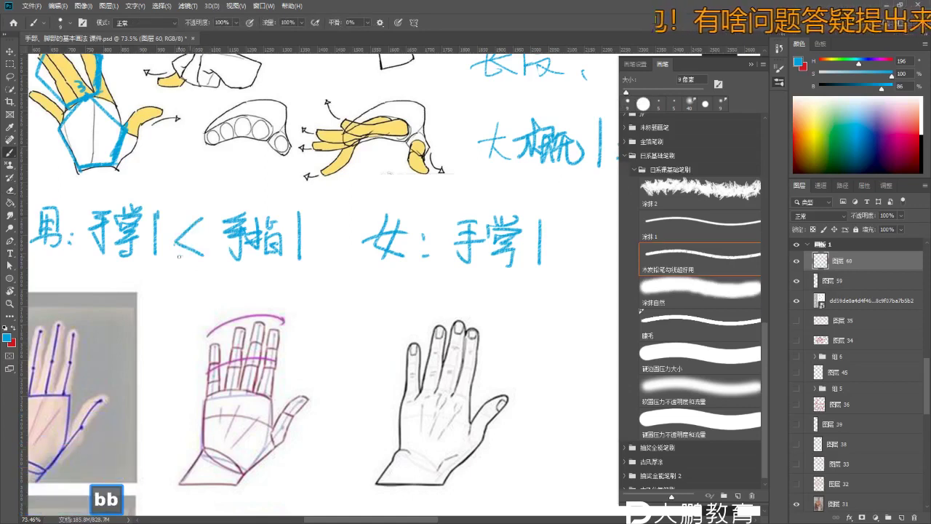
pyautogui.moveTo(508, 279); pyautogui.dragTo(424, 266)
pyautogui.press('b')
pyautogui.press('z')
pyautogui.moveTo(514, 266)
pyautogui.mouseDown()
pyautogui.moveTo(459, 247)
pyautogui.moveTo(454, 211)
pyautogui.moveTo(488, 246)
pyautogui.moveTo(444, 236)
pyautogui.moveTo(464, 234)
pyautogui.moveTo(449, 270)
pyautogui.mouseUp()
pyautogui.press('b')
pyautogui.press('e')
pyautogui.press('b')
pyautogui.hotkey('ctrl', 'z')
pyautogui.press('z')
pyautogui.press('b')
pyautogui.moveTo(440, 256)
pyautogui.mouseDown()
pyautogui.moveTo(466, 246)
pyautogui.moveTo(481, 263)
pyautogui.mouseUp()
pyautogui.moveTo(462, 255); pyautogui.dragTo(483, 247)
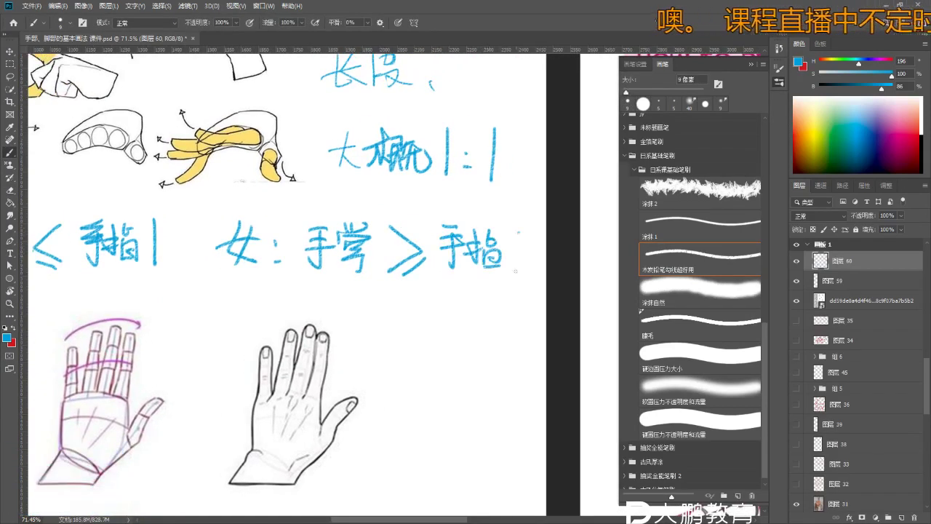
# - Zoom out to the whole sheet and draw a long straight blue line under the 绘制过程 heading
pyautogui.press('z')
pyautogui.moveTo(377, 234); pyautogui.dragTo(324, 228)
pyautogui.press('b')
pyautogui.hotkey('ctrl', 'z')
pyautogui.press('b')
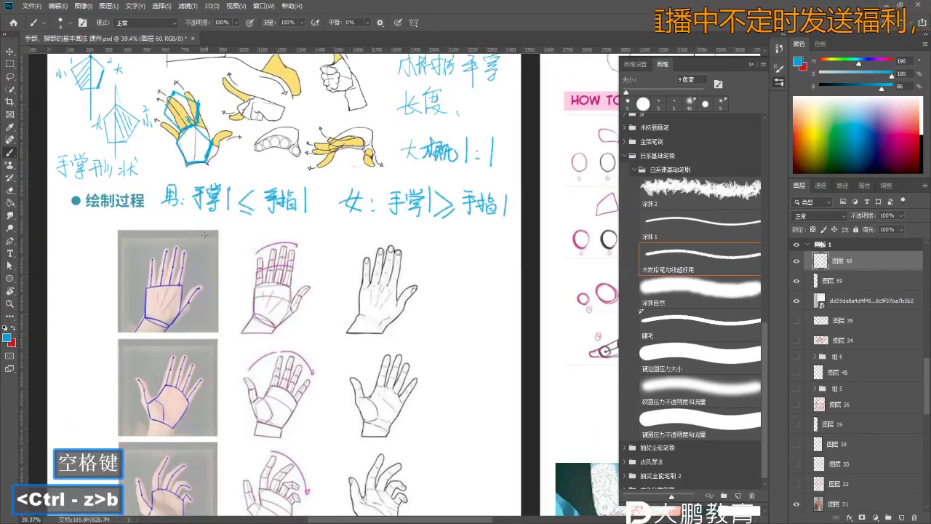
pyautogui.moveTo(161, 219); pyautogui.dragTo(516, 233)
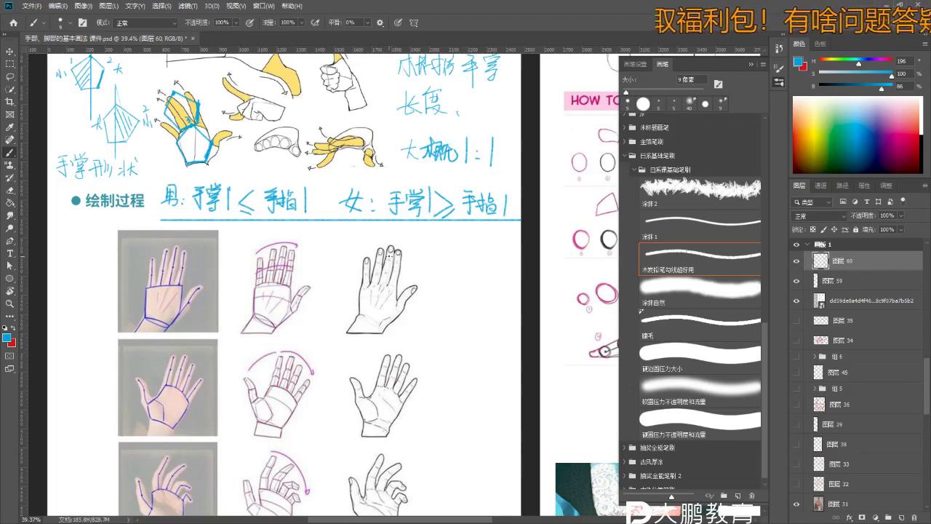
# - Pan down to the hand rows and zoom in on the black-line hand drawings
pyautogui.moveTo(365, 359); pyautogui.dragTo(338, 216)
pyautogui.press('b')
pyautogui.press('b')
pyautogui.press('b')
pyautogui.press('b')
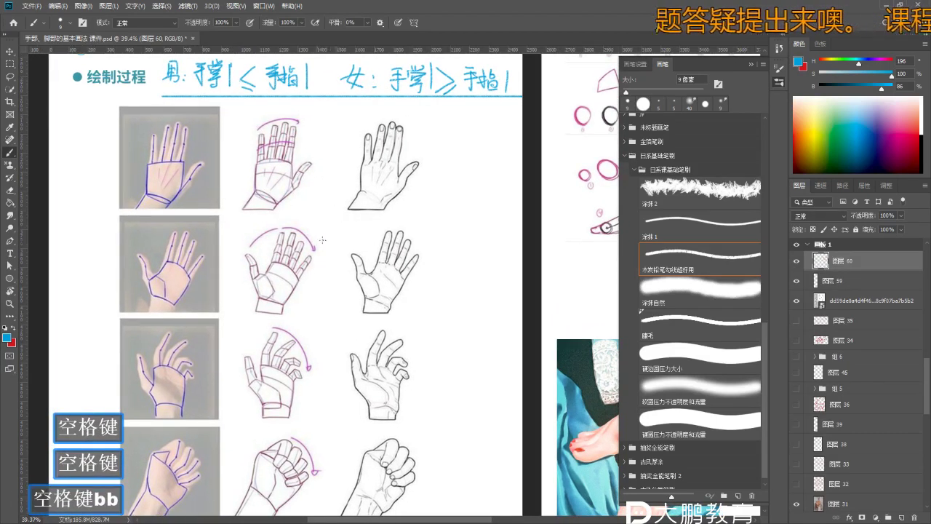
pyautogui.rightClick(322, 239)
pyautogui.press('Escape')
pyautogui.press('b')
pyautogui.press('z')
pyautogui.press('b')
pyautogui.moveTo(394, 186)
pyautogui.mouseDown()
pyautogui.moveTo(443, 110)
pyautogui.moveTo(443, 123)
pyautogui.mouseUp()
# - Handwrite 五边形 in blue beside the top black hand, undoing stray strokes
pyautogui.press('b')
pyautogui.moveTo(428, 125)
pyautogui.mouseDown()
pyautogui.moveTo(464, 114)
pyautogui.moveTo(459, 95)
pyautogui.moveTo(460, 125)
pyautogui.mouseUp()
pyautogui.moveTo(457, 105)
pyautogui.mouseDown()
pyautogui.moveTo(450, 125)
pyautogui.moveTo(495, 138)
pyautogui.mouseUp()
pyautogui.press('z')
pyautogui.press('b')
pyautogui.press('b')
pyautogui.moveTo(436, 154); pyautogui.dragTo(411, 166)
pyautogui.hotkey('ctrl', 'z')
pyautogui.hotkey('ctrl', 'z')
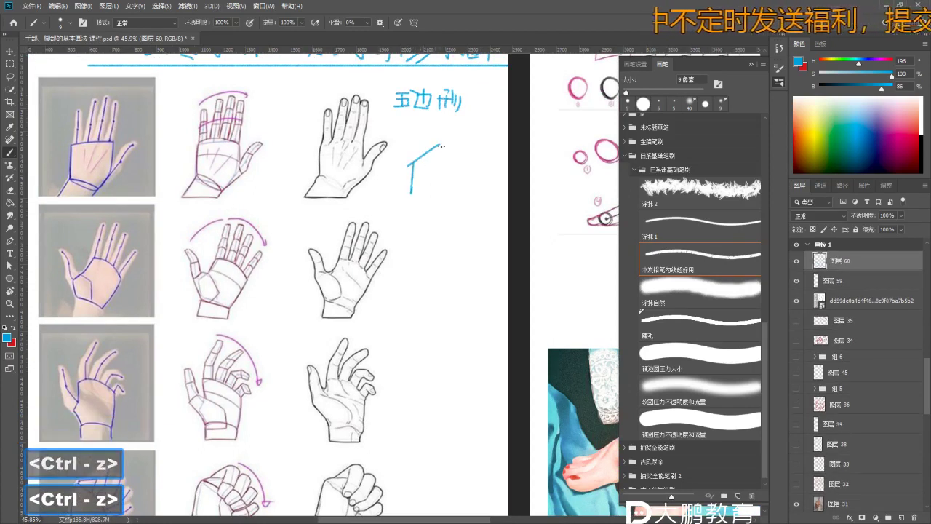
# - Draw the blue pentagon under the 五边形 label and an arrow beside the first purple hand
pyautogui.moveTo(443, 149); pyautogui.dragTo(466, 176)
pyautogui.hotkey('ctrl', 'z')
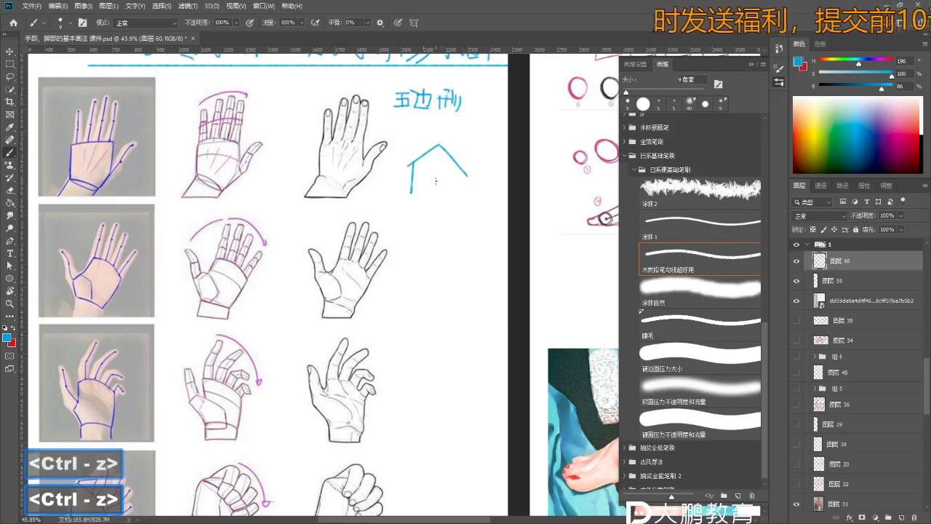
pyautogui.moveTo(458, 202); pyautogui.dragTo(391, 225)
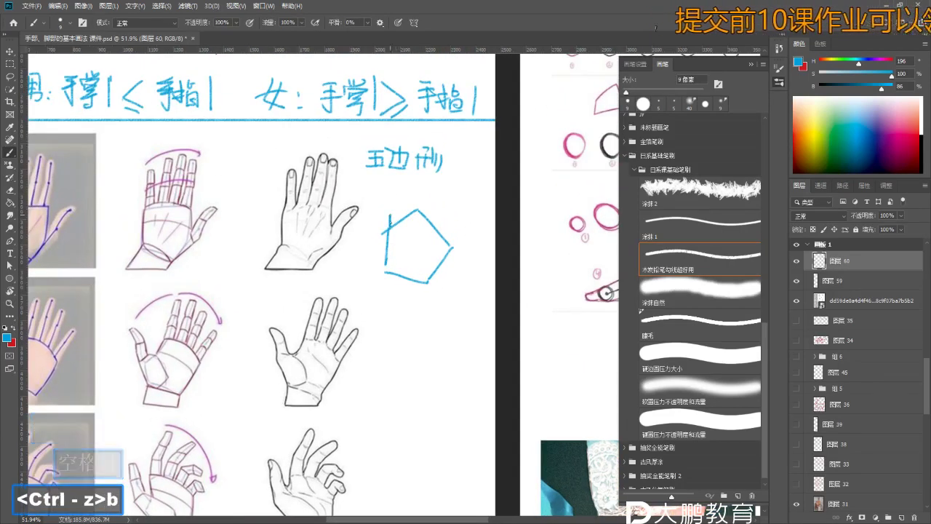
pyautogui.press('z')
pyautogui.press('b')
pyautogui.moveTo(399, 203); pyautogui.dragTo(446, 208)
pyautogui.moveTo(192, 204); pyautogui.dragTo(252, 176)
pyautogui.hotkey('ctrl', 'z')
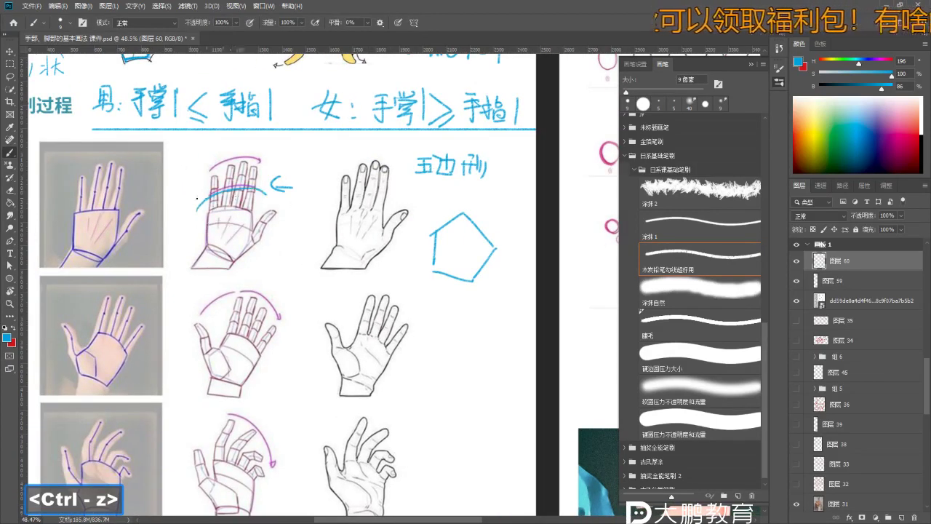
# - Paint blue arcs across the top black hand's fingers, retrying until they sit right
pyautogui.hotkey('ctrl', 'z')
pyautogui.press('z')
pyautogui.moveTo(348, 203); pyautogui.dragTo(393, 205)
pyautogui.press('b')
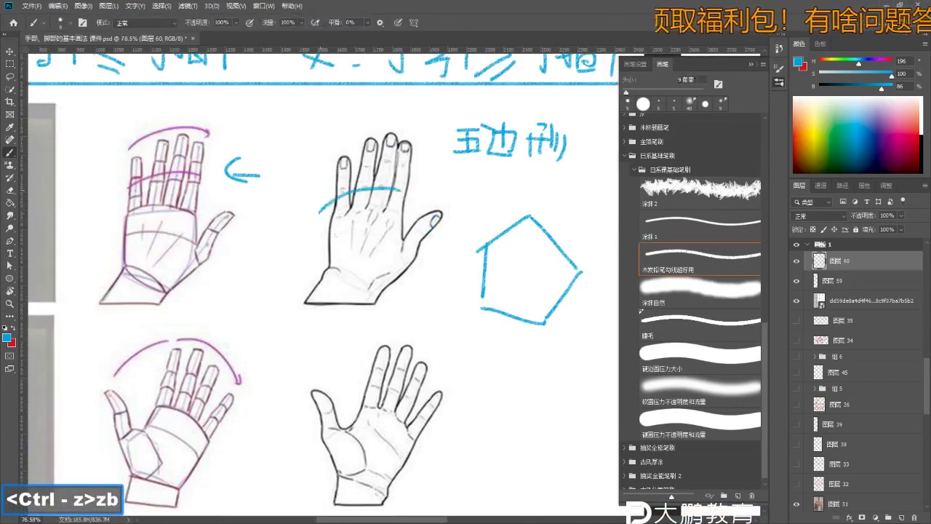
pyautogui.moveTo(326, 200); pyautogui.dragTo(394, 206)
pyautogui.hotkey('ctrl', 'z')
pyautogui.moveTo(314, 190); pyautogui.dragTo(430, 183)
pyautogui.hotkey('ctrl', 'z')
pyautogui.moveTo(307, 227); pyautogui.dragTo(417, 211)
# - Brush blue arcs across the black hand's fingers above the pentagon, undoing the extra attempts
pyautogui.press('z')
pyautogui.moveTo(418, 211); pyautogui.dragTo(378, 211)
pyautogui.moveTo(473, 218)
pyautogui.mouseDown()
pyautogui.moveTo(364, 210)
pyautogui.moveTo(440, 241)
pyautogui.mouseUp()
pyautogui.press('b')
pyautogui.hotkey('ctrl', 'z')
pyautogui.moveTo(343, 224); pyautogui.dragTo(447, 240)
pyautogui.hotkey('ctrl', 'z')
pyautogui.moveTo(354, 230); pyautogui.dragTo(459, 231)
pyautogui.moveTo(344, 174); pyautogui.dragTo(459, 169)
pyautogui.hotkey('ctrl', 'z')
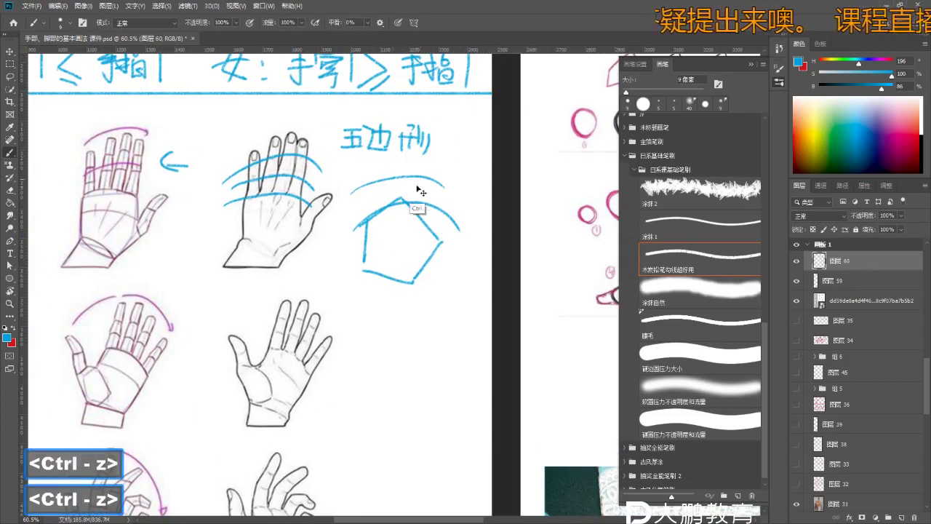
pyautogui.hotkey('ctrl', 'z')
# - Try one more arc across the pentagon, then undo it
pyautogui.press('z')
pyautogui.moveTo(384, 210); pyautogui.dragTo(422, 211)
pyautogui.hotkey('ctrl', 'z')
pyautogui.press('b')
pyautogui.hotkey('ctrl', 'z')
pyautogui.hotkey('ctrl', 'z')
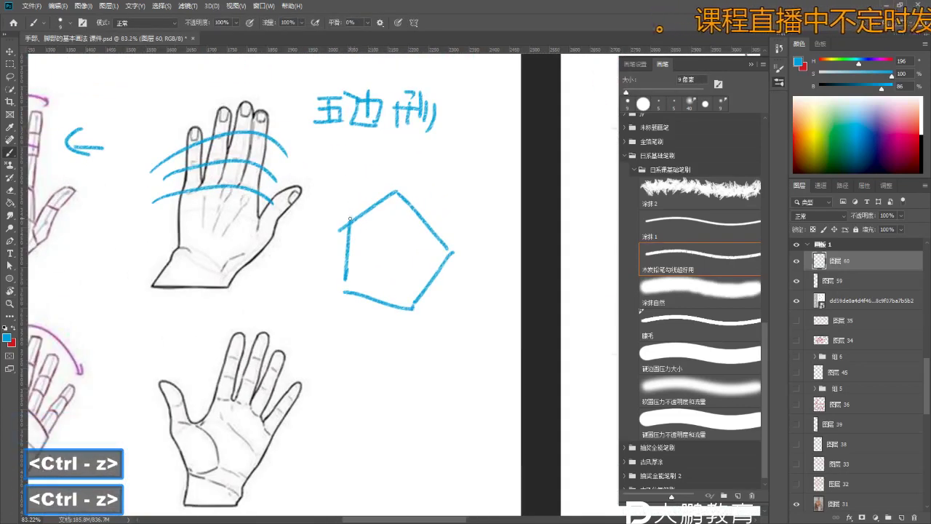
pyautogui.hotkey('ctrl', 'z')
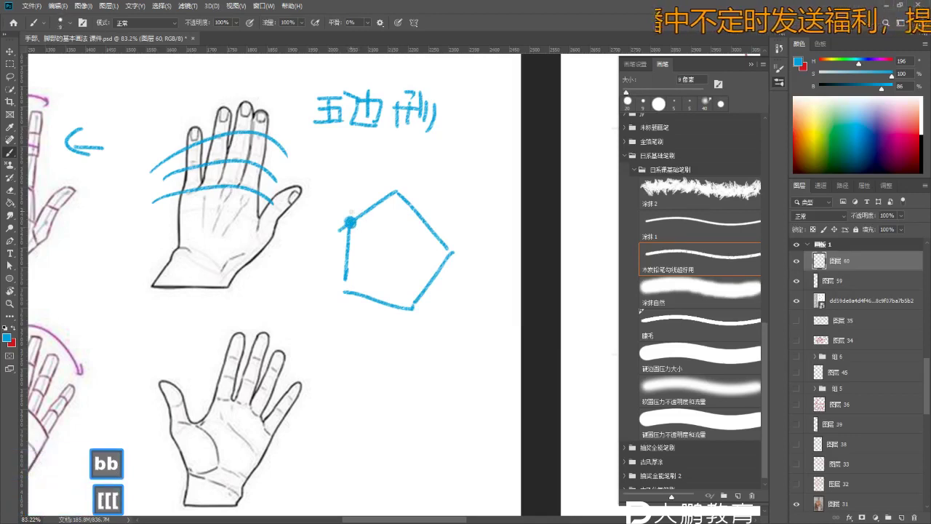
# - Zoom in around the pentagon and remove the small stray stroke beside it
pyautogui.press('z')
pyautogui.press('b')
pyautogui.press('b')
pyautogui.press('space')
pyautogui.press('z')
pyautogui.moveTo(358, 241)
pyautogui.mouseDown()
pyautogui.moveTo(348, 246)
pyautogui.moveTo(367, 237)
pyautogui.mouseUp()
pyautogui.click(348, 245)
pyautogui.press('b')
pyautogui.press('b')
pyautogui.press('z')
pyautogui.press('b')
pyautogui.press('z')
pyautogui.click(366, 234)
pyautogui.press('b')
pyautogui.press('b')
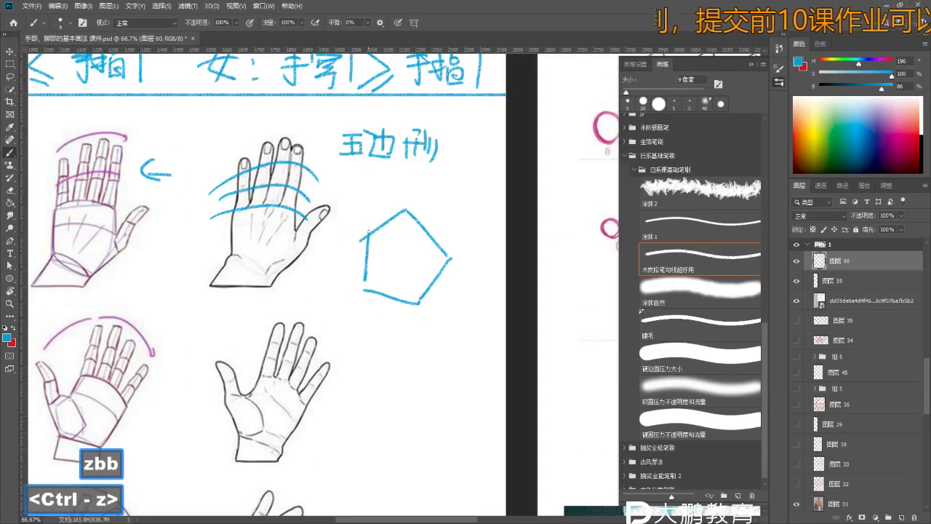
pyautogui.hotkey('ctrl', 'z')
# - Dot the pentagon's upper-left and top corners as joints, undoing the oversized dot
pyautogui.click(355, 234)
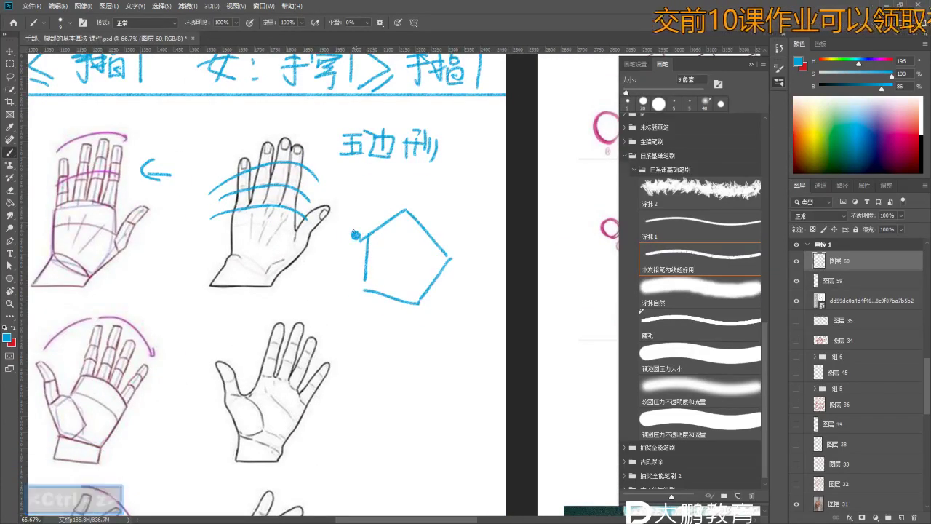
pyautogui.click(408, 210)
pyautogui.hotkey('ctrl', 'z')
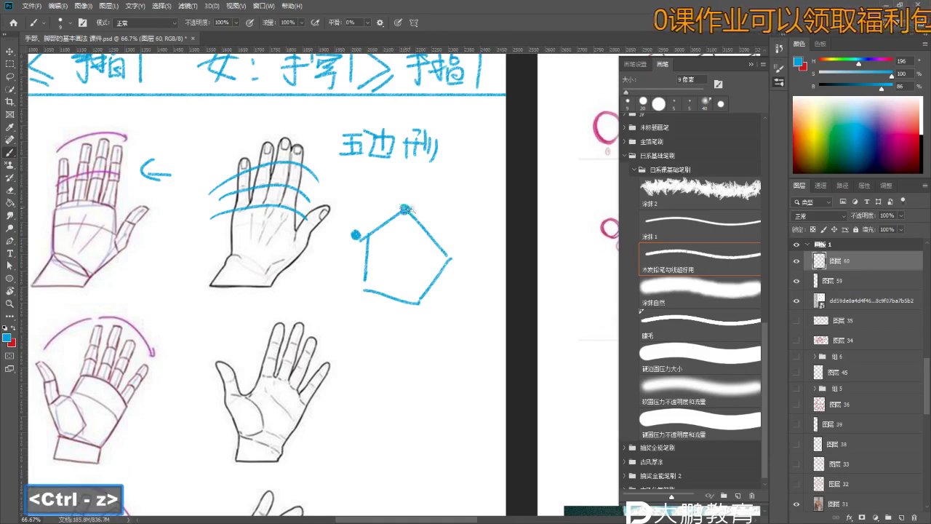
pyautogui.press('z')
pyautogui.press('b')
pyautogui.press('e')
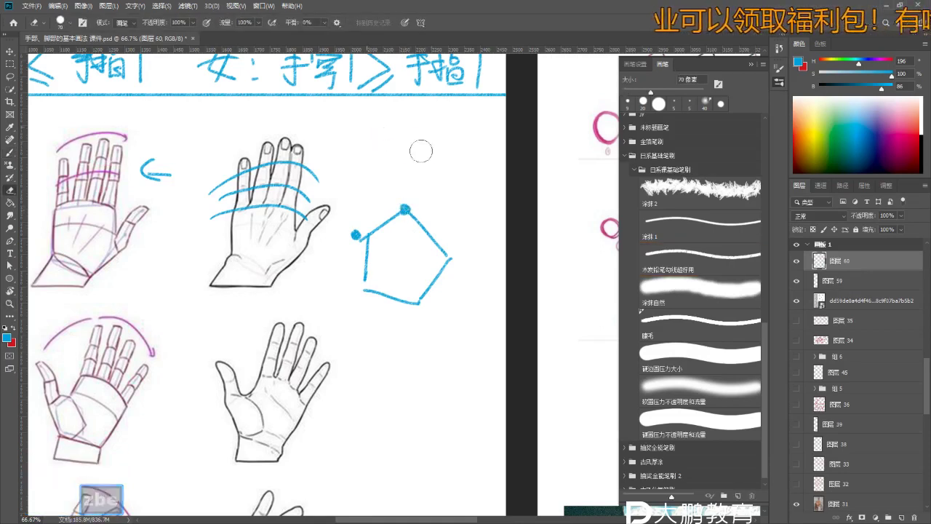
pyautogui.press('z')
# - Reframe the view on the pentagon and undo the stray marks near its right corner
pyautogui.moveTo(420, 151); pyautogui.dragTo(349, 153)
pyautogui.press('b')
pyautogui.press('z')
pyautogui.moveTo(364, 196); pyautogui.dragTo(414, 198)
pyautogui.press('b')
pyautogui.press('b')
pyautogui.hotkey('ctrl', 'z')
pyautogui.press('b')
pyautogui.press('b')
pyautogui.hotkey('ctrl', 'z')
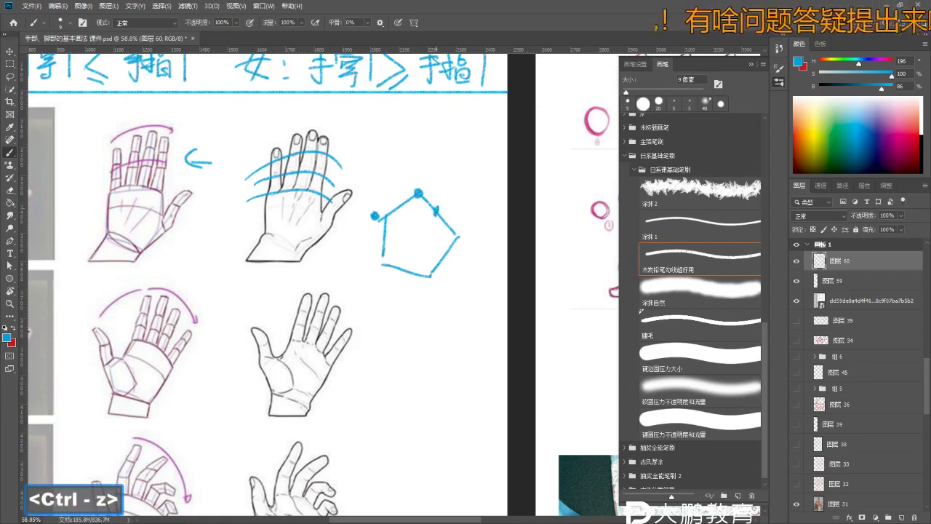
pyautogui.hotkey('ctrl', 'z')
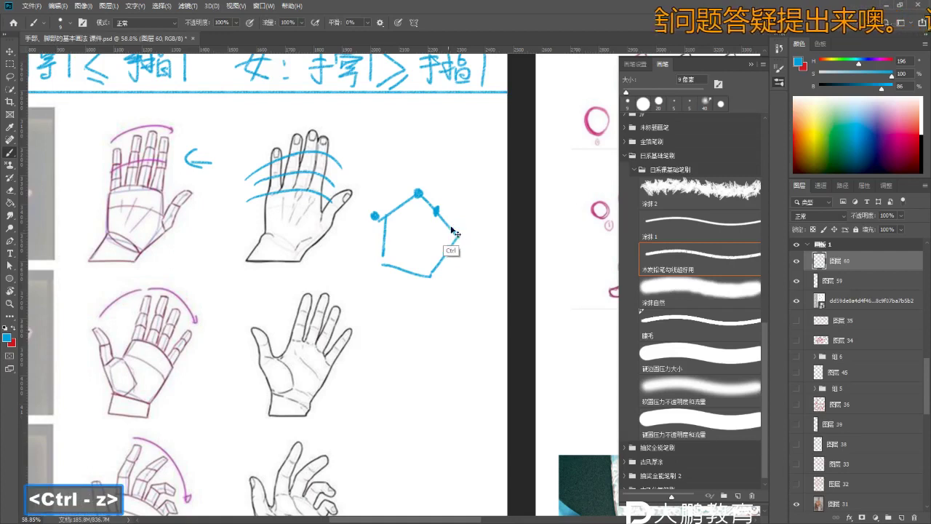
# - Dot joints on the pentagon's right corners and erase the dot on its left corner
pyautogui.click(440, 216)
pyautogui.click(457, 233)
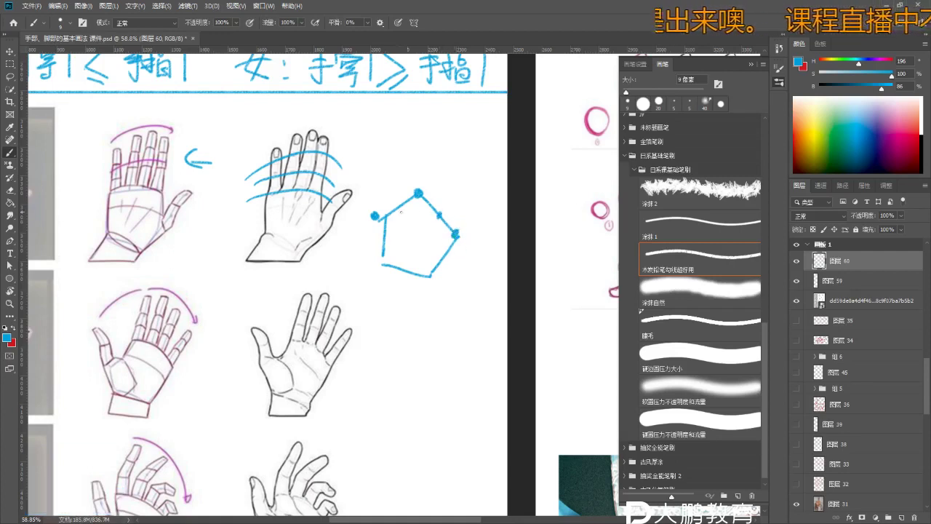
pyautogui.hotkey('ctrl', 'z')
pyautogui.press('e')
pyautogui.press('e')
pyautogui.click(373, 216)
pyautogui.press('b')
pyautogui.press('b')
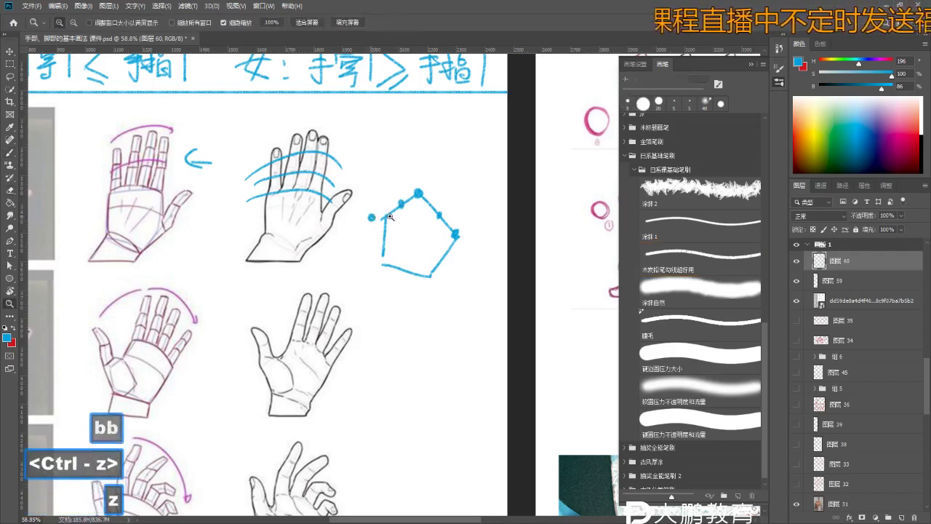
# - Step back through the earlier curved thumb strokes left of the pentagon
pyautogui.press('z')
pyautogui.press('b')
pyautogui.press('space')
pyautogui.press('z')
pyautogui.press('b')
pyautogui.press('space')
pyautogui.press('b')
pyautogui.press('b')
pyautogui.hotkey('ctrl', 'z')
pyautogui.hotkey('ctrl', 'z')
pyautogui.hotkey('ctrl', 'z')
pyautogui.hotkey('ctrl', 'z')
pyautogui.rightClick(367, 191)
pyautogui.press('Escape')
pyautogui.hotkey('ctrl', 'z')
# - Paint a short upward thumb stroke left of the pentagon and recentre the view on it
pyautogui.moveTo(365, 191)
pyautogui.mouseDown()
pyautogui.moveTo(366, 175)
pyautogui.moveTo(385, 187)
pyautogui.mouseUp()
pyautogui.press('z')
pyautogui.press('b')
pyautogui.press('b')
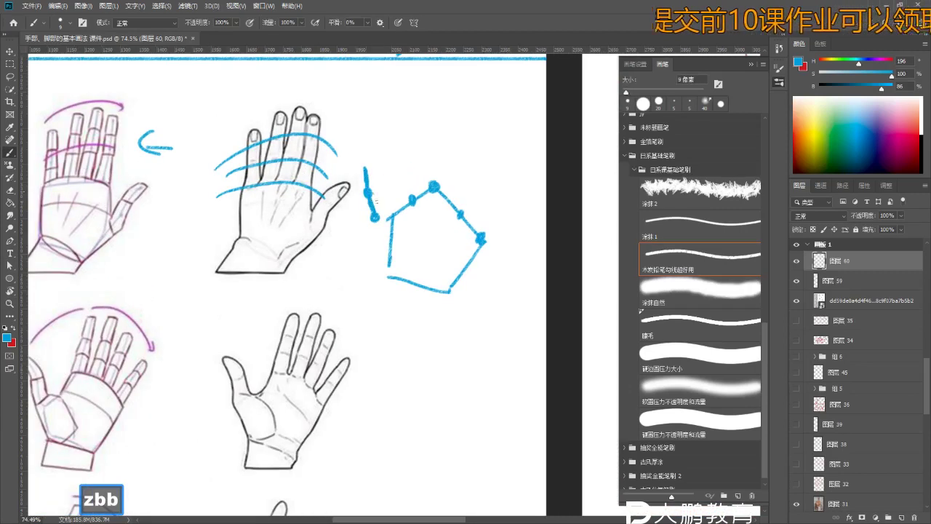
pyautogui.hotkey('ctrl', 'z')
pyautogui.press('b')
pyautogui.moveTo(291, 291); pyautogui.dragTo(325, 315)
pyautogui.press('b')
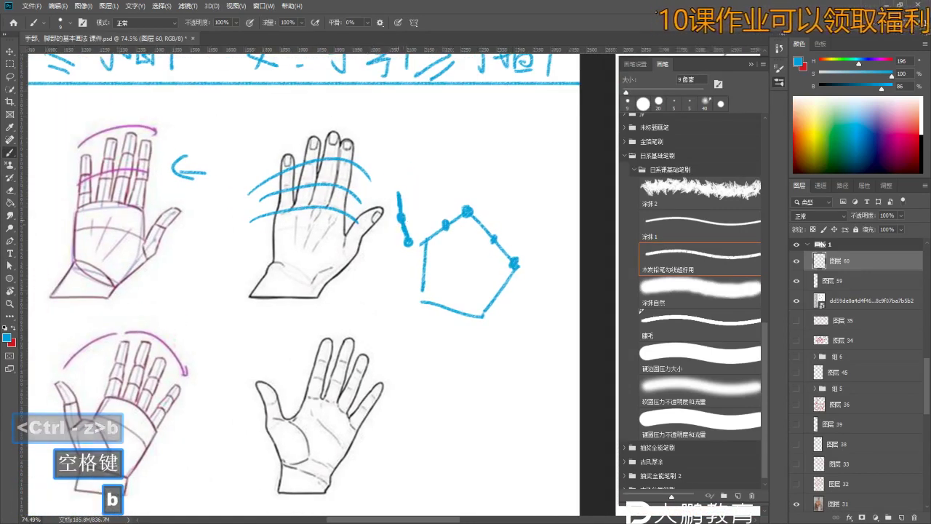
pyautogui.moveTo(457, 229); pyautogui.dragTo(446, 246)
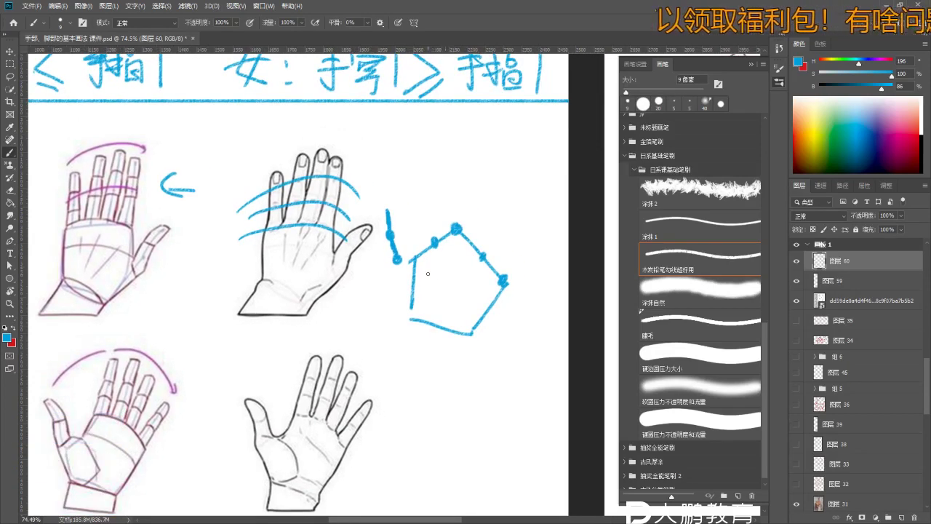
# - Draw a long finger line rising from the pentagon's top corner, redoing the shorter attempts
pyautogui.press('b')
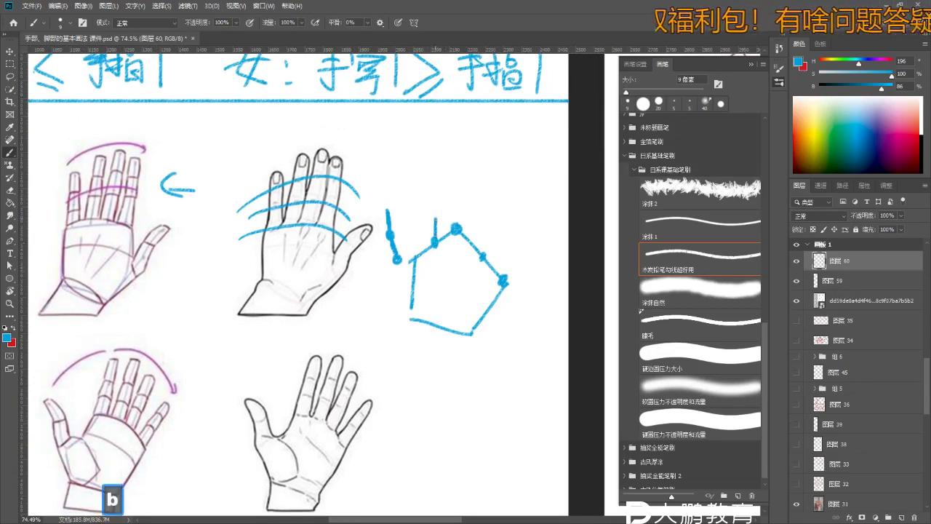
pyautogui.hotkey('ctrl', 'z')
pyautogui.moveTo(435, 240); pyautogui.dragTo(434, 206)
pyautogui.hotkey('ctrl', 'z')
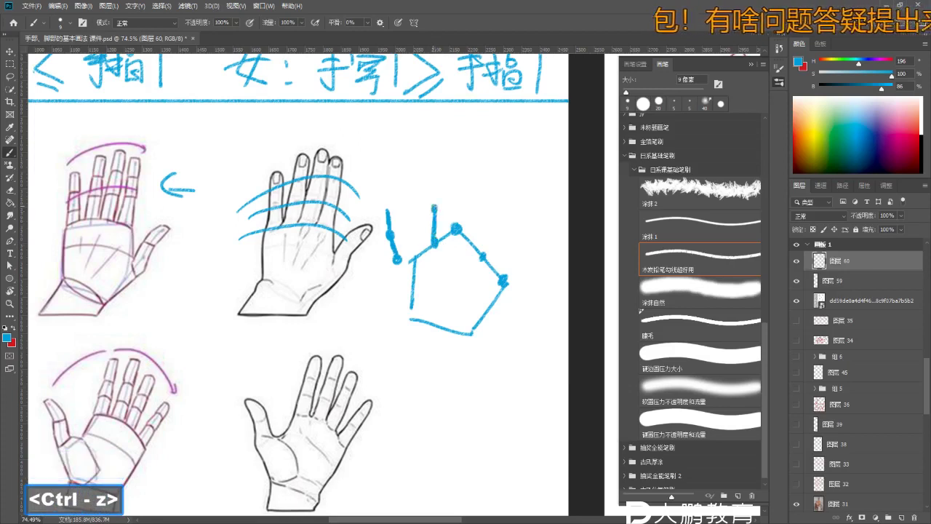
pyautogui.moveTo(435, 155)
pyautogui.mouseDown()
pyautogui.moveTo(435, 207)
pyautogui.moveTo(456, 227)
pyautogui.mouseUp()
pyautogui.press('b')
pyautogui.press('b')
pyautogui.hotkey('ctrl', 'z')
pyautogui.hotkey('ctrl', 'z')
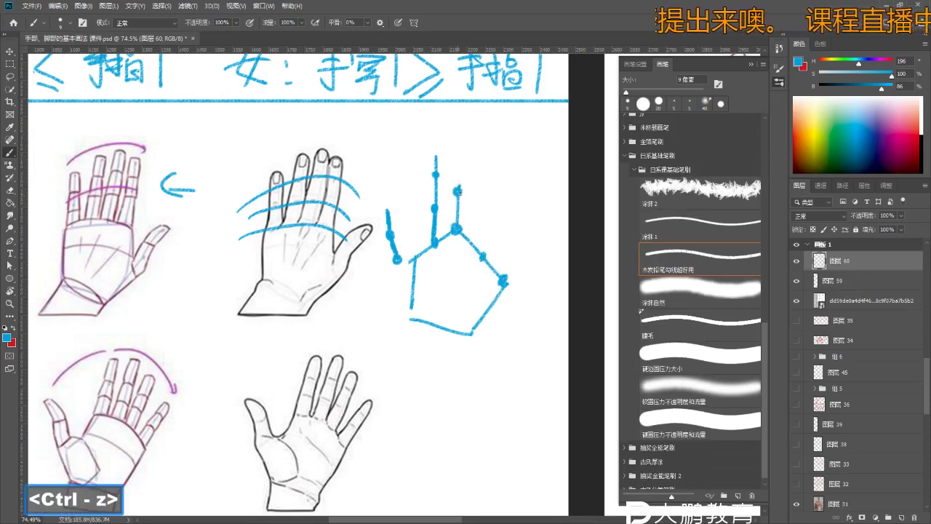
pyautogui.hotkey('ctrl', 'z')
pyautogui.moveTo(459, 140); pyautogui.dragTo(459, 163)
pyautogui.moveTo(465, 218)
pyautogui.mouseDown()
pyautogui.moveTo(460, 191)
pyautogui.moveTo(431, 234)
pyautogui.moveTo(452, 179)
pyautogui.mouseUp()
# - Dot the right finger joint, extend the thumb line up and right, and add a new layer
pyautogui.hotkey('ctrl', 'z')
pyautogui.hotkey('ctrl', 'z')
pyautogui.click(433, 231)
pyautogui.hotkey('ctrl', 'z')
pyautogui.press('b')
pyautogui.press('b')
pyautogui.hotkey('ctrl', 'z')
pyautogui.hotkey('ctrl', 'z')
pyautogui.hotkey('ctrl', 'z')
pyautogui.moveTo(449, 268)
pyautogui.mouseDown()
pyautogui.moveTo(459, 247)
pyautogui.moveTo(436, 235)
pyautogui.moveTo(471, 239)
pyautogui.mouseUp()
pyautogui.press('z')
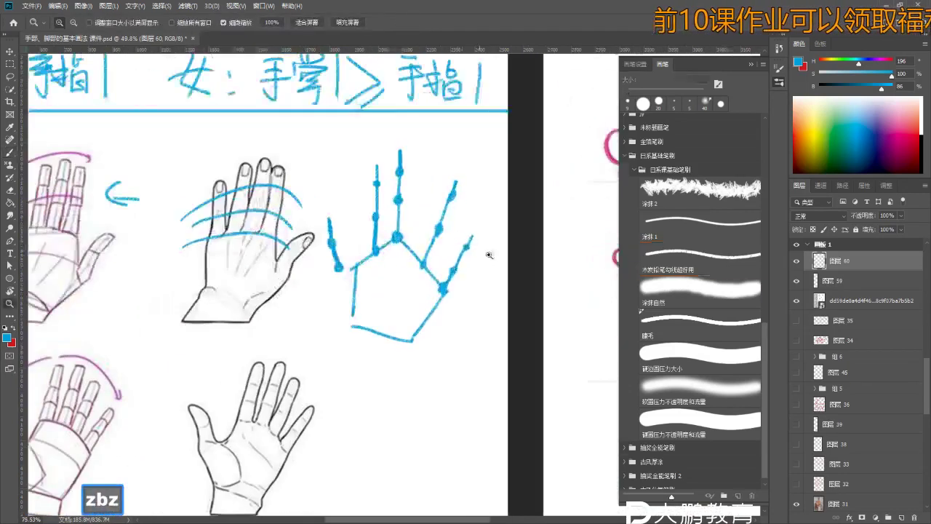
pyautogui.click(902, 517)
# - Fade the blue skeleton layer, target the new layer, and zoom in with red as the brush colour
pyautogui.press('b')
pyautogui.moveTo(891, 231); pyautogui.dragTo(876, 231)
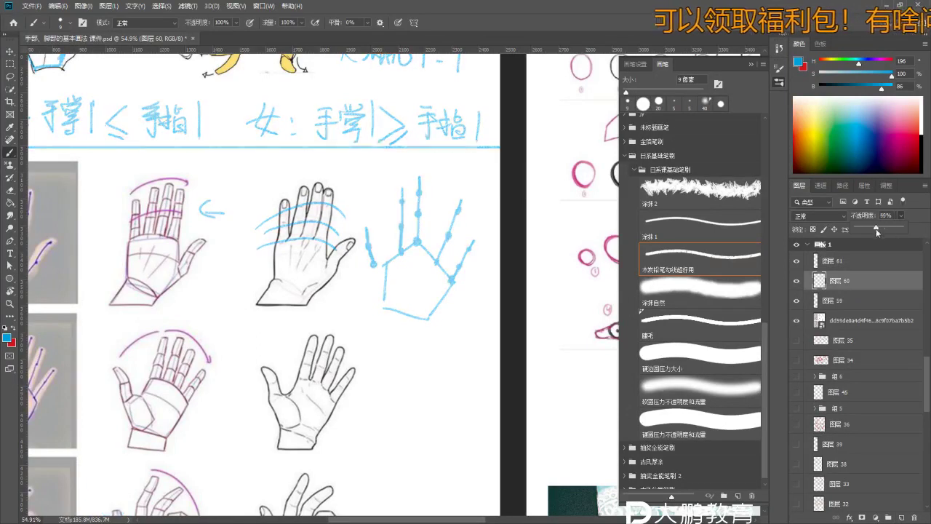
pyautogui.click(836, 261)
pyautogui.moveTo(394, 283)
pyautogui.mouseDown()
pyautogui.moveTo(441, 334)
pyautogui.moveTo(382, 211)
pyautogui.moveTo(407, 218)
pyautogui.mouseUp()
pyautogui.press('b')
pyautogui.press('z')
pyautogui.hotkey('ctrl', 'z')
pyautogui.moveTo(342, 251)
pyautogui.mouseDown()
pyautogui.moveTo(360, 251)
pyautogui.moveTo(374, 300)
pyautogui.mouseUp()
pyautogui.press('b')
pyautogui.press('x')
pyautogui.click(355, 245)
pyautogui.press('b')
pyautogui.hotkey('ctrl', 'z')
pyautogui.hotkey('ctrl', 'z')
pyautogui.hotkey('ctrl', 'z')
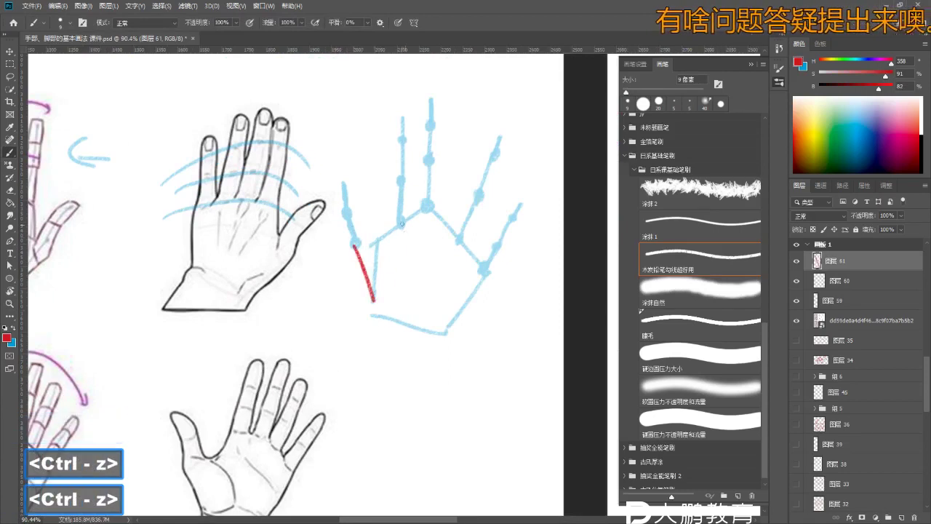
# - Try several red strokes across the palm, undoing the ones that miss
pyautogui.moveTo(401, 222); pyautogui.dragTo(378, 322)
pyautogui.moveTo(429, 205); pyautogui.dragTo(404, 311)
pyautogui.moveTo(463, 227); pyautogui.dragTo(413, 318)
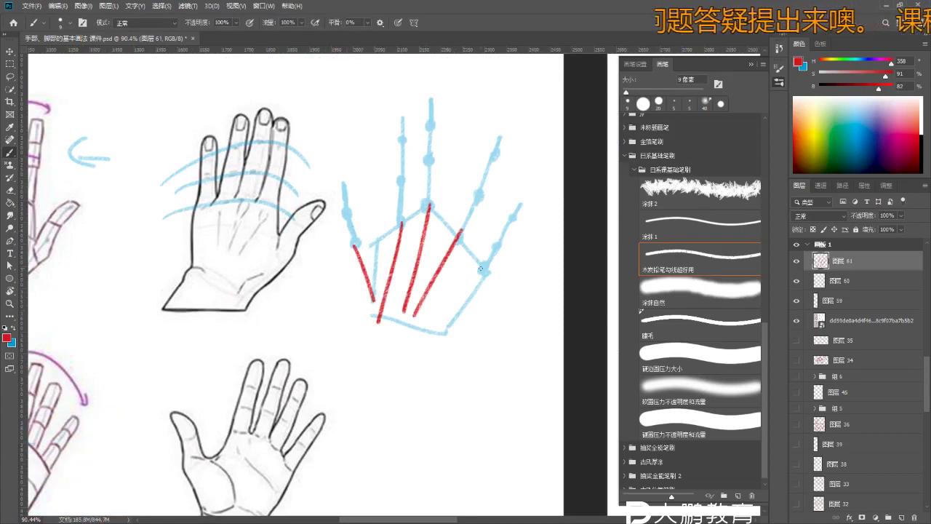
pyautogui.moveTo(482, 268); pyautogui.dragTo(419, 336)
pyautogui.hotkey('ctrl', 'z')
pyautogui.hotkey('ctrl', 'z')
pyautogui.hotkey('ctrl', 'z')
pyautogui.hotkey('ctrl', 'z')
pyautogui.moveTo(365, 259); pyautogui.dragTo(383, 263)
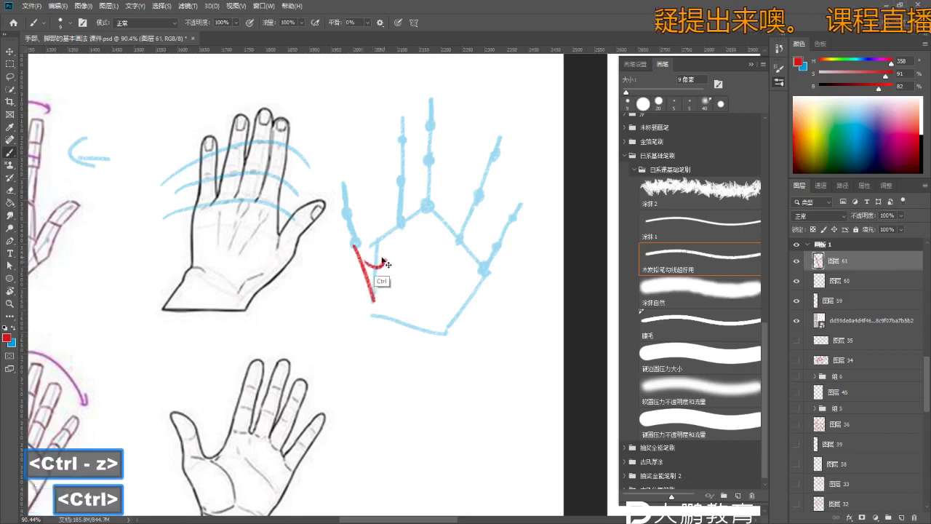
pyautogui.hotkey('ctrl', 'z')
pyautogui.press('z')
pyautogui.moveTo(348, 210); pyautogui.dragTo(357, 210)
pyautogui.press('b')
pyautogui.hotkey('ctrl', 'z')
# - Trace a red contour curve down the pinky side, redrawing it until it fits
pyautogui.moveTo(330, 158); pyautogui.dragTo(332, 211)
pyautogui.hotkey('ctrl', 'z')
pyautogui.hotkey('ctrl', 'z')
pyautogui.moveTo(329, 166); pyautogui.dragTo(352, 264)
pyautogui.press('z')
pyautogui.press('b')
pyautogui.hotkey('ctrl', 'z')
pyautogui.press('b')
pyautogui.moveTo(329, 165)
pyautogui.mouseDown()
pyautogui.moveTo(334, 218)
pyautogui.moveTo(352, 261)
pyautogui.mouseUp()
pyautogui.hotkey('ctrl', 'z')
pyautogui.hotkey('ctrl', 'z')
pyautogui.moveTo(333, 218); pyautogui.dragTo(350, 266)
pyautogui.hotkey('ctrl', 'z')
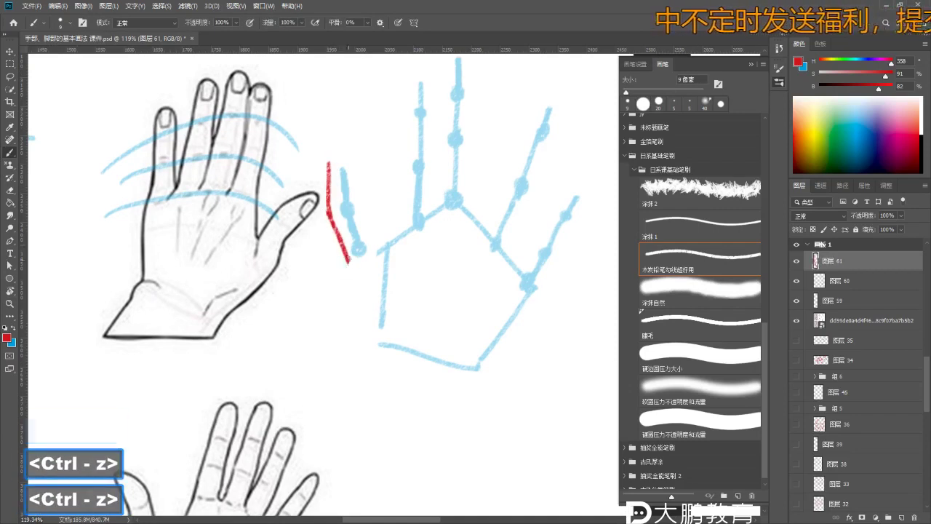
pyautogui.moveTo(333, 218); pyautogui.dragTo(375, 342)
# - Outline the lower pinky-side palm edge in red
pyautogui.hotkey('ctrl', 'z')
pyautogui.press('b')
pyautogui.moveTo(342, 260)
pyautogui.mouseDown()
pyautogui.moveTo(376, 343)
pyautogui.moveTo(344, 214)
pyautogui.moveTo(321, 223)
pyautogui.moveTo(339, 263)
pyautogui.mouseUp()
pyautogui.press('z')
pyautogui.press('b')
pyautogui.press('b')
pyautogui.hotkey('ctrl', 'z')
pyautogui.hotkey('ctrl', 'z')
pyautogui.moveTo(320, 224); pyautogui.dragTo(376, 314)
pyautogui.hotkey('ctrl', 'z')
pyautogui.moveTo(352, 269); pyautogui.dragTo(375, 324)
pyautogui.hotkey('ctrl', 'z')
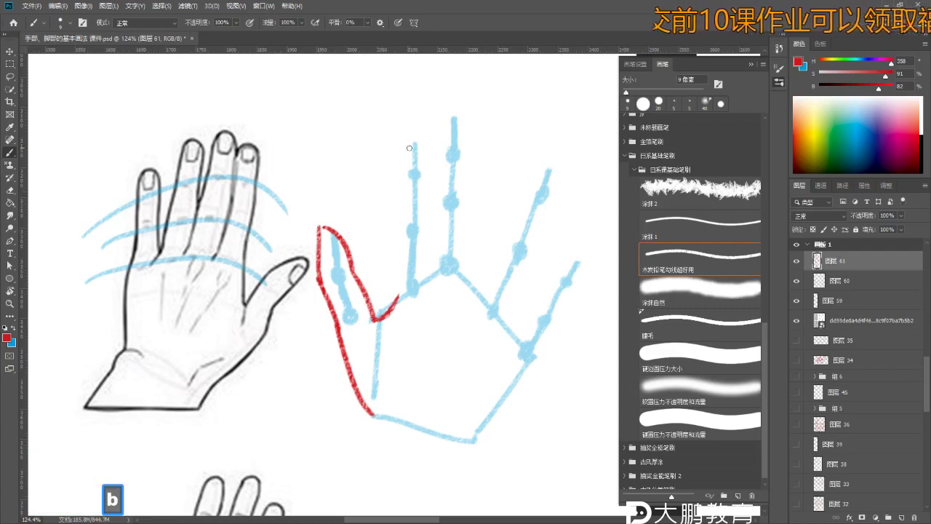
# - Outline the index finger's tip and both edges in red
pyautogui.hotkey('ctrl', 'z')
pyautogui.moveTo(410, 129); pyautogui.dragTo(394, 218)
pyautogui.hotkey('ctrl', 'z')
pyautogui.moveTo(397, 186); pyautogui.dragTo(396, 298)
pyautogui.hotkey('ctrl', 'z')
pyautogui.moveTo(411, 132); pyautogui.dragTo(428, 283)
pyautogui.hotkey('ctrl', 'z')
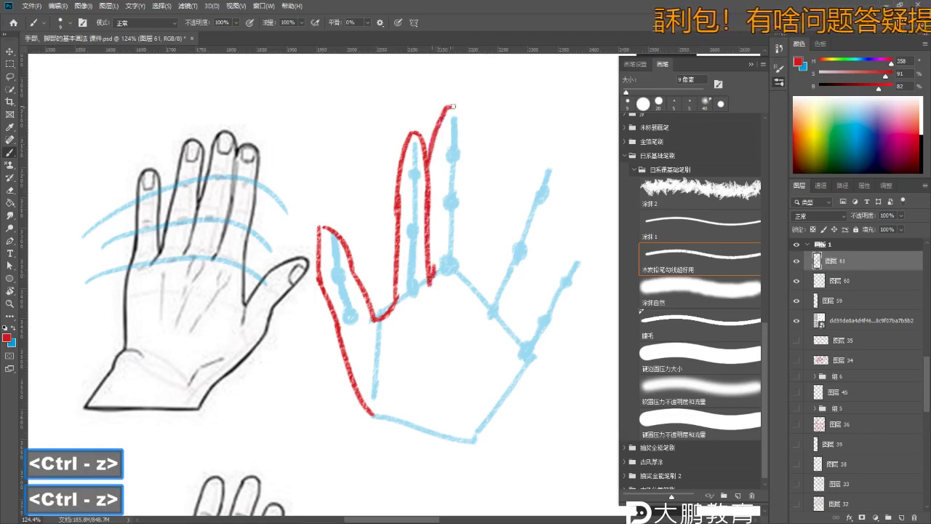
# - Outline the middle finger's tip and right edge in red
pyautogui.moveTo(451, 104); pyautogui.dragTo(432, 211)
pyautogui.hotkey('ctrl', 'z')
pyautogui.hotkey('ctrl', 'z')
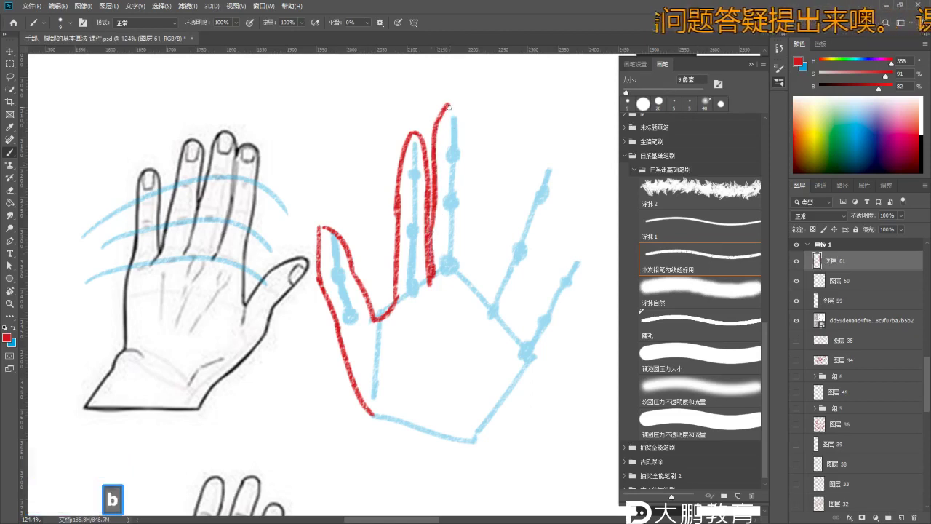
pyautogui.hotkey('ctrl', 'z')
pyautogui.moveTo(450, 111)
pyautogui.mouseDown()
pyautogui.moveTo(466, 164)
pyautogui.moveTo(469, 276)
pyautogui.mouseUp()
pyautogui.hotkey('ctrl', 'z')
pyautogui.moveTo(468, 195); pyautogui.dragTo(468, 231)
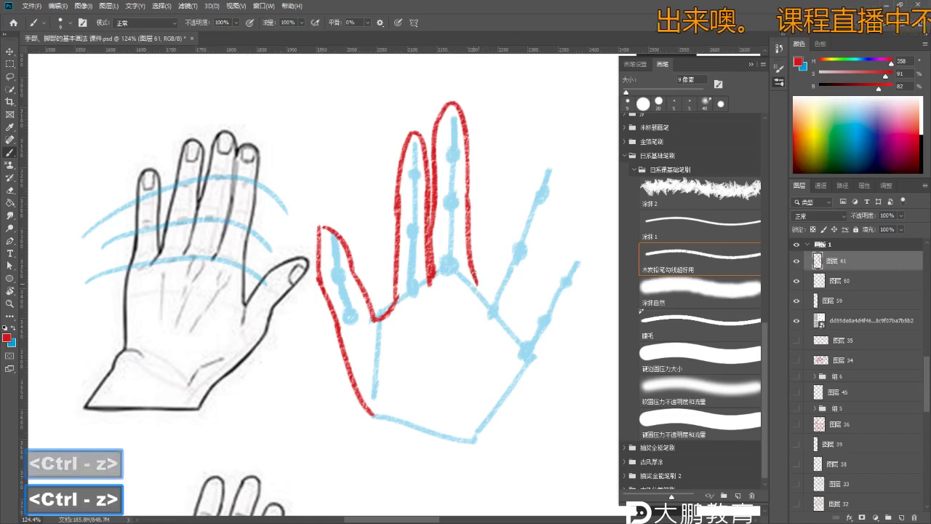
pyautogui.hotkey('ctrl', 'z')
# - Outline the edges of the next finger in red, redrawing misplaced strokes
pyautogui.moveTo(481, 299); pyautogui.dragTo(536, 169)
pyautogui.hotkey('ctrl', 'z')
pyautogui.hotkey('ctrl', 'z')
pyautogui.moveTo(555, 209); pyautogui.dragTo(530, 277)
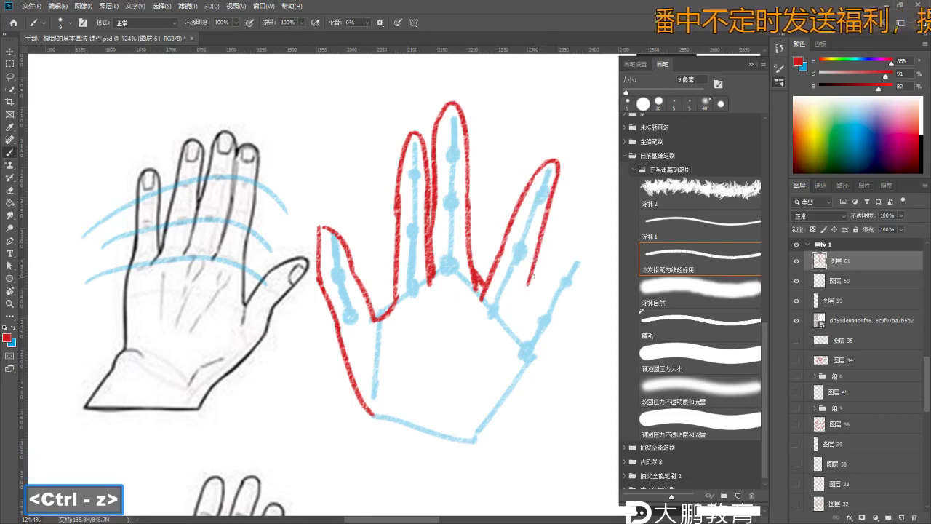
pyautogui.hotkey('ctrl', 'z')
pyautogui.hotkey('ctrl', 'z')
pyautogui.moveTo(554, 195); pyautogui.dragTo(515, 320)
pyautogui.moveTo(512, 178)
pyautogui.mouseDown()
pyautogui.moveTo(502, 177)
pyautogui.moveTo(470, 274)
pyautogui.moveTo(471, 320)
pyautogui.moveTo(500, 271)
pyautogui.mouseUp()
pyautogui.hotkey('ctrl', 'z')
pyautogui.press('b')
# - Outline the little finger's left and right edges in red
pyautogui.hotkey('ctrl', 'z')
pyautogui.hotkey('ctrl', 'z')
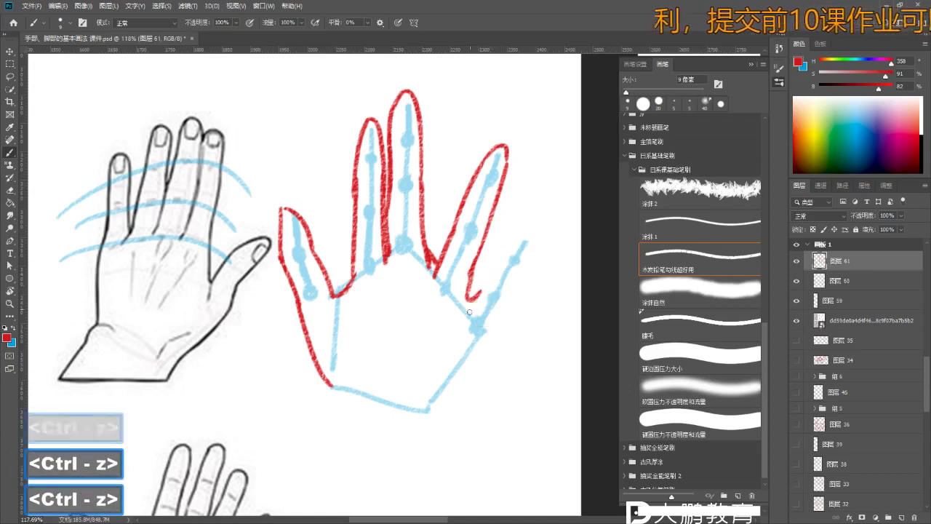
pyautogui.moveTo(469, 312); pyautogui.dragTo(517, 235)
# - Draw red crease curves inside the palm
pyautogui.hotkey('ctrl', 'z')
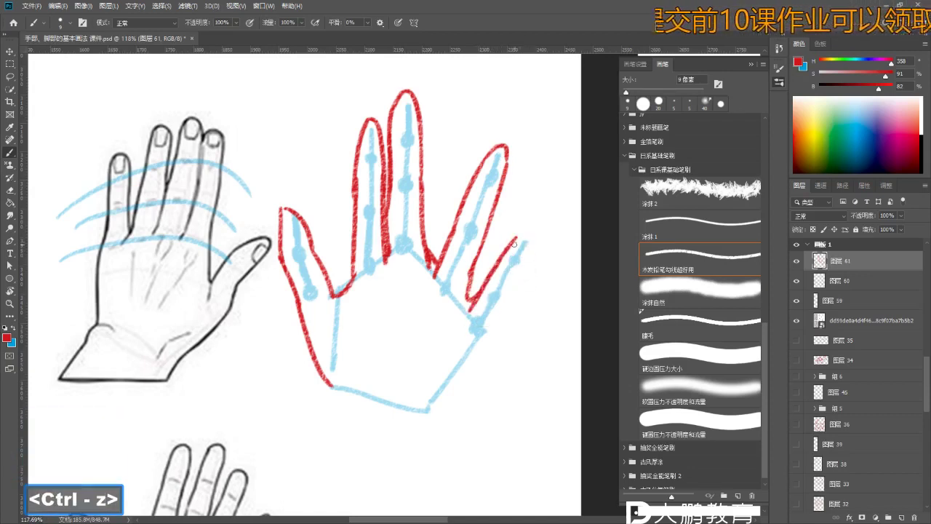
pyautogui.moveTo(528, 237)
pyautogui.mouseDown()
pyautogui.moveTo(469, 370)
pyautogui.moveTo(426, 418)
pyautogui.mouseUp()
pyautogui.press('z')
pyautogui.moveTo(425, 218)
pyautogui.mouseDown()
pyautogui.moveTo(349, 222)
pyautogui.moveTo(382, 224)
pyautogui.mouseUp()
pyautogui.moveTo(385, 274); pyautogui.dragTo(397, 274)
pyautogui.press('b')
pyautogui.moveTo(367, 275); pyautogui.dragTo(405, 323)
# - Draw a trial stroke on the palm and check the brush tip settings
pyautogui.hotkey('ctrl', 'z')
pyautogui.hotkey('ctrl', 'z')
pyautogui.hotkey('ctrl', 'z')
pyautogui.moveTo(372, 277)
pyautogui.mouseDown()
pyautogui.moveTo(406, 336)
pyautogui.moveTo(434, 297)
pyautogui.moveTo(415, 322)
pyautogui.mouseUp()
pyautogui.press('z')
pyautogui.press('space')
pyautogui.press('z')
pyautogui.press('b')
pyautogui.press('b')
pyautogui.moveTo(362, 240); pyautogui.dragTo(371, 298)
pyautogui.hotkey('ctrl', 'z')
pyautogui.rightClick(371, 313)
# - Extend the palm's right edge downward in red, then check the outline against the blue guides
pyautogui.press('Escape')
pyautogui.moveTo(437, 292); pyautogui.dragTo(432, 317)
pyautogui.click(799, 284)
pyautogui.click(799, 284)
pyautogui.press('space')
pyautogui.press('z')
pyautogui.moveTo(367, 175); pyautogui.dragTo(386, 171)
# - Try erasing the finger outline, undo the erasures, and return to a smaller red brush
pyautogui.press('e')
pyautogui.press('e')
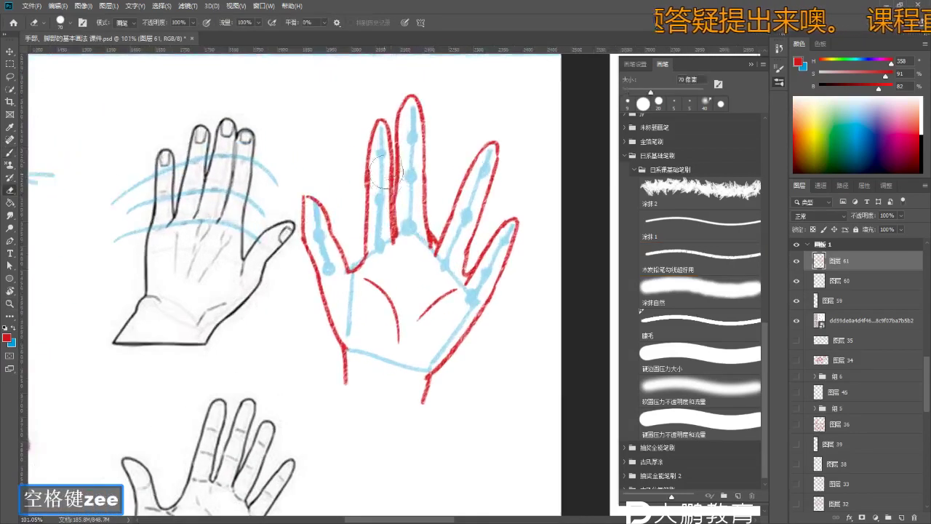
pyautogui.hotkey('ctrl', 'z')
pyautogui.press('b')
pyautogui.press('[')
pyautogui.press('[')
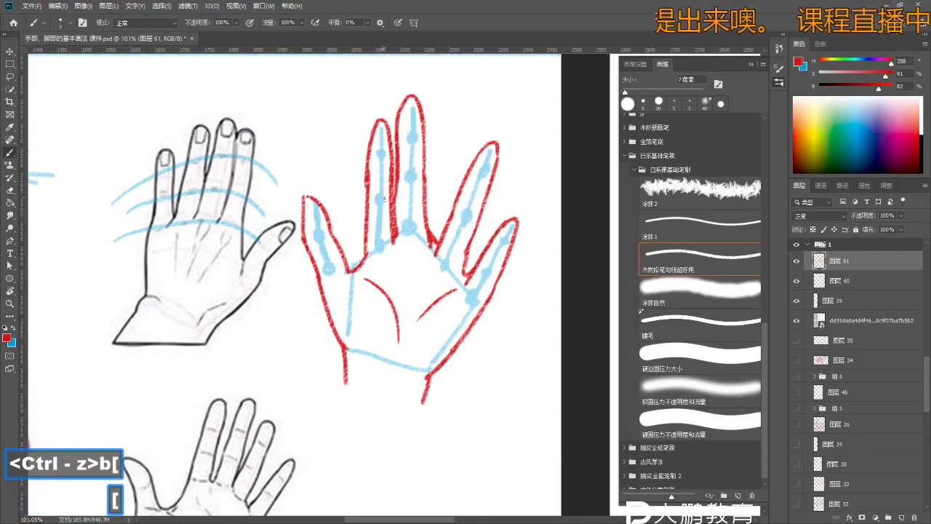
pyautogui.press('e')
pyautogui.press('[')
pyautogui.press('[')
pyautogui.press('[')
pyautogui.press('[')
pyautogui.press('[')
pyautogui.press('[')
pyautogui.press('[')
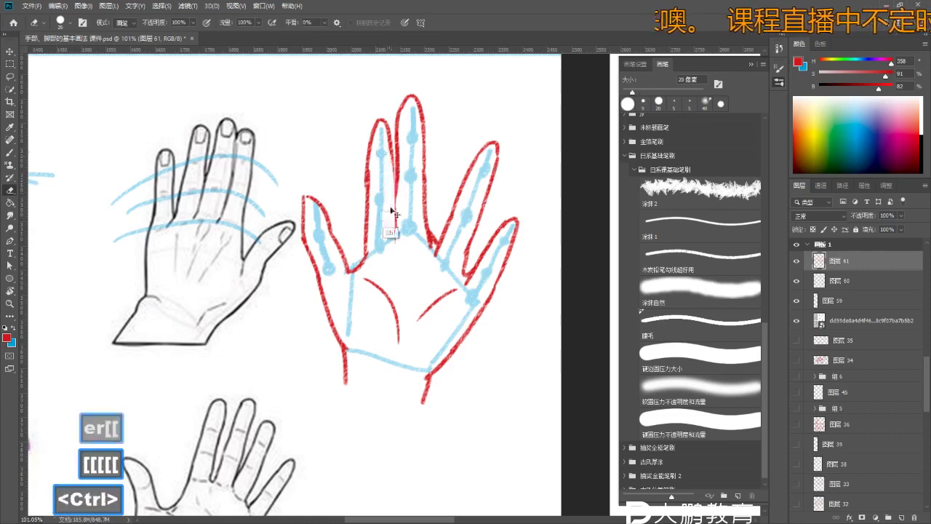
pyautogui.hotkey('ctrl', 'z')
pyautogui.press('b')
pyautogui.hotkey('ctrl', 'z')
pyautogui.rightClick(393, 241)
pyautogui.press('Escape')
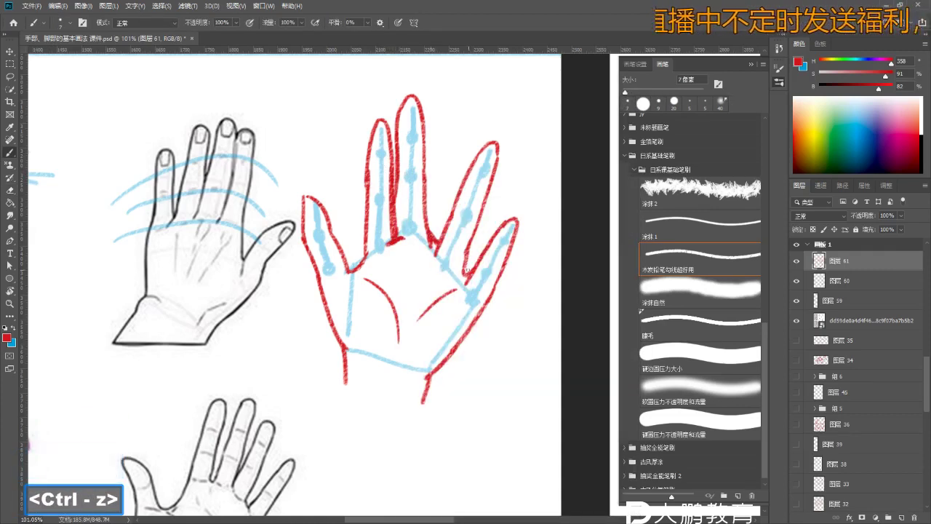
# - Zoom out to the whole hand, clear the selection, and undo the last change
pyautogui.moveTo(462, 271); pyautogui.dragTo(422, 299)
pyautogui.press('e')
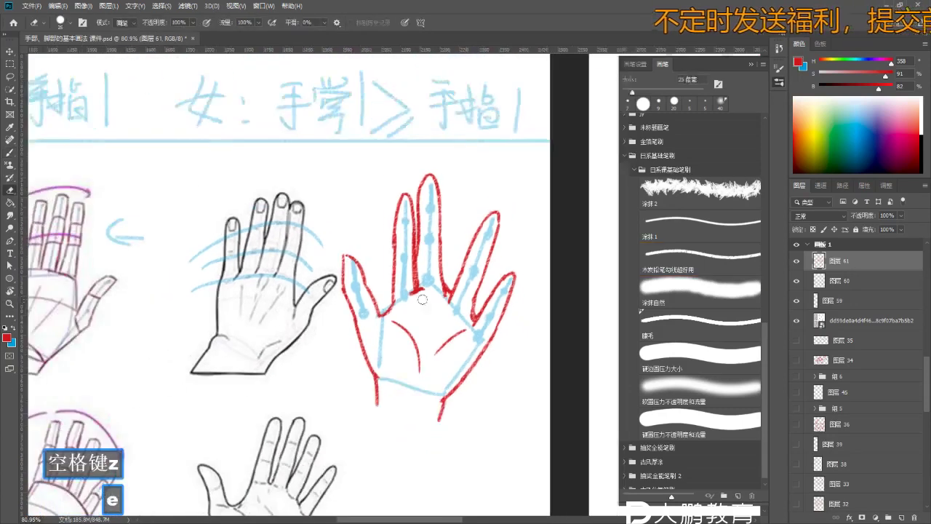
pyautogui.press('w')
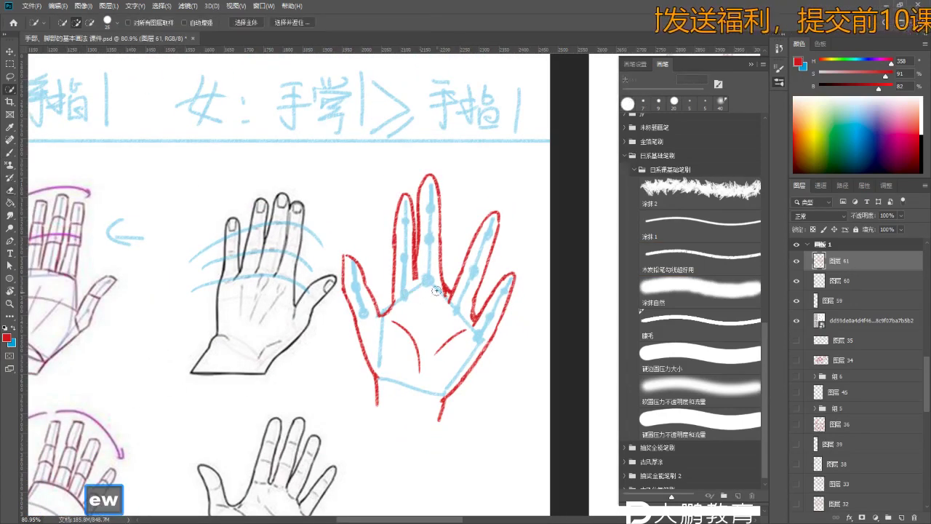
pyautogui.hotkey('ctrl', 'd')
pyautogui.press('e')
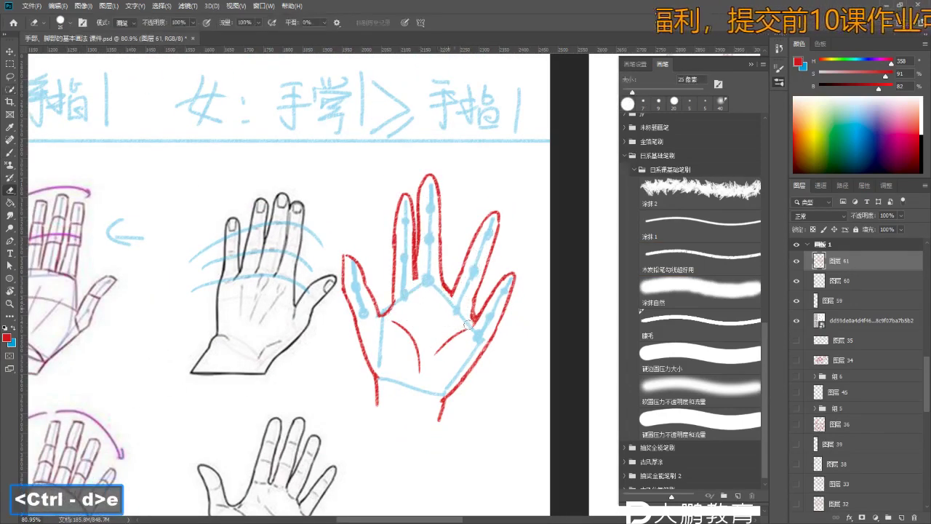
pyautogui.press('b')
pyautogui.hotkey('ctrl', 'z')
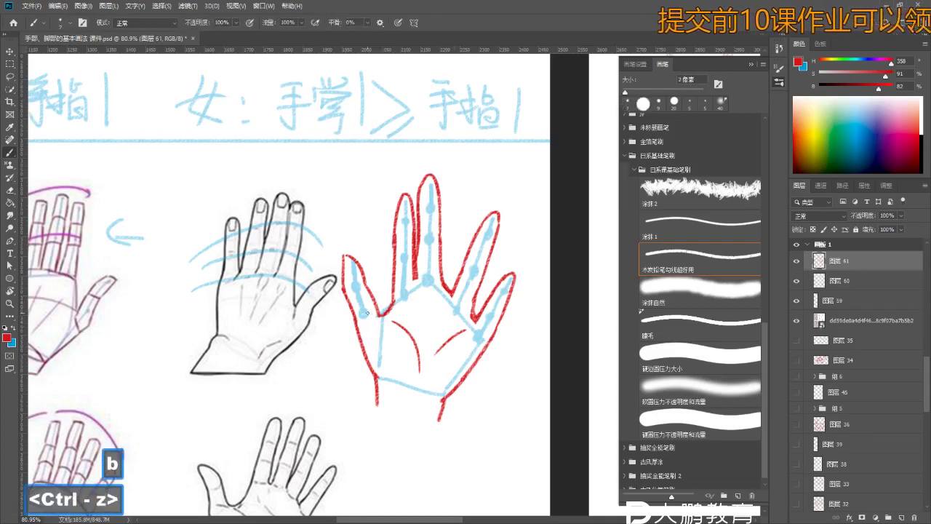
pyautogui.press('z')
# - Zoom in around the index finger and undo the strokes near its base
pyautogui.moveTo(367, 314); pyautogui.dragTo(373, 313)
pyautogui.press('b')
pyautogui.hotkey('ctrl', 'z')
pyautogui.hotkey('ctrl', 'z')
pyautogui.press('e')
pyautogui.press('b')
pyautogui.hotkey('ctrl', 'z')
pyautogui.press('e')
pyautogui.press('b')
# - Pan the hand back into view, undo another stroke, and compare with the other hand sketches
pyautogui.hotkey('ctrl', 'z')
pyautogui.press('space')
pyautogui.moveTo(399, 316); pyautogui.dragTo(363, 280)
pyautogui.press('z')
pyautogui.press('b')
pyautogui.press('z')
pyautogui.moveTo(407, 248); pyautogui.dragTo(451, 247)
pyautogui.press('b')
# - Remove the small stray stroke on the red-outlined hand and zoom back out
pyautogui.hotkey('ctrl', 'z')
pyautogui.hotkey('ctrl', 'z')
pyautogui.hotkey('ctrl', 'z')
pyautogui.press('b')
pyautogui.press('z')
pyautogui.moveTo(427, 254)
pyautogui.mouseDown()
pyautogui.moveTo(392, 253)
pyautogui.moveTo(408, 232)
pyautogui.moveTo(444, 240)
pyautogui.mouseUp()
pyautogui.press('space')
pyautogui.press('b')
pyautogui.press('z')
pyautogui.moveTo(341, 201)
pyautogui.mouseDown()
pyautogui.moveTo(379, 201)
pyautogui.moveTo(362, 204)
pyautogui.mouseUp()
pyautogui.press('b')
pyautogui.press('b')
pyautogui.hotkey('ctrl', 'z')
pyautogui.press('z')
pyautogui.moveTo(400, 233)
pyautogui.mouseDown()
pyautogui.moveTo(378, 234)
pyautogui.moveTo(436, 247)
pyautogui.mouseUp()
pyautogui.press('space')
pyautogui.press('z')
pyautogui.press('b')
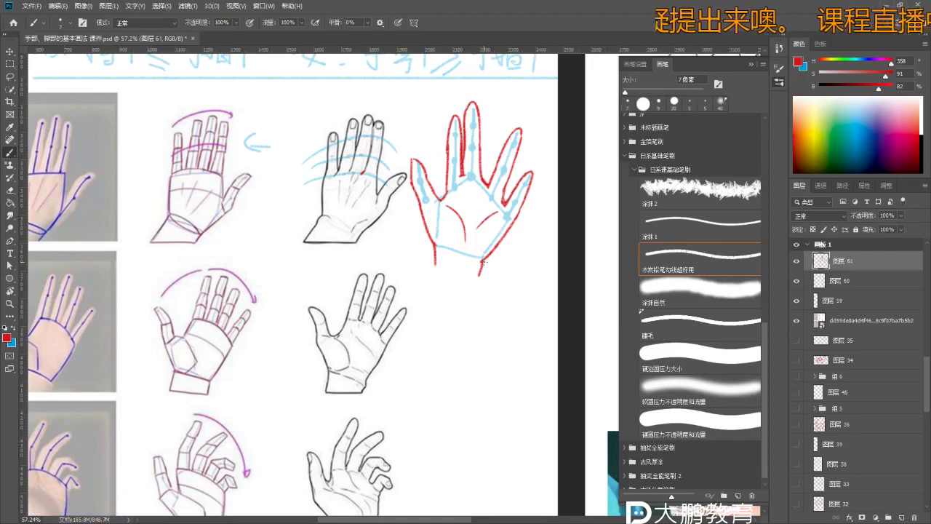
# - Pan down and zoom in on the hand sketches, undoing the last stroke
pyautogui.press('space')
pyautogui.moveTo(493, 273); pyautogui.dragTo(484, 252)
pyautogui.press('b')
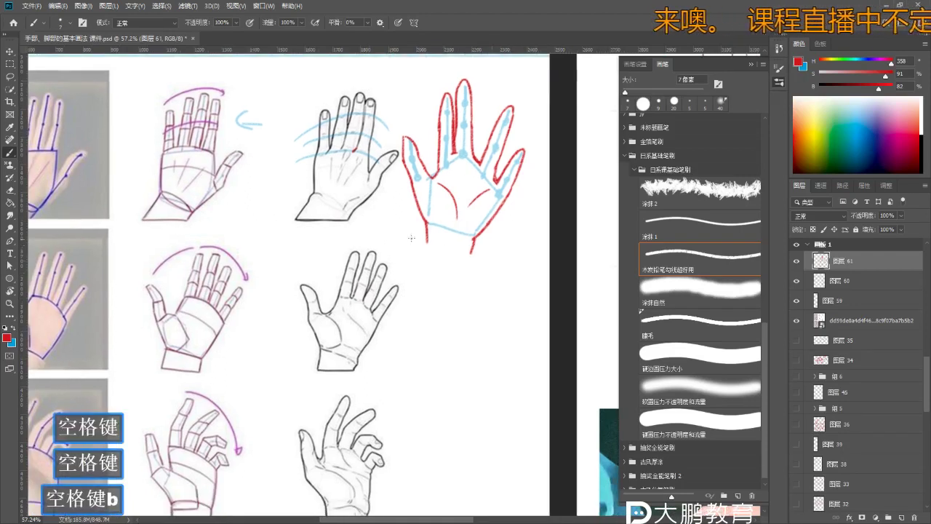
pyautogui.press('z')
pyautogui.moveTo(438, 322)
pyautogui.mouseDown()
pyautogui.moveTo(435, 275)
pyautogui.moveTo(416, 271)
pyautogui.moveTo(423, 258)
pyautogui.mouseUp()
pyautogui.press('b')
pyautogui.press('b')
pyautogui.hotkey('ctrl', 'z')
pyautogui.press('z')
pyautogui.press('b')
pyautogui.press('space')
pyautogui.press('b')
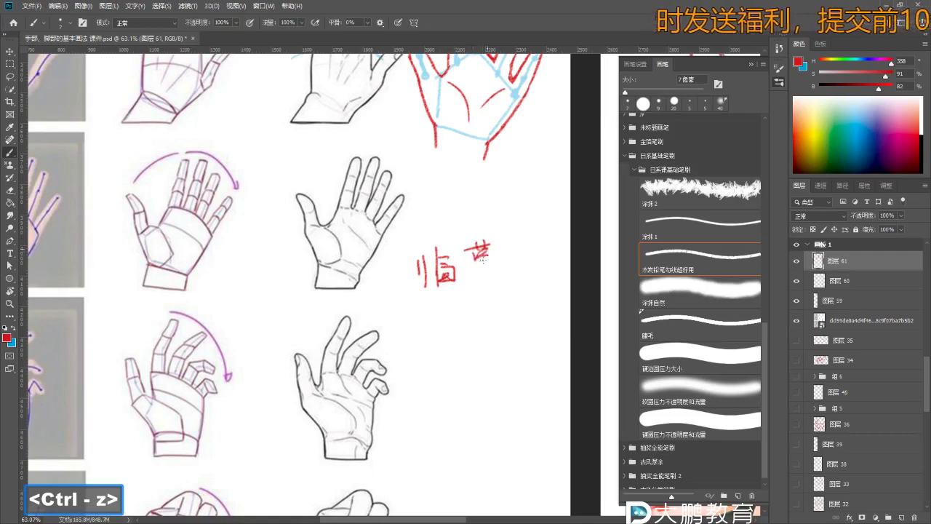
# - Handwrite the red label 临摹 beside the hands and zoom in on the curled-finger hand
pyautogui.moveTo(484, 271)
pyautogui.mouseDown()
pyautogui.moveTo(491, 304)
pyautogui.moveTo(461, 253)
pyautogui.moveTo(475, 235)
pyautogui.moveTo(470, 260)
pyautogui.moveTo(296, 290)
pyautogui.moveTo(417, 275)
pyautogui.moveTo(418, 264)
pyautogui.moveTo(468, 252)
pyautogui.moveTo(451, 265)
pyautogui.moveTo(439, 226)
pyautogui.moveTo(410, 189)
pyautogui.moveTo(392, 201)
pyautogui.moveTo(395, 220)
pyautogui.moveTo(369, 203)
pyautogui.mouseUp()
pyautogui.press('space')
pyautogui.press('z')
pyautogui.press('b')
pyautogui.press('space')
pyautogui.press('z')
pyautogui.press('b')
pyautogui.press('z')
pyautogui.press('b')
pyautogui.hotkey('ctrl', 'z')
pyautogui.rightClick(373, 202)
# - Dot red joint marks along the curled hand's index finger
pyautogui.hotkey('ctrl', 'z')
pyautogui.rightClick(373, 202)
pyautogui.click(371, 204)
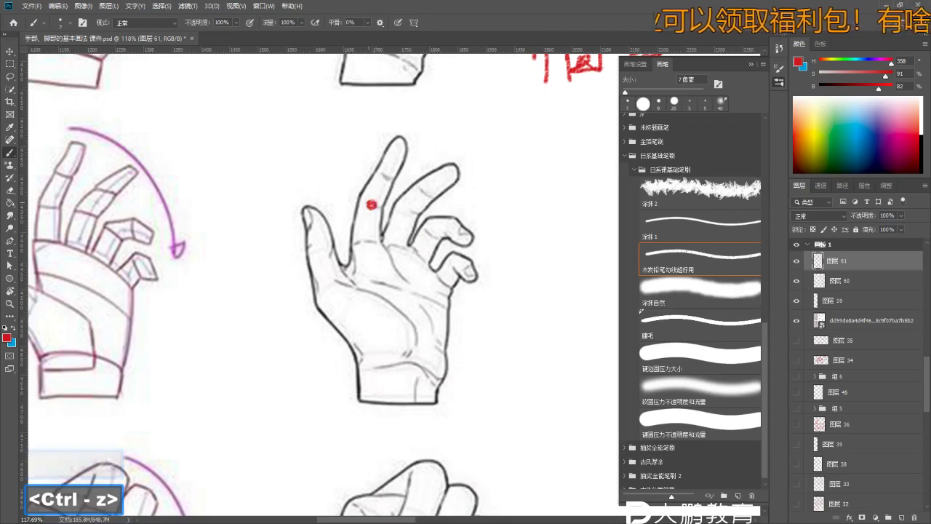
pyautogui.click(387, 175)
pyautogui.hotkey('ctrl', 'z')
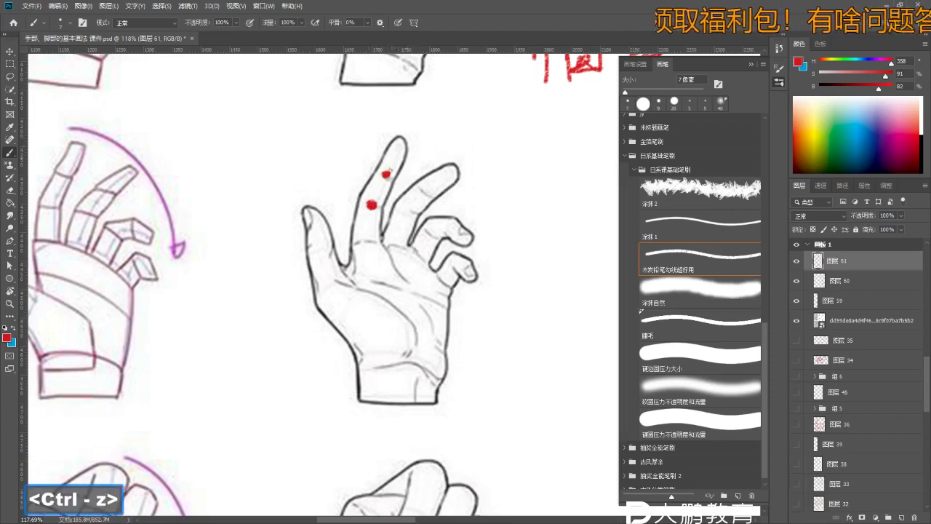
pyautogui.click(386, 175)
pyautogui.rightClick(386, 172)
pyautogui.hotkey('ctrl', 'z')
# - Draw red lines through the index, middle, ring and little fingers and along the thumb
pyautogui.moveTo(399, 150)
pyautogui.mouseDown()
pyautogui.moveTo(371, 205)
pyautogui.moveTo(397, 244)
pyautogui.mouseUp()
pyautogui.moveTo(404, 213); pyautogui.dragTo(457, 170)
pyautogui.moveTo(429, 234)
pyautogui.mouseDown()
pyautogui.moveTo(420, 253)
pyautogui.moveTo(448, 229)
pyautogui.mouseUp()
pyautogui.hotkey('ctrl', 'z')
pyautogui.hotkey('ctrl', 'z')
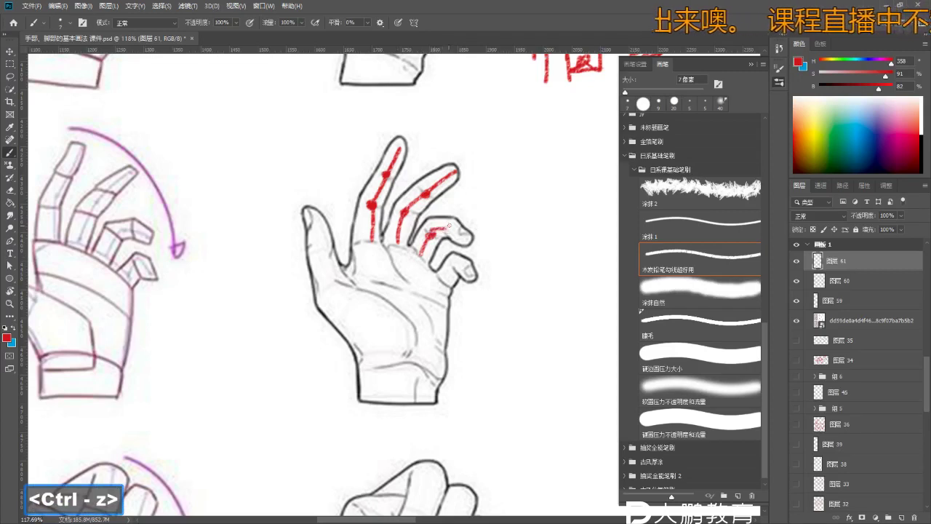
pyautogui.moveTo(455, 270); pyautogui.dragTo(445, 287)
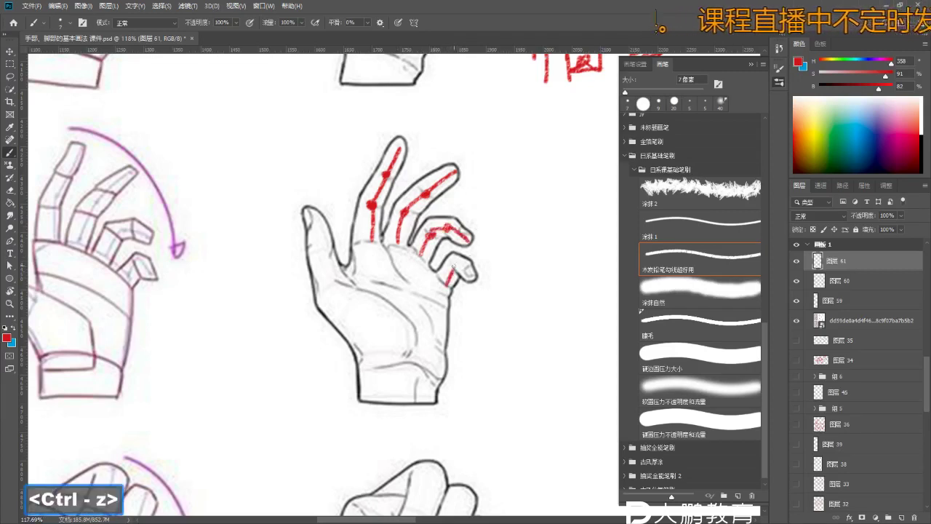
pyautogui.press('b')
pyautogui.press('b')
pyautogui.moveTo(315, 218); pyautogui.dragTo(325, 252)
pyautogui.hotkey('ctrl', 'z')
pyautogui.moveTo(315, 220); pyautogui.dragTo(337, 286)
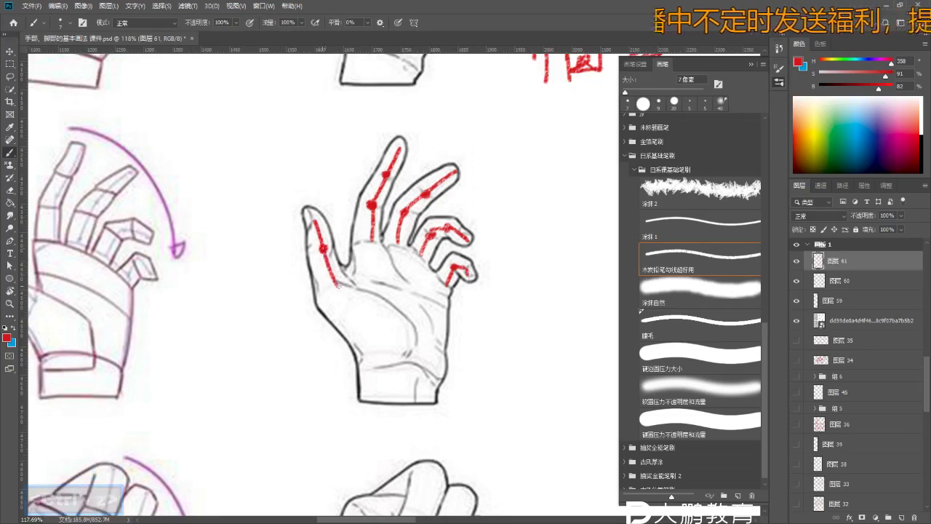
pyautogui.hotkey('ctrl', 'z')
# - Outline the pentagon palm block with a diagonal edge, knuckle line and lower-left edge
pyautogui.hotkey('ctrl', 'z')
pyautogui.hotkey('ctrl', 'z')
pyautogui.moveTo(374, 245); pyautogui.dragTo(316, 309)
pyautogui.moveTo(373, 240); pyautogui.dragTo(452, 291)
pyautogui.hotkey('ctrl', 'z')
pyautogui.moveTo(329, 291); pyautogui.dragTo(359, 333)
pyautogui.hotkey('ctrl', 'z')
pyautogui.moveTo(342, 275); pyautogui.dragTo(371, 334)
pyautogui.hotkey('ctrl', 'z')
pyautogui.moveTo(317, 308)
pyautogui.mouseDown()
pyautogui.moveTo(370, 354)
pyautogui.moveTo(422, 363)
pyautogui.moveTo(437, 354)
pyautogui.moveTo(397, 404)
pyautogui.mouseUp()
# - Zoom out over the slide section and move in toward the hand-on-rod photo
pyautogui.press('z')
pyautogui.press('b')
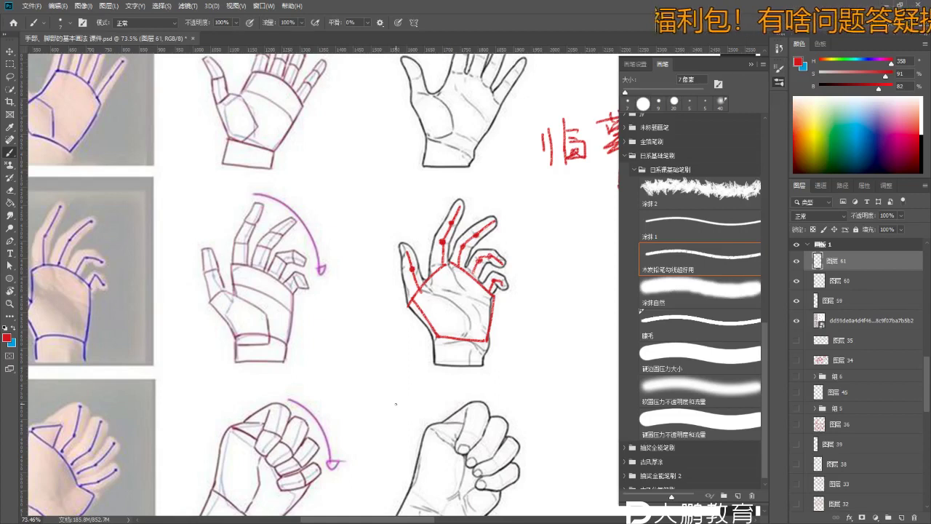
pyautogui.hotkey('space', 'z')
pyautogui.moveTo(399, 366)
pyautogui.mouseDown()
pyautogui.moveTo(386, 349)
pyautogui.moveTo(441, 321)
pyautogui.moveTo(412, 291)
pyautogui.mouseUp()
pyautogui.press('b')
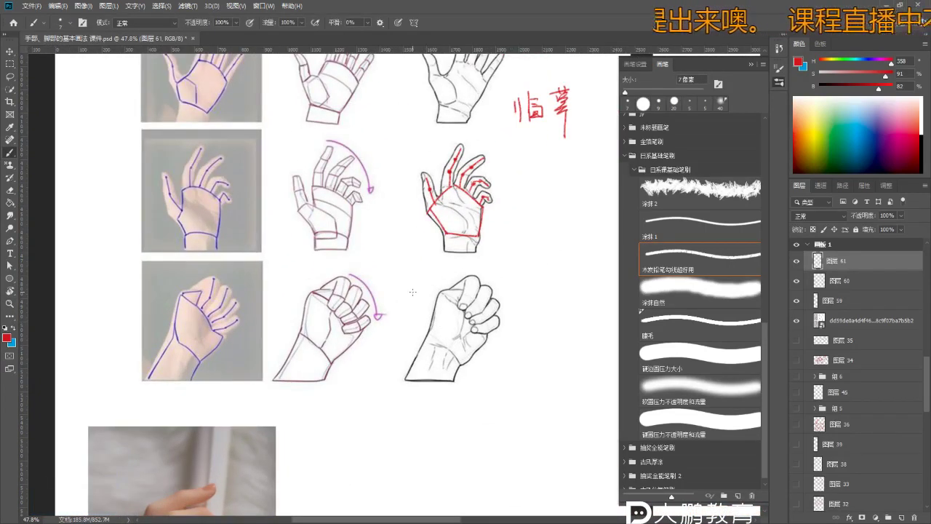
pyautogui.moveTo(412, 292)
pyautogui.mouseDown()
pyautogui.moveTo(409, 357)
pyautogui.moveTo(386, 367)
pyautogui.moveTo(399, 374)
pyautogui.moveTo(430, 225)
pyautogui.moveTo(379, 258)
pyautogui.mouseUp()
pyautogui.hotkey('space', 'z')
pyautogui.press('z')
pyautogui.moveTo(376, 350); pyautogui.dragTo(422, 350)
# - Zoom in on the rod-holding hand and undo the stray red strokes
pyautogui.press('b')
pyautogui.moveTo(175, 309)
pyautogui.mouseDown()
pyautogui.moveTo(181, 236)
pyautogui.moveTo(219, 225)
pyautogui.moveTo(222, 255)
pyautogui.mouseUp()
pyautogui.press('z')
pyautogui.press('b')
pyautogui.press('b')
pyautogui.press('z')
pyautogui.moveTo(222, 255); pyautogui.dragTo(247, 255)
pyautogui.press('b')
pyautogui.press('z')
pyautogui.moveTo(213, 308)
pyautogui.mouseDown()
pyautogui.moveTo(222, 287)
pyautogui.moveTo(197, 266)
pyautogui.mouseUp()
pyautogui.press('b')
pyautogui.press('b')
pyautogui.press('z')
pyautogui.press('b')
pyautogui.press('b')
pyautogui.hotkey('ctrl', 'z')
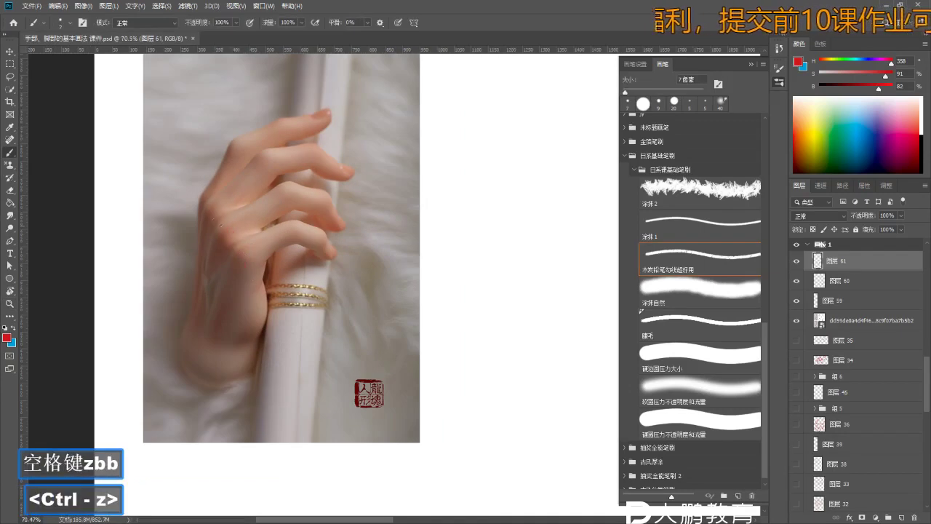
pyautogui.press('z')
pyautogui.moveTo(240, 241); pyautogui.dragTo(247, 241)
pyautogui.press('b')
pyautogui.press('b')
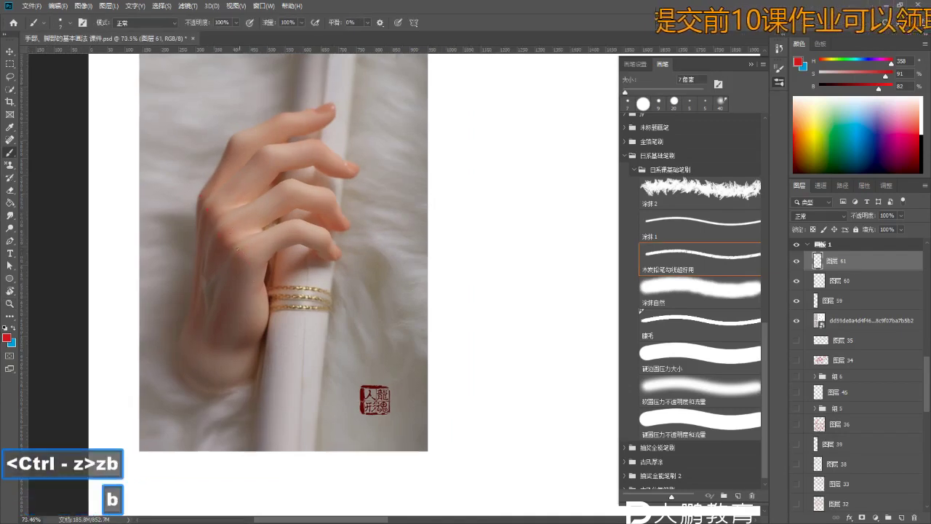
pyautogui.hotkey('ctrl', 'z')
# - Redraw the red palm block edges along the back of the hand, finger edge and bottom
pyautogui.moveTo(197, 192); pyautogui.dragTo(272, 290)
pyautogui.press('z')
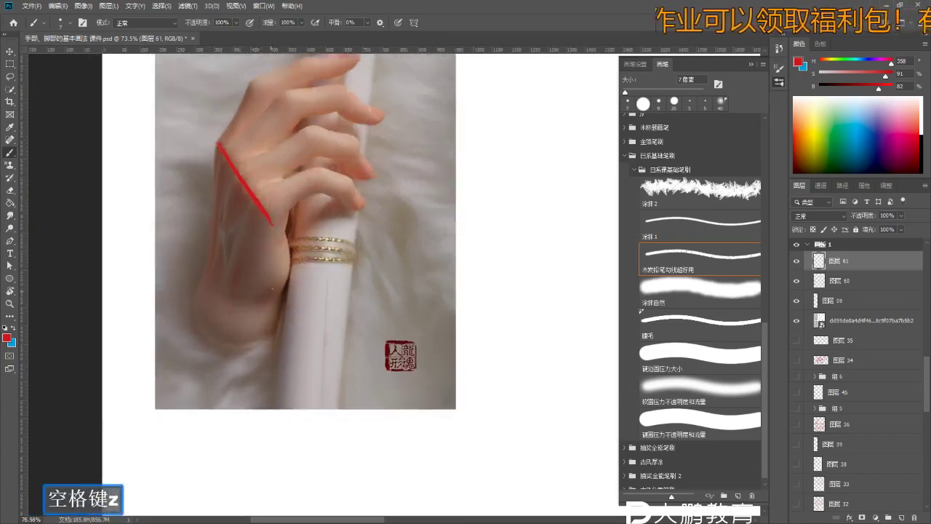
pyautogui.hotkey('ctrl', 'z')
pyautogui.hotkey('ctrl', 'z')
pyautogui.hotkey('ctrl', 'z')
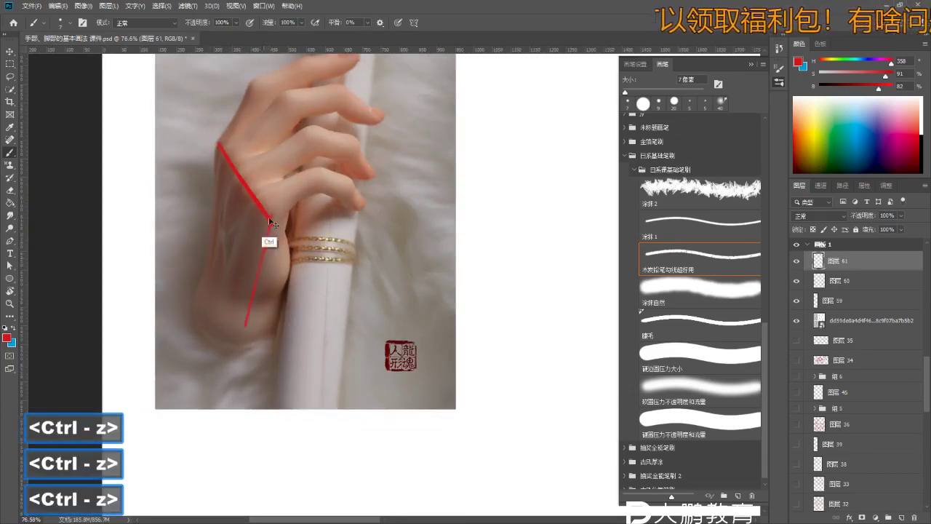
pyautogui.keyDown('shift'); pyautogui.click(248, 320); pyautogui.keyUp('shift')
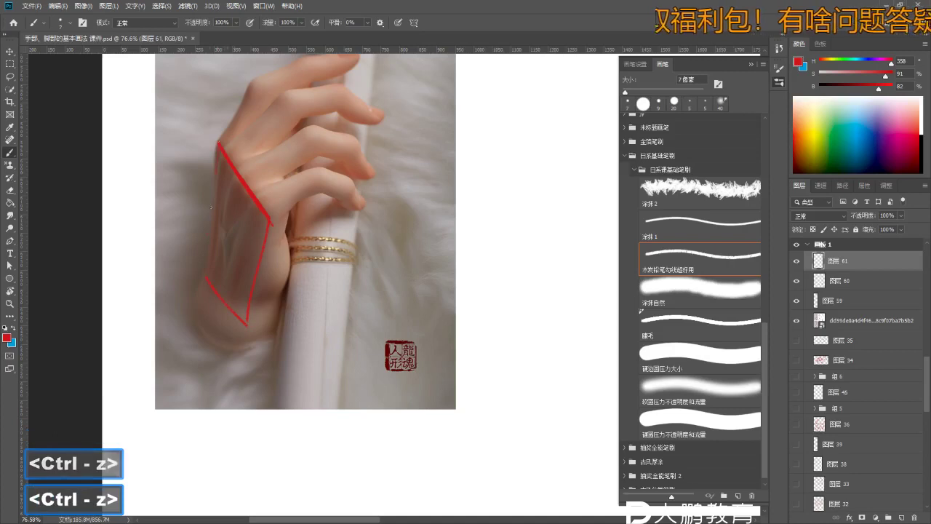
pyautogui.press('z')
pyautogui.moveTo(209, 282); pyautogui.dragTo(201, 282)
pyautogui.press('b')
pyautogui.press('b')
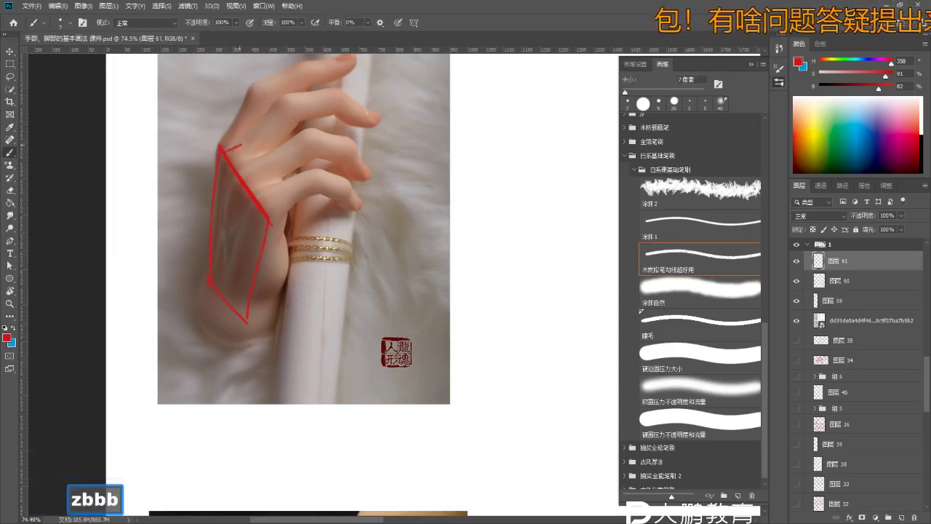
pyautogui.hotkey('ctrl', 'z')
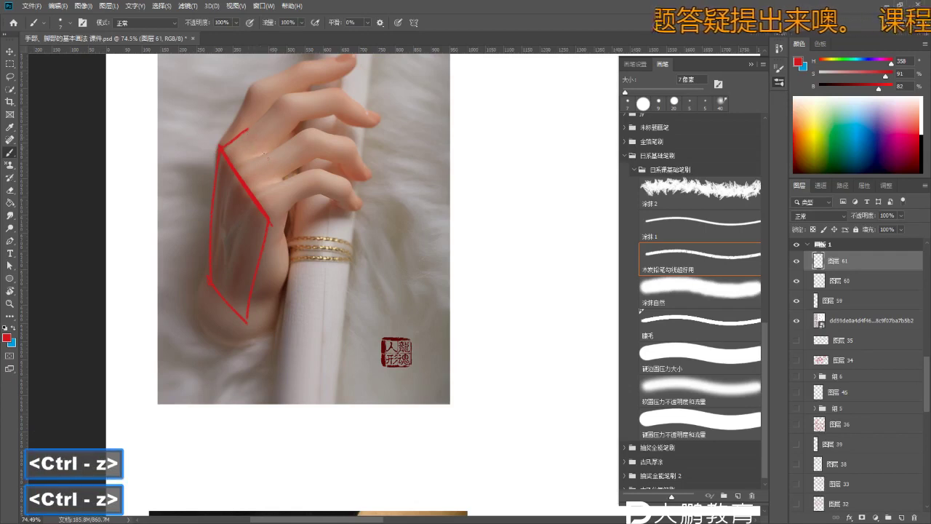
pyautogui.hotkey('ctrl', 'z')
pyautogui.moveTo(260, 144); pyautogui.dragTo(287, 207)
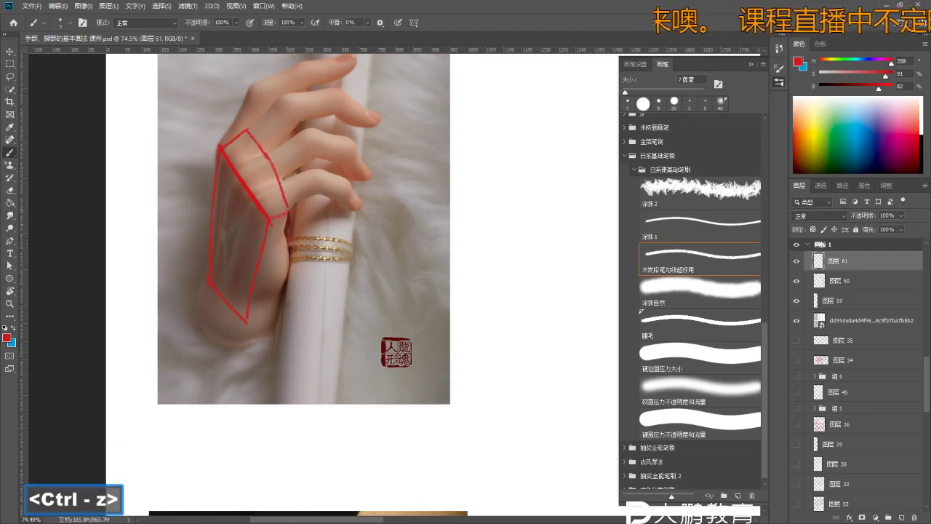
pyautogui.hotkey('ctrl', 'z')
pyautogui.moveTo(248, 316); pyautogui.dragTo(285, 294)
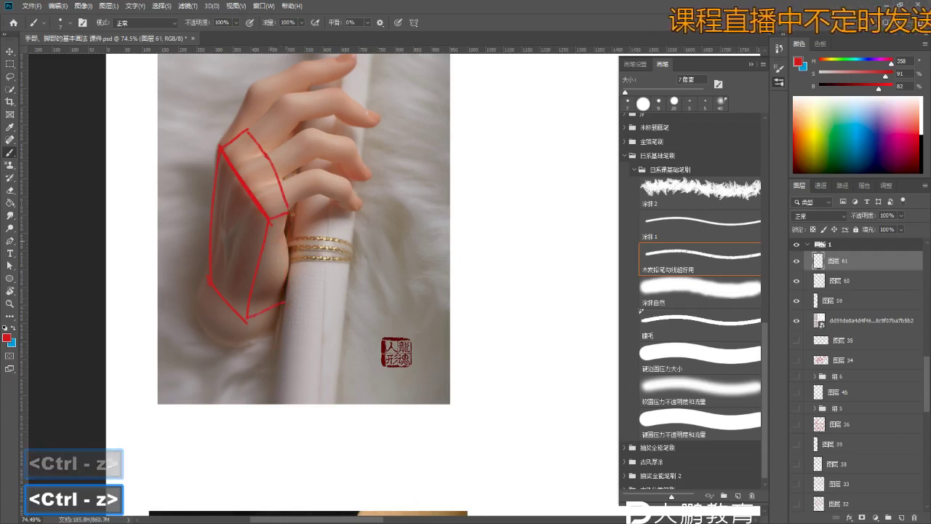
# - Tidy the palm block's upper-left corner by undoing stray strokes and erasing excess line
pyautogui.press('z')
pyautogui.moveTo(221, 146)
pyautogui.mouseDown()
pyautogui.moveTo(240, 145)
pyautogui.moveTo(265, 100)
pyautogui.moveTo(242, 140)
pyautogui.moveTo(285, 158)
pyautogui.moveTo(301, 275)
pyautogui.mouseUp()
pyautogui.hotkey('ctrl', 'z')
pyautogui.press('z')
pyautogui.press('b')
pyautogui.hotkey('ctrl', 'z')
pyautogui.hotkey('ctrl', 'z')
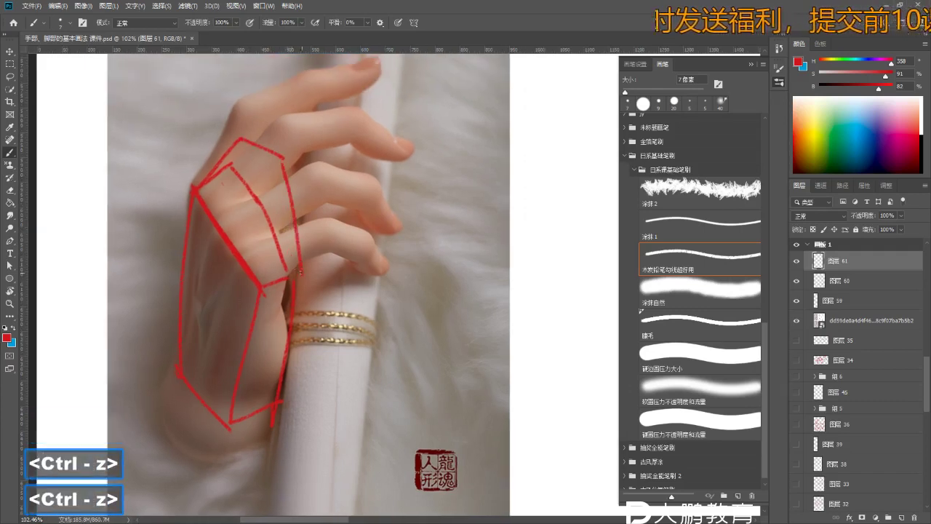
pyautogui.hotkey('ctrl', 'z')
pyautogui.press('z')
pyautogui.moveTo(303, 291); pyautogui.dragTo(262, 291)
pyautogui.press('b')
pyautogui.moveTo(312, 375)
pyautogui.mouseDown()
pyautogui.moveTo(300, 364)
pyautogui.moveTo(320, 363)
pyautogui.mouseUp()
pyautogui.press('z')
pyautogui.press('b')
pyautogui.press('z')
pyautogui.press('b')
pyautogui.press('b')
pyautogui.press('e')
pyautogui.press('e')
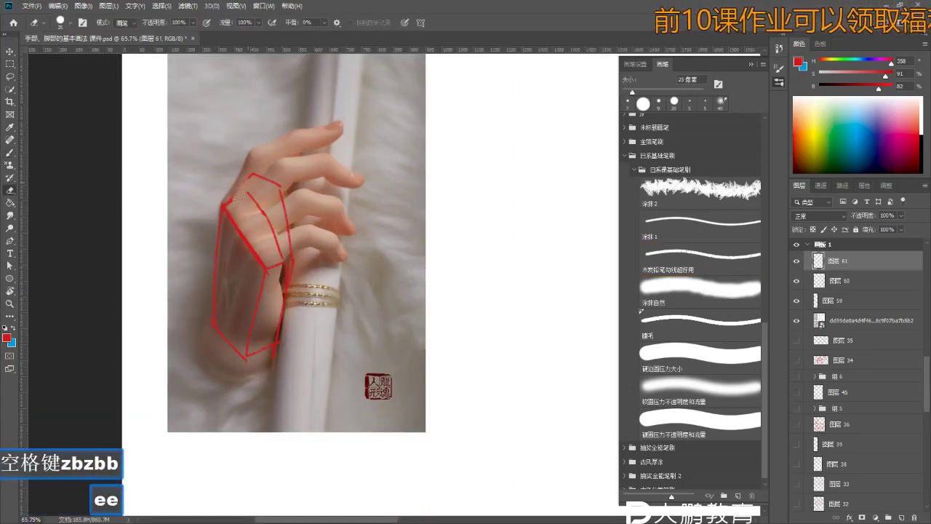
pyautogui.press('b')
pyautogui.hotkey('ctrl', 'z')
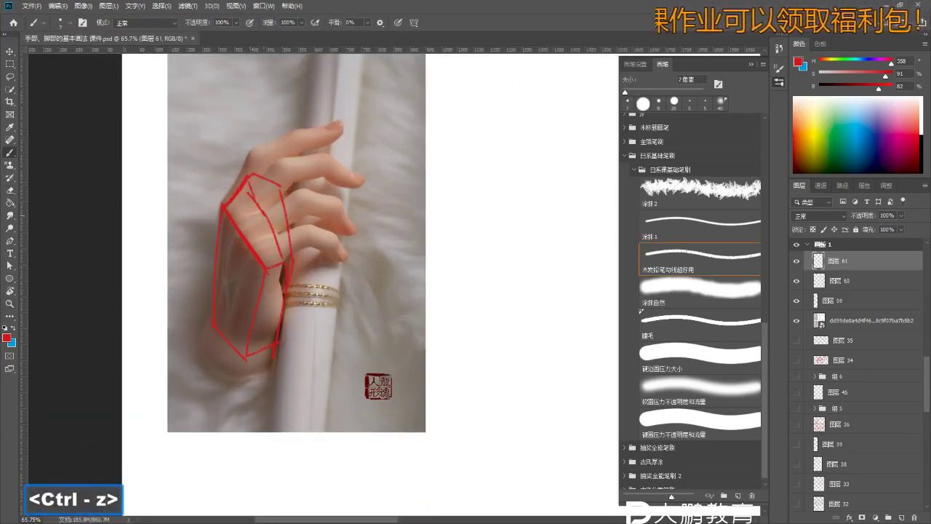
pyautogui.press('b')
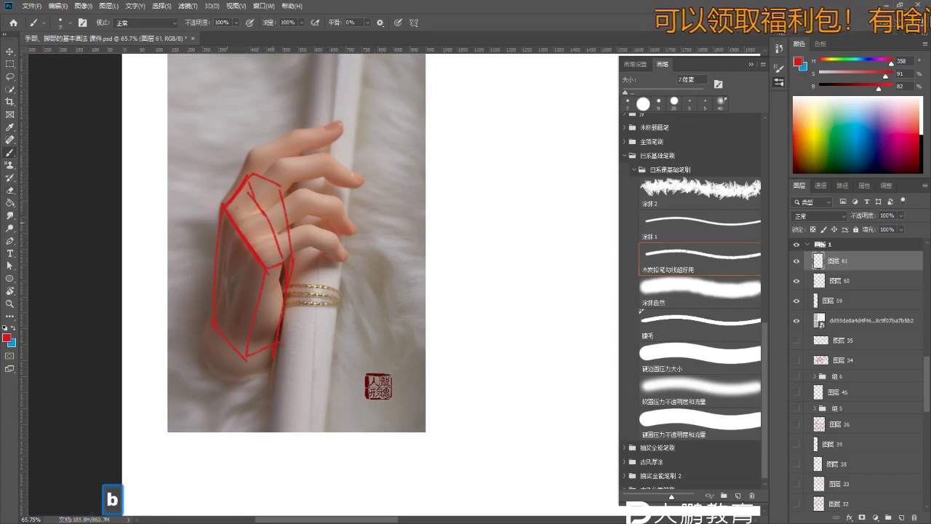
pyautogui.press('e')
pyautogui.press('e')
pyautogui.press('e')
pyautogui.press('z')
pyautogui.moveTo(288, 240); pyautogui.dragTo(269, 240)
pyautogui.press('b')
pyautogui.press('b')
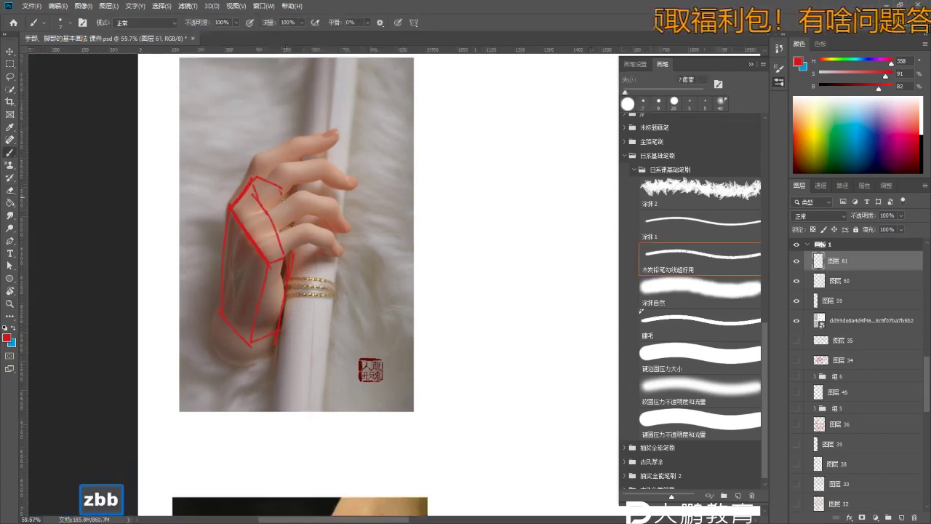
pyautogui.hotkey('ctrl', 'z')
pyautogui.press('e')
pyautogui.press('e')
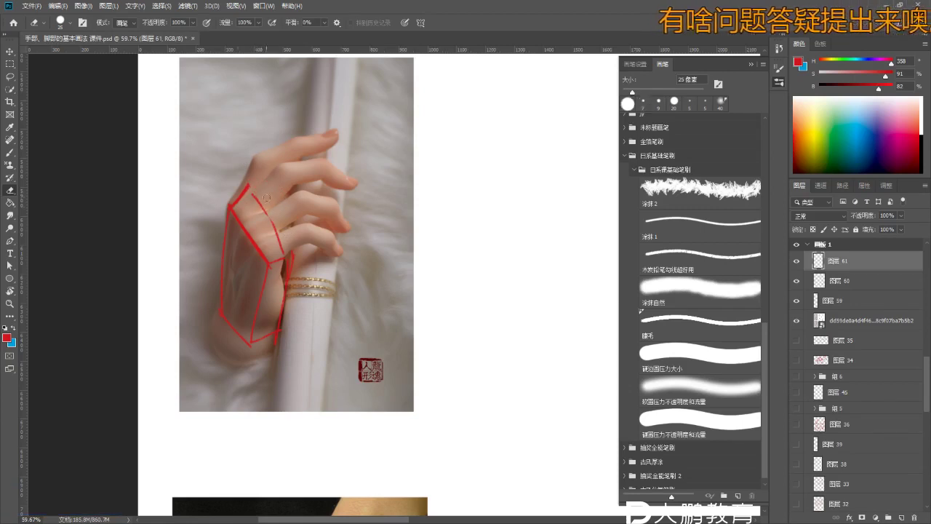
pyautogui.press('b')
pyautogui.press('b')
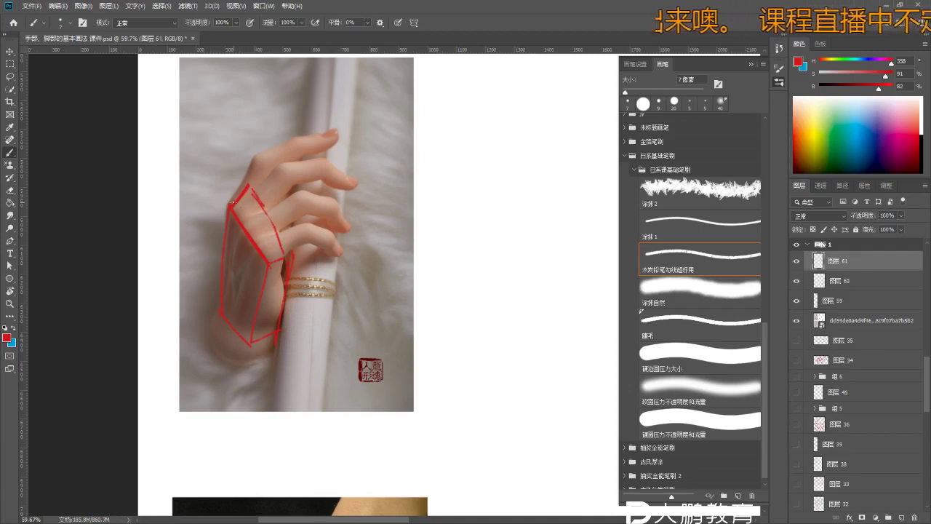
# - Hide the rulers, recentre on the hand photo, and erase leftover red marks
pyautogui.moveTo(371, 320); pyautogui.dragTo(290, 306)
pyautogui.press('b')
pyautogui.press('b')
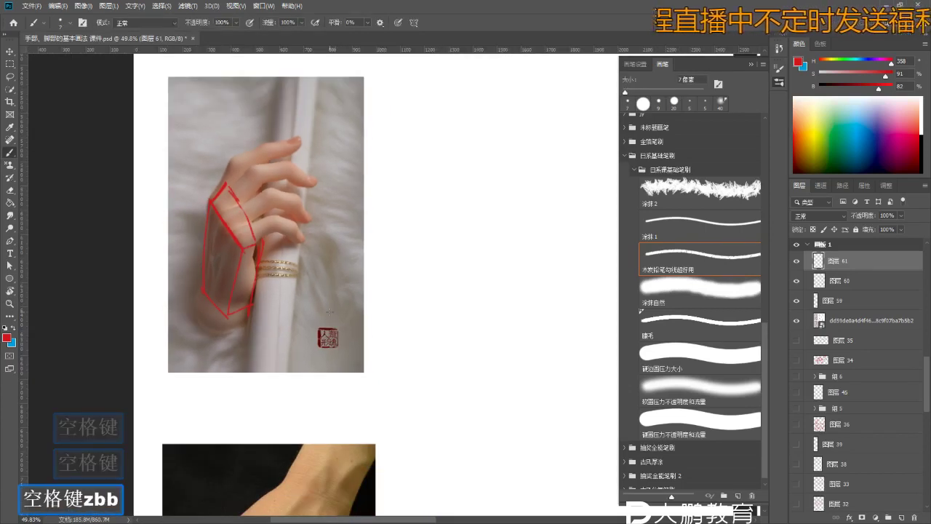
pyautogui.press('space')
pyautogui.moveTo(369, 318); pyautogui.dragTo(353, 287)
pyautogui.press('z')
pyautogui.press('b')
pyautogui.press('z')
pyautogui.hotkey('ctrl', 'r')
pyautogui.press('space')
pyautogui.press('z')
pyautogui.moveTo(369, 333); pyautogui.dragTo(422, 324)
pyautogui.press('b')
pyautogui.press('z')
pyautogui.press('e')
pyautogui.press('b')
pyautogui.press('e')
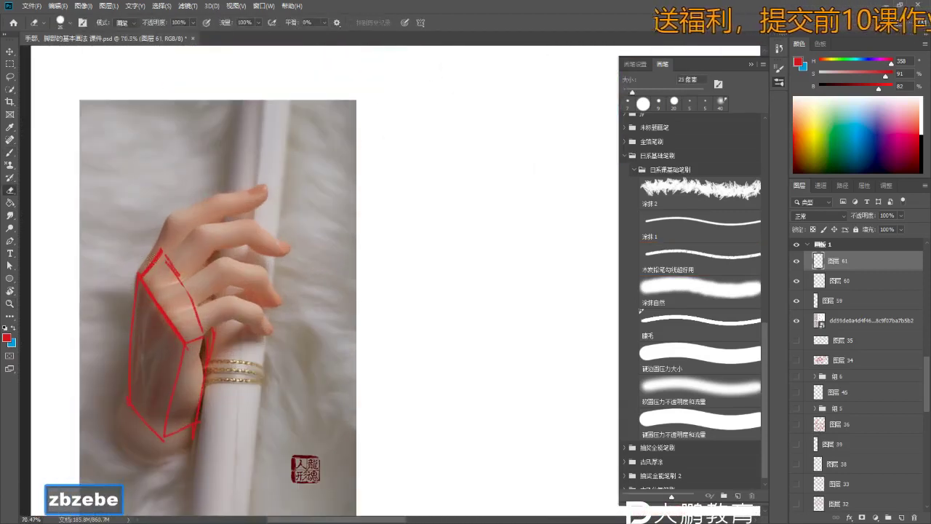
pyautogui.press('b')
pyautogui.press('b')
pyautogui.hotkey('ctrl', 'z')
pyautogui.hotkey('ctrl', 'z')
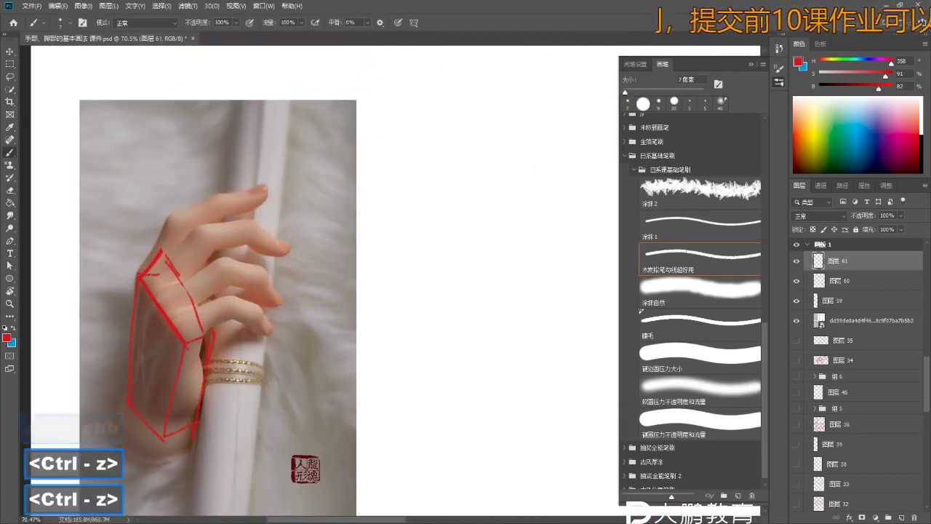
pyautogui.press('b')
# - Enlarge the brush slightly and dab knuckle dots at the palm block's upper corner
pyautogui.press(']')
pyautogui.press(']')
pyautogui.press(']')
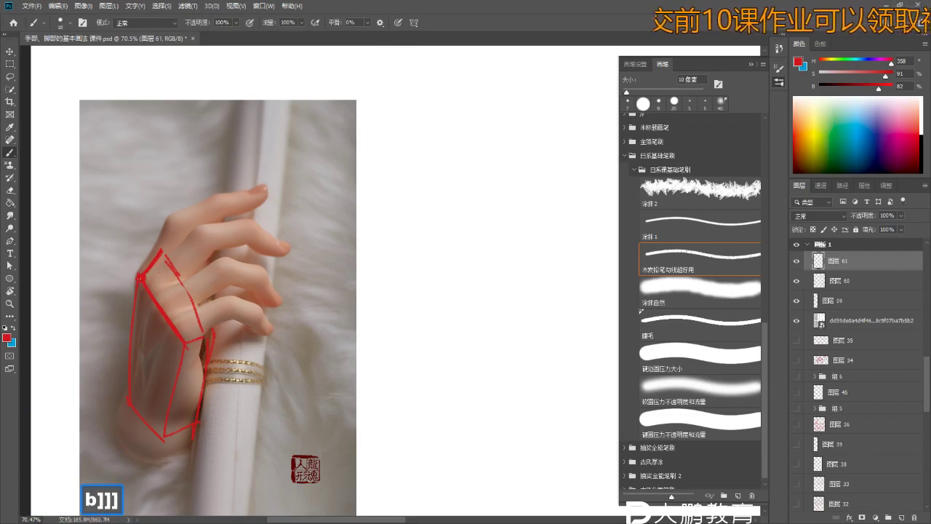
pyautogui.moveTo(138, 277); pyautogui.dragTo(155, 284)
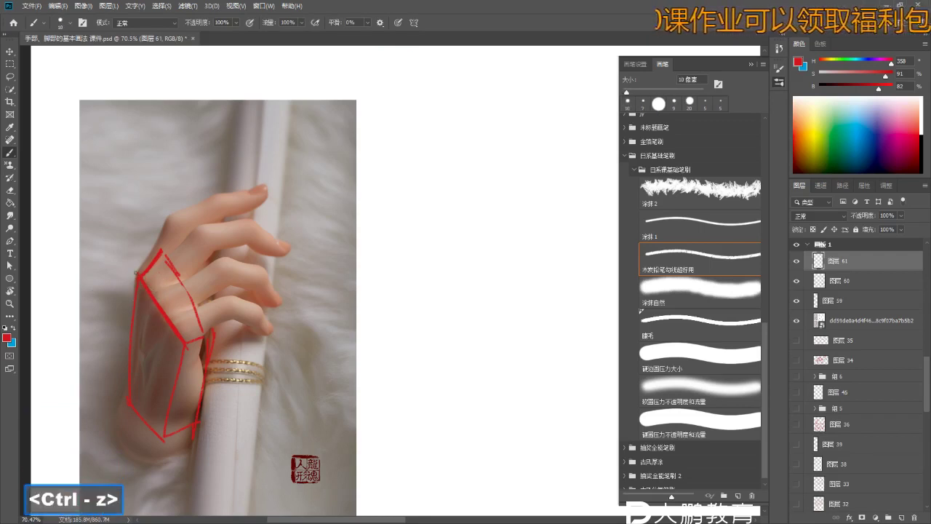
pyautogui.click(148, 285)
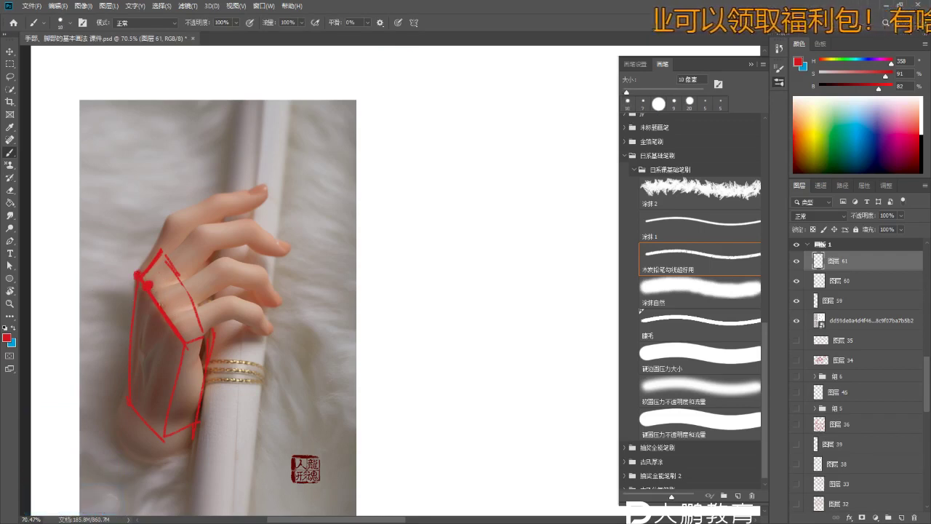
# - Dot the first finger's joint in red and draw a line up that finger
pyautogui.press('z')
pyautogui.moveTo(175, 333); pyautogui.dragTo(176, 332)
pyautogui.press('b')
pyautogui.press('b')
pyautogui.press('b')
pyautogui.moveTo(169, 256)
pyautogui.mouseDown()
pyautogui.moveTo(152, 280)
pyautogui.moveTo(201, 227)
pyautogui.mouseUp()
pyautogui.hotkey('ctrl', 'z')
pyautogui.click(201, 226)
pyautogui.click(203, 227)
pyautogui.moveTo(169, 256); pyautogui.dragTo(179, 209)
pyautogui.hotkey('ctrl', 'z')
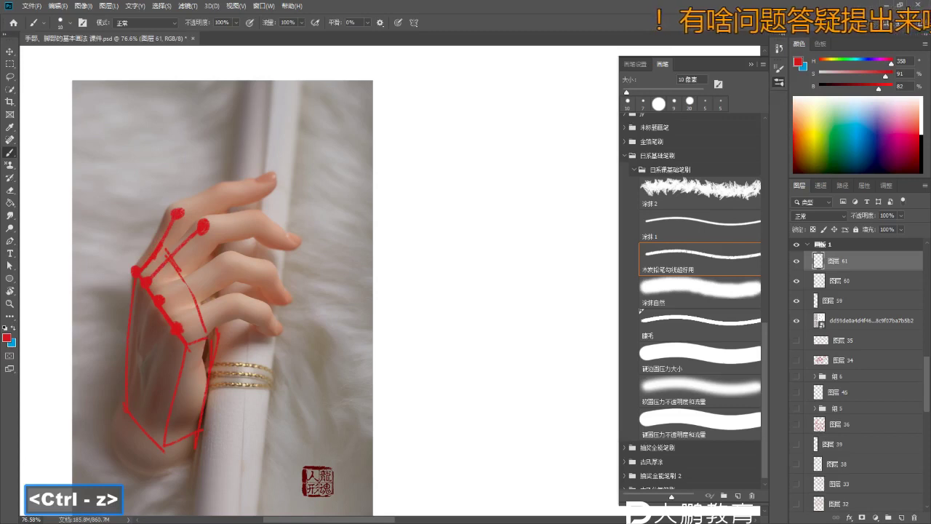
# - Draw a line across the middle finger, arc over the fingertops, and number the knuckle rows
pyautogui.moveTo(160, 297); pyautogui.dragTo(239, 256)
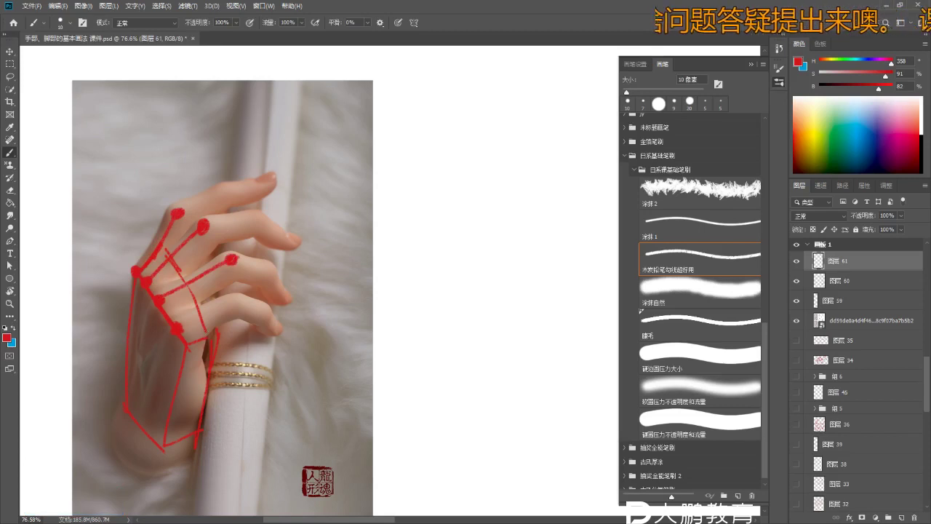
pyautogui.press('z')
pyautogui.moveTo(227, 287); pyautogui.dragTo(233, 286)
pyautogui.press('b')
pyautogui.press('b')
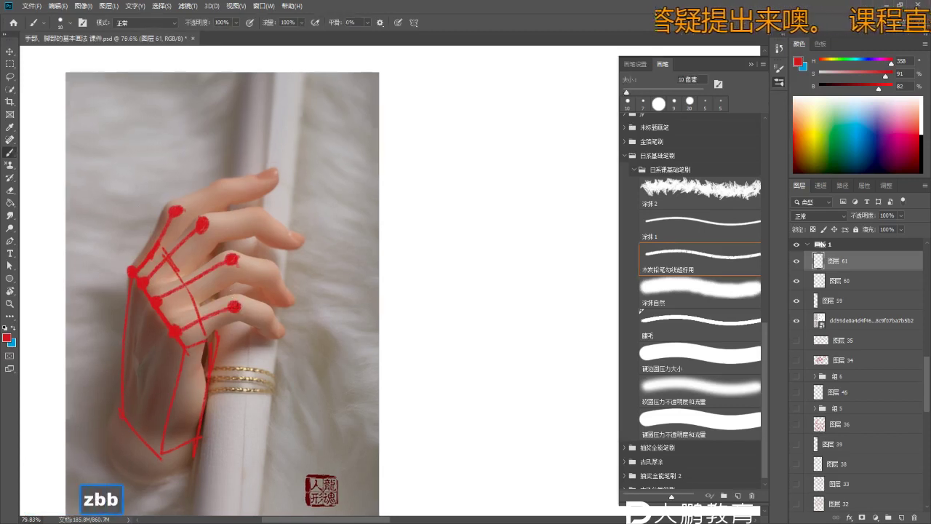
pyautogui.hotkey('ctrl', 'z')
pyautogui.moveTo(119, 218)
pyautogui.mouseDown()
pyautogui.moveTo(118, 243)
pyautogui.moveTo(137, 237)
pyautogui.mouseUp()
pyautogui.hotkey('ctrl', 'z')
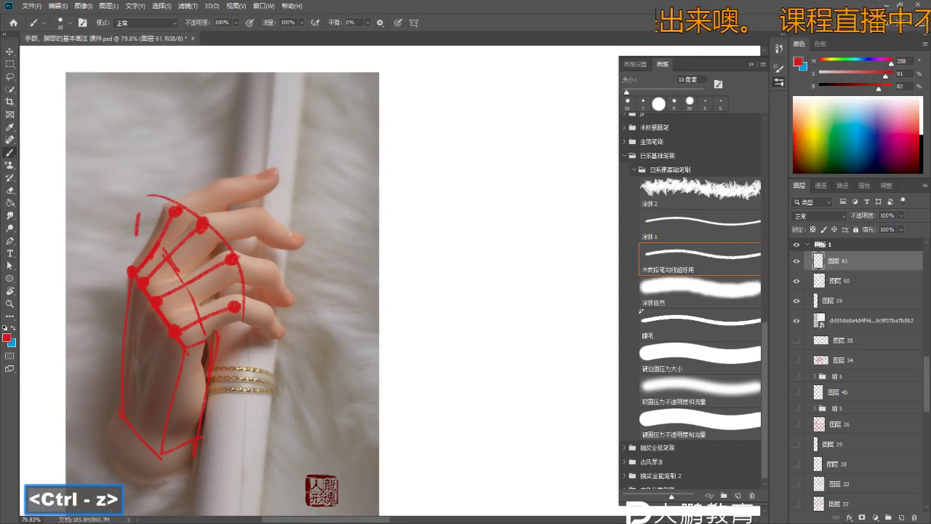
pyautogui.press('b')
pyautogui.moveTo(182, 199); pyautogui.dragTo(219, 188)
pyautogui.click(219, 188)
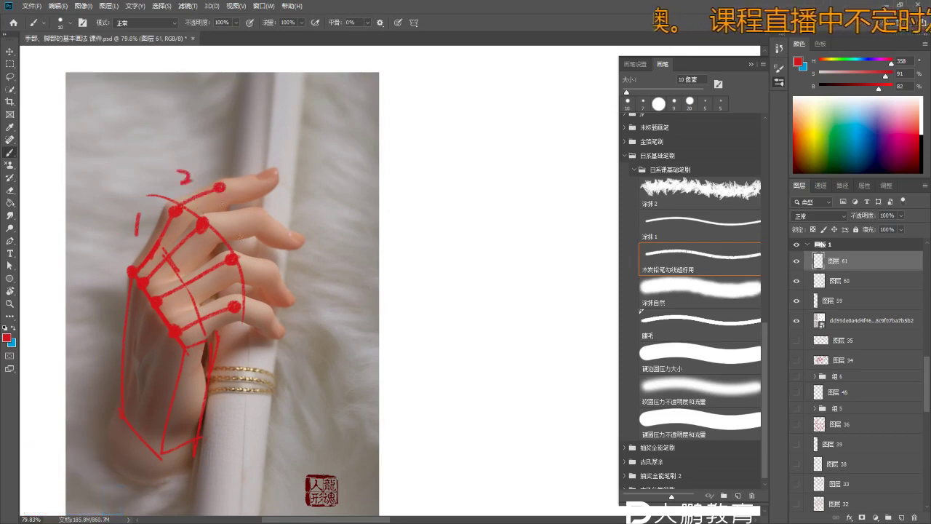
# - Add red lines along the lower fingers and a long curve along the fingertips
pyautogui.moveTo(233, 259); pyautogui.dragTo(271, 272)
pyautogui.hotkey('ctrl', 'z')
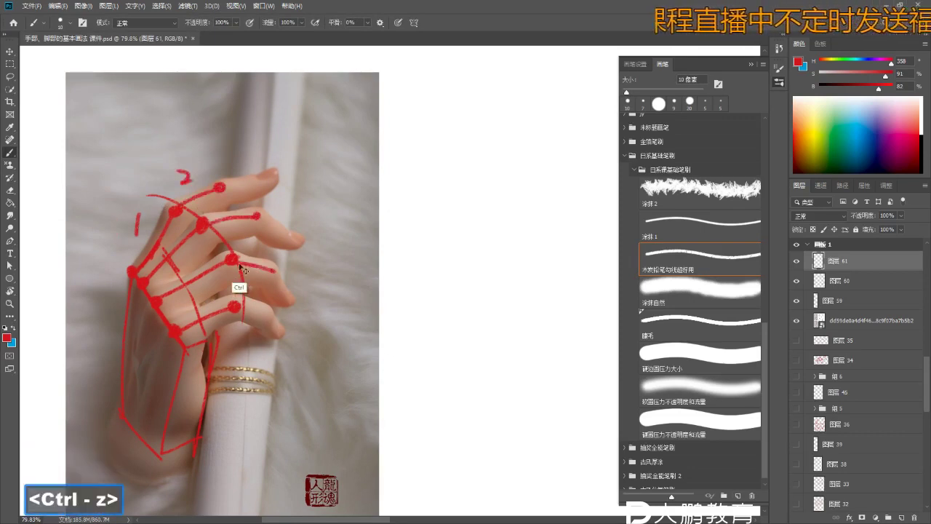
pyautogui.moveTo(235, 308); pyautogui.dragTo(267, 318)
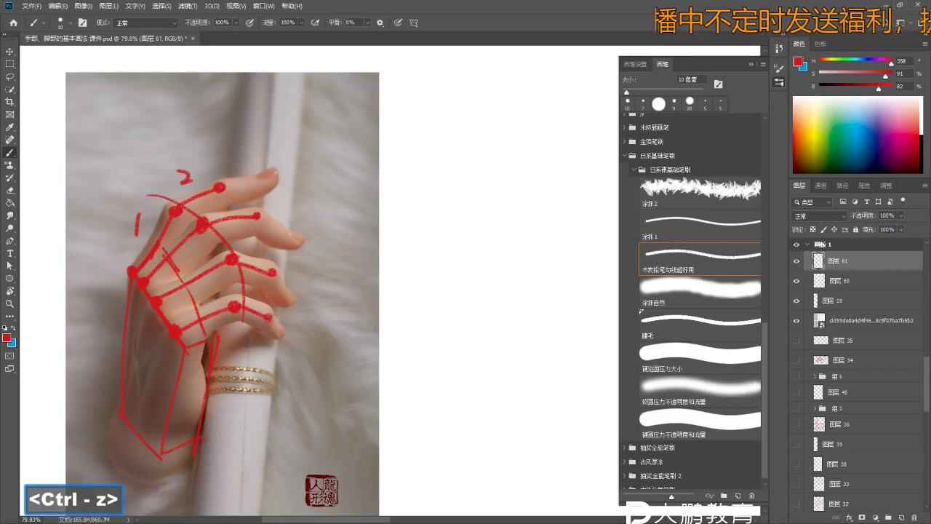
pyautogui.press('b')
pyautogui.press('b')
pyautogui.hotkey('ctrl', 'z')
pyautogui.moveTo(256, 216); pyautogui.dragTo(266, 340)
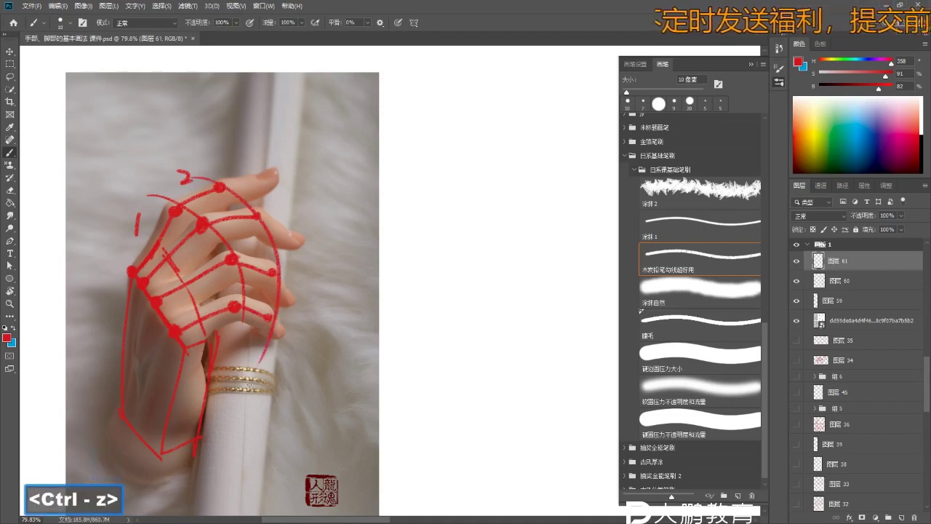
pyautogui.hotkey('ctrl', 'z')
pyautogui.moveTo(257, 218)
pyautogui.mouseDown()
pyautogui.moveTo(268, 320)
pyautogui.moveTo(280, 305)
pyautogui.mouseUp()
# - Redraw the right-hand curve along the fingertips after stepping back through the stroke history
pyautogui.press('z')
pyautogui.press('b')
pyautogui.press('b')
pyautogui.press('space')
pyautogui.press('z')
pyautogui.moveTo(280, 343); pyautogui.dragTo(277, 294)
pyautogui.press('b')
pyautogui.press('z')
pyautogui.moveTo(281, 254)
pyautogui.mouseDown()
pyautogui.moveTo(240, 253)
pyautogui.moveTo(241, 290)
pyautogui.moveTo(280, 255)
pyautogui.mouseUp()
pyautogui.press('space')
pyautogui.press('z')
pyautogui.press('b')
pyautogui.press('b')
pyautogui.hotkey('ctrl', 'z')
pyautogui.hotkey('ctrl', 'alt', 'z')
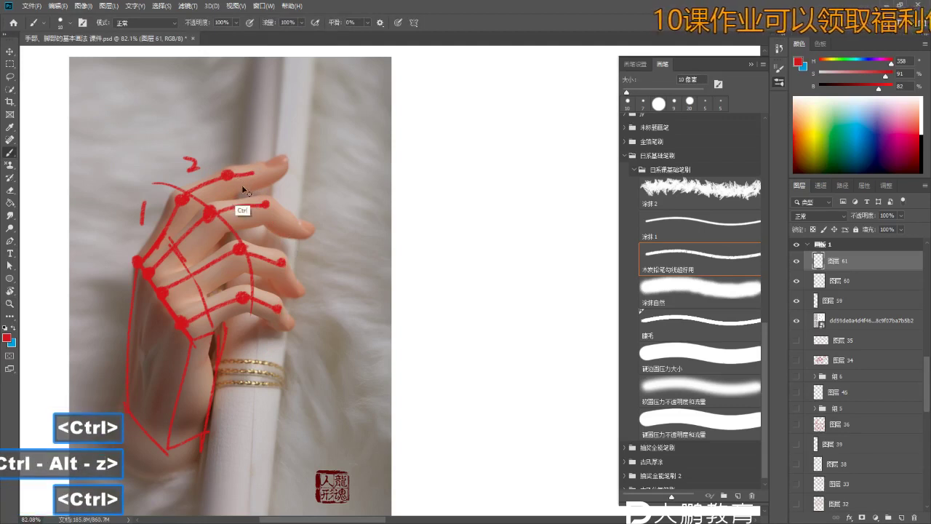
pyautogui.hotkey('ctrl', 'z')
pyautogui.press('b')
pyautogui.hotkey('ctrl', 'z')
pyautogui.hotkey('ctrl', 'z')
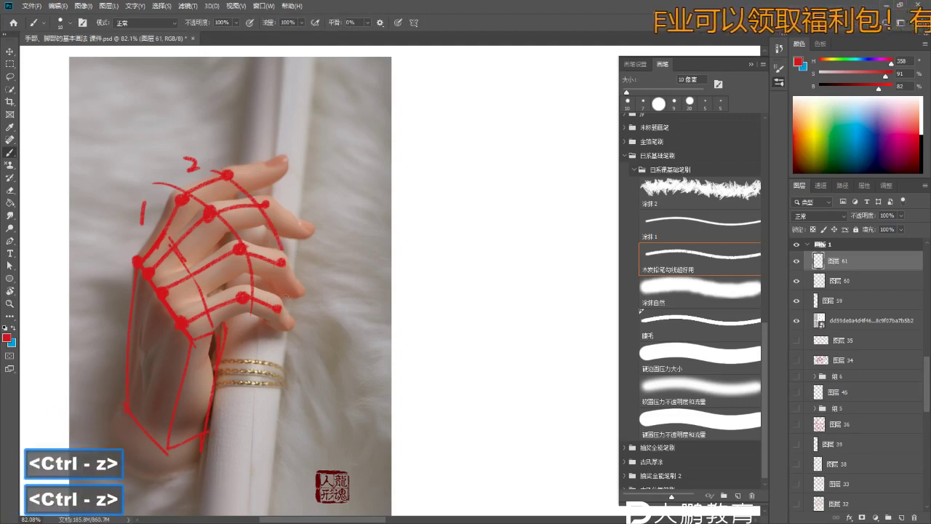
pyautogui.moveTo(280, 251); pyautogui.dragTo(275, 329)
# - Try a short stroke on the top knuckle line, then recentre the view on the hand
pyautogui.moveTo(231, 173); pyautogui.dragTo(275, 167)
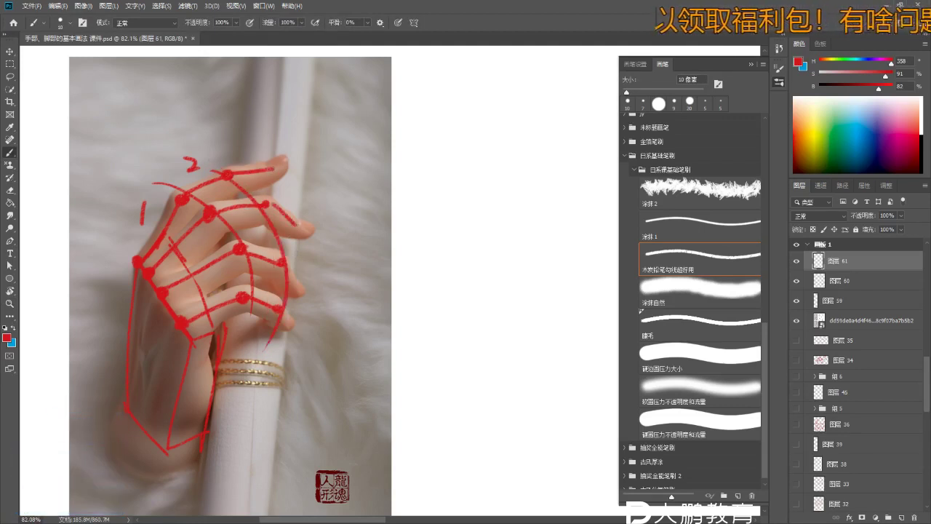
pyautogui.hotkey('ctrl', 'z')
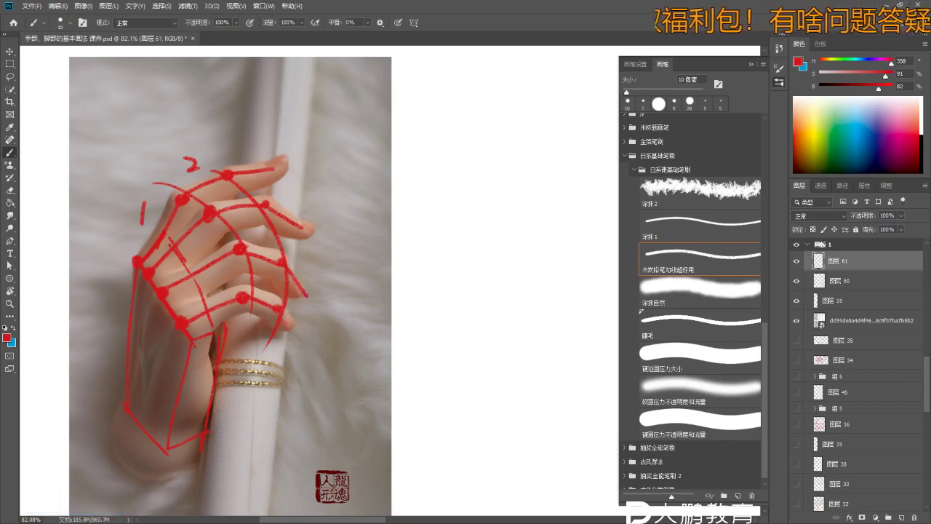
pyautogui.press('z')
pyautogui.moveTo(270, 230); pyautogui.dragTo(218, 230)
pyautogui.moveTo(333, 303); pyautogui.dragTo(293, 260)
pyautogui.press('b')
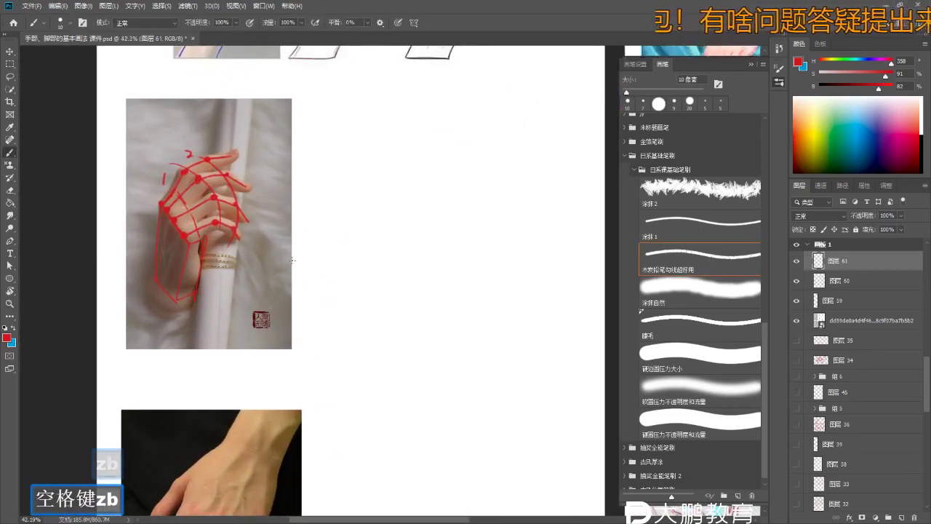
pyautogui.moveTo(204, 328); pyautogui.dragTo(238, 315)
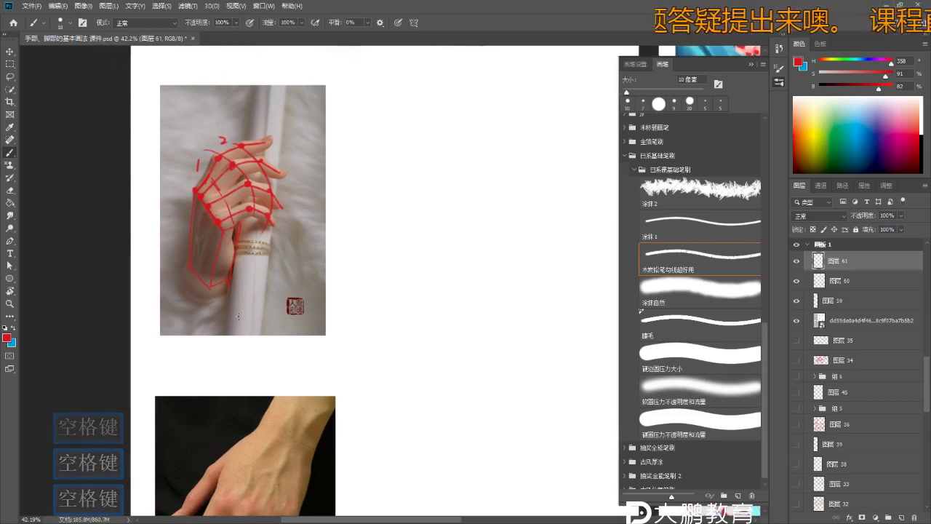
pyautogui.press('ctrl')
# - Hide the red construction-lines layer and add a new empty layer above it
pyautogui.click(795, 261)
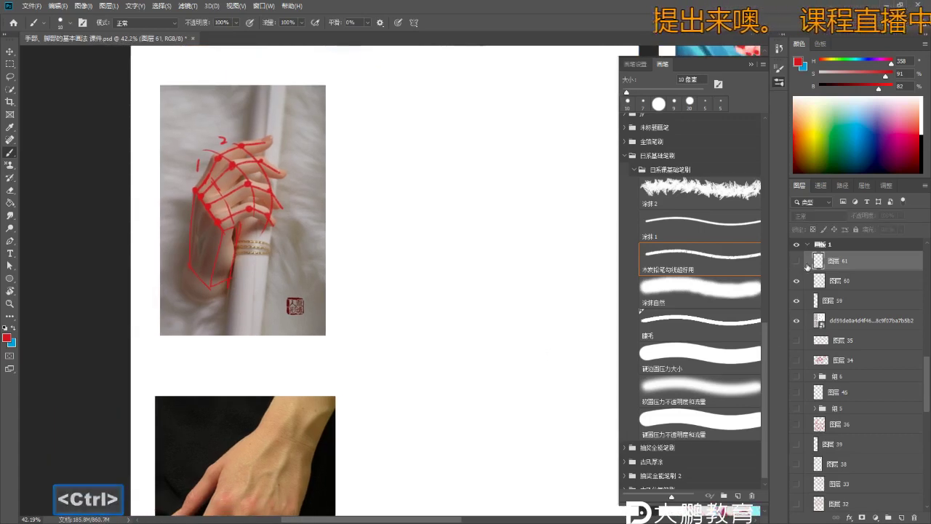
pyautogui.click(902, 517)
pyautogui.press('b')
# - Zoom and pan the view onto the hand-structure section around the thumb drawing
pyautogui.press('z')
pyautogui.moveTo(409, 305); pyautogui.dragTo(339, 302)
pyautogui.keyDown('alt'); pyautogui.click(366, 262); pyautogui.keyUp('alt')
pyautogui.click(339, 302)
pyautogui.moveTo(353, 228)
pyautogui.mouseDown()
pyautogui.moveTo(347, 353)
pyautogui.moveTo(378, 274)
pyautogui.mouseUp()
pyautogui.keyDown('alt'); pyautogui.click(378, 275); pyautogui.keyUp('alt')
pyautogui.moveTo(301, 83)
pyautogui.mouseDown()
pyautogui.moveTo(301, 216)
pyautogui.moveTo(319, 275)
pyautogui.mouseUp()
pyautogui.click(301, 216)
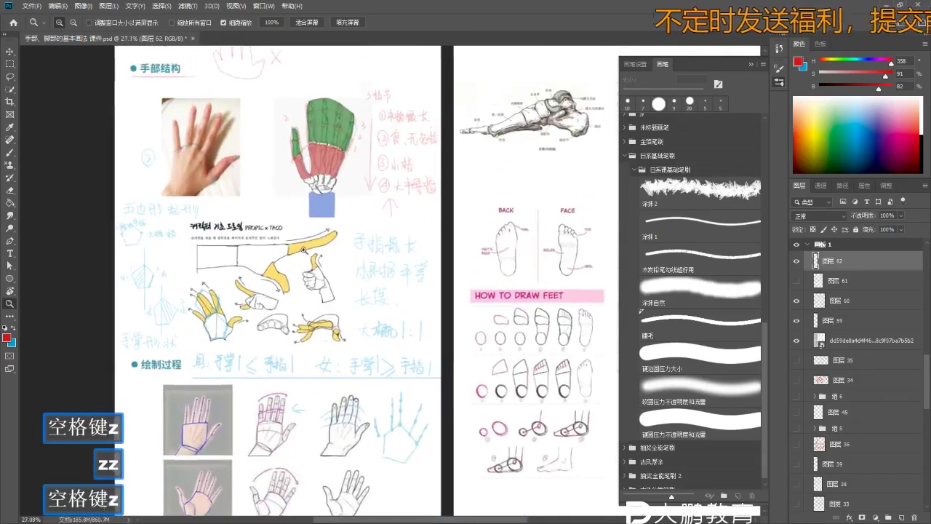
pyautogui.click(320, 275)
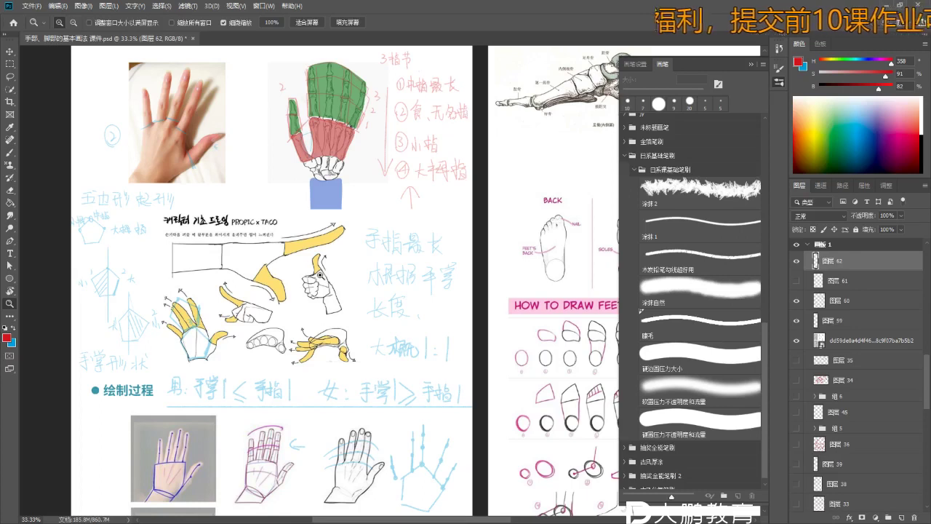
pyautogui.press('space')
pyautogui.moveTo(319, 275); pyautogui.dragTo(314, 320)
# - Underline the 3指节 heading in red and set the brush to 15 px
pyautogui.press('b')
pyautogui.press('b')
pyautogui.press('b')
pyautogui.press(']')
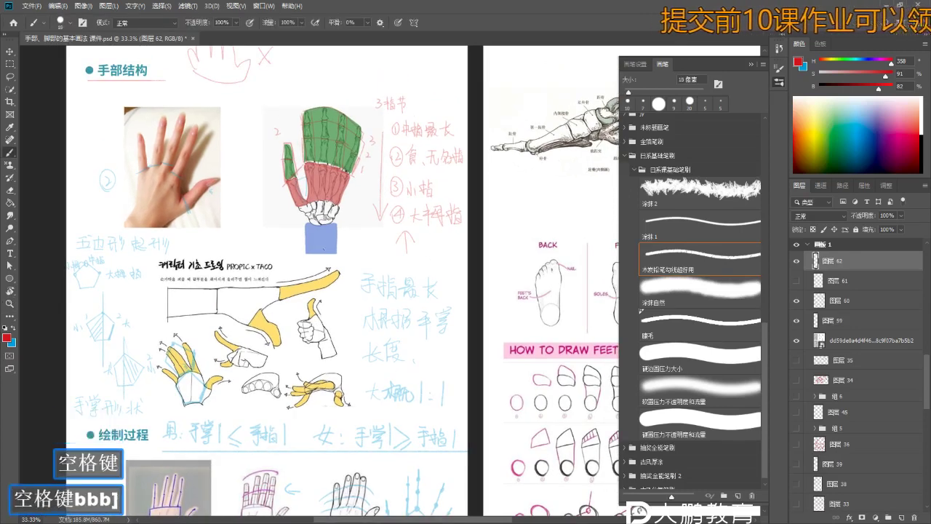
pyautogui.press(']')
pyautogui.press('b')
pyautogui.press('b')
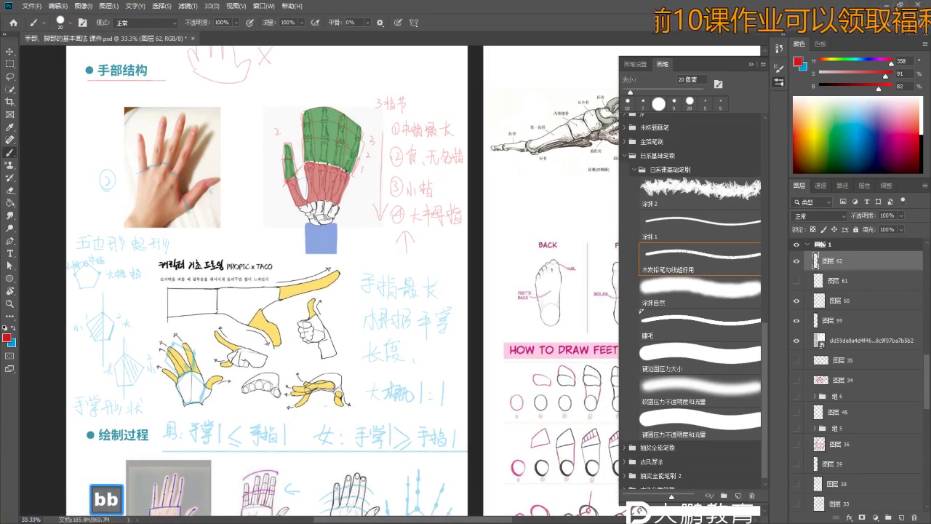
pyautogui.moveTo(371, 111)
pyautogui.mouseDown()
pyautogui.moveTo(418, 112)
pyautogui.moveTo(424, 102)
pyautogui.moveTo(430, 118)
pyautogui.moveTo(441, 117)
pyautogui.moveTo(503, 67)
pyautogui.mouseUp()
pyautogui.press('z')
pyautogui.press('b')
pyautogui.press('b')
pyautogui.hotkey('ctrl', 'z')
pyautogui.press('[')
pyautogui.press(']')
pyautogui.press('[')
pyautogui.press('[')
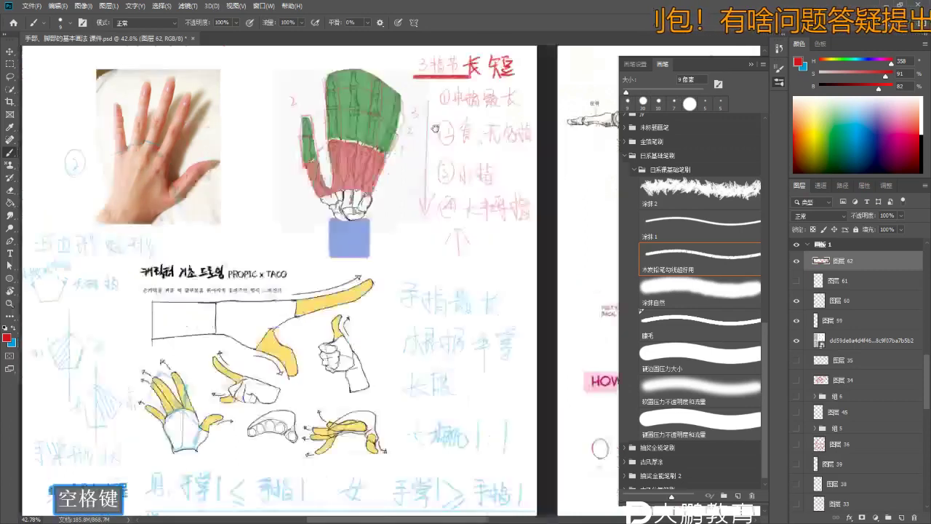
# - Write a red 手掌 label beside the blue palm-shape note
pyautogui.press('z')
pyautogui.moveTo(407, 109); pyautogui.dragTo(378, 109)
pyautogui.press('b')
pyautogui.press('z')
pyautogui.scroll(2, 182, 195)
pyautogui.press('b')
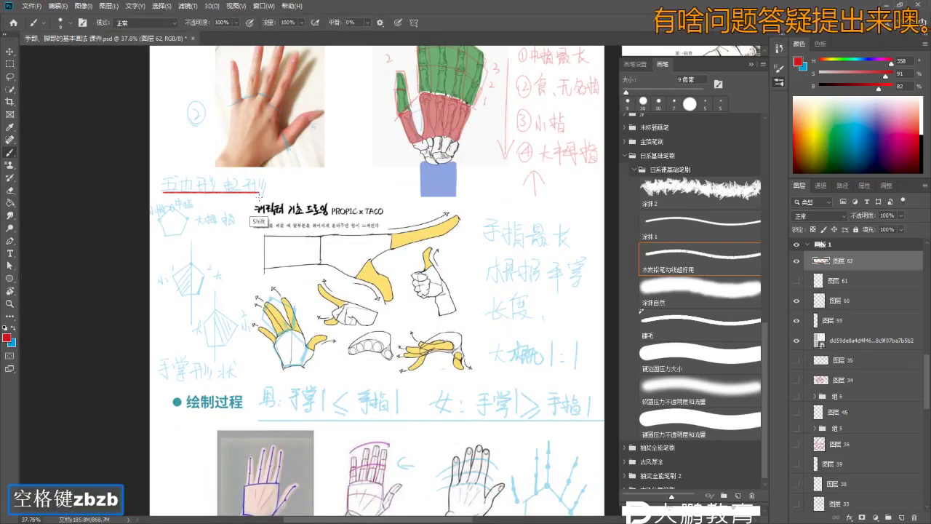
pyautogui.moveTo(277, 178); pyautogui.dragTo(287, 179)
pyautogui.moveTo(277, 182); pyautogui.dragTo(286, 185)
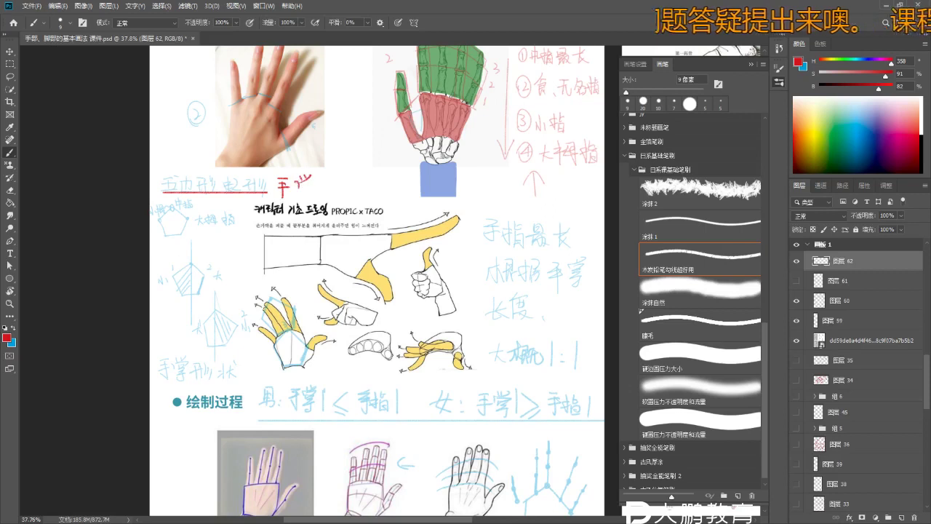
# - Bring the line-drawn hand series into view and undo the trial palm strokes
pyautogui.press('b')
pyautogui.moveTo(308, 186); pyautogui.dragTo(243, 162)
pyautogui.press('z')
pyautogui.press('b')
pyautogui.moveTo(302, 352); pyautogui.dragTo(304, 335)
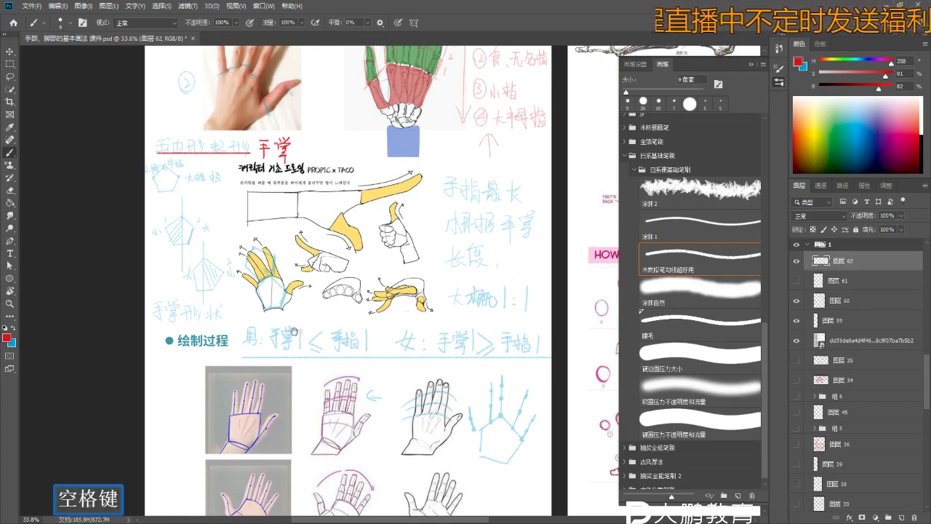
pyautogui.moveTo(298, 334); pyautogui.dragTo(290, 309)
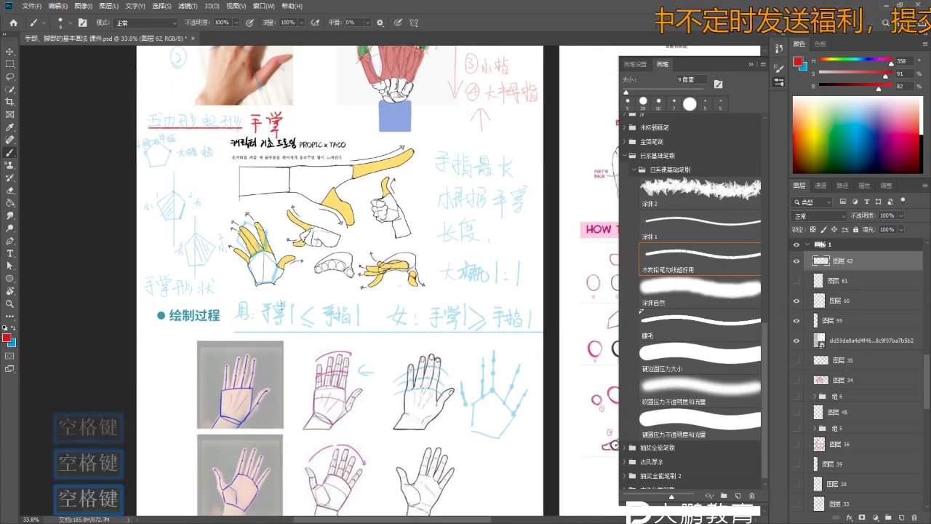
pyautogui.moveTo(407, 451)
pyautogui.mouseDown()
pyautogui.moveTo(389, 292)
pyautogui.moveTo(406, 271)
pyautogui.moveTo(394, 290)
pyautogui.moveTo(404, 291)
pyautogui.moveTo(364, 240)
pyautogui.moveTo(393, 200)
pyautogui.mouseUp()
pyautogui.press('z')
pyautogui.press('b')
pyautogui.press('b')
pyautogui.press('z')
pyautogui.press('b')
pyautogui.hotkey('ctrl', 'z')
pyautogui.hotkey('ctrl', 'z')
# - Draw a red line along the top edge of the open hand's palm
pyautogui.moveTo(342, 236); pyautogui.dragTo(397, 195)
pyautogui.hotkey('ctrl', 'z')
pyautogui.click(413, 203)
pyautogui.moveTo(413, 203); pyautogui.dragTo(337, 235)
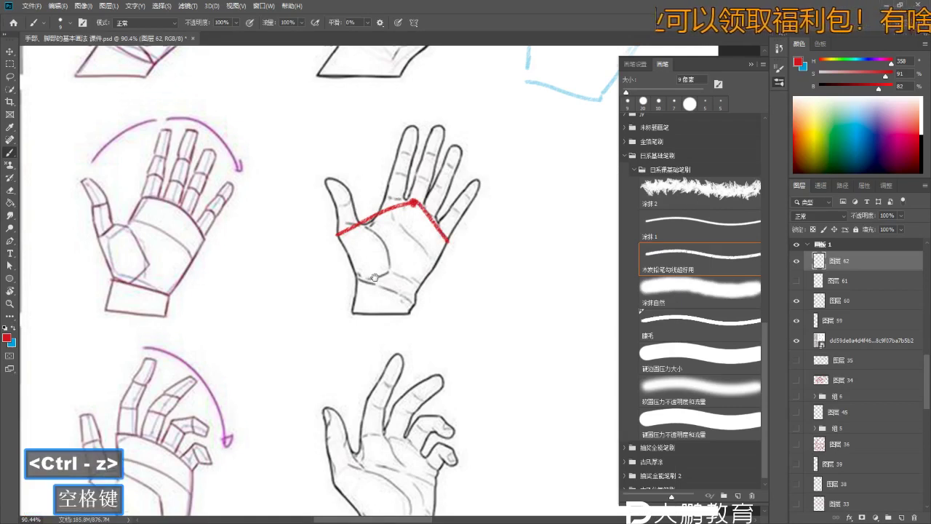
pyautogui.press('z')
pyautogui.moveTo(375, 277); pyautogui.dragTo(396, 277)
pyautogui.press('b')
pyautogui.press('e')
pyautogui.press('b')
pyautogui.hotkey('ctrl', 'z')
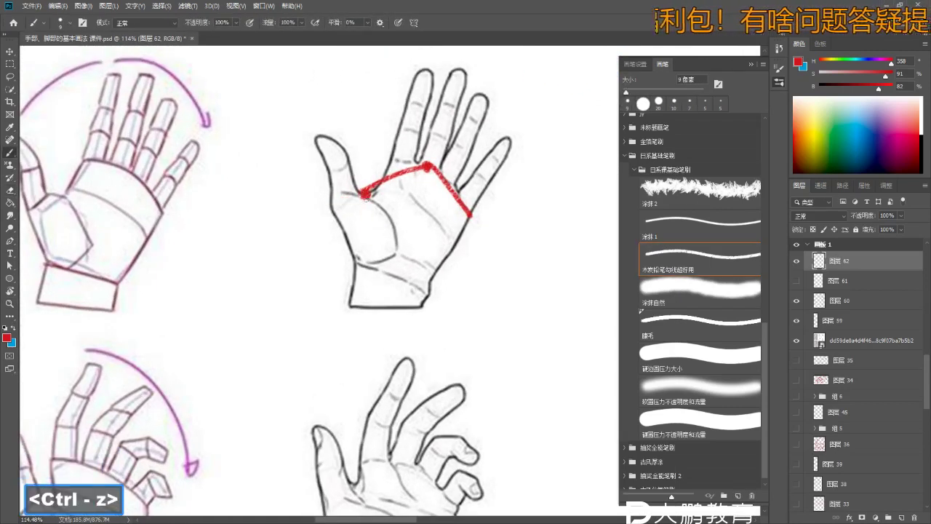
# - Draw the bottom, left and right edges to close the red five-sided palm shape
pyautogui.moveTo(370, 257); pyautogui.dragTo(436, 270)
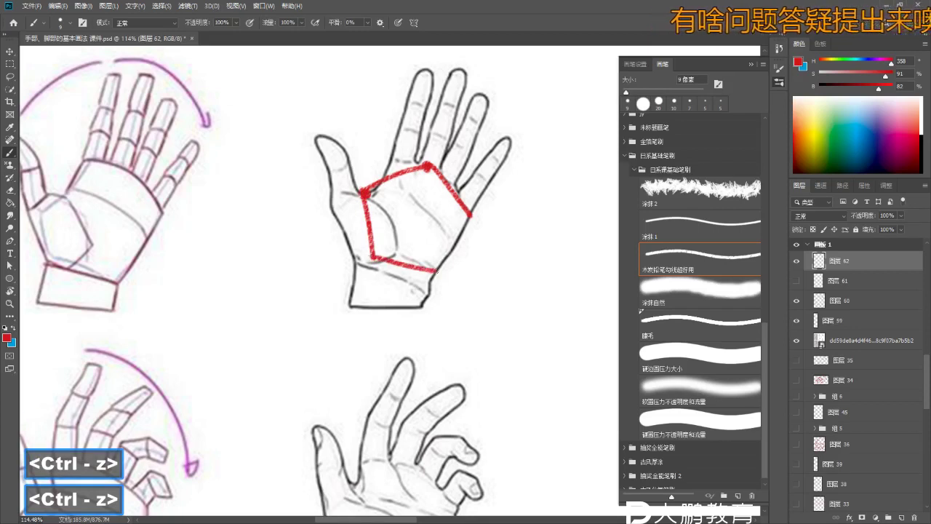
pyautogui.moveTo(340, 201)
pyautogui.mouseDown()
pyautogui.moveTo(375, 183)
pyautogui.moveTo(357, 246)
pyautogui.mouseUp()
pyautogui.hotkey('ctrl', 'z')
pyautogui.hotkey('ctrl', 'z')
pyautogui.hotkey('ctrl', 'z')
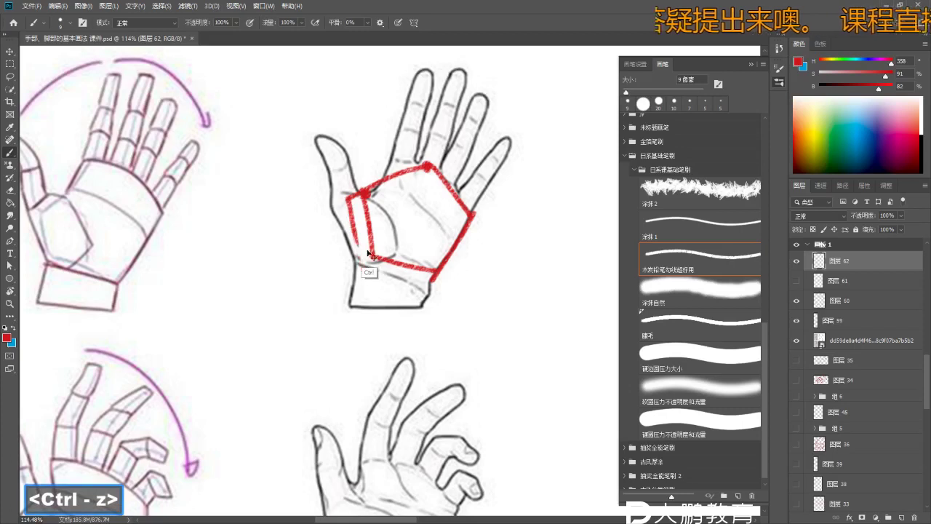
pyautogui.press('z')
pyautogui.moveTo(479, 258); pyautogui.dragTo(398, 267)
pyautogui.hotkey('ctrl', 'z')
pyautogui.hotkey('ctrl', 'z')
pyautogui.hotkey('ctrl', 'z')
pyautogui.hotkey('ctrl', 'z')
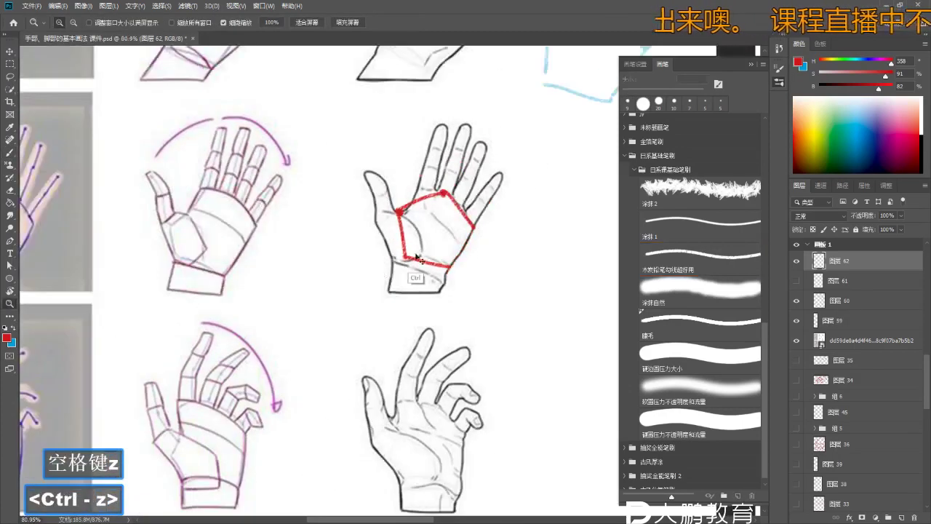
pyautogui.press('b')
pyautogui.moveTo(385, 220)
pyautogui.mouseDown()
pyautogui.moveTo(396, 221)
pyautogui.moveTo(393, 265)
pyautogui.mouseUp()
pyautogui.hotkey('ctrl', 'z')
pyautogui.hotkey('ctrl', 'z')
pyautogui.moveTo(393, 265); pyautogui.dragTo(454, 277)
pyautogui.moveTo(476, 231)
pyautogui.mouseDown()
pyautogui.moveTo(453, 277)
pyautogui.moveTo(422, 278)
pyautogui.moveTo(434, 311)
pyautogui.mouseUp()
# - Add vertical red dividing lines inside the palm shape
pyautogui.press('z')
pyautogui.press('b')
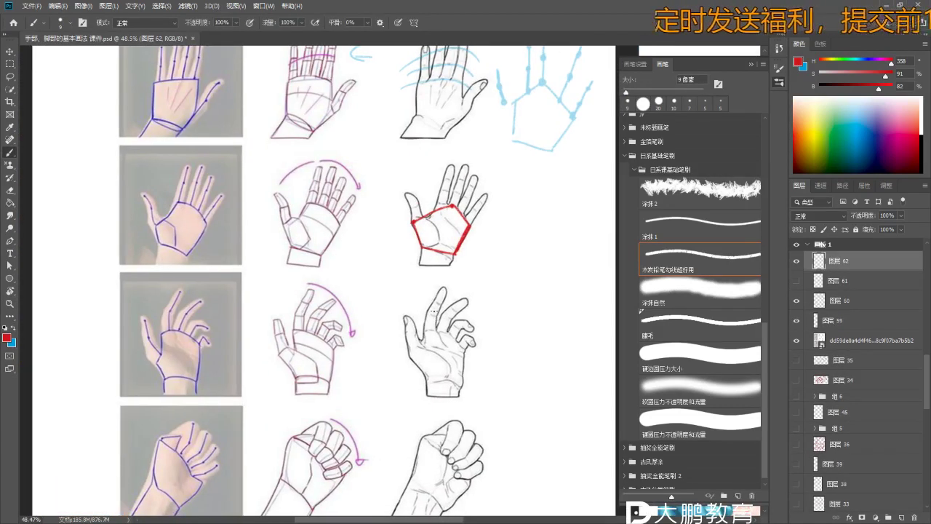
pyautogui.press('z')
pyautogui.moveTo(434, 311); pyautogui.dragTo(393, 233)
pyautogui.press('b')
pyautogui.press('b')
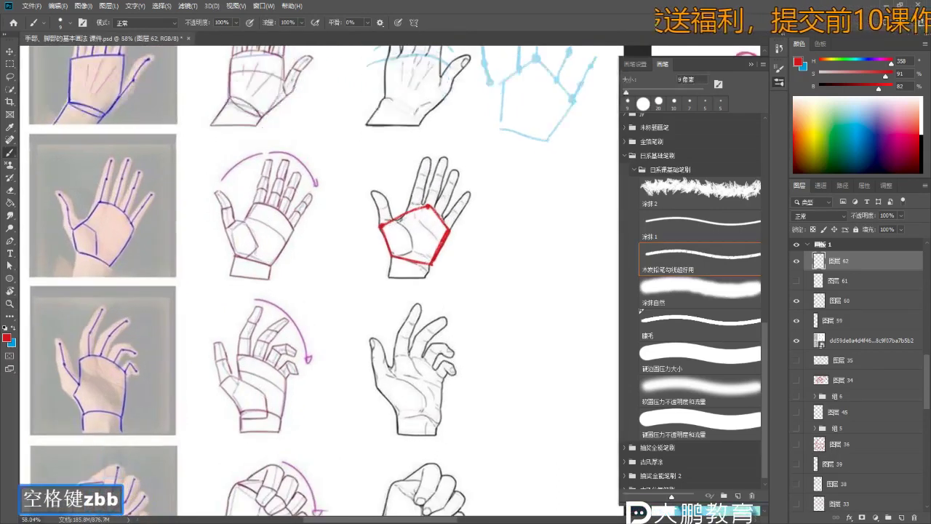
pyautogui.hotkey('ctrl', 'z')
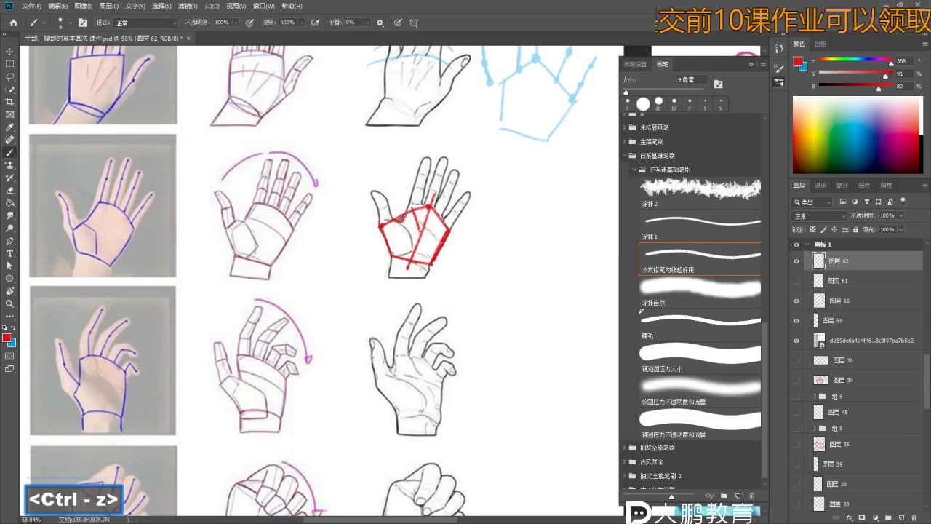
pyautogui.moveTo(407, 222); pyautogui.dragTo(392, 256)
pyautogui.press('z')
pyautogui.moveTo(375, 219)
pyautogui.mouseDown()
pyautogui.moveTo(374, 238)
pyautogui.moveTo(349, 240)
pyautogui.moveTo(384, 227)
pyautogui.mouseUp()
pyautogui.press('b')
# - Zoom out and scroll down to the hand-on-pole photo
pyautogui.press('z')
pyautogui.moveTo(437, 208)
pyautogui.mouseDown()
pyautogui.moveTo(433, 201)
pyautogui.moveTo(443, 203)
pyautogui.moveTo(412, 303)
pyautogui.mouseUp()
pyautogui.press('z')
pyautogui.scroll(-2, 410, 296)
pyautogui.press('b')
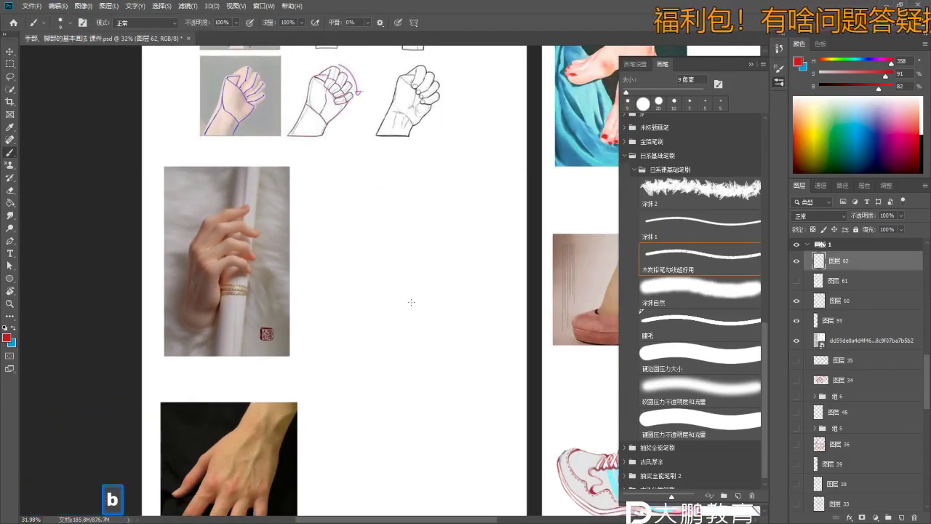
pyautogui.moveTo(429, 237)
pyautogui.mouseDown()
pyautogui.moveTo(443, 316)
pyautogui.moveTo(359, 247)
pyautogui.mouseUp()
# - Draw two red slanted lines meeting in a peak beside the pole photo
pyautogui.press('z')
pyautogui.press('b')
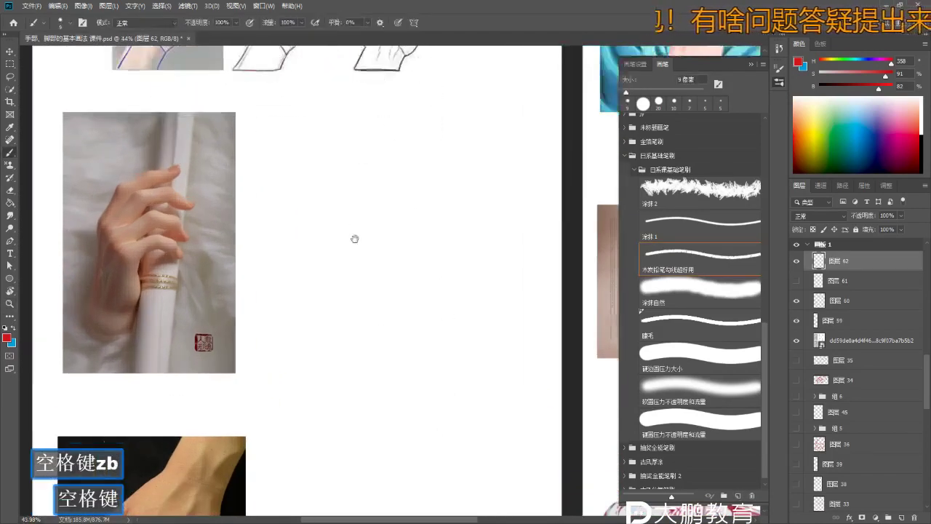
pyautogui.scroll(-1, 365, 251)
pyautogui.press('b')
pyautogui.hotkey('ctrl', 'z')
pyautogui.moveTo(369, 211)
pyautogui.mouseDown()
pyautogui.moveTo(364, 273)
pyautogui.moveTo(339, 298)
pyautogui.mouseUp()
pyautogui.hotkey('ctrl', 'z')
pyautogui.press('b')
pyautogui.hotkey('ctrl', 'z')
pyautogui.moveTo(367, 212); pyautogui.dragTo(342, 291)
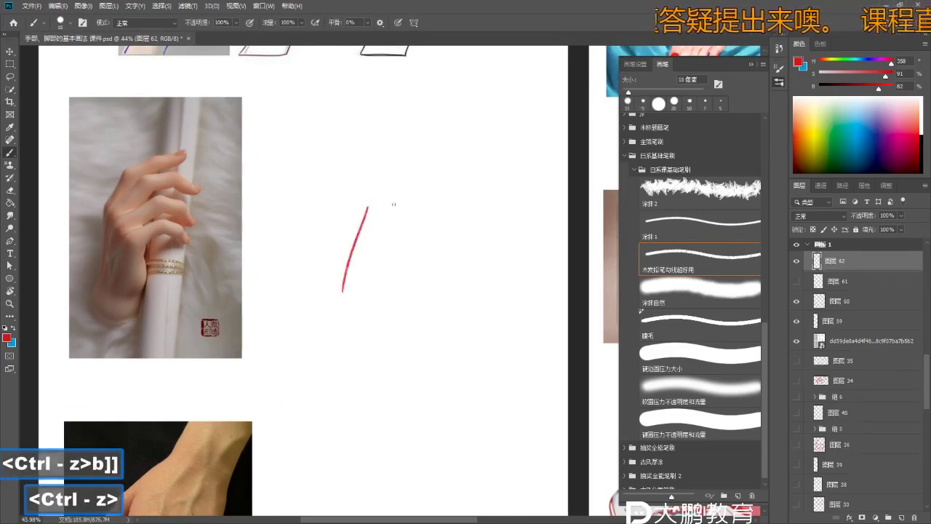
pyautogui.hotkey('ctrl', 'z')
pyautogui.hotkey('ctrl', 'z')
pyautogui.moveTo(367, 211); pyautogui.dragTo(336, 307)
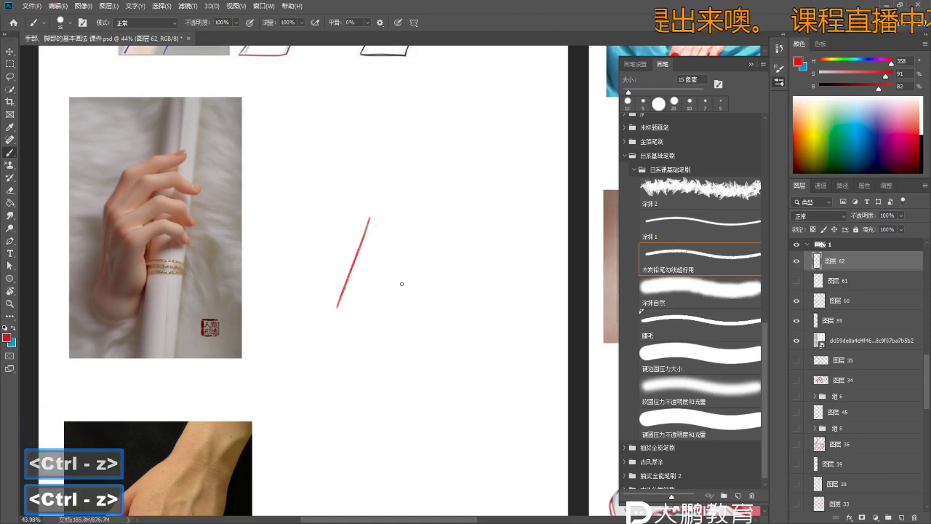
pyautogui.moveTo(371, 211); pyautogui.dragTo(416, 269)
pyautogui.hotkey('ctrl', 'z')
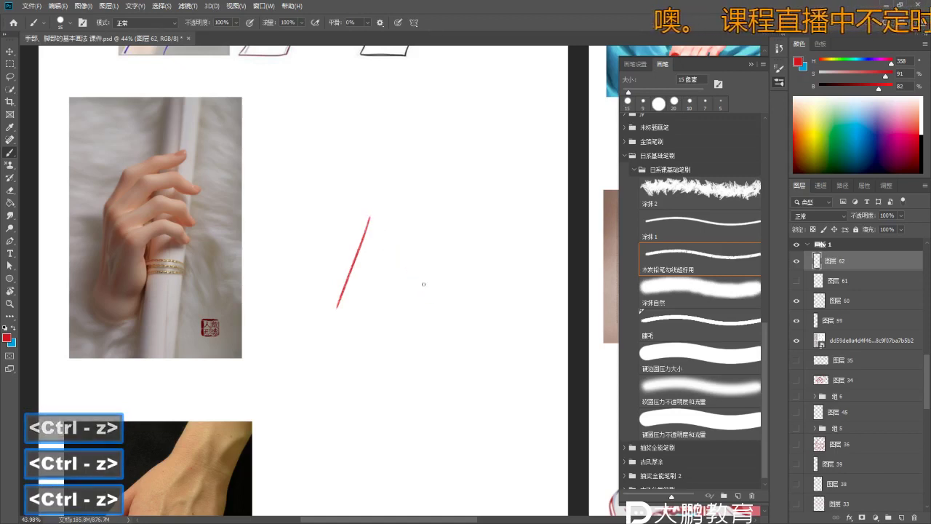
pyautogui.moveTo(369, 213); pyautogui.dragTo(417, 275)
# - Draw a red box over the gripping palm in the pole photo
pyautogui.press('b')
pyautogui.press('z')
pyautogui.moveTo(130, 218); pyautogui.dragTo(149, 218)
pyautogui.press('b')
pyautogui.press('b')
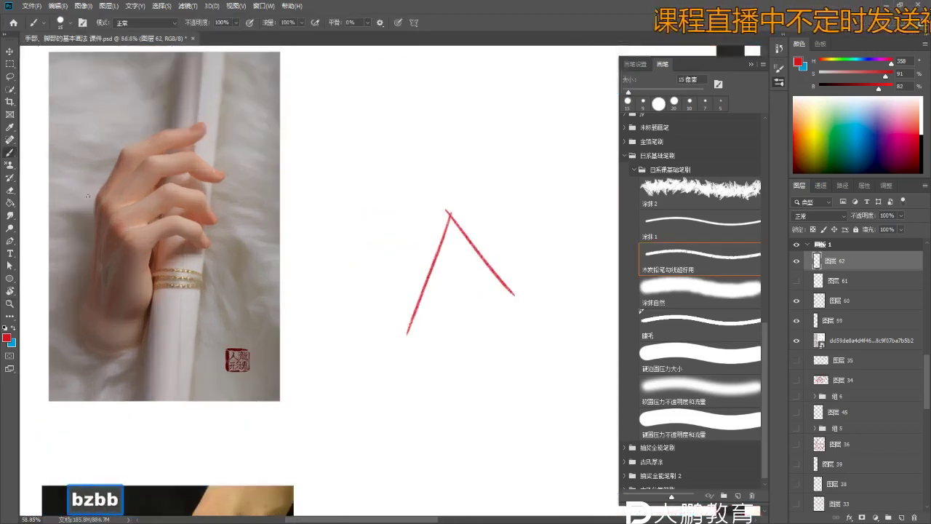
pyautogui.moveTo(93, 208); pyautogui.dragTo(78, 312)
pyautogui.hotkey('ctrl', 'z')
pyautogui.hotkey('ctrl', 'z')
pyautogui.moveTo(97, 203)
pyautogui.mouseDown()
pyautogui.moveTo(77, 311)
pyautogui.moveTo(113, 348)
pyautogui.mouseUp()
pyautogui.hotkey('ctrl', 'z')
pyautogui.hotkey('ctrl', 'z')
pyautogui.moveTo(112, 348); pyautogui.dragTo(149, 250)
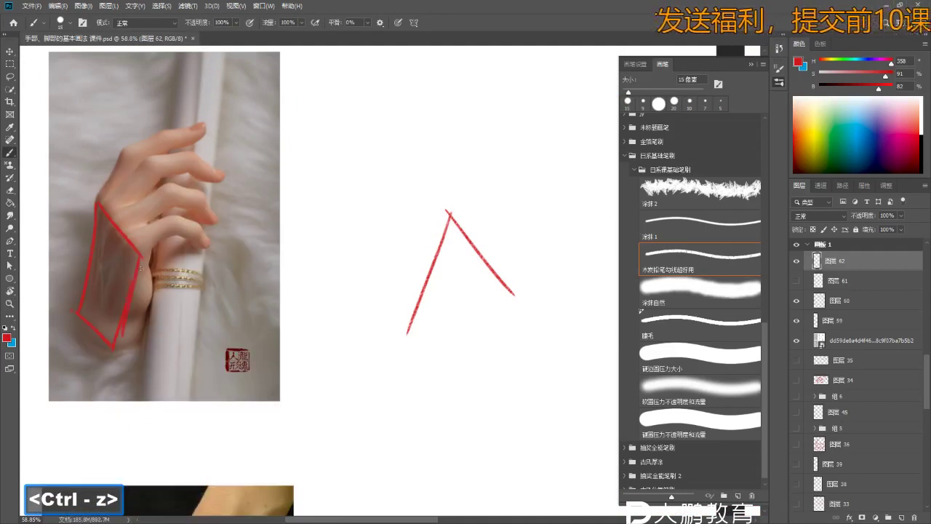
pyautogui.moveTo(147, 314); pyautogui.dragTo(125, 339)
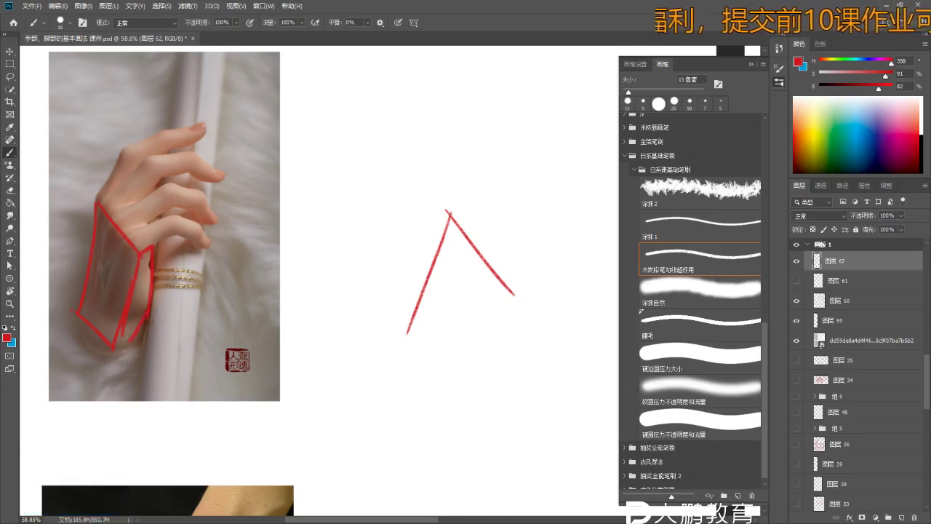
pyautogui.hotkey('ctrl', 'z')
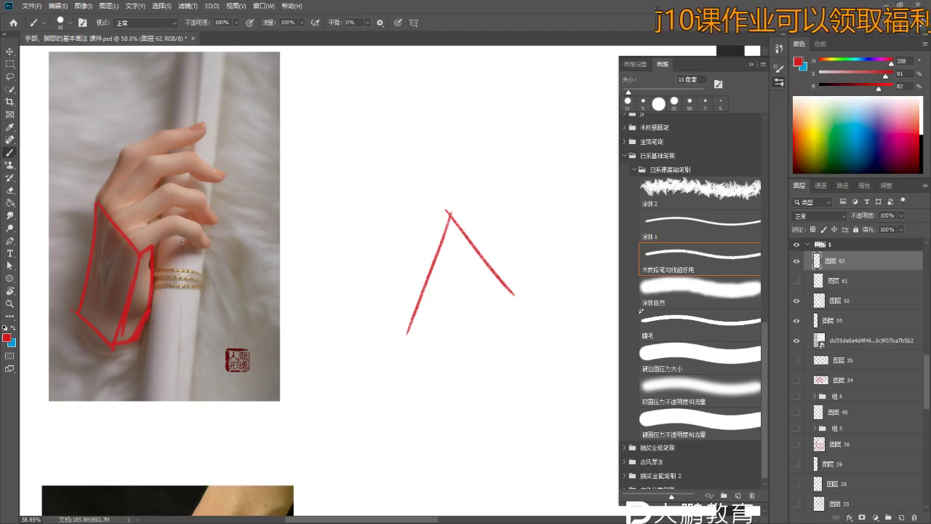
pyautogui.press('b')
pyautogui.press('b')
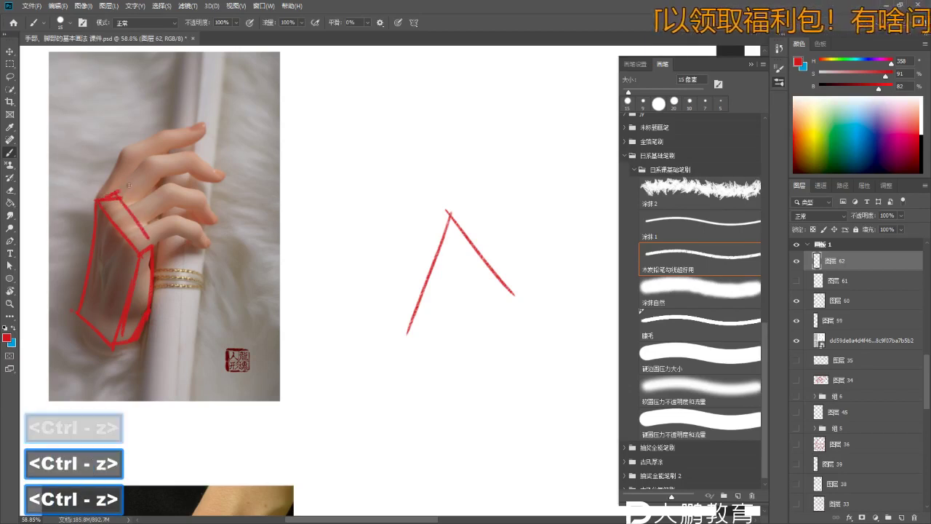
pyautogui.moveTo(105, 197); pyautogui.dragTo(125, 187)
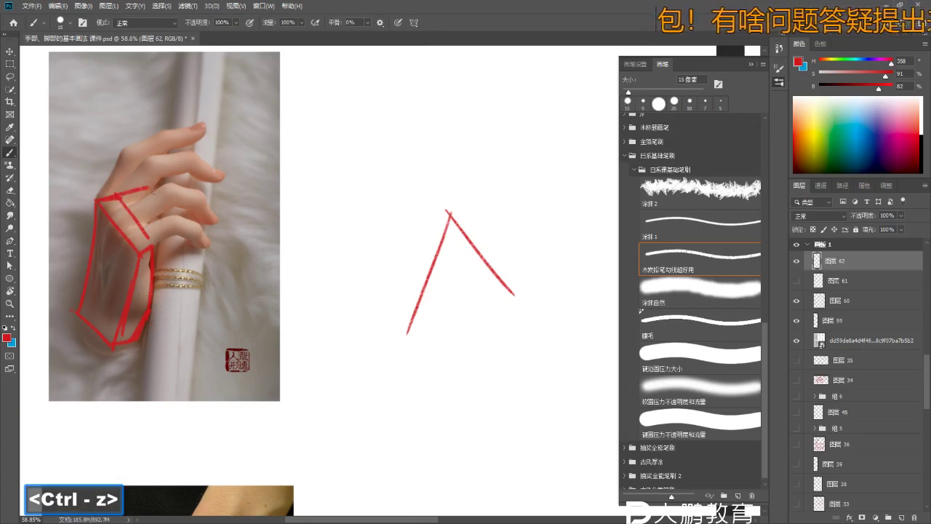
# - Sketch the red block beside the photo with a bottom edge, top cap and right side
pyautogui.press('z')
pyautogui.moveTo(338, 322); pyautogui.dragTo(410, 246)
pyautogui.press('b')
pyautogui.hotkey('ctrl', 'z')
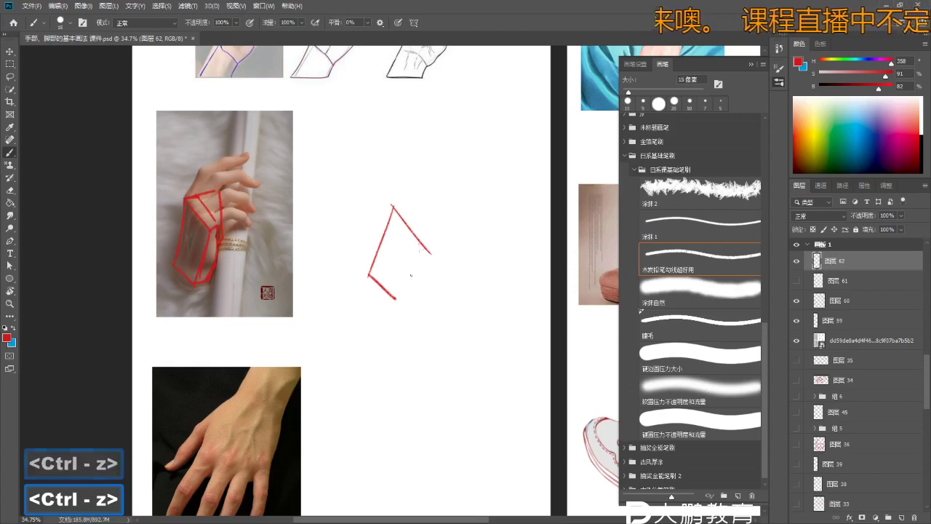
pyautogui.hotkey('ctrl', 'z')
pyautogui.moveTo(400, 301); pyautogui.dragTo(423, 294)
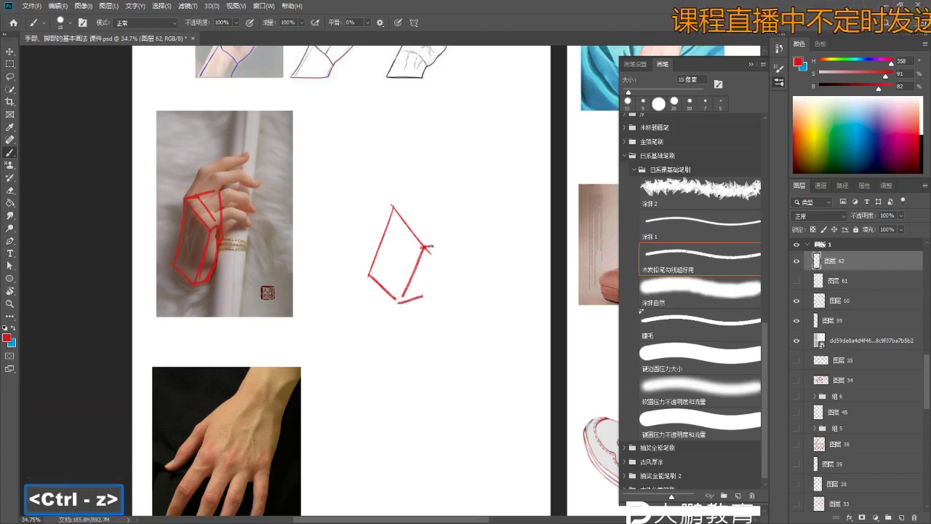
pyautogui.press('b')
pyautogui.moveTo(393, 205); pyautogui.dragTo(409, 204)
pyautogui.hotkey('ctrl', 'z')
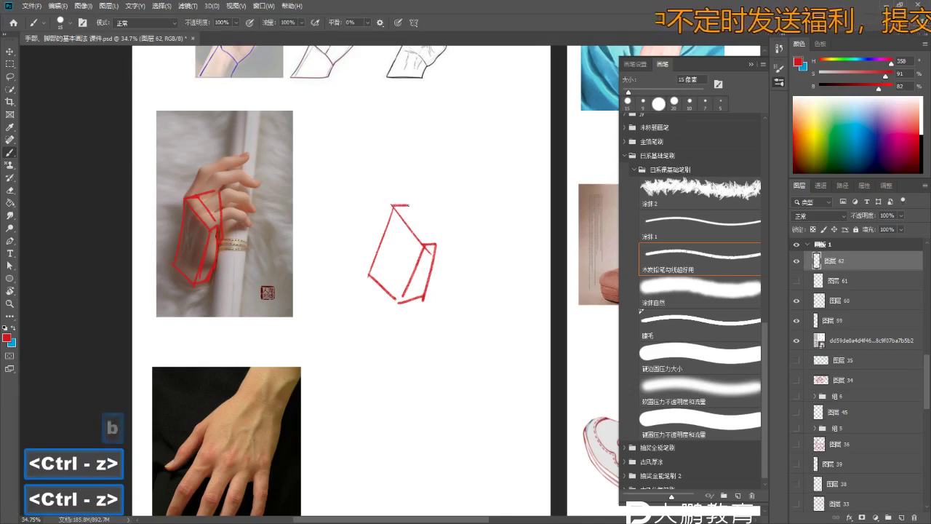
pyautogui.hotkey('ctrl', 'z')
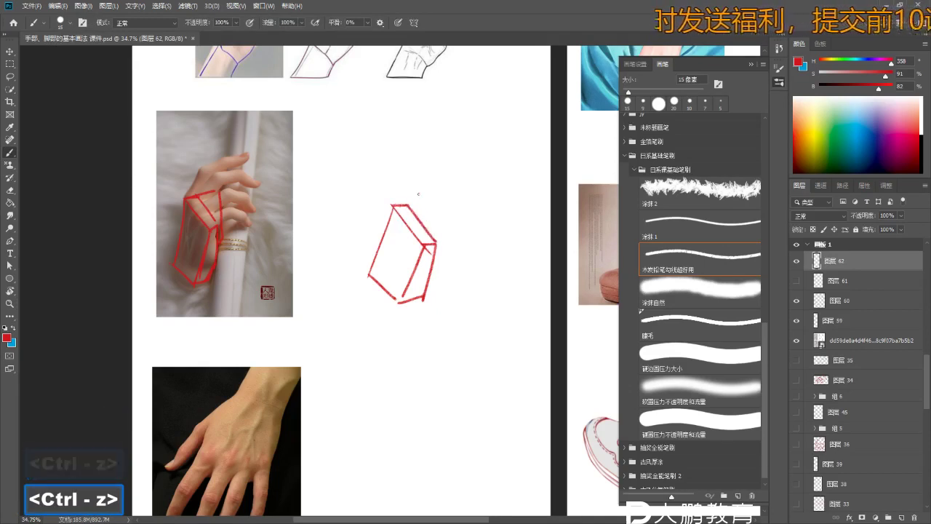
pyautogui.hotkey('ctrl', 'z')
pyautogui.hotkey('ctrl', 'z')
pyautogui.moveTo(398, 203)
pyautogui.mouseDown()
pyautogui.moveTo(418, 198)
pyautogui.moveTo(438, 219)
pyautogui.moveTo(434, 240)
pyautogui.mouseUp()
pyautogui.hotkey('ctrl', 'z')
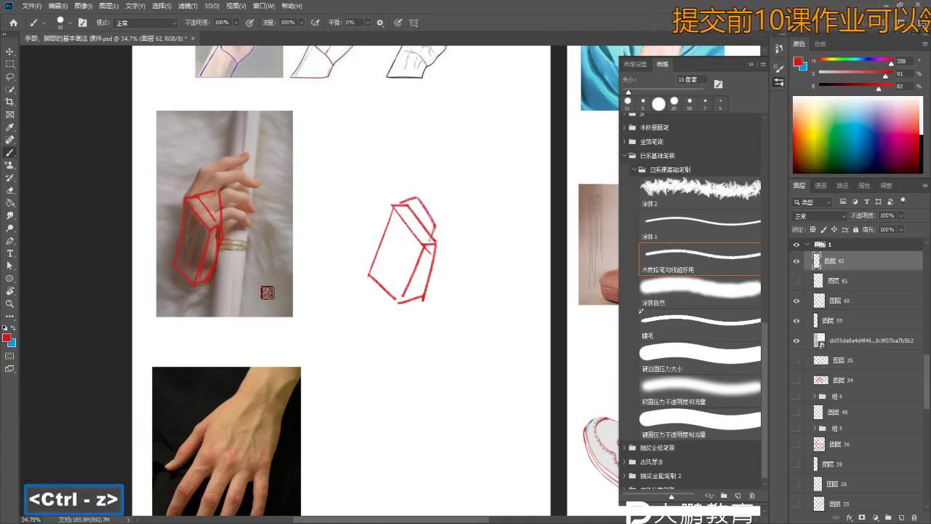
# - Undo the extra right-side stroke and zoom out to view photo and sketch
pyautogui.hotkey('ctrl', 'z')
pyautogui.hotkey('ctrl', 'z')
pyautogui.moveTo(418, 198)
pyautogui.mouseDown()
pyautogui.moveTo(446, 249)
pyautogui.moveTo(440, 260)
pyautogui.moveTo(392, 251)
pyautogui.moveTo(406, 260)
pyautogui.mouseUp()
pyautogui.press('z')
pyautogui.press('b')
pyautogui.hotkey('ctrl', 'z')
pyautogui.press('z')
pyautogui.press('b')
pyautogui.press('z')
pyautogui.press('b')
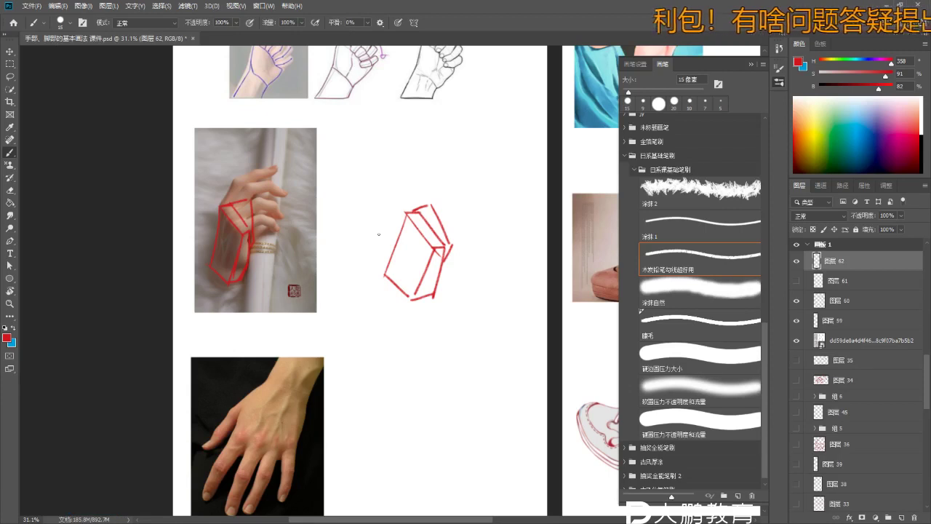
# - Frame the hand photo and drawing together, undoing a stray red stroke and joint dot
pyautogui.press('b')
pyautogui.moveTo(379, 234); pyautogui.dragTo(388, 232)
pyautogui.press('z')
pyautogui.moveTo(210, 198); pyautogui.dragTo(240, 198)
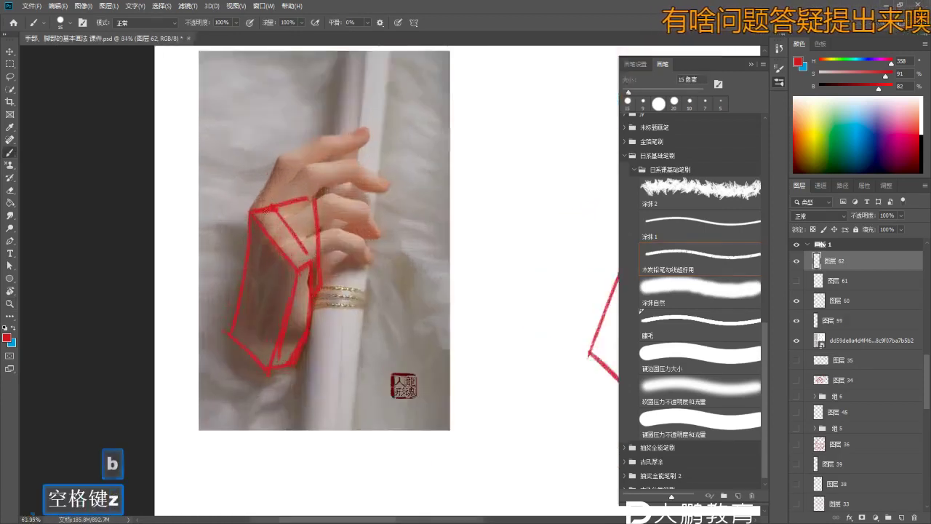
pyautogui.press('b')
pyautogui.press('b')
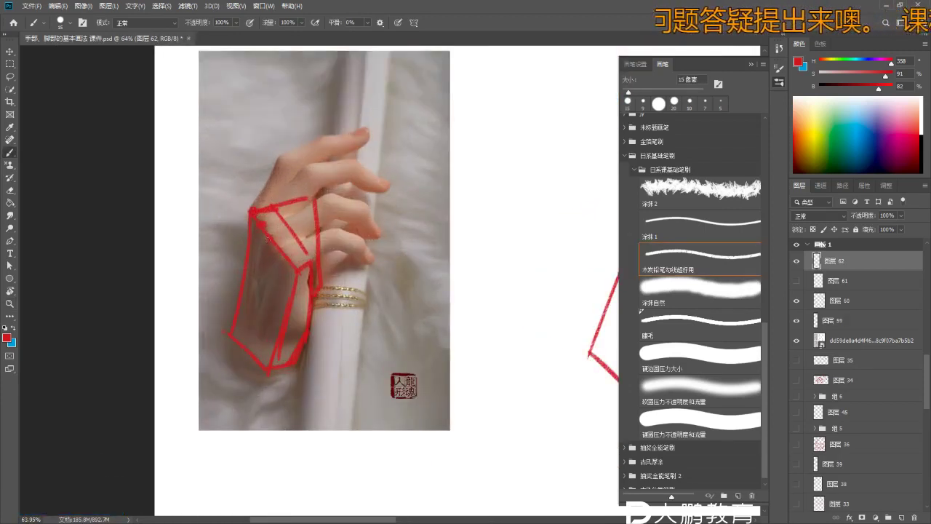
pyautogui.press('z')
pyautogui.moveTo(284, 257); pyautogui.dragTo(240, 259)
pyautogui.moveTo(363, 280); pyautogui.dragTo(253, 231)
pyautogui.press('b')
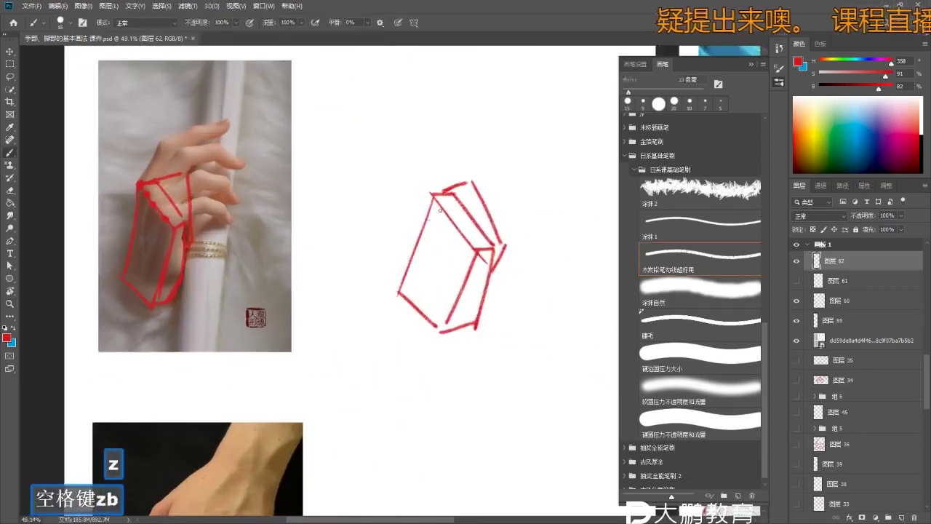
pyautogui.press('b')
pyautogui.press('b')
pyautogui.press('b')
pyautogui.press('b')
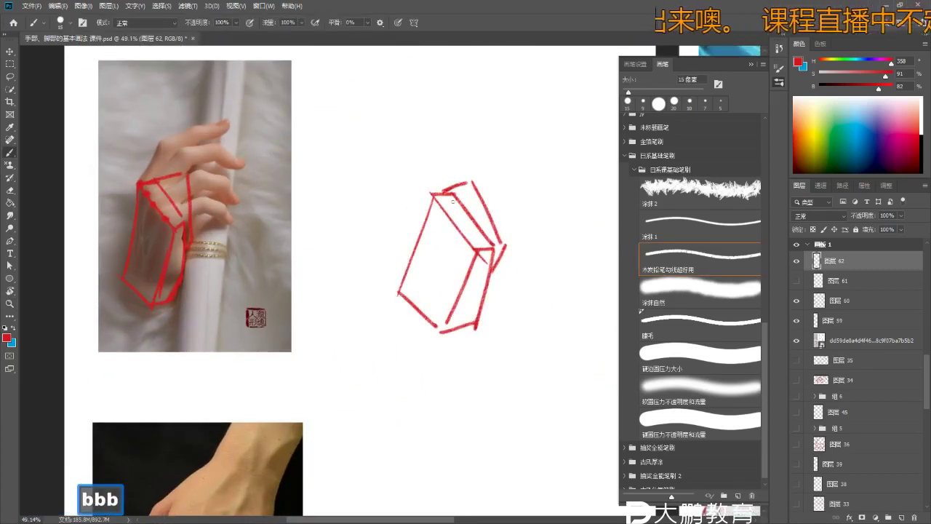
pyautogui.hotkey('ctrl', 'z')
pyautogui.hotkey('ctrl', 'z')
pyautogui.click(441, 211)
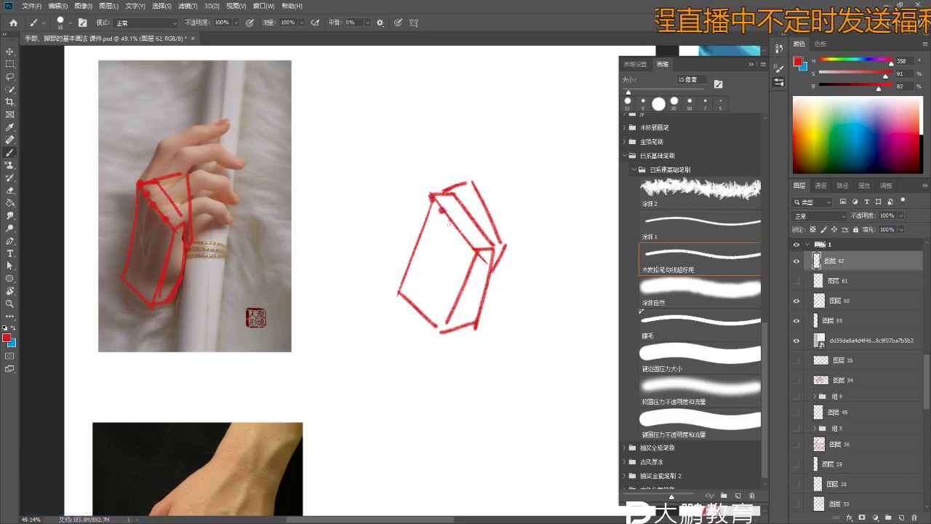
pyautogui.hotkey('ctrl', 'z')
# - Draw a red finger line on the hand photo, redrawing it after one misplaced attempt
pyautogui.press('b')
pyautogui.press('b')
pyautogui.press('z')
pyautogui.moveTo(74, 137); pyautogui.dragTo(116, 137)
pyautogui.press('b')
pyautogui.moveTo(162, 183); pyautogui.dragTo(179, 148)
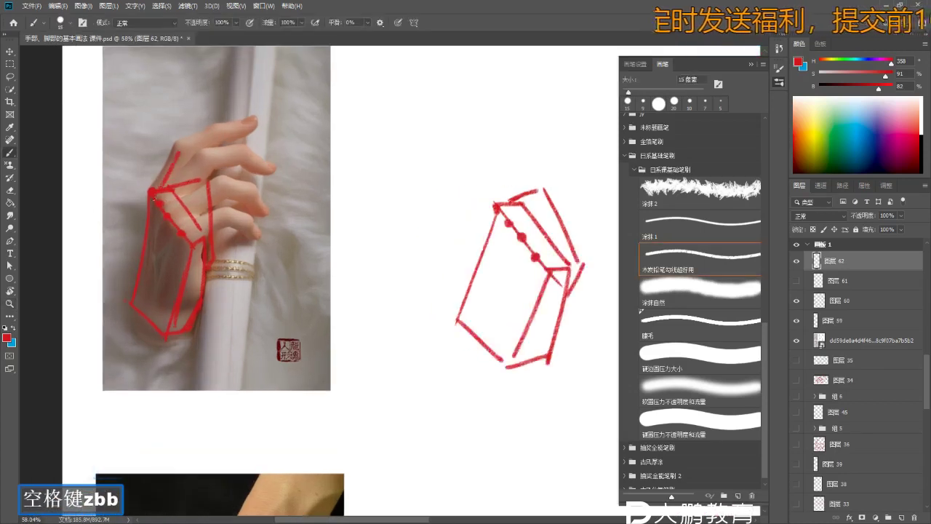
pyautogui.hotkey('ctrl', 'z')
pyautogui.hotkey('ctrl', 'z')
pyautogui.moveTo(161, 183); pyautogui.dragTo(179, 148)
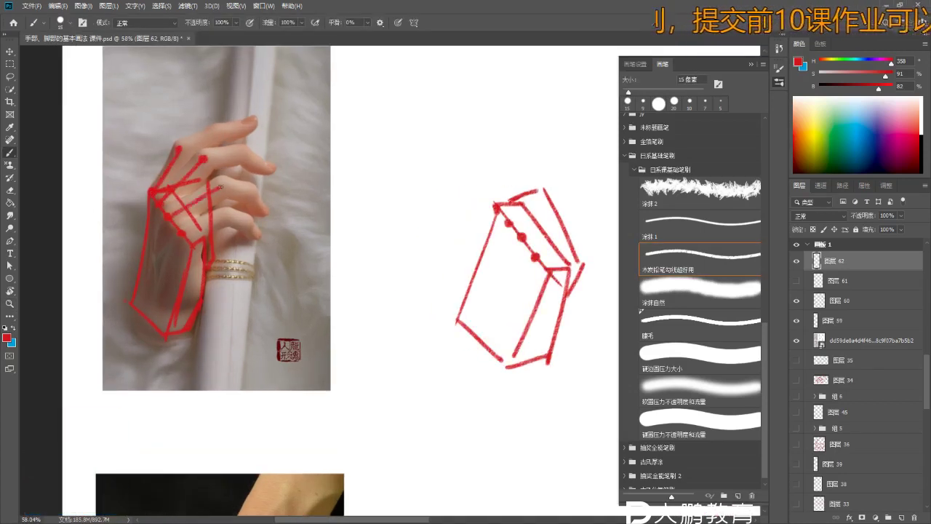
# - Zoom in close on the hand and pan across the slide toward the sketch
pyautogui.press('z')
pyautogui.moveTo(195, 188)
pyautogui.mouseDown()
pyautogui.moveTo(214, 150)
pyautogui.moveTo(235, 178)
pyautogui.mouseUp()
pyautogui.press('b')
pyautogui.press('b')
pyautogui.press('z')
pyautogui.press('b')
pyautogui.press('space')
pyautogui.moveTo(258, 227); pyautogui.dragTo(211, 211)
pyautogui.press('z')
pyautogui.press('b')
pyautogui.press('space')
pyautogui.moveTo(438, 266); pyautogui.dragTo(509, 247)
pyautogui.press('z')
pyautogui.press('b')
pyautogui.press('b')
pyautogui.press('z')
pyautogui.press('b')
# - Undo the sketch's top strokes and redraw its top finger stroke
pyautogui.hotkey('ctrl', 'z')
pyautogui.press('z')
pyautogui.moveTo(416, 256); pyautogui.dragTo(392, 254)
pyautogui.hotkey('ctrl', 'z')
pyautogui.press('b')
pyautogui.hotkey('ctrl', 'z')
pyautogui.hotkey('ctrl', 'z')
pyautogui.hotkey('ctrl', 'z')
pyautogui.moveTo(465, 188); pyautogui.dragTo(483, 172)
pyautogui.hotkey('ctrl', 'z')
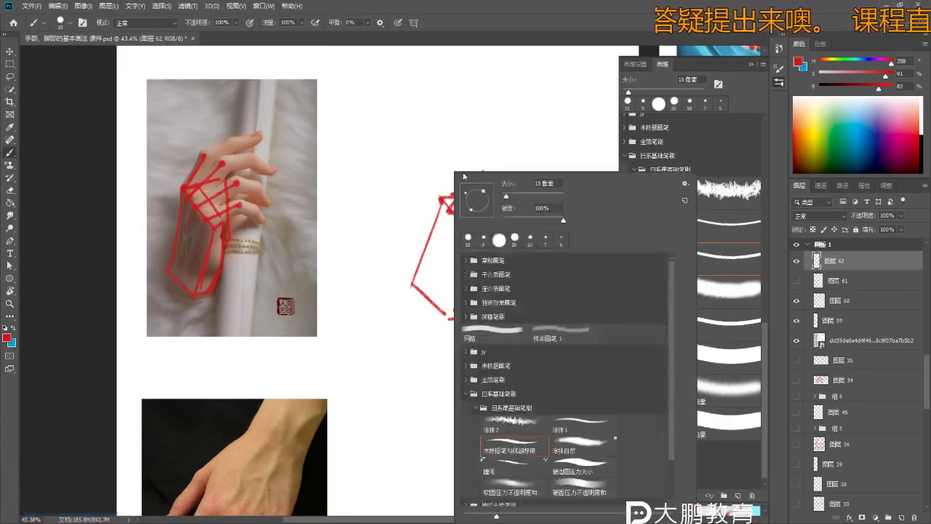
pyautogui.hotkey('ctrl', 'z')
pyautogui.hotkey('ctrl', 'z')
pyautogui.moveTo(445, 194); pyautogui.dragTo(480, 183)
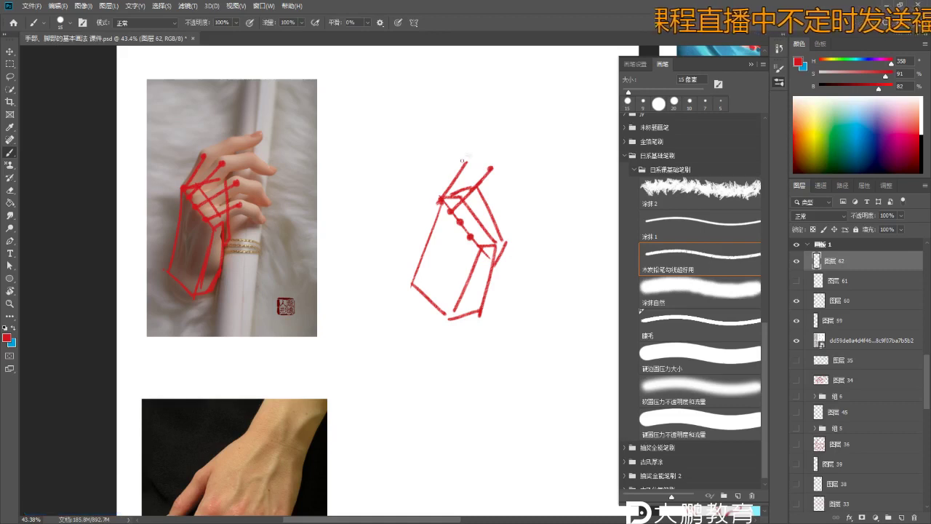
pyautogui.hotkey('ctrl', 'z')
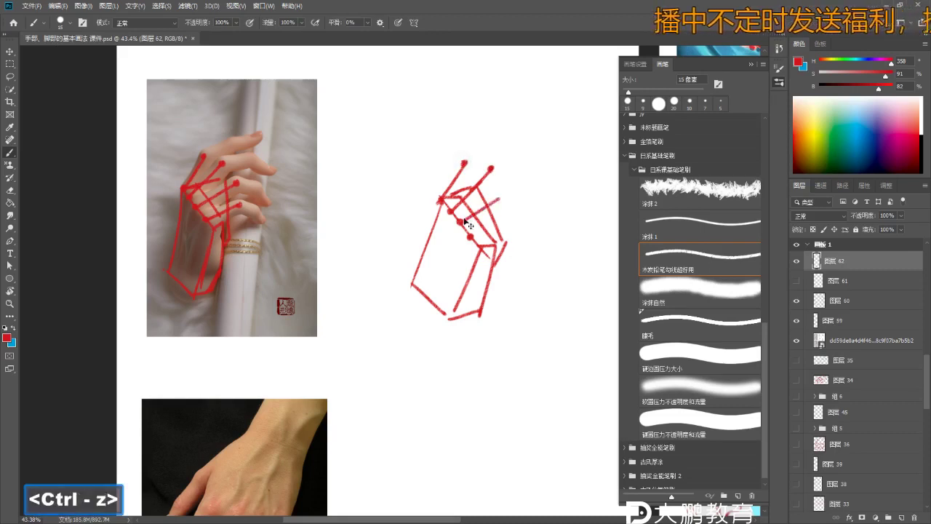
pyautogui.hotkey('ctrl', 'z')
pyautogui.hotkey('ctrl', 'z')
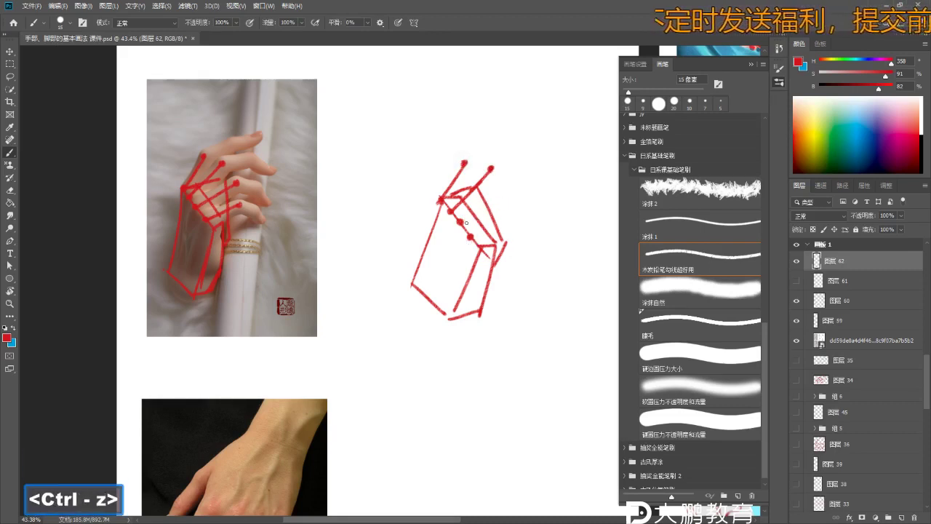
# - Draw the sketch's top-right finger line with red joint dots at its end and finger
pyautogui.moveTo(464, 219); pyautogui.dragTo(511, 197)
pyautogui.click(510, 197)
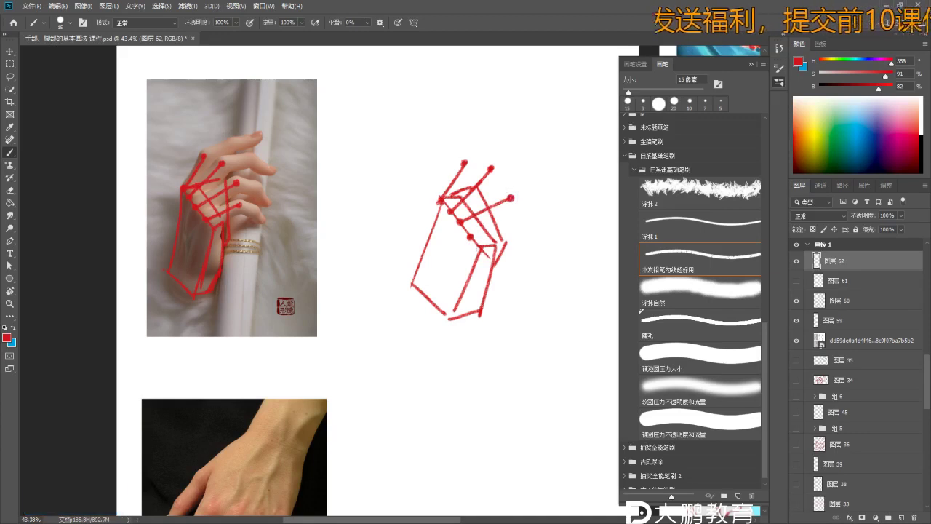
pyautogui.hotkey('ctrl', 'z')
pyautogui.hotkey('ctrl', 'z')
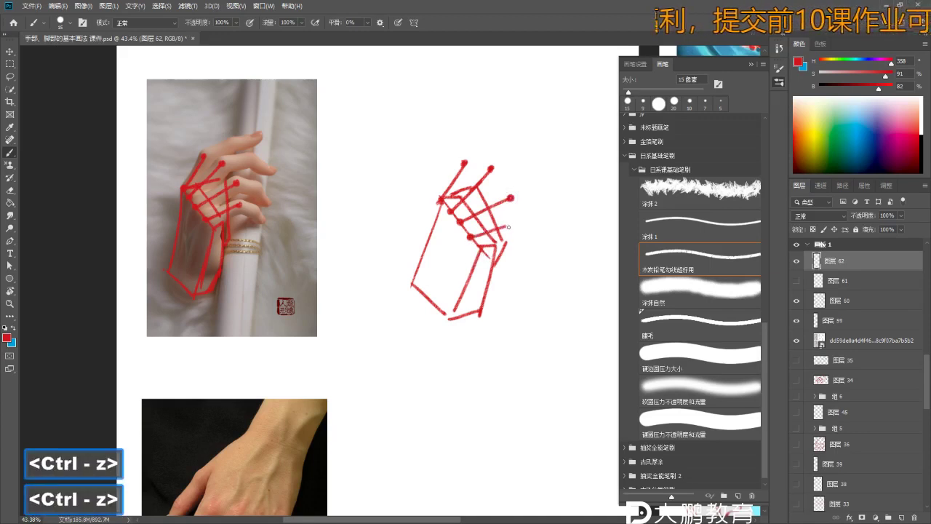
pyautogui.click(510, 226)
pyautogui.press('z')
pyautogui.press('b')
pyautogui.press('space')
pyautogui.moveTo(238, 213); pyautogui.dragTo(270, 213)
pyautogui.hotkey('ctrl', 'z')
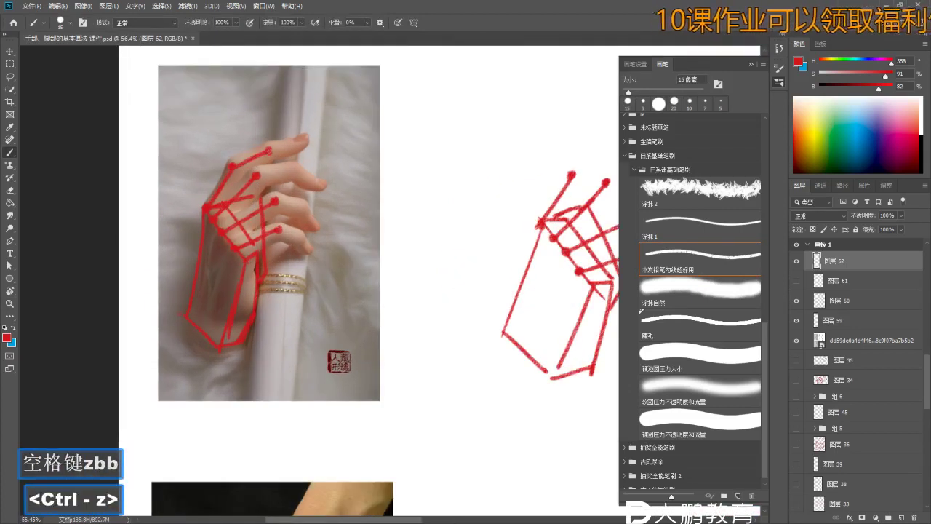
# - Add finger lines on the photo and sketch, running out from the joints toward the pinky
pyautogui.moveTo(257, 176); pyautogui.dragTo(298, 172)
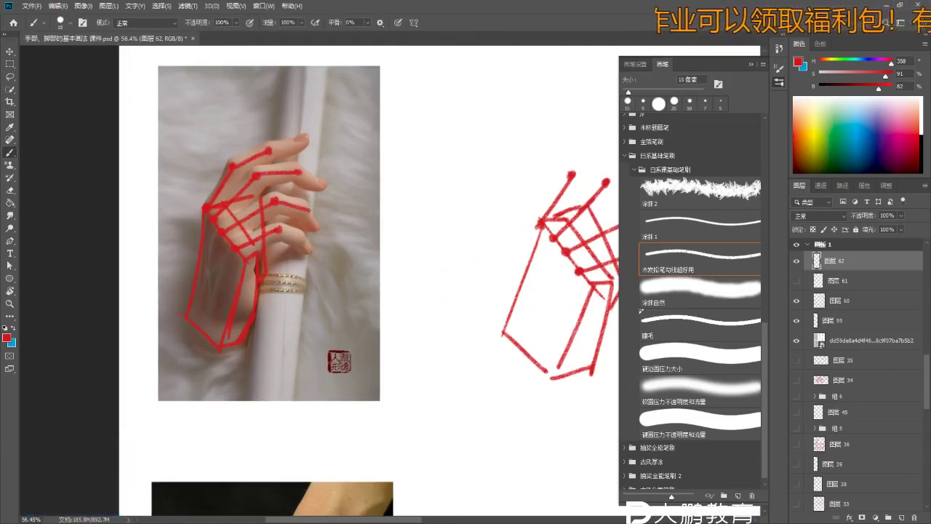
pyautogui.press('space')
pyautogui.moveTo(437, 257); pyautogui.dragTo(320, 276)
pyautogui.press('z')
pyautogui.press('b')
pyautogui.press('b')
pyautogui.moveTo(442, 191)
pyautogui.mouseDown()
pyautogui.moveTo(486, 182)
pyautogui.moveTo(491, 199)
pyautogui.moveTo(530, 194)
pyautogui.mouseUp()
pyautogui.hotkey('ctrl', 'z')
pyautogui.hotkey('ctrl', 'z')
pyautogui.moveTo(501, 234); pyautogui.dragTo(533, 237)
pyautogui.hotkey('ctrl', 'z')
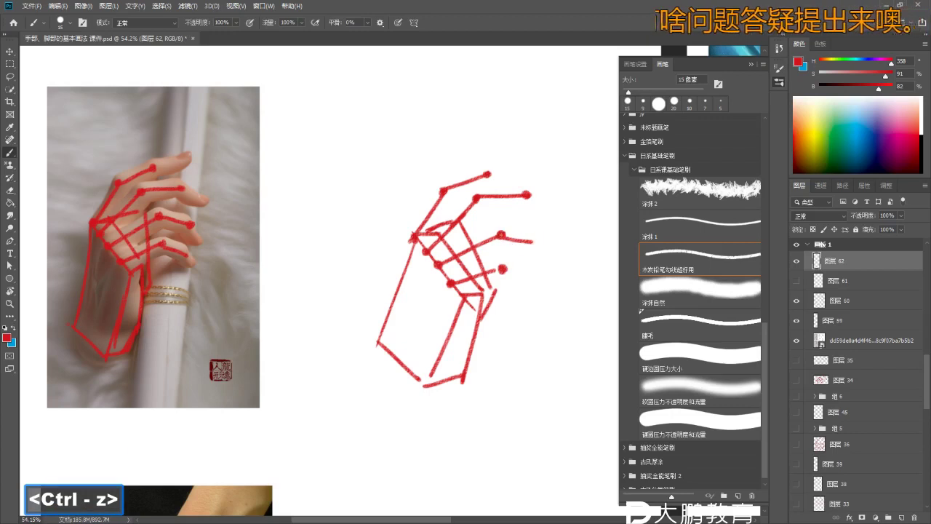
pyautogui.moveTo(506, 271); pyautogui.dragTo(534, 284)
# - Extend the index finger line on the hand photo to its fingertip
pyautogui.hotkey('ctrl', 'z')
pyautogui.press('b')
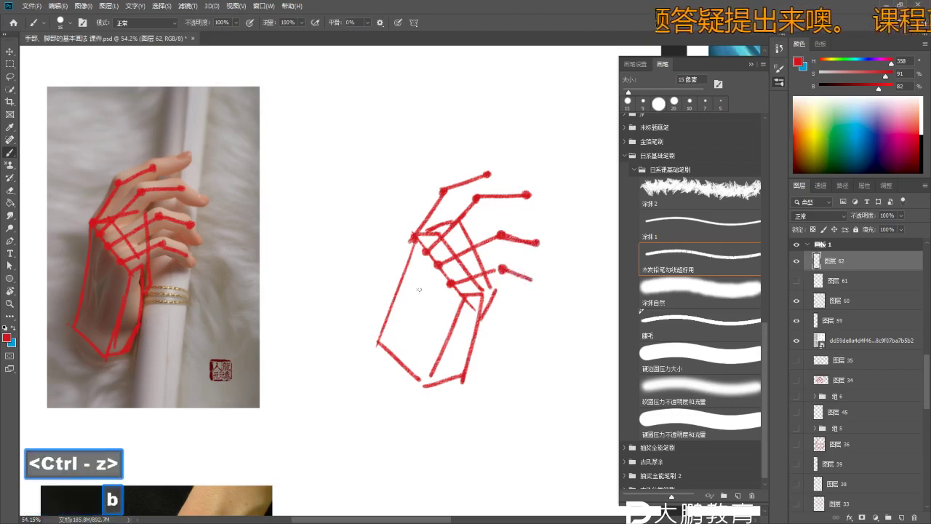
pyautogui.press('z')
pyautogui.moveTo(183, 275); pyautogui.dragTo(202, 278)
pyautogui.press('b')
# - Zoom out over the hand study and open the brush preset picker
pyautogui.hotkey('ctrl', 'z')
pyautogui.hotkey('ctrl', 'z')
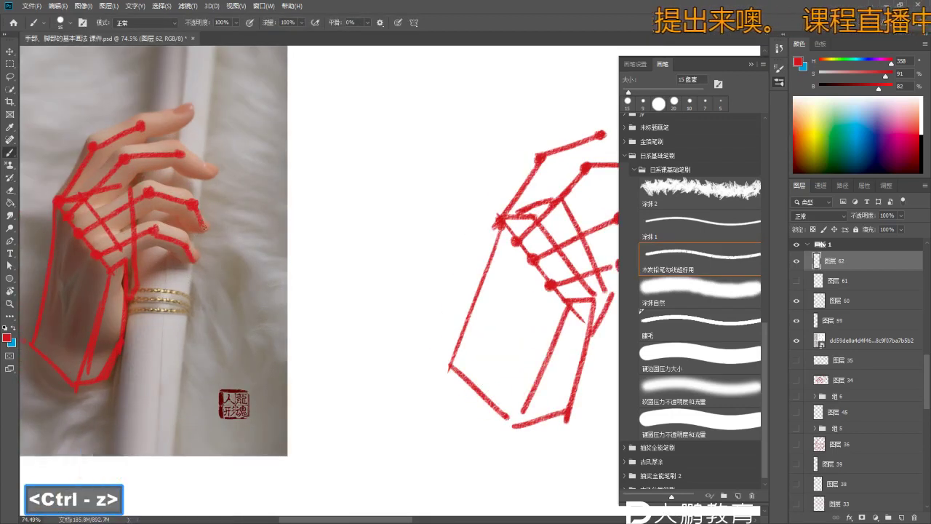
pyautogui.moveTo(185, 160); pyautogui.dragTo(209, 172)
pyautogui.press('z')
pyautogui.moveTo(163, 126); pyautogui.dragTo(87, 128)
pyautogui.moveTo(414, 280)
pyautogui.mouseDown()
pyautogui.moveTo(395, 298)
pyautogui.moveTo(437, 298)
pyautogui.mouseUp()
pyautogui.press('z')
pyautogui.press('b')
pyautogui.press('z')
pyautogui.moveTo(348, 156); pyautogui.dragTo(313, 136)
pyautogui.moveTo(426, 145)
pyautogui.mouseDown()
pyautogui.moveTo(416, 165)
pyautogui.moveTo(422, 184)
pyautogui.mouseUp()
pyautogui.press('b')
pyautogui.rightClick(393, 163)
pyautogui.hotkey('ctrl', 'z')
pyautogui.hotkey('ctrl', 'z')
pyautogui.press('z')
pyautogui.press('b')
pyautogui.press('b')
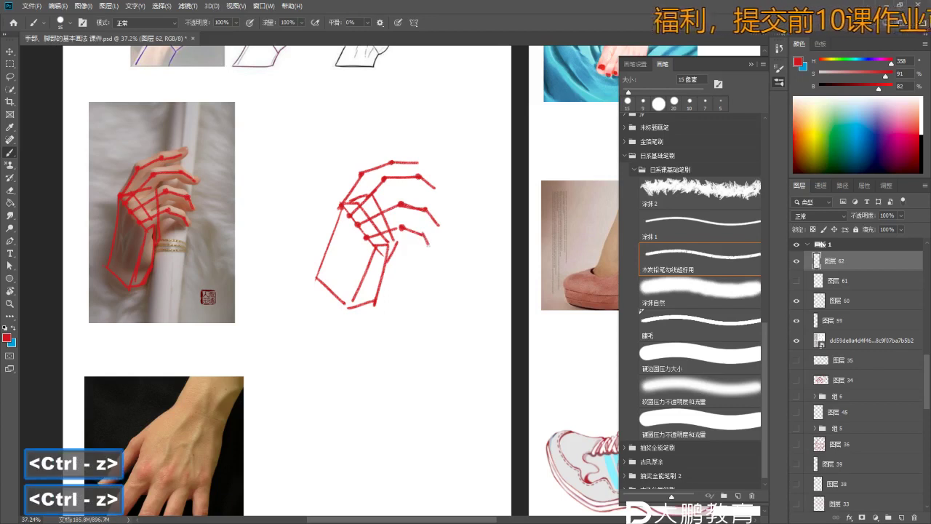
pyautogui.press('z')
pyautogui.moveTo(422, 234); pyautogui.dragTo(436, 234)
# - Lasso the hand photo and delete its red strokes
pyautogui.press('b')
pyautogui.moveTo(312, 298)
pyautogui.mouseDown()
pyautogui.moveTo(339, 297)
pyautogui.moveTo(328, 302)
pyautogui.mouseUp()
pyautogui.press('z')
pyautogui.press('b')
pyautogui.press('e')
pyautogui.press('e')
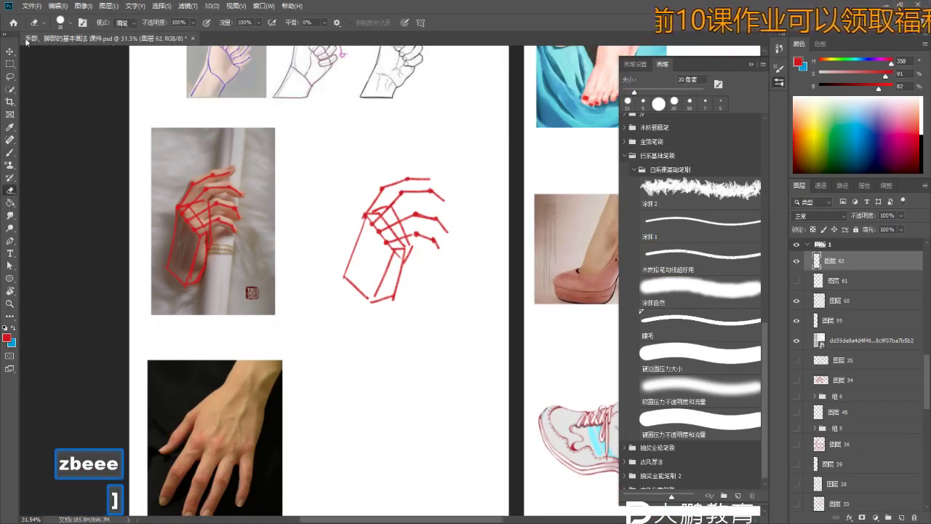
pyautogui.press('l')
pyautogui.moveTo(202, 150); pyautogui.dragTo(200, 153)
pyautogui.press('Delete')
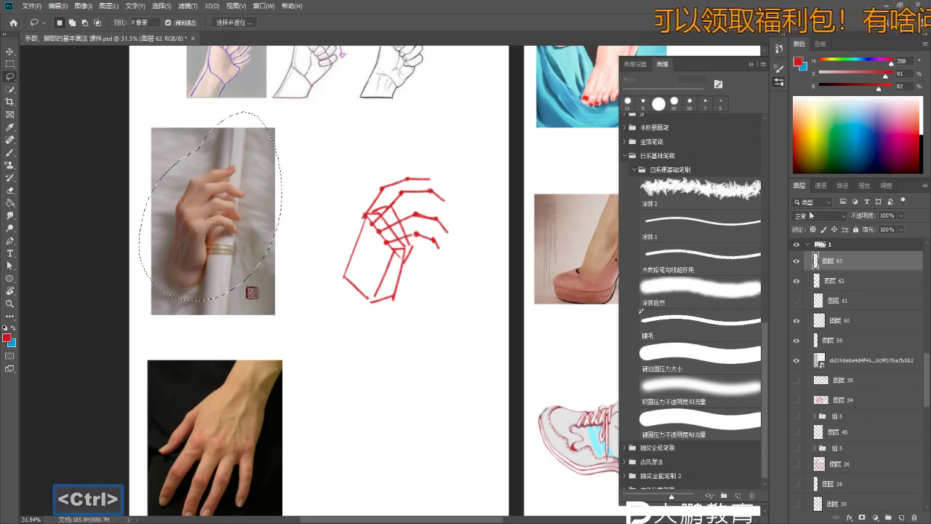
# - Add a new layer, fade layer 62's sketch to pale pink, and deselect
pyautogui.hotkey('ctrl', 'j')
pyautogui.moveTo(887, 227); pyautogui.dragTo(872, 230)
pyautogui.click(837, 260)
pyautogui.hotkey('ctrl', 'd')
# - Zoom onto the faded sketch and undo stray short strokes while starting the red contour
pyautogui.press('z')
pyautogui.press('b')
pyautogui.moveTo(363, 231)
pyautogui.mouseDown()
pyautogui.moveTo(368, 252)
pyautogui.moveTo(411, 189)
pyautogui.moveTo(413, 203)
pyautogui.mouseUp()
pyautogui.press('z')
pyautogui.press('b')
pyautogui.press('b')
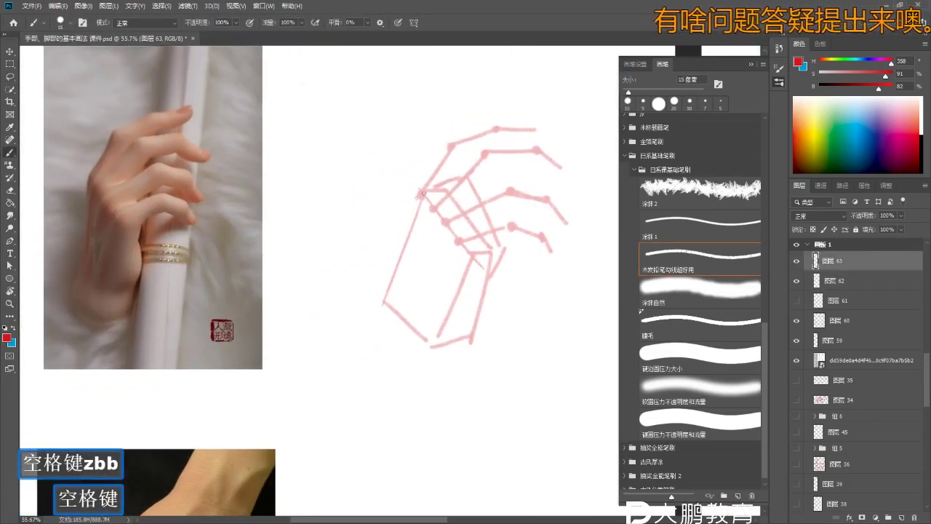
pyautogui.press('z')
pyautogui.press('b')
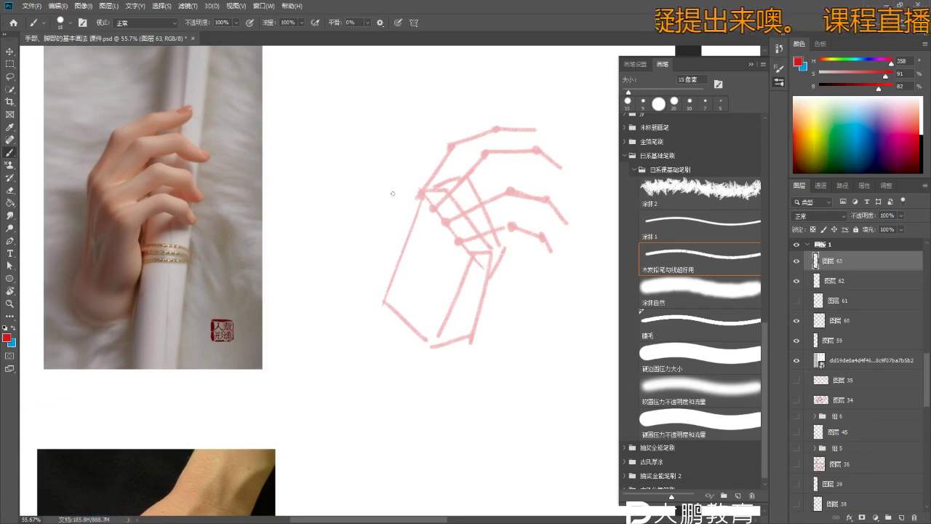
pyautogui.press('space')
pyautogui.moveTo(384, 193)
pyautogui.mouseDown()
pyautogui.moveTo(410, 233)
pyautogui.moveTo(427, 233)
pyautogui.mouseUp()
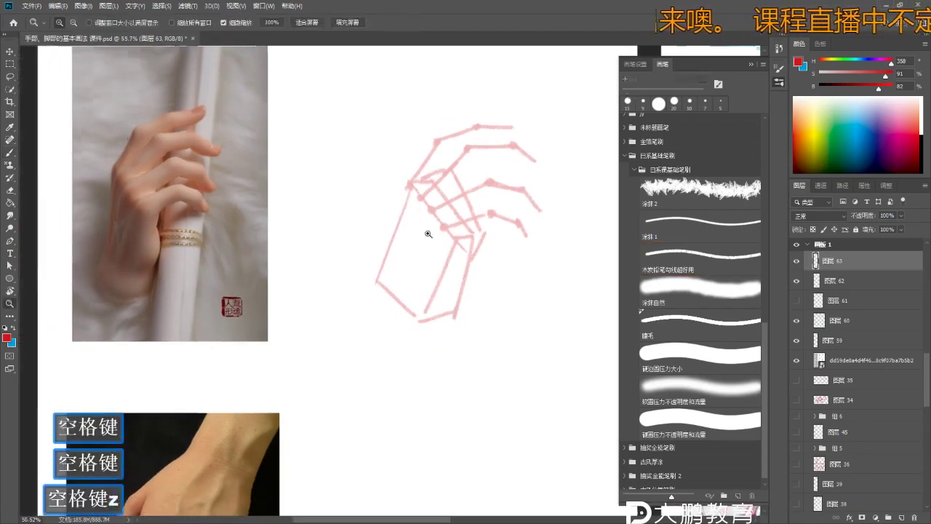
pyautogui.press('z')
pyautogui.press('b')
pyautogui.press('b')
pyautogui.press('space')
pyautogui.moveTo(386, 204)
pyautogui.mouseDown()
pyautogui.moveTo(393, 212)
pyautogui.moveTo(422, 146)
pyautogui.moveTo(399, 184)
pyautogui.moveTo(380, 266)
pyautogui.mouseUp()
pyautogui.press('z')
pyautogui.press('b')
pyautogui.press('b')
pyautogui.hotkey('ctrl', 'z')
pyautogui.hotkey('ctrl', 'z')
pyautogui.press('z')
pyautogui.press('b')
pyautogui.hotkey('ctrl', 'z')
pyautogui.hotkey('ctrl', 'z')
pyautogui.hotkey('ctrl', 'z')
pyautogui.hotkey('ctrl', 'z')
pyautogui.hotkey('ctrl', 'z')
pyautogui.hotkey('ctrl', 'z')
pyautogui.hotkey('ctrl', 'z')
pyautogui.hotkey('ctrl', 'z')
pyautogui.hotkey('ctrl', 'z')
pyautogui.hotkey('ctrl', 'z')
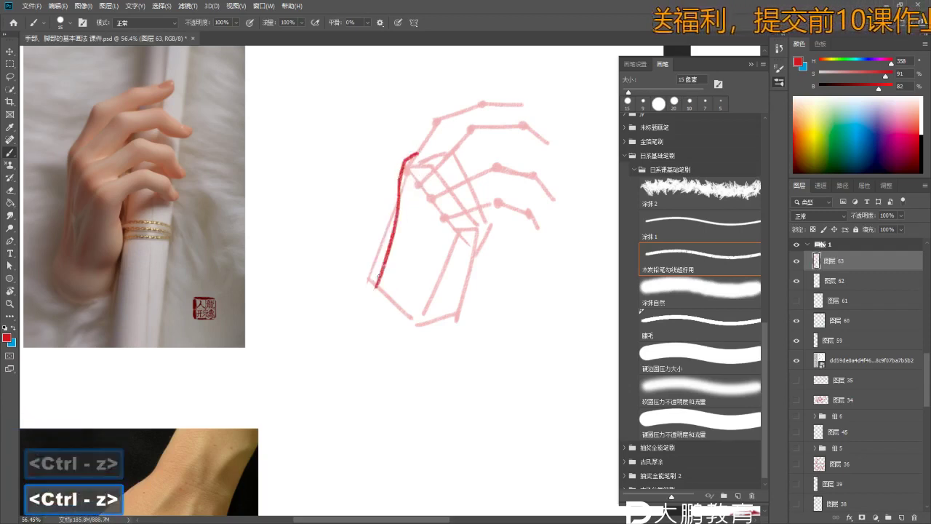
# - Draw a red downward arrow along the palm edge of the hand photo
pyautogui.press('z')
pyautogui.moveTo(204, 224)
pyautogui.mouseDown()
pyautogui.moveTo(73, 202)
pyautogui.moveTo(178, 130)
pyautogui.moveTo(167, 264)
pyautogui.mouseUp()
pyautogui.press('b')
pyautogui.press('b')
pyautogui.moveTo(154, 209); pyautogui.dragTo(167, 262)
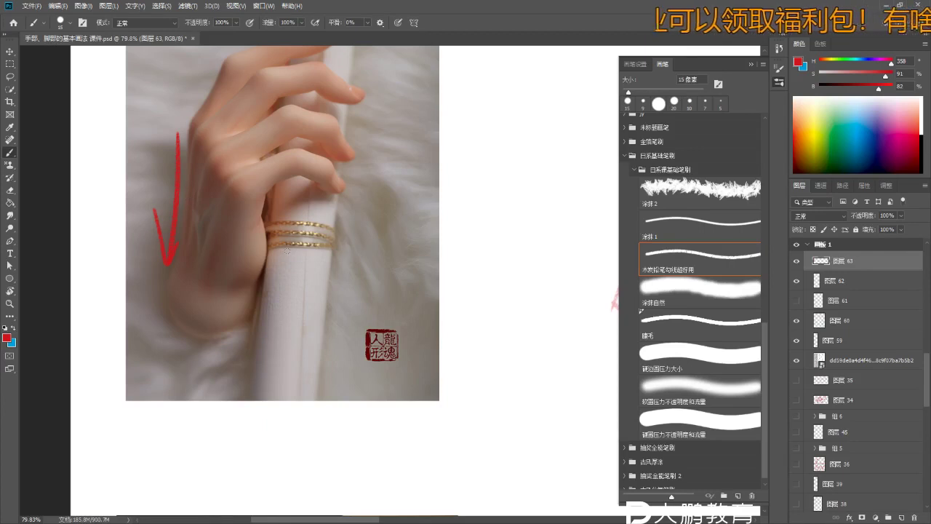
# - Redraw the outer contour line down the pink hand sketch
pyautogui.moveTo(287, 250); pyautogui.dragTo(218, 247)
pyautogui.press('z')
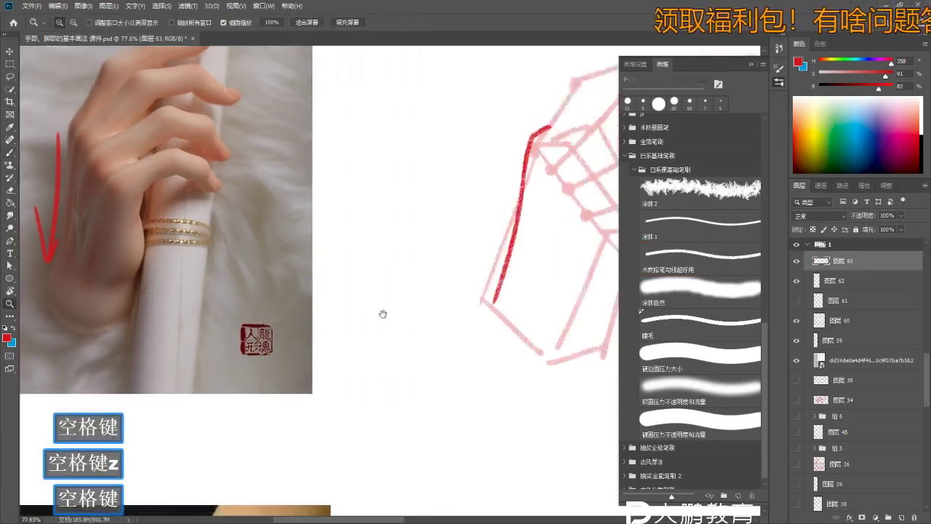
pyautogui.moveTo(509, 251); pyautogui.dragTo(465, 251)
pyautogui.press('b')
pyautogui.hotkey('ctrl', 'z')
pyautogui.moveTo(480, 218); pyautogui.dragTo(455, 309)
pyautogui.hotkey('ctrl', 'z')
pyautogui.moveTo(491, 167); pyautogui.dragTo(449, 320)
# - Try a short contour stroke along the sketch's palm, then undo it
pyautogui.press('z')
pyautogui.moveTo(486, 249); pyautogui.dragTo(499, 249)
pyautogui.press('b')
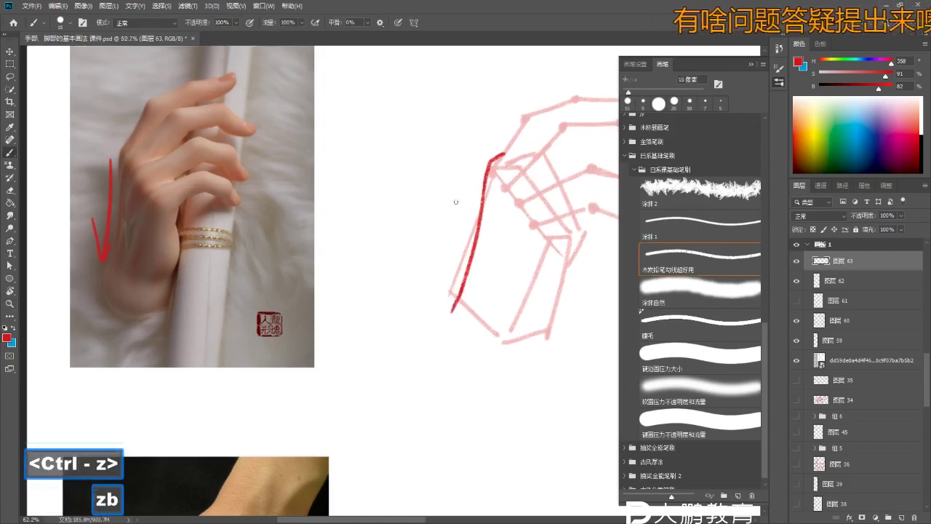
pyautogui.moveTo(467, 212); pyautogui.dragTo(463, 253)
pyautogui.hotkey('ctrl', 'z')
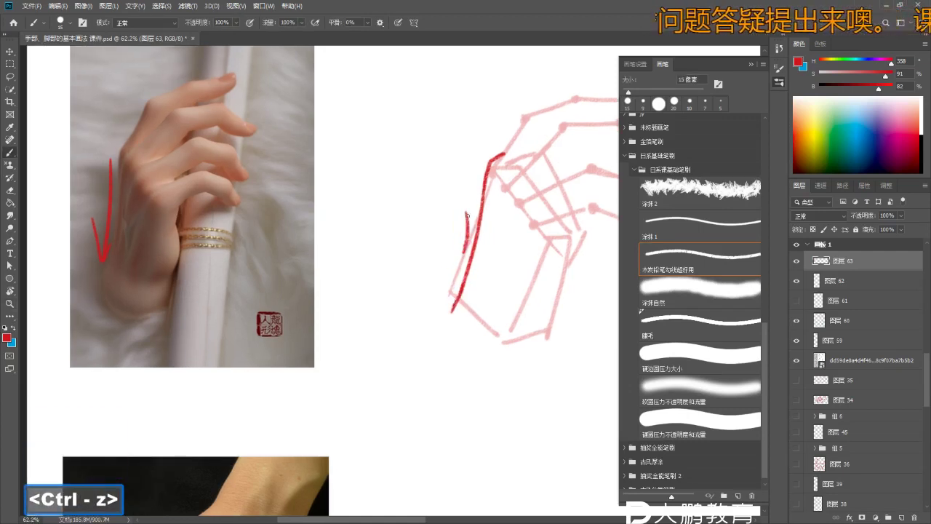
pyautogui.hotkey('ctrl', 'z')
pyautogui.moveTo(533, 306); pyautogui.dragTo(510, 280)
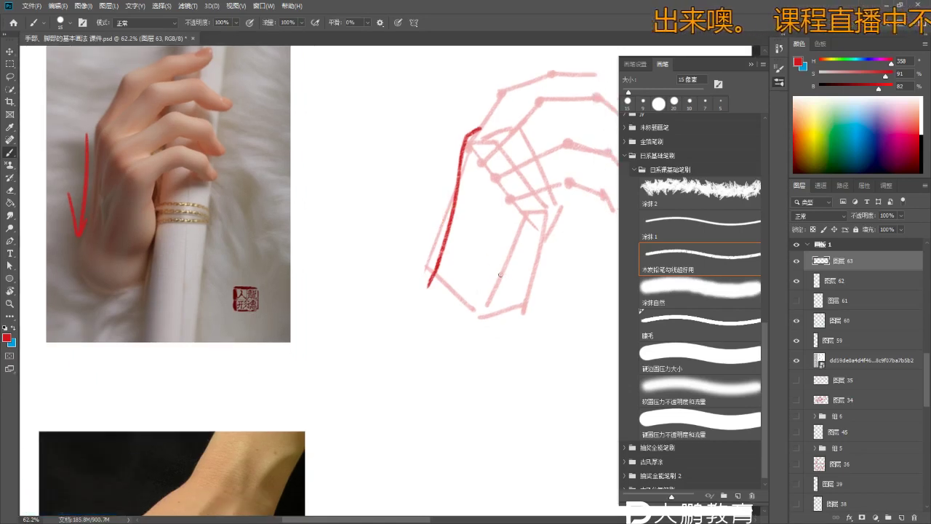
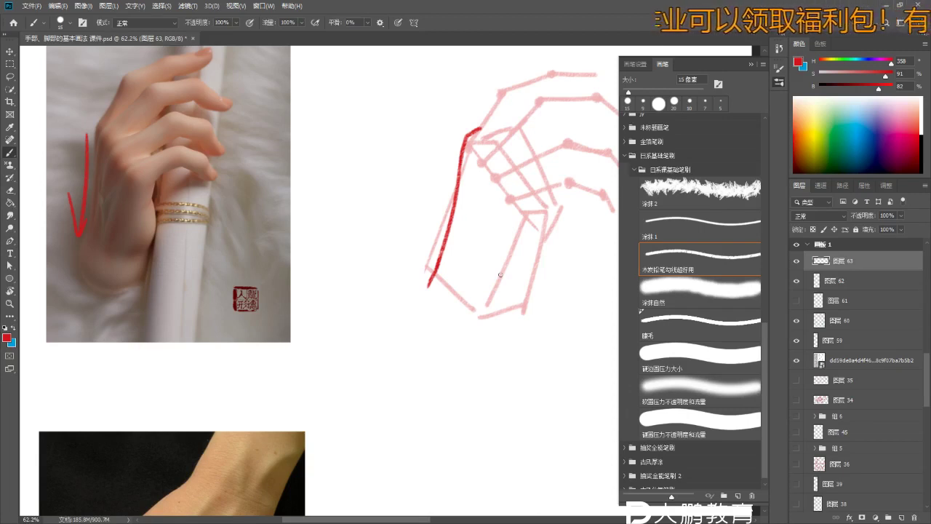
# - Draw a short red contour along the right edge of the hand wireframe
pyautogui.press('space')
pyautogui.moveTo(501, 275)
pyautogui.mouseDown()
pyautogui.moveTo(500, 235)
pyautogui.moveTo(512, 218)
pyautogui.mouseUp()
pyautogui.press('z')
pyautogui.press('b')
pyautogui.press('b')
pyautogui.press('z')
pyautogui.press('b')
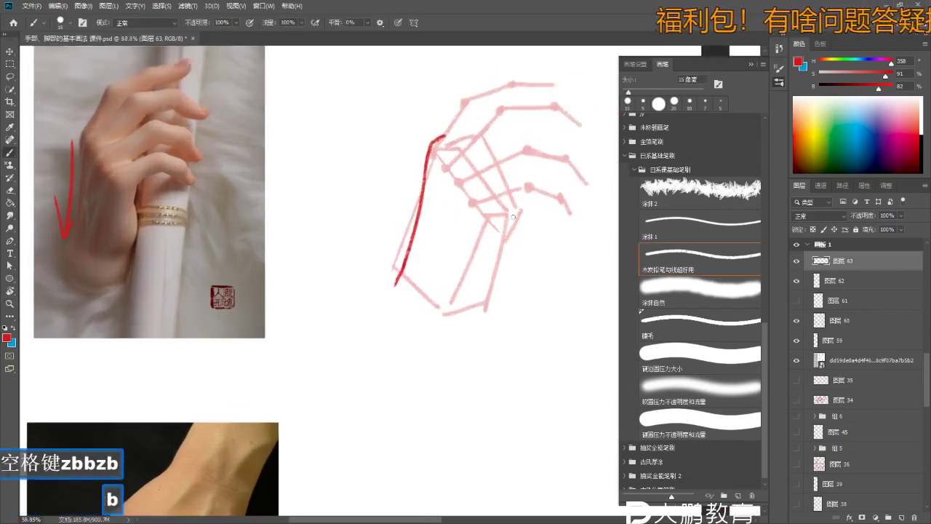
pyautogui.hotkey('ctrl', 'z')
pyautogui.hotkey('ctrl', 'z')
# - Zoom in on the photo's ring and add a red curved arrow beside it
pyautogui.hotkey('ctrl', 'z')
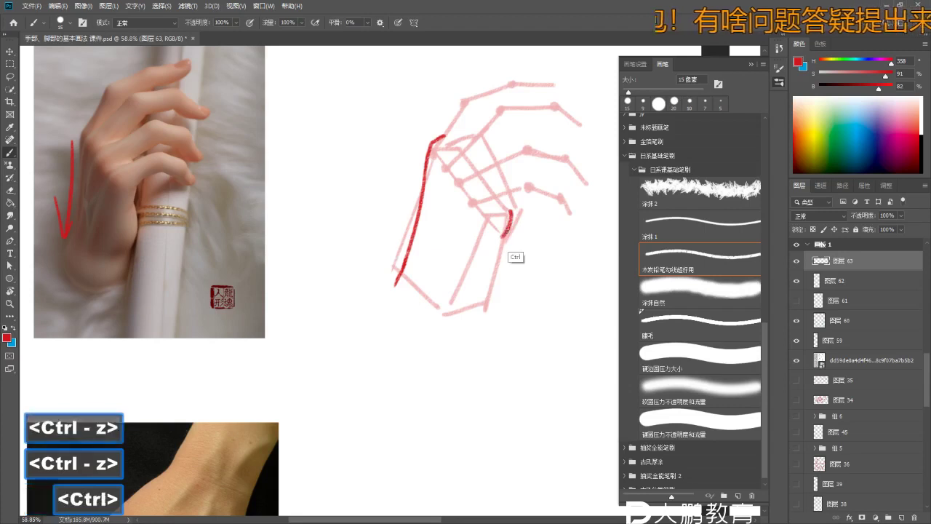
pyautogui.moveTo(509, 217); pyautogui.dragTo(501, 245)
pyautogui.press('z')
pyautogui.moveTo(135, 194); pyautogui.dragTo(174, 204)
pyautogui.press('b')
pyautogui.hotkey('ctrl', 'z')
pyautogui.press('z')
pyautogui.press('b')
pyautogui.press('z')
pyautogui.hotkey('ctrl', 'z')
pyautogui.press('b')
pyautogui.moveTo(331, 166)
pyautogui.mouseDown()
pyautogui.moveTo(313, 237)
pyautogui.moveTo(320, 374)
pyautogui.mouseUp()
pyautogui.hotkey('ctrl', 'z')
pyautogui.hotkey('ctrl', 'z')
pyautogui.moveTo(324, 195); pyautogui.dragTo(336, 222)
pyautogui.hotkey('ctrl', 'z')
# - Switch the colour to blue and try a thin line along the wrist edge, then undo it
pyautogui.press('x')
pyautogui.press('z')
pyautogui.press('b')
pyautogui.press('z')
pyautogui.moveTo(139, 201)
pyautogui.mouseDown()
pyautogui.moveTo(146, 211)
pyautogui.moveTo(135, 230)
pyautogui.mouseUp()
pyautogui.press('b')
pyautogui.press('z')
pyautogui.press('b')
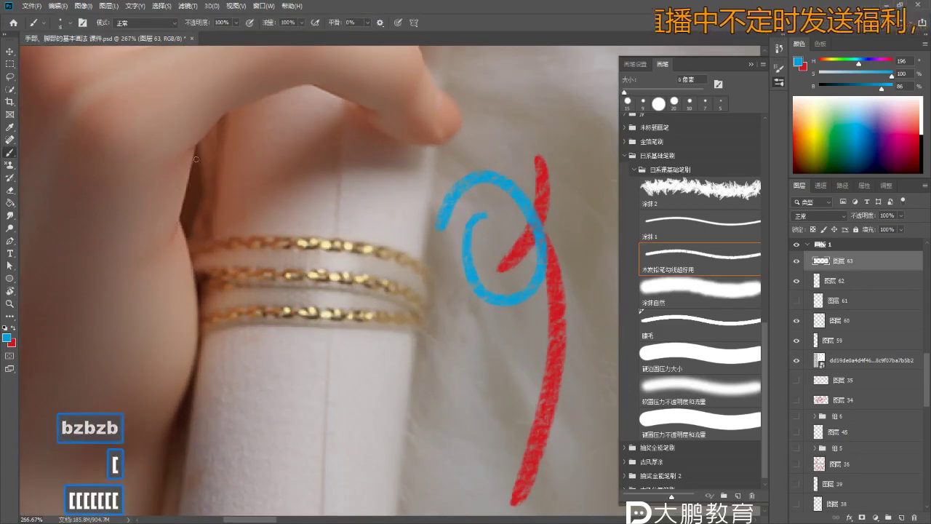
pyautogui.moveTo(197, 137); pyautogui.dragTo(173, 238)
pyautogui.press('[')
pyautogui.press('[')
pyautogui.press('[')
pyautogui.press('[')
pyautogui.hotkey('ctrl', 'z')
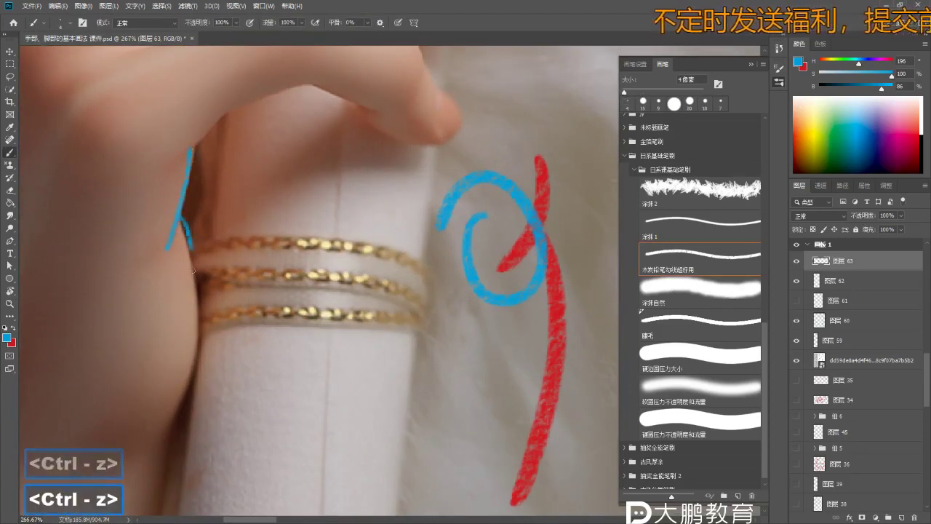
pyautogui.press('z')
pyautogui.moveTo(193, 270); pyautogui.dragTo(167, 271)
# - Zoom out to the photo and blank area and draw two blue guide strokes there
pyautogui.press('space')
pyautogui.press('z')
pyautogui.hotkey('ctrl', 'z')
pyautogui.moveTo(396, 353); pyautogui.dragTo(376, 288)
pyautogui.press('space')
pyautogui.press('z')
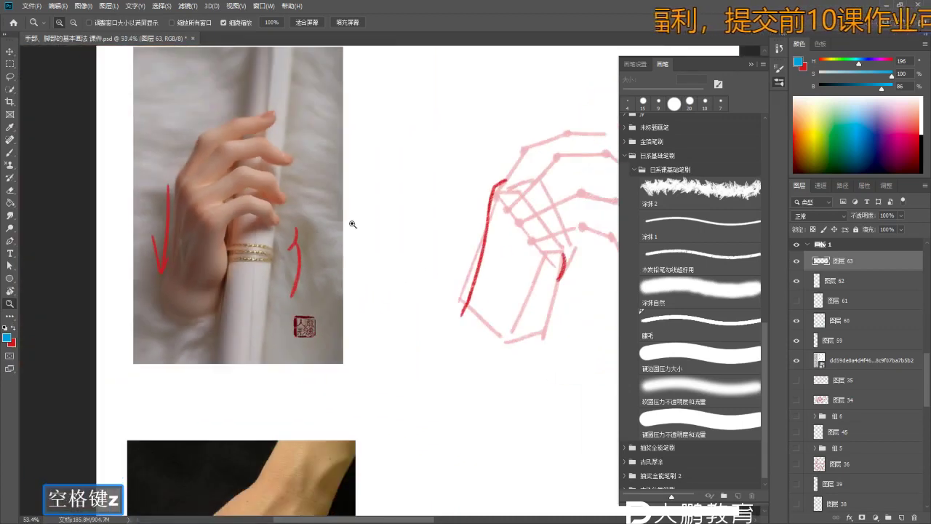
pyautogui.press('space')
pyautogui.moveTo(322, 250)
pyautogui.mouseDown()
pyautogui.moveTo(274, 270)
pyautogui.moveTo(262, 222)
pyautogui.moveTo(193, 270)
pyautogui.mouseUp()
pyautogui.press('z')
pyautogui.press('b')
pyautogui.press('space')
pyautogui.press('z')
pyautogui.press('b')
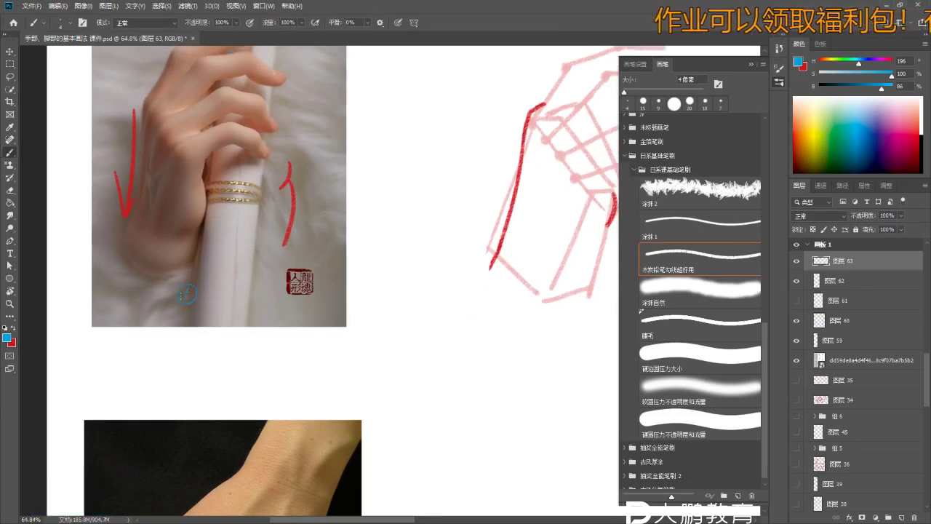
pyautogui.press('b')
pyautogui.hotkey('ctrl', 'z')
pyautogui.moveTo(376, 201)
pyautogui.mouseDown()
pyautogui.moveTo(374, 250)
pyautogui.moveTo(379, 213)
pyautogui.moveTo(419, 251)
pyautogui.moveTo(407, 235)
pyautogui.moveTo(421, 269)
pyautogui.mouseUp()
pyautogui.hotkey('ctrl', 'z')
pyautogui.hotkey('ctrl', 'z')
pyautogui.hotkey('ctrl', 'z')
pyautogui.press('z')
pyautogui.press('b')
pyautogui.hotkey('ctrl', 'z')
# - Sketch the blue finger outline running toward the palm of the side-view hand
pyautogui.hotkey('ctrl', 'z')
pyautogui.press('z')
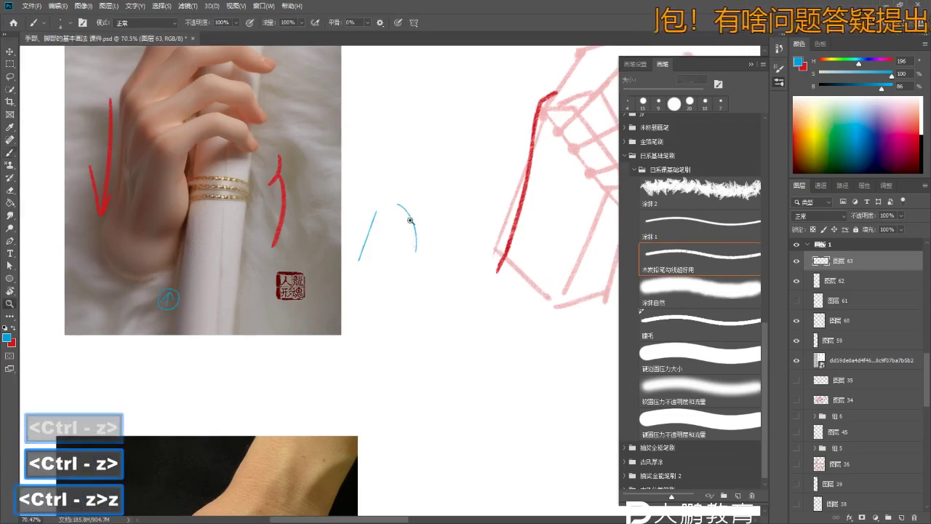
pyautogui.click(402, 211)
pyautogui.click(419, 215)
pyautogui.press('b')
pyautogui.press('z')
pyautogui.press('b')
pyautogui.moveTo(408, 211)
pyautogui.mouseDown()
pyautogui.moveTo(378, 200)
pyautogui.moveTo(397, 190)
pyautogui.moveTo(415, 154)
pyautogui.moveTo(458, 131)
pyautogui.moveTo(449, 152)
pyautogui.mouseUp()
pyautogui.press('z')
pyautogui.press('b')
pyautogui.press('b')
pyautogui.hotkey('ctrl', 'z')
pyautogui.hotkey('ctrl', 'z')
pyautogui.hotkey('ctrl', 'z')
pyautogui.hotkey('ctrl', 'z')
pyautogui.hotkey('ctrl', 'z')
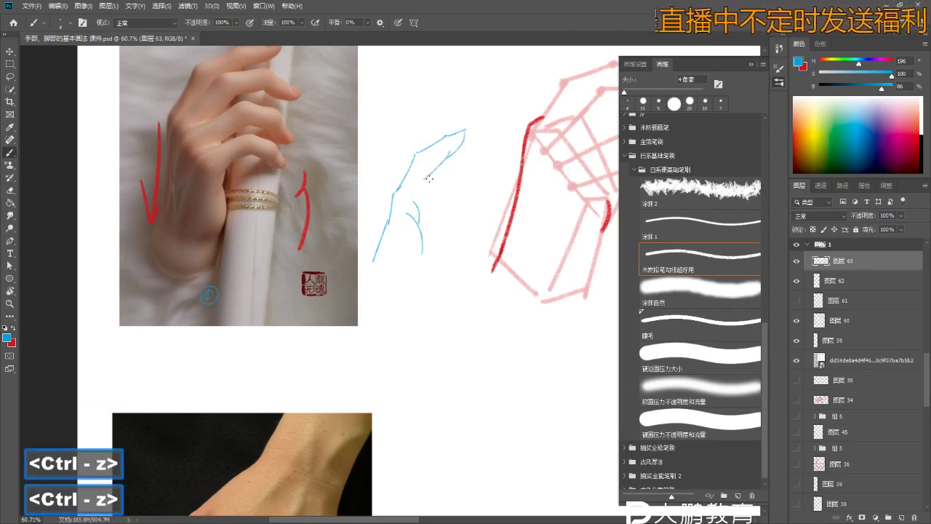
pyautogui.hotkey('ctrl', 'z')
pyautogui.hotkey('ctrl', 'z')
pyautogui.hotkey('ctrl', 'z')
pyautogui.hotkey('ctrl', 'z')
pyautogui.hotkey('ctrl', 'z')
pyautogui.hotkey('ctrl', 'z')
pyautogui.moveTo(432, 166); pyautogui.dragTo(421, 215)
pyautogui.press('z')
pyautogui.press('b')
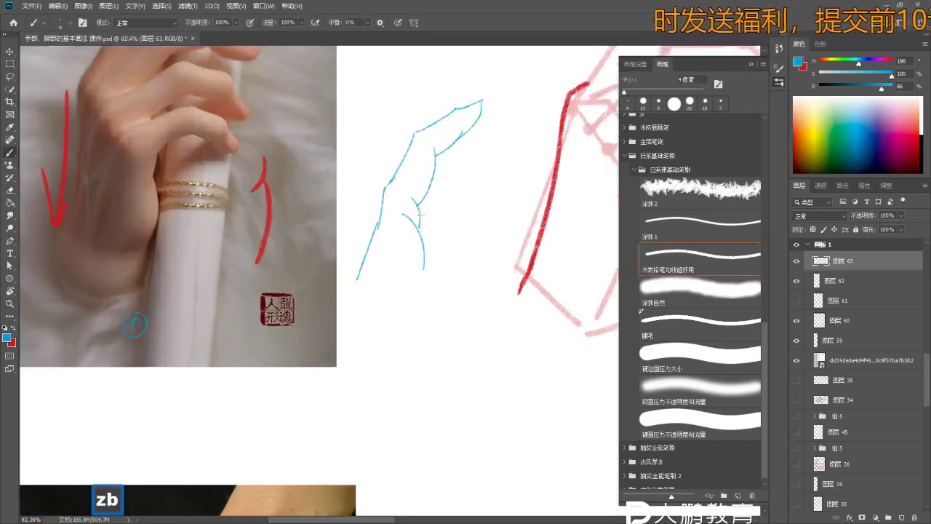
pyautogui.hotkey('ctrl', 'z')
# - Refine the blue side-view hand with a short hook and wrist strokes
pyautogui.press('z')
pyautogui.moveTo(411, 265)
pyautogui.mouseDown()
pyautogui.moveTo(420, 266)
pyautogui.moveTo(395, 240)
pyautogui.moveTo(400, 154)
pyautogui.mouseUp()
pyautogui.press('b')
pyautogui.press('b')
pyautogui.press('b')
pyautogui.hotkey('ctrl', 'z')
pyautogui.press('z')
pyautogui.press('b')
pyautogui.moveTo(403, 194); pyautogui.dragTo(395, 155)
pyautogui.press('ctrl')
pyautogui.hotkey('ctrl', 'z')
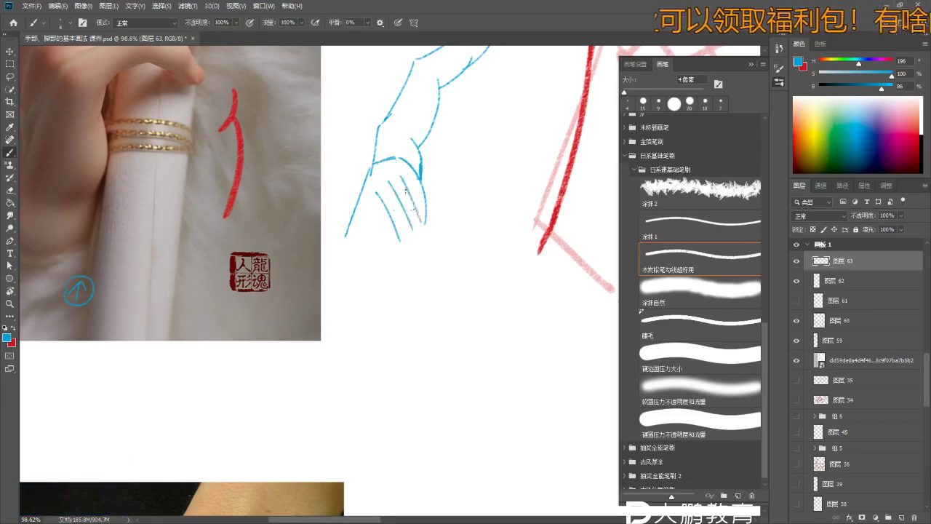
pyautogui.hotkey('ctrl', 'z')
# - Draw a blue knuckle guide over the back of the hand in the reference photo
pyautogui.press('z')
pyautogui.moveTo(396, 143)
pyautogui.mouseDown()
pyautogui.moveTo(233, 182)
pyautogui.moveTo(218, 140)
pyautogui.mouseUp()
pyautogui.press('b')
pyautogui.press('b')
pyautogui.hotkey('ctrl', 'z')
pyautogui.hotkey('ctrl', 'z')
pyautogui.moveTo(211, 183); pyautogui.dragTo(220, 140)
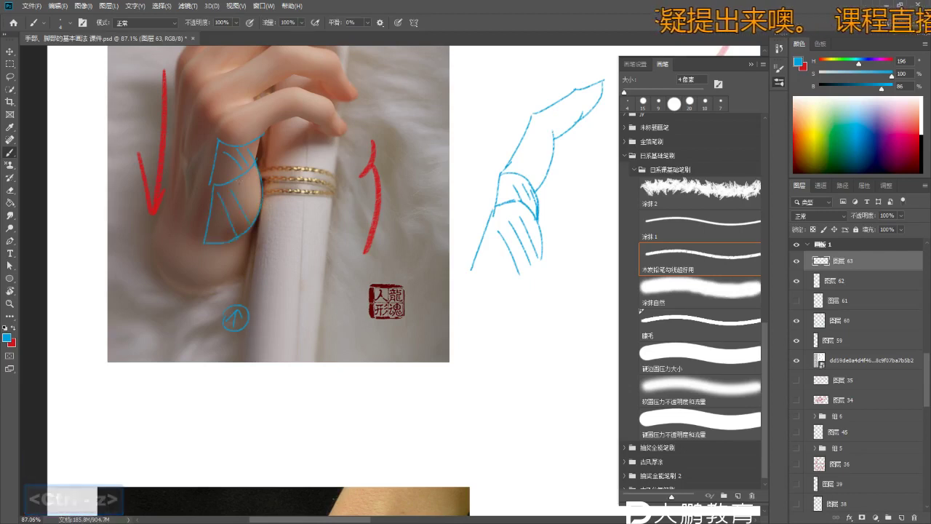
pyautogui.press('z')
pyautogui.moveTo(279, 176); pyautogui.dragTo(240, 176)
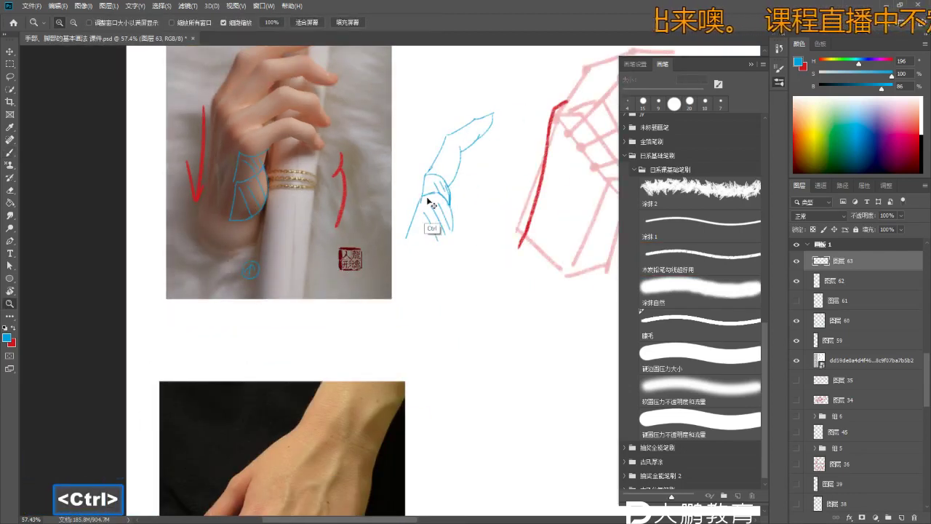
# - Erase the blue knuckle guide from the reference photo
pyautogui.press('e')
pyautogui.press('e')
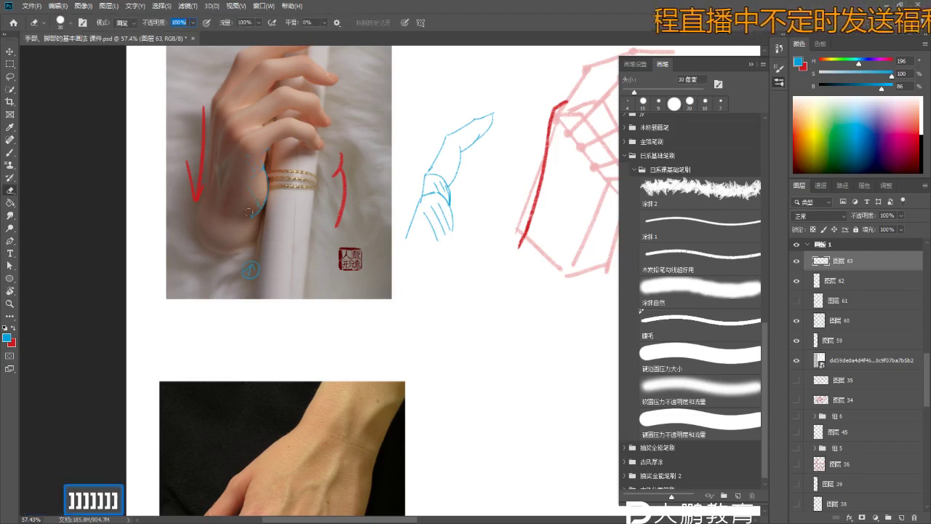
pyautogui.press('z')
pyautogui.moveTo(334, 193); pyautogui.dragTo(378, 218)
# - Bring the wireframe into view with red as the painting colour and try a red contour down its right side, undoing the attempts
pyautogui.press('b')
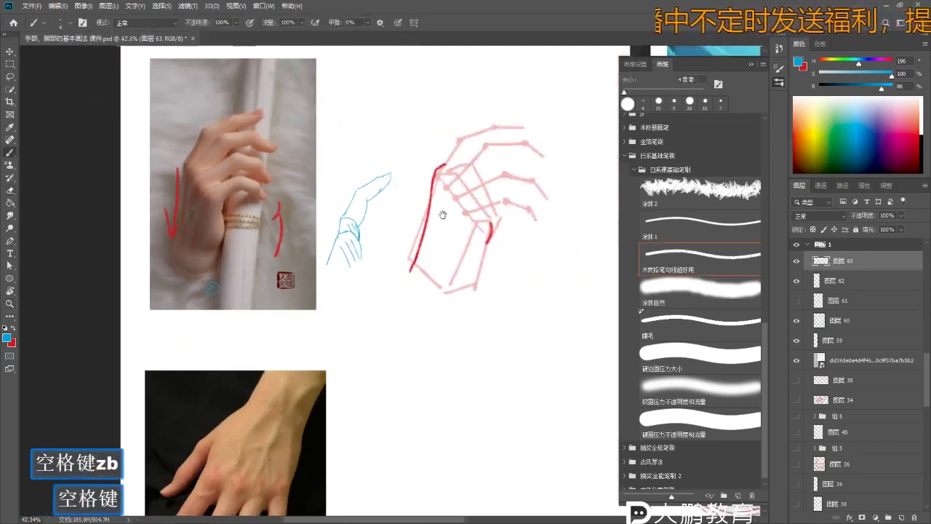
pyautogui.press('z')
pyautogui.press('b')
pyautogui.moveTo(442, 211)
pyautogui.mouseDown()
pyautogui.moveTo(458, 229)
pyautogui.moveTo(429, 227)
pyautogui.mouseUp()
pyautogui.press('x')
pyautogui.press('z')
pyautogui.press('b')
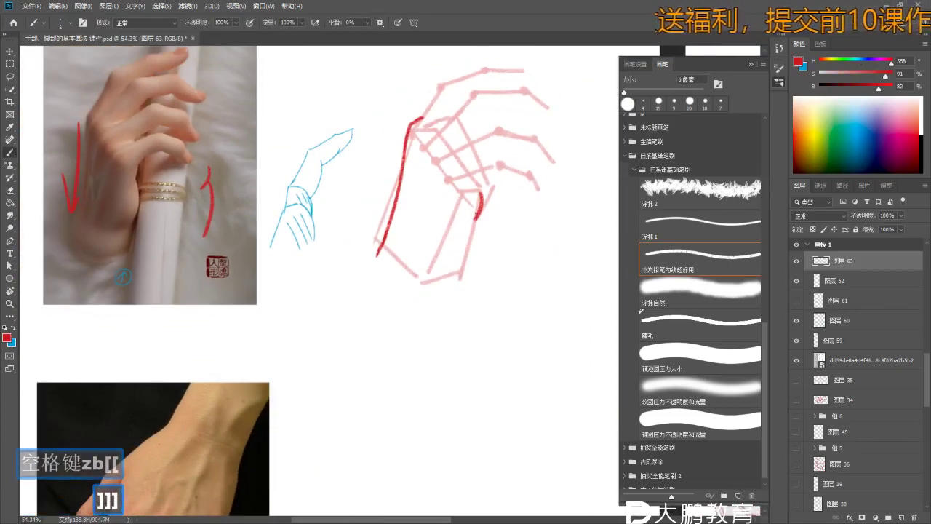
pyautogui.hotkey('ctrl', 'z')
pyautogui.moveTo(467, 230); pyautogui.dragTo(476, 251)
pyautogui.press('b')
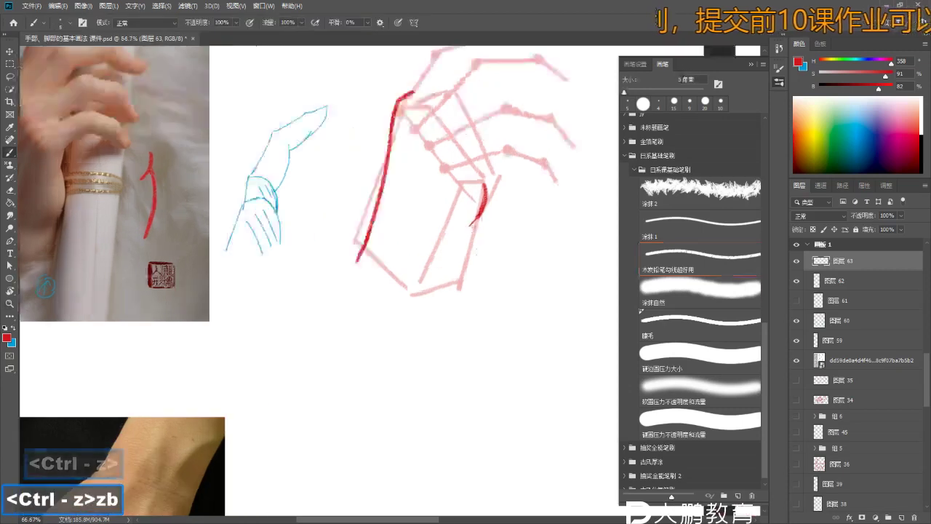
pyautogui.hotkey('ctrl', 'z')
pyautogui.moveTo(484, 217)
pyautogui.mouseDown()
pyautogui.moveTo(469, 267)
pyautogui.moveTo(479, 243)
pyautogui.moveTo(477, 257)
pyautogui.moveTo(455, 292)
pyautogui.moveTo(470, 240)
pyautogui.moveTo(474, 257)
pyautogui.mouseUp()
pyautogui.hotkey('ctrl', 'z')
pyautogui.hotkey('ctrl', 'z')
# - Cancel the accidentally opened Color Balance adjustment and undo the stray change and last stroke
pyautogui.press('z')
pyautogui.press('b')
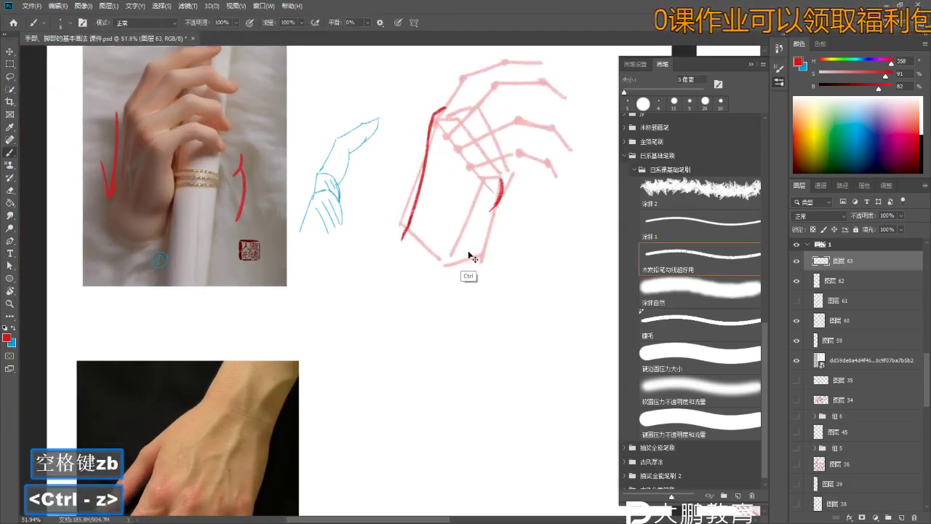
pyautogui.hotkey('ctrl', 'b')
pyautogui.press('Escape')
pyautogui.hotkey('ctrl', 'z')
pyautogui.press('n')
pyautogui.press('b')
pyautogui.press('ctrl')
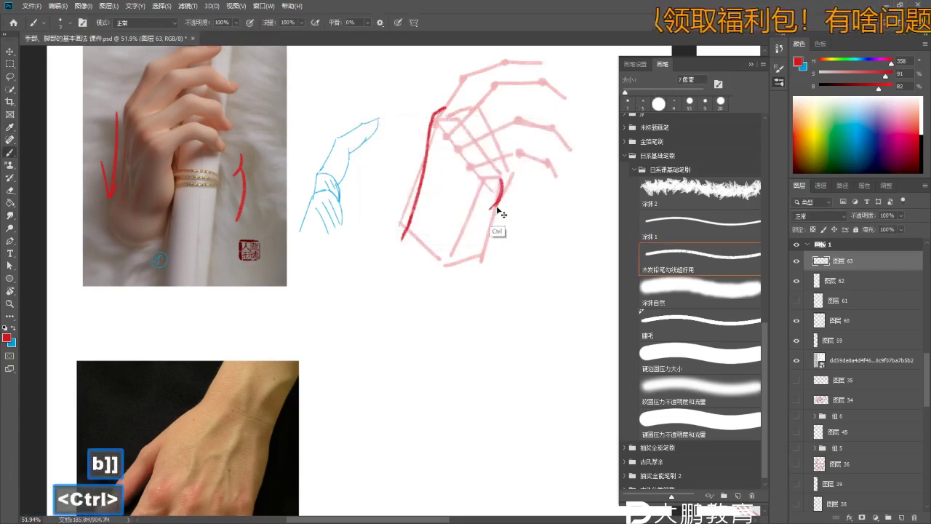
pyautogui.hotkey('ctrl', 'z')
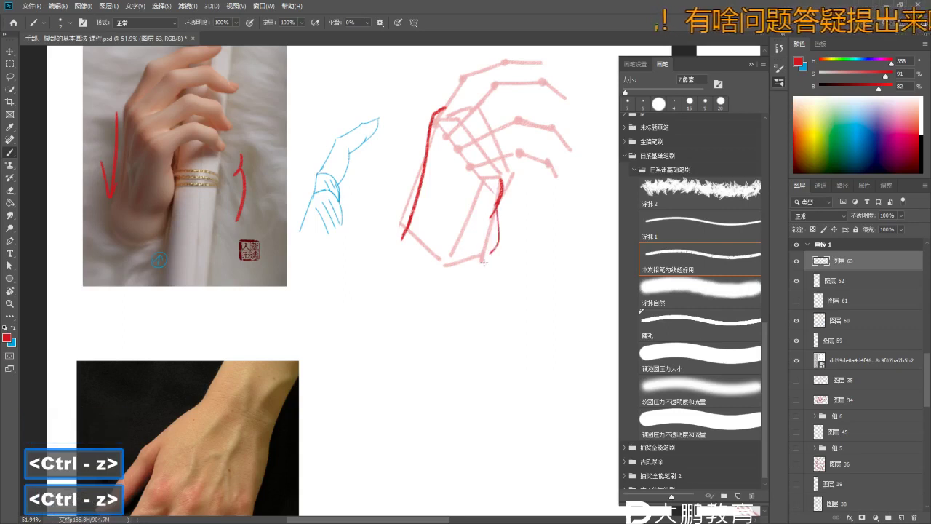
# - Zoom in on the wireframe's right side, then out to the whole page and back onto the sketches
pyautogui.press('z')
pyautogui.moveTo(496, 224); pyautogui.dragTo(503, 227)
pyautogui.press('b')
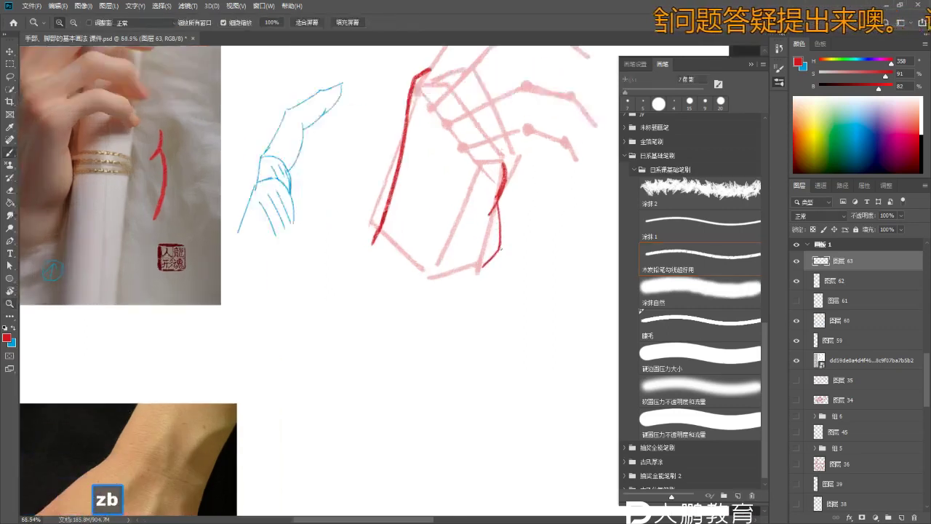
pyautogui.press('z')
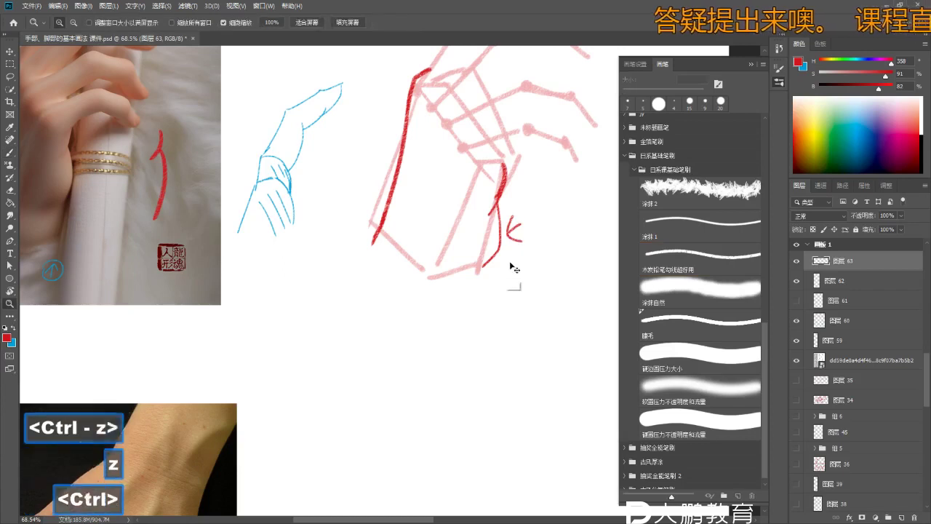
pyautogui.moveTo(519, 254); pyautogui.dragTo(486, 281)
pyautogui.press('b')
pyautogui.press('b')
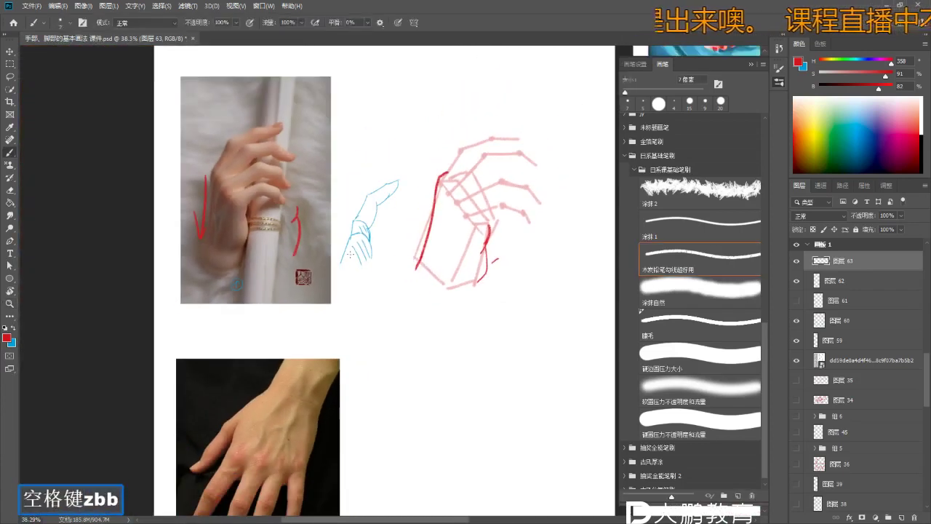
pyautogui.press('z')
pyautogui.moveTo(355, 266); pyautogui.dragTo(374, 268)
pyautogui.press('b')
pyautogui.hotkey('ctrl', 'z')
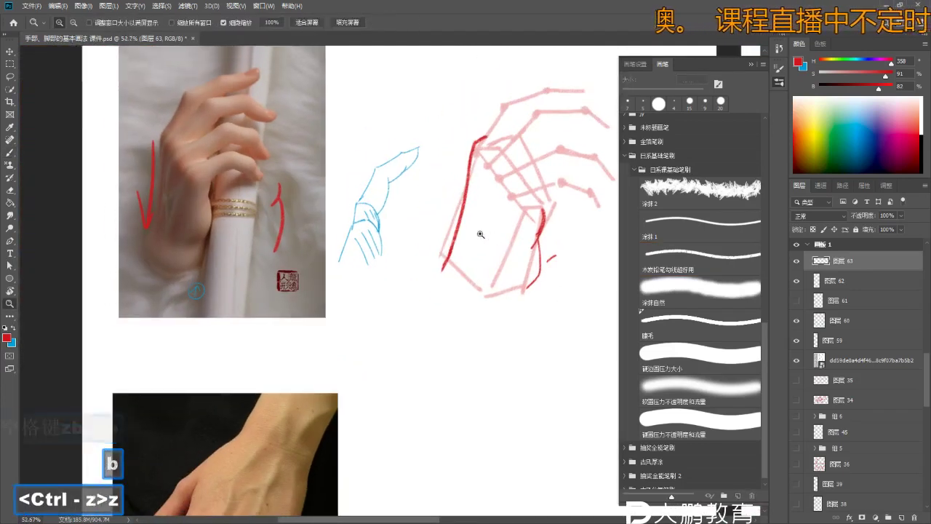
# - Frame the view so the sketches and the second photo are both visible
pyautogui.press('z')
pyautogui.press('b')
pyautogui.moveTo(364, 154)
pyautogui.mouseDown()
pyautogui.moveTo(364, 146)
pyautogui.moveTo(429, 197)
pyautogui.mouseUp()
pyautogui.press('z')
pyautogui.moveTo(342, 157); pyautogui.dragTo(354, 158)
pyautogui.press('b')
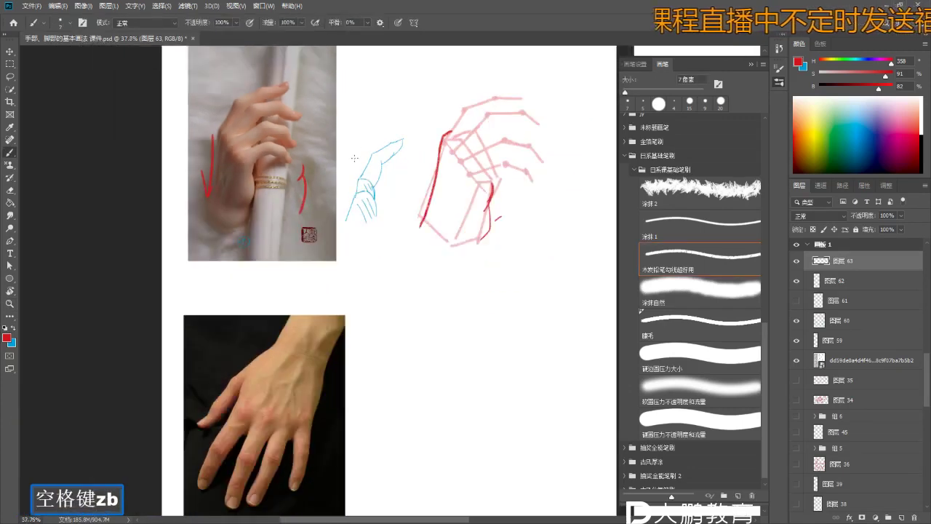
pyautogui.press('z')
pyautogui.moveTo(410, 313)
pyautogui.mouseDown()
pyautogui.moveTo(378, 320)
pyautogui.moveTo(415, 169)
pyautogui.moveTo(356, 169)
pyautogui.moveTo(436, 187)
pyautogui.moveTo(448, 213)
pyautogui.moveTo(422, 213)
pyautogui.mouseUp()
pyautogui.press('b')
# - Reposition and zoom the view onto the wireframe, undoing the last red stroke
pyautogui.press('z')
pyautogui.press('b')
pyautogui.press('b')
pyautogui.press('z')
pyautogui.moveTo(422, 213); pyautogui.dragTo(451, 213)
pyautogui.press('b')
pyautogui.moveTo(327, 197); pyautogui.dragTo(411, 197)
pyautogui.moveTo(121, 191)
pyautogui.mouseDown()
pyautogui.moveTo(222, 191)
pyautogui.moveTo(131, 182)
pyautogui.mouseUp()
pyautogui.press('z')
pyautogui.press('b')
pyautogui.moveTo(247, 171)
pyautogui.mouseDown()
pyautogui.moveTo(223, 172)
pyautogui.moveTo(238, 200)
pyautogui.mouseUp()
pyautogui.moveTo(406, 170)
pyautogui.mouseDown()
pyautogui.moveTo(366, 165)
pyautogui.moveTo(407, 165)
pyautogui.mouseUp()
pyautogui.press('z')
pyautogui.press('b')
pyautogui.press('z')
# - Center the wireframe, show it beside the photo, then zoom in on its fingertips
pyautogui.press('b')
pyautogui.hotkey('ctrl', 'z')
pyautogui.hotkey('ctrl', 'z')
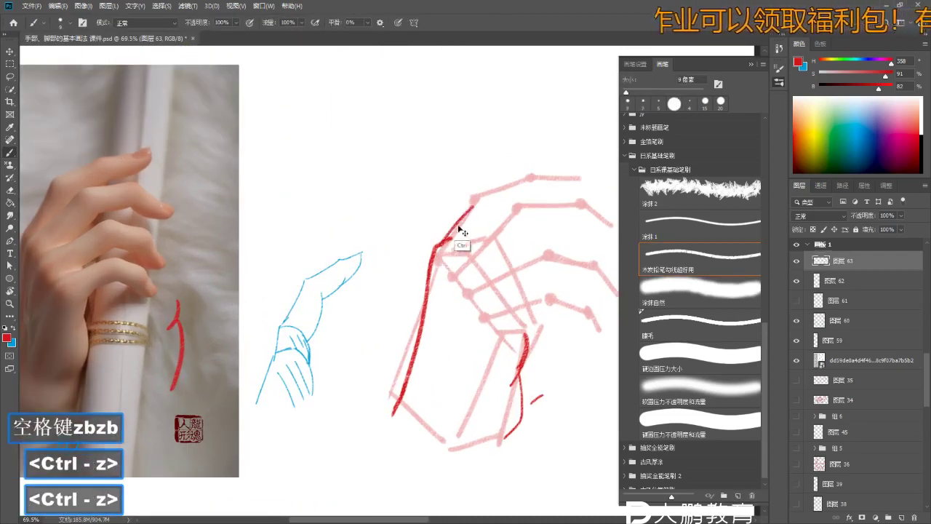
pyautogui.press('z')
pyautogui.moveTo(452, 241); pyautogui.dragTo(481, 204)
pyautogui.press('b')
pyautogui.press('z')
pyautogui.press('b')
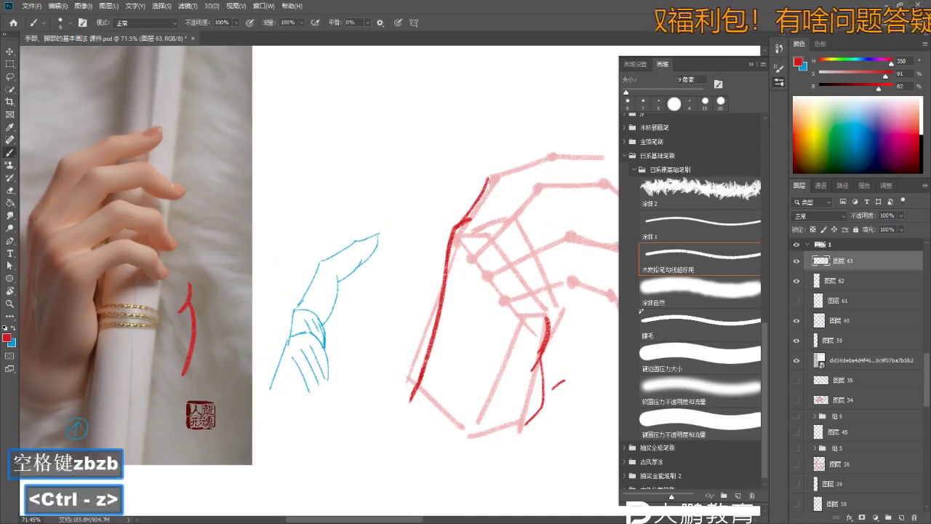
pyautogui.press('z')
pyautogui.moveTo(496, 193)
pyautogui.mouseDown()
pyautogui.moveTo(463, 195)
pyautogui.moveTo(489, 186)
pyautogui.mouseUp()
pyautogui.press('b')
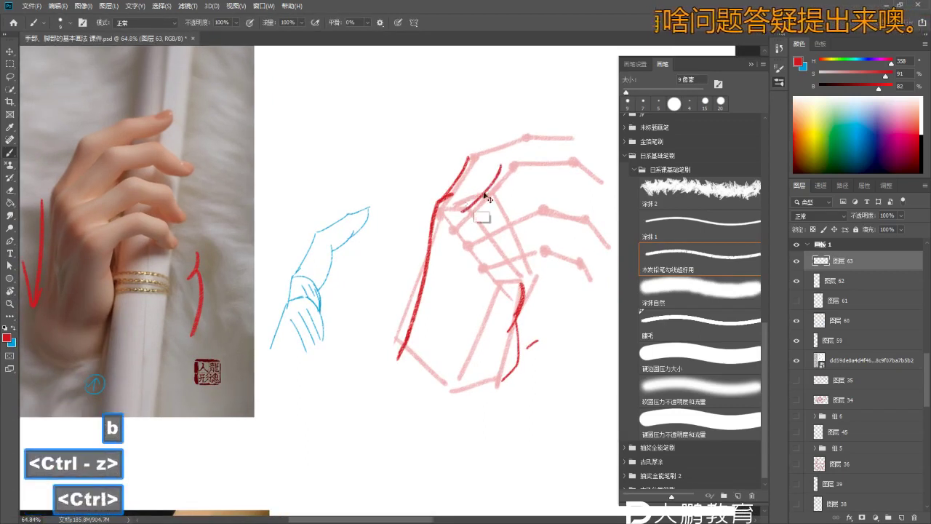
pyautogui.press('z')
pyautogui.click(498, 182)
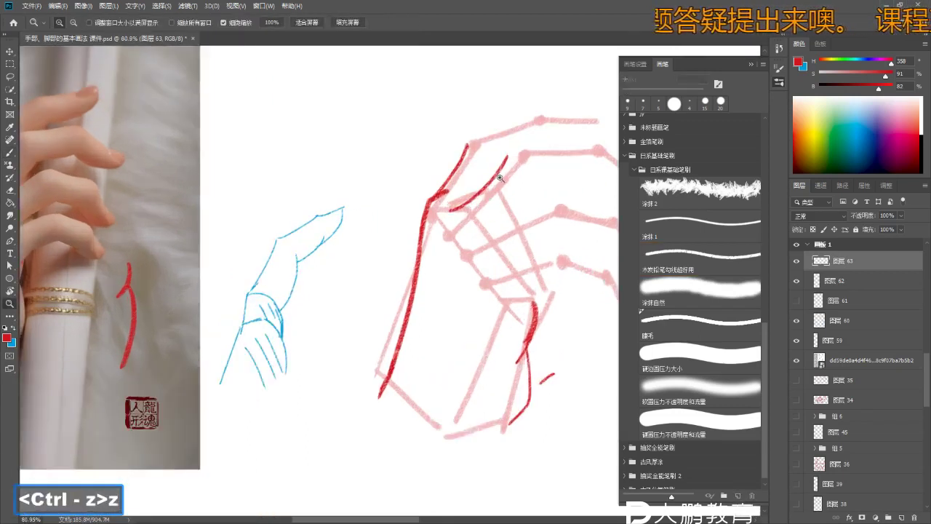
pyautogui.press('b')
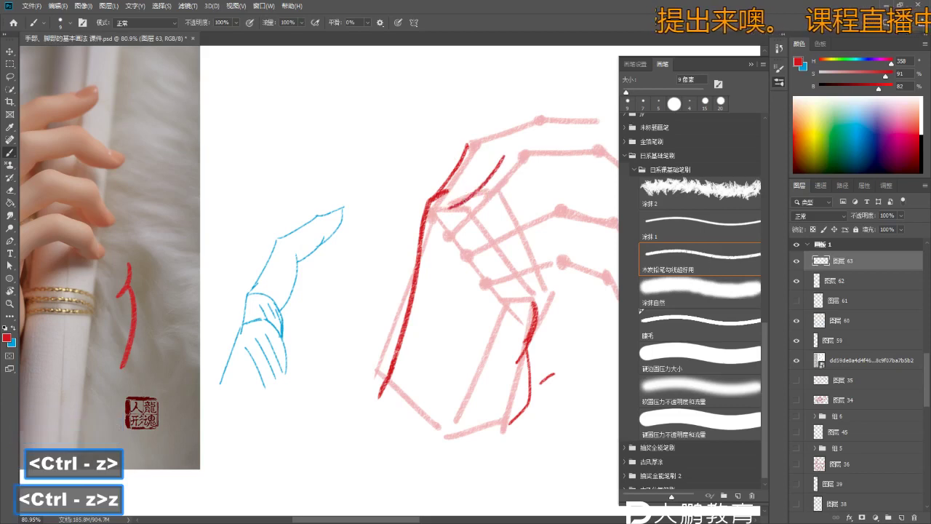
# - Zoom closer on the hand sketch and undo the red strokes drawn near the knuckles
pyautogui.press('space')
pyautogui.scroll(-3, 456, 224)
pyautogui.press('z')
pyautogui.press('b')
pyautogui.press('b')
pyautogui.press('z')
pyautogui.click(456, 224)
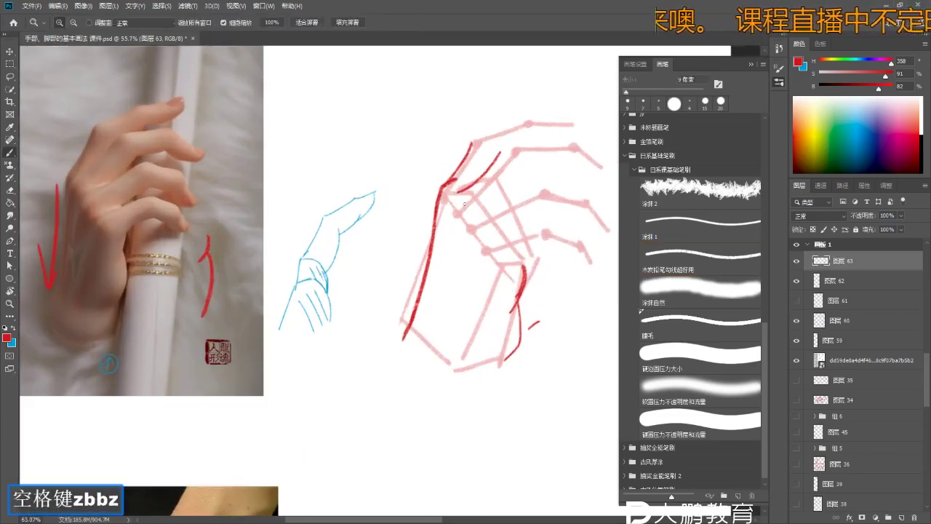
pyautogui.moveTo(463, 204); pyautogui.dragTo(523, 172)
pyautogui.press('b')
pyautogui.hotkey('ctrl', 'z')
pyautogui.press('space')
pyautogui.press('z')
pyautogui.scroll(-2, 494, 215)
pyautogui.press('b')
pyautogui.press('b')
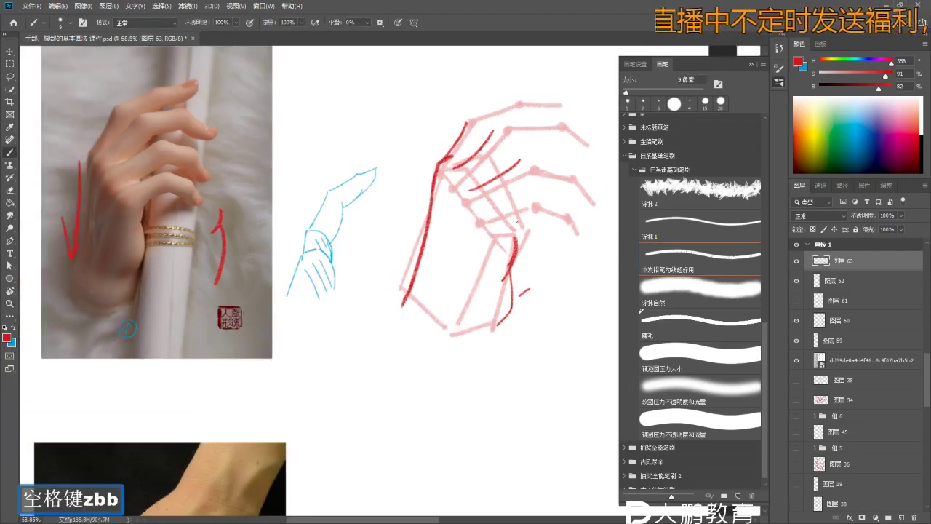
pyautogui.hotkey('ctrl', 'z')
pyautogui.hotkey('ctrl', 'z')
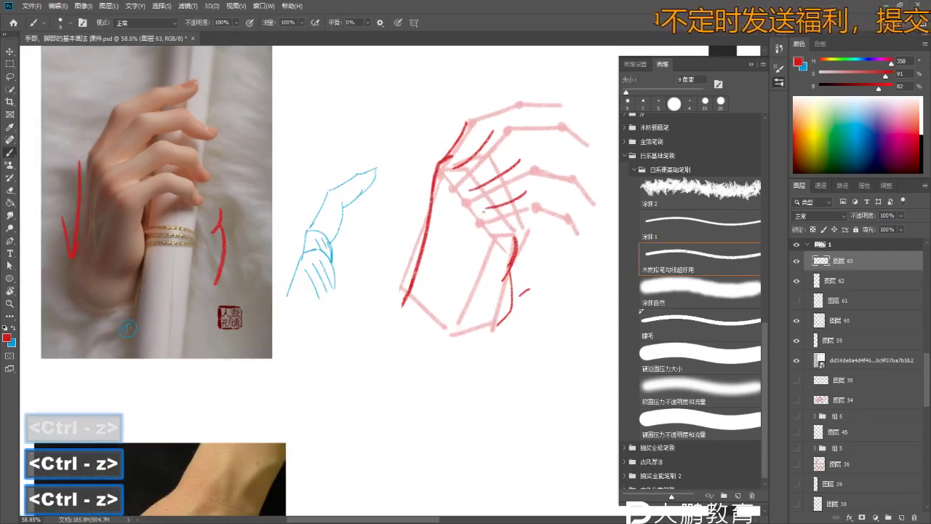
# - Zoom in on the wireframe fingers and paint red contours along them
pyautogui.hotkey('space', 'z')
pyautogui.moveTo(480, 211); pyautogui.dragTo(506, 188)
pyautogui.press('b')
pyautogui.press('b')
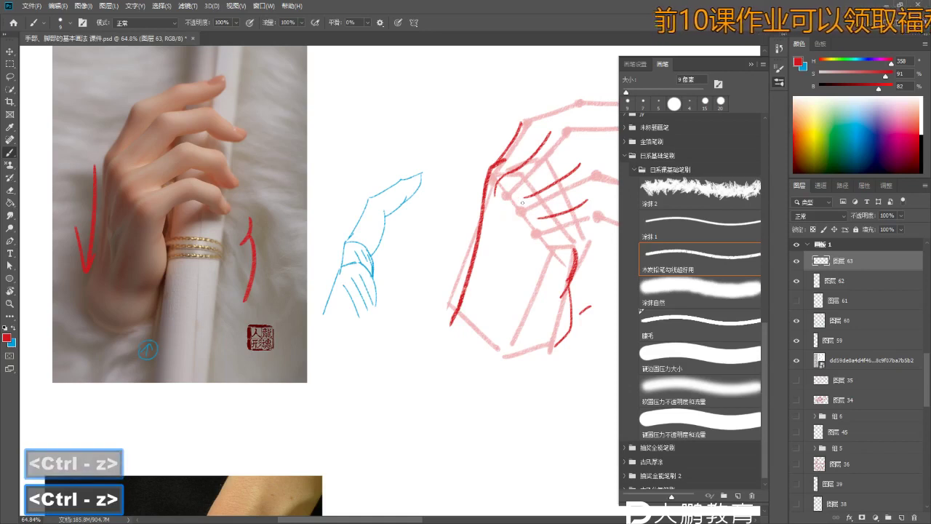
pyautogui.press('z')
pyautogui.moveTo(508, 234)
pyautogui.mouseDown()
pyautogui.moveTo(518, 191)
pyautogui.moveTo(535, 209)
pyautogui.mouseUp()
pyautogui.press('b')
pyautogui.press('b')
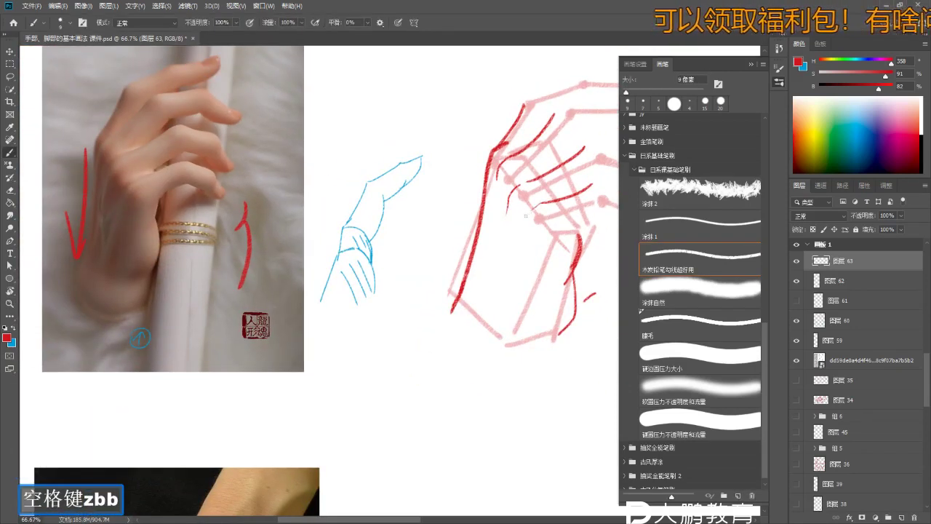
# - Zoom out to the whole sketch, then back in slightly on the hand to continue the contours
pyautogui.press('z')
pyautogui.moveTo(528, 221)
pyautogui.mouseDown()
pyautogui.moveTo(520, 221)
pyautogui.moveTo(544, 202)
pyautogui.moveTo(465, 198)
pyautogui.moveTo(480, 197)
pyautogui.mouseUp()
pyautogui.press('b')
pyautogui.press('space')
pyautogui.press('z')
pyautogui.press('b')
pyautogui.press('z')
pyautogui.press('space')
pyautogui.press('z')
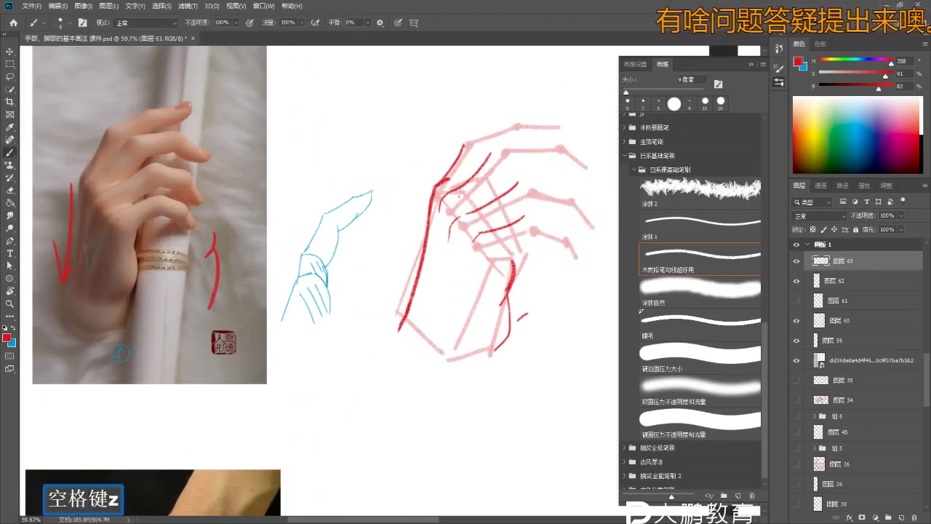
pyautogui.press('z')
pyautogui.moveTo(471, 148); pyautogui.dragTo(482, 193)
pyautogui.press('b')
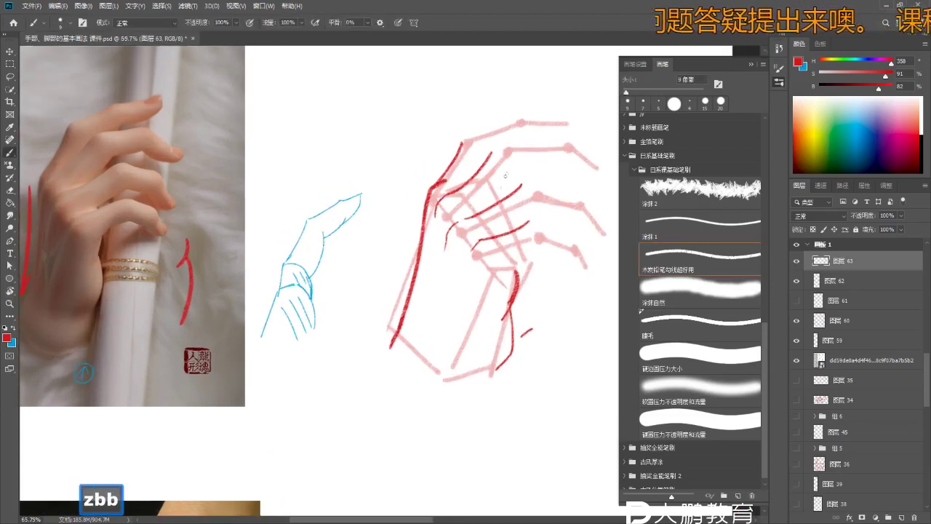
# - Check the brush presets, then move to and zoom in on the reference photo's fingers
pyautogui.rightClick(510, 170)
pyautogui.press('space')
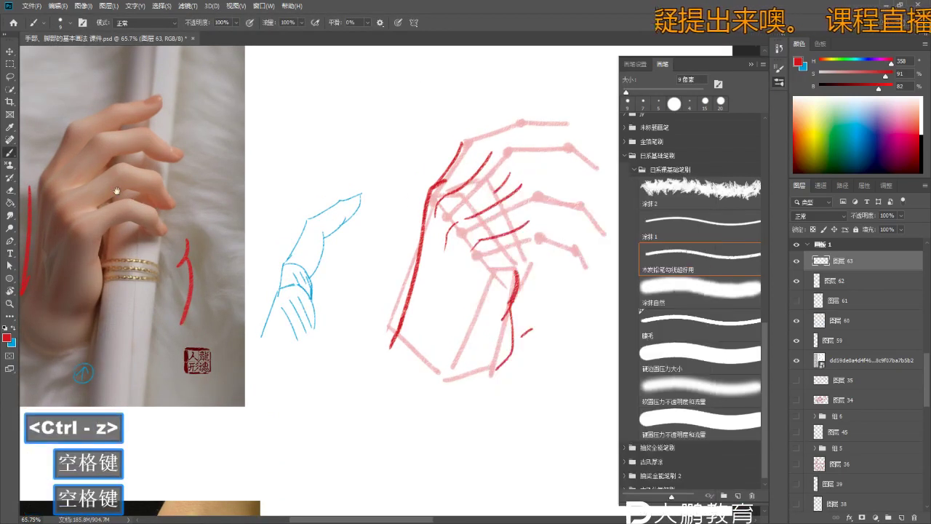
pyautogui.moveTo(378, 218); pyautogui.dragTo(487, 232)
pyautogui.press('z')
pyautogui.moveTo(135, 160)
pyautogui.mouseDown()
pyautogui.moveTo(187, 161)
pyautogui.moveTo(191, 129)
pyautogui.moveTo(120, 214)
pyautogui.mouseUp()
# - Draw a red arrow stroke beside the reference hand, redrawing it after bad attempts
pyautogui.press('b')
pyautogui.press('z')
pyautogui.press('b')
pyautogui.press('b')
pyautogui.hotkey('ctrl', 'z')
pyautogui.moveTo(146, 164); pyautogui.dragTo(120, 218)
pyautogui.hotkey('ctrl', 'z')
pyautogui.moveTo(178, 116); pyautogui.dragTo(98, 231)
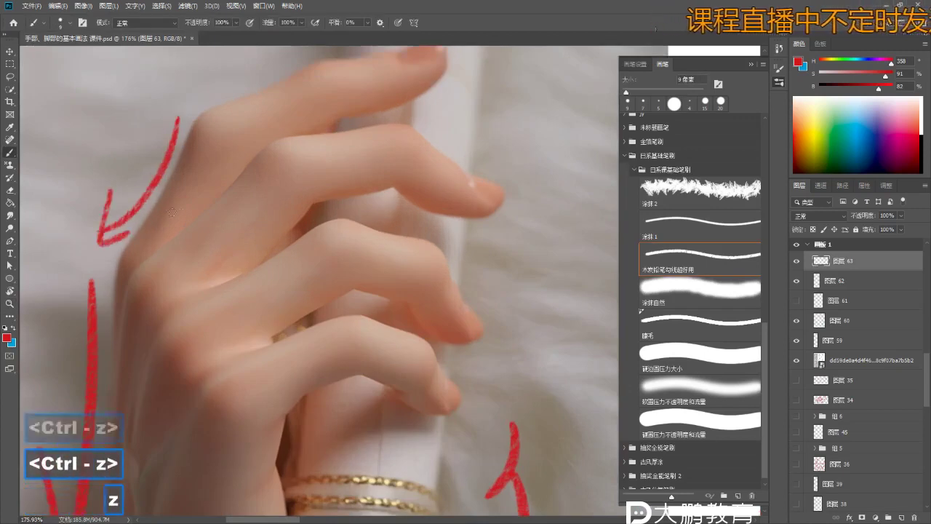
# - Zoom in on the finger knuckles and paint a red mark at the middle knuckle
pyautogui.press('space')
pyautogui.moveTo(173, 211); pyautogui.dragTo(225, 208)
pyautogui.press('z')
pyautogui.moveTo(291, 195); pyautogui.dragTo(310, 195)
pyautogui.press('b')
pyautogui.press('b')
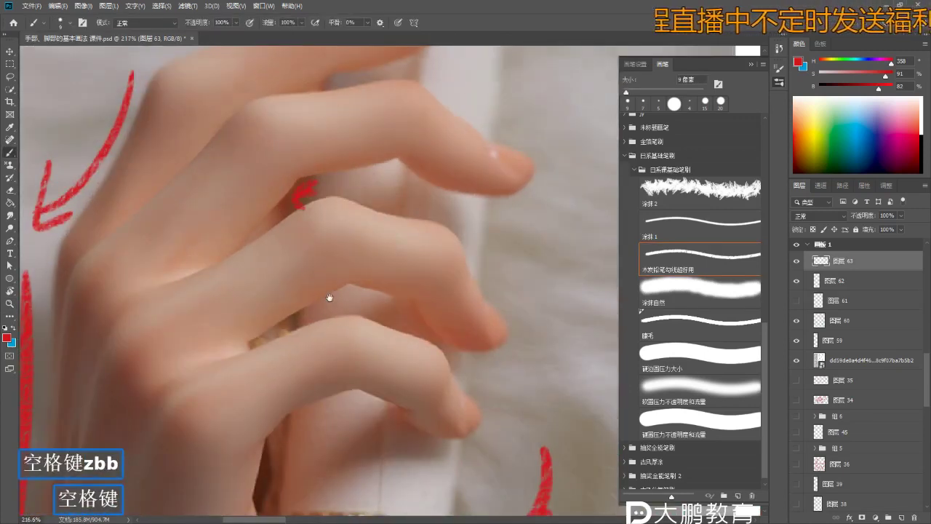
pyautogui.moveTo(330, 297); pyautogui.dragTo(331, 257)
pyautogui.press('z')
pyautogui.press('b')
pyautogui.moveTo(280, 293); pyautogui.dragTo(344, 252)
pyautogui.hotkey('ctrl', 'z')
pyautogui.moveTo(259, 307)
pyautogui.mouseDown()
pyautogui.moveTo(368, 240)
pyautogui.moveTo(379, 181)
pyautogui.mouseUp()
# - Draw a red line along the lower finger, then undo it
pyautogui.press('z')
pyautogui.moveTo(328, 306)
pyautogui.mouseDown()
pyautogui.moveTo(327, 276)
pyautogui.moveTo(342, 291)
pyautogui.moveTo(385, 273)
pyautogui.mouseUp()
pyautogui.press('z')
pyautogui.press('b')
pyautogui.hotkey('ctrl', 'z')
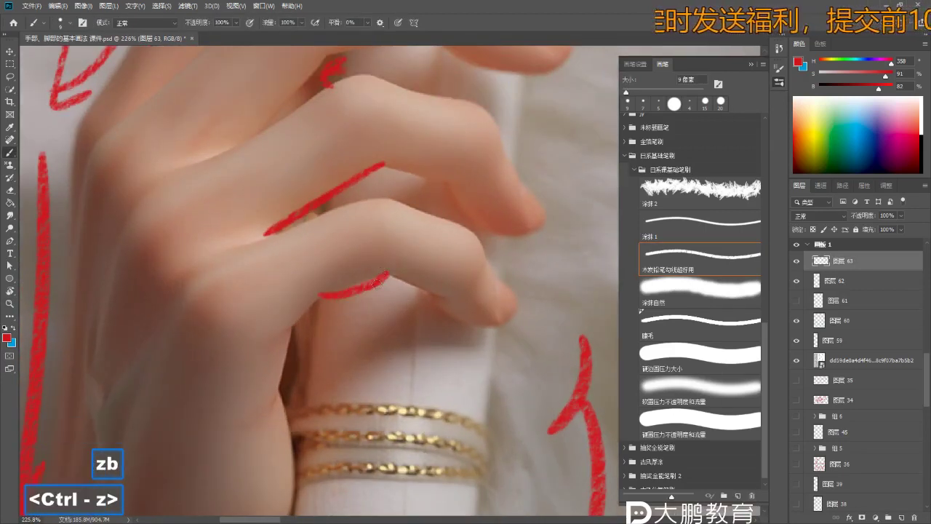
pyautogui.hotkey('ctrl', 'z')
# - Zoom out and pan to see more of the reference photo and hand sketch
pyautogui.press('z')
pyautogui.press('space')
pyautogui.press('z')
pyautogui.moveTo(553, 269)
pyautogui.mouseDown()
pyautogui.moveTo(437, 269)
pyautogui.moveTo(409, 223)
pyautogui.mouseUp()
pyautogui.press('b')
pyautogui.press('b')
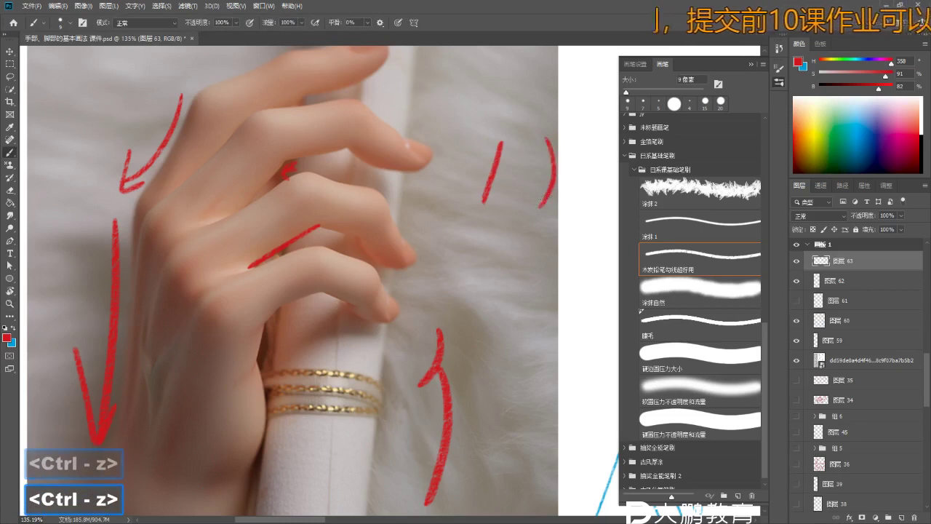
pyautogui.press('z')
pyautogui.press('space')
pyautogui.moveTo(540, 198)
pyautogui.mouseDown()
pyautogui.moveTo(451, 235)
pyautogui.moveTo(507, 195)
pyautogui.moveTo(457, 258)
pyautogui.moveTo(415, 260)
pyautogui.moveTo(472, 218)
pyautogui.moveTo(524, 197)
pyautogui.mouseUp()
pyautogui.press('space')
pyautogui.press('z')
pyautogui.press('b')
pyautogui.press('z')
pyautogui.press('b')
pyautogui.press('b')
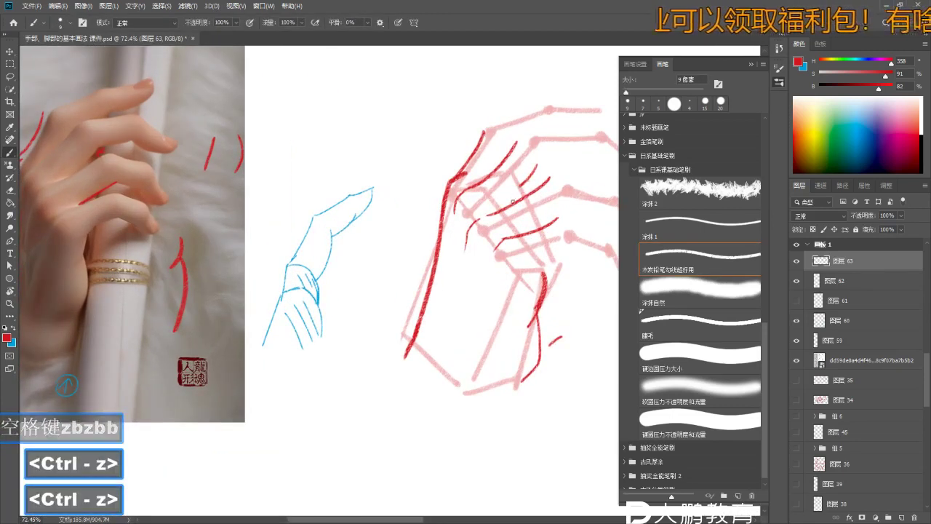
# - Bring the wireframe hand back into view and undo the recent red strokes
pyautogui.press('z')
pyautogui.press('space')
pyautogui.moveTo(509, 223)
pyautogui.mouseDown()
pyautogui.moveTo(544, 221)
pyautogui.moveTo(584, 239)
pyautogui.moveTo(538, 246)
pyautogui.moveTo(555, 243)
pyautogui.mouseUp()
pyautogui.press('z')
pyautogui.press('b')
pyautogui.press('z')
pyautogui.press('space')
pyautogui.press('b')
pyautogui.hotkey('ctrl', 'z')
pyautogui.press('z')
pyautogui.press('b')
pyautogui.press('space')
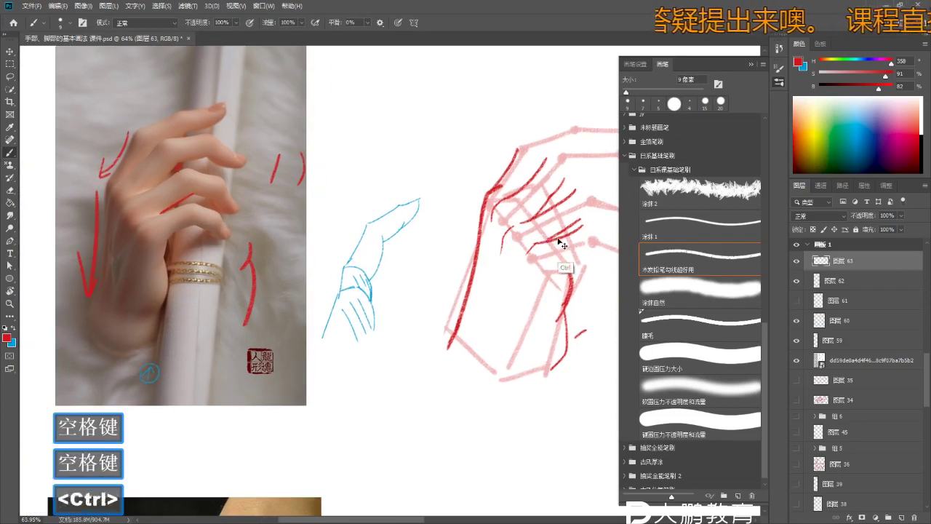
pyautogui.hotkey('ctrl', 'z')
pyautogui.press('b')
pyautogui.hotkey('ctrl', 'z')
# - Undo stray red strokes and reframe the view on the whole hand sketch
pyautogui.hotkey('ctrl', 'z')
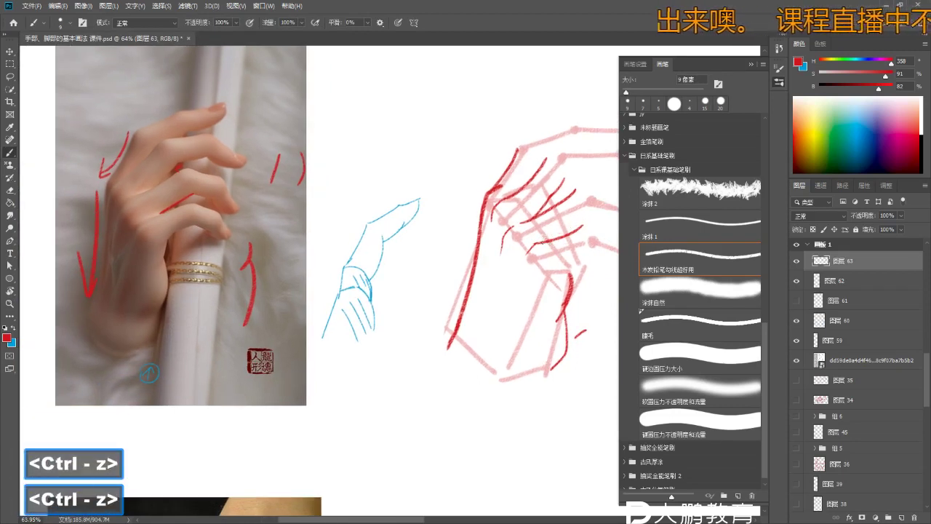
pyautogui.hotkey('ctrl', 'z')
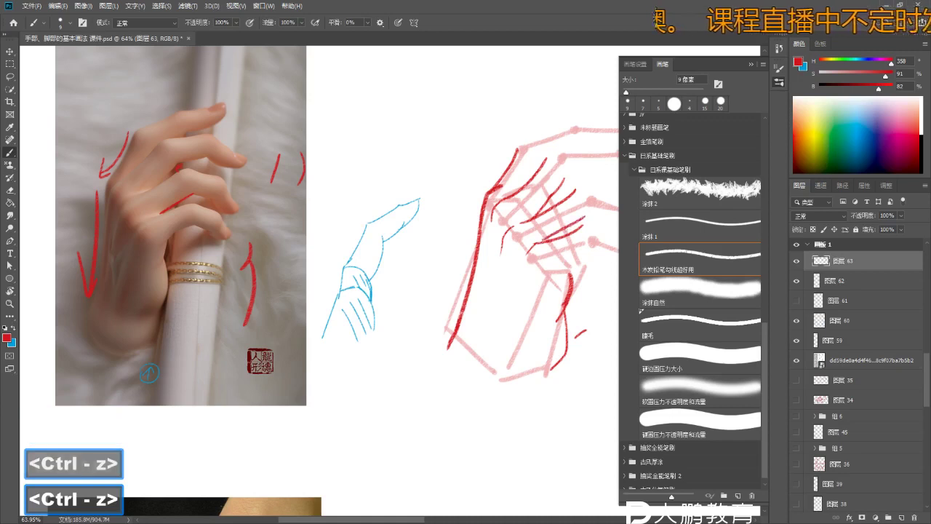
pyautogui.press('z')
pyautogui.moveTo(469, 164); pyautogui.dragTo(461, 142)
pyautogui.press('space')
pyautogui.press('b')
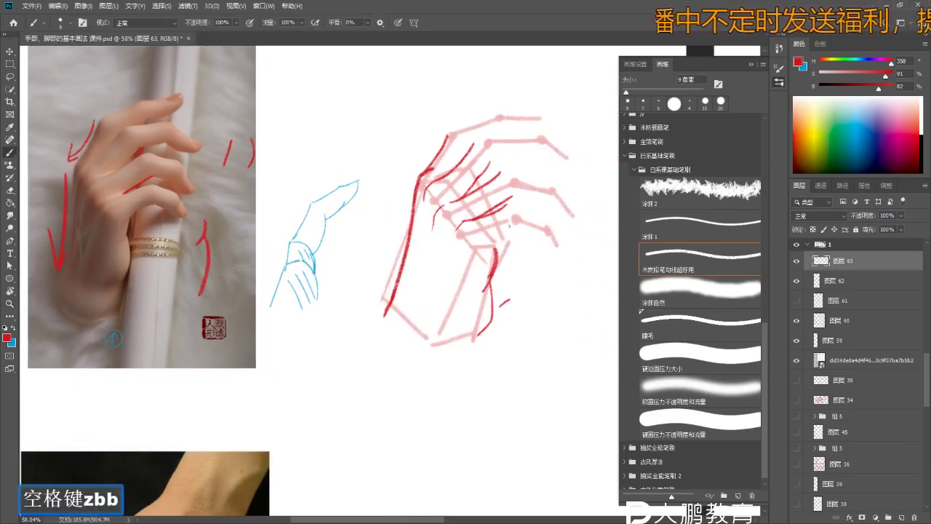
pyautogui.hotkey('ctrl', 'z')
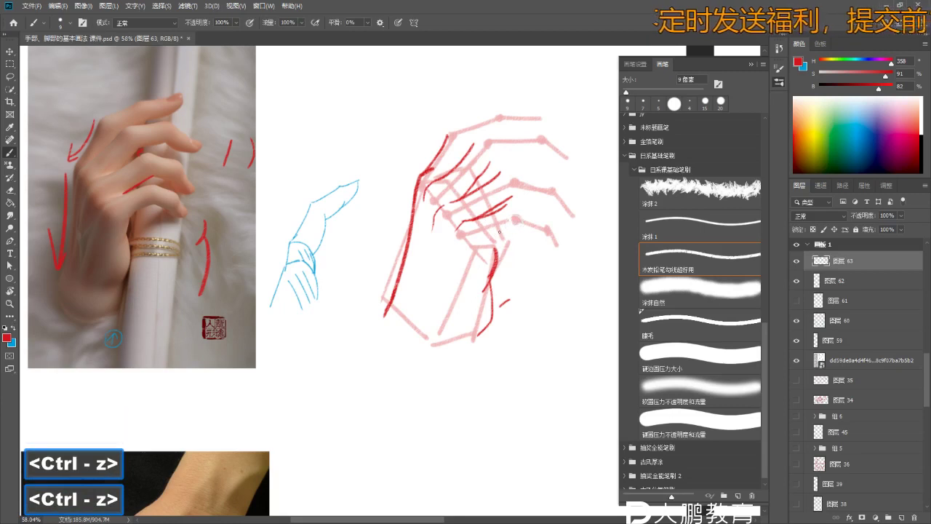
pyautogui.press('ctrl')
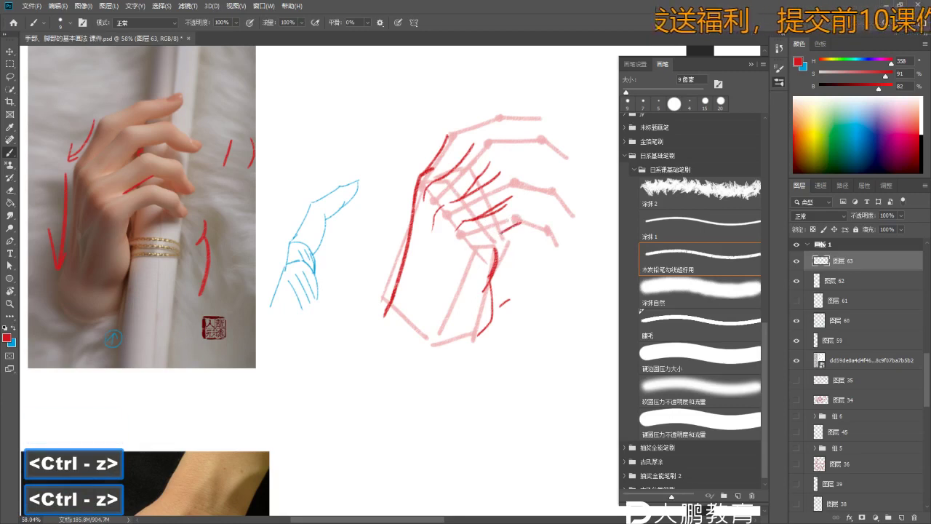
pyautogui.press('z')
pyautogui.press('space')
pyautogui.moveTo(489, 249)
pyautogui.mouseDown()
pyautogui.moveTo(480, 251)
pyautogui.moveTo(521, 214)
pyautogui.moveTo(514, 216)
pyautogui.moveTo(557, 195)
pyautogui.moveTo(499, 215)
pyautogui.moveTo(531, 211)
pyautogui.moveTo(496, 242)
pyautogui.moveTo(451, 244)
pyautogui.mouseUp()
pyautogui.press('b')
pyautogui.press('b')
pyautogui.press('e')
pyautogui.press('b')
pyautogui.hotkey('ctrl', 'z')
# - Rework the finger contour strokes, then select pink wireframe layer 62 to adjust its opacity
pyautogui.hotkey('ctrl', 'z')
pyautogui.hotkey('ctrl', 'z')
pyautogui.press('z')
pyautogui.press('b')
pyautogui.press('z')
pyautogui.press('space')
pyautogui.press('z')
pyautogui.press('b')
pyautogui.press('space')
pyautogui.press('space')
pyautogui.press('b')
pyautogui.press('b')
pyautogui.hotkey('ctrl', 'z')
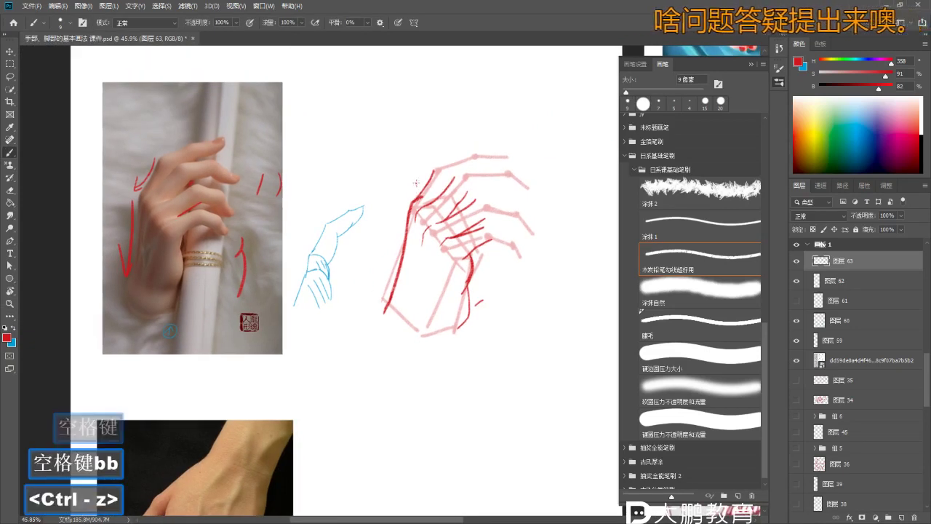
pyautogui.hotkey('ctrl', 'z')
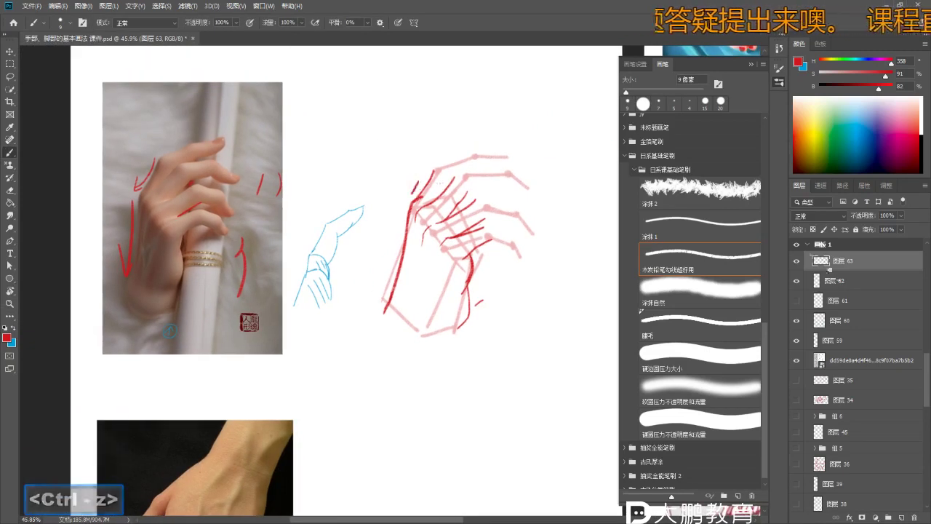
pyautogui.click(840, 283)
pyautogui.click(901, 216)
# - Set wireframe layer 62 to 15% opacity and return to red contour layer 63
pyautogui.moveTo(900, 228); pyautogui.dragTo(888, 228)
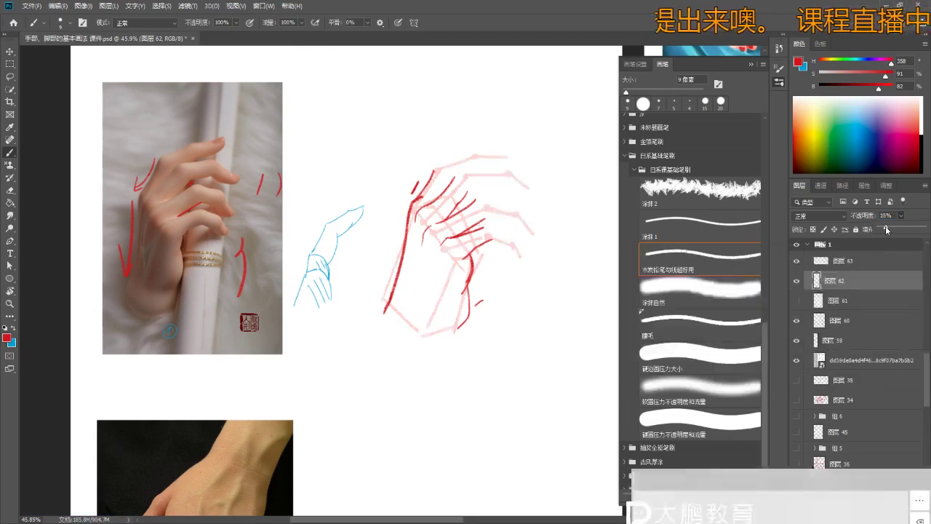
pyautogui.click(869, 262)
pyautogui.press('b')
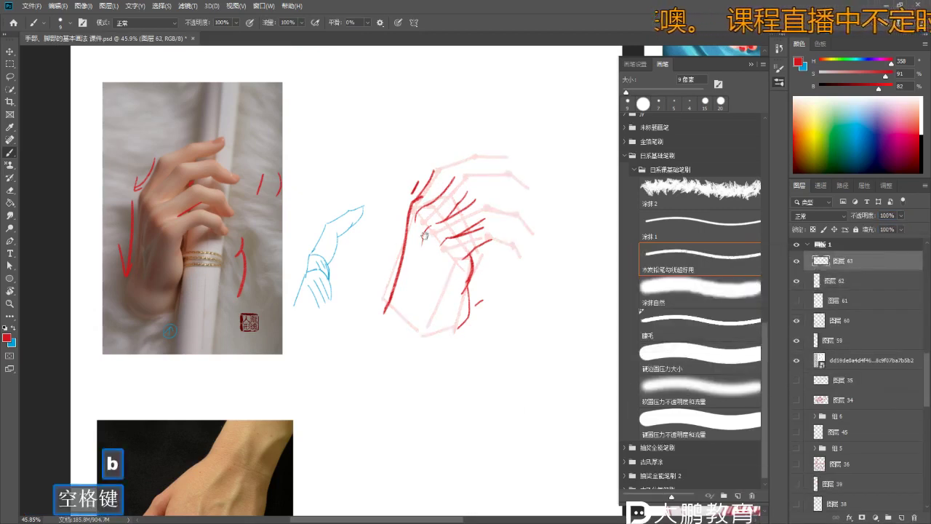
pyautogui.hotkey('space', 'z')
pyautogui.moveTo(414, 225)
pyautogui.mouseDown()
pyautogui.moveTo(455, 225)
pyautogui.moveTo(413, 249)
pyautogui.moveTo(396, 241)
pyautogui.mouseUp()
# - Move the view to the blank area above the sketch and choose a brush preset
pyautogui.hotkey('ctrl', 'z')
pyautogui.press('e')
pyautogui.press('b')
pyautogui.press('z')
pyautogui.hotkey('ctrl', 'z')
pyautogui.press('b')
pyautogui.moveTo(412, 146)
pyautogui.keyDown('space'); pyautogui.mouseDown()
pyautogui.moveTo(429, 150)
pyautogui.moveTo(425, 170)
pyautogui.mouseUp(); pyautogui.keyUp('space')
pyautogui.press('b')
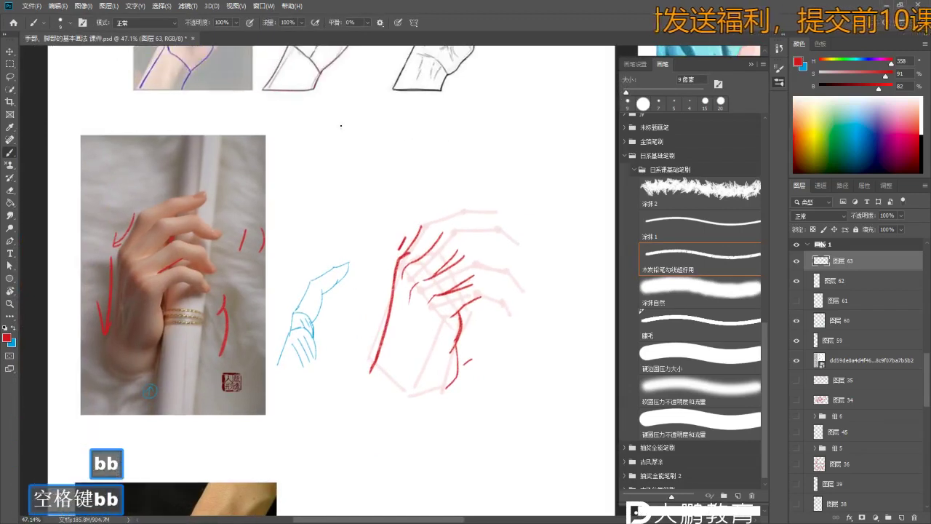
pyautogui.rightClick(338, 125)
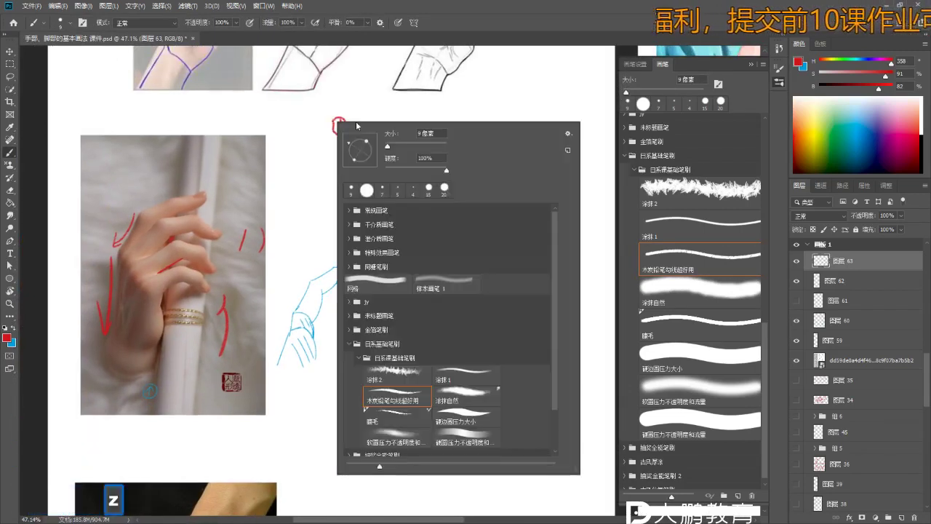
pyautogui.press('b')
pyautogui.moveTo(349, 106)
pyautogui.mouseDown()
pyautogui.moveTo(363, 109)
pyautogui.moveTo(362, 143)
pyautogui.mouseUp()
pyautogui.hotkey('ctrl', 'z')
pyautogui.press('b')
# - Handwrite '①手掌' and the '指' of item ② in red above the sketch
pyautogui.moveTo(386, 114); pyautogui.dragTo(388, 120)
pyautogui.moveTo(392, 113); pyautogui.dragTo(393, 119)
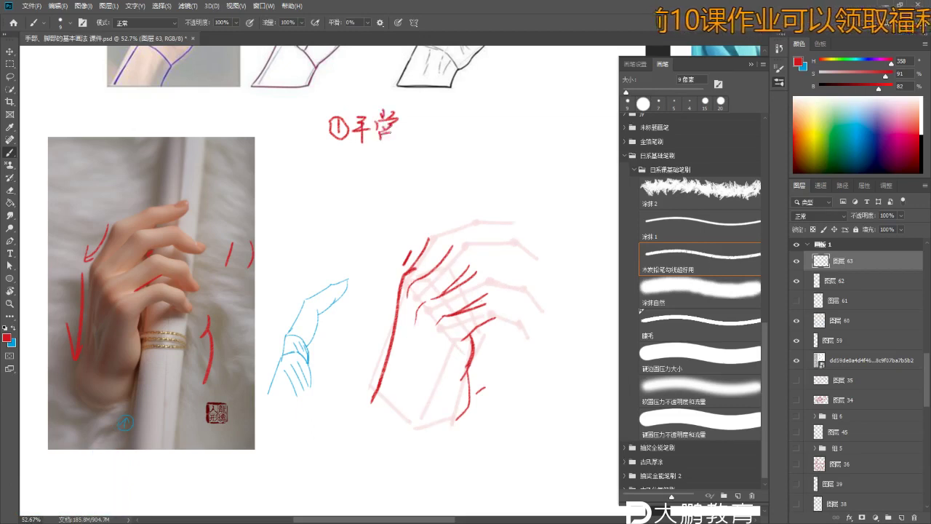
pyautogui.hotkey('ctrl', 'z')
pyautogui.moveTo(379, 122); pyautogui.dragTo(387, 130)
pyautogui.moveTo(382, 124)
pyautogui.mouseDown()
pyautogui.moveTo(393, 123)
pyautogui.moveTo(381, 150)
pyautogui.mouseUp()
pyautogui.press('z')
pyautogui.moveTo(462, 117); pyautogui.dragTo(473, 118)
pyautogui.press('b')
pyautogui.moveTo(461, 110)
pyautogui.mouseDown()
pyautogui.moveTo(461, 140)
pyautogui.moveTo(479, 131)
pyautogui.mouseUp()
pyautogui.moveTo(467, 132)
pyautogui.mouseDown()
pyautogui.moveTo(467, 146)
pyautogui.moveTo(477, 144)
pyautogui.mouseUp()
pyautogui.moveTo(470, 139); pyautogui.dragTo(442, 145)
# - Complete the labels with '节1' and '③结节', undoing stray circles and dashes
pyautogui.press('space')
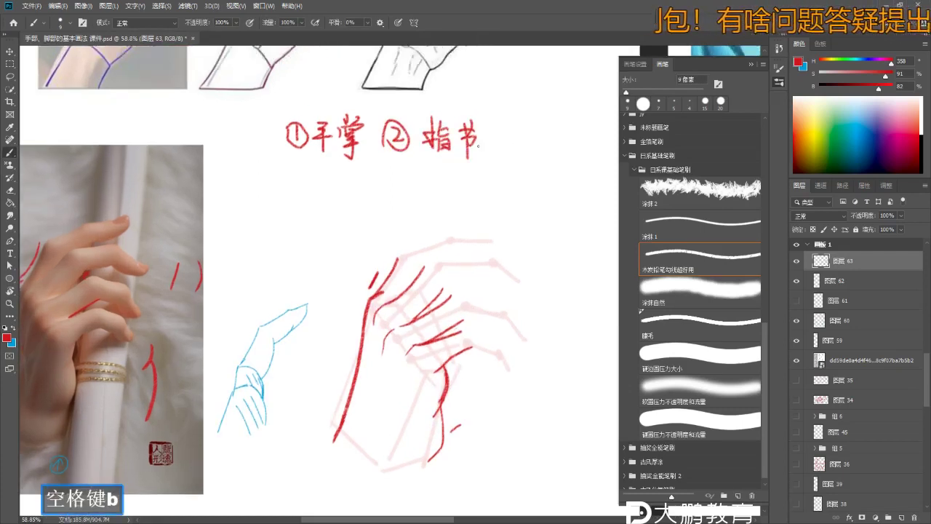
pyautogui.moveTo(492, 130); pyautogui.dragTo(492, 150)
pyautogui.moveTo(486, 123)
pyautogui.mouseDown()
pyautogui.moveTo(473, 147)
pyautogui.moveTo(459, 149)
pyautogui.moveTo(473, 154)
pyautogui.moveTo(474, 129)
pyautogui.moveTo(459, 147)
pyautogui.moveTo(469, 146)
pyautogui.mouseUp()
pyautogui.hotkey('ctrl', 'z')
pyautogui.press('z')
pyautogui.press('z')
pyautogui.press('b')
pyautogui.press('b')
pyautogui.hotkey('ctrl', 'z')
pyautogui.press('b')
pyautogui.hotkey('ctrl', 'z')
pyautogui.press('space')
pyautogui.press('z')
pyautogui.press('b')
pyautogui.press('b')
pyautogui.hotkey('ctrl', 'z')
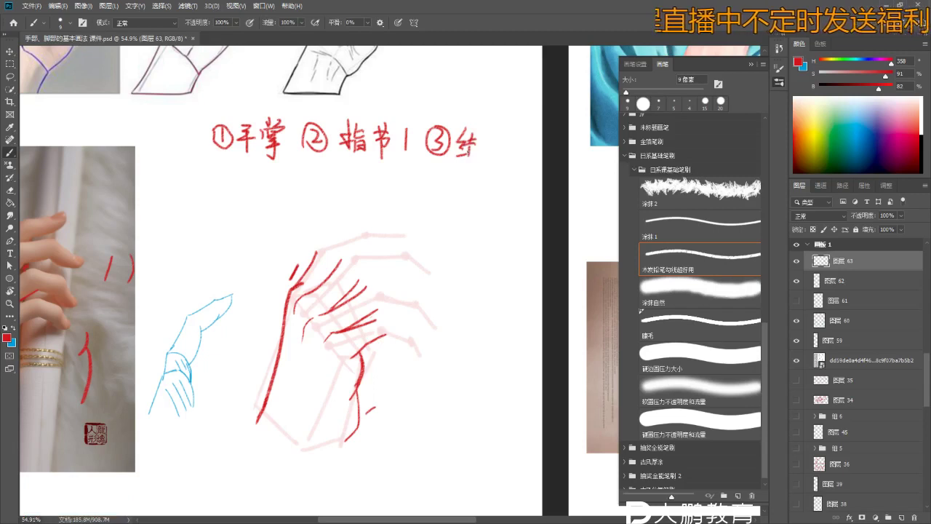
# - Zoom in on the reference photo's hand and ready the red brush
pyautogui.press('b')
pyautogui.moveTo(511, 160); pyautogui.dragTo(218, 349)
pyautogui.press('z')
pyautogui.press('b')
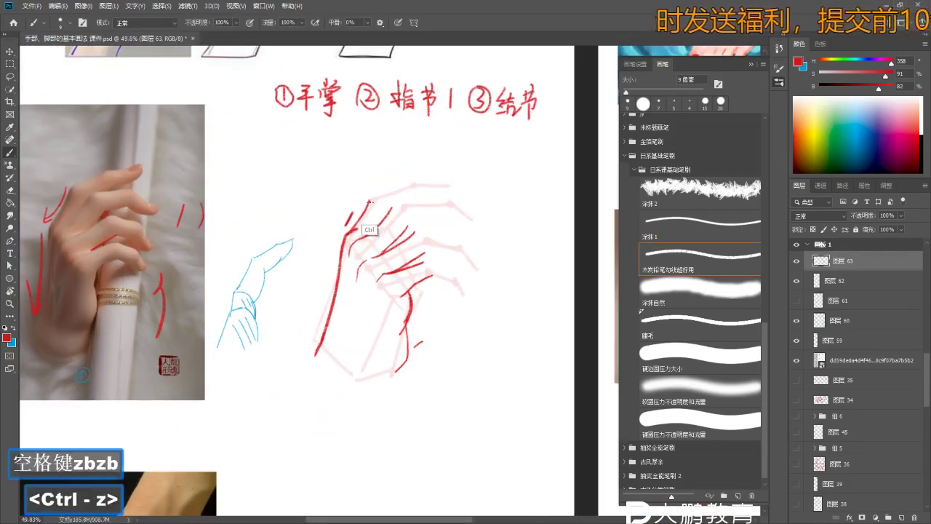
pyautogui.moveTo(378, 203); pyautogui.dragTo(399, 205)
pyautogui.press('z')
pyautogui.moveTo(141, 210)
pyautogui.mouseDown()
pyautogui.moveTo(160, 180)
pyautogui.moveTo(162, 193)
pyautogui.mouseUp()
pyautogui.press('b')
pyautogui.press('z')
pyautogui.press('b')
pyautogui.press('b')
pyautogui.press('ctrl')
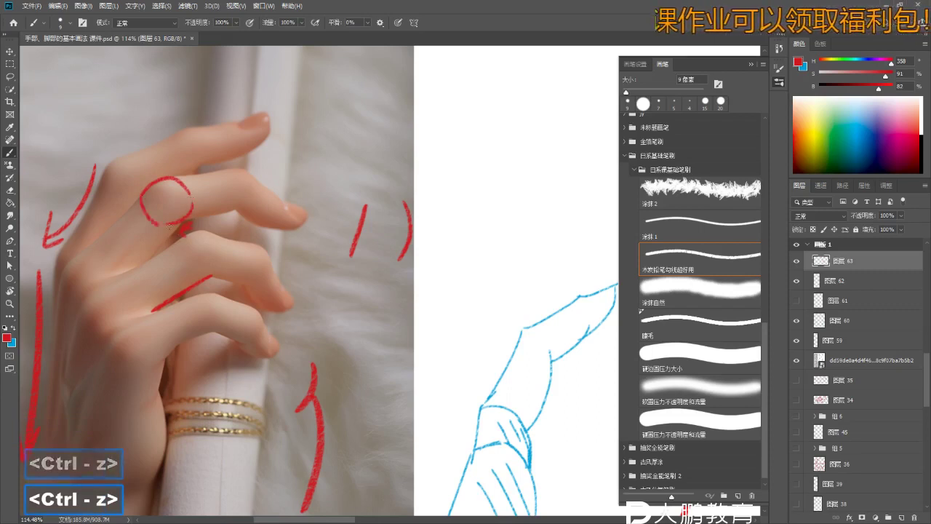
# - Zoom in on the index knuckle and brush a red trial circle on the next knuckle
pyautogui.press('z')
pyautogui.moveTo(93, 178); pyautogui.dragTo(97, 177)
pyautogui.press('b')
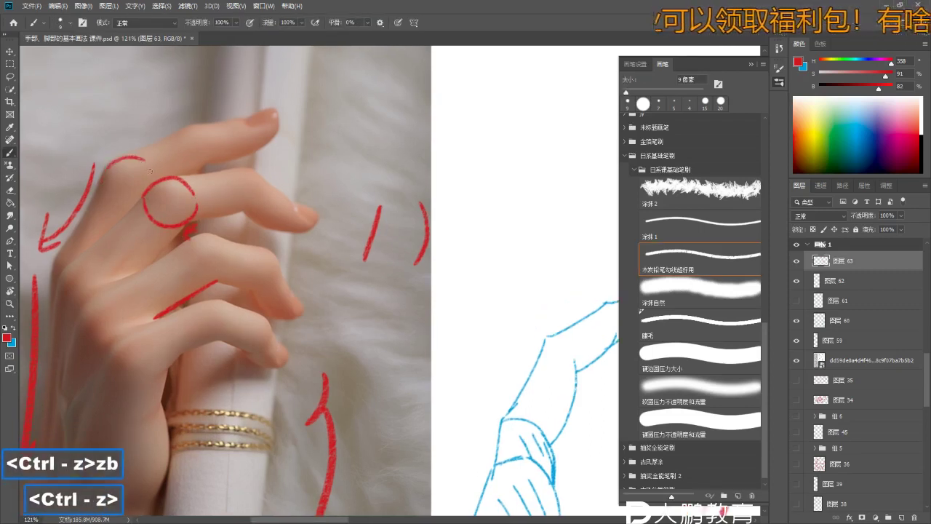
pyautogui.press('z')
pyautogui.press('b')
pyautogui.press('space')
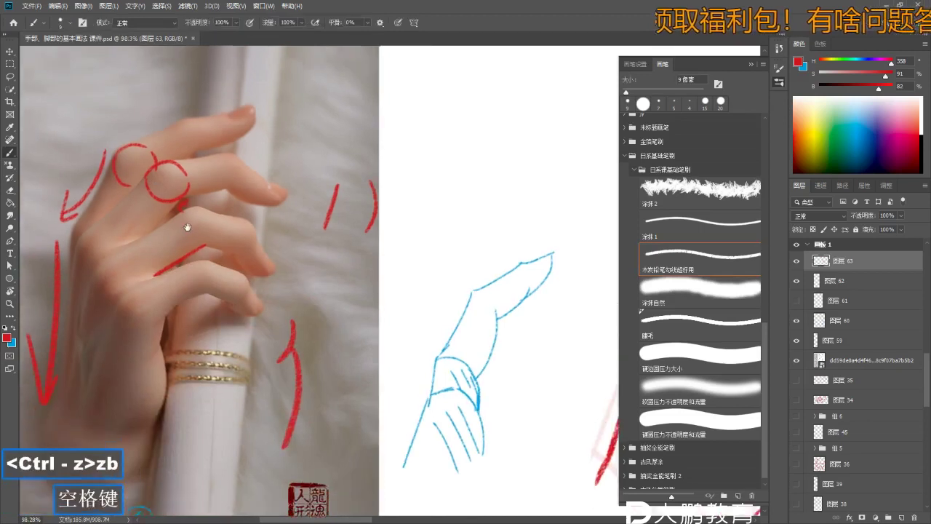
pyautogui.press('z')
pyautogui.press('b')
pyautogui.press('z')
pyautogui.press('b')
pyautogui.moveTo(197, 207)
pyautogui.mouseDown()
pyautogui.moveTo(205, 203)
pyautogui.moveTo(196, 218)
pyautogui.moveTo(217, 218)
pyautogui.moveTo(189, 247)
pyautogui.mouseUp()
# - Undo the trial knuckle circle and zoom out from the reference hand
pyautogui.press('z')
pyautogui.press('b')
pyautogui.press('z')
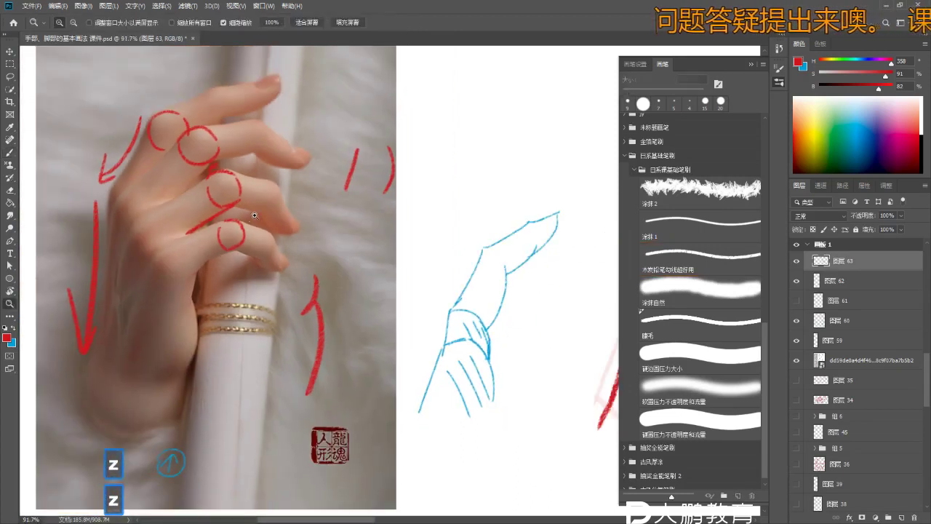
pyautogui.press('z')
pyautogui.moveTo(276, 251); pyautogui.dragTo(251, 251)
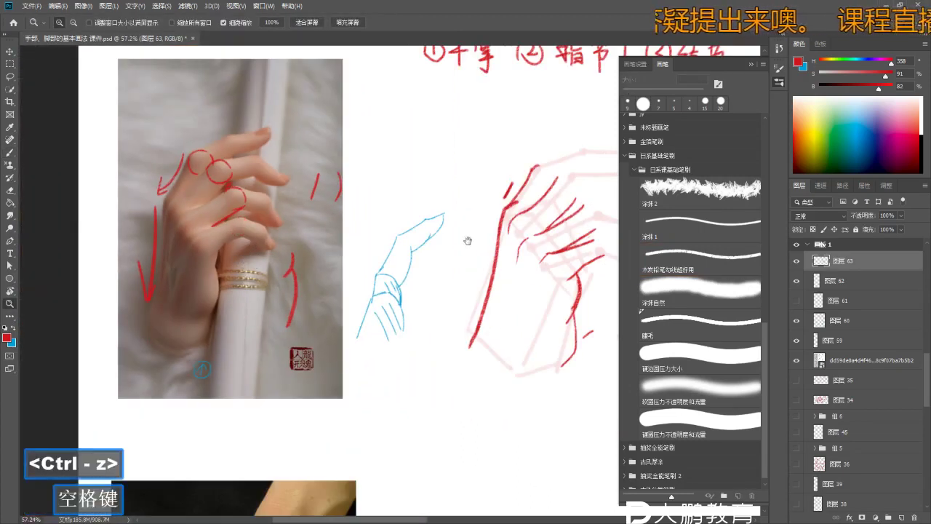
pyautogui.moveTo(468, 240); pyautogui.dragTo(315, 241)
# - Zoom out over the whole lesson area, then zoom in toward the wireframe hand
pyautogui.press('z')
pyautogui.moveTo(418, 231); pyautogui.dragTo(389, 230)
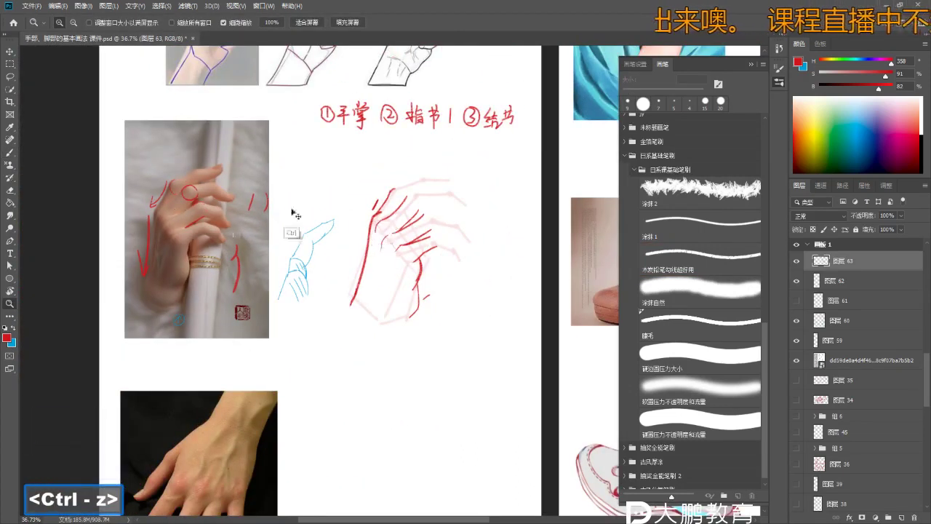
pyautogui.moveTo(206, 225); pyautogui.dragTo(226, 226)
pyautogui.press('b')
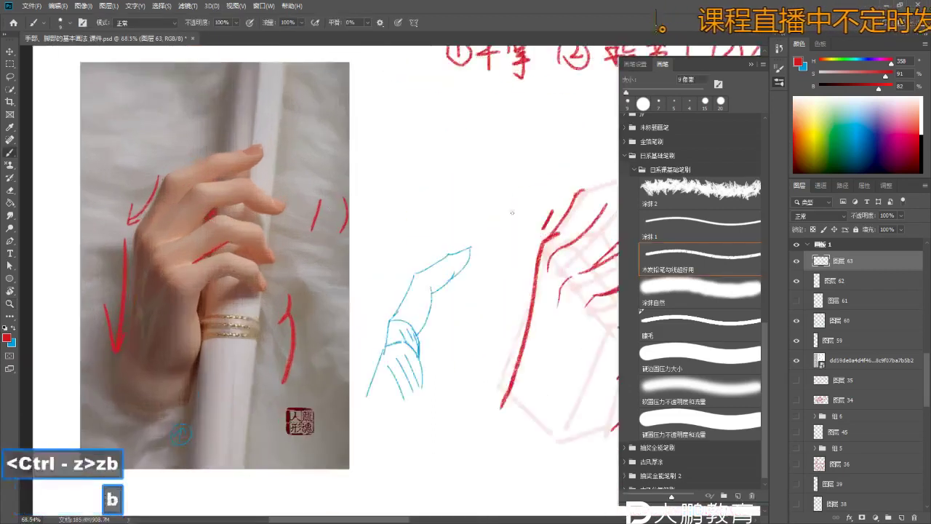
pyautogui.moveTo(509, 218); pyautogui.dragTo(349, 218)
pyautogui.press('z')
pyautogui.moveTo(487, 209); pyautogui.dragTo(505, 209)
# - Zoom in on the red wireframe hand's finger strokes
pyautogui.click(505, 208)
pyautogui.press('b')
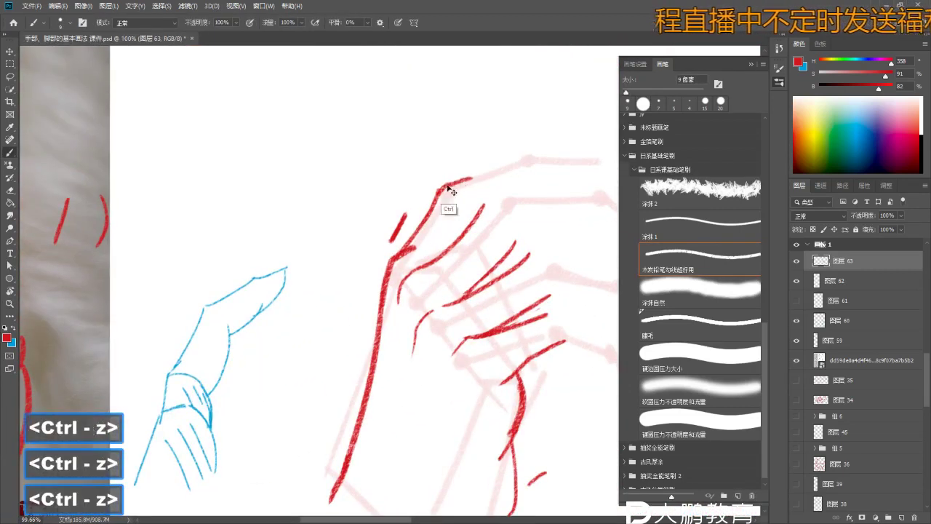
pyautogui.moveTo(440, 225)
pyautogui.mouseDown()
pyautogui.moveTo(451, 211)
pyautogui.moveTo(473, 211)
pyautogui.mouseUp()
pyautogui.press('z')
pyautogui.press('b')
pyautogui.press('z')
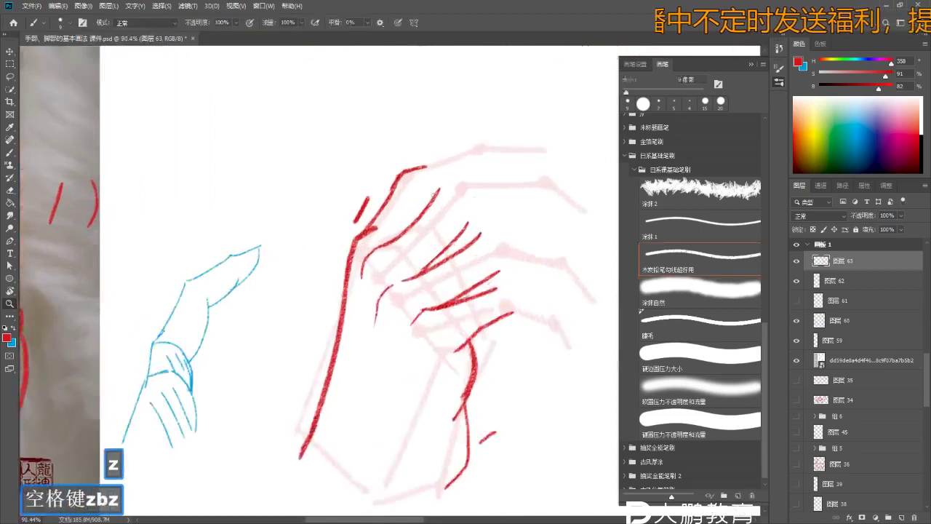
pyautogui.moveTo(451, 171); pyautogui.dragTo(468, 171)
pyautogui.press('b')
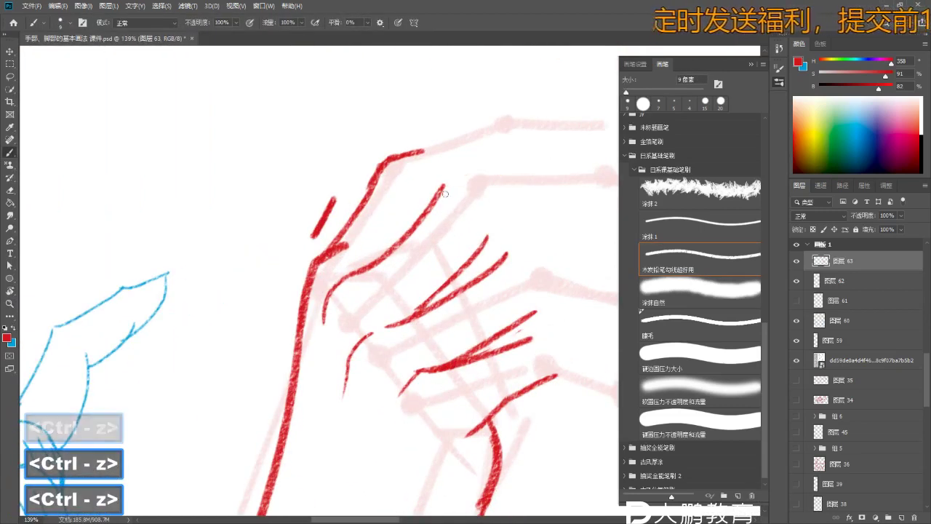
pyautogui.press('z')
pyautogui.moveTo(493, 203); pyautogui.dragTo(469, 205)
pyautogui.press('b')
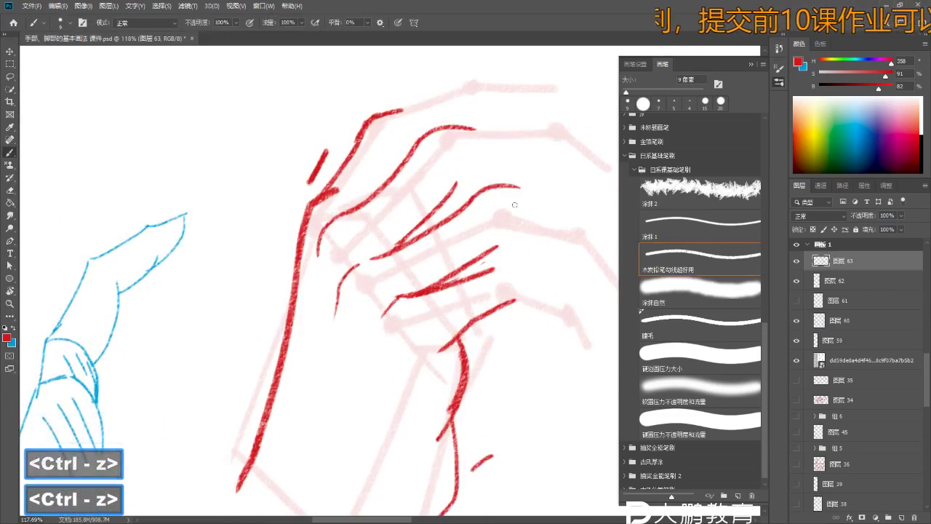
# - Step back through recent wireframe strokes and undo the upper stroke's tip
pyautogui.press('z')
pyautogui.moveTo(482, 202)
pyautogui.mouseDown()
pyautogui.moveTo(514, 202)
pyautogui.moveTo(473, 185)
pyautogui.moveTo(524, 181)
pyautogui.moveTo(509, 187)
pyautogui.mouseUp()
pyautogui.hotkey('ctrl', 'alt', 'z')
pyautogui.press('b')
pyautogui.press('z')
pyautogui.press('e')
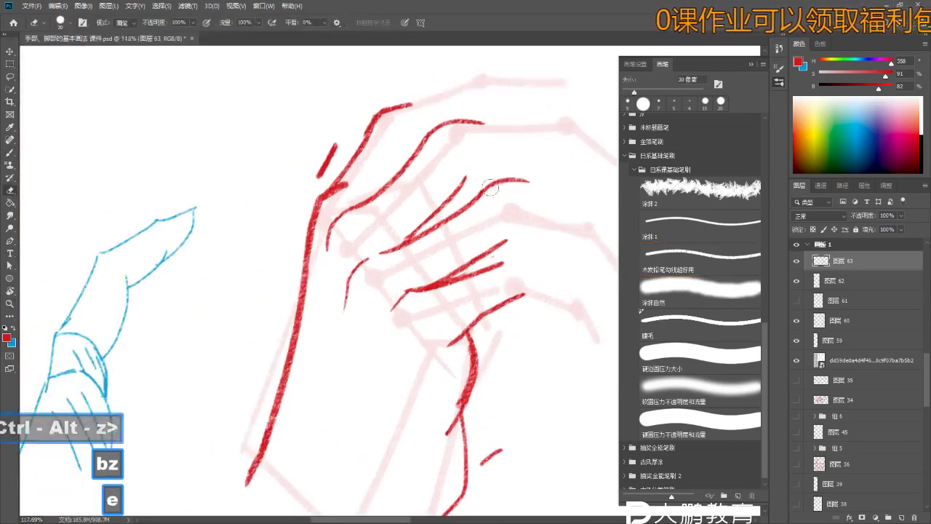
pyautogui.press('b')
pyautogui.hotkey('ctrl', 'z')
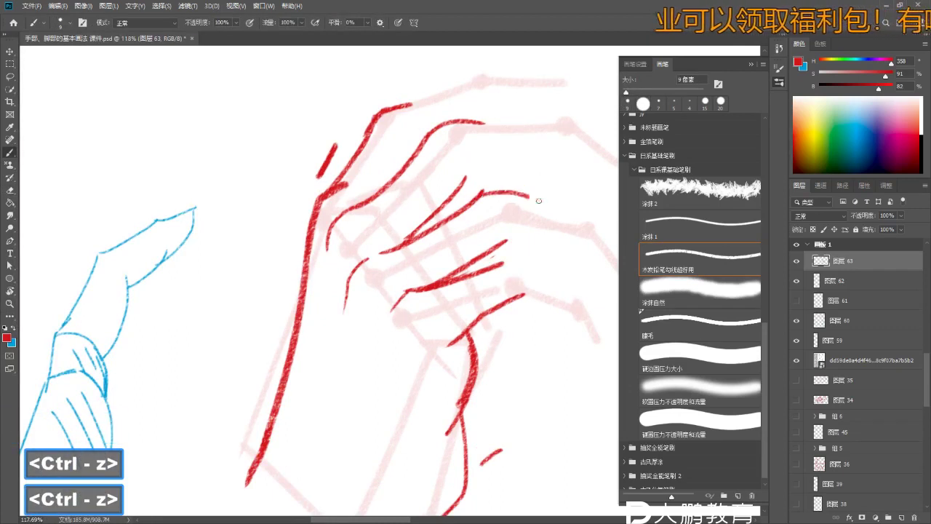
pyautogui.press('z')
pyautogui.hotkey('ctrl', 'z')
# - Erase a wireframe stroke segment, then restore it with undo
pyautogui.moveTo(544, 208)
pyautogui.mouseDown()
pyautogui.moveTo(536, 203)
pyautogui.moveTo(618, 207)
pyautogui.moveTo(436, 236)
pyautogui.moveTo(451, 238)
pyautogui.moveTo(432, 250)
pyautogui.moveTo(451, 241)
pyautogui.moveTo(327, 218)
pyautogui.moveTo(209, 172)
pyautogui.moveTo(214, 152)
pyautogui.moveTo(253, 202)
pyautogui.moveTo(292, 195)
pyautogui.moveTo(331, 272)
pyautogui.mouseUp()
pyautogui.press('b')
pyautogui.press('space')
pyautogui.press('z')
pyautogui.press('b')
pyautogui.press('space')
pyautogui.press('z')
pyautogui.press('e')
pyautogui.press('z')
pyautogui.press('e')
pyautogui.press('b')
pyautogui.hotkey('ctrl', 'z')
# - Undo the short trial stroke, leaving one red knuckle-line stroke on the lower fingers
pyautogui.hotkey('ctrl', 'z')
pyautogui.press('z')
pyautogui.press('b')
pyautogui.press('z')
pyautogui.press('e')
pyautogui.press('z')
pyautogui.press('b')
# - Erase the old red stroke running along the finger on the reference photo
pyautogui.press('b')
pyautogui.hotkey('ctrl', 'z')
pyautogui.press('z')
pyautogui.press('b')
pyautogui.press('z')
pyautogui.press('z')
pyautogui.press('b')
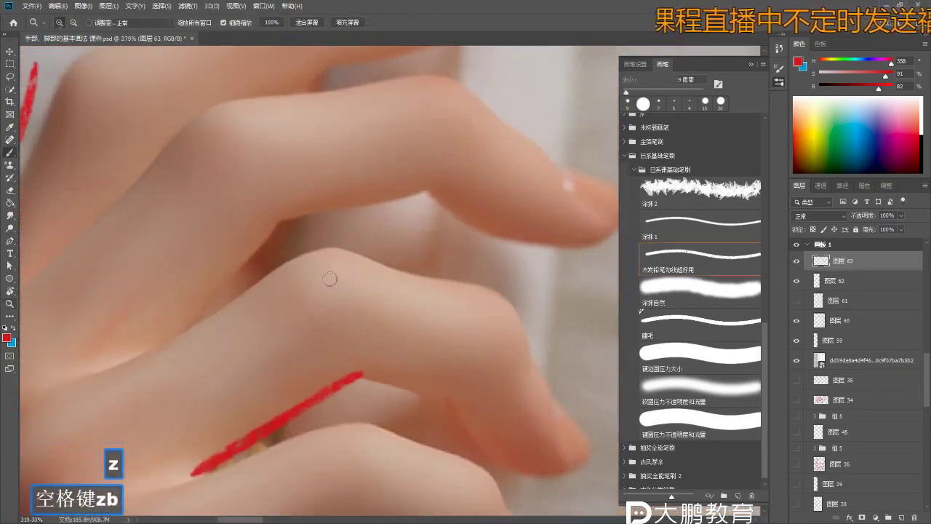
pyautogui.press('e')
pyautogui.press('r')
pyautogui.press('e')
pyautogui.moveTo(372, 363); pyautogui.dragTo(190, 473)
# - Enlarge the brush slightly and draw a thicker red line along the knuckle crease
pyautogui.press('z')
pyautogui.moveTo(305, 251)
pyautogui.mouseDown()
pyautogui.moveTo(284, 251)
pyautogui.moveTo(340, 228)
pyautogui.mouseUp()
pyautogui.press('b')
pyautogui.press('z')
pyautogui.press('b')
pyautogui.press('b')
pyautogui.hotkey('ctrl', 'z')
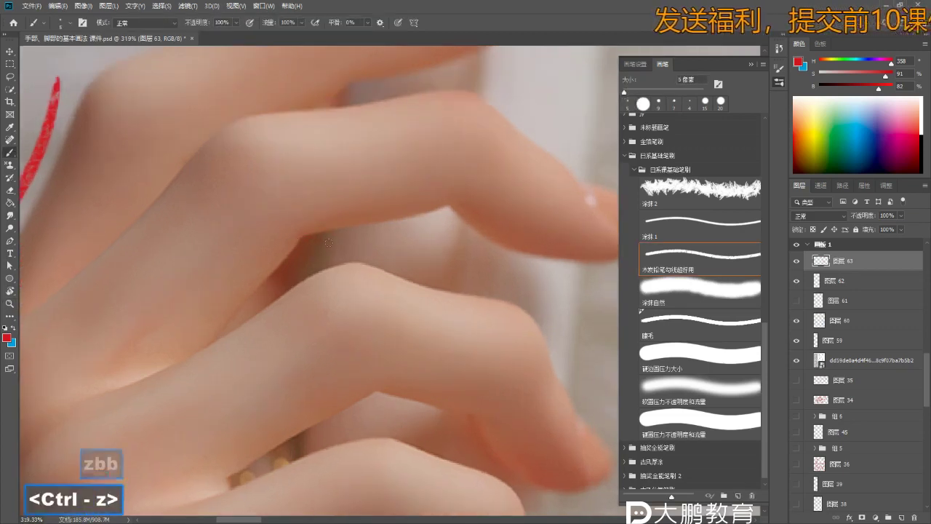
pyautogui.hotkey('ctrl', 'z')
pyautogui.press('b')
pyautogui.press(']')
pyautogui.press(']')
pyautogui.hotkey('ctrl', 'z')
pyautogui.moveTo(380, 222)
pyautogui.mouseDown()
pyautogui.moveTo(270, 233)
pyautogui.moveTo(245, 301)
pyautogui.moveTo(204, 328)
pyautogui.mouseUp()
# - Replace the diagonal stroke with a red line just below the crease
pyautogui.hotkey('ctrl', 'z')
# - Dab a small red mark on the joint, undo it, and view the whole photo
pyautogui.hotkey('ctrl', 'z')
pyautogui.press('z')
pyautogui.moveTo(303, 293); pyautogui.dragTo(267, 293)
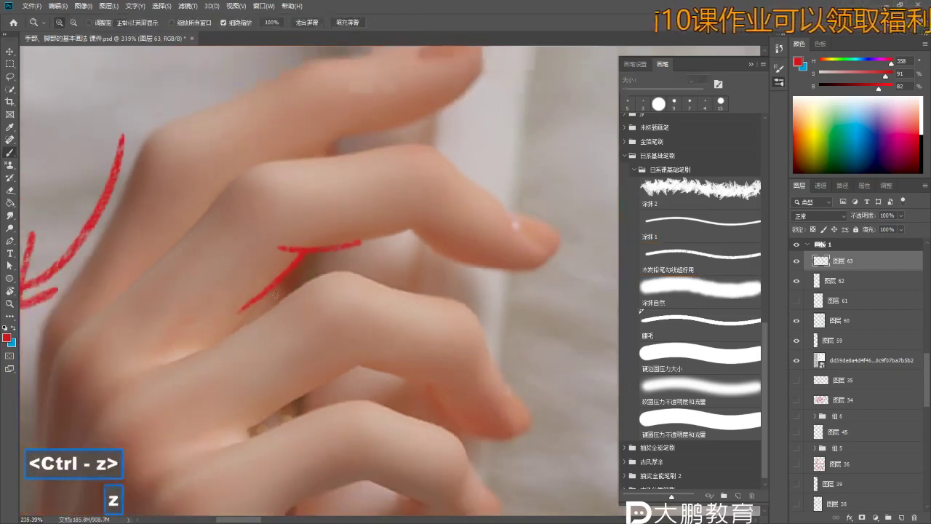
pyautogui.press('e')
pyautogui.press('b')
pyautogui.press('z')
pyautogui.moveTo(307, 250)
pyautogui.mouseDown()
pyautogui.moveTo(277, 255)
pyautogui.moveTo(342, 269)
pyautogui.moveTo(313, 276)
pyautogui.mouseUp()
pyautogui.press('b')
pyautogui.press('b')
pyautogui.click(352, 273)
pyautogui.hotkey('ctrl', 'z')
pyautogui.hotkey('ctrl', 'z')
pyautogui.press('z')
pyautogui.moveTo(318, 411)
pyautogui.mouseDown()
pyautogui.moveTo(318, 323)
pyautogui.moveTo(299, 314)
pyautogui.mouseUp()
# - Handwrite the note's first line '穿插' in red beside the hand
pyautogui.press('z')
pyautogui.press('b')
pyautogui.moveTo(419, 272); pyautogui.dragTo(440, 304)
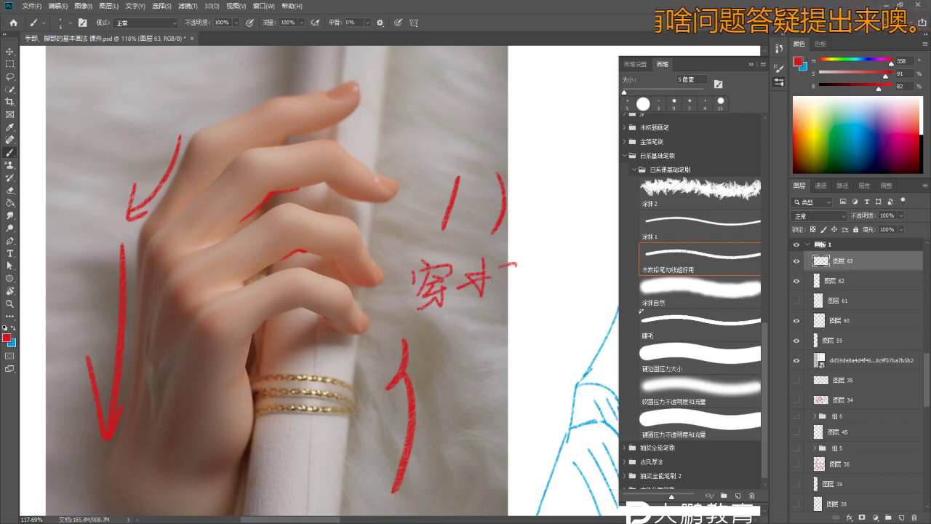
pyautogui.hotkey('ctrl', 'z')
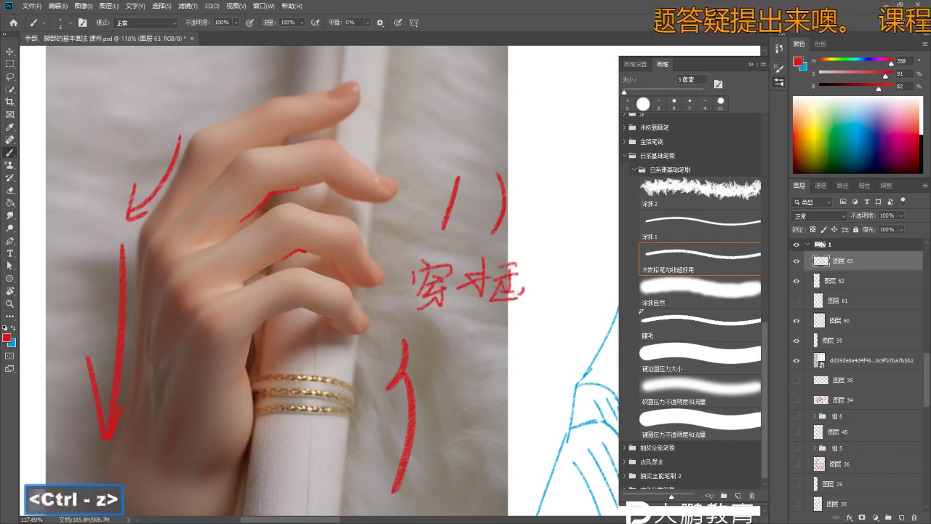
pyautogui.press('b')
pyautogui.moveTo(437, 325); pyautogui.dragTo(454, 323)
# - Write the second line '表达' beneath it
pyautogui.moveTo(444, 314); pyautogui.dragTo(445, 341)
pyautogui.moveTo(433, 342); pyautogui.dragTo(462, 337)
pyautogui.moveTo(446, 343); pyautogui.dragTo(449, 364)
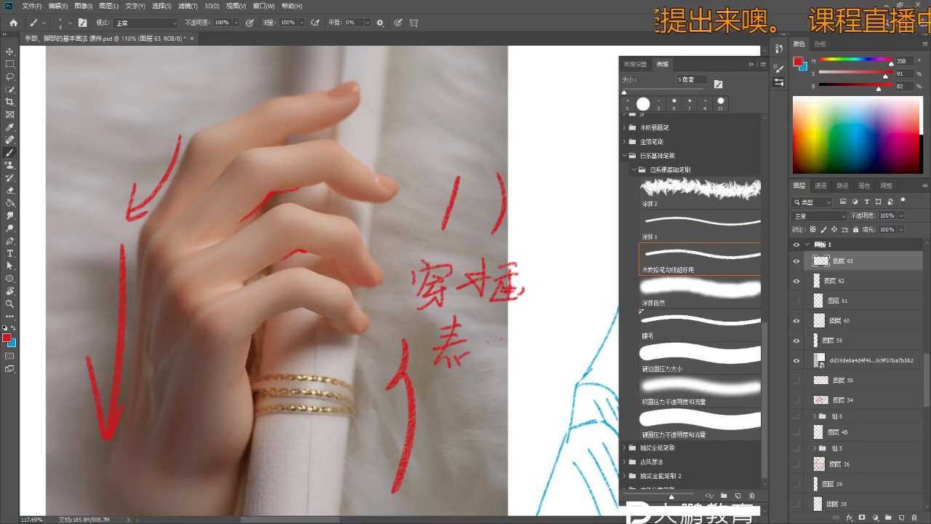
pyautogui.press('z')
pyautogui.moveTo(462, 444); pyautogui.dragTo(509, 443)
pyautogui.press('b')
pyautogui.moveTo(425, 331)
pyautogui.mouseDown()
pyautogui.moveTo(437, 374)
pyautogui.moveTo(457, 381)
pyautogui.mouseUp()
# - Write the third line '体积' and undo the stray final stroke
pyautogui.moveTo(474, 355); pyautogui.dragTo(479, 360)
pyautogui.moveTo(516, 329); pyautogui.dragTo(535, 351)
pyautogui.moveTo(531, 329); pyautogui.dragTo(530, 375)
pyautogui.moveTo(562, 325); pyautogui.dragTo(547, 342)
pyautogui.moveTo(566, 341); pyautogui.dragTo(547, 361)
pyautogui.moveTo(572, 355); pyautogui.dragTo(545, 381)
pyautogui.press('z')
pyautogui.moveTo(395, 287); pyautogui.dragTo(342, 287)
pyautogui.press('b')
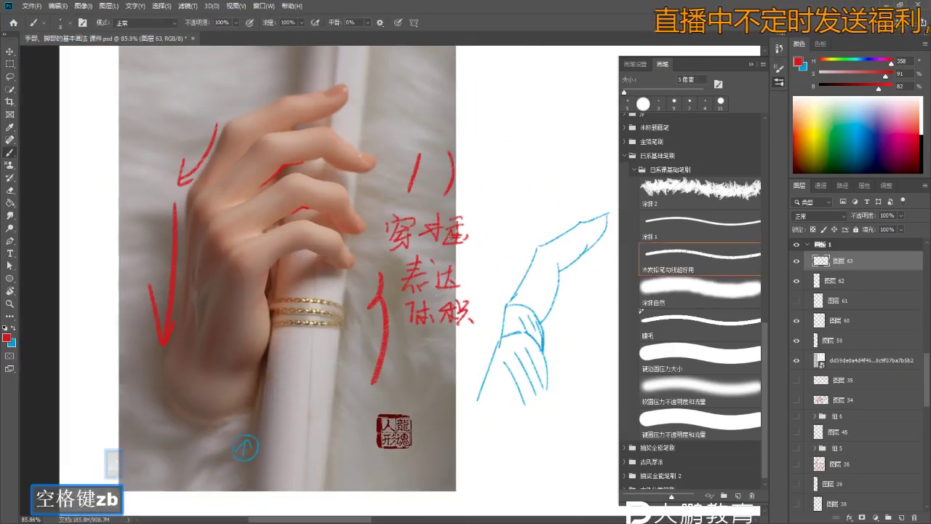
pyautogui.hotkey('ctrl', 'z')
pyautogui.press('z')
pyautogui.moveTo(458, 239)
pyautogui.mouseDown()
pyautogui.moveTo(480, 230)
pyautogui.moveTo(443, 210)
pyautogui.moveTo(446, 187)
pyautogui.mouseUp()
# - Undo the recent bad strokes, then redraw a short finger stroke on the red wireframe and remove it
pyautogui.press('b')
pyautogui.scroll(2, 496, 172)
pyautogui.hotkey('ctrl', 'z')
pyautogui.press('z')
pyautogui.hotkey('ctrl', 'z')
pyautogui.press('b')
pyautogui.press('z')
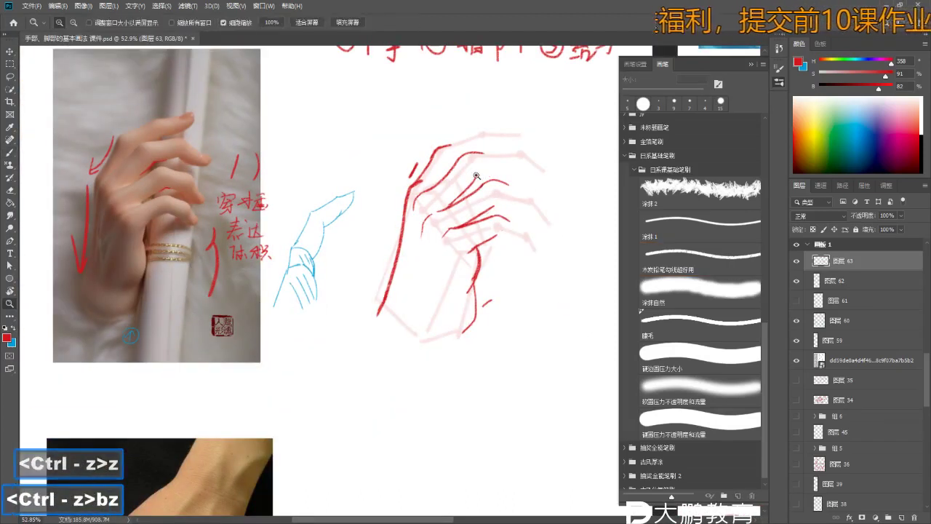
pyautogui.press('b')
pyautogui.press('b')
pyautogui.hotkey('ctrl', 'z')
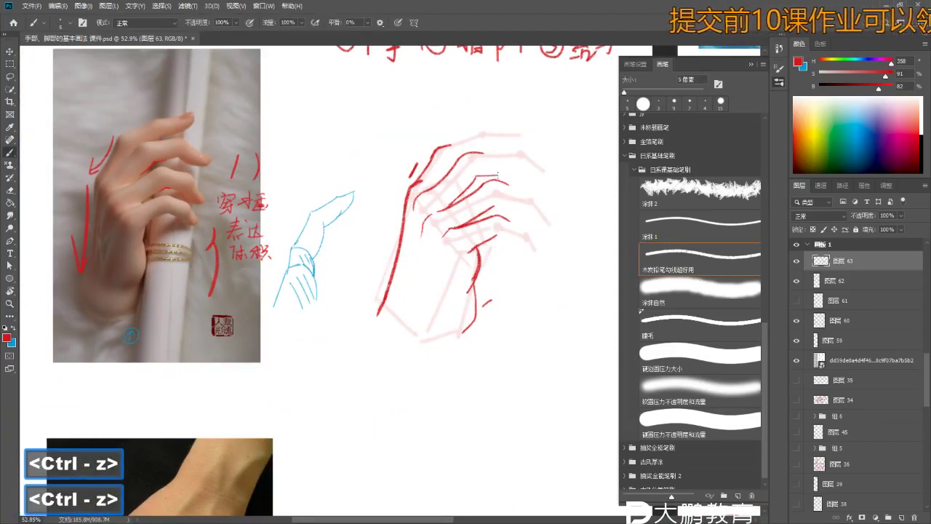
pyautogui.moveTo(475, 177); pyautogui.dragTo(522, 174)
pyautogui.hotkey('ctrl', 'z')
pyautogui.hotkey('ctrl', 'z')
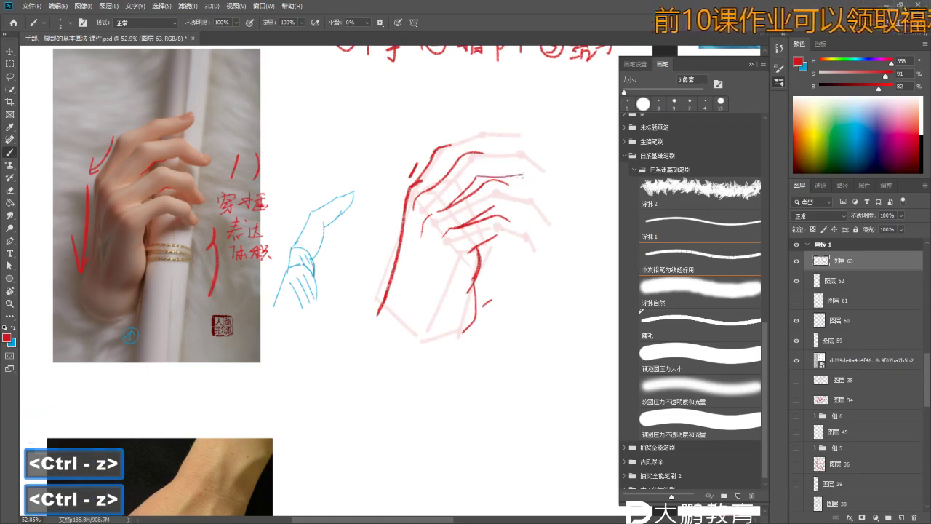
# - Zoom into the wireframe hand, undo the small red mark and restore the red finger marks
pyautogui.press('z')
pyautogui.press('b')
pyautogui.press('b')
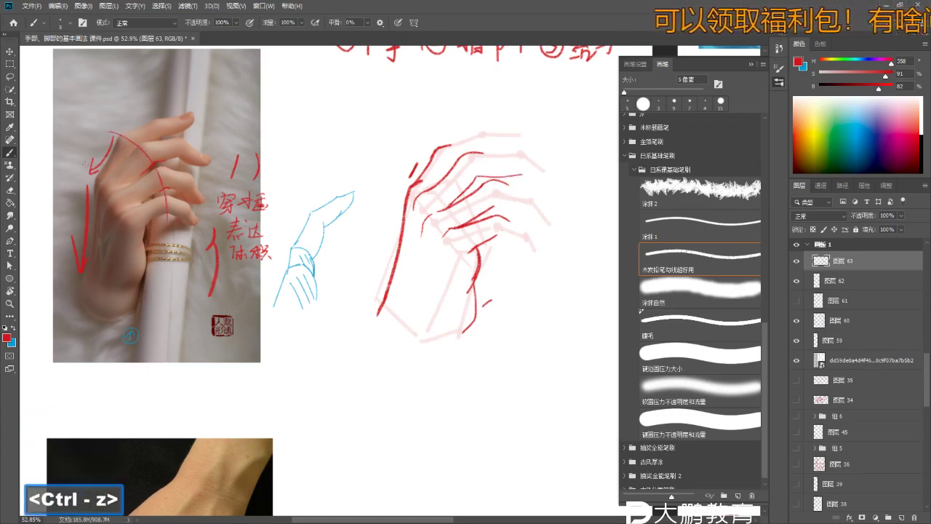
pyautogui.press('z')
pyautogui.press('b')
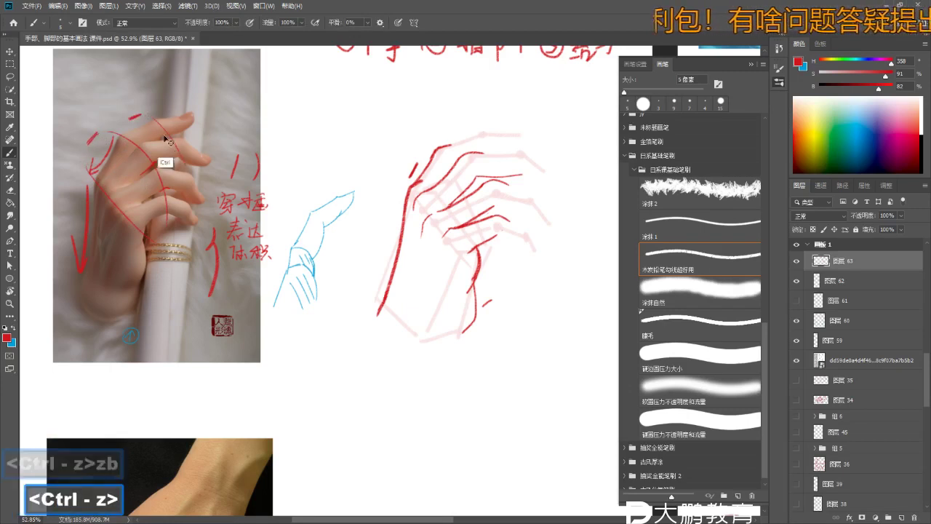
pyautogui.moveTo(464, 154); pyautogui.dragTo(502, 154)
pyautogui.press('b')
pyautogui.press('space')
pyautogui.press('z')
pyautogui.press('b')
pyautogui.press('b')
pyautogui.moveTo(465, 189); pyautogui.dragTo(480, 219)
pyautogui.press('z')
pyautogui.press('b')
pyautogui.hotkey('ctrl', 'z')
pyautogui.hotkey('ctrl', 'z')
pyautogui.hotkey('ctrl', 'z')
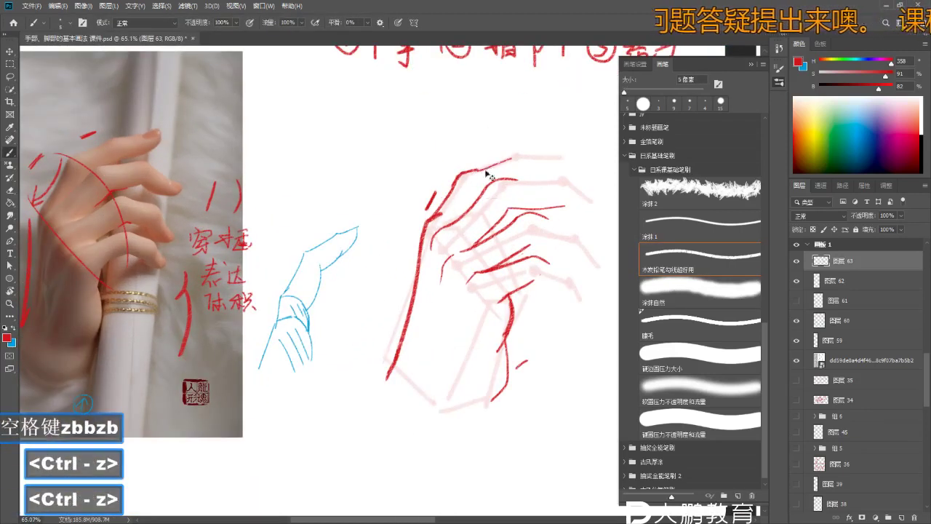
pyautogui.hotkey('ctrl', 'z')
# - Zoom and pan across the canvas to bring the wireframe back into close view
pyautogui.press('z')
pyautogui.moveTo(515, 186); pyautogui.dragTo(561, 183)
pyautogui.press('b')
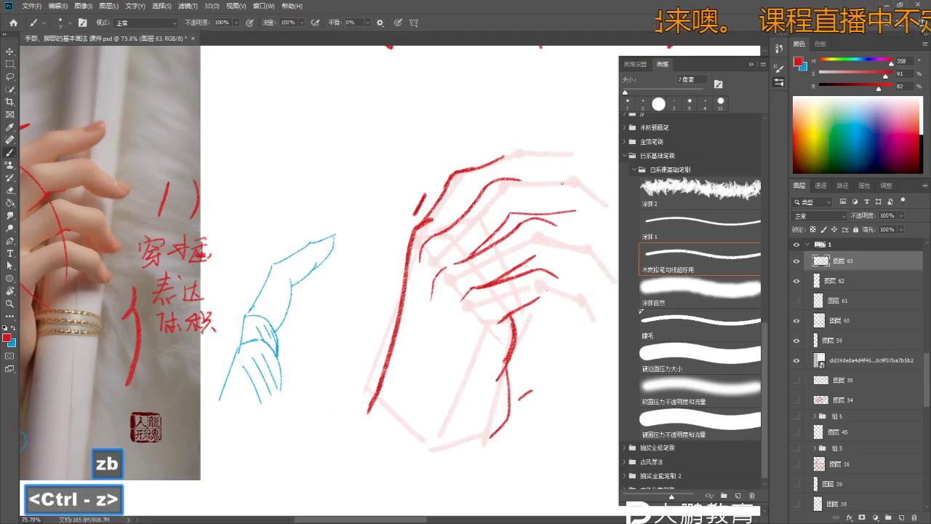
pyautogui.press('z')
pyautogui.press('space')
pyautogui.moveTo(430, 131)
pyautogui.mouseDown()
pyautogui.moveTo(374, 131)
pyautogui.moveTo(454, 226)
pyautogui.moveTo(394, 188)
pyautogui.mouseUp()
pyautogui.press('b')
pyautogui.press('space')
pyautogui.press('z')
pyautogui.moveTo(468, 184); pyautogui.dragTo(494, 185)
# - Switch to the Eraser and check the brush presets, then return to the red 7 px brush
pyautogui.press('e')
pyautogui.press('e')
pyautogui.rightClick(426, 170)
pyautogui.press('Escape')
pyautogui.rightClick(471, 215)
pyautogui.press('Escape')
pyautogui.press('space')
pyautogui.press('z')
pyautogui.press('e')
pyautogui.press('b')
pyautogui.press('b')
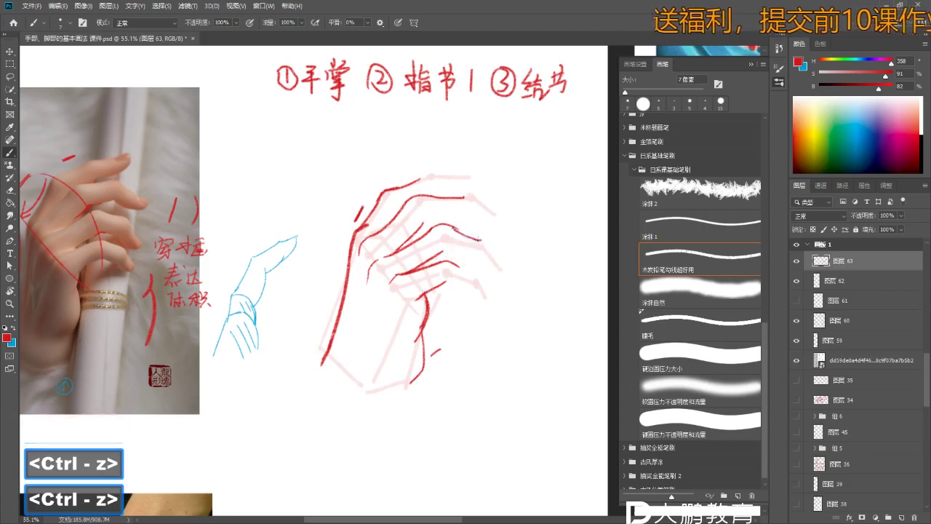
# - Zoom far into the wireframe and undo the last red contour stroke
pyautogui.press('z')
pyautogui.moveTo(453, 235); pyautogui.dragTo(415, 237)
pyautogui.press('b')
pyautogui.press('z')
pyautogui.press('b')
pyautogui.moveTo(425, 281)
pyautogui.mouseDown()
pyautogui.moveTo(446, 283)
pyautogui.moveTo(440, 254)
pyautogui.moveTo(457, 231)
pyautogui.moveTo(458, 269)
pyautogui.moveTo(480, 287)
pyautogui.moveTo(524, 287)
pyautogui.mouseUp()
pyautogui.press('z')
pyautogui.press('e')
pyautogui.press('z')
pyautogui.press('e')
pyautogui.press('e')
pyautogui.press('b')
pyautogui.press('z')
pyautogui.press('b')
pyautogui.hotkey('ctrl', 'z')
# - Zoom closer on the hand, alternating Eraser and Brush, and undo a small stray stroke
pyautogui.press('z')
pyautogui.press('z')
pyautogui.moveTo(364, 203)
pyautogui.mouseDown()
pyautogui.moveTo(449, 301)
pyautogui.moveTo(463, 284)
pyautogui.moveTo(414, 300)
pyautogui.mouseUp()
pyautogui.press('e')
pyautogui.press('z')
pyautogui.press('b')
pyautogui.press('z')
pyautogui.press('e')
pyautogui.press('e')
pyautogui.press('b')
pyautogui.hotkey('ctrl', 'z')
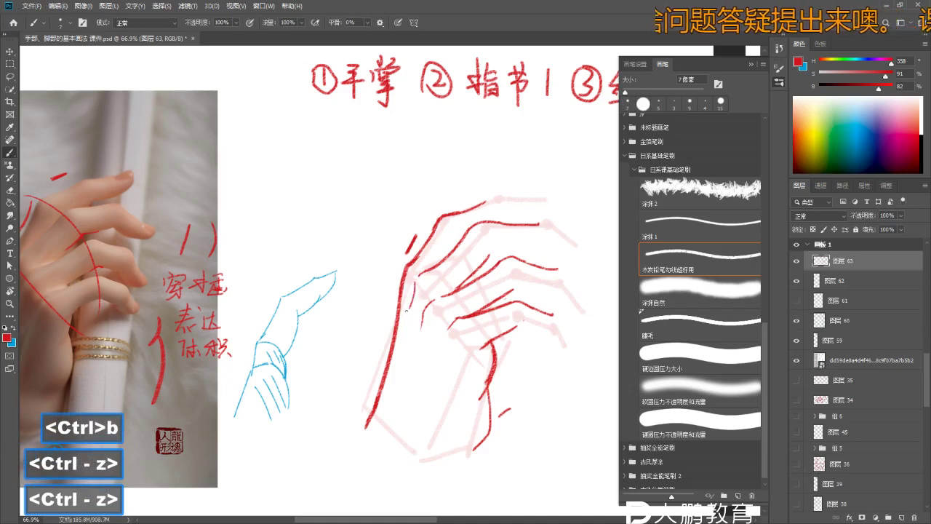
# - Trim the hand-sketch contours with the Eraser, zooming out to compare them with the photo
pyautogui.press('z')
pyautogui.moveTo(409, 315); pyautogui.dragTo(442, 299)
pyautogui.press('e')
pyautogui.press('z')
pyautogui.press('b')
pyautogui.press('z')
pyautogui.moveTo(448, 348); pyautogui.dragTo(448, 311)
pyautogui.press('b')
pyautogui.hotkey('ctrl', 'z')
pyautogui.hotkey('ctrl', 'z')
pyautogui.hotkey('ctrl', 'z')
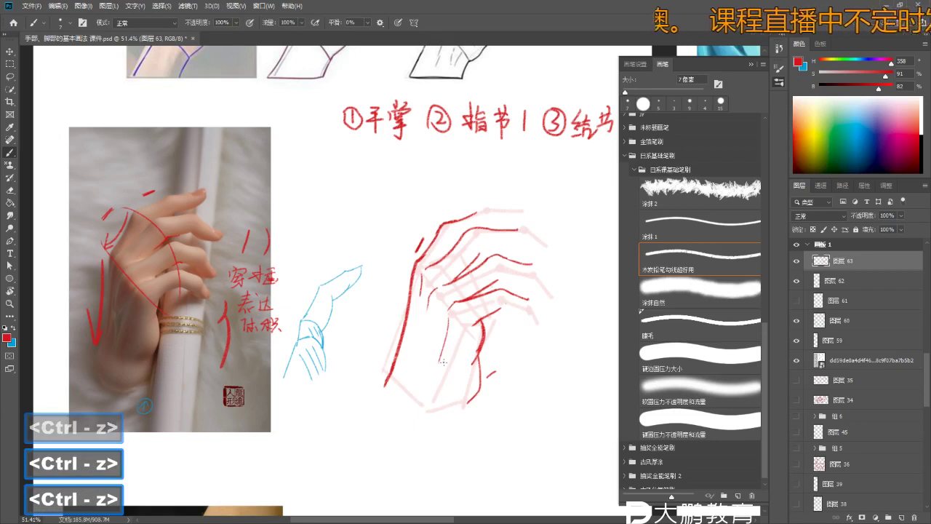
# - Zoom slightly into the hand sketch and undo two small finger strokes
pyautogui.press('z')
pyautogui.moveTo(443, 337); pyautogui.dragTo(460, 342)
pyautogui.press('e')
pyautogui.press('z')
pyautogui.press('b')
pyautogui.press('e')
pyautogui.hotkey('ctrl', 'z')
pyautogui.press('b')
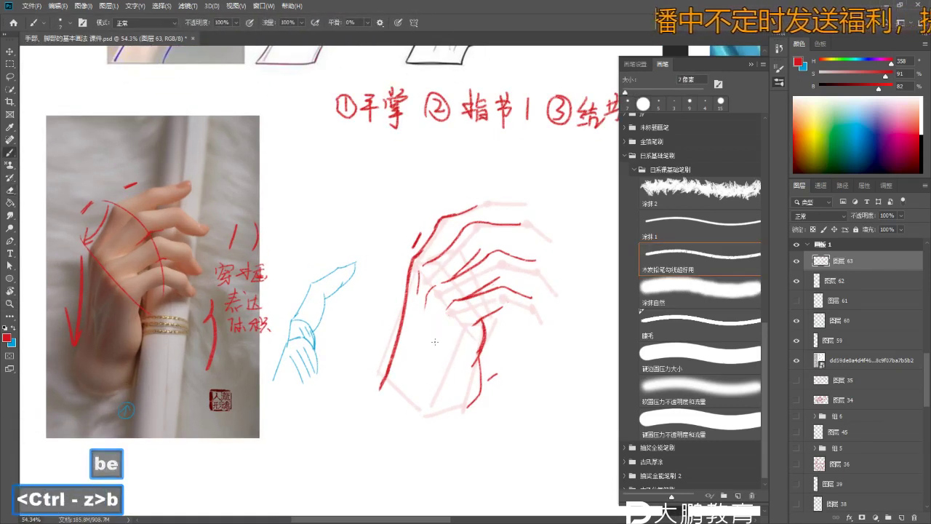
pyautogui.hotkey('ctrl', 'z')
pyautogui.hotkey('ctrl', 'z')
pyautogui.hotkey('ctrl', 'z')
pyautogui.hotkey('ctrl', 'z')
# - Undo the bad strokes near the fingers, then zoom out to see more of the page
pyautogui.press('z')
pyautogui.moveTo(451, 341); pyautogui.dragTo(473, 362)
pyautogui.press('e')
pyautogui.press('e')
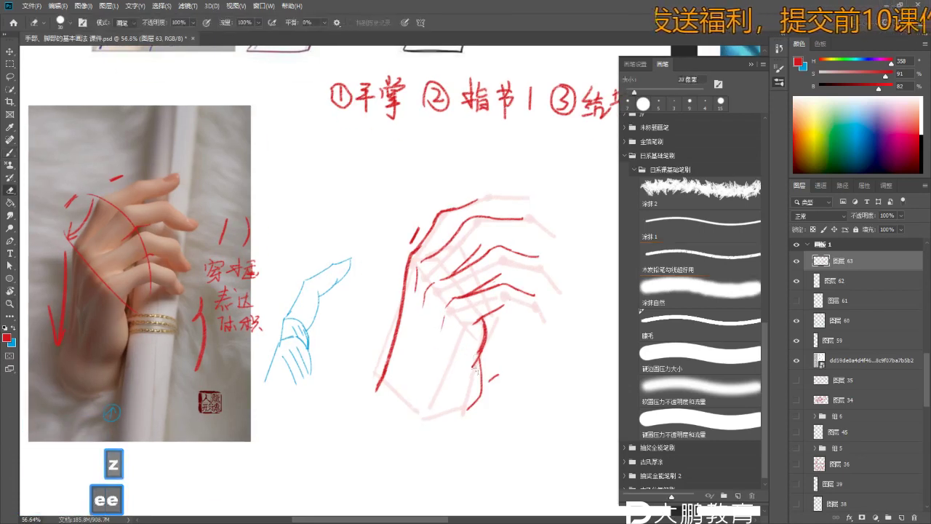
pyautogui.press('b')
pyautogui.hotkey('ctrl', 'z')
pyautogui.hotkey('ctrl', 'z')
pyautogui.hotkey('ctrl', 'z')
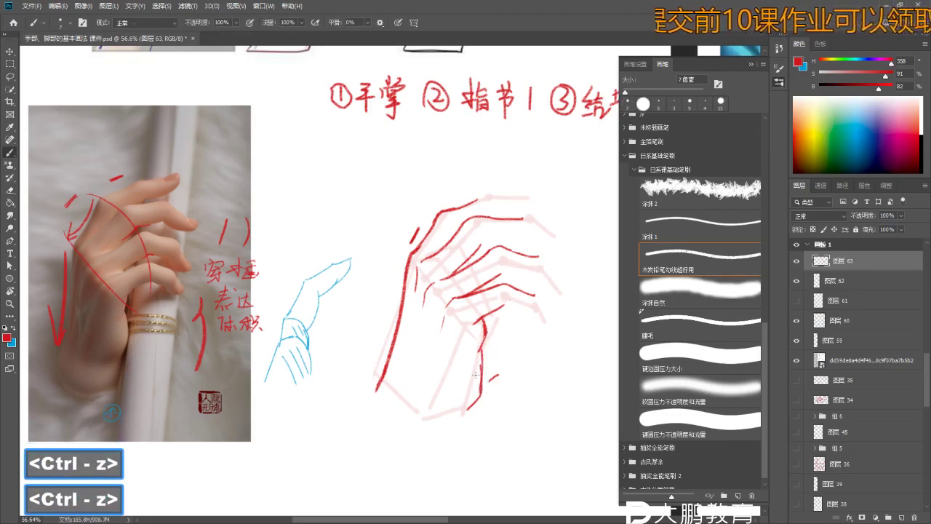
pyautogui.press('e')
pyautogui.press('b')
pyautogui.hotkey('ctrl', 'z')
pyautogui.press('z')
pyautogui.moveTo(483, 351)
pyautogui.mouseDown()
pyautogui.moveTo(443, 350)
pyautogui.moveTo(473, 348)
pyautogui.mouseUp()
# - Erase stray strokes around the hand and undo three hand-sketch strokes to compare the outline
pyautogui.press('space')
pyautogui.press('z')
pyautogui.press('e')
pyautogui.press('e')
pyautogui.press('z')
pyautogui.moveTo(463, 307); pyautogui.dragTo(474, 307)
pyautogui.press('b')
pyautogui.press('b')
pyautogui.press('e')
pyautogui.press('e')
pyautogui.press('e')
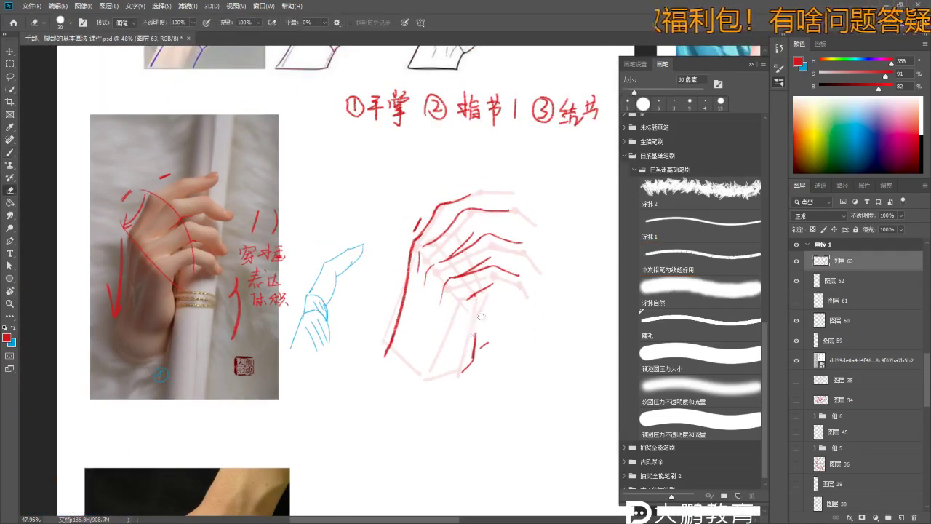
pyautogui.press('b')
pyautogui.hotkey('ctrl', 'z')
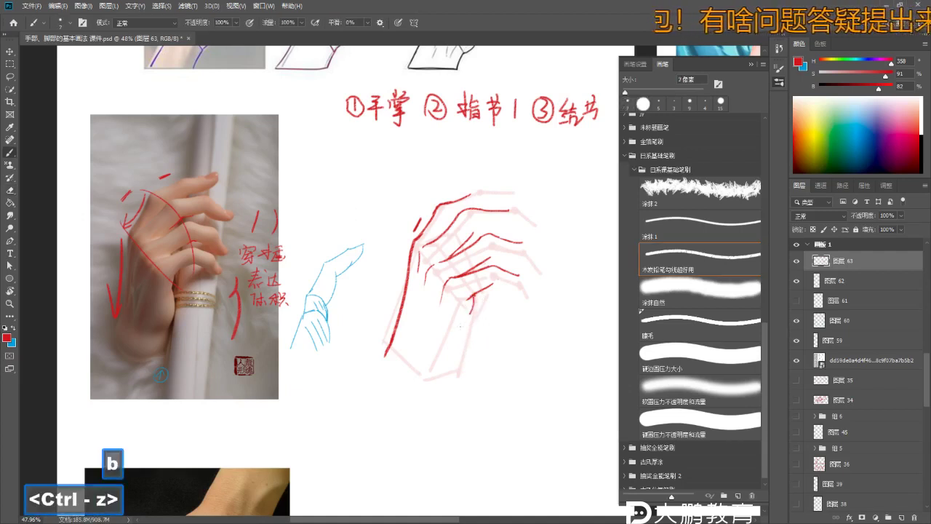
pyautogui.hotkey('ctrl', 'z')
pyautogui.hotkey('ctrl', 'z')
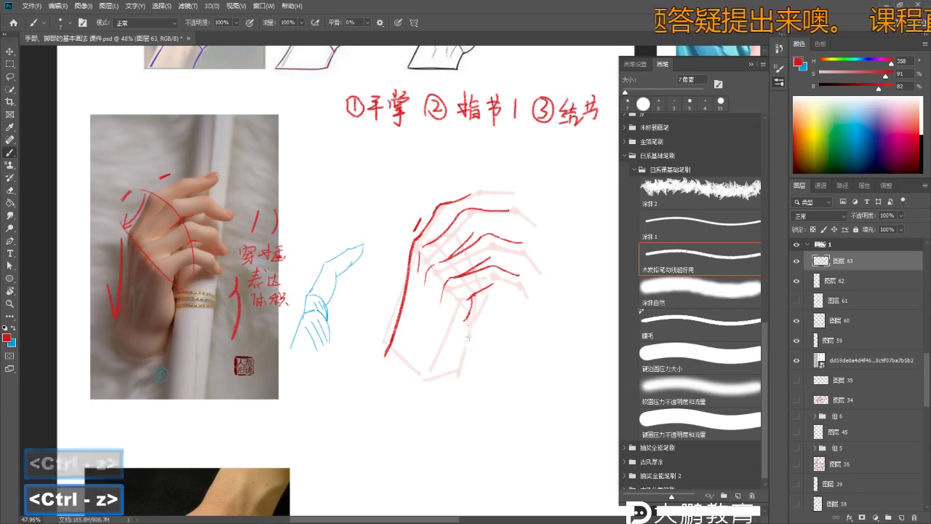
pyautogui.hotkey('ctrl', 'z')
pyautogui.hotkey('ctrl', 'z')
pyautogui.hotkey('ctrl', 'z')
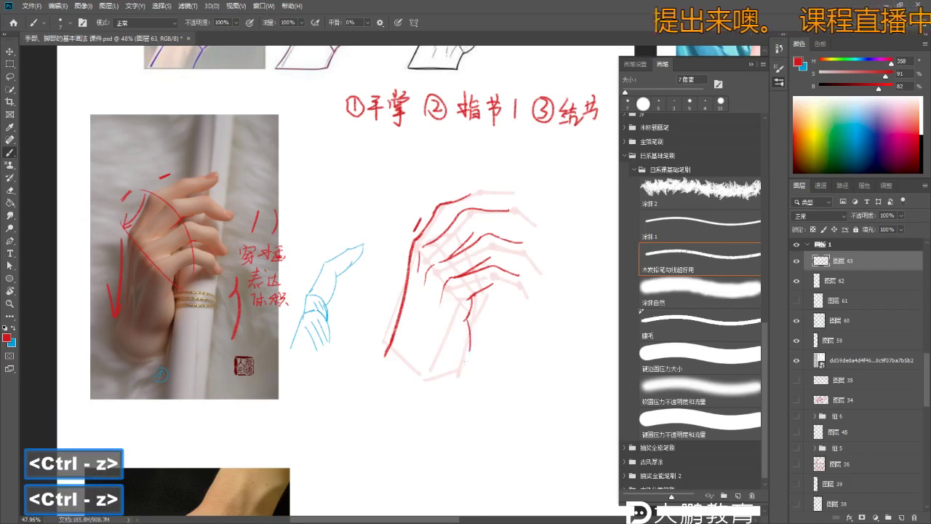
# - Recentre the hand sketch and try a trial stroke along a finger, then undo it
pyautogui.press('z')
pyautogui.click(459, 373)
pyautogui.press('b')
pyautogui.moveTo(422, 339); pyautogui.dragTo(426, 350)
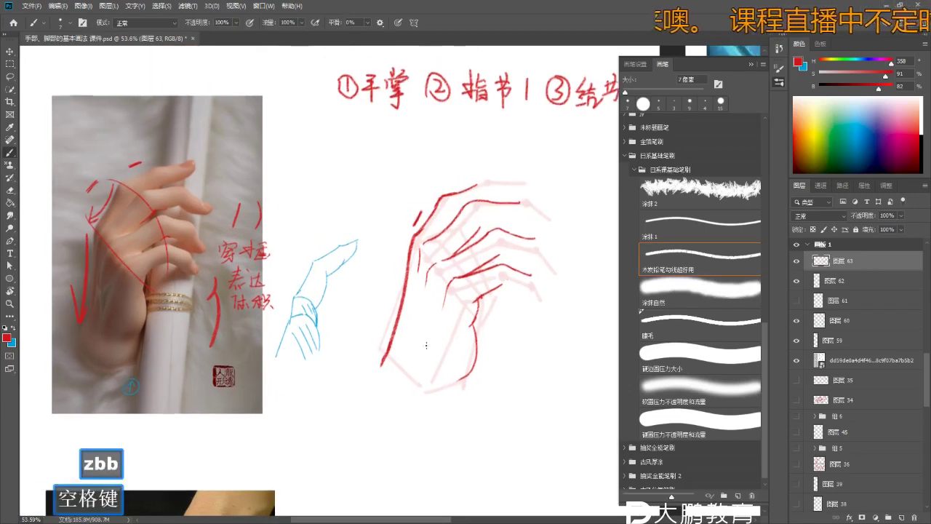
pyautogui.press('b')
pyautogui.press('e')
pyautogui.press('b')
pyautogui.moveTo(453, 282); pyautogui.dragTo(434, 337)
pyautogui.hotkey('ctrl', 'z')
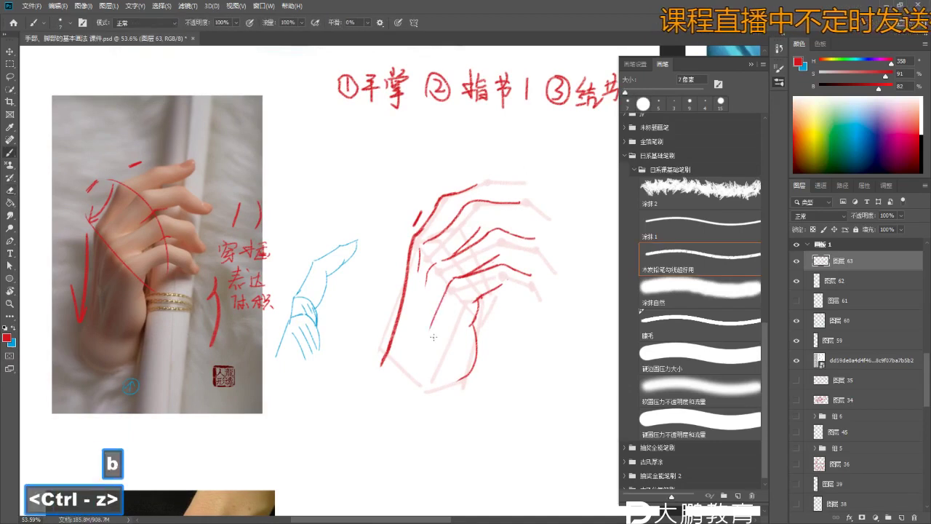
# - Remove the stroke extending the top finger outline, then zoom out to show the photo and heading
pyautogui.press('z')
pyautogui.click(441, 295)
pyautogui.moveTo(439, 291); pyautogui.dragTo(432, 310)
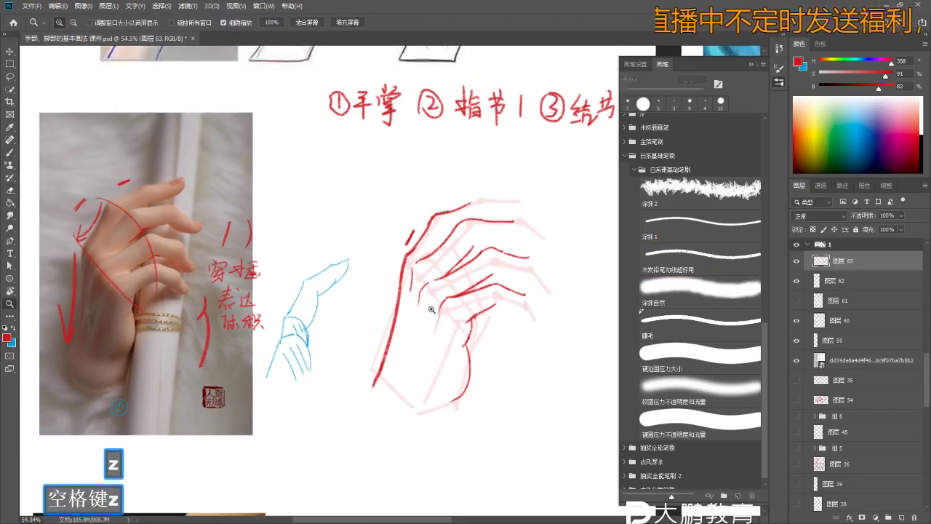
pyautogui.press('b')
pyautogui.moveTo(438, 232); pyautogui.dragTo(383, 237)
pyautogui.press('z')
pyautogui.click(383, 237)
pyautogui.moveTo(466, 219); pyautogui.dragTo(396, 217)
pyautogui.press('z')
pyautogui.press('b')
pyautogui.hotkey('ctrl', 'z')
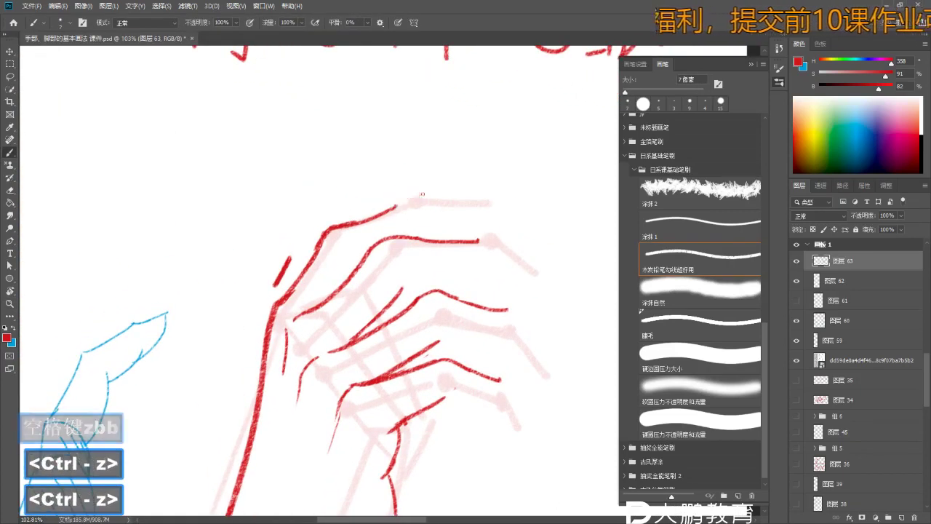
pyautogui.press('z')
pyautogui.moveTo(452, 196)
pyautogui.mouseDown()
pyautogui.moveTo(437, 201)
pyautogui.moveTo(445, 205)
pyautogui.mouseUp()
# - Bring the red numbered notes into view and undo the last two strokes
pyautogui.press('z')
pyautogui.press('b')
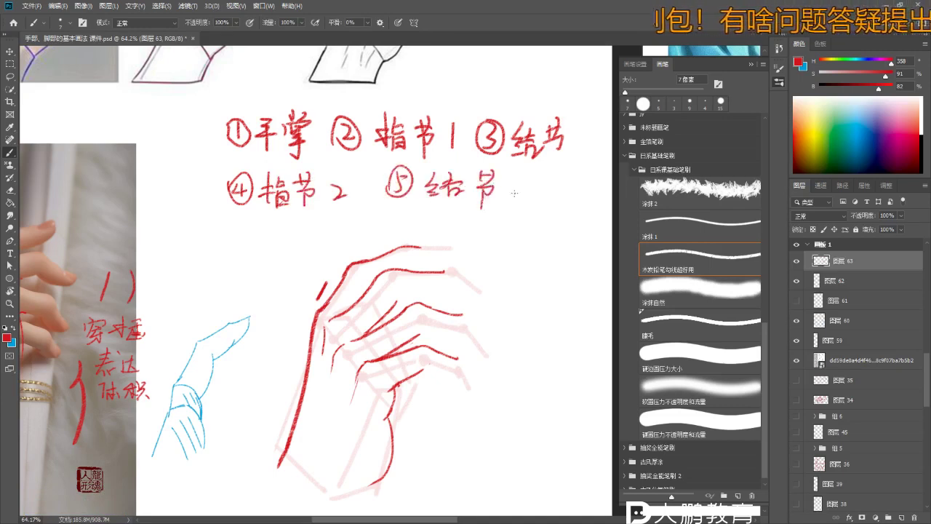
pyautogui.moveTo(584, 158); pyautogui.dragTo(565, 146)
pyautogui.press('z')
pyautogui.press('b')
pyautogui.hotkey('ctrl', 'z')
pyautogui.hotkey('ctrl', 'z')
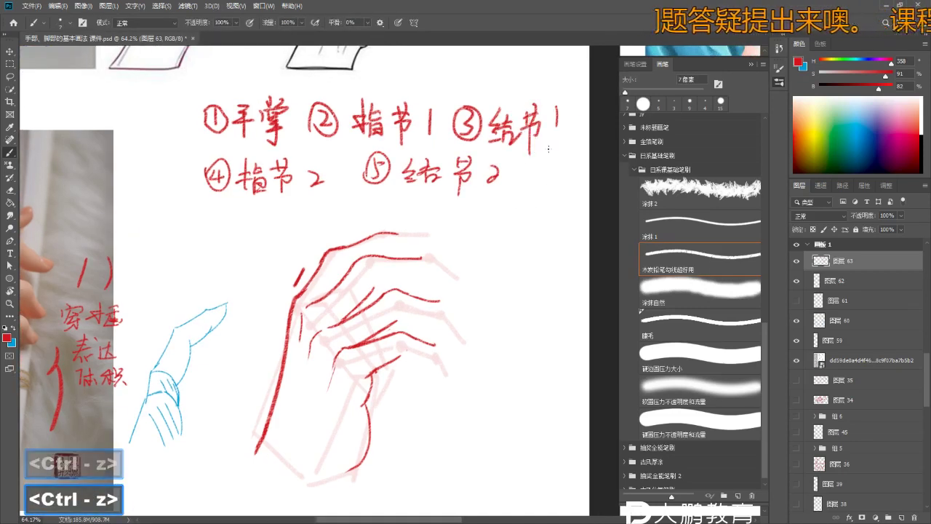
# - Redraw a longer 1 after ③ 结节, then zoom back in on the hand sketch
pyautogui.press('b')
pyautogui.moveTo(556, 116); pyautogui.dragTo(554, 140)
pyautogui.press('z')
pyautogui.moveTo(459, 256); pyautogui.dragTo(457, 244)
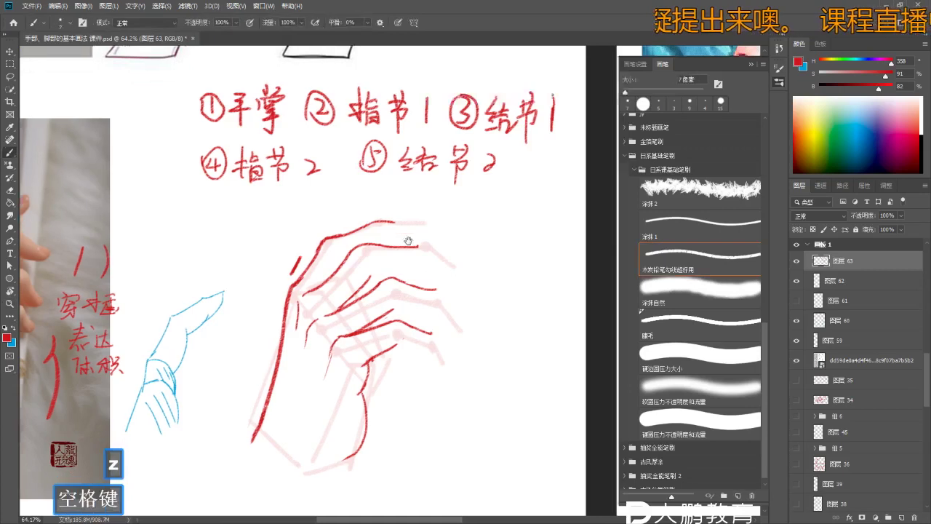
pyautogui.press('z')
pyautogui.moveTo(408, 305); pyautogui.dragTo(436, 305)
pyautogui.press('b')
pyautogui.press('b')
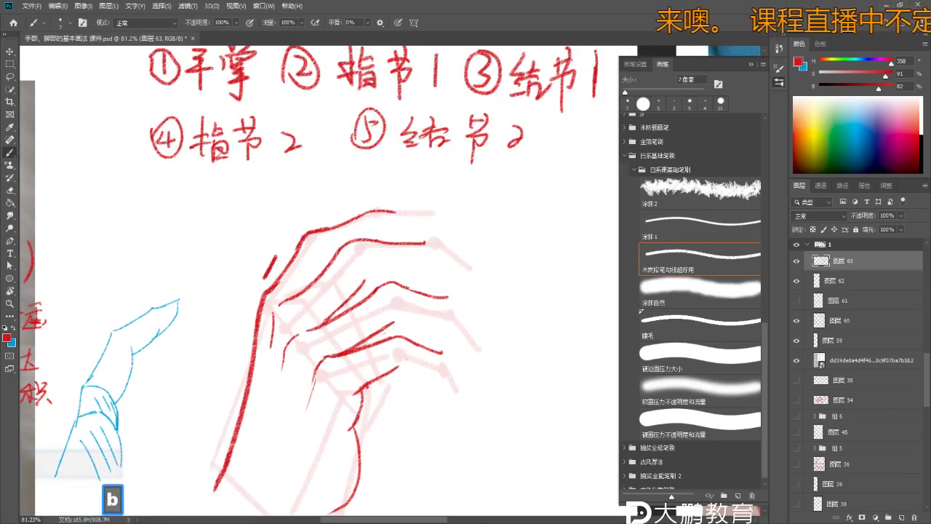
# - Undo the last stray red strokes and zoom toward the fingers
pyautogui.hotkey('ctrl', 'z')
pyautogui.press('z')
pyautogui.press('b')
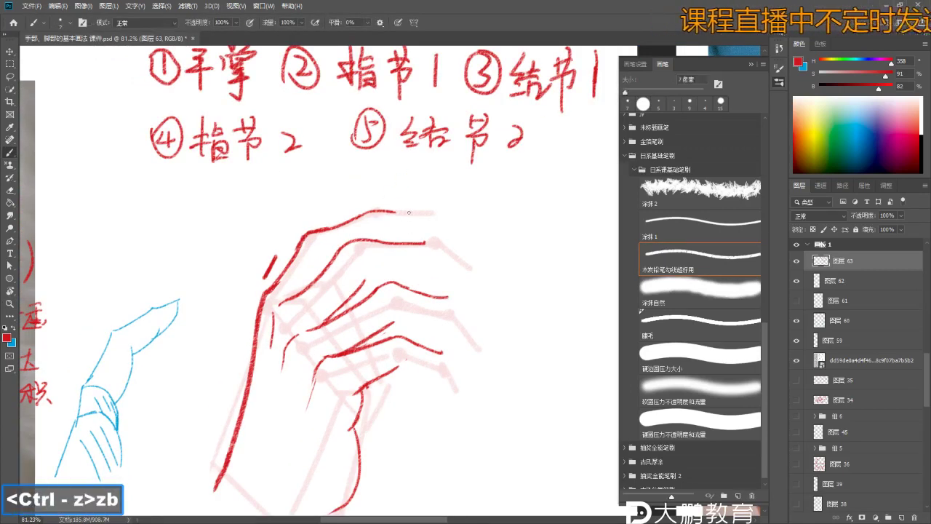
pyautogui.hotkey('ctrl', 'z')
pyautogui.hotkey('ctrl', 'z')
pyautogui.press('z')
pyautogui.moveTo(348, 227)
pyautogui.mouseDown()
pyautogui.moveTo(317, 195)
pyautogui.moveTo(342, 196)
pyautogui.mouseUp()
pyautogui.press('e')
pyautogui.press('z')
pyautogui.press('e')
pyautogui.press('b')
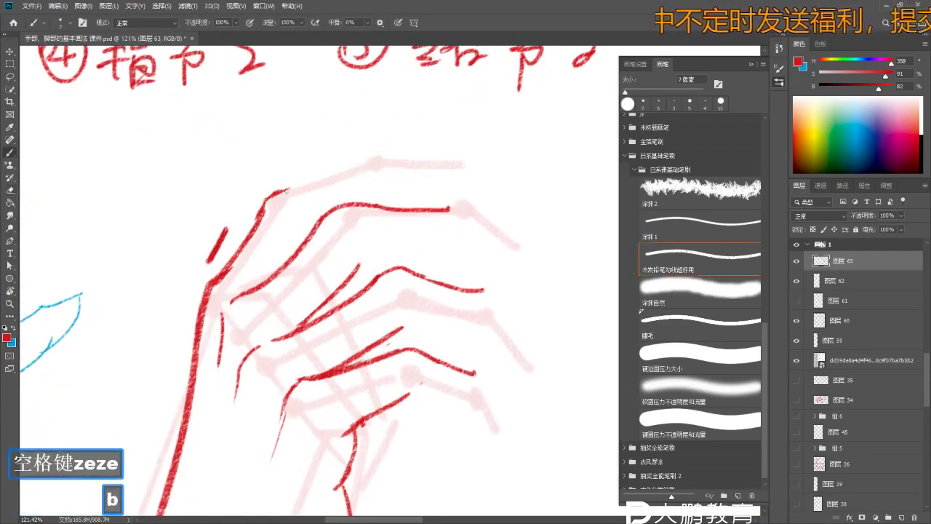
# - Redraw the red stroke at the finger base and extend the top finger outline up and right
pyautogui.hotkey('ctrl', 'z')
pyautogui.press('e')
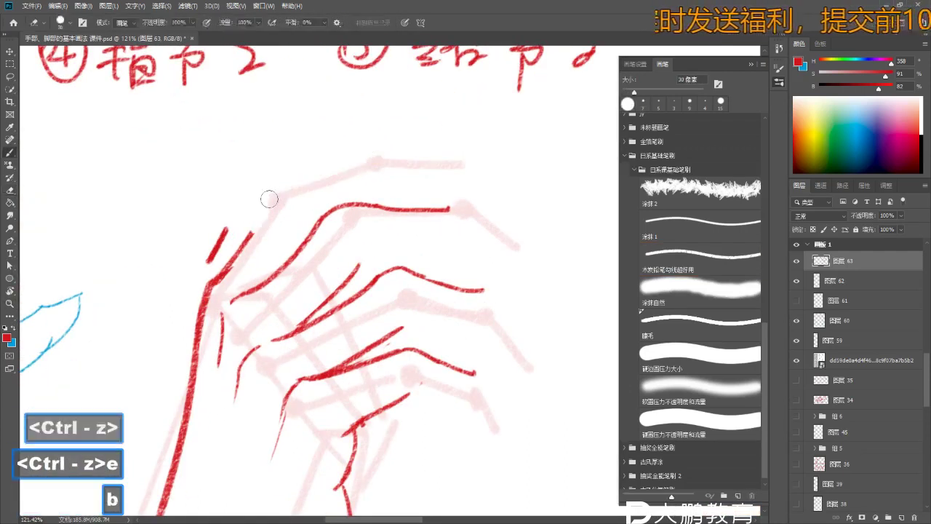
pyautogui.hotkey('ctrl', 'z')
pyautogui.hotkey('ctrl', 'z')
pyautogui.moveTo(259, 197); pyautogui.dragTo(240, 251)
pyautogui.moveTo(295, 178); pyautogui.dragTo(360, 159)
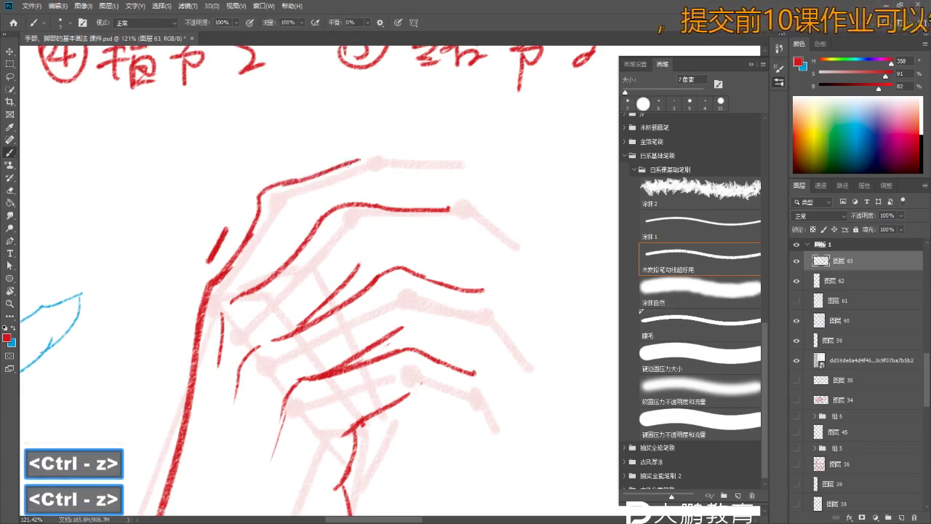
pyautogui.moveTo(295, 180); pyautogui.dragTo(369, 153)
pyautogui.press('z')
pyautogui.moveTo(369, 153); pyautogui.dragTo(375, 154)
pyautogui.press('b')
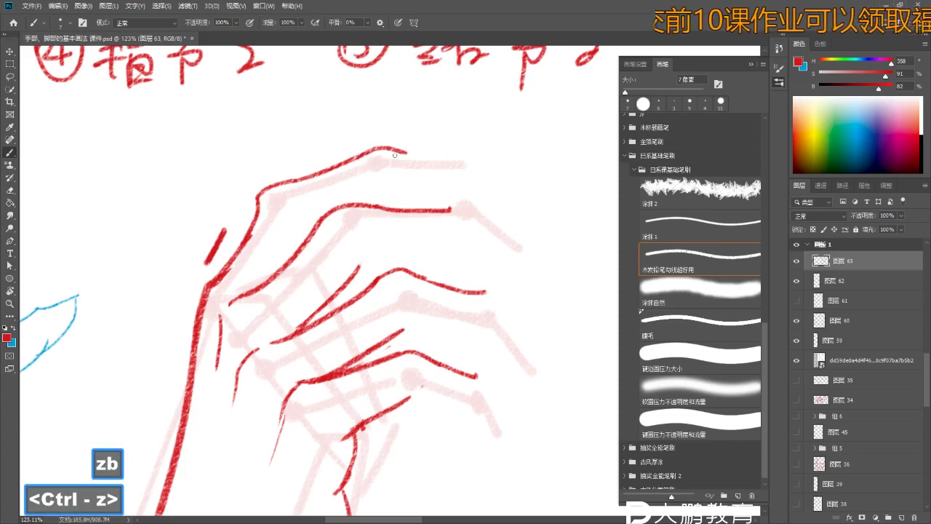
# - Zoom in on the fingertips and undo the tail of the last contour stroke
pyautogui.scroll(-2, 416, 159)
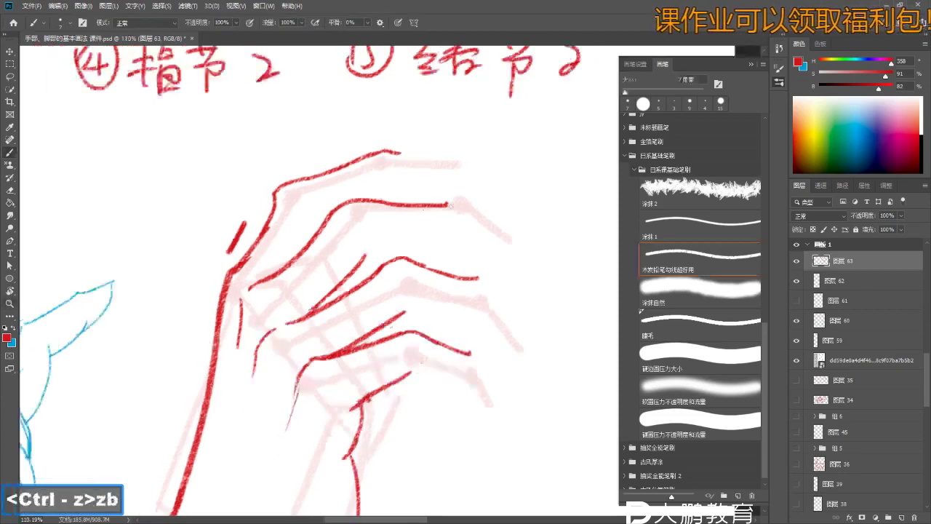
pyautogui.press('e')
pyautogui.press('b')
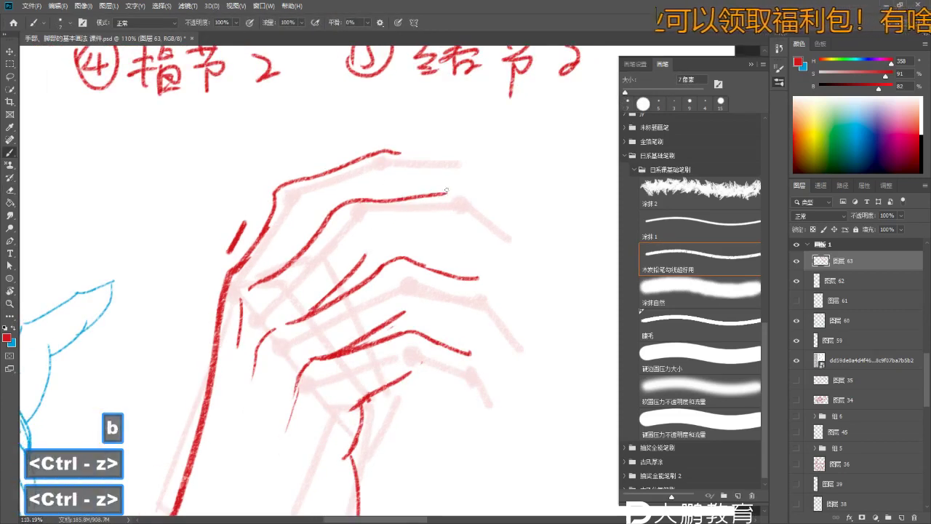
pyautogui.press('z')
pyautogui.moveTo(444, 199); pyautogui.dragTo(458, 199)
pyautogui.press('b')
pyautogui.hotkey('ctrl', 'z')
pyautogui.press('b')
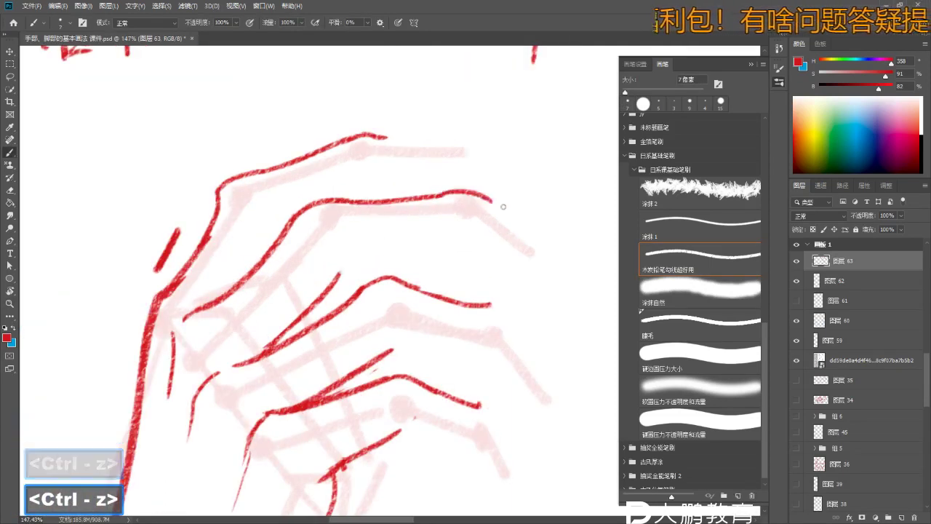
# - Work on the fingertip contours in a close-up view, then zoom back out around the fingers
pyautogui.press('z')
pyautogui.moveTo(482, 228); pyautogui.dragTo(427, 270)
pyautogui.press('z')
pyautogui.click(409, 301)
pyautogui.press('b')
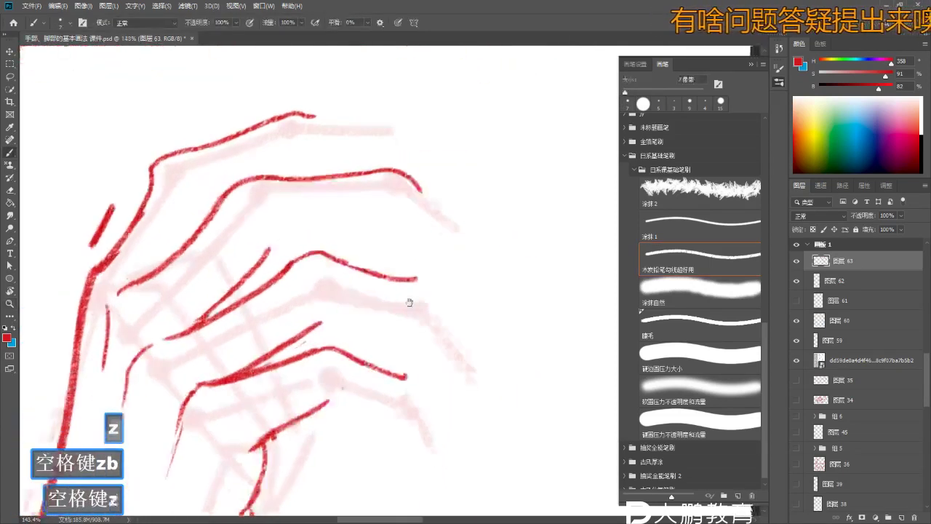
pyautogui.moveTo(409, 301); pyautogui.dragTo(404, 268)
pyautogui.press('b')
pyautogui.press('z')
pyautogui.moveTo(453, 291); pyautogui.dragTo(384, 229)
pyautogui.press('z')
pyautogui.press('b')
pyautogui.click(364, 292)
# - Undo the last stroke and zoom out to show the whole red hand
pyautogui.hotkey('ctrl', 'z')
pyautogui.press('z')
pyautogui.moveTo(361, 294)
pyautogui.mouseDown()
pyautogui.moveTo(366, 349)
pyautogui.moveTo(447, 289)
pyautogui.moveTo(446, 240)
pyautogui.moveTo(456, 271)
pyautogui.mouseUp()
pyautogui.press('b')
pyautogui.press('z')
pyautogui.press('e')
pyautogui.press('z')
pyautogui.press('b')
# - Pick a brush size from the presets, view the photo and notes, and recentre on the hand drawing
pyautogui.moveTo(356, 159)
pyautogui.mouseDown()
pyautogui.moveTo(378, 189)
pyautogui.moveTo(327, 181)
pyautogui.moveTo(422, 244)
pyautogui.mouseUp()
pyautogui.press('z')
pyautogui.press('e')
pyautogui.rightClick(423, 245)
pyautogui.press('b')
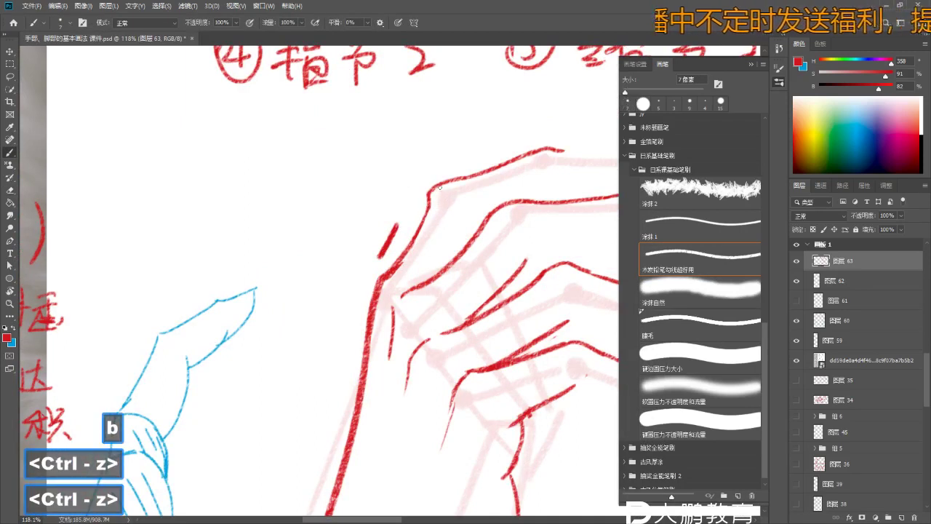
pyautogui.press('z')
pyautogui.moveTo(422, 191); pyautogui.dragTo(294, 200)
pyautogui.press('b')
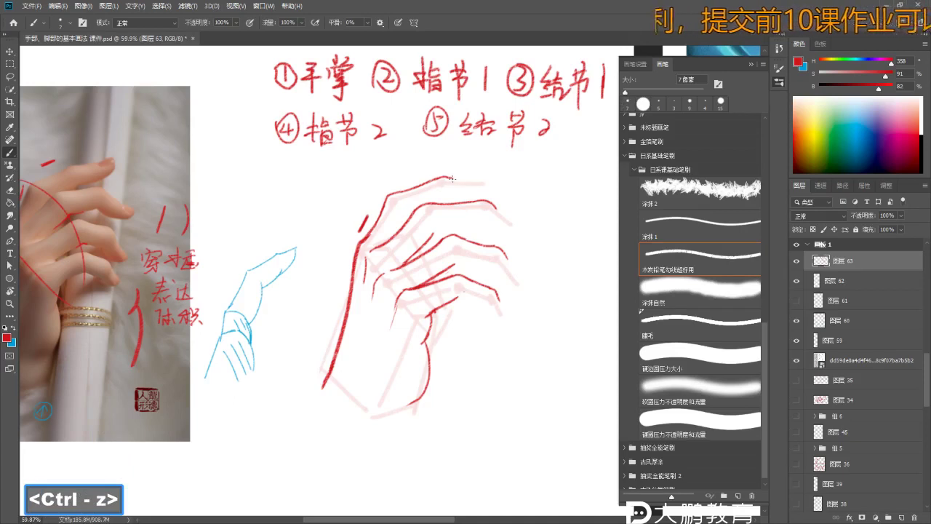
pyautogui.moveTo(421, 141); pyautogui.dragTo(446, 133)
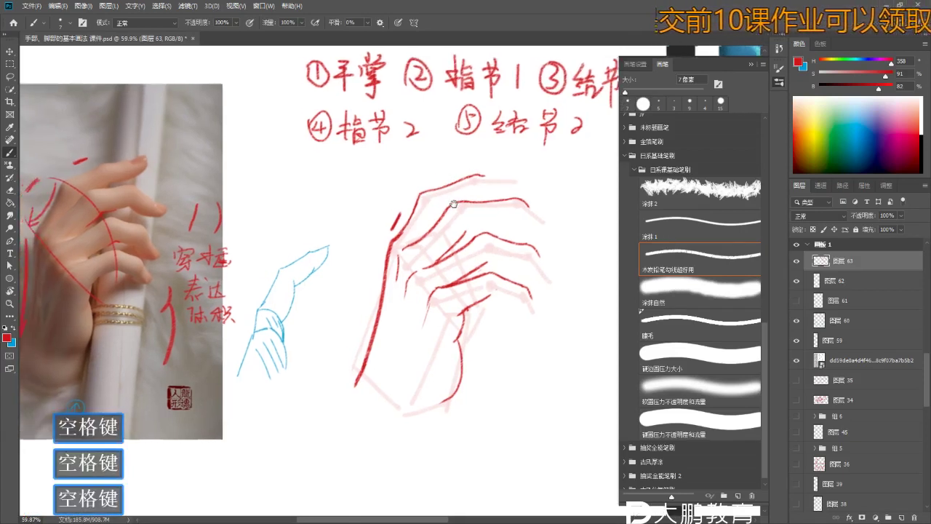
pyautogui.press('z')
pyautogui.moveTo(437, 167); pyautogui.dragTo(483, 210)
# - Redraw the red finger contours at about 81% zoom, undoing a bad contour stroke
pyautogui.press('b')
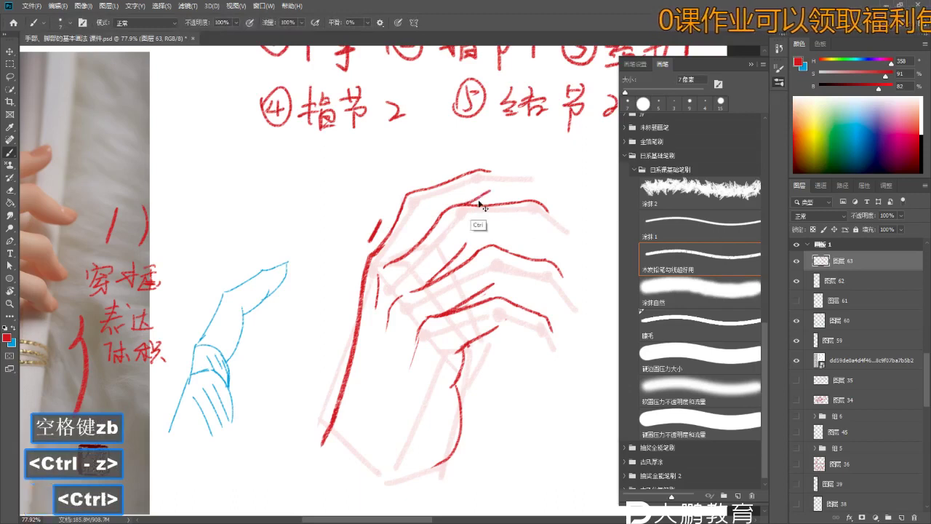
pyautogui.press('z')
pyautogui.moveTo(320, 362)
pyautogui.mouseDown()
pyautogui.moveTo(285, 360)
pyautogui.moveTo(279, 347)
pyautogui.mouseUp()
pyautogui.press('z')
pyautogui.moveTo(279, 347); pyautogui.dragTo(298, 349)
pyautogui.press('b')
pyautogui.press('z')
pyautogui.moveTo(502, 211)
pyautogui.mouseDown()
pyautogui.moveTo(461, 208)
pyautogui.moveTo(492, 187)
pyautogui.moveTo(502, 209)
pyautogui.moveTo(539, 209)
pyautogui.mouseUp()
pyautogui.press('b')
pyautogui.press('space')
pyautogui.press('z')
pyautogui.press('b')
pyautogui.press('space')
pyautogui.press('z')
pyautogui.press('space')
pyautogui.press('z')
pyautogui.press('b')
pyautogui.press('z')
pyautogui.press('b')
pyautogui.press('space')
pyautogui.press('z')
pyautogui.moveTo(451, 218); pyautogui.dragTo(432, 220)
pyautogui.hotkey('ctrl', 'z')
pyautogui.press('b')
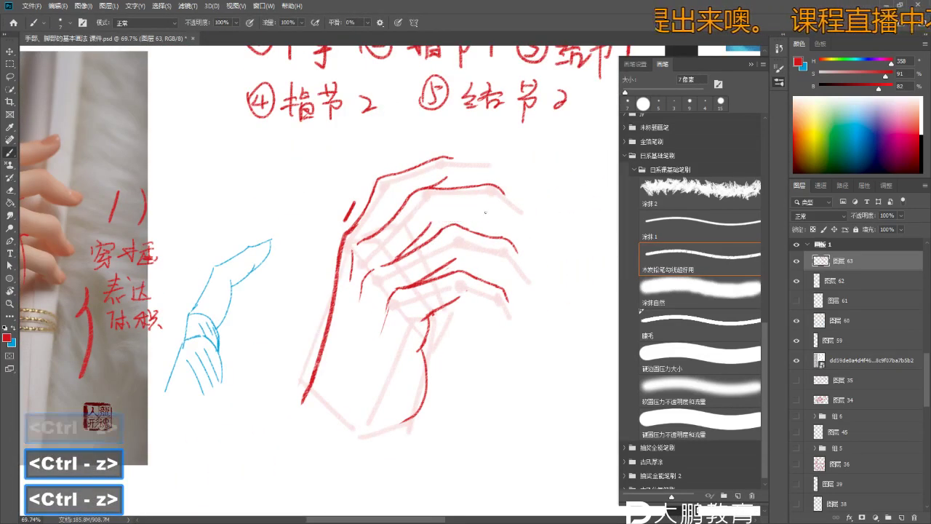
# - Tilt the view about 30 degrees and erase and redraw the knuckle lines, undoing failed strokes
pyautogui.press('z')
pyautogui.press('space')
pyautogui.moveTo(509, 262); pyautogui.dragTo(484, 189)
pyautogui.press('space')
pyautogui.press('space')
pyautogui.press('r')
pyautogui.press('z')
pyautogui.moveTo(483, 189)
pyautogui.mouseDown()
pyautogui.moveTo(483, 149)
pyautogui.moveTo(501, 144)
pyautogui.mouseUp()
pyautogui.press('e')
pyautogui.press('e')
pyautogui.press('b')
pyautogui.press('z')
pyautogui.press('b')
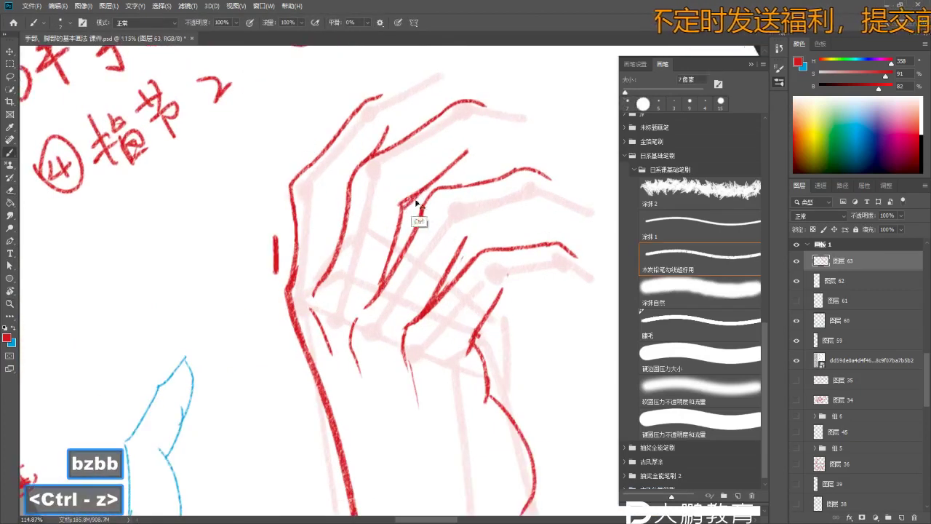
pyautogui.press('z')
pyautogui.moveTo(426, 182)
pyautogui.mouseDown()
pyautogui.moveTo(369, 213)
pyautogui.moveTo(388, 197)
pyautogui.moveTo(389, 209)
pyautogui.mouseUp()
pyautogui.press('e')
pyautogui.press('b')
pyautogui.press('z')
pyautogui.press('e')
pyautogui.press('e')
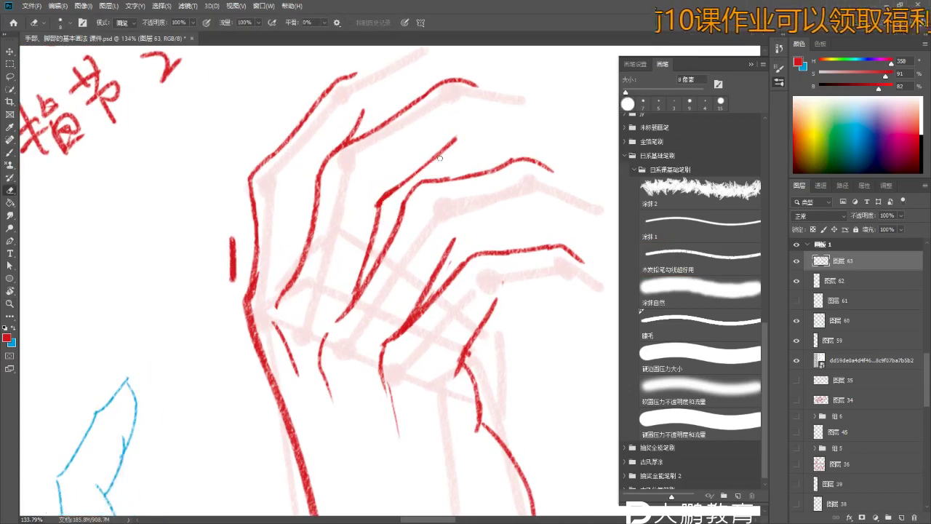
pyautogui.press('b')
pyautogui.hotkey('ctrl', 'z')
pyautogui.press('z')
pyautogui.moveTo(451, 195); pyautogui.dragTo(414, 196)
pyautogui.press('b')
pyautogui.hotkey('ctrl', 'z')
pyautogui.hotkey('ctrl', 'z')
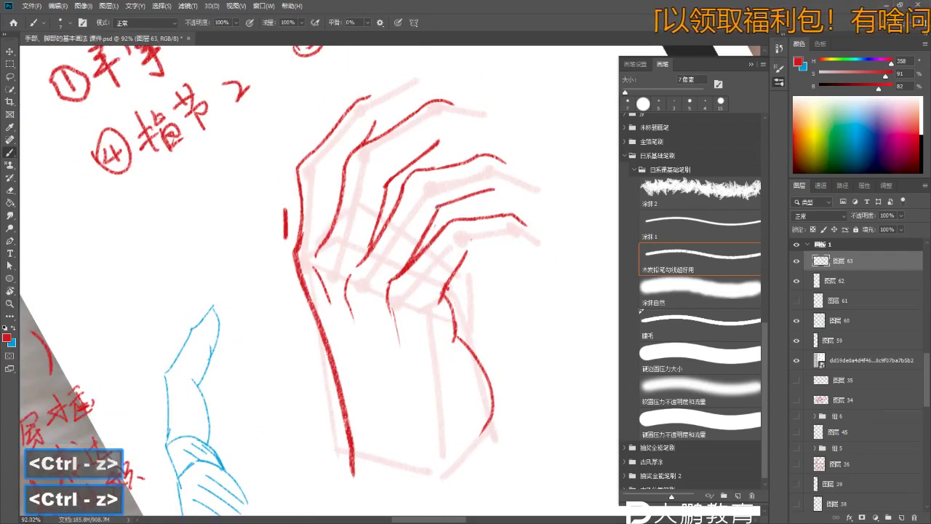
pyautogui.moveTo(444, 210)
pyautogui.mouseDown()
pyautogui.moveTo(378, 240)
pyautogui.moveTo(296, 306)
pyautogui.moveTo(443, 150)
pyautogui.moveTo(506, 109)
pyautogui.moveTo(553, 109)
pyautogui.mouseUp()
# - Check the reference photo, then erase stray finger strokes on the drawn hand
pyautogui.press('e')
pyautogui.press('z')
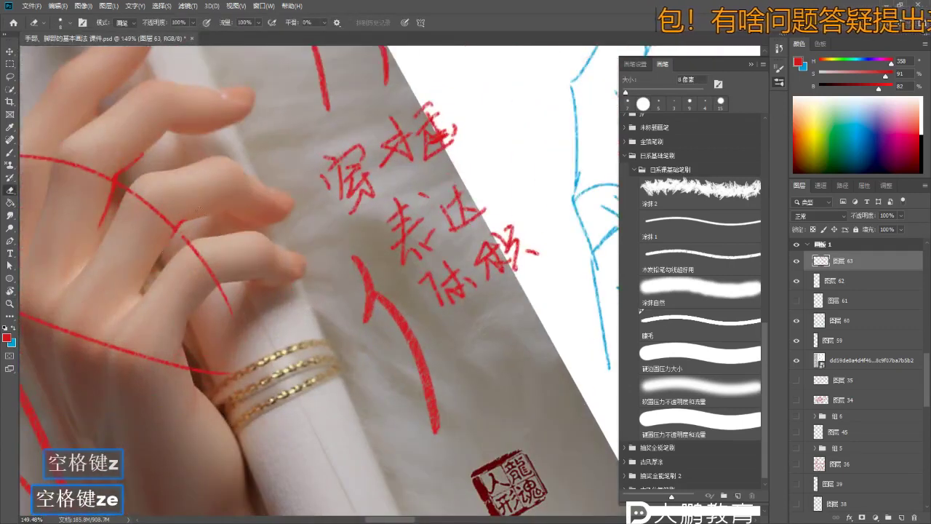
pyautogui.scroll(-3, 194, 204)
pyautogui.press('z')
pyautogui.moveTo(531, 171); pyautogui.dragTo(483, 219)
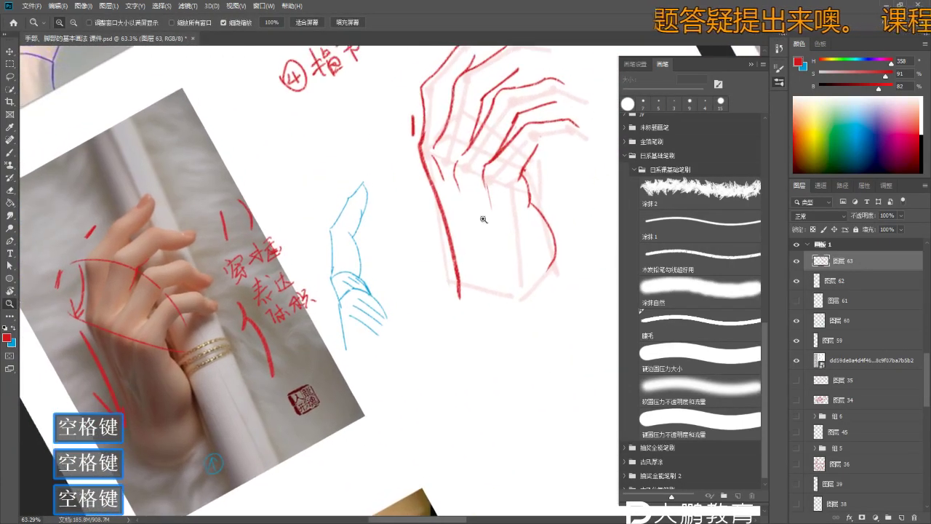
pyautogui.press('z')
pyautogui.press('z')
pyautogui.press('z')
pyautogui.moveTo(513, 136); pyautogui.dragTo(560, 136)
pyautogui.press('b')
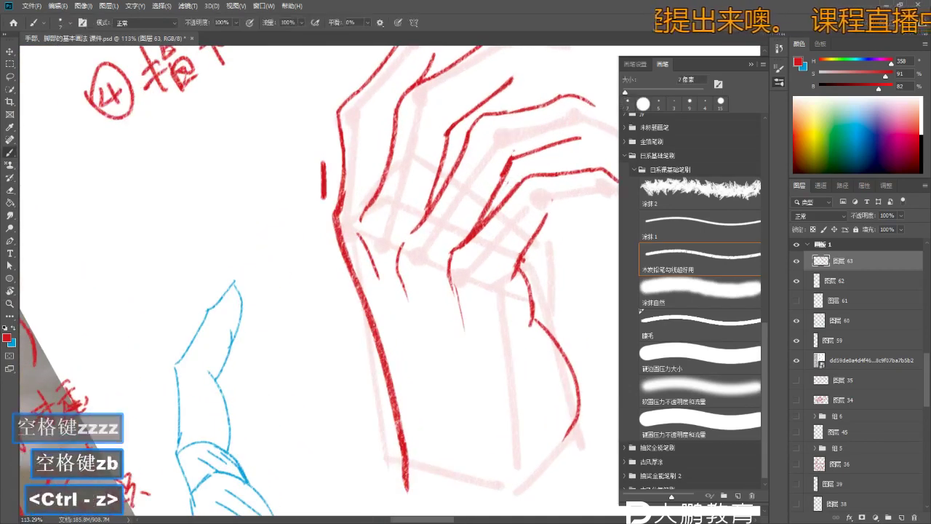
pyautogui.scroll(-3, 510, 173)
pyautogui.press('r')
pyautogui.moveTo(510, 173)
pyautogui.mouseDown()
pyautogui.moveTo(466, 247)
pyautogui.moveTo(487, 291)
pyautogui.moveTo(500, 297)
pyautogui.moveTo(488, 218)
pyautogui.moveTo(531, 218)
pyautogui.mouseUp()
pyautogui.press('z')
pyautogui.press('e')
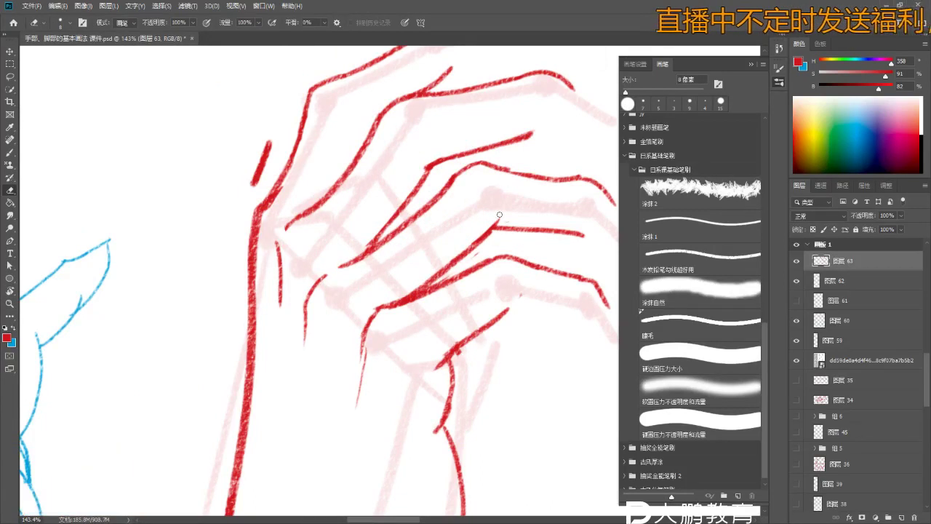
pyautogui.press('z')
pyautogui.moveTo(509, 221)
pyautogui.mouseDown()
pyautogui.moveTo(487, 219)
pyautogui.moveTo(482, 303)
pyautogui.moveTo(505, 264)
pyautogui.moveTo(505, 207)
pyautogui.moveTo(536, 215)
pyautogui.moveTo(454, 231)
pyautogui.moveTo(509, 239)
pyautogui.moveTo(509, 287)
pyautogui.mouseUp()
# - Touch up the palm and wrist outline, undo a bad stroke, and turn the canvas upright
pyautogui.press('b')
pyautogui.press('e')
pyautogui.press('z')
pyautogui.press('space')
pyautogui.press('z')
pyautogui.press('space')
pyautogui.press('z')
pyautogui.press('b')
pyautogui.hotkey('ctrl', 'z')
pyautogui.hotkey('ctrl', 'z')
pyautogui.press('z')
pyautogui.press('space')
pyautogui.press('z')
pyautogui.press('b')
pyautogui.press('z')
pyautogui.press('r')
pyautogui.press('space')
pyautogui.press('z')
pyautogui.moveTo(436, 240)
pyautogui.mouseDown()
pyautogui.moveTo(451, 241)
pyautogui.moveTo(414, 203)
pyautogui.moveTo(436, 204)
pyautogui.mouseUp()
pyautogui.press('b')
pyautogui.press('space')
# - Draw straight red underlines beneath ④指节2 and ②指节1
pyautogui.press('z')
pyautogui.press('b')
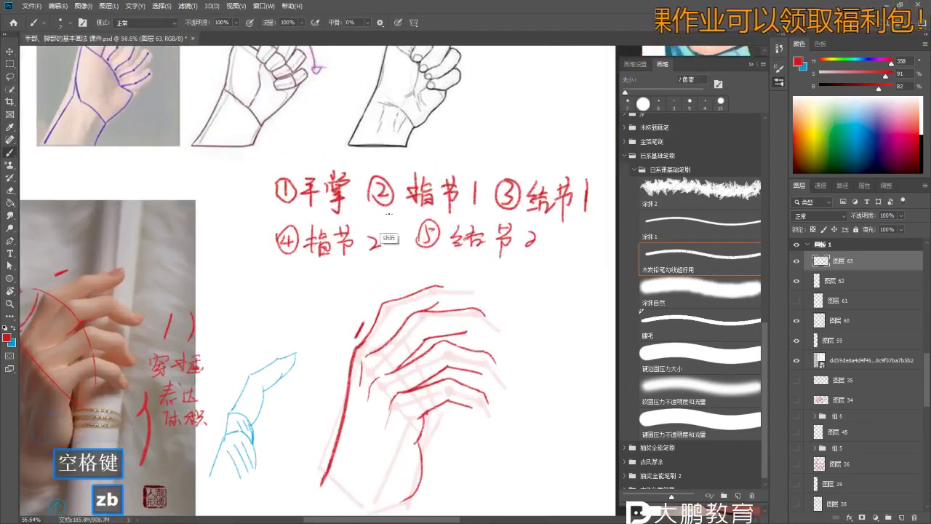
pyautogui.click(283, 258)
pyautogui.keyDown('shift'); pyautogui.click(359, 258); pyautogui.keyUp('shift')
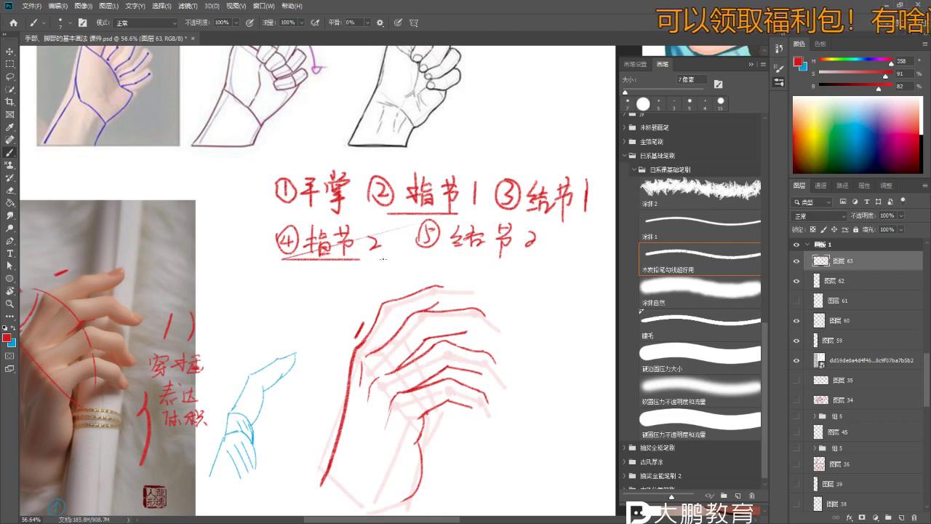
pyautogui.click(290, 259)
pyautogui.keyDown('shift'); pyautogui.click(377, 259); pyautogui.keyUp('shift')
# - Zoom to about 86% on the notes and write 最粗 and 二粗 under the underlined joints
pyautogui.press('z')
pyautogui.moveTo(436, 161); pyautogui.dragTo(459, 162)
pyautogui.press('b')
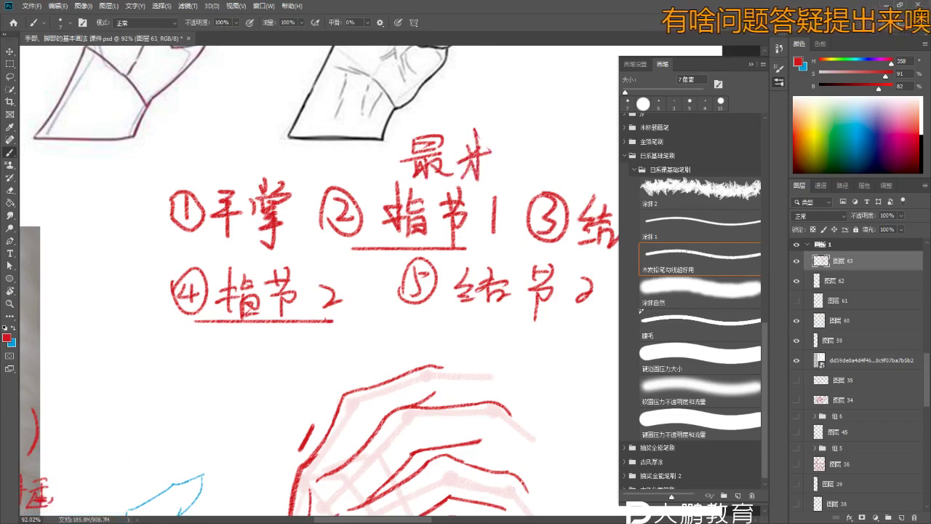
pyautogui.moveTo(513, 176); pyautogui.dragTo(466, 61)
pyautogui.press('z')
pyautogui.press('b')
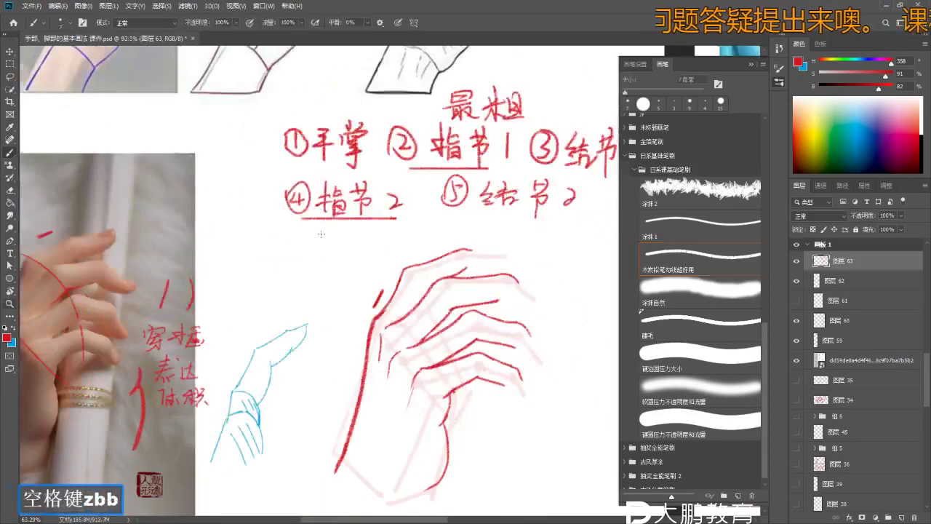
pyautogui.press('z')
pyautogui.press('b')
pyautogui.press('z')
pyautogui.moveTo(291, 238); pyautogui.dragTo(322, 238)
pyautogui.press('b')
pyautogui.press('b')
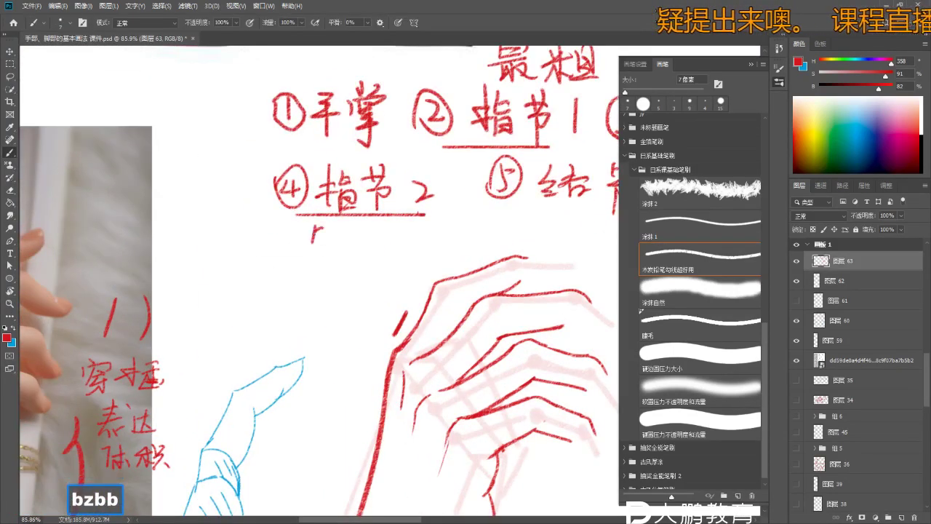
pyautogui.press('z')
pyautogui.moveTo(352, 242); pyautogui.dragTo(367, 243)
pyautogui.press('b')
pyautogui.moveTo(298, 249)
pyautogui.mouseDown()
pyautogui.moveTo(436, 218)
pyautogui.moveTo(393, 218)
pyautogui.moveTo(439, 193)
pyautogui.mouseUp()
# - Bring the blank space below the hand into view and write a circled 6 there
pyautogui.press('z')
pyautogui.press('b')
pyautogui.press('z')
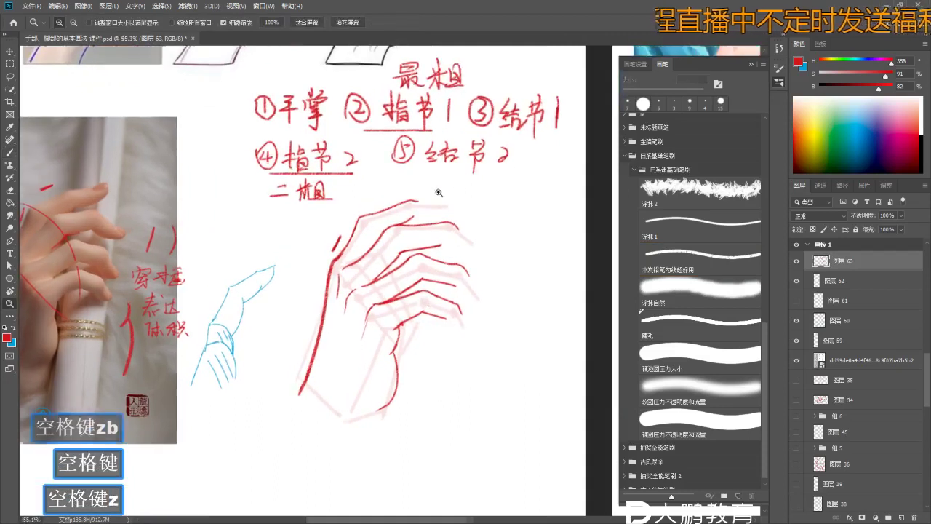
pyautogui.moveTo(496, 184); pyautogui.dragTo(493, 160)
pyautogui.press('b')
pyautogui.moveTo(444, 325)
pyautogui.mouseDown()
pyautogui.moveTo(426, 324)
pyautogui.moveTo(429, 313)
pyautogui.mouseUp()
pyautogui.press('space')
pyautogui.press('z')
pyautogui.moveTo(429, 312); pyautogui.dragTo(364, 322)
pyautogui.press('b')
pyautogui.press('b')
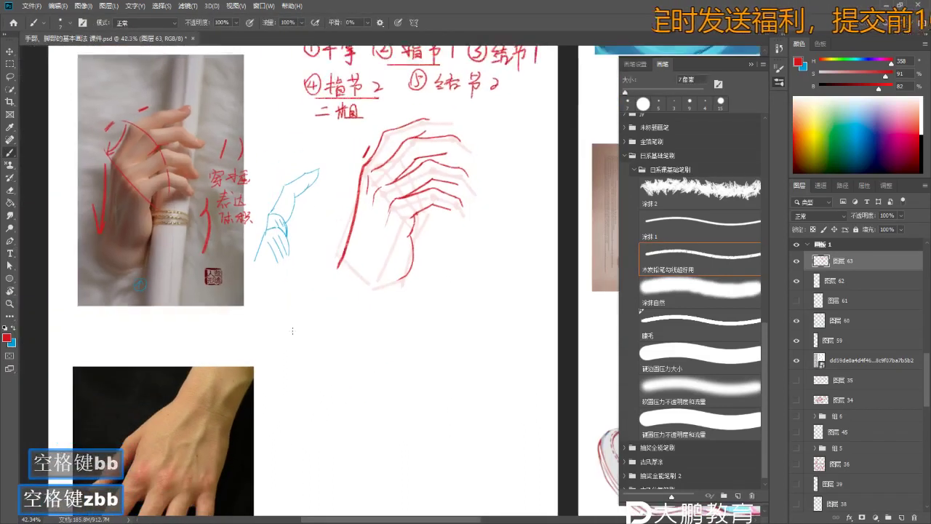
pyautogui.press('space')
pyautogui.moveTo(285, 320)
pyautogui.mouseDown()
pyautogui.moveTo(288, 333)
pyautogui.moveTo(320, 353)
pyautogui.mouseUp()
pyautogui.press('b')
pyautogui.press('b')
pyautogui.moveTo(312, 344)
pyautogui.mouseDown()
pyautogui.moveTo(328, 341)
pyautogui.moveTo(339, 357)
pyautogui.mouseUp()
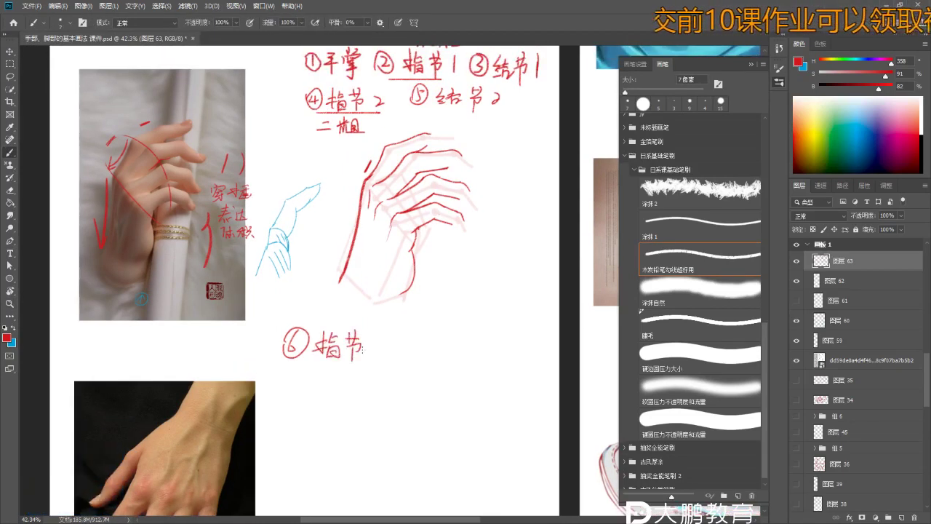
# - Complete the label as ⑥指节3 below the hand, undoing a stray stroke
pyautogui.hotkey('ctrl', 'z')
pyautogui.moveTo(372, 339)
pyautogui.mouseDown()
pyautogui.moveTo(372, 354)
pyautogui.moveTo(411, 354)
pyautogui.mouseUp()
pyautogui.press('b')
pyautogui.press('b')
pyautogui.press('space')
pyautogui.press('z')
pyautogui.press('b')
pyautogui.press('b')
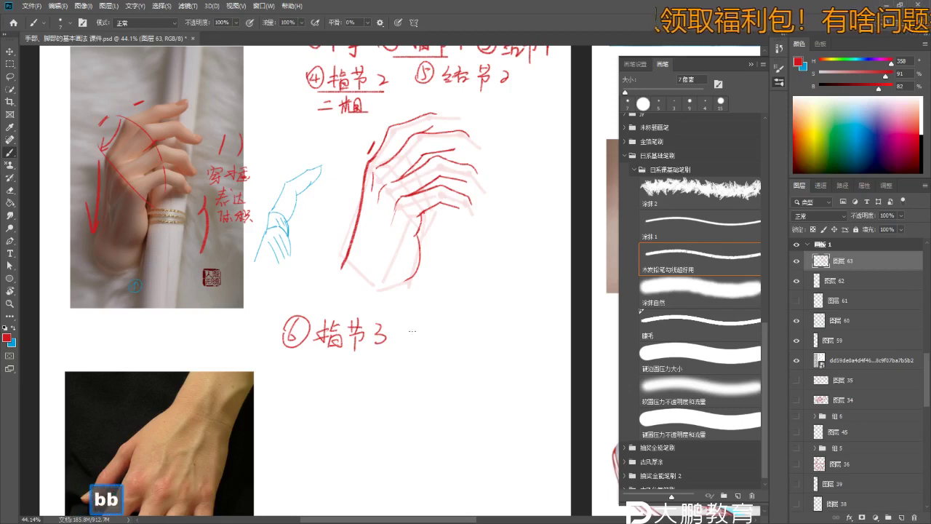
pyautogui.press('space')
pyautogui.moveTo(412, 330); pyautogui.dragTo(381, 330)
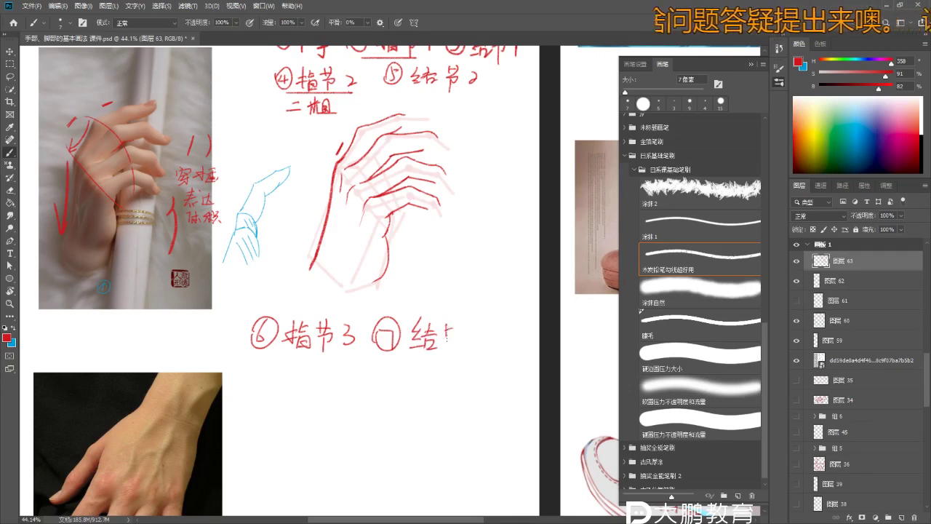
# - Erase the started ⑦结 note and leftover red arc with a 70 px eraser
pyautogui.hotkey('ctrl', 'z')
pyautogui.press('e')
pyautogui.press(']')
pyautogui.press(']')
pyautogui.press(']')
pyautogui.press(']')
pyautogui.press(']')
pyautogui.press(']')
pyautogui.press(']')
pyautogui.press(']')
pyautogui.press(']')
pyautogui.press(']')
pyautogui.press(']')
pyautogui.press(']')
pyautogui.press(']')
pyautogui.press(']')
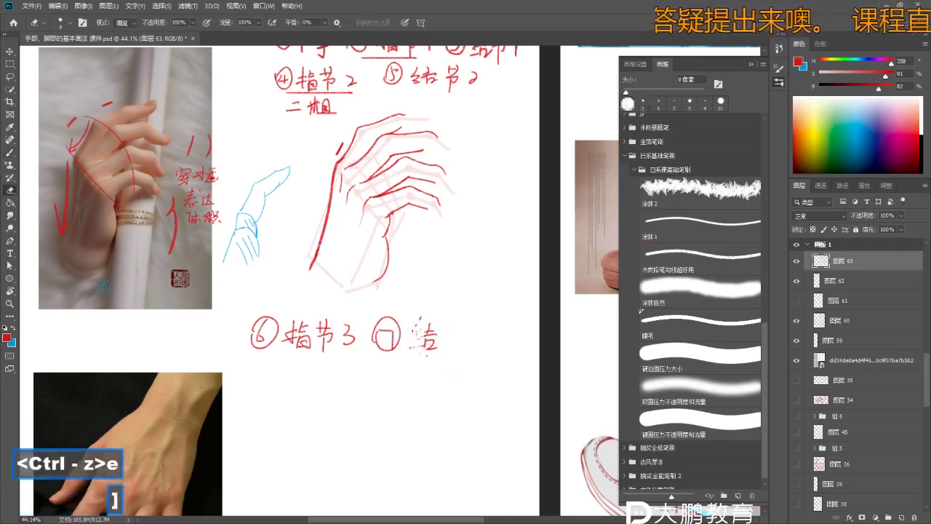
pyautogui.moveTo(416, 320); pyautogui.dragTo(428, 368)
pyautogui.moveTo(397, 308); pyautogui.dragTo(382, 336)
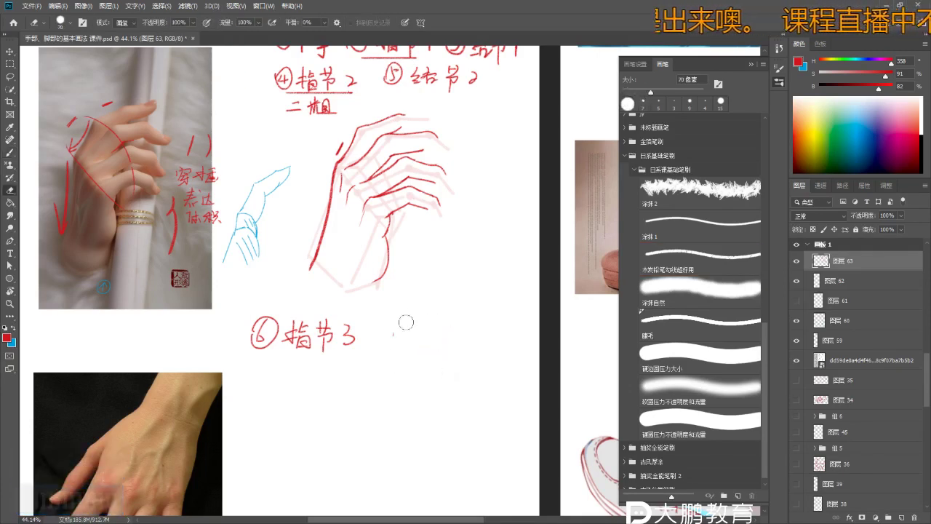
pyautogui.press('b')
pyautogui.press('z')
pyautogui.moveTo(393, 218)
pyautogui.mouseDown()
pyautogui.moveTo(422, 218)
pyautogui.moveTo(408, 172)
pyautogui.moveTo(524, 146)
pyautogui.moveTo(525, 169)
pyautogui.mouseUp()
# - Zoom the view onto the reference photo's fingers, undoing trial red strokes and a red arrow
pyautogui.press('b')
pyautogui.press('z')
pyautogui.moveTo(378, 255); pyautogui.dragTo(342, 253)
pyautogui.press('b')
pyautogui.press('b')
pyautogui.hotkey('ctrl', 'z')
pyautogui.press('z')
pyautogui.press('b')
pyautogui.press('z')
pyautogui.moveTo(204, 225)
pyautogui.mouseDown()
pyautogui.moveTo(181, 226)
pyautogui.moveTo(218, 225)
pyautogui.mouseUp()
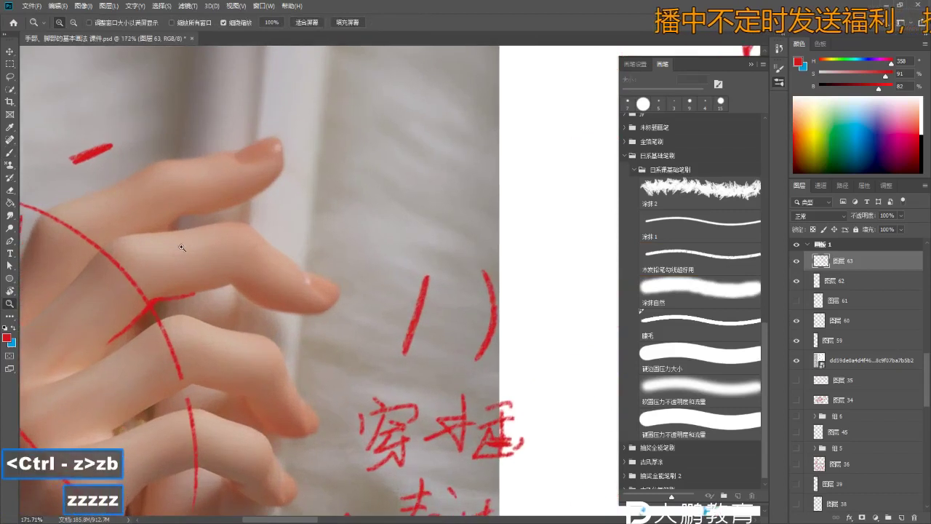
pyautogui.press('e')
pyautogui.press('b')
pyautogui.press('b')
pyautogui.moveTo(165, 201); pyautogui.dragTo(190, 198)
pyautogui.hotkey('ctrl', 'z')
pyautogui.hotkey('ctrl', 'z')
pyautogui.moveTo(281, 90)
pyautogui.mouseDown()
pyautogui.moveTo(271, 134)
pyautogui.moveTo(291, 118)
pyautogui.mouseUp()
pyautogui.hotkey('ctrl', 'z')
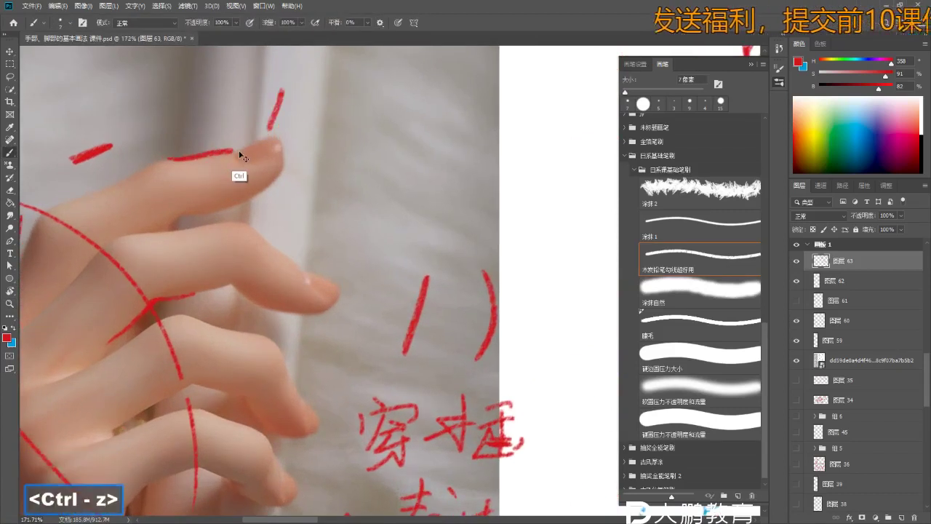
pyautogui.hotkey('ctrl', 'z')
pyautogui.press('e')
pyautogui.press('z')
# - Zoom to about 208% on the fingertip and brush-write 指甲 in red above it
pyautogui.moveTo(228, 152)
pyautogui.mouseDown()
pyautogui.moveTo(236, 146)
pyautogui.moveTo(247, 211)
pyautogui.mouseUp()
pyautogui.press('b')
pyautogui.press('space')
pyautogui.press('z')
pyautogui.moveTo(247, 211); pyautogui.dragTo(262, 210)
pyautogui.press('b')
pyautogui.press('b')
pyautogui.moveTo(422, 99)
pyautogui.mouseDown()
pyautogui.moveTo(415, 152)
pyautogui.moveTo(433, 140)
pyautogui.mouseUp()
pyautogui.moveTo(454, 100)
pyautogui.mouseDown()
pyautogui.moveTo(433, 145)
pyautogui.moveTo(461, 152)
pyautogui.mouseUp()
pyautogui.moveTo(433, 149); pyautogui.dragTo(453, 154)
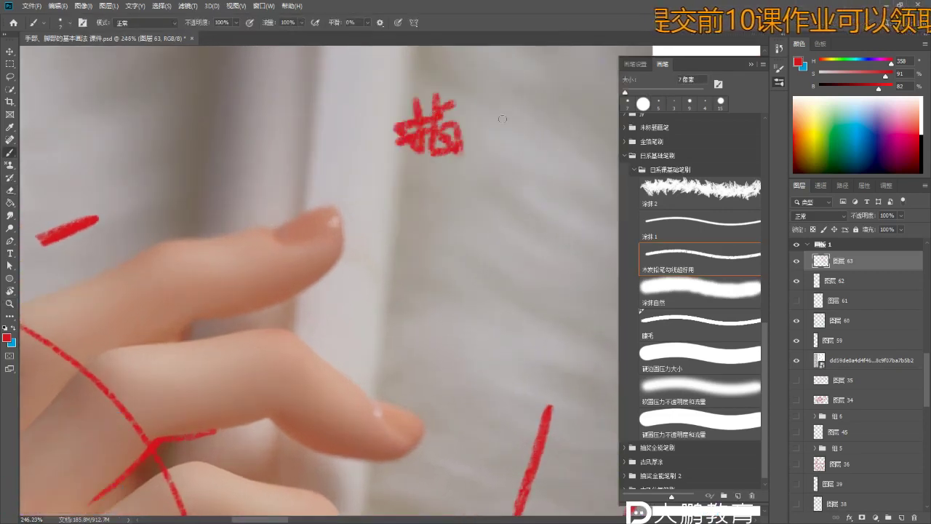
pyautogui.moveTo(498, 110); pyautogui.dragTo(534, 109)
pyautogui.moveTo(496, 126); pyautogui.dragTo(534, 123)
pyautogui.moveTo(518, 94); pyautogui.dragTo(515, 173)
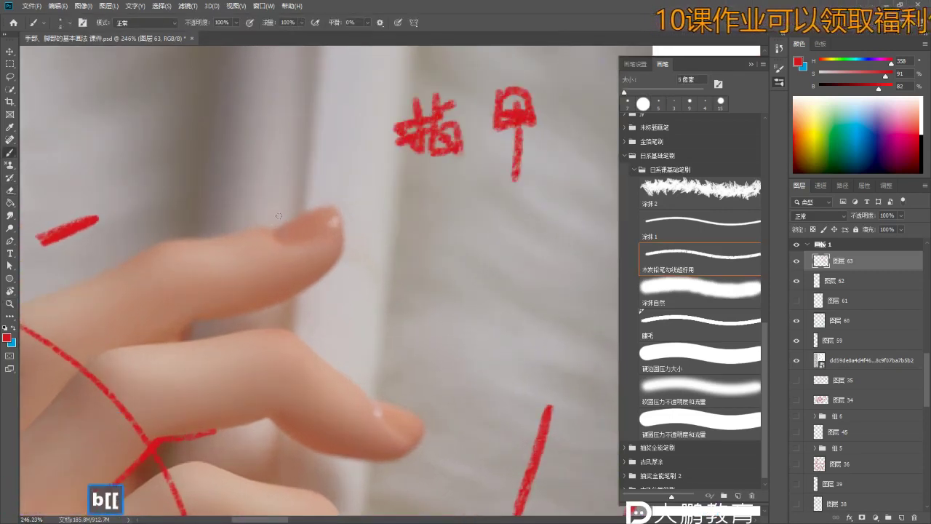
# - Zoom to 320% on the fingernail and draw a short red stroke marking the nail
pyautogui.hotkey('ctrl', 'z')
pyautogui.press('z')
pyautogui.moveTo(280, 235)
pyautogui.mouseDown()
pyautogui.moveTo(291, 234)
pyautogui.moveTo(271, 229)
pyautogui.mouseUp()
pyautogui.press('b')
pyautogui.hotkey('ctrl', 'z')
pyautogui.hotkey('ctrl', 'z')
pyautogui.hotkey('ctrl', 'z')
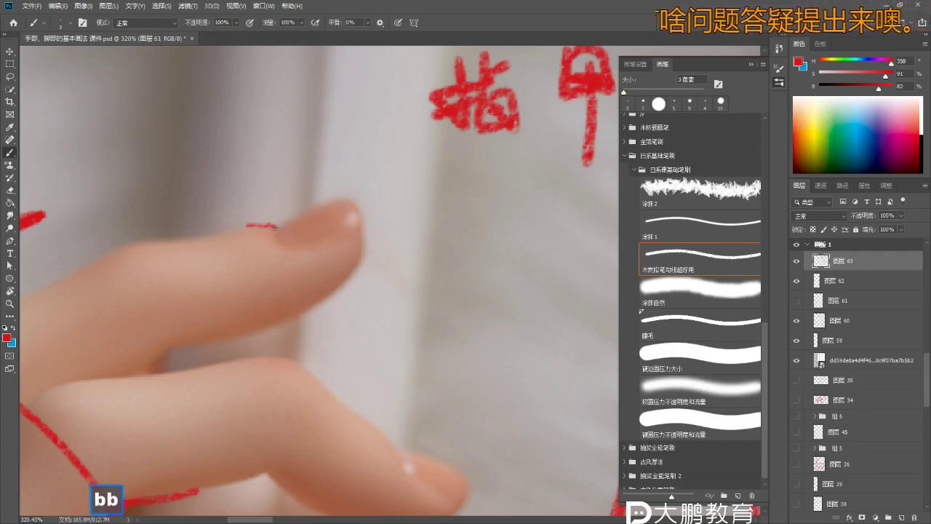
pyautogui.hotkey('ctrl', 'z')
pyautogui.hotkey('ctrl', 'z')
pyautogui.hotkey('ctrl', 'z')
pyautogui.moveTo(247, 224)
pyautogui.mouseDown()
pyautogui.moveTo(283, 232)
pyautogui.moveTo(347, 198)
pyautogui.moveTo(263, 240)
pyautogui.mouseUp()
pyautogui.press('z')
pyautogui.keyDown('ctrl'); pyautogui.click(284, 231); pyautogui.keyUp('ctrl')
pyautogui.press('b')
pyautogui.press('z')
pyautogui.click(280, 230)
pyautogui.press('b')
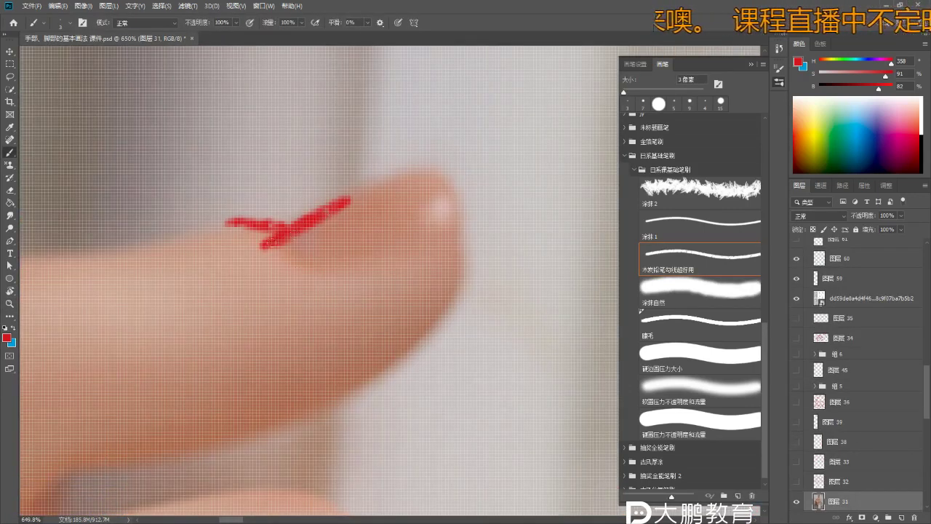
# - Trace the red nail outline up and right along the top fingertip's nail edge
pyautogui.hotkey('ctrl', 'z')
pyautogui.hotkey('ctrl', 'z')
pyautogui.press('z')
pyautogui.press('b')
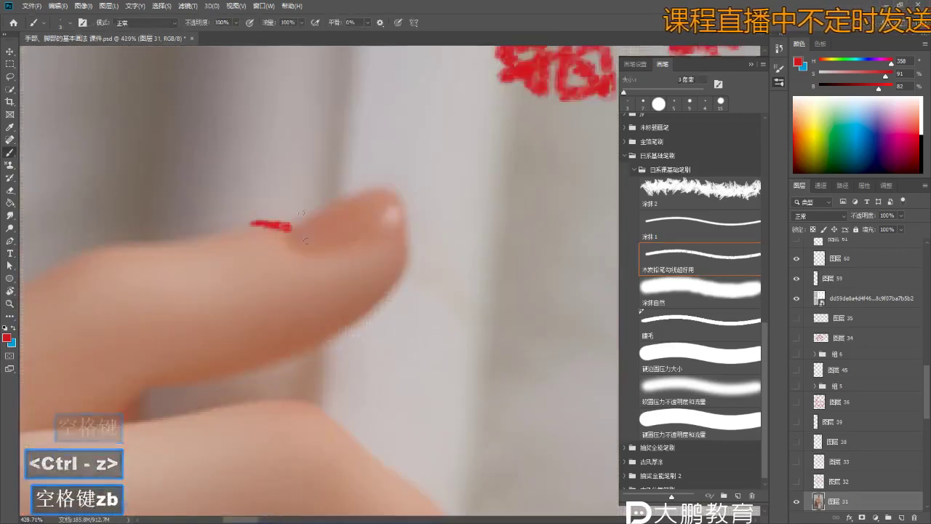
pyautogui.hotkey('ctrl', 'alt', 'z')
pyautogui.press('z')
pyautogui.press('b')
pyautogui.hotkey('ctrl', 'z')
pyautogui.moveTo(281, 242)
pyautogui.mouseDown()
pyautogui.moveTo(300, 249)
pyautogui.moveTo(400, 231)
pyautogui.mouseUp()
pyautogui.hotkey('ctrl', 'z')
pyautogui.moveTo(329, 211); pyautogui.dragTo(379, 188)
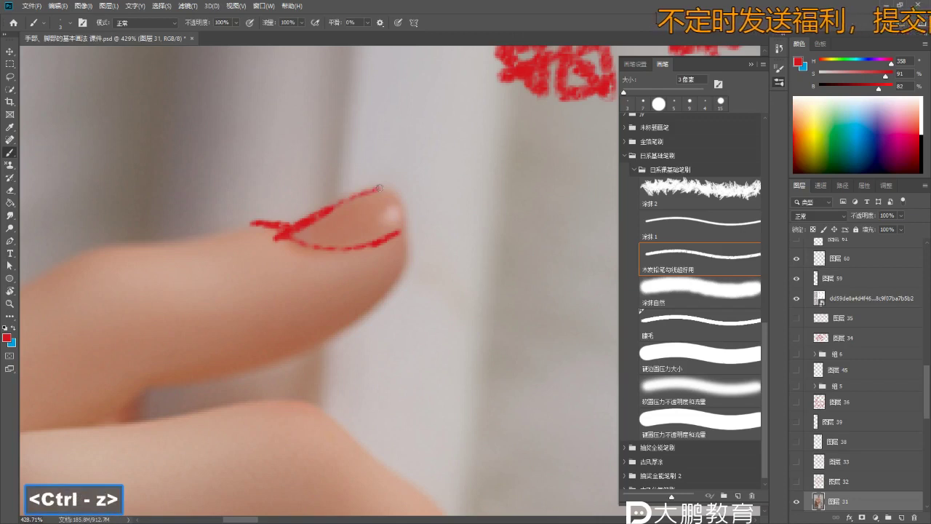
# - Try an extra red stroke on the fingertip, undo it, and zoom out to the whole hand
pyautogui.press('z')
pyautogui.moveTo(404, 231)
pyautogui.mouseDown()
pyautogui.moveTo(384, 281)
pyautogui.moveTo(408, 305)
pyautogui.mouseUp()
pyautogui.press('z')
pyautogui.press('b')
pyautogui.moveTo(306, 262); pyautogui.dragTo(331, 311)
pyautogui.hotkey('ctrl', 'z')
pyautogui.hotkey('ctrl', 'z')
pyautogui.hotkey('ctrl', 'z')
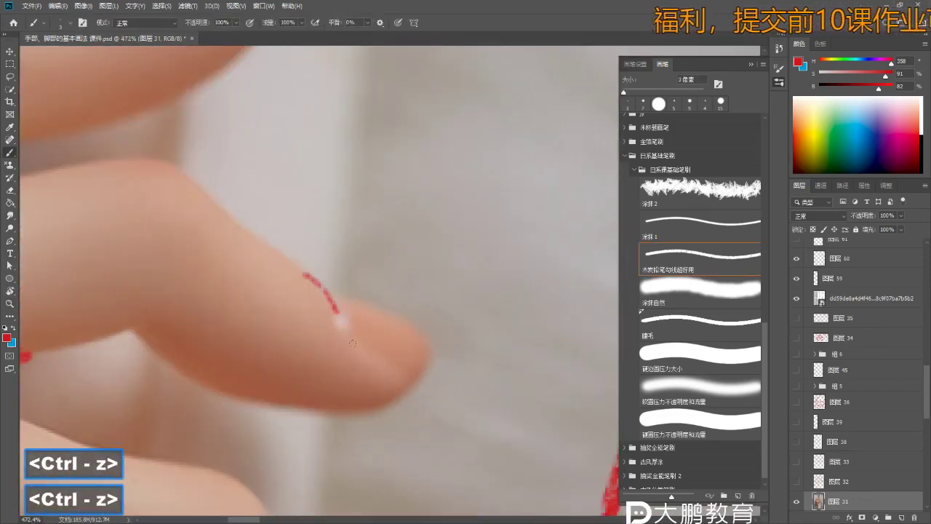
pyautogui.hotkey('ctrl', 'z')
pyautogui.hotkey('ctrl', 'z')
pyautogui.hotkey('ctrl', 'z')
pyautogui.hotkey('ctrl', 'z')
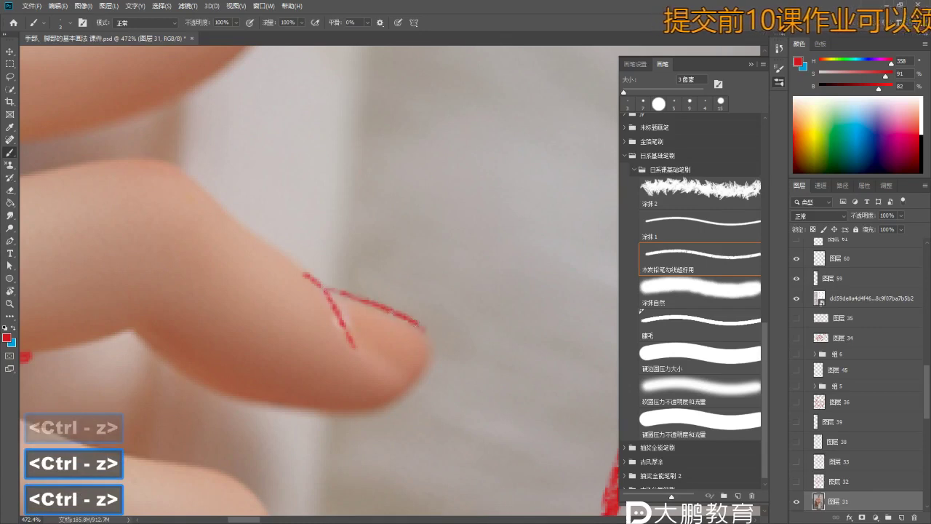
pyautogui.press('z')
pyautogui.scroll(-6, 327, 293)
pyautogui.press('b')
pyautogui.press('space')
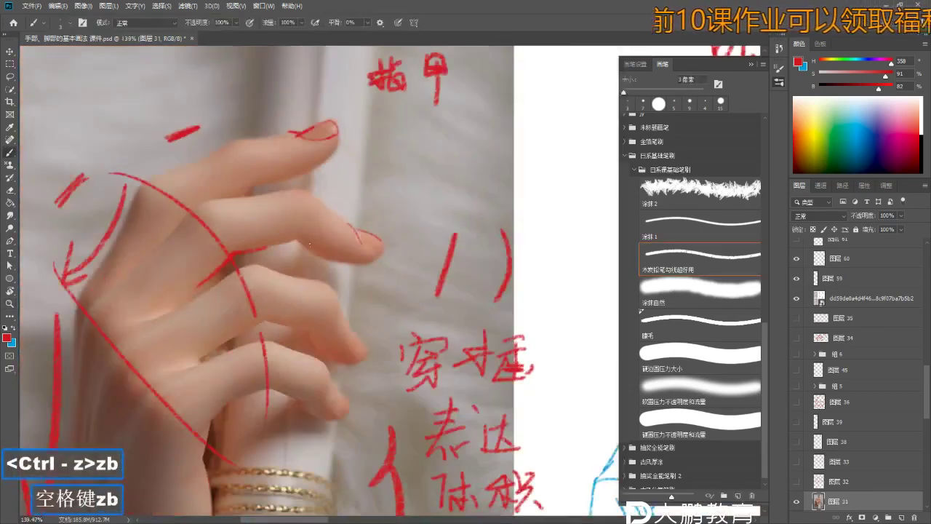
# - Zoom in on the 指甲 label and write the next character after it in red
pyautogui.press('z')
pyautogui.scroll(-4, 307, 332)
pyautogui.press('b')
pyautogui.press('space')
pyautogui.press('z')
pyautogui.scroll(4, 353, 194)
pyautogui.press('b')
pyautogui.press('z')
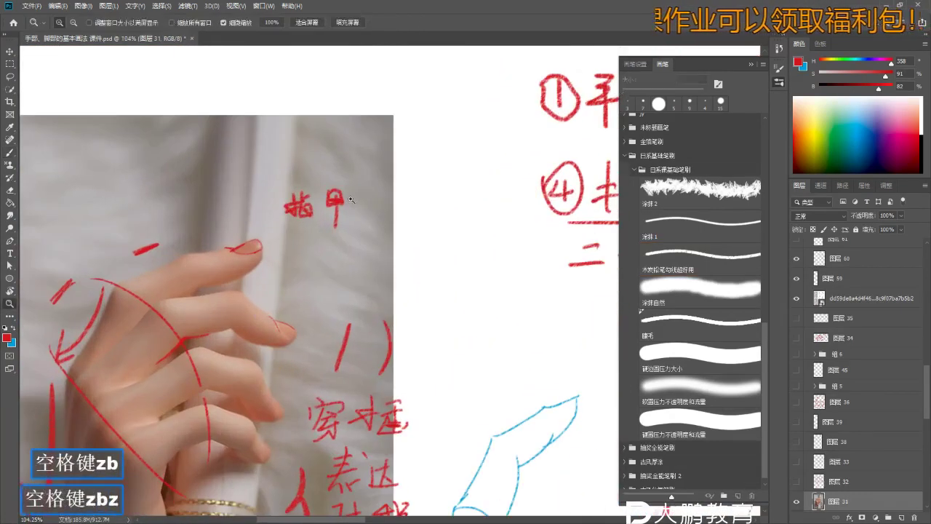
pyautogui.press('b')
pyautogui.moveTo(378, 193); pyautogui.dragTo(375, 226)
pyautogui.moveTo(391, 192); pyautogui.dragTo(385, 210)
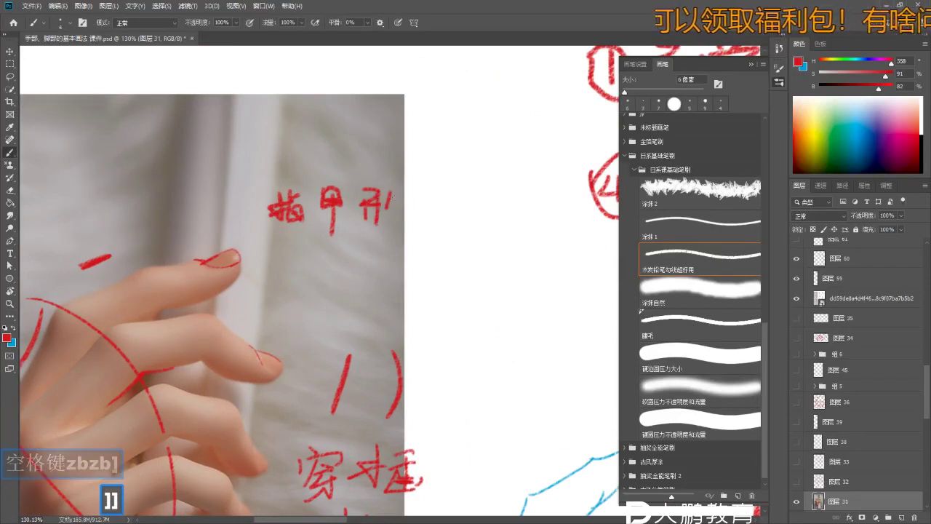
# - Continue the red note to read 指甲形状 with its following phrase
pyautogui.press('z')
pyautogui.scroll(-2, 436, 240)
pyautogui.press('b')
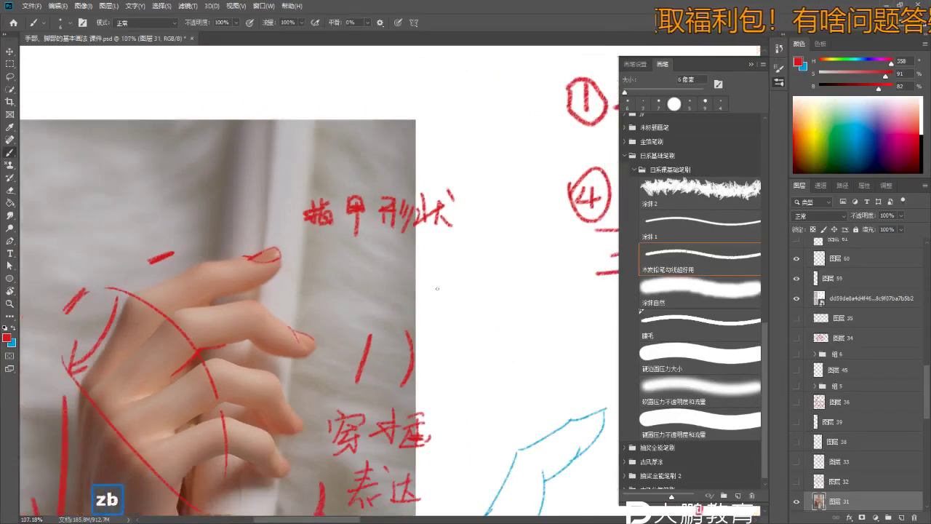
pyautogui.press('space')
pyautogui.press('z')
pyautogui.scroll(-1, 410, 257)
pyautogui.press('z')
pyautogui.press('z')
pyautogui.press('z')
pyautogui.press('z')
pyautogui.scroll(-1, 400, 245)
pyautogui.press('b')
pyautogui.press('b')
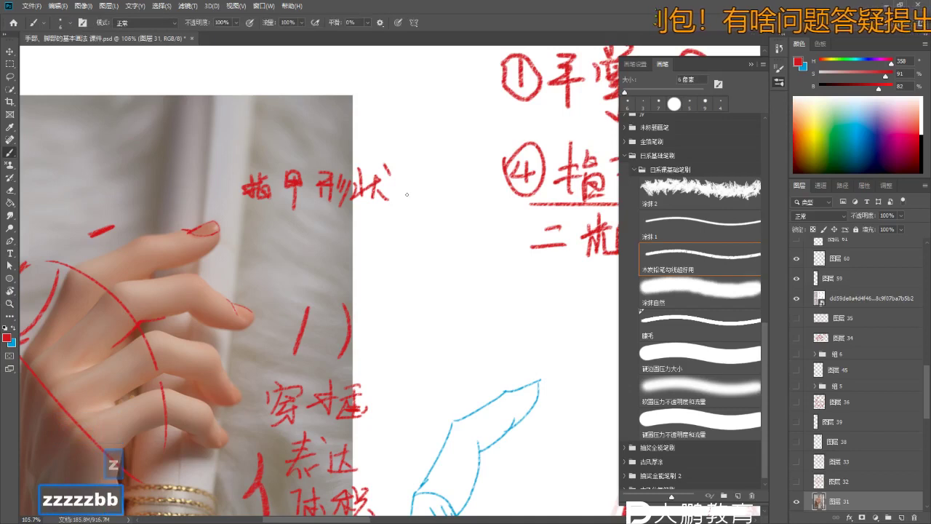
pyautogui.press('z')
pyautogui.scroll(2, 407, 178)
pyautogui.press('b')
pyautogui.moveTo(412, 171); pyautogui.dragTo(425, 205)
pyautogui.moveTo(400, 190); pyautogui.dragTo(480, 205)
pyautogui.moveTo(457, 207); pyautogui.dragTo(478, 199)
# - Undo two stray strokes and bring the space above the note into view
pyautogui.press('space')
pyautogui.press('z')
pyautogui.scroll(-2, 350, 175)
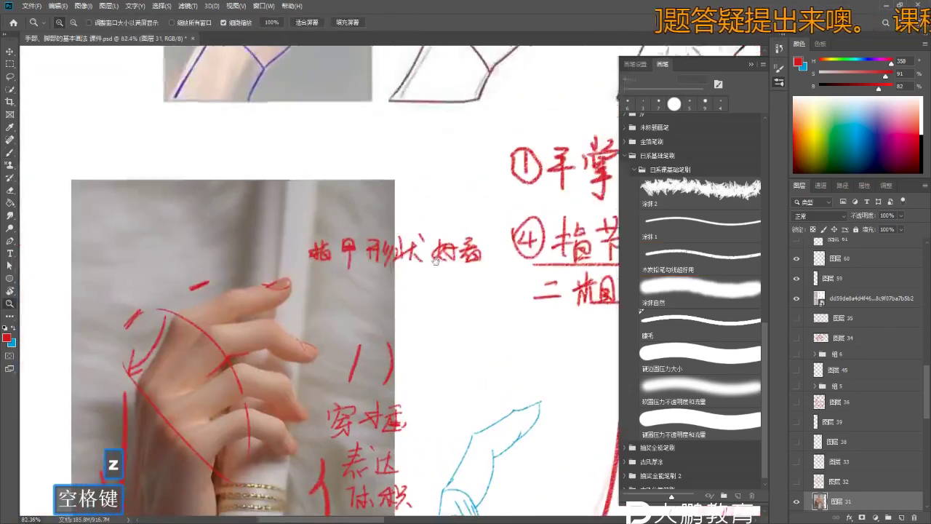
pyautogui.scroll(1, 350, 175)
pyautogui.press('b')
pyautogui.hotkey('ctrl', 'z')
pyautogui.press('z')
pyautogui.scroll(2, 378, 240)
pyautogui.press('b')
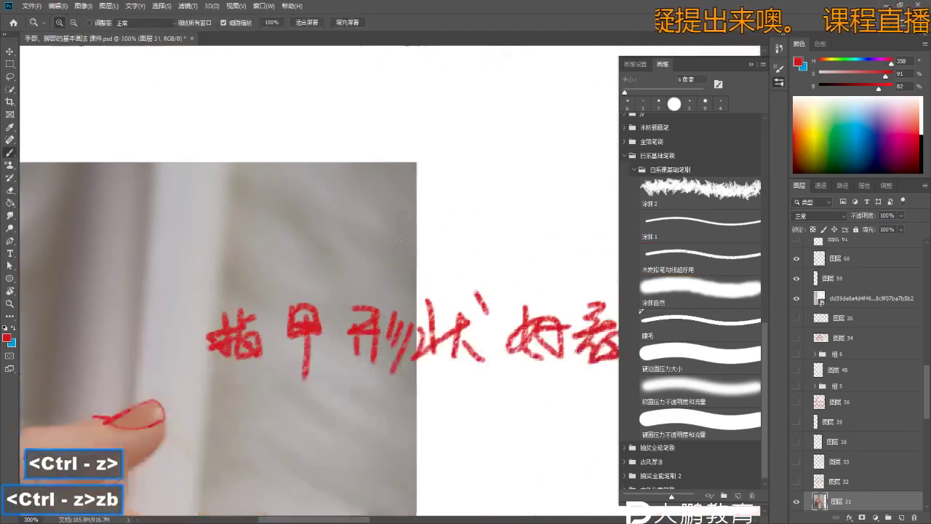
pyautogui.press('space')
pyautogui.press('z')
pyautogui.press('b')
# - Sketch a red U-shaped oval nail outline above the note
pyautogui.moveTo(454, 249)
pyautogui.mouseDown()
pyautogui.moveTo(385, 198)
pyautogui.moveTo(411, 233)
pyautogui.mouseUp()
pyautogui.hotkey('ctrl', 'z')
pyautogui.hotkey('ctrl', 'z')
pyautogui.moveTo(385, 195)
pyautogui.mouseDown()
pyautogui.moveTo(407, 229)
pyautogui.moveTo(430, 221)
pyautogui.moveTo(440, 189)
pyautogui.mouseUp()
pyautogui.hotkey('ctrl', 'z')
pyautogui.press('z')
pyautogui.press('b')
pyautogui.moveTo(411, 245)
pyautogui.mouseDown()
pyautogui.moveTo(417, 169)
pyautogui.moveTo(440, 207)
pyautogui.mouseUp()
# - Erase stray marks with an enlarged eraser and zoom out around the first oval
pyautogui.press('e')
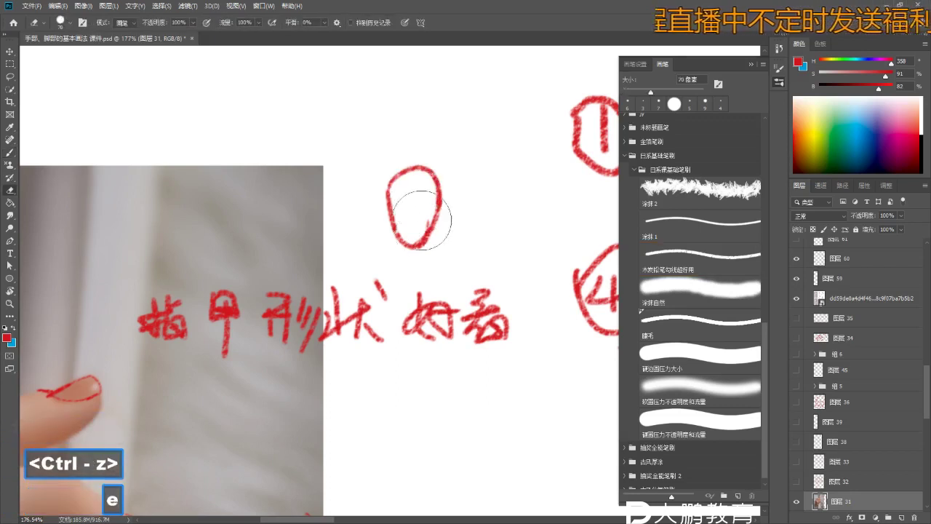
pyautogui.press('[')
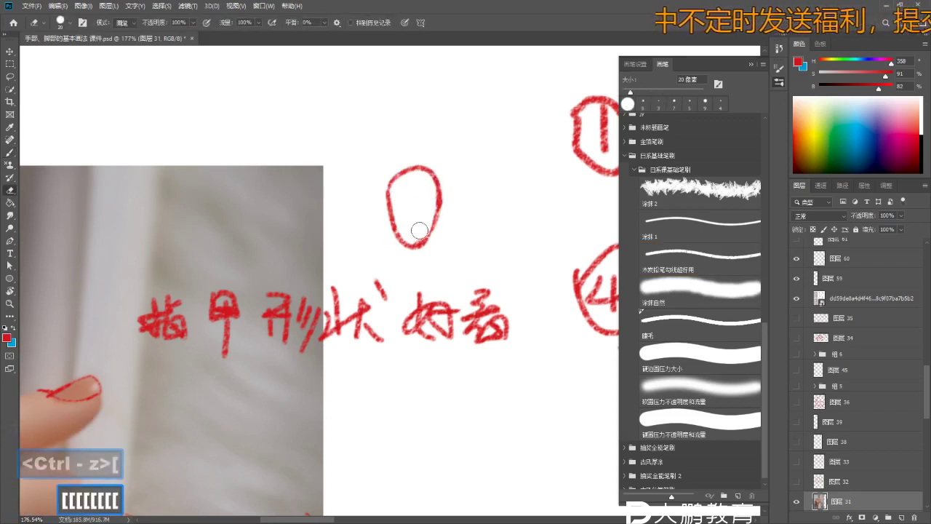
pyautogui.press('b')
pyautogui.press('b')
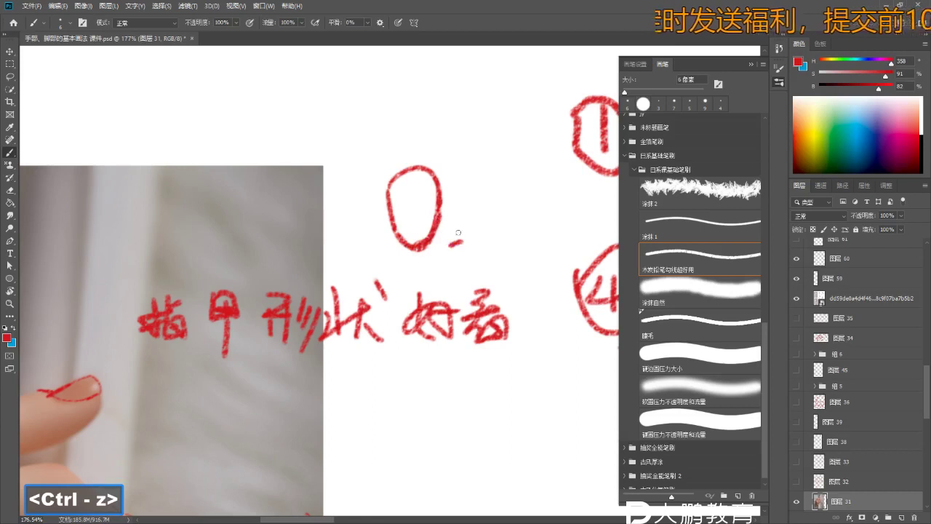
pyautogui.hotkey('ctrl', 'z')
pyautogui.press('z')
pyautogui.moveTo(443, 253); pyautogui.dragTo(407, 251)
pyautogui.press('b')
pyautogui.press('b')
# - Draw a second, taller red oval nail shape left of the first
pyautogui.moveTo(374, 195)
pyautogui.mouseDown()
pyautogui.moveTo(408, 246)
pyautogui.moveTo(421, 191)
pyautogui.mouseUp()
pyautogui.hotkey('ctrl', 'z')
pyautogui.press('z')
pyautogui.press('b')
pyautogui.scroll(3, 410, 230)
pyautogui.moveTo(361, 208)
pyautogui.mouseDown()
pyautogui.moveTo(369, 138)
pyautogui.moveTo(360, 135)
pyautogui.moveTo(411, 156)
pyautogui.mouseUp()
pyautogui.hotkey('ctrl', 'z')
pyautogui.hotkey('ctrl', 'z')
pyautogui.moveTo(392, 89)
pyautogui.mouseDown()
pyautogui.moveTo(421, 168)
pyautogui.moveTo(411, 110)
pyautogui.moveTo(420, 143)
pyautogui.moveTo(419, 213)
pyautogui.mouseUp()
pyautogui.hotkey('ctrl', 'z')
pyautogui.hotkey('ctrl', 'z')
# - Write 2 inside the left oval and remove a stray hook above the photo
pyautogui.scroll(-3, 426, 222)
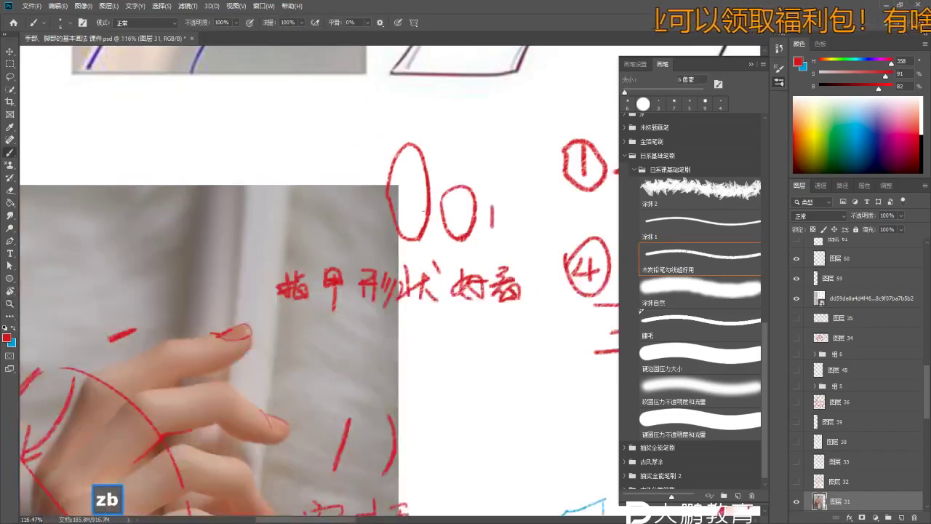
pyautogui.moveTo(405, 193); pyautogui.dragTo(418, 211)
pyautogui.scroll(-2, 415, 205)
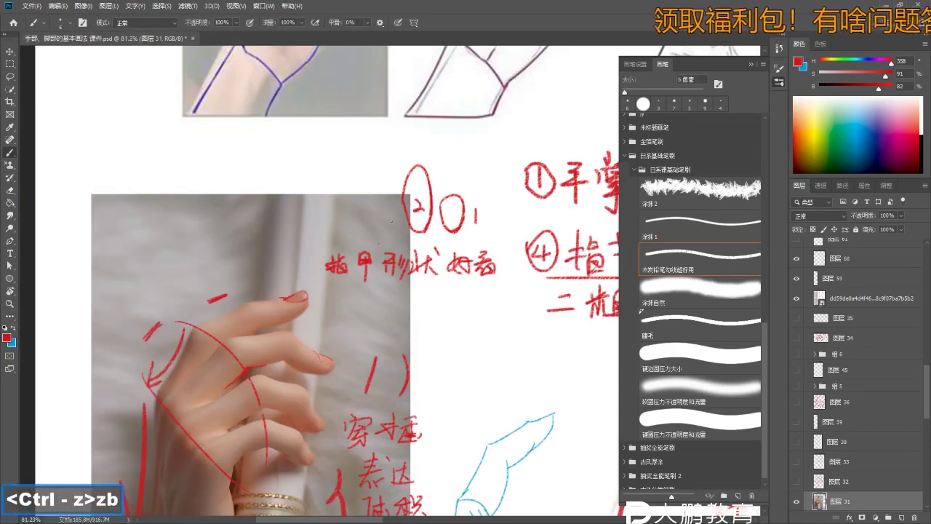
pyautogui.scroll(-1, 402, 234)
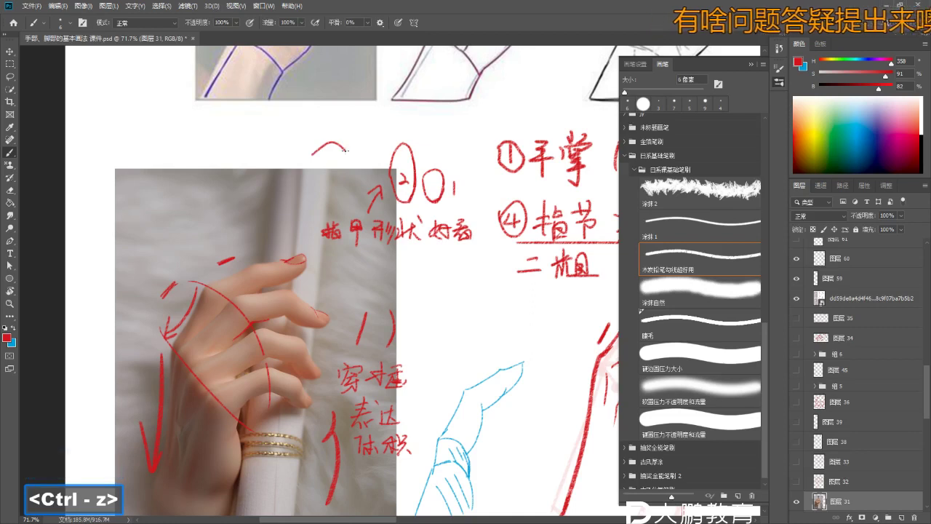
pyautogui.hotkey('ctrl', 'z')
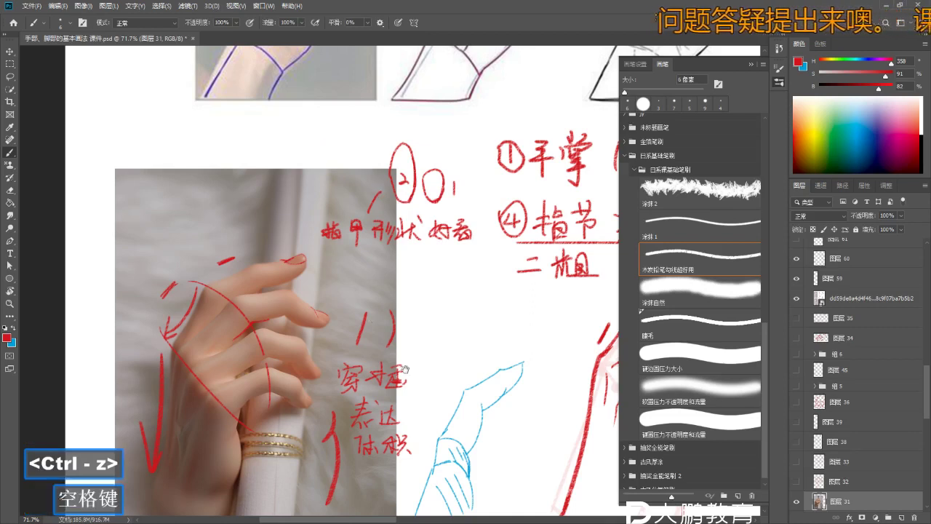
pyautogui.scroll(3, 404, 369)
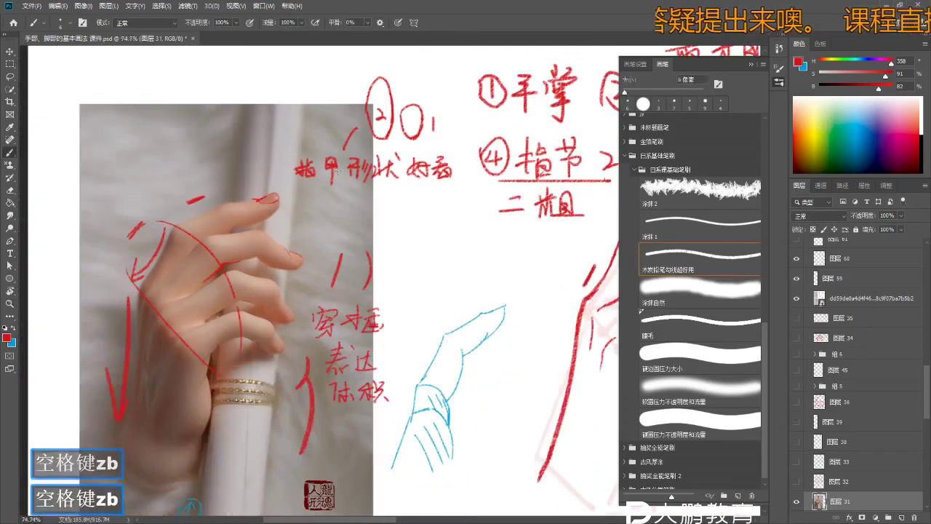
pyautogui.scroll(2, 291, 265)
# - Zoom in and trace a red stroke along the right edge of a lower fingertip nail
pyautogui.press('z')
pyautogui.scroll(3, 284, 262)
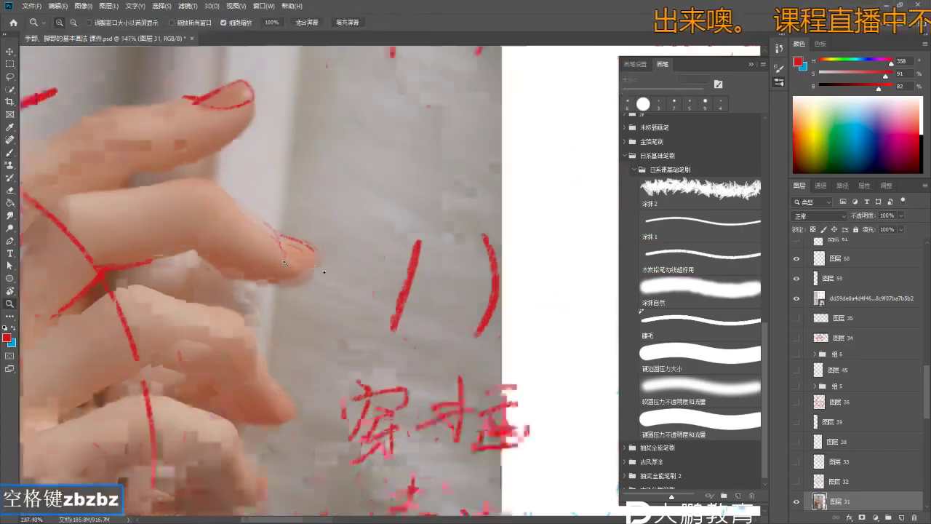
pyautogui.press('b')
pyautogui.hotkey('ctrl', 'z')
pyautogui.hotkey('ctrl', 'z')
pyautogui.moveTo(320, 249); pyautogui.dragTo(318, 265)
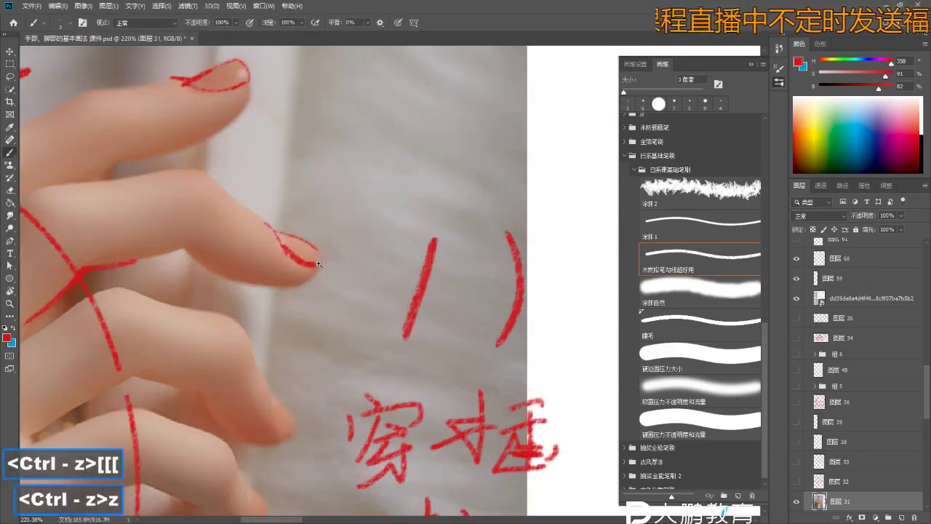
pyautogui.press('b')
pyautogui.hotkey('ctrl', 'z')
# - Zoom closer on the nail tip and undo the rough fingertip strokes
pyautogui.press('z')
pyautogui.scroll(1, 321, 265)
pyautogui.press('b')
pyautogui.hotkey('ctrl', 'z')
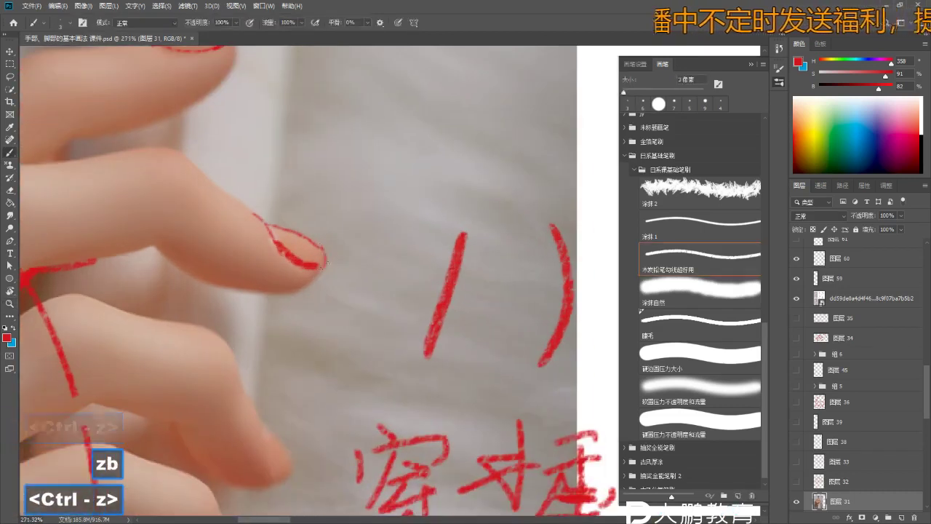
pyautogui.press('space')
pyautogui.scroll(-3, 325, 263)
pyautogui.press('z')
pyautogui.press('b')
pyautogui.press('z')
pyautogui.press('b')
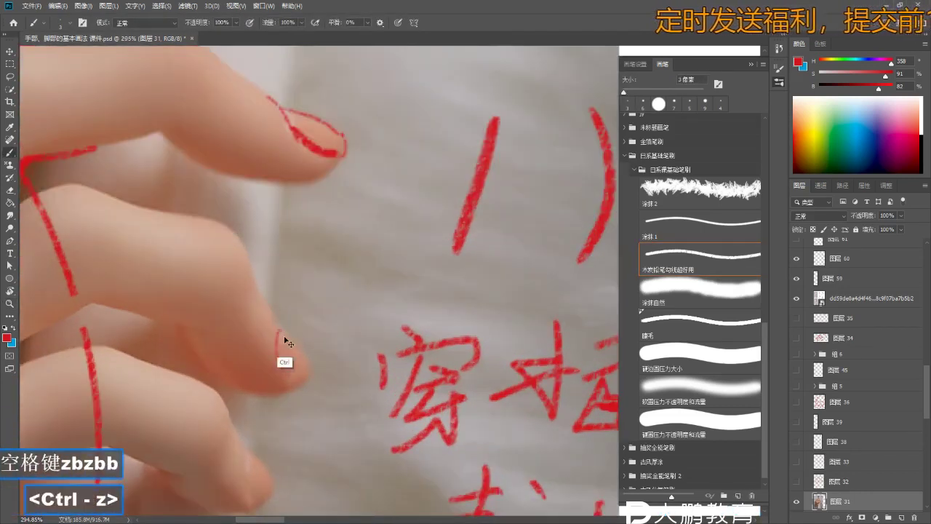
pyautogui.hotkey('ctrl', 'z')
# - Redraw a longer red arc along the fingertip nail, then trace the next fingertip's nail edge
pyautogui.press('z')
pyautogui.click(284, 334)
pyautogui.press('b')
pyautogui.press('b')
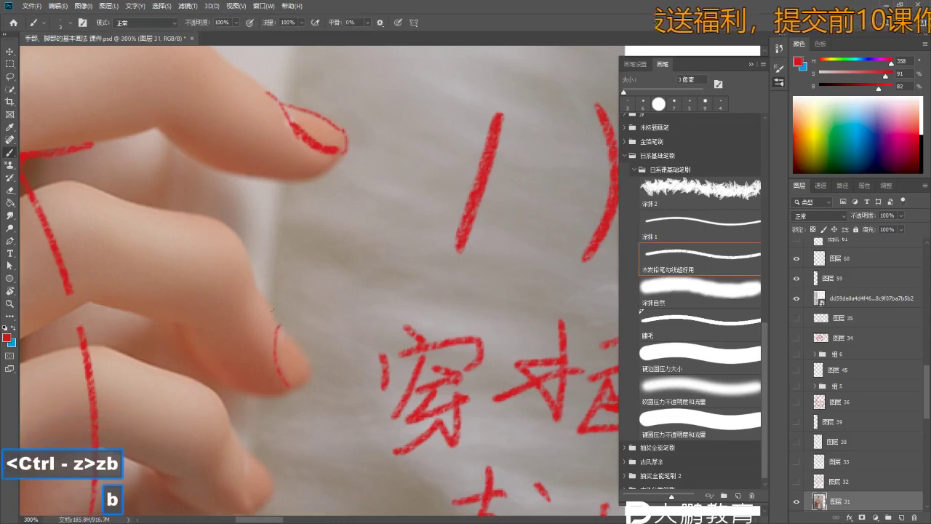
pyautogui.hotkey('ctrl', 'z')
pyautogui.moveTo(287, 384); pyautogui.dragTo(264, 295)
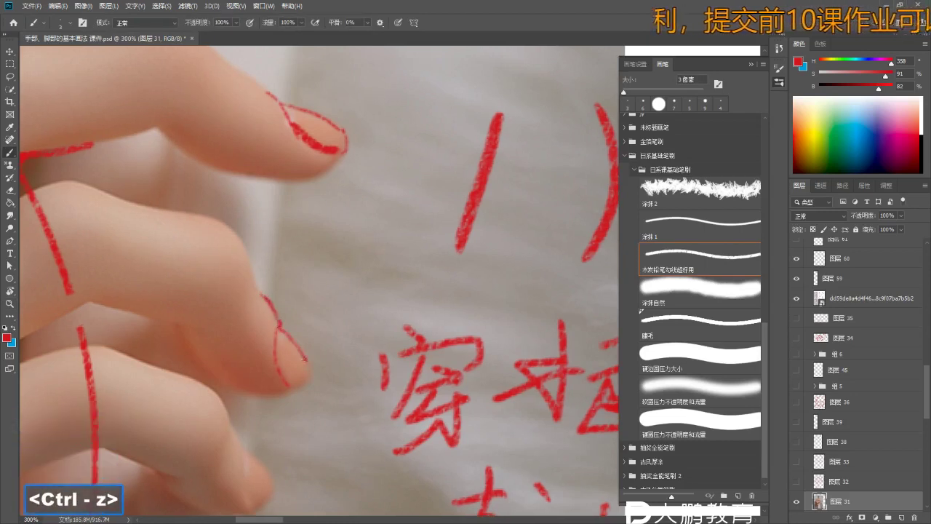
pyautogui.moveTo(294, 397)
pyautogui.mouseDown()
pyautogui.moveTo(287, 320)
pyautogui.moveTo(275, 331)
pyautogui.moveTo(279, 354)
pyautogui.moveTo(254, 308)
pyautogui.mouseUp()
pyautogui.press('z')
pyautogui.press('b')
pyautogui.press('b')
pyautogui.hotkey('ctrl', 'z')
pyautogui.moveTo(276, 352)
pyautogui.mouseDown()
pyautogui.moveTo(251, 293)
pyautogui.moveTo(271, 325)
pyautogui.mouseUp()
pyautogui.hotkey('ctrl', 'z')
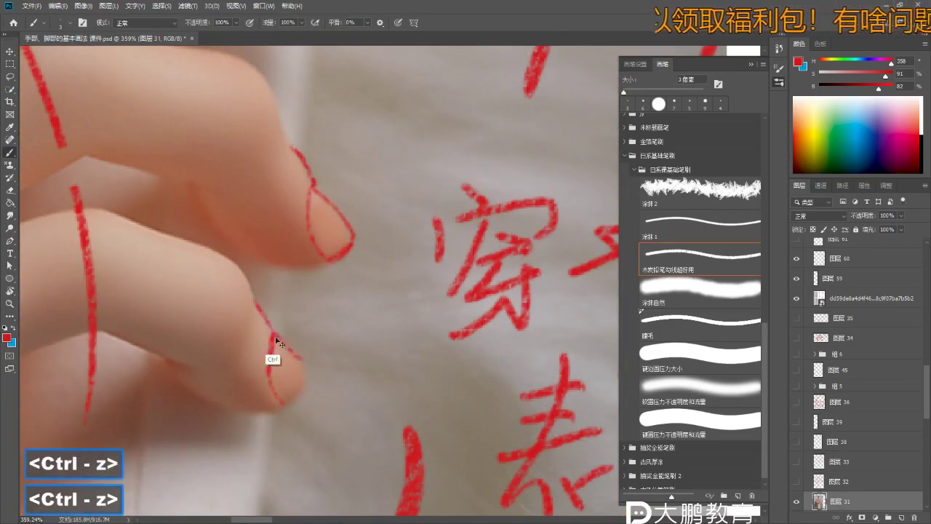
# - Sketch a wider red arc beside the note as a rounded nail outline
pyautogui.press('z')
pyautogui.moveTo(310, 373); pyautogui.dragTo(323, 337)
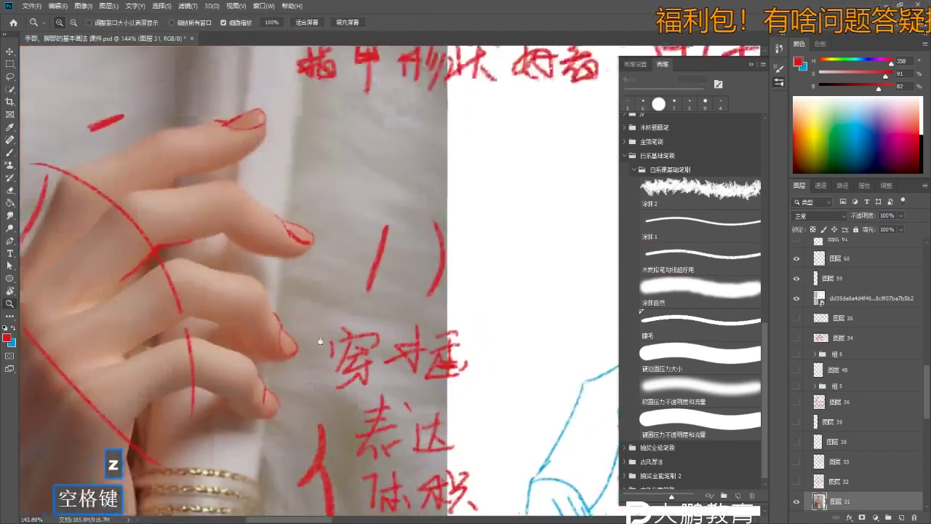
pyautogui.press('b')
pyautogui.press('z')
pyautogui.press('b')
pyautogui.press('b')
pyautogui.hotkey('ctrl', 'z')
pyautogui.moveTo(445, 208); pyautogui.dragTo(483, 206)
pyautogui.press('z')
pyautogui.press('b')
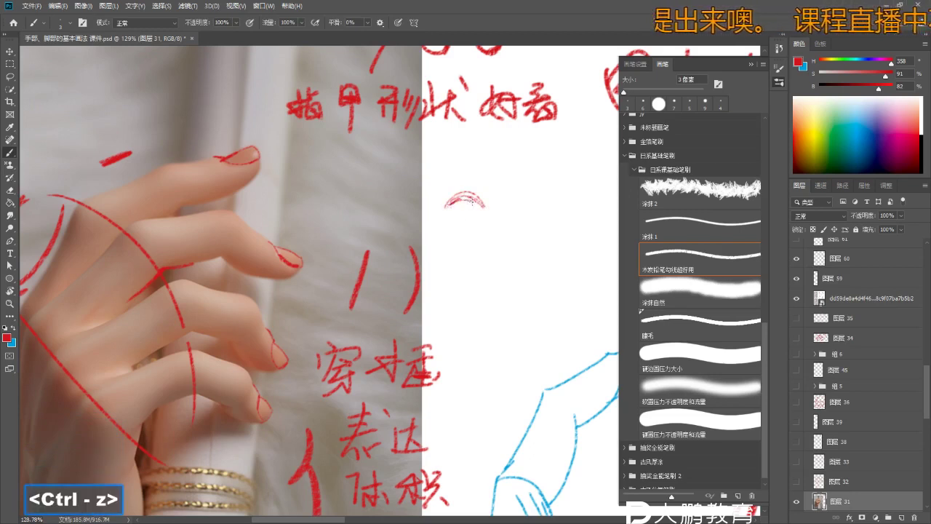
pyautogui.hotkey('ctrl', 'z')
pyautogui.keyDown('ctrl'); pyautogui.click(401, 250); pyautogui.keyUp('ctrl')
pyautogui.moveTo(482, 229)
pyautogui.mouseDown()
pyautogui.moveTo(452, 218)
pyautogui.moveTo(376, 254)
pyautogui.moveTo(399, 261)
pyautogui.moveTo(421, 227)
pyautogui.mouseUp()
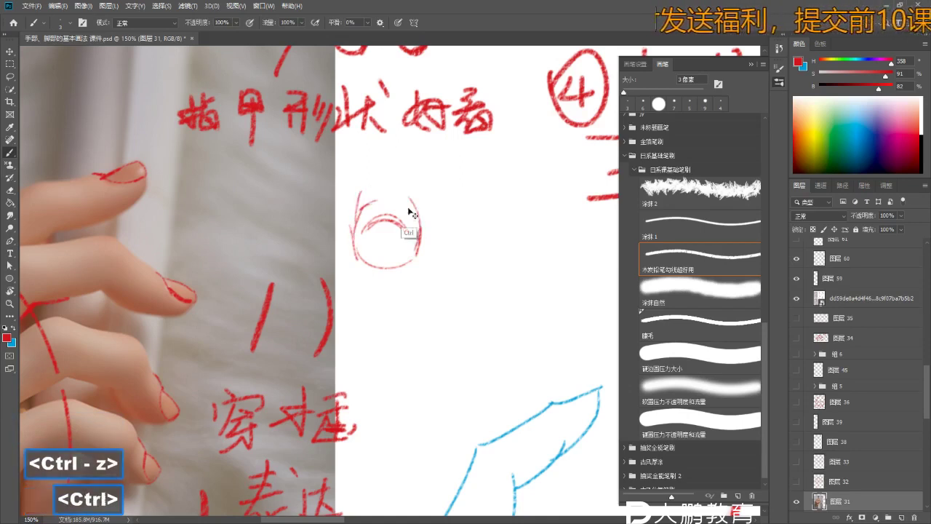
# - Undo the last stroke and frame the photo and nail notes together in view
pyautogui.press('z')
pyautogui.moveTo(368, 197); pyautogui.dragTo(342, 187)
pyautogui.hotkey('ctrl', 'z')
pyautogui.press('b')
pyautogui.press('z')
pyautogui.press('b')
pyautogui.press('z')
pyautogui.press('b')
pyautogui.moveTo(391, 252); pyautogui.dragTo(371, 258)
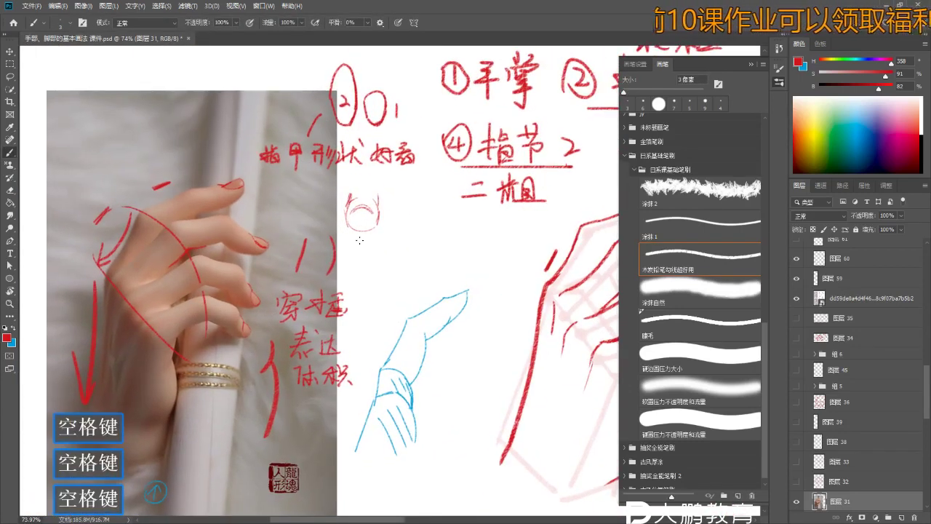
pyautogui.press('z')
pyautogui.moveTo(248, 261); pyautogui.dragTo(287, 284)
pyautogui.press('b')
# - Shift the view further down the page and enlarge the brush size
pyautogui.press('space')
pyautogui.moveTo(283, 243); pyautogui.dragTo(261, 238)
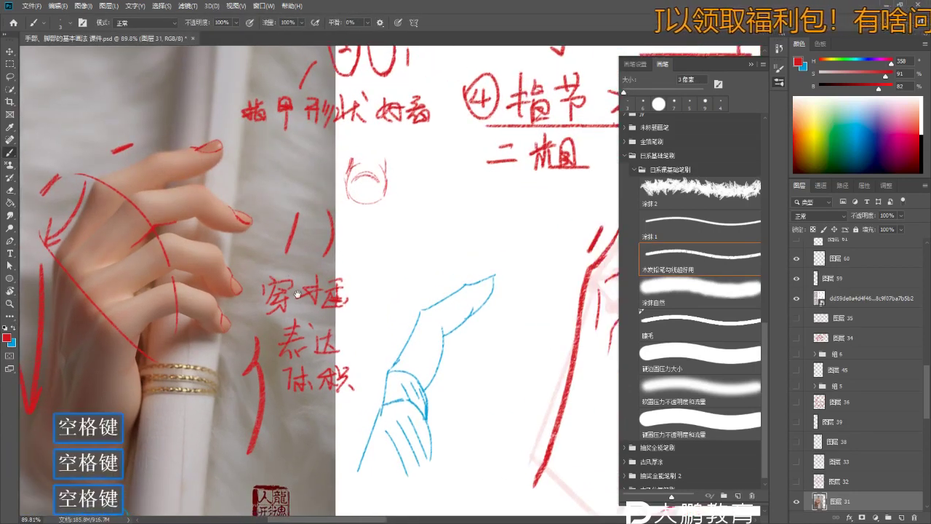
pyautogui.press('z')
pyautogui.press('b')
pyautogui.moveTo(387, 183)
pyautogui.mouseDown()
pyautogui.moveTo(399, 188)
pyautogui.moveTo(393, 298)
pyautogui.mouseUp()
pyautogui.press('b')
pyautogui.press('space')
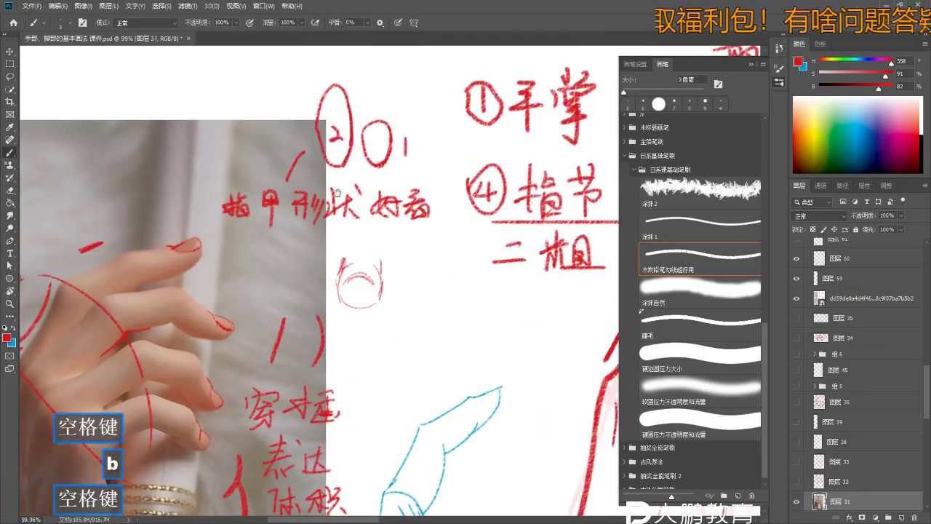
pyautogui.moveTo(337, 193); pyautogui.dragTo(342, 207)
pyautogui.press('z')
pyautogui.moveTo(342, 207); pyautogui.dragTo(314, 208)
pyautogui.press('b')
pyautogui.press(']')
# - Pick the layer under the nail sketch with the Move tool
pyautogui.press('ctrl')
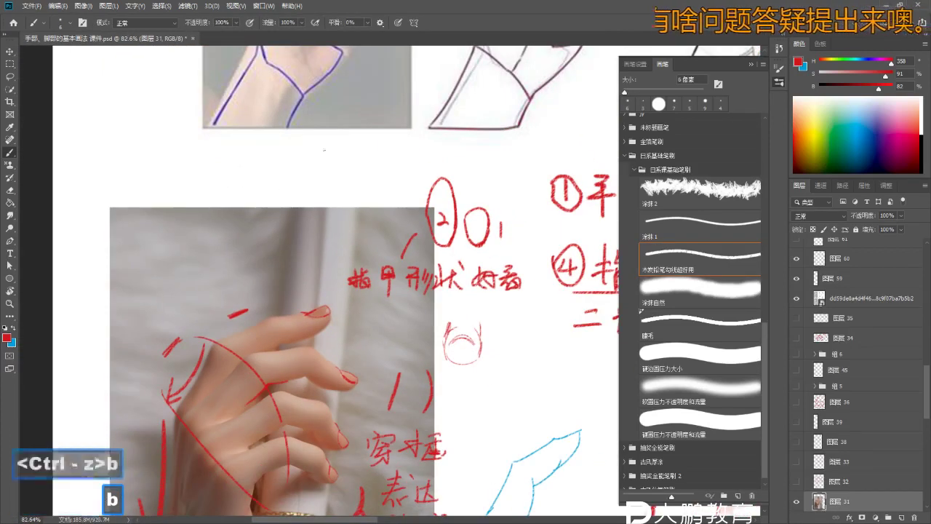
pyautogui.press('v')
pyautogui.press('v')
pyautogui.click(391, 213)
# - Select the nail sketch layer and briefly hide then show the reference photo layer
pyautogui.press('b')
pyautogui.press('b')
pyautogui.press('v')
pyautogui.press('v')
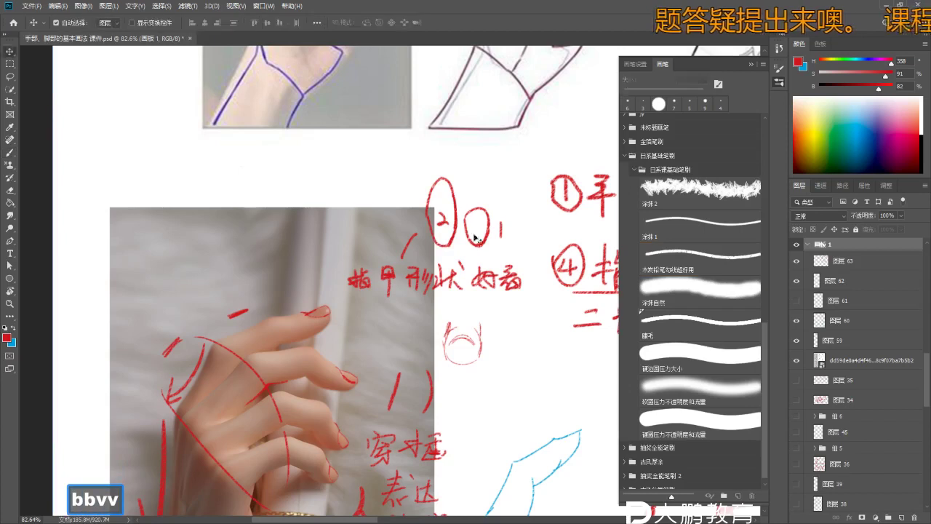
pyautogui.click(477, 239)
pyautogui.press('z')
pyautogui.moveTo(477, 238)
pyautogui.mouseDown()
pyautogui.moveTo(512, 256)
pyautogui.moveTo(436, 256)
pyautogui.mouseUp()
pyautogui.press('z')
pyautogui.press('b')
pyautogui.press('z')
pyautogui.moveTo(588, 427); pyautogui.dragTo(524, 429)
pyautogui.press('b')
# - Make 图层 63 the working layer and zoom in on the nail notes
pyautogui.press('b')
pyautogui.click(797, 501)
pyautogui.click(796, 501)
pyautogui.press('space')
pyautogui.press('z')
pyautogui.moveTo(441, 378); pyautogui.dragTo(469, 209)
pyautogui.press('b')
pyautogui.press('z')
pyautogui.press('v')
pyautogui.press('v')
pyautogui.click(575, 249)
pyautogui.press('b')
pyautogui.press('b')
pyautogui.press('z')
pyautogui.moveTo(295, 133)
pyautogui.mouseDown()
pyautogui.moveTo(333, 151)
pyautogui.moveTo(344, 131)
pyautogui.mouseUp()
# - Draw a red check mark beside the rounded nail shape, undoing a stray stroke
pyautogui.press('b')
pyautogui.press('b')
pyautogui.press('space')
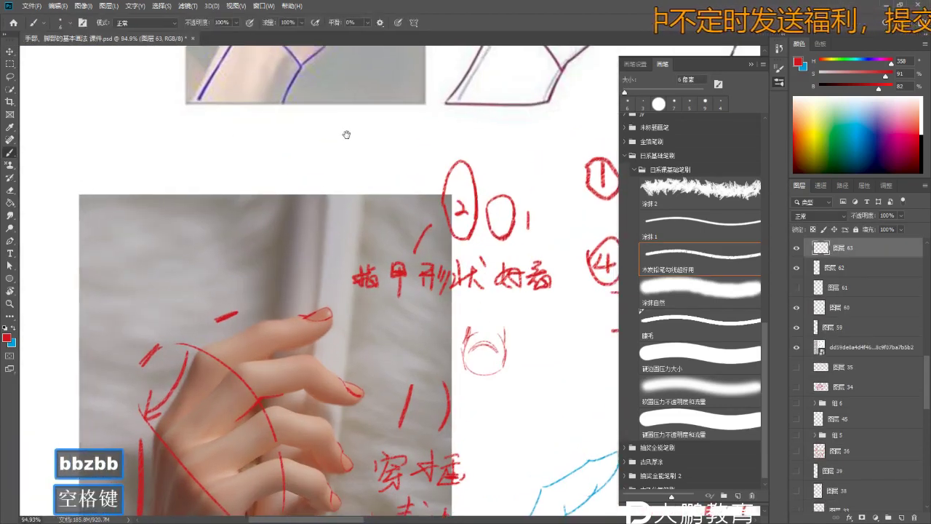
pyautogui.press('b')
pyautogui.press('b')
pyautogui.moveTo(201, 121); pyautogui.dragTo(198, 149)
pyautogui.moveTo(201, 130); pyautogui.dragTo(216, 146)
pyautogui.moveTo(225, 126)
pyautogui.mouseDown()
pyautogui.moveTo(215, 155)
pyautogui.moveTo(297, 153)
pyautogui.moveTo(304, 163)
pyautogui.moveTo(302, 150)
pyautogui.moveTo(338, 159)
pyautogui.moveTo(337, 116)
pyautogui.moveTo(347, 154)
pyautogui.mouseUp()
pyautogui.press('space')
pyautogui.press('z')
# - Cross out the square nail shape with a red x mark
pyautogui.press('b')
pyautogui.hotkey('ctrl', 'z')
pyautogui.hotkey('ctrl', 'z')
pyautogui.press('space')
pyautogui.moveTo(393, 154); pyautogui.dragTo(354, 158)
pyautogui.press('z')
pyautogui.press('b')
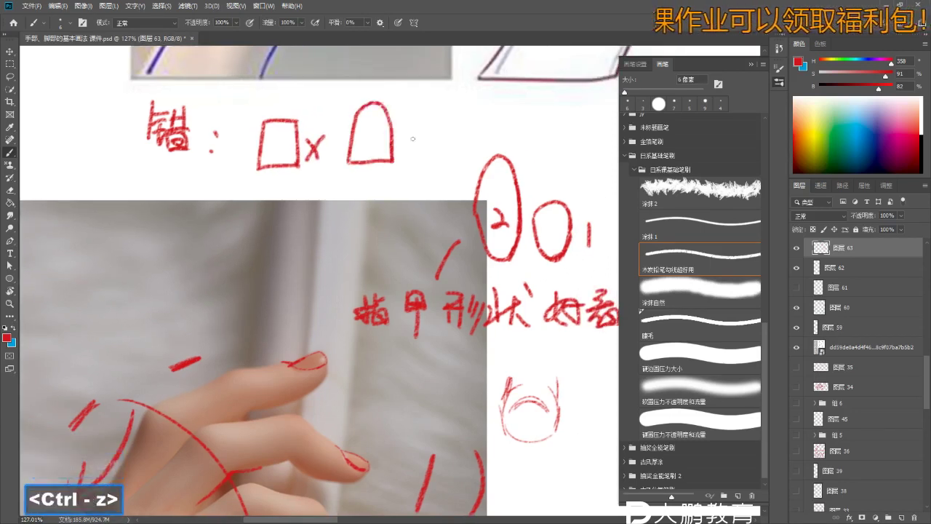
pyautogui.press('z')
pyautogui.moveTo(368, 152)
pyautogui.mouseDown()
pyautogui.moveTo(356, 147)
pyautogui.moveTo(354, 161)
pyautogui.mouseUp()
pyautogui.press('b')
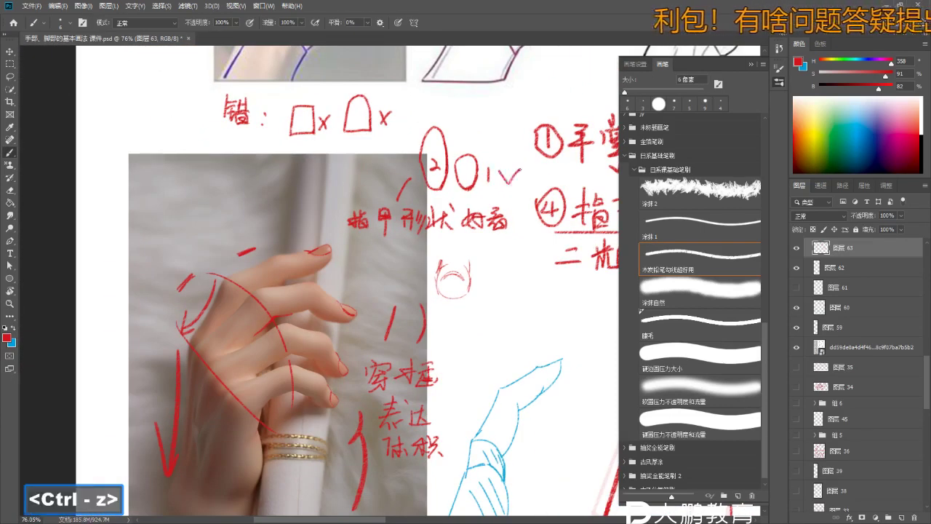
pyautogui.press('z')
pyautogui.moveTo(502, 284)
pyautogui.mouseDown()
pyautogui.moveTo(408, 262)
pyautogui.moveTo(455, 296)
pyautogui.moveTo(485, 193)
pyautogui.moveTo(501, 194)
pyautogui.moveTo(511, 211)
pyautogui.mouseUp()
# - Zoom in on the red hand's top fingertip and undo the rejected tip strokes
pyautogui.press('b')
pyautogui.press('z')
pyautogui.press('b')
pyautogui.press('z')
pyautogui.press('b')
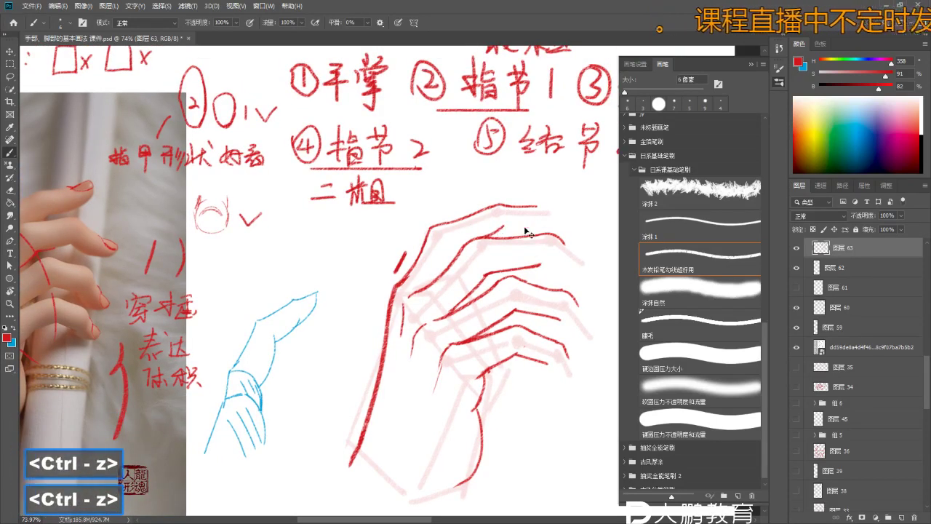
pyautogui.hotkey('ctrl', 'z')
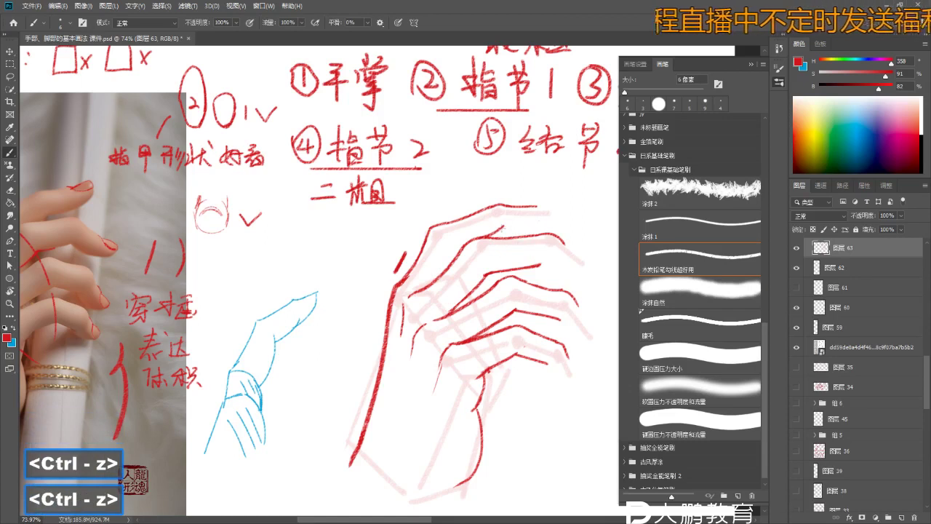
pyautogui.keyDown('ctrl'); pyautogui.click(535, 224); pyautogui.keyUp('ctrl')
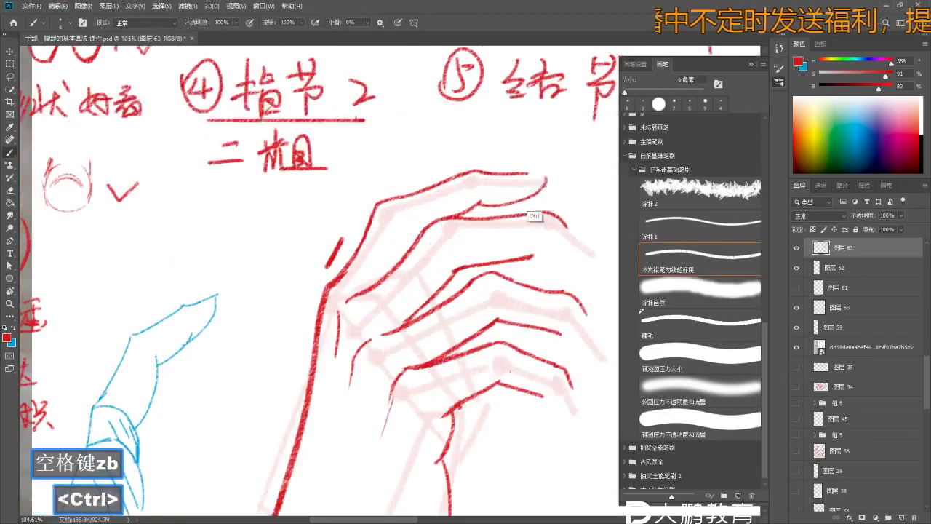
pyautogui.moveTo(540, 199); pyautogui.dragTo(453, 229)
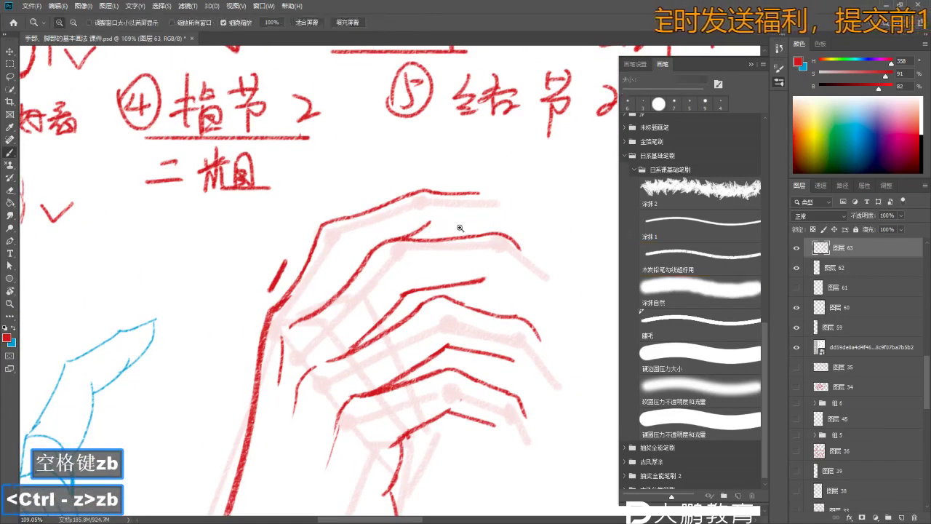
pyautogui.hotkey('ctrl', 'z')
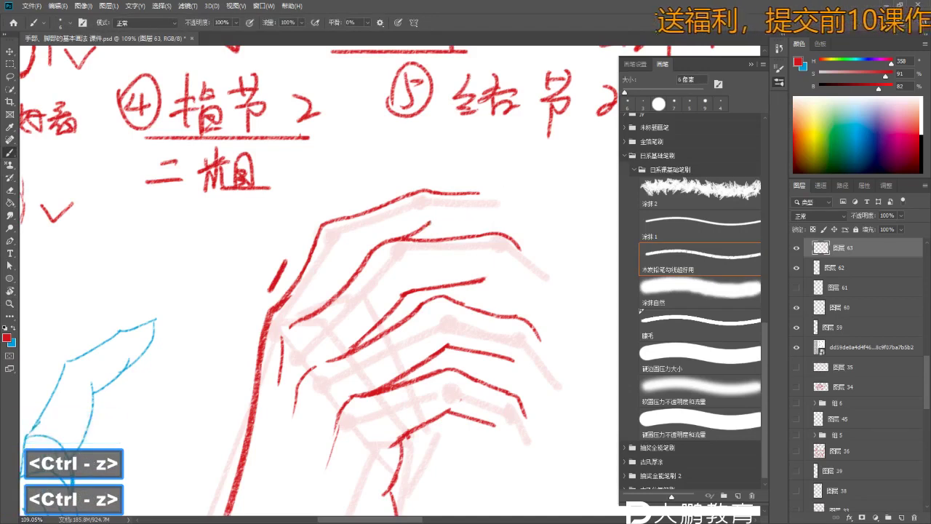
pyautogui.press('z')
pyautogui.moveTo(465, 221); pyautogui.dragTo(486, 221)
pyautogui.hotkey('ctrl', 'z')
pyautogui.press('b')
pyautogui.hotkey('ctrl', 'z')
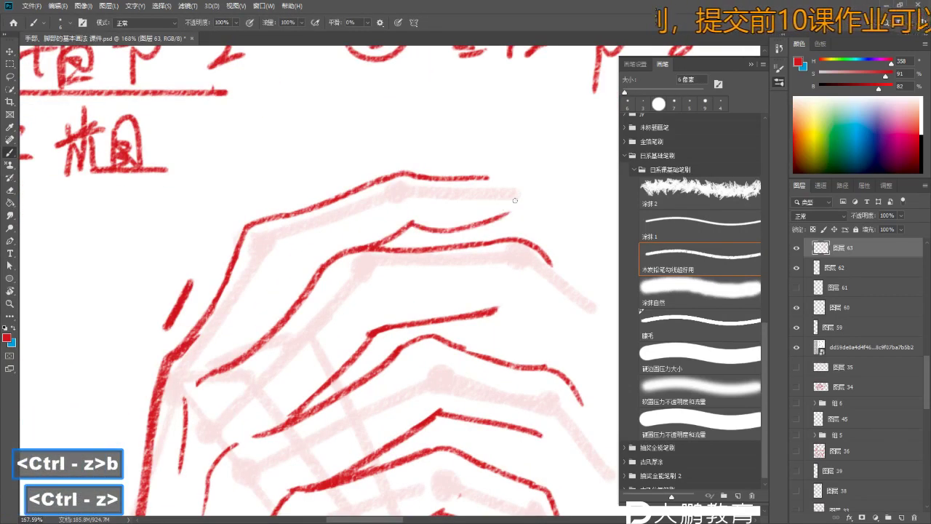
pyautogui.hotkey('ctrl', 'z')
# - Close off the top fingertip outline with a clean red brush stroke
pyautogui.press('z')
pyautogui.moveTo(526, 196); pyautogui.dragTo(494, 192)
pyautogui.press('b')
pyautogui.press('z')
pyautogui.press('b')
pyautogui.hotkey('ctrl', 'z')
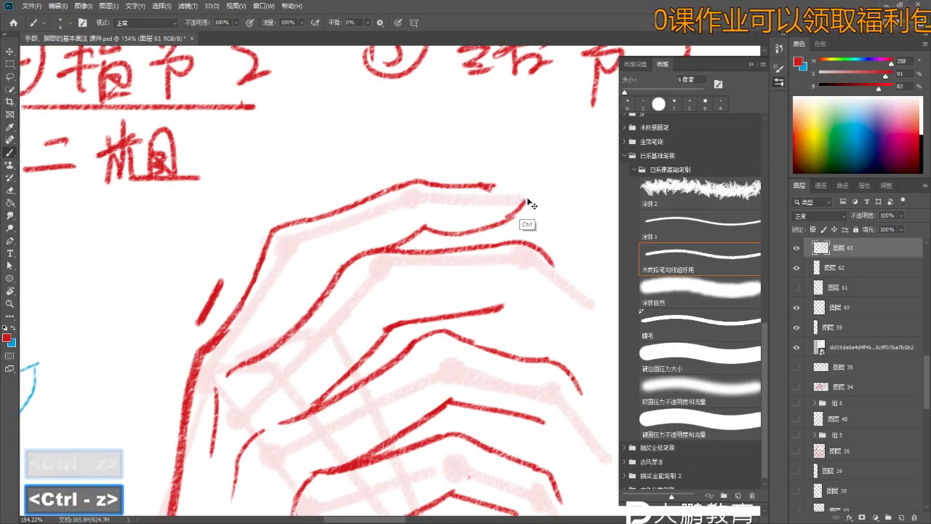
pyautogui.hotkey('ctrl', 'z')
pyautogui.press('z')
pyautogui.press('b')
pyautogui.moveTo(502, 188)
pyautogui.mouseDown()
pyautogui.moveTo(531, 192)
pyautogui.moveTo(509, 188)
pyautogui.mouseUp()
# - Set the eraser to 7 px and zoom closer on the top fingertip
pyautogui.press('z')
pyautogui.press('e')
pyautogui.press(']')
pyautogui.press('[')
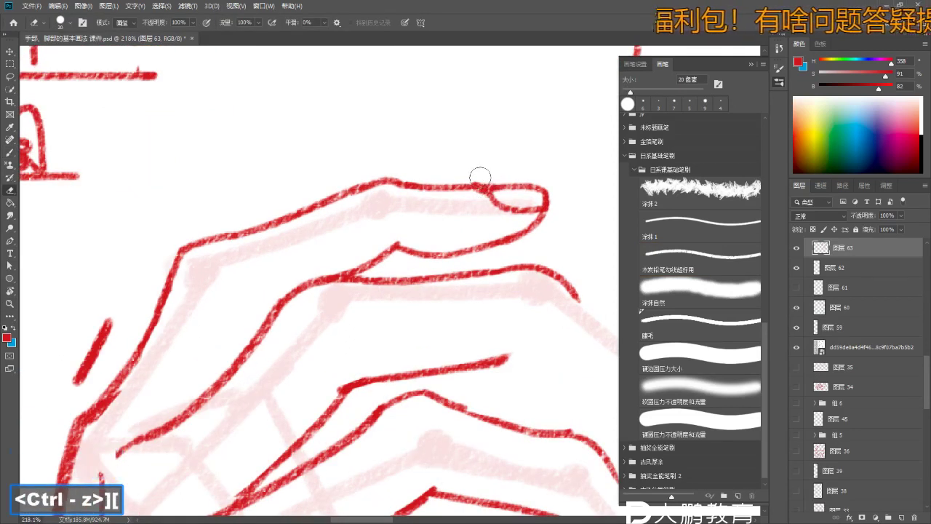
pyautogui.press('[')
pyautogui.press('[')
pyautogui.press('[')
pyautogui.press('[')
pyautogui.press('[')
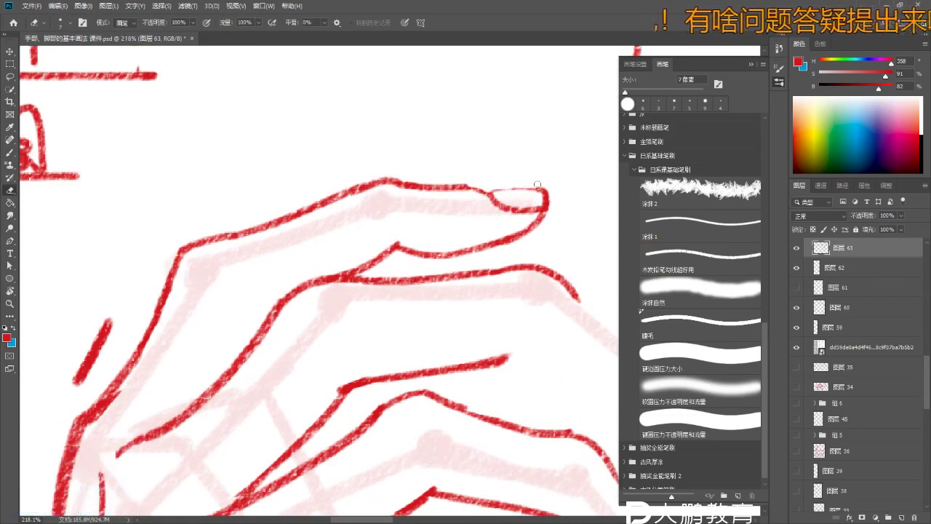
pyautogui.press('z')
pyautogui.moveTo(483, 188); pyautogui.dragTo(505, 188)
pyautogui.press('b')
# - Draw the top fingertip's rounded nail outline, erasing and undoing stray nail strokes
pyautogui.hotkey('ctrl', 'z')
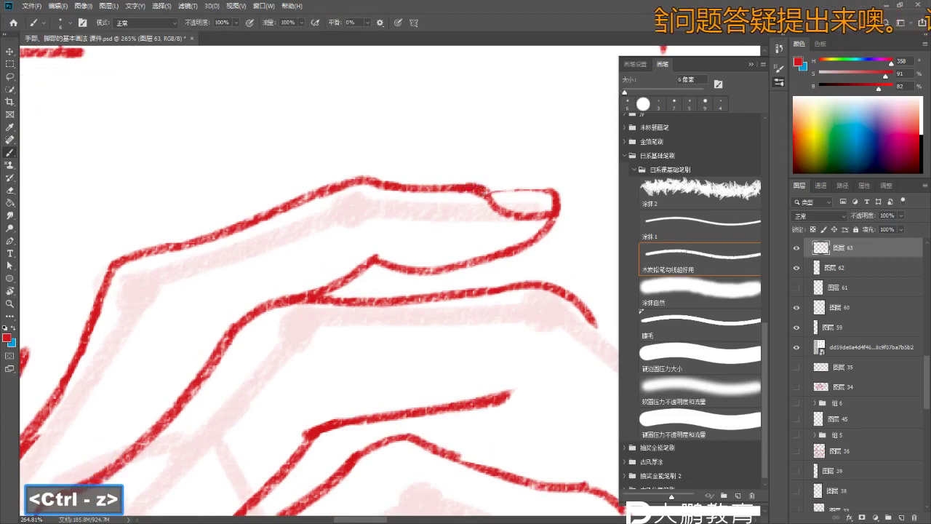
pyautogui.hotkey('ctrl', 'z')
pyautogui.press('e')
pyautogui.moveTo(539, 190); pyautogui.dragTo(511, 190)
pyautogui.hotkey('ctrl', 'z')
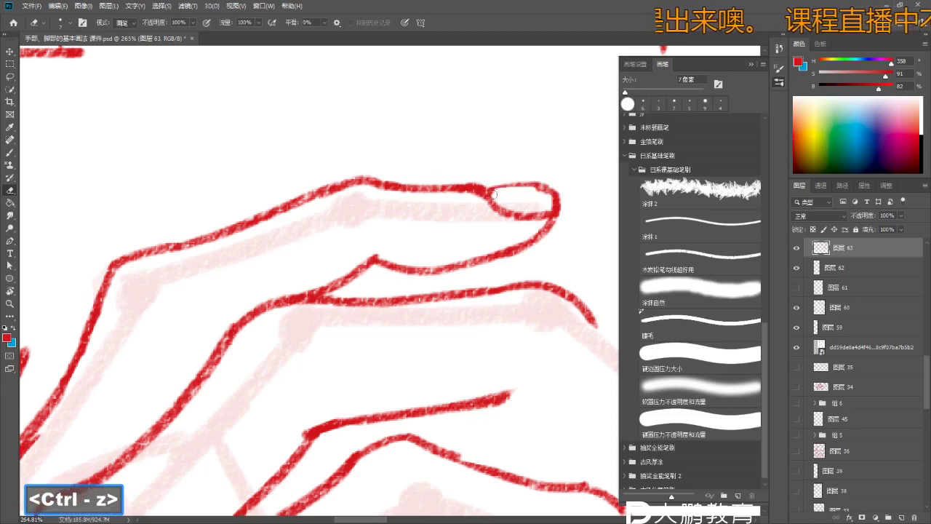
pyautogui.press('b')
pyautogui.moveTo(531, 186)
pyautogui.mouseDown()
pyautogui.moveTo(562, 188)
pyautogui.moveTo(559, 217)
pyautogui.moveTo(564, 184)
pyautogui.moveTo(513, 218)
pyautogui.moveTo(531, 224)
pyautogui.mouseUp()
pyautogui.hotkey('ctrl', 'z')
pyautogui.hotkey('ctrl', 'z')
pyautogui.hotkey('ctrl', 'z')
pyautogui.hotkey('ctrl', 'z')
# - Rework the knuckle and short finger strokes, undoing the ones that don't fit
pyautogui.press('b')
pyautogui.press('z')
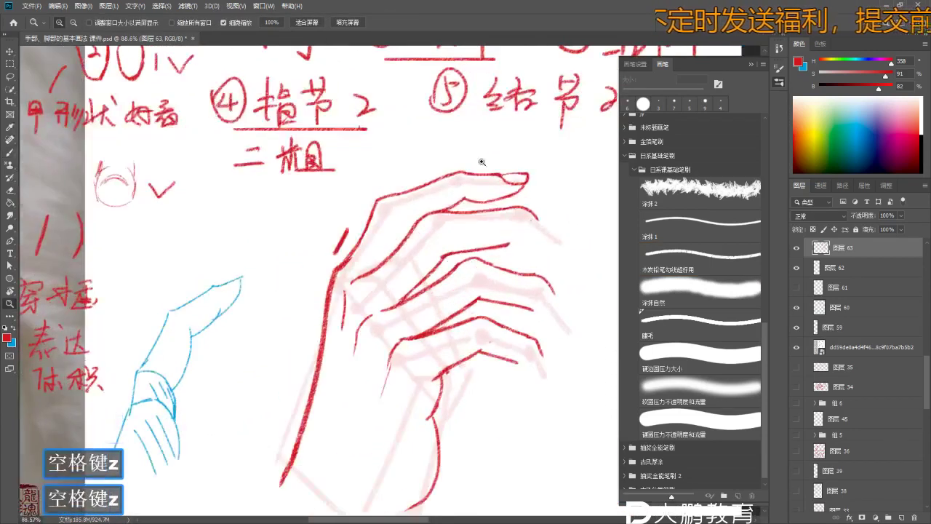
pyautogui.moveTo(481, 161); pyautogui.dragTo(502, 163)
pyautogui.press('b')
pyautogui.hotkey('ctrl', 'z')
pyautogui.press('e')
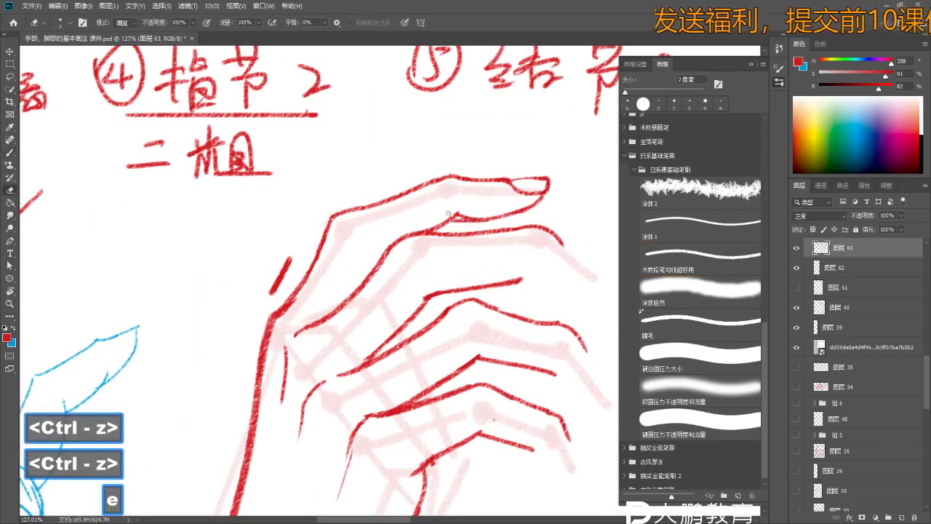
pyautogui.press('z')
pyautogui.moveTo(491, 233)
pyautogui.mouseDown()
pyautogui.moveTo(455, 217)
pyautogui.moveTo(436, 247)
pyautogui.moveTo(372, 193)
pyautogui.mouseUp()
pyautogui.press('b')
pyautogui.press('z')
pyautogui.press('b')
pyautogui.press('z')
pyautogui.press('b')
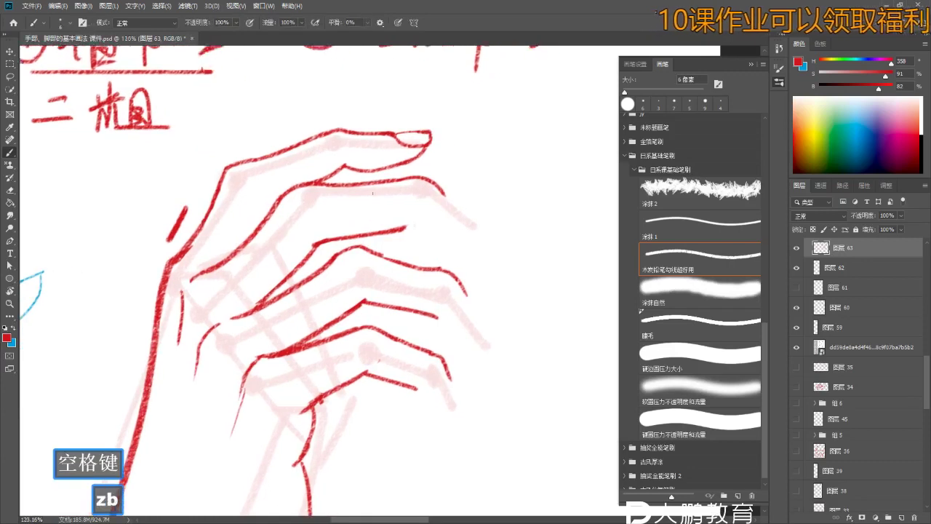
pyautogui.hotkey('ctrl', 'z')
# - Redraw further finger contours, checking them against the whole hand
pyautogui.press('z')
pyautogui.moveTo(450, 249)
pyautogui.mouseDown()
pyautogui.moveTo(407, 245)
pyautogui.moveTo(466, 235)
pyautogui.moveTo(488, 240)
pyautogui.moveTo(479, 249)
pyautogui.mouseUp()
pyautogui.press('b')
pyautogui.hotkey('ctrl', 'z')
pyautogui.hotkey('ctrl', 'z')
pyautogui.press('z')
pyautogui.press('z')
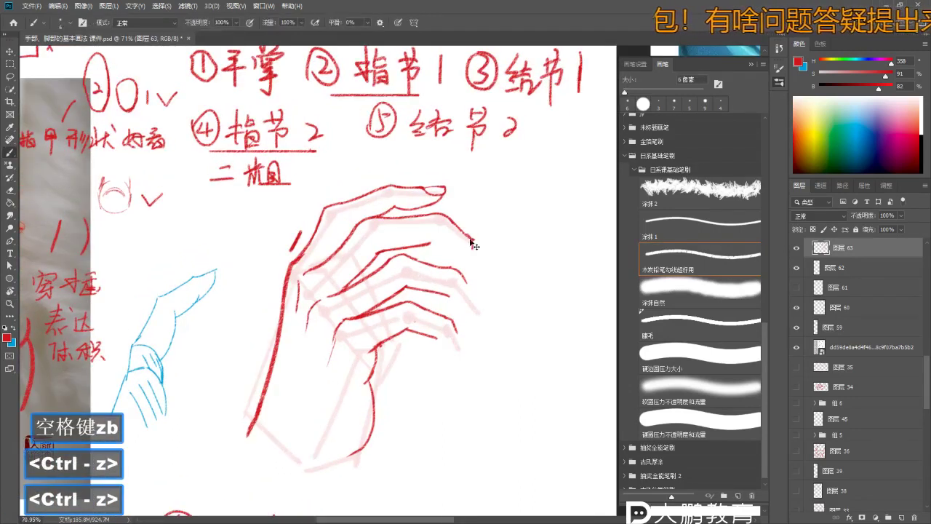
pyautogui.press('z')
pyautogui.moveTo(480, 253); pyautogui.dragTo(469, 221)
pyautogui.press('b')
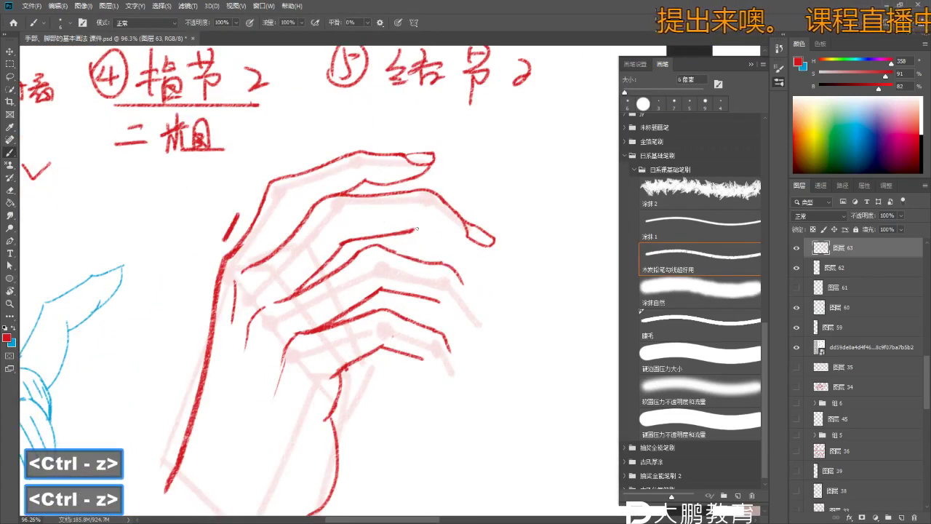
pyautogui.press('z')
pyautogui.moveTo(478, 250)
pyautogui.mouseDown()
pyautogui.moveTo(451, 254)
pyautogui.moveTo(502, 267)
pyautogui.moveTo(481, 269)
pyautogui.mouseUp()
# - Clean up remaining finger lines with the brush and eraser, undoing a bad stroke
pyautogui.press('z')
pyautogui.press('b')
pyautogui.moveTo(482, 231)
pyautogui.mouseDown()
pyautogui.moveTo(484, 256)
pyautogui.moveTo(520, 247)
pyautogui.moveTo(549, 259)
pyautogui.moveTo(579, 247)
pyautogui.moveTo(461, 201)
pyautogui.moveTo(218, 181)
pyautogui.moveTo(278, 234)
pyautogui.mouseUp()
pyautogui.press('z')
pyautogui.press('e')
pyautogui.press('z')
pyautogui.press('e')
pyautogui.press('z')
pyautogui.press('b')
pyautogui.hotkey('ctrl', 'z')
pyautogui.press('b')
pyautogui.press('b')
pyautogui.press('b')
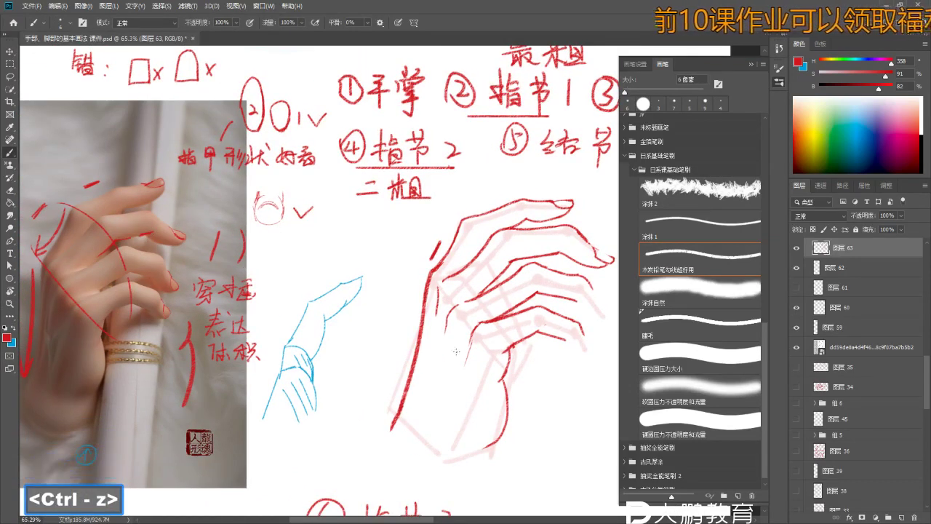
# - Add a small red nail outline to the second fingertip
pyautogui.press('z')
pyautogui.moveTo(444, 332); pyautogui.dragTo(484, 332)
pyautogui.press('z')
pyautogui.press('b')
pyautogui.press('b')
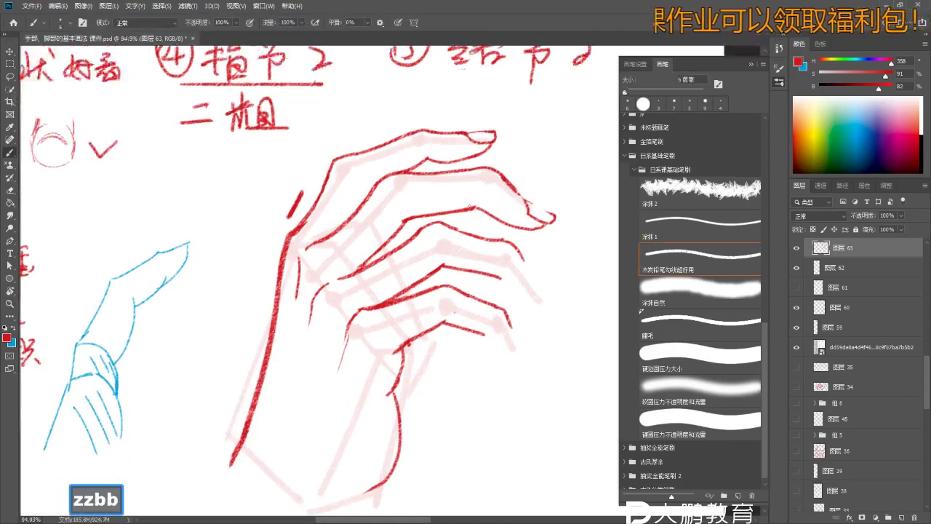
pyautogui.hotkey('ctrl', 'z')
pyautogui.press('z')
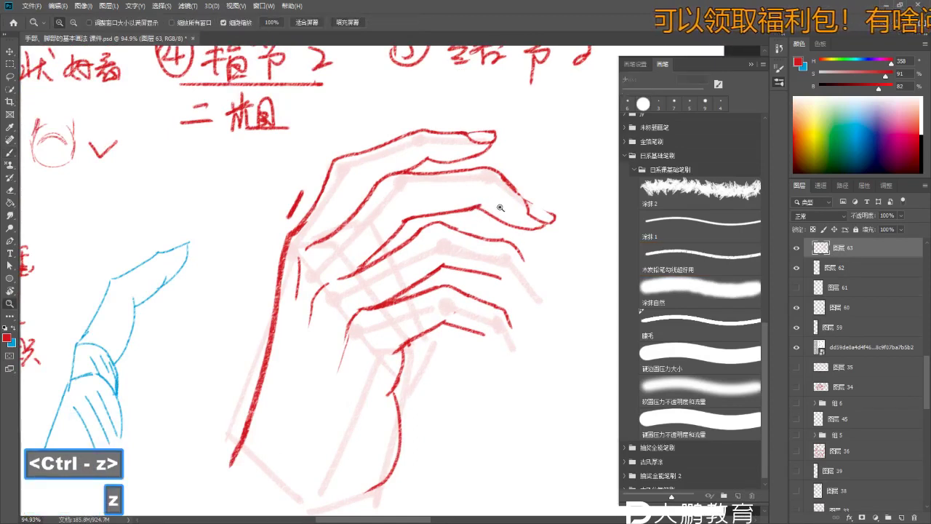
pyautogui.moveTo(488, 203); pyautogui.dragTo(477, 204)
pyautogui.press('b')
pyautogui.moveTo(159, 231); pyautogui.dragTo(262, 234)
# - Trace red lines along the undersides and thickness of the photo's fingers
pyautogui.press('z')
pyautogui.press('e')
pyautogui.press('z')
pyautogui.moveTo(102, 197); pyautogui.dragTo(167, 179)
pyautogui.press('b')
pyautogui.press('z')
pyautogui.press('b')
pyautogui.press('b')
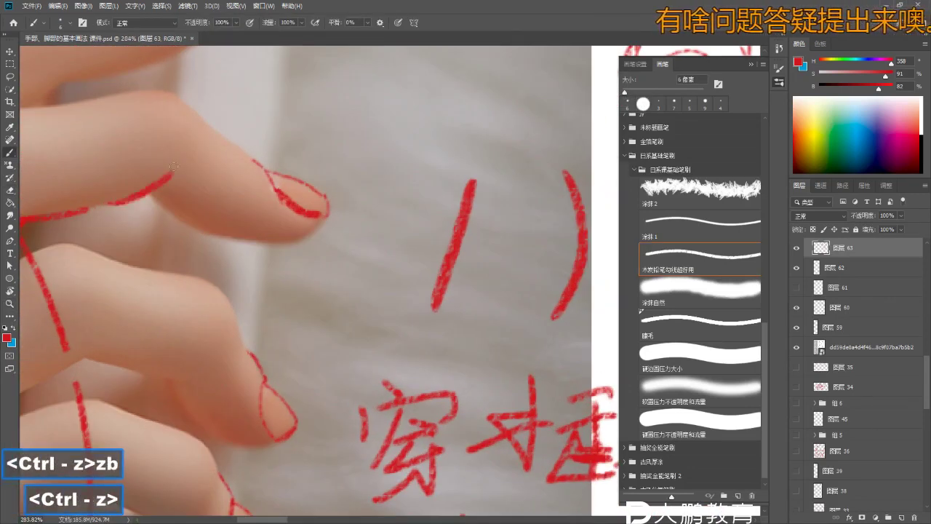
pyautogui.hotkey('ctrl', 'z')
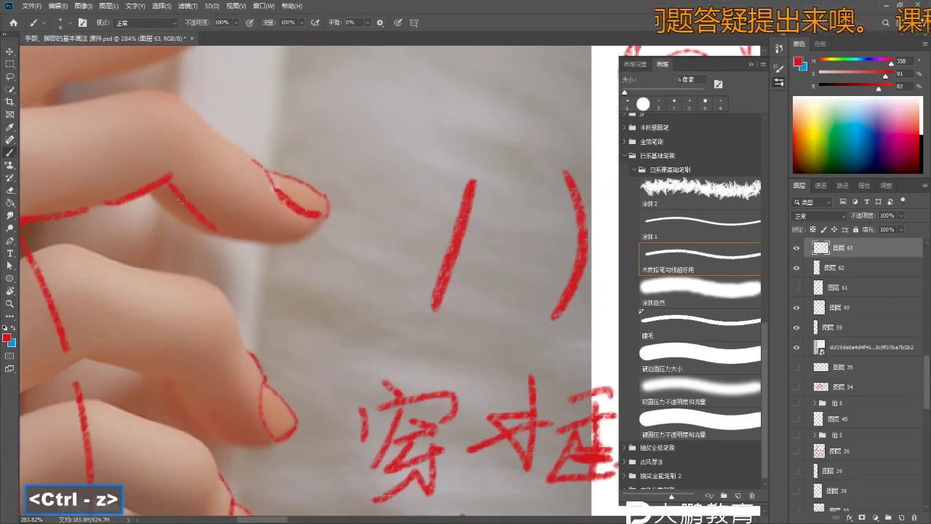
pyautogui.hotkey('ctrl', 'z')
pyautogui.moveTo(167, 178); pyautogui.dragTo(239, 216)
pyautogui.moveTo(151, 194); pyautogui.dragTo(239, 240)
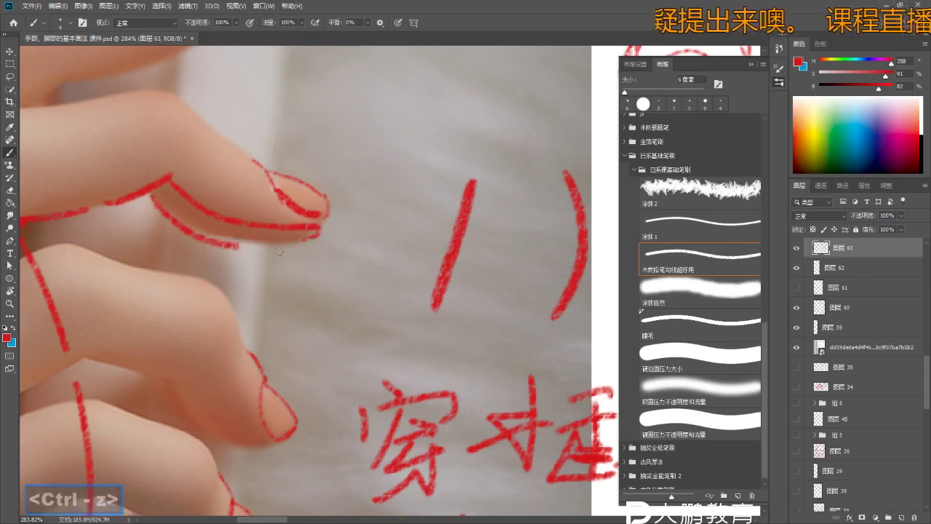
pyautogui.moveTo(166, 183); pyautogui.dragTo(228, 248)
# - Zoom into the photo's fingertips and draw a red nail outline, undoing a misplaced stroke
pyautogui.press('z')
pyautogui.hotkey('ctrl', '0')
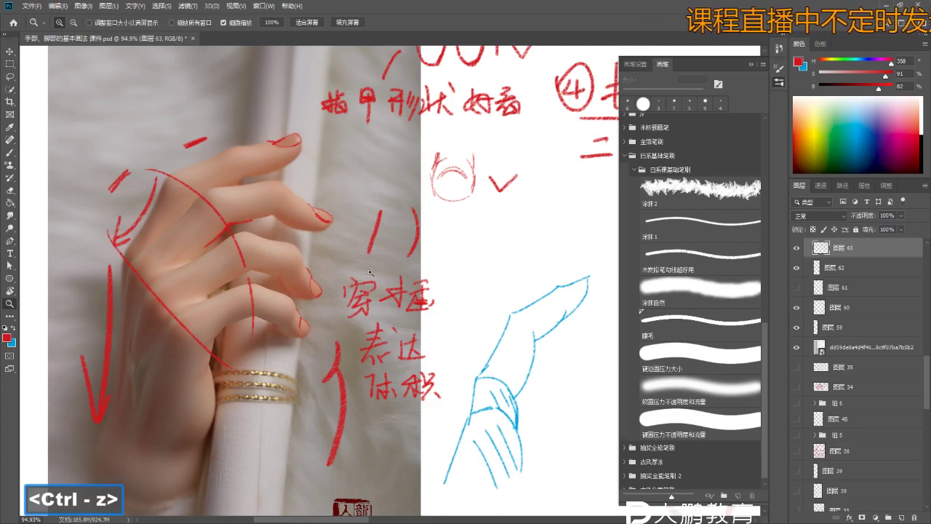
pyautogui.moveTo(370, 272); pyautogui.dragTo(318, 275)
pyautogui.click(304, 289)
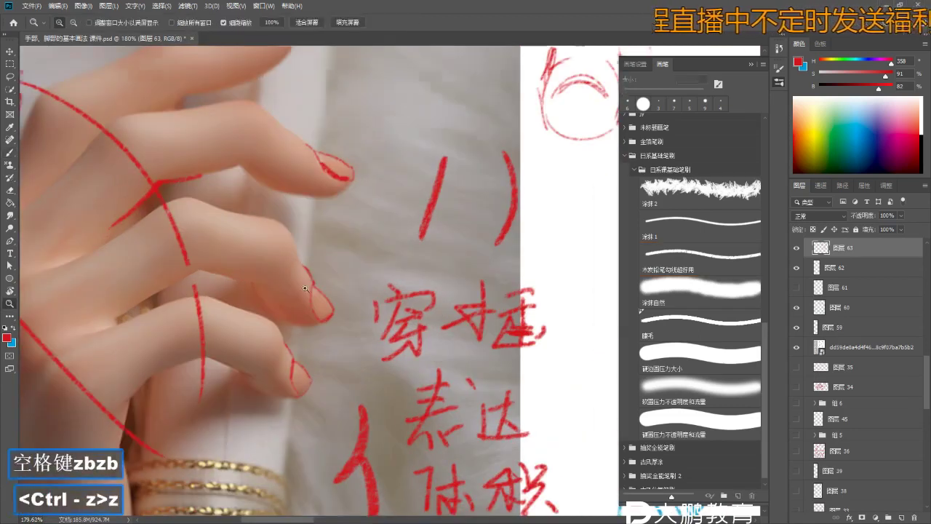
pyautogui.moveTo(258, 262); pyautogui.dragTo(270, 276)
pyautogui.press('b')
pyautogui.moveTo(191, 274)
pyautogui.mouseDown()
pyautogui.moveTo(266, 299)
pyautogui.moveTo(266, 312)
pyautogui.moveTo(322, 368)
pyautogui.moveTo(328, 307)
pyautogui.moveTo(291, 306)
pyautogui.moveTo(307, 363)
pyautogui.mouseUp()
pyautogui.hotkey('ctrl', 'z')
# - Undo the last nail stroke and reframe the fingertips, then move back toward the wireframe
pyautogui.press('z')
pyautogui.press('z')
pyautogui.press('b')
pyautogui.hotkey('ctrl', 'z')
pyautogui.press('z')
pyautogui.click(296, 279)
pyautogui.moveTo(296, 280)
pyautogui.mouseDown()
pyautogui.moveTo(276, 280)
pyautogui.moveTo(328, 284)
pyautogui.moveTo(310, 262)
pyautogui.mouseUp()
pyautogui.press('b')
pyautogui.press('b')
pyautogui.press('z')
pyautogui.press('space')
pyautogui.press('z')
pyautogui.press('b')
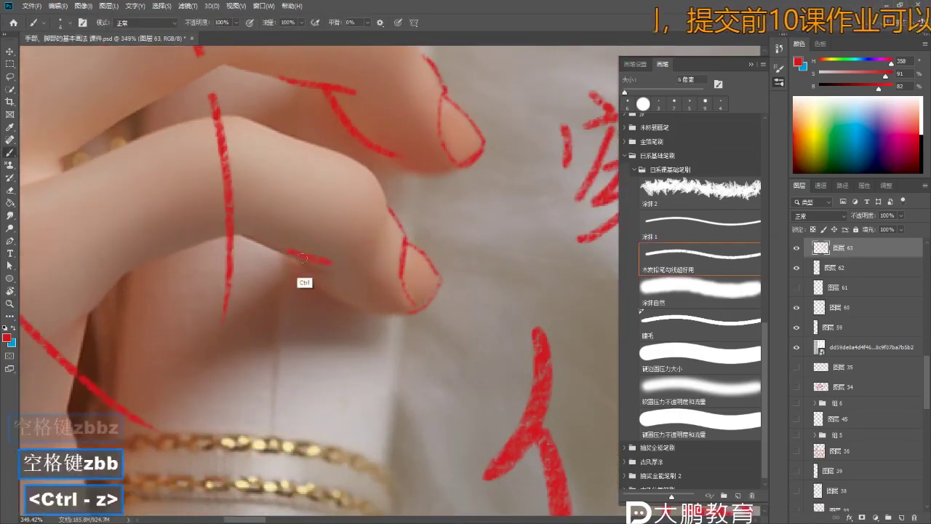
pyautogui.press('z')
pyautogui.moveTo(390, 309)
pyautogui.mouseDown()
pyautogui.moveTo(342, 327)
pyautogui.moveTo(496, 353)
pyautogui.moveTo(332, 378)
pyautogui.mouseUp()
pyautogui.press('space')
# - Redraw the red hand's finger contours, alternating brush and eraser strokes while checking against the photo
pyautogui.press('space')
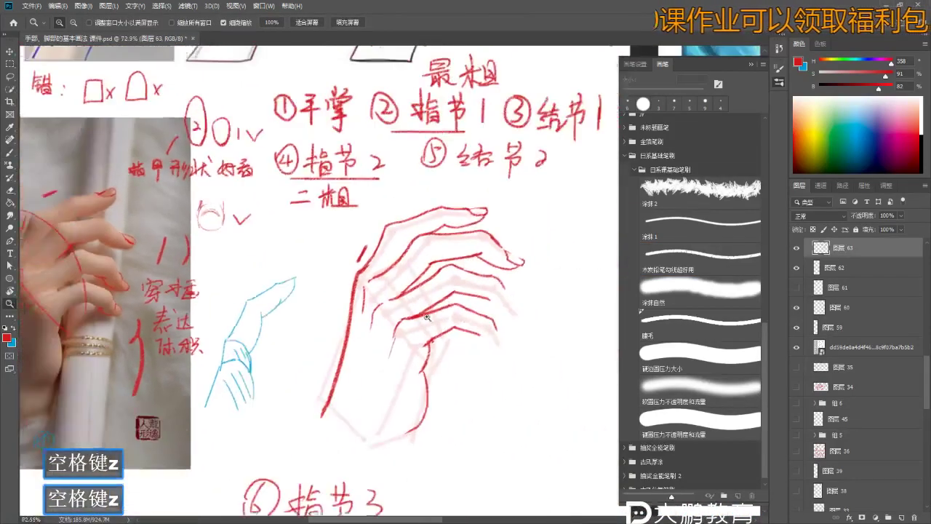
pyautogui.press('z')
pyautogui.press('space')
pyautogui.press('e')
pyautogui.moveTo(495, 294)
pyautogui.mouseDown()
pyautogui.moveTo(477, 274)
pyautogui.moveTo(493, 248)
pyautogui.moveTo(441, 256)
pyautogui.moveTo(494, 263)
pyautogui.mouseUp()
pyautogui.press('z')
pyautogui.press('e')
pyautogui.press('z')
pyautogui.press('space')
pyautogui.press('z')
pyautogui.press('b')
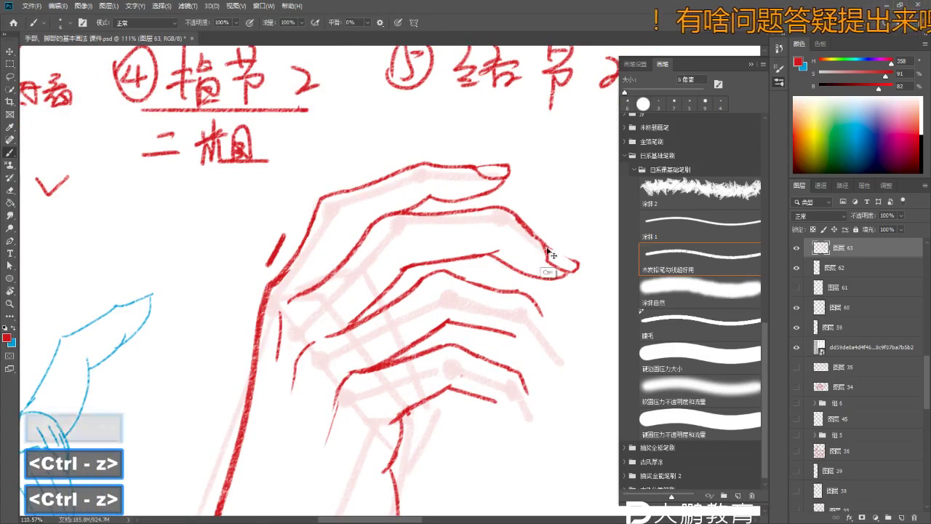
pyautogui.press('z')
pyautogui.moveTo(564, 258)
pyautogui.mouseDown()
pyautogui.moveTo(502, 261)
pyautogui.moveTo(582, 265)
pyautogui.moveTo(480, 300)
pyautogui.moveTo(509, 254)
pyautogui.moveTo(488, 244)
pyautogui.moveTo(502, 254)
pyautogui.moveTo(499, 229)
pyautogui.moveTo(502, 243)
pyautogui.mouseUp()
pyautogui.press('space')
pyautogui.press('z')
pyautogui.press('e')
pyautogui.press('z')
pyautogui.press('b')
pyautogui.press('space')
pyautogui.press('z')
pyautogui.press('space')
pyautogui.press('z')
pyautogui.press('b')
pyautogui.press('z')
pyautogui.press('z')
pyautogui.press('z')
pyautogui.press('z')
pyautogui.press('space')
pyautogui.press('z')
pyautogui.press('b')
pyautogui.press('z')
pyautogui.press('space')
pyautogui.press('z')
pyautogui.press('space')
pyautogui.press('z')
pyautogui.press('b')
# - Refine the fingertip outlines up close, undoing misplaced contour strokes and redrawing them
pyautogui.hotkey('ctrl', 'z')
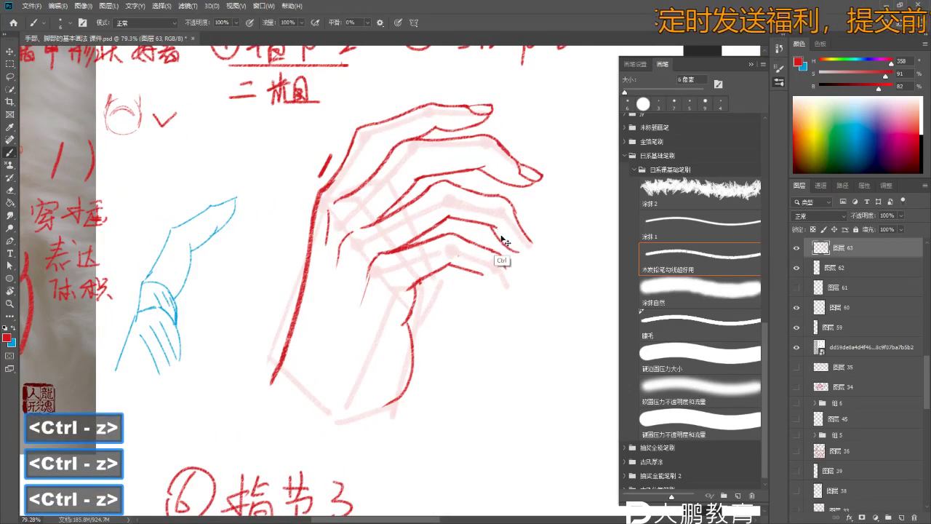
pyautogui.press('space')
pyautogui.moveTo(534, 249)
pyautogui.mouseDown()
pyautogui.moveTo(509, 248)
pyautogui.moveTo(521, 222)
pyautogui.moveTo(579, 254)
pyautogui.moveTo(512, 269)
pyautogui.mouseUp()
pyautogui.press('z')
pyautogui.press('b')
pyautogui.press('z')
pyautogui.press('space')
pyautogui.press('z')
pyautogui.press('space')
pyautogui.press('z')
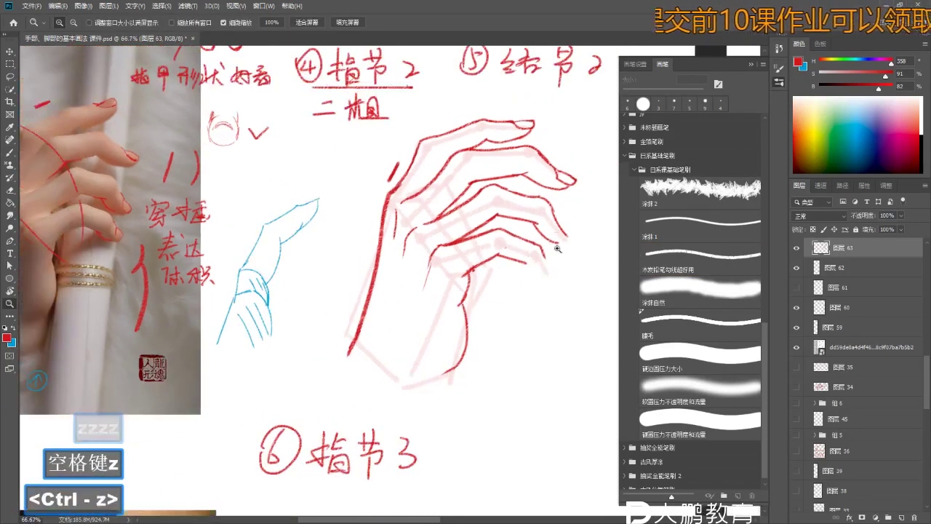
pyautogui.moveTo(557, 248); pyautogui.dragTo(555, 227)
pyautogui.press('b')
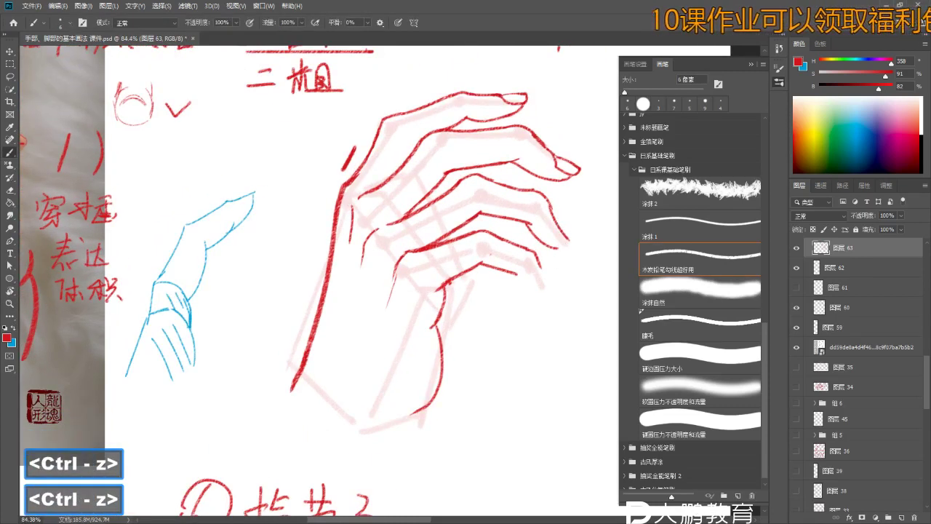
pyautogui.press('z')
pyautogui.press('space')
pyautogui.press('space')
pyautogui.press('space')
pyautogui.press('z')
pyautogui.moveTo(560, 244)
pyautogui.mouseDown()
pyautogui.moveTo(589, 241)
pyautogui.moveTo(496, 214)
pyautogui.mouseUp()
pyautogui.press('b')
pyautogui.press('space')
pyautogui.press('z')
pyautogui.press('e')
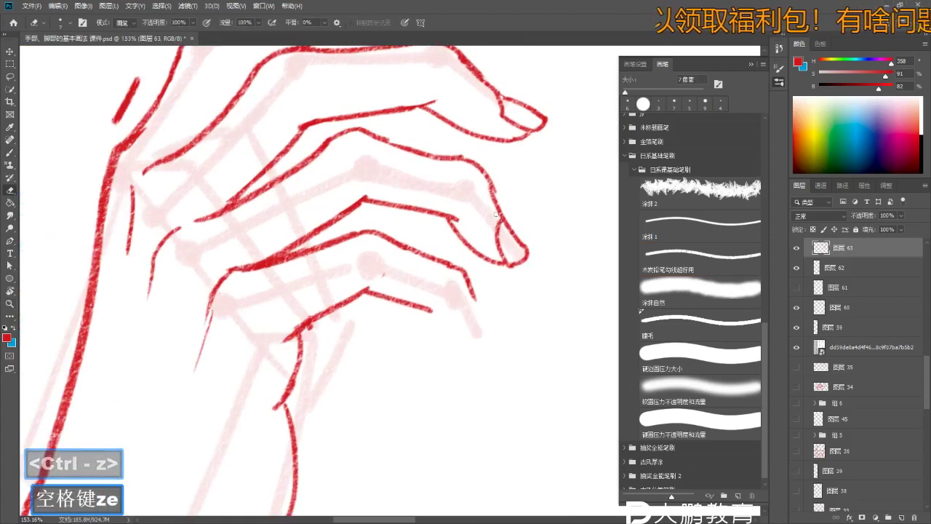
pyautogui.press('b')
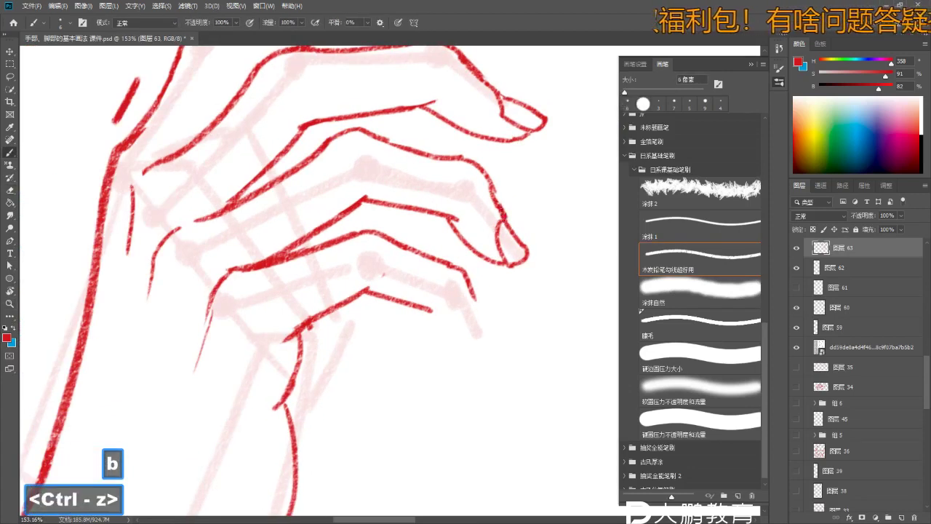
pyautogui.press('z')
pyautogui.moveTo(507, 234)
pyautogui.mouseDown()
pyautogui.moveTo(539, 234)
pyautogui.moveTo(466, 251)
pyautogui.mouseUp()
pyautogui.press('e')
pyautogui.press('b')
pyautogui.hotkey('ctrl', 'z')
# - Add small nail outlines to the lower fingertips with the 6 px brush, undoing failed attempts
pyautogui.press('z')
pyautogui.press('space')
pyautogui.press('z')
pyautogui.press('b')
pyautogui.moveTo(465, 218)
pyautogui.mouseDown()
pyautogui.moveTo(477, 191)
pyautogui.moveTo(437, 193)
pyautogui.moveTo(436, 218)
pyautogui.mouseUp()
pyautogui.hotkey('ctrl', 'z')
pyautogui.press('z')
pyautogui.press('space')
pyautogui.press('z')
pyautogui.press('space')
pyautogui.moveTo(514, 284)
pyautogui.mouseDown()
pyautogui.moveTo(501, 274)
pyautogui.moveTo(523, 269)
pyautogui.mouseUp()
pyautogui.press('z')
pyautogui.press('space')
pyautogui.moveTo(474, 249)
pyautogui.mouseDown()
pyautogui.moveTo(513, 254)
pyautogui.moveTo(484, 235)
pyautogui.mouseUp()
pyautogui.press('z')
pyautogui.press('b')
pyautogui.press('b')
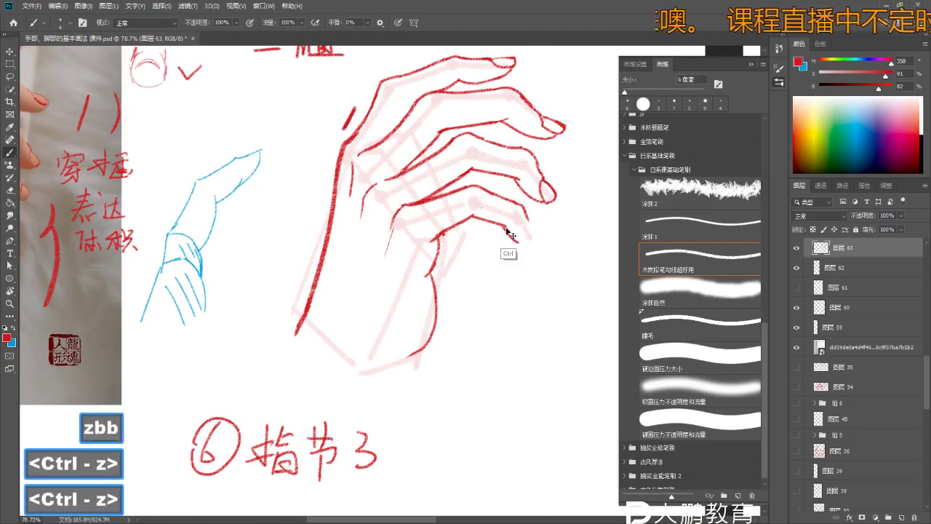
pyautogui.press('z')
pyautogui.moveTo(534, 235)
pyautogui.mouseDown()
pyautogui.moveTo(509, 235)
pyautogui.moveTo(536, 255)
pyautogui.moveTo(525, 215)
pyautogui.moveTo(539, 241)
pyautogui.mouseUp()
pyautogui.press('b')
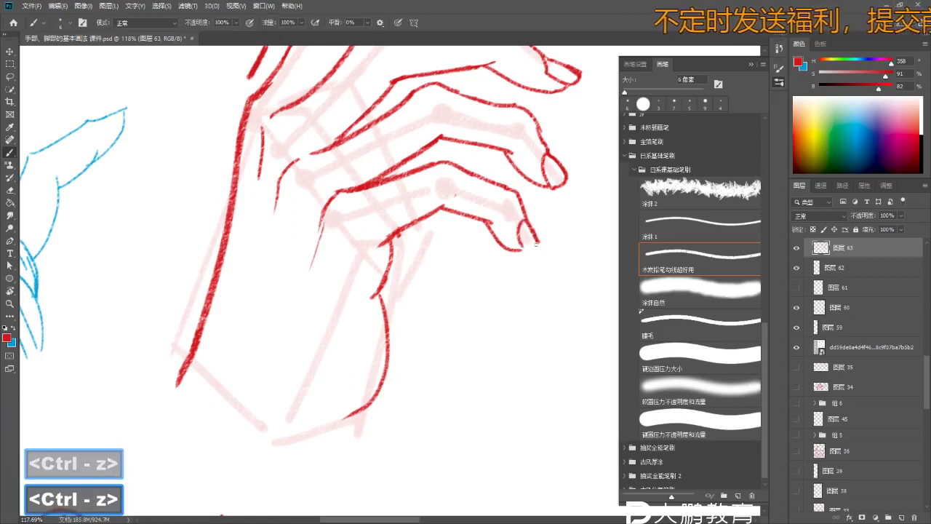
pyautogui.hotkey('ctrl', 'z')
pyautogui.press('z')
pyautogui.moveTo(539, 242); pyautogui.dragTo(544, 242)
pyautogui.press('e')
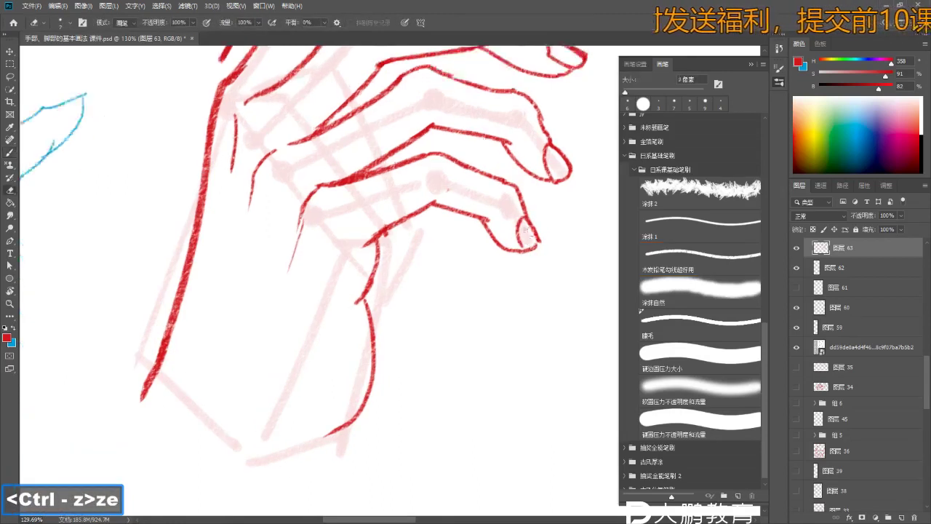
pyautogui.press('b')
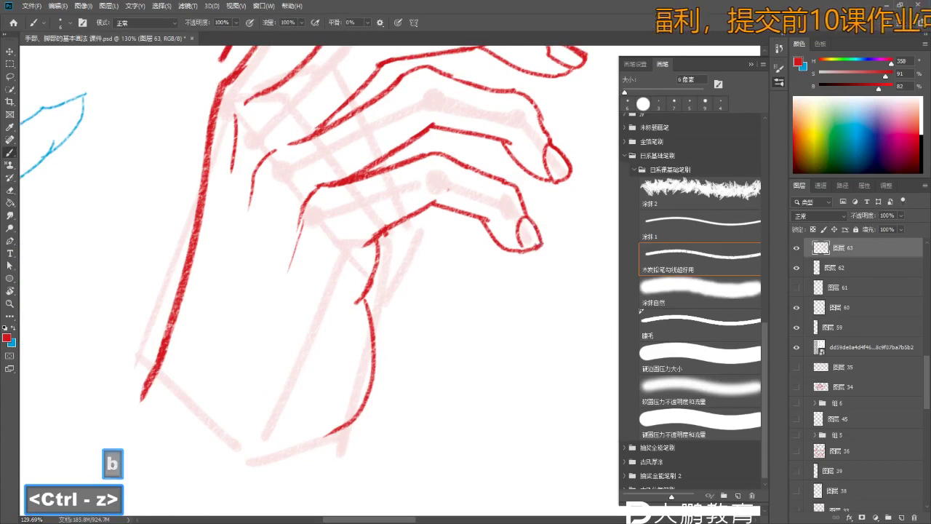
pyautogui.press('z')
pyautogui.press('b')
pyautogui.moveTo(538, 245)
pyautogui.mouseDown()
pyautogui.moveTo(510, 248)
pyautogui.moveTo(544, 251)
pyautogui.moveTo(509, 253)
pyautogui.mouseUp()
# - Undo the last couple of stray strokes on the red hand sketch
pyautogui.press('e')
pyautogui.press('z')
pyautogui.press('b')
pyautogui.press('z')
pyautogui.press('b')
pyautogui.press('z')
pyautogui.press('space')
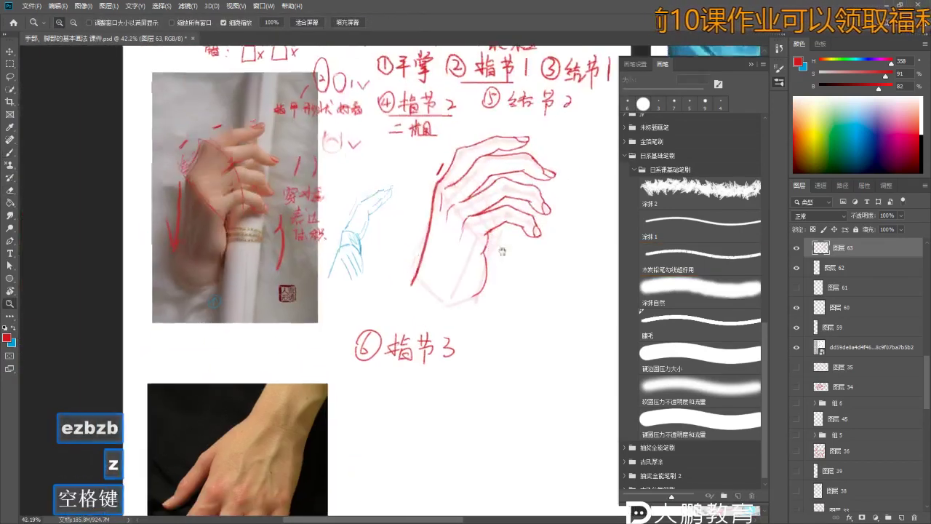
pyautogui.press('z')
pyautogui.press('b')
pyautogui.press('z')
pyautogui.press('e')
pyautogui.press('e')
pyautogui.hotkey('ctrl', 'z')
pyautogui.press('z')
pyautogui.moveTo(463, 247); pyautogui.dragTo(480, 247)
pyautogui.press('b')
pyautogui.hotkey('ctrl', 'z')
pyautogui.press('b')
# - Enlarge the brush to 20 px and undo the remaining small fingertip and lower-left strokes
pyautogui.press(']')
pyautogui.press(']')
pyautogui.press(']')
pyautogui.press(']')
pyautogui.press(']')
pyautogui.press(']')
pyautogui.press(']')
pyautogui.rightClick(451, 275)
pyautogui.hotkey('ctrl', 'z')
pyautogui.press('b')
pyautogui.hotkey('ctrl', 'z')
pyautogui.hotkey('ctrl', 'z')
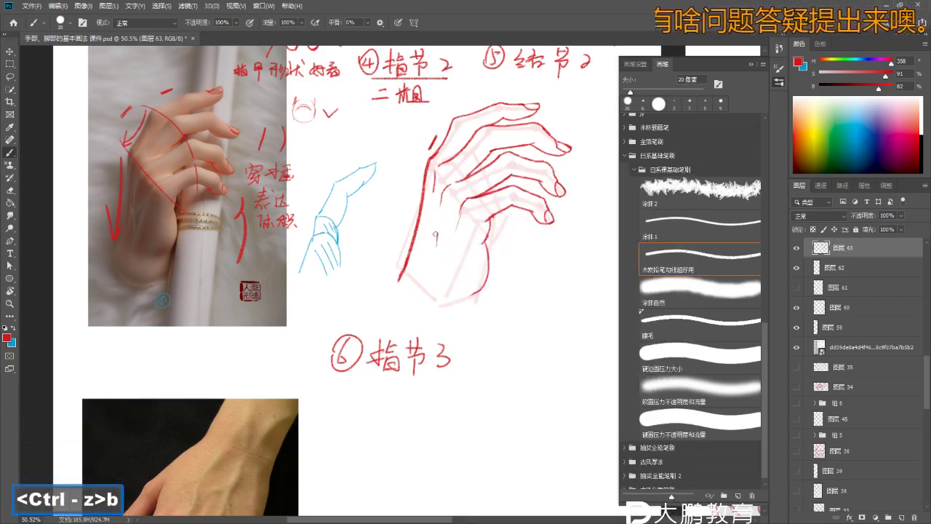
pyautogui.hotkey('ctrl', 'z')
pyautogui.hotkey('ctrl', 'z')
pyautogui.hotkey('ctrl', 'z')
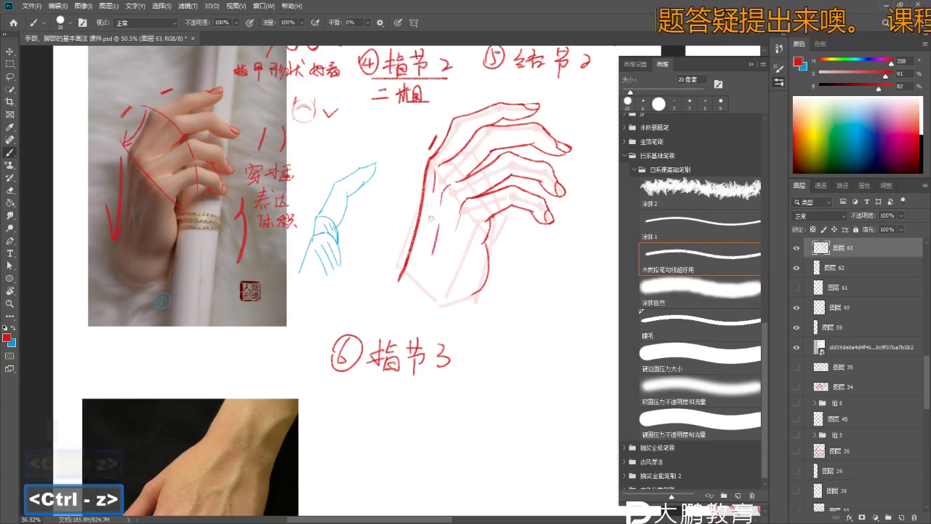
pyautogui.hotkey('ctrl', 'z')
pyautogui.hotkey('ctrl', 'z')
# - Draw a short red accent stroke at the wrist's lower right and shrink the brush to 15 px
pyautogui.moveTo(468, 301)
pyautogui.mouseDown()
pyautogui.moveTo(478, 294)
pyautogui.moveTo(475, 313)
pyautogui.moveTo(421, 335)
pyautogui.mouseUp()
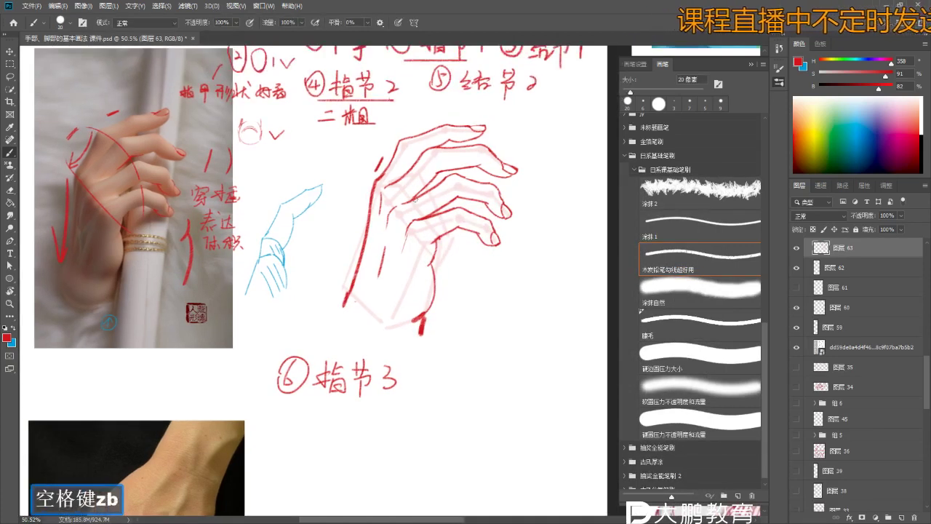
pyautogui.moveTo(440, 265)
pyautogui.mouseDown()
pyautogui.moveTo(457, 251)
pyautogui.moveTo(364, 307)
pyautogui.moveTo(470, 245)
pyautogui.moveTo(429, 247)
pyautogui.moveTo(456, 256)
pyautogui.mouseUp()
pyautogui.hotkey('ctrl', 'z')
pyautogui.press('[')
pyautogui.press('v')
pyautogui.press('z')
pyautogui.press('b')
# - Start a new red note with a circled ⑦ beside ⑥指节3 below the hand
pyautogui.press('b')
pyautogui.press('b')
pyautogui.press('b')
pyautogui.moveTo(416, 306)
pyautogui.mouseDown()
pyautogui.moveTo(445, 271)
pyautogui.moveTo(429, 218)
pyautogui.mouseUp()
pyautogui.press('z')
# - Write the heading text 调整画面 after the circled ⑦ below the hand
pyautogui.press('b')
pyautogui.moveTo(376, 327)
pyautogui.mouseDown()
pyautogui.moveTo(384, 352)
pyautogui.moveTo(375, 327)
pyautogui.mouseUp()
pyautogui.press('b')
pyautogui.moveTo(424, 344); pyautogui.dragTo(413, 358)
pyautogui.press('z')
pyautogui.press('b')
pyautogui.moveTo(423, 333)
pyautogui.mouseDown()
pyautogui.moveTo(422, 358)
pyautogui.moveTo(436, 353)
pyautogui.mouseUp()
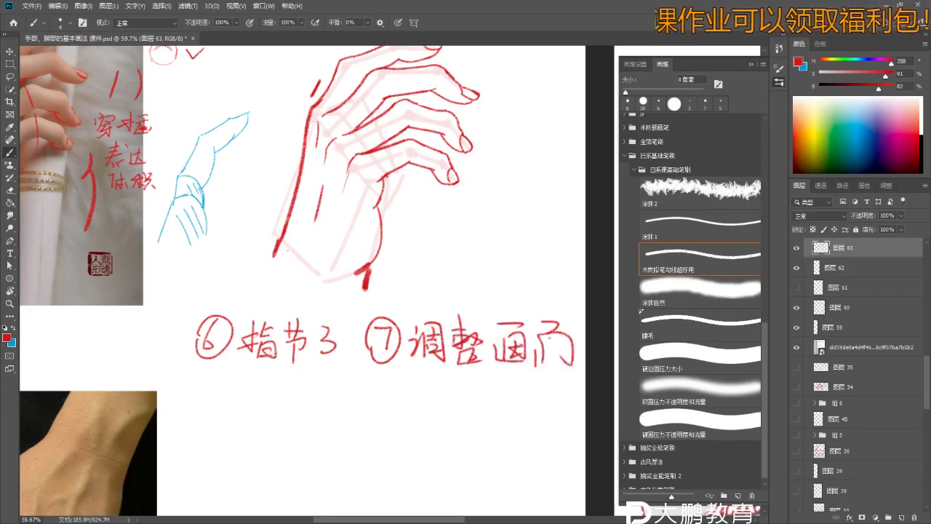
pyautogui.scroll(-3, 465, 276)
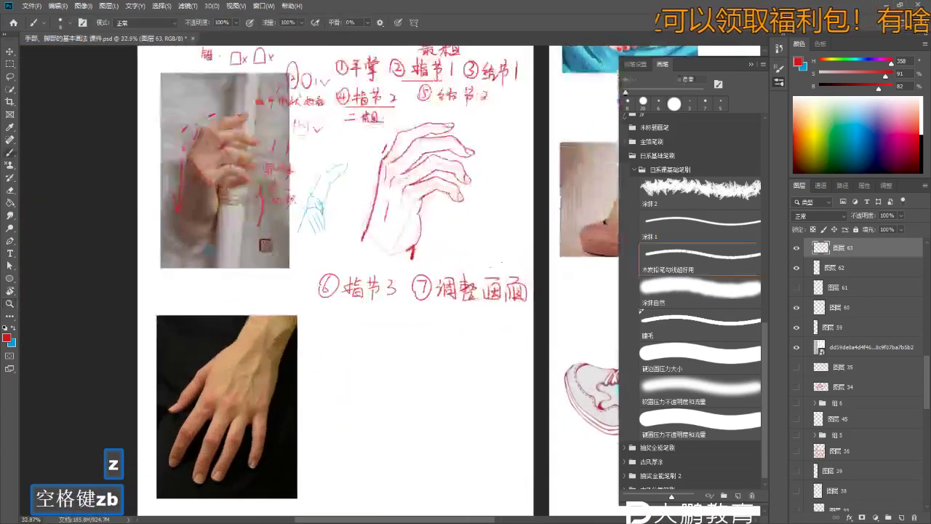
# - Zoom in on the new heading and the wrist end of the sketch
pyautogui.press('z')
pyautogui.press('b')
pyautogui.press('z')
pyautogui.click(471, 254)
pyautogui.press('b')
# - Erase stray marks at the wrist stroke tip with an enlarged eraser, undoing an accidental erase
pyautogui.press('z')
pyautogui.moveTo(471, 254); pyautogui.dragTo(509, 256)
pyautogui.press('e')
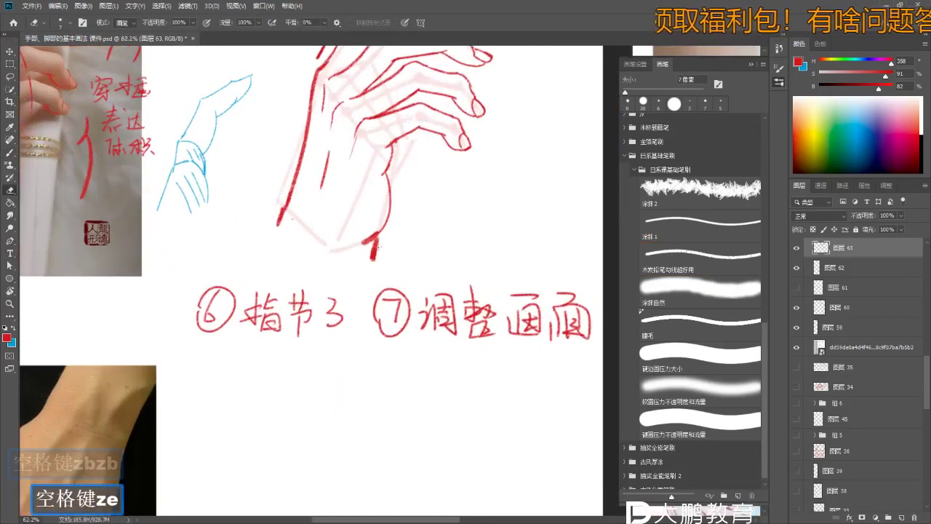
pyautogui.press(']')
pyautogui.press(']')
pyautogui.press(']')
pyautogui.press(']')
pyautogui.press(']')
pyautogui.press('z')
pyautogui.click(376, 263)
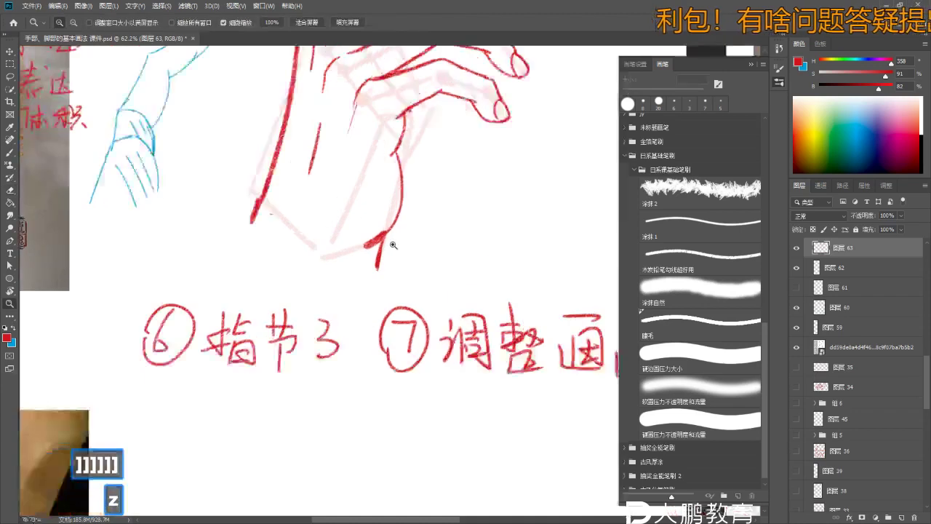
pyautogui.press('e')
pyautogui.press('z')
pyautogui.click(381, 233)
pyautogui.press('e')
pyautogui.hotkey('ctrl', 'z')
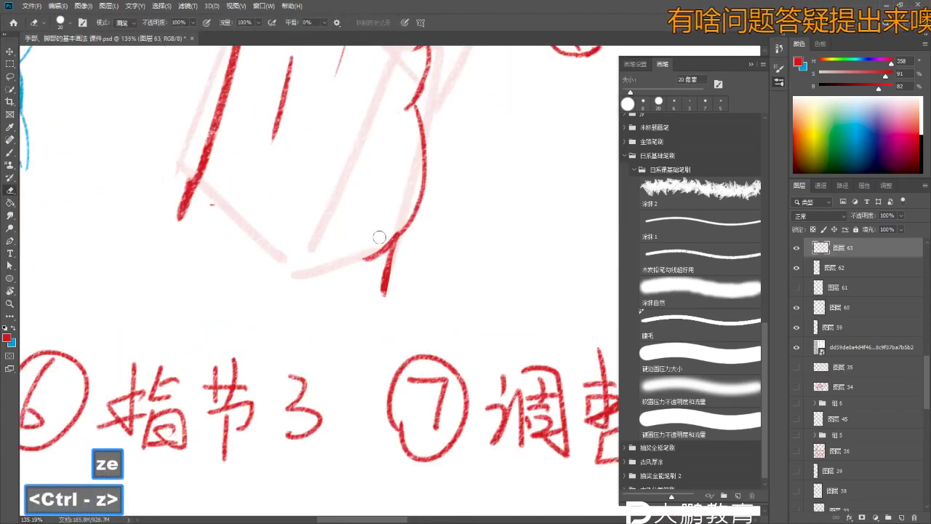
# - Erase around the stroke tip, then undo the last erase
pyautogui.press('z')
pyautogui.click(336, 266)
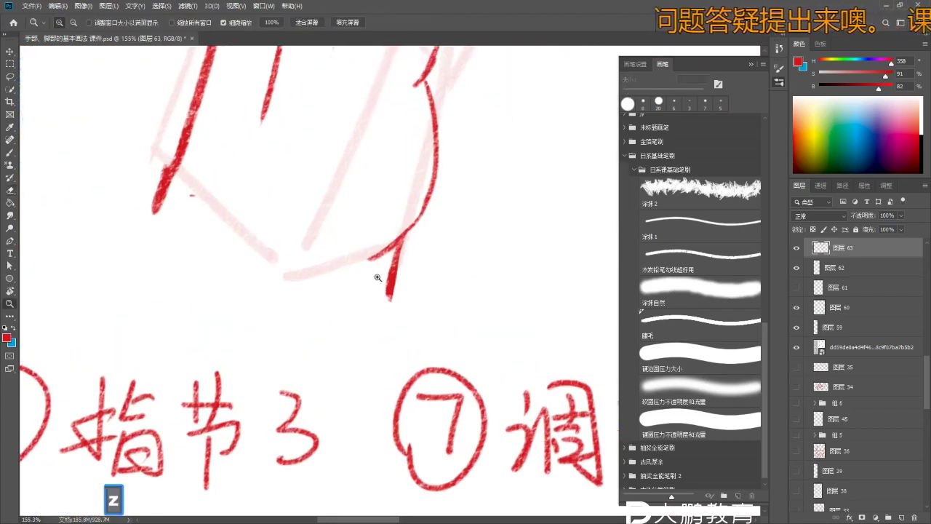
pyautogui.press('e')
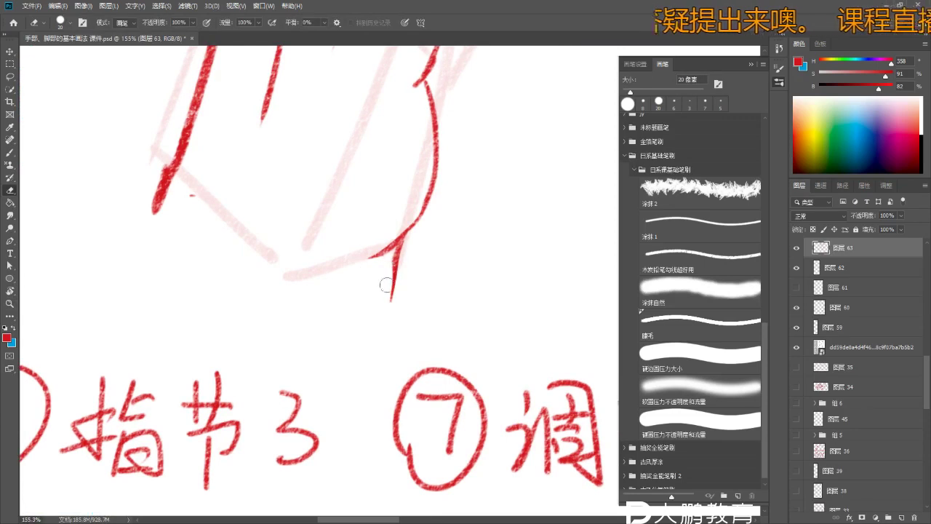
pyautogui.press('b')
pyautogui.hotkey('ctrl', 'z')
# - Zoom in on the thumb joint and undo the last stroke there
pyautogui.press('z')
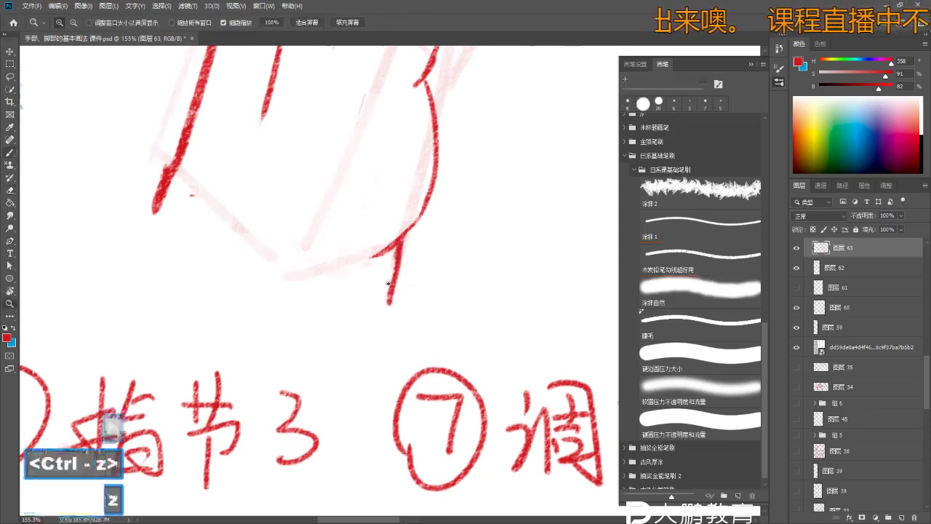
pyautogui.keyDown('alt'); pyautogui.click(398, 297); pyautogui.keyUp('alt')
pyautogui.press('space')
pyautogui.press('z')
pyautogui.click(425, 205)
pyautogui.press('z')
pyautogui.click(426, 235)
pyautogui.press('b')
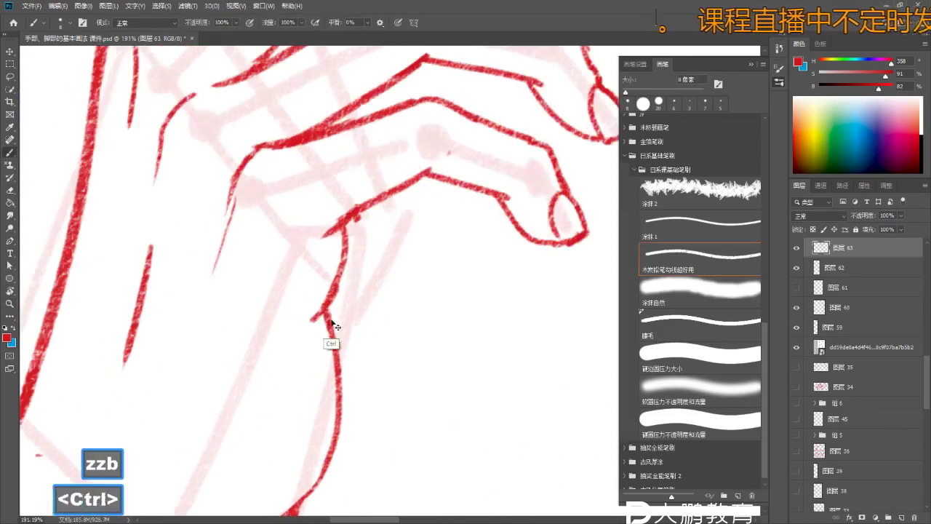
pyautogui.hotkey('ctrl', 'z')
# - Try a short red contour stroke on the palm edge and remove it
pyautogui.press('z')
pyautogui.click(337, 340)
pyautogui.keyDown('alt'); pyautogui.click(336, 340); pyautogui.keyUp('alt')
pyautogui.press('b')
pyautogui.moveTo(355, 275)
pyautogui.mouseDown()
pyautogui.moveTo(331, 312)
pyautogui.moveTo(342, 250)
pyautogui.mouseUp()
pyautogui.hotkey('ctrl', 'z')
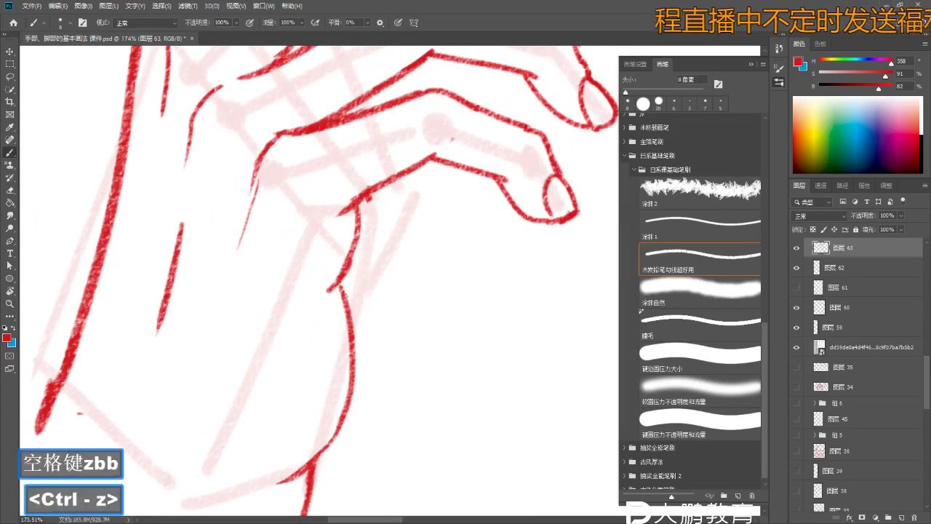
pyautogui.press('z')
pyautogui.click(331, 291)
pyautogui.press('b')
pyautogui.hotkey('ctrl', 'z')
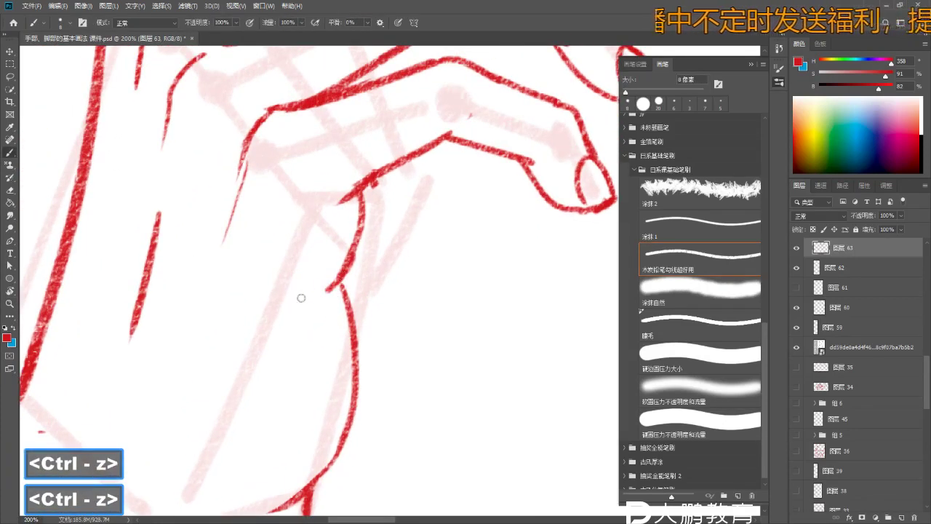
# - Zoom out to see more of the hand, then in on the knuckle area
pyautogui.press('z')
pyautogui.click(333, 290)
pyautogui.press('b')
pyautogui.press('e')
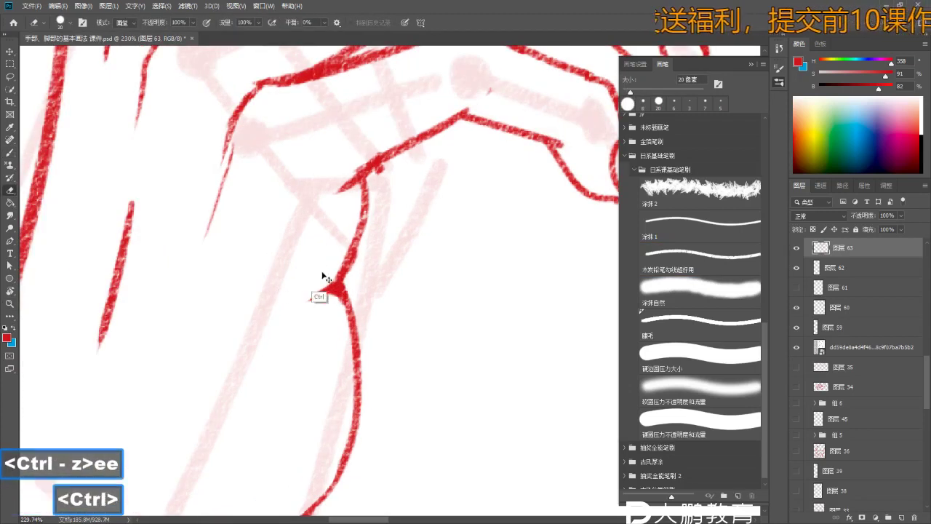
pyautogui.press('z')
pyautogui.keyDown('alt'); pyautogui.click(388, 194); pyautogui.keyUp('alt')
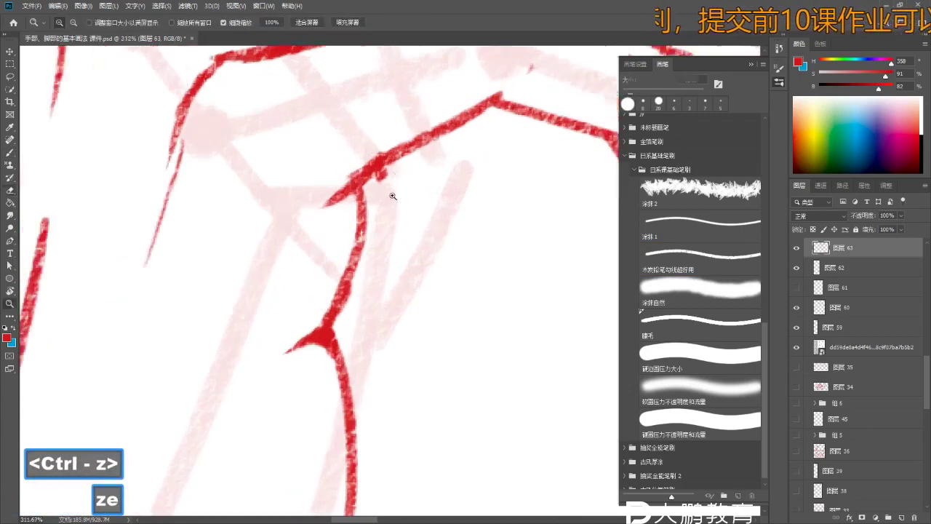
pyautogui.keyDown('alt'); pyautogui.click(374, 193); pyautogui.keyUp('alt')
pyautogui.keyDown('alt'); pyautogui.click(402, 240); pyautogui.keyUp('alt')
pyautogui.click(402, 240)
pyautogui.press('e')
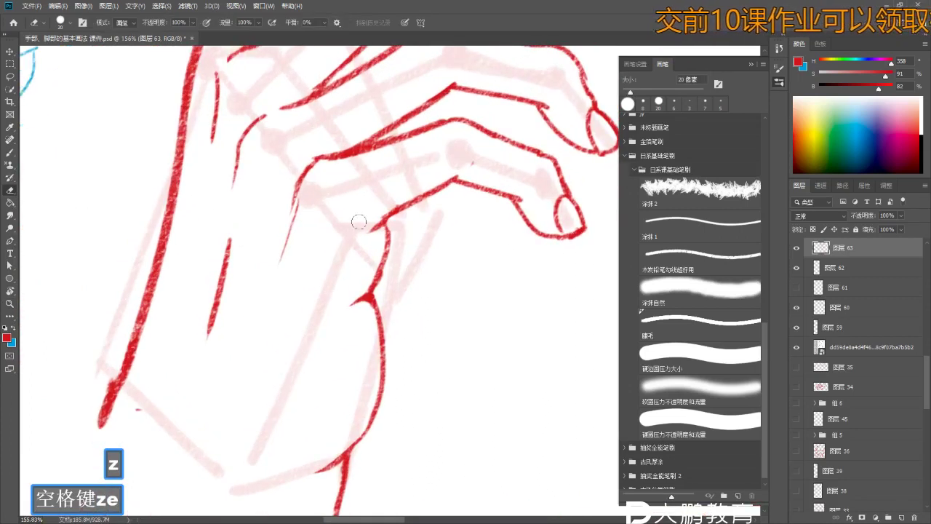
# - Pan across the sheet and bring the view back up to the hand sketch
pyautogui.press('space')
pyautogui.moveTo(507, 171)
pyautogui.mouseDown()
pyautogui.moveTo(407, 175)
pyautogui.moveTo(381, 203)
pyautogui.moveTo(356, 188)
pyautogui.mouseUp()
pyautogui.press('z')
pyautogui.press('b')
pyautogui.press('z')
pyautogui.press('e')
pyautogui.press('z')
pyautogui.press('b')
pyautogui.press('space')
pyautogui.press('z')
pyautogui.press('b')
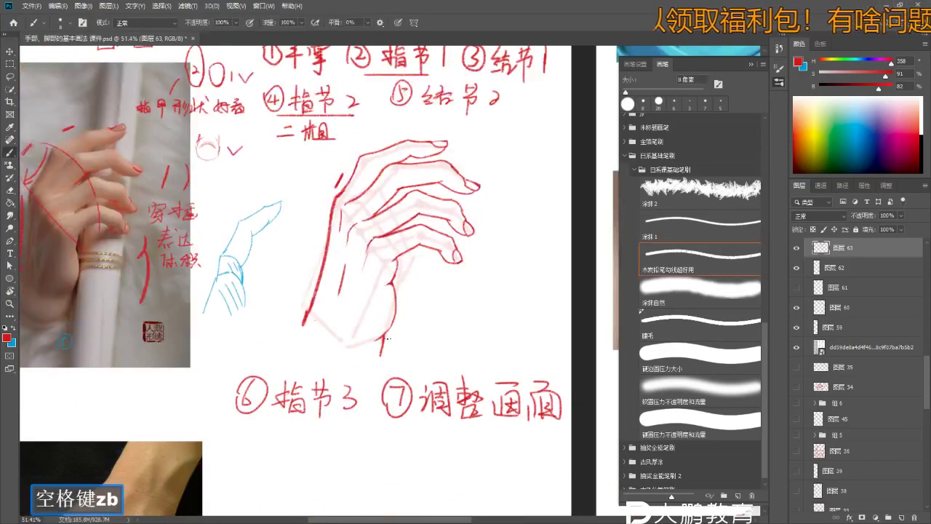
pyautogui.moveTo(434, 301); pyautogui.dragTo(440, 262)
# - Zoom in on the knuckle notch and undo two strokes there
pyautogui.press('z')
pyautogui.click(407, 251)
pyautogui.press('b')
pyautogui.press('e')
pyautogui.press('z')
pyautogui.click(406, 251)
pyautogui.press('b')
pyautogui.hotkey('ctrl', 'z')
pyautogui.hotkey('ctrl', 'z')
pyautogui.press('z')
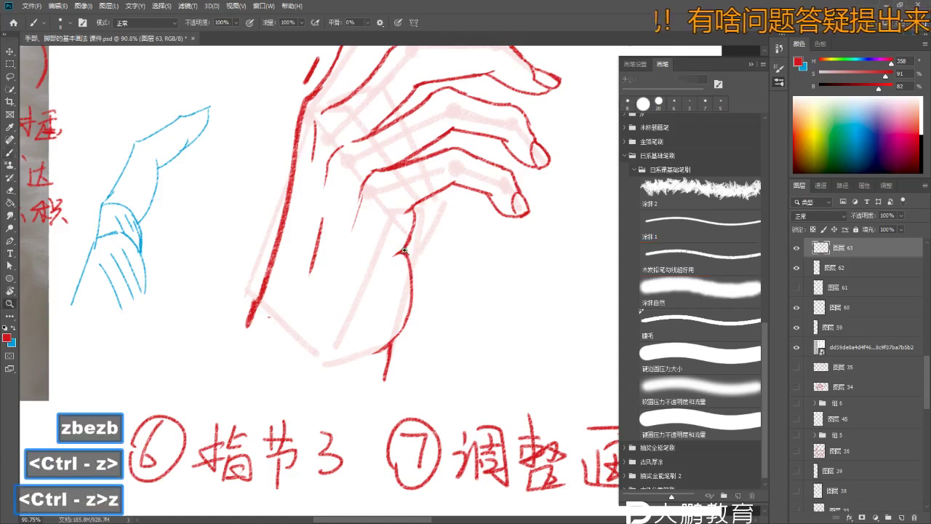
pyautogui.click(406, 251)
pyautogui.press('b')
pyautogui.hotkey('ctrl', 'z')
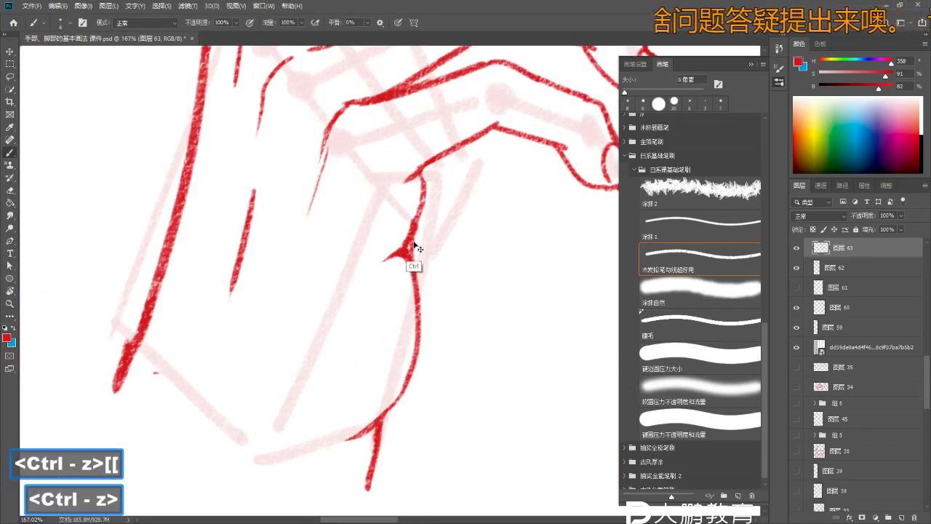
# - Refocus on the palm contour and undo the last stroke
pyautogui.press('z')
pyautogui.moveTo(405, 252)
pyautogui.mouseDown()
pyautogui.moveTo(364, 252)
pyautogui.moveTo(432, 225)
pyautogui.mouseUp()
pyautogui.press('z')
pyautogui.moveTo(432, 246)
pyautogui.mouseDown()
pyautogui.moveTo(490, 264)
pyautogui.moveTo(501, 243)
pyautogui.mouseUp()
pyautogui.press('e')
pyautogui.press('space')
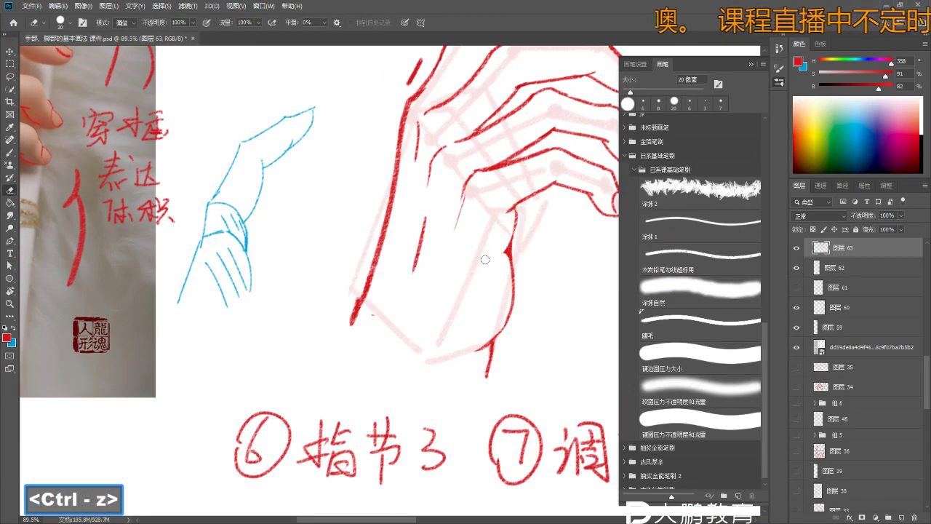
pyautogui.press('b')
pyautogui.hotkey('ctrl', 'z')
# - Add a small red stroke to the palm contour
pyautogui.moveTo(507, 249)
pyautogui.mouseDown()
pyautogui.moveTo(480, 266)
pyautogui.moveTo(476, 291)
pyautogui.moveTo(484, 290)
pyautogui.mouseUp()
pyautogui.press('z')
pyautogui.press('b')
pyautogui.press('b')
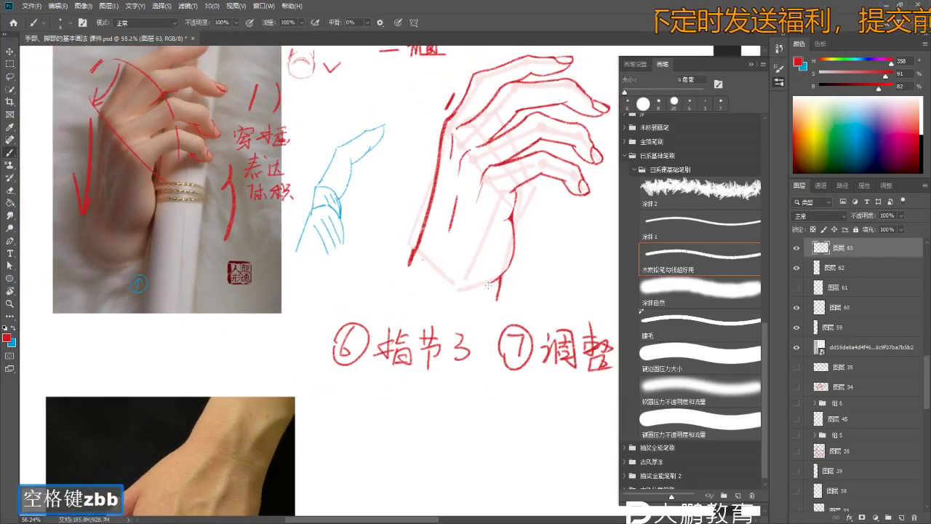
pyautogui.moveTo(489, 255); pyautogui.dragTo(491, 260)
pyautogui.press('z')
pyautogui.moveTo(472, 261)
pyautogui.mouseDown()
pyautogui.moveTo(396, 287)
pyautogui.moveTo(466, 205)
pyautogui.mouseUp()
# - Draw a red underline beneath the heading ⑦调整画面
pyautogui.moveTo(450, 451)
pyautogui.mouseDown()
pyautogui.moveTo(480, 320)
pyautogui.moveTo(498, 291)
pyautogui.moveTo(599, 290)
pyautogui.mouseUp()
pyautogui.moveTo(488, 339); pyautogui.dragTo(412, 262)
pyautogui.press('z')
pyautogui.click(412, 262)
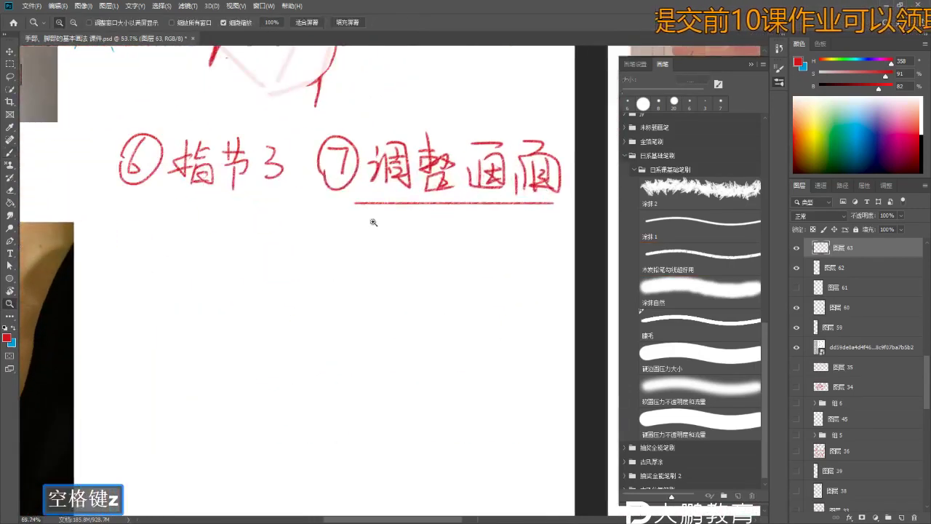
pyautogui.press('b')
# - Write the note 1.手指粗细 under the heading and underline it
pyautogui.press('z')
pyautogui.click(376, 237)
pyautogui.press('b')
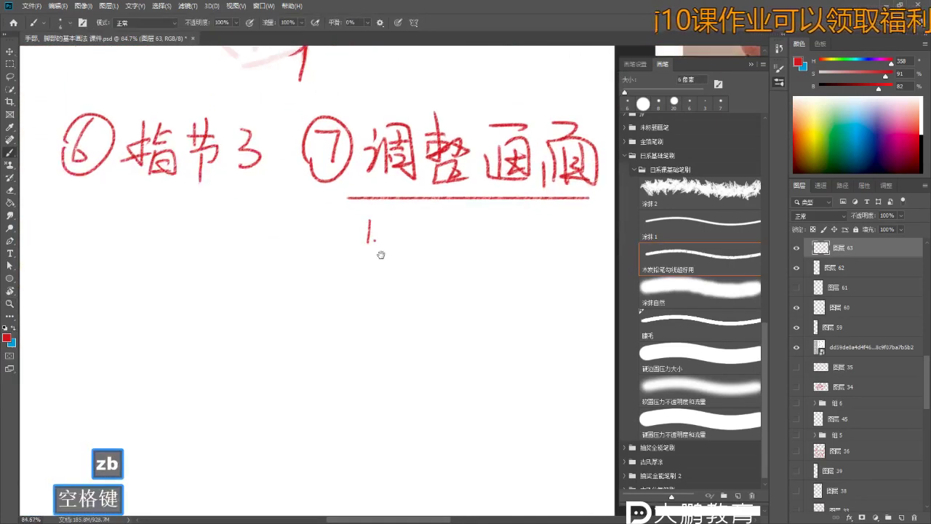
pyautogui.moveTo(367, 227); pyautogui.dragTo(377, 227)
pyautogui.moveTo(368, 234)
pyautogui.mouseDown()
pyautogui.moveTo(379, 235)
pyautogui.moveTo(371, 251)
pyautogui.moveTo(419, 240)
pyautogui.mouseUp()
pyautogui.hotkey('ctrl', 'z')
pyautogui.moveTo(411, 240); pyautogui.dragTo(423, 255)
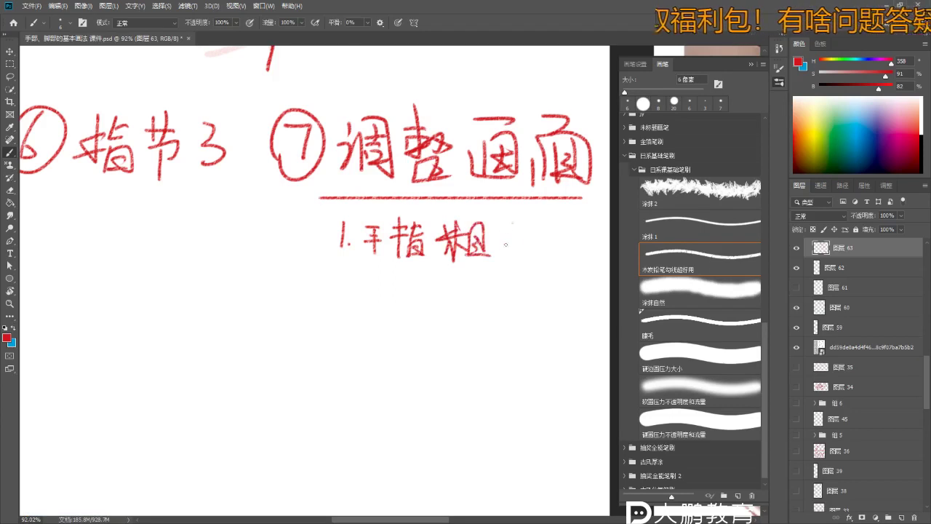
pyautogui.moveTo(352, 274); pyautogui.dragTo(597, 273)
# - Erase the old red diagonal marks over the reference photo with an 80 px eraser
pyautogui.press('space')
pyautogui.scroll(-3, 416, 364)
pyautogui.press('z')
pyautogui.moveTo(185, 85); pyautogui.dragTo(384, 304)
pyautogui.press('e')
pyautogui.press('e')
pyautogui.press('[')
pyautogui.press(']')
pyautogui.press(']')
pyautogui.press(']')
pyautogui.press(']')
pyautogui.press(']')
pyautogui.press(']')
pyautogui.press(']')
pyautogui.press(']')
pyautogui.press(']')
pyautogui.press(']')
pyautogui.moveTo(178, 171)
pyautogui.mouseDown()
pyautogui.moveTo(123, 168)
pyautogui.moveTo(173, 107)
pyautogui.mouseUp()
pyautogui.press('z')
pyautogui.moveTo(106, 151); pyautogui.dragTo(201, 148)
# - Hatch thick red marks over the knuckle and lower finger with a 20 px brush
pyautogui.press('b')
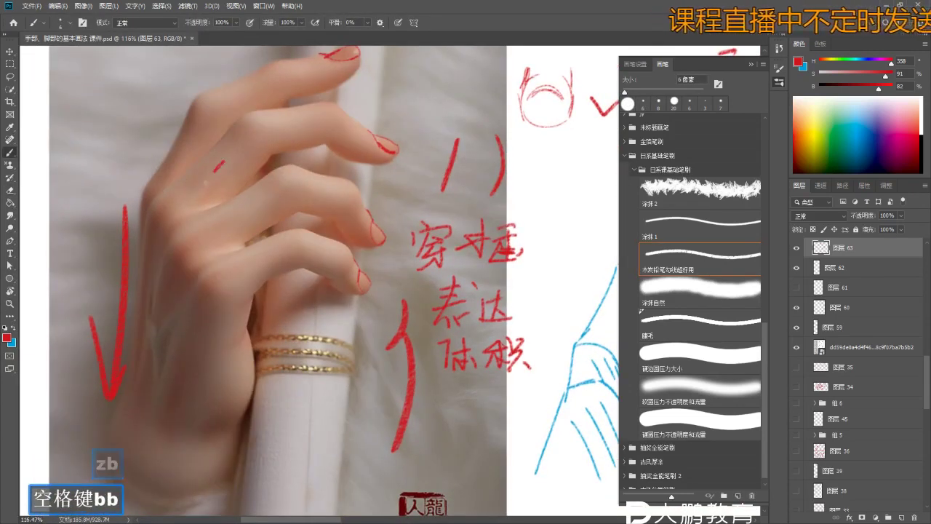
pyautogui.hotkey('ctrl', 'z')
pyautogui.hotkey('ctrl', 'z')
pyautogui.hotkey('ctrl', 'z')
pyautogui.hotkey('ctrl', 'z')
pyautogui.press('b')
pyautogui.press('b')
pyautogui.press(']')
pyautogui.press(']')
pyautogui.press(']')
pyautogui.press(']')
pyautogui.press(']')
pyautogui.press(']')
pyautogui.moveTo(241, 125)
pyautogui.mouseDown()
pyautogui.moveTo(203, 204)
pyautogui.moveTo(191, 167)
pyautogui.moveTo(242, 134)
pyautogui.mouseUp()
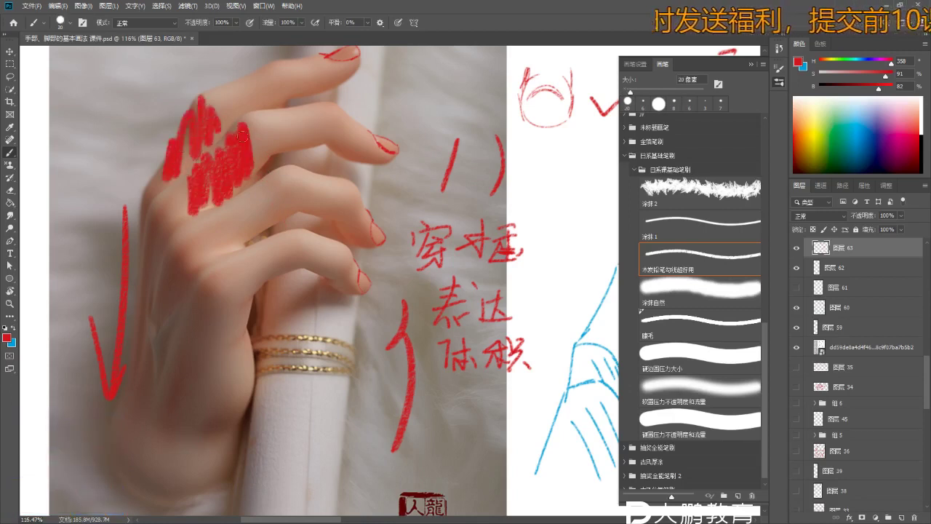
pyautogui.moveTo(251, 218); pyautogui.dragTo(224, 236)
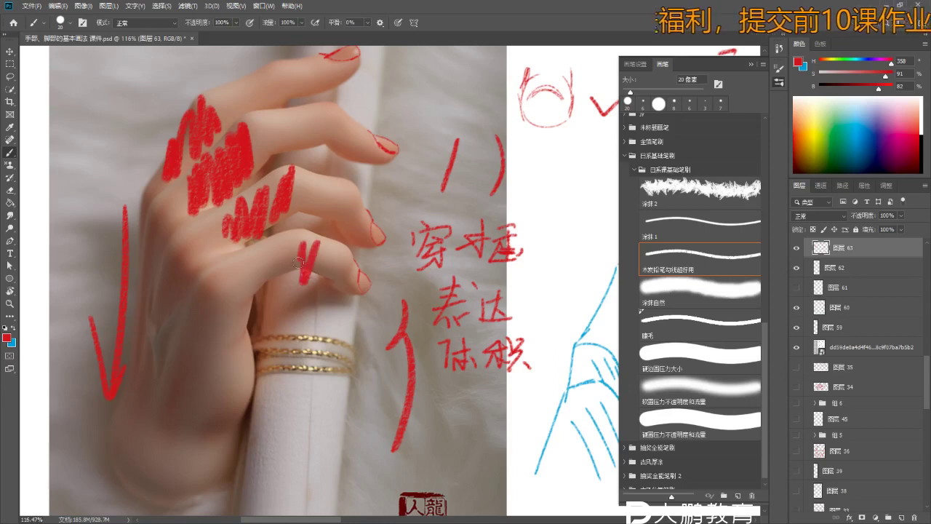
pyautogui.hotkey('ctrl', 'z')
pyautogui.moveTo(285, 264); pyautogui.dragTo(295, 235)
pyautogui.press('b')
pyautogui.moveTo(128, 91); pyautogui.dragTo(168, 167)
pyautogui.click(167, 168)
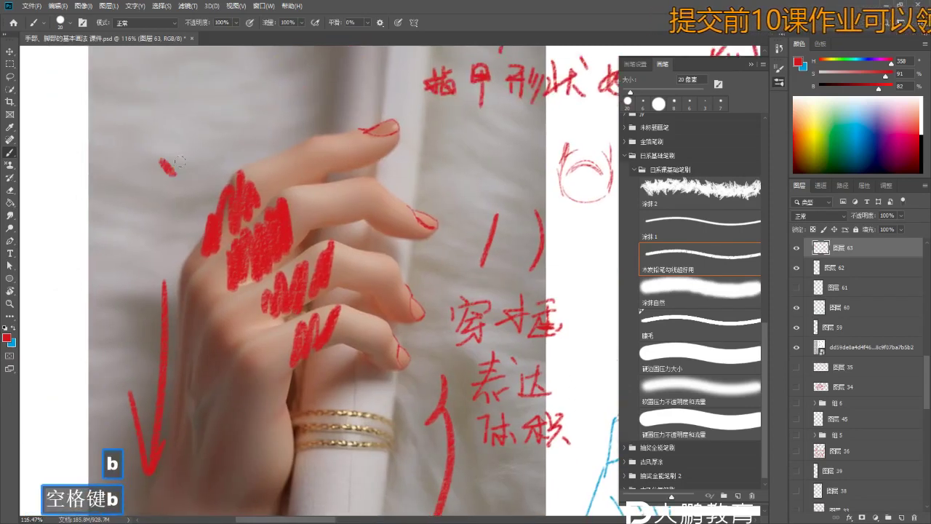
pyautogui.hotkey('ctrl', 'z')
# - With the brush shrunk to 9 px, write the label 粗 and draw two arrows along the finger
pyautogui.press('[')
pyautogui.press('[')
pyautogui.press('[')
pyautogui.hotkey('ctrl', 'z')
pyautogui.moveTo(171, 213); pyautogui.dragTo(186, 223)
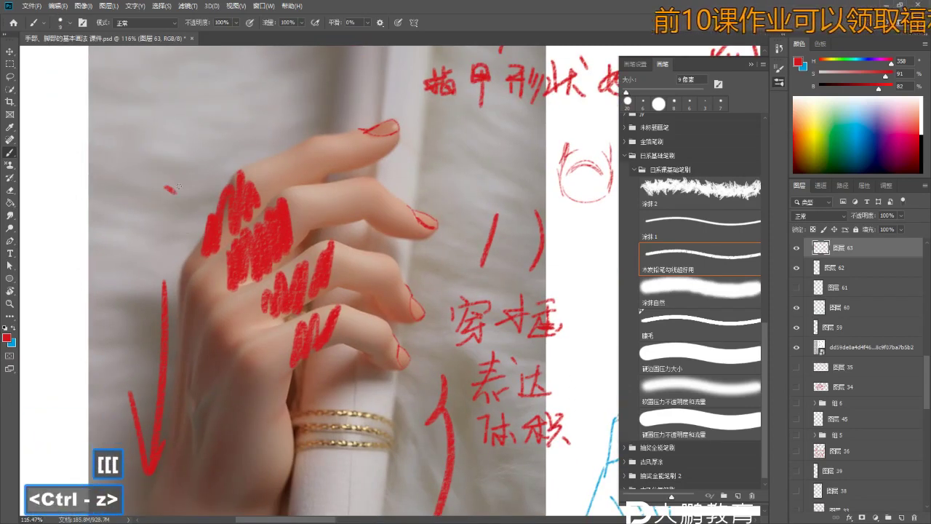
pyautogui.moveTo(166, 182); pyautogui.dragTo(191, 207)
pyautogui.moveTo(193, 175); pyautogui.dragTo(172, 215)
pyautogui.moveTo(195, 202)
pyautogui.mouseDown()
pyautogui.moveTo(189, 170)
pyautogui.moveTo(209, 188)
pyautogui.mouseUp()
pyautogui.moveTo(202, 184); pyautogui.dragTo(191, 204)
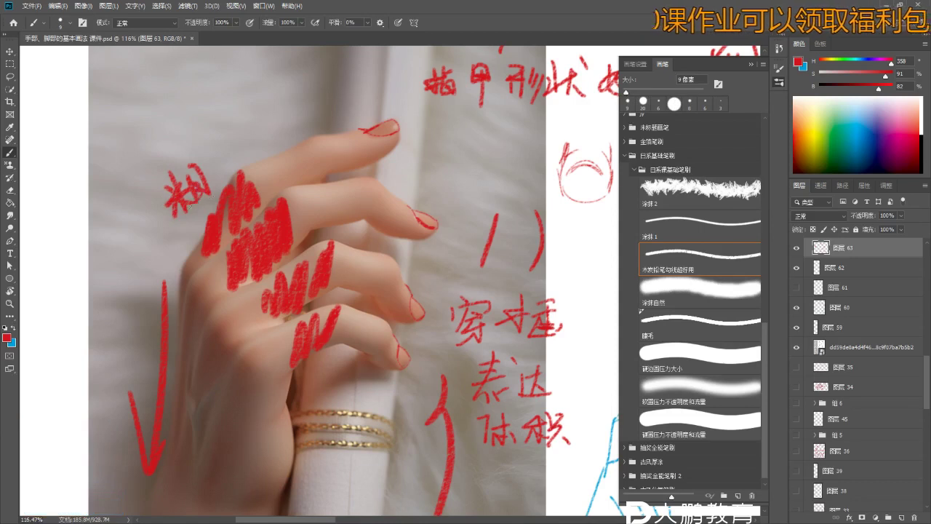
pyautogui.hotkey('ctrl', 'z')
pyautogui.hotkey('ctrl', 'z')
pyautogui.moveTo(304, 213)
pyautogui.mouseDown()
pyautogui.moveTo(371, 193)
pyautogui.moveTo(359, 212)
pyautogui.moveTo(435, 222)
pyautogui.mouseUp()
pyautogui.moveTo(419, 211)
pyautogui.mouseDown()
pyautogui.moveTo(416, 231)
pyautogui.moveTo(436, 228)
pyautogui.mouseUp()
# - Zoom in on the fingertip area and pan across the photo
pyautogui.press('z')
pyautogui.press('b')
pyautogui.click(324, 191)
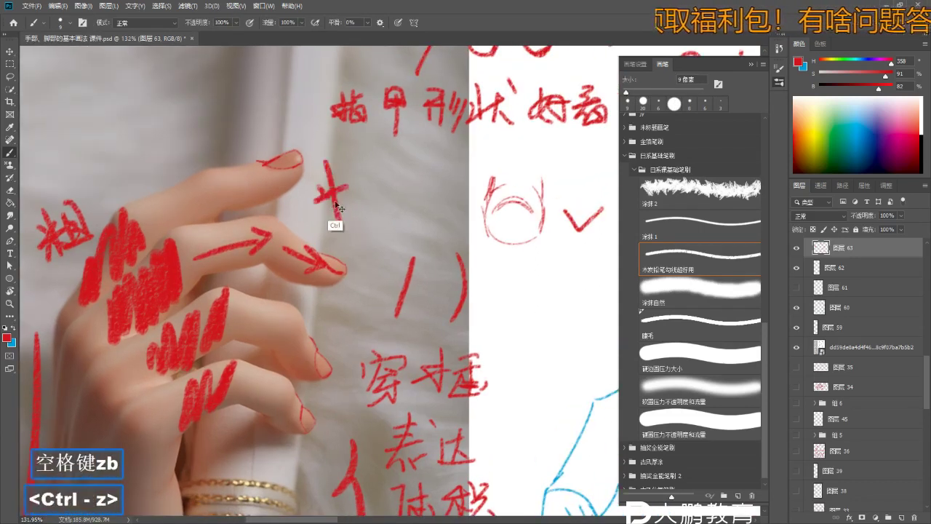
pyautogui.press('z')
pyautogui.moveTo(397, 207)
pyautogui.mouseDown()
pyautogui.moveTo(364, 250)
pyautogui.moveTo(320, 247)
pyautogui.moveTo(328, 212)
pyautogui.moveTo(277, 211)
pyautogui.moveTo(291, 196)
pyautogui.moveTo(280, 191)
pyautogui.moveTo(338, 188)
pyautogui.mouseUp()
pyautogui.press('b')
pyautogui.press('z')
pyautogui.press('b')
pyautogui.press('z')
pyautogui.press('z')
pyautogui.press('b')
pyautogui.press('z')
pyautogui.press('b')
pyautogui.press('e')
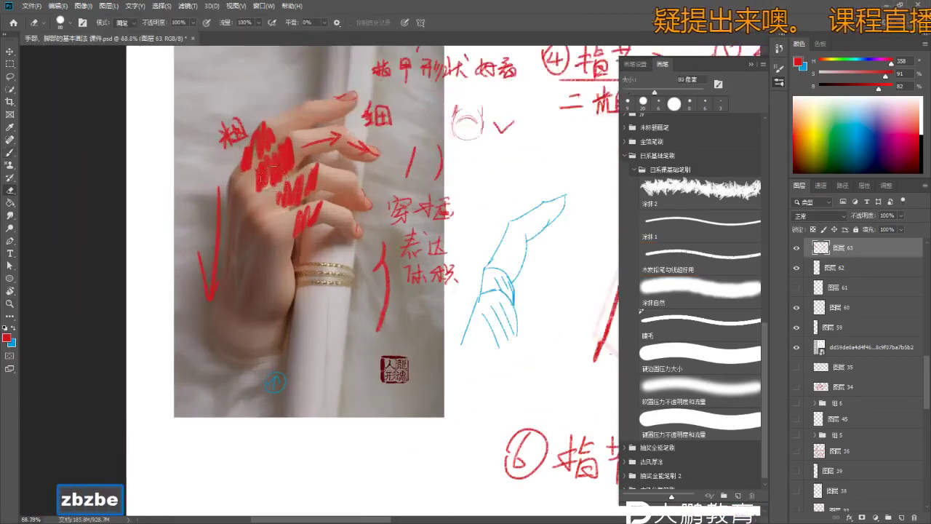
pyautogui.press('b')
pyautogui.press('b')
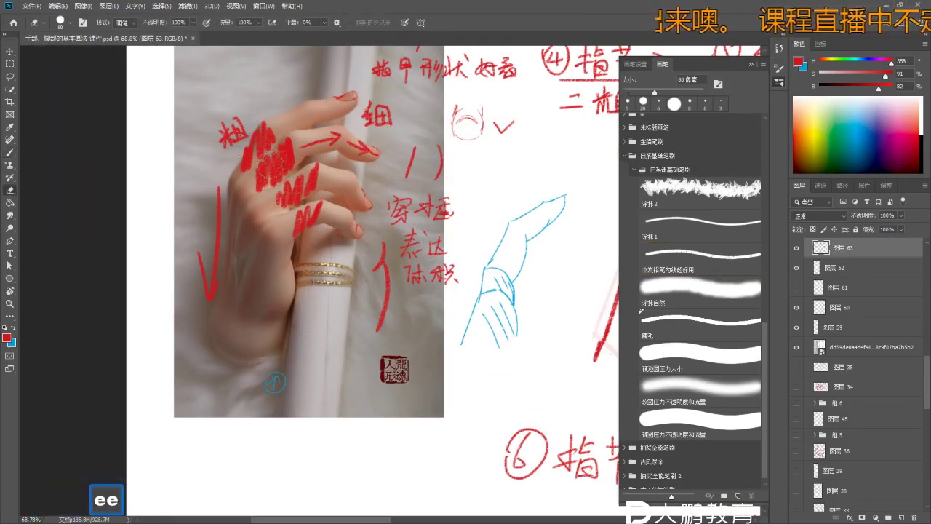
# - Undo a stray red stroke and bring the finger-thickness note back into view
pyautogui.hotkey('ctrl', 'z')
pyautogui.press('z')
pyautogui.moveTo(451, 418)
pyautogui.mouseDown()
pyautogui.moveTo(407, 314)
pyautogui.moveTo(464, 338)
pyautogui.moveTo(458, 315)
pyautogui.mouseUp()
pyautogui.press('z')
pyautogui.press('z')
pyautogui.press('b')
pyautogui.press('z')
pyautogui.press('b')
pyautogui.press('space')
pyautogui.press('z')
pyautogui.press('b')
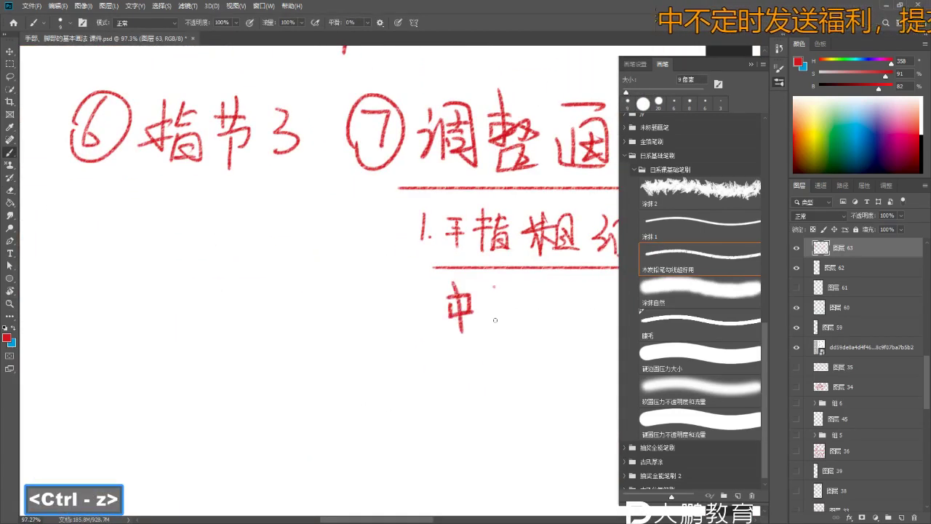
# - Finish the first note as 中指粗 with a closing dot
pyautogui.moveTo(508, 280)
pyautogui.mouseDown()
pyautogui.moveTo(514, 314)
pyautogui.moveTo(528, 322)
pyautogui.moveTo(481, 317)
pyautogui.moveTo(480, 333)
pyautogui.moveTo(445, 308)
pyautogui.mouseUp()
pyautogui.press('space')
pyautogui.press('z')
pyautogui.press('b')
pyautogui.moveTo(449, 307)
pyautogui.mouseDown()
pyautogui.moveTo(475, 325)
pyautogui.moveTo(495, 303)
pyautogui.moveTo(483, 327)
pyautogui.moveTo(507, 369)
pyautogui.moveTo(500, 314)
pyautogui.moveTo(304, 274)
pyautogui.moveTo(332, 273)
pyautogui.mouseUp()
pyautogui.click(493, 346)
pyautogui.press('space')
pyautogui.press('z')
pyautogui.press('b')
pyautogui.press('space')
pyautogui.press('b')
pyautogui.press('b')
pyautogui.moveTo(361, 308); pyautogui.dragTo(397, 304)
# - Hand-write 大拇指粗 on the next line, redoing misplaced strokes
pyautogui.moveTo(379, 294); pyautogui.dragTo(364, 331)
pyautogui.moveTo(383, 315); pyautogui.dragTo(400, 329)
pyautogui.moveTo(422, 296); pyautogui.dragTo(413, 332)
pyautogui.moveTo(407, 320)
pyautogui.mouseDown()
pyautogui.moveTo(459, 320)
pyautogui.moveTo(441, 332)
pyautogui.mouseUp()
pyautogui.hotkey('ctrl', 'z')
pyautogui.hotkey('ctrl', 'z')
pyautogui.moveTo(435, 306)
pyautogui.mouseDown()
pyautogui.moveTo(466, 314)
pyautogui.moveTo(442, 316)
pyautogui.mouseUp()
pyautogui.moveTo(440, 301); pyautogui.dragTo(451, 321)
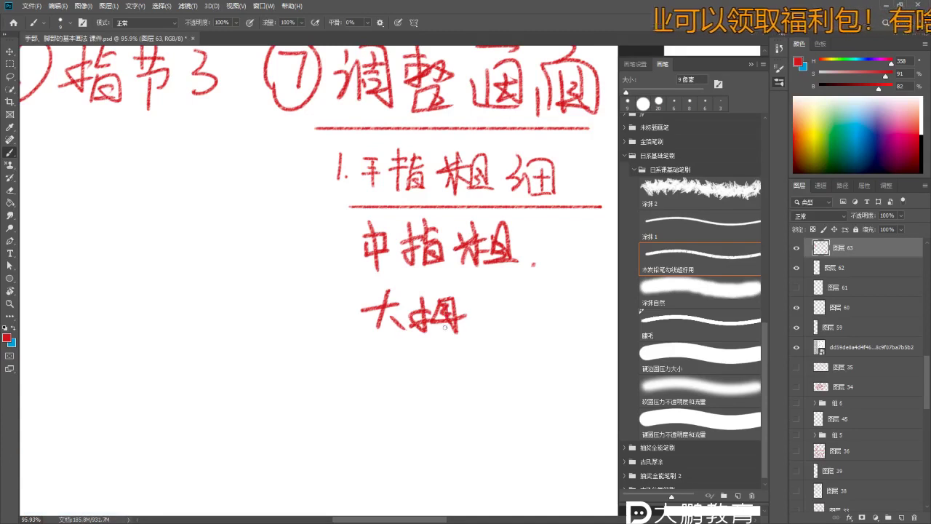
pyautogui.hotkey('ctrl', 'z')
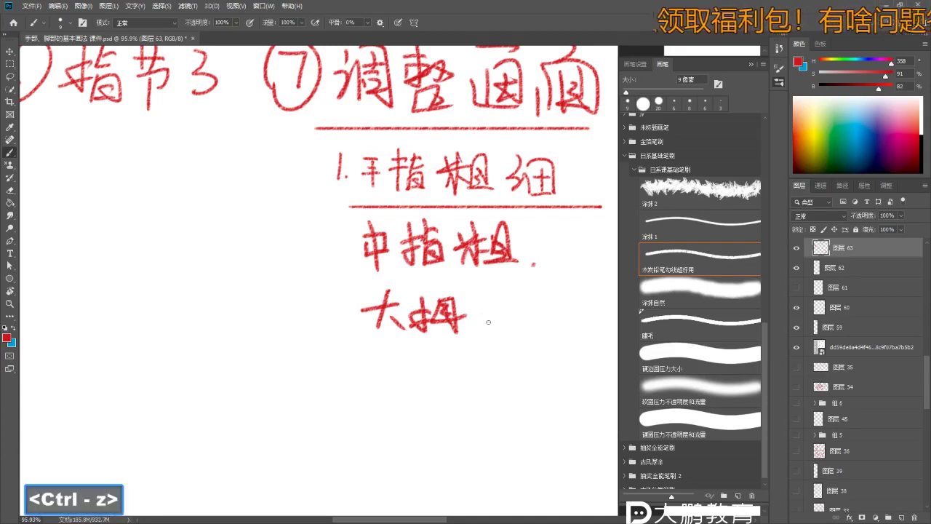
pyautogui.moveTo(479, 290); pyautogui.dragTo(482, 332)
pyautogui.moveTo(469, 321); pyautogui.dragTo(495, 305)
pyautogui.moveTo(494, 298); pyautogui.dragTo(507, 292)
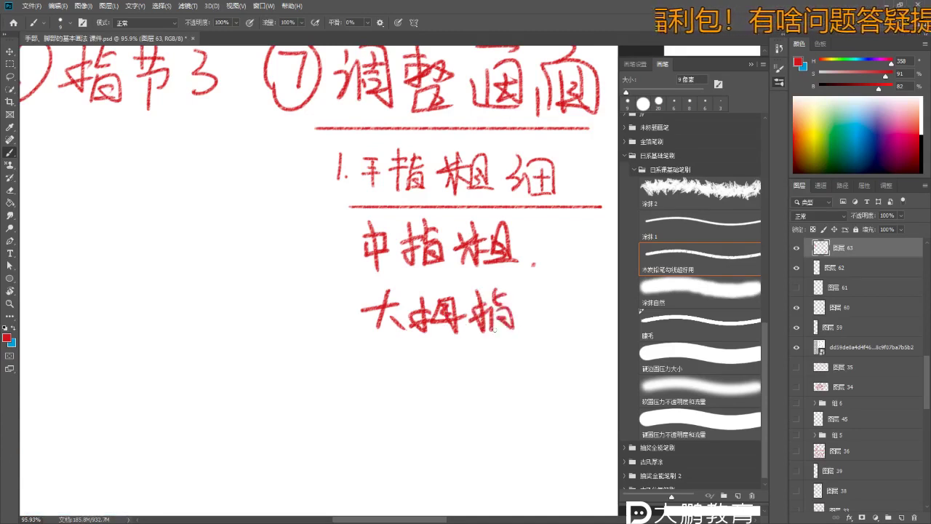
pyautogui.moveTo(563, 294); pyautogui.dragTo(564, 329)
pyautogui.moveTo(565, 293); pyautogui.dragTo(582, 330)
pyautogui.moveTo(566, 309); pyautogui.dragTo(572, 318)
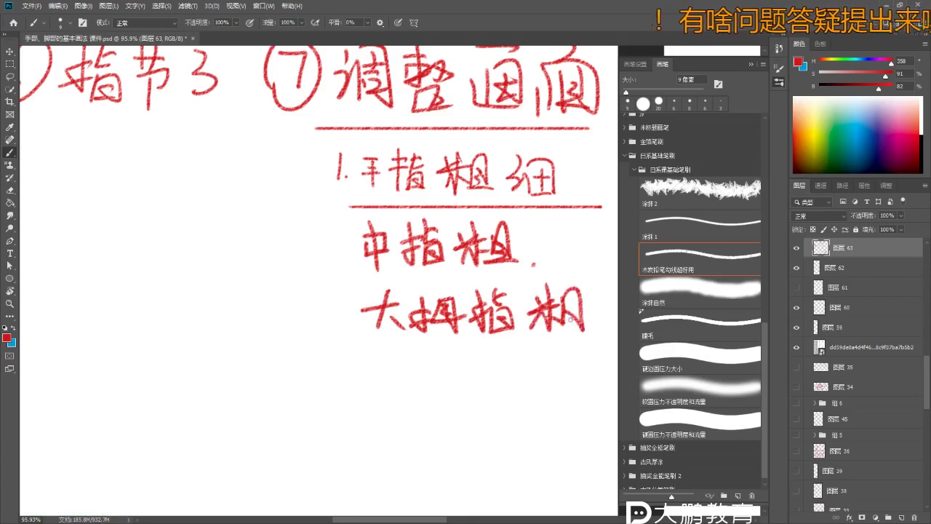
# - Draw straight underlines under 中指粗 and 大拇指粗
pyautogui.keyDown('shift'); pyautogui.click(346, 296); pyautogui.keyUp('shift')
pyautogui.hotkey('ctrl', 'z')
pyautogui.click(367, 269)
pyautogui.keyDown('shift'); pyautogui.click(547, 270); pyautogui.keyUp('shift')
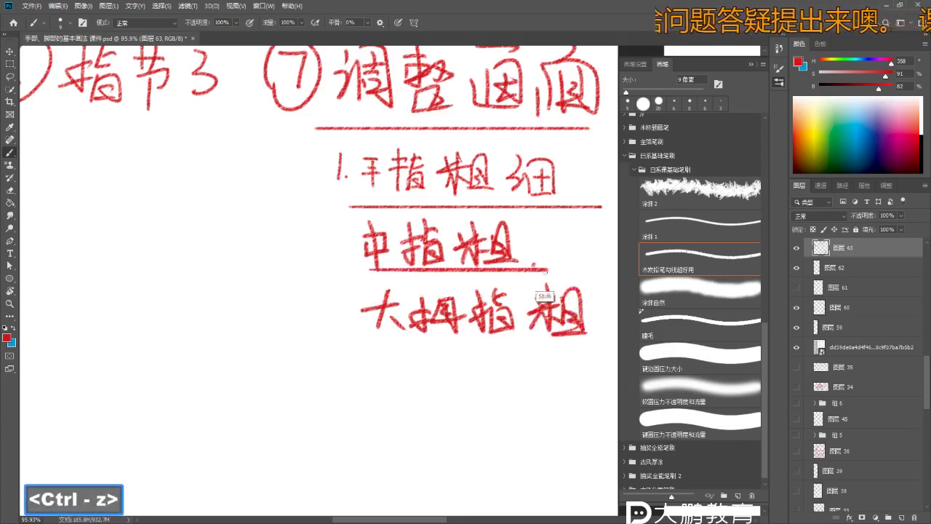
pyautogui.click(358, 345)
pyautogui.keyDown('shift'); pyautogui.click(591, 342); pyautogui.keyUp('shift')
pyautogui.hotkey('ctrl', 'z')
pyautogui.keyDown('shift'); pyautogui.click(585, 337); pyautogui.keyUp('shift')
pyautogui.press('z')
pyautogui.moveTo(476, 404)
pyautogui.mouseDown()
pyautogui.moveTo(421, 306)
pyautogui.moveTo(405, 343)
pyautogui.mouseUp()
pyautogui.press('b')
# - Undo a stray stroke and begin writing 小拇指细 on the third line
pyautogui.hotkey('ctrl', 'z')
pyautogui.press('b')
pyautogui.press('n')
pyautogui.press('b')
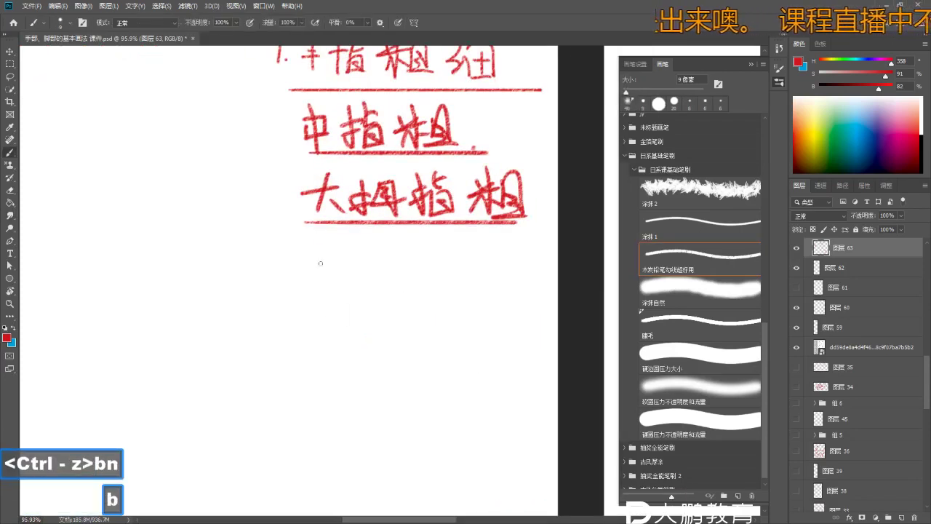
pyautogui.moveTo(308, 262); pyautogui.dragTo(312, 285)
pyautogui.moveTo(338, 266); pyautogui.dragTo(341, 289)
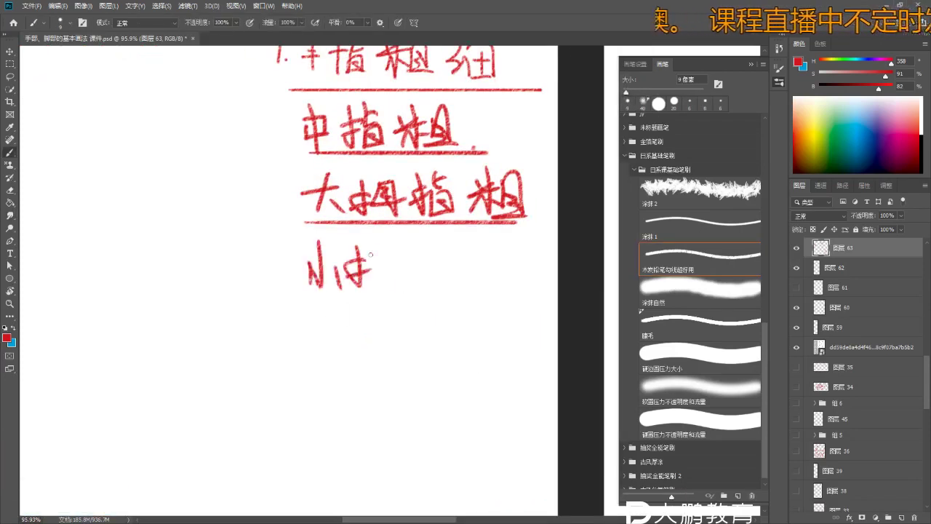
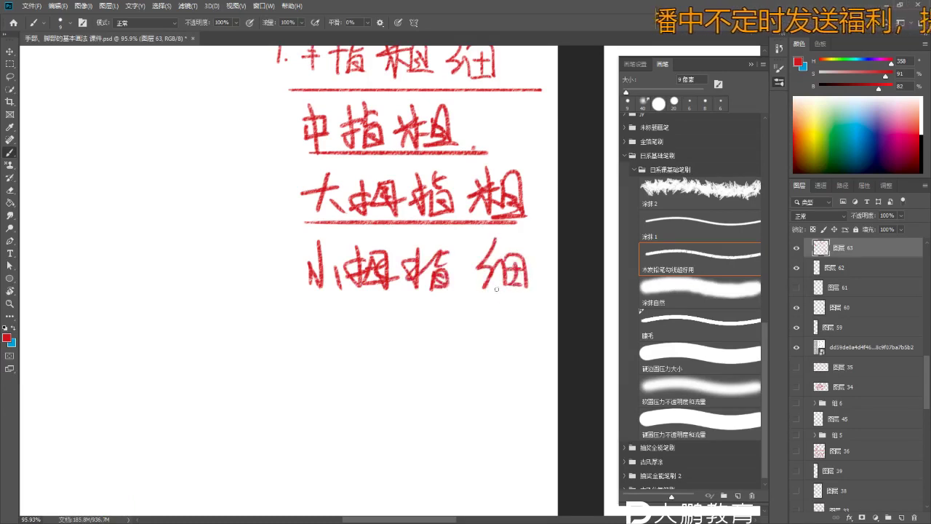
# - View the wider lesson page, then undo the recent red strokes on the fingers
pyautogui.press('z')
pyautogui.moveTo(496, 289)
pyautogui.mouseDown()
pyautogui.moveTo(437, 280)
pyautogui.moveTo(408, 262)
pyautogui.moveTo(438, 236)
pyautogui.moveTo(380, 162)
pyautogui.moveTo(312, 277)
pyautogui.mouseUp()
pyautogui.press('b')
pyautogui.press('z')
pyautogui.press('b')
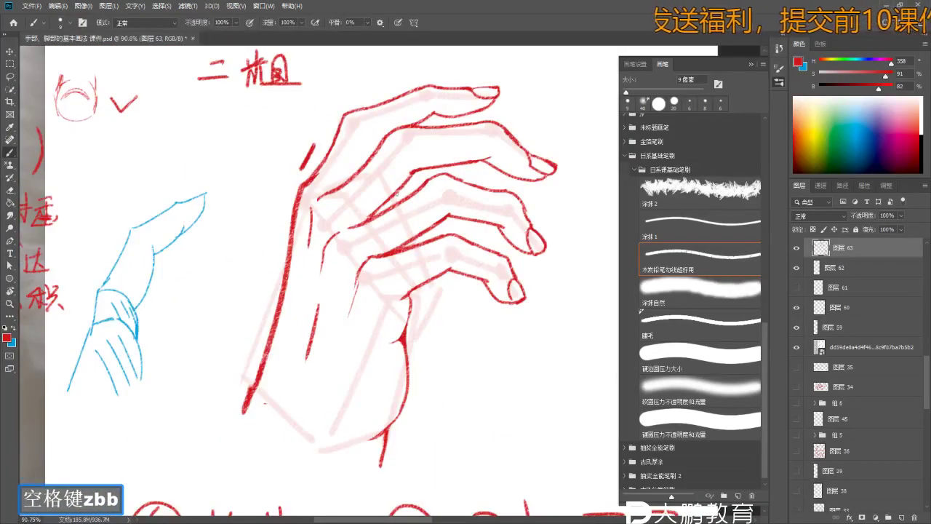
pyautogui.hotkey('ctrl', 'z')
pyautogui.hotkey('ctrl', 'z')
pyautogui.hotkey('ctrl', 'z')
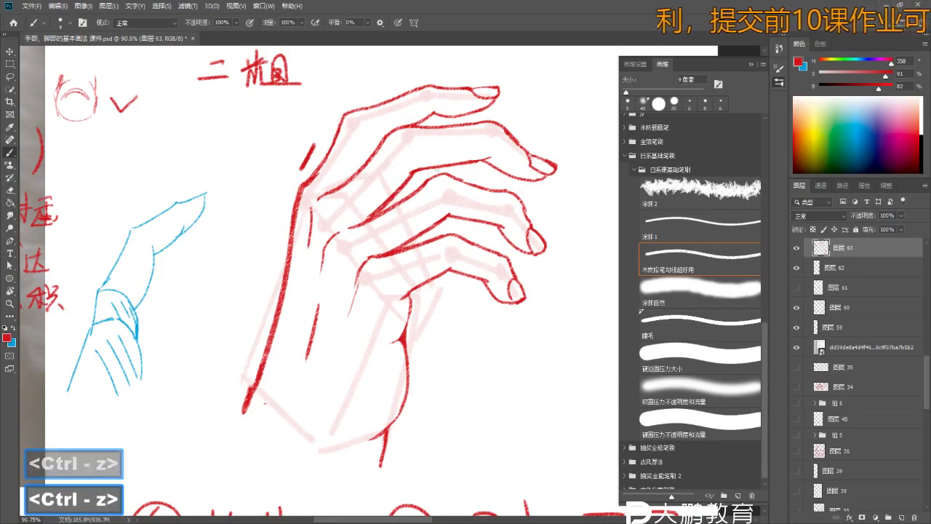
# - Centre the hand sketch and undo further stray red finger strokes
pyautogui.press('z')
pyautogui.moveTo(436, 169); pyautogui.dragTo(416, 230)
pyautogui.press('b')
pyautogui.press('z')
pyautogui.press('b')
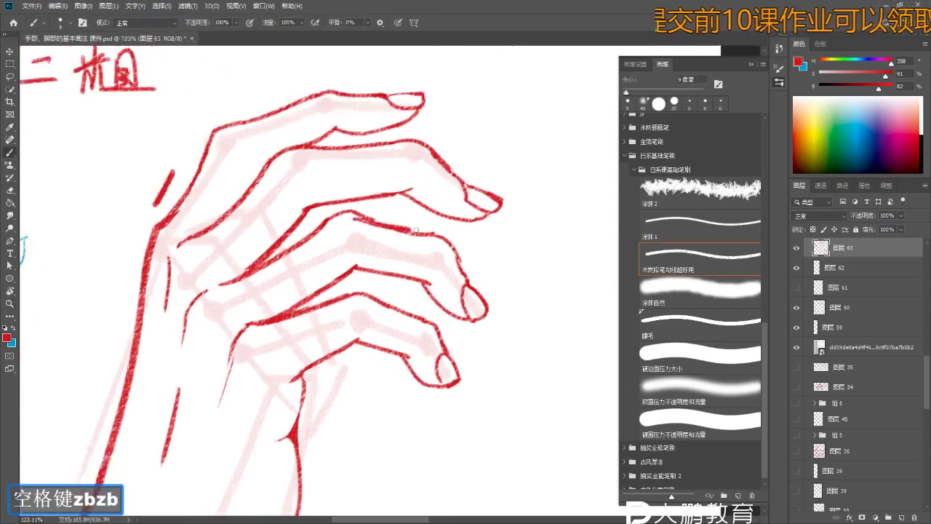
pyautogui.hotkey('ctrl', 'z')
pyautogui.hotkey('ctrl', 'z')
pyautogui.hotkey('ctrl', 'z')
pyautogui.press('e')
pyautogui.hotkey('ctrl', 'z')
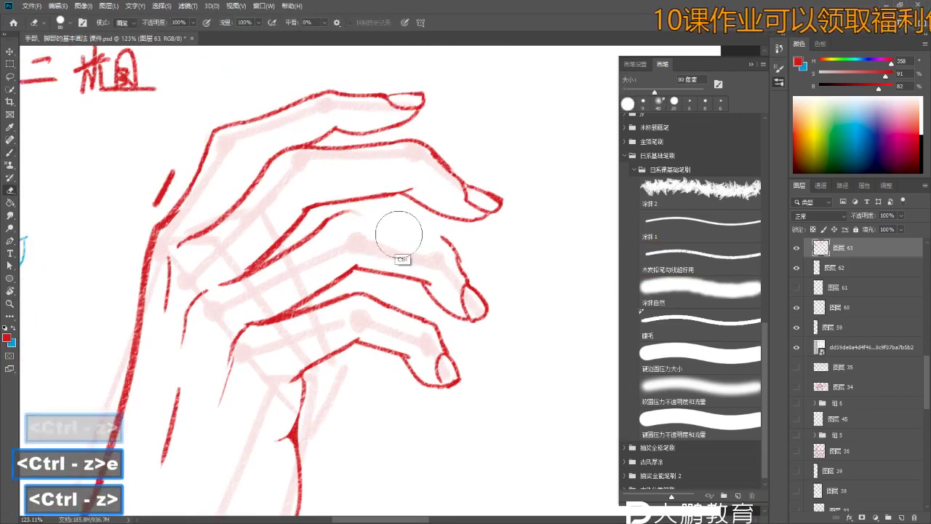
# - Shrink the eraser to 45 px and erase unwanted finger lines up close
pyautogui.press('[')
pyautogui.press('[')
pyautogui.press('[')
pyautogui.press('[')
pyautogui.press('[')
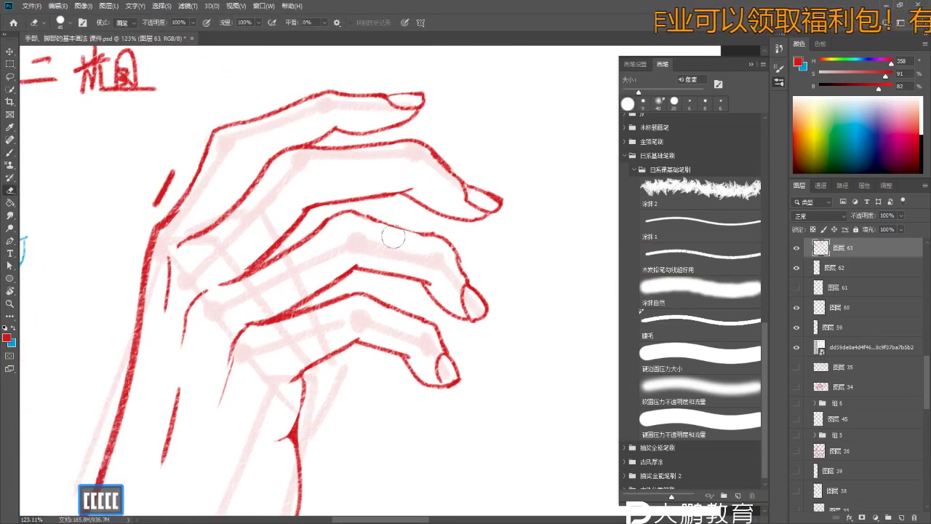
pyautogui.press('b')
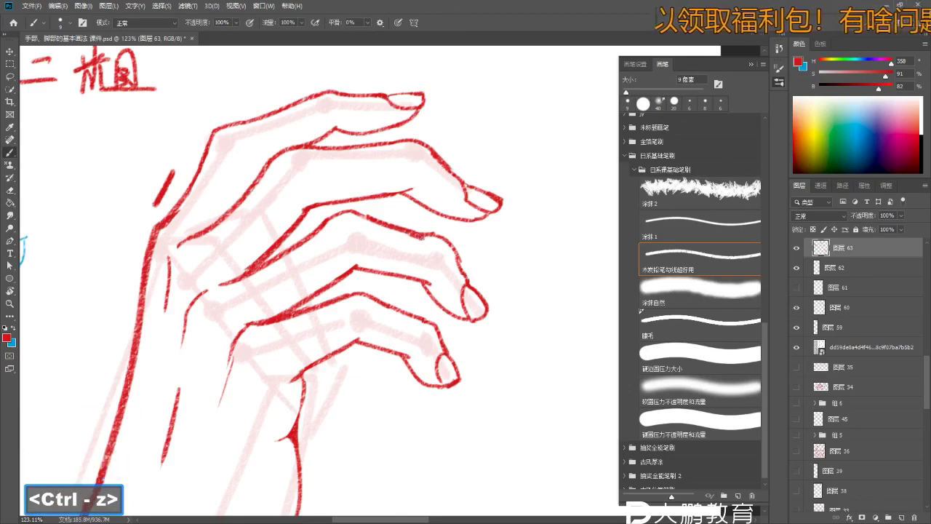
pyautogui.press('z')
pyautogui.moveTo(456, 244); pyautogui.dragTo(458, 252)
pyautogui.press('e')
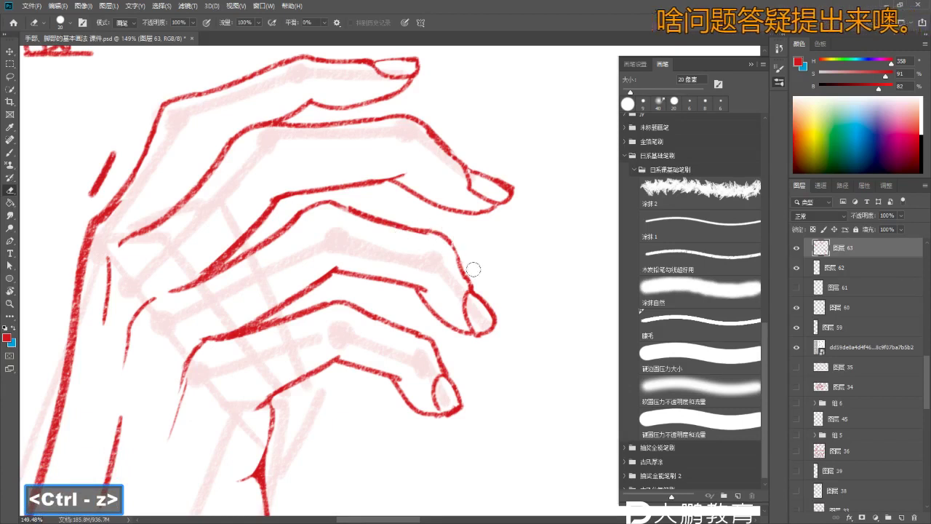
# - Zoom out from the fingers and pan the view toward the numbered notes
pyautogui.press('z')
pyautogui.moveTo(468, 253); pyautogui.dragTo(429, 256)
pyautogui.press('b')
pyautogui.moveTo(426, 177)
pyautogui.mouseDown()
pyautogui.moveTo(454, 216)
pyautogui.moveTo(378, 196)
pyautogui.mouseUp()
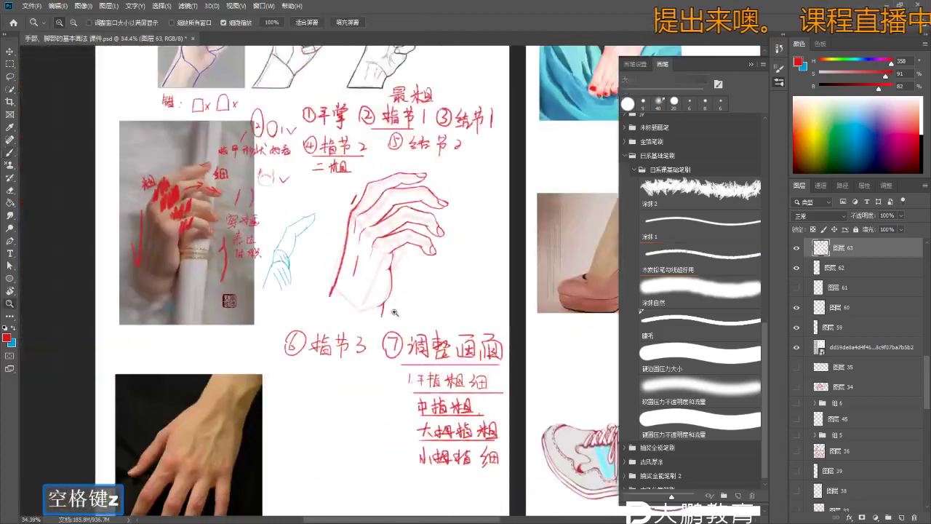
# - Zoom in on the note list and write the red numeral '2.' beneath it
pyautogui.moveTo(418, 282)
pyautogui.mouseDown()
pyautogui.moveTo(415, 275)
pyautogui.moveTo(439, 300)
pyautogui.moveTo(448, 218)
pyautogui.moveTo(454, 357)
pyautogui.mouseUp()
pyautogui.press('z')
pyautogui.press('b')
pyautogui.press('z')
# - Handwrite the characters of '穿插关系' after the numeral
pyautogui.press('z')
pyautogui.click(376, 337)
pyautogui.moveTo(377, 337)
pyautogui.mouseDown()
pyautogui.moveTo(363, 291)
pyautogui.moveTo(362, 337)
pyautogui.moveTo(400, 336)
pyautogui.moveTo(395, 315)
pyautogui.moveTo(408, 336)
pyautogui.moveTo(430, 342)
pyautogui.mouseUp()
pyautogui.press('z')
pyautogui.press('b')
pyautogui.click(366, 336)
pyautogui.press('z')
pyautogui.click(400, 336)
pyautogui.press('b')
pyautogui.press('z')
pyautogui.click(431, 320)
pyautogui.press('b')
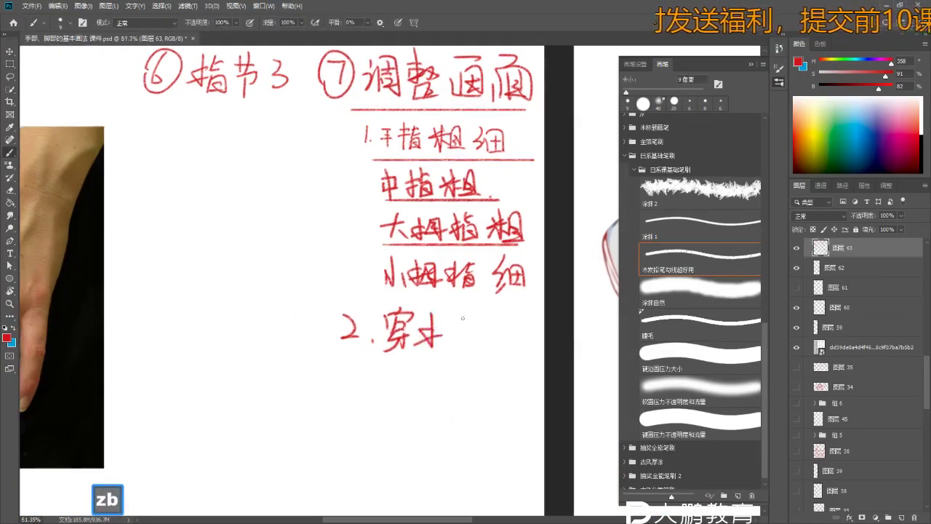
pyautogui.press('e')
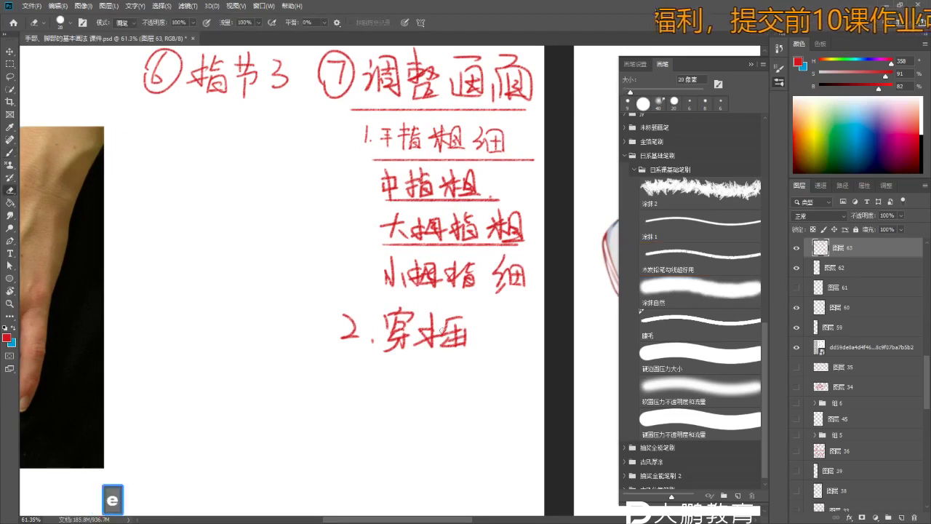
pyautogui.press('b')
pyautogui.moveTo(486, 325); pyautogui.dragTo(520, 336)
# - Undo the accidental grid stamp and select the pencil line-art brush preset
pyautogui.rightClick(521, 336)
pyautogui.click(552, 189)
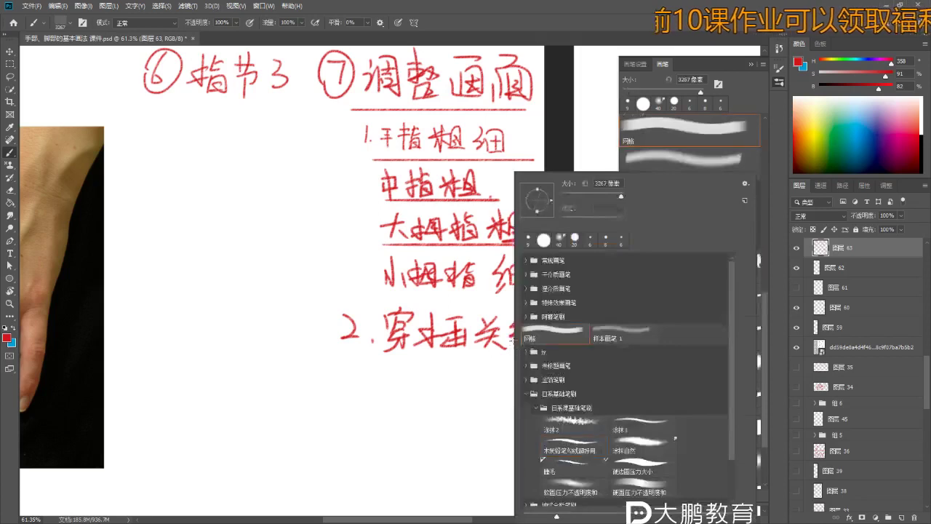
pyautogui.click(507, 386)
pyautogui.hotkey('ctrl', 'z')
pyautogui.hotkey('ctrl', 'z')
pyautogui.hotkey('ctrl', 'z')
pyautogui.hotkey('ctrl', 'z')
pyautogui.press('b')
pyautogui.press('b')
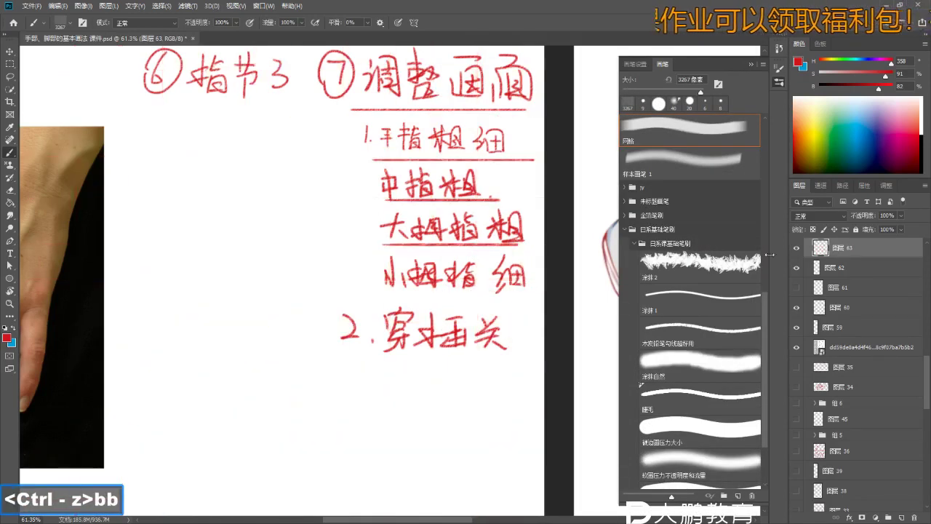
pyautogui.click(717, 327)
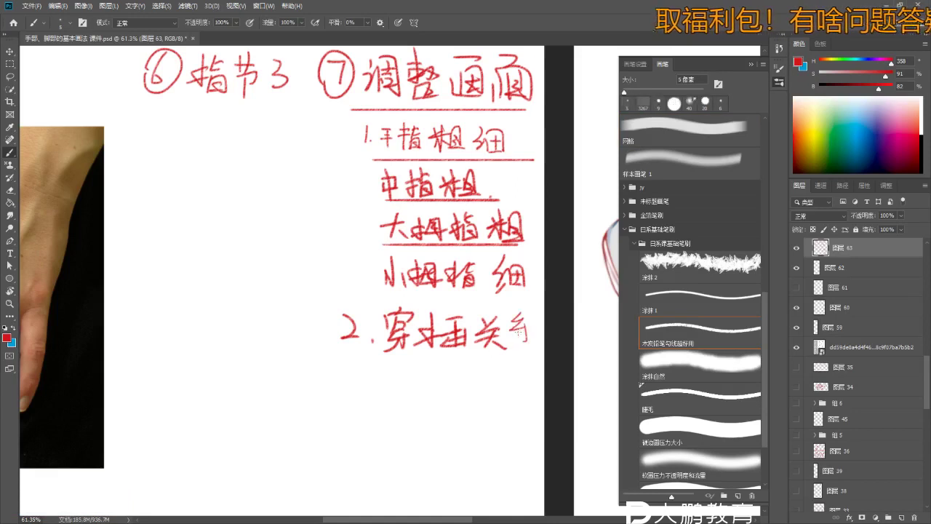
# - Frame the notes and enlarge the pencil brush to 9 px
pyautogui.moveTo(438, 389); pyautogui.dragTo(426, 316)
pyautogui.press('z')
pyautogui.click(399, 285)
pyautogui.press('b')
pyautogui.press(']')
pyautogui.press(']')
pyautogui.press(']')
pyautogui.press(']')
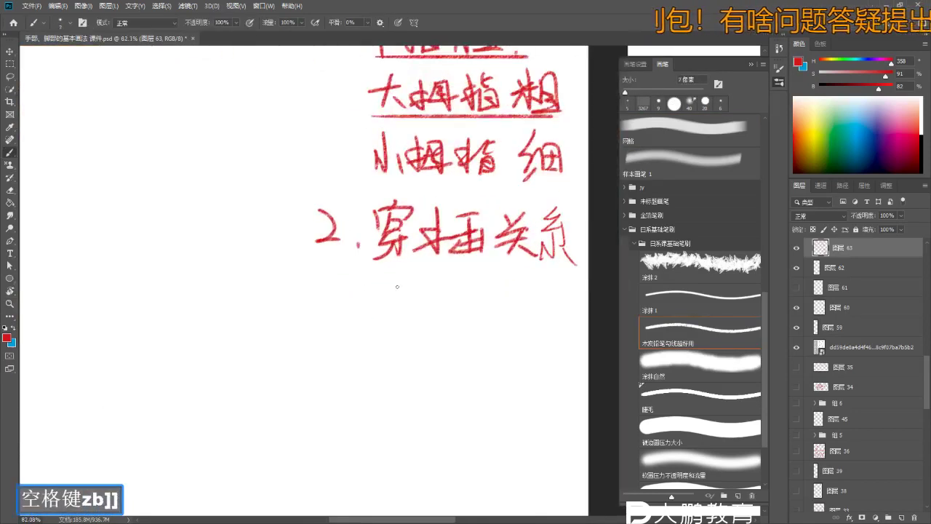
pyautogui.press('z')
pyautogui.moveTo(376, 291)
pyautogui.mouseDown()
pyautogui.moveTo(386, 280)
pyautogui.moveTo(365, 272)
pyautogui.moveTo(365, 284)
pyautogui.moveTo(380, 281)
pyautogui.mouseUp()
pyautogui.press('b')
pyautogui.press('z')
pyautogui.press('b')
pyautogui.press('b')
# - Write the follow-up line beneath '2. 穿插关系', starting with 影
pyautogui.moveTo(379, 282); pyautogui.dragTo(348, 297)
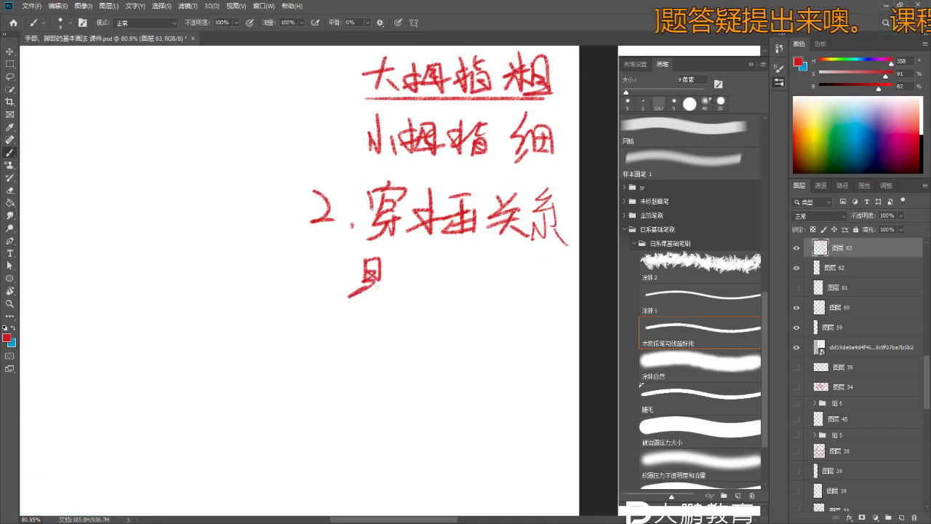
pyautogui.moveTo(396, 268); pyautogui.dragTo(387, 281)
pyautogui.moveTo(398, 278); pyautogui.dragTo(389, 292)
pyautogui.moveTo(403, 285); pyautogui.dragTo(391, 313)
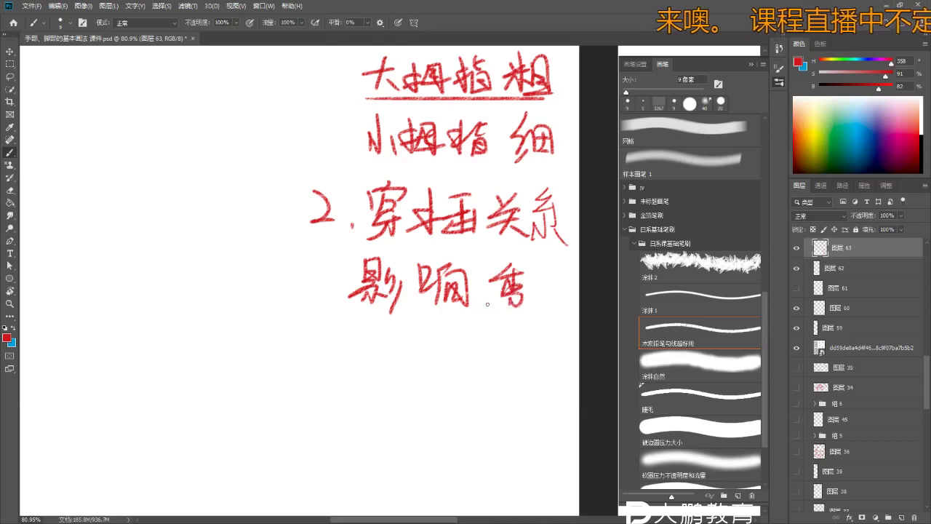
pyautogui.moveTo(573, 287); pyautogui.dragTo(427, 422)
# - Pan down and zoom in on the red hand sketch
pyautogui.moveTo(407, 218); pyautogui.dragTo(407, 388)
pyautogui.press('z')
pyautogui.moveTo(291, 156)
pyautogui.mouseDown()
pyautogui.moveTo(466, 175)
pyautogui.moveTo(349, 182)
pyautogui.mouseUp()
pyautogui.press('b')
pyautogui.press('b')
pyautogui.press('z')
pyautogui.press('b')
# - Swap the brush colour to blue and draw a mark on the first knuckle line
pyautogui.press('x')
pyautogui.press('z')
pyautogui.moveTo(444, 425)
pyautogui.mouseDown()
pyautogui.moveTo(437, 385)
pyautogui.moveTo(365, 312)
pyautogui.moveTo(383, 362)
pyautogui.moveTo(437, 343)
pyautogui.moveTo(447, 349)
pyautogui.moveTo(393, 330)
pyautogui.moveTo(342, 331)
pyautogui.moveTo(342, 382)
pyautogui.moveTo(451, 375)
pyautogui.mouseUp()
pyautogui.press('z')
pyautogui.press('b')
pyautogui.press('z')
pyautogui.press('b')
pyautogui.press('b')
pyautogui.press('z')
pyautogui.press('z')
pyautogui.press('b')
pyautogui.press('z')
pyautogui.press('b')
pyautogui.moveTo(349, 272)
pyautogui.mouseDown()
pyautogui.moveTo(386, 271)
pyautogui.moveTo(377, 242)
pyautogui.mouseUp()
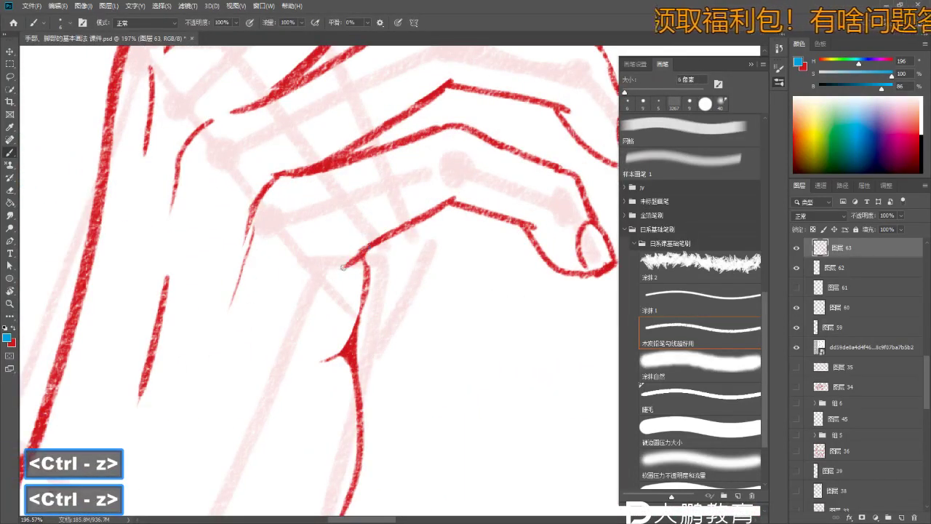
# - Compare with the hand photo, then undo a misplaced blue knuckle dab
pyautogui.press('z')
pyautogui.moveTo(363, 251)
pyautogui.mouseDown()
pyautogui.moveTo(320, 255)
pyautogui.moveTo(471, 268)
pyautogui.moveTo(545, 202)
pyautogui.moveTo(575, 203)
pyautogui.mouseUp()
pyautogui.press('b')
pyautogui.click(503, 220)
pyautogui.hotkey('ctrl', 'z')
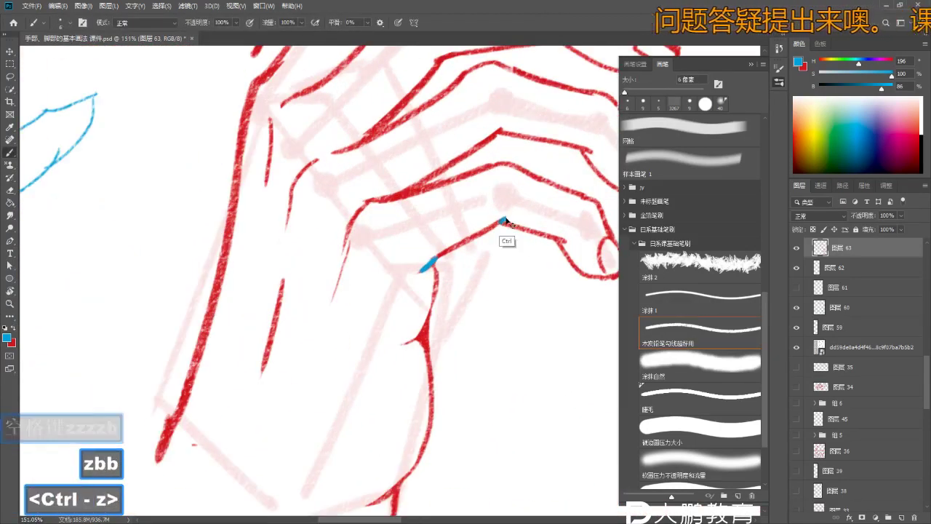
pyautogui.press('z')
pyautogui.moveTo(506, 220); pyautogui.dragTo(463, 272)
pyautogui.press('b')
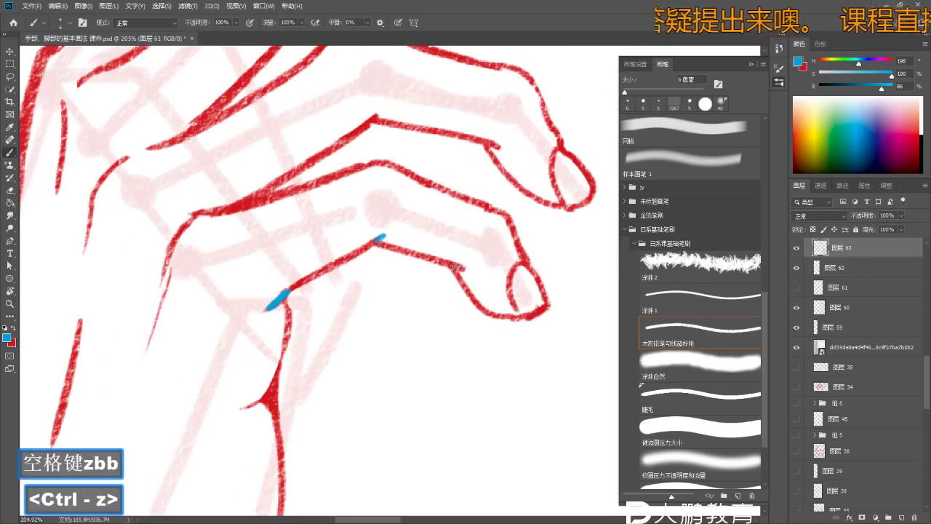
# - Reframe the view on the lower fingers, then the whole hand
pyautogui.press('z')
pyautogui.moveTo(509, 291)
pyautogui.mouseDown()
pyautogui.moveTo(465, 293)
pyautogui.moveTo(494, 291)
pyautogui.mouseUp()
pyautogui.press('b')
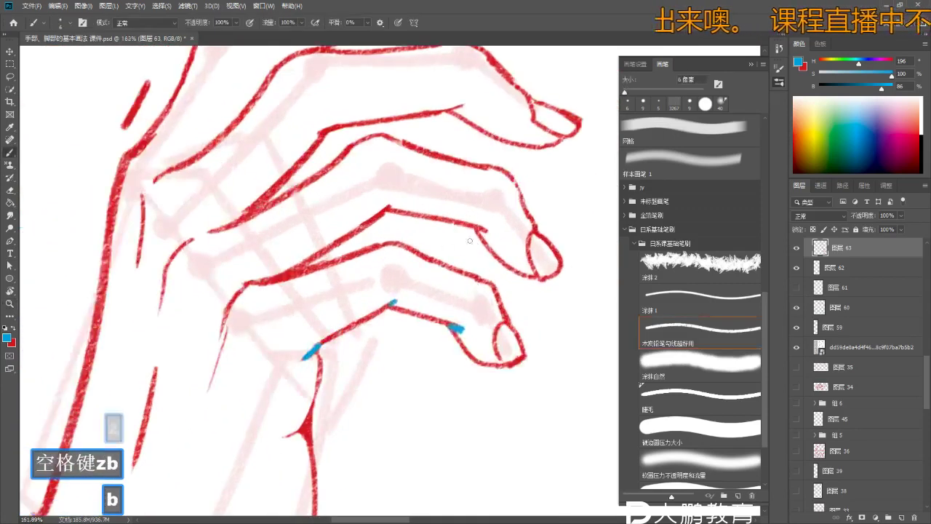
pyautogui.moveTo(487, 222)
pyautogui.mouseDown()
pyautogui.moveTo(469, 237)
pyautogui.moveTo(494, 226)
pyautogui.mouseUp()
pyautogui.press('z')
pyautogui.press('b')
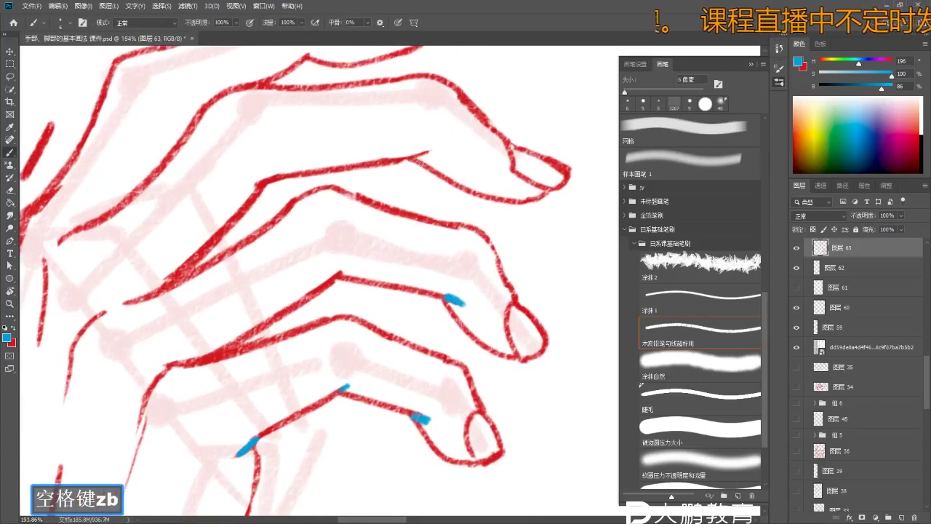
pyautogui.press('z')
pyautogui.moveTo(429, 151)
pyautogui.mouseDown()
pyautogui.moveTo(407, 167)
pyautogui.moveTo(426, 183)
pyautogui.moveTo(445, 299)
pyautogui.moveTo(458, 266)
pyautogui.moveTo(388, 290)
pyautogui.mouseUp()
# - Erase and undo the last stray blue knuckle stroke
pyautogui.press('z')
pyautogui.press('e')
pyautogui.press('z')
pyautogui.press('e')
pyautogui.press('b')
pyautogui.hotkey('ctrl', 'z')
# - Zoom out to the whole lesson page, then zoom in closer on the red hand sketch
pyautogui.press('z')
pyautogui.press('b')
pyautogui.press('z')
pyautogui.press('b')
pyautogui.press('b')
pyautogui.press('z')
pyautogui.moveTo(478, 271); pyautogui.dragTo(451, 331)
pyautogui.press('b')
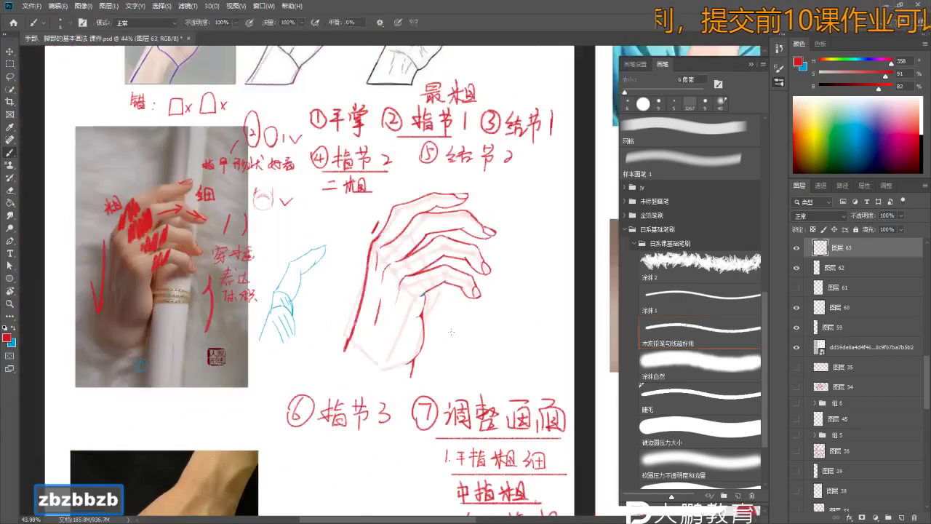
pyautogui.press('z')
pyautogui.moveTo(480, 250); pyautogui.dragTo(510, 250)
pyautogui.press('b')
pyautogui.press('b')
pyautogui.press('z')
pyautogui.moveTo(523, 284); pyautogui.dragTo(529, 253)
pyautogui.press('b')
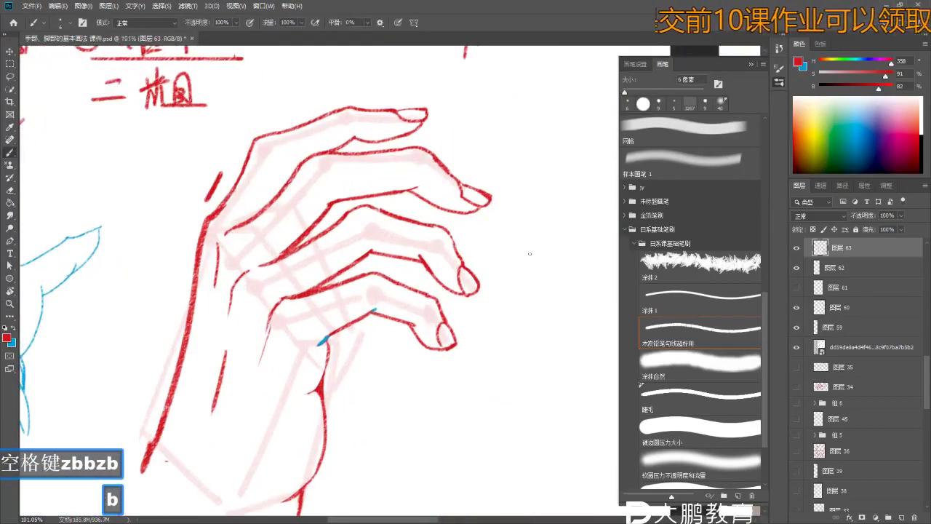
# - Undo the short stray red strokes beside the fingers, zooming in to check them
pyautogui.hotkey('ctrl', 'z')
pyautogui.hotkey('ctrl', 'z')
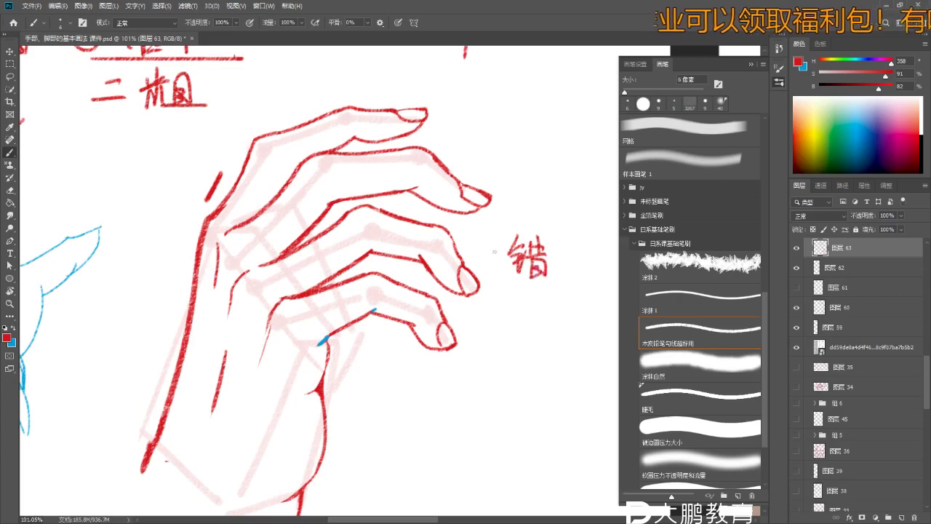
pyautogui.press('z')
pyautogui.moveTo(479, 263); pyautogui.dragTo(524, 263)
pyautogui.press('space')
pyautogui.moveTo(402, 309)
pyautogui.mouseDown()
pyautogui.moveTo(404, 321)
pyautogui.moveTo(368, 320)
pyautogui.mouseUp()
pyautogui.press('z')
pyautogui.press('b')
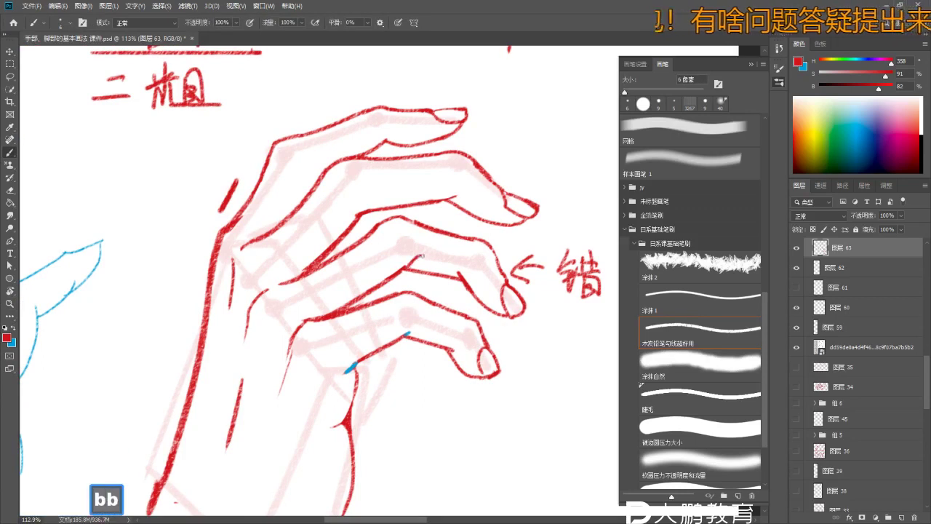
pyautogui.hotkey('ctrl', 'z')
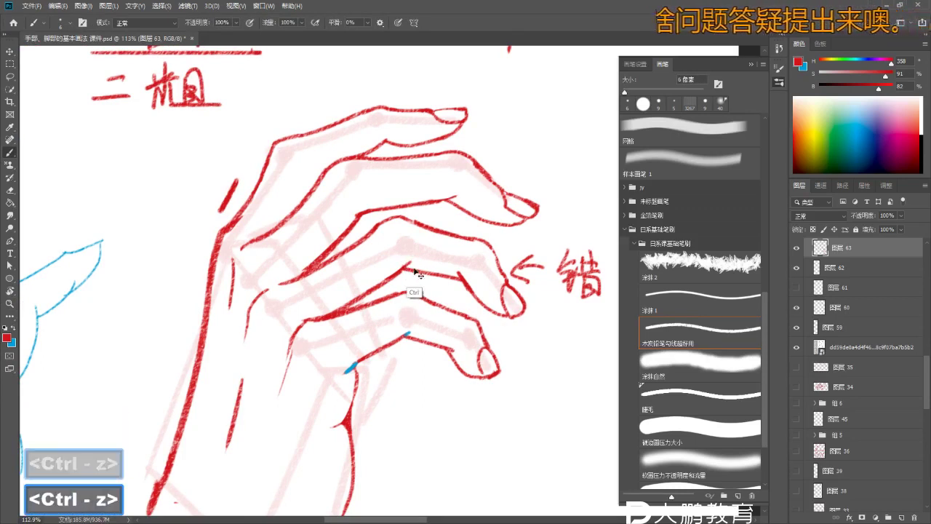
pyautogui.press('z')
pyautogui.scroll(-3, 442, 278)
pyautogui.scroll(2, 442, 277)
pyautogui.press('b')
pyautogui.press('b')
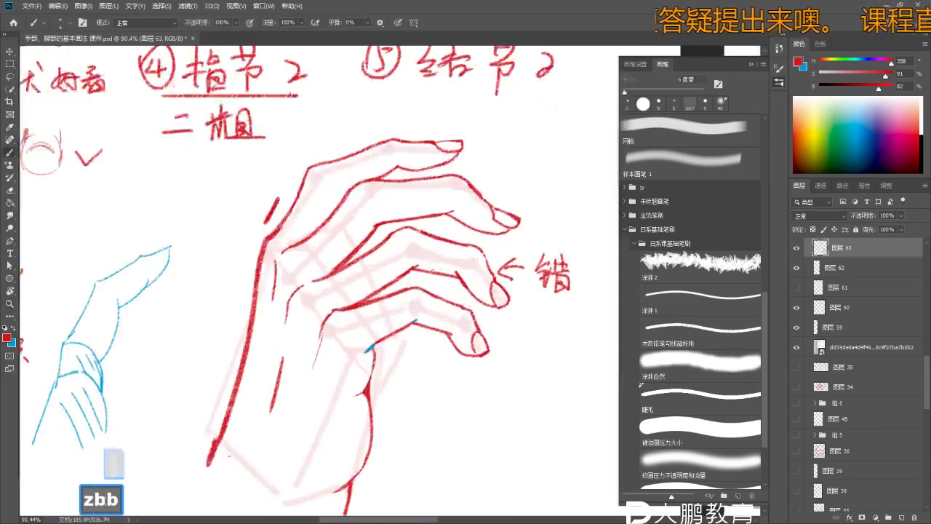
pyautogui.hotkey('ctrl', 'z')
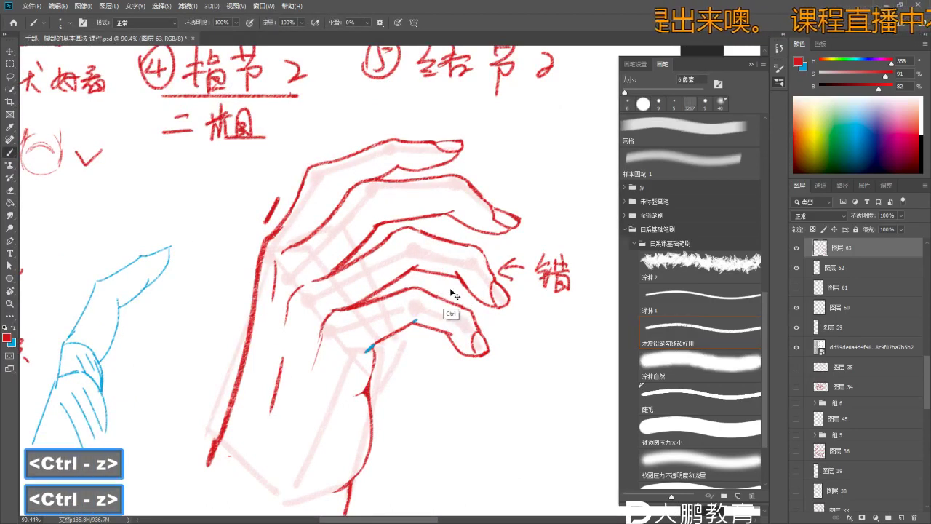
# - Undo two more recent finger strokes while switching between Eraser and Brush
pyautogui.press('z')
pyautogui.scroll(2, 459, 298)
pyautogui.press('e')
pyautogui.hotkey('ctrl', 'z')
pyautogui.press('e')
pyautogui.press('b')
pyautogui.press('b')
pyautogui.moveTo(460, 268); pyautogui.dragTo(454, 255)
pyautogui.press('z')
pyautogui.press('e')
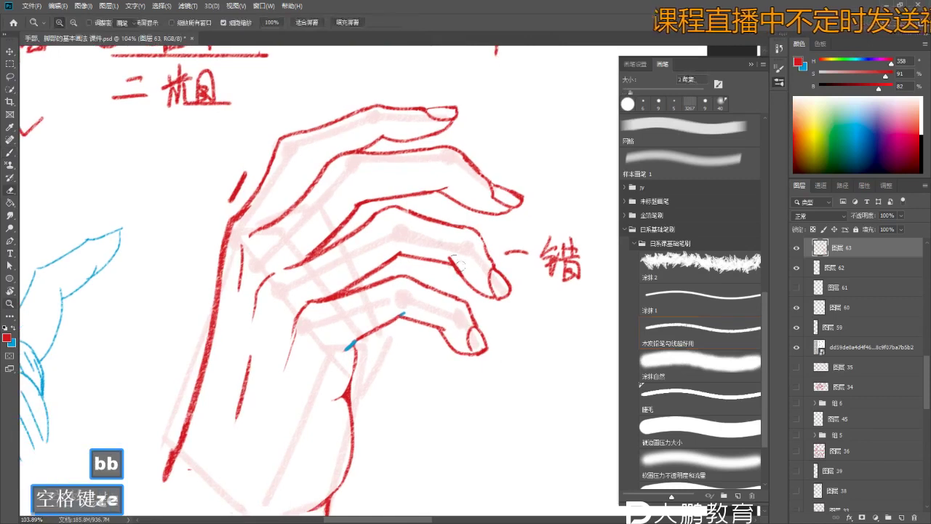
pyautogui.press('e')
pyautogui.press('z')
pyautogui.scroll(2, 436, 262)
pyautogui.press('b')
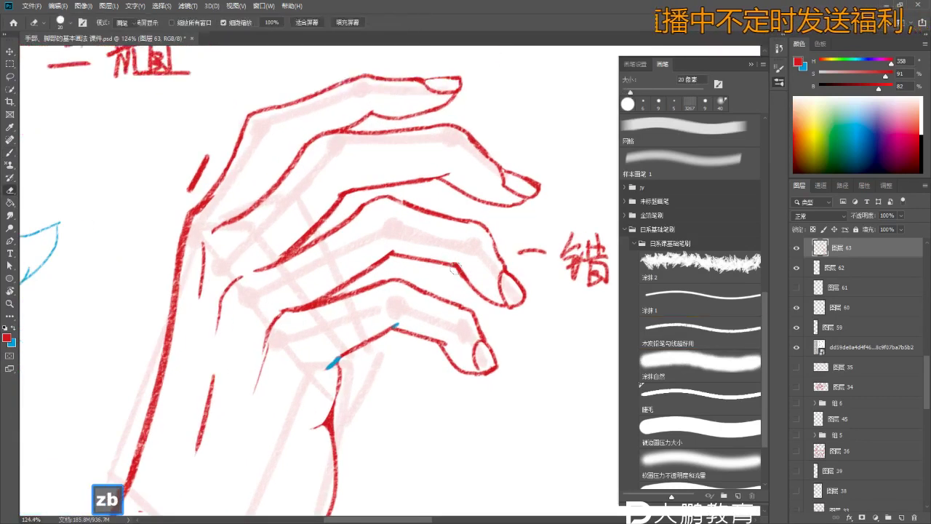
pyautogui.hotkey('ctrl', 'z')
pyautogui.hotkey('ctrl', 'z')
# - Erase the red note to the right of the hand
pyautogui.press('e')
pyautogui.press('z')
pyautogui.scroll(-3, 470, 301)
pyautogui.press('space')
pyautogui.scroll(1, 470, 300)
pyautogui.press('z')
pyautogui.press('e')
pyautogui.press('e')
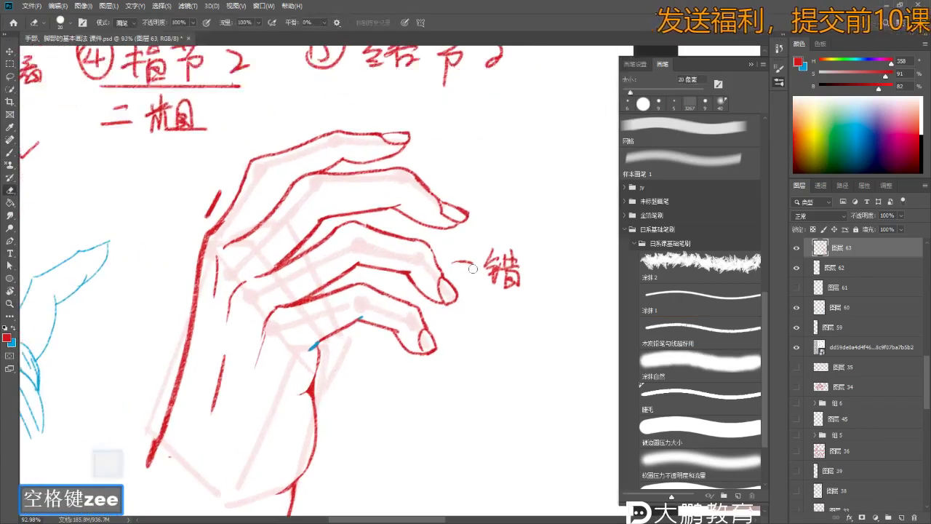
pyautogui.moveTo(509, 262)
pyautogui.mouseDown()
pyautogui.moveTo(489, 249)
pyautogui.moveTo(485, 270)
pyautogui.moveTo(497, 296)
pyautogui.moveTo(511, 250)
pyautogui.mouseUp()
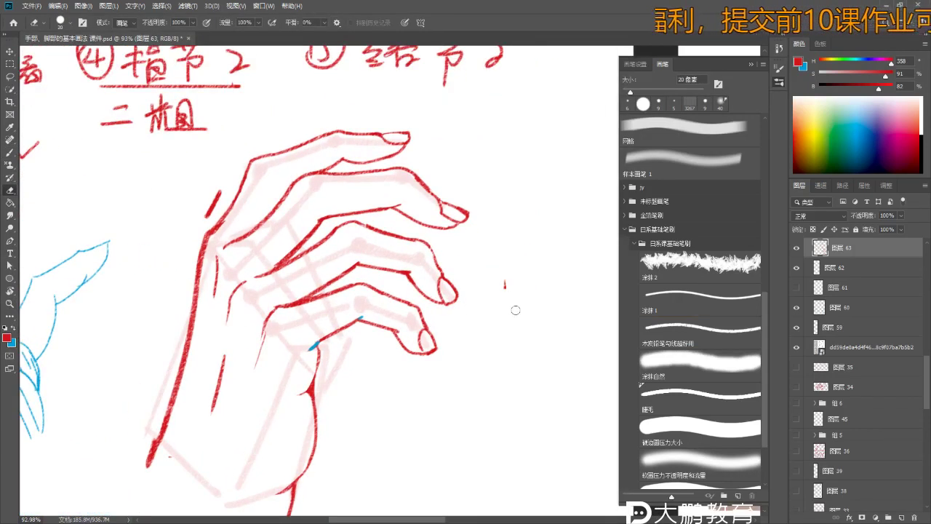
# - Zoom out to see more of the page, then bring the fingertips back into view
pyautogui.press('z')
pyautogui.scroll(-2, 478, 260)
pyautogui.press('b')
pyautogui.press('z')
pyautogui.scroll(-2, 442, 187)
pyautogui.press('space')
pyautogui.moveTo(442, 183)
pyautogui.mouseDown()
pyautogui.moveTo(466, 231)
pyautogui.moveTo(498, 237)
pyautogui.mouseUp()
pyautogui.press('z')
pyautogui.scroll(3, 451, 202)
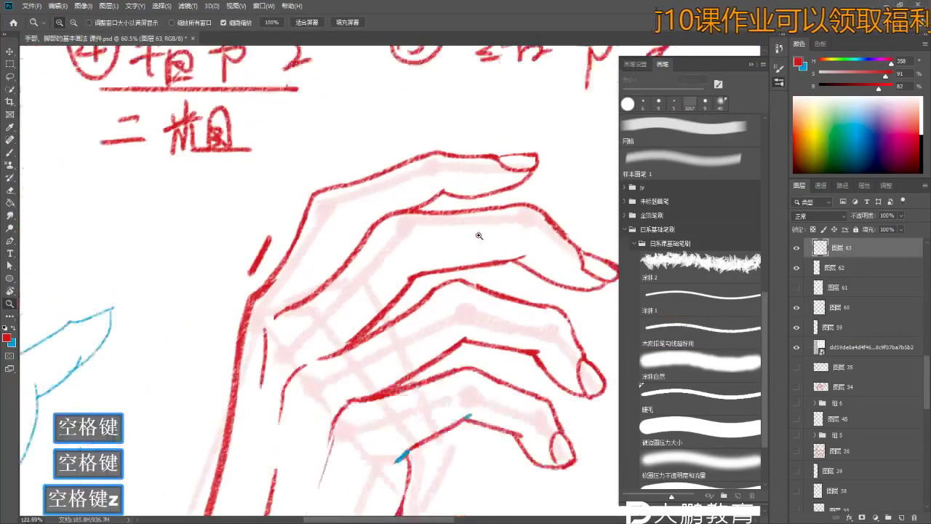
pyautogui.press('b')
pyautogui.moveTo(452, 197); pyautogui.dragTo(399, 203)
# - Undo the last stroke and restore the erased part of the finger line
pyautogui.press('z')
pyautogui.scroll(1, 399, 208)
pyautogui.press('b')
pyautogui.press('b')
pyautogui.hotkey('ctrl', 'z')
pyautogui.hotkey('ctrl', 'z')
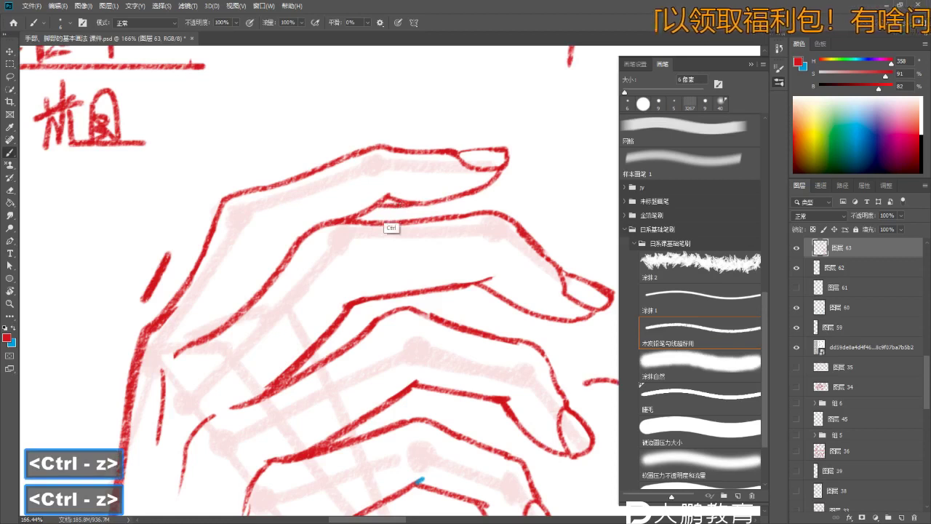
pyautogui.press('e')
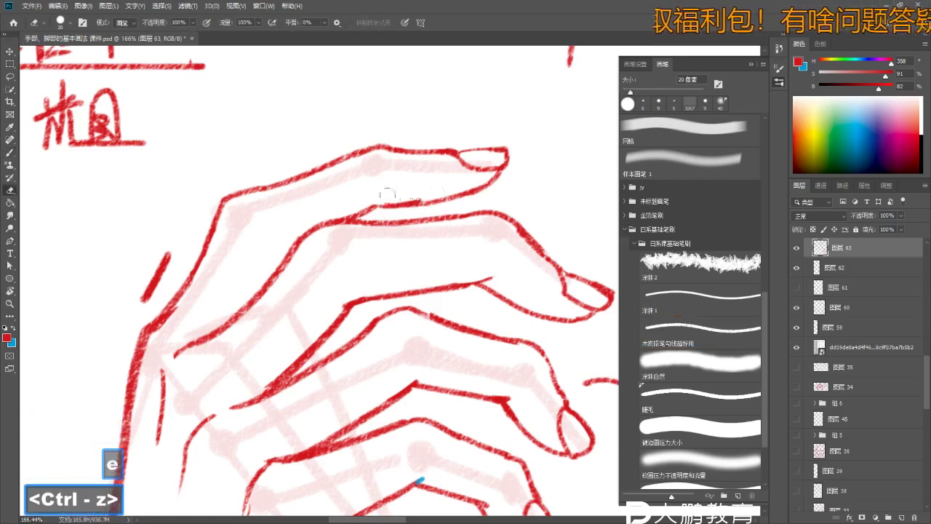
pyautogui.hotkey('ctrl', 'z')
pyautogui.press('b')
# - Draw the small red trapezoid beside the 结节2 note, redrawing its uneven right side
pyautogui.press('b')
pyautogui.press('z')
pyautogui.moveTo(380, 207)
pyautogui.mouseDown()
pyautogui.moveTo(320, 211)
pyautogui.moveTo(444, 223)
pyautogui.mouseUp()
pyautogui.press('b')
pyautogui.press('b')
pyautogui.moveTo(505, 144)
pyautogui.mouseDown()
pyautogui.moveTo(481, 218)
pyautogui.moveTo(503, 224)
pyautogui.moveTo(528, 145)
pyautogui.mouseUp()
pyautogui.hotkey('ctrl', 'z')
pyautogui.moveTo(530, 219); pyautogui.dragTo(423, 168)
pyautogui.press('space')
# - Bring the red trapezoid and the hand sketch into view
pyautogui.press('z')
pyautogui.moveTo(473, 222)
pyautogui.mouseDown()
pyautogui.moveTo(428, 222)
pyautogui.moveTo(445, 209)
pyautogui.mouseUp()
pyautogui.press('b')
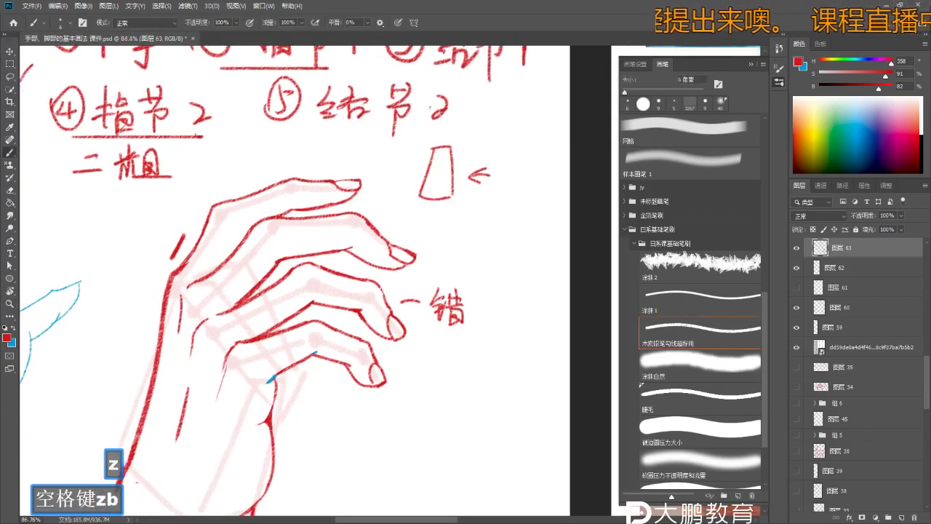
pyautogui.moveTo(436, 146); pyautogui.dragTo(444, 116)
pyautogui.press('z')
pyautogui.press('b')
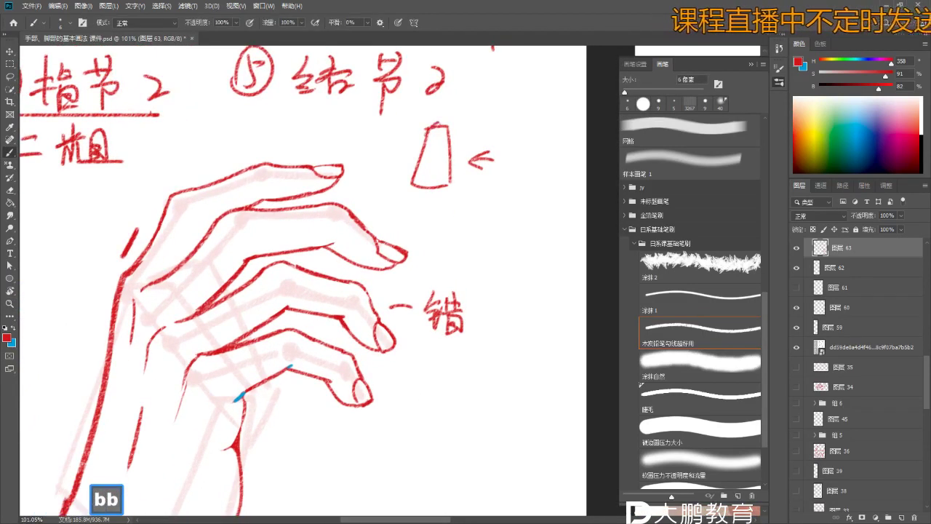
# - Erase the trapezoid's top edge with the Eraser, then undo the erase
pyautogui.press('e')
pyautogui.moveTo(445, 120)
pyautogui.mouseDown()
pyautogui.moveTo(430, 122)
pyautogui.moveTo(440, 119)
pyautogui.mouseUp()
pyautogui.press('b')
pyautogui.hotkey('ctrl', 'z')
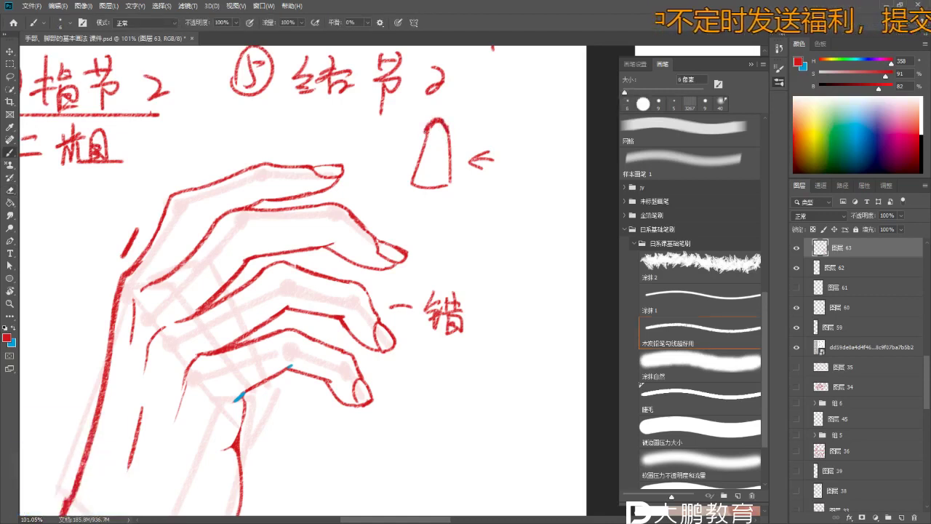
pyautogui.press('z')
pyautogui.moveTo(408, 185); pyautogui.dragTo(419, 184)
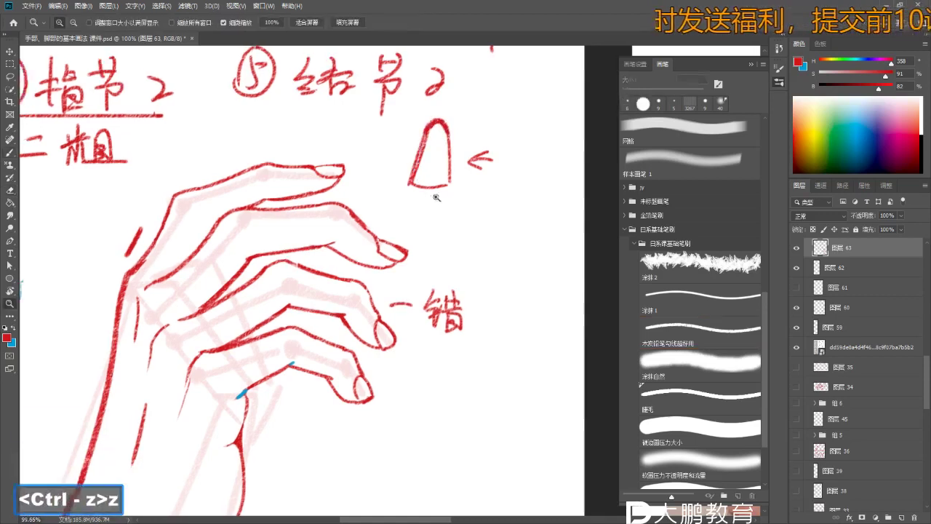
pyautogui.press('b')
# - Zoom in on the fingertip sketch, draw a long stroke beside it, then undo it
pyautogui.press('z')
pyautogui.moveTo(484, 232)
pyautogui.mouseDown()
pyautogui.moveTo(470, 184)
pyautogui.moveTo(501, 158)
pyautogui.moveTo(483, 183)
pyautogui.mouseUp()
pyautogui.press('b')
pyautogui.press('z')
pyautogui.press('b')
pyautogui.hotkey('ctrl', 'z')
pyautogui.moveTo(520, 154)
pyautogui.mouseDown()
pyautogui.moveTo(522, 213)
pyautogui.moveTo(482, 265)
pyautogui.mouseUp()
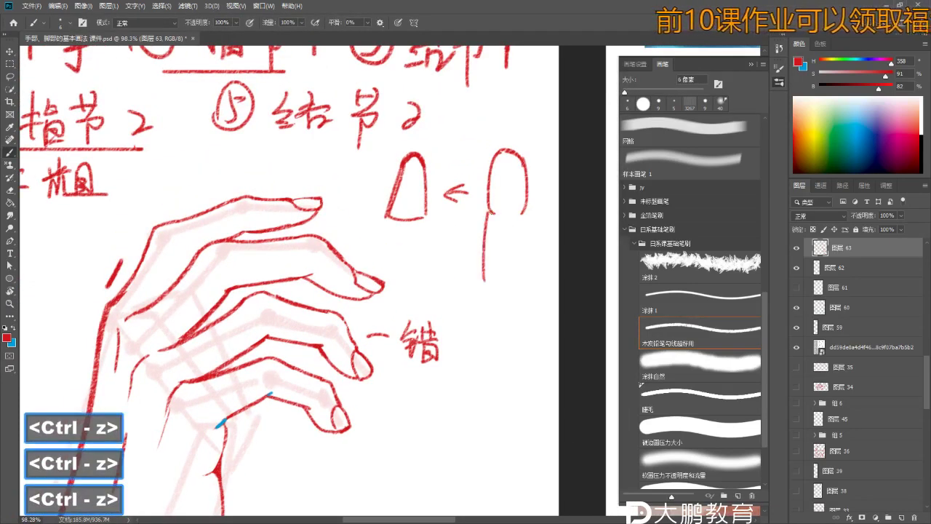
pyautogui.hotkey('ctrl', 'z')
pyautogui.press('b')
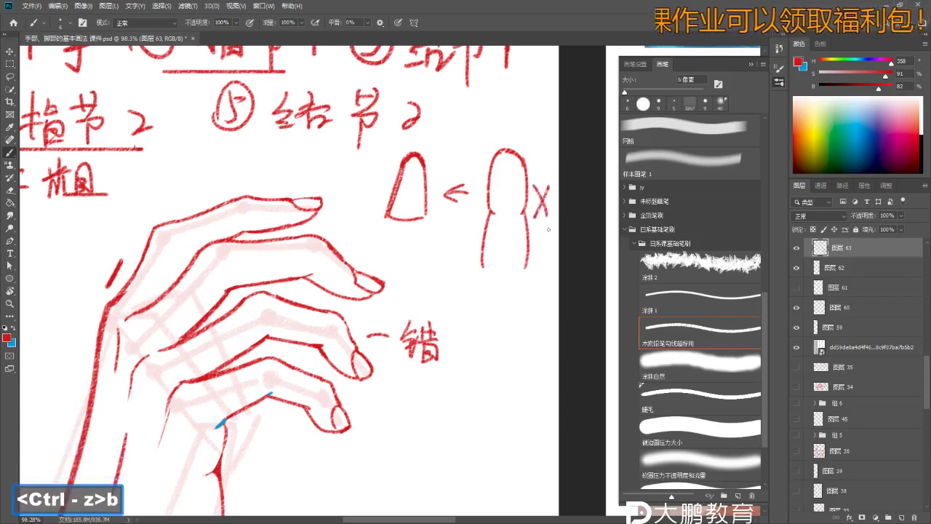
# - Zoom out to show the notes, hand and reference photo
pyautogui.press('z')
pyautogui.moveTo(548, 230)
pyautogui.mouseDown()
pyautogui.moveTo(536, 199)
pyautogui.moveTo(429, 203)
pyautogui.mouseUp()
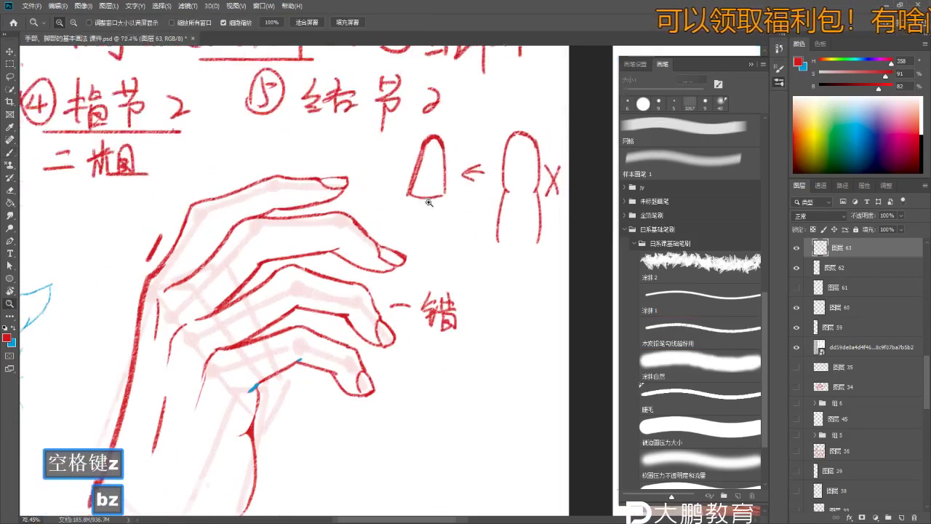
pyautogui.press('b')
pyautogui.press('n')
pyautogui.press('b')
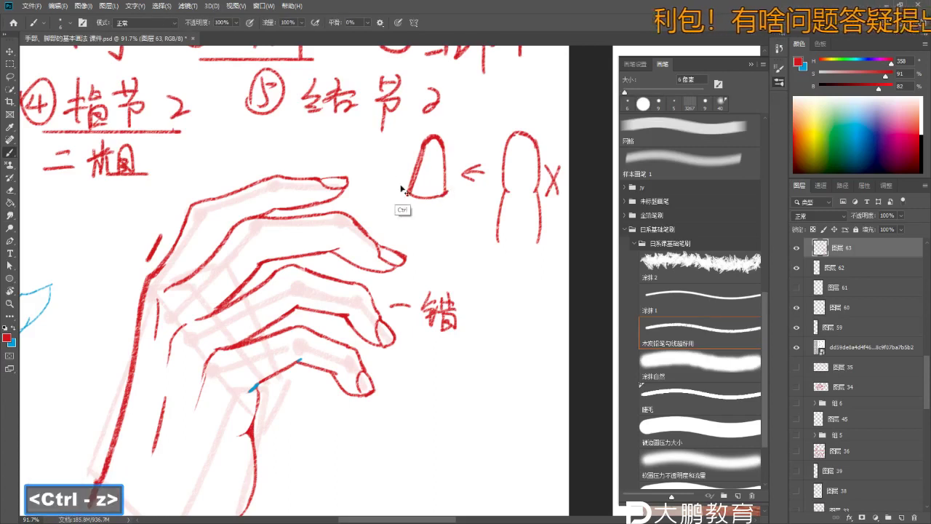
pyautogui.press('z')
pyautogui.moveTo(447, 263)
pyautogui.mouseDown()
pyautogui.moveTo(407, 262)
pyautogui.moveTo(459, 271)
pyautogui.moveTo(362, 271)
pyautogui.moveTo(450, 263)
pyautogui.moveTo(442, 285)
pyautogui.mouseUp()
# - Zoom back in around the hand sketch with the Brush ready
pyautogui.press('b')
pyautogui.press('z')
pyautogui.press('b')
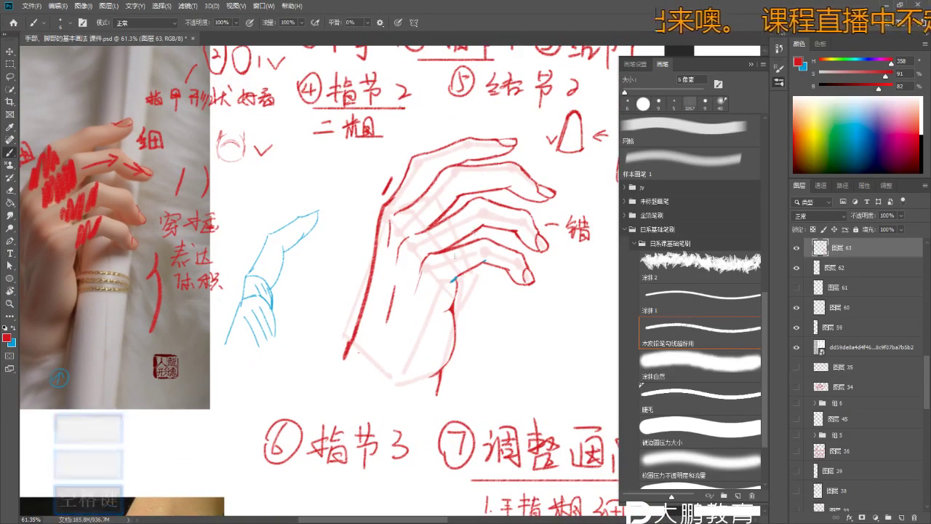
pyautogui.press('z')
pyautogui.moveTo(534, 246)
pyautogui.mouseDown()
pyautogui.moveTo(509, 247)
pyautogui.moveTo(527, 255)
pyautogui.moveTo(452, 296)
pyautogui.moveTo(484, 323)
pyautogui.mouseUp()
pyautogui.press('b')
pyautogui.press('ctrl')
# - Undo the stray stroke and pan down to the notes list below the blue star
pyautogui.press('z')
pyautogui.press('b')
pyautogui.hotkey('ctrl', 'z')
pyautogui.press('z')
pyautogui.press('space')
pyautogui.press('z')
pyautogui.press('b')
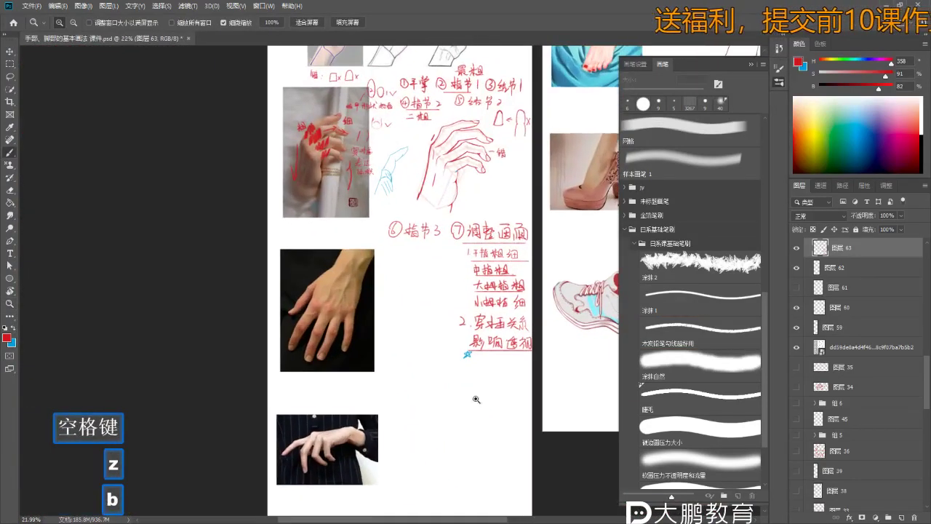
pyautogui.press('b')
pyautogui.press('space')
pyautogui.moveTo(455, 226); pyautogui.dragTo(450, 252)
pyautogui.press('z')
pyautogui.press('b')
# - Write '3.' beneath the blue star and zoom the new note to 100%
pyautogui.moveTo(466, 379)
pyautogui.mouseDown()
pyautogui.moveTo(494, 379)
pyautogui.moveTo(445, 396)
pyautogui.mouseUp()
pyautogui.moveTo(460, 392)
pyautogui.mouseDown()
pyautogui.moveTo(488, 396)
pyautogui.moveTo(469, 400)
pyautogui.moveTo(460, 390)
pyautogui.moveTo(461, 364)
pyautogui.moveTo(381, 348)
pyautogui.moveTo(404, 351)
pyautogui.moveTo(389, 380)
pyautogui.mouseUp()
pyautogui.press('z')
pyautogui.hotkey('ctrl', 'z')
pyautogui.press('b')
pyautogui.press('z')
pyautogui.press('space')
pyautogui.press('z')
pyautogui.press('b')
pyautogui.press('z')
pyautogui.click(381, 349)
pyautogui.press('b')
pyautogui.press('b')
# - Handwrite '透视关' after '3.', redrawing the character 关, then zoom out
pyautogui.moveTo(387, 350); pyautogui.dragTo(379, 383)
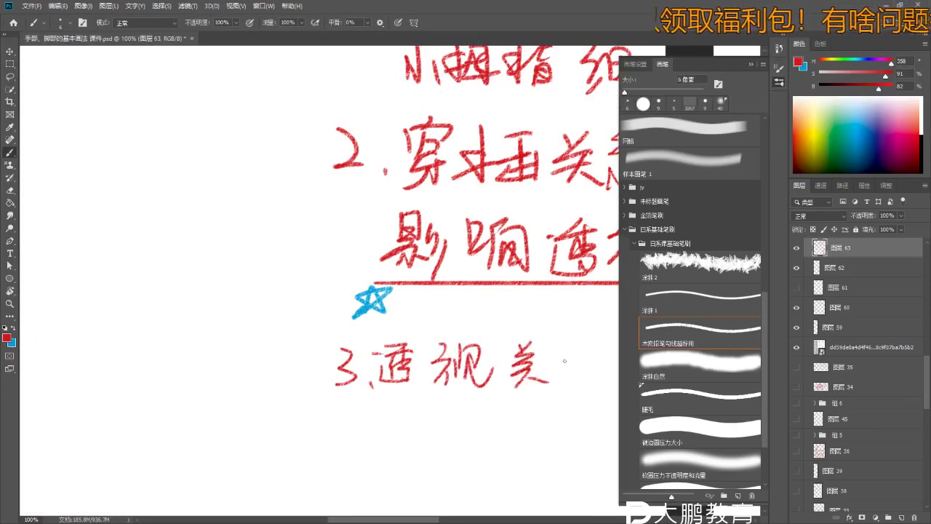
pyautogui.hotkey('ctrl', 'z')
pyautogui.hotkey('ctrl', 'z')
pyautogui.moveTo(512, 363); pyautogui.dragTo(543, 362)
pyautogui.moveTo(509, 375); pyautogui.dragTo(547, 372)
pyautogui.moveTo(534, 360)
pyautogui.mouseDown()
pyautogui.moveTo(521, 384)
pyautogui.moveTo(560, 386)
pyautogui.mouseUp()
pyautogui.moveTo(584, 331); pyautogui.dragTo(570, 355)
pyautogui.press('z')
pyautogui.moveTo(451, 197)
pyautogui.mouseDown()
pyautogui.moveTo(408, 197)
pyautogui.moveTo(451, 197)
pyautogui.moveTo(437, 191)
pyautogui.mouseUp()
# - Erase the red marks from the photo's fingers with a 100 px eraser, then return to the 6 px brush
pyautogui.press('b')
pyautogui.press('e')
pyautogui.press('b')
pyautogui.press('b')
pyautogui.press('b')
pyautogui.press('e')
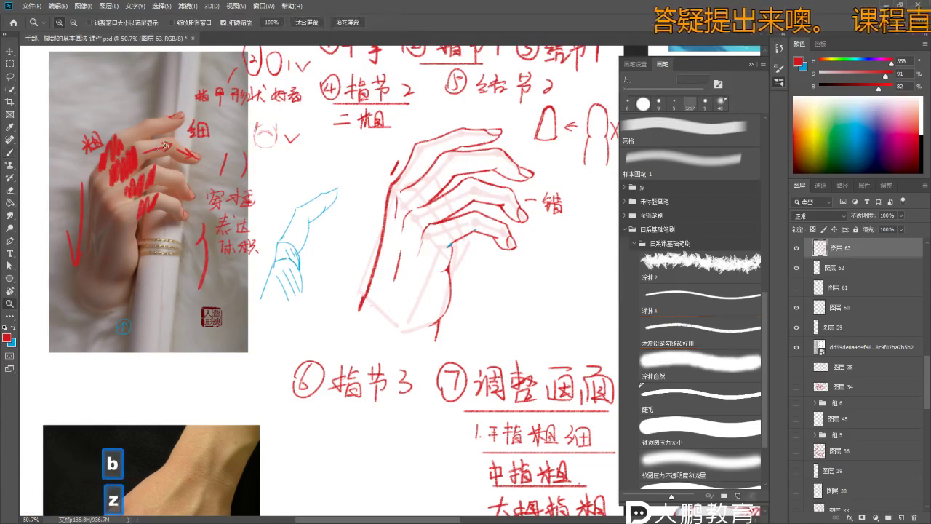
pyautogui.moveTo(432, 188); pyautogui.dragTo(465, 188)
pyautogui.press('z')
pyautogui.press(']')
pyautogui.press(']')
pyautogui.press(']')
pyautogui.press(']')
pyautogui.press(']')
pyautogui.press(']')
pyautogui.press(']')
pyautogui.press(']')
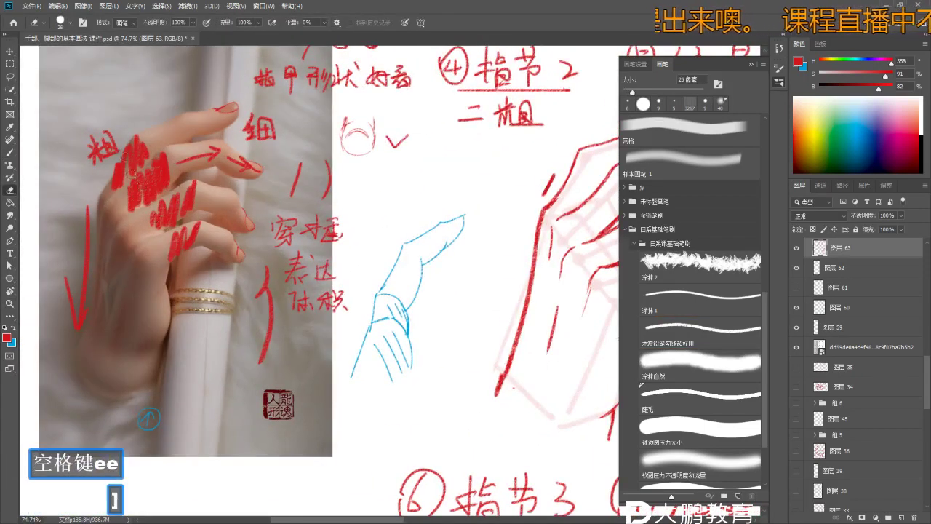
pyautogui.moveTo(99, 146)
pyautogui.mouseDown()
pyautogui.moveTo(153, 204)
pyautogui.moveTo(175, 273)
pyautogui.moveTo(211, 279)
pyautogui.mouseUp()
pyautogui.press('space')
pyautogui.press('z')
pyautogui.press('b')
pyautogui.press('b')
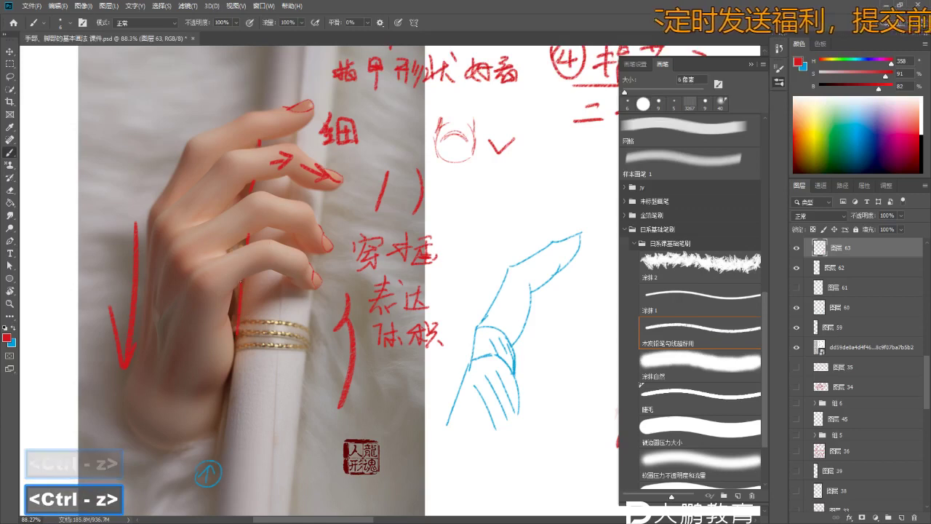
# - Frame both the reference photo and hand sketch, undoing two stray strokes
pyautogui.press('z')
pyautogui.moveTo(349, 355); pyautogui.dragTo(328, 282)
pyautogui.press('space')
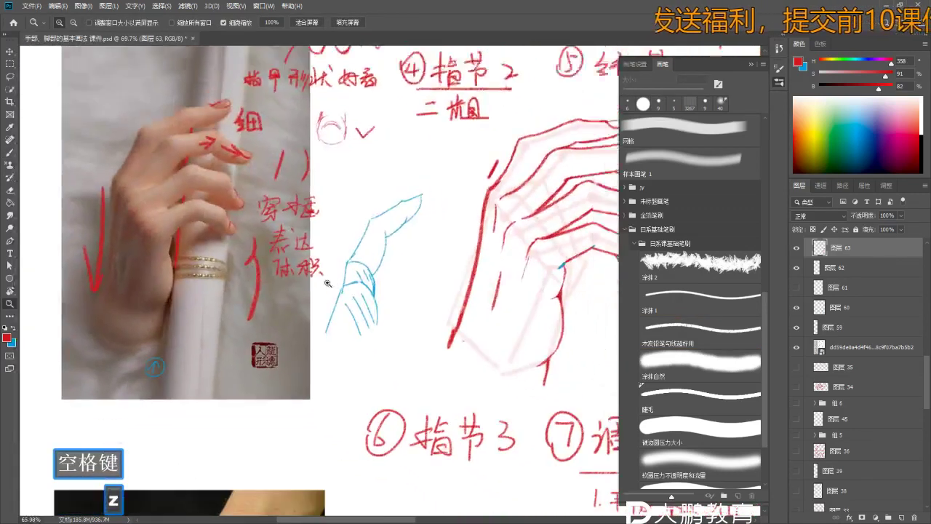
pyautogui.press('b')
pyautogui.press('space')
pyautogui.moveTo(389, 279); pyautogui.dragTo(324, 276)
pyautogui.press('z')
pyautogui.moveTo(509, 272); pyautogui.dragTo(459, 273)
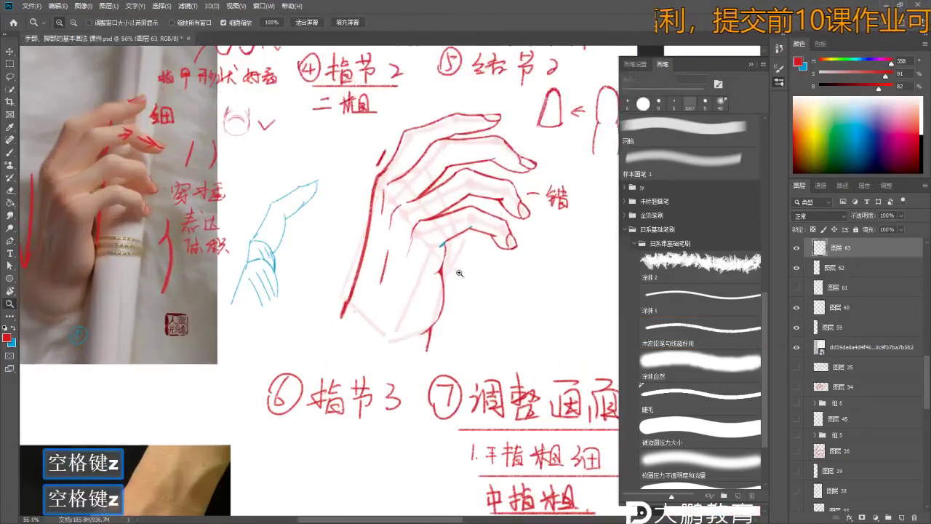
pyautogui.press('b')
pyautogui.hotkey('ctrl', 'z')
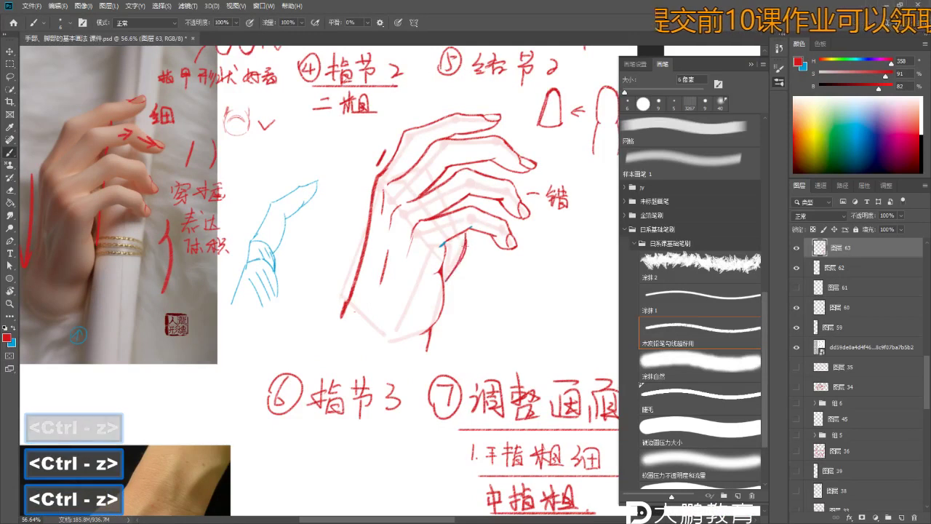
pyautogui.hotkey('ctrl', 'z')
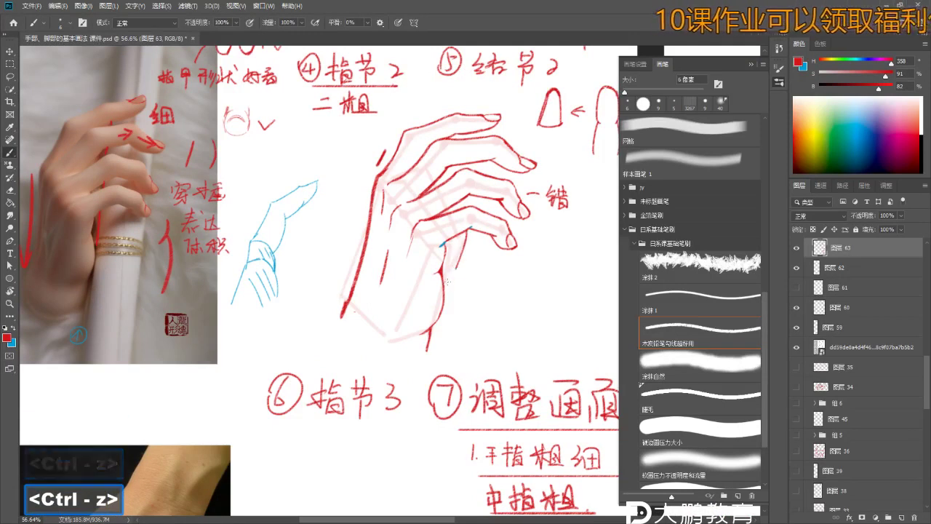
pyautogui.press('z')
pyautogui.moveTo(510, 282)
pyautogui.mouseDown()
pyautogui.moveTo(466, 282)
pyautogui.moveTo(482, 282)
pyautogui.mouseUp()
# - Make blue the drawing colour and try a blue line on the sketched hand
pyautogui.press('x')
pyautogui.press('z')
pyautogui.press('b')
pyautogui.press('b')
pyautogui.moveTo(429, 255)
pyautogui.mouseDown()
pyautogui.moveTo(454, 255)
pyautogui.moveTo(438, 286)
pyautogui.mouseUp()
pyautogui.hotkey('ctrl', 'z')
pyautogui.press('z')
pyautogui.moveTo(456, 250); pyautogui.dragTo(425, 249)
pyautogui.press('b')
pyautogui.moveTo(442, 281); pyautogui.dragTo(451, 275)
pyautogui.press('z')
pyautogui.press('b')
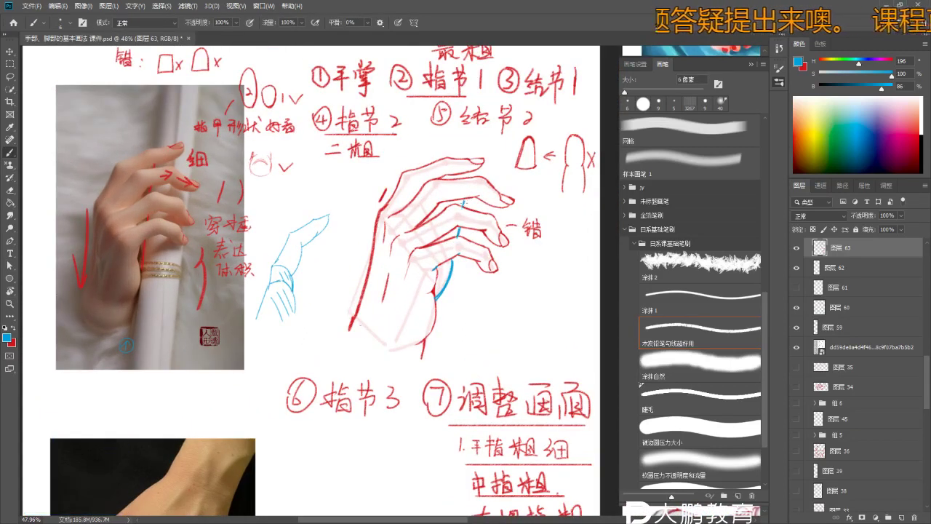
# - Add a new layer above 图层 63 and check the brush size in the presets
pyautogui.click(902, 515)
pyautogui.press('b')
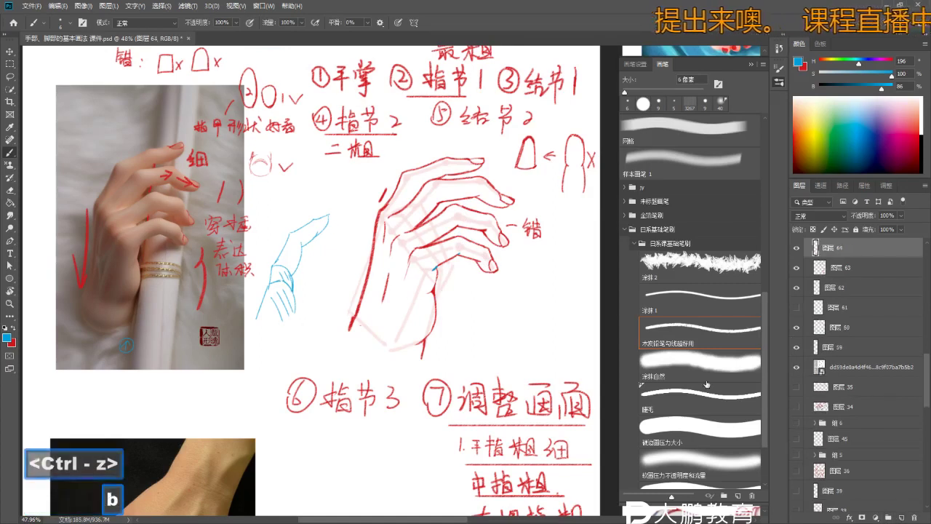
pyautogui.rightClick(439, 304)
pyautogui.press('Escape')
pyautogui.press('z')
pyautogui.moveTo(444, 281)
pyautogui.mouseDown()
pyautogui.moveTo(463, 260)
pyautogui.moveTo(447, 299)
pyautogui.mouseUp()
pyautogui.press('b')
pyautogui.hotkey('ctrl', 'z')
# - Draw a blue line down the finger joints, redrawing it straighter with a knuckle tick
pyautogui.hotkey('ctrl', 'z')
pyautogui.moveTo(459, 252)
pyautogui.mouseDown()
pyautogui.moveTo(435, 306)
pyautogui.moveTo(458, 256)
pyautogui.moveTo(453, 284)
pyautogui.mouseUp()
pyautogui.hotkey('ctrl', 'z')
pyautogui.hotkey('ctrl', 'z')
pyautogui.hotkey('ctrl', 'z')
pyautogui.moveTo(461, 249); pyautogui.dragTo(435, 306)
pyautogui.press('b')
pyautogui.press('b')
pyautogui.moveTo(459, 236); pyautogui.dragTo(460, 228)
pyautogui.hotkey('ctrl', 'z')
pyautogui.press('z')
# - Add blue lines above the knuckle, along the middle finger and at the index finger's base
pyautogui.press('b')
pyautogui.hotkey('ctrl', 'z')
pyautogui.hotkey('ctrl', 'z')
pyautogui.hotkey('ctrl', 'z')
pyautogui.moveTo(462, 194); pyautogui.dragTo(461, 209)
pyautogui.moveTo(463, 175); pyautogui.dragTo(464, 217)
pyautogui.press('z')
pyautogui.press('b')
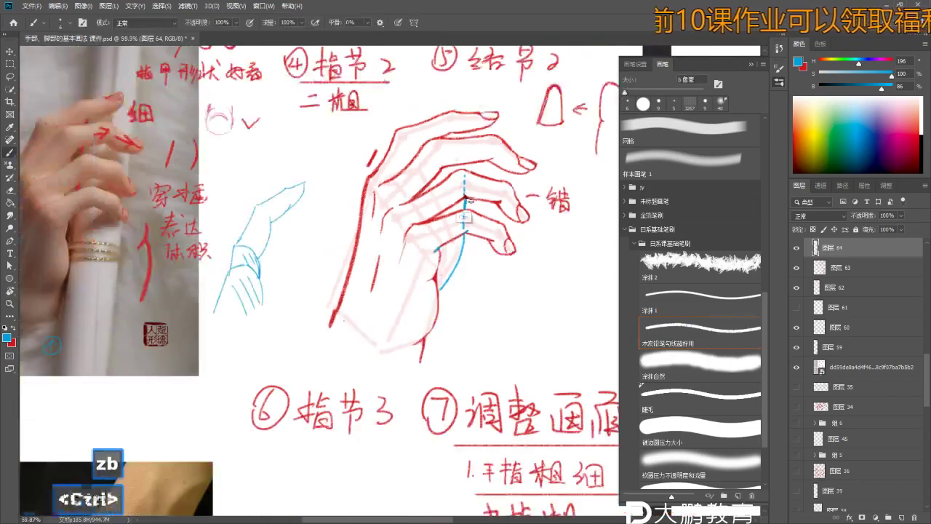
pyautogui.hotkey('ctrl', 'z')
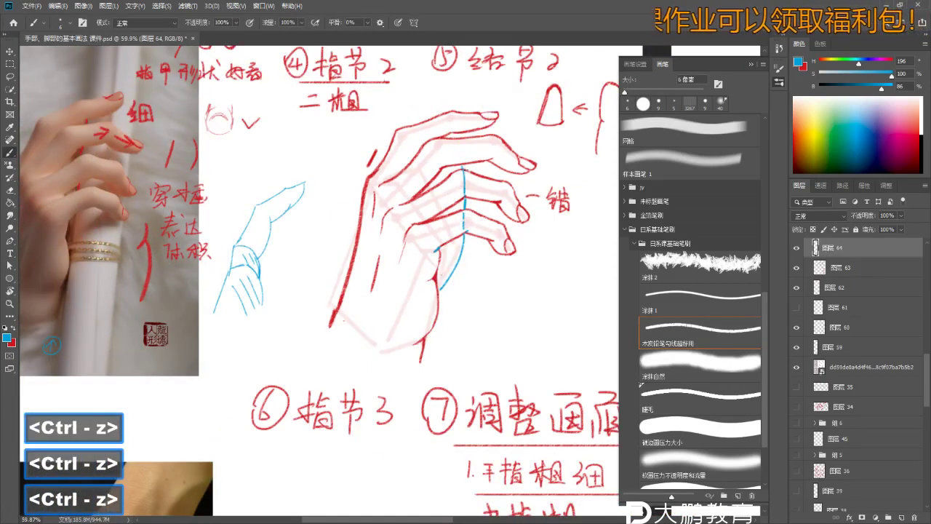
pyautogui.moveTo(446, 168); pyautogui.dragTo(437, 216)
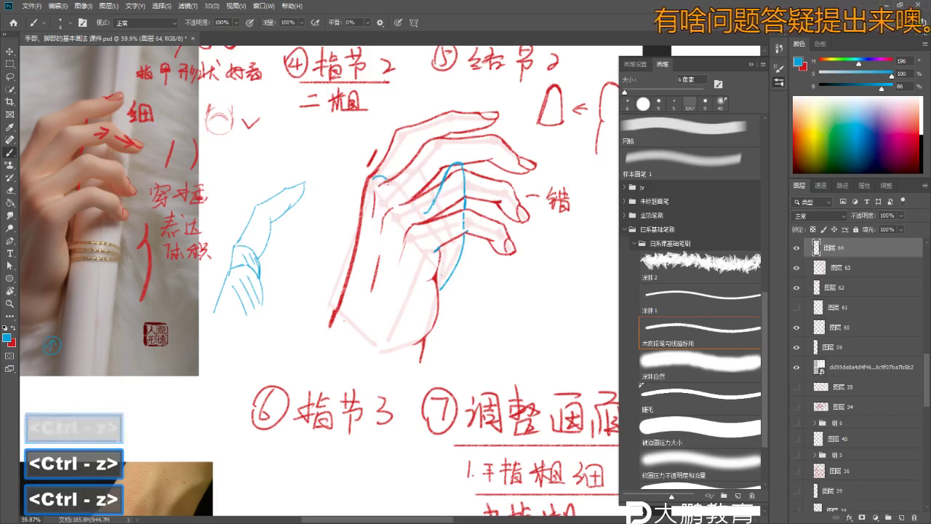
pyautogui.moveTo(376, 176)
pyautogui.mouseDown()
pyautogui.moveTo(411, 198)
pyautogui.moveTo(395, 183)
pyautogui.moveTo(443, 182)
pyautogui.moveTo(392, 191)
pyautogui.mouseUp()
pyautogui.hotkey('ctrl', 'z')
# - Undo the latest trial blue strokes and zoom in on the red hand sketch
pyautogui.press('z')
pyautogui.press('e')
pyautogui.press('b')
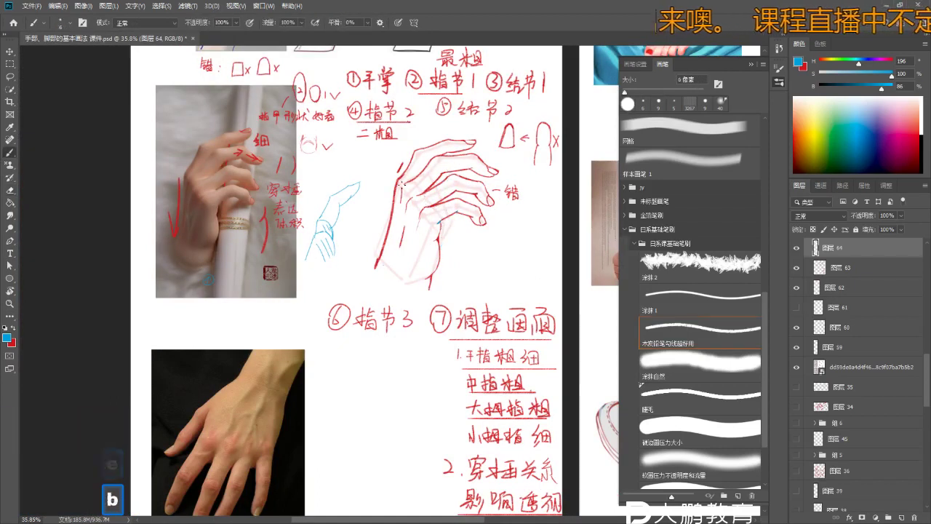
pyautogui.hotkey('ctrl', 'z')
pyautogui.hotkey('ctrl', 'z')
pyautogui.press('e')
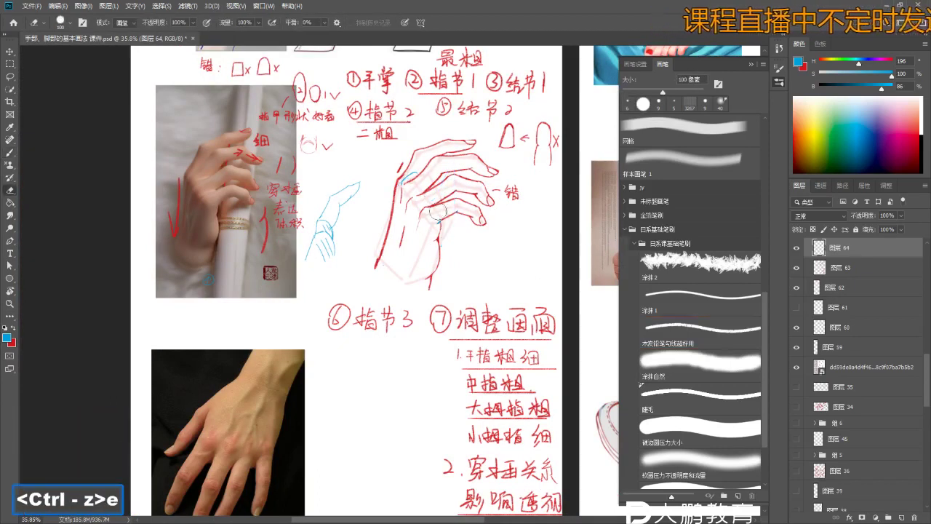
pyautogui.press('b')
pyautogui.hotkey('ctrl', 'z')
pyautogui.hotkey('ctrl', 'z')
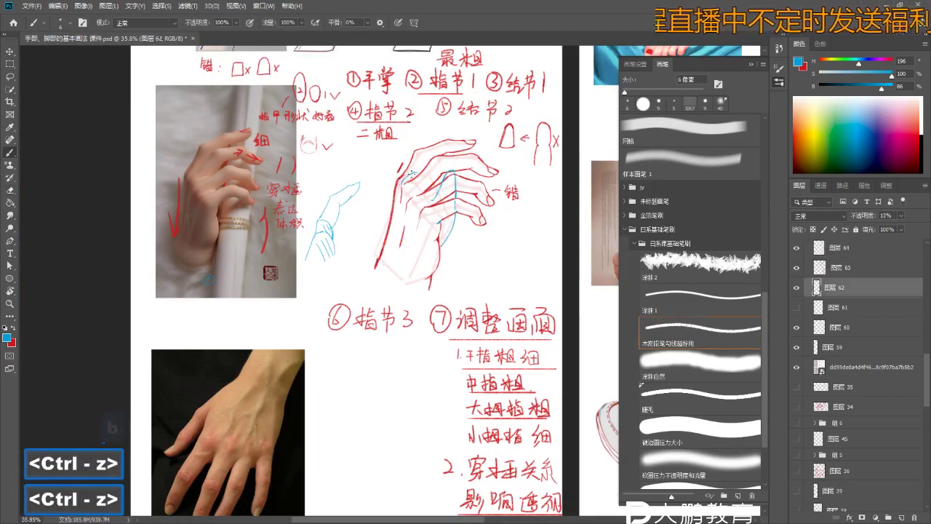
pyautogui.press('e')
pyautogui.hotkey('ctrl', 'z')
pyautogui.press('z')
pyautogui.moveTo(424, 193); pyautogui.dragTo(447, 164)
pyautogui.press('e')
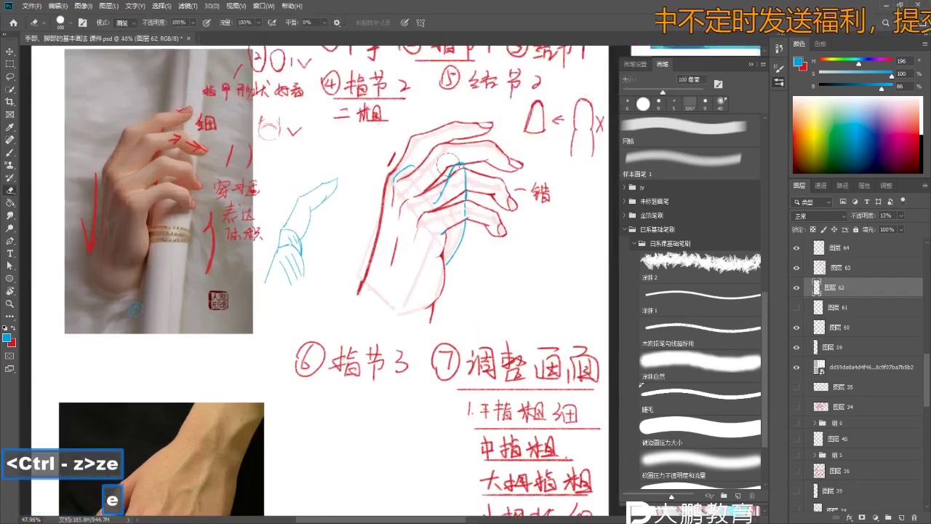
pyautogui.hotkey('ctrl', 'z')
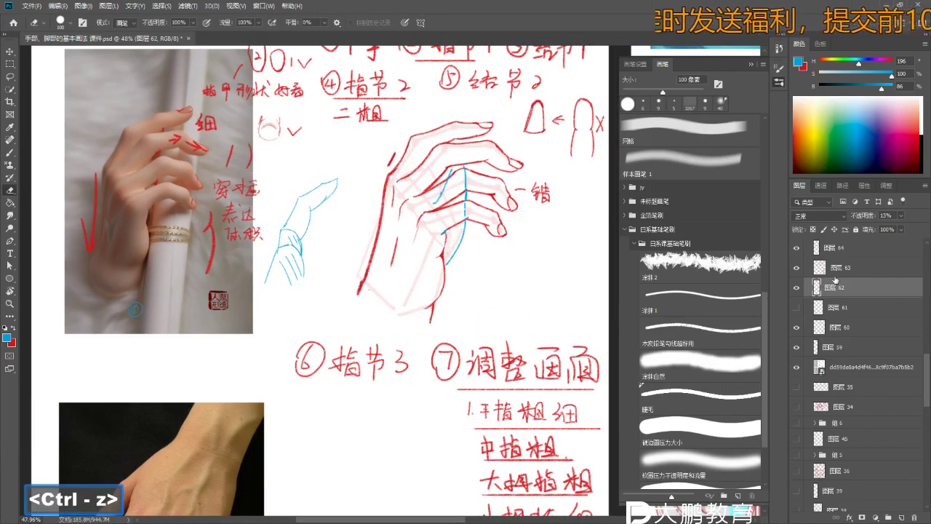
# - Compare the sketch with layer 62 hidden, then make layer 64 active and undo more strokes
pyautogui.click(796, 287)
pyautogui.click(797, 248)
pyautogui.click(796, 248)
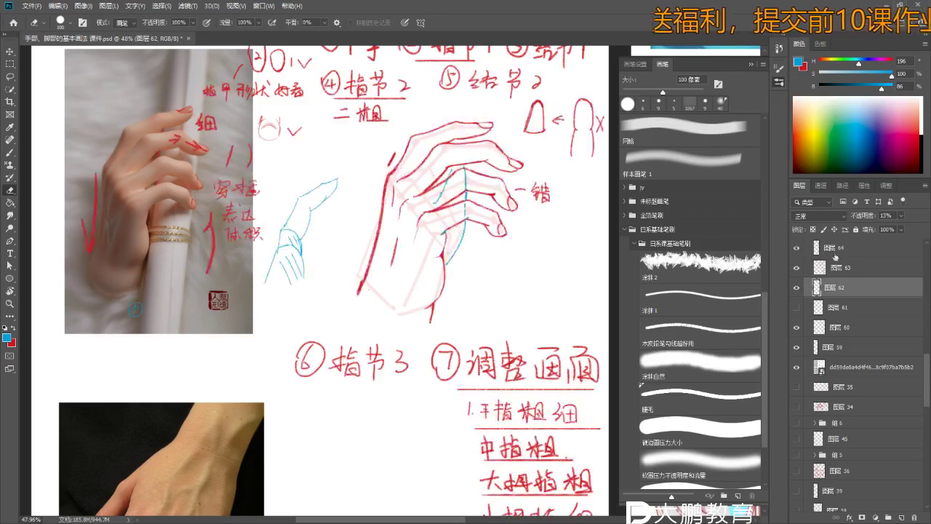
pyautogui.click(835, 251)
pyautogui.press('e')
pyautogui.press('e')
pyautogui.press('b')
pyautogui.press('b')
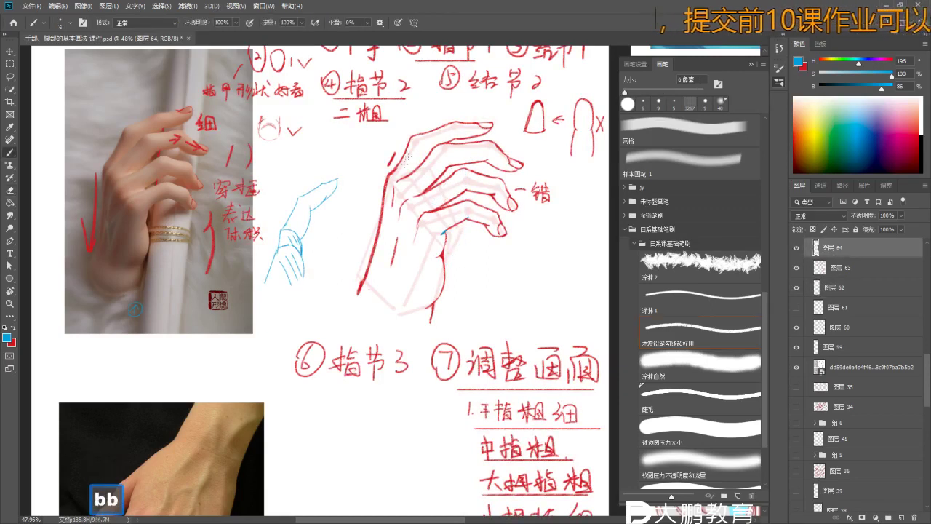
pyautogui.moveTo(451, 255); pyautogui.dragTo(466, 282)
pyautogui.hotkey('ctrl', 'z')
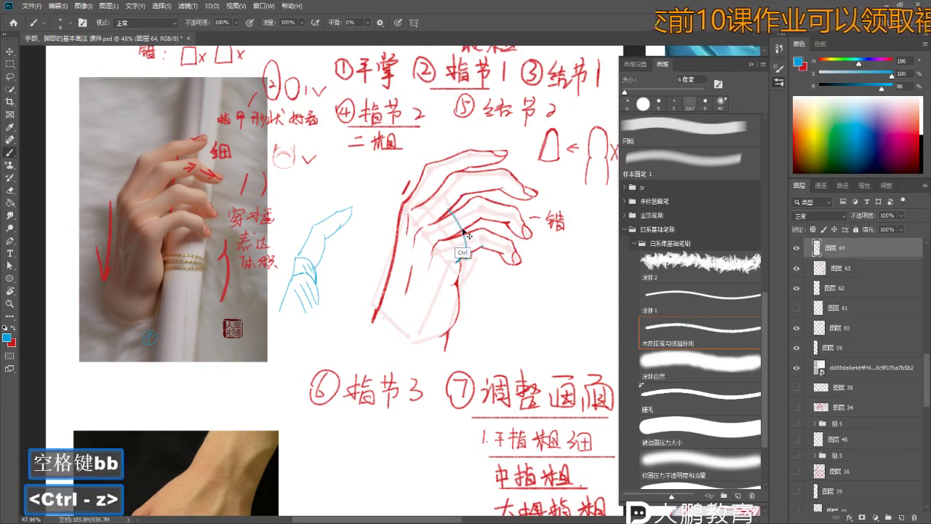
pyautogui.hotkey('ctrl', 'z')
pyautogui.hotkey('ctrl', 'z')
pyautogui.rightClick(460, 219)
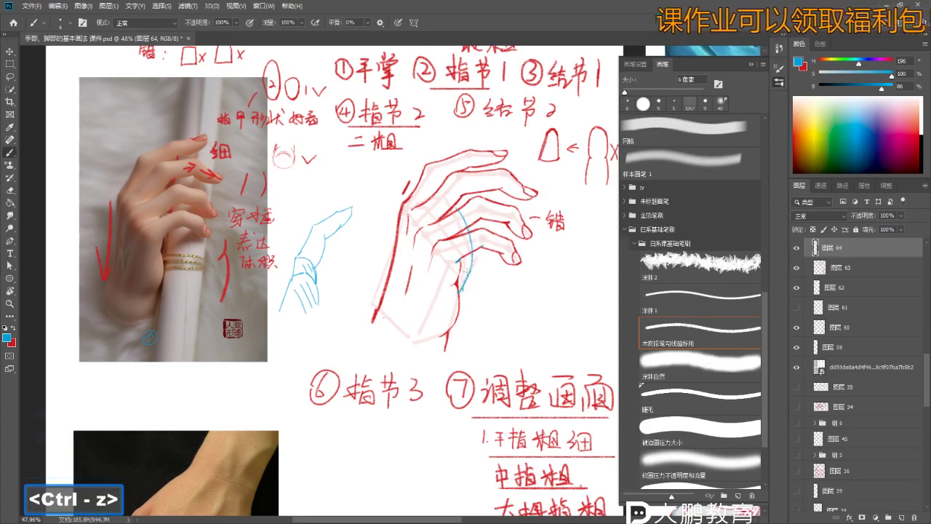
pyautogui.hotkey('ctrl', 'z')
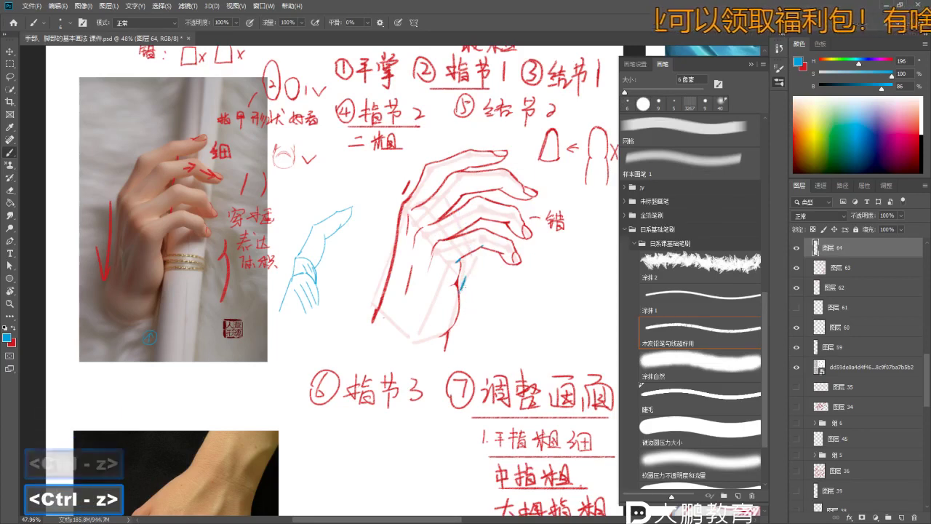
# - Try blue strokes along the palm edge, above the palm and near the knuckles, undoing each
pyautogui.moveTo(470, 232); pyautogui.dragTo(460, 291)
pyautogui.hotkey('ctrl', 'z')
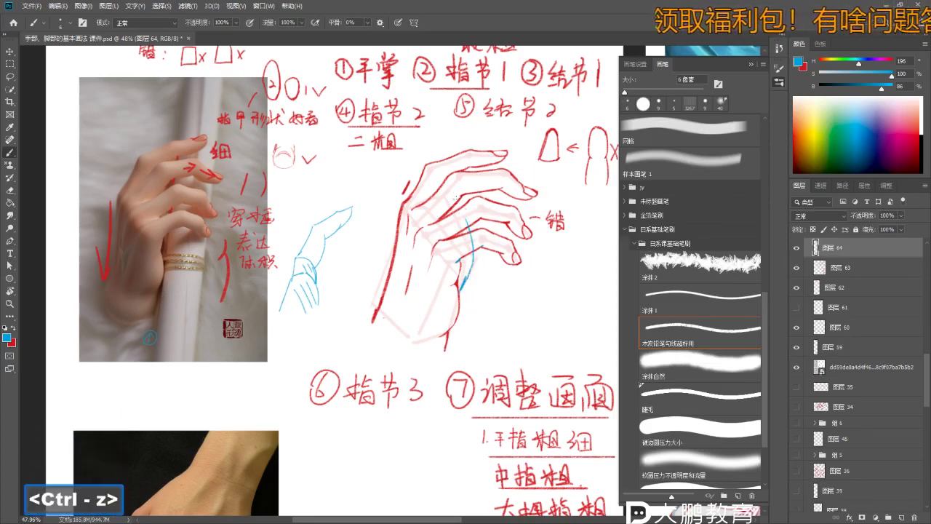
pyautogui.hotkey('ctrl', 'z')
pyautogui.press('z')
pyautogui.moveTo(411, 212); pyautogui.dragTo(432, 212)
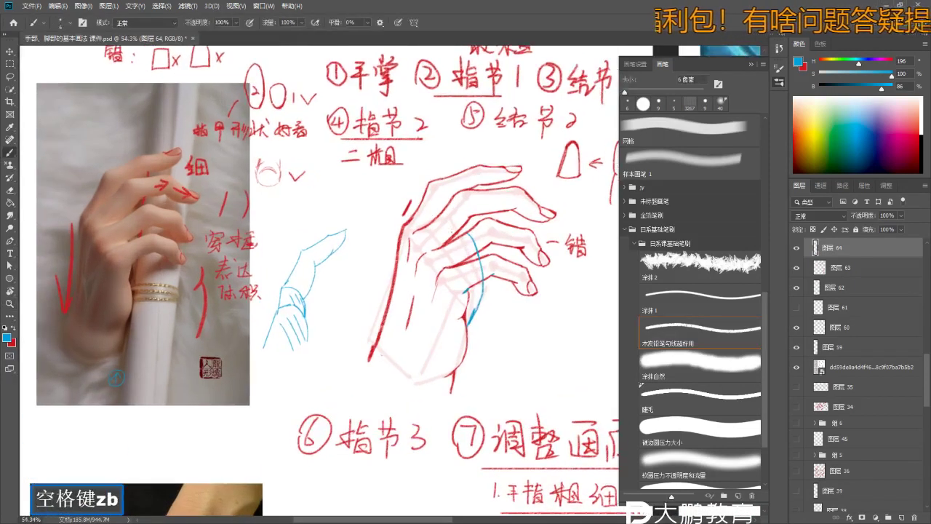
pyautogui.press('b')
pyautogui.hotkey('ctrl', 'z')
pyautogui.hotkey('ctrl', 'z')
pyautogui.moveTo(470, 191); pyautogui.dragTo(468, 219)
pyautogui.hotkey('ctrl', 'z')
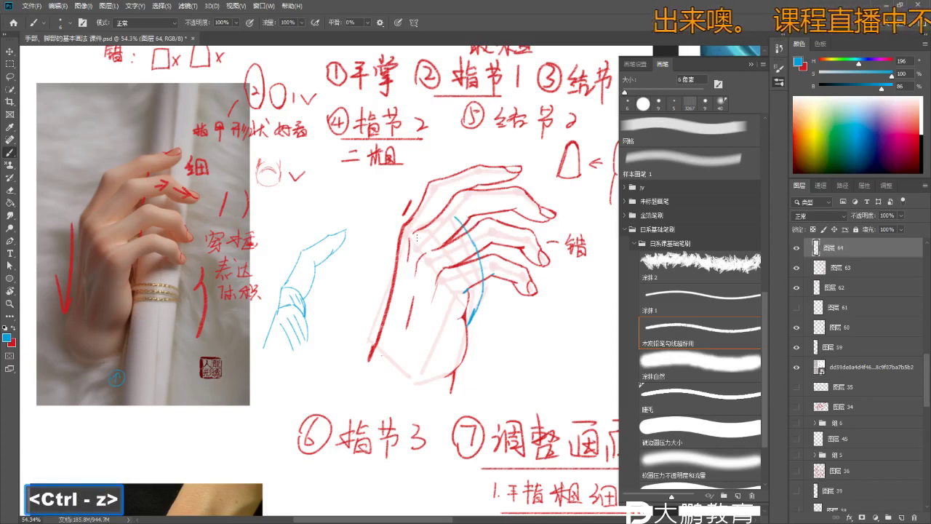
pyautogui.hotkey('ctrl', 'z')
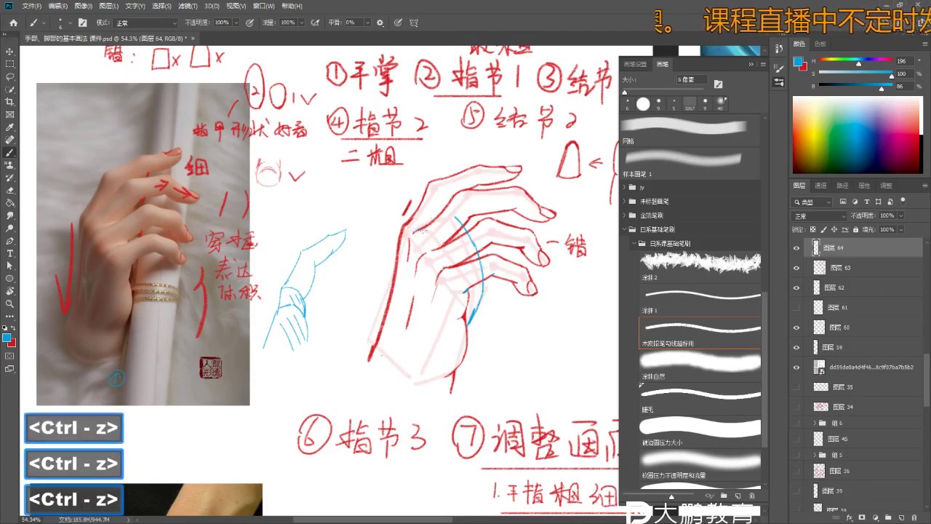
pyautogui.moveTo(440, 196); pyautogui.dragTo(428, 227)
pyautogui.hotkey('ctrl', 'z')
# - Draw the blue joint line down the palm side of the hand and set the eraser to 50 px
pyautogui.press('e')
pyautogui.press('b')
pyautogui.hotkey('ctrl', 'z')
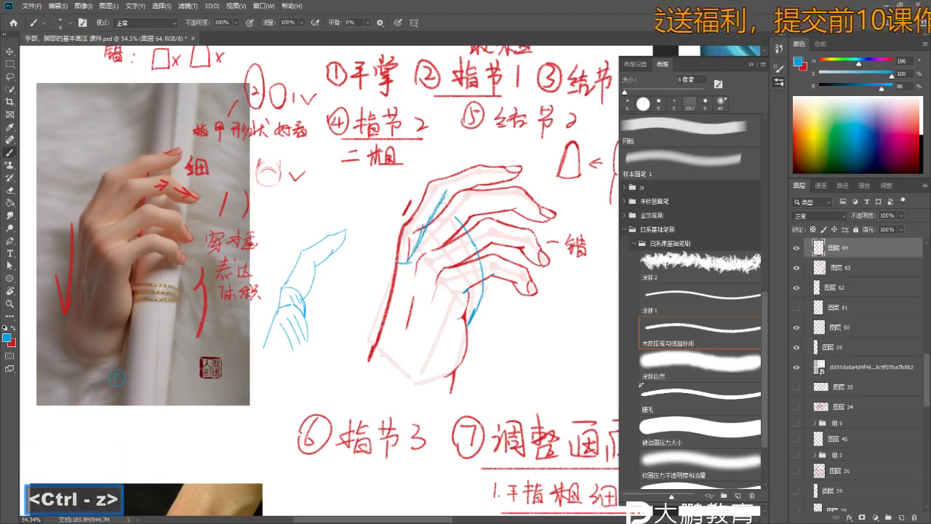
pyautogui.press('e')
pyautogui.press('b')
pyautogui.hotkey('ctrl', 'z')
pyautogui.hotkey('ctrl', 'z')
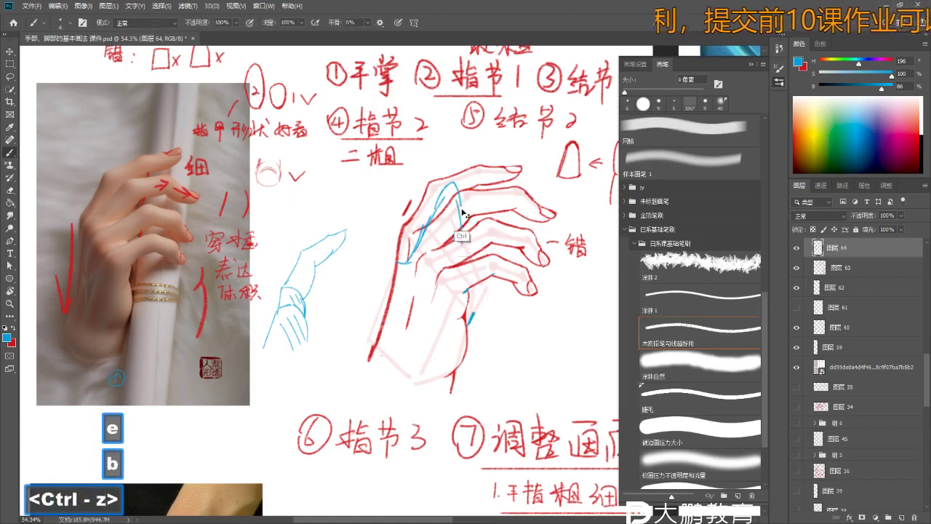
pyautogui.moveTo(470, 279); pyautogui.dragTo(477, 302)
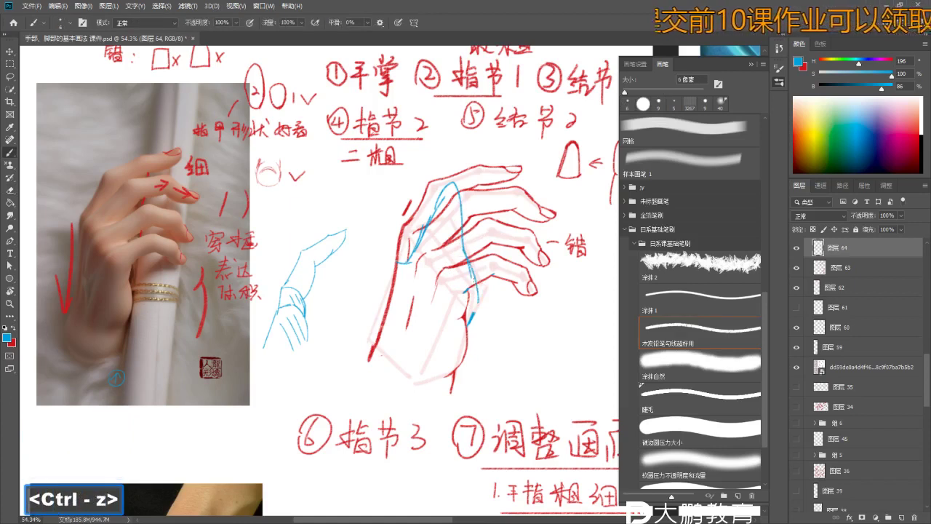
pyautogui.moveTo(470, 263)
pyautogui.mouseDown()
pyautogui.moveTo(477, 323)
pyautogui.moveTo(469, 328)
pyautogui.mouseUp()
pyautogui.press('e')
pyautogui.press('e')
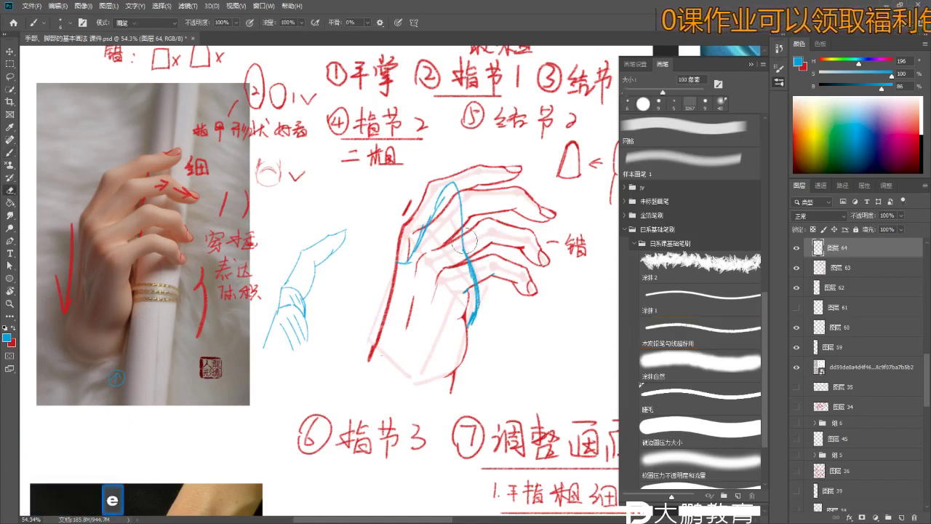
pyautogui.hotkey('ctrl', 'z')
pyautogui.press('[')
pyautogui.press('[')
pyautogui.press('[')
pyautogui.press('[')
pyautogui.press('[')
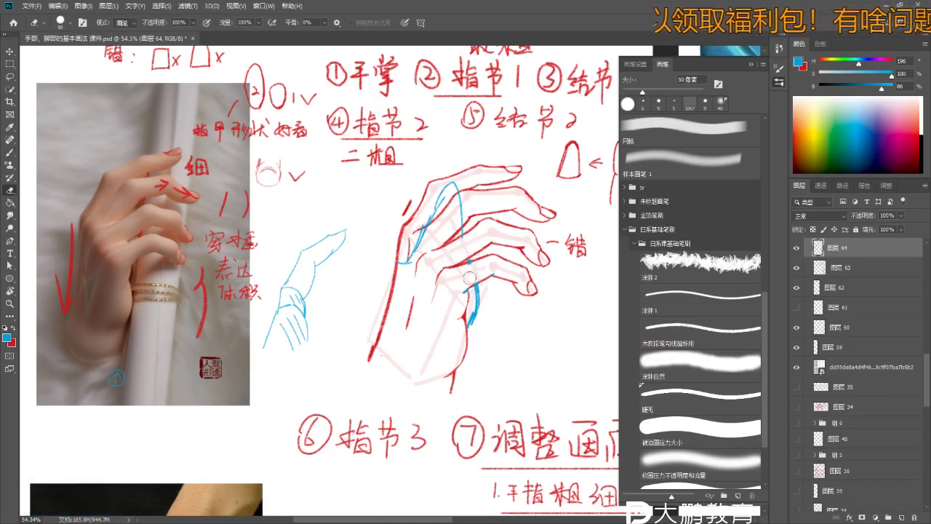
# - Zoom back in on the hand and undo the stray stroke and the accidental erasure
pyautogui.press('z')
pyautogui.press('b')
pyautogui.moveTo(461, 221)
pyautogui.mouseDown()
pyautogui.moveTo(414, 220)
pyautogui.moveTo(474, 222)
pyautogui.mouseUp()
pyautogui.press('z')
pyautogui.press('b')
pyautogui.hotkey('ctrl', 'z')
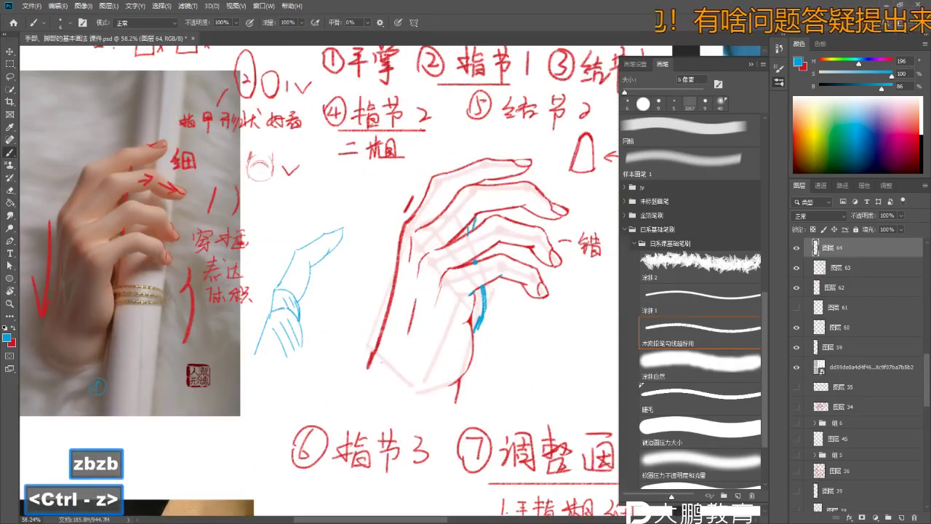
pyautogui.press('b')
pyautogui.press('e')
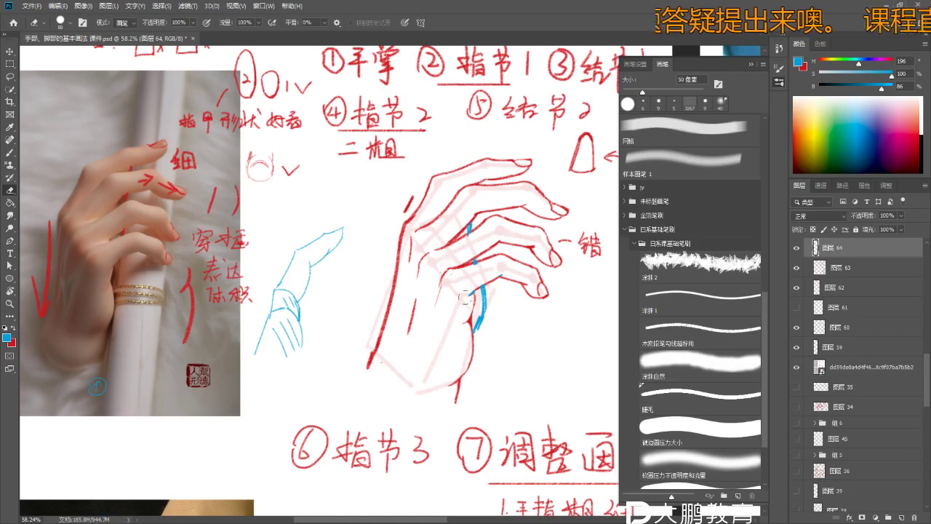
pyautogui.hotkey('ctrl', 'z')
# - Undo the last extra stroke and zoom out to see the whole page
pyautogui.press('z')
pyautogui.press('b')
pyautogui.moveTo(467, 307)
pyautogui.mouseDown()
pyautogui.moveTo(444, 308)
pyautogui.moveTo(423, 333)
pyautogui.moveTo(393, 335)
pyautogui.mouseUp()
pyautogui.press('z')
pyautogui.press('b')
pyautogui.hotkey('ctrl', 'z')
pyautogui.press('b')
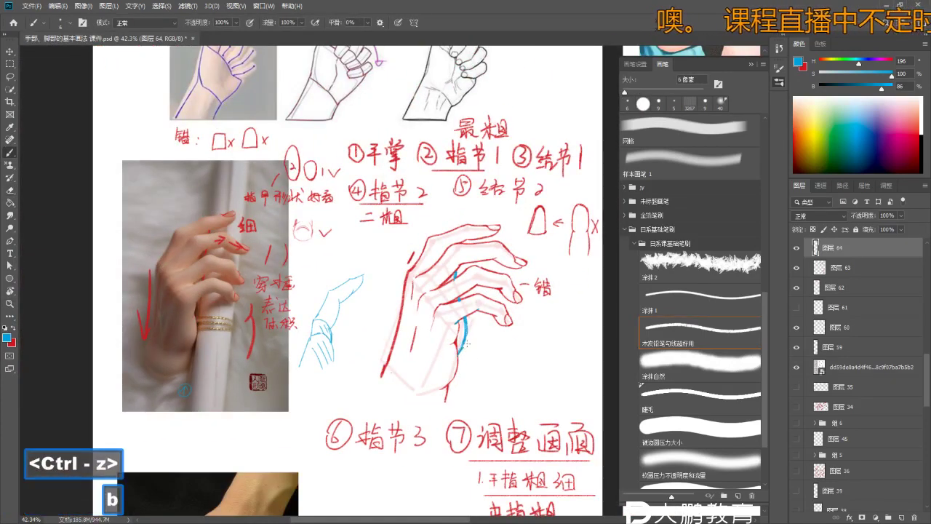
pyautogui.press('z')
pyautogui.moveTo(454, 261); pyautogui.dragTo(425, 262)
# - Zoom in on the fingers of the stick-holding hand photo
pyautogui.press('e')
pyautogui.press('z')
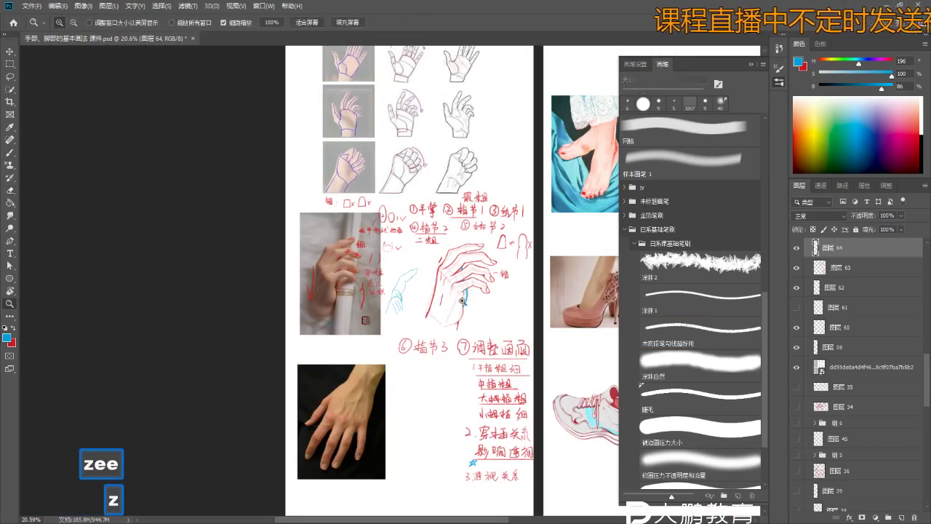
pyautogui.moveTo(462, 301); pyautogui.dragTo(454, 275)
pyautogui.press('z')
pyautogui.click(451, 280)
pyautogui.press('b')
pyautogui.moveTo(419, 222)
pyautogui.mouseDown()
pyautogui.moveTo(458, 227)
pyautogui.moveTo(249, 222)
pyautogui.mouseUp()
pyautogui.press('z')
pyautogui.press('b')
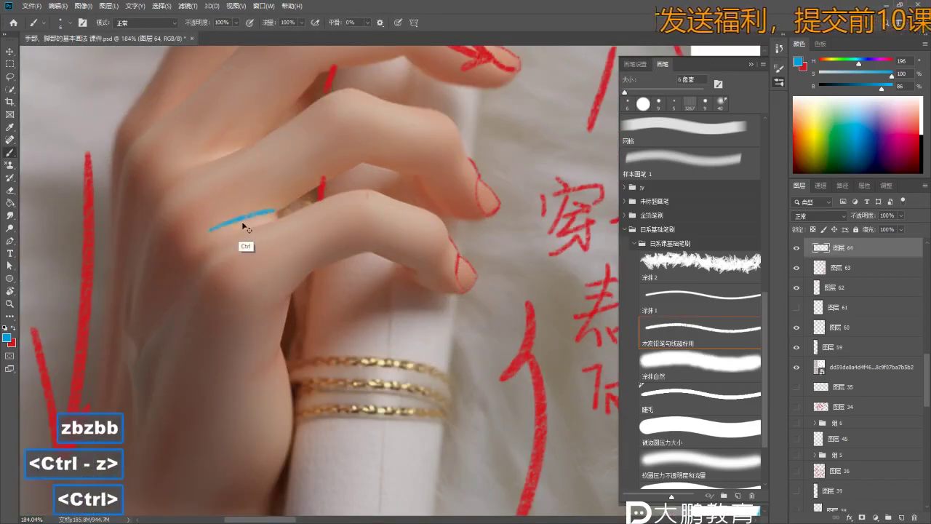
pyautogui.moveTo(275, 221); pyautogui.dragTo(327, 301)
pyautogui.press('z')
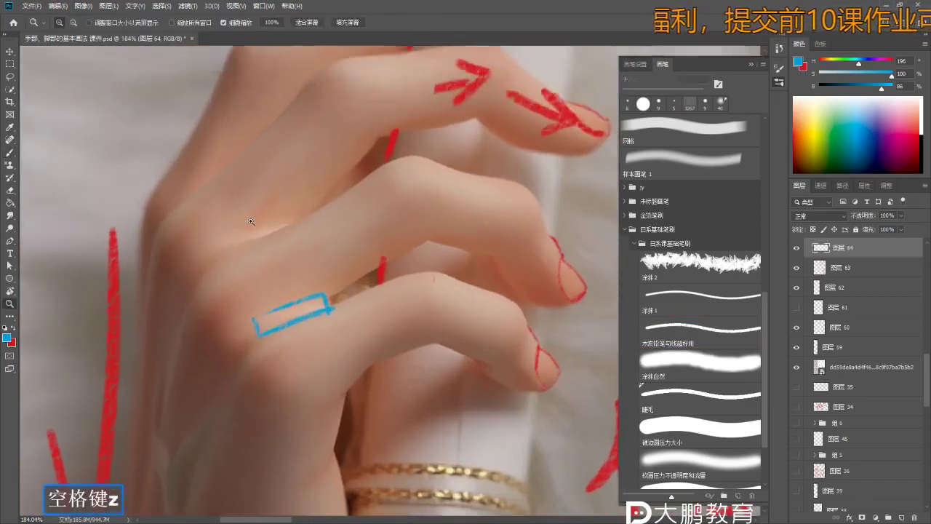
pyautogui.moveTo(291, 240); pyautogui.dragTo(320, 215)
pyautogui.press('b')
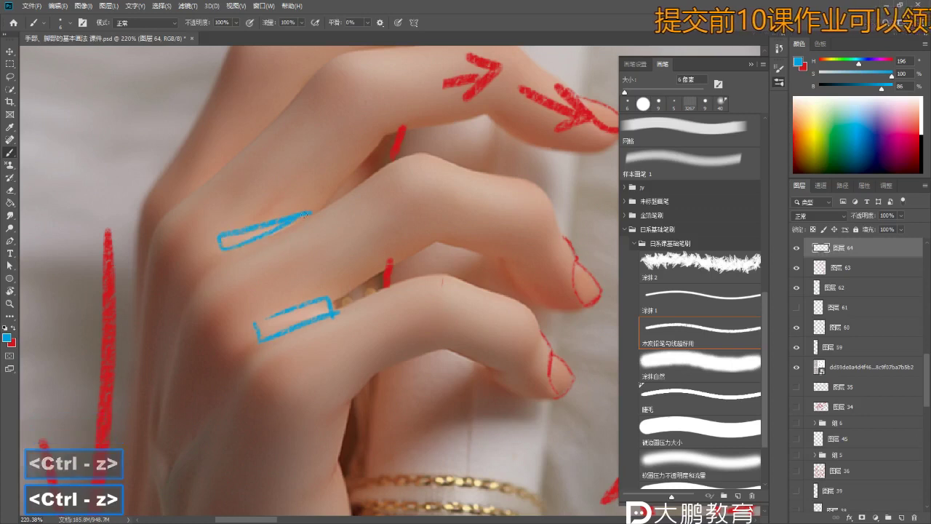
# - Zoom out past the sketches and numbered notes to the dark-background hand photo
pyautogui.press('z')
pyautogui.moveTo(307, 216); pyautogui.dragTo(247, 218)
pyautogui.moveTo(349, 240); pyautogui.dragTo(255, 254)
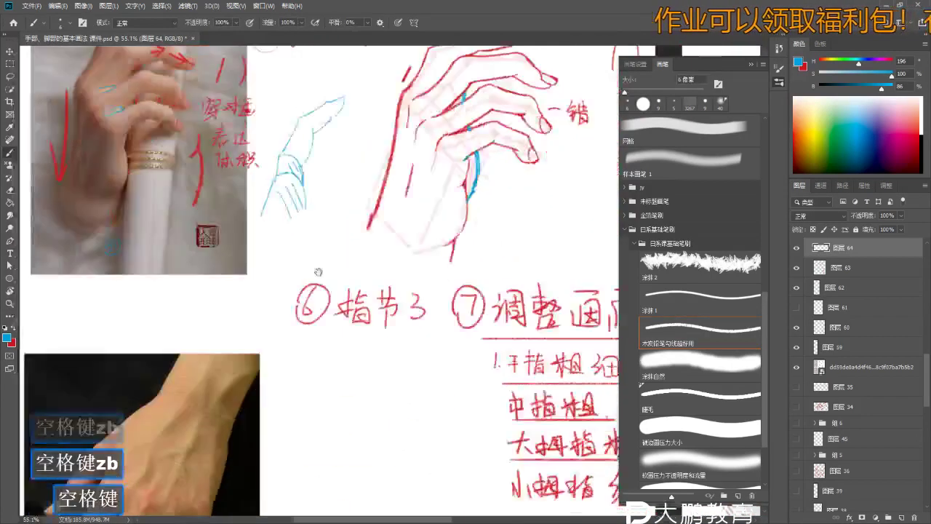
pyautogui.moveTo(407, 451); pyautogui.dragTo(393, 291)
pyautogui.moveTo(422, 436); pyautogui.dragTo(420, 378)
pyautogui.press('b')
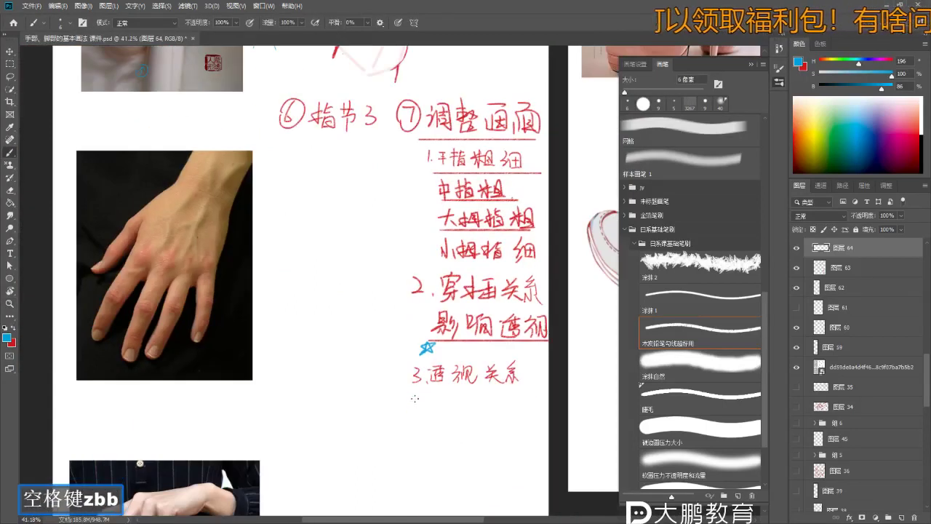
pyautogui.moveTo(420, 411); pyautogui.dragTo(299, 222)
# - Restore the blue L-shaped stroke on the dark-background hand photo, then zoom out to the red notes
pyautogui.press('z')
pyautogui.press('b')
pyautogui.press('z')
pyautogui.press('b')
pyautogui.press('z')
pyautogui.press('b')
pyautogui.press('z')
pyautogui.press('b')
pyautogui.hotkey('ctrl', 'z')
pyautogui.keyDown('ctrl'); pyautogui.click(177, 212); pyautogui.keyUp('ctrl')
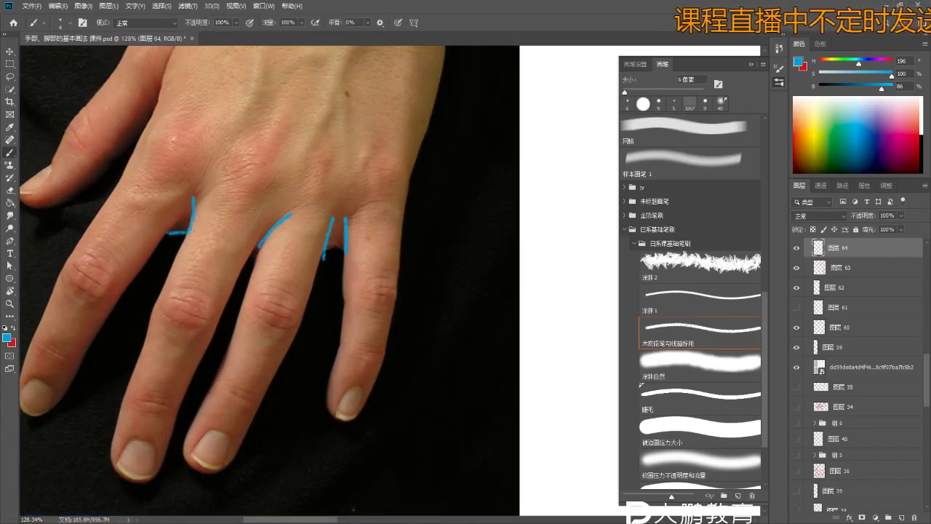
pyautogui.press('z')
pyautogui.moveTo(408, 325)
pyautogui.mouseDown()
pyautogui.moveTo(374, 305)
pyautogui.moveTo(345, 322)
pyautogui.moveTo(441, 333)
pyautogui.moveTo(437, 380)
pyautogui.moveTo(421, 380)
pyautogui.moveTo(382, 318)
pyautogui.mouseUp()
# - Zoom in on the blank space below note 3
pyautogui.press('b')
pyautogui.press('z')
pyautogui.press('b')
pyautogui.press('b')
pyautogui.press('z')
pyautogui.press('b')
pyautogui.press('z')
pyautogui.press('b')
pyautogui.press('space')
pyautogui.press('z')
pyautogui.press('b')
pyautogui.moveTo(382, 318)
pyautogui.mouseDown()
pyautogui.moveTo(397, 318)
pyautogui.moveTo(379, 307)
pyautogui.mouseUp()
# - Write 注意 in blue after "4.", undoing the last stroke of 意
pyautogui.moveTo(374, 314); pyautogui.dragTo(378, 322)
pyautogui.moveTo(371, 339); pyautogui.dragTo(397, 306)
pyautogui.moveTo(386, 314); pyautogui.dragTo(407, 311)
pyautogui.moveTo(395, 311); pyautogui.dragTo(396, 334)
pyautogui.moveTo(387, 326); pyautogui.dragTo(414, 335)
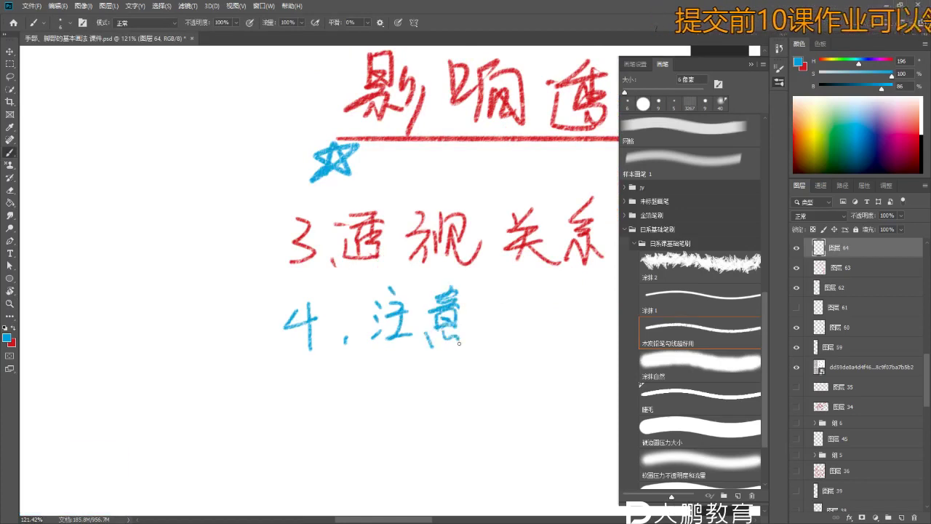
pyautogui.hotkey('ctrl', 'z')
# - Write the next character after 注意 in blue
pyautogui.press('z')
pyautogui.moveTo(446, 331)
pyautogui.mouseDown()
pyautogui.moveTo(413, 271)
pyautogui.moveTo(429, 307)
pyautogui.mouseUp()
pyautogui.press('b')
pyautogui.press('b')
pyautogui.moveTo(429, 288)
pyautogui.mouseDown()
pyautogui.moveTo(441, 305)
pyautogui.moveTo(434, 324)
pyautogui.mouseUp()
pyautogui.moveTo(422, 325); pyautogui.dragTo(446, 320)
pyautogui.moveTo(453, 290); pyautogui.dragTo(464, 286)
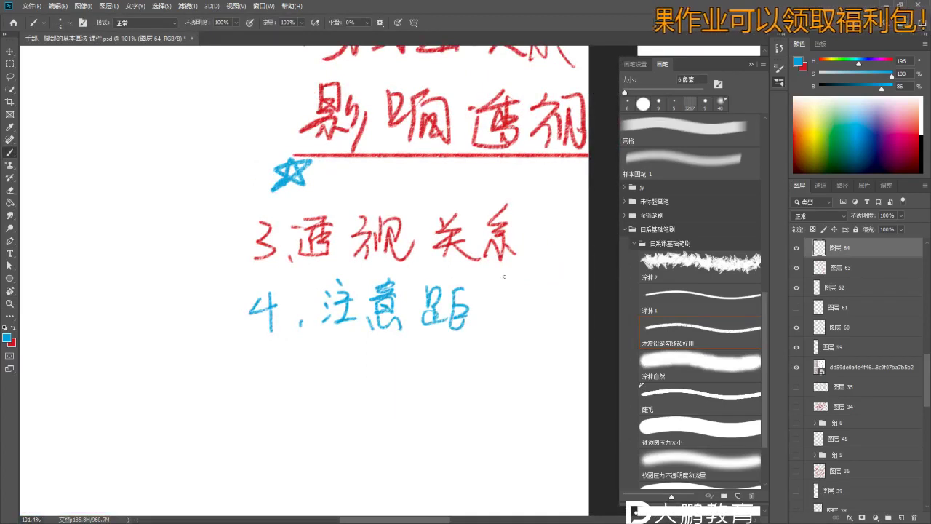
# - Pan up to review the upper notes and undo the two most recent strokes
pyautogui.press('space')
pyautogui.moveTo(437, 381); pyautogui.dragTo(474, 286)
pyautogui.press('z')
pyautogui.moveTo(298, 241); pyautogui.dragTo(347, 248)
pyautogui.press('b')
pyautogui.press('z')
pyautogui.press('b')
pyautogui.press('space')
pyautogui.press('z')
pyautogui.moveTo(346, 248); pyautogui.dragTo(320, 240)
pyautogui.press('b')
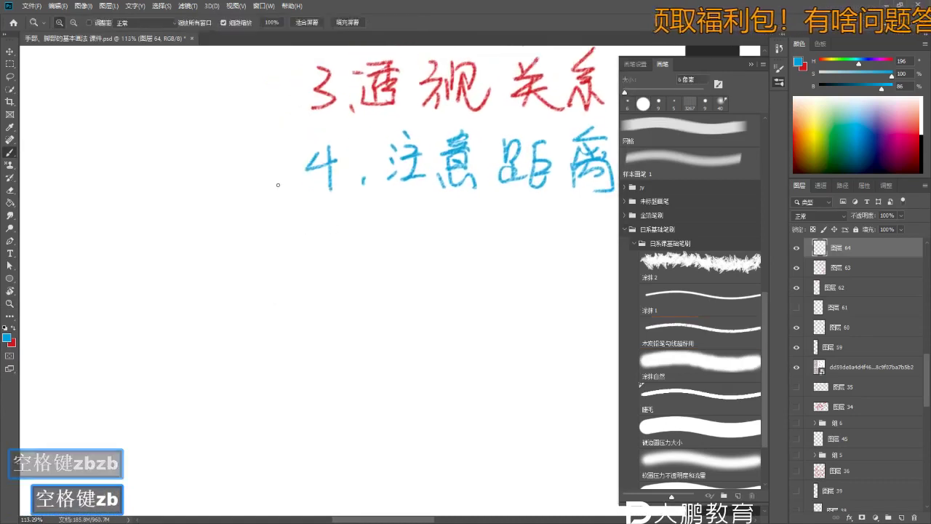
pyautogui.press('b')
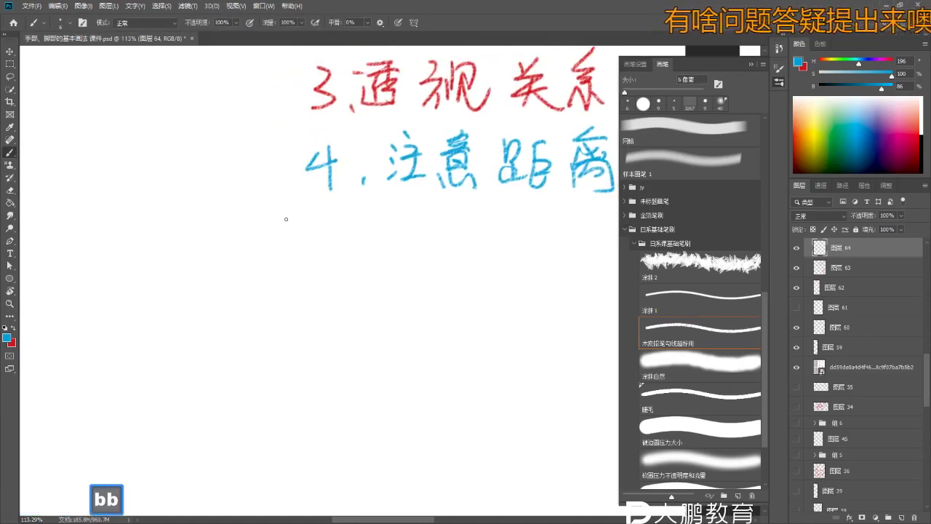
pyautogui.hotkey('ctrl', 'z')
pyautogui.hotkey('ctrl', 'z')
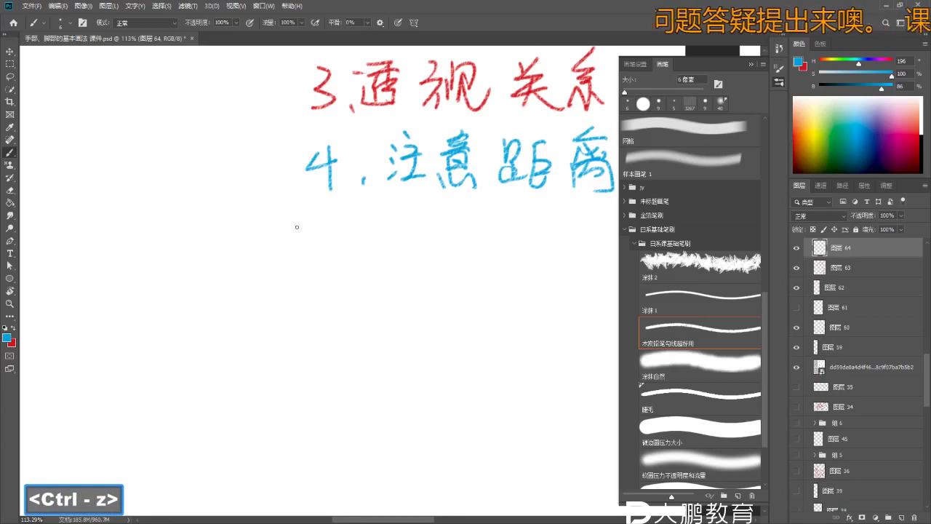
# - Write the character 并 in blue below the 4.注意距离 note
pyautogui.moveTo(291, 215); pyautogui.dragTo(295, 225)
pyautogui.moveTo(302, 214); pyautogui.dragTo(299, 226)
pyautogui.moveTo(285, 234)
pyautogui.mouseDown()
pyautogui.moveTo(312, 231)
pyautogui.moveTo(314, 246)
pyautogui.mouseUp()
pyautogui.moveTo(294, 234); pyautogui.dragTo(289, 268)
pyautogui.moveTo(306, 229); pyautogui.dragTo(307, 275)
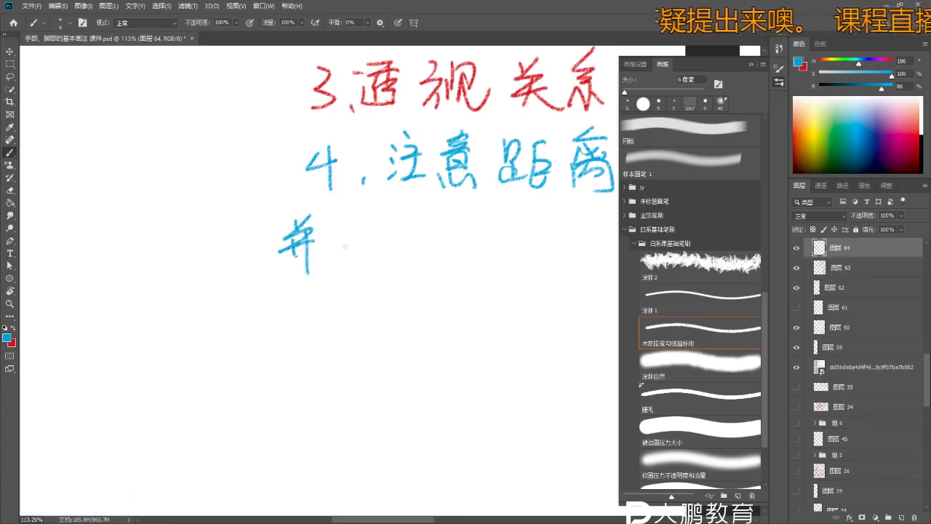
# - Remove the stray strokes beside 并 and zoom out to see more of the notes
pyautogui.hotkey('ctrl', 'z')
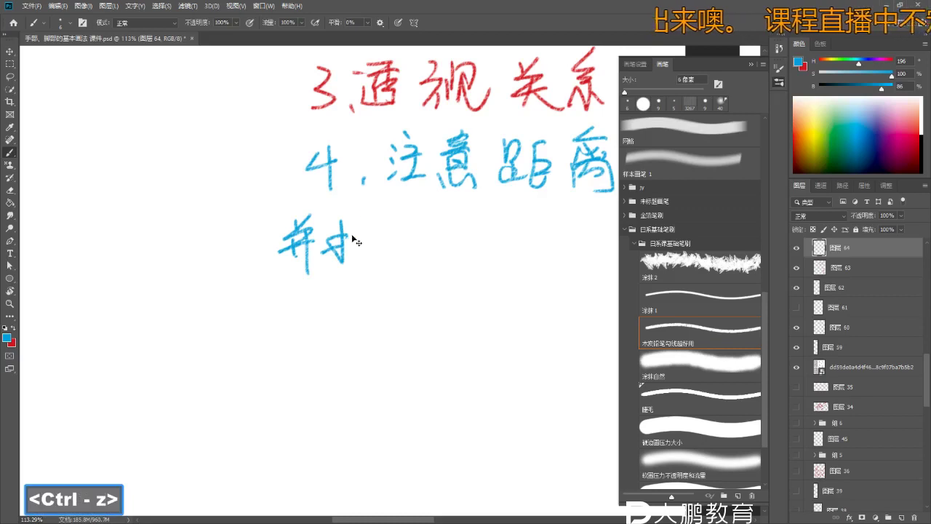
pyautogui.hotkey('ctrl', 'z')
pyautogui.press('e')
pyautogui.press('b')
pyautogui.press('b')
pyautogui.moveTo(326, 241); pyautogui.dragTo(340, 239)
pyautogui.moveTo(325, 250)
pyautogui.mouseDown()
pyautogui.moveTo(344, 245)
pyautogui.moveTo(354, 229)
pyautogui.moveTo(352, 269)
pyautogui.mouseUp()
pyautogui.hotkey('ctrl', 'z')
pyautogui.hotkey('ctrl', 'z')
pyautogui.hotkey('ctrl', 'z')
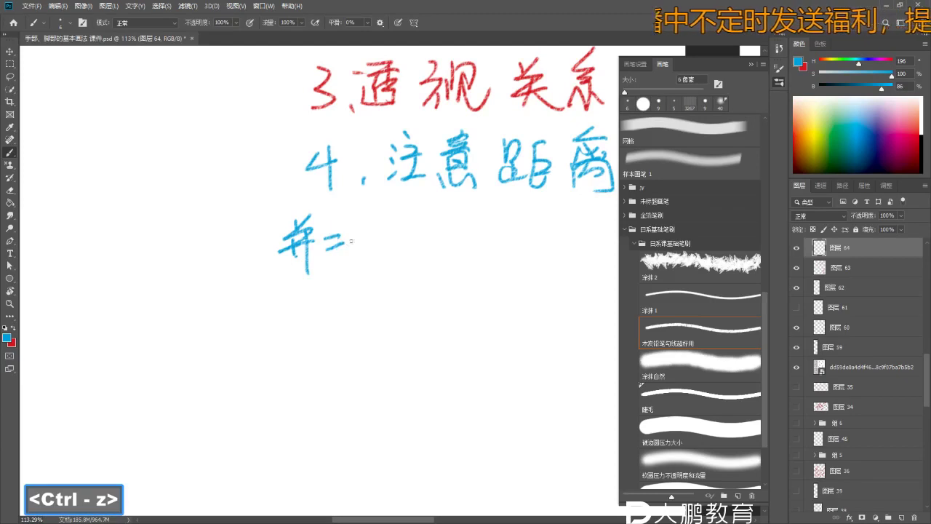
pyautogui.hotkey('ctrl', 'z')
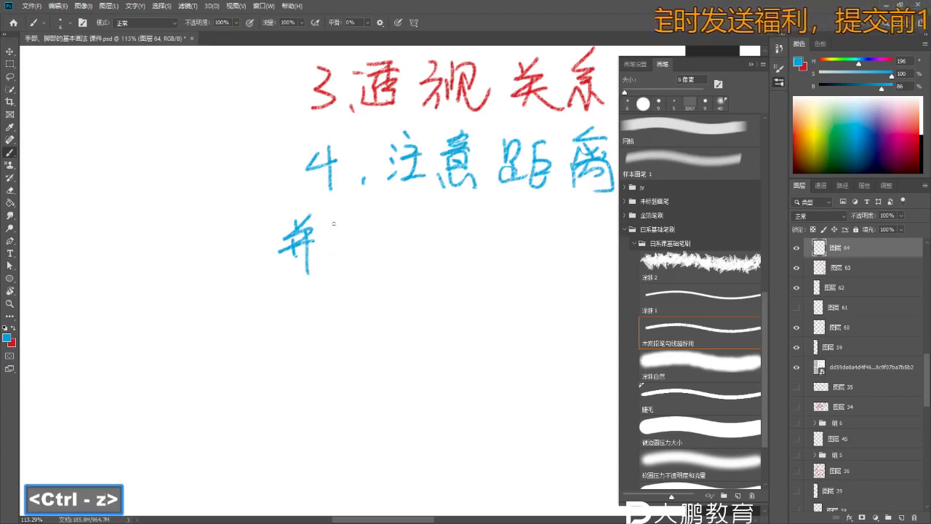
pyautogui.hotkey('ctrl', 'z')
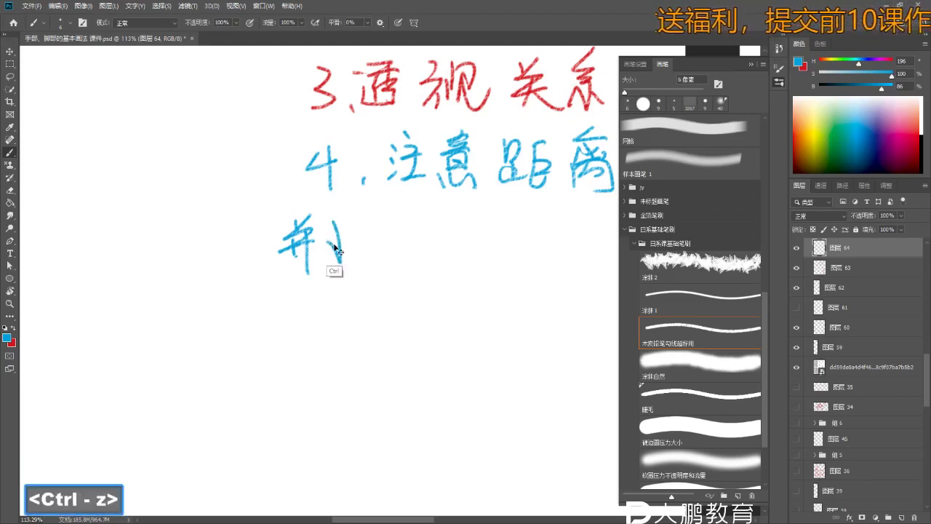
pyautogui.press('space')
pyautogui.press('z')
pyautogui.moveTo(373, 288); pyautogui.dragTo(342, 288)
pyautogui.press('b')
# - Sketch character strokes to the right of 并, then zoom in on the notes
pyautogui.moveTo(348, 240); pyautogui.dragTo(339, 279)
pyautogui.moveTo(333, 252)
pyautogui.mouseDown()
pyautogui.moveTo(358, 245)
pyautogui.moveTo(370, 280)
pyautogui.mouseUp()
pyautogui.moveTo(373, 240); pyautogui.dragTo(363, 279)
pyautogui.press('e')
pyautogui.press('e')
pyautogui.press('b')
pyautogui.hotkey('ctrl', 'z')
pyautogui.press('z')
pyautogui.press('b')
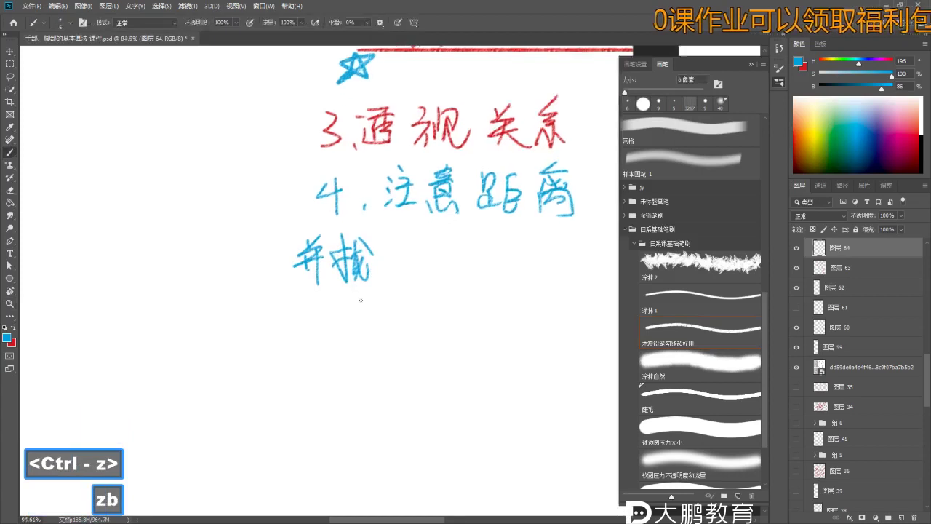
pyautogui.press('z')
pyautogui.click(370, 270)
pyautogui.press('e')
pyautogui.press('e')
pyautogui.press('b')
# - Remove a small tick stroke and write a stroke of 合 before 并
pyautogui.press('space')
pyautogui.moveTo(363, 288); pyautogui.dragTo(306, 293)
pyautogui.press('z')
pyautogui.press('b')
pyautogui.hotkey('ctrl', 'z')
pyautogui.moveTo(320, 256)
pyautogui.mouseDown()
pyautogui.moveTo(342, 253)
pyautogui.moveTo(285, 293)
pyautogui.mouseUp()
pyautogui.press('e')
pyautogui.press('b')
pyautogui.press('b')
pyautogui.moveTo(223, 288)
pyautogui.mouseDown()
pyautogui.moveTo(248, 291)
pyautogui.moveTo(233, 242)
pyautogui.mouseUp()
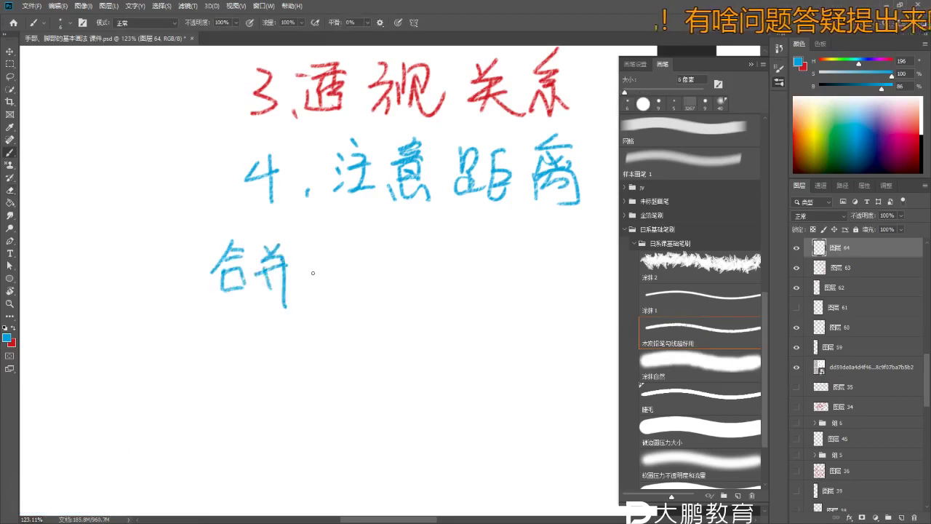
# - Zoom in on the 合并 heading and undo the last stroke
pyautogui.press('space')
pyautogui.press('z')
pyautogui.press('b')
pyautogui.moveTo(287, 214); pyautogui.dragTo(334, 216)
pyautogui.press('z')
pyautogui.press('b')
pyautogui.hotkey('ctrl', 'z')
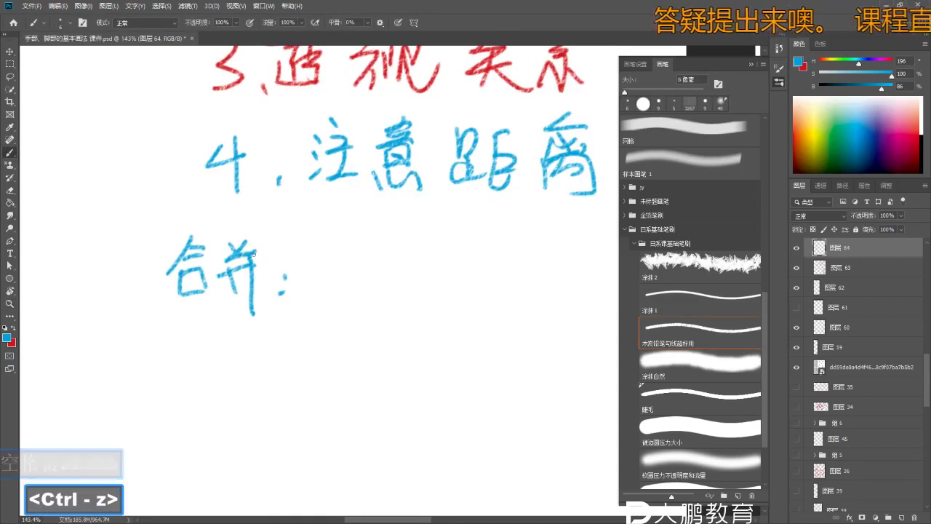
# - Clear stray strokes after 合并： and draw the top edges of a pentagon beside it
pyautogui.press('space')
pyautogui.press('z')
pyautogui.moveTo(361, 266); pyautogui.dragTo(320, 261)
pyautogui.press('b')
pyautogui.press('z')
pyautogui.press('b')
pyautogui.press('b')
pyautogui.hotkey('ctrl', 'z')
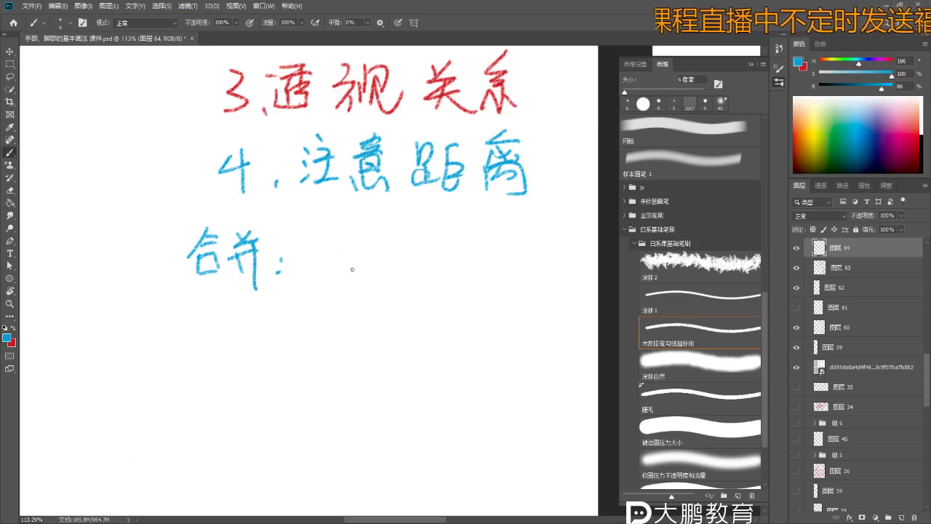
pyautogui.hotkey('ctrl', 'z')
pyautogui.hotkey('ctrl', 'z')
pyautogui.moveTo(334, 271)
pyautogui.mouseDown()
pyautogui.moveTo(372, 253)
pyautogui.moveTo(413, 279)
pyautogui.moveTo(350, 315)
pyautogui.moveTo(397, 311)
pyautogui.mouseUp()
pyautogui.hotkey('ctrl', 'z')
# - Close the blue pentagon with its upper-right and lower-right edges, then zoom in on it
pyautogui.moveTo(413, 279); pyautogui.dragTo(398, 311)
pyautogui.hotkey('ctrl', 'z')
pyautogui.hotkey('ctrl', 'z')
pyautogui.press('e')
pyautogui.press('b')
pyautogui.hotkey('ctrl', 'z')
pyautogui.moveTo(375, 254); pyautogui.dragTo(409, 282)
pyautogui.moveTo(409, 282); pyautogui.dragTo(398, 311)
pyautogui.hotkey('ctrl', 'z')
pyautogui.press('z')
pyautogui.press('b')
pyautogui.press('space')
pyautogui.moveTo(306, 42)
pyautogui.mouseDown()
pyautogui.moveTo(308, 135)
pyautogui.moveTo(402, 298)
pyautogui.mouseUp()
pyautogui.press('b')
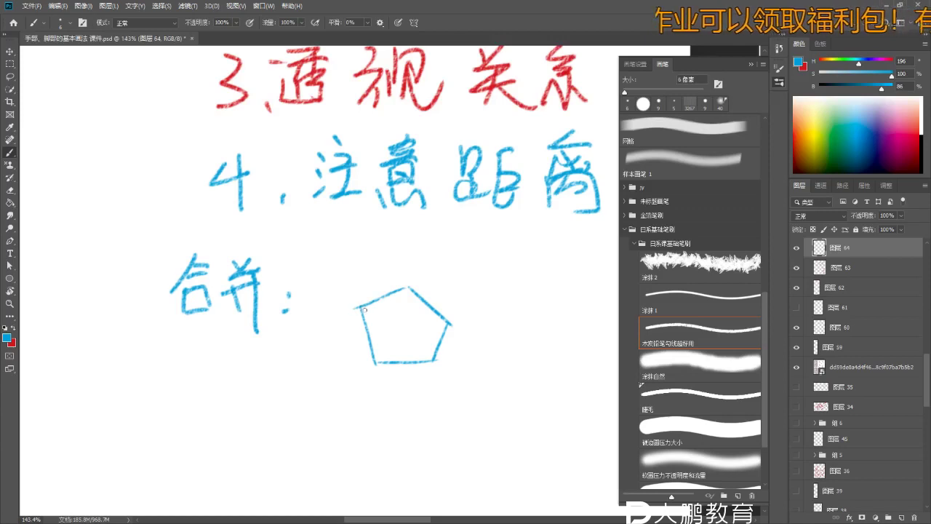
# - Start the finger outline with strokes from the upper-left corner and down the right side
pyautogui.hotkey('ctrl', 'z')
pyautogui.moveTo(356, 277); pyautogui.dragTo(357, 294)
pyautogui.hotkey('ctrl', 'z')
pyautogui.hotkey('ctrl', 'z')
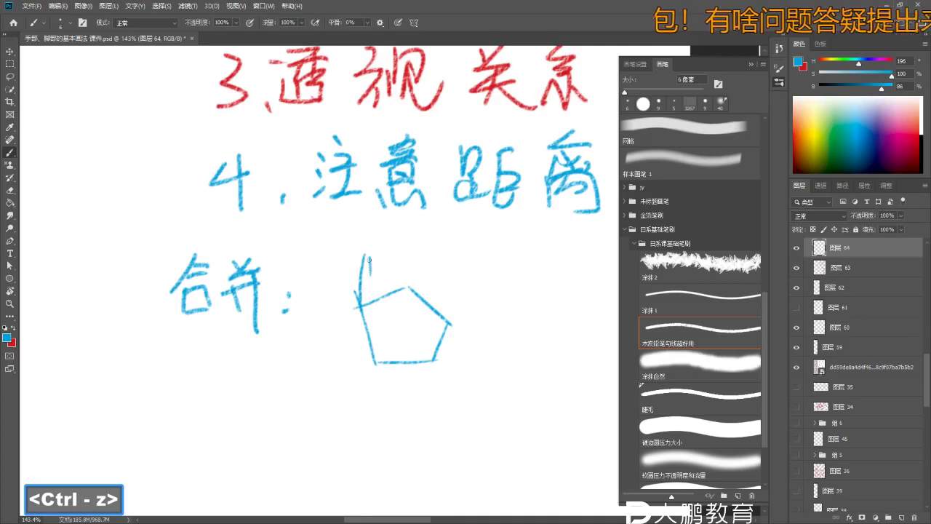
pyautogui.moveTo(364, 257); pyautogui.dragTo(379, 248)
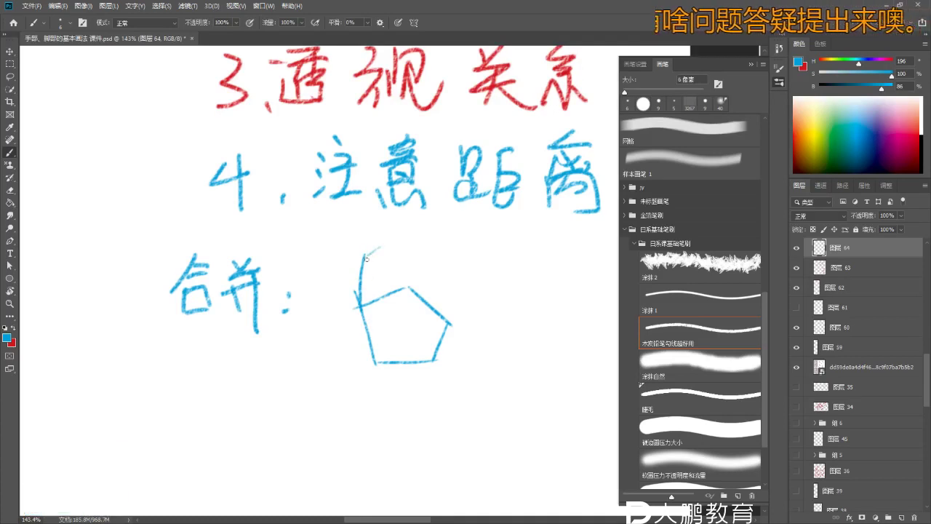
pyautogui.hotkey('ctrl', 'z')
pyautogui.press('e')
pyautogui.press('b')
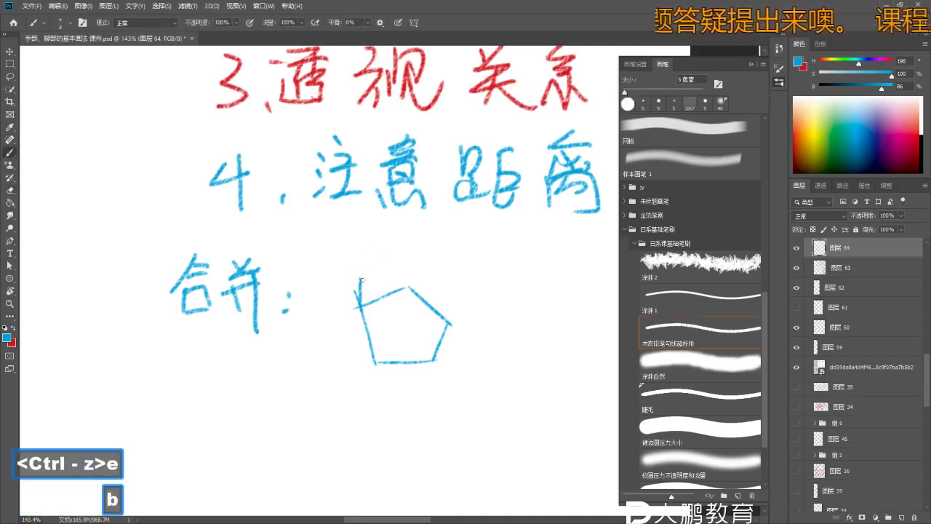
pyautogui.press('b')
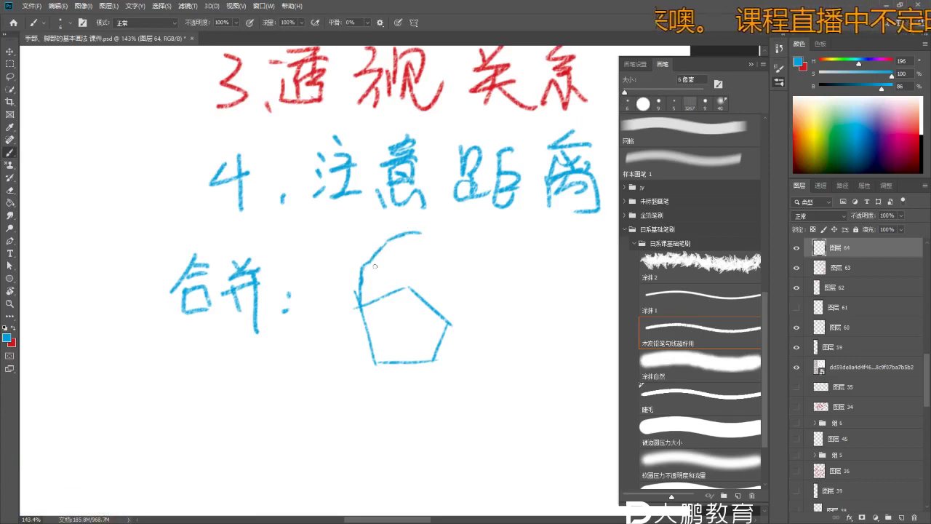
pyautogui.hotkey('ctrl', 'z')
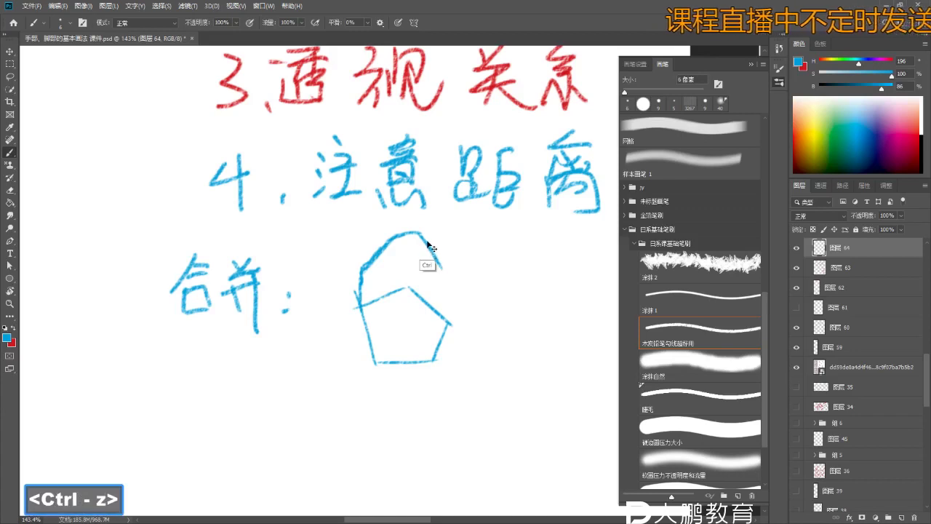
pyautogui.moveTo(422, 236); pyautogui.dragTo(440, 313)
pyautogui.hotkey('ctrl', 'z')
pyautogui.hotkey('ctrl', 'z')
pyautogui.hotkey('ctrl', 'z')
pyautogui.hotkey('ctrl', 'z')
pyautogui.hotkey('ctrl', 'z')
pyautogui.hotkey('ctrl', 'z')
pyautogui.hotkey('ctrl', 'z')
pyautogui.hotkey('ctrl', 'z')
# - Zoom in on the pentagon sketch and trial-erase part of the upper-left finger outline
pyautogui.press('z')
pyautogui.click(409, 267)
pyautogui.press('b')
pyautogui.press('z')
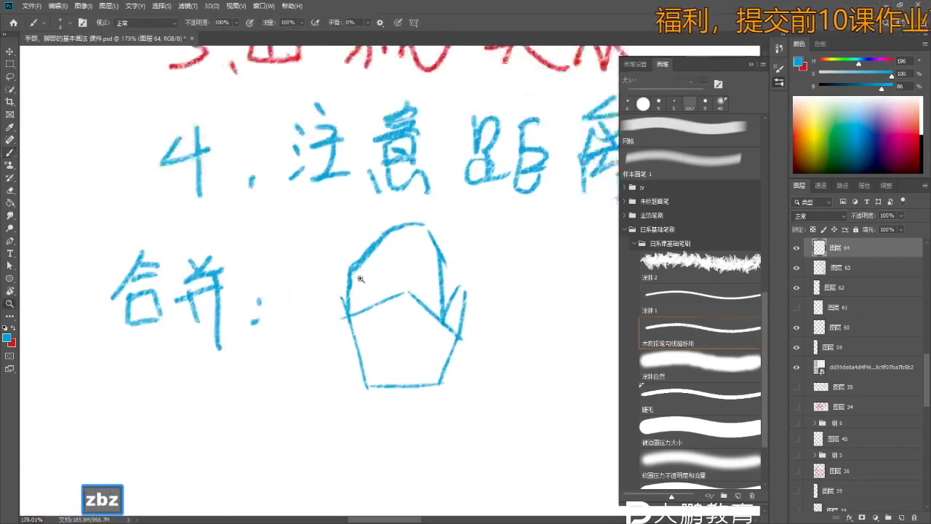
pyautogui.press('b')
pyautogui.hotkey('ctrl', 'z')
pyautogui.press('b')
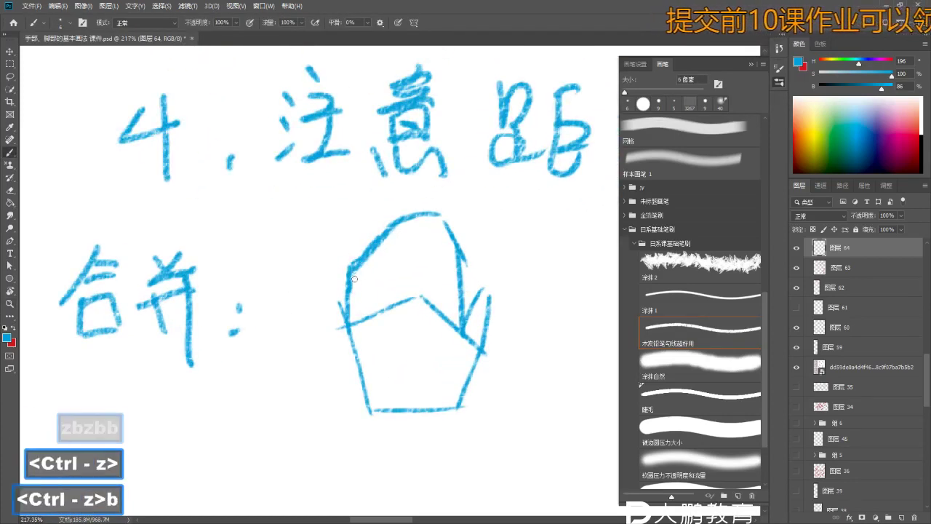
pyautogui.press('e')
pyautogui.moveTo(371, 267); pyautogui.dragTo(379, 255)
pyautogui.press('b')
pyautogui.hotkey('ctrl', 'z')
pyautogui.hotkey('ctrl', 'z')
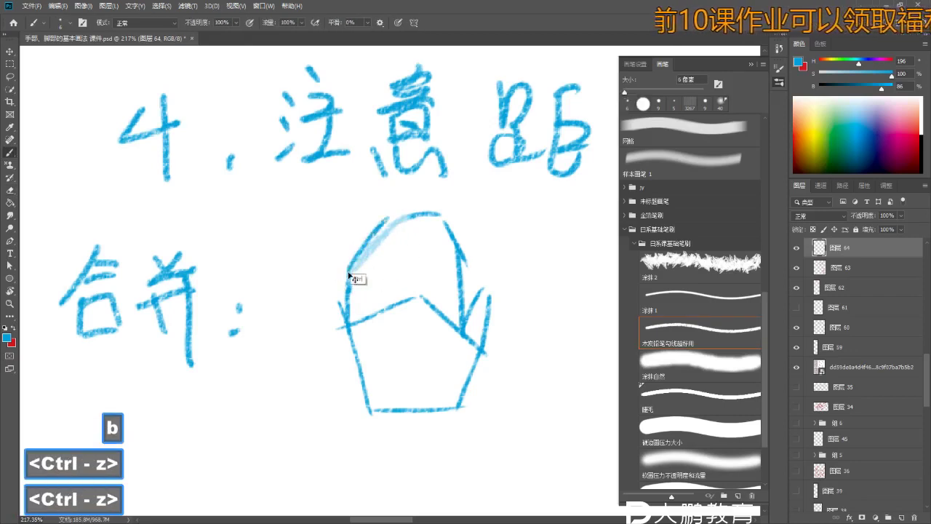
# - Shrink the eraser, restore the upper-left stroke, and zoom closer on the hand sketch
pyautogui.press('e')
pyautogui.press('[')
pyautogui.press('[')
pyautogui.press('[')
pyautogui.press('[')
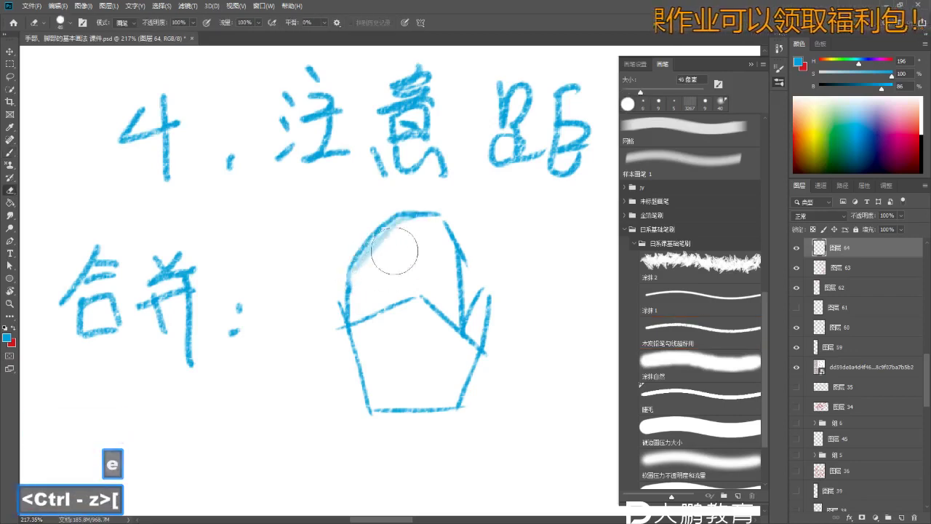
pyautogui.press('v')
pyautogui.press('b')
pyautogui.press('b')
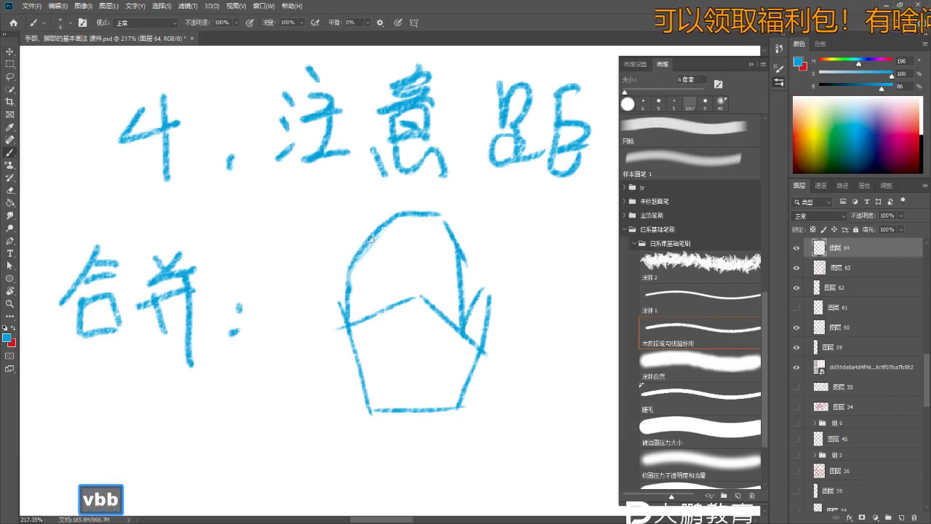
pyautogui.hotkey('ctrl', 'z')
pyautogui.hotkey('ctrl', 'z')
pyautogui.hotkey('ctrl', 'z')
pyautogui.press('z')
pyautogui.moveTo(359, 329); pyautogui.dragTo(374, 343)
pyautogui.press('b')
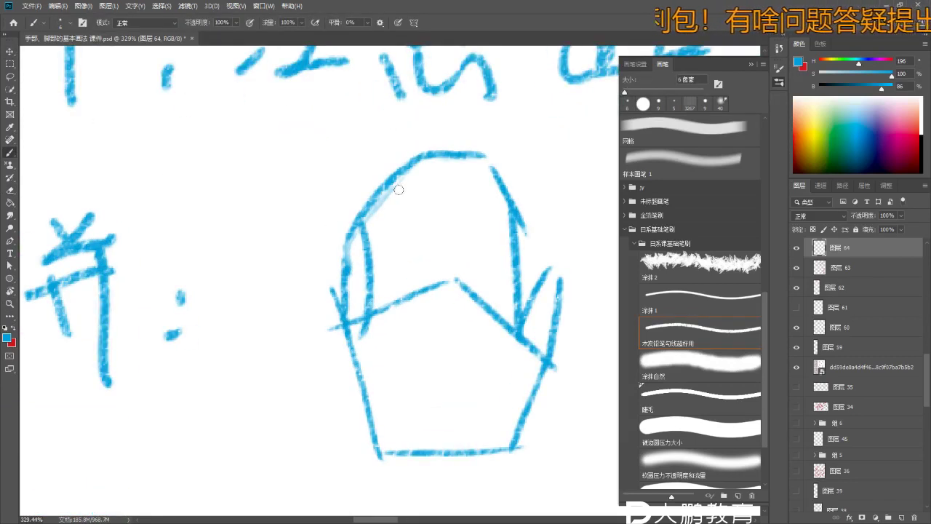
# - Redraw the vertical finger lines inside the closed-hand outline, retrying misdrawn strokes
pyautogui.hotkey('ctrl', 'z')
pyautogui.moveTo(442, 155)
pyautogui.mouseDown()
pyautogui.moveTo(436, 236)
pyautogui.moveTo(422, 233)
pyautogui.mouseUp()
pyautogui.hotkey('ctrl', 'z')
pyautogui.moveTo(426, 156)
pyautogui.mouseDown()
pyautogui.moveTo(428, 255)
pyautogui.moveTo(413, 304)
pyautogui.mouseUp()
pyautogui.moveTo(393, 187); pyautogui.dragTo(404, 287)
pyautogui.hotkey('ctrl', 'z')
pyautogui.hotkey('ctrl', 'z')
pyautogui.moveTo(414, 154); pyautogui.dragTo(416, 297)
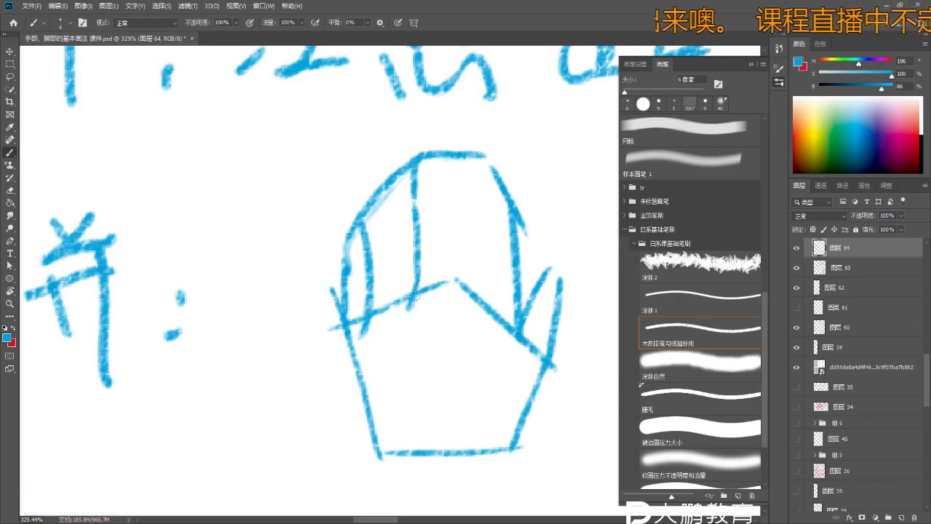
pyautogui.moveTo(458, 166); pyautogui.dragTo(462, 213)
pyautogui.hotkey('ctrl', 'z')
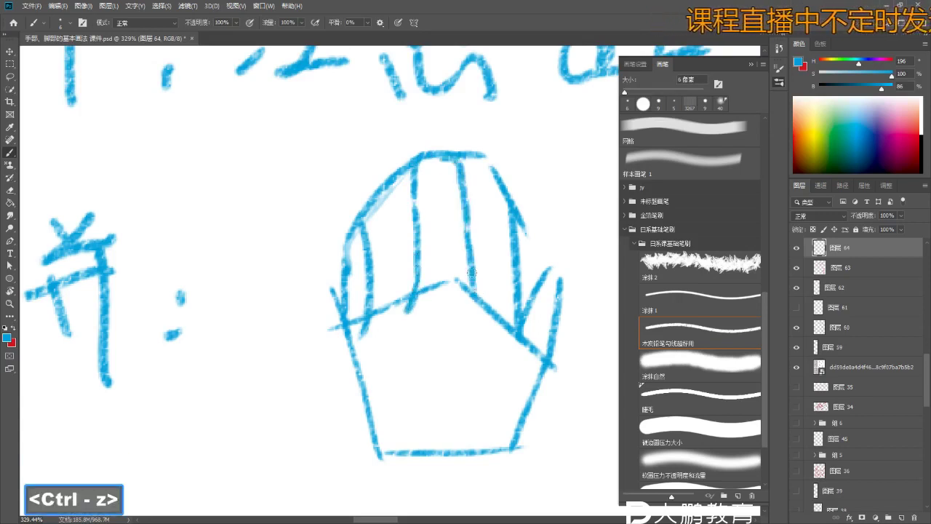
pyautogui.moveTo(472, 271); pyautogui.dragTo(485, 314)
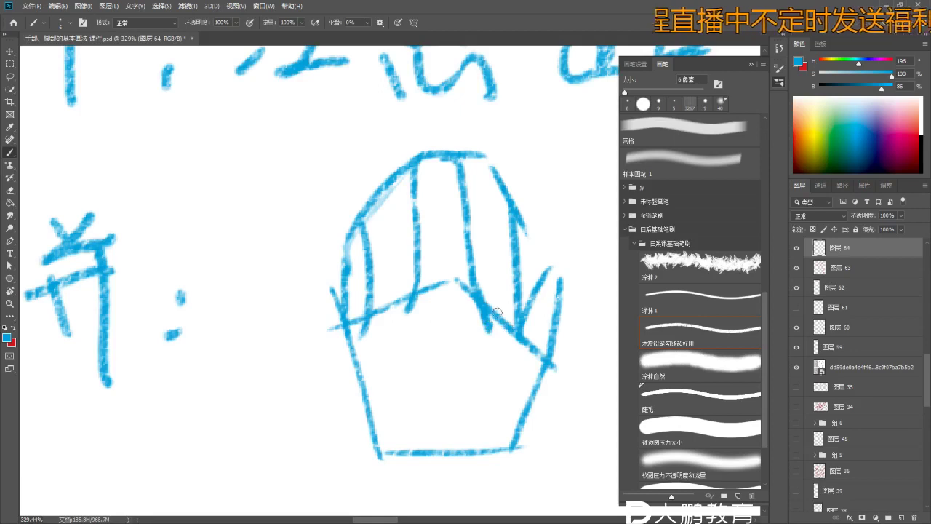
# - Try a vertical stroke at the palm's right edge, then undo it and recent hand strokes
pyautogui.press('b')
pyautogui.press('v')
pyautogui.press('v')
pyautogui.moveTo(534, 345); pyautogui.dragTo(540, 369)
pyautogui.hotkey('ctrl', 'z')
pyautogui.press('b')
pyautogui.moveTo(519, 331); pyautogui.dragTo(520, 387)
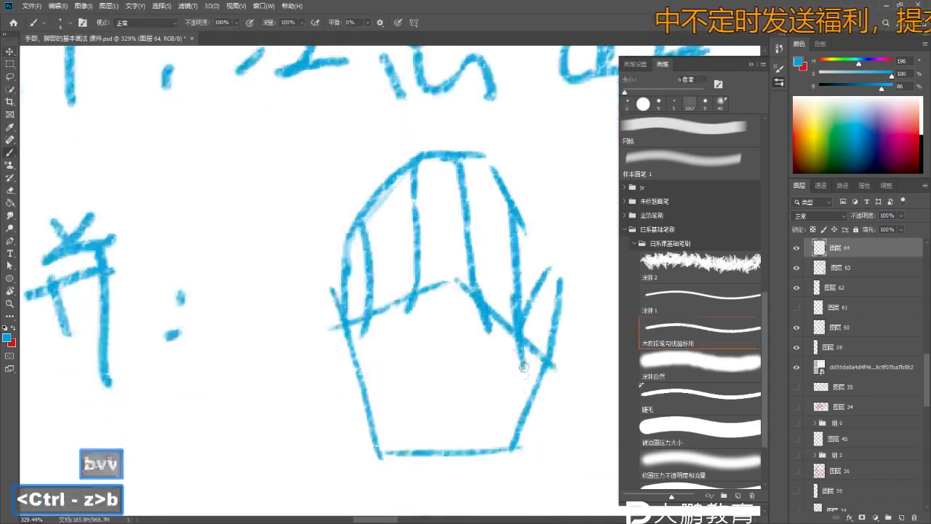
pyautogui.hotkey('ctrl', 'z')
pyautogui.hotkey('ctrl', 'z')
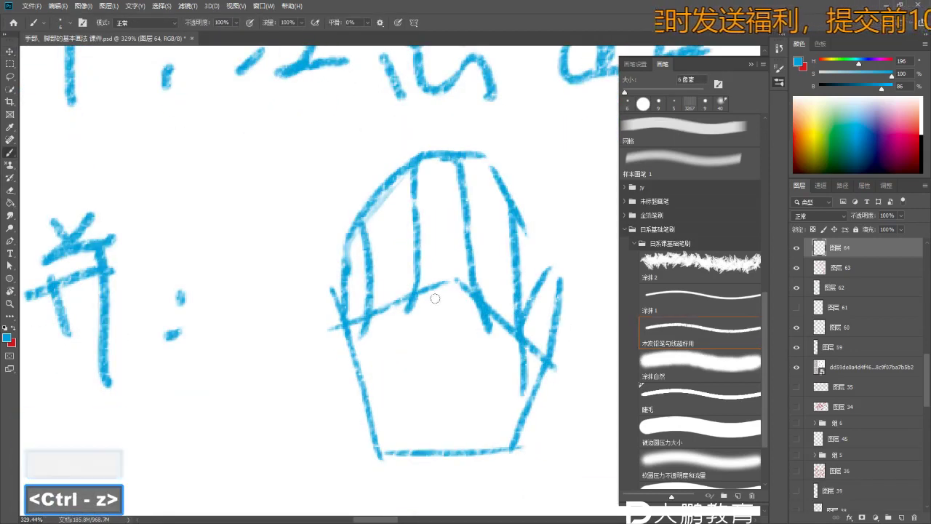
pyautogui.press('v')
pyautogui.press('b')
pyautogui.hotkey('ctrl', 'z')
pyautogui.hotkey('ctrl', 'z')
pyautogui.hotkey('ctrl', 'z')
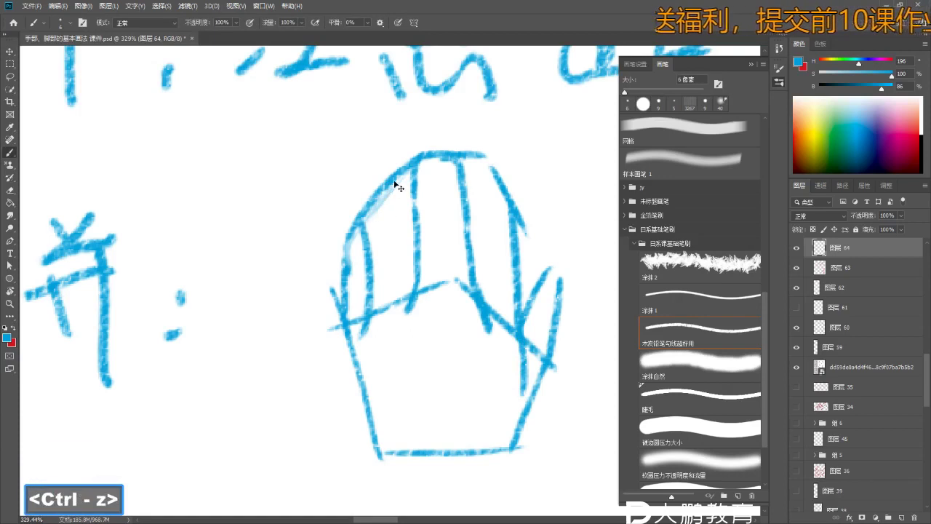
# - Erase the hand's left-side strokes and redraw that side in blue
pyautogui.press('e')
pyautogui.moveTo(350, 195); pyautogui.dragTo(322, 254)
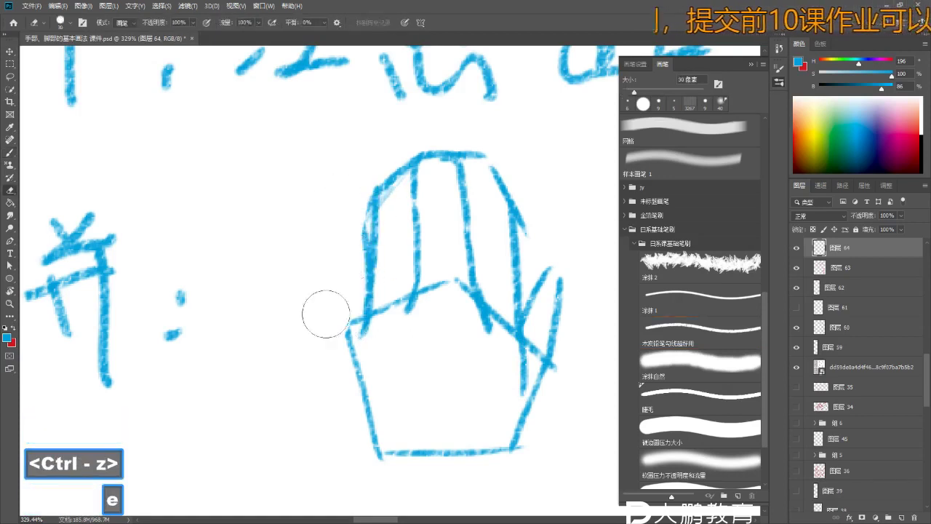
pyautogui.press('b')
pyautogui.press('e')
pyautogui.press('b')
pyautogui.hotkey('ctrl', 'z')
pyautogui.moveTo(355, 339)
pyautogui.mouseDown()
pyautogui.moveTo(356, 272)
pyautogui.moveTo(371, 231)
pyautogui.mouseUp()
# - Adjust the zoom on the hand and retry a short stroke on the right finger
pyautogui.press('z')
pyautogui.moveTo(378, 267); pyautogui.dragTo(338, 267)
pyautogui.press('b')
pyautogui.press('z')
pyautogui.press('b')
pyautogui.moveTo(443, 236)
pyautogui.mouseDown()
pyautogui.moveTo(469, 237)
pyautogui.moveTo(440, 204)
pyautogui.mouseUp()
pyautogui.hotkey('ctrl', 'z')
pyautogui.press('b')
pyautogui.hotkey('ctrl', 'z')
pyautogui.moveTo(473, 246); pyautogui.dragTo(440, 203)
pyautogui.hotkey('ctrl', 'z')
# - Erase the stray stroke inside the hand with a smaller eraser
pyautogui.press('z')
pyautogui.moveTo(434, 291); pyautogui.dragTo(422, 291)
pyautogui.press('e')
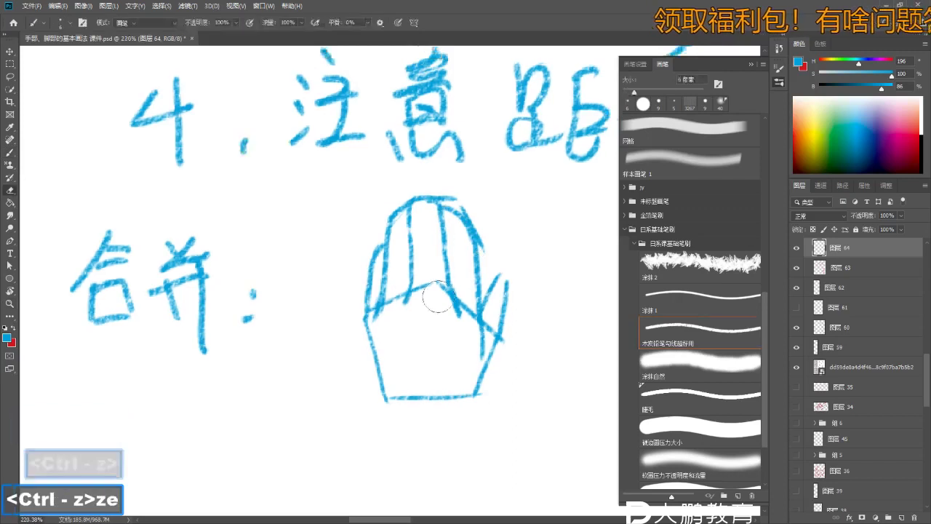
pyautogui.press('[')
pyautogui.press('[')
pyautogui.press('[')
pyautogui.press('[')
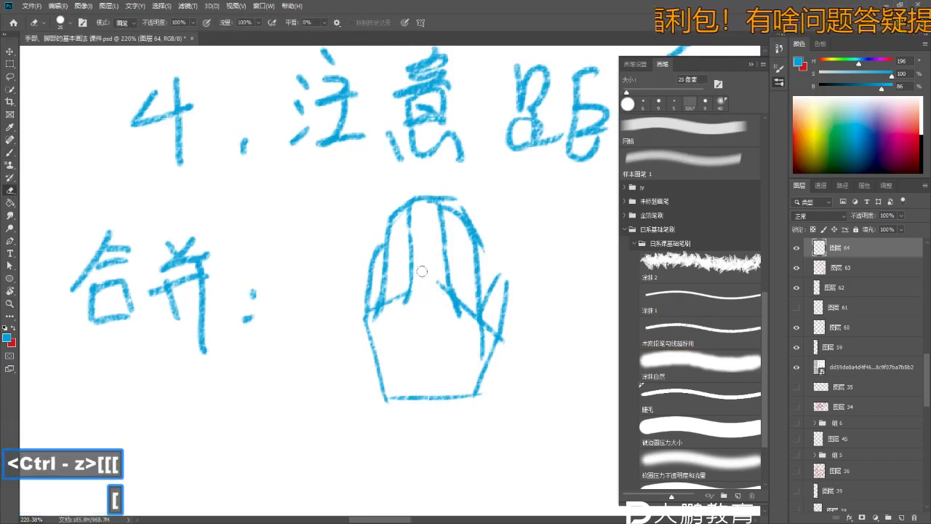
pyautogui.moveTo(431, 294); pyautogui.dragTo(385, 319)
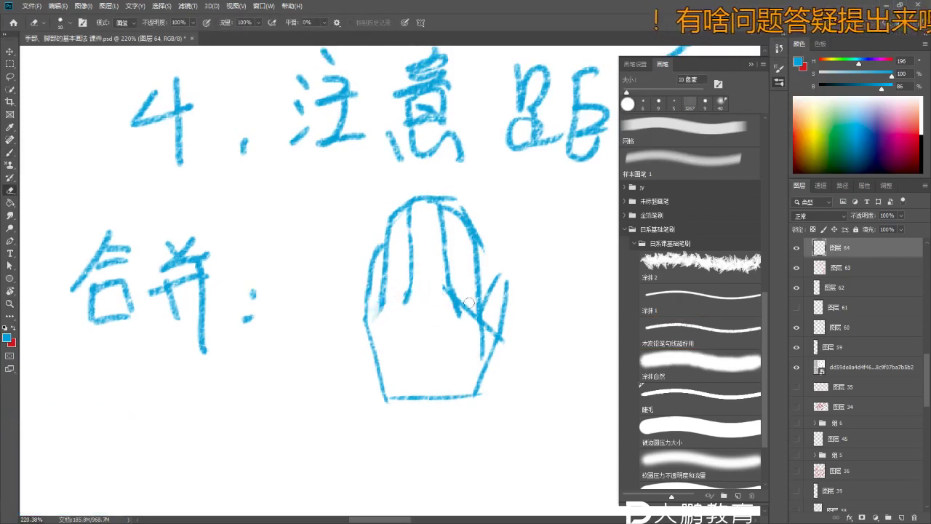
# - Zoom in and pan over to the hand sketch, undoing the last change
pyautogui.press('b')
pyautogui.press('z')
pyautogui.click(385, 313)
pyautogui.press('b')
pyautogui.hotkey('ctrl', 'z')
pyautogui.press('b')
pyautogui.moveTo(400, 342)
pyautogui.mouseDown()
pyautogui.moveTo(384, 316)
pyautogui.moveTo(439, 272)
pyautogui.mouseUp()
# - Undo the short vertical palm stroke and draw a small blue triangle in the palm
pyautogui.press('z')
pyautogui.press('b')
pyautogui.hotkey('ctrl', 'z')
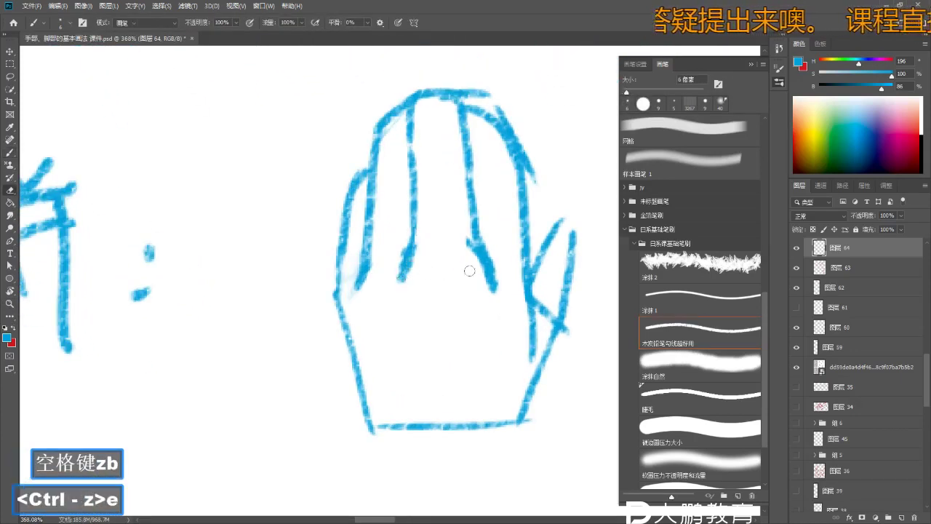
pyautogui.press('e')
pyautogui.press('b')
pyautogui.hotkey('ctrl', 'z')
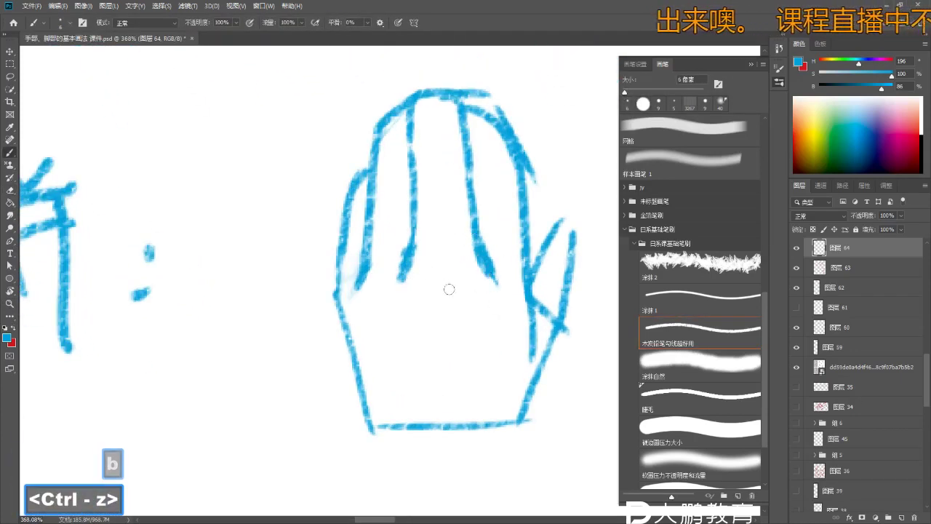
pyautogui.hotkey('ctrl', 'z')
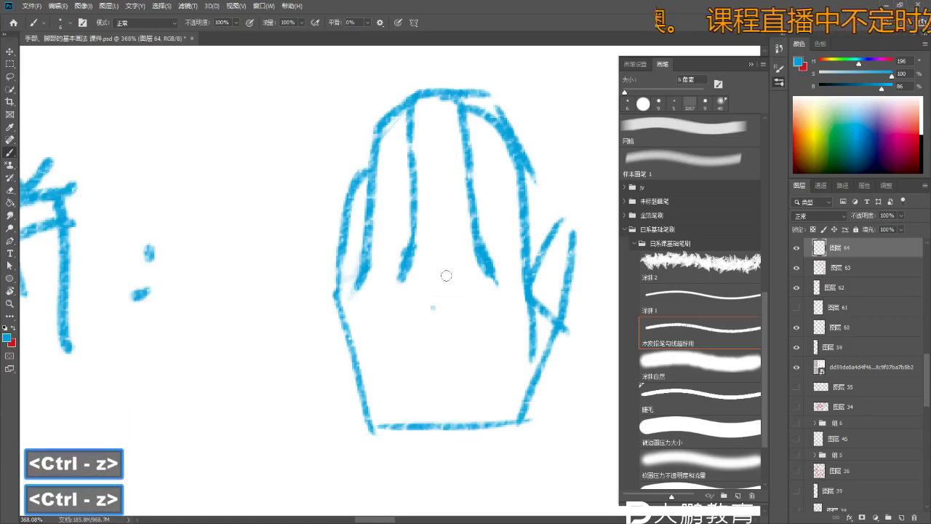
pyautogui.moveTo(446, 274); pyautogui.dragTo(438, 309)
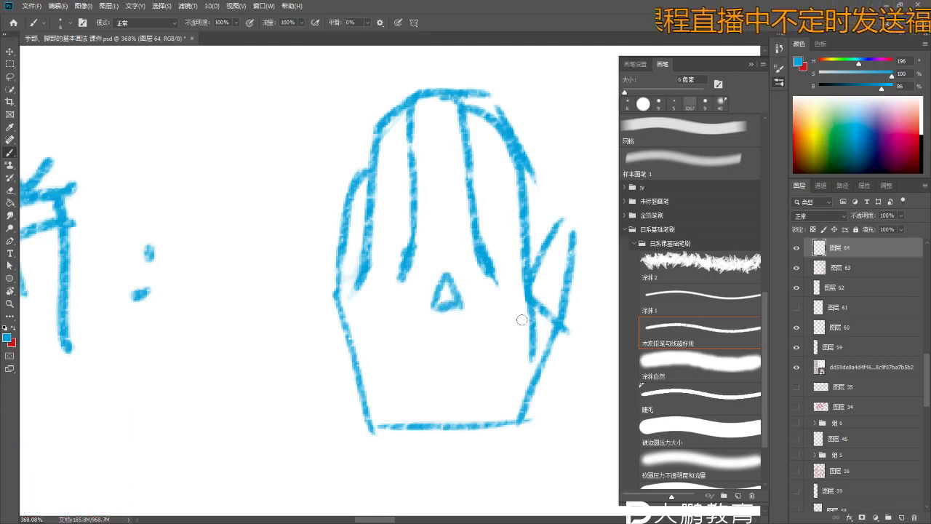
pyautogui.moveTo(484, 334)
pyautogui.mouseDown()
pyautogui.moveTo(480, 266)
pyautogui.moveTo(444, 240)
pyautogui.moveTo(409, 254)
pyautogui.mouseUp()
# - Write the label 张开 in blue below 合并
pyautogui.press('b')
pyautogui.press('z')
pyautogui.press('b')
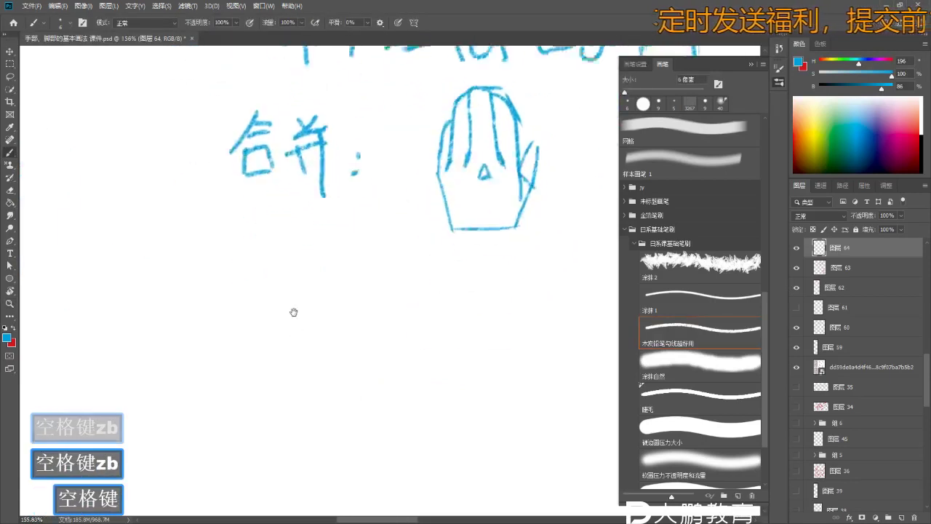
pyautogui.moveTo(256, 285)
pyautogui.mouseDown()
pyautogui.moveTo(257, 306)
pyautogui.moveTo(281, 294)
pyautogui.mouseUp()
pyautogui.moveTo(284, 299); pyautogui.dragTo(296, 309)
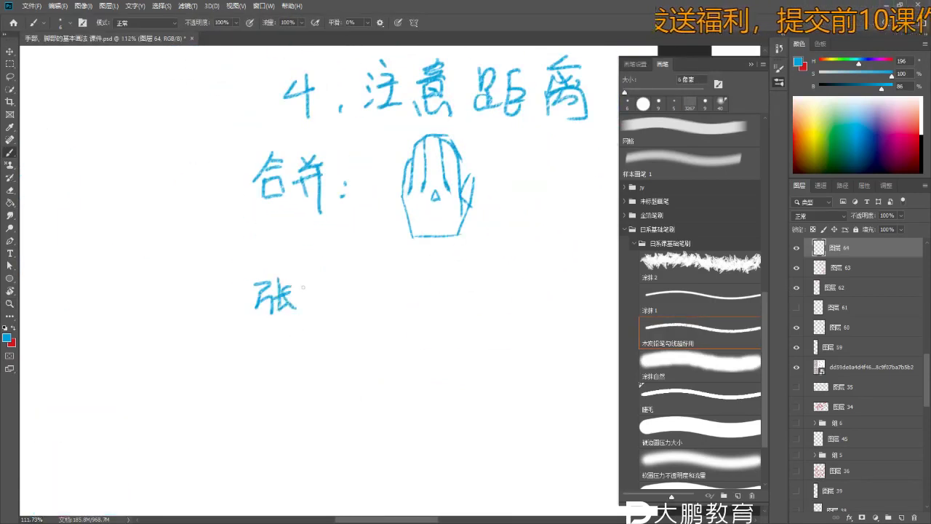
# - Draw the open hand's palm: left and right sides plus an arc across the top
pyautogui.moveTo(399, 301)
pyautogui.mouseDown()
pyautogui.moveTo(440, 283)
pyautogui.moveTo(480, 299)
pyautogui.moveTo(441, 285)
pyautogui.moveTo(471, 305)
pyautogui.moveTo(419, 308)
pyautogui.moveTo(424, 329)
pyautogui.moveTo(410, 302)
pyautogui.moveTo(459, 331)
pyautogui.mouseUp()
pyautogui.hotkey('ctrl', 'z')
pyautogui.hotkey('ctrl', 'z')
pyautogui.hotkey('ctrl', 'z')
pyautogui.hotkey('ctrl', 'z')
pyautogui.moveTo(409, 301); pyautogui.dragTo(420, 335)
pyautogui.moveTo(436, 283)
pyautogui.mouseDown()
pyautogui.moveTo(473, 309)
pyautogui.moveTo(463, 333)
pyautogui.mouseUp()
pyautogui.hotkey('ctrl', 'z')
pyautogui.hotkey('ctrl', 'z')
pyautogui.hotkey('ctrl', 'z')
pyautogui.moveTo(474, 306)
pyautogui.mouseDown()
pyautogui.moveTo(462, 333)
pyautogui.moveTo(486, 327)
pyautogui.mouseUp()
pyautogui.press('z')
pyautogui.press('b')
pyautogui.hotkey('ctrl', 'z')
pyautogui.moveTo(405, 305)
pyautogui.mouseDown()
pyautogui.moveTo(387, 271)
pyautogui.moveTo(461, 251)
pyautogui.moveTo(488, 296)
pyautogui.moveTo(471, 313)
pyautogui.mouseUp()
pyautogui.hotkey('ctrl', 'z')
pyautogui.hotkey('ctrl', 'z')
pyautogui.hotkey('ctrl', 'z')
# - Join the palm arc to its right corner, then zoom in and undo misdrawn strokes
pyautogui.press('z')
pyautogui.moveTo(421, 283); pyautogui.dragTo(458, 282)
pyautogui.press('b')
pyautogui.press('z')
pyautogui.moveTo(379, 286); pyautogui.dragTo(392, 278)
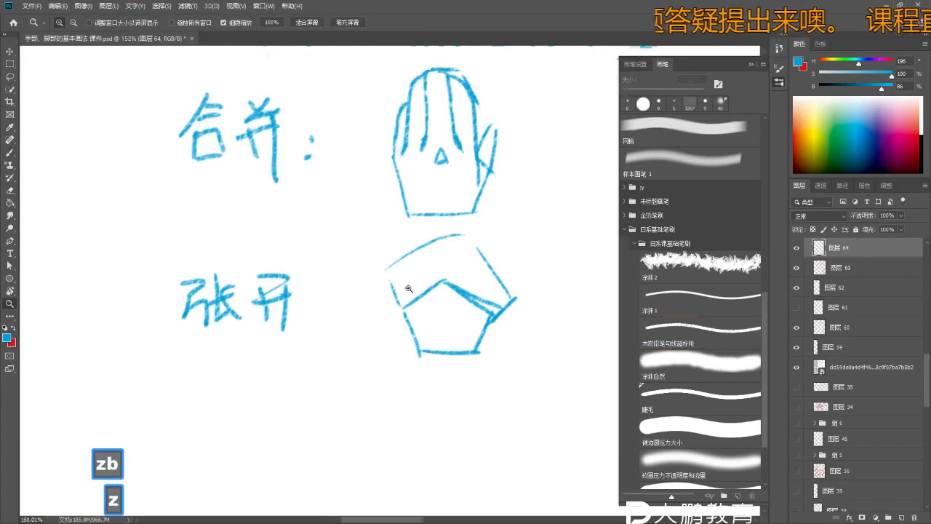
pyautogui.hotkey('ctrl', 'z')
pyautogui.hotkey('ctrl', 'z')
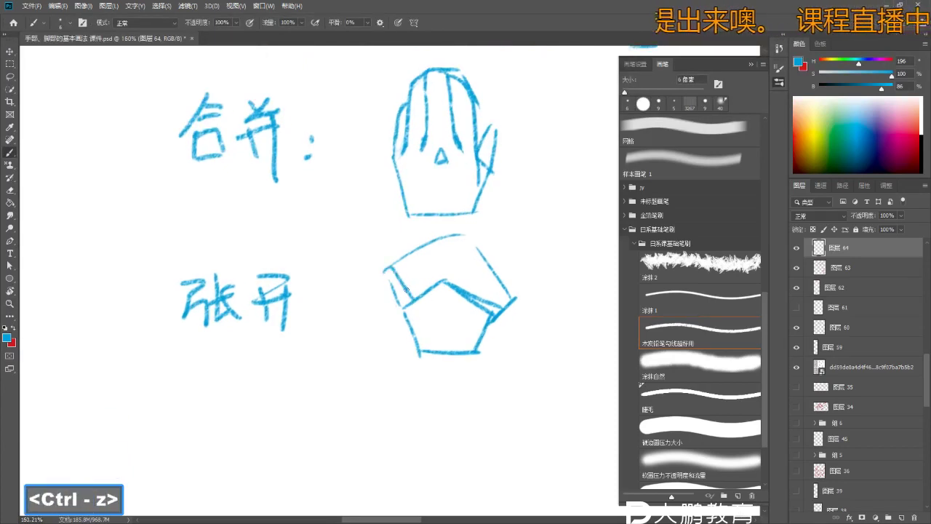
# - Sketch the spread finger strokes at the palm's upper left, undoing several attempts
pyautogui.hotkey('ctrl', 'z')
pyautogui.moveTo(418, 296)
pyautogui.mouseDown()
pyautogui.moveTo(409, 259)
pyautogui.moveTo(422, 294)
pyautogui.mouseUp()
pyautogui.hotkey('ctrl', 'z')
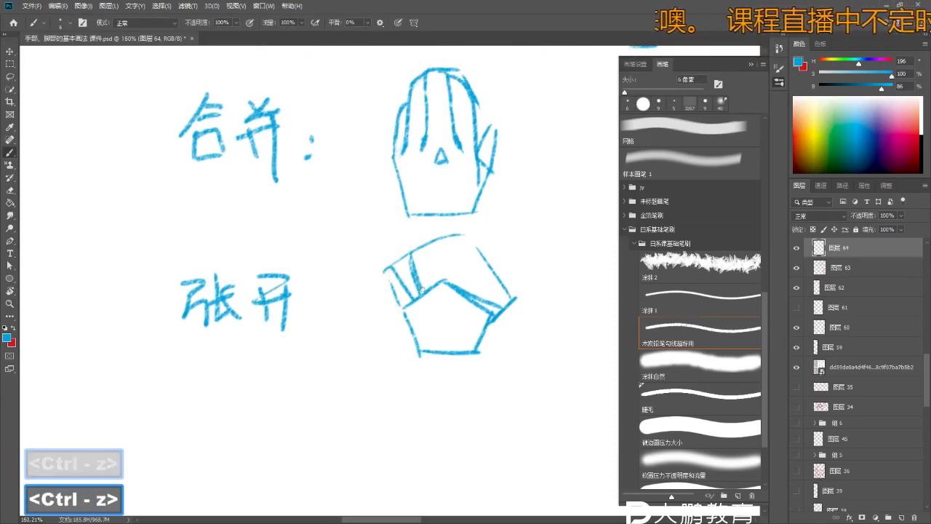
pyautogui.moveTo(429, 251)
pyautogui.mouseDown()
pyautogui.moveTo(433, 281)
pyautogui.moveTo(415, 246)
pyautogui.moveTo(429, 282)
pyautogui.moveTo(445, 287)
pyautogui.moveTo(445, 237)
pyautogui.mouseUp()
pyautogui.hotkey('ctrl', 'z')
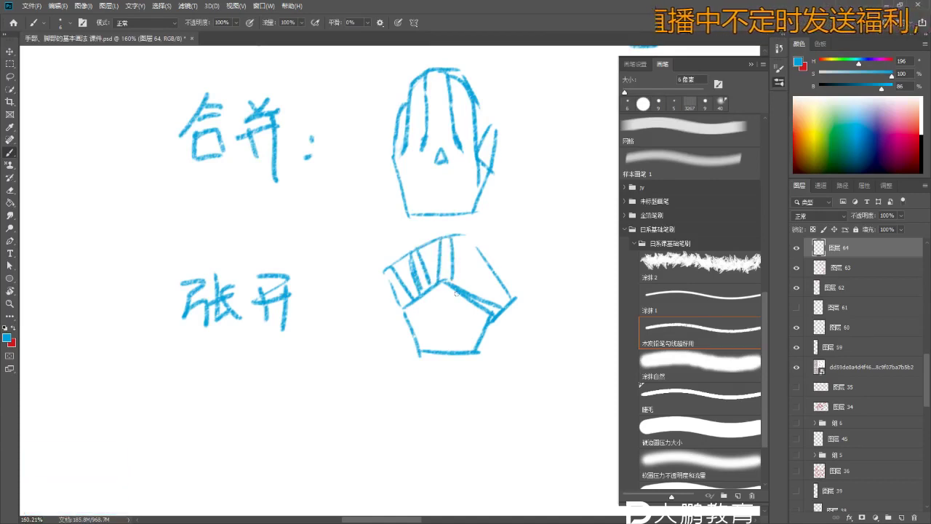
pyautogui.hotkey('ctrl', 'z')
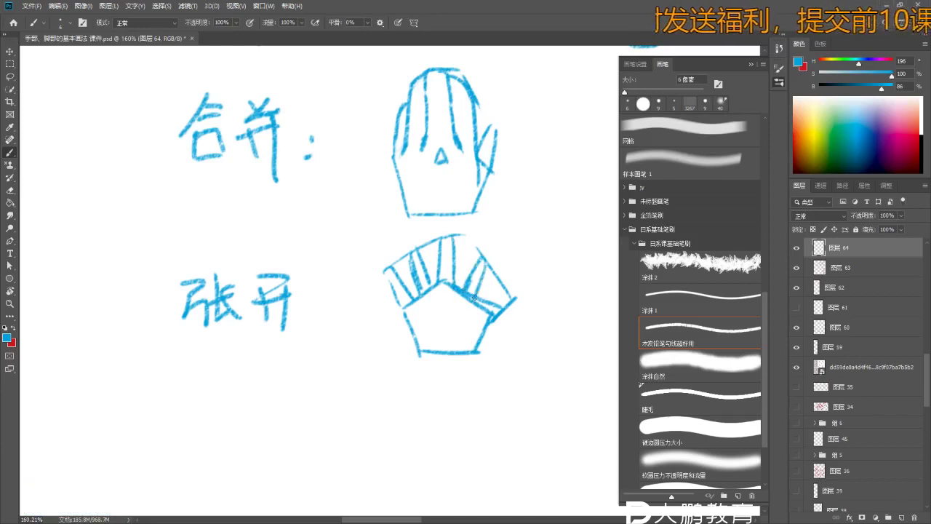
pyautogui.hotkey('ctrl', 'z')
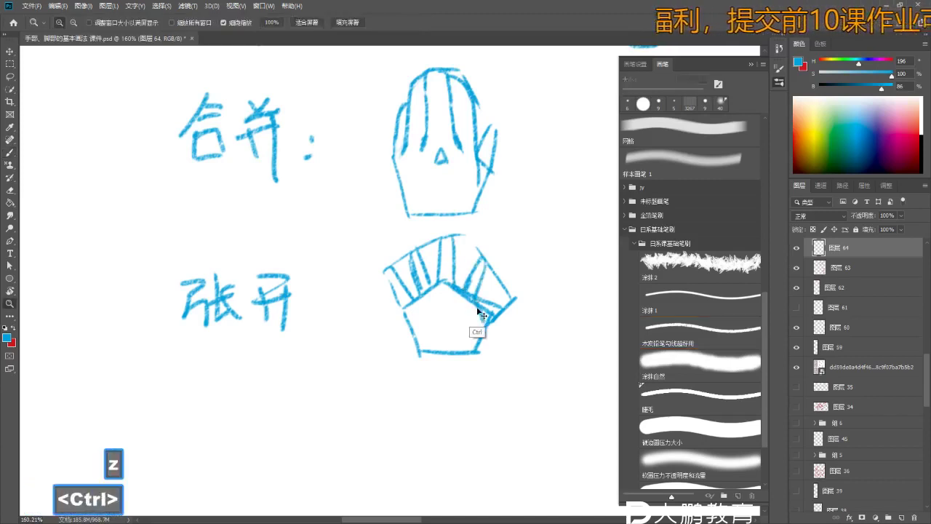
pyautogui.press('b')
pyautogui.hotkey('ctrl', 'z')
pyautogui.hotkey('ctrl', 'z')
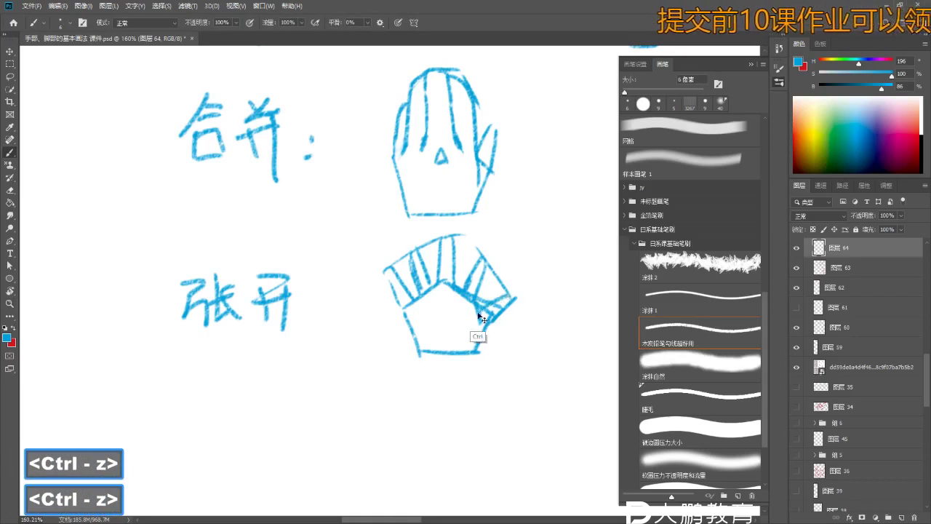
# - Erase part of a finger stroke with a smaller eraser
pyautogui.press('e')
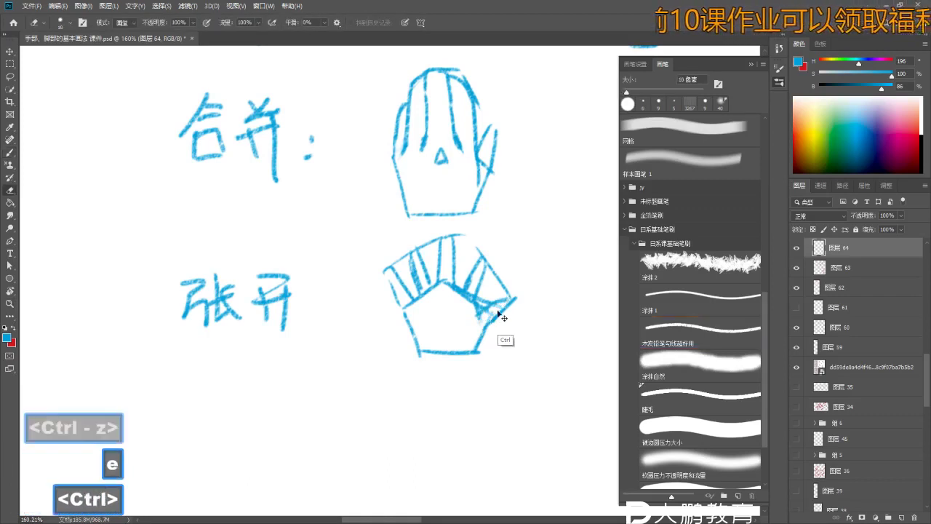
pyautogui.hotkey('ctrl', 'z')
pyautogui.hotkey('ctrl', 'z')
pyautogui.press('[')
pyautogui.press('[')
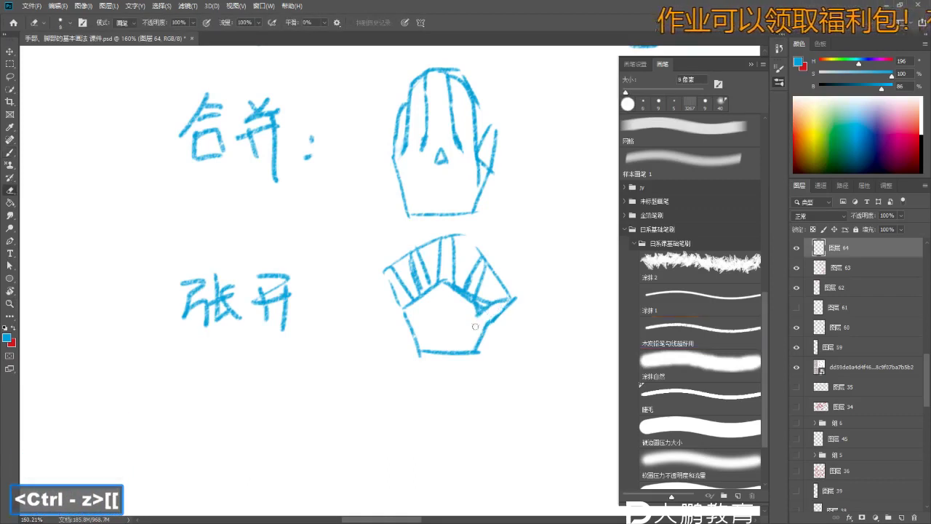
pyautogui.press('b')
pyautogui.press('e')
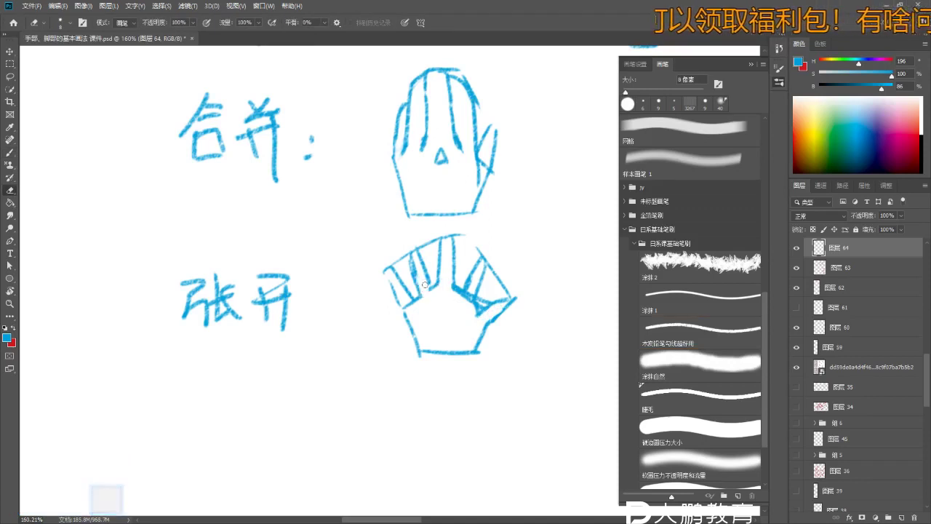
pyautogui.hotkey('ctrl', 'z')
pyautogui.moveTo(472, 304)
pyautogui.mouseDown()
pyautogui.moveTo(429, 325)
pyautogui.moveTo(413, 307)
pyautogui.moveTo(464, 330)
pyautogui.moveTo(444, 312)
pyautogui.mouseUp()
# - Zoom in on the open hand and undo small stroke bits on the fingers
pyautogui.press('z')
pyautogui.press('b')
pyautogui.press('z')
pyautogui.press('b')
pyautogui.press('z')
pyautogui.press('b')
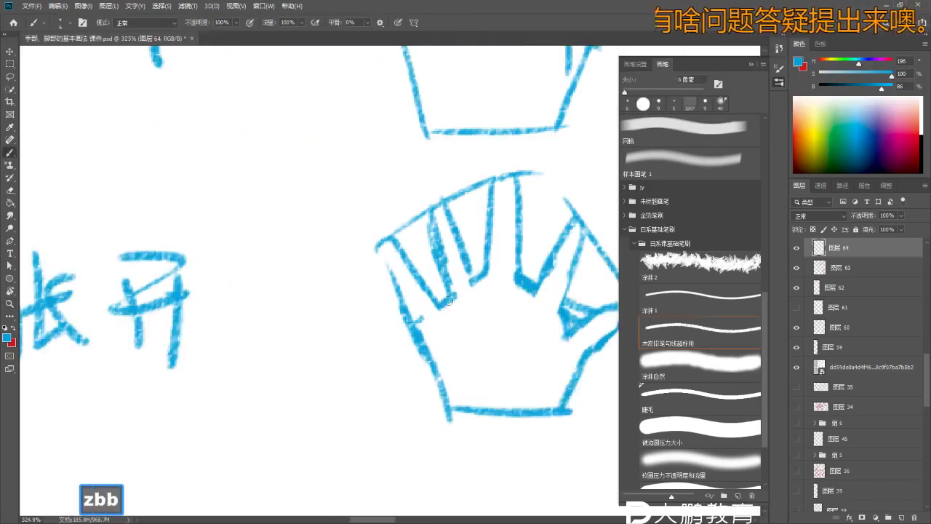
pyautogui.hotkey('ctrl', 'z')
pyautogui.hotkey('ctrl', 'z')
# - Remove more stray strokes near the open hand while zooming in closer
pyautogui.press('e')
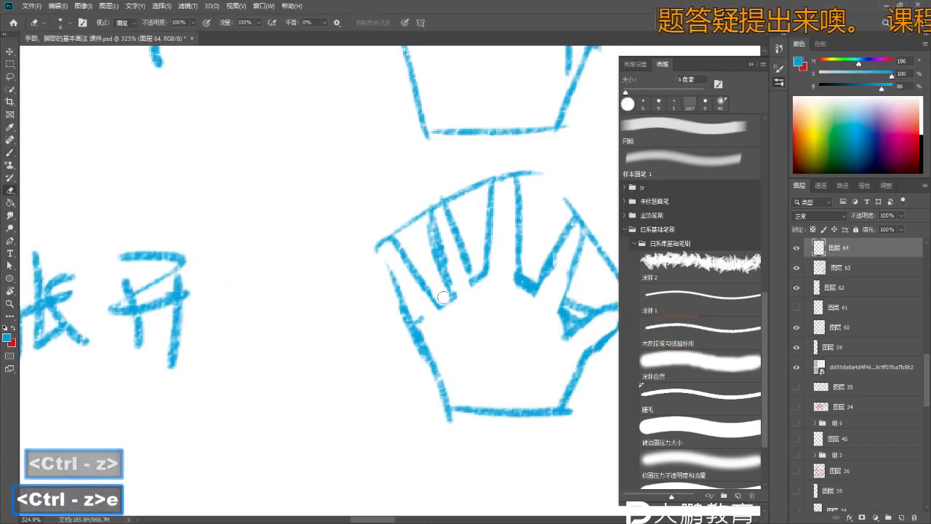
pyautogui.press('b')
pyautogui.press('b')
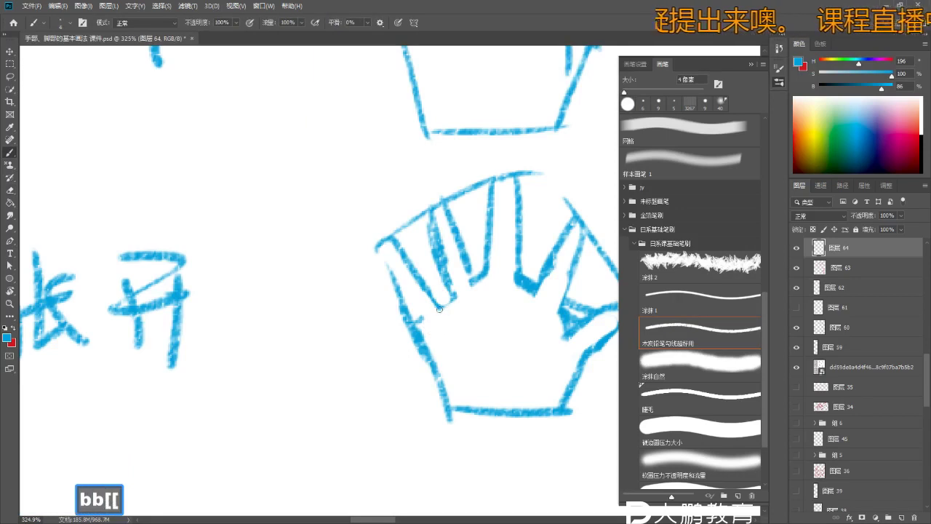
pyautogui.hotkey('ctrl', 'z')
pyautogui.press('z')
pyautogui.moveTo(435, 314); pyautogui.dragTo(445, 311)
pyautogui.press('b')
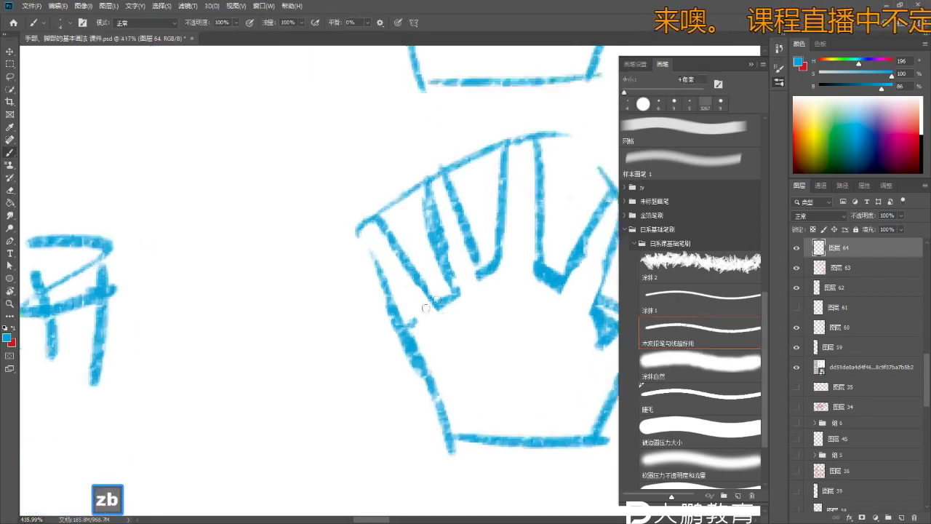
pyautogui.hotkey('ctrl', 'z')
# - Redraw the strokes between the middle fingers, then zoom out to show both hands and the notes
pyautogui.hotkey('ctrl', 'z')
pyautogui.hotkey('ctrl', 'z')
pyautogui.moveTo(471, 256); pyautogui.dragTo(496, 297)
pyautogui.hotkey('ctrl', 'z')
pyautogui.hotkey('ctrl', 'z')
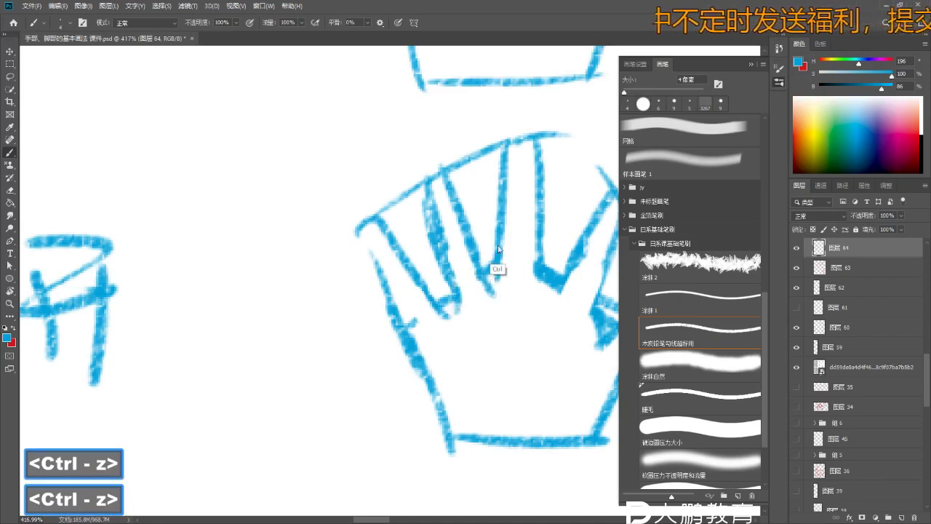
pyautogui.hotkey('ctrl', 'space')
pyautogui.moveTo(468, 303)
pyautogui.mouseDown()
pyautogui.moveTo(532, 331)
pyautogui.moveTo(523, 323)
pyautogui.mouseUp()
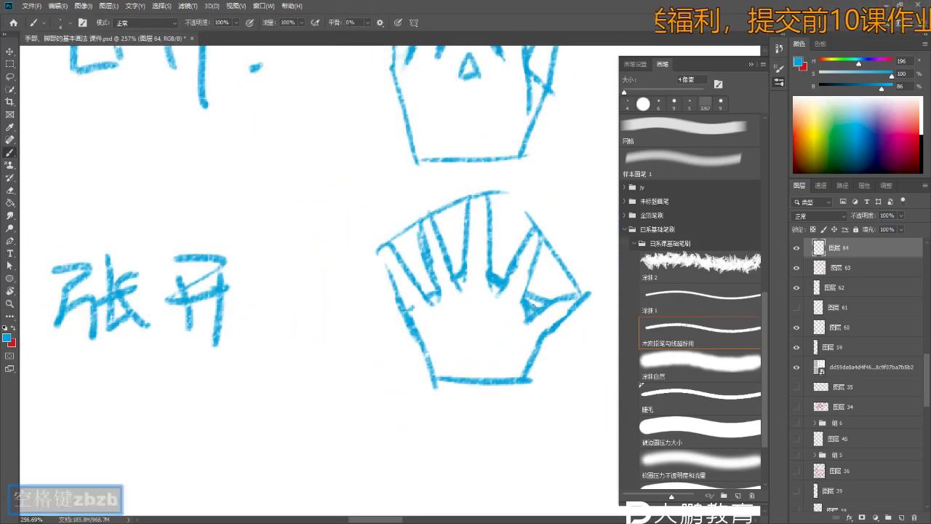
pyautogui.press('e')
pyautogui.press('b')
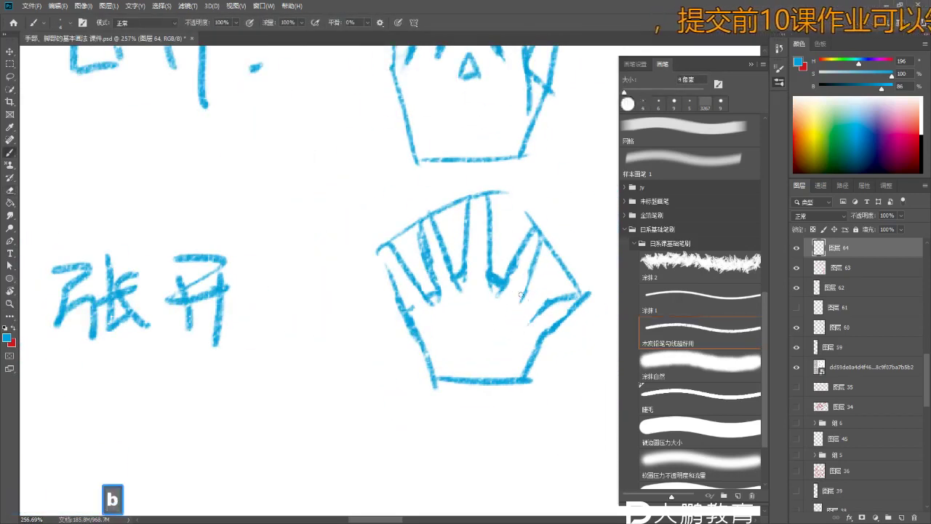
pyautogui.hotkey('ctrl', 'z')
pyautogui.hotkey('ctrl', 'z')
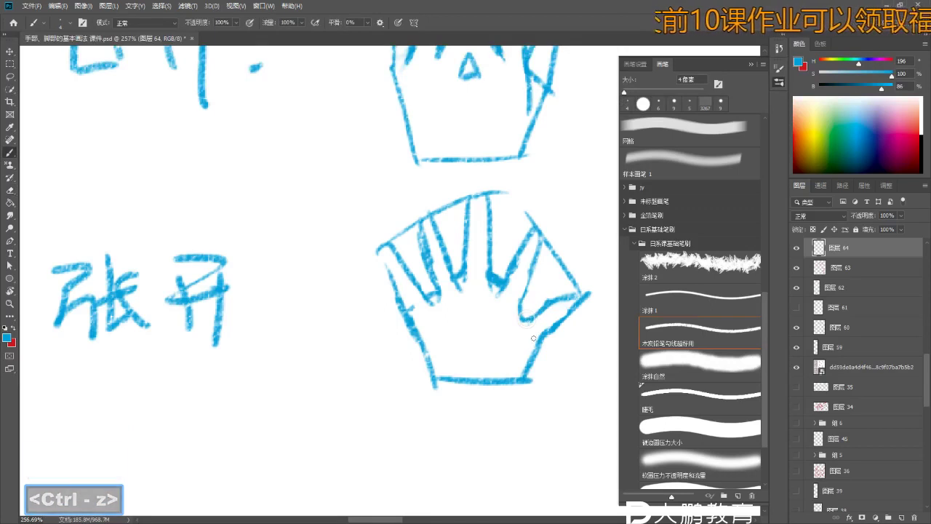
pyautogui.hotkey('ctrl', 'z')
pyautogui.hotkey('ctrl', 'z')
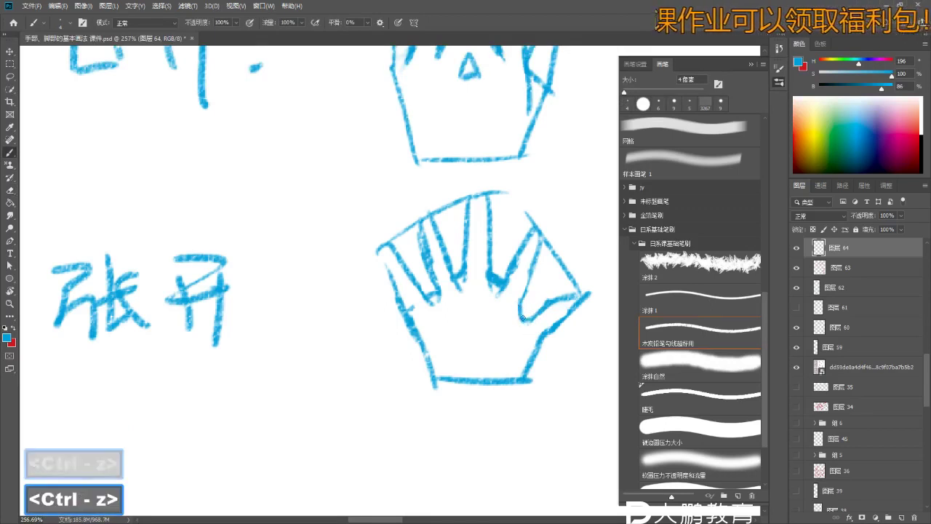
pyautogui.press('z')
pyautogui.press('space')
pyautogui.moveTo(507, 319)
pyautogui.mouseDown()
pyautogui.moveTo(465, 342)
pyautogui.moveTo(436, 313)
pyautogui.moveTo(289, 229)
pyautogui.moveTo(247, 228)
pyautogui.mouseUp()
# - Write the character 背 to the right of the closed-hand sketch
pyautogui.press('z')
pyautogui.press('b')
pyautogui.press('z')
pyautogui.press('b')
pyautogui.press('z')
pyautogui.press('b')
pyautogui.press('b')
pyautogui.moveTo(472, 212); pyautogui.dragTo(485, 231)
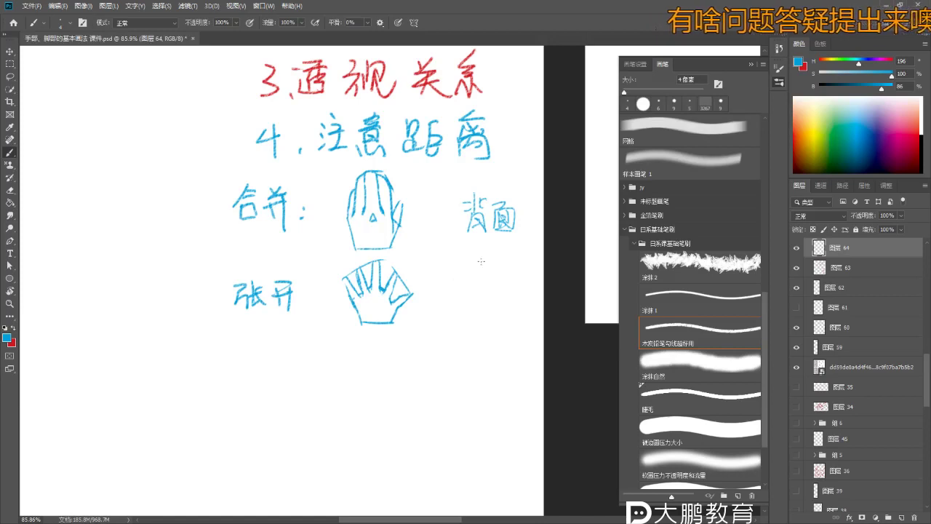
# - Switch to red and mark the open-hand finger roots with short contour and diagonal strokes
pyautogui.press('space')
pyautogui.moveTo(480, 260); pyautogui.dragTo(496, 258)
pyautogui.press('z')
pyautogui.press('b')
pyautogui.moveTo(378, 298)
pyautogui.mouseDown()
pyautogui.moveTo(415, 298)
pyautogui.moveTo(389, 295)
pyautogui.moveTo(372, 271)
pyautogui.moveTo(365, 285)
pyautogui.mouseUp()
pyautogui.press('z')
pyautogui.press('b')
pyautogui.press('b')
pyautogui.press('x')
pyautogui.press('z')
pyautogui.press('b')
pyautogui.press('b')
pyautogui.hotkey('ctrl', 'z')
pyautogui.hotkey('ctrl', 'z')
pyautogui.moveTo(343, 254)
pyautogui.mouseDown()
pyautogui.moveTo(367, 283)
pyautogui.moveTo(378, 262)
pyautogui.moveTo(378, 281)
pyautogui.mouseUp()
pyautogui.moveTo(387, 234); pyautogui.dragTo(403, 263)
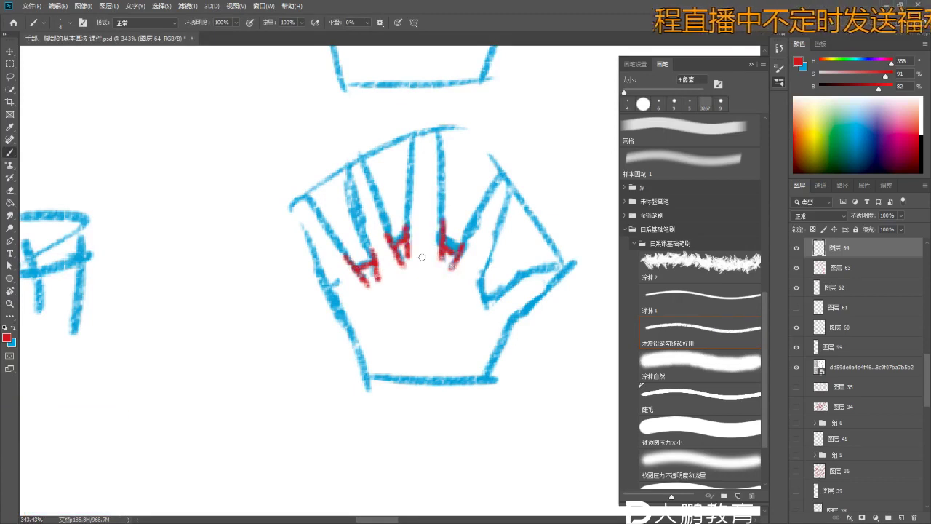
# - Zoom out past both hand sketches to show the reference photos and notes
pyautogui.press('z')
pyautogui.moveTo(486, 278); pyautogui.dragTo(405, 175)
pyautogui.press('b')
pyautogui.press('z')
pyautogui.press('b')
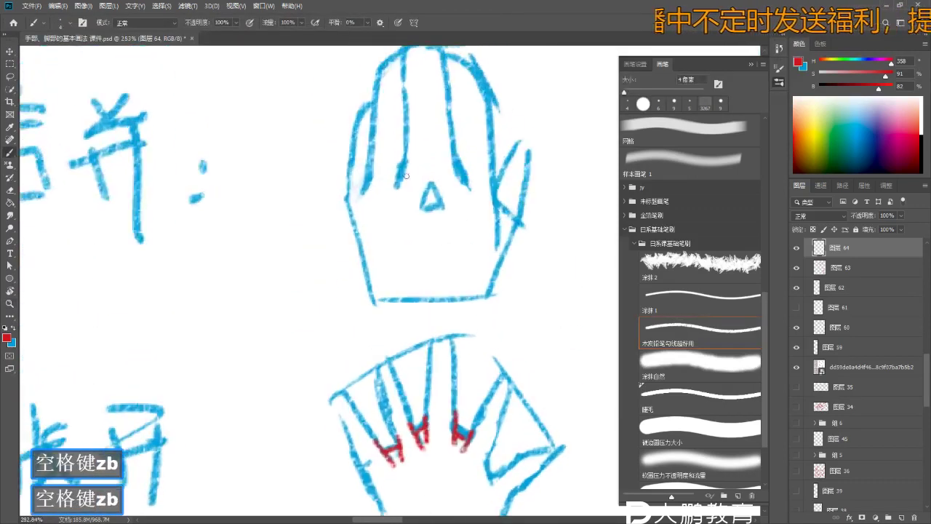
pyautogui.press('z')
pyautogui.moveTo(467, 178); pyautogui.dragTo(415, 145)
pyautogui.press('b')
pyautogui.press('z')
pyautogui.press('b')
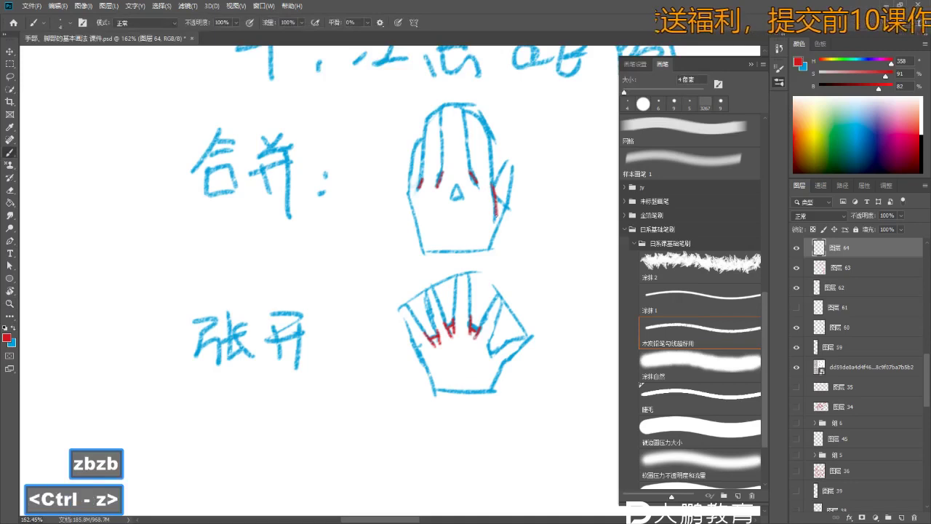
pyautogui.press('z')
pyautogui.moveTo(470, 231)
pyautogui.mouseDown()
pyautogui.moveTo(407, 240)
pyautogui.moveTo(377, 230)
pyautogui.moveTo(444, 236)
pyautogui.moveTo(465, 204)
pyautogui.mouseUp()
# - Bring the red-contour hand study into view and make Layer 63 the working layer
pyautogui.press('e')
# - Try brush and eraser touches on the knuckle contours, undoing the unsatisfactory strokes
pyautogui.press('e')
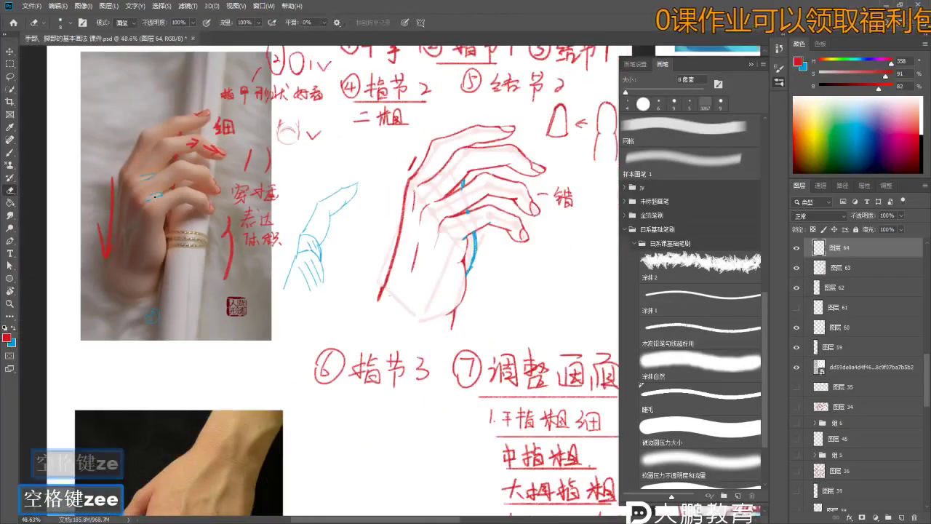
pyautogui.press('space')
pyautogui.moveTo(165, 182)
pyautogui.mouseDown()
pyautogui.moveTo(146, 156)
pyautogui.moveTo(240, 175)
pyautogui.moveTo(539, 192)
pyautogui.mouseUp()
pyautogui.press('z')
pyautogui.press('b')
pyautogui.press('z')
pyautogui.press('b')
pyautogui.keyDown('ctrl'); pyautogui.click(458, 190); pyautogui.keyUp('ctrl')
pyautogui.press('v')
pyautogui.press('z')
pyautogui.press('v')
pyautogui.press('z')
pyautogui.press('b')
pyautogui.press('e')
pyautogui.press('z')
pyautogui.press('e')
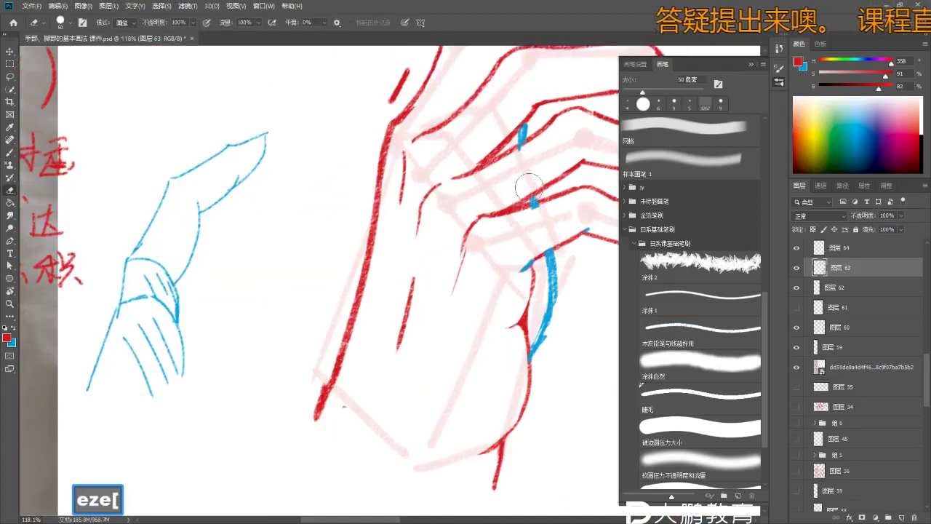
pyautogui.press('b')
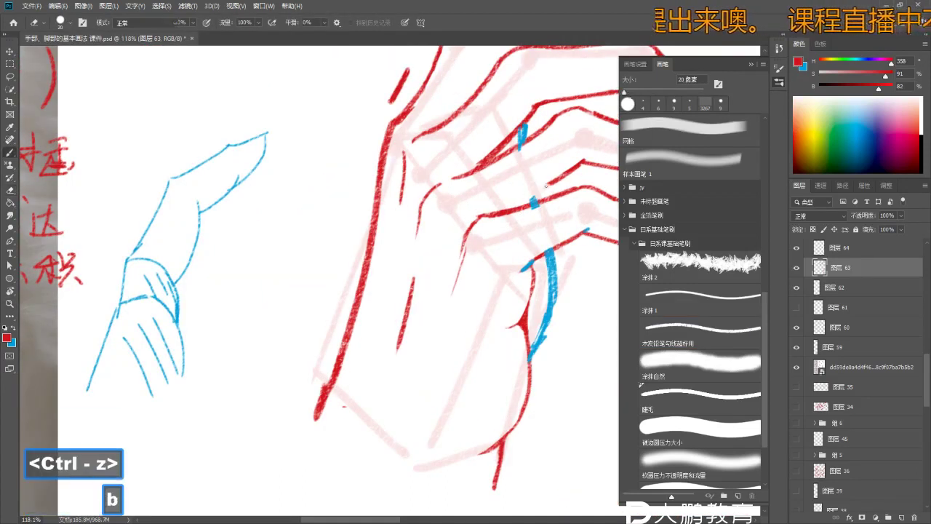
pyautogui.hotkey('ctrl', 'z')
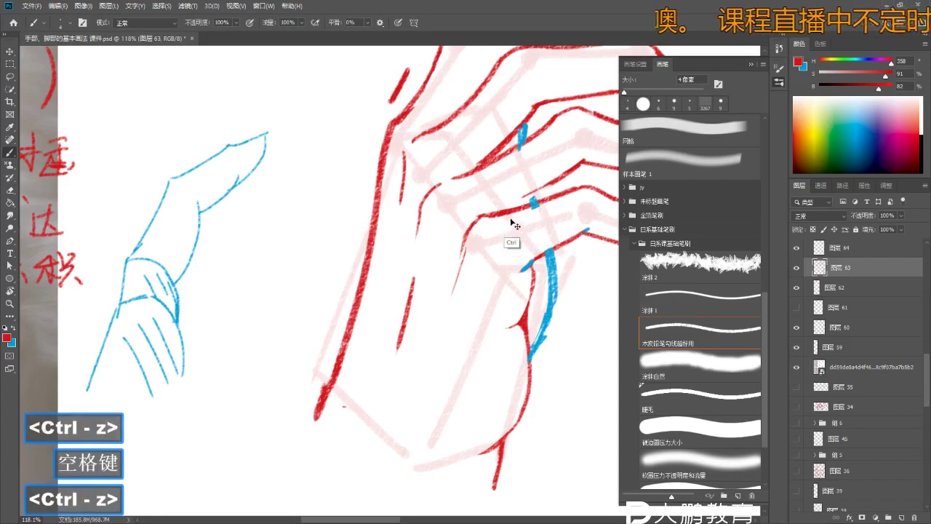
pyautogui.press('e')
pyautogui.hotkey('ctrl', 'z')
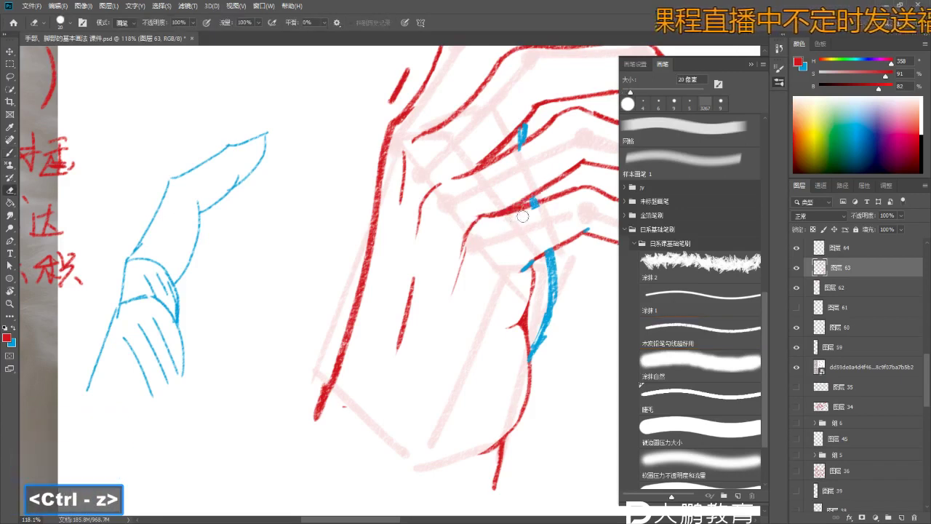
pyautogui.press('b')
pyautogui.press('e')
pyautogui.press('b')
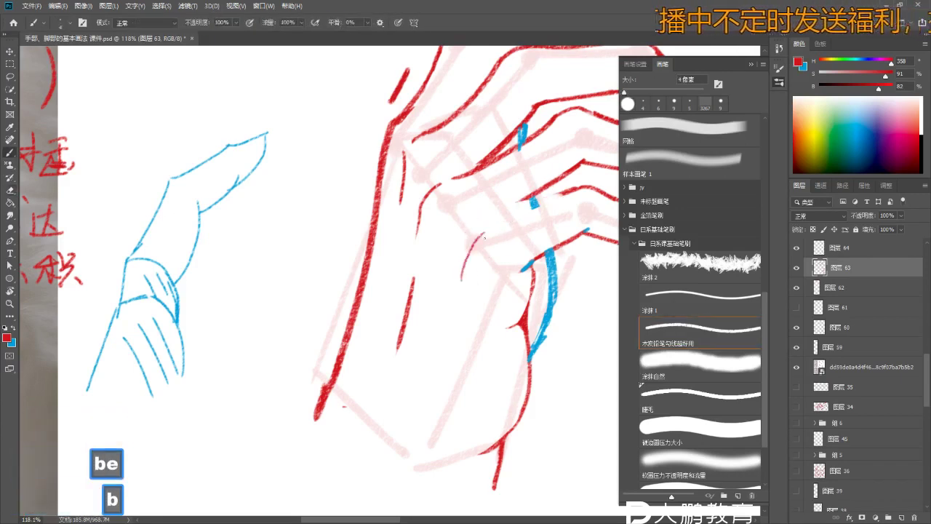
pyautogui.hotkey('ctrl', 'z')
pyautogui.hotkey('ctrl', 'z')
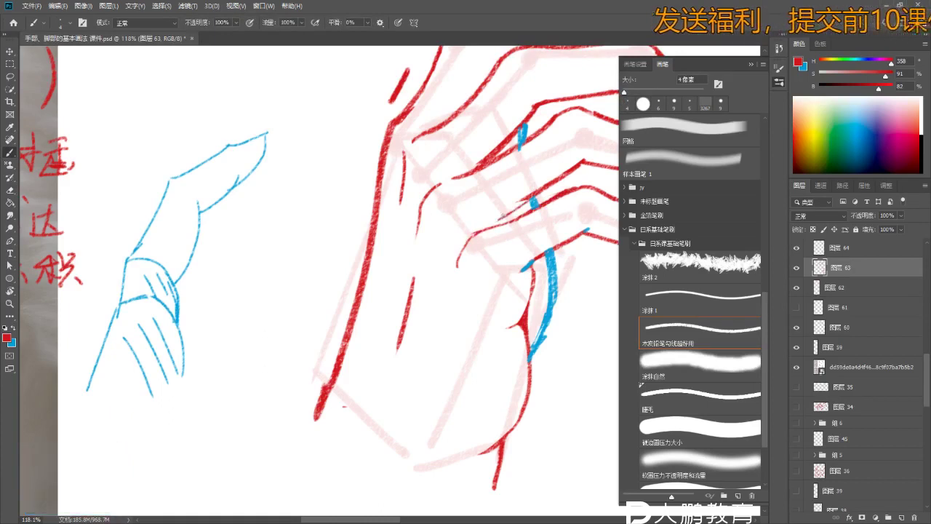
pyautogui.press('z')
pyautogui.press('space')
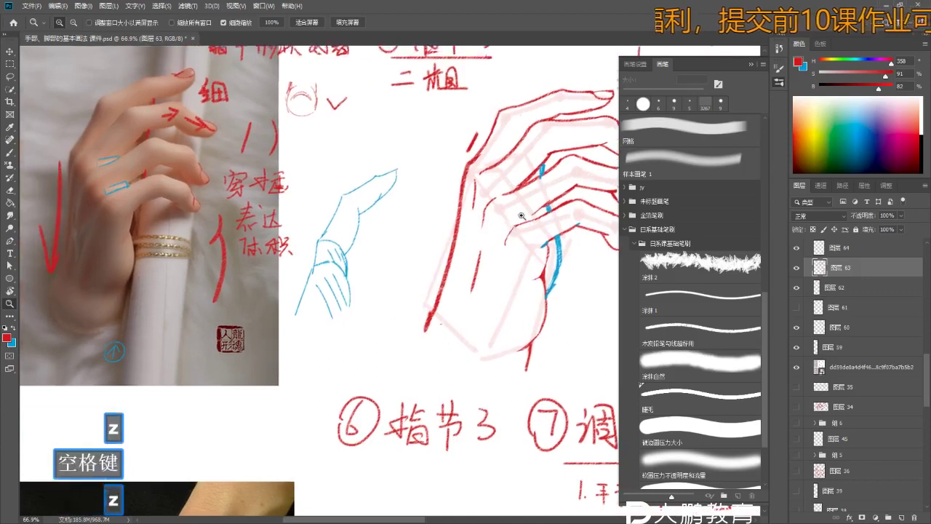
pyautogui.press('z')
pyautogui.press('b')
pyautogui.hotkey('ctrl', 'z')
# - Zoom closely on the knuckles and undo the latest trial stroke
pyautogui.press('z')
pyautogui.moveTo(513, 217)
pyautogui.mouseDown()
pyautogui.moveTo(534, 216)
pyautogui.moveTo(499, 222)
pyautogui.mouseUp()
pyautogui.press('b')
pyautogui.press('z')
pyautogui.press('space')
pyautogui.press('z')
pyautogui.moveTo(499, 221)
pyautogui.mouseDown()
pyautogui.moveTo(523, 222)
pyautogui.moveTo(498, 222)
pyautogui.mouseUp()
pyautogui.press('e')
pyautogui.press('b')
pyautogui.hotkey('ctrl', 'z')
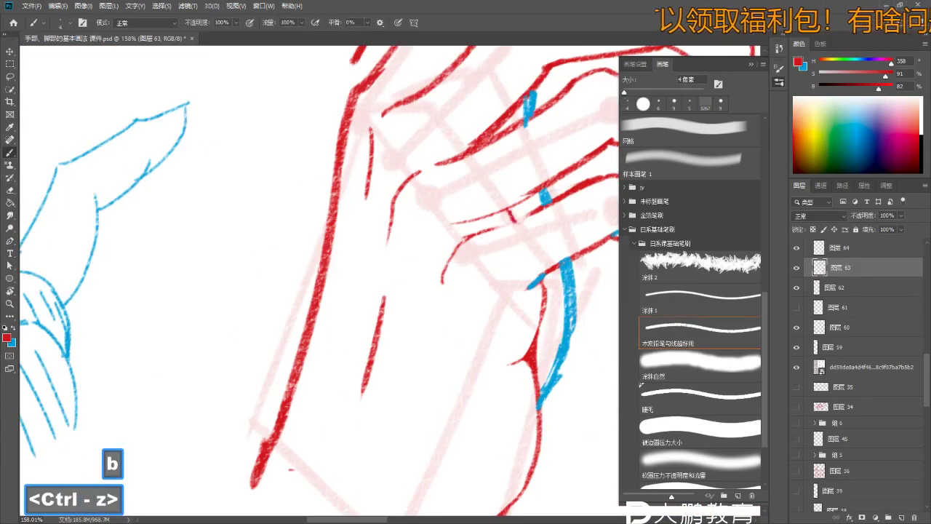
# - Zoom out to compare the whole hand study with the reference photo
pyautogui.press('z')
pyautogui.moveTo(531, 206)
pyautogui.mouseDown()
pyautogui.moveTo(494, 211)
pyautogui.moveTo(468, 241)
pyautogui.moveTo(511, 275)
pyautogui.moveTo(534, 276)
pyautogui.mouseUp()
pyautogui.press('space')
pyautogui.press('z')
pyautogui.press('e')
pyautogui.press('b')
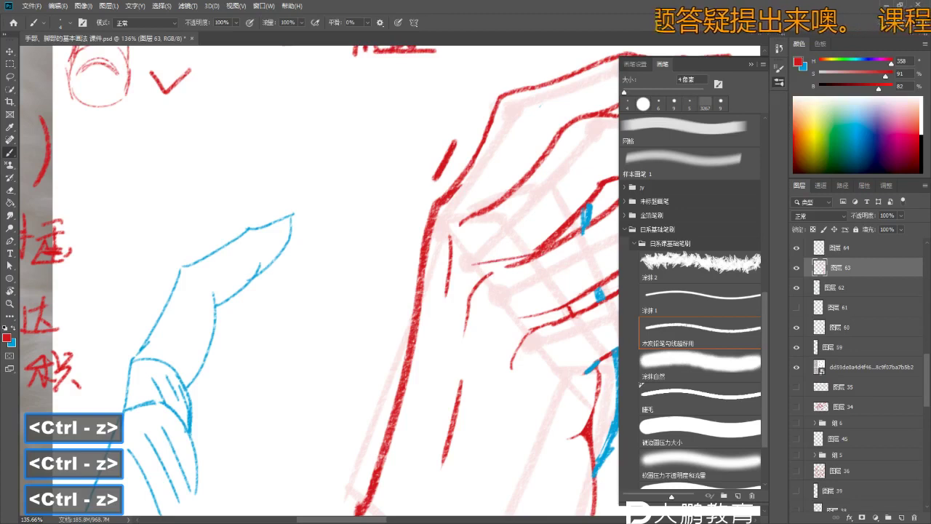
pyautogui.press('z')
pyautogui.moveTo(539, 256); pyautogui.dragTo(402, 276)
pyautogui.press('space')
# - Zoom in on the hand drawing and undo the last stroke
pyautogui.press('b')
pyautogui.press('z')
pyautogui.press('e')
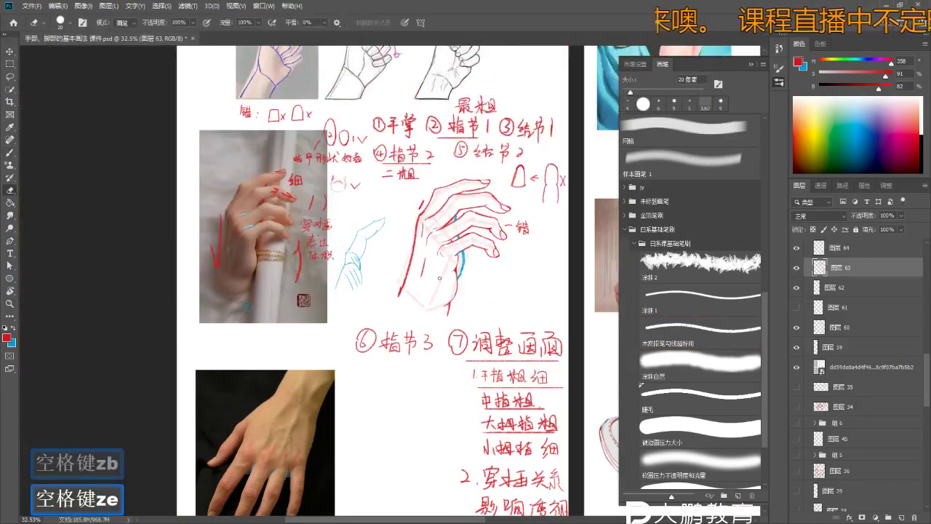
pyautogui.press('z')
pyautogui.press('e')
pyautogui.press('b')
pyautogui.press('space')
pyautogui.moveTo(476, 295)
pyautogui.mouseDown()
pyautogui.moveTo(500, 231)
pyautogui.moveTo(444, 251)
pyautogui.moveTo(502, 246)
pyautogui.moveTo(447, 243)
pyautogui.mouseUp()
pyautogui.press('z')
pyautogui.press('b')
pyautogui.press('z')
pyautogui.press('b')
pyautogui.press('z')
pyautogui.press('b')
pyautogui.hotkey('ctrl', 'z')
# - Pan and zoom out to see the whole hand page
pyautogui.press('z')
pyautogui.press('b')
pyautogui.press('space')
pyautogui.press('z')
pyautogui.press('b')
pyautogui.press('space')
pyautogui.press('z')
pyautogui.press('b')
pyautogui.press('z')
pyautogui.press('z')
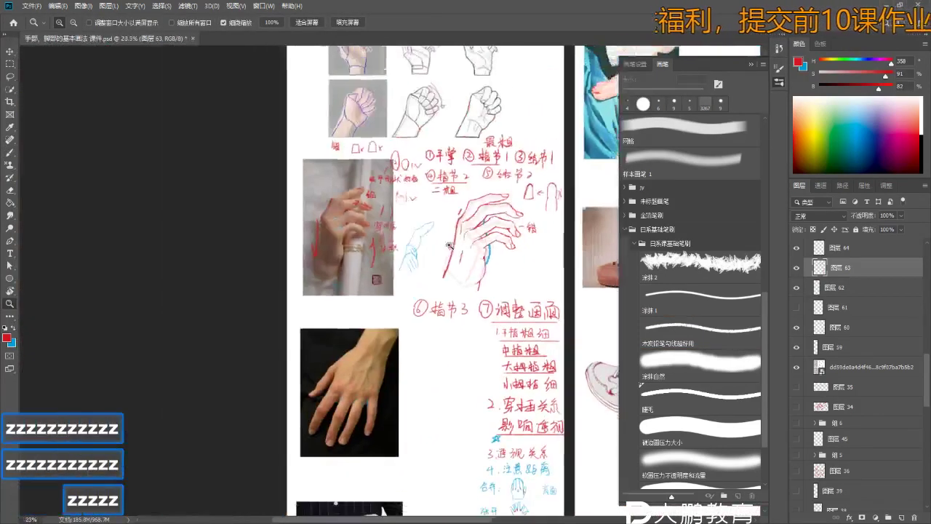
pyautogui.press('b')
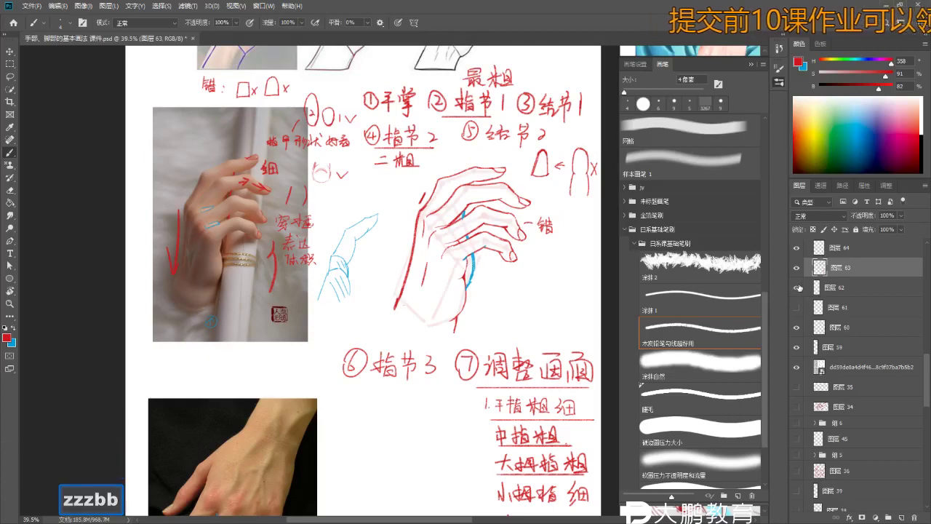
# - Hide the faint pink finger-joint structure on Layer 62 beneath the hand study
pyautogui.click(797, 288)
pyautogui.press('space')
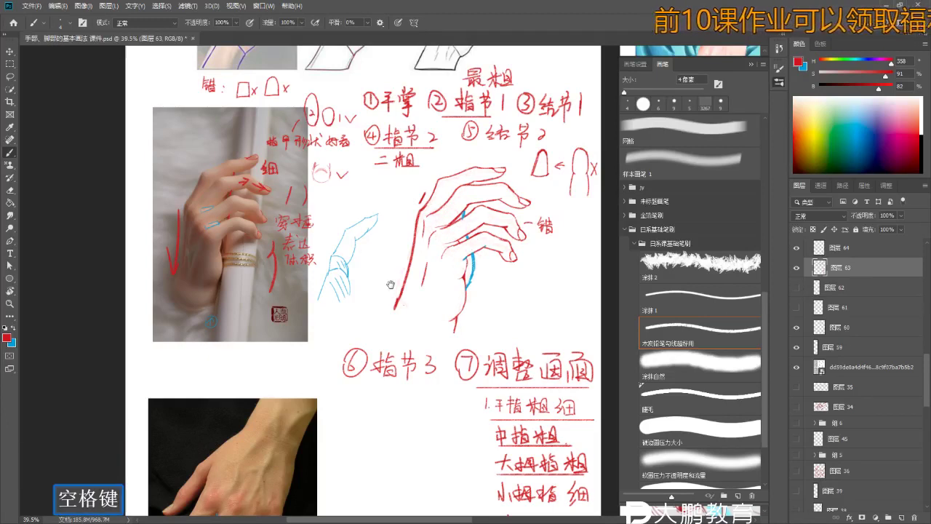
pyautogui.press('z')
pyautogui.moveTo(430, 392); pyautogui.dragTo(445, 393)
pyautogui.press('e')
pyautogui.press('space')
pyautogui.press('b')
pyautogui.press('ctrl')
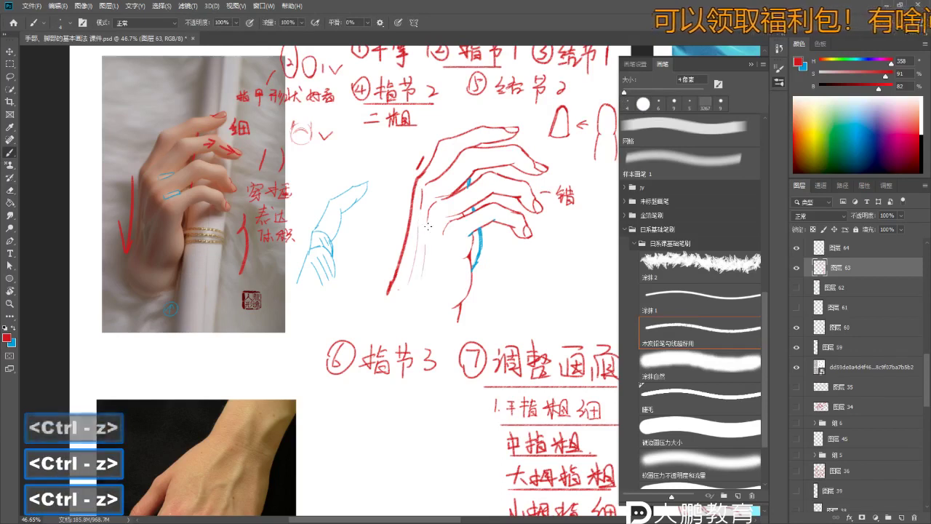
# - Undo two recent changes and zoom in on the hand sketch
pyautogui.hotkey('ctrl', 'z')
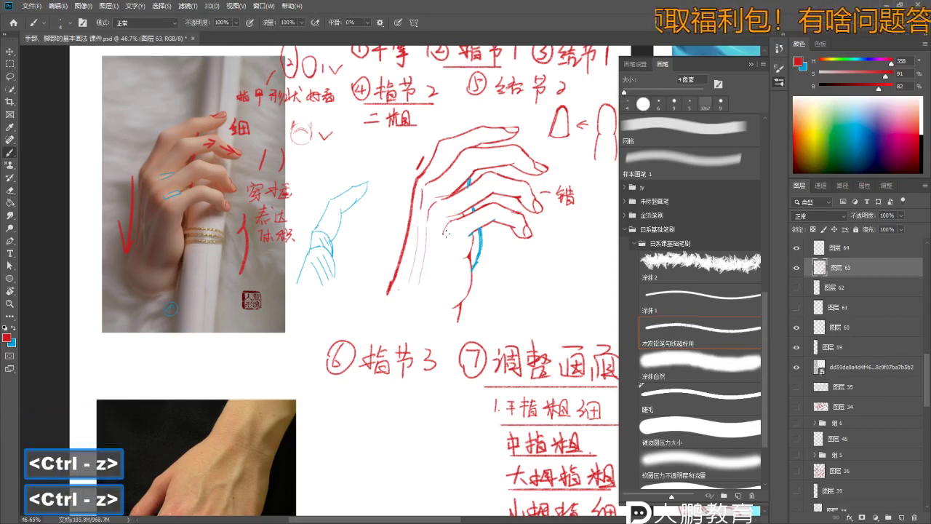
pyautogui.hotkey('ctrl', 'z')
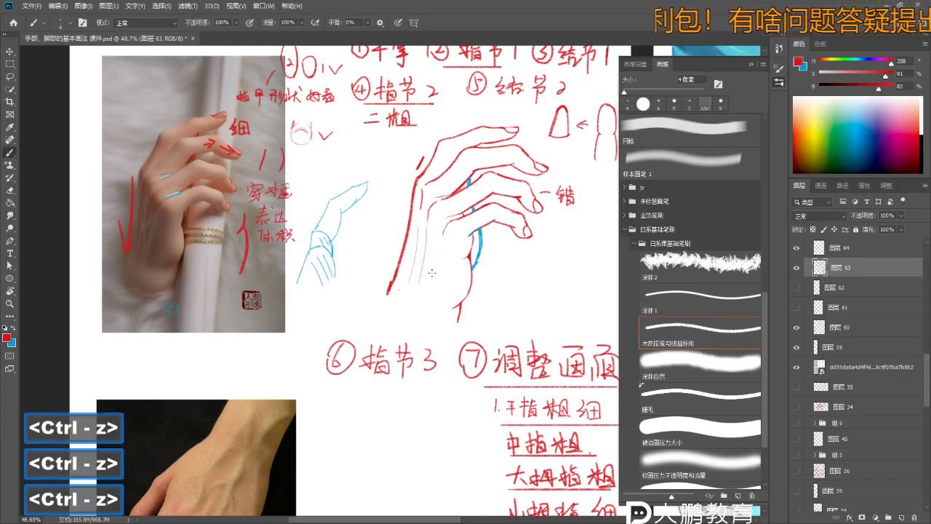
pyautogui.press('z')
pyautogui.moveTo(432, 272); pyautogui.dragTo(427, 276)
pyautogui.press('e')
pyautogui.press('z')
pyautogui.moveTo(431, 216); pyautogui.dragTo(467, 216)
# - Undo the stray strokes on the red hand sketch and clear the active selection
pyautogui.press('e')
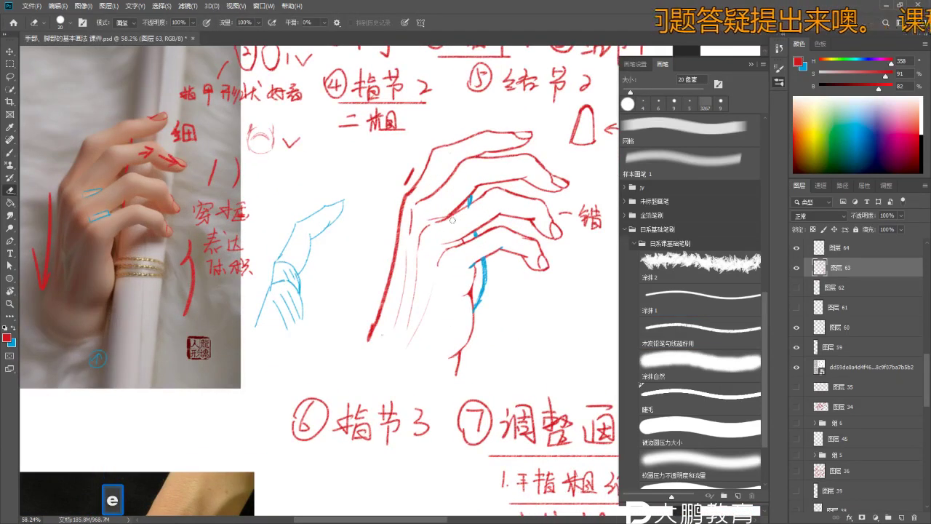
pyautogui.press('b')
pyautogui.hotkey('ctrl', 'z')
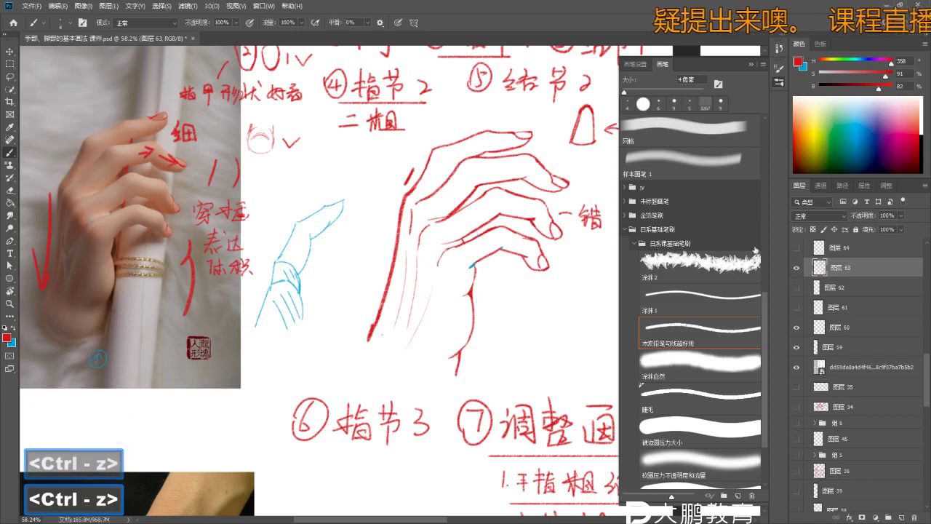
pyautogui.press('z')
pyautogui.press('b')
pyautogui.moveTo(446, 206)
pyautogui.mouseDown()
pyautogui.moveTo(495, 193)
pyautogui.moveTo(437, 218)
pyautogui.moveTo(517, 235)
pyautogui.moveTo(503, 231)
pyautogui.mouseUp()
pyautogui.press('z')
pyautogui.press('b')
pyautogui.press('z')
pyautogui.press('b')
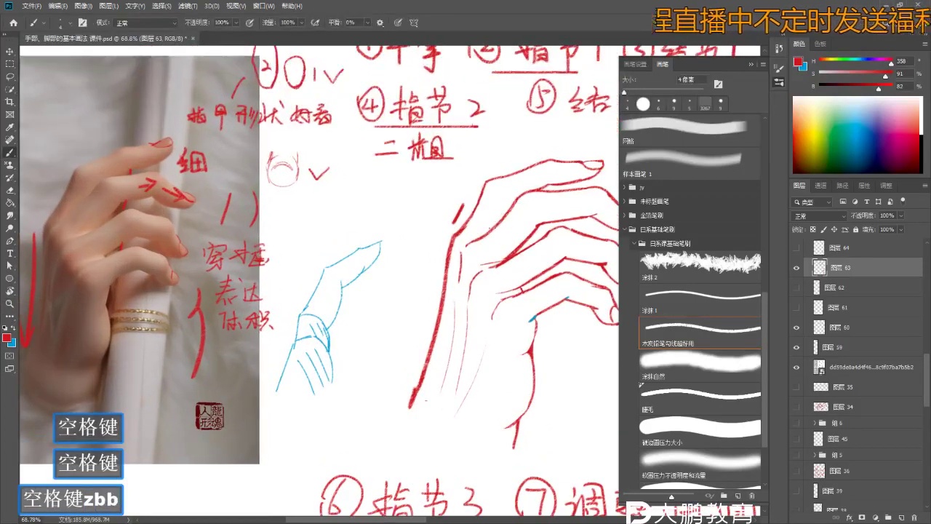
pyautogui.press('e')
pyautogui.press('b')
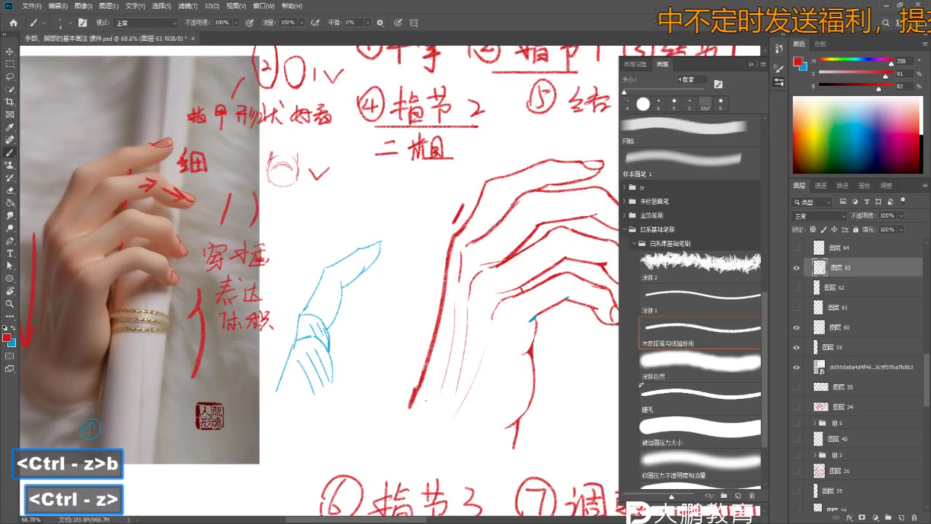
pyautogui.press('e')
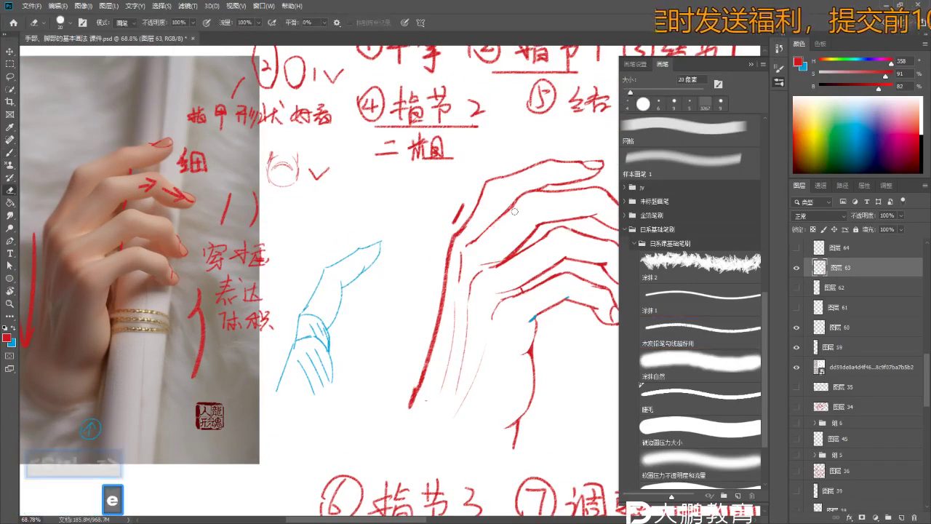
pyautogui.moveTo(524, 224); pyautogui.dragTo(424, 229)
pyautogui.moveTo(509, 205)
pyautogui.mouseDown()
pyautogui.moveTo(526, 205)
pyautogui.moveTo(519, 209)
pyautogui.mouseUp()
pyautogui.press('b')
pyautogui.moveTo(536, 197); pyautogui.dragTo(516, 218)
pyautogui.press('b')
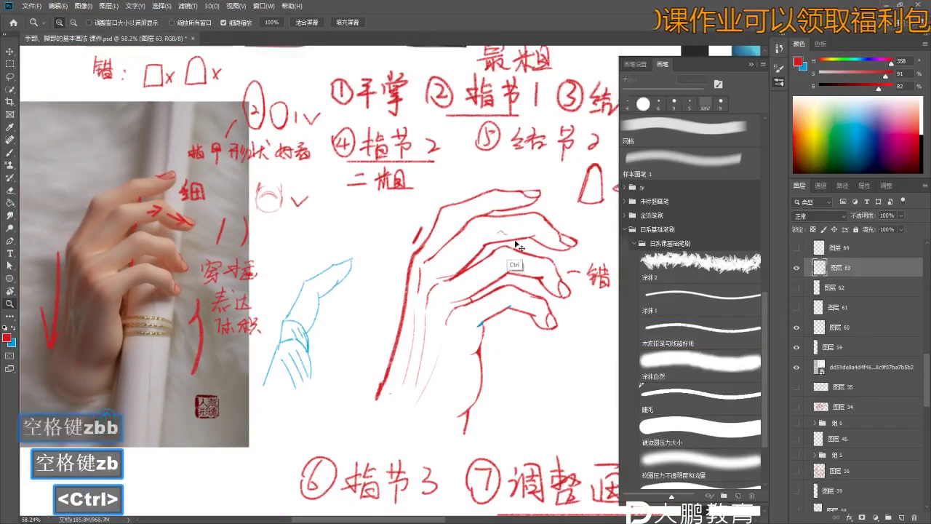
pyautogui.hotkey('ctrl', 'z')
pyautogui.hotkey('ctrl', 'd')
pyautogui.press('z')
pyautogui.moveTo(518, 243); pyautogui.dragTo(514, 243)
pyautogui.press('b')
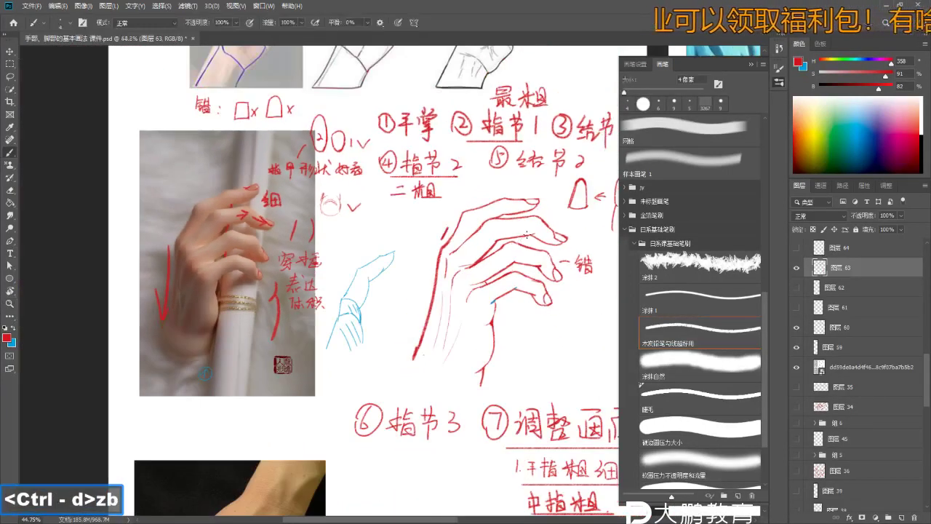
# - Lasso the red sketch's fingertip and transform-nudge it two steps left, then deselect
pyautogui.press('l')
pyautogui.hotkey('ctrl', 'd')
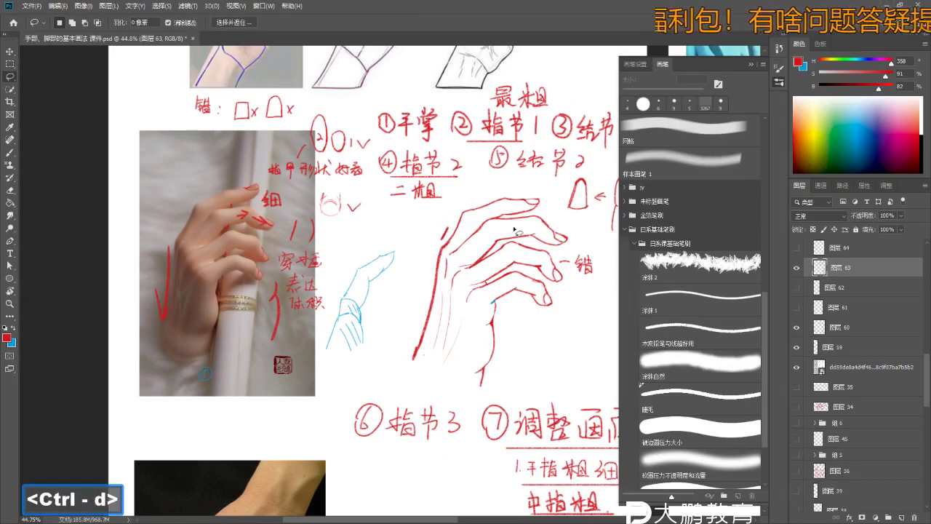
pyautogui.press('z')
pyautogui.moveTo(522, 222); pyautogui.dragTo(525, 219)
pyautogui.press('b')
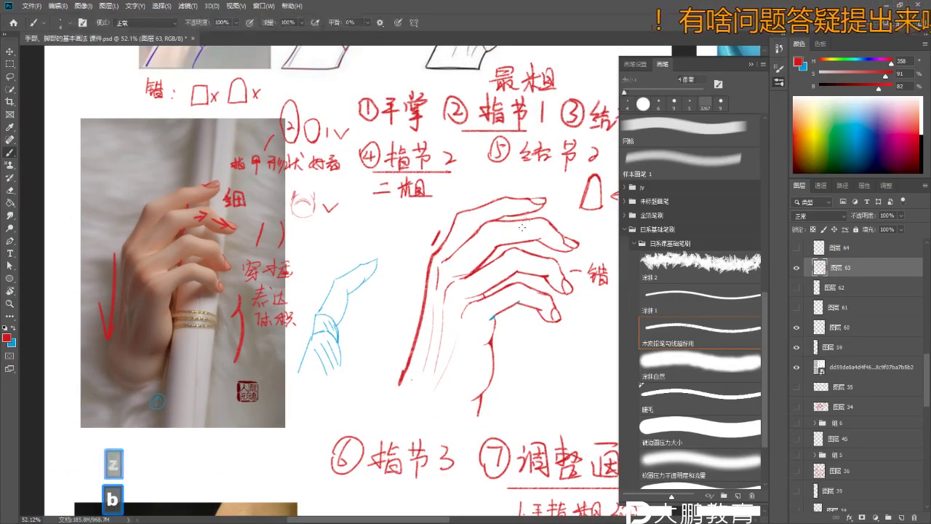
pyautogui.press('l')
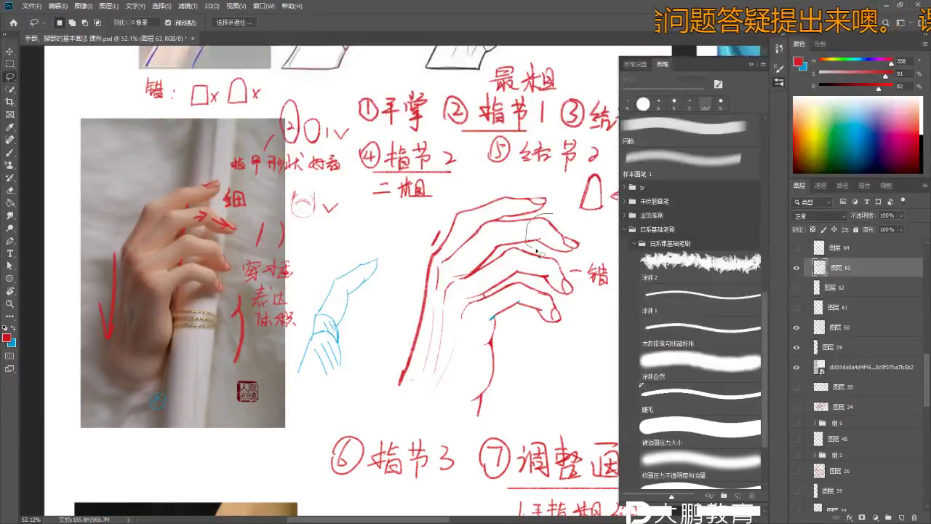
pyautogui.moveTo(550, 216); pyautogui.dragTo(551, 217)
pyautogui.hotkey('ctrl', 't')
pyautogui.press('Left')
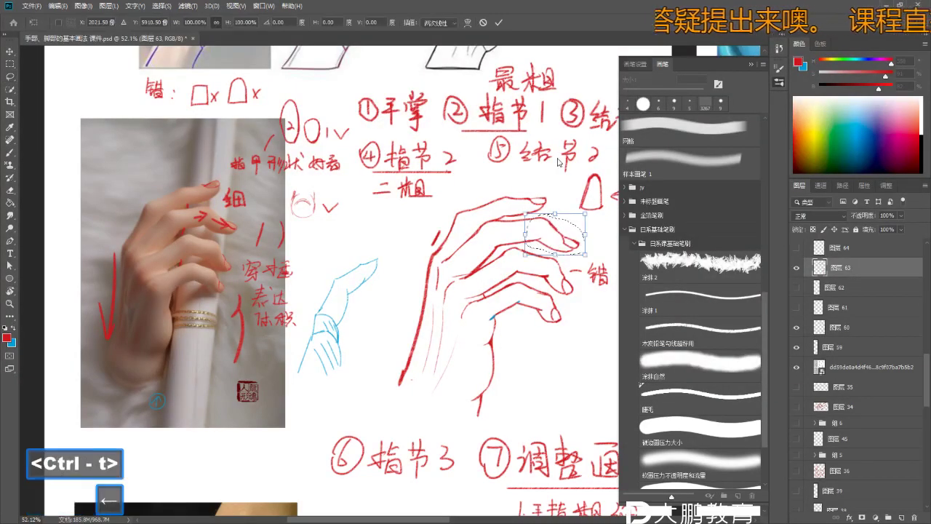
pyautogui.press('Left')
pyautogui.press('Left')
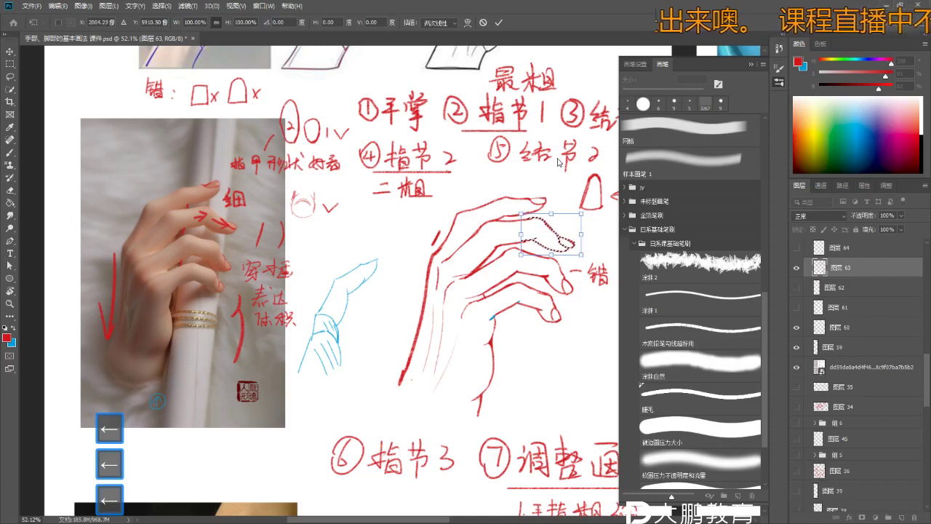
pyautogui.press('Return')
pyautogui.hotkey('ctrl', 'd')
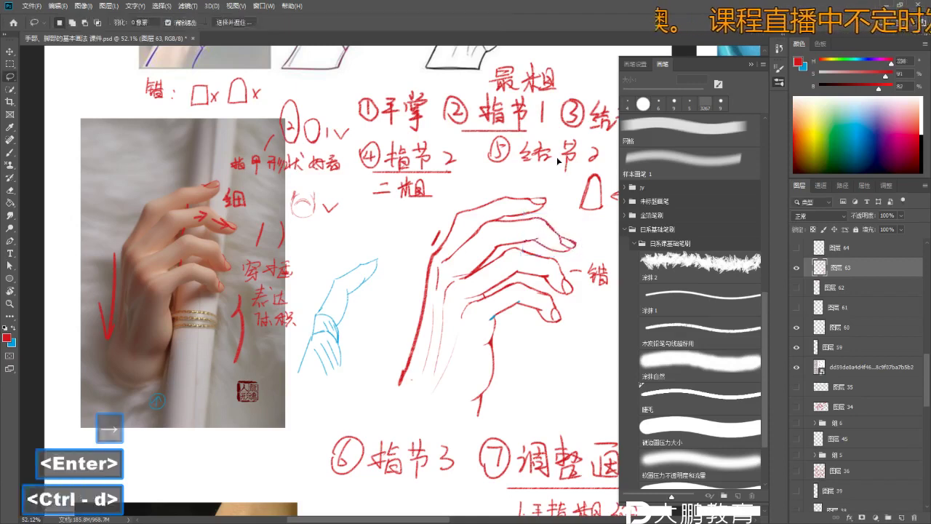
# - Zoom in on the moved fingertip and pan over toward the reference photo
pyautogui.press('z')
pyautogui.click(545, 218)
pyautogui.press('b')
pyautogui.press('z')
pyautogui.click(535, 237)
pyautogui.press('b')
pyautogui.press('space')
pyautogui.moveTo(532, 240); pyautogui.dragTo(570, 230)
pyautogui.press('b')
pyautogui.press('z')
pyautogui.press('space')
pyautogui.press('z')
pyautogui.press('b')
pyautogui.press('b')
# - Zoom out and pan around the lesson page to review the numbered notes and hand photos
pyautogui.press('z')
pyautogui.moveTo(509, 240); pyautogui.dragTo(455, 234)
pyautogui.press('space')
pyautogui.press('z')
pyautogui.press('b')
pyautogui.press('space')
pyautogui.press('z')
pyautogui.press('b')
pyautogui.press('space')
pyautogui.moveTo(483, 318)
pyautogui.mouseDown()
pyautogui.moveTo(446, 286)
pyautogui.moveTo(405, 185)
pyautogui.moveTo(363, 187)
pyautogui.mouseUp()
pyautogui.press('b')
pyautogui.press('z')
pyautogui.press('space')
pyautogui.moveTo(405, 357); pyautogui.dragTo(398, 333)
pyautogui.press('z')
pyautogui.moveTo(317, 232)
pyautogui.mouseDown()
pyautogui.moveTo(336, 256)
pyautogui.moveTo(328, 234)
pyautogui.moveTo(301, 256)
pyautogui.mouseUp()
pyautogui.press('b')
pyautogui.press('space')
pyautogui.press('z')
pyautogui.press('b')
pyautogui.press('b')
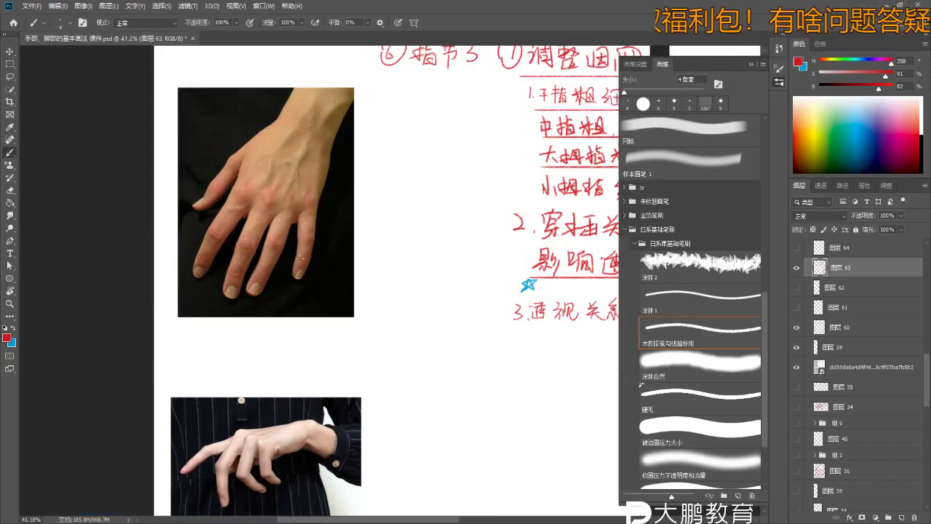
pyautogui.press('space')
pyautogui.moveTo(299, 258); pyautogui.dragTo(267, 287)
pyautogui.press('b')
pyautogui.press('b')
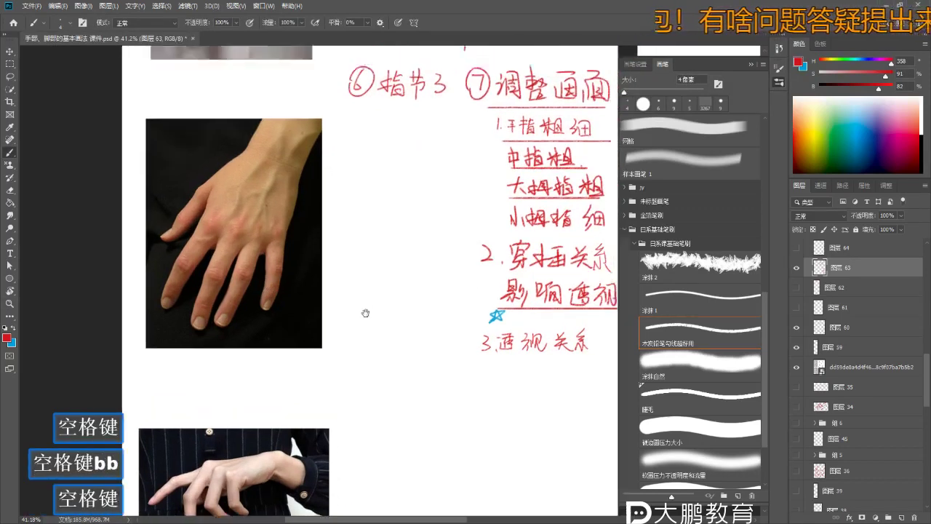
pyautogui.press('z')
pyautogui.moveTo(386, 283); pyautogui.dragTo(355, 281)
pyautogui.press('b')
pyautogui.press('space')
pyautogui.press('z')
pyautogui.moveTo(305, 310)
pyautogui.mouseDown()
pyautogui.moveTo(402, 207)
pyautogui.moveTo(415, 207)
pyautogui.mouseUp()
pyautogui.press('b')
pyautogui.press('space')
pyautogui.press('z')
pyautogui.press('b')
# - Swap the painting colour to blue and enlarge the brush to 15 px
pyautogui.press('x')
pyautogui.press('b')
pyautogui.press(']')
pyautogui.press(']')
pyautogui.press(']')
pyautogui.press(']')
pyautogui.press(']')
pyautogui.press(']')
pyautogui.press(']')
pyautogui.press('space')
pyautogui.moveTo(384, 173)
pyautogui.mouseDown()
pyautogui.moveTo(379, 187)
pyautogui.moveTo(436, 188)
pyautogui.mouseUp()
# - Undo the last underline stroke and add a new layer for the blue structure lines
pyautogui.press('z')
pyautogui.press('b')
pyautogui.press('b')
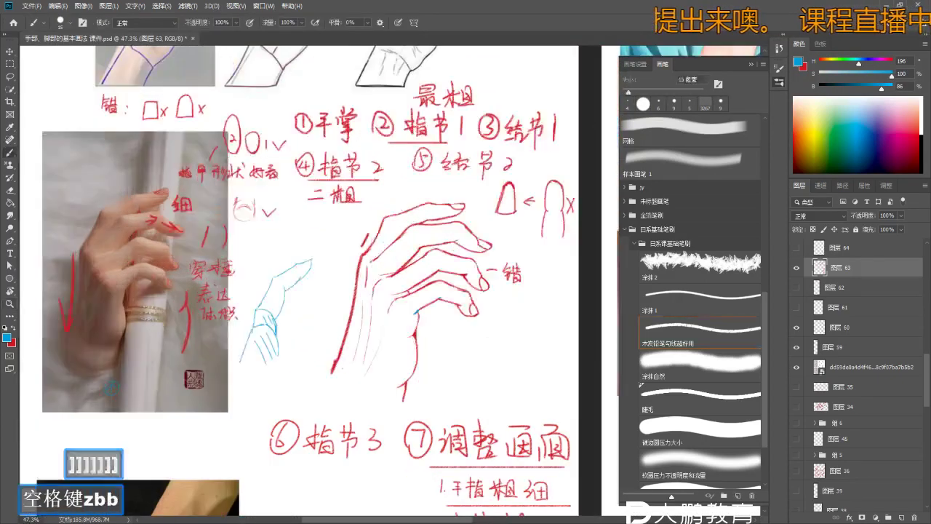
pyautogui.press('b')
pyautogui.press('b')
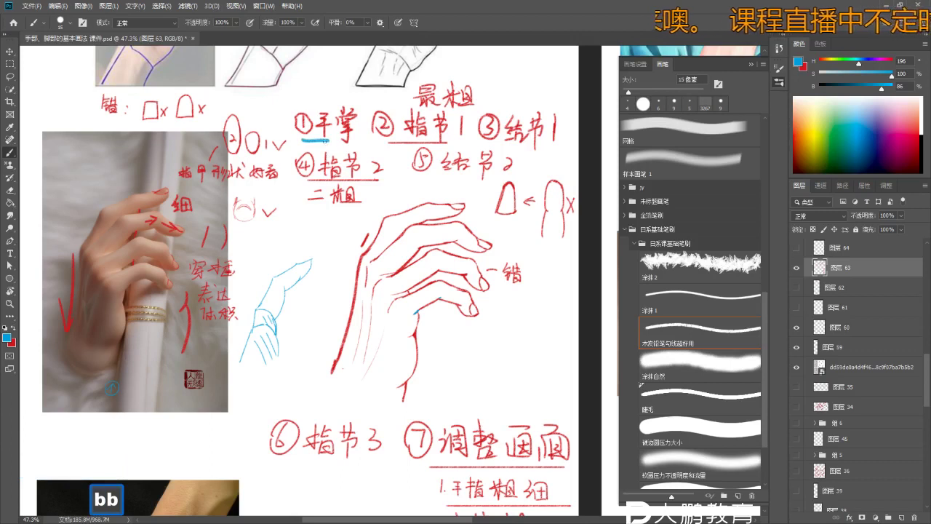
pyautogui.hotkey('ctrl', 'z')
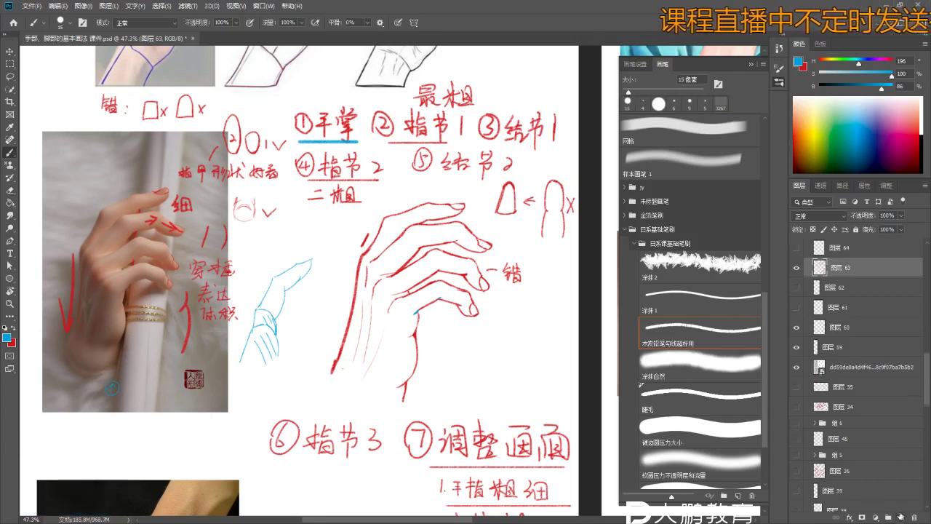
pyautogui.click(902, 517)
pyautogui.press('b')
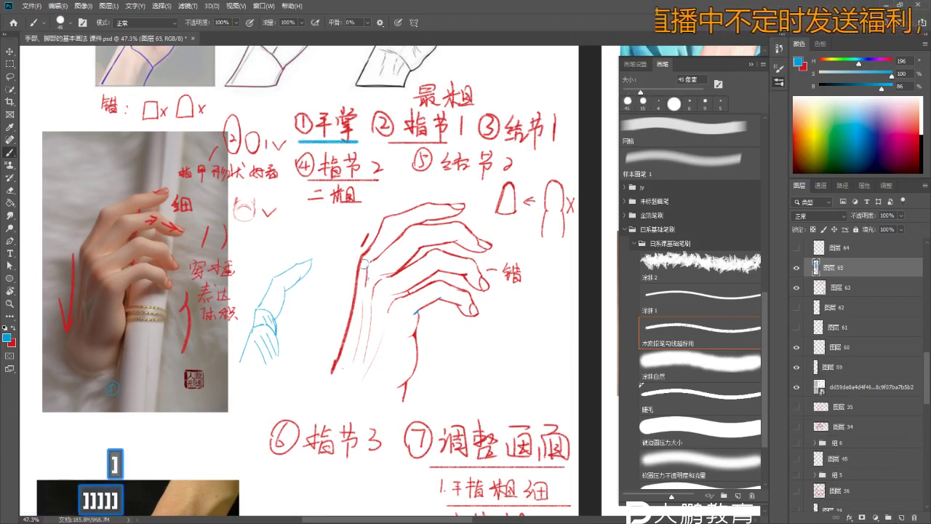
# - Box the wrist with straight blue Shift-click lines running down the red outline
pyautogui.hotkey('ctrl', 'z')
pyautogui.click(361, 261)
pyautogui.keyDown('shift'); pyautogui.click(393, 319); pyautogui.keyUp('shift')
pyautogui.keyDown('shift'); pyautogui.click(419, 314); pyautogui.keyUp('shift')
pyautogui.hotkey('ctrl', 'z')
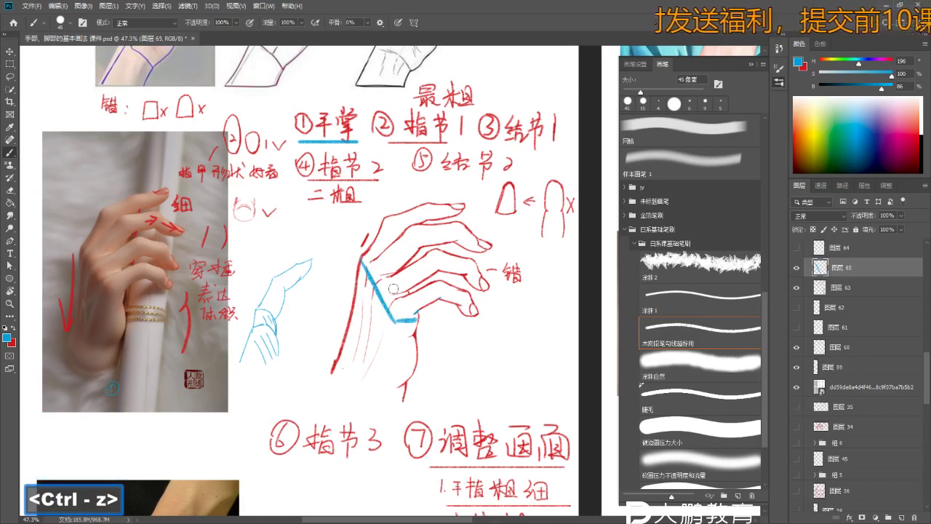
pyautogui.keyDown('shift'); pyautogui.click(408, 320); pyautogui.keyUp('shift')
pyautogui.keyDown('shift'); pyautogui.click(404, 399); pyautogui.keyUp('shift')
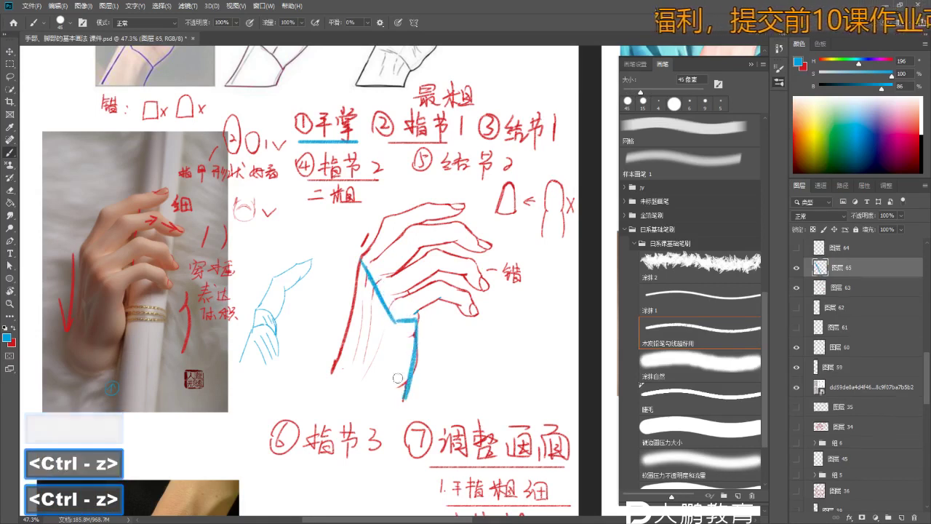
pyautogui.hotkey('ctrl', 'z')
pyautogui.hotkey('ctrl', 'z')
pyautogui.hotkey('ctrl', 'z')
pyautogui.hotkey('ctrl', 'z')
pyautogui.hotkey('ctrl', 'z')
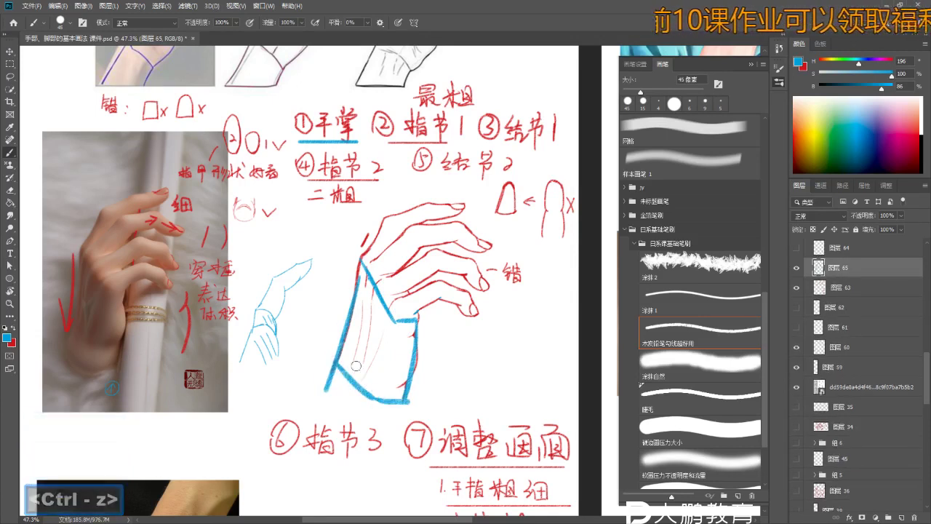
# - Shrink the brush, remove the crossing wrist lines, and draw a blue line across the knuckles
pyautogui.hotkey('ctrl', 'z')
pyautogui.press('b')
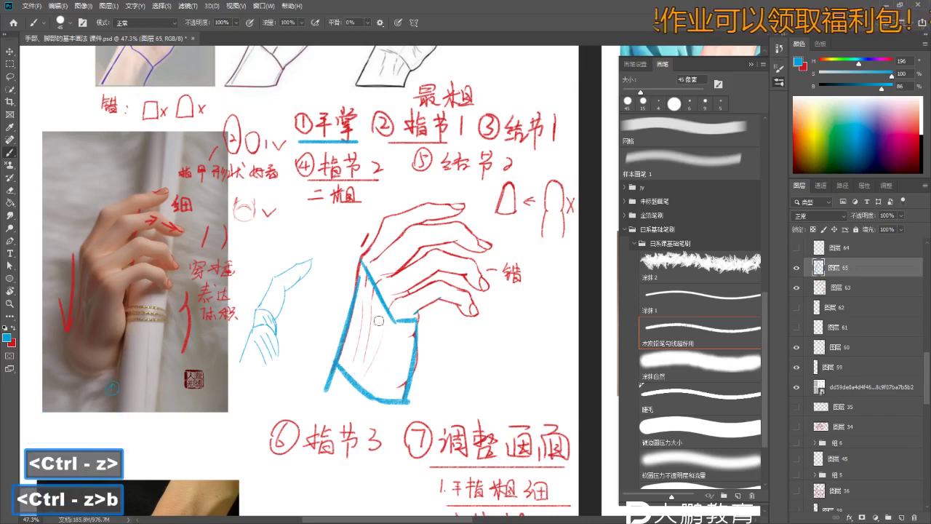
pyautogui.press('z')
pyautogui.moveTo(442, 150)
pyautogui.mouseDown()
pyautogui.moveTo(466, 149)
pyautogui.moveTo(429, 157)
pyautogui.mouseUp()
pyautogui.press('b')
pyautogui.press('[')
pyautogui.press('[')
pyautogui.press('[')
pyautogui.press('[')
pyautogui.press('[')
pyautogui.press('[')
pyautogui.press('z')
pyautogui.press('b')
pyautogui.press('b')
pyautogui.moveTo(407, 291); pyautogui.dragTo(364, 230)
pyautogui.press('z')
pyautogui.press('b')
pyautogui.hotkey('ctrl', 'z')
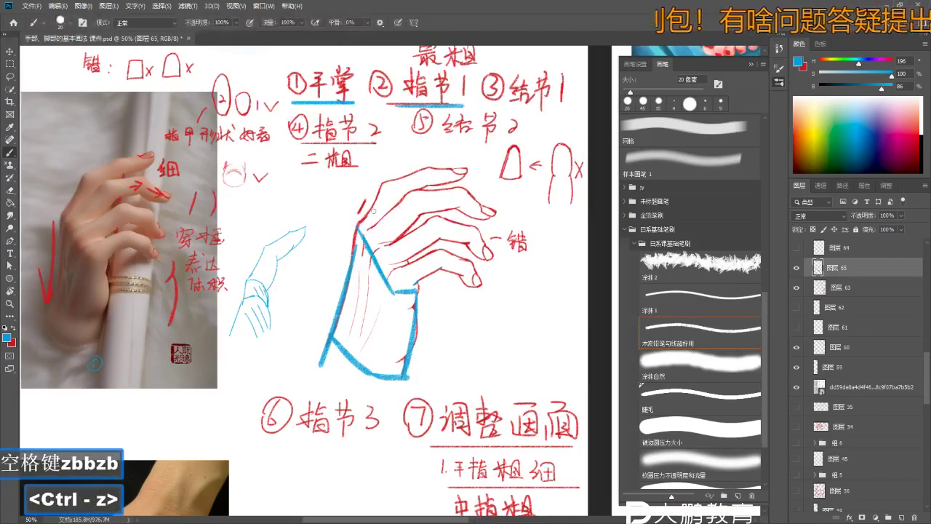
pyautogui.hotkey('ctrl', 'z')
pyautogui.hotkey('ctrl', 'z')
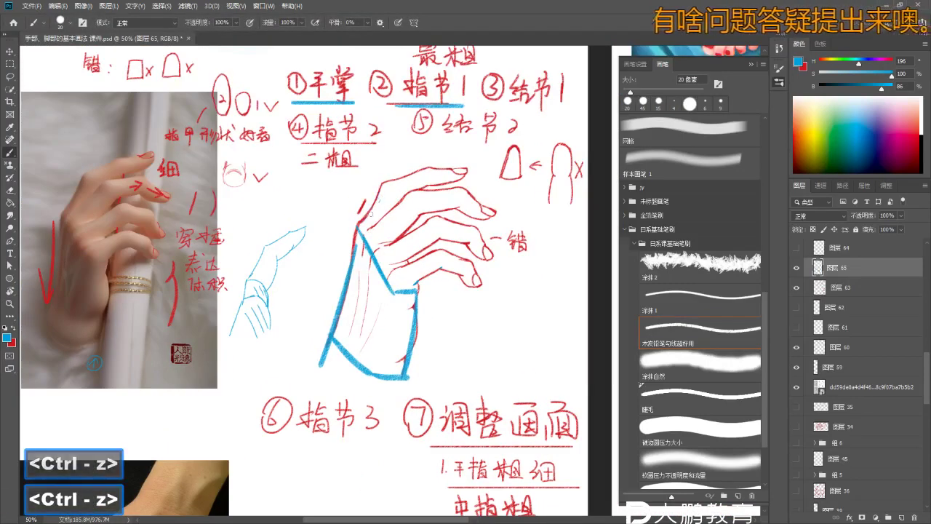
pyautogui.moveTo(400, 198); pyautogui.dragTo(381, 219)
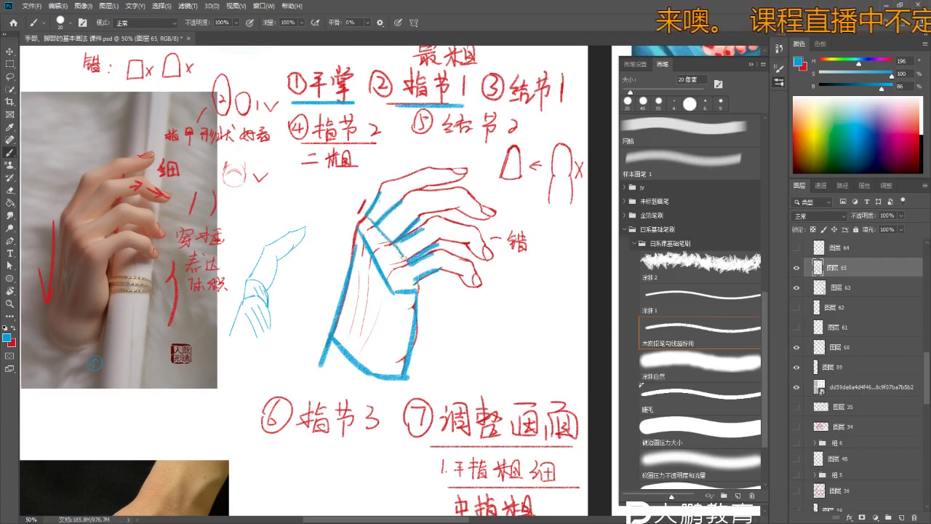
# - Zoom in on the finger joints and undo the accidental changes there
pyautogui.press('space')
pyautogui.moveTo(418, 143)
pyautogui.mouseDown()
pyautogui.moveTo(392, 162)
pyautogui.moveTo(416, 215)
pyautogui.moveTo(326, 234)
pyautogui.moveTo(354, 256)
pyautogui.mouseUp()
pyautogui.press('z')
pyautogui.press('b')
pyautogui.press('space')
pyautogui.press('z')
pyautogui.press('b')
pyautogui.hotkey('ctrl', 'z')
pyautogui.press('e')
pyautogui.press('e')
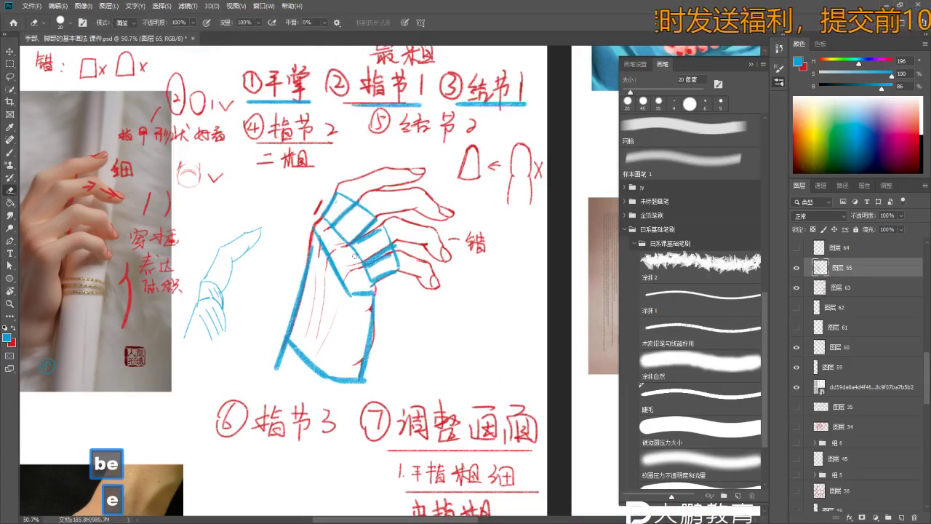
pyautogui.press('n')
pyautogui.hotkey('ctrl', 'z')
pyautogui.hotkey('ctrl', 'z')
pyautogui.press('b')
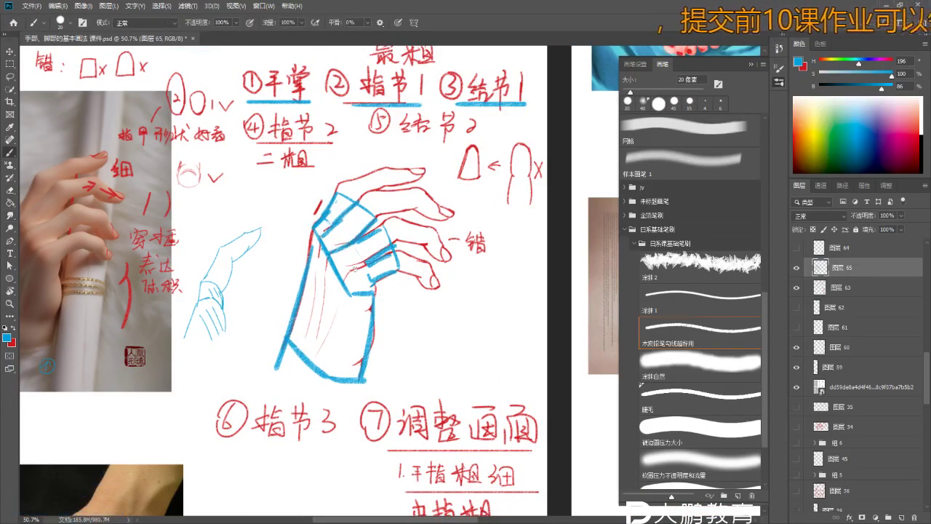
# - Redraw the top blue finger-joint line
pyautogui.moveTo(379, 243); pyautogui.dragTo(345, 282)
pyautogui.press('b')
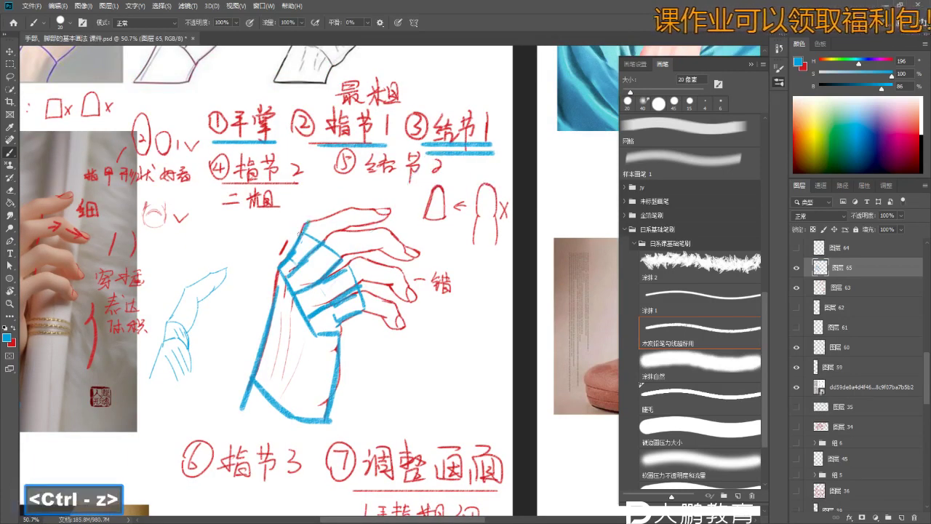
pyautogui.hotkey('ctrl', 'z')
pyautogui.moveTo(298, 231); pyautogui.dragTo(336, 219)
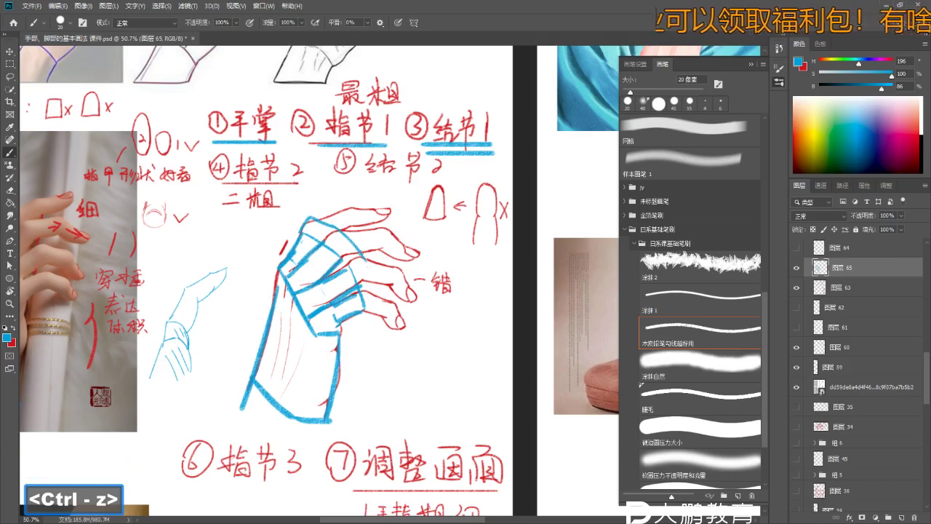
pyautogui.moveTo(363, 311)
pyautogui.mouseDown()
pyautogui.moveTo(372, 265)
pyautogui.moveTo(372, 279)
pyautogui.moveTo(196, 214)
pyautogui.mouseUp()
pyautogui.press('z')
pyautogui.press('b')
pyautogui.press('b')
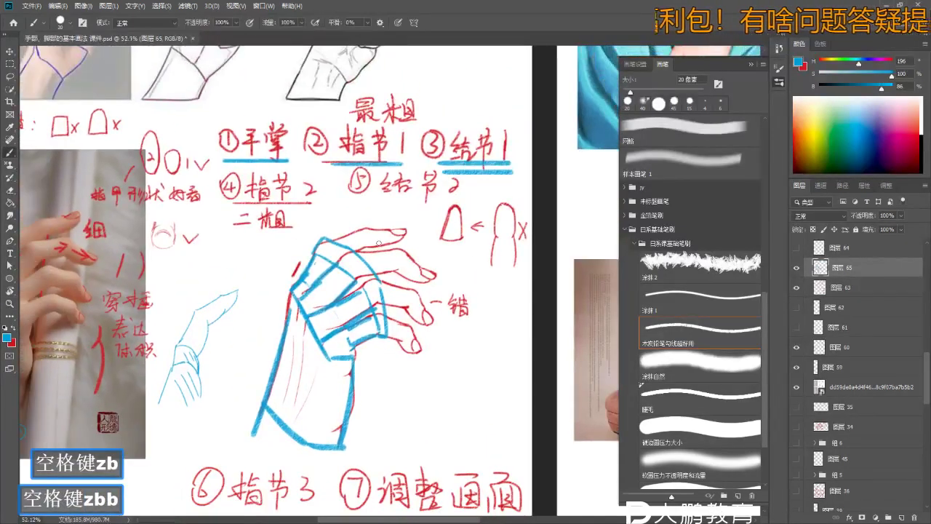
# - Add a blue joint line down the finger, removing stray strokes at the top of the hand
pyautogui.hotkey('ctrl', 'z')
pyautogui.hotkey('ctrl', 'z')
pyautogui.moveTo(397, 283); pyautogui.dragTo(406, 329)
pyautogui.hotkey('ctrl', 'z')
pyautogui.press('b')
pyautogui.press('b')
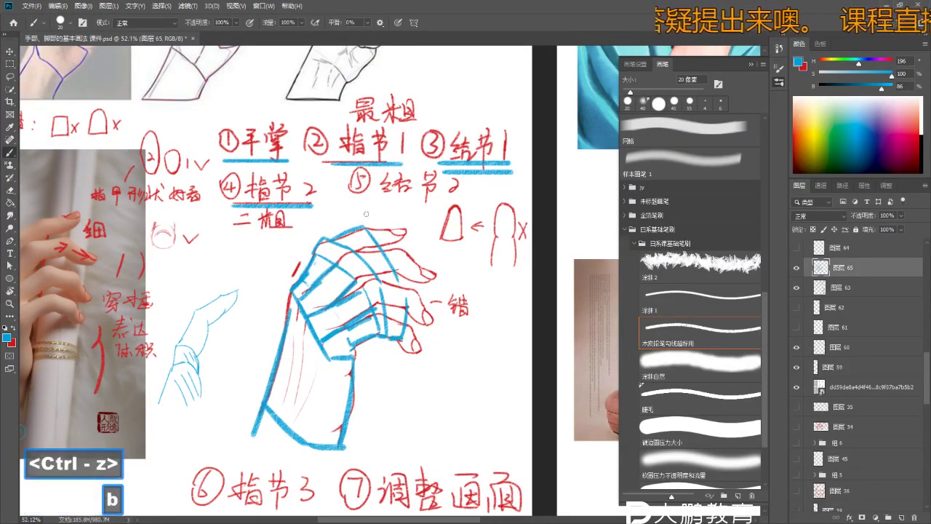
pyautogui.hotkey('ctrl', 'z')
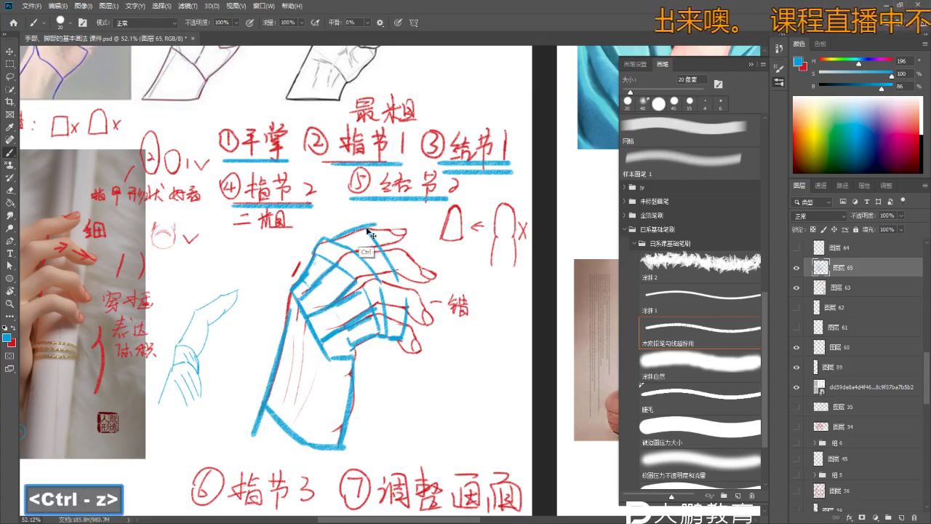
pyautogui.hotkey('ctrl', 'z')
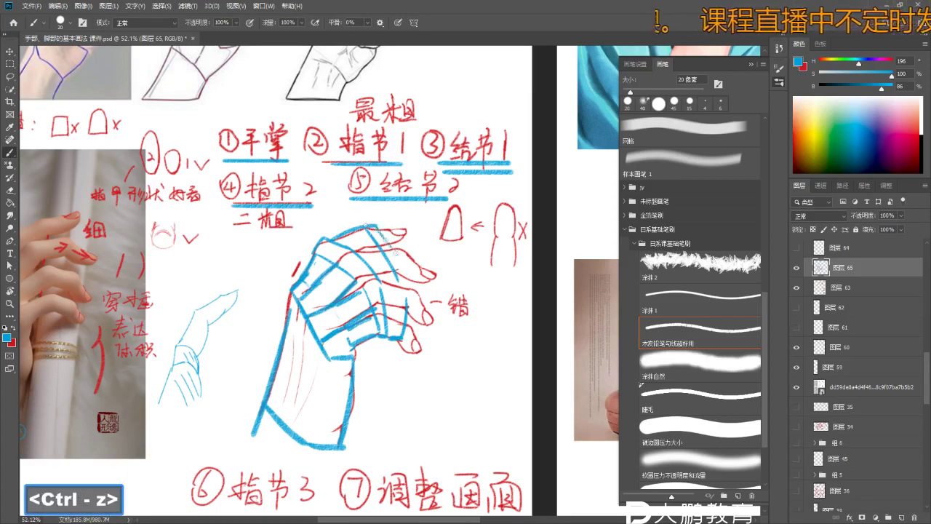
pyautogui.press('z')
pyautogui.moveTo(408, 340); pyautogui.dragTo(408, 246)
pyautogui.press('b')
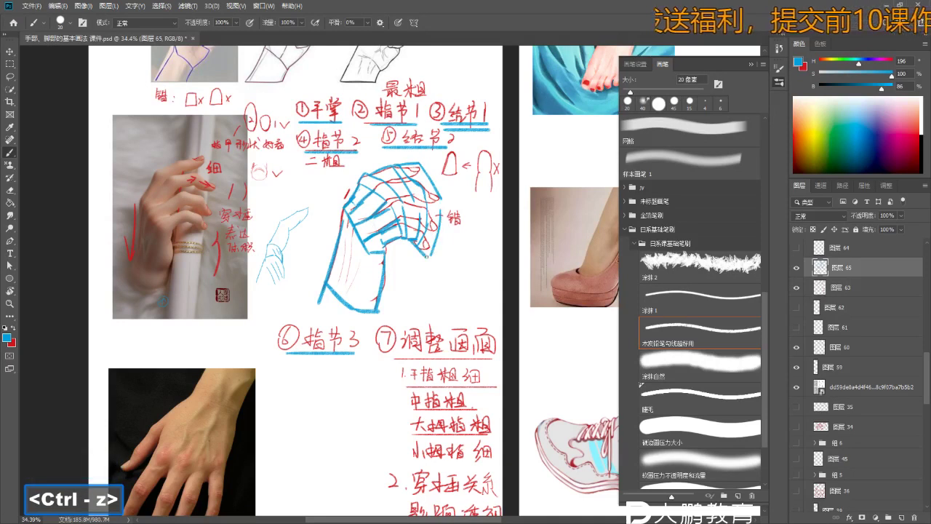
# - Pan and zoom around the page to review the shoe references and hand photos
pyautogui.press('z')
pyautogui.press('b')
pyautogui.moveTo(440, 221); pyautogui.dragTo(424, 357)
pyautogui.press('z')
pyautogui.press('b')
pyautogui.press('z')
pyautogui.press('b')
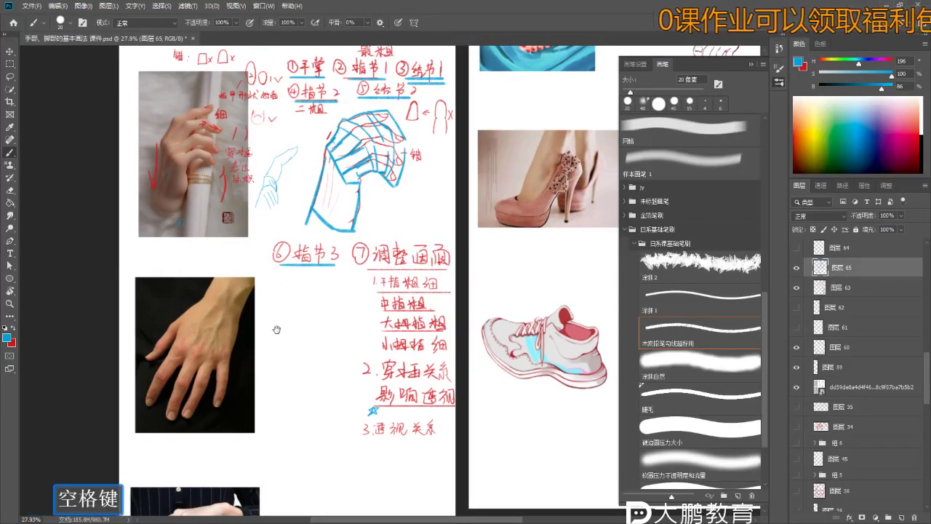
pyautogui.moveTo(276, 330); pyautogui.dragTo(282, 294)
pyautogui.moveTo(191, 358); pyautogui.dragTo(158, 268)
pyautogui.press('z')
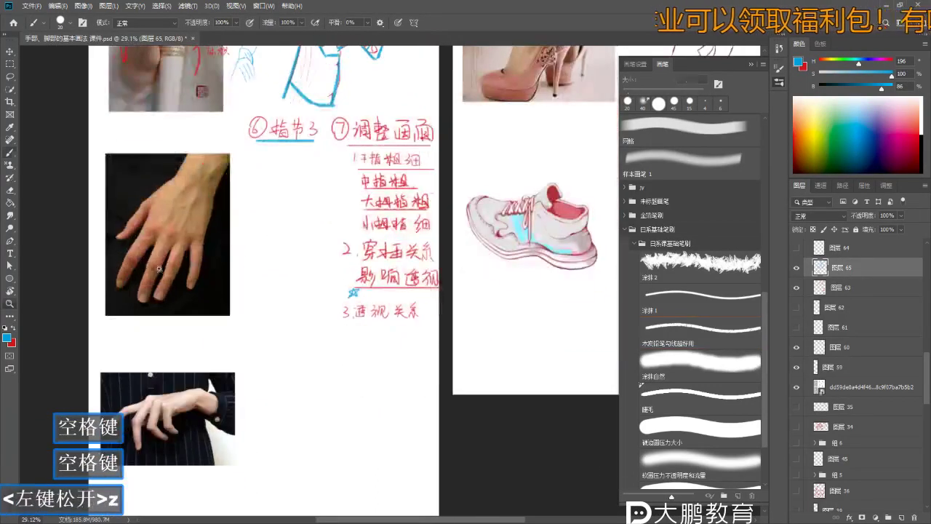
pyautogui.moveTo(141, 345); pyautogui.dragTo(181, 228)
pyautogui.press('z')
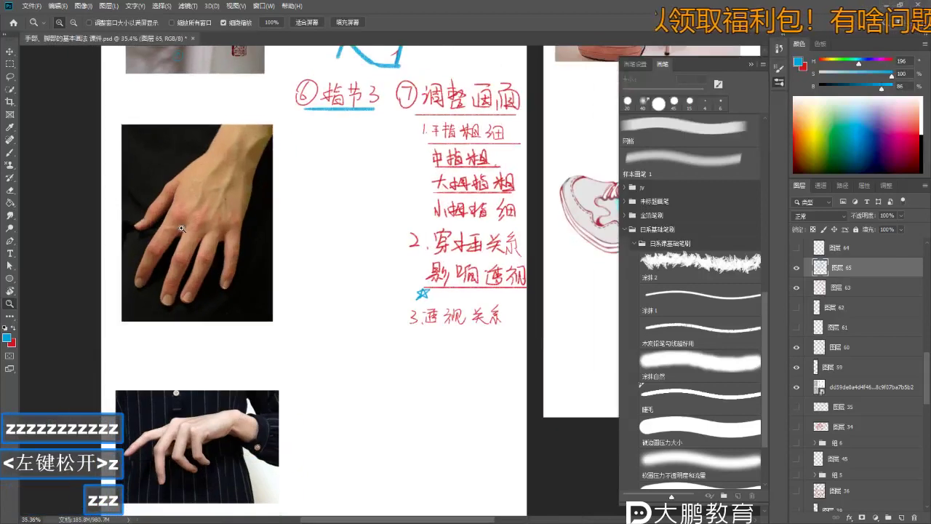
pyautogui.moveTo(259, 377); pyautogui.dragTo(257, 325)
pyautogui.moveTo(320, 293); pyautogui.dragTo(283, 352)
pyautogui.moveTo(303, 261); pyautogui.dragTo(312, 297)
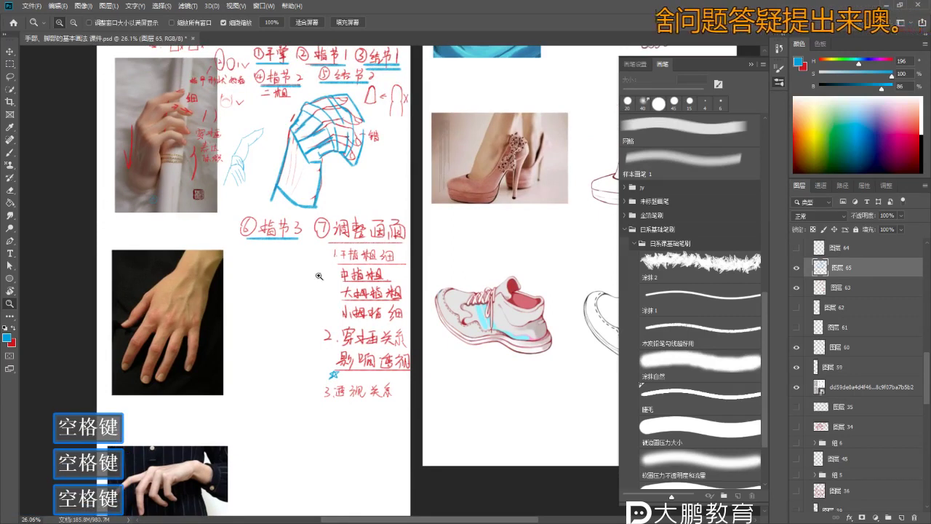
pyautogui.moveTo(427, 313)
pyautogui.mouseDown()
pyautogui.moveTo(346, 279)
pyautogui.moveTo(328, 295)
pyautogui.moveTo(363, 245)
pyautogui.moveTo(343, 287)
pyautogui.mouseUp()
# - Hide the blue structure layer 65, leaving only the red hand contours visible
pyautogui.press('b')
pyautogui.press('b')
pyautogui.press('b')
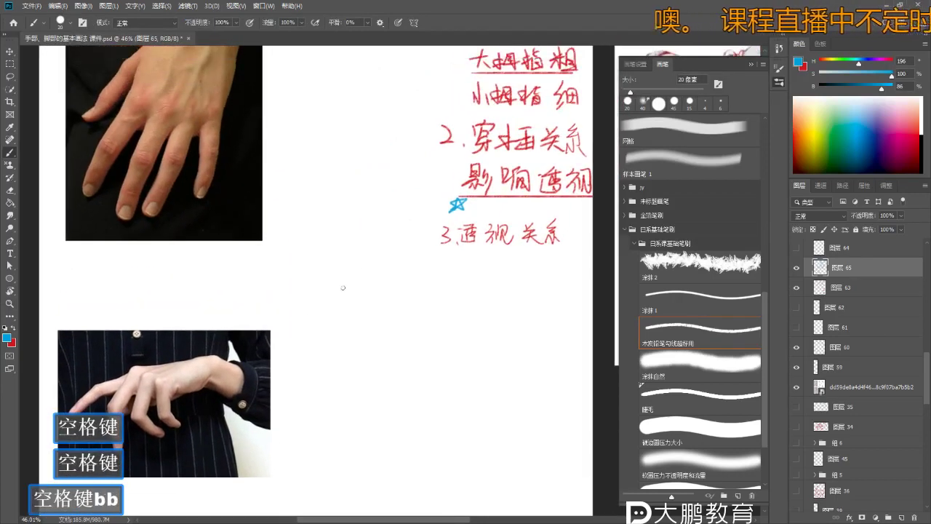
pyautogui.moveTo(336, 322); pyautogui.dragTo(333, 374)
pyautogui.moveTo(320, 182); pyautogui.dragTo(349, 386)
pyautogui.press('z')
pyautogui.press('b')
pyautogui.press('z')
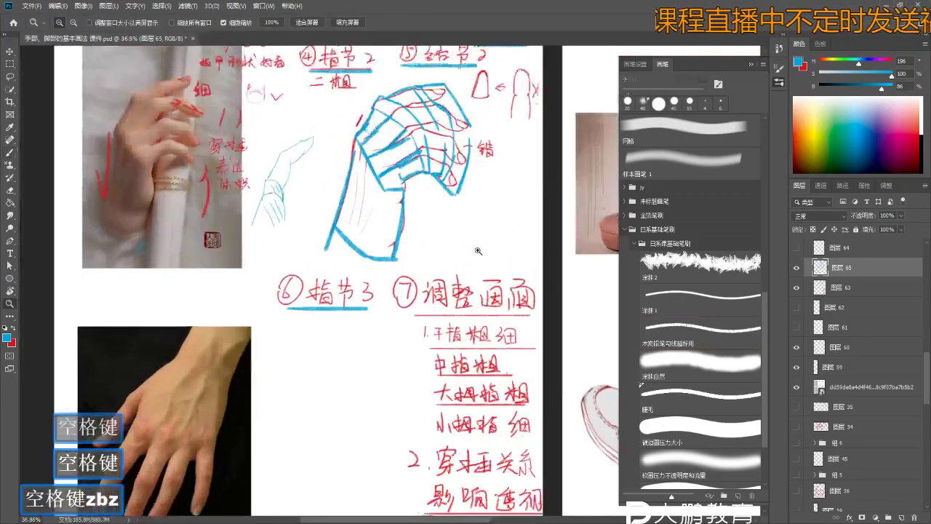
pyautogui.press('b')
pyautogui.hotkey('ctrl', ',')
# - Dismiss the hidden-layer warning and add a new layer for the notes
pyautogui.moveTo(480, 240); pyautogui.dragTo(449, 253)
pyautogui.press('z')
pyautogui.press('b')
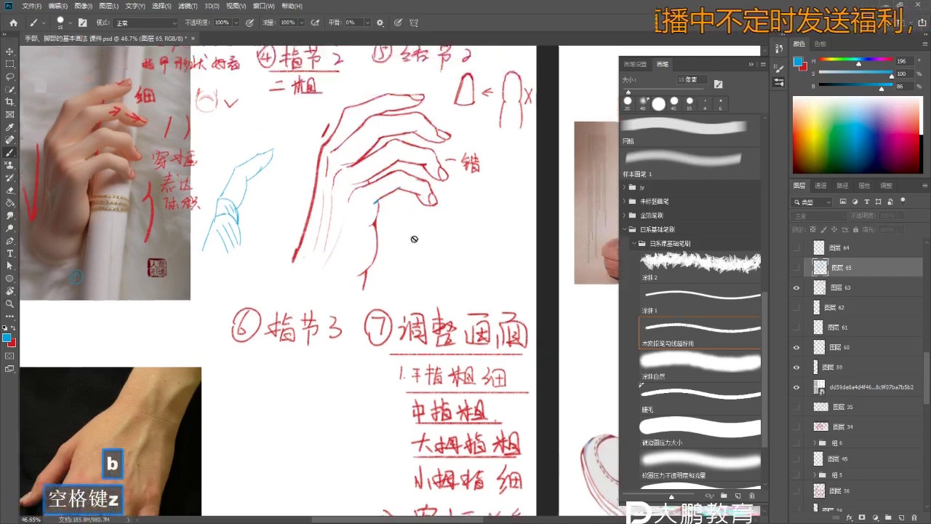
pyautogui.click(450, 254)
pyautogui.click(443, 197)
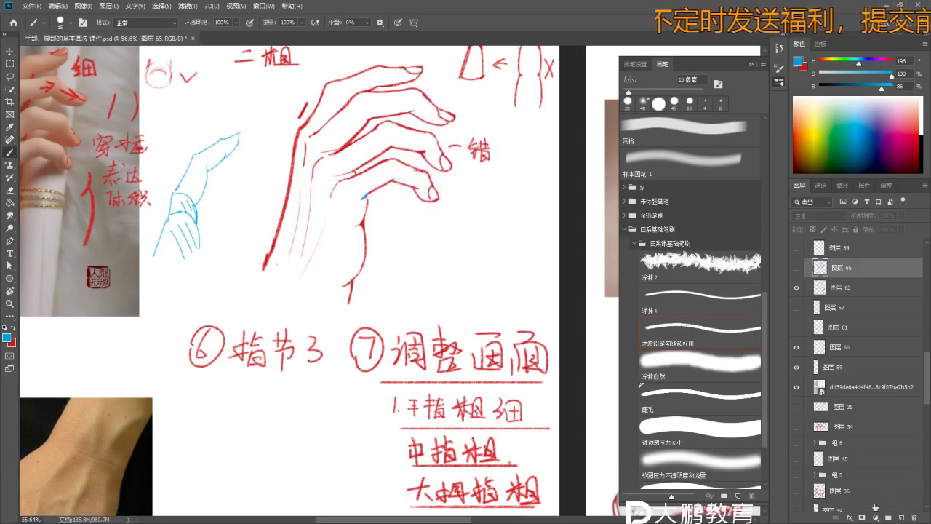
pyautogui.click(902, 517)
pyautogui.press('b')
pyautogui.press('z')
pyautogui.press('b')
pyautogui.moveTo(466, 219)
pyautogui.mouseDown()
pyautogui.moveTo(480, 219)
pyautogui.moveTo(478, 231)
pyautogui.moveTo(506, 235)
pyautogui.mouseUp()
pyautogui.press('b')
# - Handwrite 男性 in blue beside the red hand
pyautogui.moveTo(532, 197)
pyautogui.mouseDown()
pyautogui.moveTo(531, 254)
pyautogui.moveTo(546, 240)
pyautogui.mouseUp()
pyautogui.press('z')
pyautogui.press('b')
pyautogui.press('z')
pyautogui.moveTo(473, 218); pyautogui.dragTo(466, 218)
pyautogui.press('b')
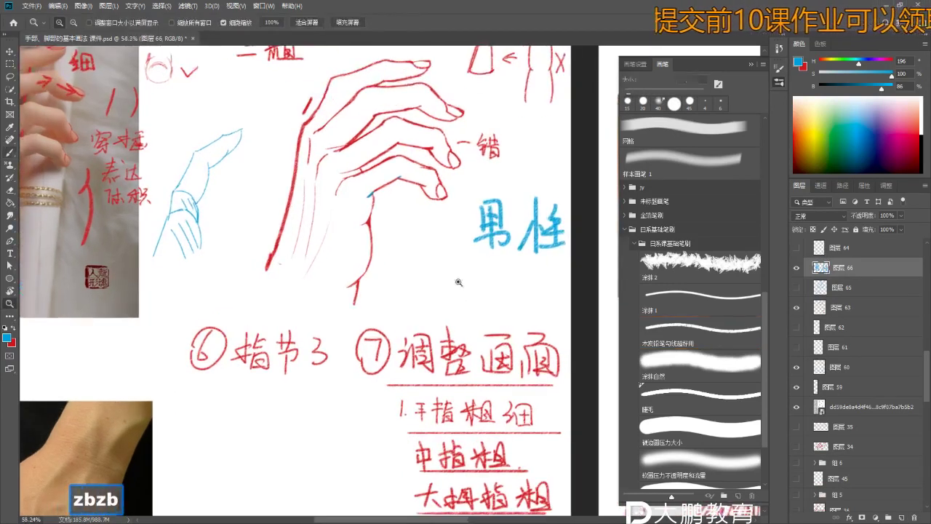
pyautogui.moveTo(449, 262); pyautogui.dragTo(443, 288)
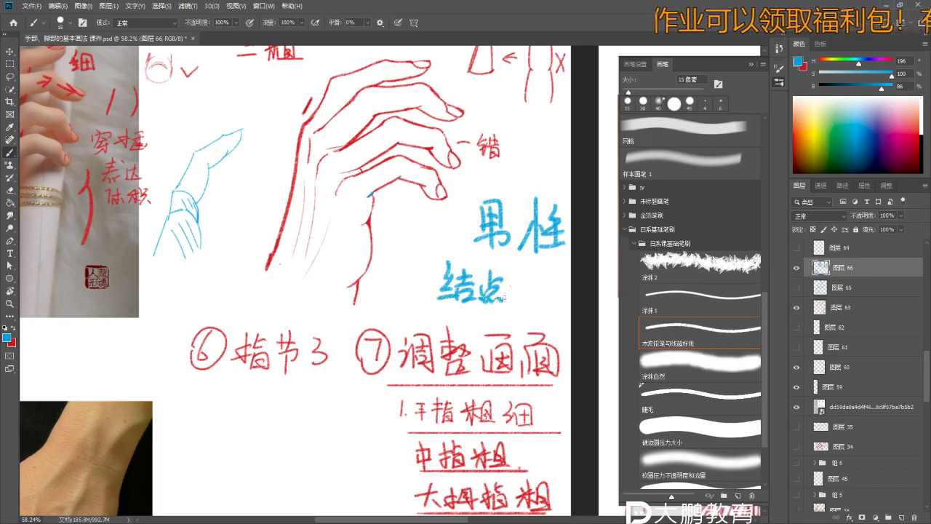
pyautogui.hotkey('ctrl', 'z')
pyautogui.hotkey('ctrl', 'z')
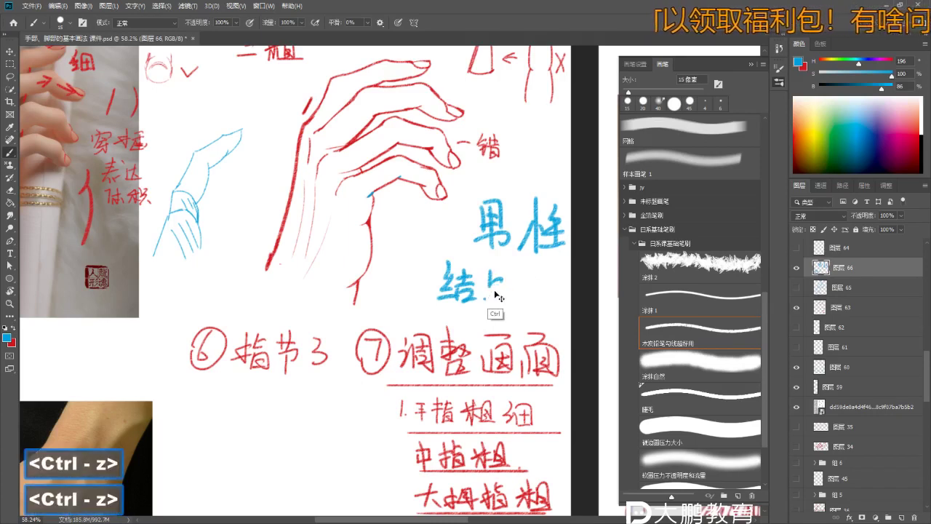
# - Write 结节明显 below 男性 in blue and add a short stroke under the note
pyautogui.moveTo(494, 278)
pyautogui.mouseDown()
pyautogui.moveTo(502, 309)
pyautogui.moveTo(531, 293)
pyautogui.mouseUp()
pyautogui.moveTo(540, 275); pyautogui.dragTo(554, 294)
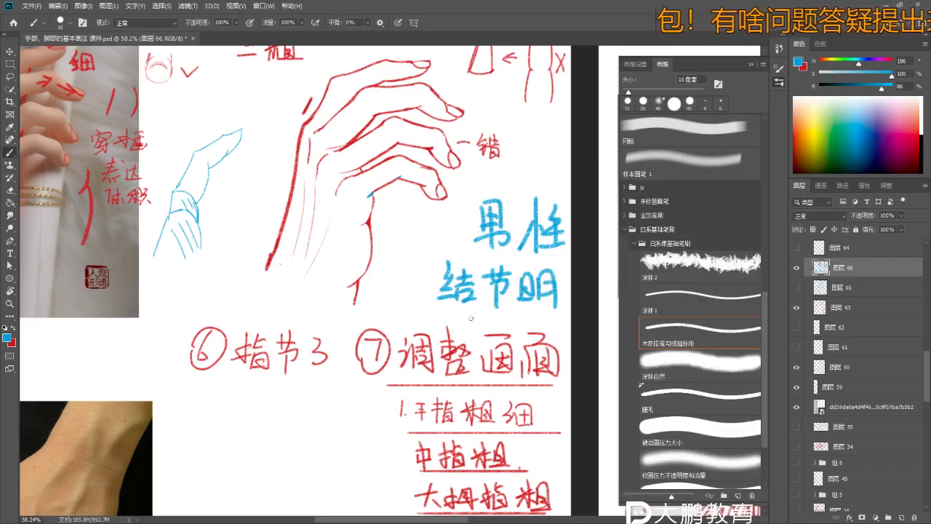
pyautogui.hotkey('ctrl', 'z')
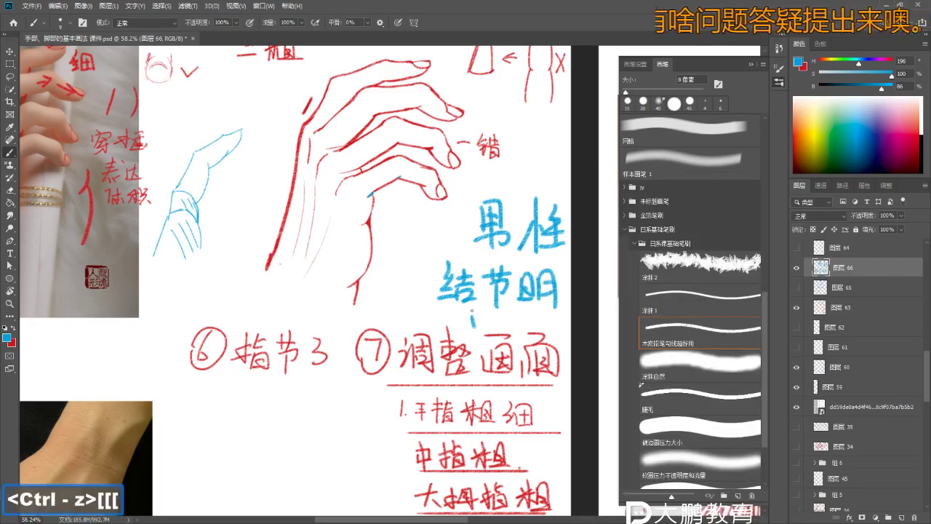
pyautogui.hotkey('ctrl', 'z')
pyautogui.moveTo(477, 317)
pyautogui.mouseDown()
pyautogui.moveTo(486, 325)
pyautogui.moveTo(408, 329)
pyautogui.mouseUp()
# - Draw a blue angled line below the notes column, with a stroke down from its left end
pyautogui.press('z')
pyautogui.moveTo(306, 219); pyautogui.dragTo(349, 218)
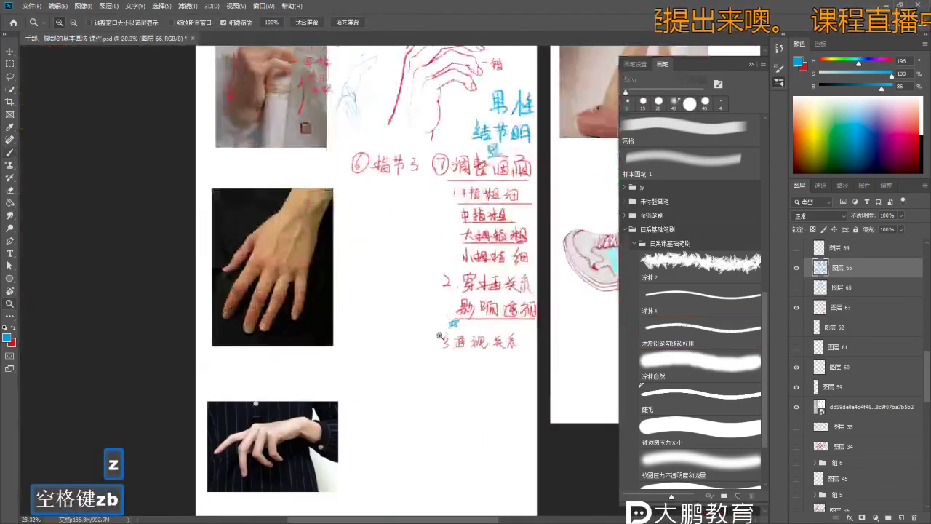
pyautogui.moveTo(280, 216)
pyautogui.mouseDown()
pyautogui.moveTo(320, 218)
pyautogui.moveTo(399, 152)
pyautogui.moveTo(416, 243)
pyautogui.moveTo(402, 306)
pyautogui.moveTo(370, 272)
pyautogui.moveTo(349, 297)
pyautogui.moveTo(376, 293)
pyautogui.moveTo(423, 254)
pyautogui.moveTo(408, 276)
pyautogui.mouseUp()
pyautogui.press('b')
pyautogui.press('z')
pyautogui.press('b')
pyautogui.press('z')
pyautogui.moveTo(407, 276); pyautogui.dragTo(466, 237)
pyautogui.press('b')
pyautogui.press('b')
pyautogui.hotkey('ctrl', 'z')
pyautogui.hotkey('ctrl', 'z')
pyautogui.press('b')
pyautogui.moveTo(373, 255); pyautogui.dragTo(400, 305)
pyautogui.press('b')
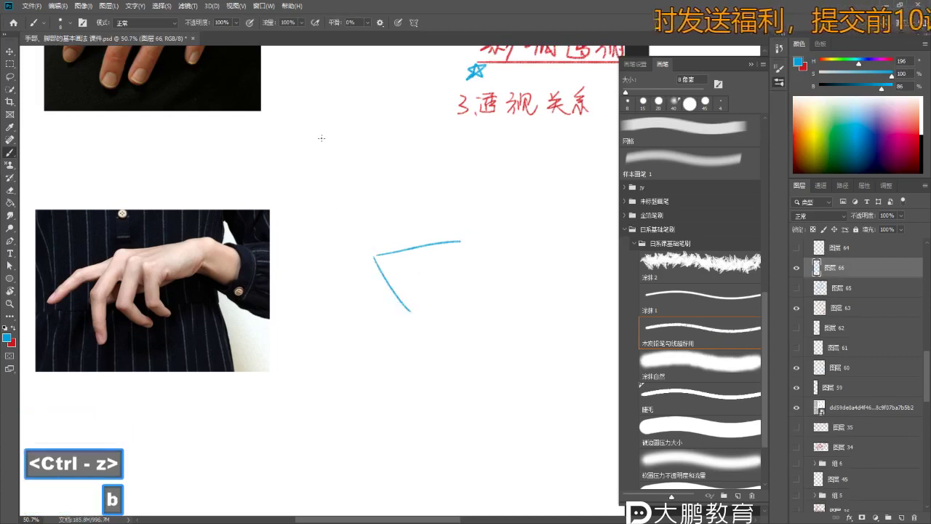
# - Handwrite the blue note 女性:线条流畅 above the angled line
pyautogui.moveTo(322, 139); pyautogui.dragTo(337, 175)
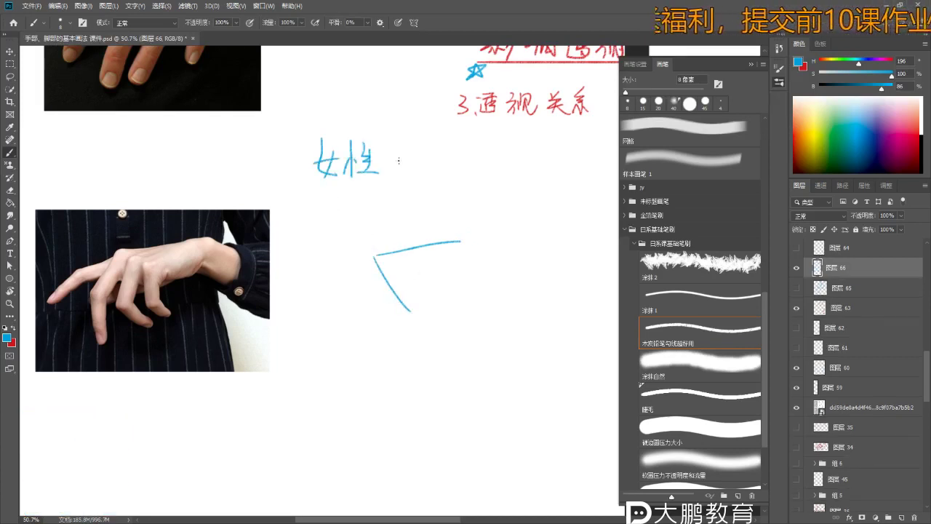
pyautogui.press('space')
pyautogui.press('z')
pyautogui.press('b')
pyautogui.moveTo(443, 223); pyautogui.dragTo(386, 167)
pyautogui.press('z')
pyautogui.press('b')
pyautogui.press('b')
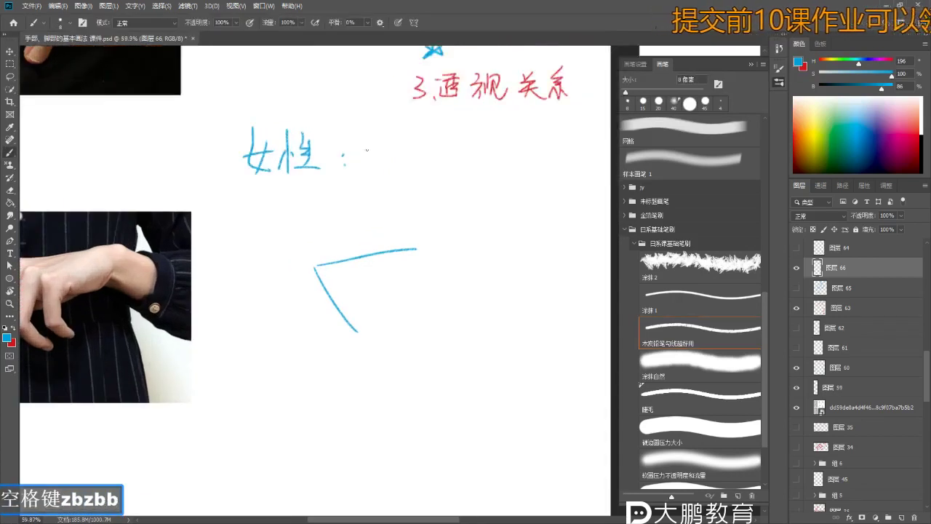
pyautogui.moveTo(367, 136)
pyautogui.mouseDown()
pyautogui.moveTo(361, 161)
pyautogui.moveTo(389, 175)
pyautogui.mouseUp()
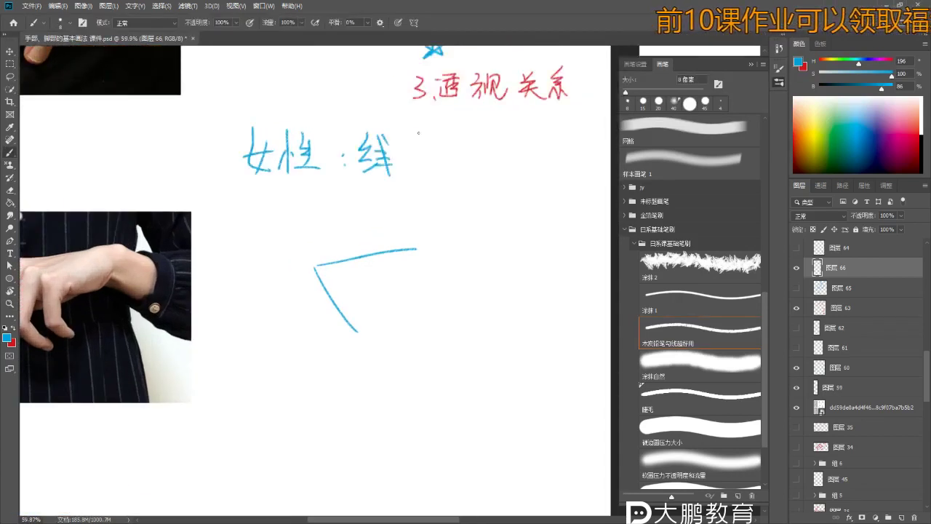
pyautogui.moveTo(461, 128)
pyautogui.mouseDown()
pyautogui.moveTo(445, 160)
pyautogui.moveTo(457, 150)
pyautogui.moveTo(490, 156)
pyautogui.mouseUp()
pyautogui.hotkey('ctrl', 'z')
pyautogui.moveTo(480, 160)
pyautogui.mouseDown()
pyautogui.moveTo(473, 170)
pyautogui.moveTo(498, 172)
pyautogui.mouseUp()
pyautogui.moveTo(512, 142); pyautogui.dragTo(515, 160)
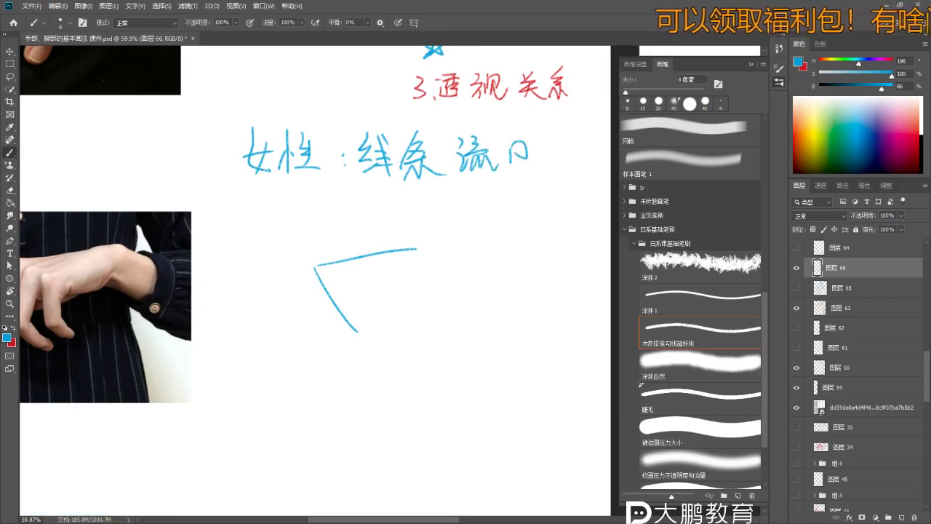
# - Extend the angled hand line and redraw the lower line of the hand shape
pyautogui.press('z')
pyautogui.moveTo(414, 312); pyautogui.dragTo(393, 265)
pyautogui.press('b')
pyautogui.press('b')
pyautogui.hotkey('ctrl', 'z')
pyautogui.moveTo(401, 225)
pyautogui.mouseDown()
pyautogui.moveTo(463, 207)
pyautogui.moveTo(452, 216)
pyautogui.moveTo(497, 234)
pyautogui.mouseUp()
pyautogui.hotkey('ctrl', 'z')
pyautogui.hotkey('ctrl', 'z')
pyautogui.hotkey('ctrl', 'z')
pyautogui.moveTo(387, 279)
pyautogui.mouseDown()
pyautogui.moveTo(459, 261)
pyautogui.moveTo(385, 278)
pyautogui.mouseUp()
pyautogui.hotkey('ctrl', 'z')
pyautogui.hotkey('ctrl', 'z')
pyautogui.hotkey('ctrl', 'z')
pyautogui.hotkey('ctrl', 'z')
pyautogui.moveTo(448, 269); pyautogui.dragTo(379, 290)
pyautogui.hotkey('ctrl', 'z')
# - Trace a finger line and the hand's top edge over the female hand photo
pyautogui.press('space')
pyautogui.press('z')
pyautogui.moveTo(171, 307); pyautogui.dragTo(173, 244)
pyautogui.press('b')
pyautogui.press('b')
pyautogui.press('z')
pyautogui.press('b')
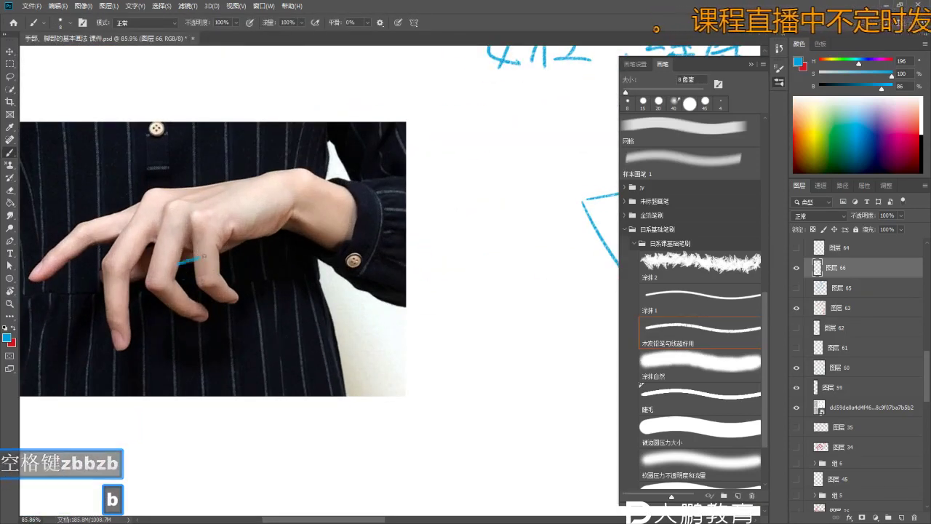
pyautogui.hotkey('ctrl', 'z')
pyautogui.hotkey('ctrl', 'z')
pyautogui.moveTo(227, 252)
pyautogui.mouseDown()
pyautogui.moveTo(272, 239)
pyautogui.moveTo(291, 213)
pyautogui.mouseUp()
pyautogui.moveTo(174, 188)
pyautogui.mouseDown()
pyautogui.moveTo(240, 174)
pyautogui.moveTo(269, 170)
pyautogui.mouseUp()
pyautogui.press('z')
pyautogui.hotkey('ctrl', 'z')
pyautogui.press('z')
pyautogui.moveTo(440, 299)
pyautogui.mouseDown()
pyautogui.moveTo(366, 277)
pyautogui.moveTo(387, 238)
pyautogui.mouseUp()
pyautogui.press('b')
# - Undo the traced strokes and zoom in on the hand structure sketch
pyautogui.scroll(-5, 387, 238)
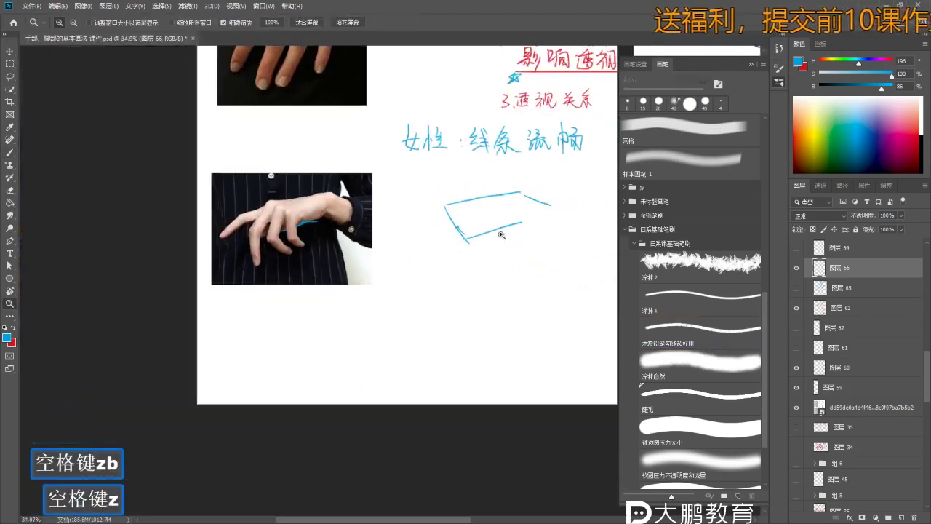
pyautogui.hotkey('ctrl', 'z')
pyautogui.press('z')
pyautogui.press('b')
pyautogui.scroll(1, 522, 217)
pyautogui.press('b')
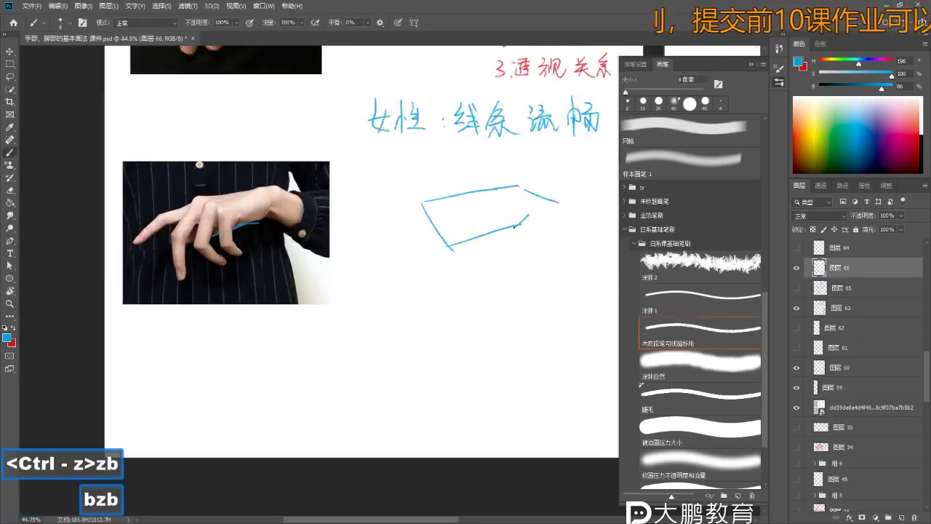
pyautogui.hotkey('ctrl', 'z')
pyautogui.hotkey('ctrl', 'z')
pyautogui.hotkey('ctrl', 'z')
pyautogui.press('b')
pyautogui.moveTo(497, 213)
pyautogui.mouseDown()
pyautogui.moveTo(461, 243)
pyautogui.moveTo(387, 189)
pyautogui.mouseUp()
pyautogui.press('z')
pyautogui.press('b')
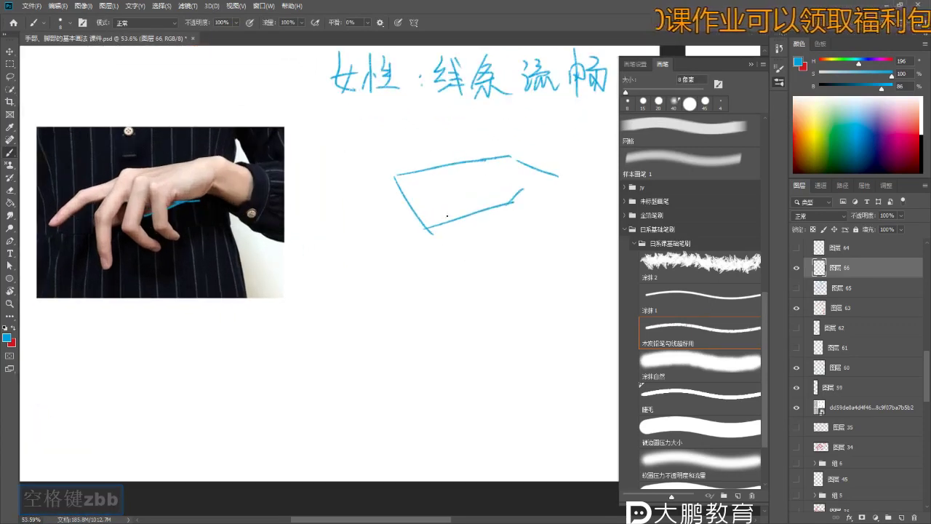
# - Erase stray line ends and stroke corners with an enlarged eraser, undoing unwanted erases
pyautogui.press('e')
pyautogui.press(']')
pyautogui.press(']')
pyautogui.press(']')
pyautogui.press(']')
pyautogui.press(']')
pyautogui.moveTo(435, 225)
pyautogui.mouseDown()
pyautogui.moveTo(465, 226)
pyautogui.moveTo(467, 203)
pyautogui.moveTo(415, 223)
pyautogui.mouseUp()
pyautogui.press('b')
pyautogui.press('b')
pyautogui.hotkey('ctrl', 'z')
pyautogui.press('z')
pyautogui.press('b')
pyautogui.press('b')
pyautogui.hotkey('ctrl', 'z')
pyautogui.hotkey('ctrl', 'z')
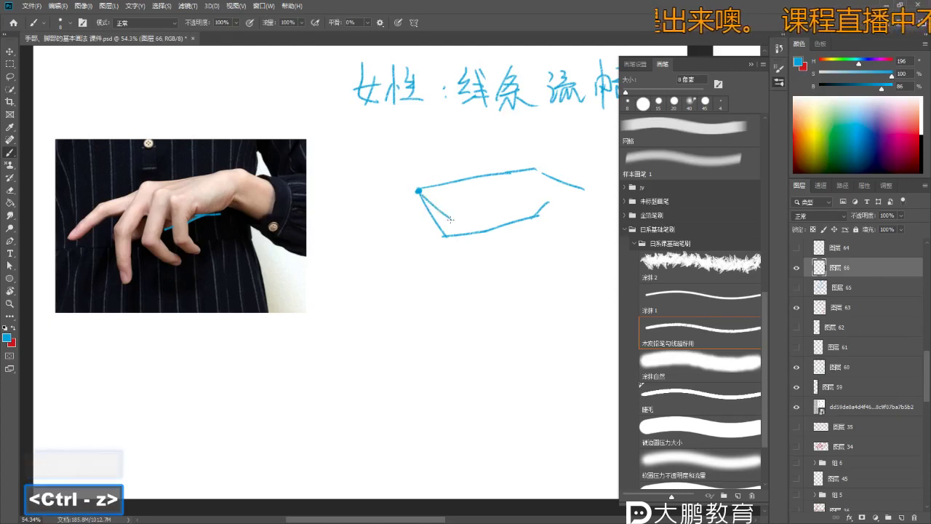
pyautogui.hotkey('ctrl', 'z')
pyautogui.hotkey('ctrl', 'z')
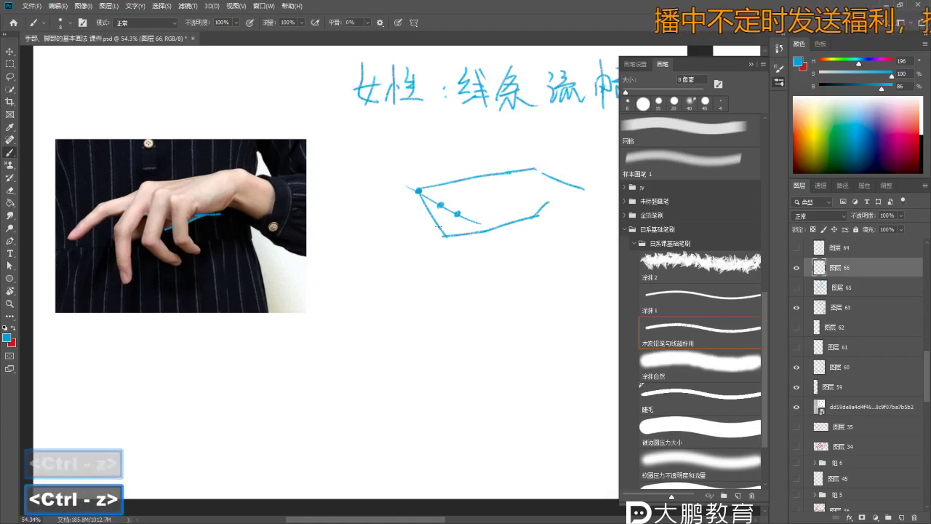
pyautogui.press('e')
pyautogui.click(443, 233)
pyautogui.press('b')
pyautogui.press('b')
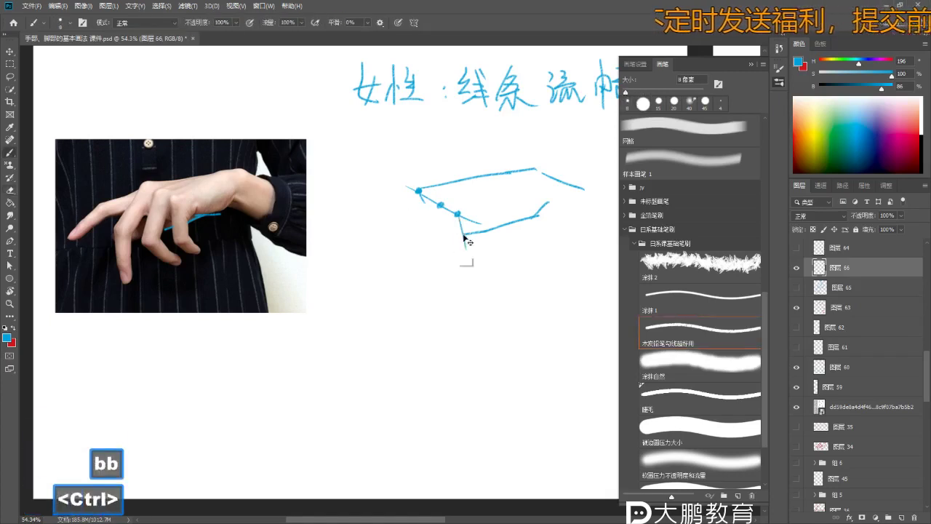
pyautogui.hotkey('ctrl', 'z')
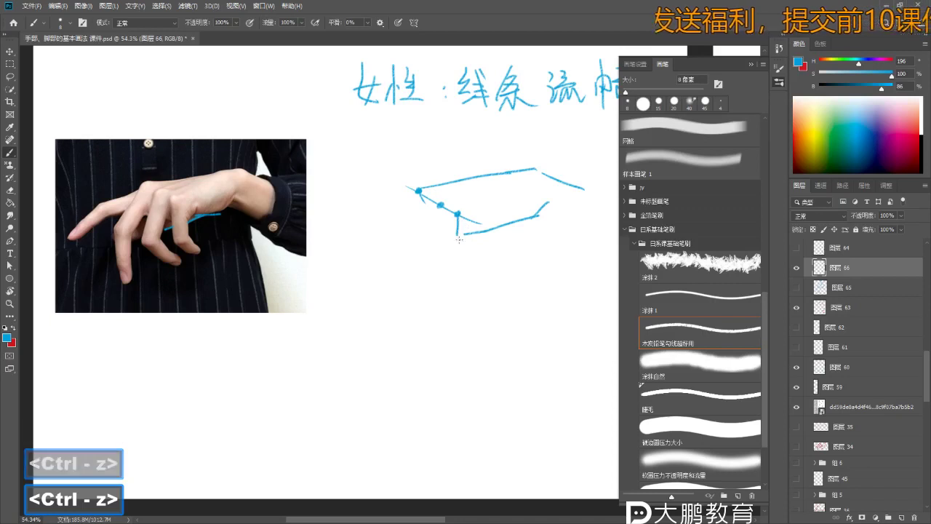
# - Extend the finger line downward and remove the short strokes at the joint
pyautogui.moveTo(462, 259); pyautogui.dragTo(475, 269)
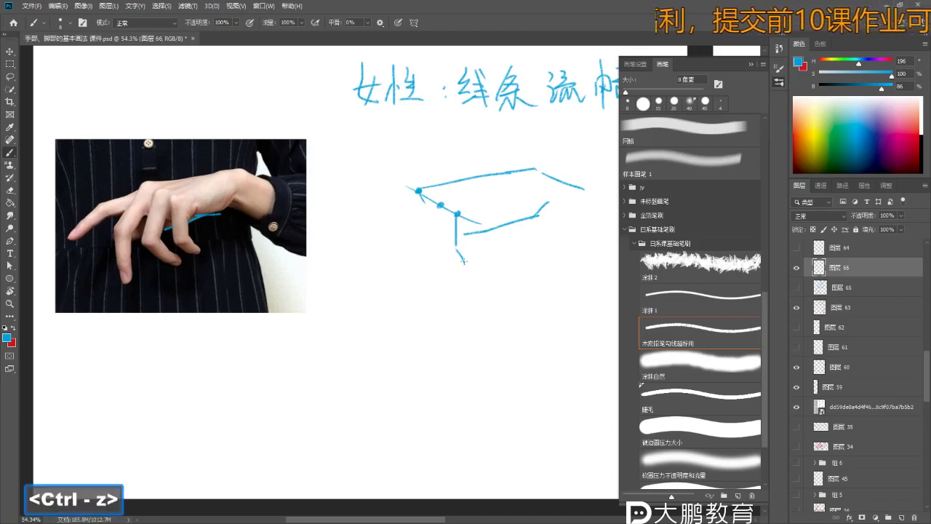
pyautogui.press('z')
pyautogui.moveTo(443, 237); pyautogui.dragTo(446, 212)
pyautogui.press('b')
pyautogui.press('b')
pyautogui.press('z')
pyautogui.press('b')
pyautogui.press('b')
pyautogui.hotkey('ctrl', 'z')
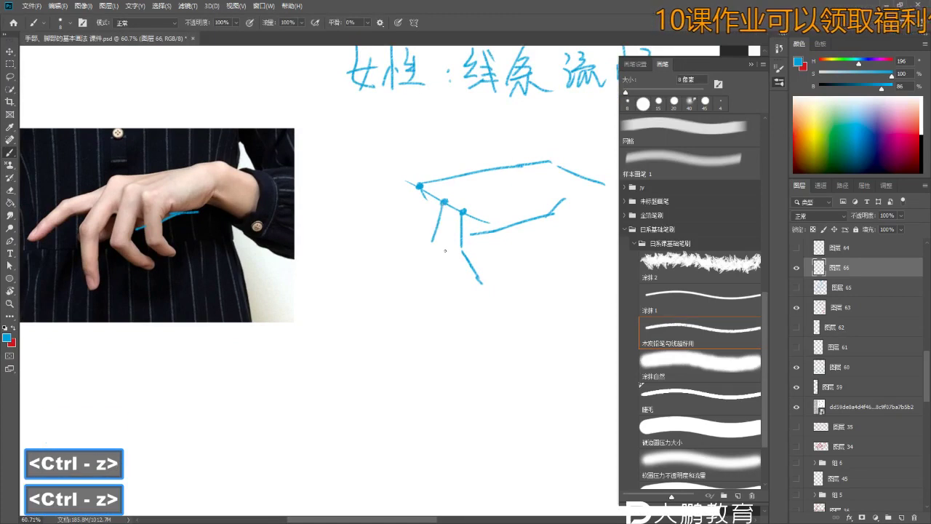
pyautogui.hotkey('ctrl', 'z')
# - Draw the long finger lines running down from the top joints
pyautogui.moveTo(443, 203); pyautogui.dragTo(437, 252)
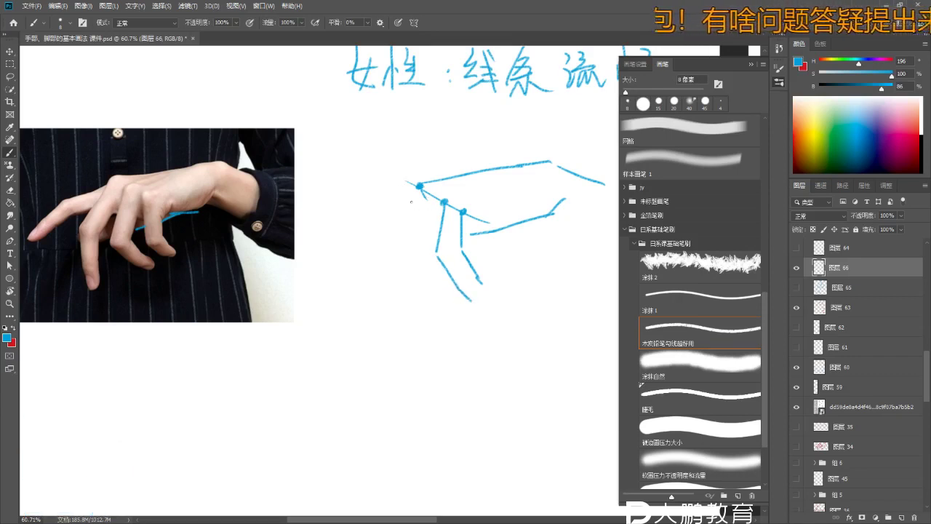
pyautogui.moveTo(419, 188); pyautogui.dragTo(407, 239)
pyautogui.hotkey('ctrl', 'z')
pyautogui.hotkey('ctrl', 'z')
pyautogui.moveTo(420, 190)
pyautogui.mouseDown()
pyautogui.moveTo(408, 237)
pyautogui.moveTo(419, 294)
pyautogui.mouseUp()
pyautogui.hotkey('ctrl', 'z')
pyautogui.moveTo(406, 243); pyautogui.dragTo(419, 313)
pyautogui.press('b')
pyautogui.press('b')
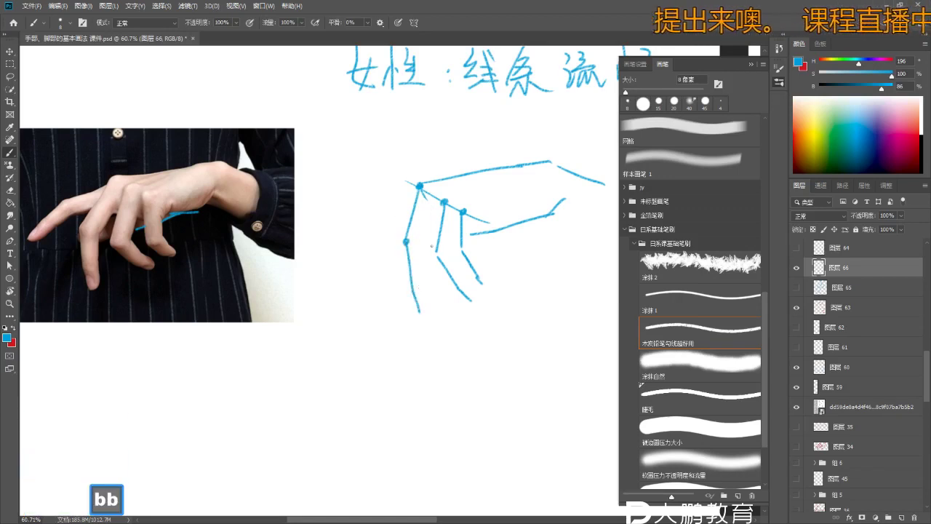
# - Write 二、三指 in blue below the note
pyautogui.press('space')
pyautogui.press('z')
pyautogui.moveTo(464, 279)
pyautogui.mouseDown()
pyautogui.moveTo(412, 146)
pyautogui.moveTo(425, 192)
pyautogui.moveTo(395, 187)
pyautogui.mouseUp()
pyautogui.press('b')
pyautogui.press('space')
pyautogui.press('z')
pyautogui.press('b')
pyautogui.moveTo(404, 175); pyautogui.dragTo(413, 175)
pyautogui.moveTo(405, 181); pyautogui.dragTo(411, 182)
pyautogui.moveTo(403, 188)
pyautogui.mouseDown()
pyautogui.moveTo(427, 175)
pyautogui.moveTo(437, 191)
pyautogui.mouseUp()
pyautogui.moveTo(418, 182)
pyautogui.mouseDown()
pyautogui.moveTo(441, 180)
pyautogui.moveTo(396, 205)
pyautogui.mouseUp()
# - Rewrite the right part of 指 to finish the character
pyautogui.press('z')
pyautogui.hotkey('ctrl', 'z')
pyautogui.hotkey('ctrl', 'z')
pyautogui.press('b')
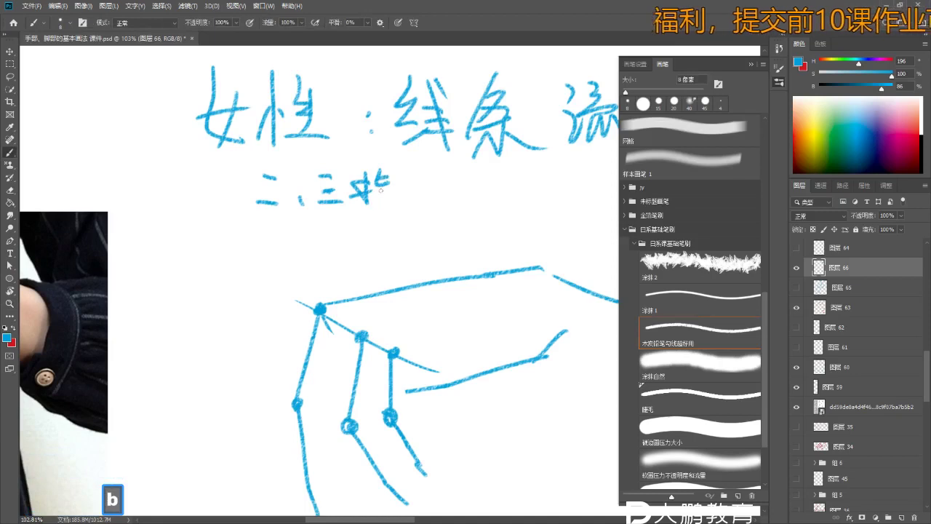
pyautogui.moveTo(381, 188); pyautogui.dragTo(397, 207)
pyautogui.moveTo(377, 199)
pyautogui.mouseDown()
pyautogui.moveTo(402, 183)
pyautogui.moveTo(426, 194)
pyautogui.moveTo(418, 213)
pyautogui.moveTo(446, 204)
pyautogui.moveTo(389, 177)
pyautogui.moveTo(388, 195)
pyautogui.moveTo(362, 203)
pyautogui.moveTo(381, 171)
pyautogui.moveTo(401, 179)
pyautogui.mouseUp()
# - Write 节 after 指 and continue the finger-joint remark with further characters
pyautogui.press('space')
pyautogui.press('z')
pyautogui.press('b')
pyautogui.press('b')
pyautogui.hotkey('ctrl', 'z')
pyautogui.moveTo(380, 174)
pyautogui.mouseDown()
pyautogui.moveTo(385, 198)
pyautogui.moveTo(391, 191)
pyautogui.mouseUp()
pyautogui.moveTo(389, 196); pyautogui.dragTo(410, 193)
pyautogui.moveTo(363, 158); pyautogui.dragTo(357, 170)
pyautogui.moveTo(328, 186); pyautogui.dragTo(327, 212)
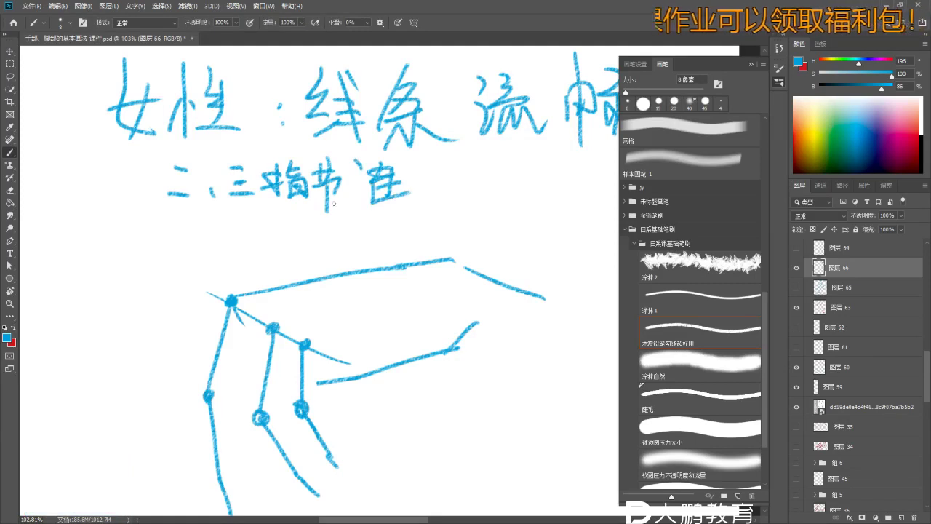
pyautogui.hotkey('ctrl', 'z')
pyautogui.moveTo(417, 175)
pyautogui.mouseDown()
pyautogui.moveTo(448, 172)
pyautogui.moveTo(445, 184)
pyautogui.moveTo(470, 197)
pyautogui.mouseUp()
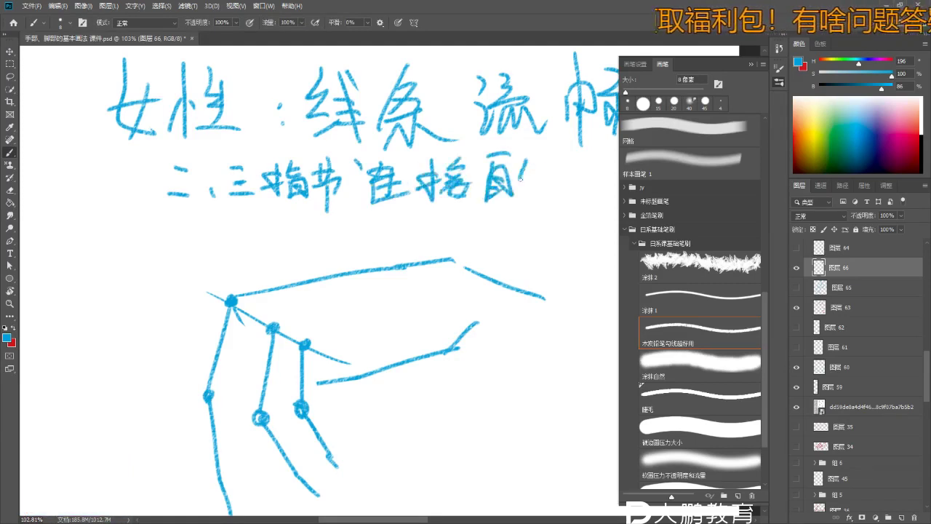
# - Zoom out over the hand sketch and try a short index-finger line down-left from the knuckle
pyautogui.hotkey('space', 'z')
pyautogui.moveTo(578, 201); pyautogui.dragTo(473, 233)
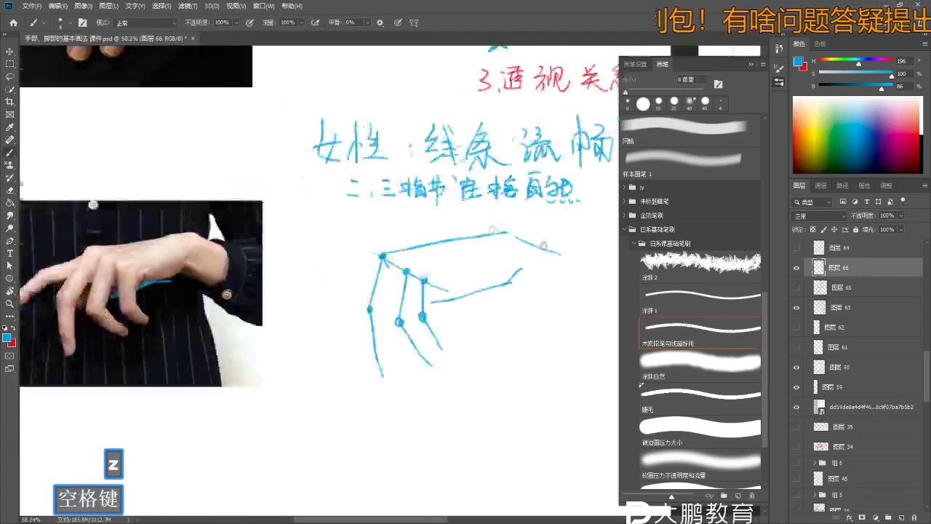
pyautogui.press('b')
pyautogui.hotkey('space', 'z')
pyautogui.press('b')
pyautogui.moveTo(409, 264); pyautogui.dragTo(387, 240)
pyautogui.hotkey('space', 'z')
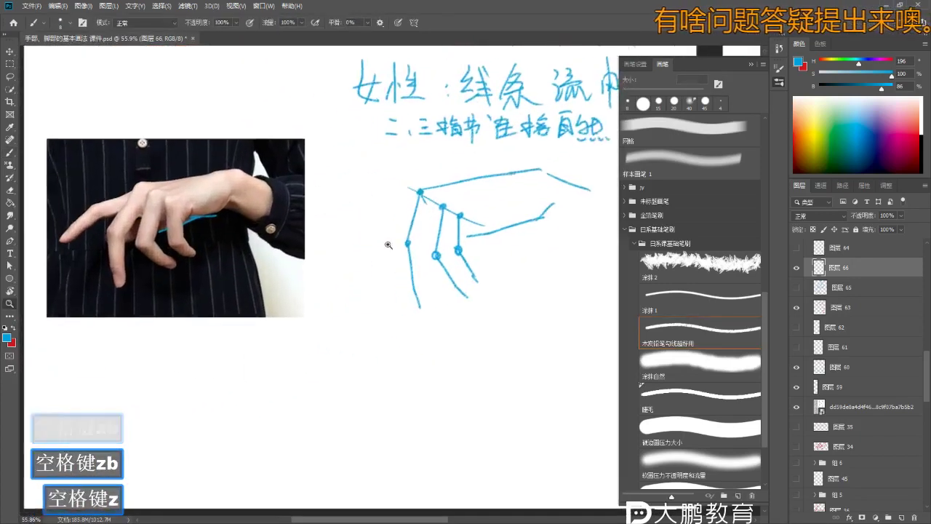
pyautogui.press('b')
pyautogui.hotkey('ctrl', 'z')
pyautogui.hotkey('ctrl', 'z')
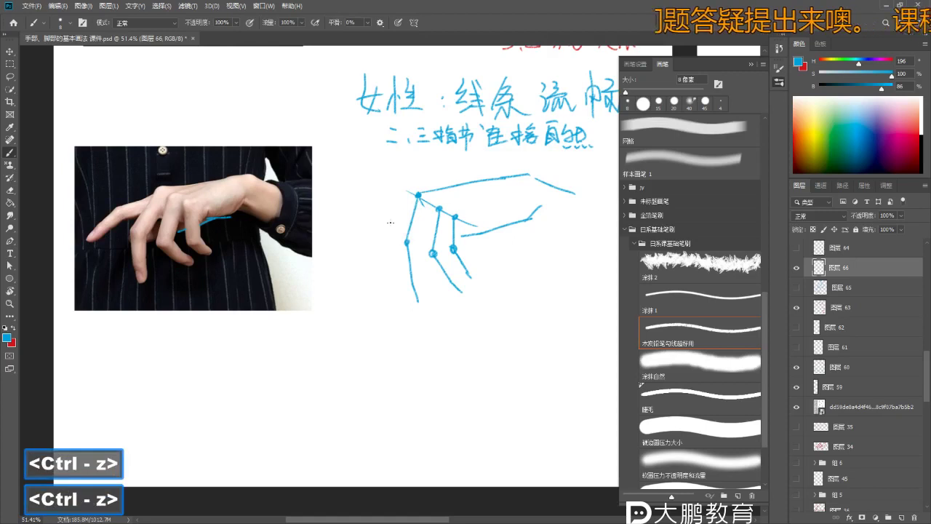
pyautogui.hotkey('ctrl', 'z')
pyautogui.hotkey('ctrl', 'z')
pyautogui.moveTo(418, 195); pyautogui.dragTo(387, 216)
pyautogui.hotkey('ctrl', 'z')
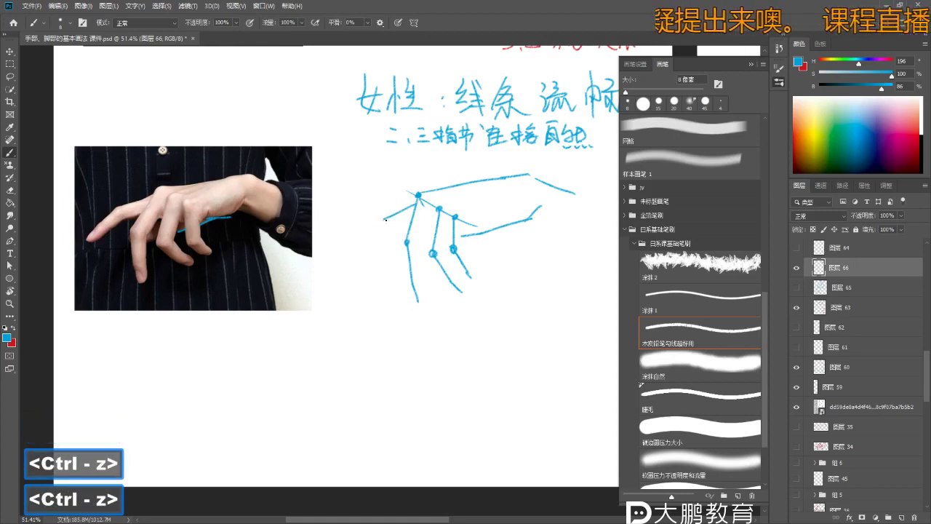
pyautogui.hotkey('ctrl', 'z')
pyautogui.hotkey('ctrl', 'z')
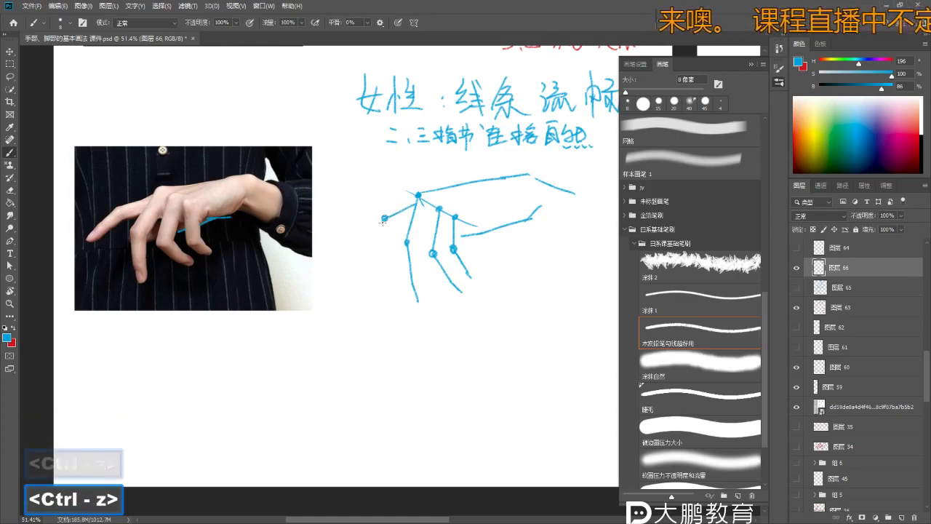
pyautogui.press('ctrl')
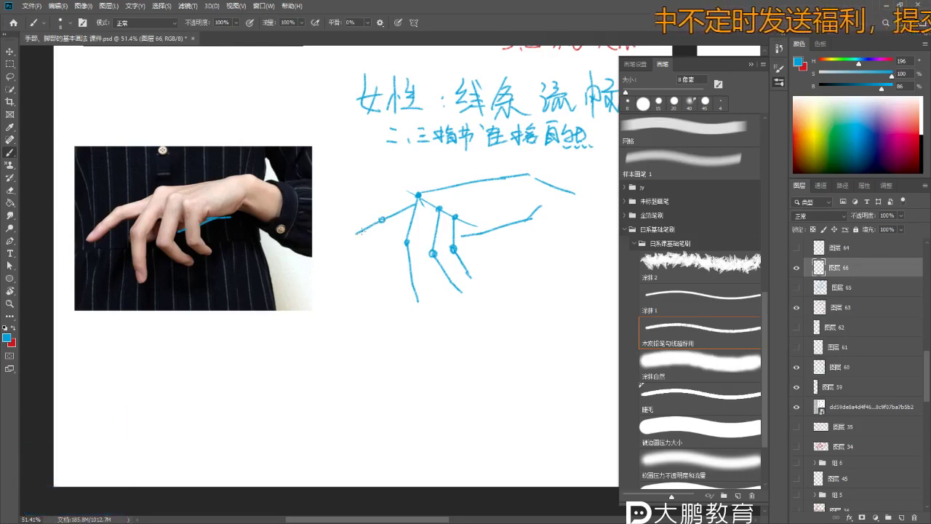
# - Zoom in on the knuckle and retry the finger-line and joint strokes on layer 66
pyautogui.press('space')
pyautogui.press('space')
pyautogui.press('space')
pyautogui.moveTo(389, 267); pyautogui.dragTo(422, 175)
pyautogui.hotkey('ctrl', 'z')
pyautogui.press('z')
pyautogui.scroll(-2, 443, 189)
pyautogui.press('b')
pyautogui.press('b')
pyautogui.press('z')
pyautogui.scroll(-2, 464, 218)
pyautogui.press('b')
pyautogui.press('z')
pyautogui.moveTo(464, 219)
pyautogui.mouseDown()
pyautogui.moveTo(436, 229)
pyautogui.moveTo(445, 217)
pyautogui.mouseUp()
pyautogui.press('b')
pyautogui.press('b')
pyautogui.hotkey('ctrl', 'z')
pyautogui.hotkey('ctrl', 'z')
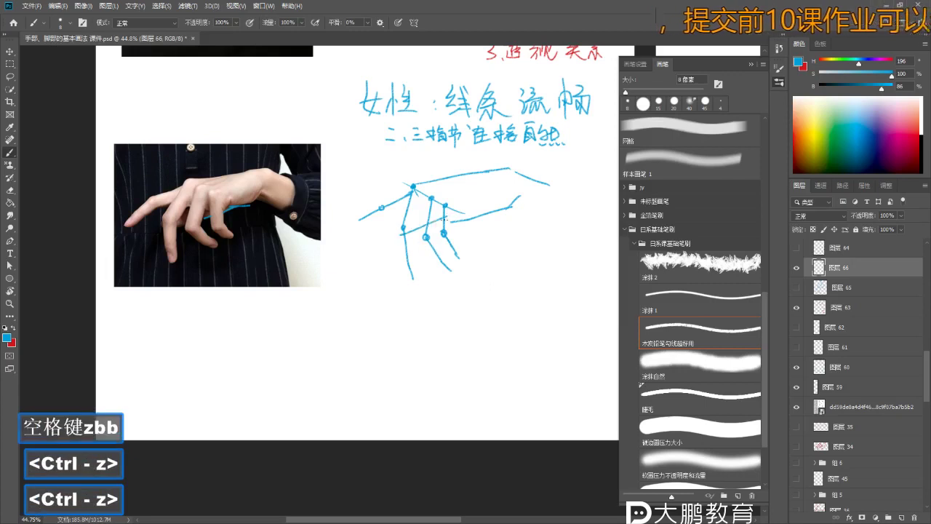
pyautogui.hotkey('ctrl', 'z')
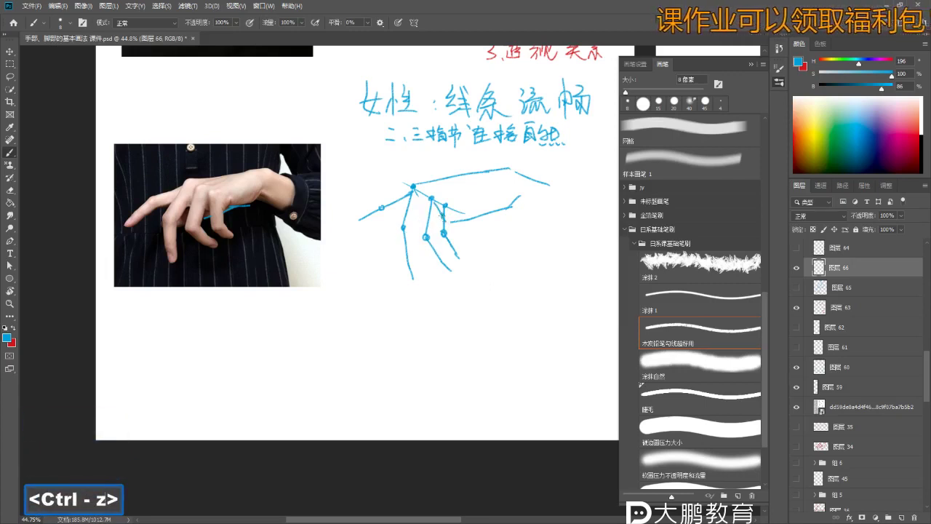
pyautogui.rightClick(421, 220)
pyautogui.press('Escape')
pyautogui.moveTo(404, 226)
pyautogui.mouseDown()
pyautogui.moveTo(420, 221)
pyautogui.moveTo(364, 262)
pyautogui.mouseUp()
pyautogui.hotkey('ctrl', 'z')
# - Add a new layer and trial-fade the blue sketch layer to 18% opacity, then revert it
pyautogui.press('z')
pyautogui.press('b')
pyautogui.press('z')
pyautogui.press('b')
pyautogui.press('b')
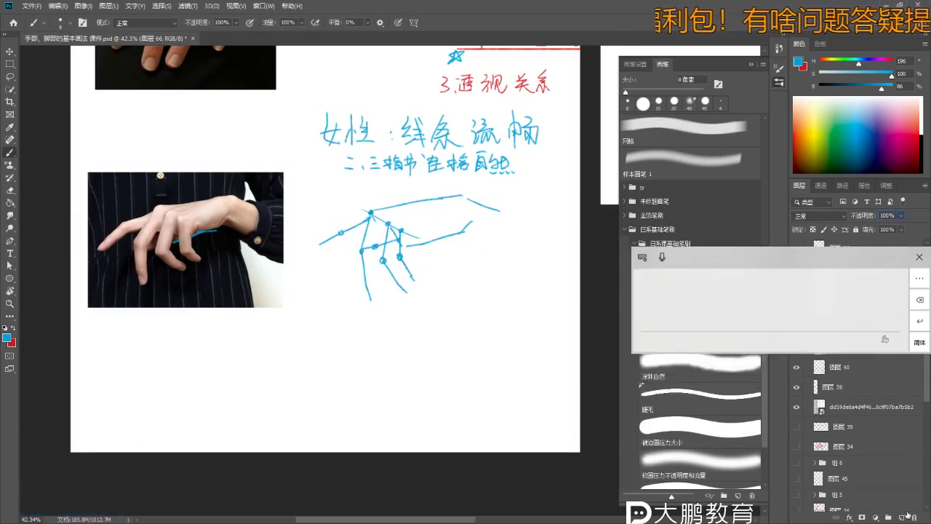
pyautogui.click(902, 518)
pyautogui.click(867, 286)
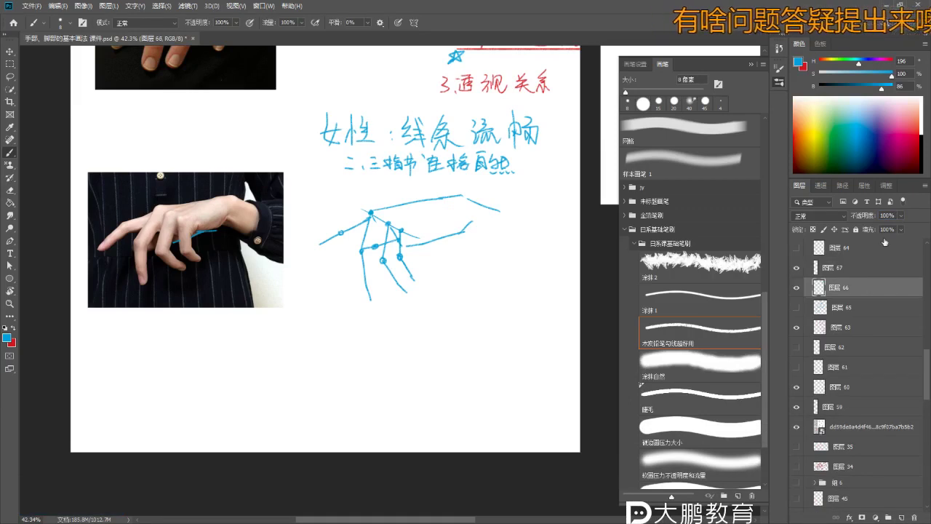
pyautogui.moveTo(900, 217); pyautogui.dragTo(872, 227)
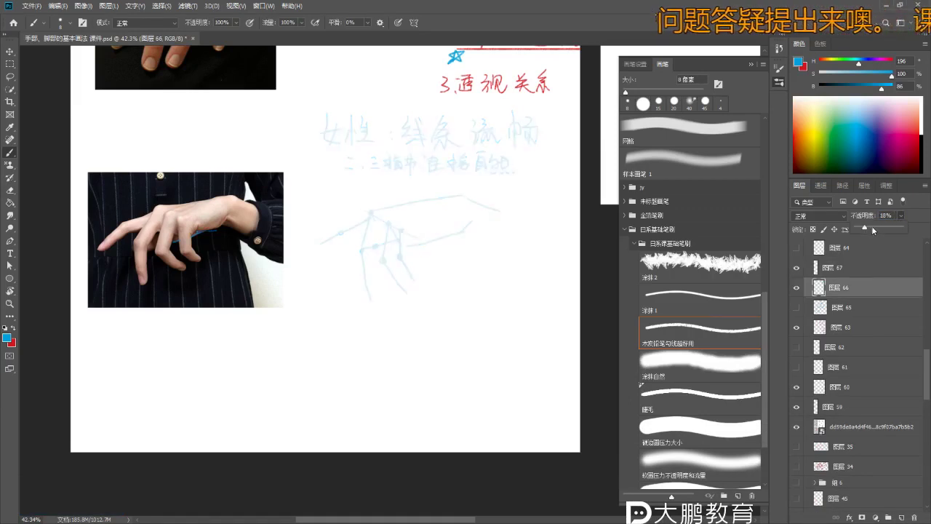
pyautogui.click(854, 250)
pyautogui.press('b')
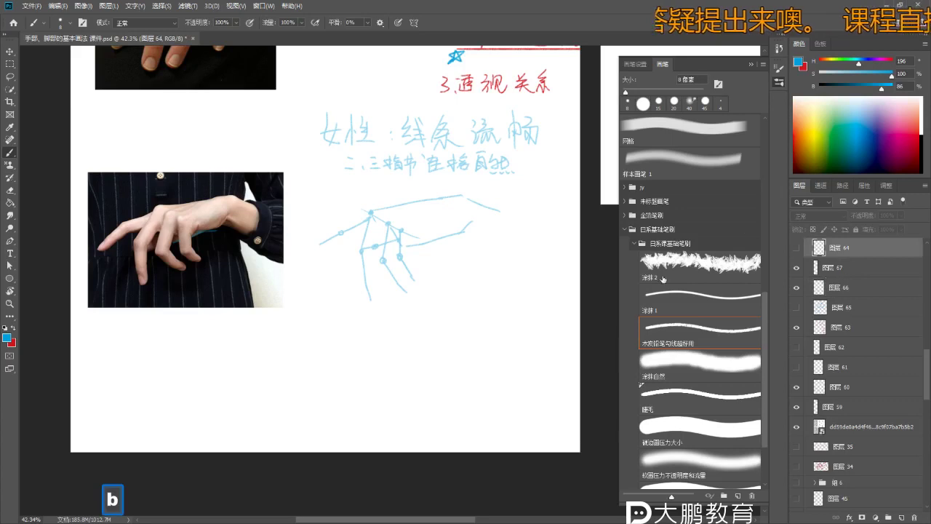
pyautogui.hotkey('ctrl', 'z')
# - Lasso the blue handwritten notes and cut-paste them onto their own layer
pyautogui.press('b')
pyautogui.press('l')
pyautogui.press('l')
pyautogui.moveTo(349, 95); pyautogui.dragTo(299, 179)
pyautogui.moveTo(510, 182)
pyautogui.mouseDown()
pyautogui.moveTo(554, 155)
pyautogui.moveTo(542, 105)
pyautogui.mouseUp()
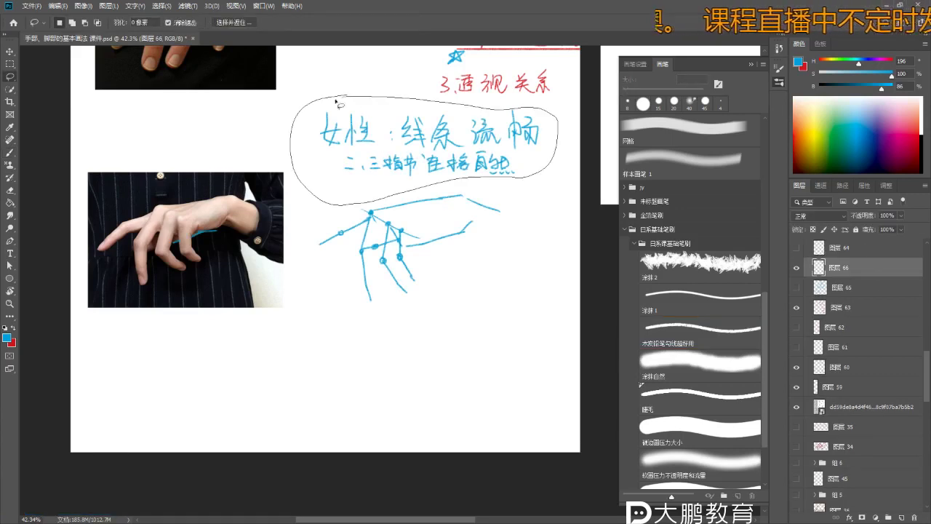
pyautogui.hotkey('ctrl', 'x')
pyautogui.hotkey('ctrl', 'v')
# - Free-transform the pasted notes layer to move the notes up above the sketch
pyautogui.click(842, 288)
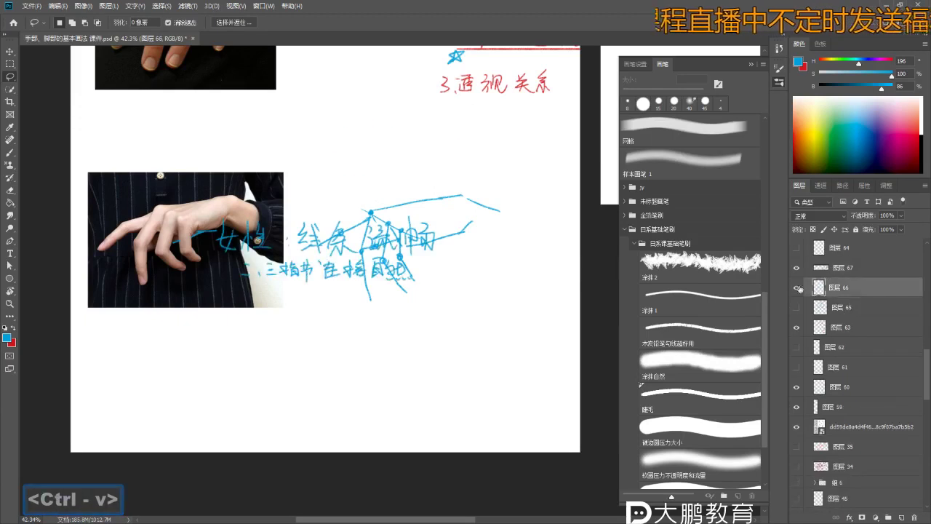
pyautogui.hotkey('ctrl', 't')
pyautogui.press('Return')
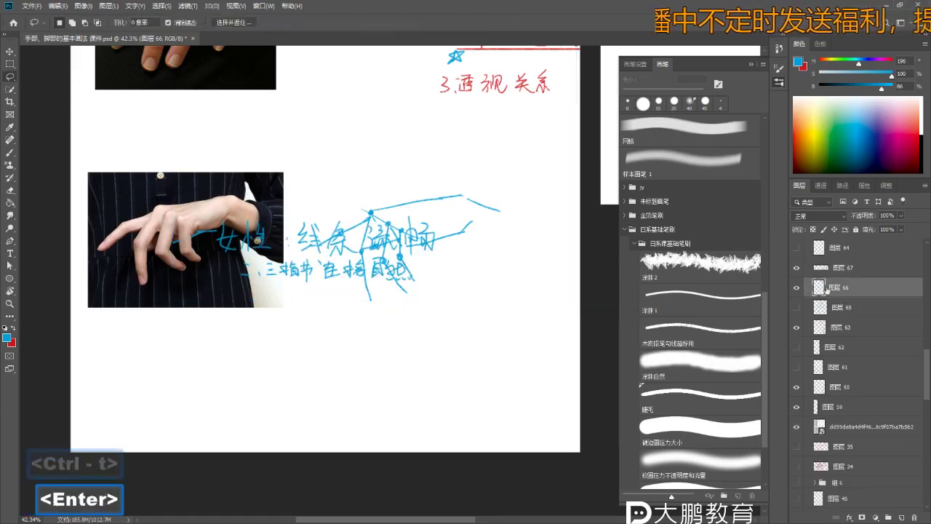
pyautogui.click(842, 268)
pyautogui.hotkey('ctrl', 't')
pyautogui.moveTo(396, 214); pyautogui.dragTo(486, 116)
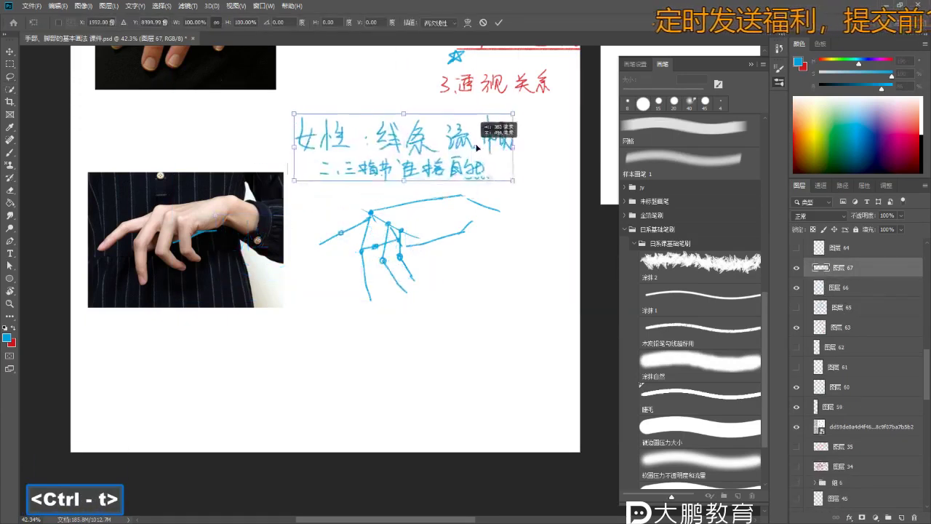
pyautogui.press('Return')
pyautogui.hotkey('ctrl', 'd')
# - Fade the blue sketch to 25% opacity, add an empty layer above it, and nudge the notes
pyautogui.click(856, 288)
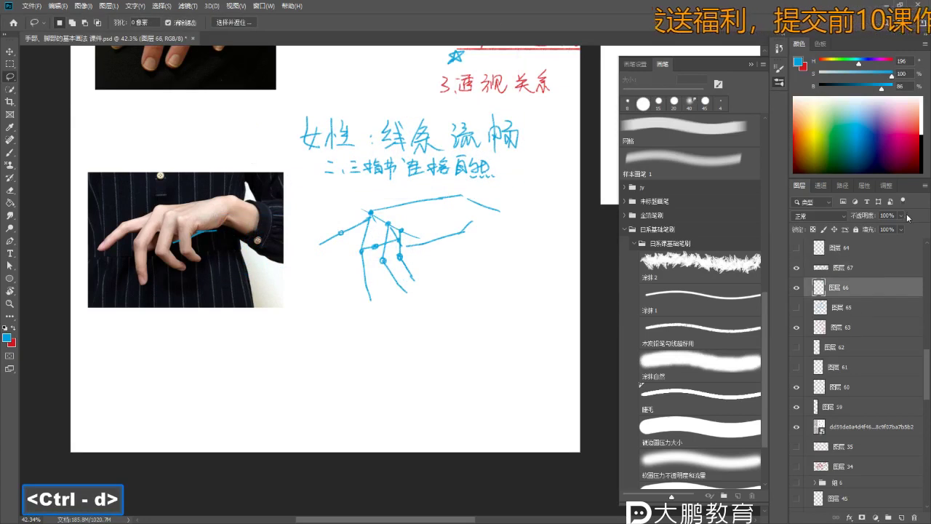
pyautogui.click(901, 215)
pyautogui.moveTo(903, 227); pyautogui.dragTo(869, 226)
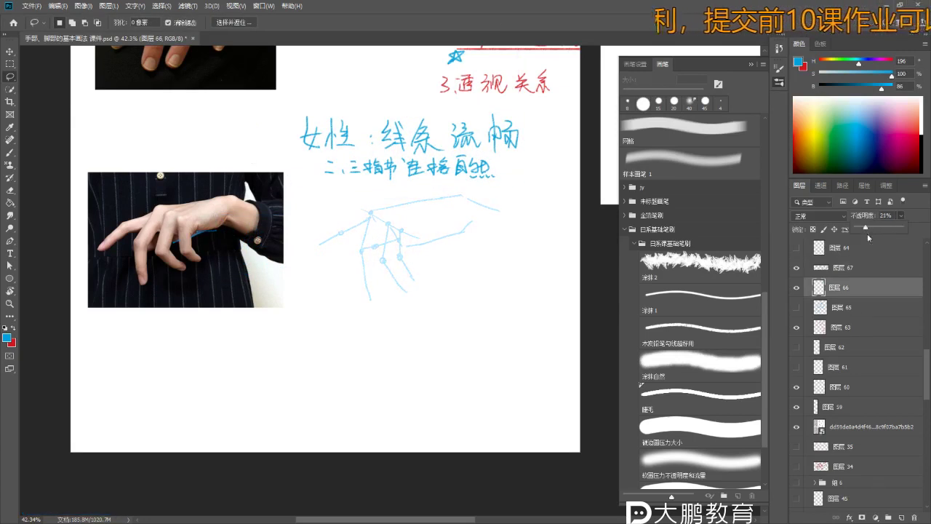
pyautogui.click(901, 518)
pyautogui.press('v')
pyautogui.press('v')
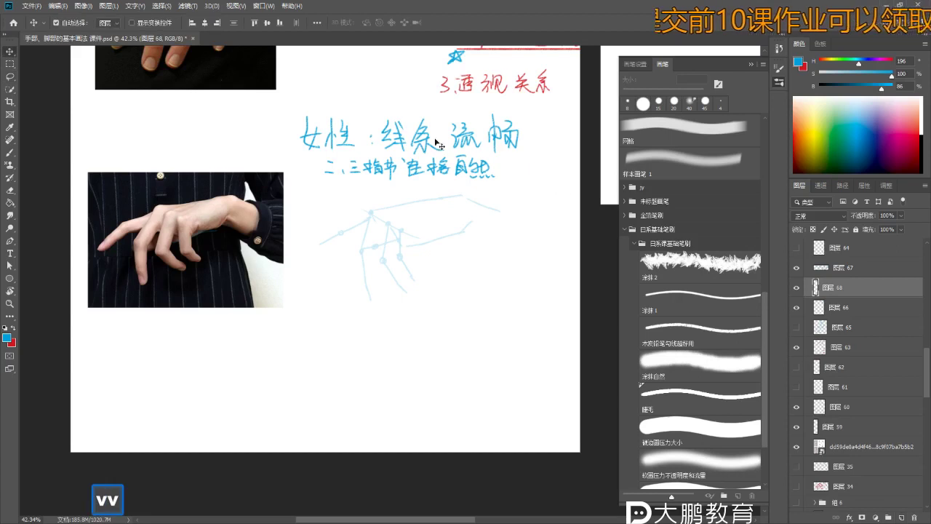
pyautogui.moveTo(427, 138); pyautogui.dragTo(427, 136)
pyautogui.press('b')
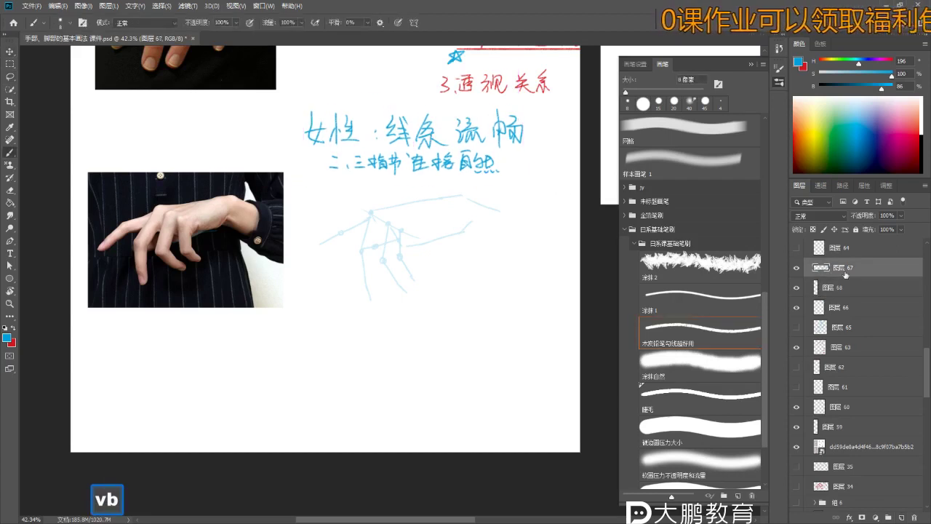
pyautogui.click(836, 287)
# - Zoom in on the hand sketch, switch the colour to red and shrink the brush to 9 px
pyautogui.press('z')
pyautogui.moveTo(383, 227)
pyautogui.mouseDown()
pyautogui.moveTo(398, 248)
pyautogui.moveTo(395, 199)
pyautogui.moveTo(391, 214)
pyautogui.moveTo(362, 230)
pyautogui.mouseUp()
pyautogui.press('z')
pyautogui.press('b')
pyautogui.press('z')
pyautogui.press('b')
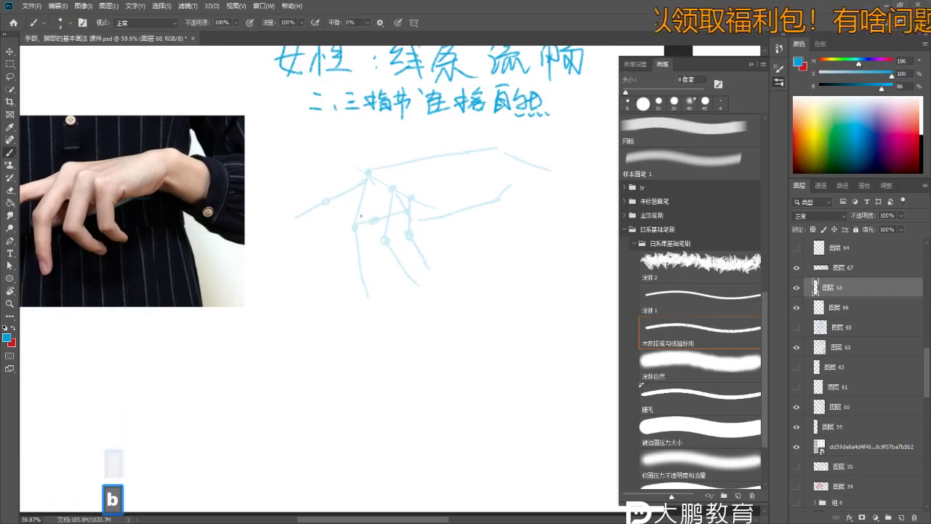
pyautogui.press('z')
pyautogui.moveTo(465, 202)
pyautogui.mouseDown()
pyautogui.moveTo(480, 222)
pyautogui.moveTo(459, 218)
pyautogui.mouseUp()
pyautogui.press('b')
pyautogui.press('z')
pyautogui.press('b')
pyautogui.moveTo(407, 164)
pyautogui.mouseDown()
pyautogui.moveTo(428, 163)
pyautogui.moveTo(481, 224)
pyautogui.moveTo(477, 235)
pyautogui.mouseUp()
pyautogui.press(']')
pyautogui.press(']')
pyautogui.press(']')
pyautogui.press('z')
pyautogui.press('b')
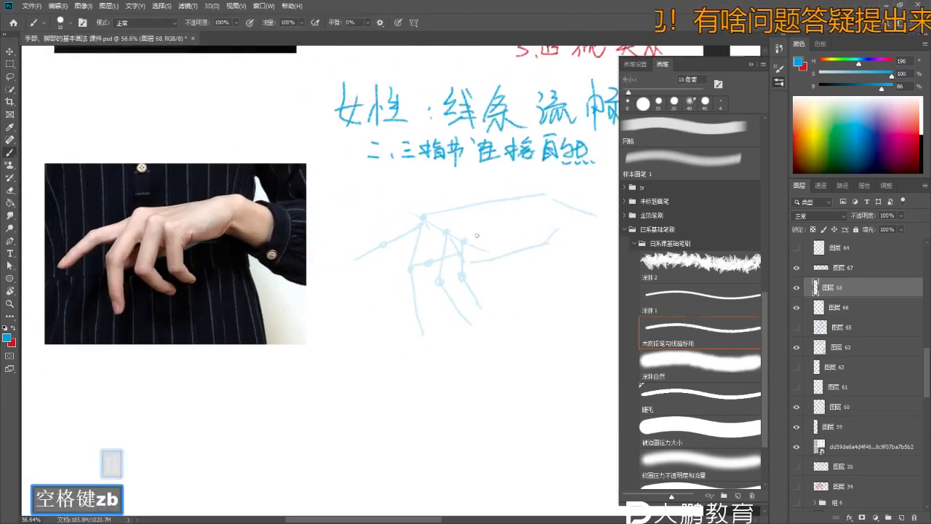
pyautogui.hotkey('ctrl', 'z')
pyautogui.hotkey('ctrl', 'z')
pyautogui.hotkey('ctrl', 'z')
pyautogui.press('x')
pyautogui.press('b')
pyautogui.press('[')
pyautogui.press('[')
# - Draw the red contour along the back of the hand, retrying it several times
pyautogui.moveTo(415, 215); pyautogui.dragTo(470, 211)
pyautogui.hotkey('ctrl', 'z')
pyautogui.moveTo(418, 209); pyautogui.dragTo(487, 209)
pyautogui.hotkey('ctrl', 'z')
pyautogui.hotkey('ctrl', 'z')
pyautogui.moveTo(425, 205); pyautogui.dragTo(545, 194)
pyautogui.hotkey('ctrl', 'z')
pyautogui.hotkey('ctrl', 'z')
pyautogui.moveTo(418, 205); pyautogui.dragTo(542, 195)
pyautogui.hotkey('ctrl', 'z')
pyautogui.moveTo(422, 205); pyautogui.dragTo(547, 197)
pyautogui.hotkey('ctrl', 'z')
# - Draw the lower red curve along the finger over the faded blue sketch
pyautogui.hotkey('ctrl', 'z')
pyautogui.moveTo(416, 207); pyautogui.dragTo(555, 189)
pyautogui.hotkey('ctrl', 'z')
pyautogui.hotkey('ctrl', 'z')
pyautogui.moveTo(416, 205); pyautogui.dragTo(545, 193)
pyautogui.hotkey('ctrl', 'z')
pyautogui.press('z')
pyautogui.press('b')
pyautogui.moveTo(509, 242)
pyautogui.mouseDown()
pyautogui.moveTo(490, 225)
pyautogui.moveTo(490, 241)
pyautogui.mouseUp()
pyautogui.scroll(-2, 490, 241)
pyautogui.hotkey('ctrl', 'z')
pyautogui.moveTo(542, 209); pyautogui.dragTo(489, 231)
pyautogui.hotkey('ctrl', 'z')
pyautogui.press('z')
pyautogui.press('b')
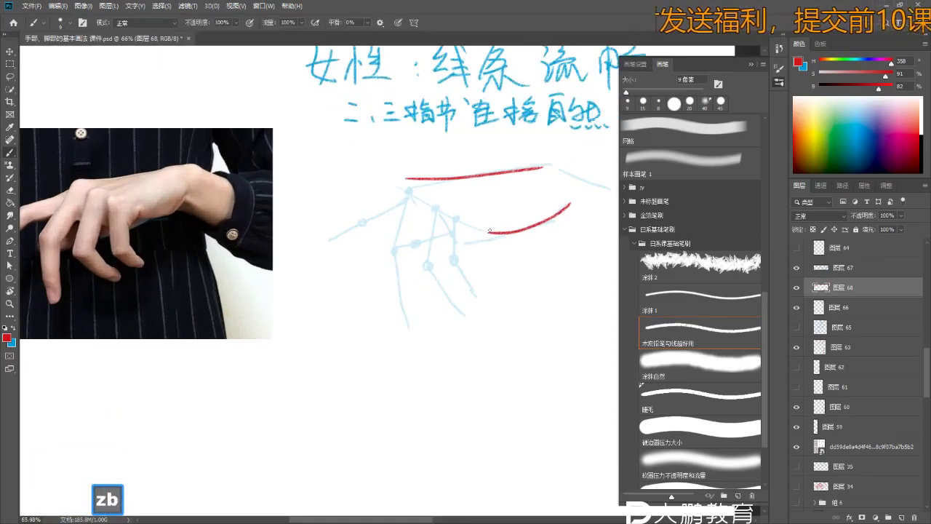
pyautogui.hotkey('ctrl', 'z')
pyautogui.press('z')
pyautogui.moveTo(480, 255)
pyautogui.mouseDown()
pyautogui.moveTo(503, 219)
pyautogui.moveTo(459, 225)
pyautogui.moveTo(453, 194)
pyautogui.moveTo(436, 201)
pyautogui.moveTo(446, 217)
pyautogui.mouseUp()
pyautogui.press('b')
pyautogui.hotkey('ctrl', 'z')
pyautogui.press('z')
pyautogui.press('space')
pyautogui.press('z')
pyautogui.press('b')
pyautogui.press('b')
pyautogui.press('z')
pyautogui.press('b')
pyautogui.hotkey('ctrl', 'z')
pyautogui.hotkey('ctrl', 'z')
# - Add a red downward hook and left-side hand line, and trace the knuckle curve on the photo
pyautogui.hotkey('ctrl', 'z')
pyautogui.moveTo(442, 177); pyautogui.dragTo(435, 187)
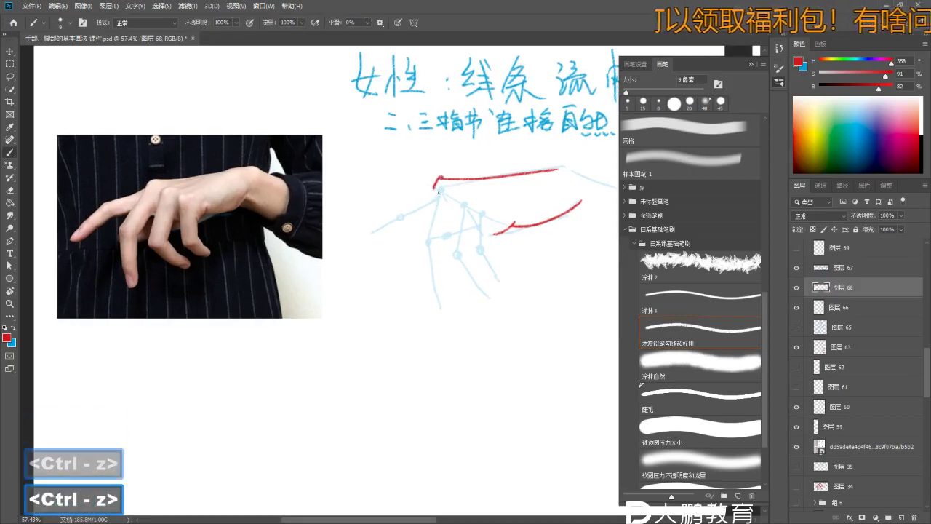
pyautogui.moveTo(148, 181); pyautogui.dragTo(195, 201)
pyautogui.hotkey('ctrl', 'z')
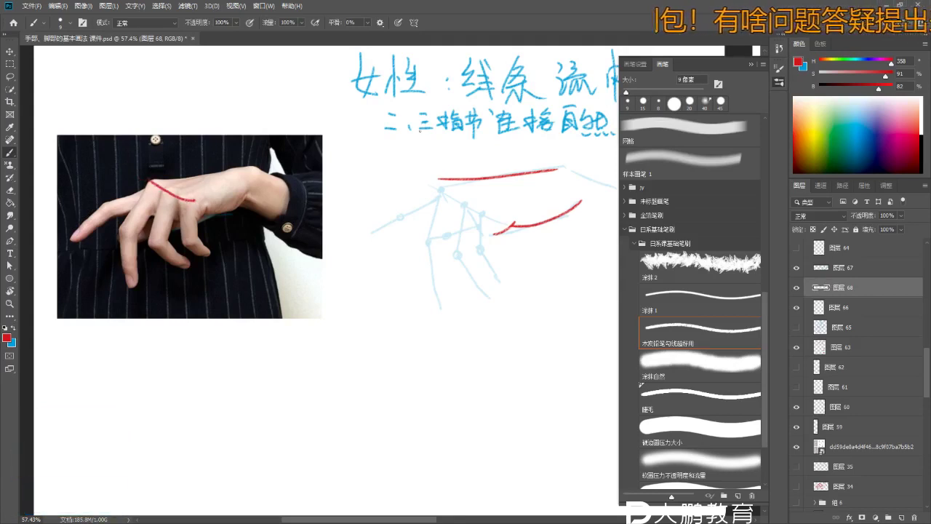
pyautogui.press('space')
pyautogui.press('z')
pyautogui.hotkey('ctrl', 'z')
pyautogui.moveTo(423, 239); pyautogui.dragTo(444, 224)
pyautogui.press('b')
pyautogui.hotkey('ctrl', 'z')
pyautogui.moveTo(440, 178); pyautogui.dragTo(435, 193)
pyautogui.moveTo(438, 202); pyautogui.dragTo(450, 213)
pyautogui.hotkey('ctrl', 'z')
pyautogui.moveTo(440, 178); pyautogui.dragTo(420, 239)
pyautogui.hotkey('ctrl', 'z')
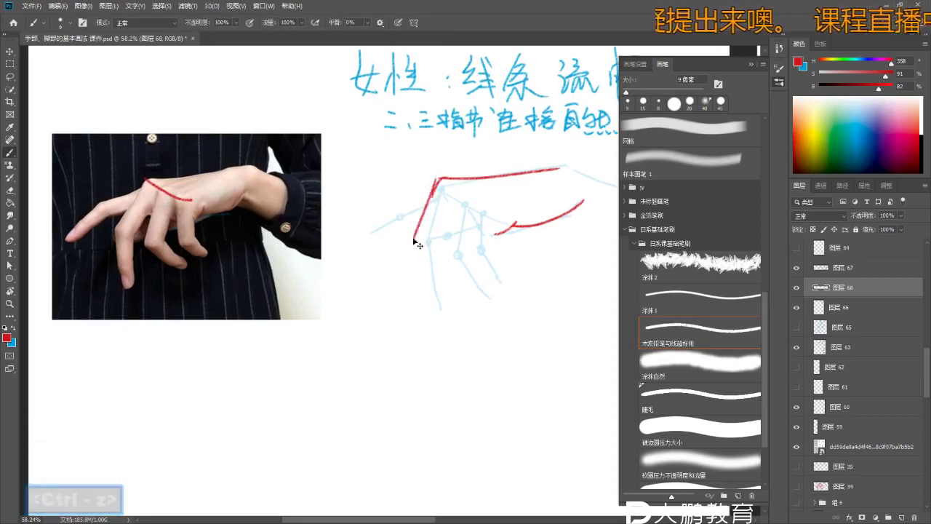
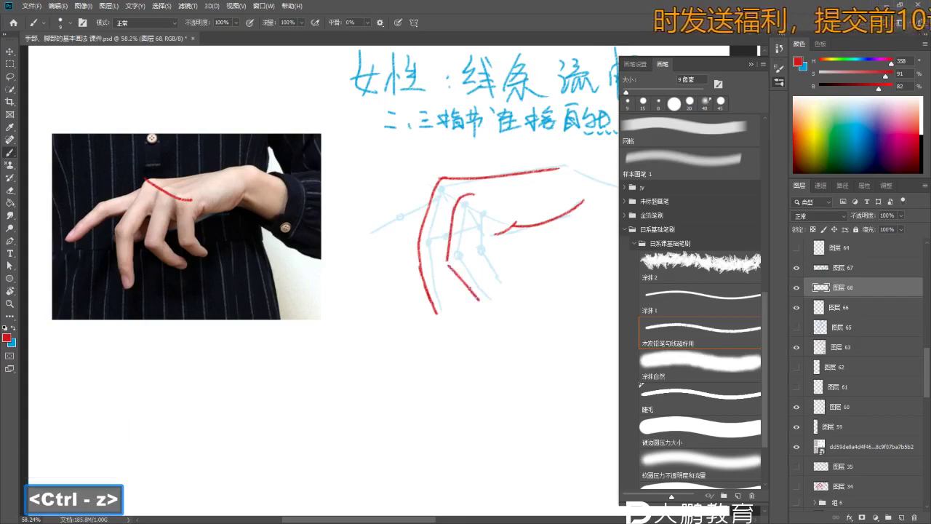
# - Try a short red stroke along a finger, discard it, and zoom in on the fingers
pyautogui.moveTo(451, 265); pyautogui.dragTo(474, 297)
pyautogui.hotkey('ctrl', 'z')
pyautogui.hotkey('ctrl', 'z')
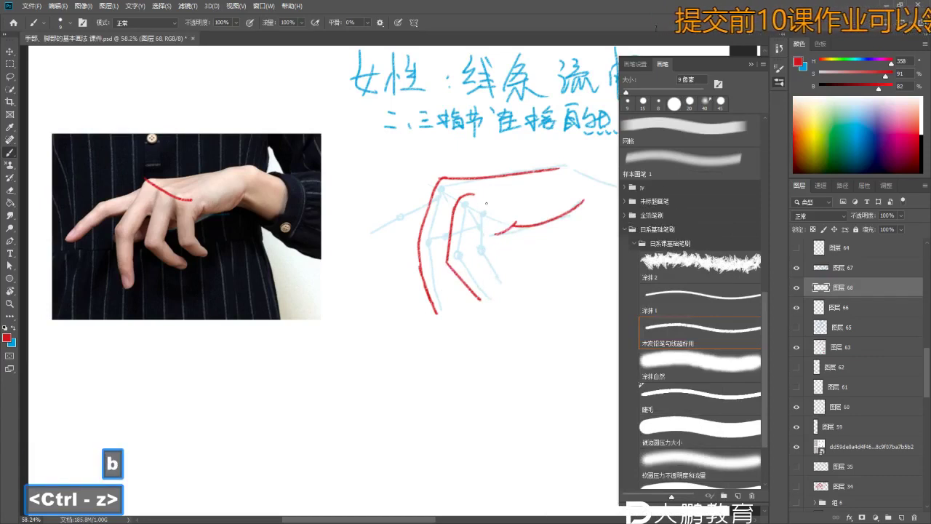
pyautogui.hotkey('ctrl', 'z')
pyautogui.press('z')
pyautogui.moveTo(477, 218); pyautogui.dragTo(502, 218)
pyautogui.press('b')
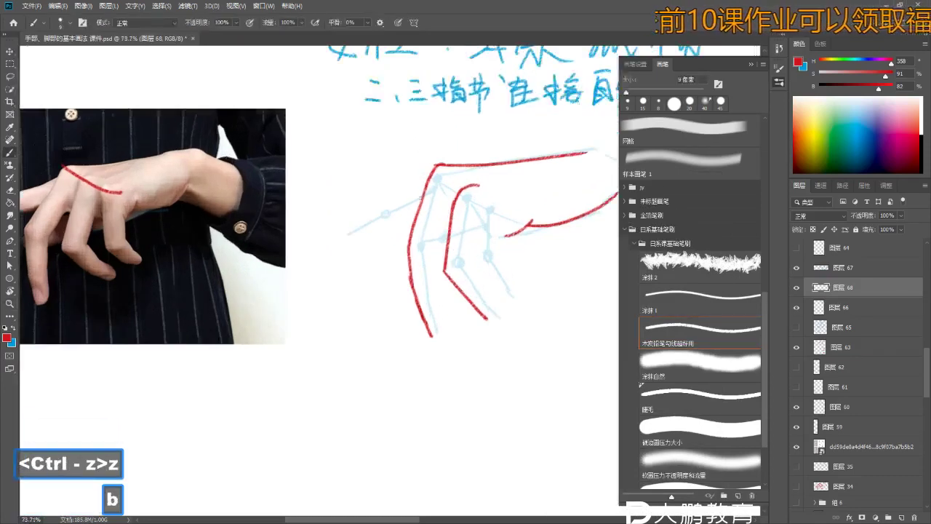
pyautogui.moveTo(425, 222); pyautogui.dragTo(442, 215)
pyautogui.press('z')
pyautogui.press('b')
pyautogui.moveTo(473, 210); pyautogui.dragTo(480, 207)
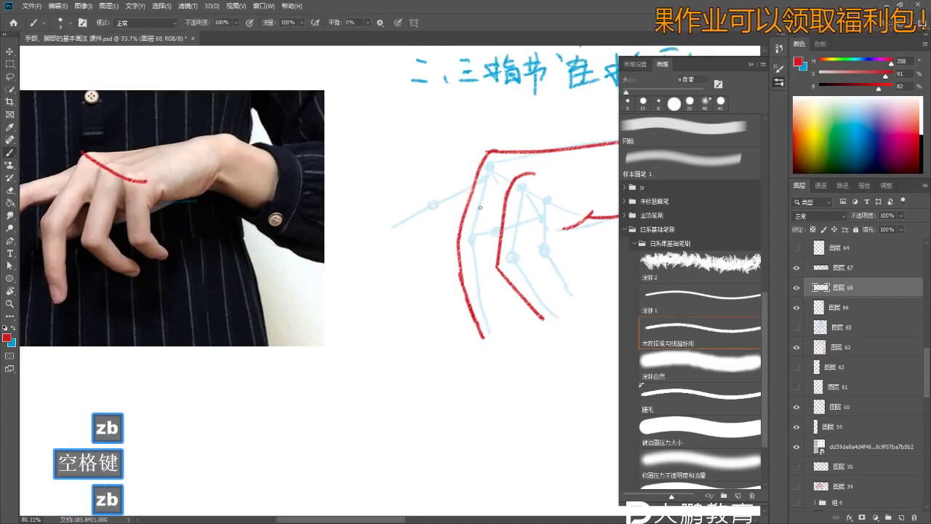
pyautogui.hotkey('ctrl', 'z')
# - Redraw the finger's red contour, extending the outline down to its fingertip
pyautogui.hotkey('ctrl', 'z')
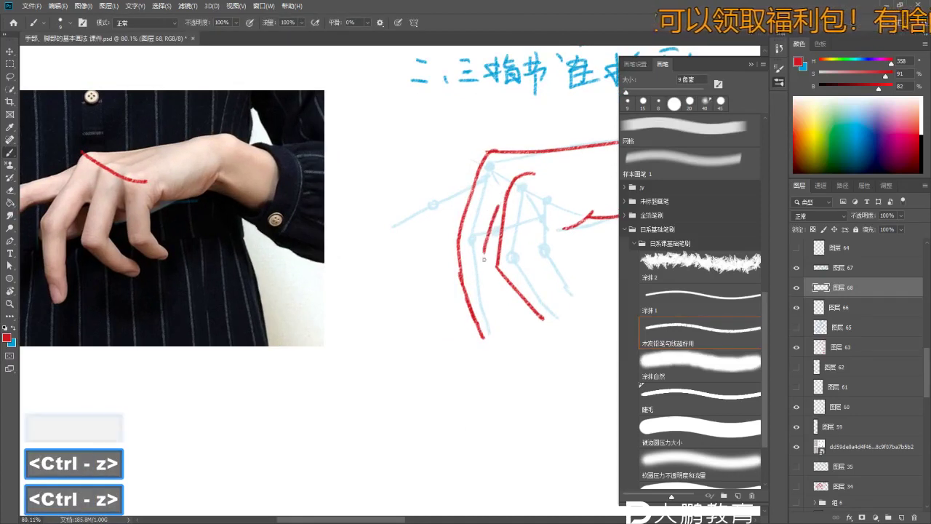
pyautogui.press('z')
pyautogui.moveTo(488, 339)
pyautogui.mouseDown()
pyautogui.moveTo(444, 276)
pyautogui.moveTo(455, 237)
pyautogui.moveTo(437, 249)
pyautogui.mouseUp()
pyautogui.press('b')
pyautogui.hotkey('ctrl', 'z')
pyautogui.press('z')
pyautogui.press('b')
pyautogui.press('b')
pyautogui.moveTo(493, 204); pyautogui.dragTo(492, 242)
pyautogui.hotkey('ctrl', 'z')
pyautogui.hotkey('ctrl', 'z')
pyautogui.hotkey('ctrl', 'z')
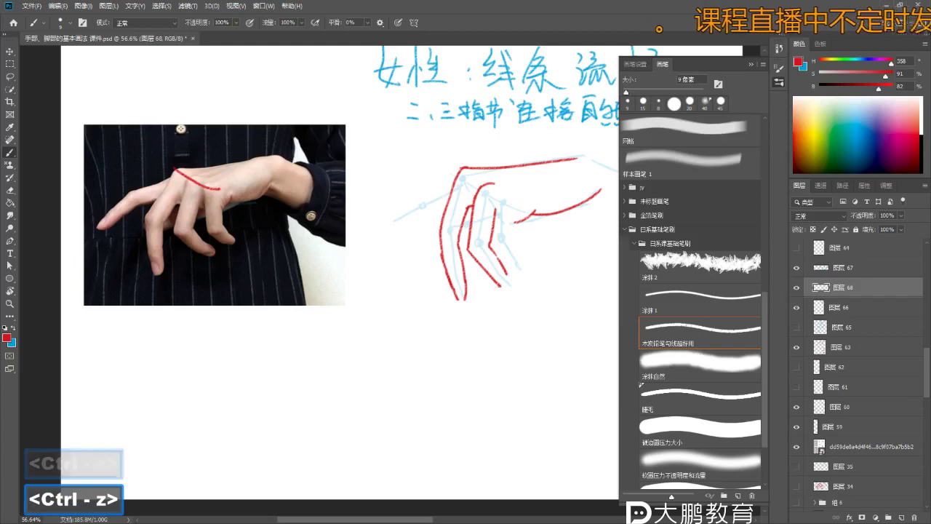
pyautogui.moveTo(503, 271); pyautogui.dragTo(510, 294)
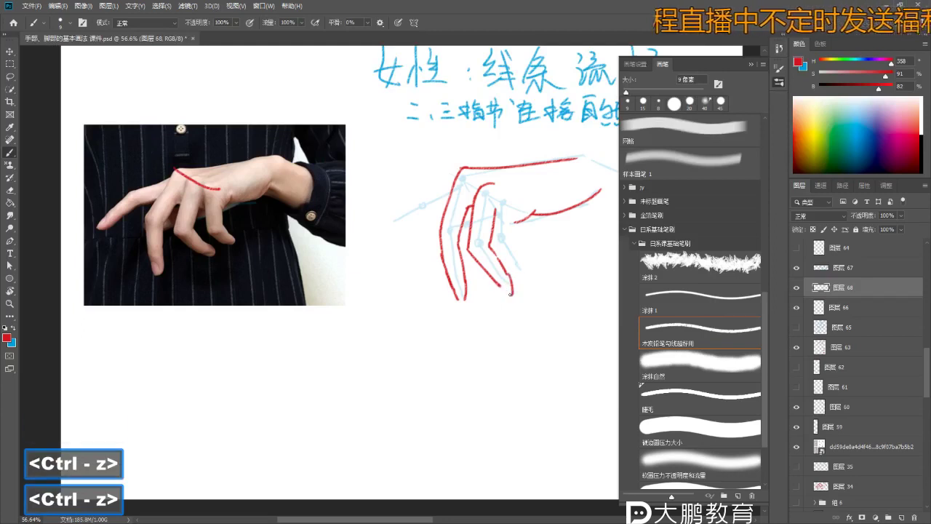
# - Check the hand reference photo, remove stray strokes, and return to the hand drawing
pyautogui.moveTo(184, 278); pyautogui.dragTo(191, 236)
pyautogui.press('z')
pyautogui.press('b')
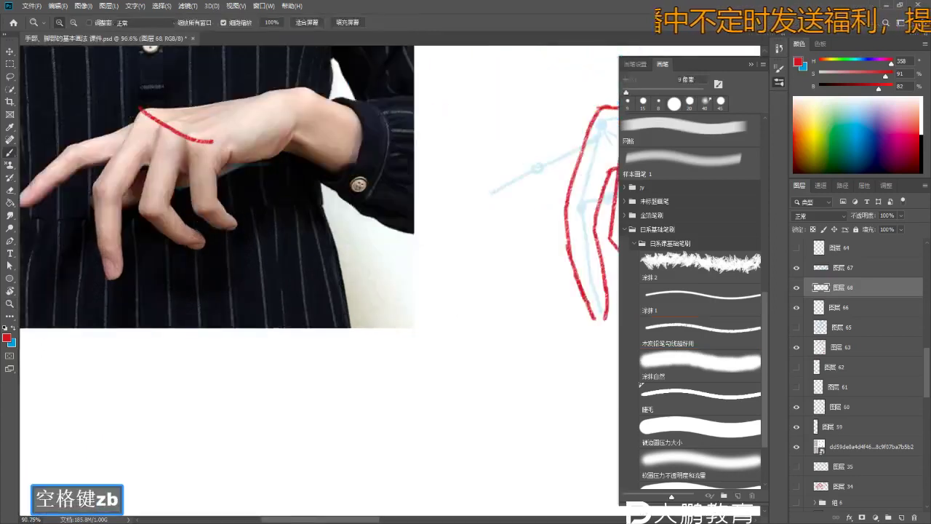
pyautogui.hotkey('ctrl', 'z')
pyautogui.press('z')
pyautogui.moveTo(280, 237); pyautogui.dragTo(218, 237)
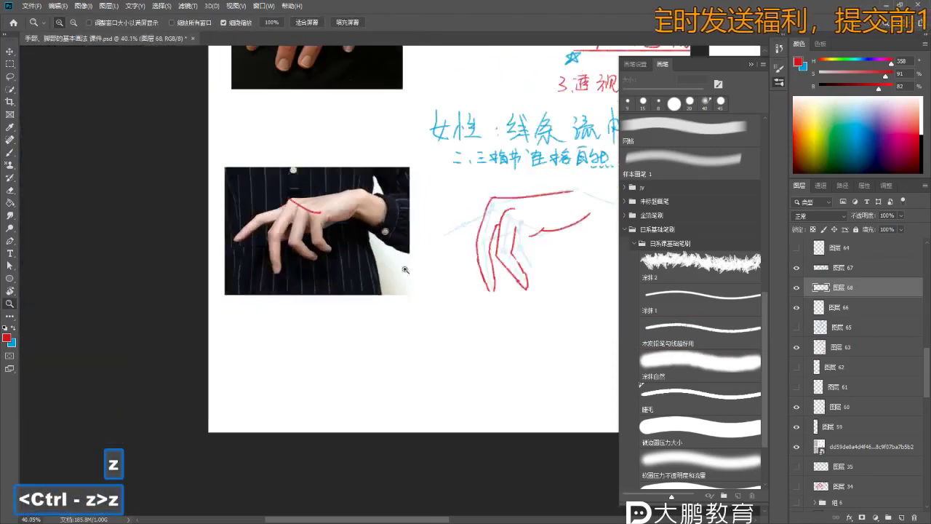
pyautogui.moveTo(363, 240); pyautogui.dragTo(291, 219)
pyautogui.press('z')
pyautogui.moveTo(407, 291); pyautogui.dragTo(464, 295)
pyautogui.hotkey('ctrl', 'z')
pyautogui.press('b')
pyautogui.hotkey('ctrl', 'z')
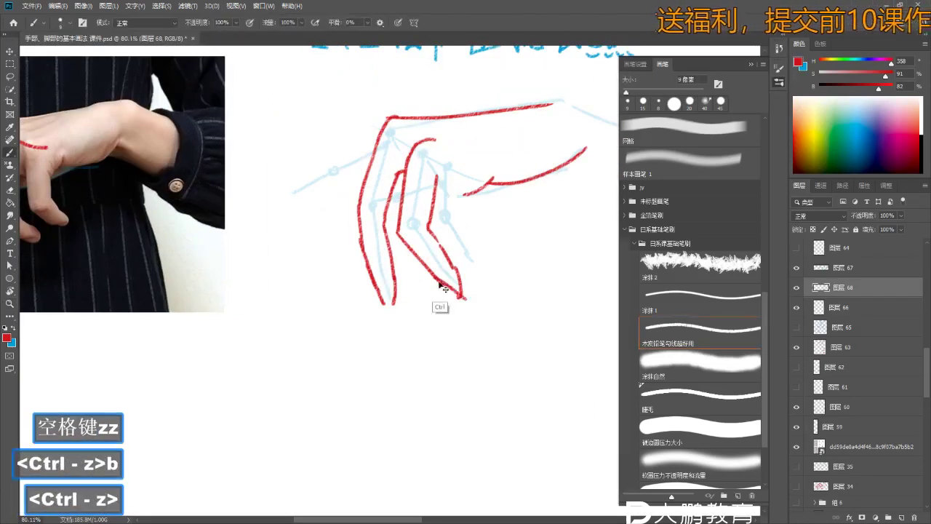
# - Clean up faulty finger strokes with undo and the eraser, viewing more of the drawing
pyautogui.press('e')
pyautogui.press('b')
pyautogui.hotkey('ctrl', 'z')
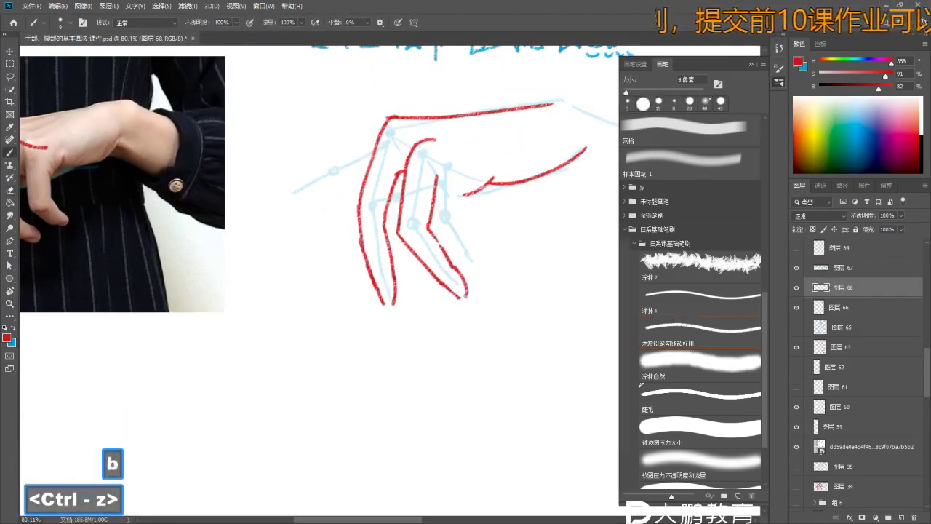
pyautogui.press('z')
pyautogui.moveTo(466, 288); pyautogui.dragTo(429, 287)
pyautogui.press('b')
pyautogui.press('z')
pyautogui.press('b')
pyautogui.hotkey('ctrl', 'z')
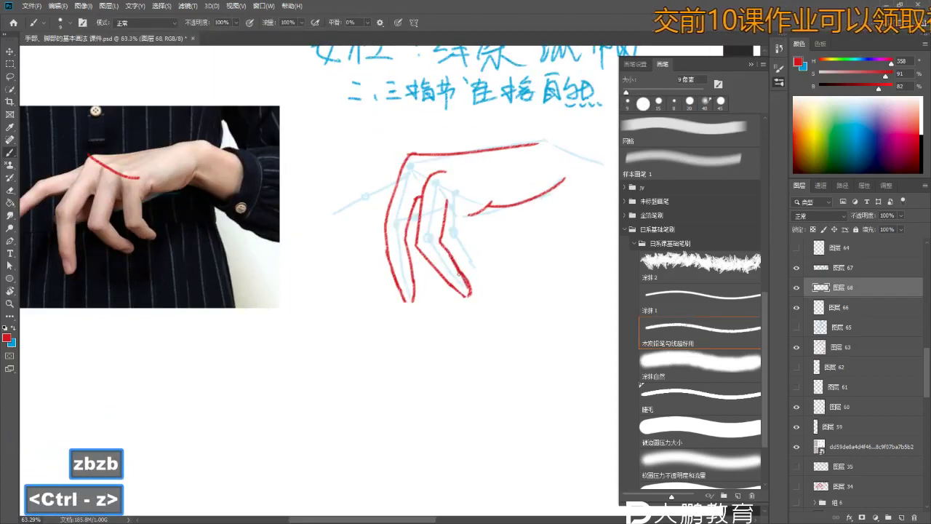
# - Reframe the view on the red finger outlines with the brush ready for further tracing
pyautogui.press('z')
pyautogui.moveTo(485, 267); pyautogui.dragTo(414, 216)
pyautogui.press('b')
pyautogui.press('z')
pyautogui.press('b')
pyautogui.press('b')
pyautogui.press('z')
pyautogui.moveTo(516, 233); pyautogui.dragTo(466, 225)
pyautogui.moveTo(391, 212)
pyautogui.mouseDown()
pyautogui.moveTo(418, 212)
pyautogui.moveTo(306, 240)
pyautogui.moveTo(249, 168)
pyautogui.moveTo(283, 176)
pyautogui.moveTo(258, 195)
pyautogui.mouseUp()
pyautogui.press('b')
pyautogui.press('z')
pyautogui.press('b')
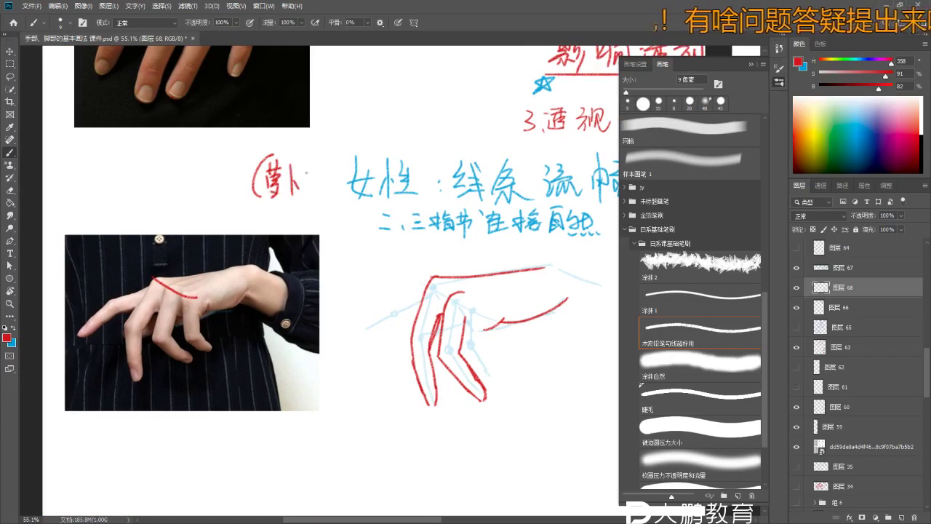
# - Zoom into the finger drawing and retry the first red finger stroke
pyautogui.moveTo(363, 196); pyautogui.dragTo(334, 196)
pyautogui.moveTo(335, 196); pyautogui.dragTo(335, 146)
pyautogui.press('z')
pyautogui.press('b')
pyautogui.press('z')
pyautogui.press('b')
pyautogui.hotkey('ctrl', 'z')
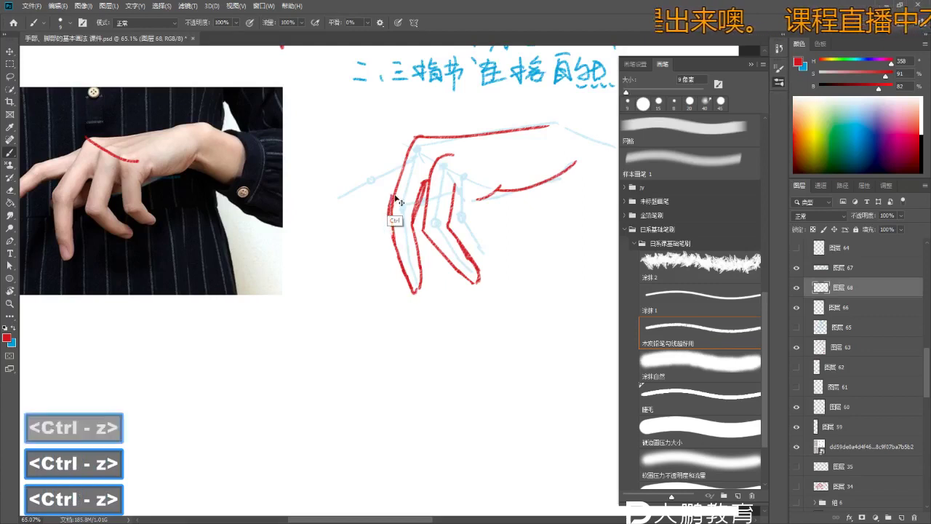
# - Erase and redraw the red fingertip outlines at closer zoom
pyautogui.press('z')
pyautogui.moveTo(392, 223); pyautogui.dragTo(399, 217)
pyautogui.press('e')
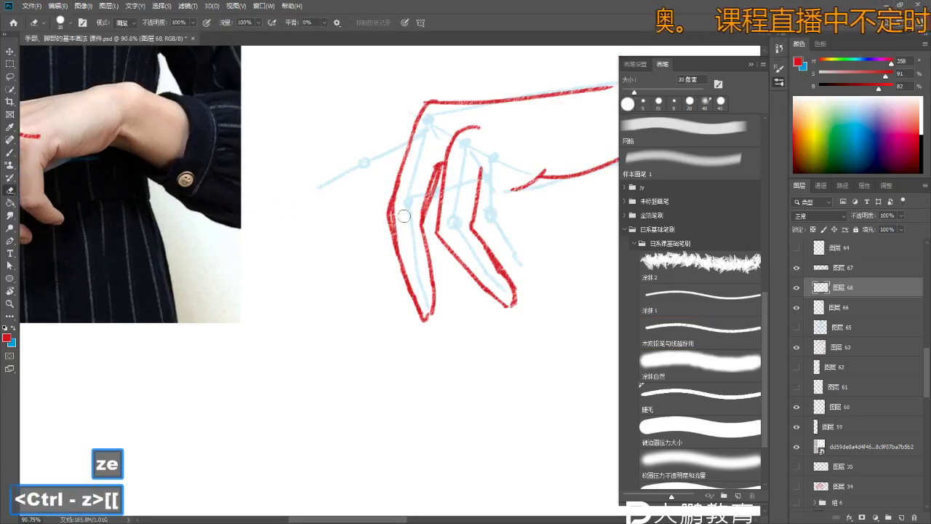
pyautogui.press('b')
pyautogui.moveTo(396, 224)
pyautogui.mouseDown()
pyautogui.moveTo(426, 255)
pyautogui.moveTo(413, 256)
pyautogui.mouseUp()
pyautogui.press('b')
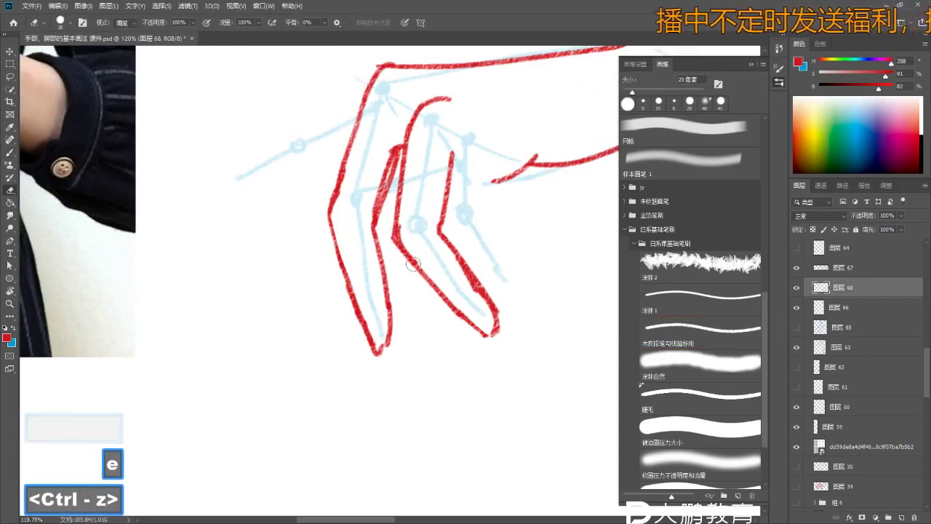
pyautogui.moveTo(433, 280); pyautogui.dragTo(439, 237)
pyautogui.press('b')
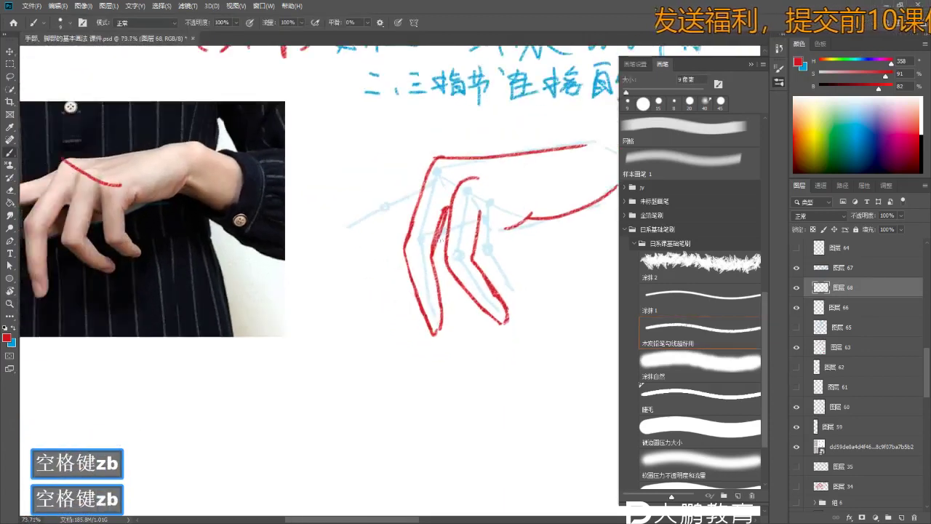
# - Redraw the red finger lines close up, then zoom out to compare with the photo
pyautogui.moveTo(494, 227); pyautogui.dragTo(480, 213)
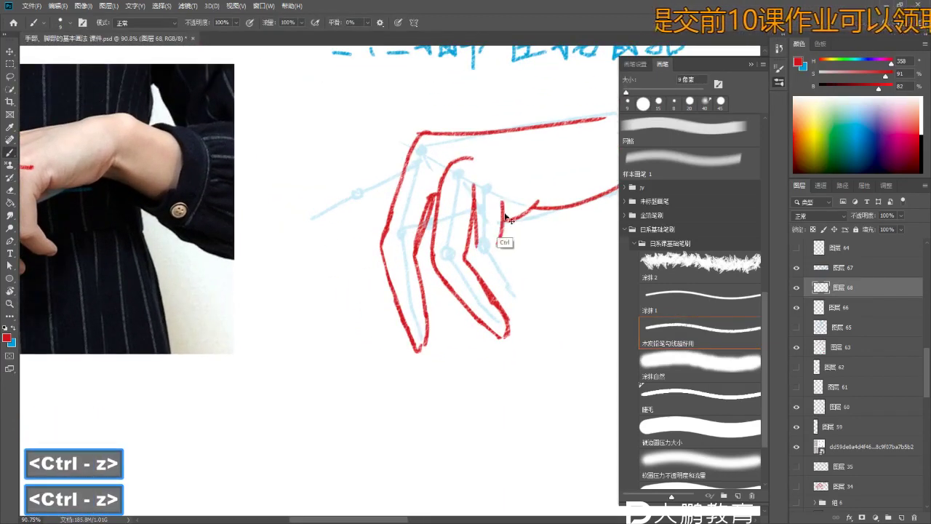
pyautogui.moveTo(507, 211); pyautogui.dragTo(462, 212)
pyautogui.press('b')
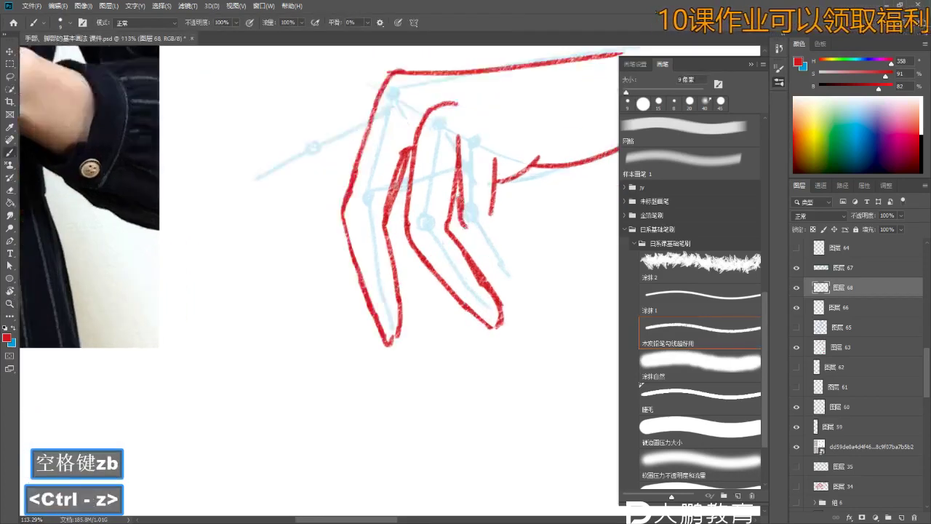
pyautogui.press('z')
pyautogui.moveTo(494, 276); pyautogui.dragTo(516, 268)
pyautogui.hotkey('ctrl', 'z')
pyautogui.press('b')
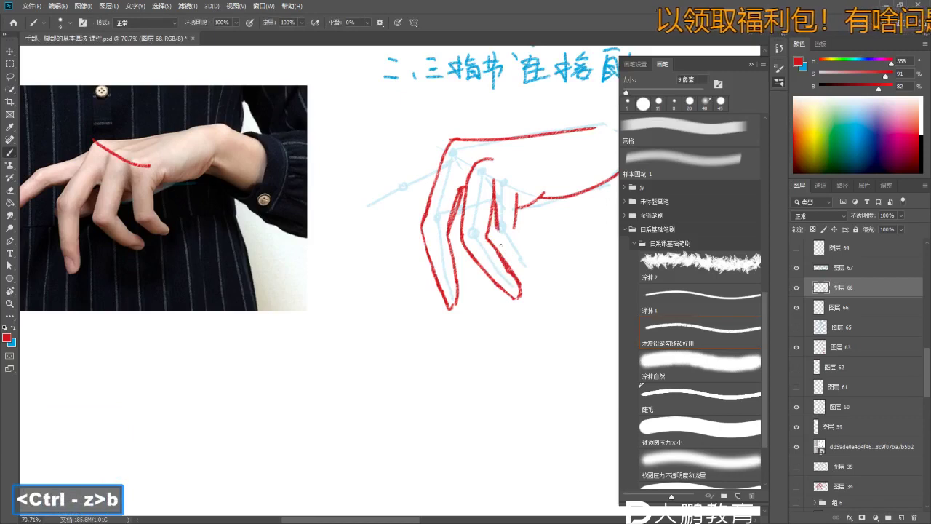
# - Alternate erasing and repainting the red finger contours, undoing unsatisfactory strokes
pyautogui.press('e')
pyautogui.hotkey('ctrl', 'z')
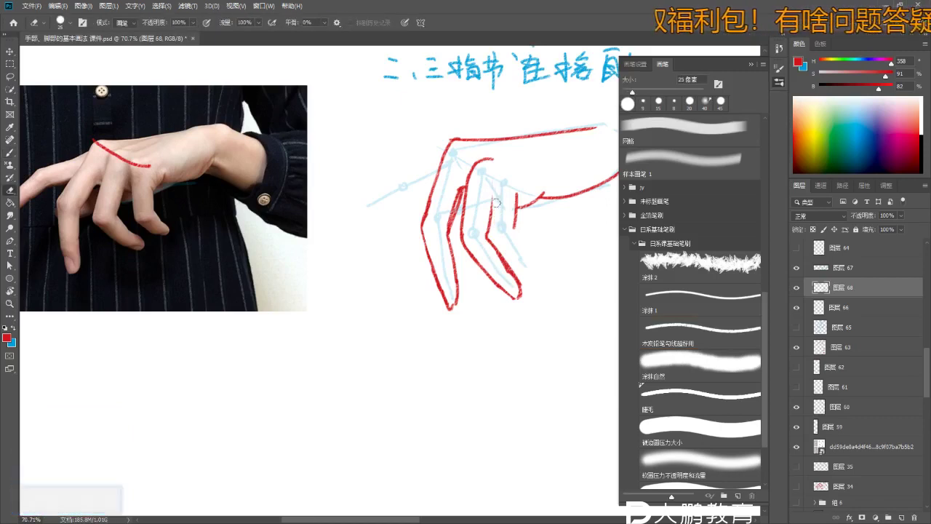
pyautogui.press('b')
pyautogui.hotkey('ctrl', 'z')
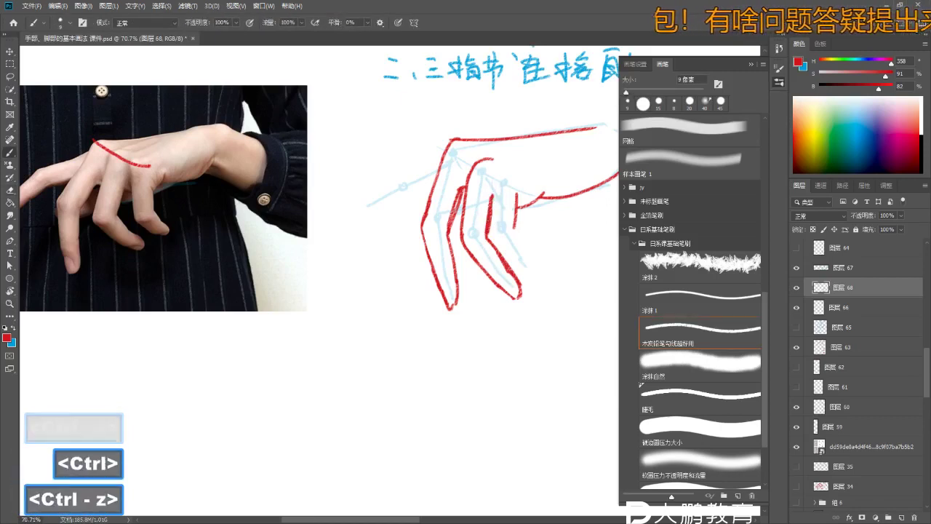
pyautogui.press('e')
pyautogui.press('b')
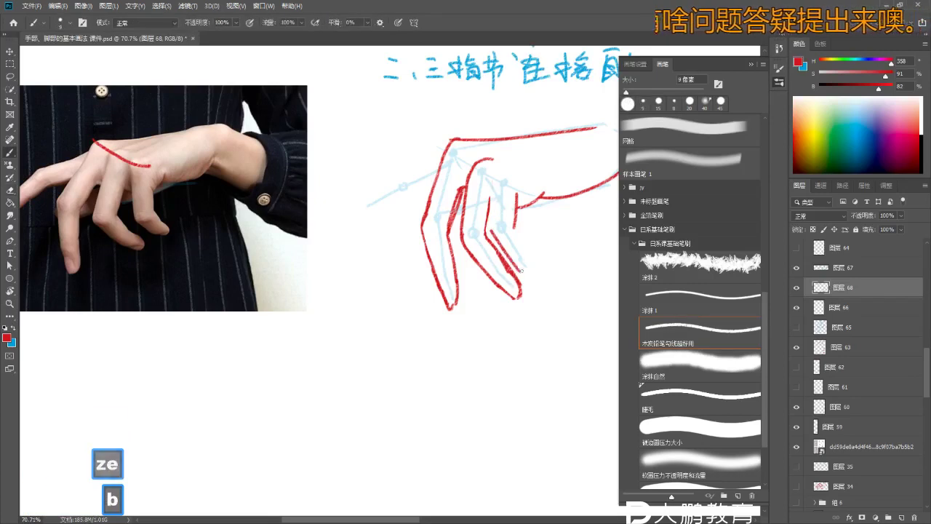
pyautogui.hotkey('ctrl', 'z')
pyautogui.press('e')
pyautogui.press('b')
pyautogui.hotkey('ctrl', 'z')
# - Keep reworking one red finger stroke, restoring it whenever an erase goes wrong
pyautogui.hotkey('ctrl', 'z')
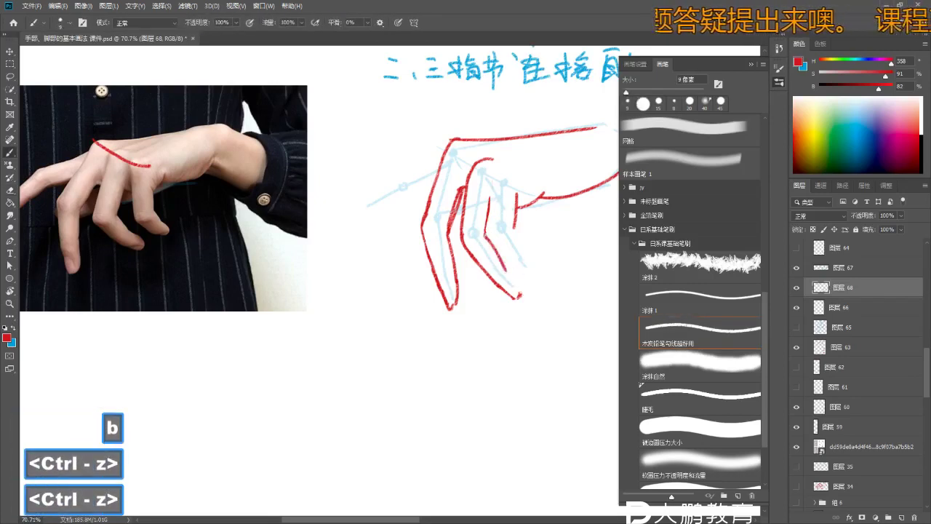
pyautogui.press('e')
pyautogui.press('b')
pyautogui.press('e')
pyautogui.hotkey('ctrl', 'z')
pyautogui.press('b')
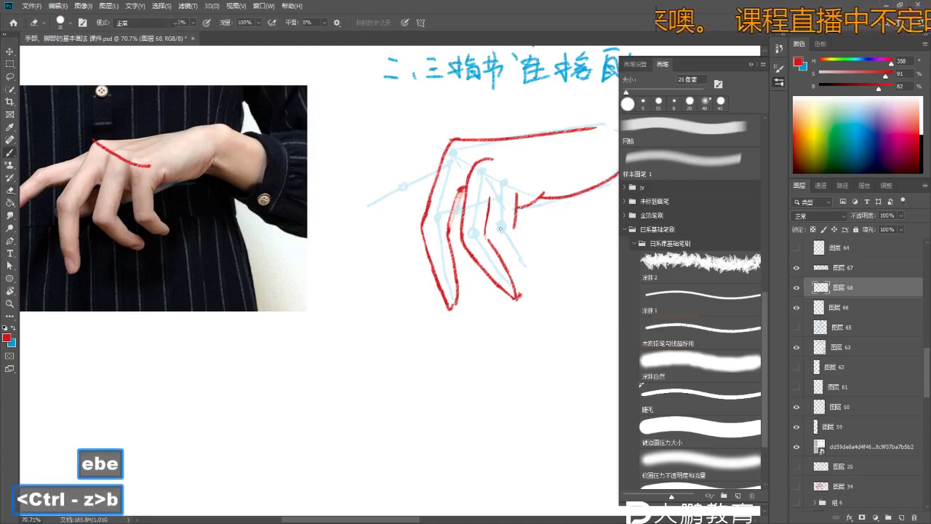
pyautogui.hotkey('ctrl', 'z')
pyautogui.press('b')
pyautogui.hotkey('ctrl', 'z')
pyautogui.hotkey('ctrl', 'z')
pyautogui.hotkey('ctrl', 'z')
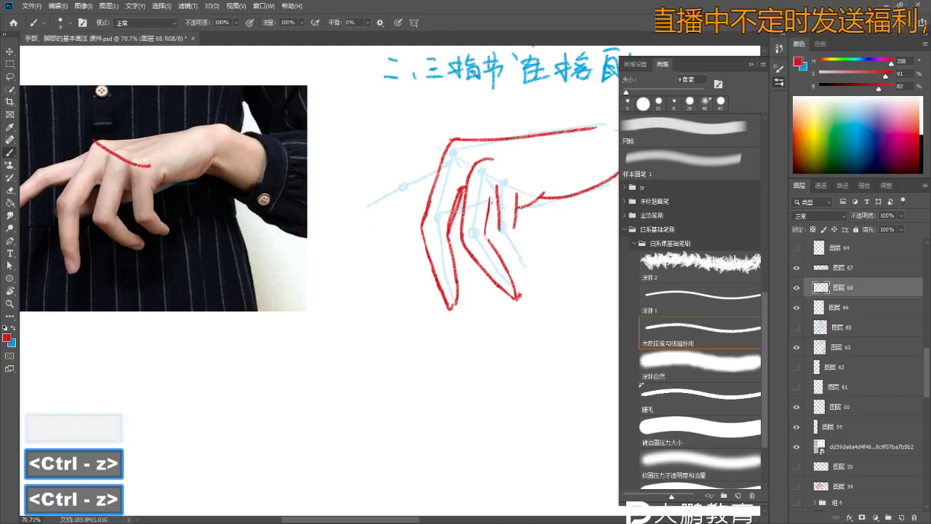
# - Redraw a red stroke along the finger outline over the blue construction lines
pyautogui.press('z')
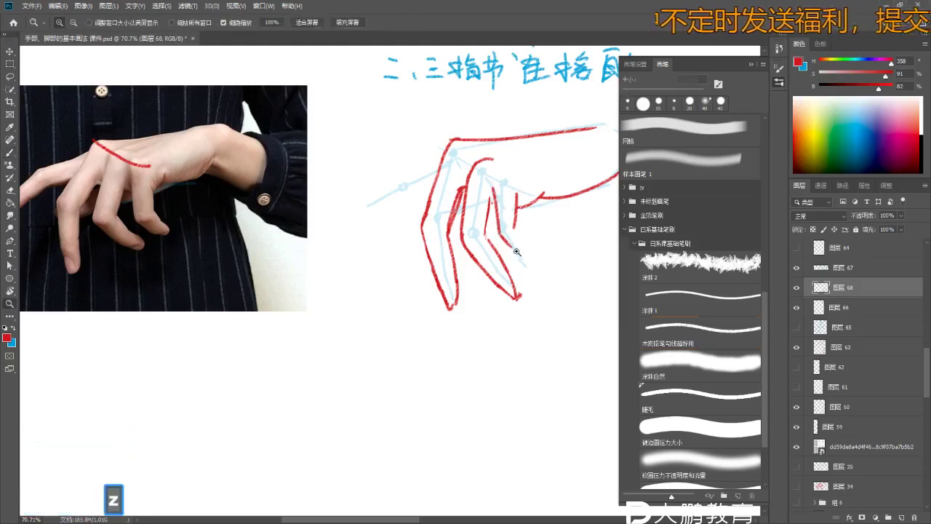
pyautogui.click(499, 231)
pyautogui.hotkey('space', 'z')
pyautogui.click(520, 255)
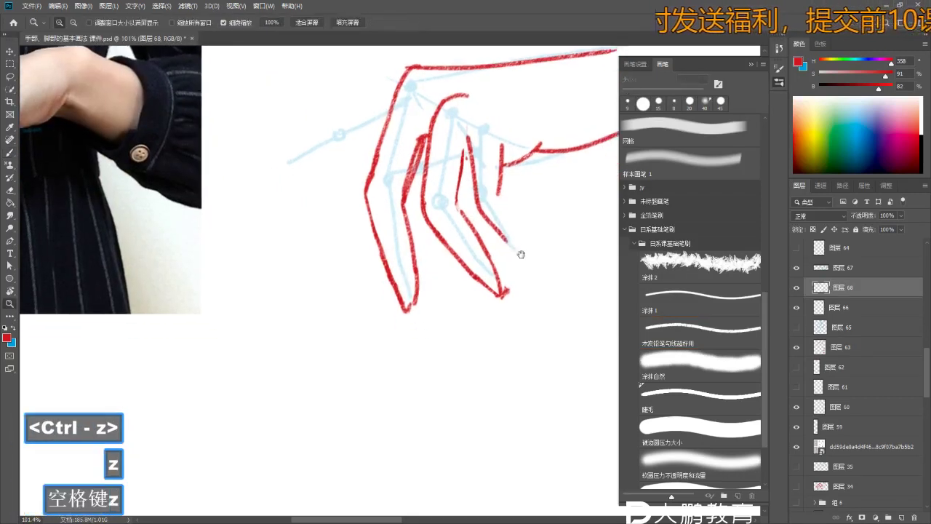
pyautogui.press('b')
pyautogui.hotkey('space', 'z')
pyautogui.moveTo(510, 218); pyautogui.dragTo(516, 226)
pyautogui.hotkey('ctrl', 'z')
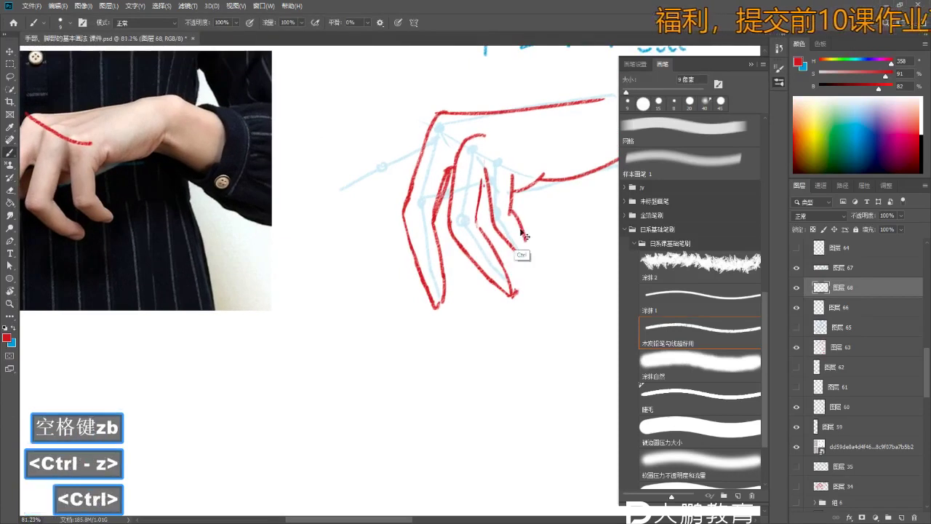
pyautogui.moveTo(510, 191); pyautogui.dragTo(527, 254)
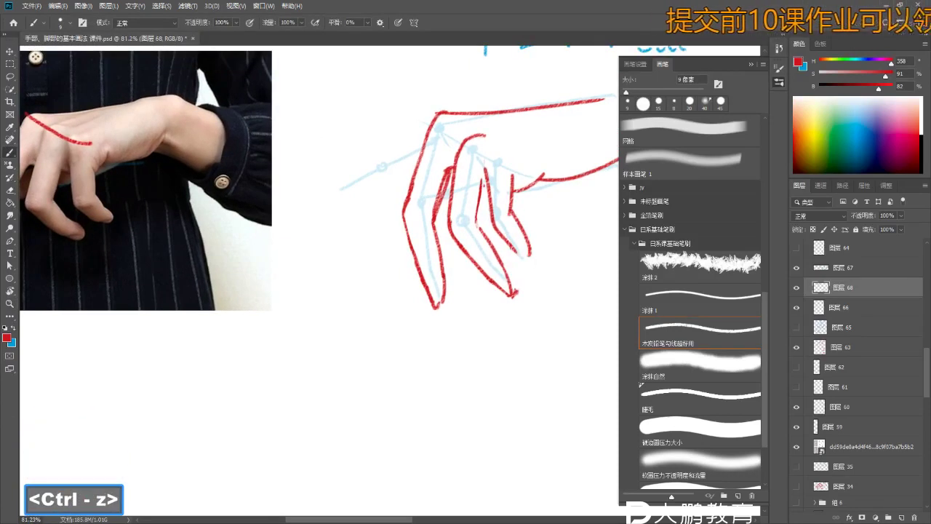
pyautogui.hotkey('ctrl', 'z')
pyautogui.press('b')
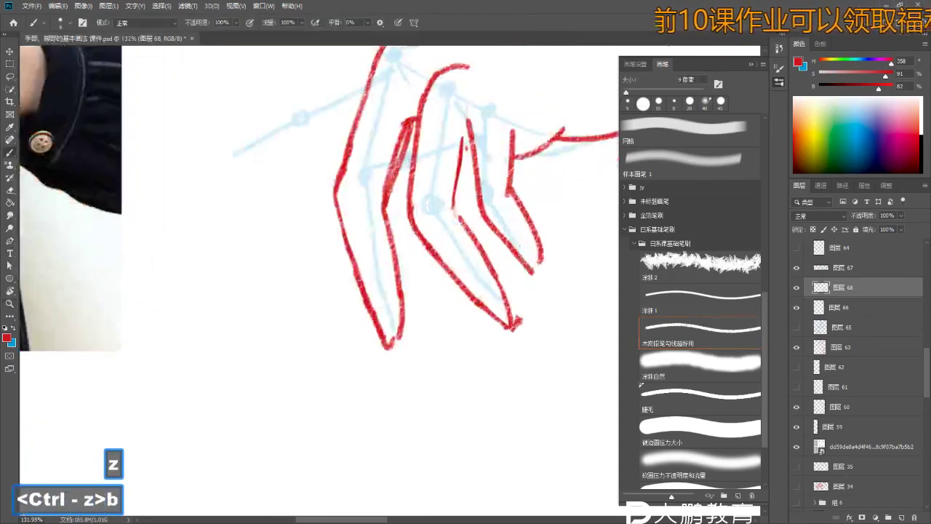
pyautogui.hotkey('ctrl', 'z')
# - Zoom in on the fingers and retouch their red outlines with brush and eraser
pyautogui.press('z')
pyautogui.press('space')
pyautogui.press('z')
pyautogui.moveTo(521, 278); pyautogui.dragTo(550, 263)
pyautogui.press('b')
pyautogui.hotkey('ctrl', 'z')
pyautogui.press('e')
pyautogui.press('b')
pyautogui.hotkey('ctrl', 'z')
pyautogui.hotkey('ctrl', 'z')
pyautogui.press('e')
# - Reframe the view around the hand sketch and discard recent finger strokes
pyautogui.press('z')
pyautogui.keyDown('alt'); pyautogui.click(542, 251); pyautogui.keyUp('alt')
pyautogui.press('b')
pyautogui.hotkey('ctrl', 'z')
pyautogui.hotkey('ctrl', 'z')
pyautogui.press('z')
pyautogui.press('space')
pyautogui.press('z')
pyautogui.moveTo(555, 245); pyautogui.dragTo(534, 245)
# - Tidy the red finger lines with the whole hand framed in view
pyautogui.press('e')
pyautogui.press('z')
pyautogui.press('space')
pyautogui.press('z')
pyautogui.press('b')
pyautogui.press('space')
pyautogui.press('z')
pyautogui.moveTo(534, 245); pyautogui.dragTo(523, 244)
pyautogui.press('b')
pyautogui.press('b')
pyautogui.hotkey('ctrl', 'z')
# - Clean up the red lines near the fingertip, erasing and repainting the inner contours
pyautogui.press('e')
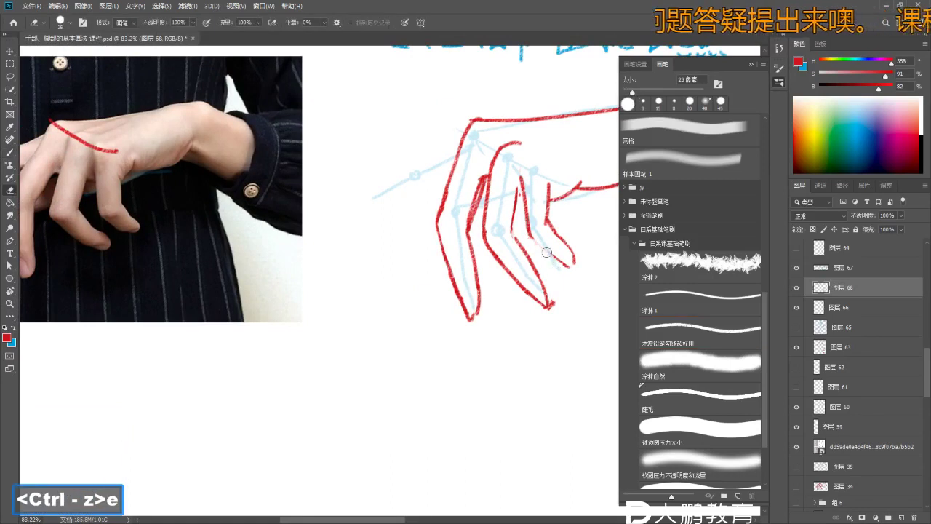
pyautogui.press('b')
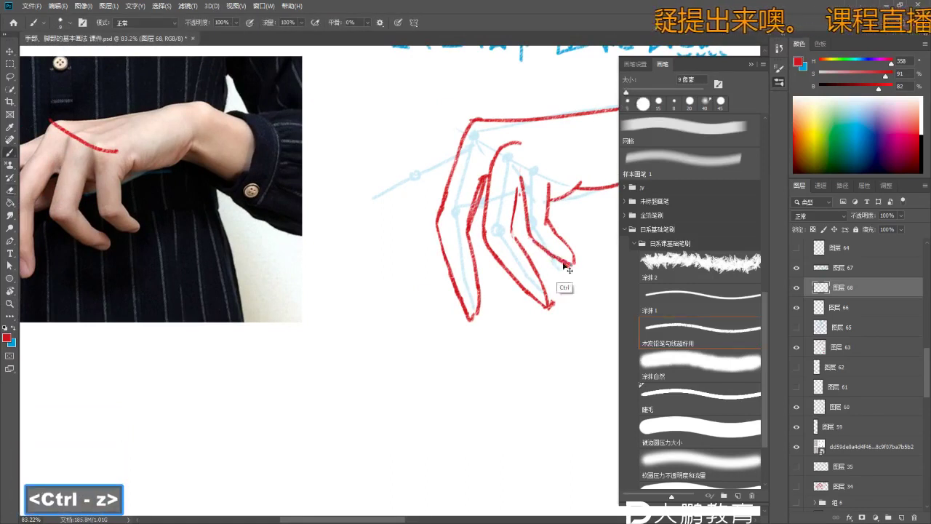
pyautogui.press('e')
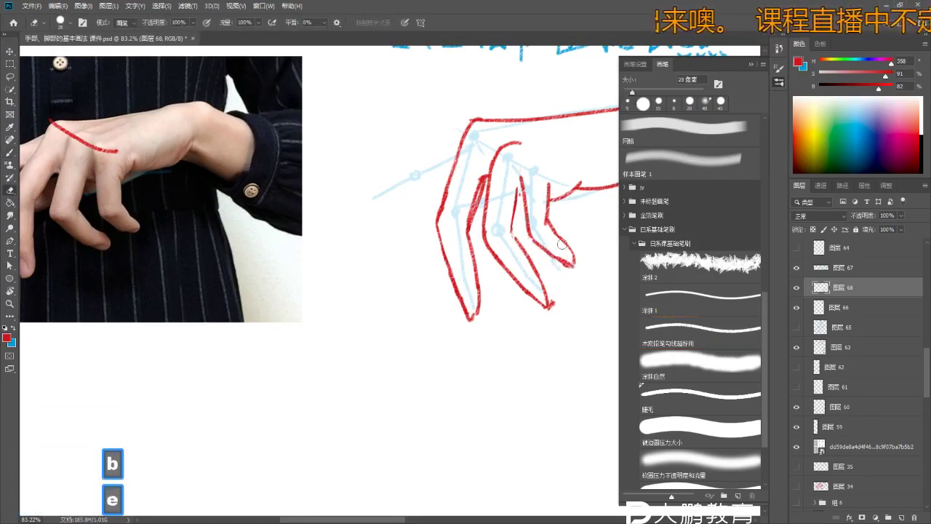
pyautogui.press('b')
pyautogui.hotkey('ctrl', 'z')
pyautogui.hotkey('ctrl', 'z')
pyautogui.hotkey('ctrl', 'z')
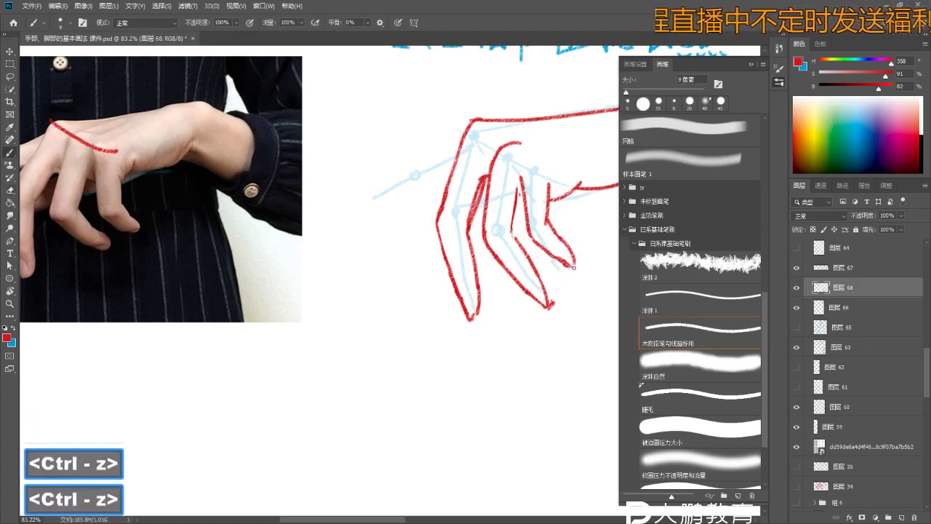
pyautogui.press('e')
pyautogui.press('b')
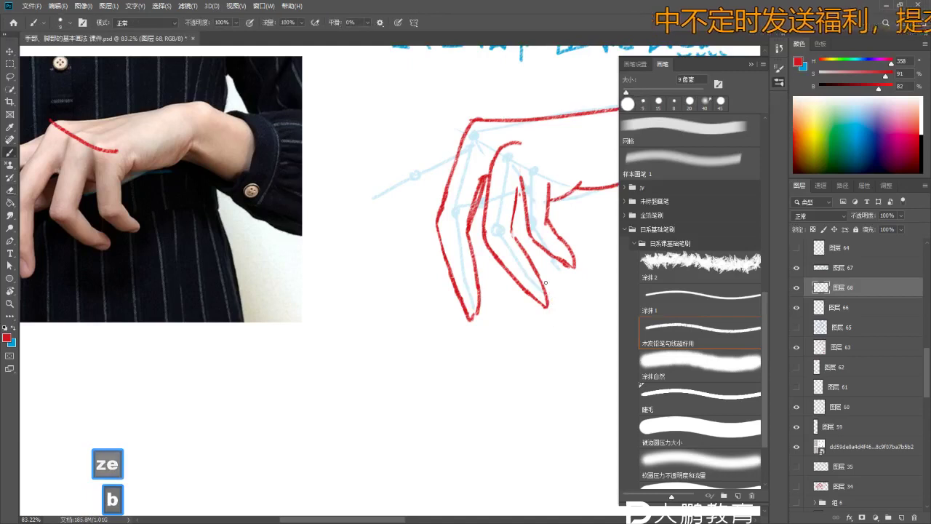
pyautogui.hotkey('ctrl', 'z')
pyautogui.press('space')
pyautogui.scroll(-3, 465, 226)
# - Undo part of the red finger stroke and zoom in on the hand sketch
pyautogui.press('z')
pyautogui.press('b')
pyautogui.hotkey('ctrl', 'z')
pyautogui.press('z')
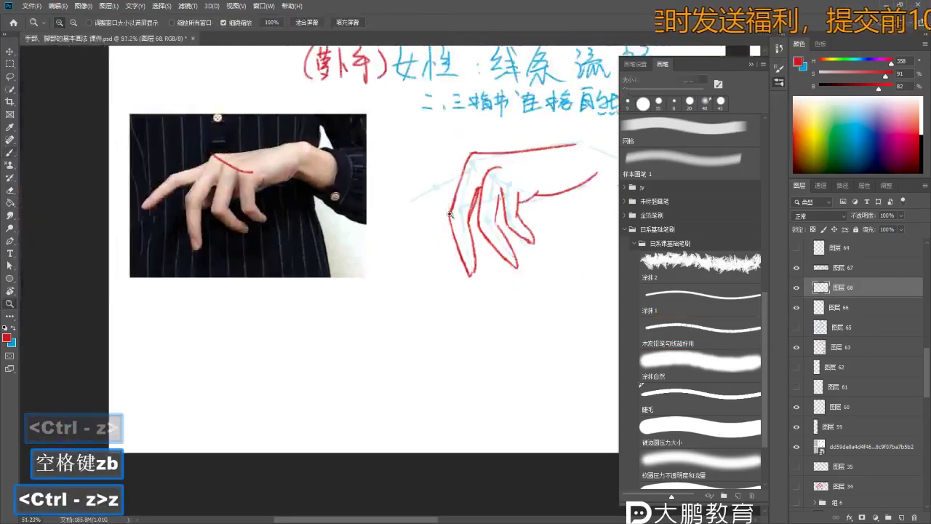
pyautogui.scroll(1, 465, 226)
pyautogui.press('e')
pyautogui.hotkey('ctrl', 'z')
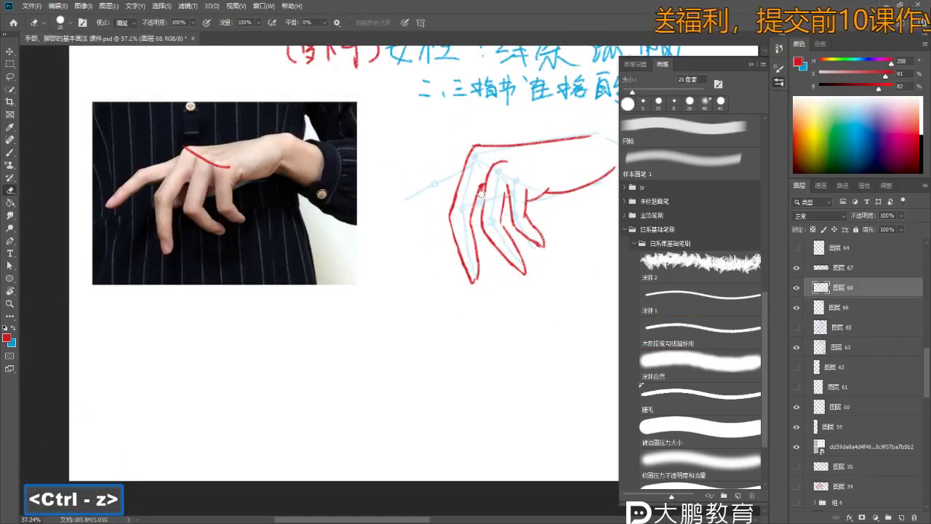
pyautogui.press('b')
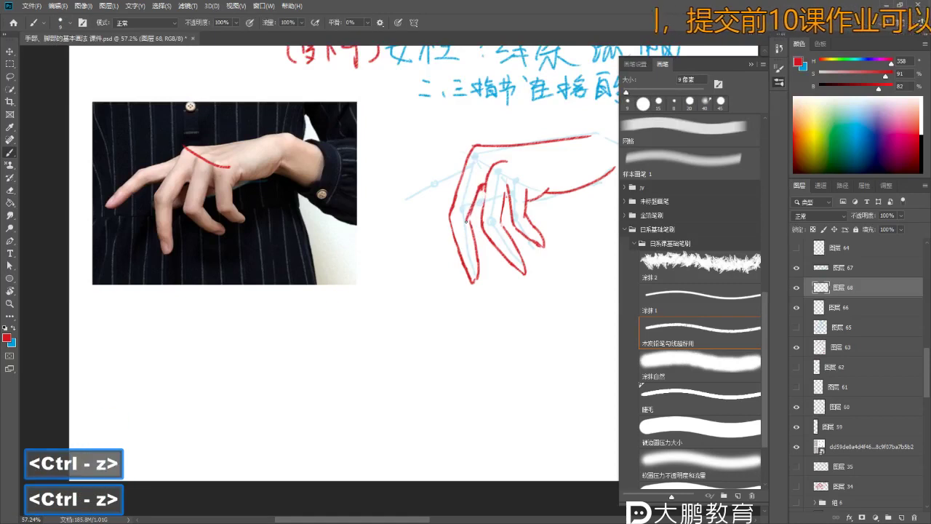
pyautogui.press('e')
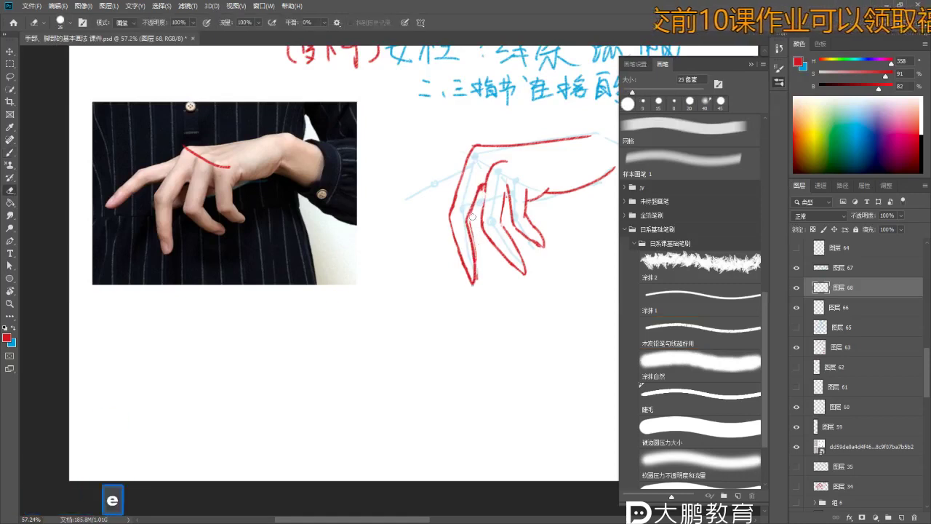
pyautogui.press('b')
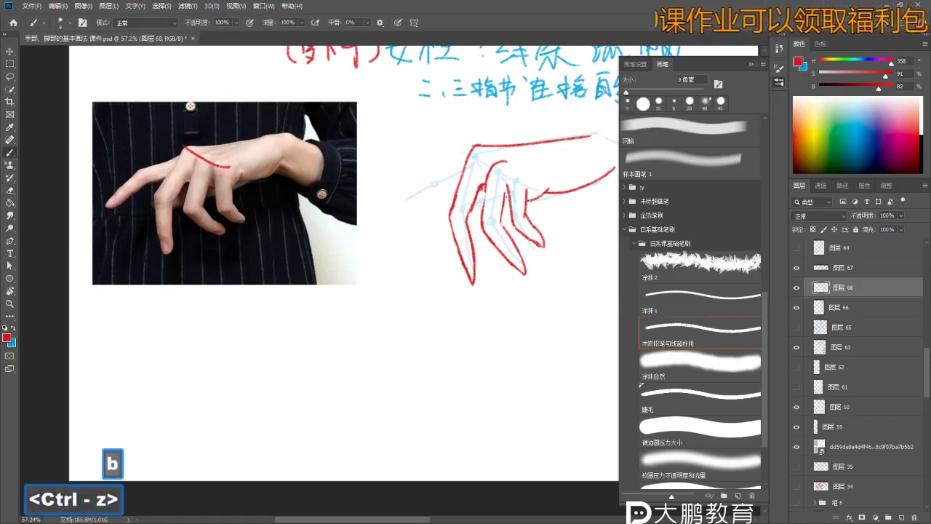
pyautogui.press('z')
pyautogui.moveTo(470, 212); pyautogui.dragTo(489, 213)
pyautogui.press('b')
pyautogui.moveTo(512, 266); pyautogui.dragTo(473, 237)
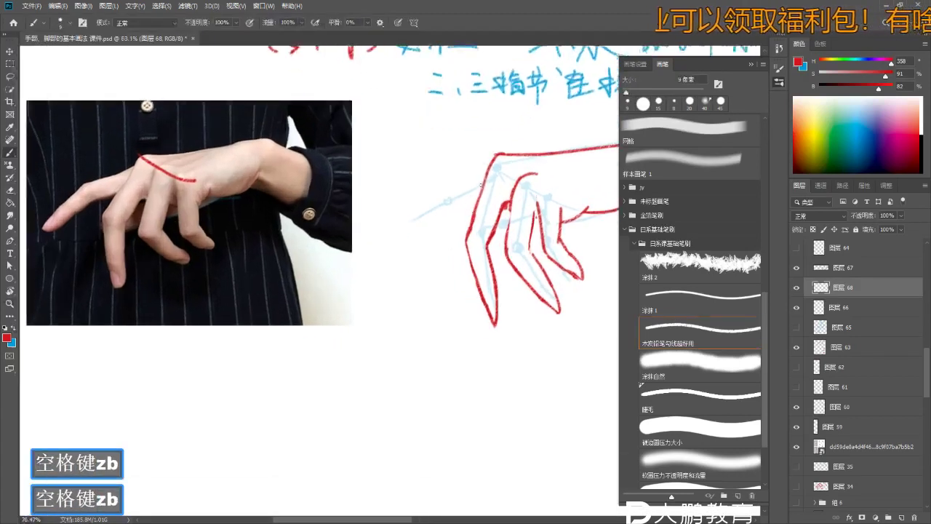
# - Undo the stray strokes and redraw the short red stroke along the fingers
pyautogui.hotkey('ctrl', 'z')
pyautogui.press('z')
pyautogui.press('b')
pyautogui.moveTo(480, 317); pyautogui.dragTo(489, 316)
pyautogui.press('z')
pyautogui.press('b')
pyautogui.press('e')
pyautogui.press('b')
pyautogui.hotkey('ctrl', 'z')
pyautogui.hotkey('ctrl', 'z')
pyautogui.press('z')
pyautogui.moveTo(527, 298)
pyautogui.mouseDown()
pyautogui.moveTo(513, 297)
pyautogui.moveTo(525, 297)
pyautogui.moveTo(486, 227)
pyautogui.moveTo(509, 272)
pyautogui.mouseUp()
pyautogui.press('e')
pyautogui.press('b')
pyautogui.press('e')
pyautogui.press('b')
pyautogui.hotkey('ctrl', 'z')
pyautogui.hotkey('ctrl', 'z')
pyautogui.hotkey('ctrl', 'z')
pyautogui.moveTo(488, 214)
pyautogui.mouseDown()
pyautogui.moveTo(509, 271)
pyautogui.moveTo(555, 295)
pyautogui.mouseUp()
# - Trim the finger stroke with a smaller eraser, restoring its tip with undos
pyautogui.press('z')
pyautogui.press('b')
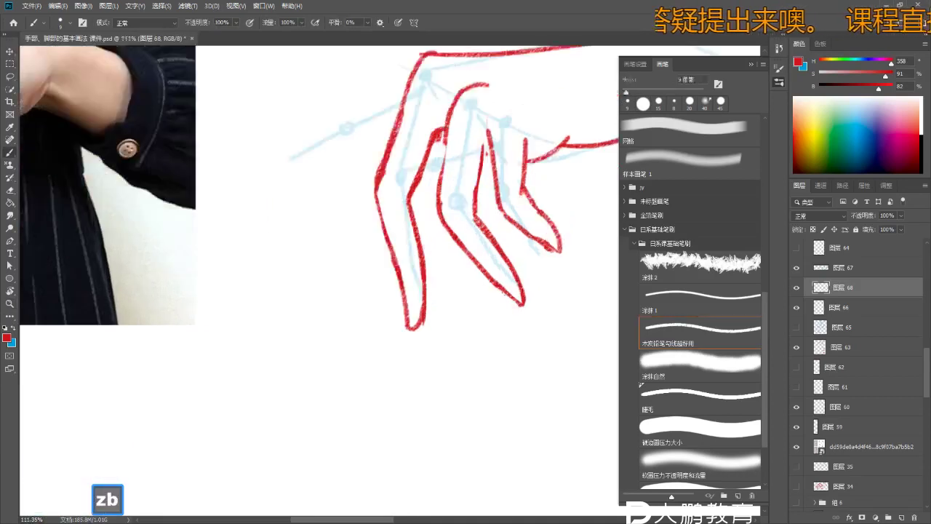
pyautogui.press('e')
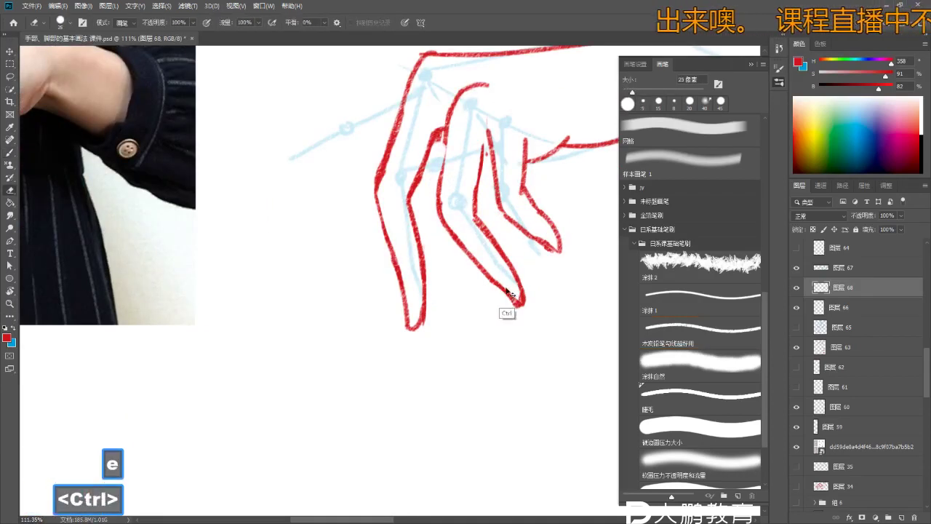
pyautogui.hotkey('ctrl', 'z')
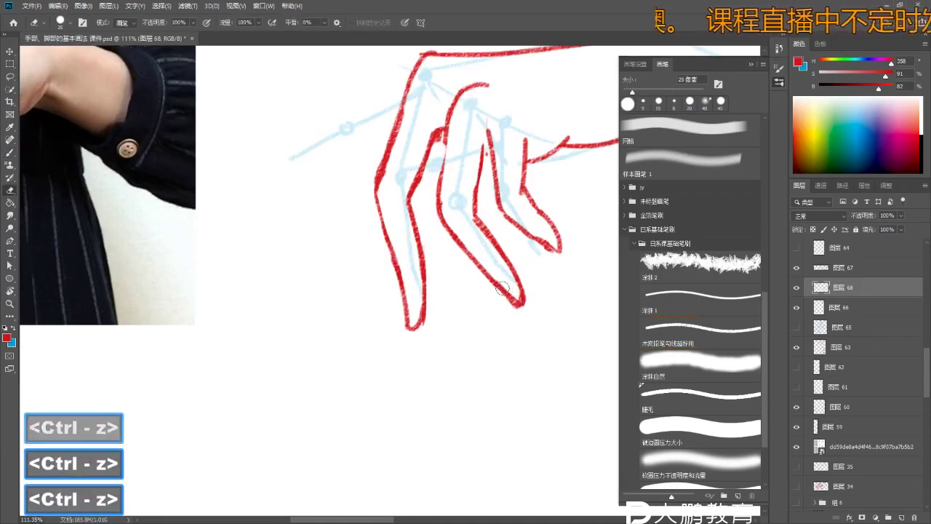
pyautogui.press('[')
pyautogui.press('[')
pyautogui.press('[')
pyautogui.hotkey('ctrl', 'z')
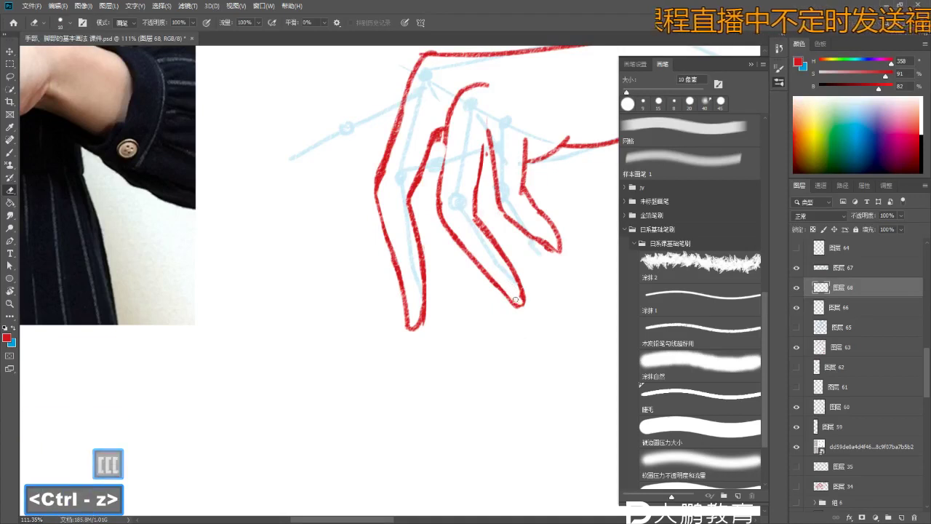
pyautogui.hotkey('ctrl', 'z')
pyautogui.hotkey('ctrl', 'z')
pyautogui.press('z')
pyautogui.moveTo(515, 299); pyautogui.dragTo(473, 299)
pyautogui.press('b')
pyautogui.press('space')
pyautogui.moveTo(463, 259)
pyautogui.mouseDown()
pyautogui.moveTo(523, 220)
pyautogui.moveTo(477, 211)
pyautogui.mouseUp()
pyautogui.press('z')
pyautogui.press('b')
pyautogui.press('b')
pyautogui.hotkey('ctrl', 'z')
# - Draw the outline of the outstretched index finger, discarding a rejected stroke
pyautogui.hotkey('ctrl', 'z')
pyautogui.moveTo(529, 182); pyautogui.dragTo(425, 246)
pyautogui.press('z')
pyautogui.click(469, 216)
pyautogui.press('b')
pyautogui.hotkey('ctrl', 'z')
pyautogui.hotkey('ctrl', 'z')
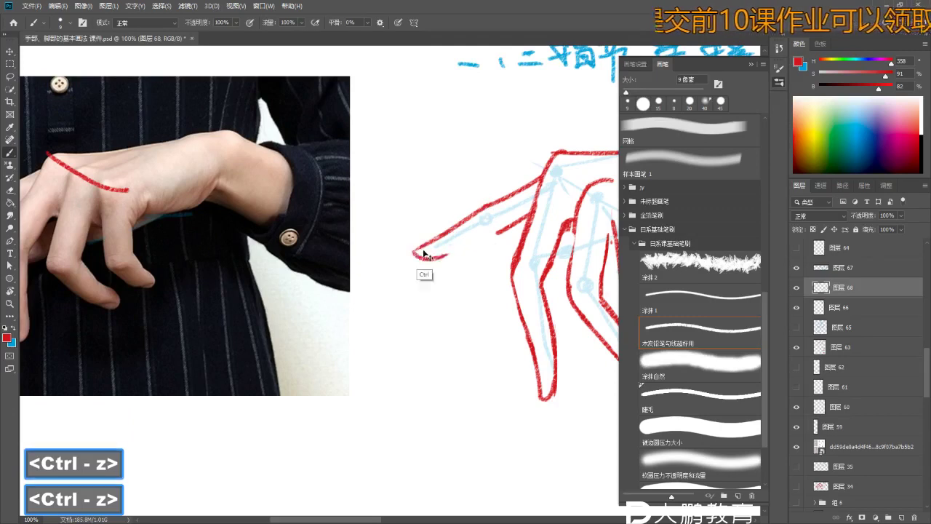
pyautogui.press('z')
pyautogui.moveTo(495, 262)
pyautogui.mouseDown()
pyautogui.moveTo(448, 267)
pyautogui.moveTo(509, 267)
pyautogui.mouseUp()
pyautogui.press('b')
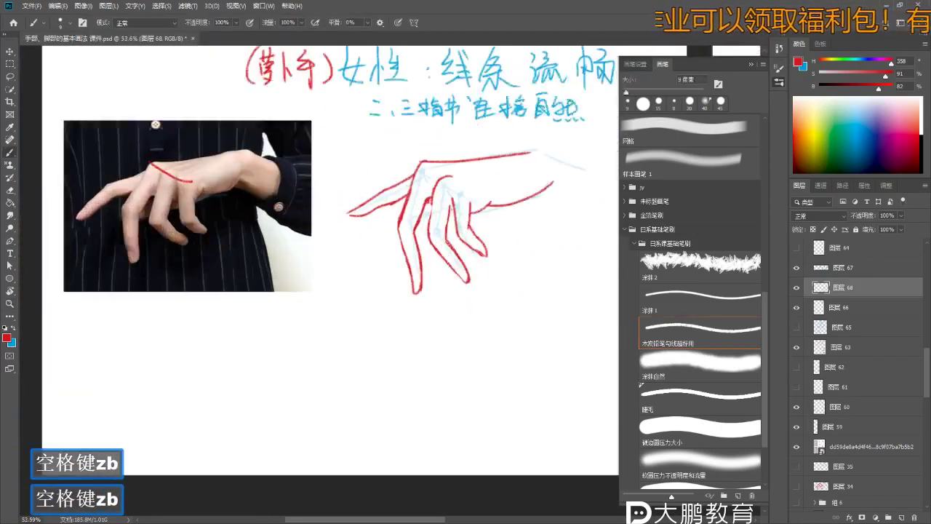
# - Erase around the hand's top and undo the last red stroke
pyautogui.press('z')
pyautogui.press('e')
pyautogui.press('space')
pyautogui.moveTo(417, 272); pyautogui.dragTo(416, 262)
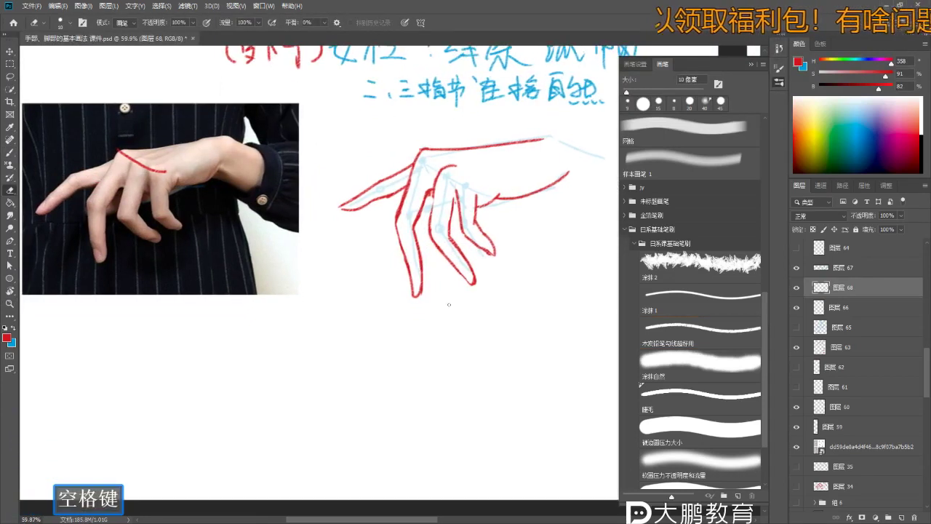
pyautogui.press('b')
pyautogui.press('z')
pyautogui.moveTo(473, 287)
pyautogui.mouseDown()
pyautogui.moveTo(488, 285)
pyautogui.moveTo(437, 264)
pyautogui.moveTo(443, 240)
pyautogui.mouseUp()
pyautogui.press('b')
pyautogui.hotkey('ctrl', 'z')
pyautogui.hotkey('ctrl', 'z')
# - Restore the erased top-of-hand line with repeated undos
pyautogui.press('z')
pyautogui.press('b')
pyautogui.press('space')
pyautogui.press('z')
pyautogui.press('b')
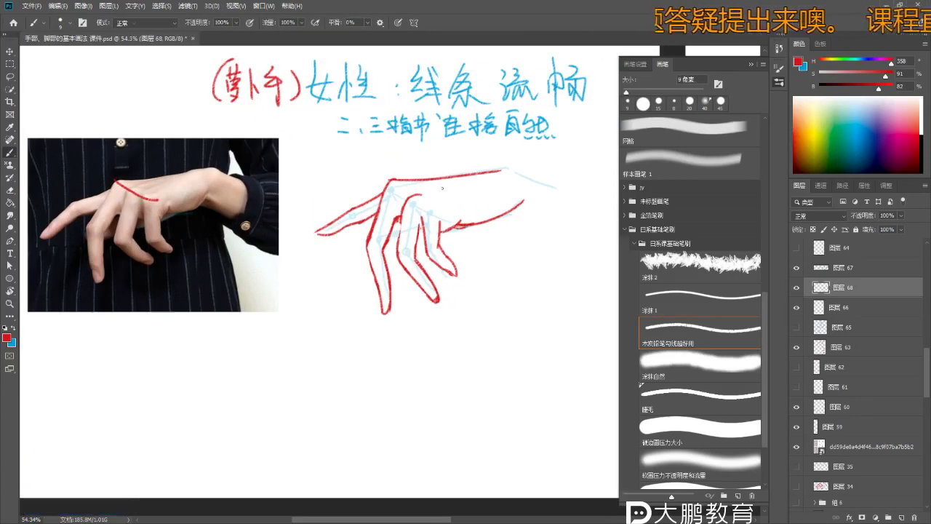
pyautogui.press('e')
pyautogui.press('e')
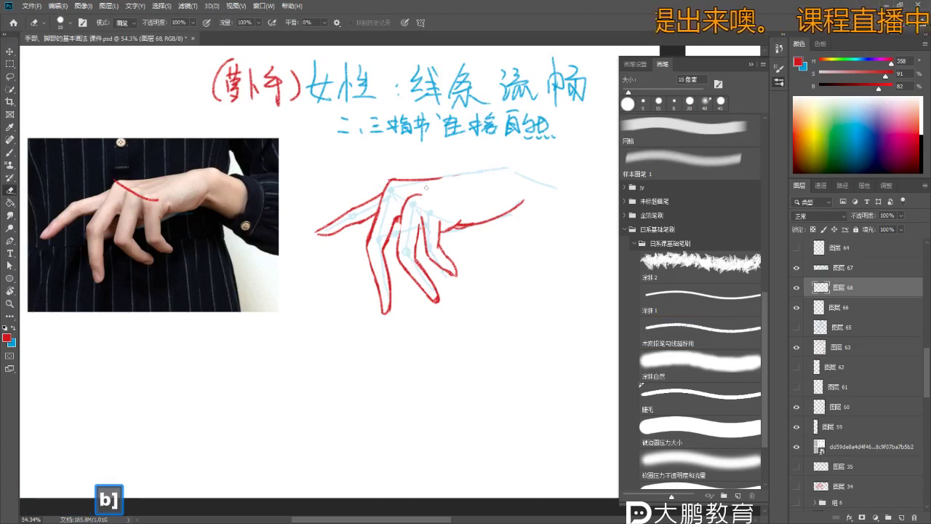
pyautogui.hotkey('ctrl', 'z')
pyautogui.press('b')
pyautogui.hotkey('ctrl', 'z')
pyautogui.hotkey('ctrl', 'z')
pyautogui.hotkey('ctrl', 'z')
pyautogui.moveTo(347, 270)
pyautogui.mouseDown()
pyautogui.moveTo(460, 221)
pyautogui.moveTo(422, 218)
pyautogui.moveTo(472, 225)
pyautogui.mouseUp()
pyautogui.hotkey('ctrl', 'z')
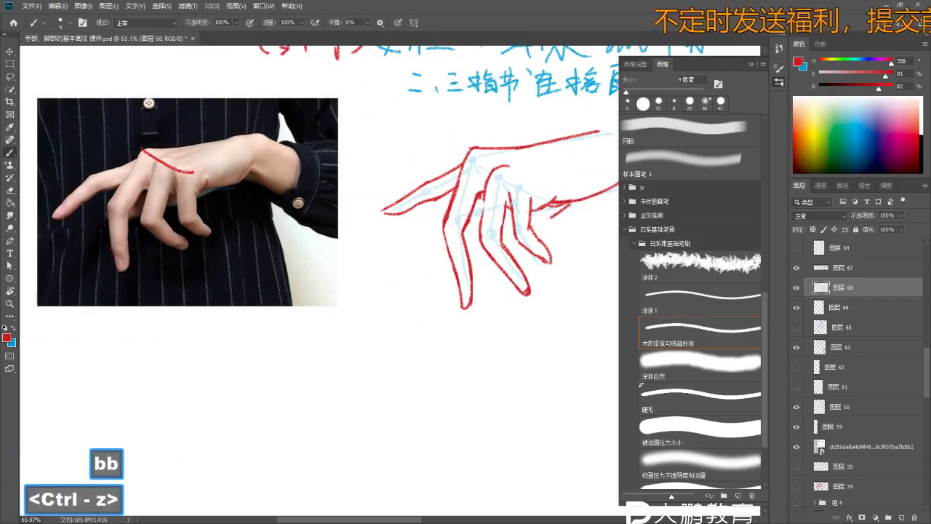
# - Undo the small stray stroke near the knuckle and view the whole page
pyautogui.moveTo(472, 226); pyautogui.dragTo(491, 213)
pyautogui.press('z')
pyautogui.moveTo(366, 201); pyautogui.dragTo(393, 201)
pyautogui.press('b')
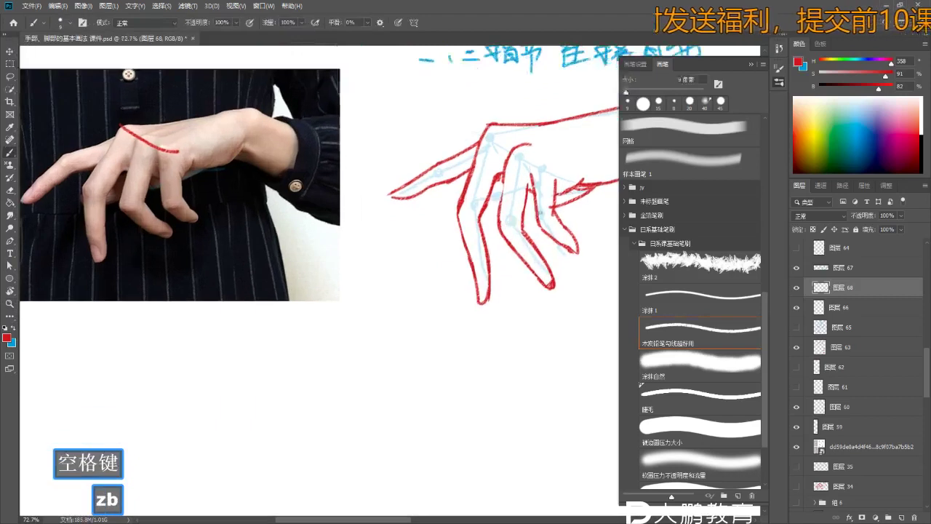
pyautogui.hotkey('ctrl', 'z')
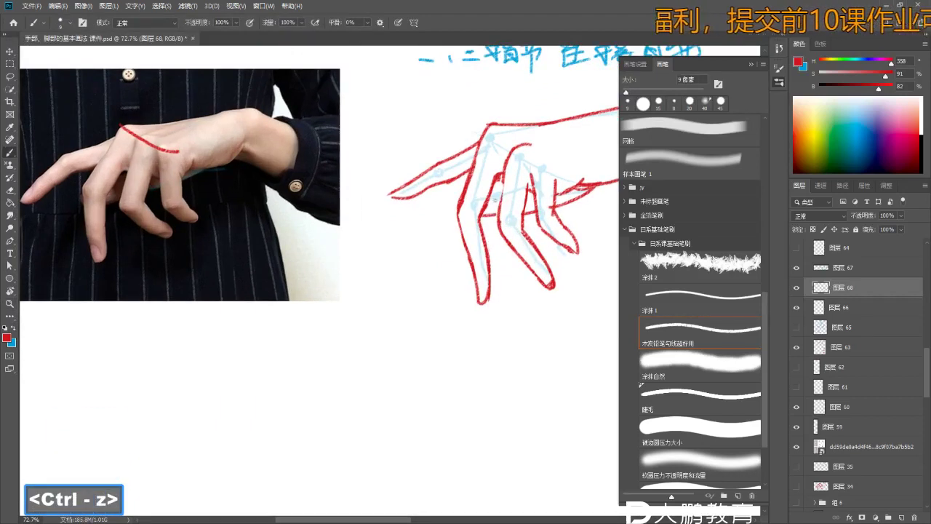
pyautogui.hotkey('ctrl', 'z')
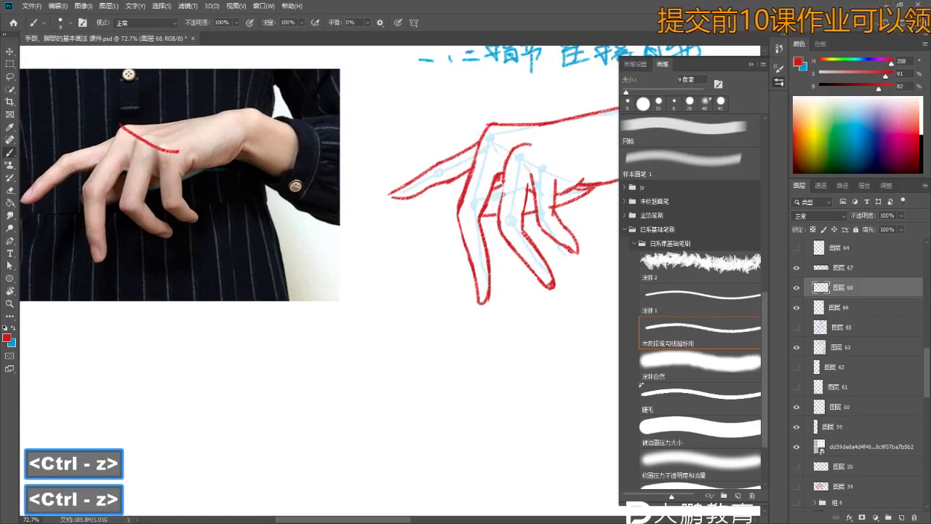
pyautogui.press('z')
pyautogui.moveTo(495, 194); pyautogui.dragTo(466, 218)
# - Hide the blue construction-line layers and zoom in on the red hand sketch
pyautogui.press('b')
pyautogui.moveTo(799, 291); pyautogui.dragTo(797, 305)
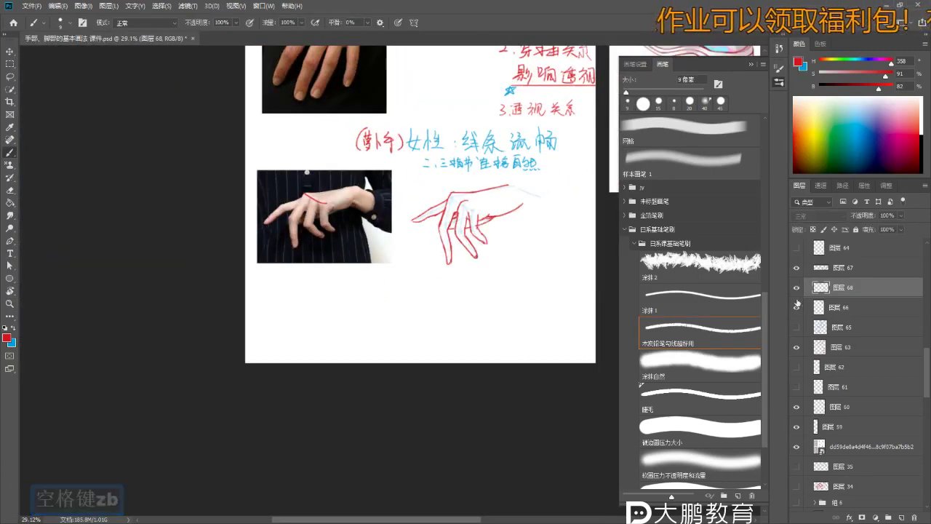
pyautogui.press('z')
pyautogui.moveTo(522, 278); pyautogui.dragTo(546, 276)
pyautogui.press('e')
pyautogui.press('z')
pyautogui.moveTo(509, 218); pyautogui.dragTo(538, 218)
pyautogui.press('e')
pyautogui.press('e')
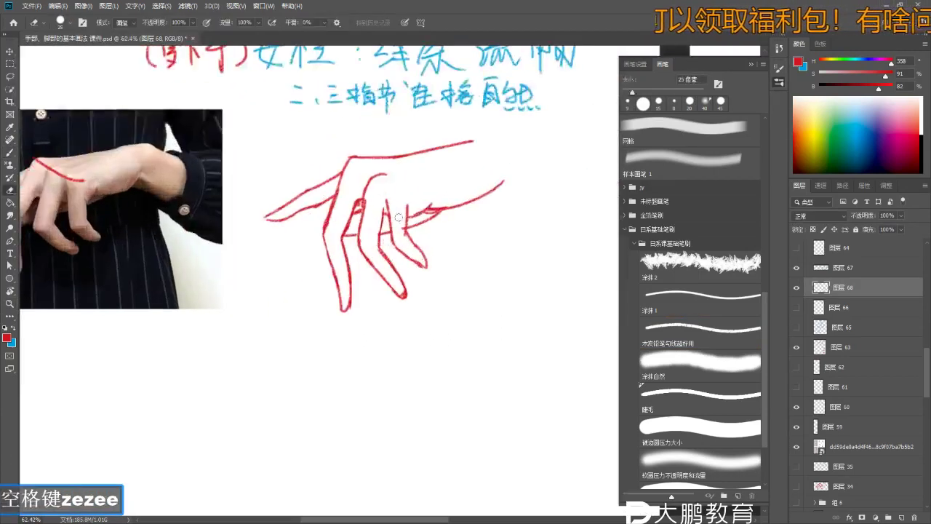
pyautogui.hotkey('ctrl', 'z')
pyautogui.moveTo(397, 211); pyautogui.dragTo(435, 262)
# - Erase stray stroke bits near the top of the hand, discarding a trial stroke
pyautogui.press('z')
pyautogui.press('b')
pyautogui.hotkey('ctrl', 'z')
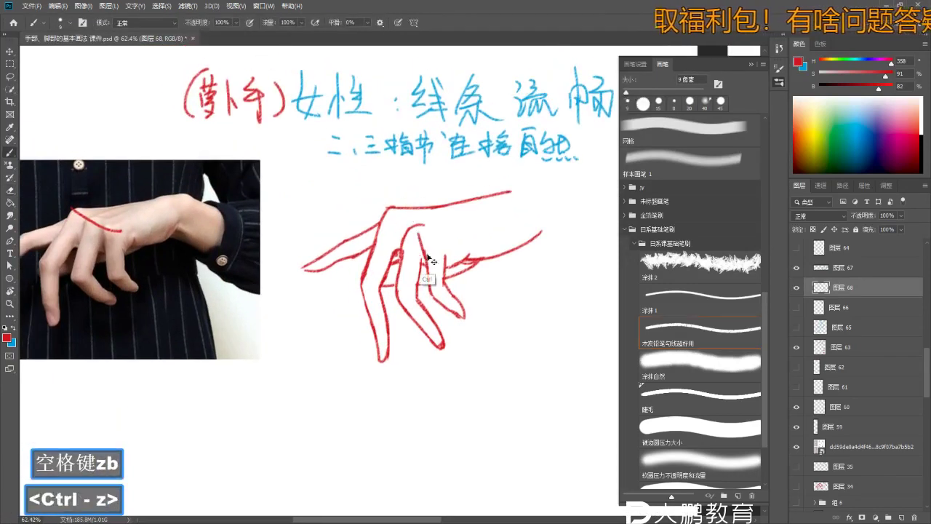
pyautogui.press('e')
pyautogui.press('b')
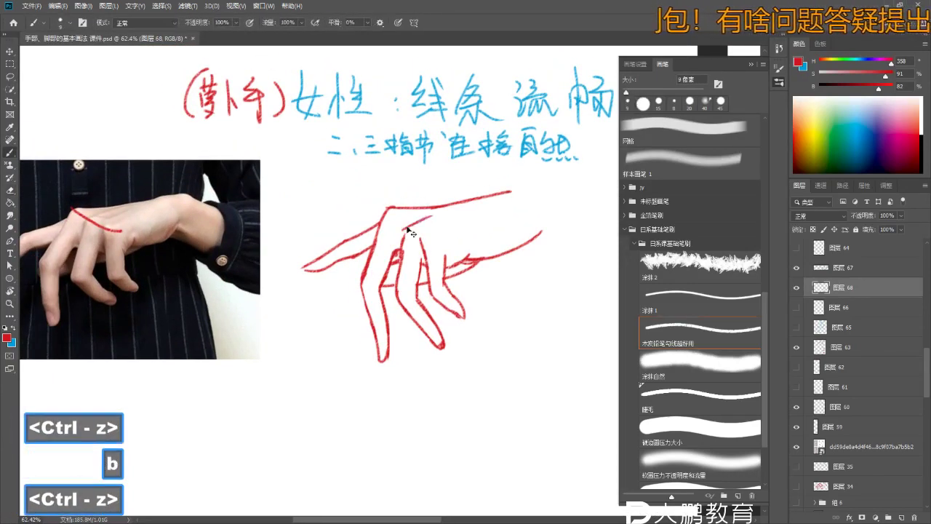
pyautogui.moveTo(417, 223); pyautogui.dragTo(415, 196)
pyautogui.hotkey('ctrl', 'z')
pyautogui.press('e')
pyautogui.press('b')
pyautogui.hotkey('ctrl', 'z')
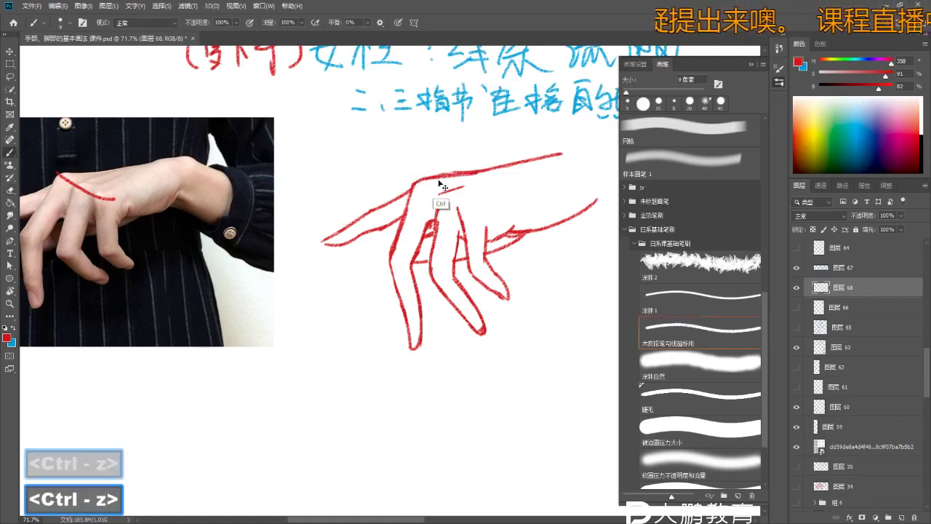
pyautogui.press('z')
pyautogui.moveTo(420, 179)
pyautogui.mouseDown()
pyautogui.moveTo(470, 171)
pyautogui.moveTo(464, 187)
pyautogui.mouseUp()
# - Undo the last red strokes and frame the reference photo and sketch together
pyautogui.press('e')
pyautogui.press('b')
pyautogui.press('z')
pyautogui.click(444, 209)
pyautogui.press('b')
pyautogui.hotkey('ctrl', 'z')
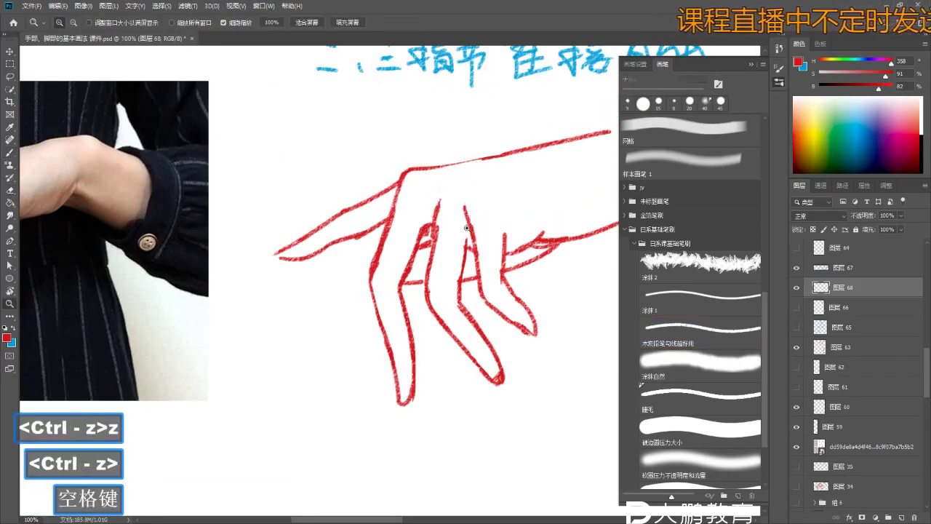
pyautogui.scroll(-1, 492, 186)
pyautogui.press('z')
pyautogui.press('e')
pyautogui.moveTo(481, 231); pyautogui.dragTo(486, 216)
pyautogui.press('e')
pyautogui.press('ctrl')
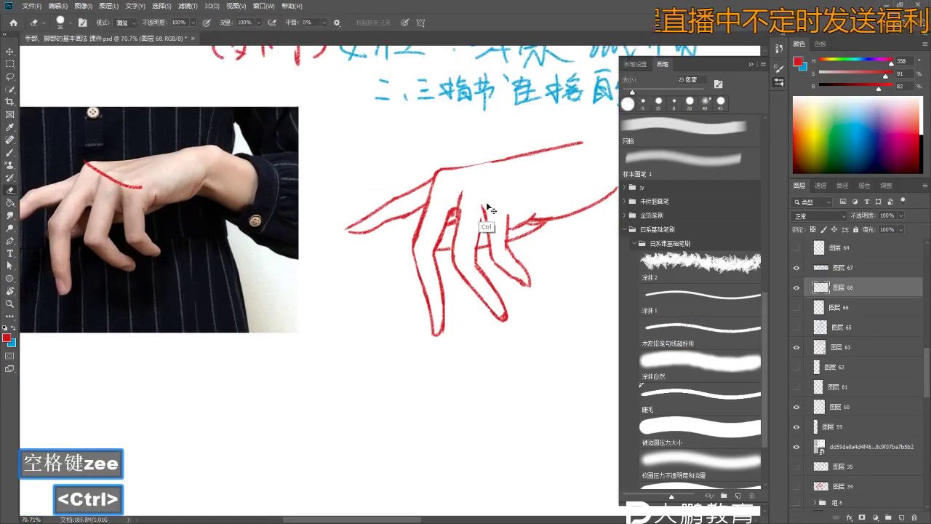
pyautogui.press('b')
pyautogui.press('z')
pyautogui.scroll(-1, 495, 227)
pyautogui.press('space')
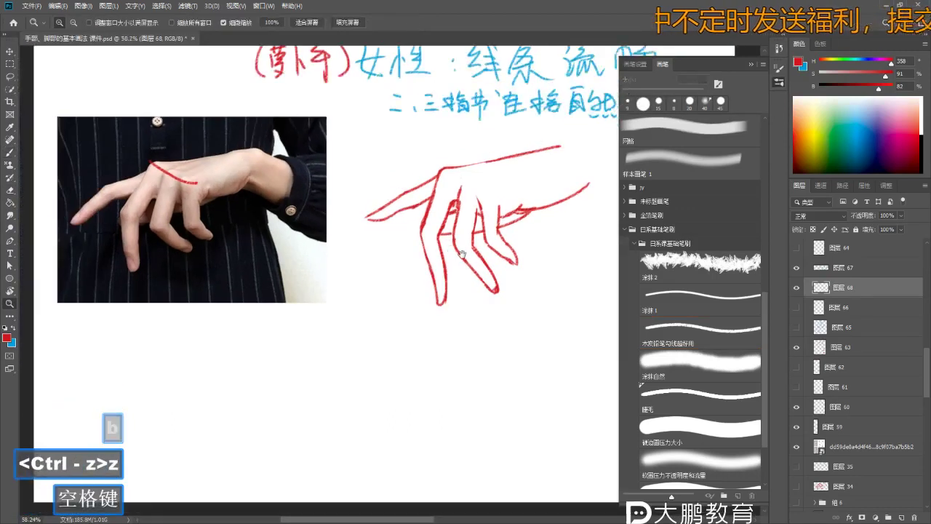
# - Restore the erased fingertip stroke at the index finger's left end with undos
pyautogui.press('e')
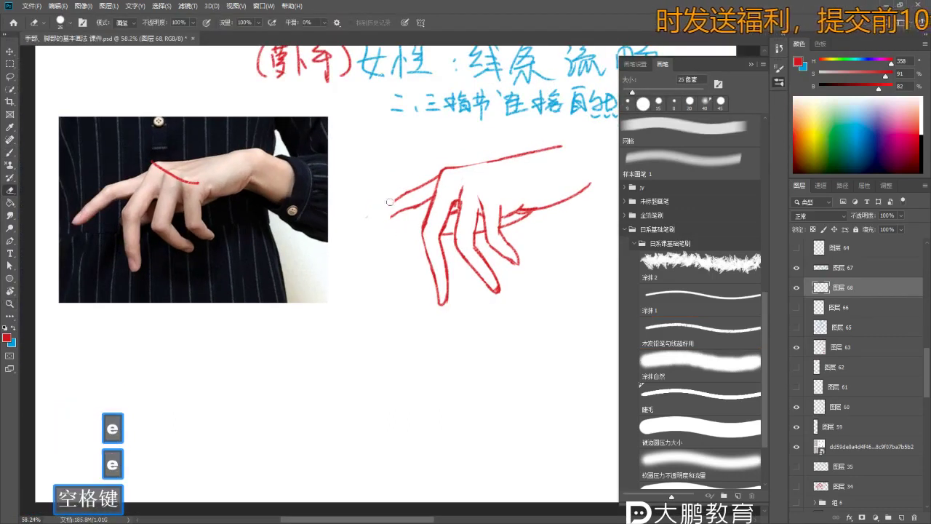
pyautogui.press('b')
pyautogui.hotkey('ctrl', 'z')
pyautogui.hotkey('ctrl', 'z')
pyautogui.hotkey('ctrl', 'z')
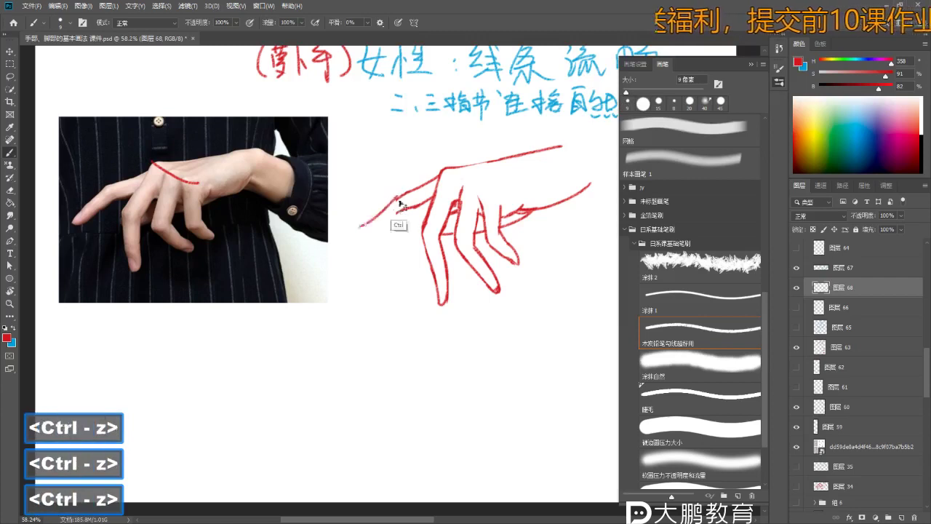
pyautogui.hotkey('ctrl', 'z')
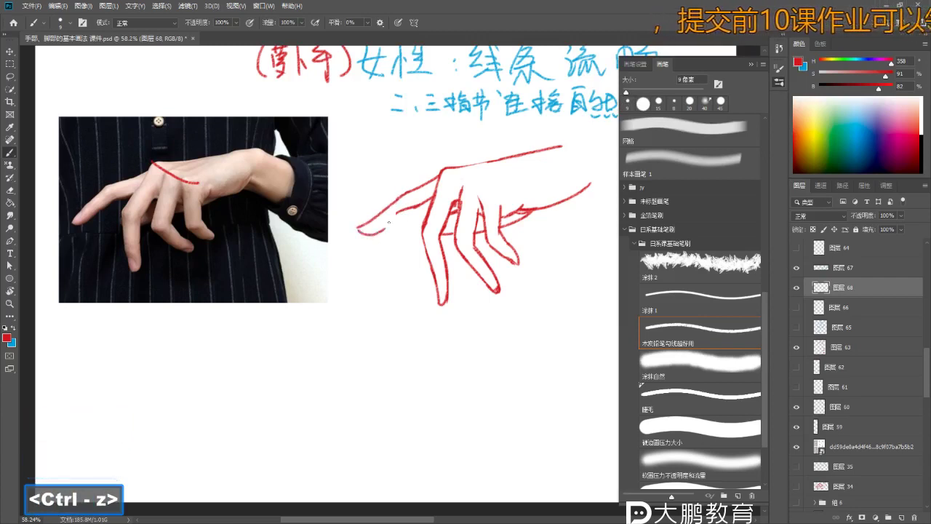
pyautogui.hotkey('ctrl', 'z')
pyautogui.hotkey('ctrl', 'z')
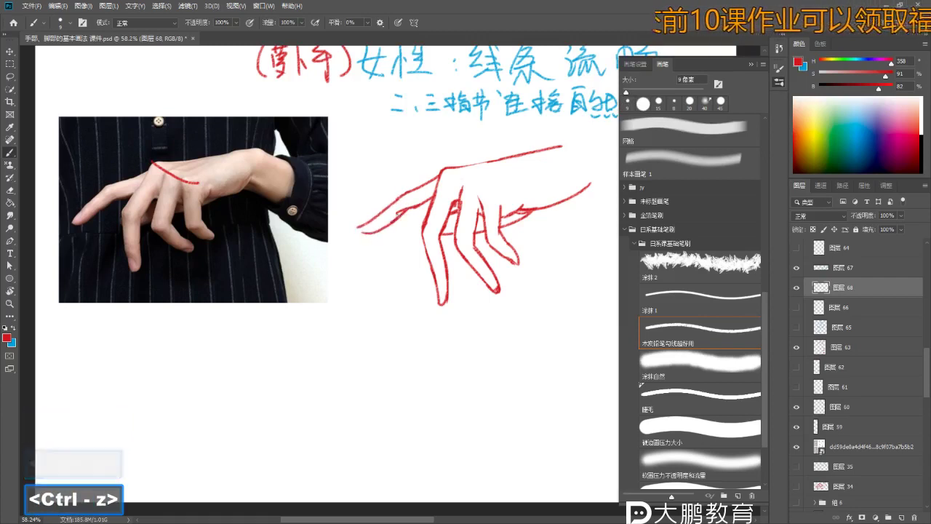
pyautogui.press('e')
pyautogui.press('b')
pyautogui.press('z')
pyautogui.moveTo(343, 247); pyautogui.dragTo(364, 246)
pyautogui.press('b')
pyautogui.press('b')
pyautogui.hotkey('ctrl', 'z')
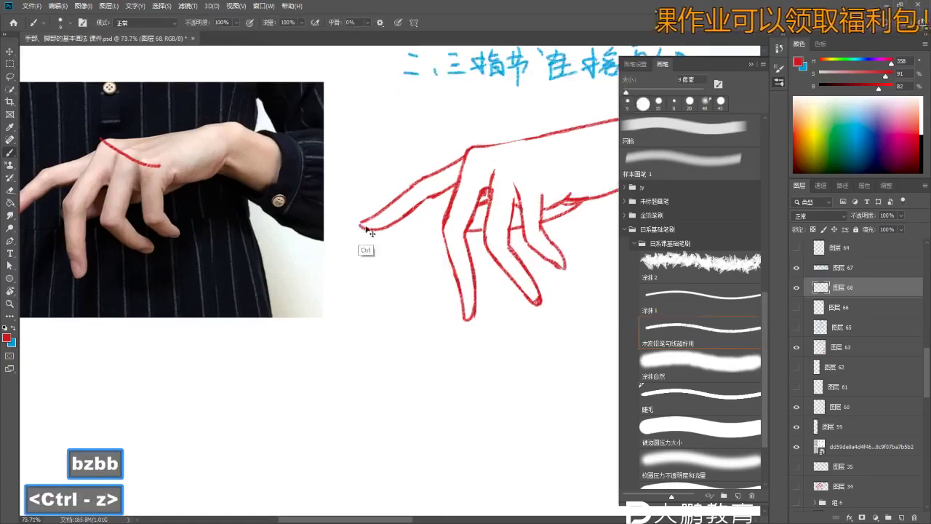
pyautogui.press('z')
pyautogui.press('b')
pyautogui.moveTo(415, 211)
pyautogui.mouseDown()
pyautogui.moveTo(408, 222)
pyautogui.moveTo(436, 222)
pyautogui.moveTo(481, 194)
pyautogui.moveTo(483, 149)
pyautogui.moveTo(457, 160)
pyautogui.moveTo(470, 218)
pyautogui.mouseUp()
# - Switch to the Lasso (L) and frame the index finger for a loose selection
pyautogui.press('z')
pyautogui.press('l')
pyautogui.hotkey('shift', 'space')
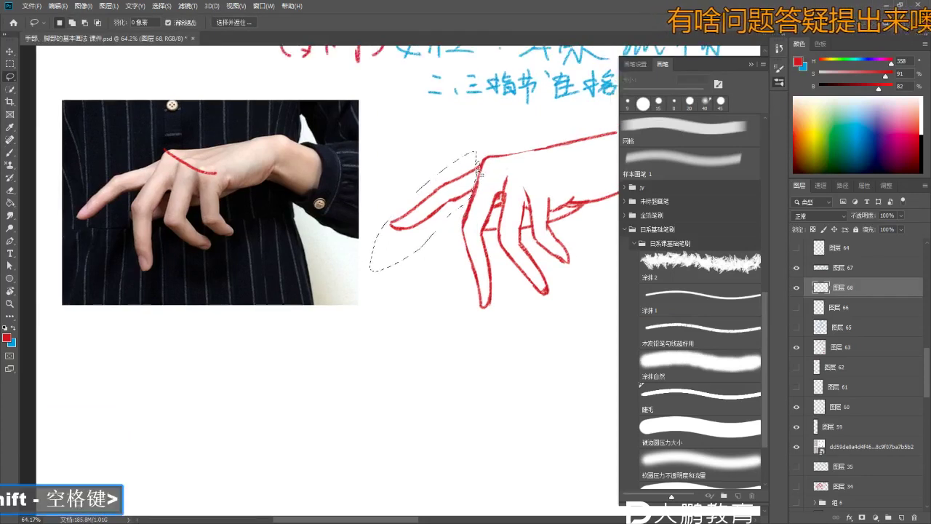
# - Nudge the selected pointing finger one step left and two steps down
pyautogui.hotkey('ctrl', 't')
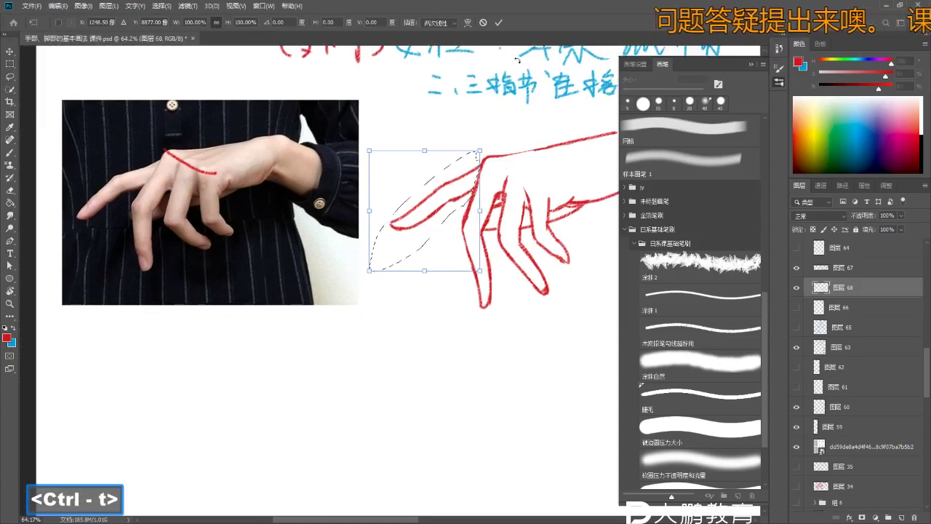
pyautogui.press('Left')
pyautogui.press('Left')
pyautogui.press('Down')
pyautogui.press('Down')
pyautogui.press('Down')
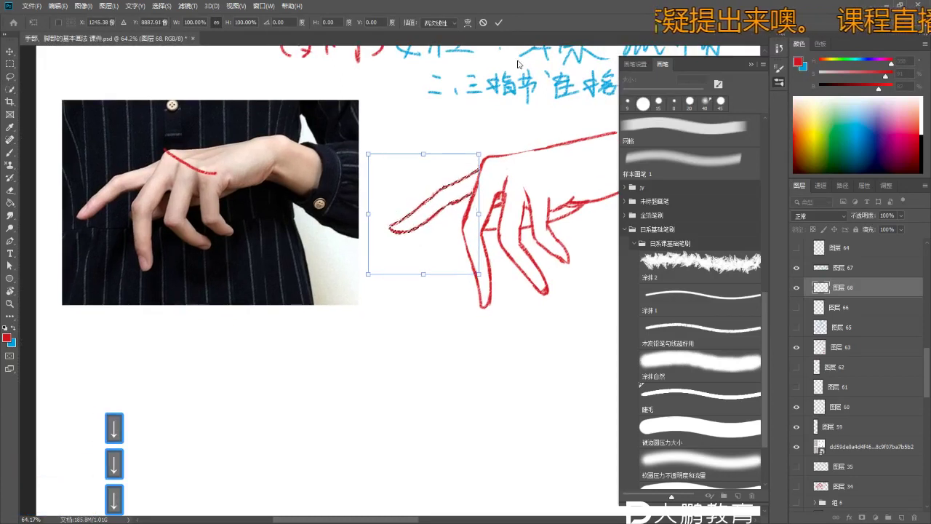
pyautogui.press('Down')
pyautogui.press('Down')
pyautogui.press('Return')
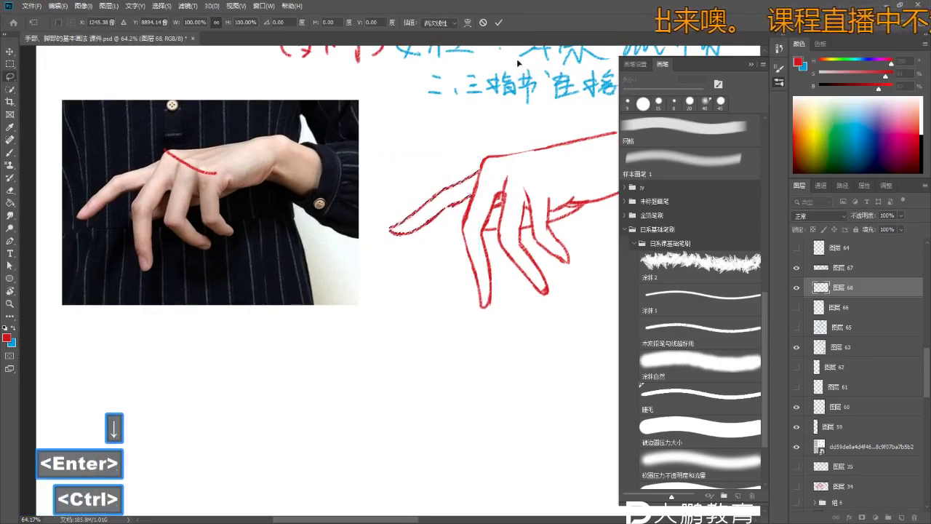
pyautogui.hotkey('ctrl', 'd')
# - Tilt the pointing fingertip slightly counter-clockwise and shift it to sit on the hand
pyautogui.moveTo(397, 206)
pyautogui.mouseDown()
pyautogui.moveTo(439, 245)
pyautogui.moveTo(452, 218)
pyautogui.mouseUp()
pyautogui.hotkey('ctrl', 't')
pyautogui.moveTo(475, 285); pyautogui.dragTo(482, 275)
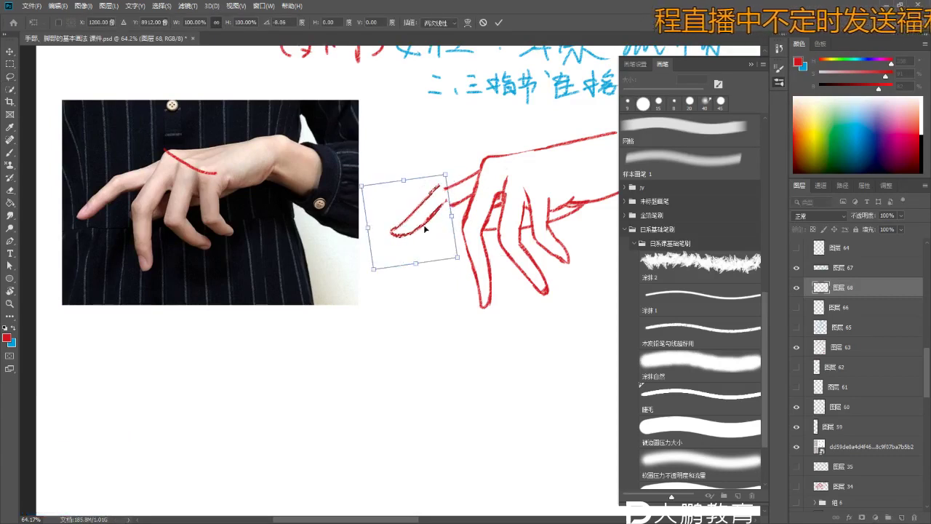
pyautogui.moveTo(423, 228); pyautogui.dragTo(426, 215)
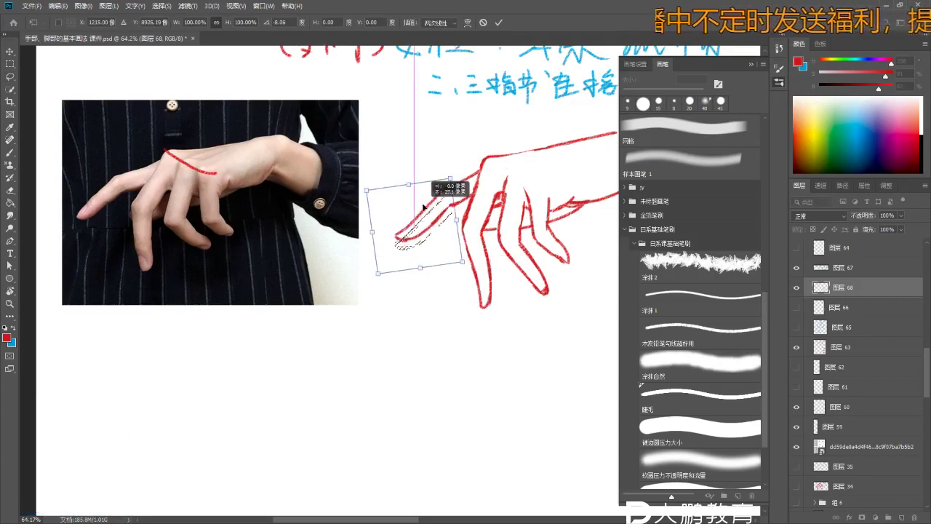
pyautogui.press('Return')
pyautogui.hotkey('ctrl', 'd')
# - Redraw the red finger outlines with the brush, undoing and erasing strokes that miss
pyautogui.press('b')
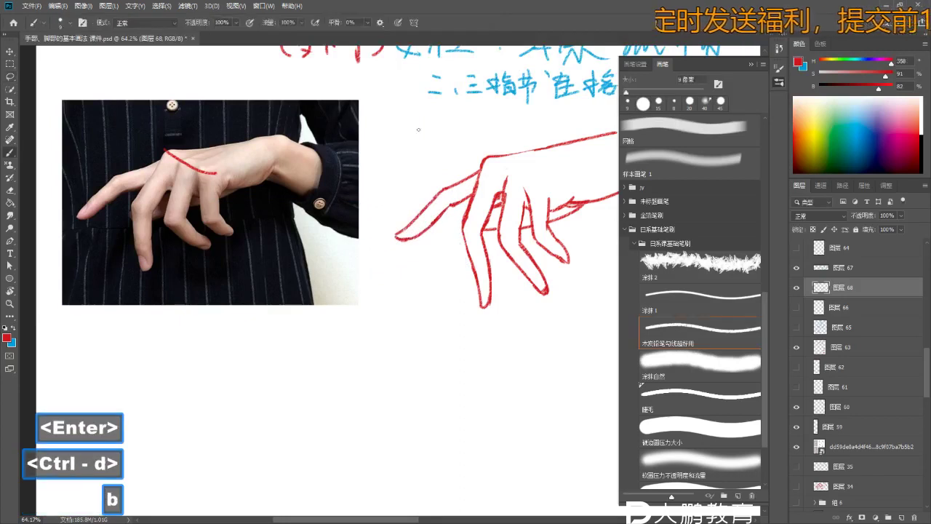
pyautogui.press('z')
pyautogui.moveTo(433, 190); pyautogui.dragTo(480, 181)
pyautogui.press('b')
pyautogui.hotkey('ctrl', 'z')
pyautogui.hotkey('ctrl', 'z')
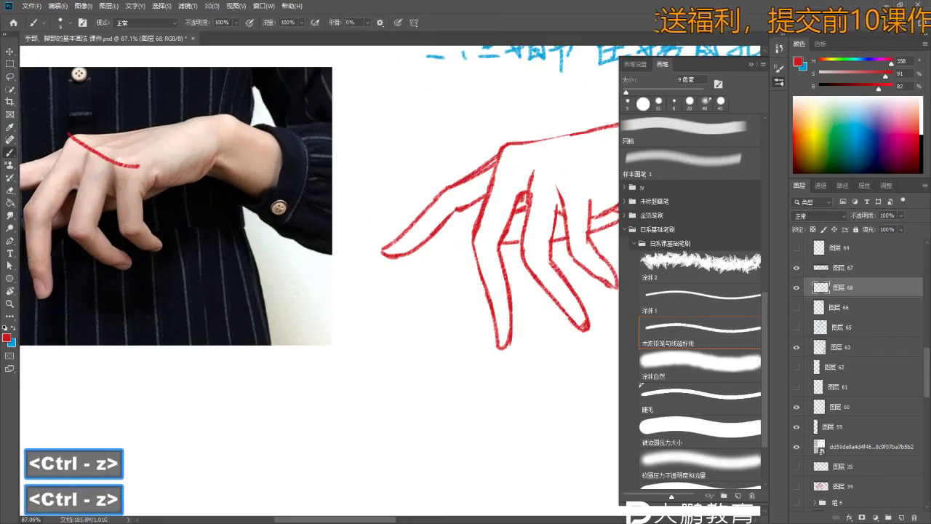
pyautogui.press('e')
pyautogui.hotkey('ctrl', 'z')
pyautogui.press('b')
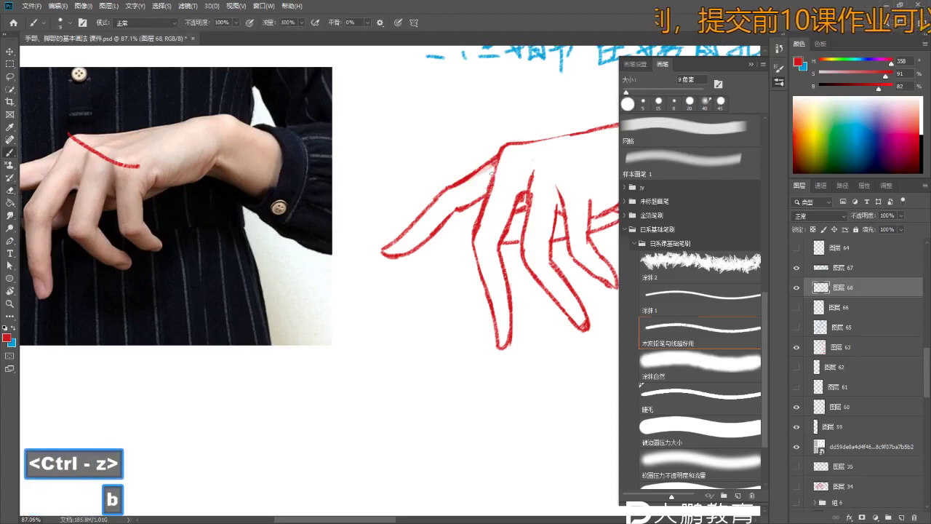
pyautogui.hotkey('ctrl', 'z')
pyautogui.press('z')
pyautogui.moveTo(495, 230); pyautogui.dragTo(369, 235)
pyautogui.press('z')
pyautogui.press('b')
pyautogui.press('z')
pyautogui.press('b')
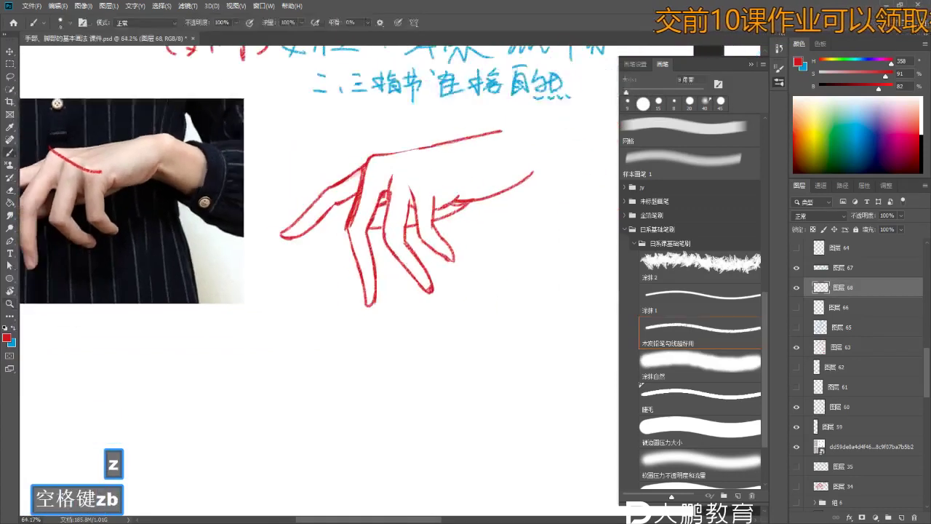
pyautogui.hotkey('ctrl', 'z')
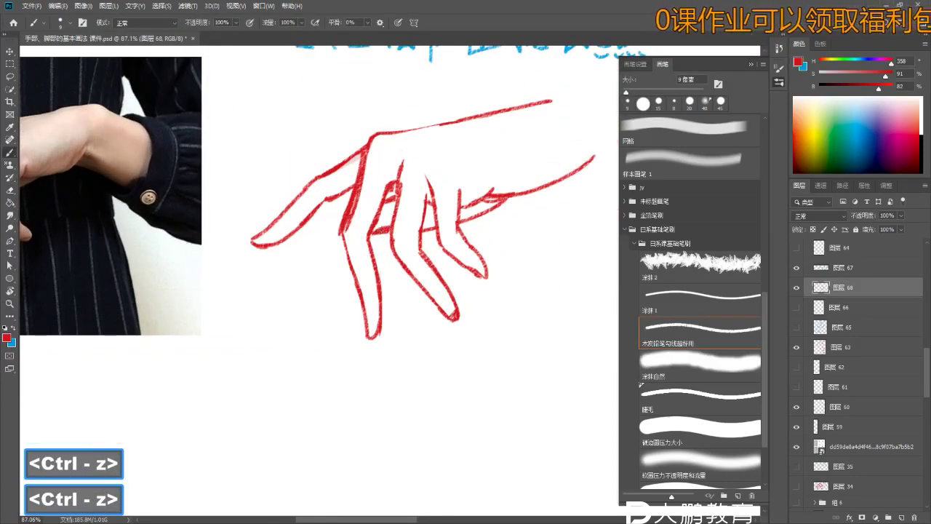
pyautogui.press('e')
pyautogui.moveTo(405, 235); pyautogui.dragTo(384, 237)
pyautogui.press('b')
pyautogui.press('z')
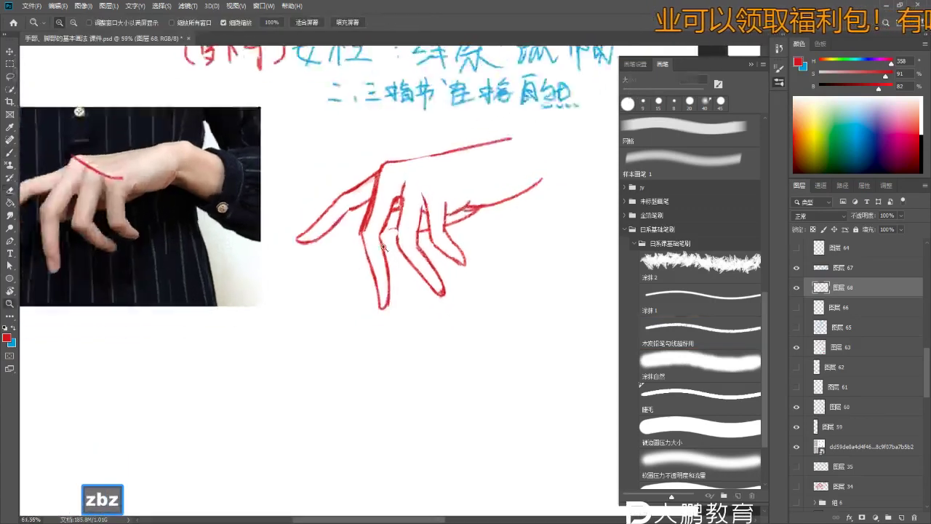
pyautogui.press('b')
pyautogui.hotkey('ctrl', 'z')
pyautogui.hotkey('ctrl', 'z')
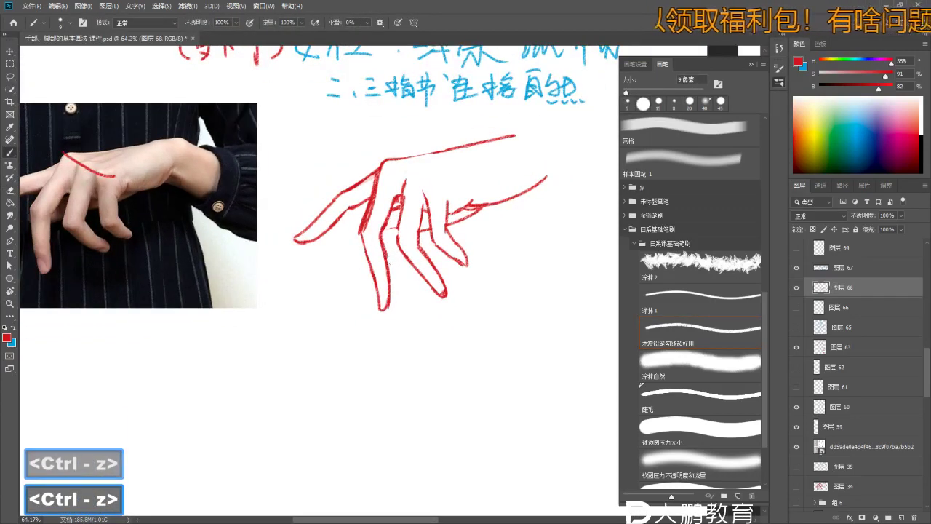
pyautogui.press('z')
pyautogui.press('e')
pyautogui.moveTo(405, 229)
pyautogui.mouseDown()
pyautogui.moveTo(409, 195)
pyautogui.moveTo(415, 219)
pyautogui.moveTo(397, 235)
pyautogui.mouseUp()
pyautogui.press('b')
pyautogui.press('z')
pyautogui.press('b')
pyautogui.hotkey('ctrl', 'z')
pyautogui.press('z')
pyautogui.press('e')
pyautogui.press('b')
# - Keep reworking the drooping finger lines against the reference photo, discarding unsatisfying strokes
pyautogui.press('ctrl')
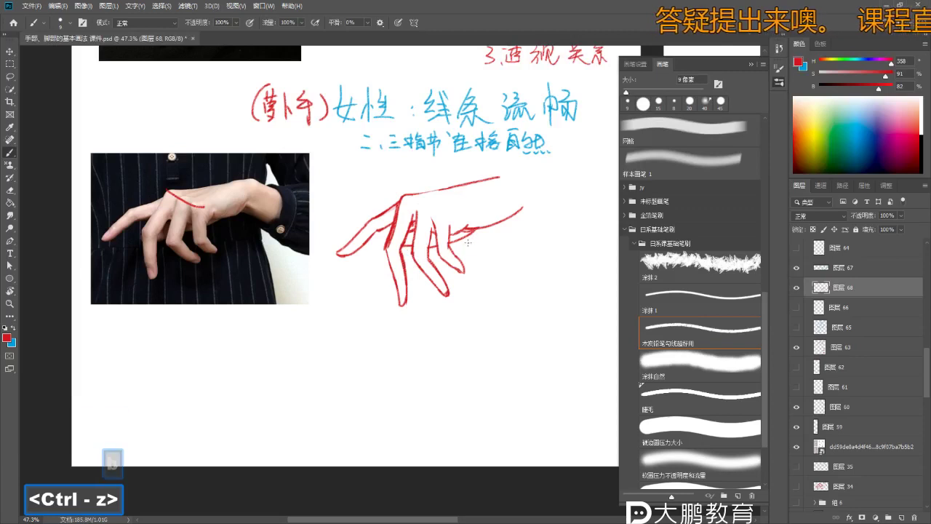
pyautogui.press('e')
pyautogui.press('e')
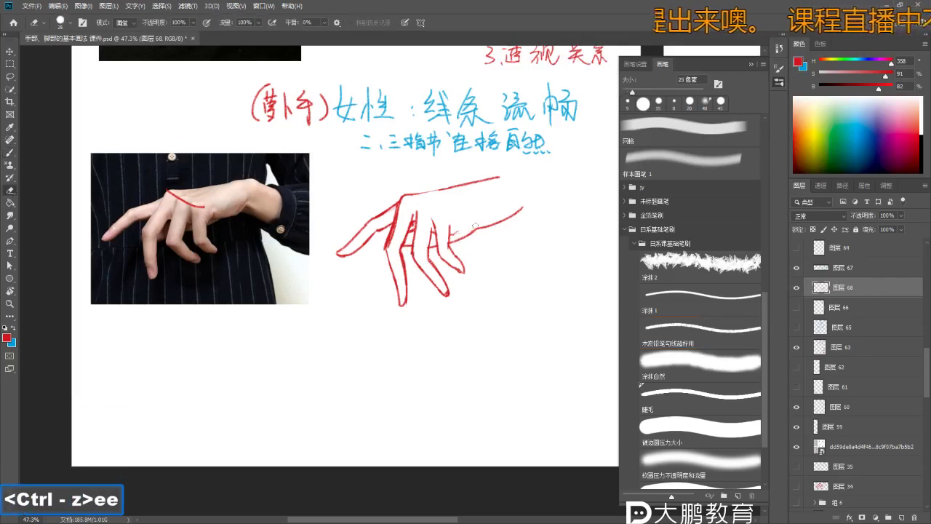
pyautogui.press('b')
pyautogui.press('b')
pyautogui.hotkey('ctrl', 'z')
pyautogui.hotkey('ctrl', 'z')
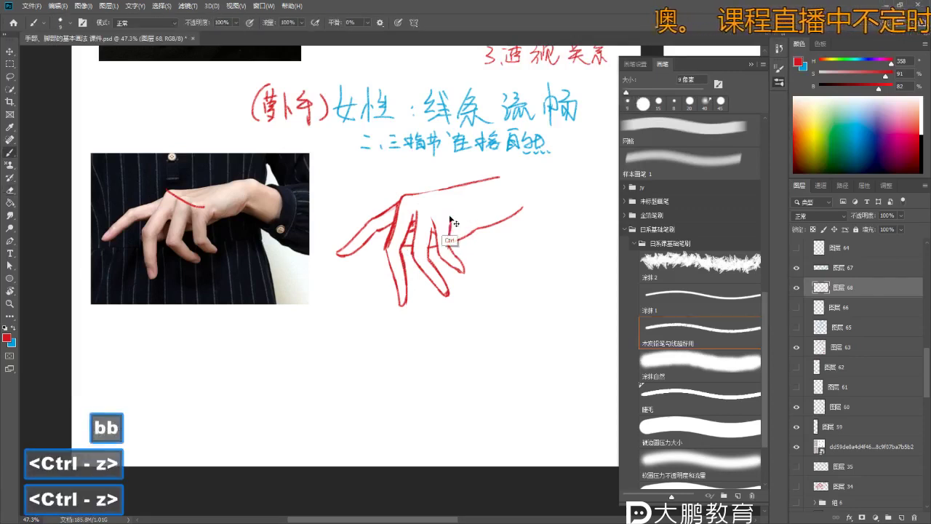
pyautogui.press('ctrl')
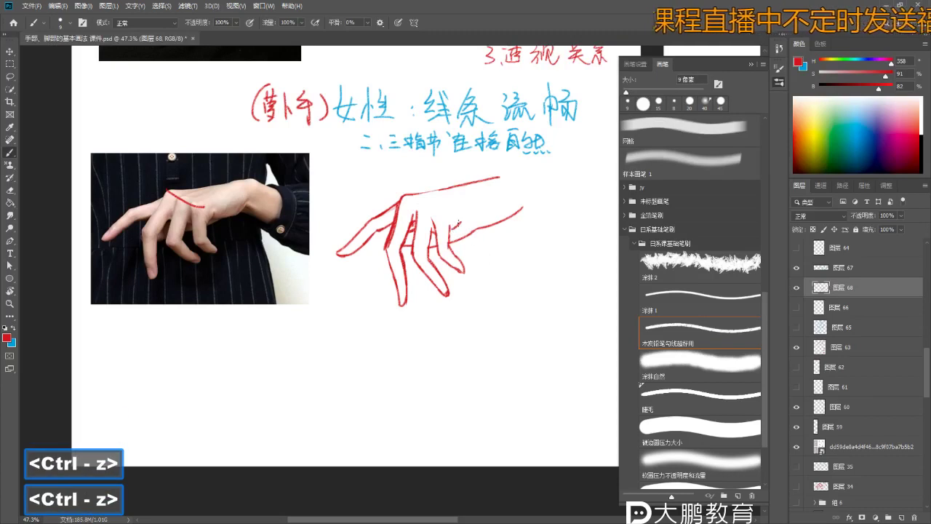
pyautogui.hotkey('ctrl', 'z')
pyautogui.hotkey('ctrl', 'z')
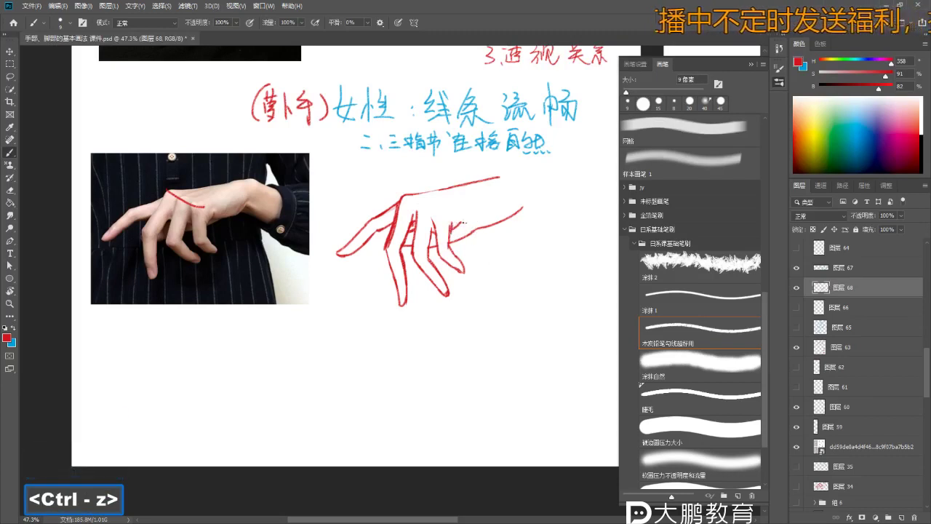
pyautogui.press('e')
pyautogui.press('b')
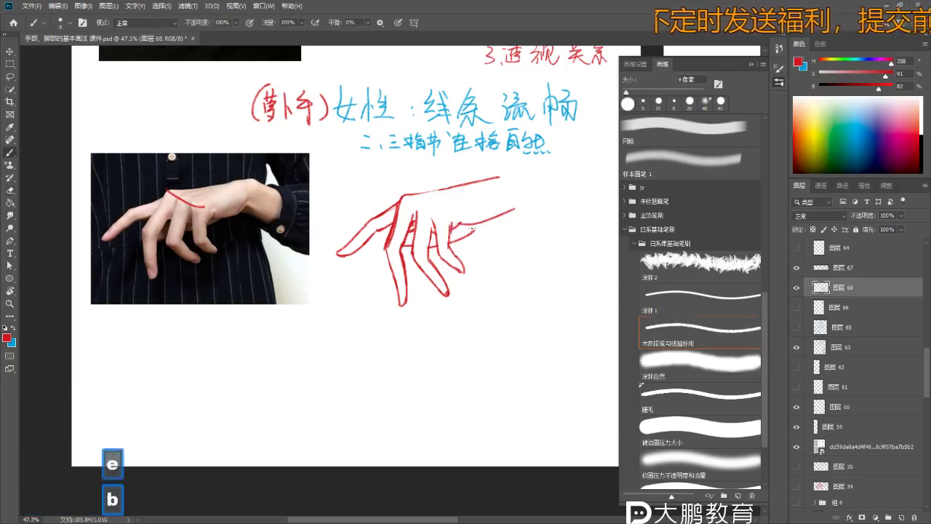
pyautogui.scroll(2, 456, 234)
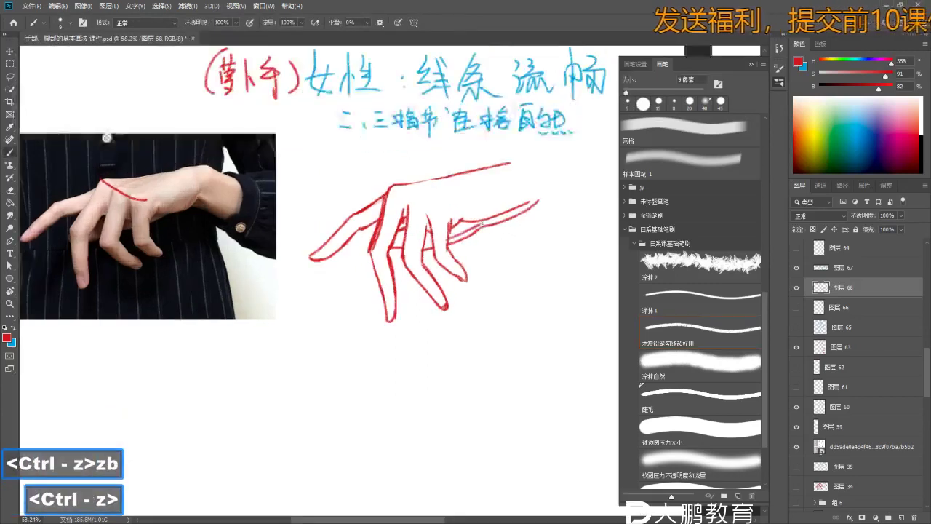
pyautogui.hotkey('ctrl', 'z')
pyautogui.press('e')
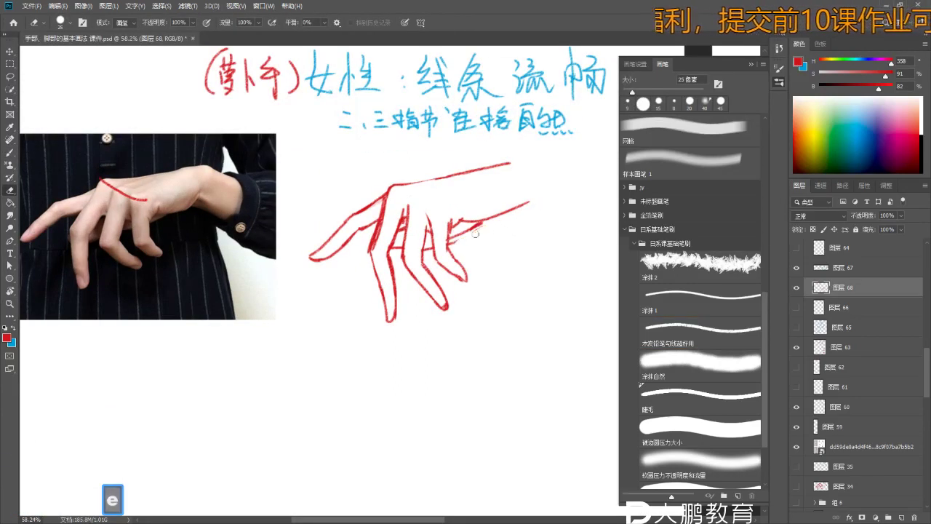
pyautogui.press('b')
pyautogui.press('z')
pyautogui.scroll(2, 433, 244)
pyautogui.press('e')
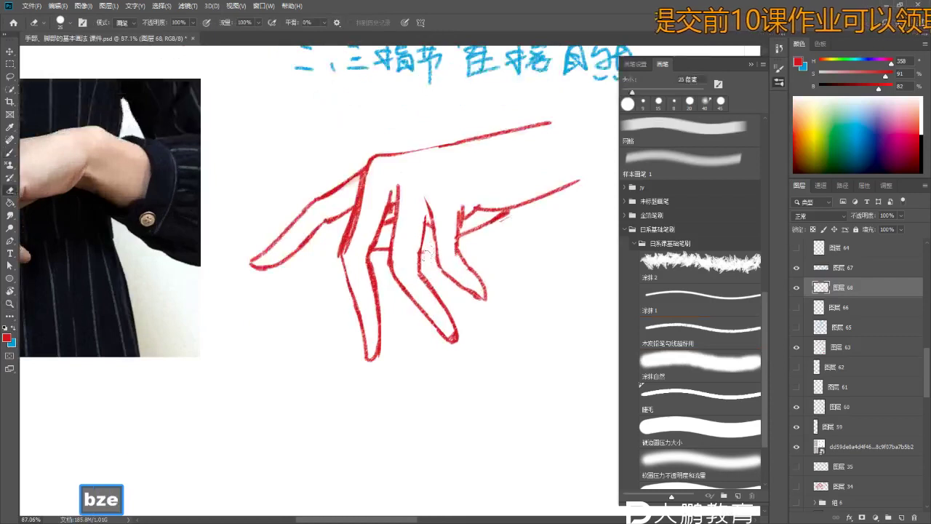
pyautogui.press('b')
pyautogui.press('ctrl')
pyautogui.hotkey('ctrl', 'z')
pyautogui.hotkey('ctrl', 'z')
pyautogui.press('e')
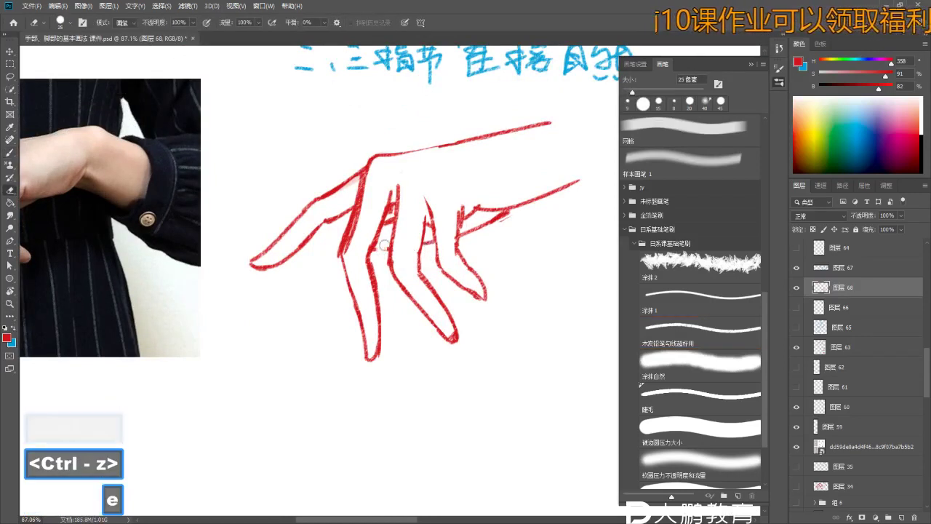
pyautogui.press('b')
pyautogui.hotkey('ctrl', 'z')
pyautogui.press('z')
pyautogui.press('b')
pyautogui.scroll(-3, 403, 246)
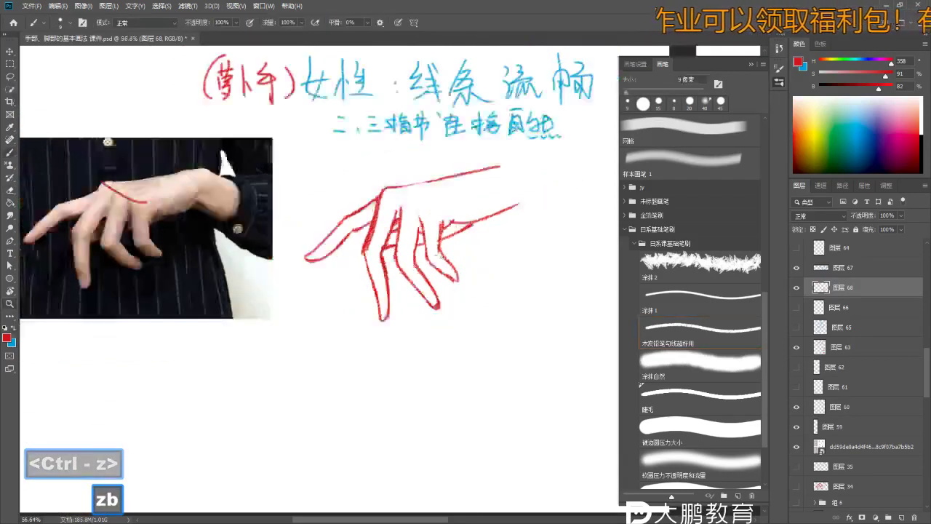
pyautogui.scroll(2, 404, 246)
pyautogui.press('z')
pyautogui.press('b')
pyautogui.press('e')
pyautogui.hotkey('ctrl', 'z')
pyautogui.press('b')
pyautogui.hotkey('ctrl', 'z')
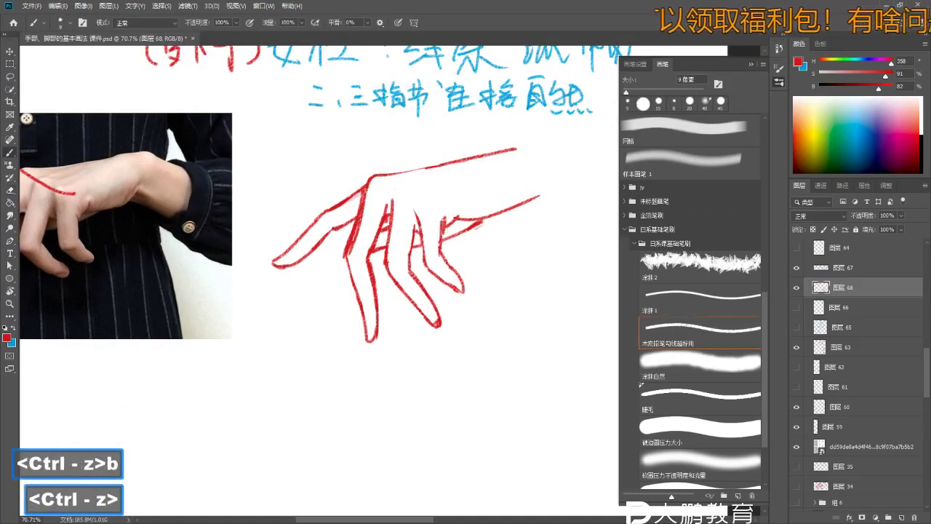
pyautogui.moveTo(417, 196); pyautogui.dragTo(432, 243)
# - Tidy the finger outlines up close and add a short red curved stroke right of the hand
pyautogui.scroll(-1, 432, 243)
pyautogui.press('z')
pyautogui.press('b')
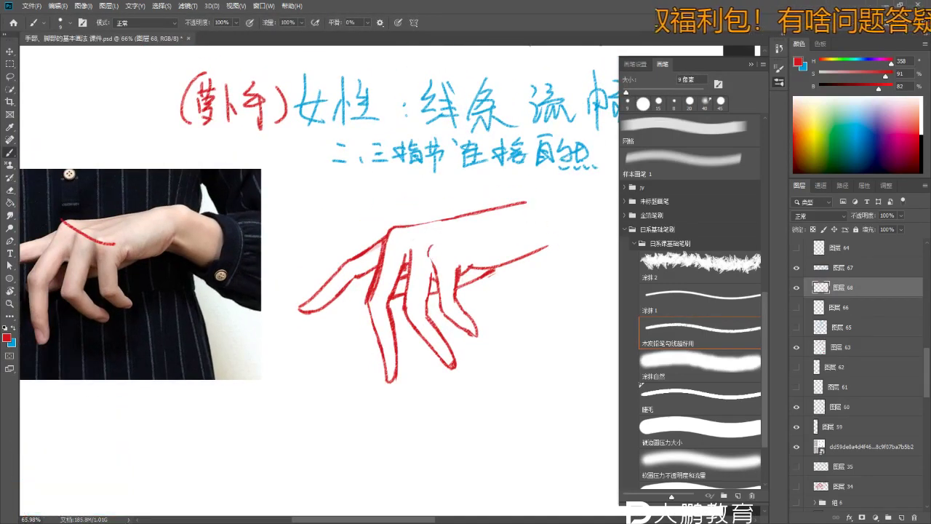
pyautogui.scroll(2, 393, 264)
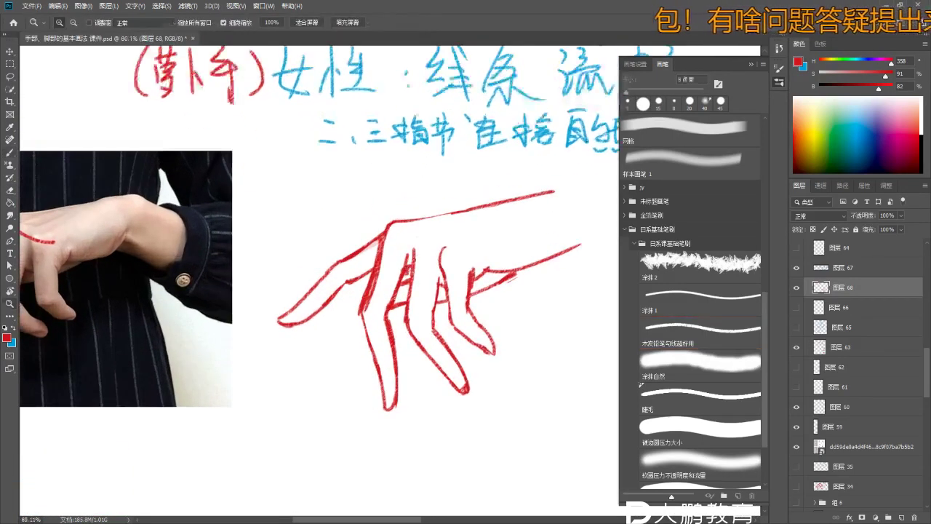
pyautogui.scroll(-3, 404, 251)
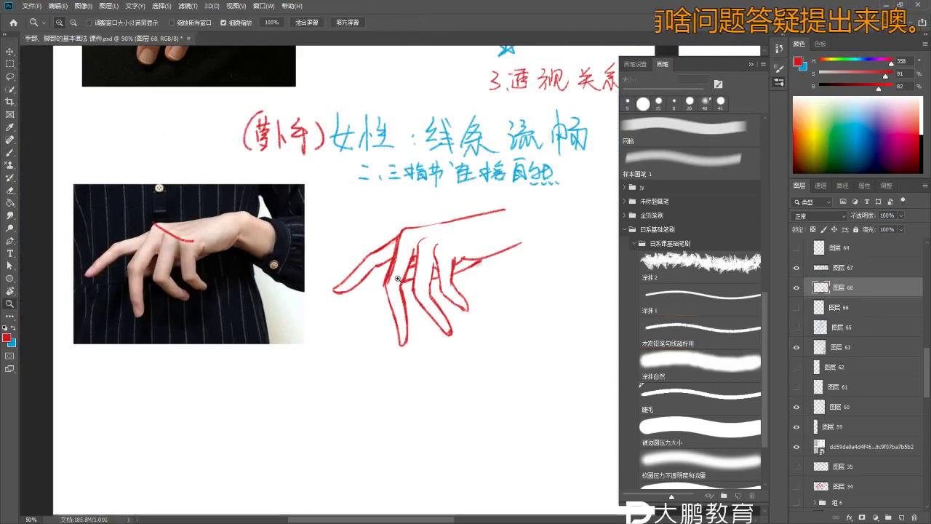
pyautogui.scroll(1, 429, 262)
pyautogui.press('e')
pyautogui.scroll(2, 466, 277)
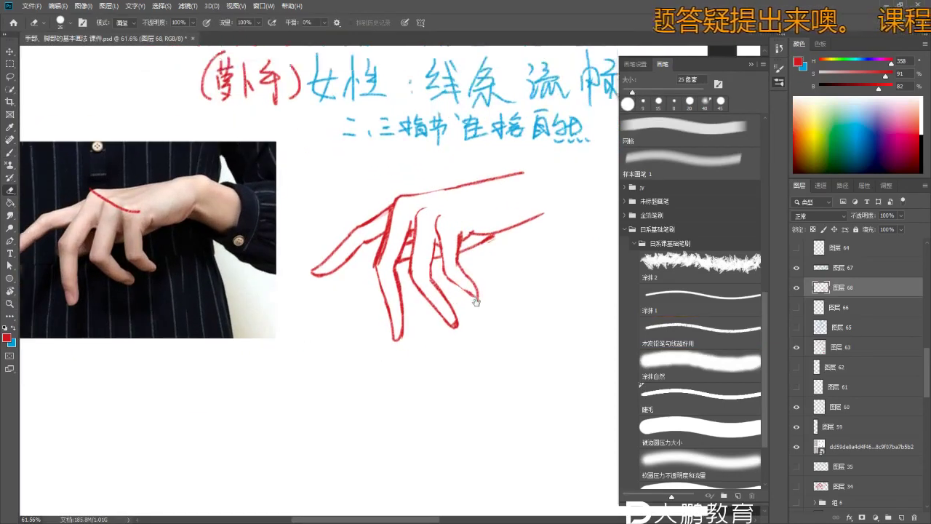
pyautogui.press('b')
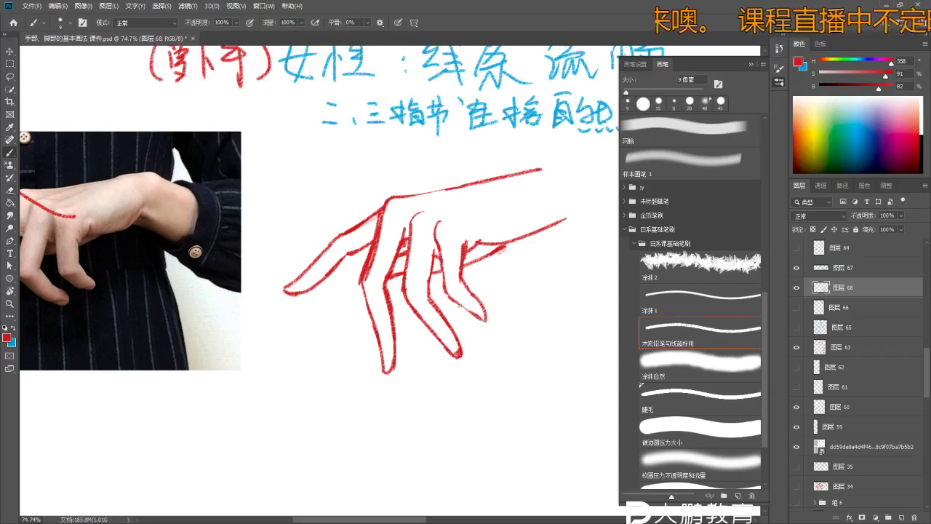
pyautogui.moveTo(474, 341); pyautogui.dragTo(470, 309)
pyautogui.press('e')
pyautogui.scroll(2, 377, 226)
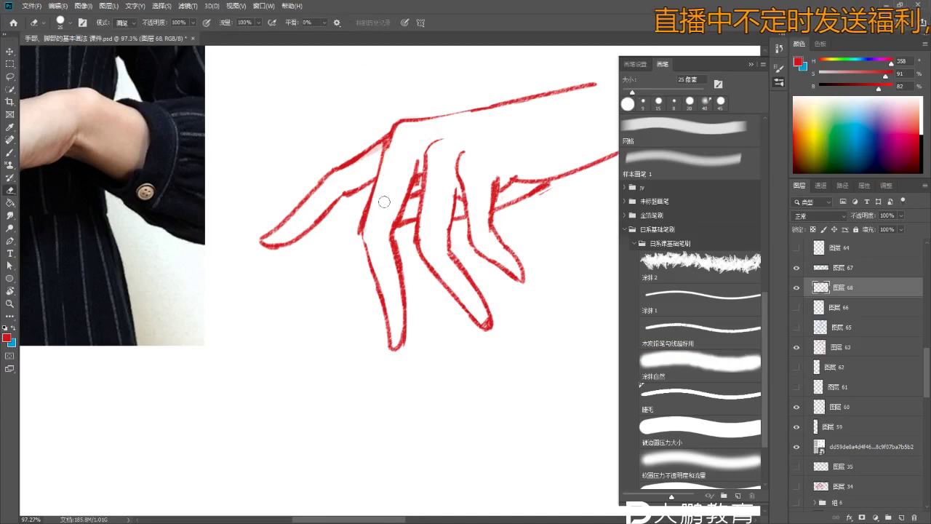
pyautogui.press('z')
pyautogui.scroll(-5, 393, 278)
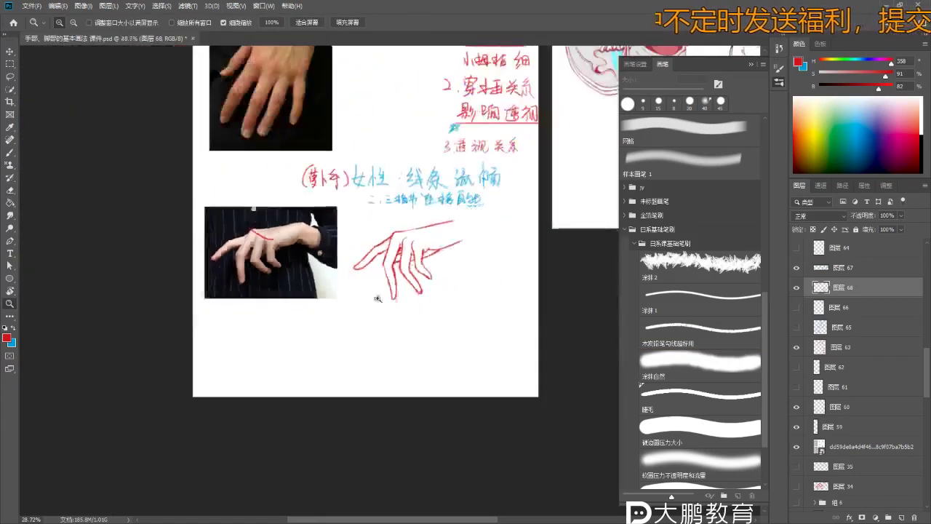
pyautogui.scroll(4, 407, 313)
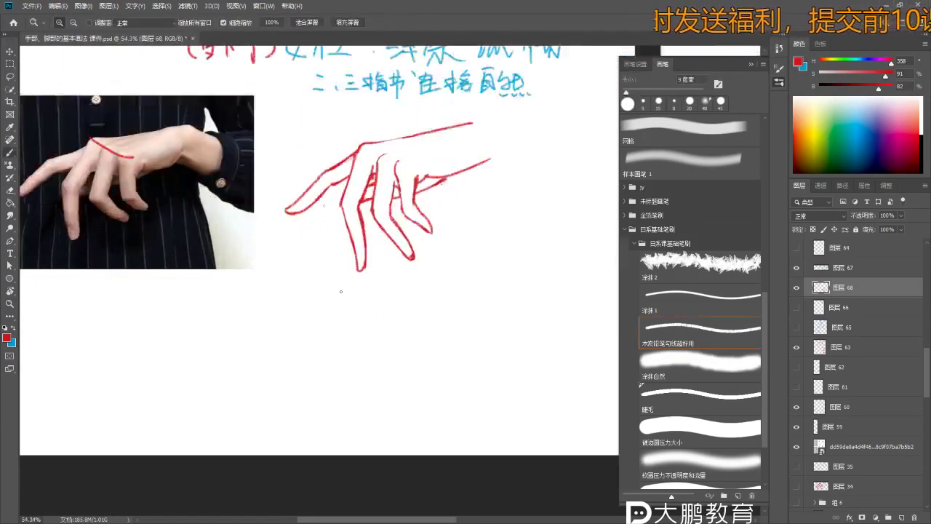
pyautogui.scroll(2, 430, 281)
pyautogui.press('b')
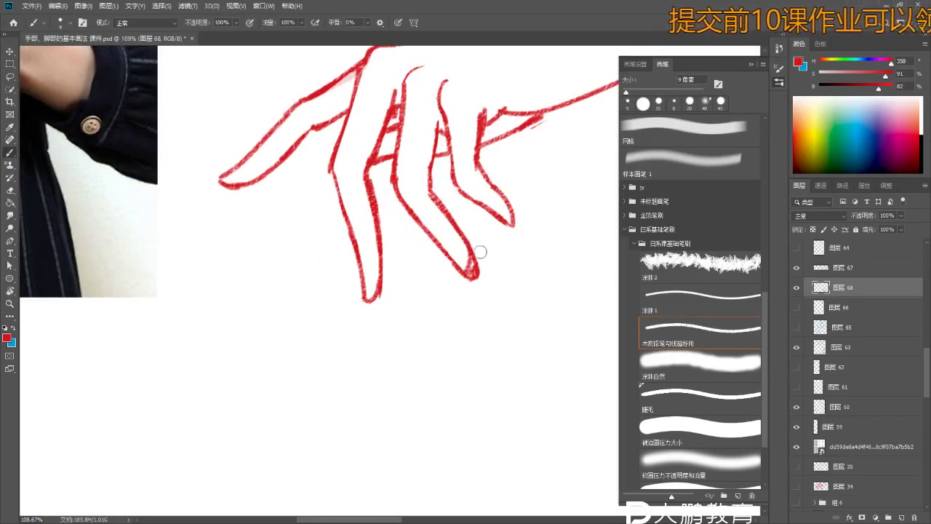
pyautogui.press('e')
pyautogui.press('b')
pyautogui.scroll(-3, 479, 268)
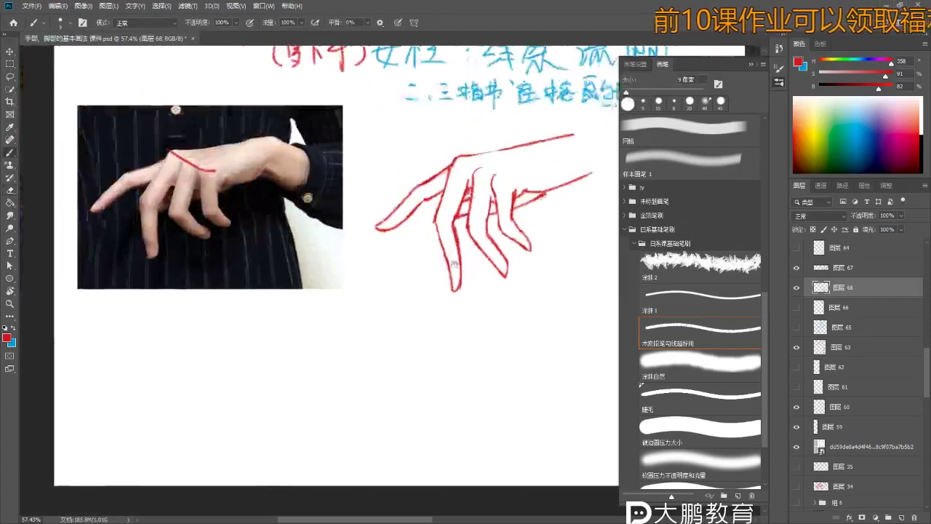
pyautogui.scroll(2, 399, 230)
pyautogui.scroll(2, 399, 231)
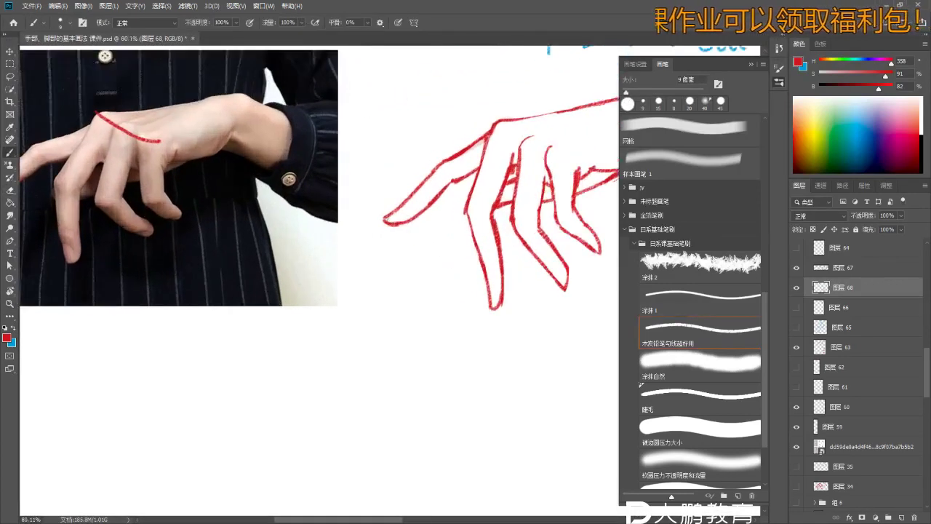
pyautogui.scroll(4, 391, 219)
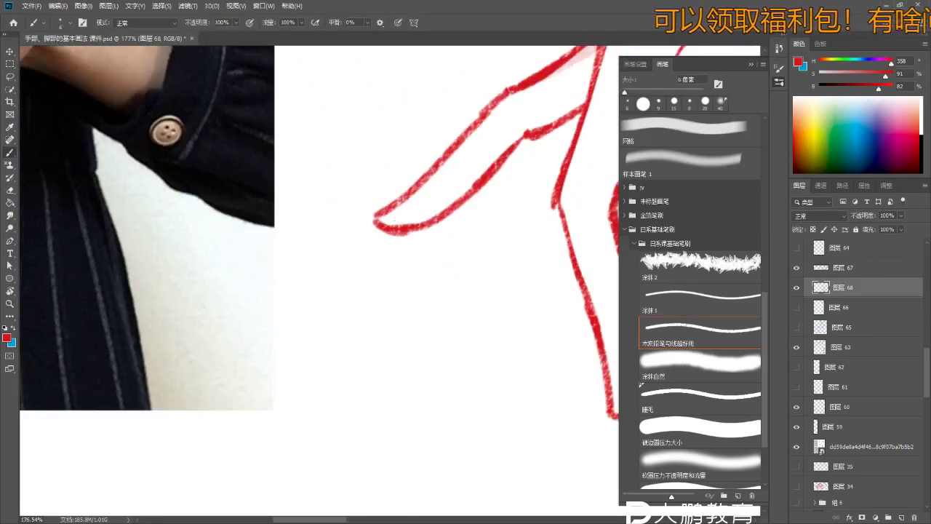
pyautogui.scroll(1, 414, 273)
pyautogui.hscroll(4, 361, 289)
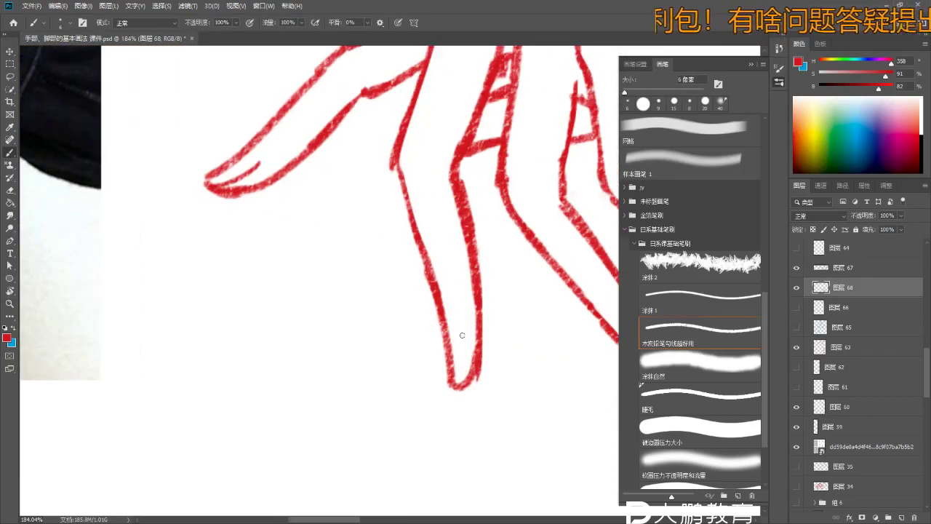
pyautogui.scroll(-3, 459, 387)
pyautogui.scroll(3, 455, 345)
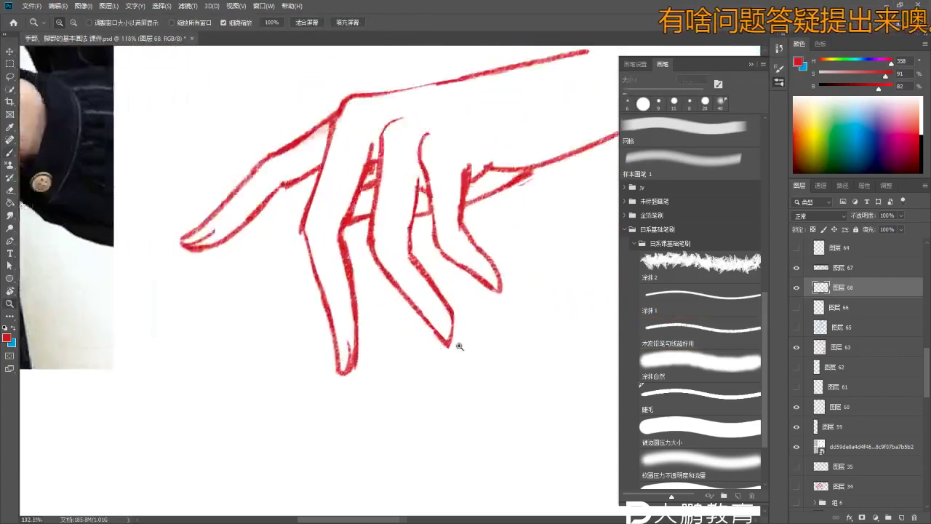
pyautogui.scroll(-2, 461, 307)
pyautogui.scroll(4, 461, 307)
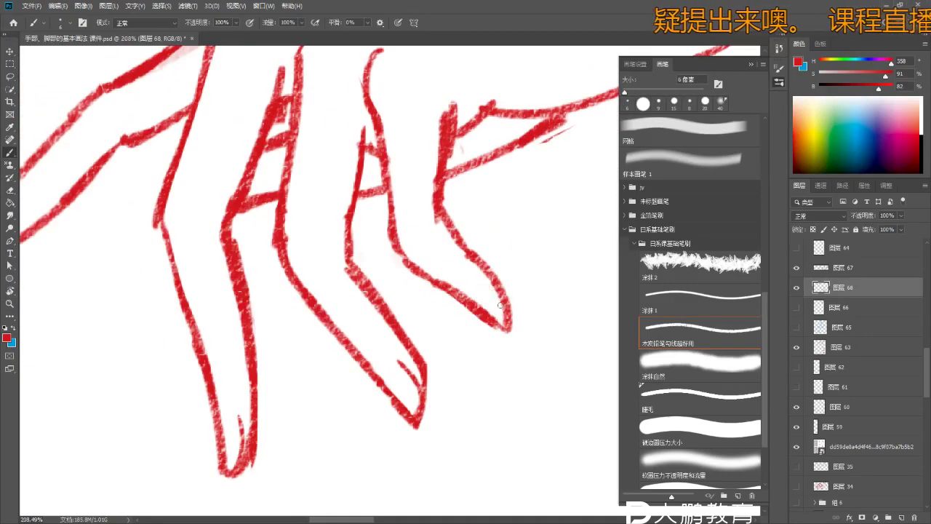
pyautogui.scroll(-5, 479, 283)
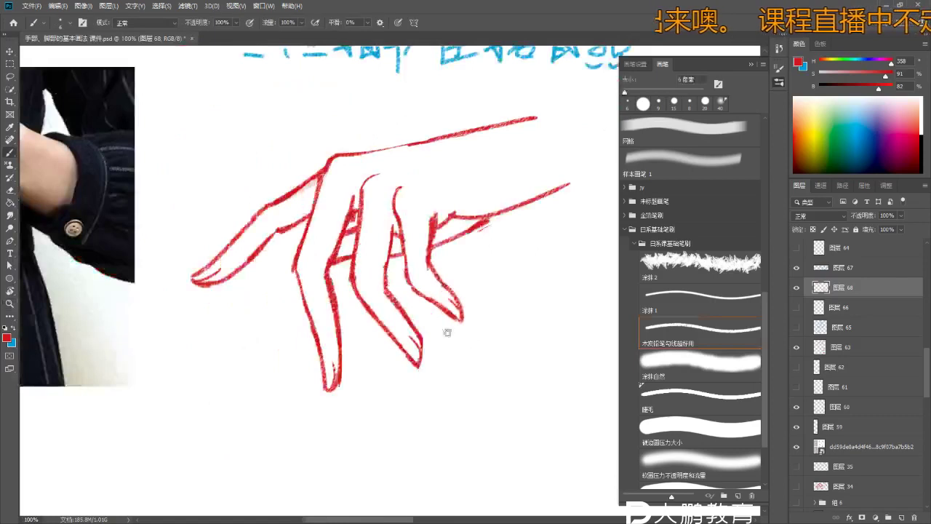
pyautogui.scroll(-2, 468, 290)
pyautogui.scroll(3, 437, 299)
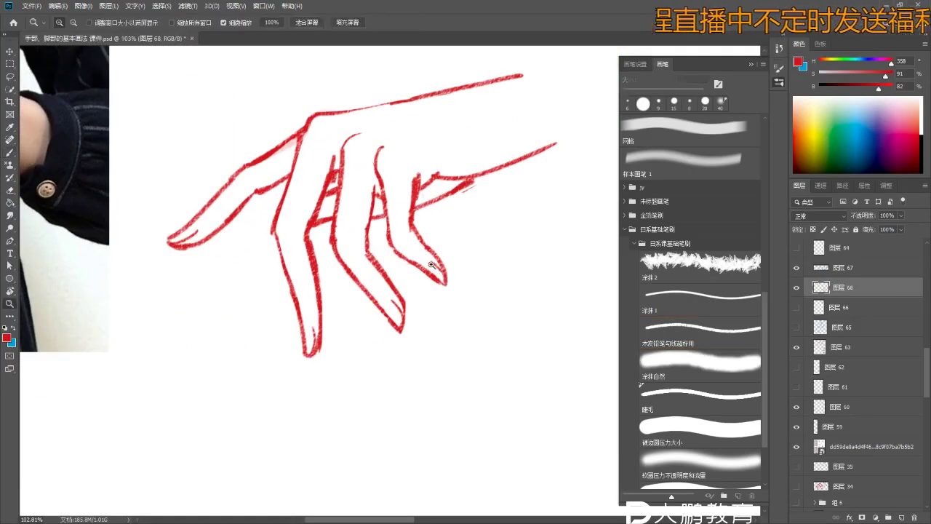
pyautogui.scroll(-2, 516, 278)
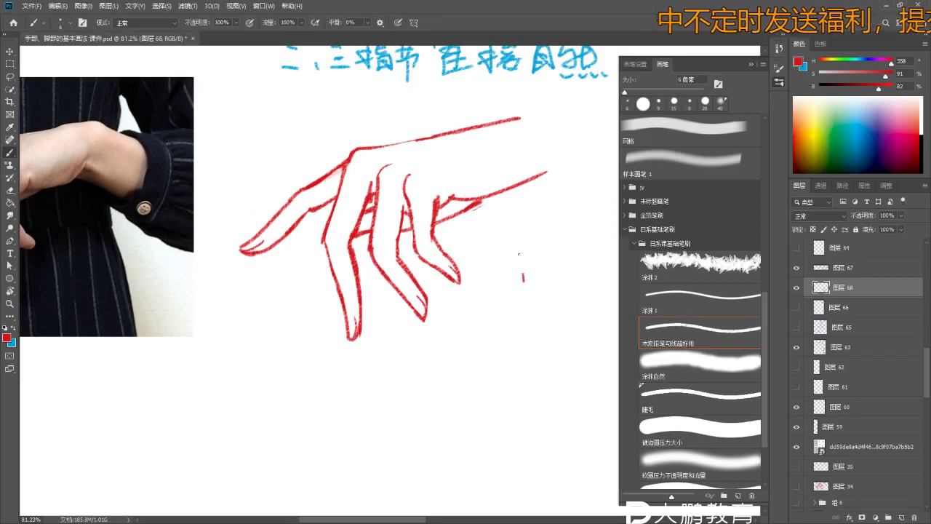
pyautogui.scroll(2, 542, 273)
# - Try extending the red hook into a U and drawing an arc, undoing both
pyautogui.moveTo(531, 294); pyautogui.dragTo(547, 282)
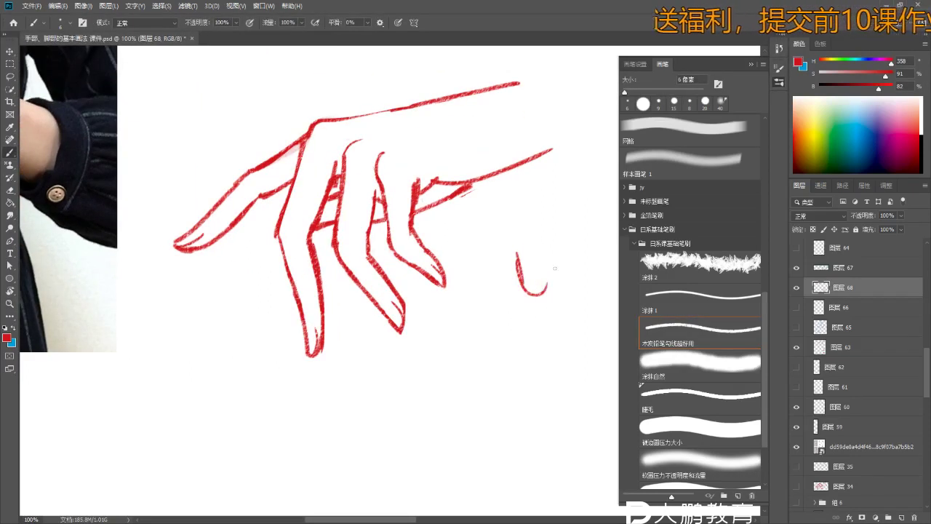
pyautogui.scroll(2, 507, 273)
pyautogui.hotkey('ctrl', 'z')
pyautogui.moveTo(499, 211)
pyautogui.mouseDown()
pyautogui.moveTo(453, 283)
pyautogui.moveTo(480, 200)
pyautogui.moveTo(507, 323)
pyautogui.mouseUp()
pyautogui.hotkey('ctrl', 'z')
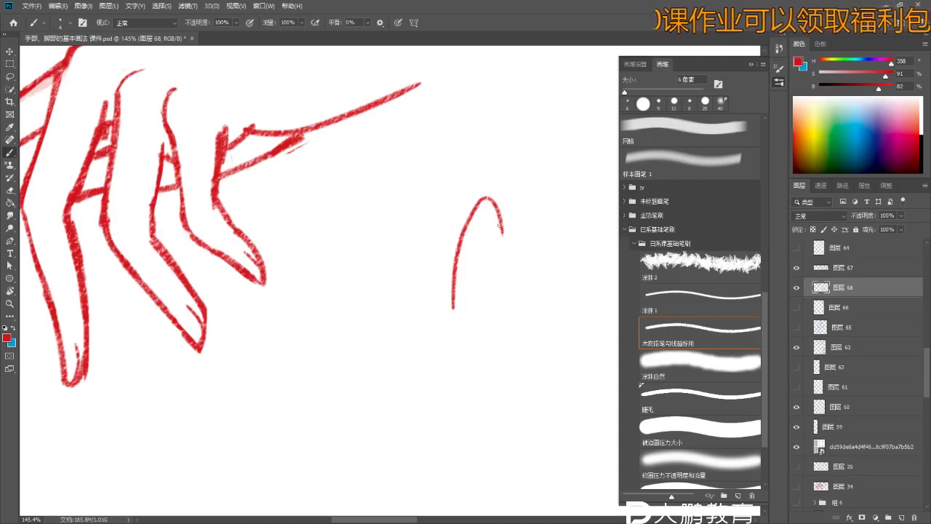
pyautogui.scroll(-4, 485, 318)
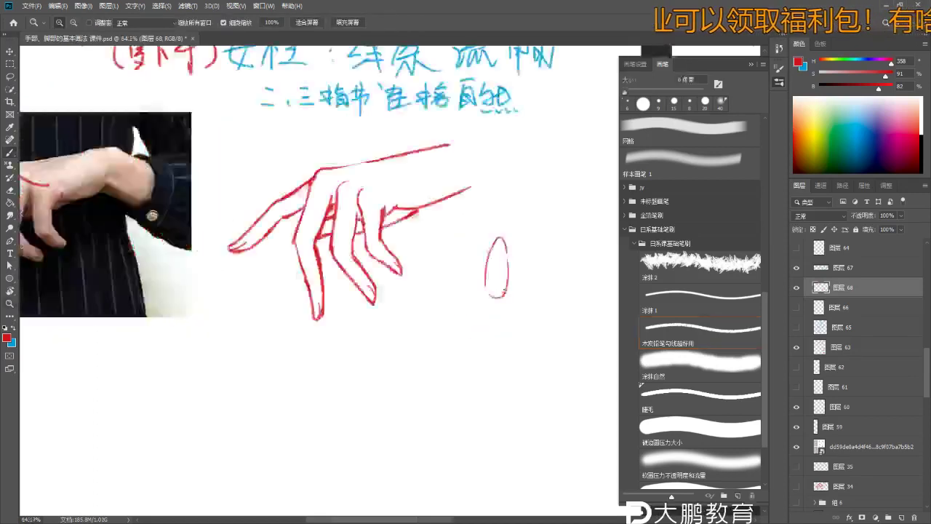
pyautogui.scroll(1, 461, 276)
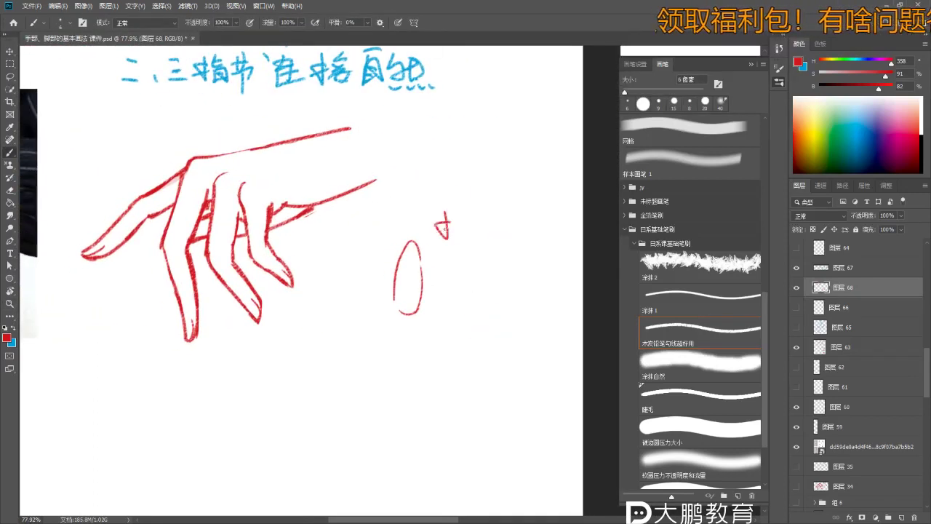
pyautogui.scroll(1, 445, 227)
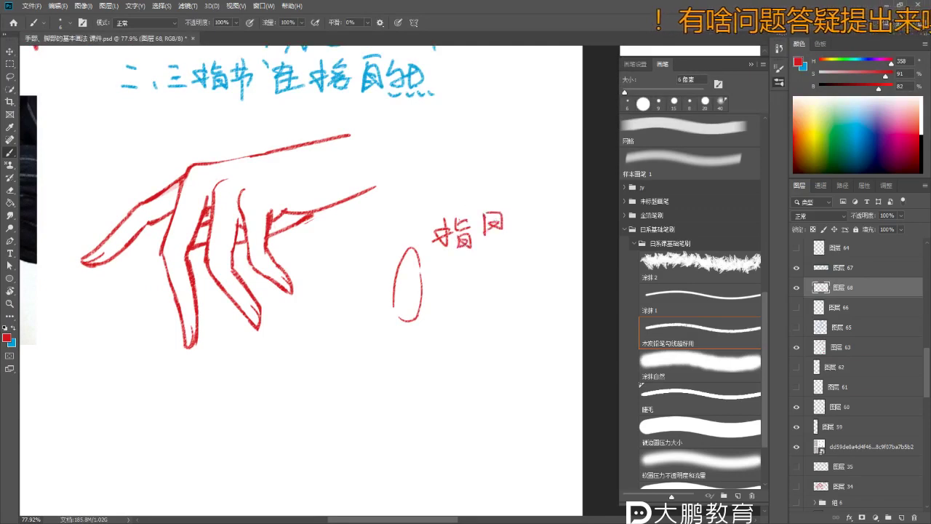
# - Add the missing stroke to complete the 指甲 label beside the fingernail oval
pyautogui.moveTo(482, 232); pyautogui.dragTo(501, 228)
pyautogui.rightClick(495, 231)
pyautogui.press('Escape')
# - Erase stray red marks around the hand's knuckles, zooming in and out to check
pyautogui.press('e')
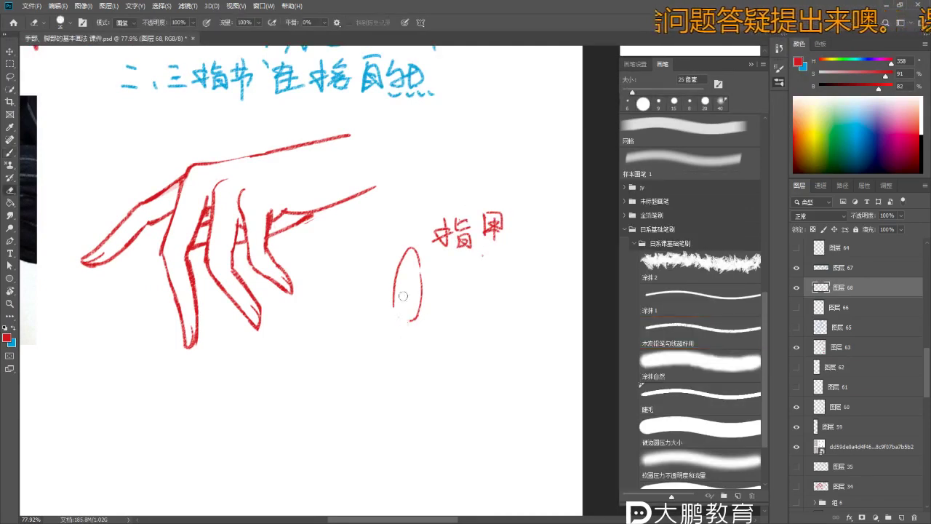
pyautogui.scroll(4, 262, 248)
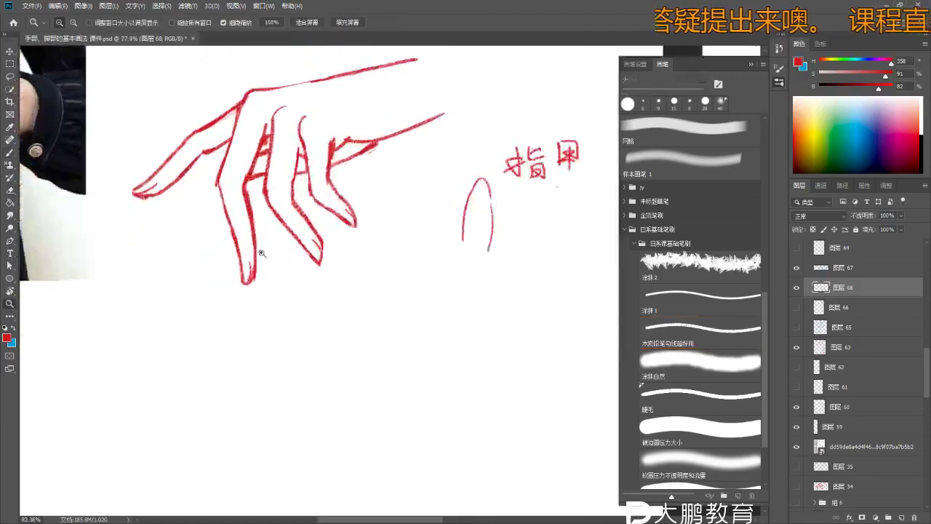
pyautogui.press('b')
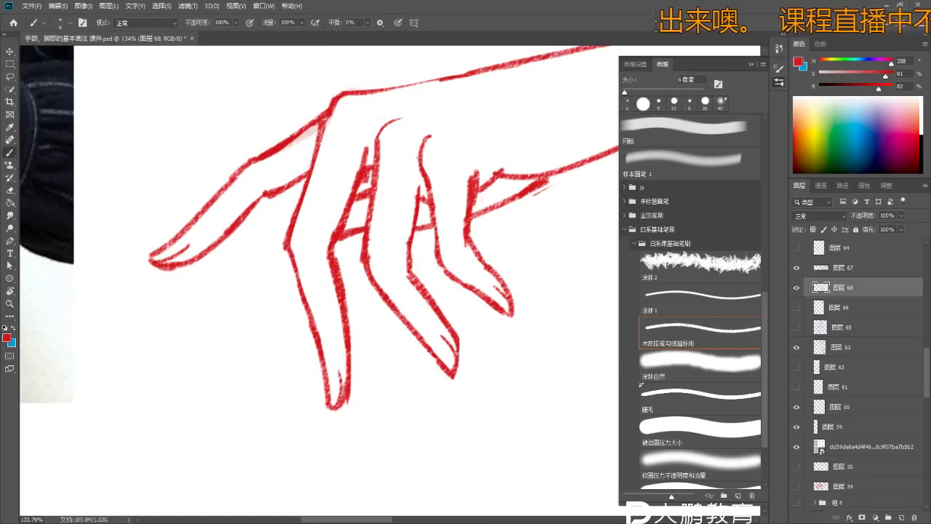
pyautogui.press('z')
pyautogui.scroll(-3, 313, 241)
pyautogui.scroll(1, 346, 264)
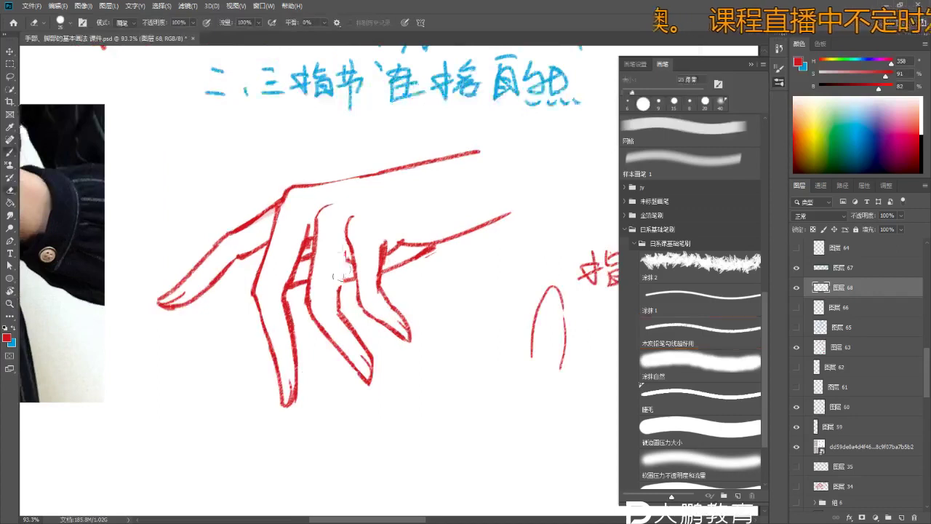
pyautogui.scroll(2, 346, 265)
pyautogui.press('e')
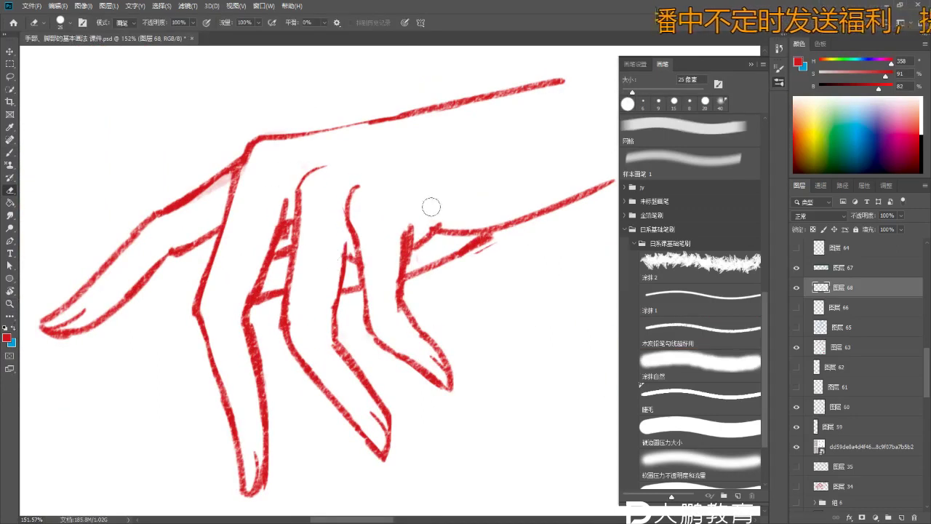
pyautogui.press('z')
pyautogui.scroll(-3, 434, 213)
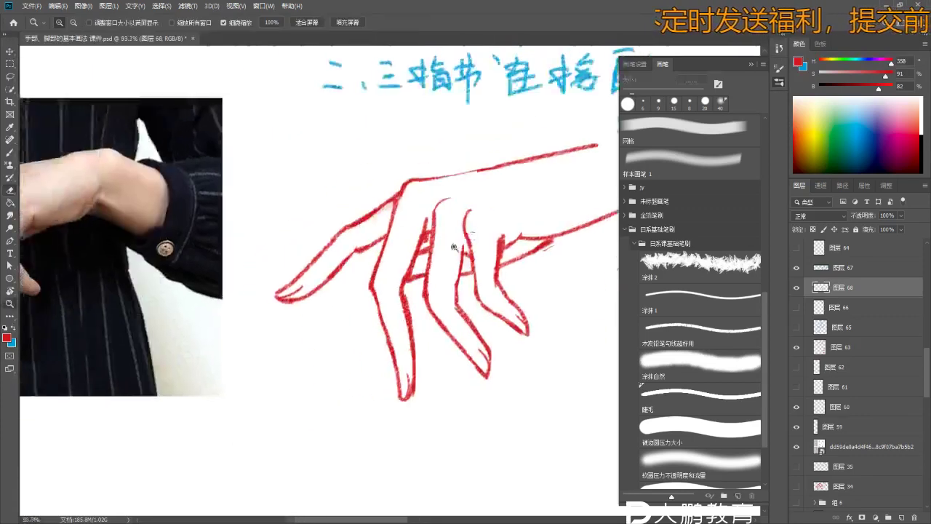
pyautogui.scroll(1, 602, 295)
# - Touch up one red finger line of the hand drawing with the eraser at high zoom
pyautogui.press('b')
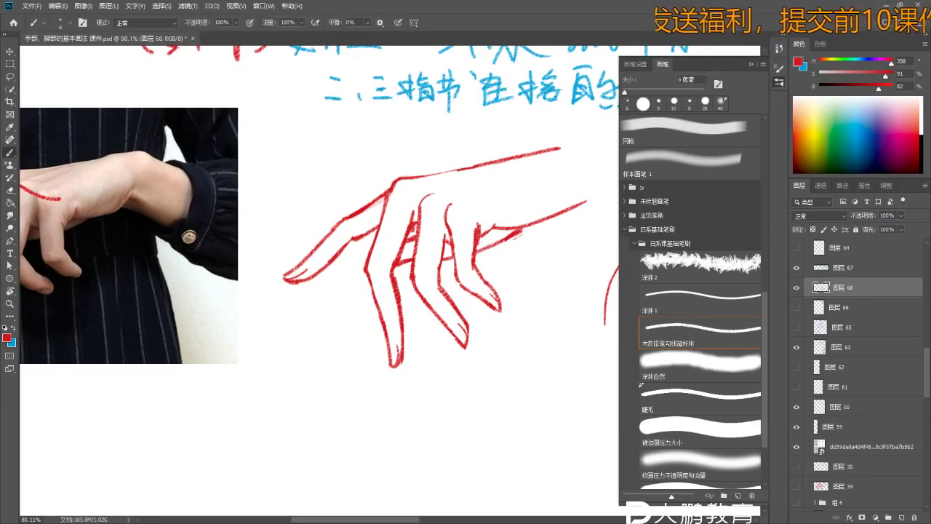
pyautogui.press('b')
pyautogui.press('e')
pyautogui.moveTo(449, 235); pyautogui.dragTo(453, 247)
pyautogui.press('b')
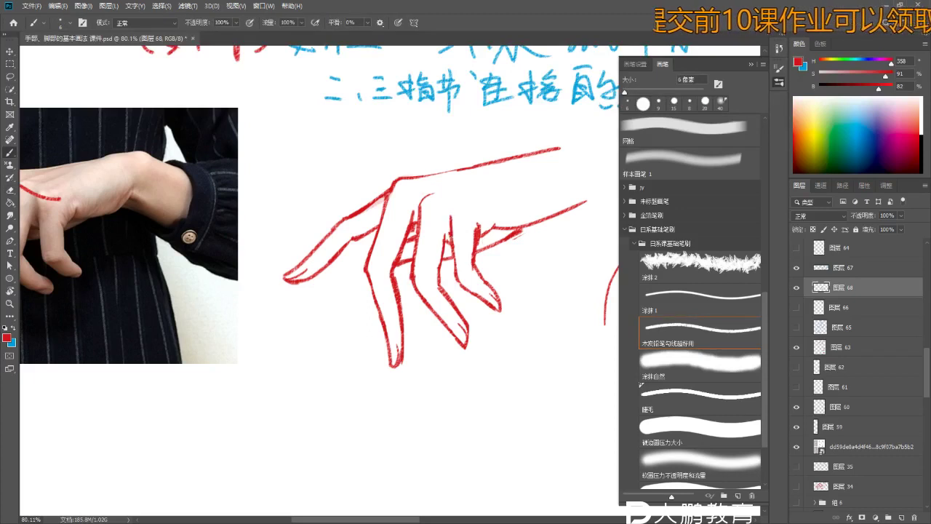
pyautogui.scroll(-2, 455, 214)
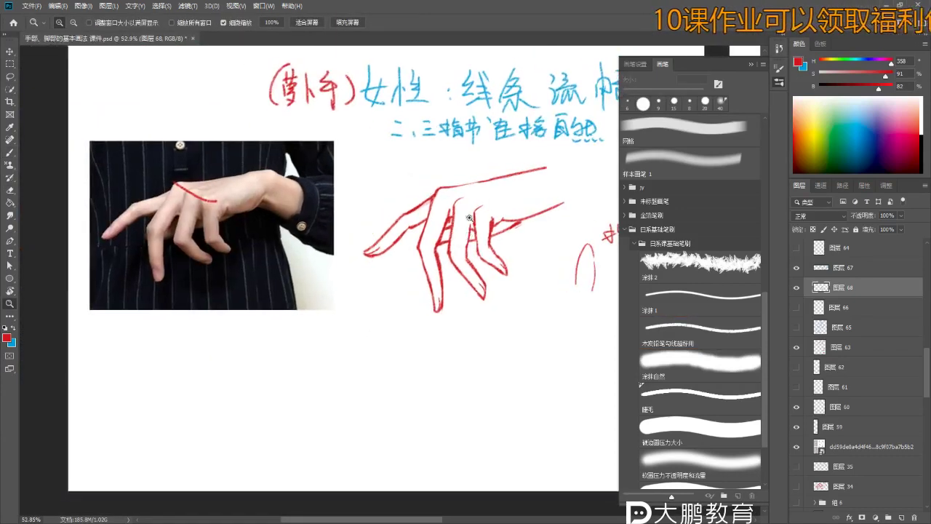
pyautogui.scroll(1, 472, 221)
pyautogui.scroll(-4, 490, 235)
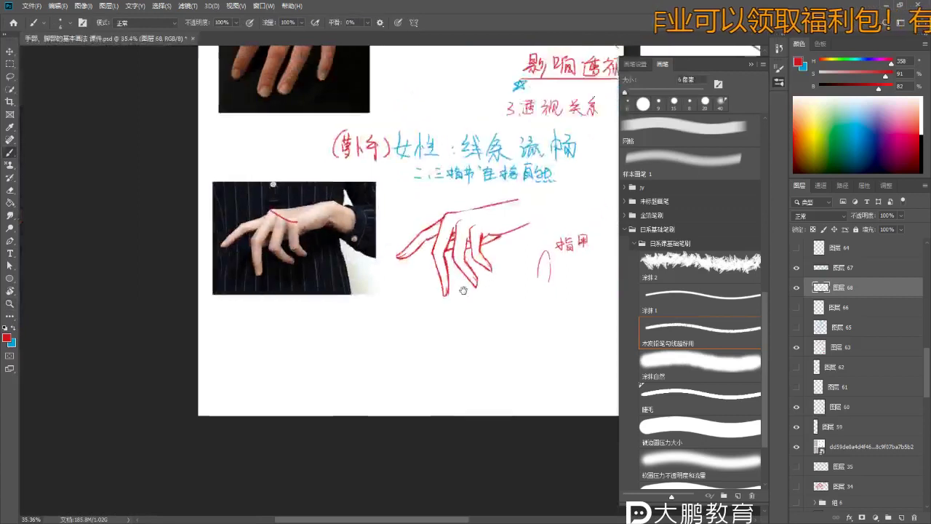
# - Centre the hand sketch and retrace the drooping finger outlines, alternating brush and eraser
pyautogui.moveTo(486, 245); pyautogui.dragTo(457, 248)
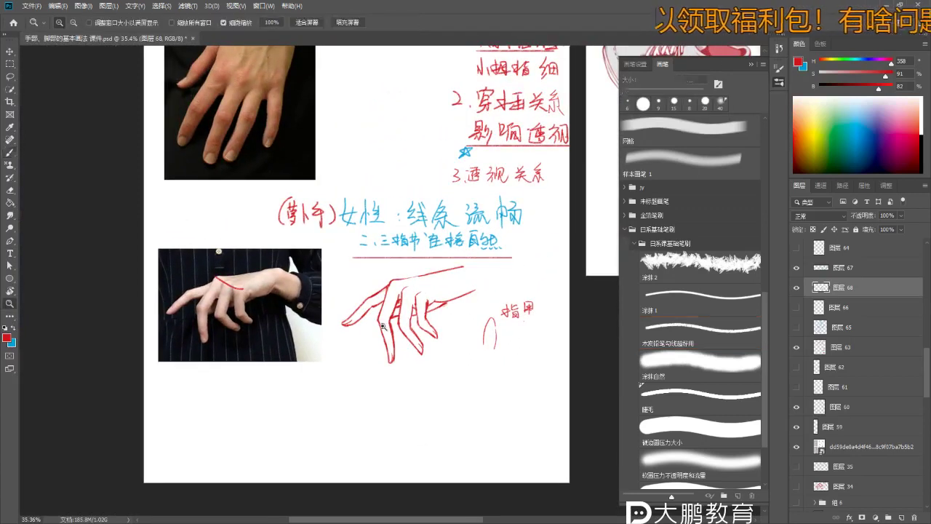
pyautogui.scroll(2, 378, 323)
pyautogui.scroll(2, 374, 346)
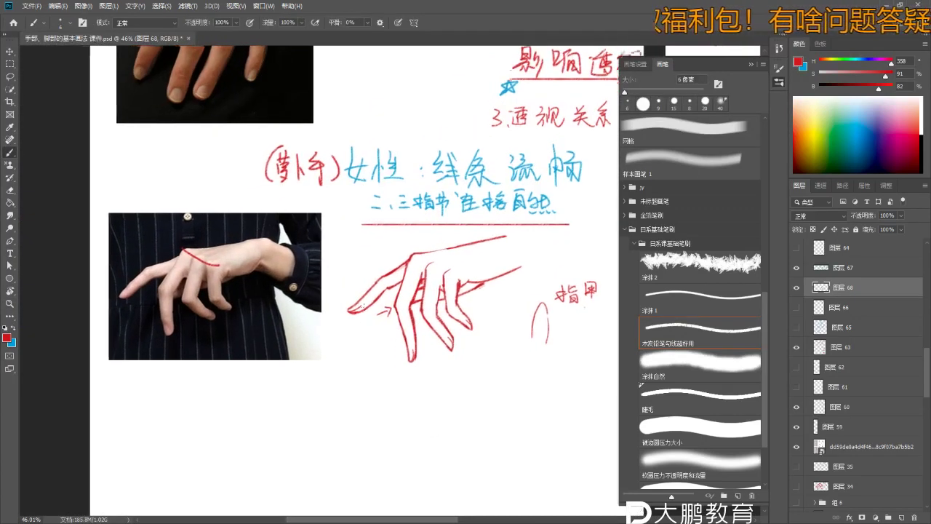
pyautogui.scroll(2, 332, 370)
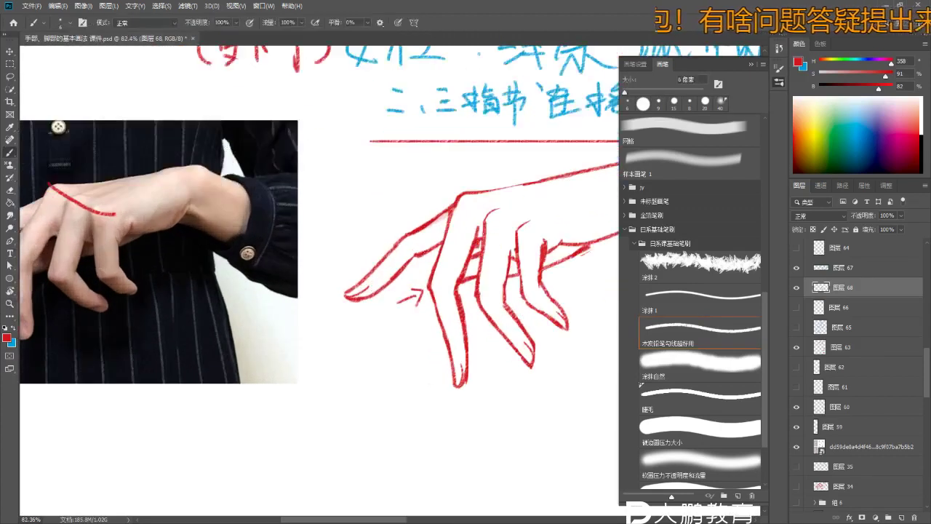
pyautogui.press('b')
pyautogui.scroll(1, 320, 217)
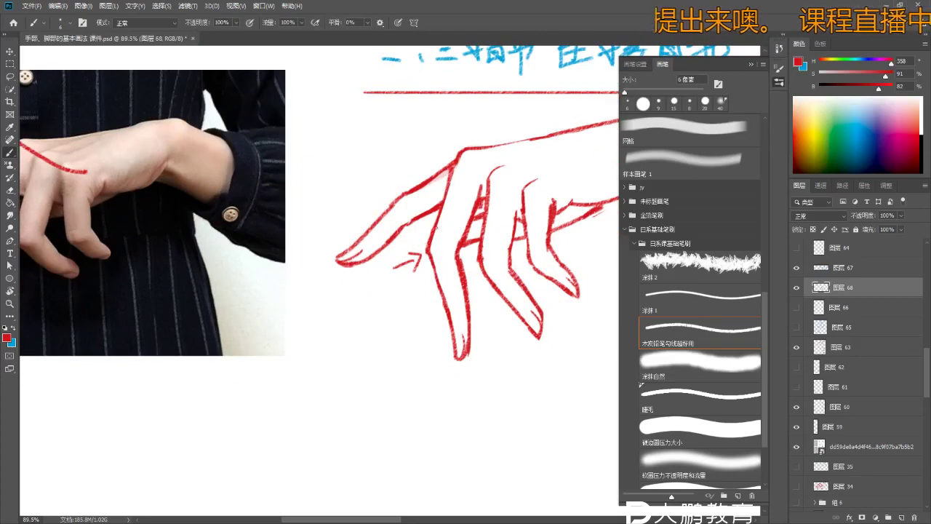
pyautogui.scroll(-7, 433, 247)
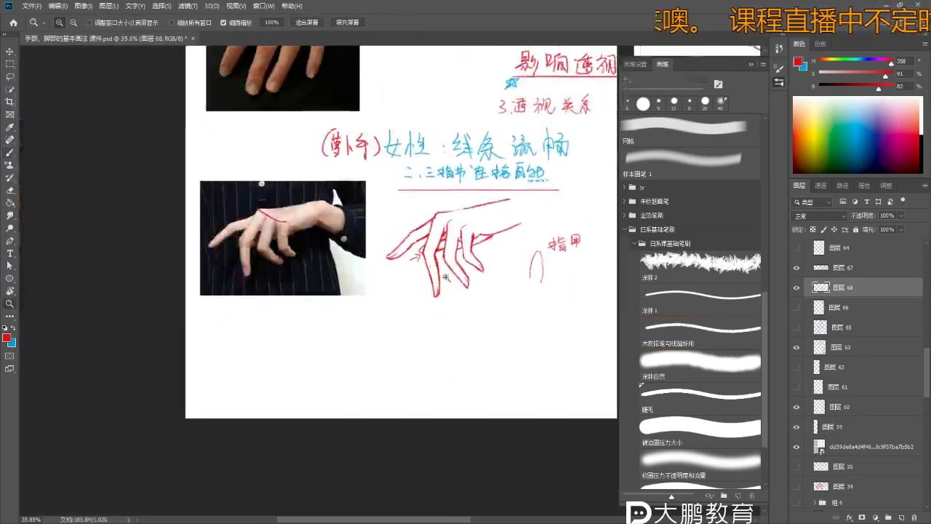
pyautogui.press('e')
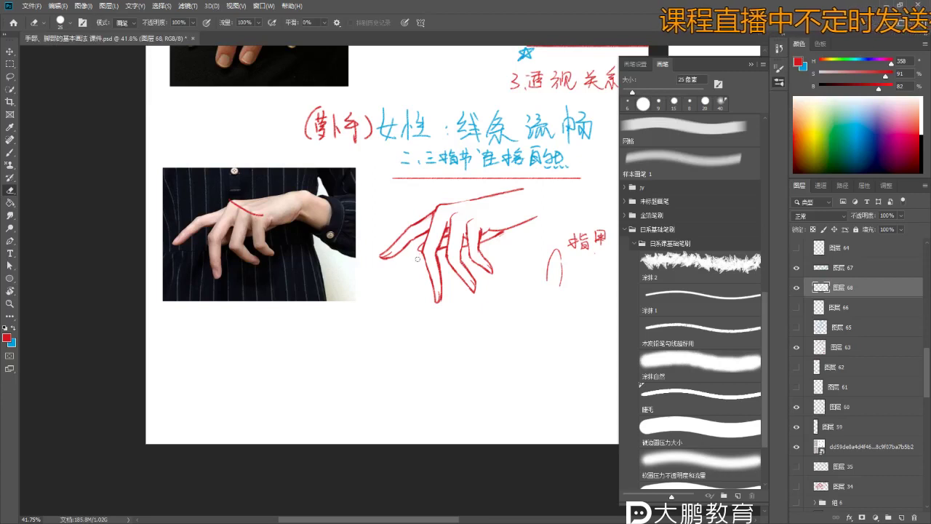
pyautogui.press('b')
pyautogui.scroll(2, 400, 233)
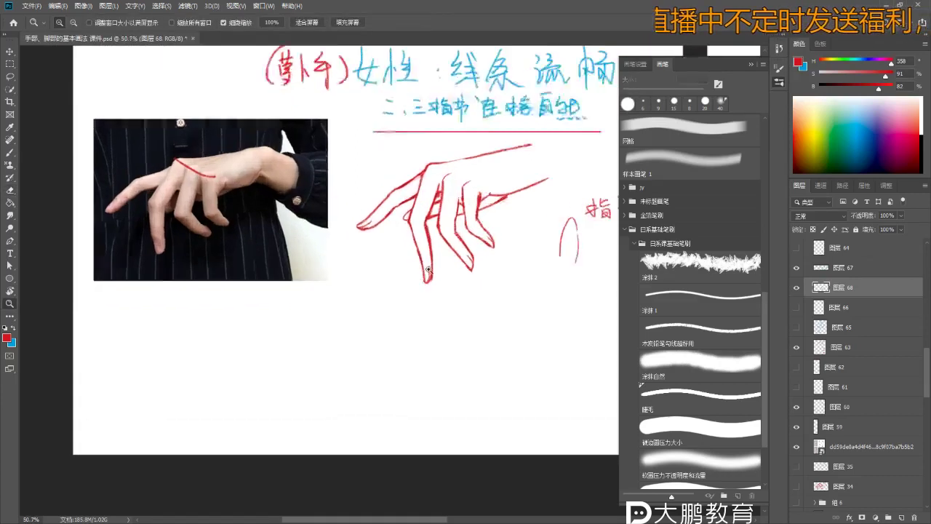
pyautogui.scroll(2, 397, 211)
pyautogui.scroll(-1, 388, 239)
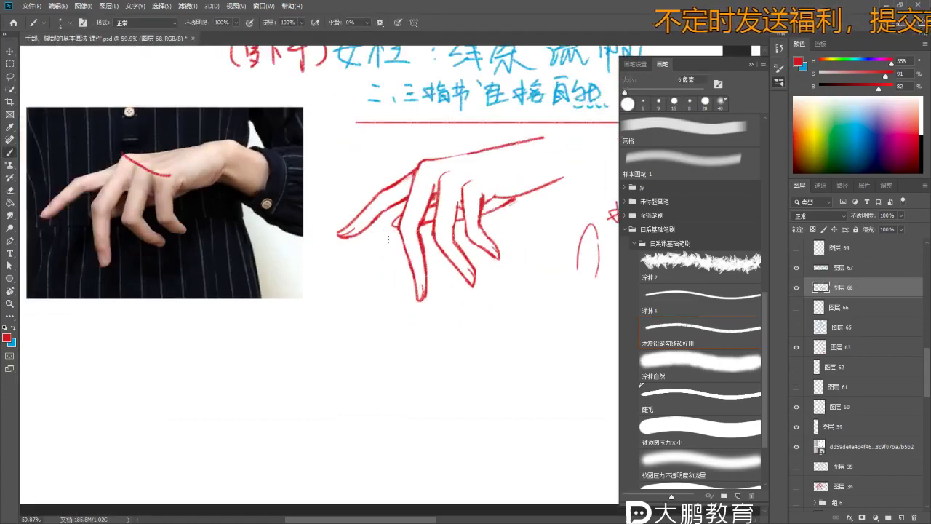
pyautogui.scroll(1, 309, 178)
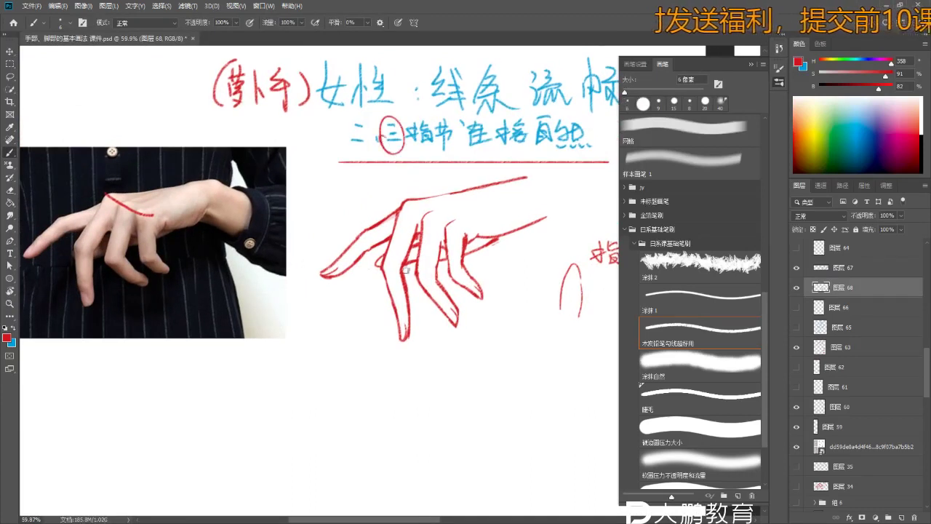
pyautogui.scroll(6, 406, 270)
# - Erase stray bits around the fingertips, switching back to the brush for touch-ups
pyautogui.press('e')
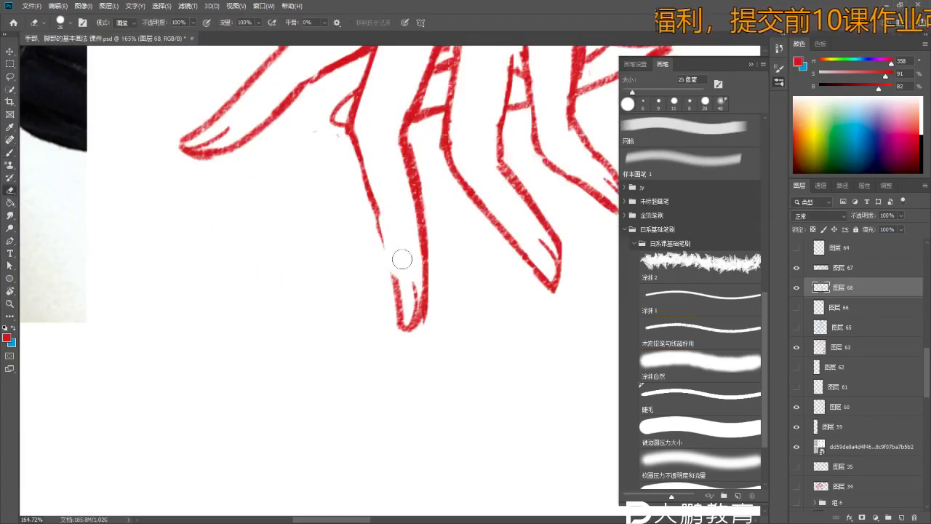
pyautogui.press('b')
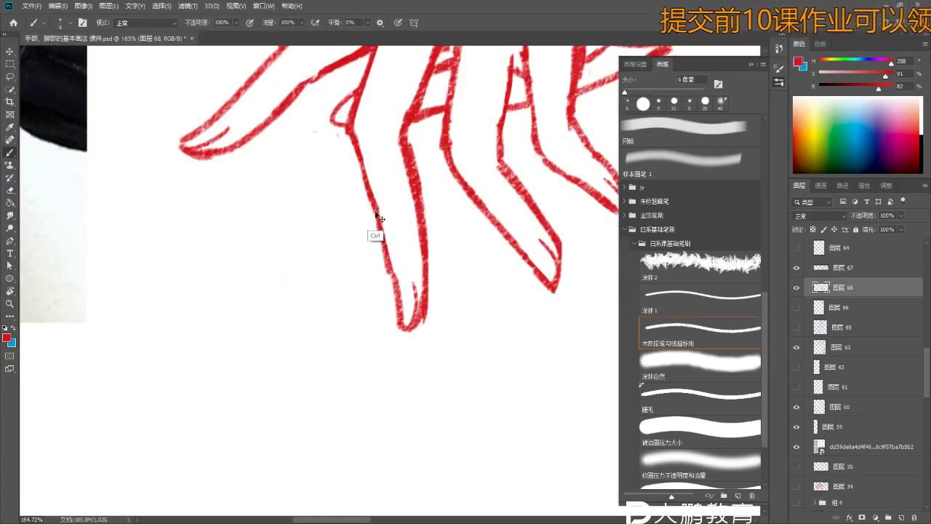
pyautogui.press('e')
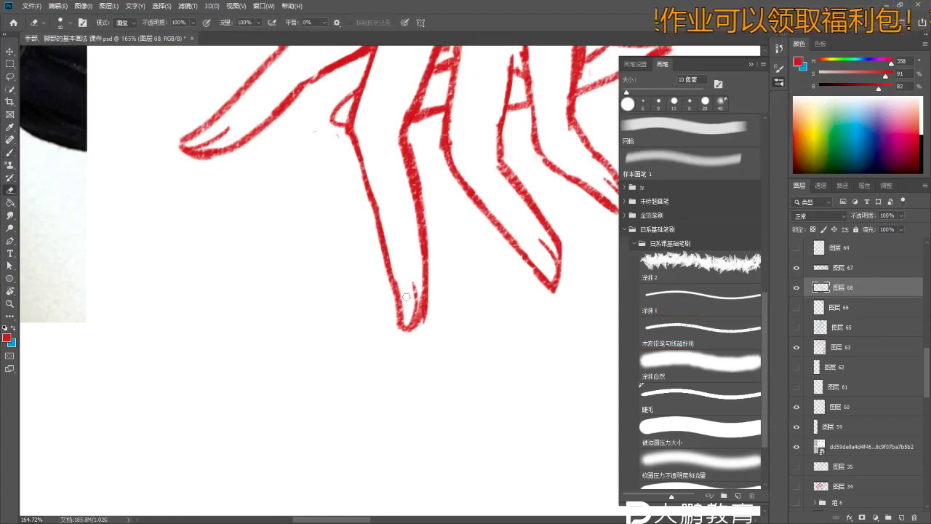
pyautogui.scroll(2, 412, 333)
pyautogui.scroll(-5, 397, 266)
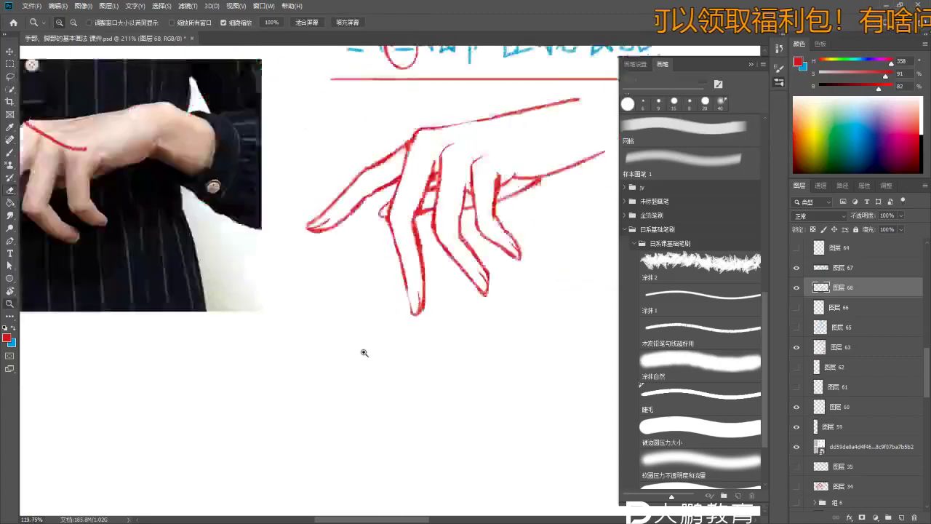
pyautogui.scroll(5, 399, 337)
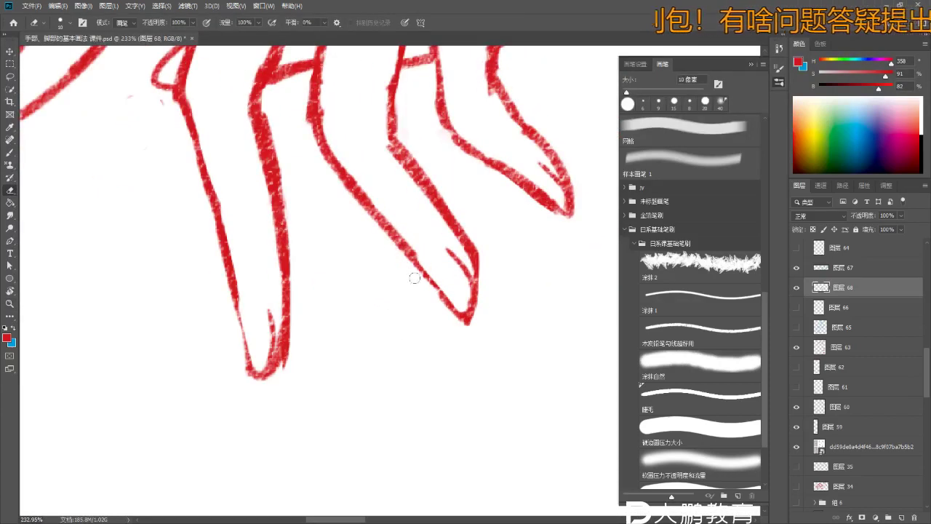
pyautogui.scroll(-3, 414, 277)
pyautogui.press('b')
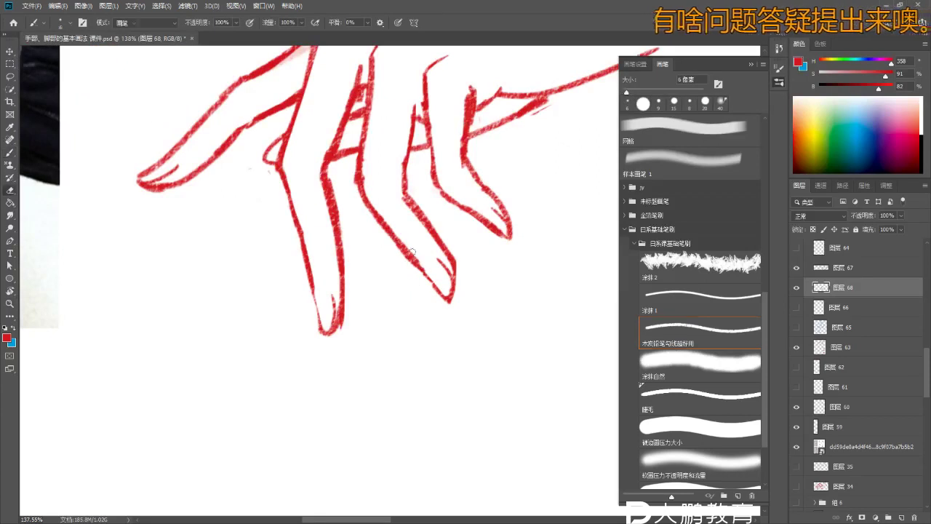
pyautogui.press('e')
pyautogui.scroll(1, 414, 257)
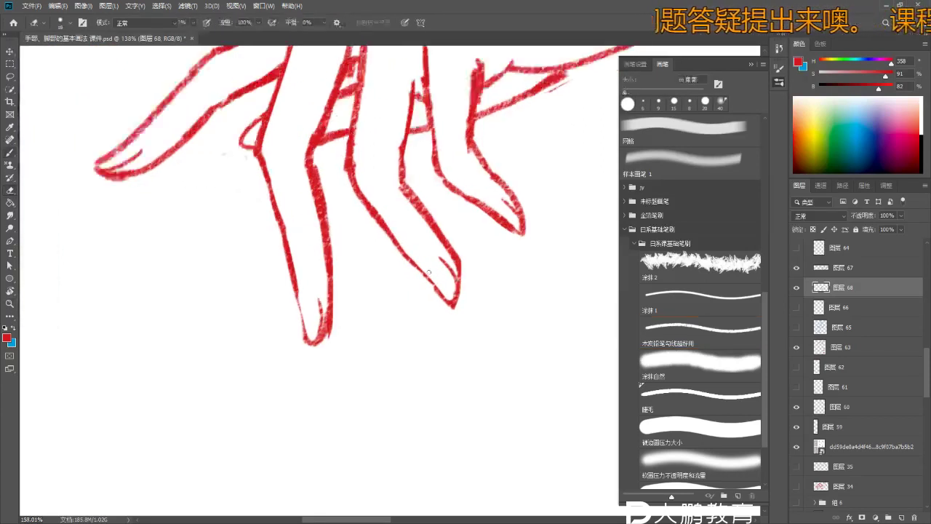
pyautogui.press('b')
pyautogui.scroll(-3, 421, 316)
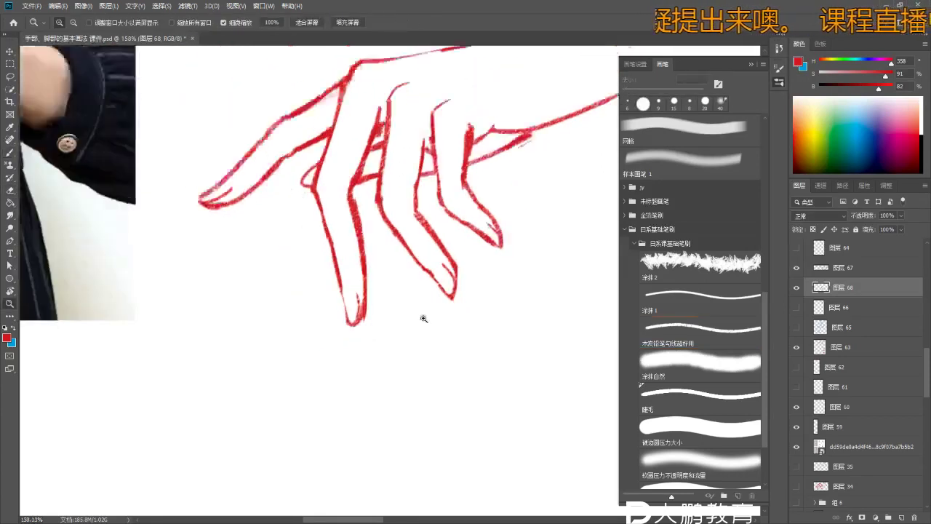
pyautogui.scroll(4, 407, 291)
pyautogui.press('e')
# - Shrink the eraser to 10 px and clean stray line bits, drawing with a 6 px brush
pyautogui.press('[')
pyautogui.press('[')
pyautogui.press('[')
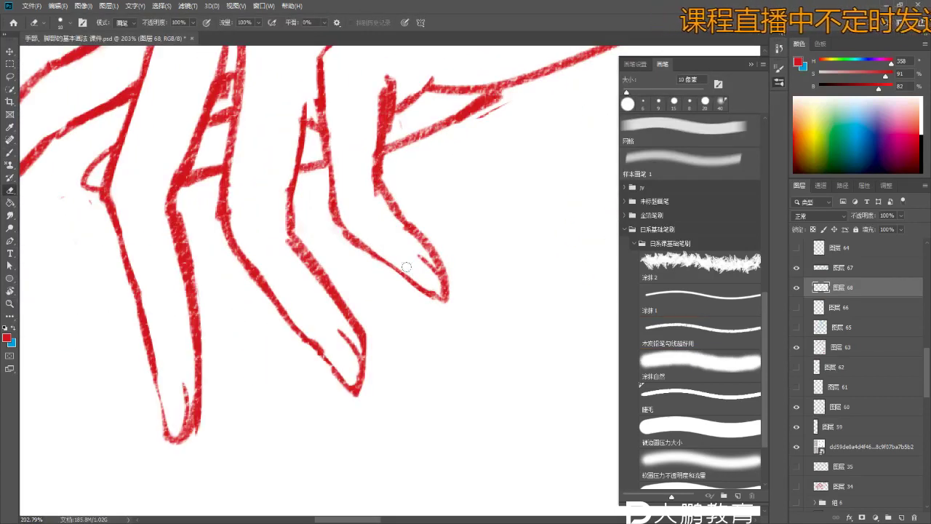
pyautogui.press('b')
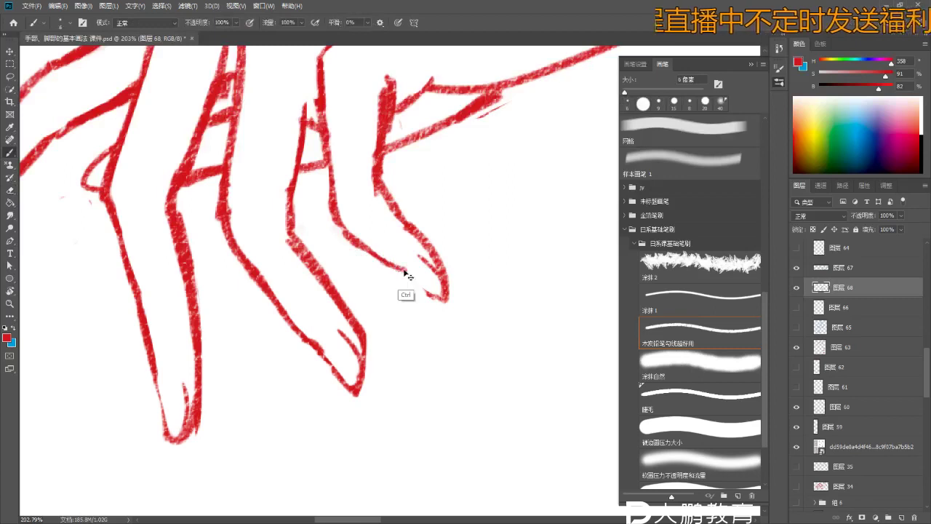
pyautogui.press('e')
pyautogui.scroll(-2, 412, 282)
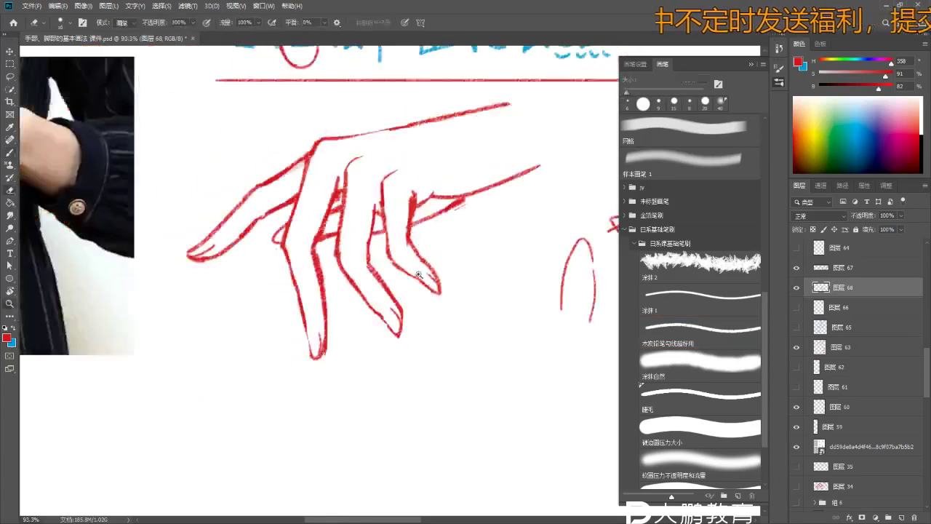
pyautogui.press('z')
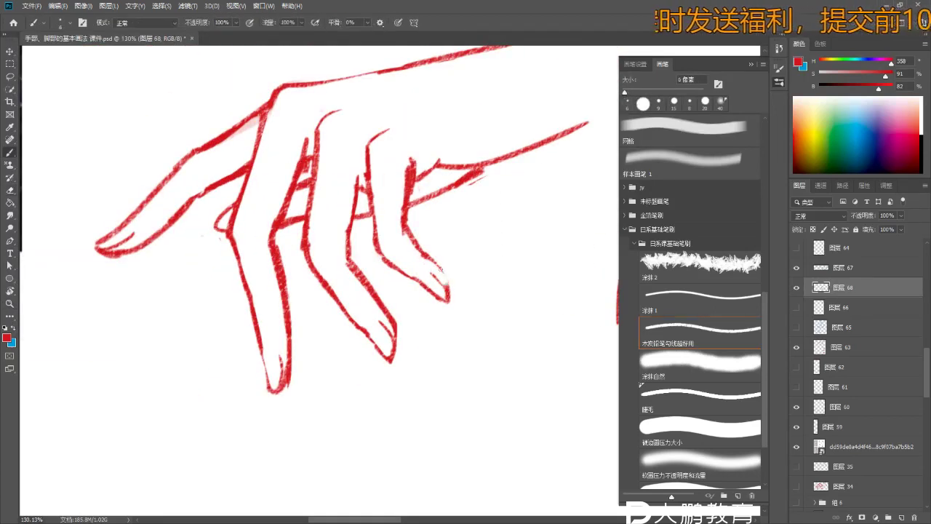
pyautogui.scroll(-2, 396, 348)
pyautogui.scroll(3, 298, 225)
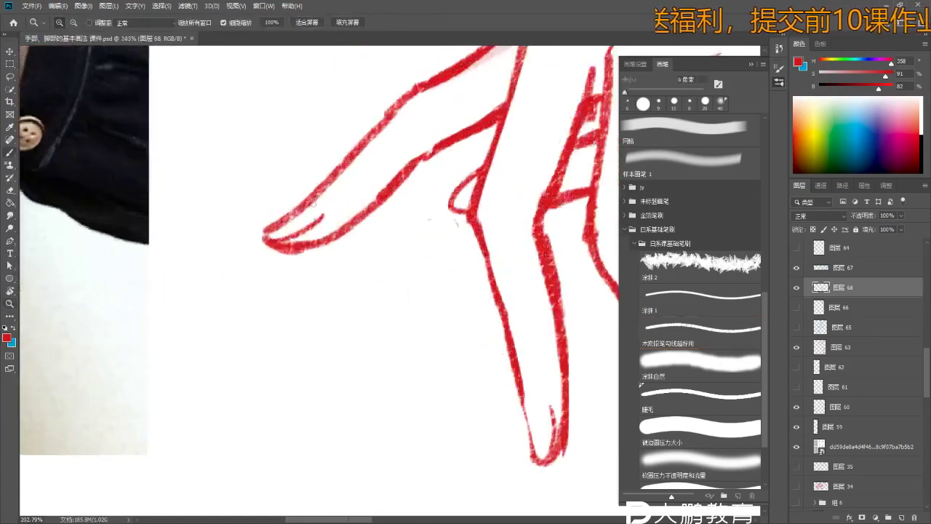
pyautogui.scroll(2, 298, 226)
# - Thicken and redraw the upper finger outline, erasing the line section above that finger
pyautogui.press('b')
pyautogui.moveTo(374, 139)
pyautogui.mouseDown()
pyautogui.moveTo(317, 182)
pyautogui.moveTo(299, 212)
pyautogui.mouseUp()
pyautogui.press('e')
pyautogui.moveTo(411, 112); pyautogui.dragTo(328, 182)
pyautogui.press('b')
pyautogui.moveTo(298, 213)
pyautogui.mouseDown()
pyautogui.moveTo(320, 174)
pyautogui.moveTo(406, 113)
pyautogui.mouseUp()
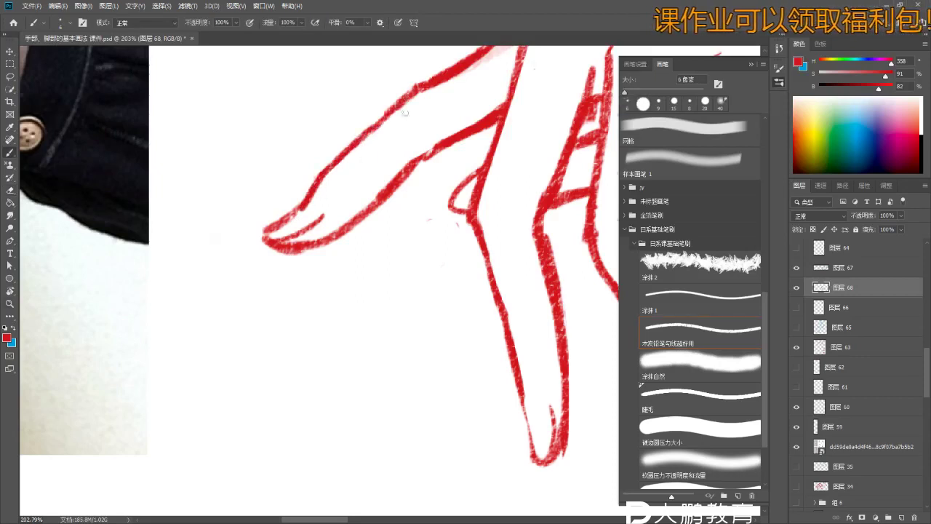
pyautogui.scroll(-5, 349, 208)
pyautogui.scroll(5, 357, 208)
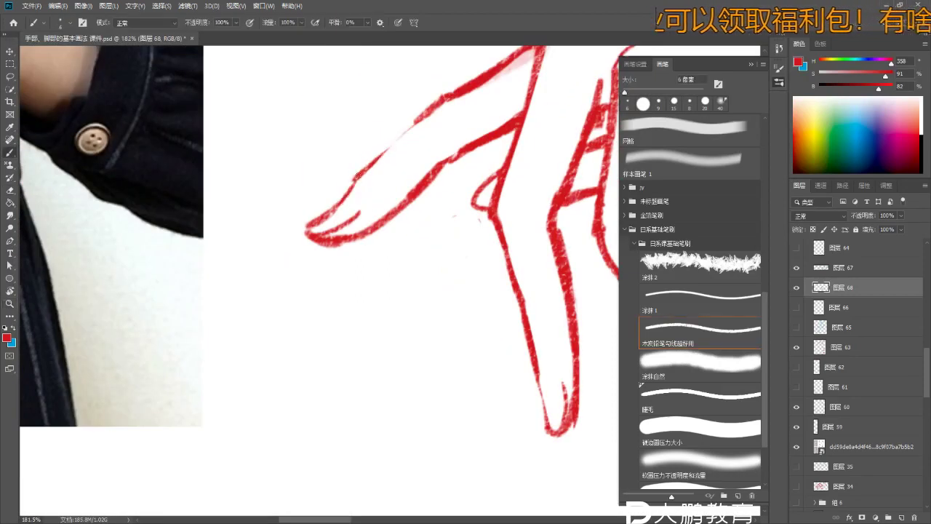
pyautogui.moveTo(415, 122); pyautogui.dragTo(354, 191)
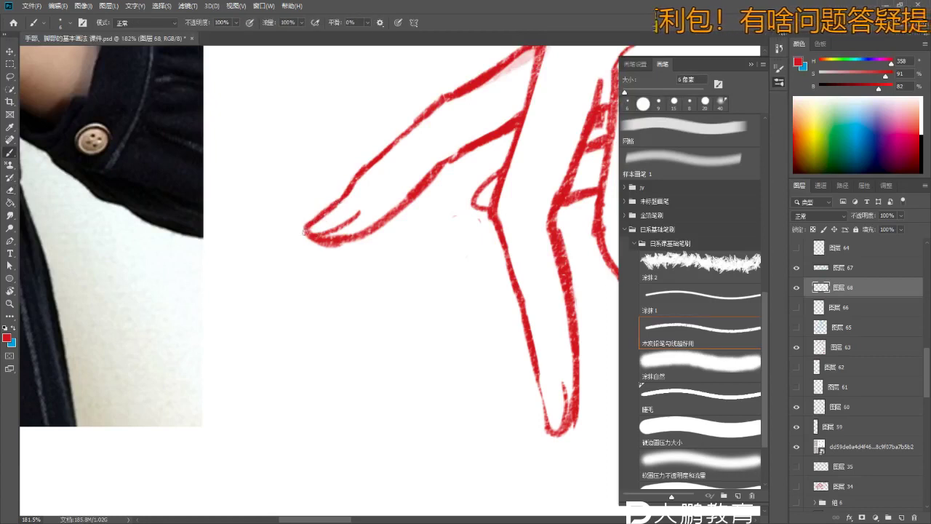
# - Erase the excess stroke at the fingertip and zoom out slightly on the hand drawing
pyautogui.scroll(-3, 304, 232)
pyautogui.scroll(3, 326, 255)
pyautogui.press('e')
pyautogui.moveTo(364, 229); pyautogui.dragTo(325, 231)
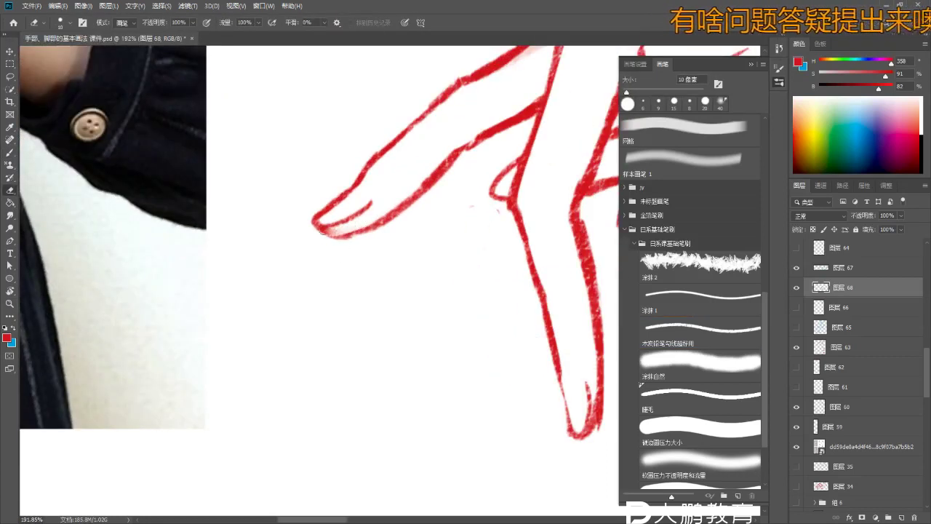
pyautogui.press('z')
pyautogui.scroll(-5, 357, 262)
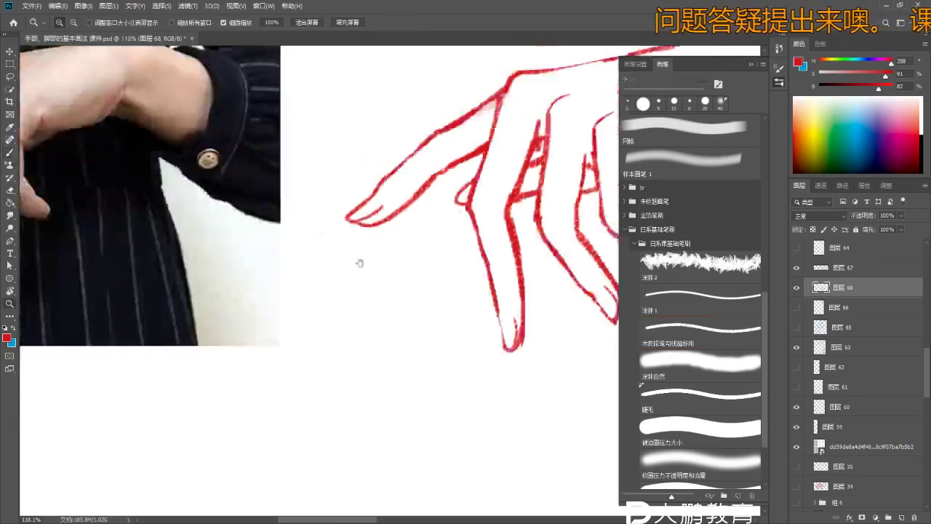
pyautogui.scroll(4, 399, 282)
pyautogui.press('b')
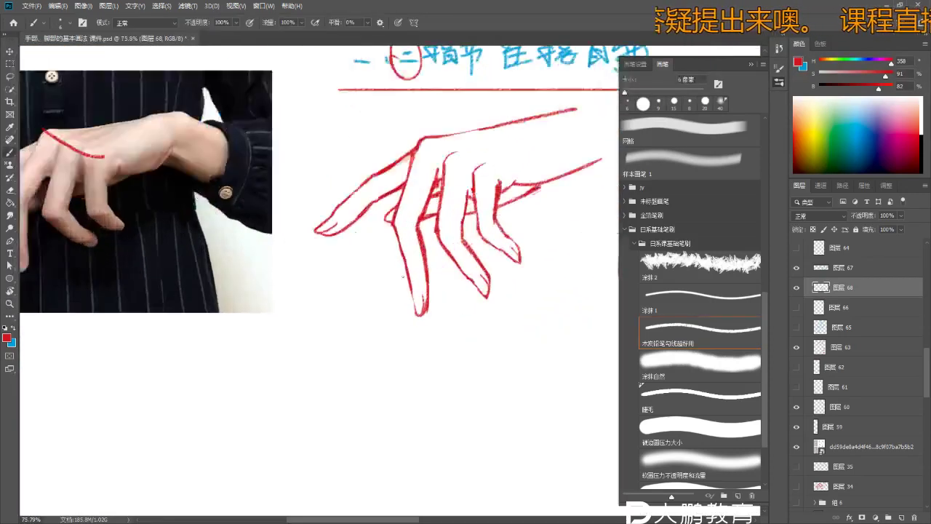
pyautogui.scroll(4, 405, 293)
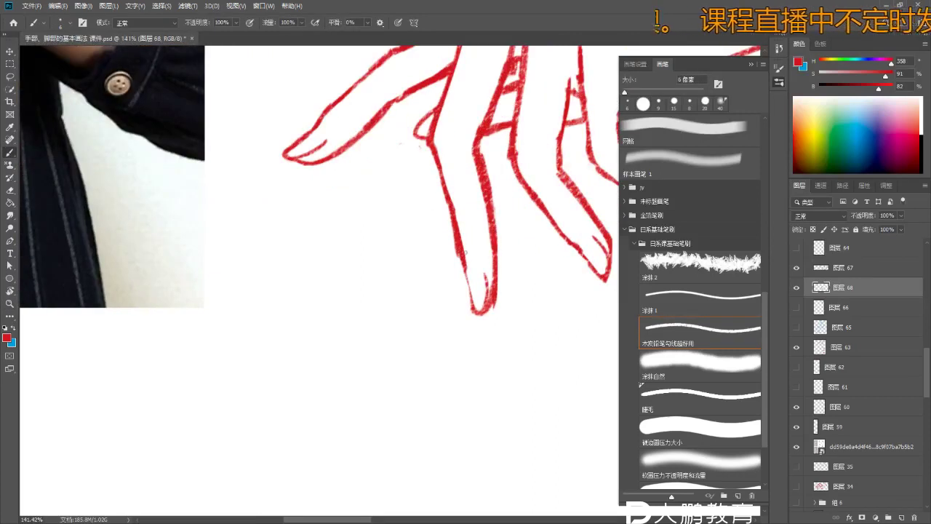
pyautogui.press('e')
pyautogui.press('z')
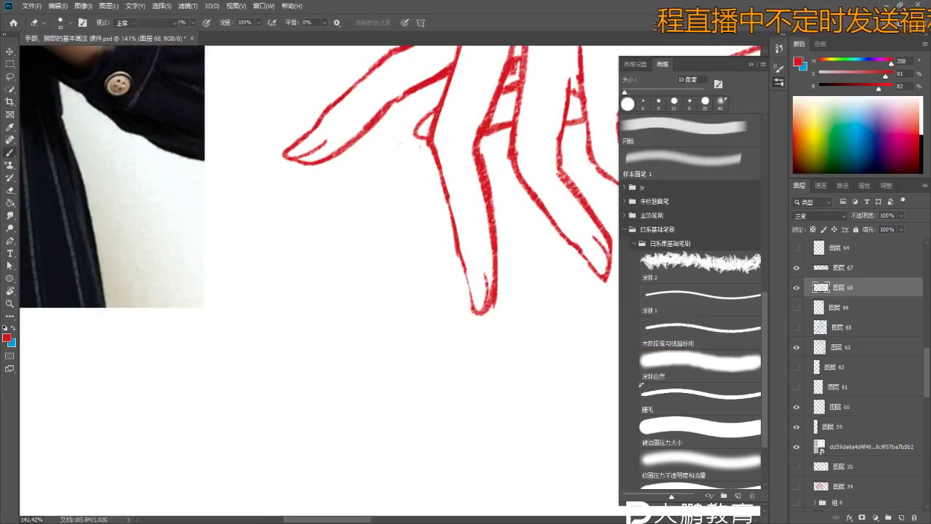
pyautogui.moveTo(463, 245)
pyautogui.mouseDown()
pyautogui.moveTo(422, 298)
pyautogui.moveTo(469, 292)
pyautogui.moveTo(349, 256)
pyautogui.moveTo(414, 258)
pyautogui.moveTo(424, 247)
pyautogui.mouseUp()
pyautogui.press('e')
pyautogui.press('z')
pyautogui.press('b')
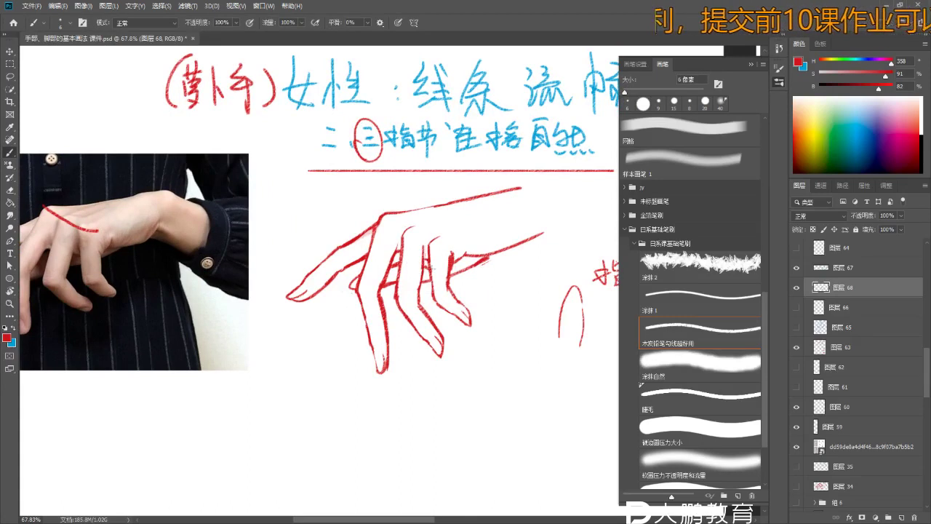
# - Enlarge the brush to 8 px and extend the upper hand line right, undoing a stray extension
pyautogui.press(']')
pyautogui.press(']')
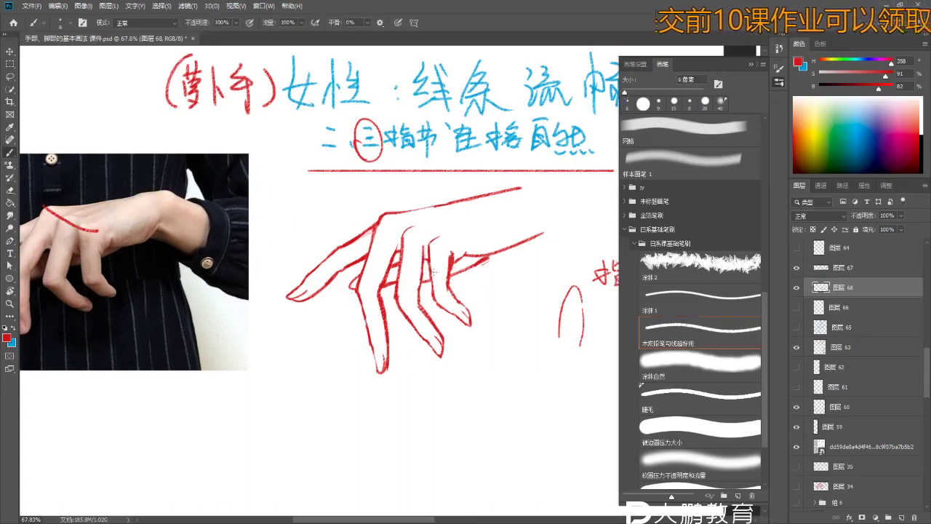
pyautogui.scroll(-2, 478, 261)
pyautogui.scroll(3, 485, 298)
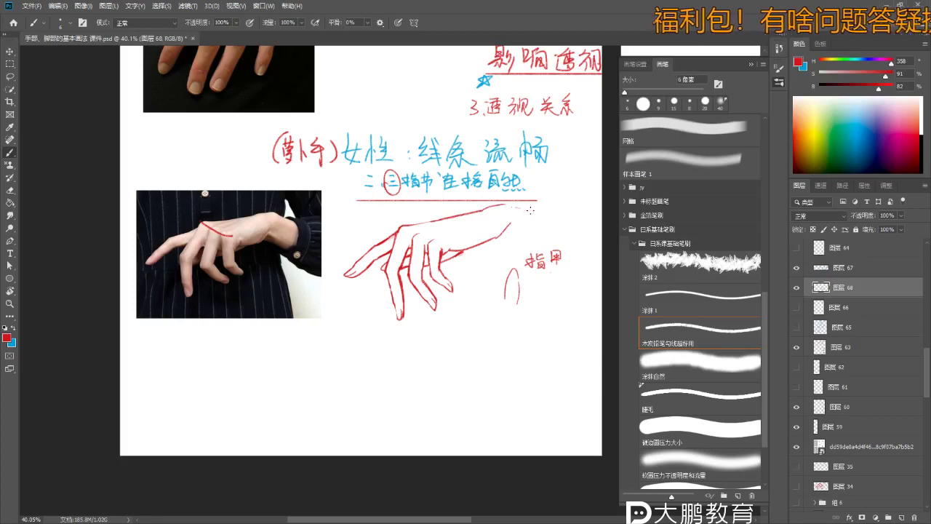
pyautogui.moveTo(485, 208); pyautogui.dragTo(556, 207)
pyautogui.hotkey('ctrl', 'space')
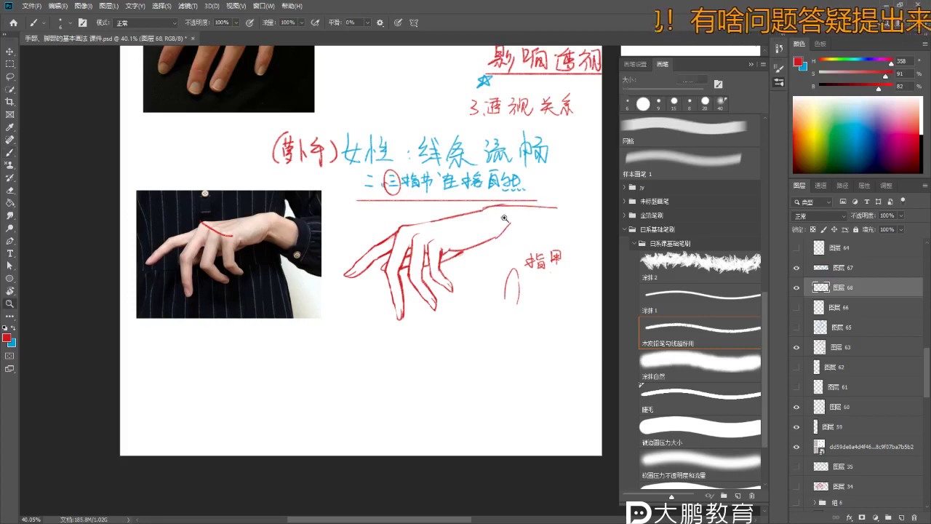
pyautogui.scroll(1, 504, 219)
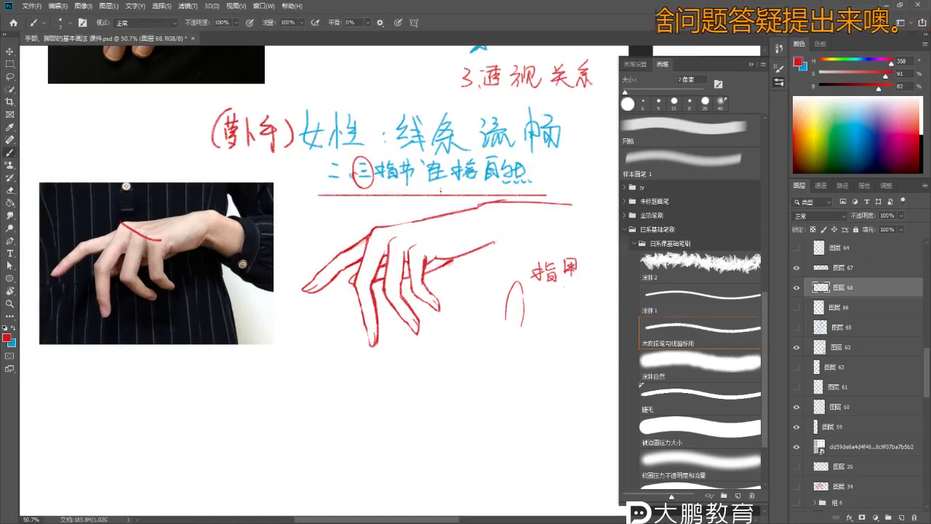
pyautogui.moveTo(502, 233); pyautogui.dragTo(495, 241)
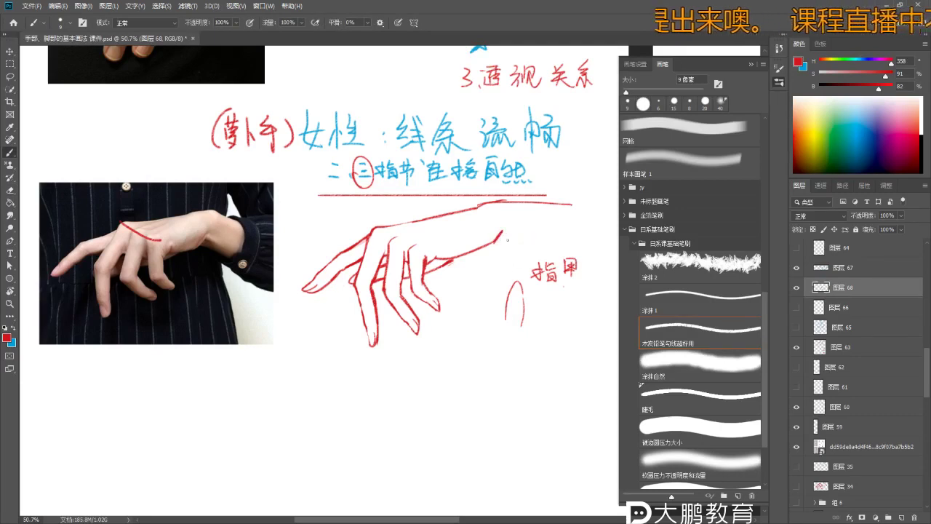
pyautogui.hotkey('ctrl', 'z')
# - Draw a red circle around the wrist on the reference photo
pyautogui.scroll(2, 218, 218)
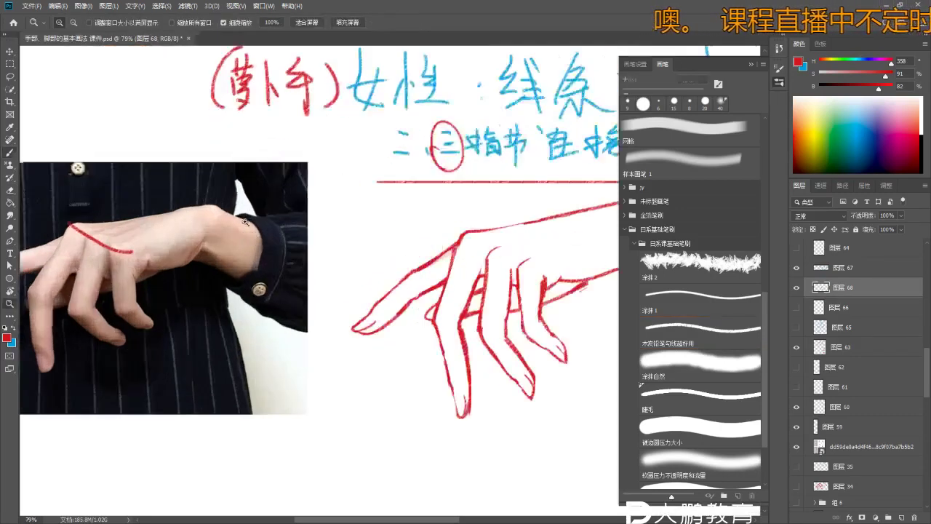
pyautogui.moveTo(218, 192); pyautogui.dragTo(215, 195)
pyautogui.scroll(-3, 277, 386)
pyautogui.scroll(-1, 277, 387)
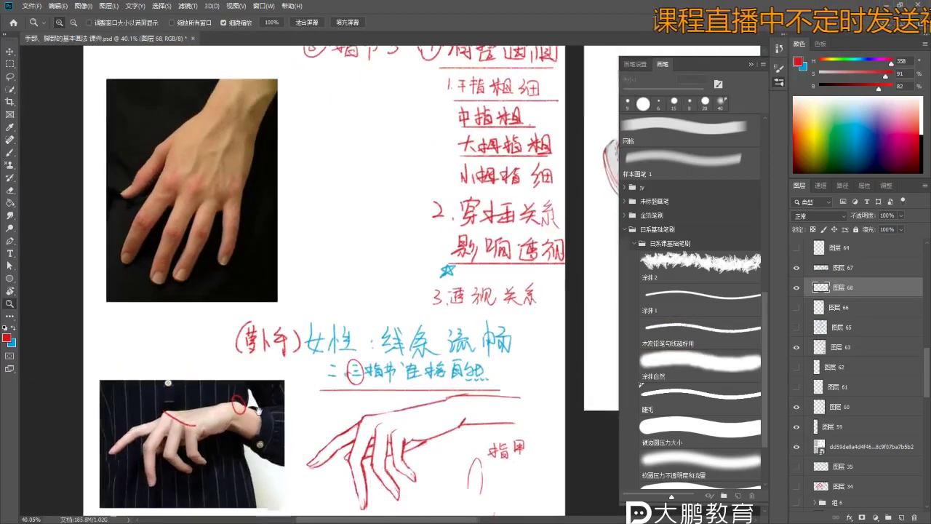
pyautogui.scroll(1, 277, 386)
# - Enlarge the eraser, then lengthen the red line along the top of the hand with a smaller brush
pyautogui.press('b')
pyautogui.scroll(2, 425, 309)
pyautogui.press('e')
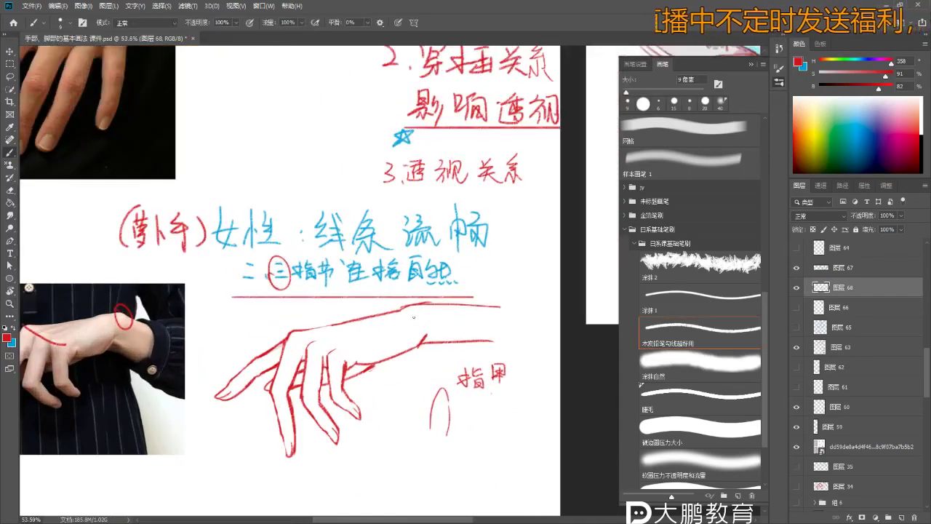
pyautogui.press(']')
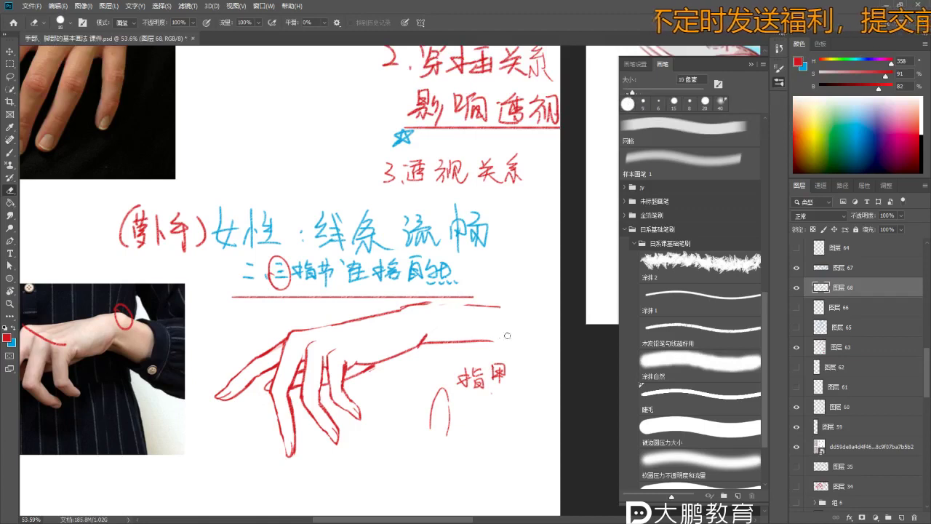
pyautogui.press('b')
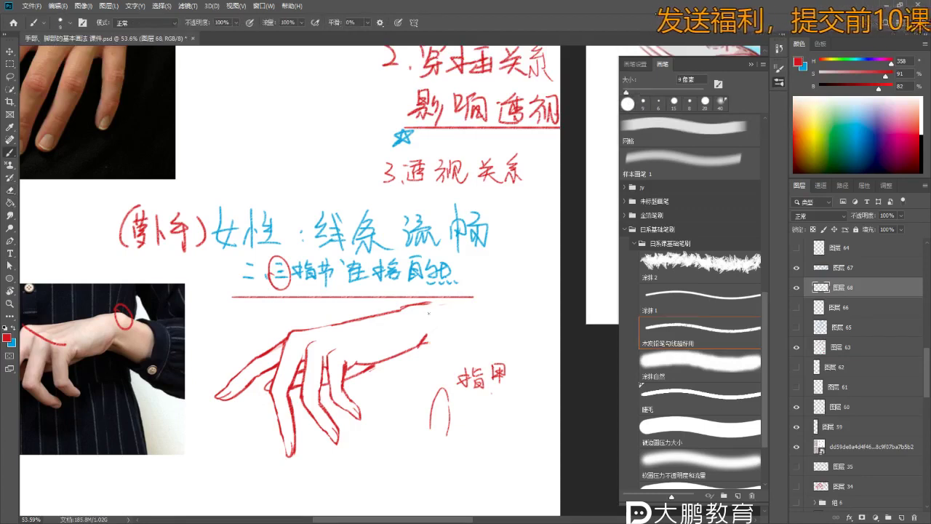
pyautogui.press('ctrl')
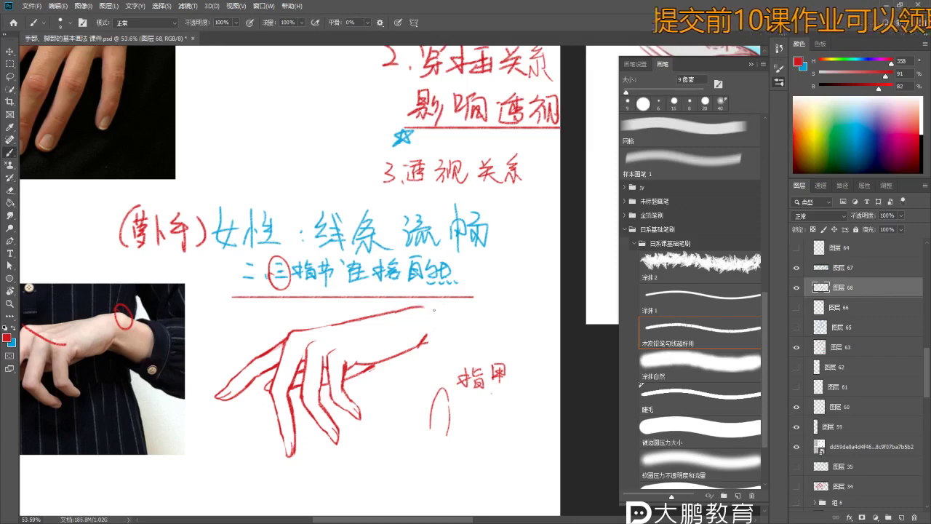
pyautogui.moveTo(446, 317); pyautogui.dragTo(509, 354)
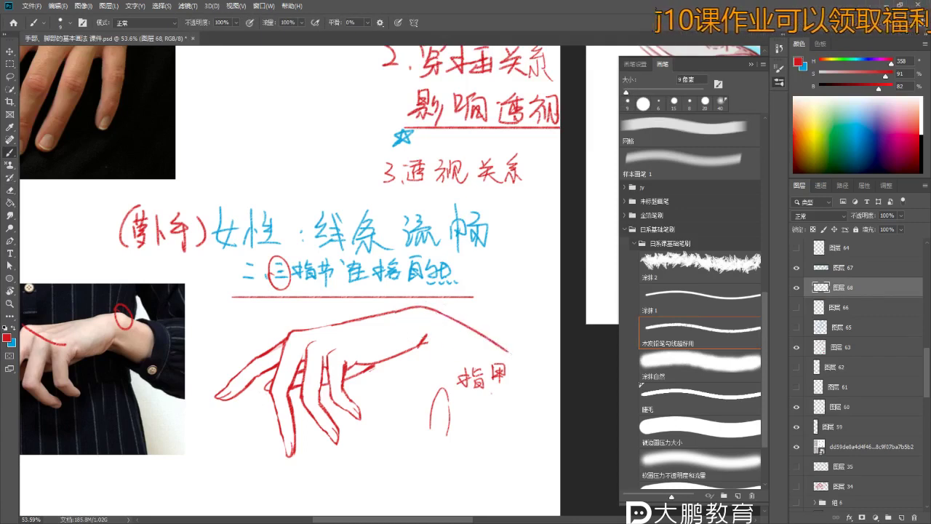
# - Zoom out on the page and write a red 日 character note above the heading
pyautogui.press('z')
pyautogui.keyDown('alt'); pyautogui.click(378, 340); pyautogui.keyUp('alt')
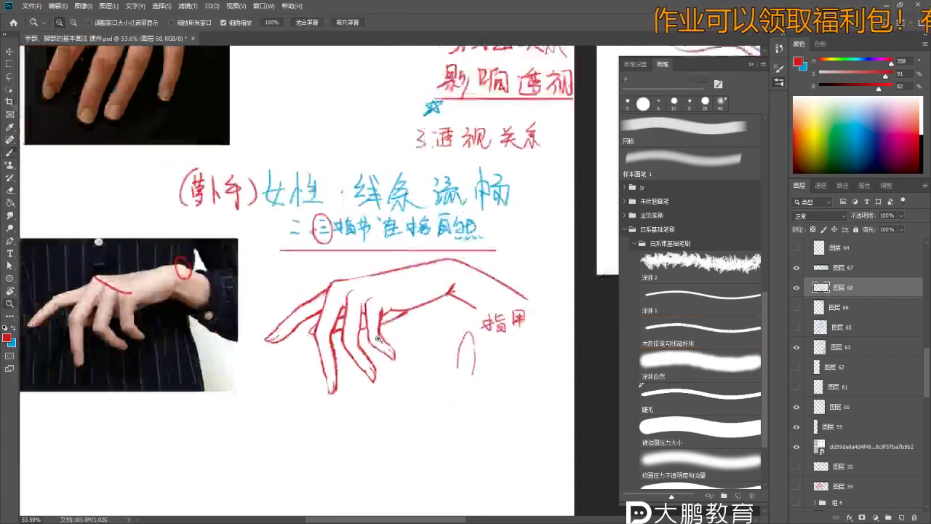
pyautogui.keyDown('alt'); pyautogui.click(378, 340); pyautogui.keyUp('alt')
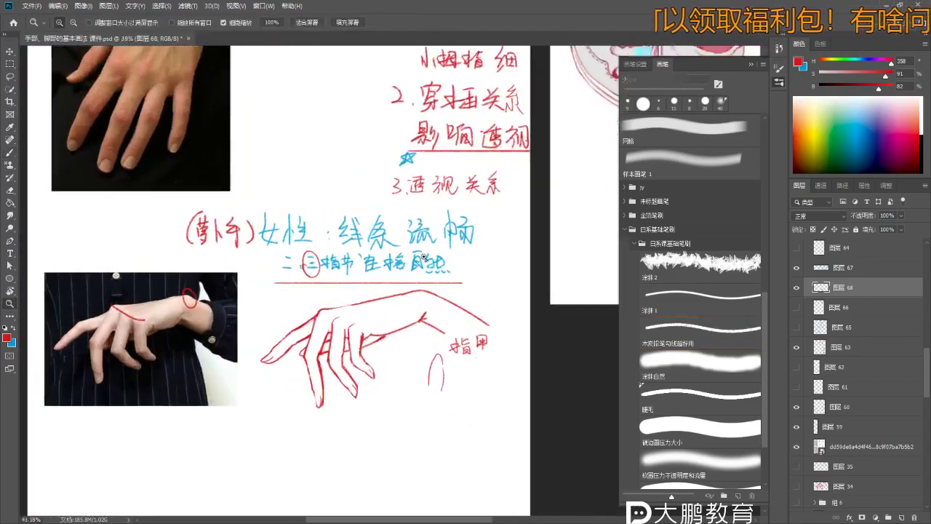
pyautogui.scroll(2, 424, 256)
pyautogui.press('b')
pyautogui.moveTo(302, 189); pyautogui.dragTo(315, 187)
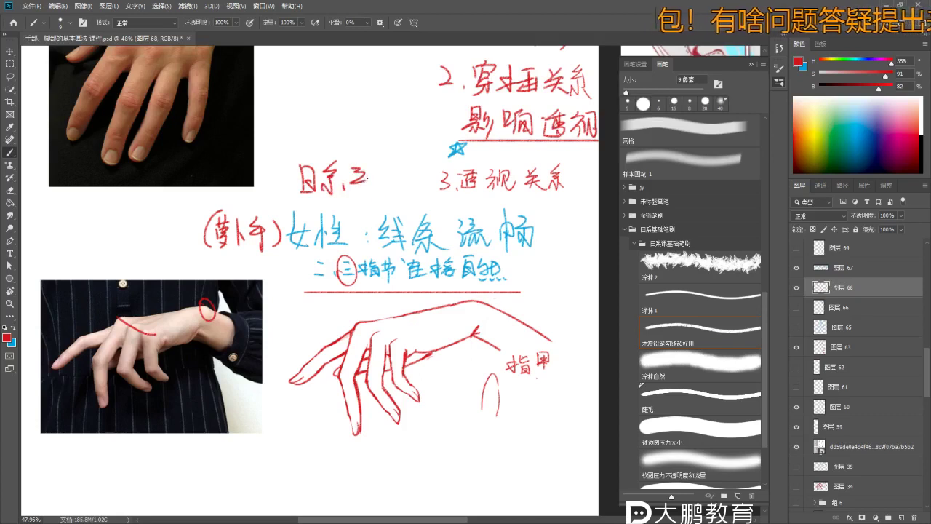
pyautogui.scroll(-3, 329, 207)
pyautogui.scroll(5, 349, 175)
pyautogui.hotkey('ctrl', 'z')
pyautogui.hotkey('ctrl', 'z')
pyautogui.hotkey('ctrl', 'z')
pyautogui.hotkey('ctrl', 'z')
pyautogui.hotkey('ctrl', 'z')
pyautogui.press('b')
pyautogui.moveTo(272, 208); pyautogui.dragTo(295, 206)
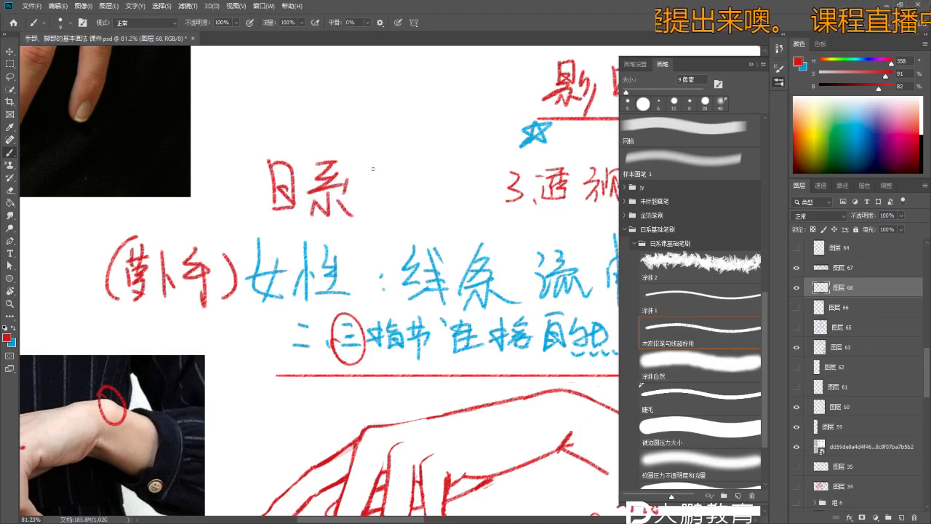
# - Pan and zoom the view to 50% over the drooping hand sketches
pyautogui.press('z')
pyautogui.scroll(-4, 344, 252)
pyautogui.scroll(3, 392, 225)
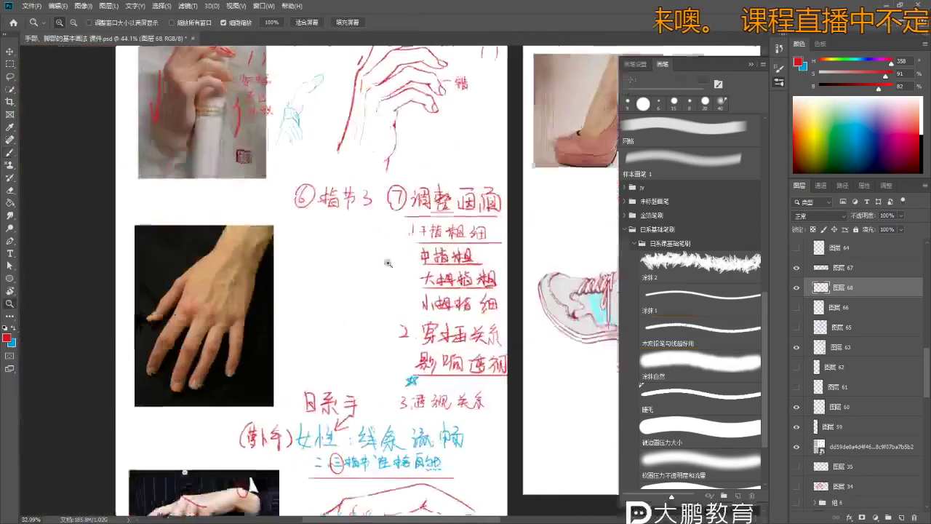
pyautogui.moveTo(391, 225); pyautogui.dragTo(393, 276)
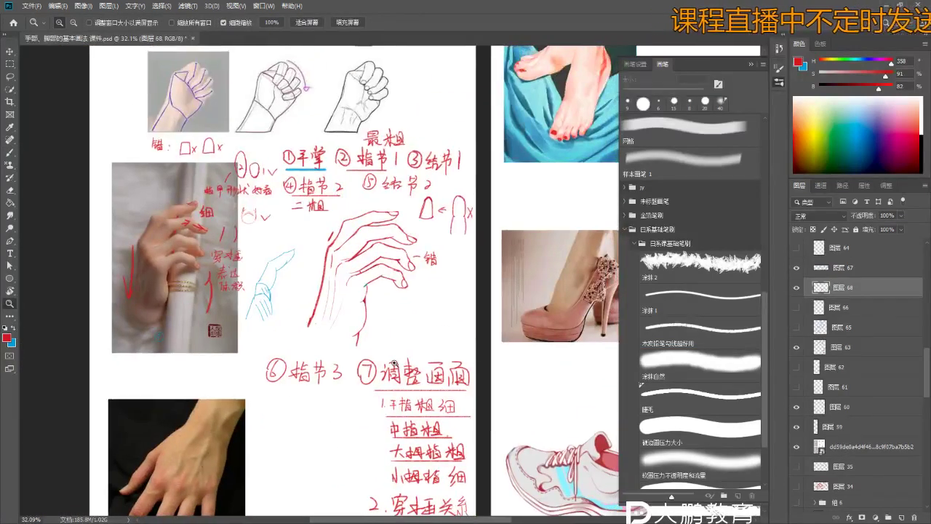
pyautogui.scroll(1, 392, 290)
pyautogui.press('b')
pyautogui.moveTo(394, 326); pyautogui.dragTo(406, 270)
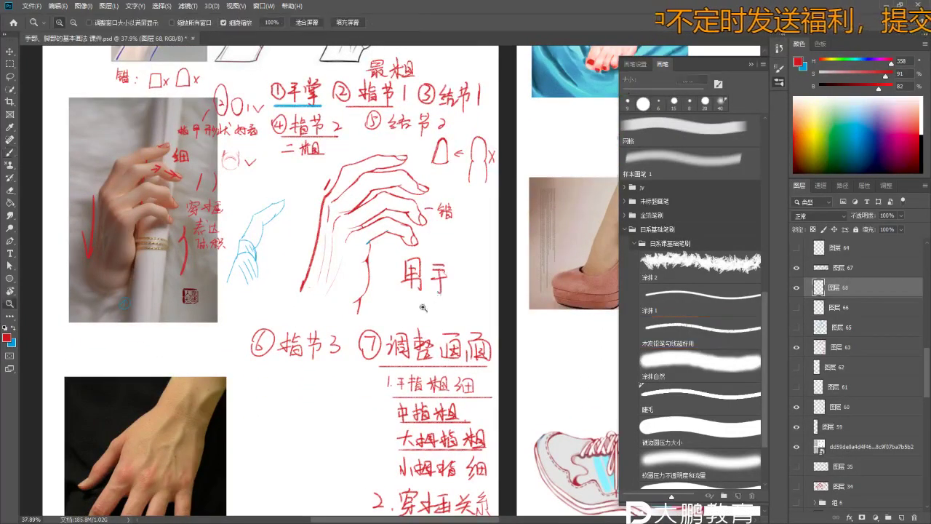
pyautogui.hotkey('ctrl', '+')
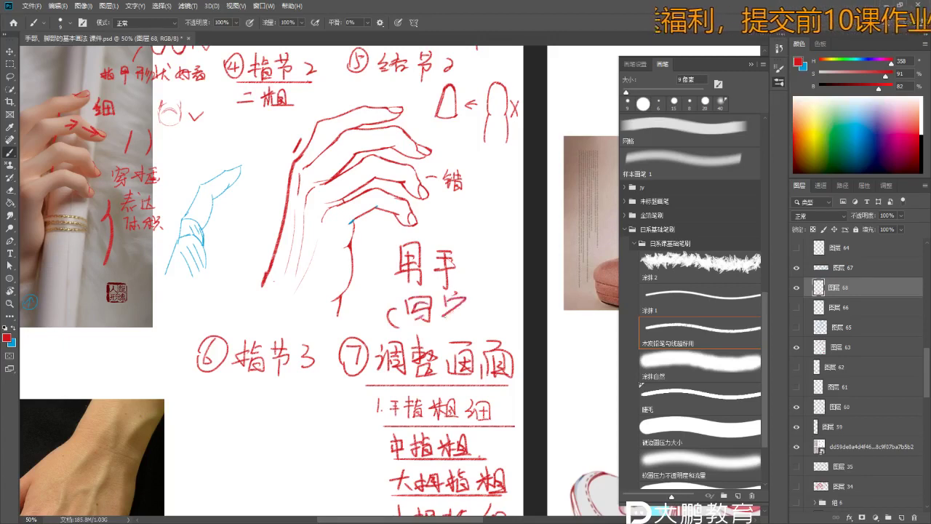
pyautogui.scroll(-5, 491, 315)
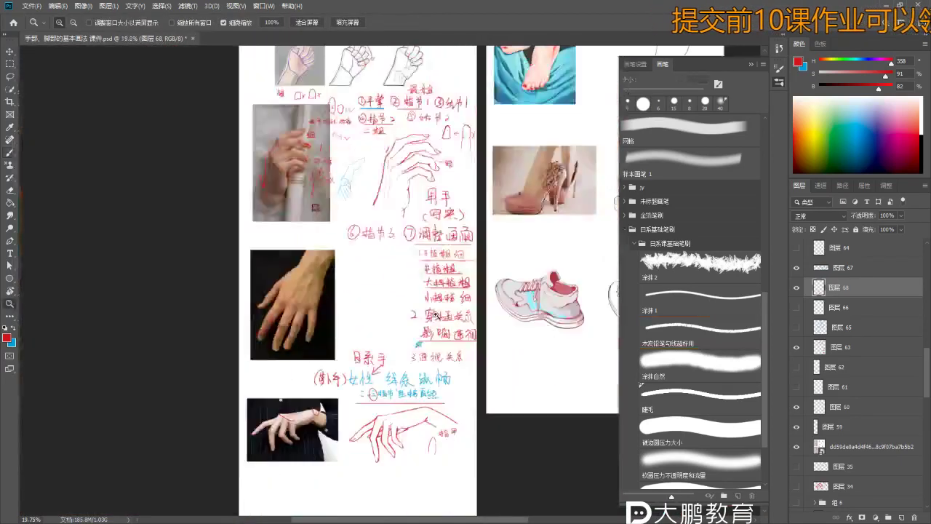
pyautogui.scroll(3, 393, 422)
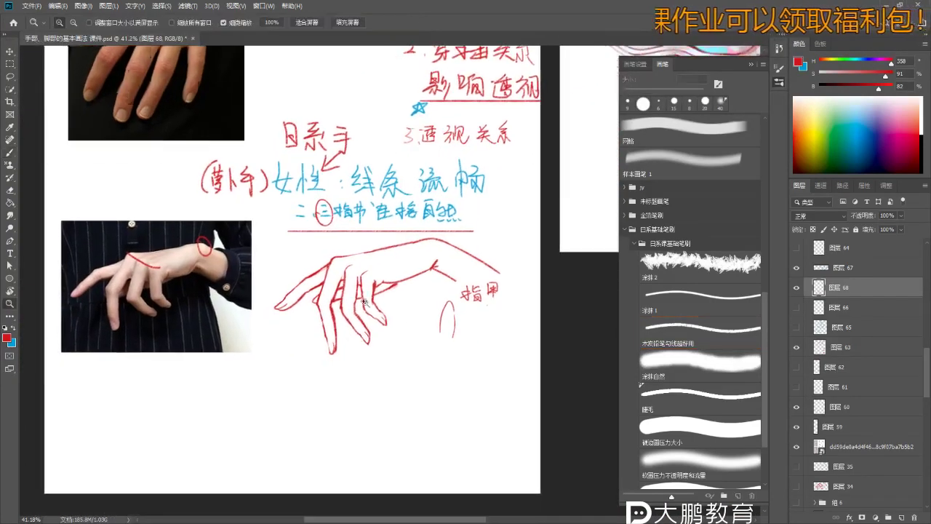
pyautogui.scroll(-2, 350, 367)
pyautogui.scroll(5, 350, 367)
pyautogui.press('v')
pyautogui.scroll(2, 352, 316)
pyautogui.press('b')
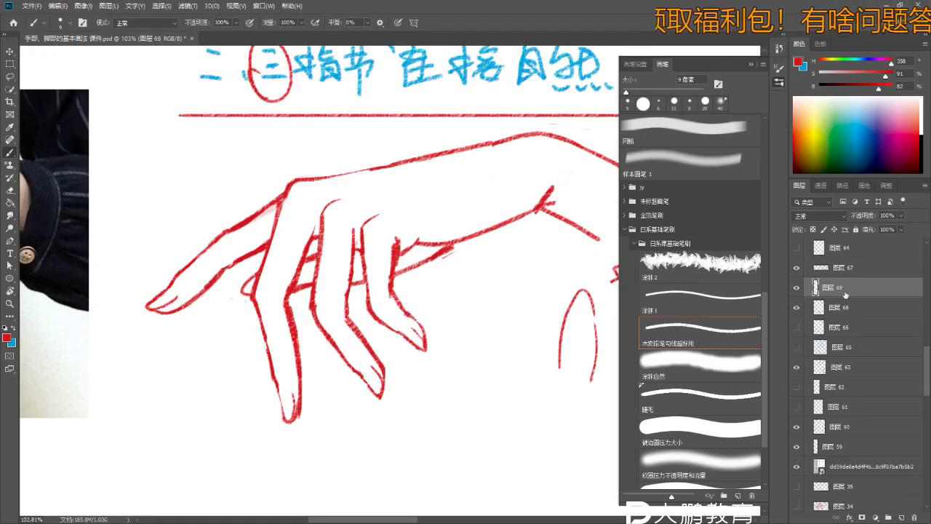
# - Add a new layer for the skin and pick a pale pinkish-peach colour
pyautogui.click(902, 517)
pyautogui.press('z')
pyautogui.scroll(-4, 478, 304)
pyautogui.press('b')
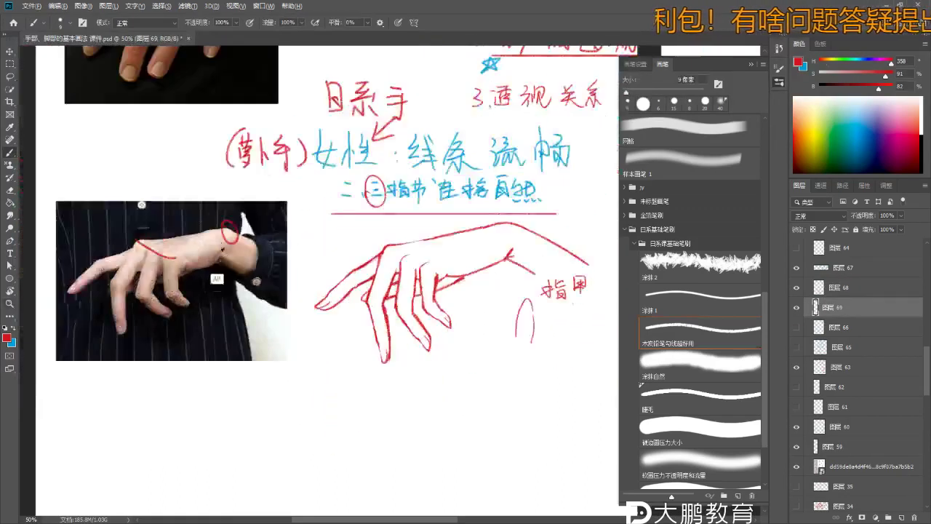
pyautogui.click(804, 98)
pyautogui.moveTo(804, 98); pyautogui.dragTo(805, 107)
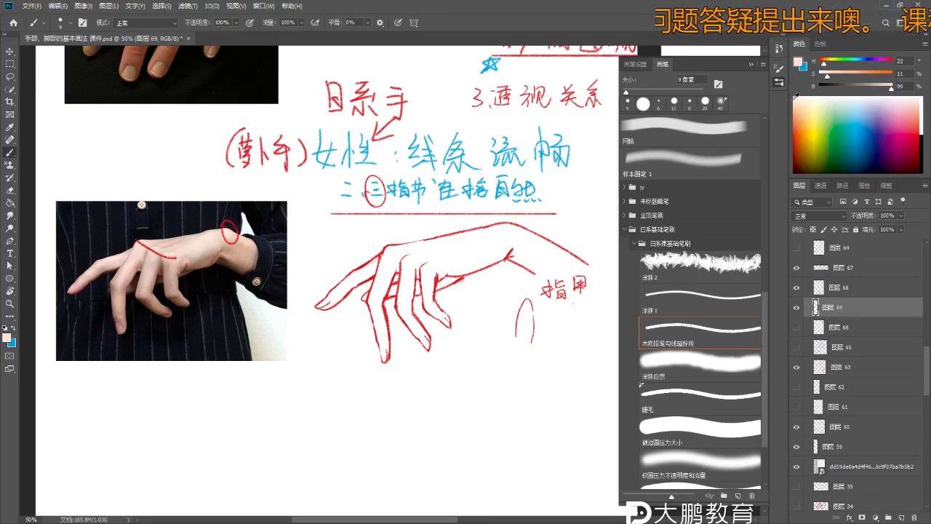
pyautogui.scroll(1, 486, 254)
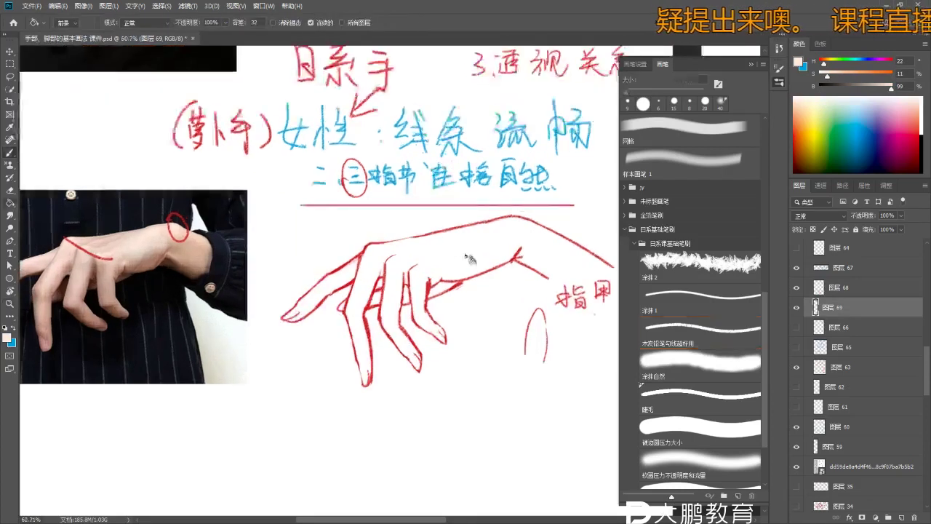
pyautogui.press(']')
# - Lasso the forearm and paint it with the skin tone using an 80 px brush
pyautogui.press('l')
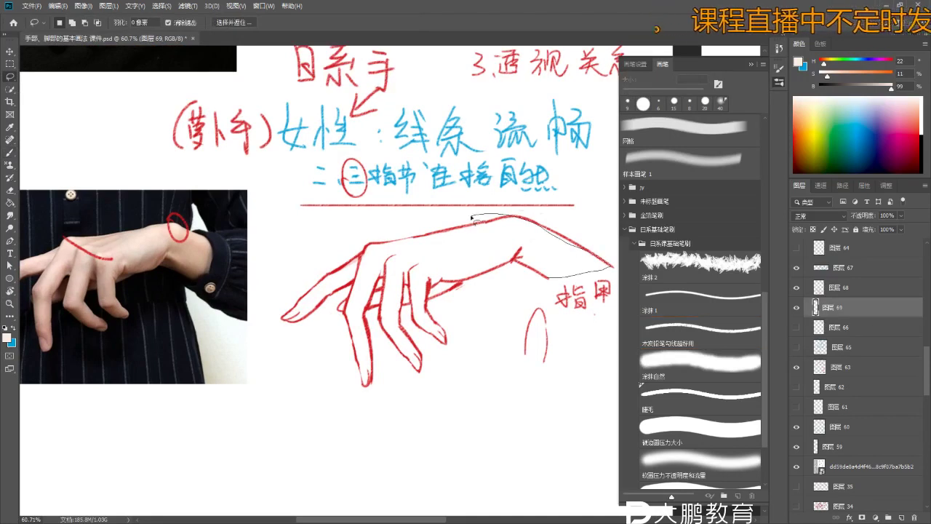
pyautogui.moveTo(391, 288); pyautogui.dragTo(393, 286)
pyautogui.press('b')
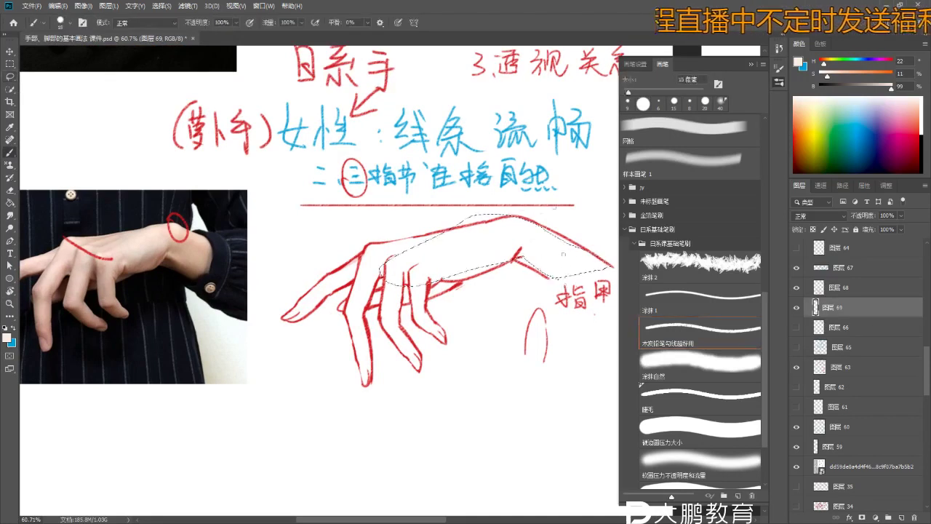
pyautogui.press(']')
pyautogui.press(']')
pyautogui.press(']')
pyautogui.press(']')
pyautogui.press(']')
pyautogui.press(']')
pyautogui.press(']')
pyautogui.press(']')
pyautogui.moveTo(579, 269)
pyautogui.mouseDown()
pyautogui.moveTo(553, 251)
pyautogui.moveTo(437, 262)
pyautogui.mouseUp()
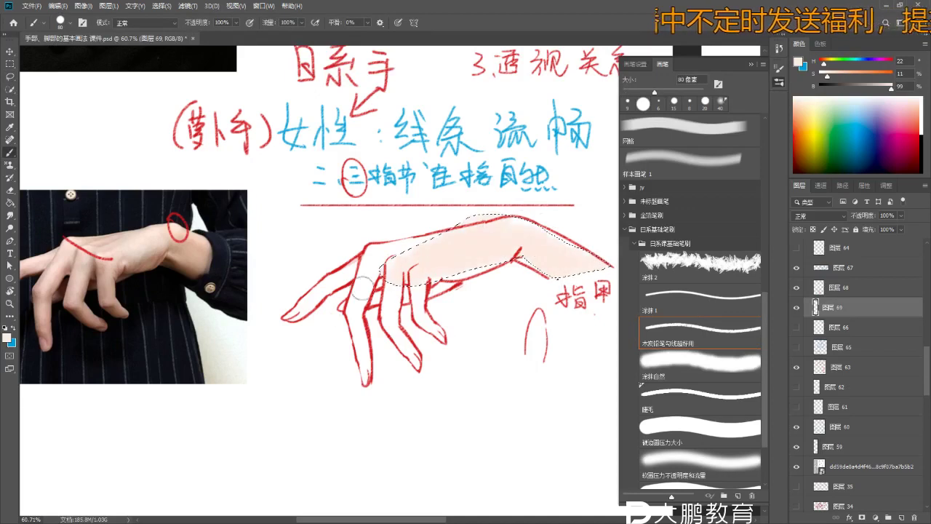
pyautogui.hotkey('ctrl', 'd')
# - Fill the fingers with the skin tone using a different round brush
pyautogui.click(755, 444)
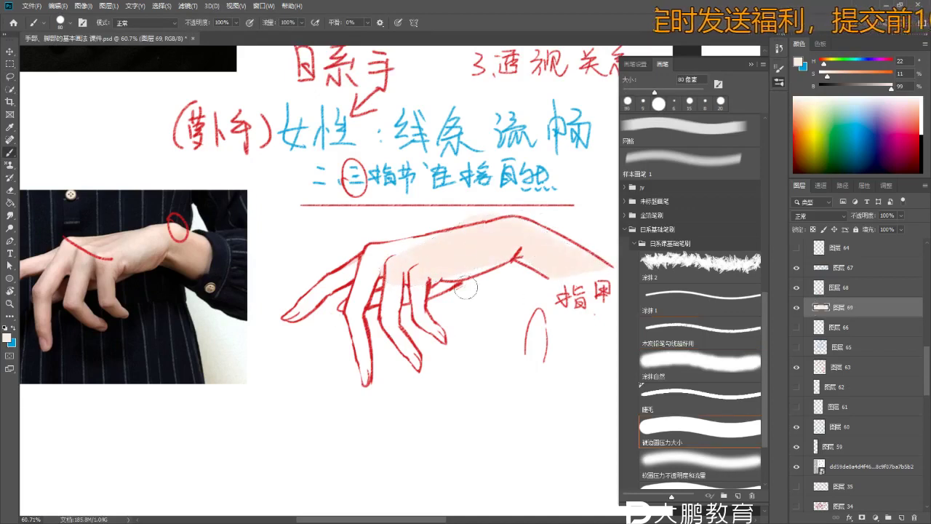
pyautogui.scroll(2, 466, 288)
pyautogui.moveTo(347, 278)
pyautogui.mouseDown()
pyautogui.moveTo(362, 256)
pyautogui.moveTo(430, 249)
pyautogui.moveTo(244, 331)
pyautogui.moveTo(419, 267)
pyautogui.moveTo(364, 395)
pyautogui.moveTo(342, 393)
pyautogui.mouseUp()
pyautogui.press('z')
pyautogui.scroll(-1, 450, 279)
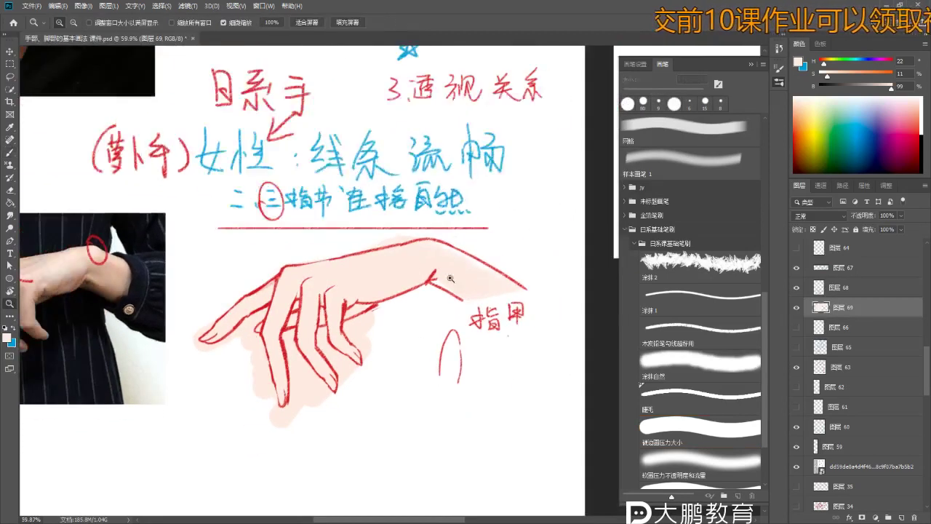
pyautogui.scroll(1, 450, 278)
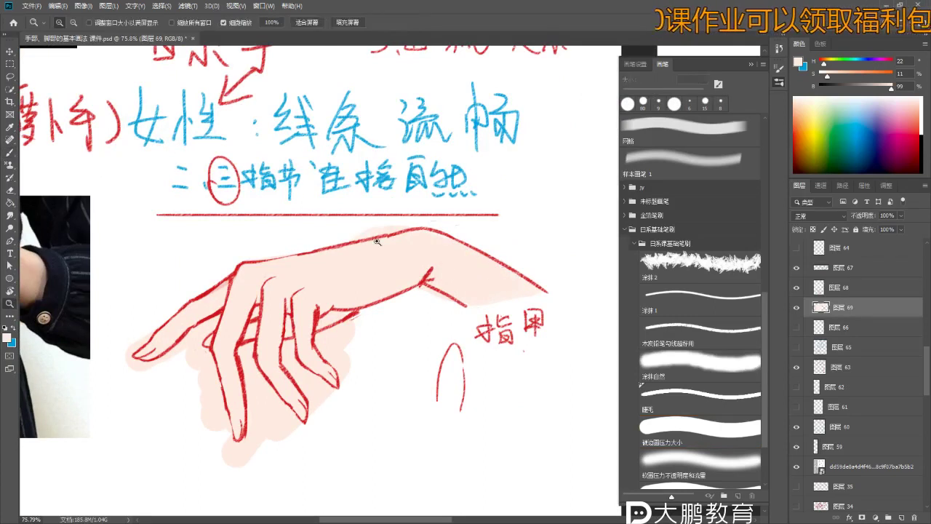
pyautogui.scroll(2, 376, 240)
# - Lasso-select the area along the finger edge where the fill spilled
pyautogui.press('e')
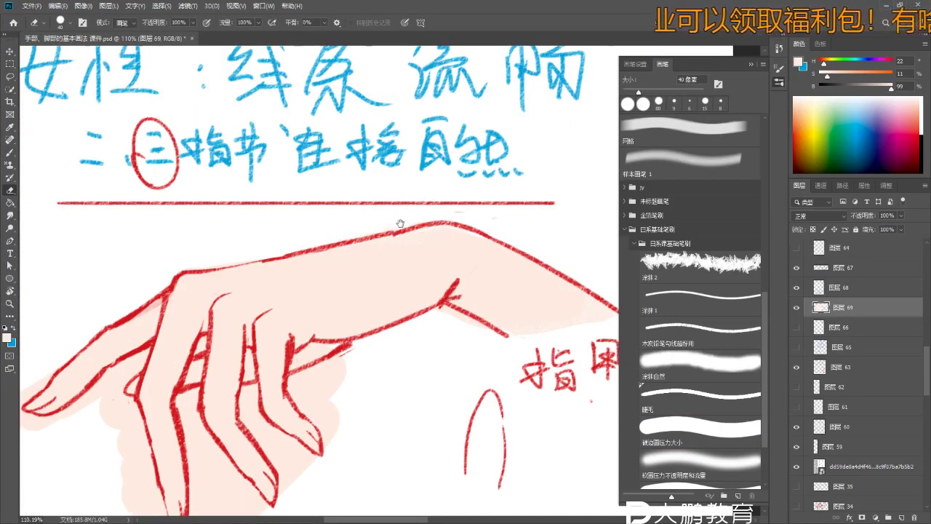
pyautogui.scroll(-2, 400, 224)
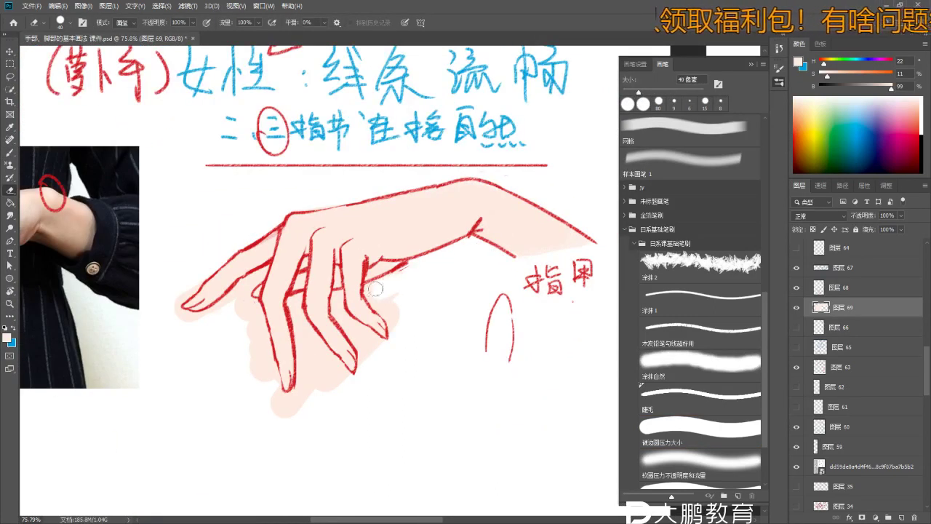
pyautogui.scroll(1, 411, 301)
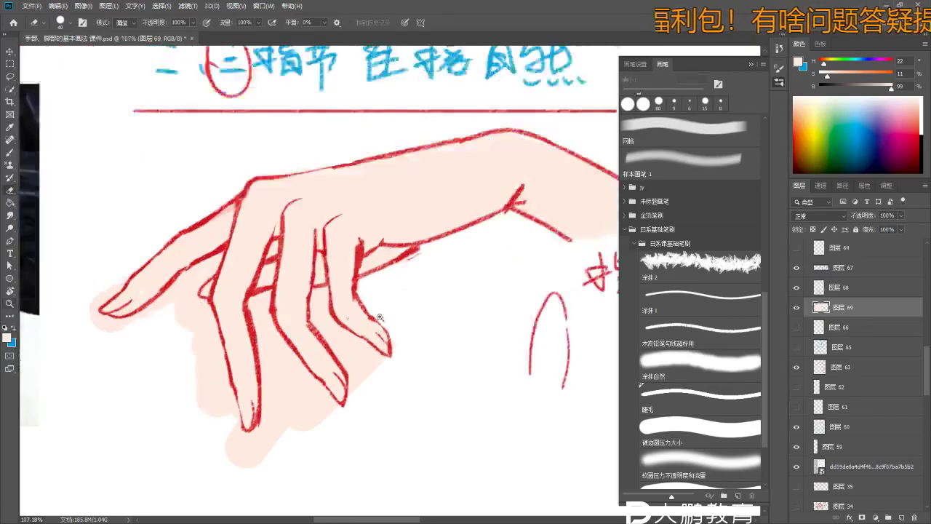
pyautogui.scroll(1, 345, 320)
pyautogui.press('l')
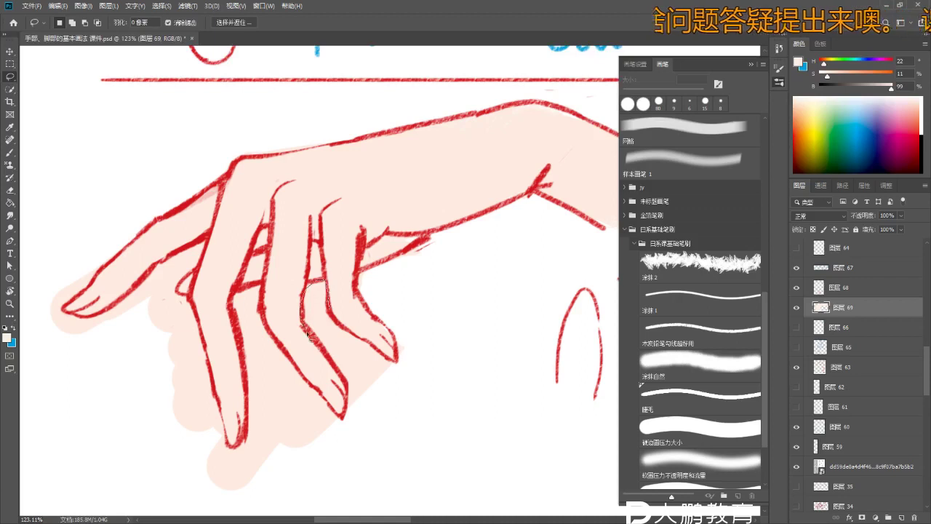
pyautogui.moveTo(340, 322); pyautogui.dragTo(391, 359)
pyautogui.scroll(-4, 299, 253)
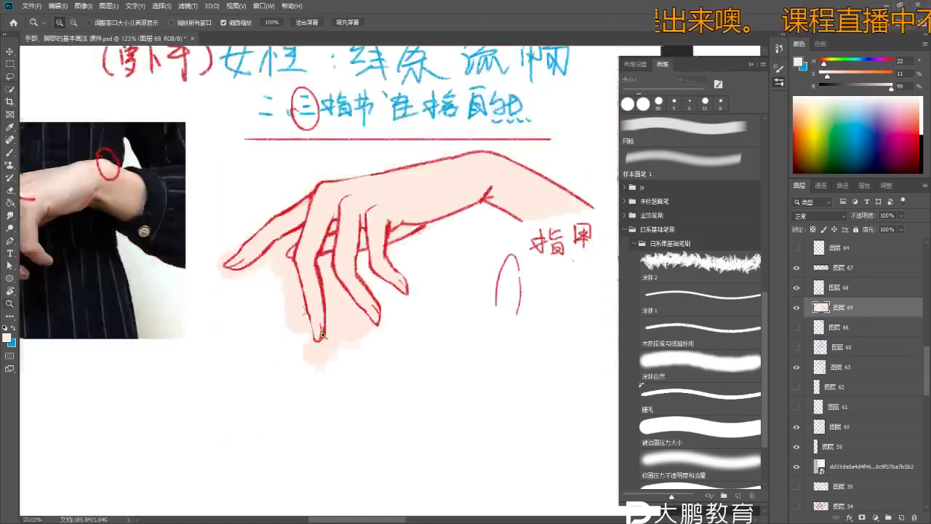
# - Erase skin spills left of the index finger, below the fingertip and beside the middle finger
pyautogui.press('e')
pyautogui.press('[')
pyautogui.press('[')
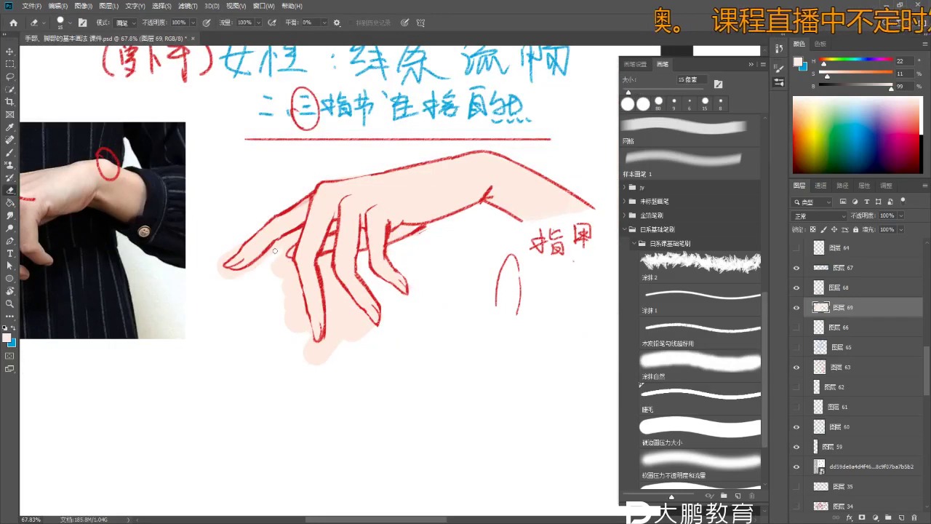
pyautogui.moveTo(235, 272); pyautogui.dragTo(333, 281)
pyautogui.press(']')
pyautogui.press(']')
pyautogui.press(']')
pyautogui.moveTo(390, 349); pyautogui.dragTo(384, 282)
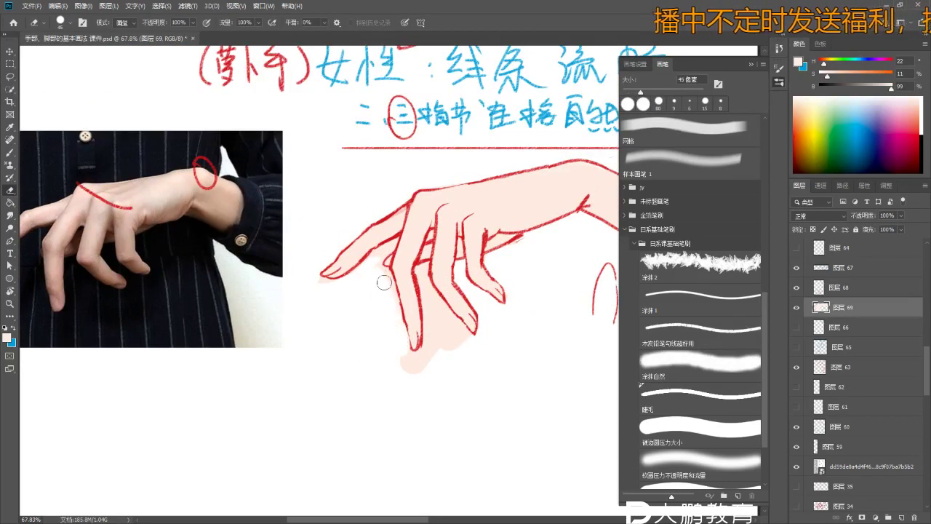
pyautogui.moveTo(407, 366)
pyautogui.mouseDown()
pyautogui.moveTo(443, 353)
pyautogui.moveTo(425, 361)
pyautogui.moveTo(436, 328)
pyautogui.moveTo(421, 272)
pyautogui.moveTo(439, 326)
pyautogui.moveTo(439, 315)
pyautogui.moveTo(468, 352)
pyautogui.moveTo(449, 321)
pyautogui.moveTo(468, 339)
pyautogui.mouseUp()
pyautogui.press('z')
pyautogui.moveTo(407, 331)
pyautogui.mouseDown()
pyautogui.moveTo(378, 328)
pyautogui.moveTo(418, 328)
pyautogui.mouseUp()
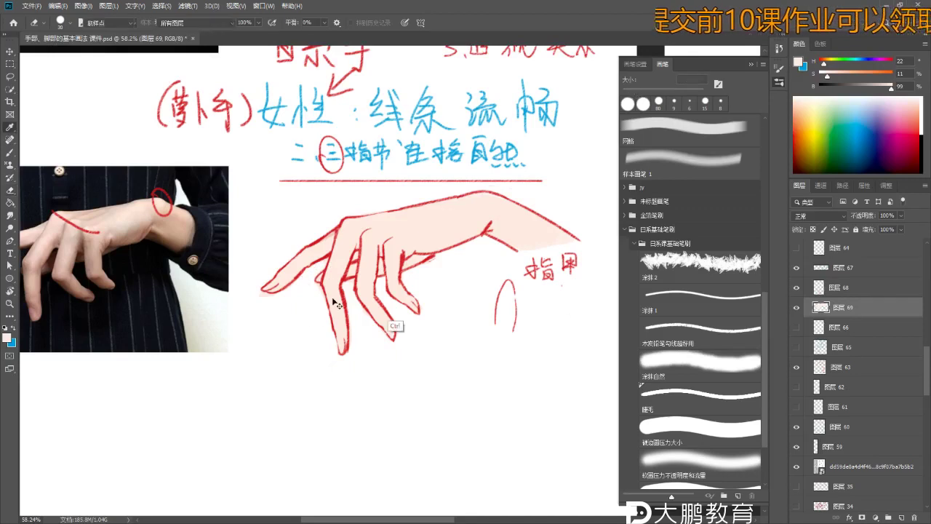
pyautogui.hotkey('ctrl', 'u')
# - Boost the skin fill to Saturation +12 and Lightness +8, then add a layer above
pyautogui.moveTo(672, 260); pyautogui.dragTo(683, 260)
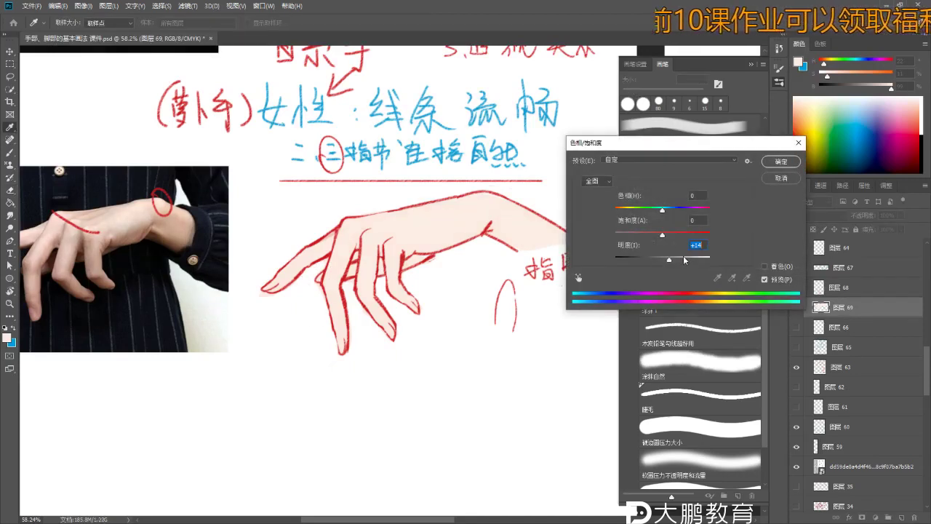
pyautogui.click(667, 234)
pyautogui.moveTo(682, 260); pyautogui.dragTo(671, 263)
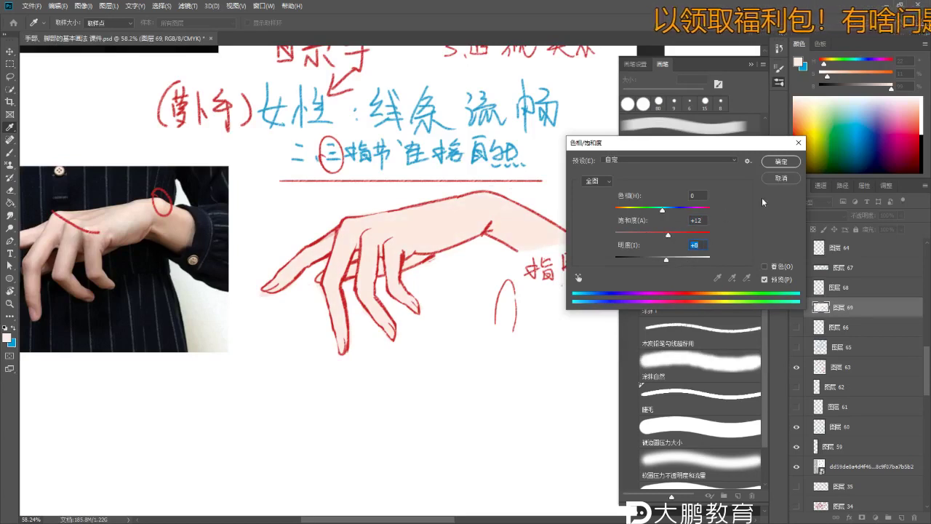
pyautogui.click(783, 176)
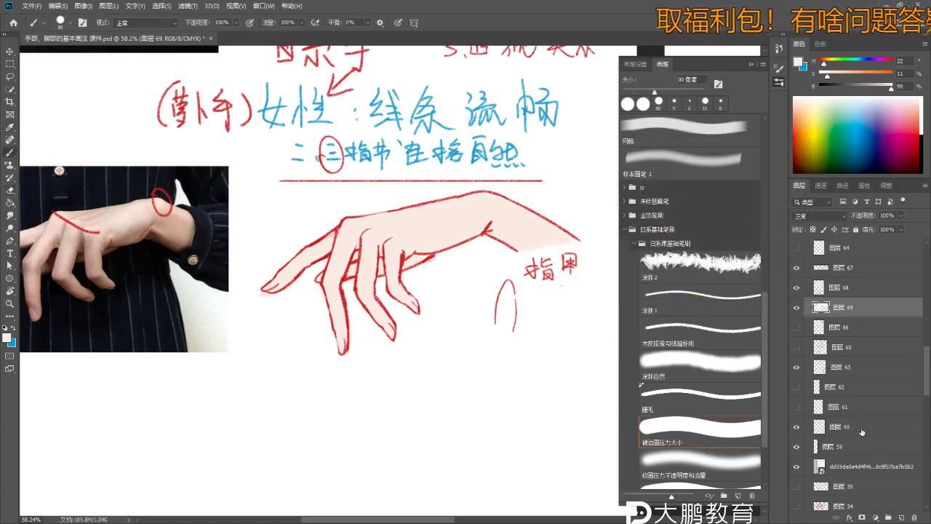
pyautogui.click(902, 518)
pyautogui.moveTo(447, 296); pyautogui.dragTo(434, 263)
# - Set the new layer to Multiply blending and shrink the brush to 40 px
pyautogui.click(818, 216)
pyautogui.click(815, 256)
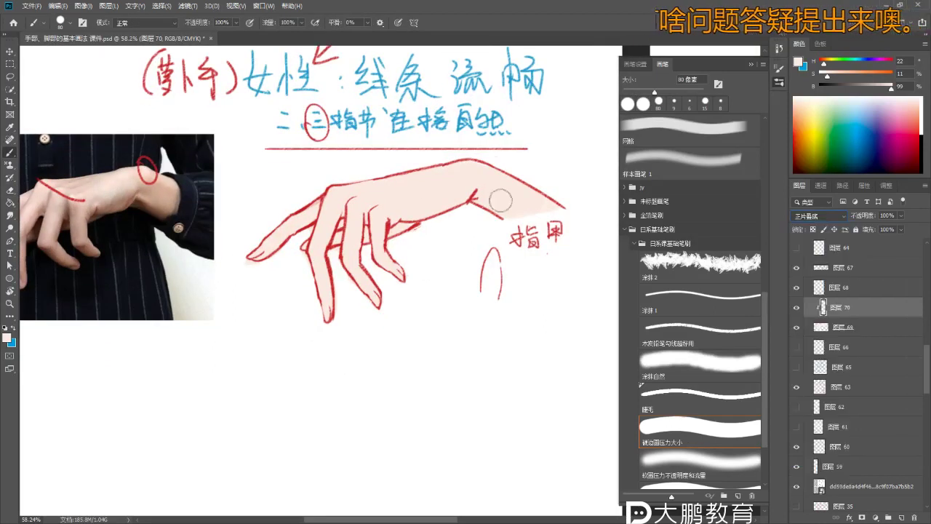
pyautogui.scroll(2, 500, 201)
pyautogui.press('[')
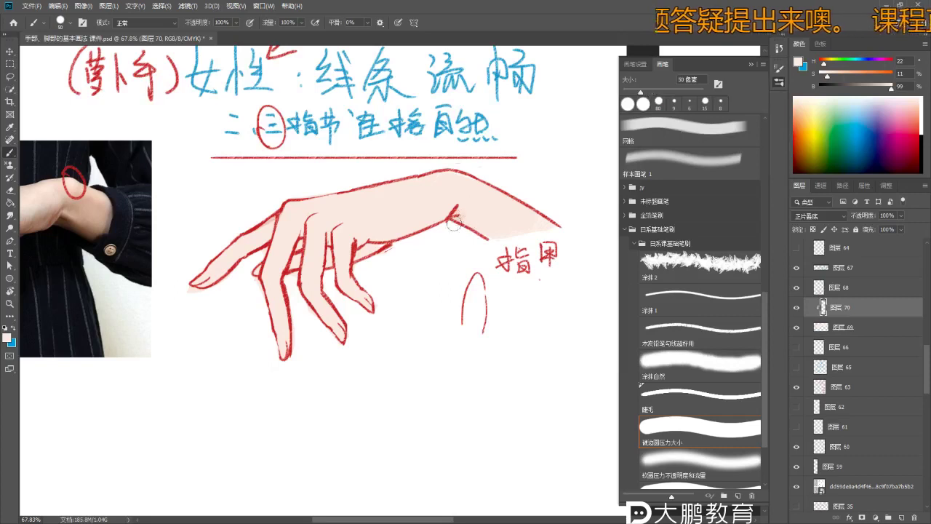
pyautogui.press('[')
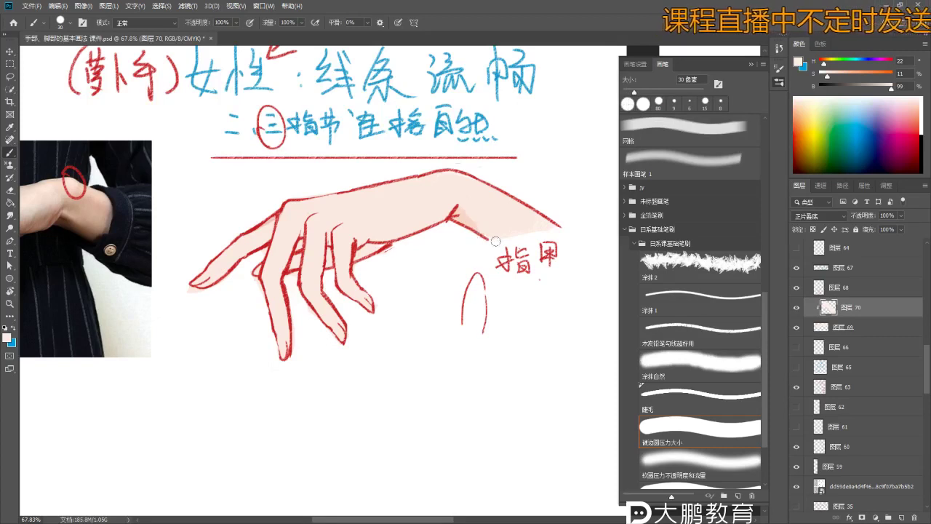
pyautogui.press('ctrl')
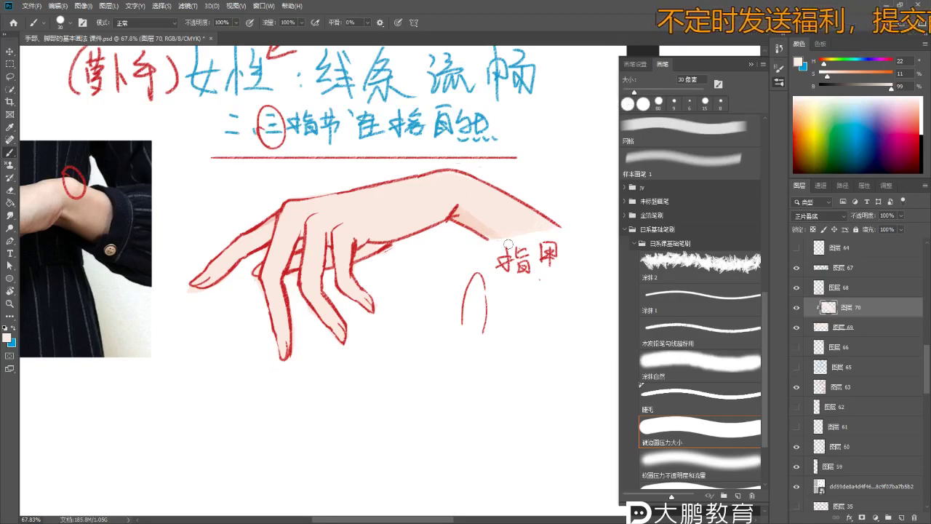
pyautogui.moveTo(464, 252)
pyautogui.mouseDown()
pyautogui.moveTo(429, 251)
pyautogui.moveTo(521, 227)
pyautogui.moveTo(493, 214)
pyautogui.mouseUp()
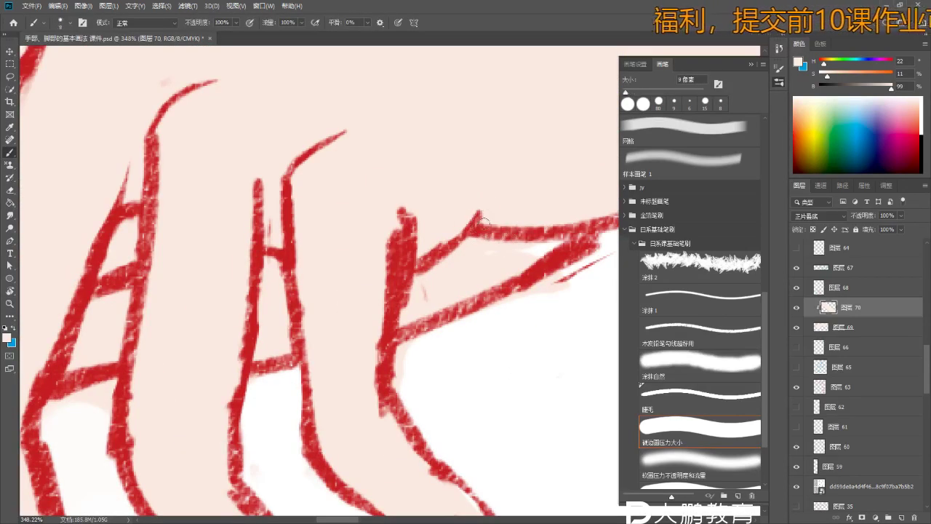
pyautogui.moveTo(538, 224)
pyautogui.mouseDown()
pyautogui.moveTo(513, 226)
pyautogui.moveTo(546, 223)
pyautogui.mouseUp()
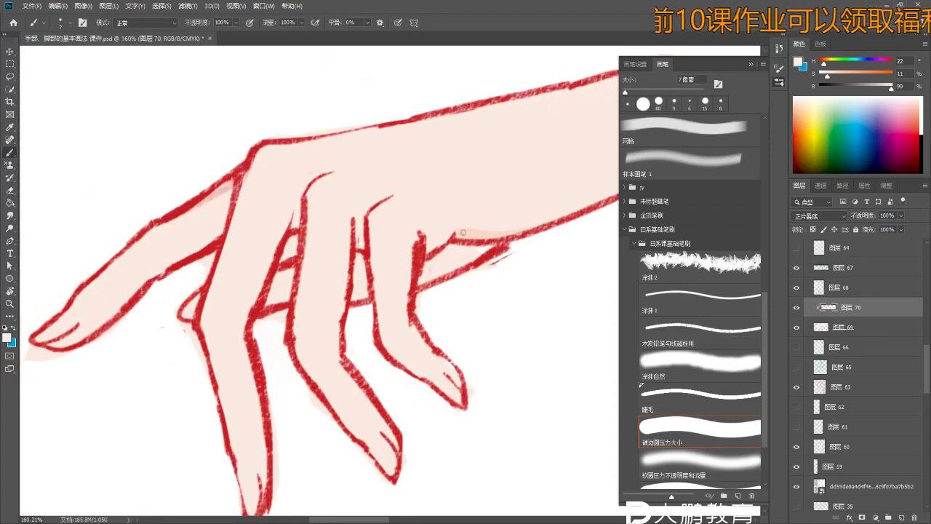
# - Paint skin-tone shading between the fingers with a 20 px brush, then set Lightness to -29
pyautogui.moveTo(474, 258)
pyautogui.mouseDown()
pyautogui.moveTo(459, 239)
pyautogui.moveTo(465, 260)
pyautogui.mouseUp()
pyautogui.press(']')
pyautogui.press(']')
pyautogui.press(']')
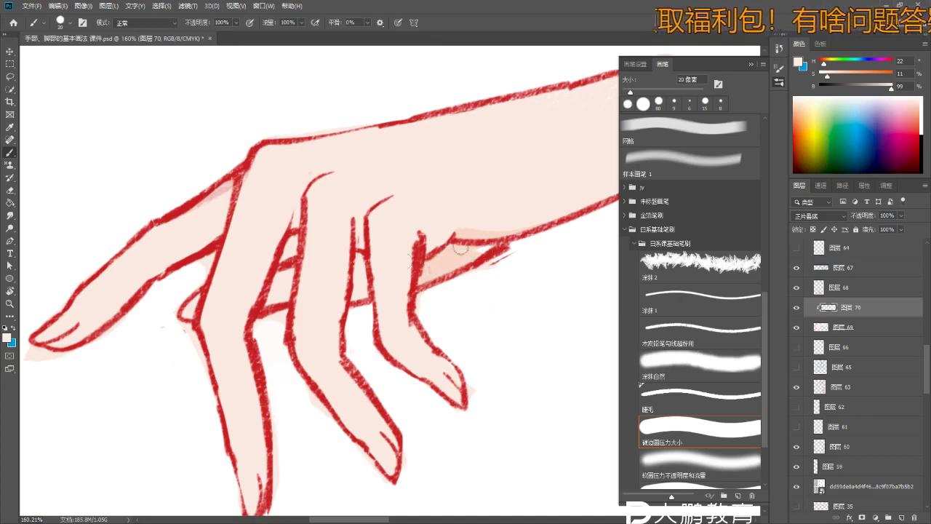
pyautogui.moveTo(304, 293); pyautogui.dragTo(279, 299)
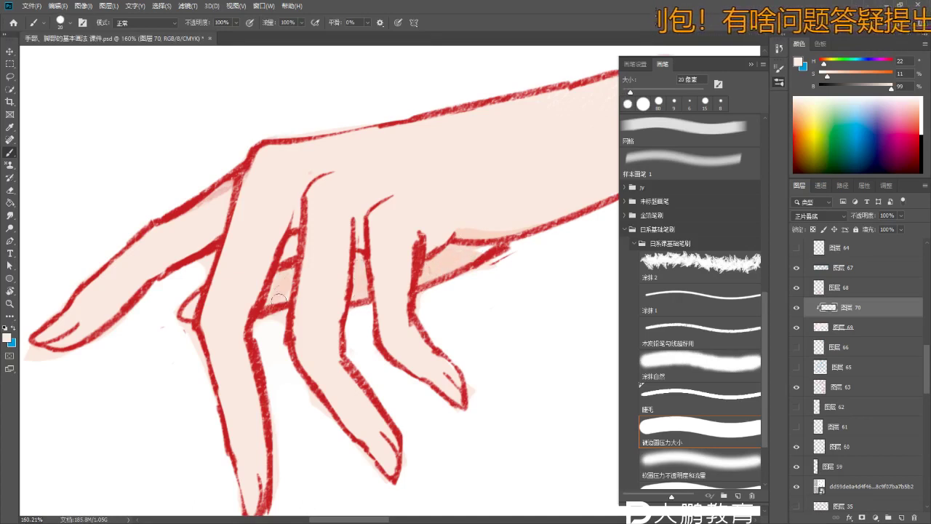
pyautogui.scroll(-5, 188, 311)
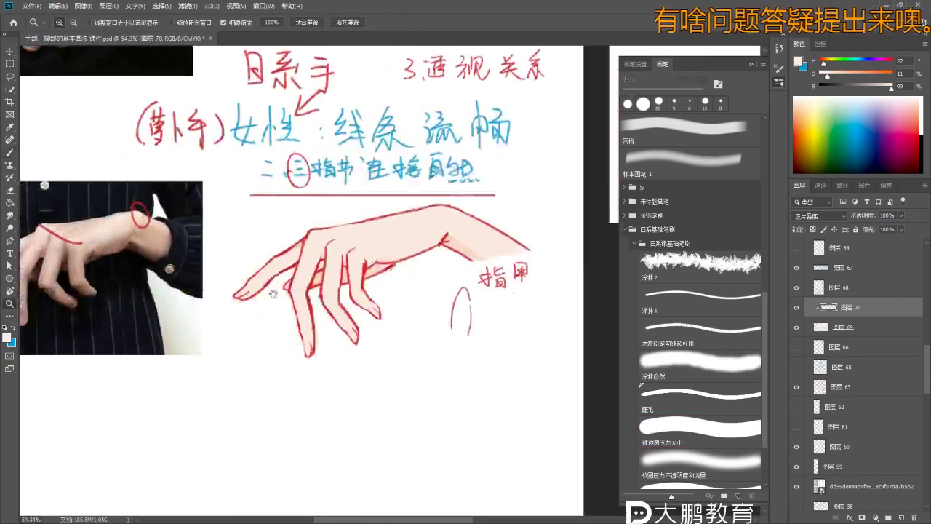
pyautogui.scroll(2, 391, 286)
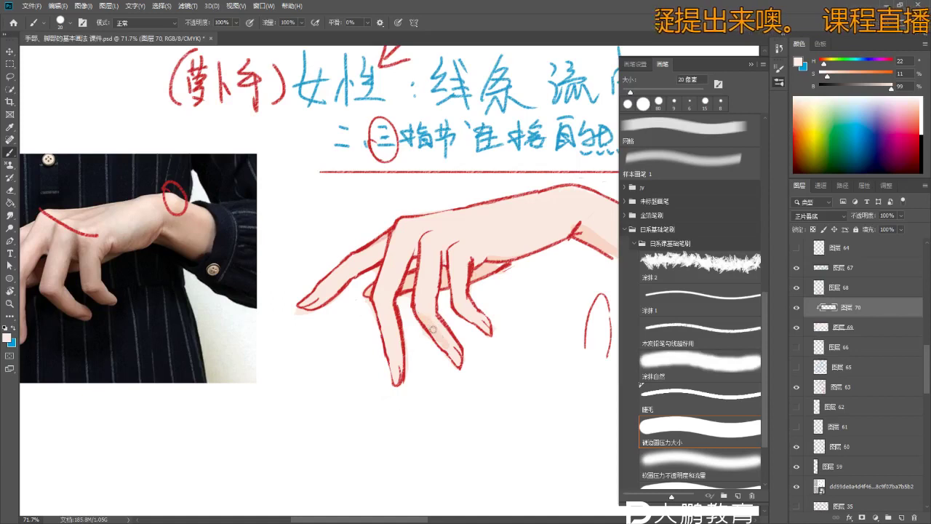
pyautogui.rightClick(432, 321)
pyautogui.press('Escape')
pyautogui.scroll(-3, 434, 342)
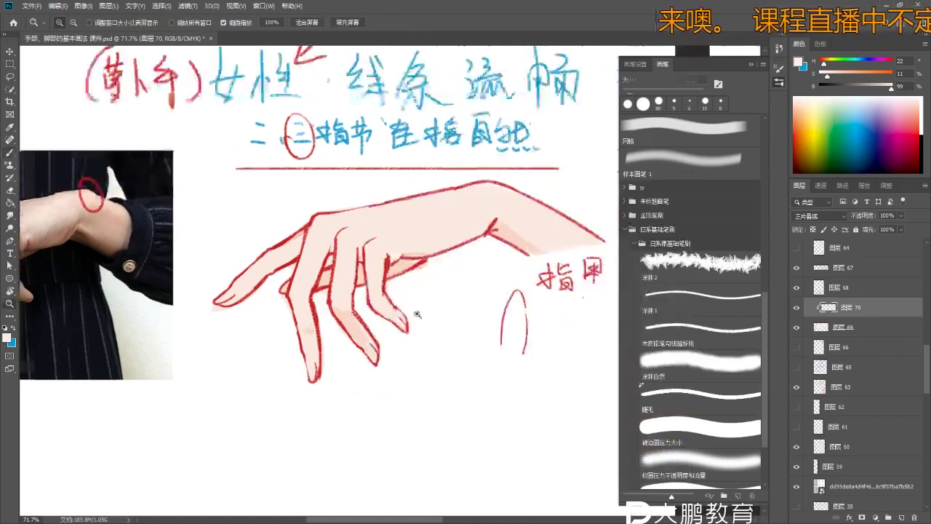
pyautogui.hotkey('ctrl', 'u')
pyautogui.moveTo(662, 258); pyautogui.dragTo(643, 262)
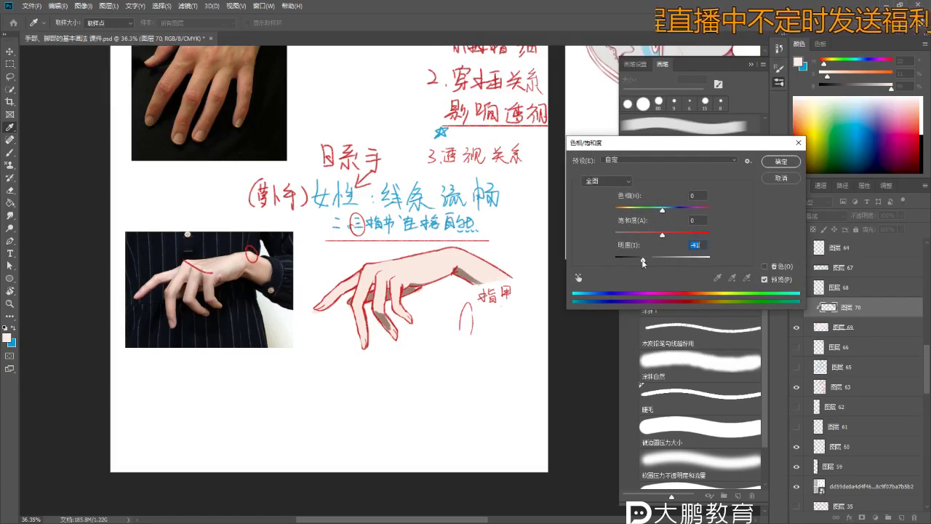
# - Apply the darkened shading and paint brown shadows on the middle and ring fingers
pyautogui.click(773, 166)
pyautogui.press('b')
pyautogui.scroll(3, 459, 354)
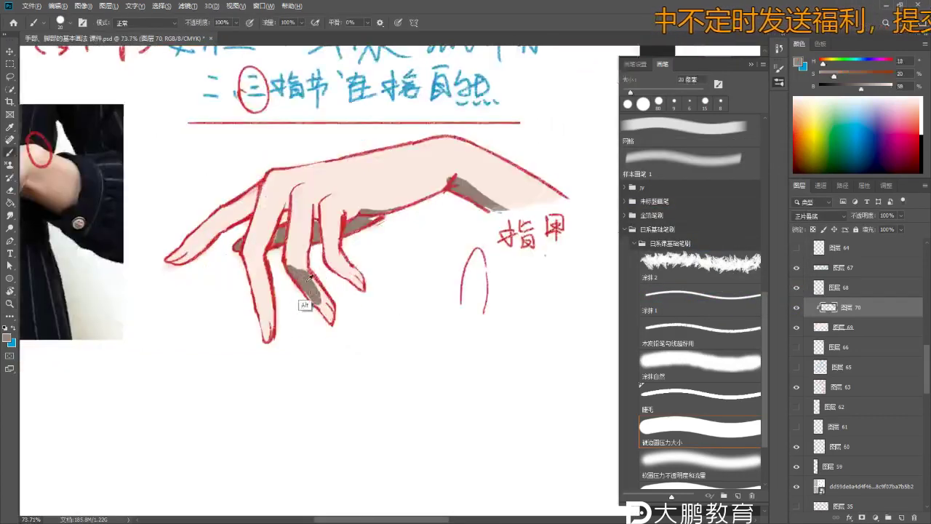
pyautogui.moveTo(288, 284); pyautogui.dragTo(314, 288)
pyautogui.scroll(2, 315, 288)
pyautogui.moveTo(399, 319); pyautogui.dragTo(415, 342)
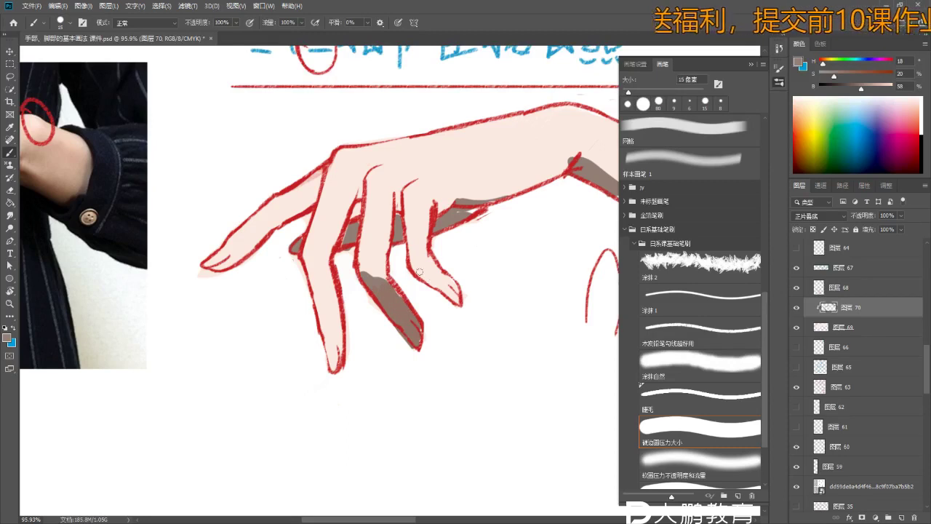
pyautogui.moveTo(420, 275); pyautogui.dragTo(434, 270)
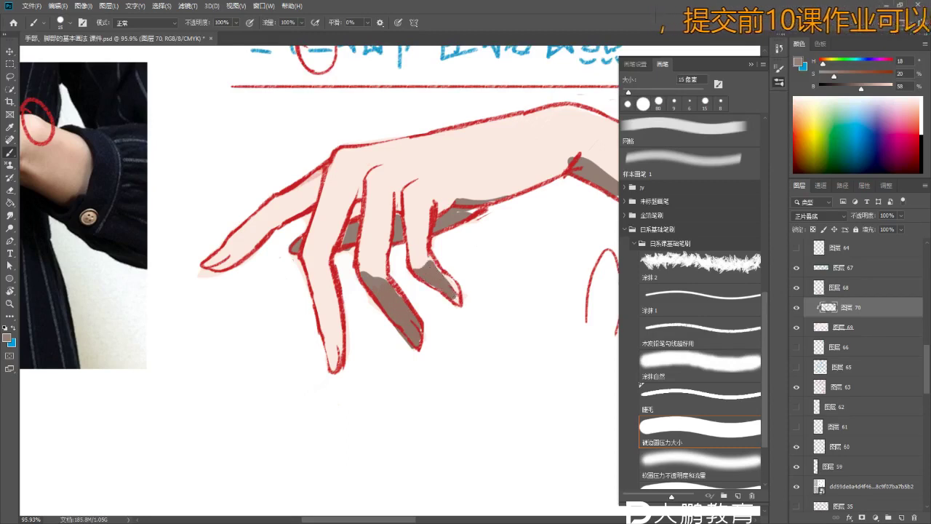
# - Undo a ring-finger stroke painted on the wrong layer and make shading layer 70 active
pyautogui.press('z')
pyautogui.keyDown('alt'); pyautogui.click(315, 270); pyautogui.keyUp('alt')
pyautogui.click(440, 254)
pyautogui.moveTo(440, 254)
pyautogui.mouseDown()
pyautogui.moveTo(480, 253)
pyautogui.moveTo(459, 253)
pyautogui.mouseUp()
pyautogui.press('b')
pyautogui.hotkey('alt', ']')
pyautogui.moveTo(426, 214); pyautogui.dragTo(451, 227)
pyautogui.hotkey('ctrl', 'z')
pyautogui.press('v')
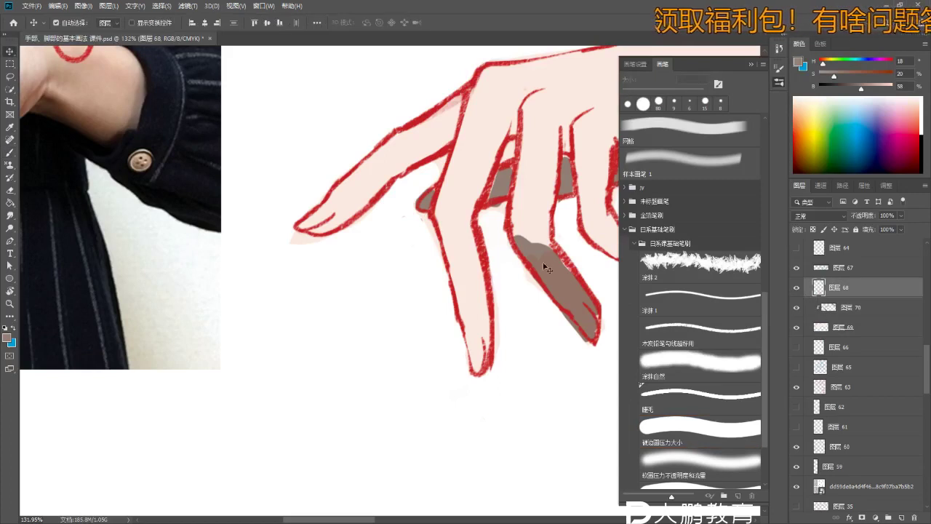
pyautogui.hotkey('alt', '[')
pyautogui.press('b')
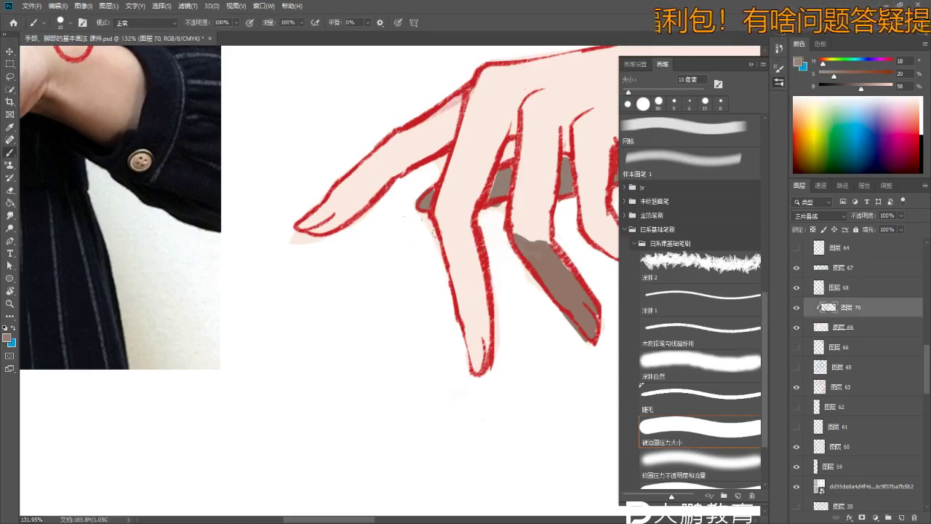
# - Paint brown shadow down the index finger and along its right edge
pyautogui.moveTo(441, 218)
pyautogui.mouseDown()
pyautogui.moveTo(481, 339)
pyautogui.moveTo(441, 240)
pyautogui.mouseUp()
pyautogui.moveTo(474, 278); pyautogui.dragTo(488, 291)
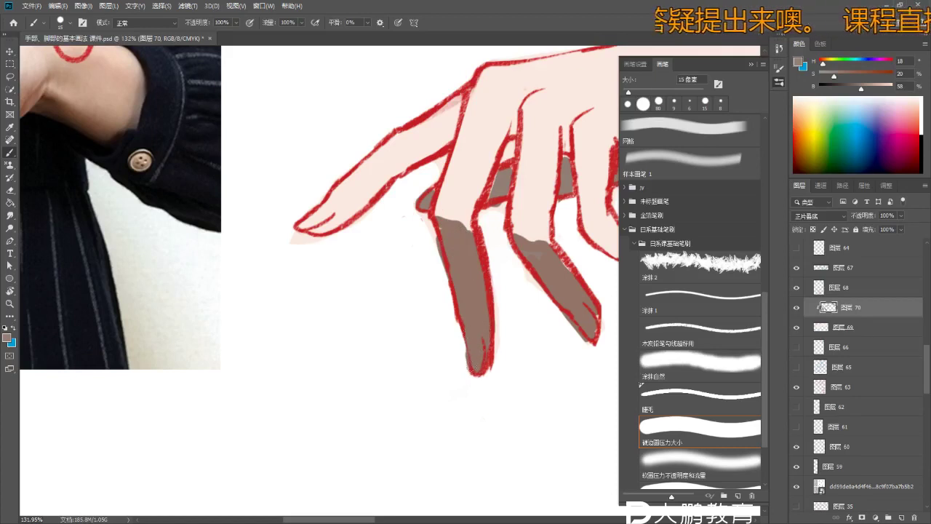
pyautogui.press('z')
pyautogui.moveTo(366, 210); pyautogui.dragTo(305, 210)
pyautogui.moveTo(473, 226); pyautogui.dragTo(484, 225)
pyautogui.press('b')
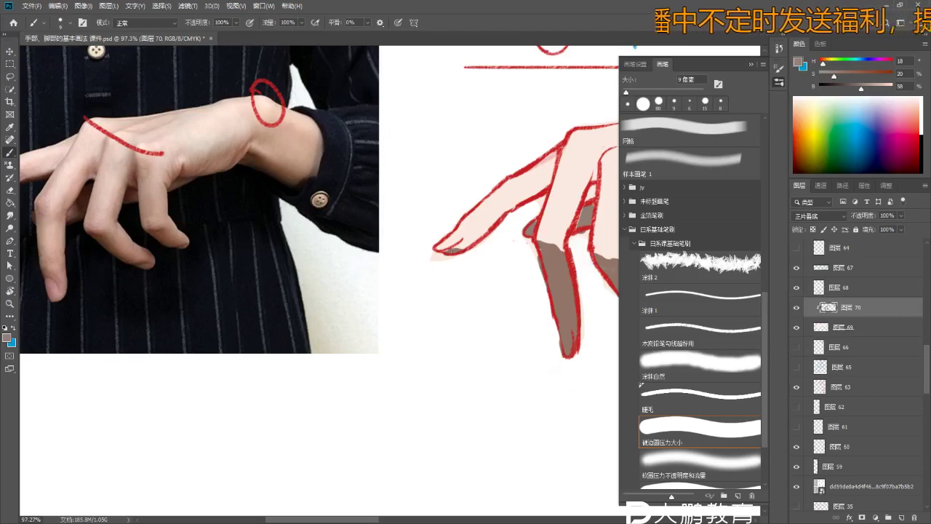
pyautogui.scroll(3, 452, 246)
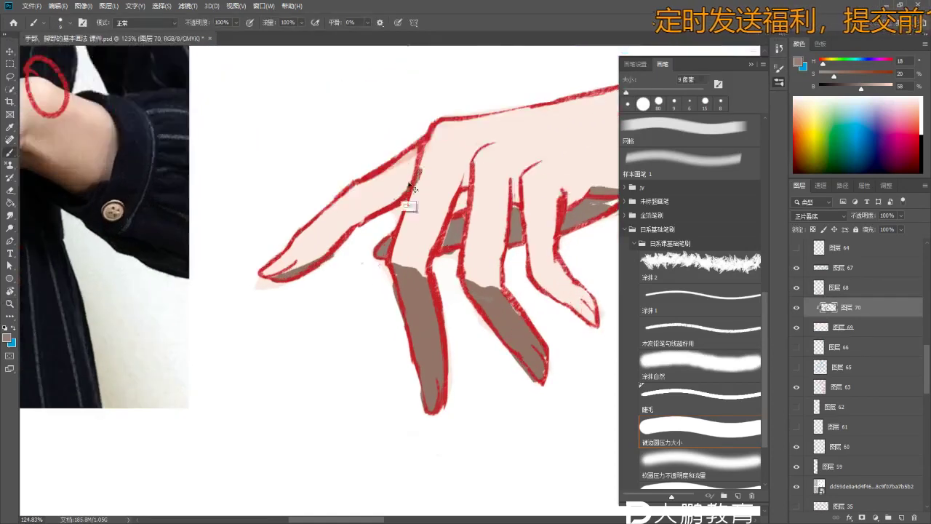
# - Compare with the reference photo and redraw the index finger's red outline
pyautogui.press('z')
pyautogui.scroll(-4, 412, 218)
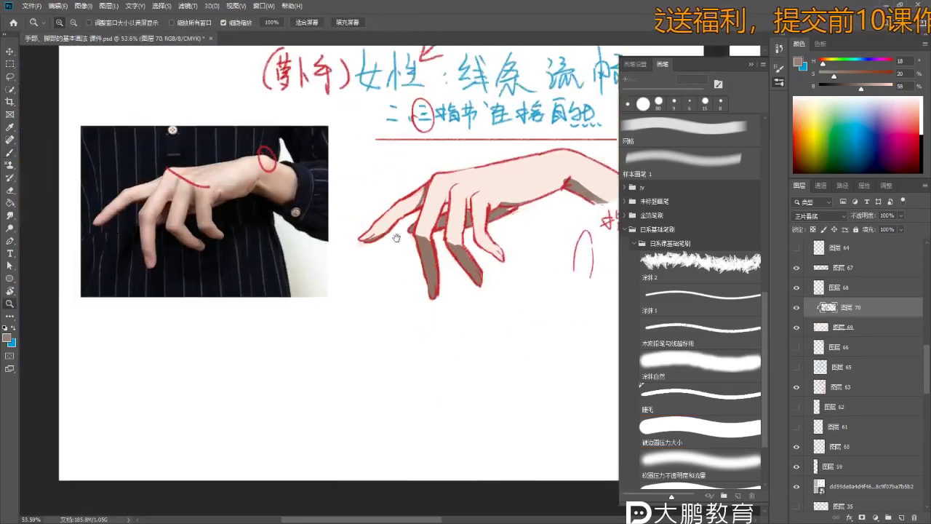
pyautogui.scroll(4, 436, 213)
pyautogui.press('b')
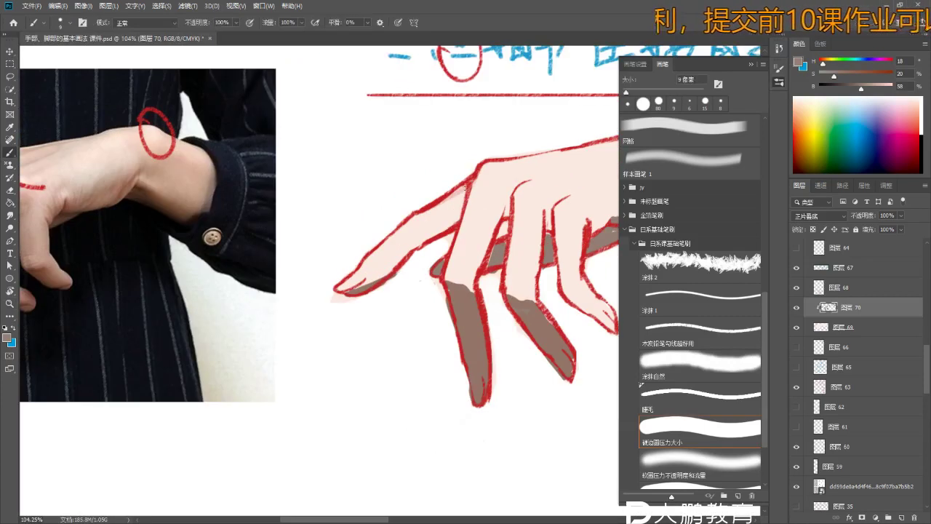
pyautogui.moveTo(470, 181); pyautogui.dragTo(447, 232)
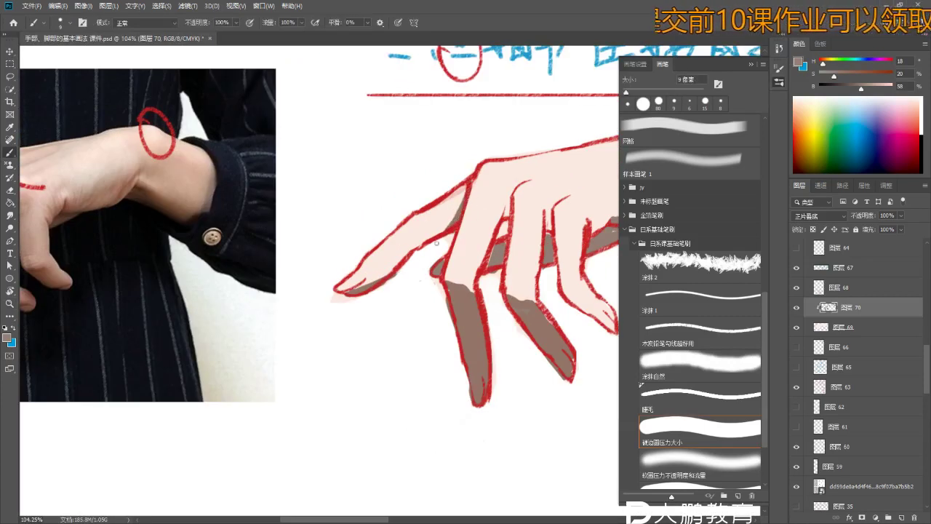
pyautogui.scroll(-2, 433, 247)
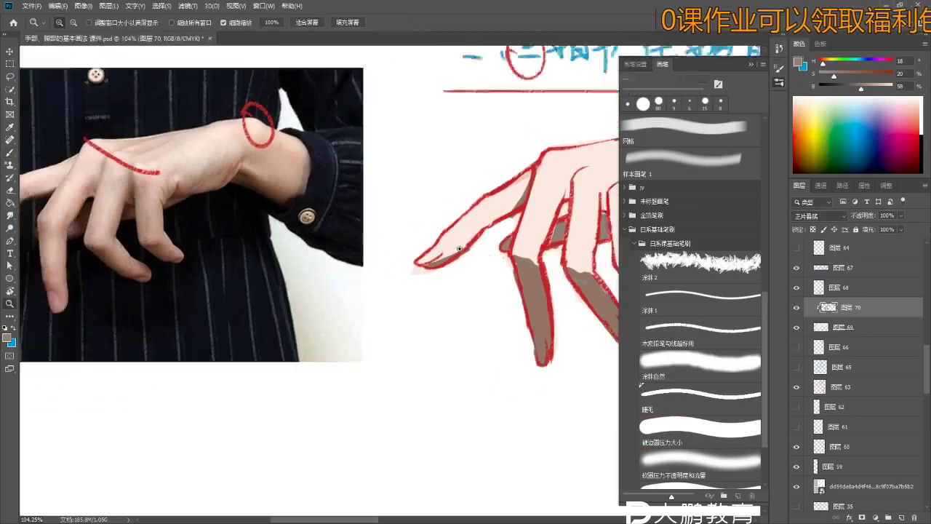
pyautogui.scroll(-1, 468, 208)
pyautogui.scroll(2, 467, 208)
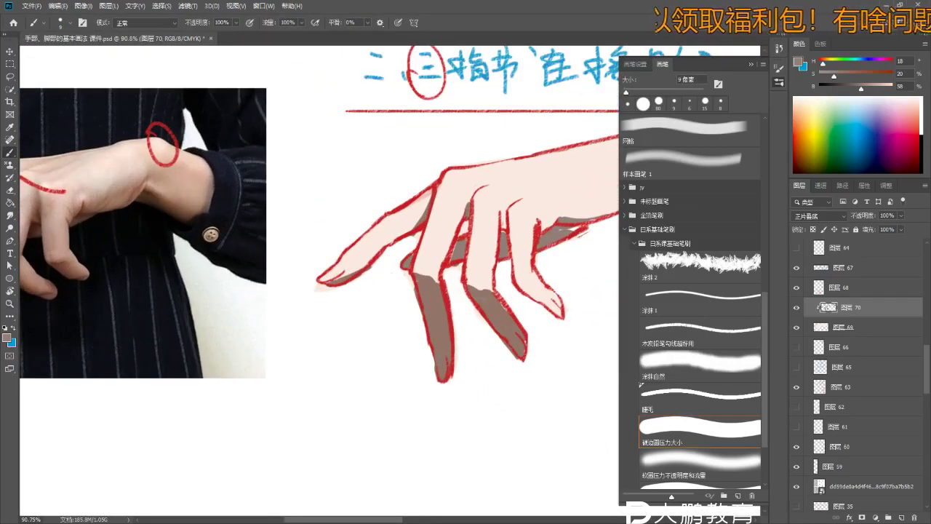
pyautogui.scroll(2, 473, 218)
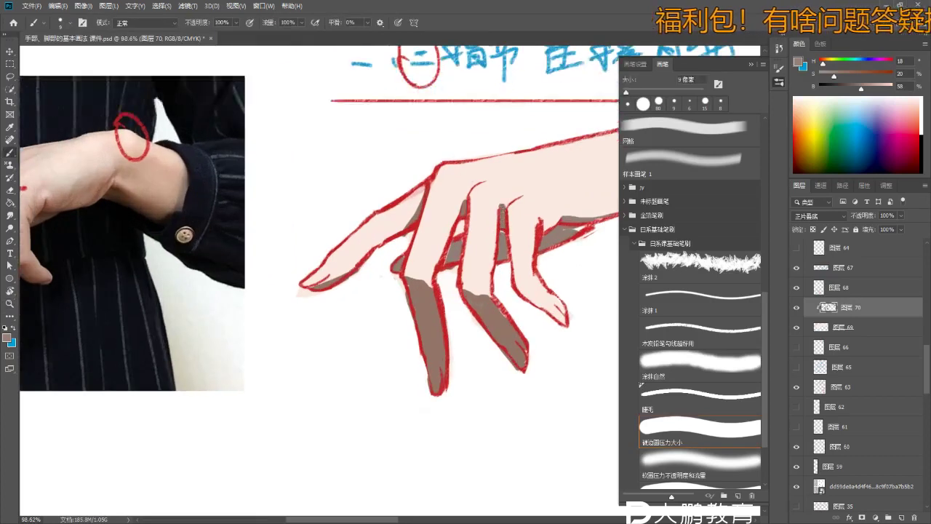
pyautogui.scroll(-3, 187, 197)
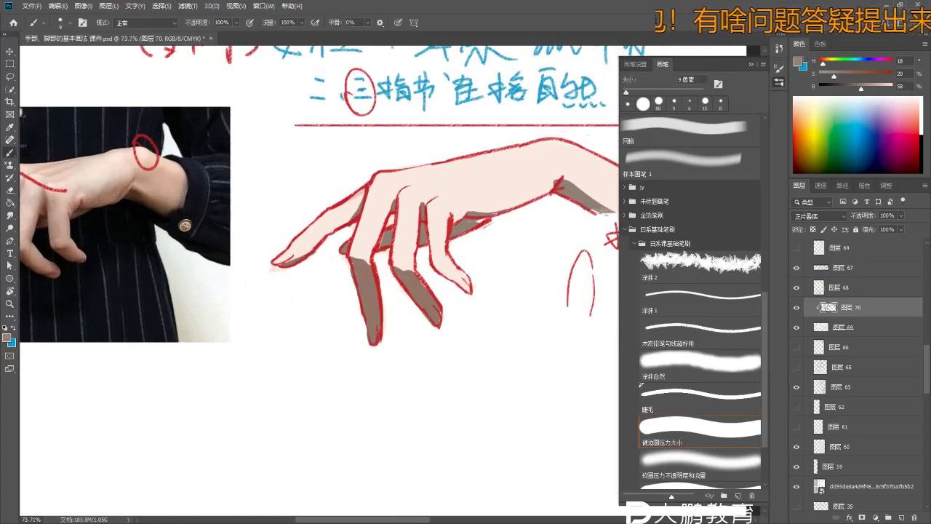
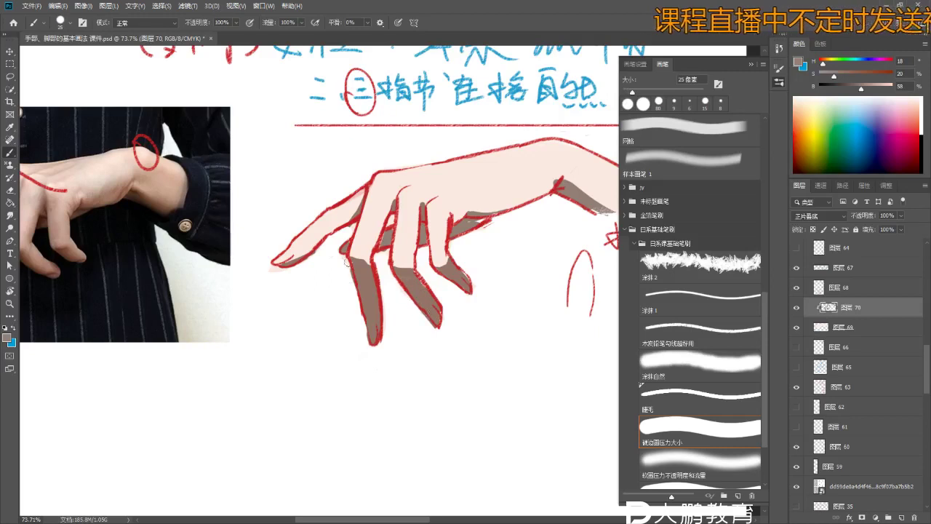
# - Review the hand drawing's shading, toggling Eraser and Brush and checking the brush presets
pyautogui.press('e')
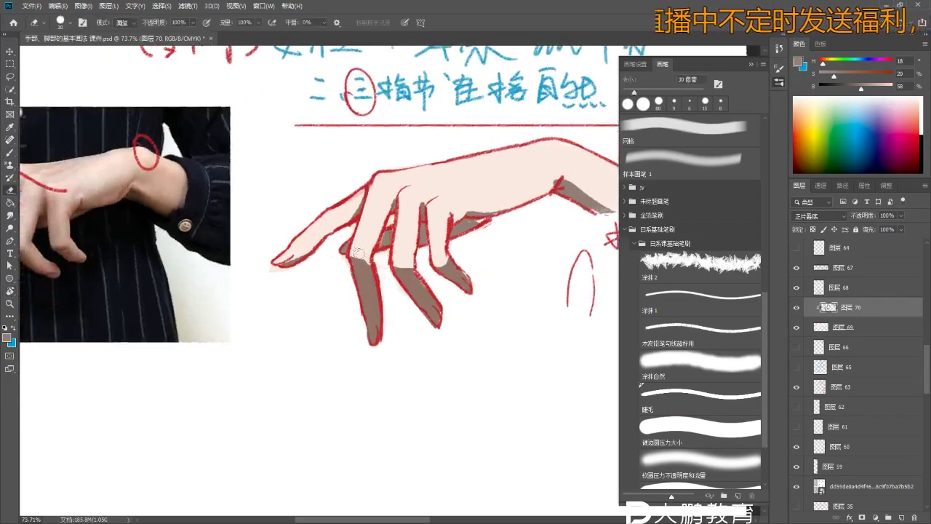
pyautogui.scroll(-3, 489, 408)
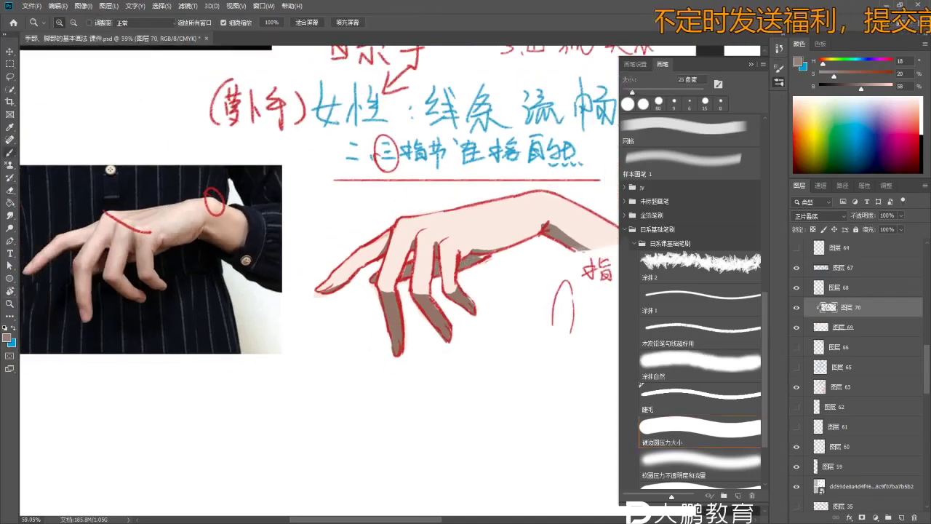
pyautogui.press('b')
pyautogui.scroll(1, 436, 244)
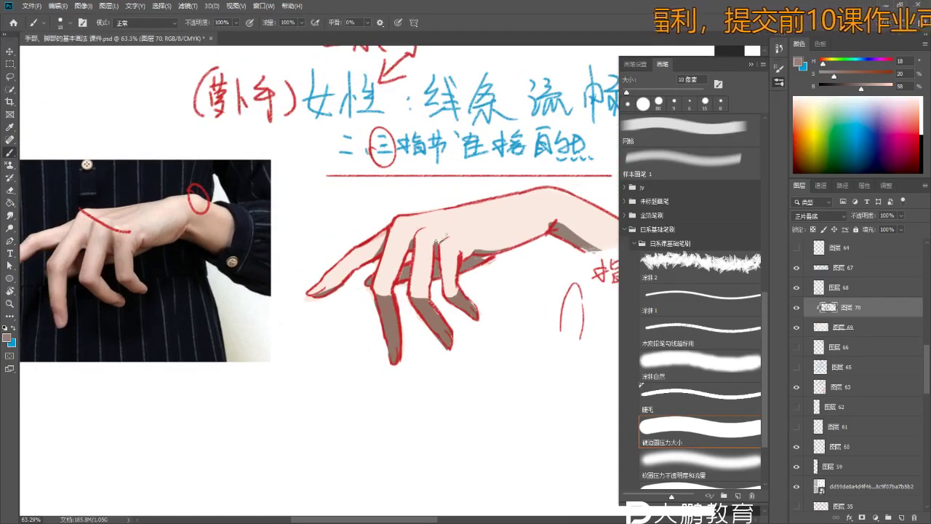
pyautogui.rightClick(443, 239)
pyautogui.press('Escape')
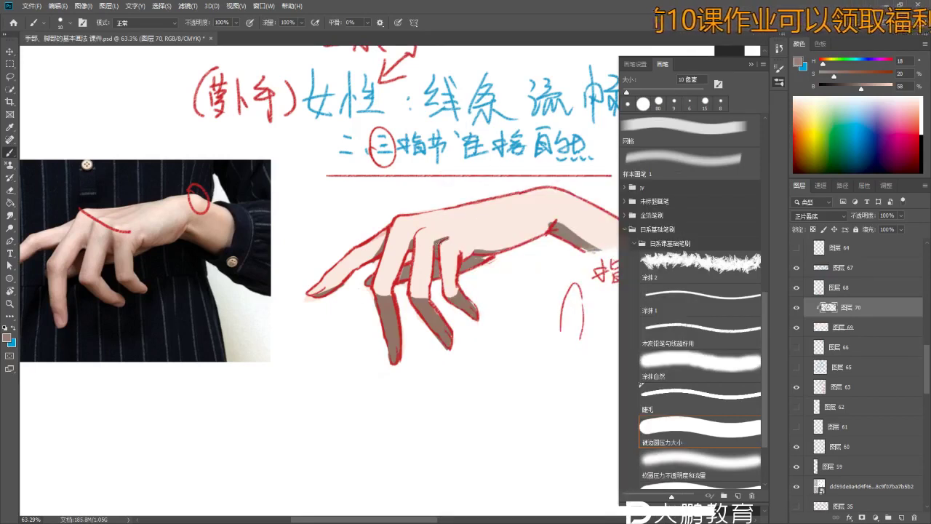
pyautogui.moveTo(417, 247); pyautogui.dragTo(427, 237)
pyautogui.scroll(4, 409, 229)
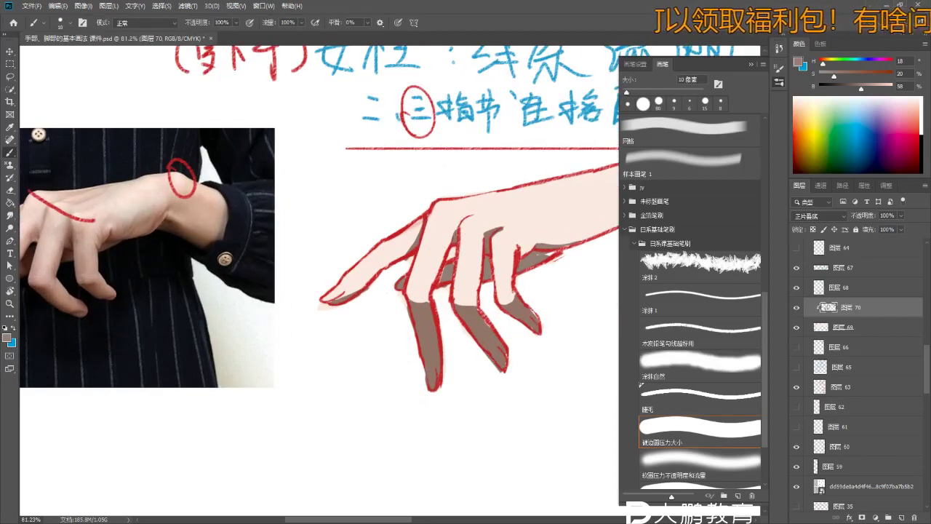
# - Zoom and pan around the hand drawing, alternating the Eraser, Zoom and Brush tools
pyautogui.press('e')
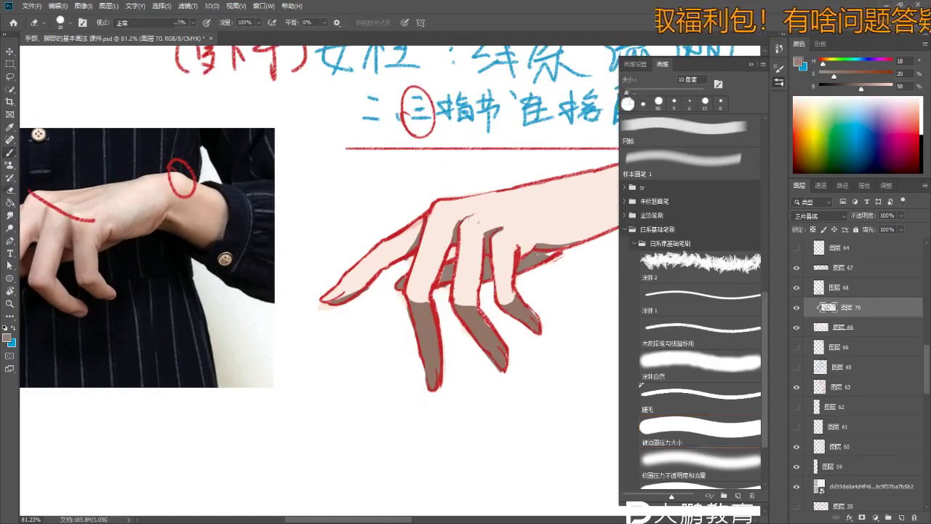
pyautogui.scroll(1, 396, 405)
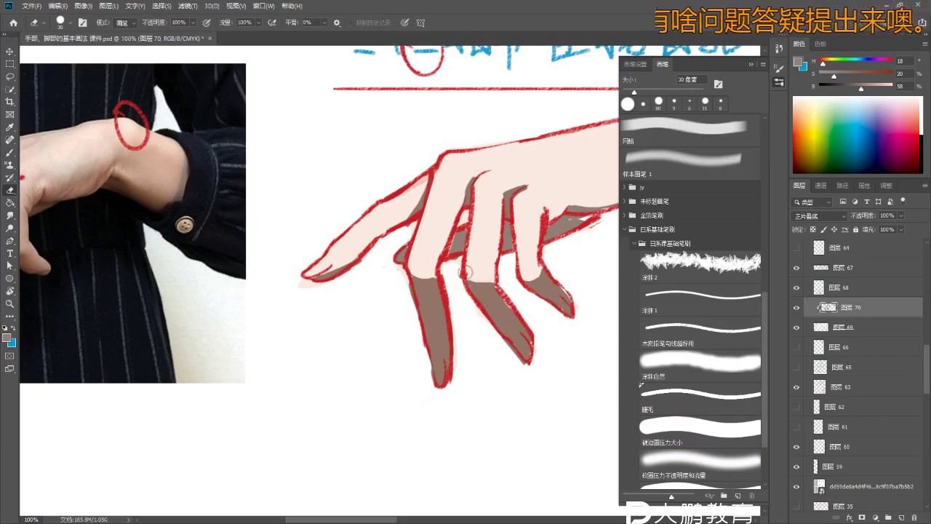
pyautogui.scroll(-2, 432, 272)
pyautogui.press('z')
pyautogui.scroll(2, 442, 274)
pyautogui.press('b')
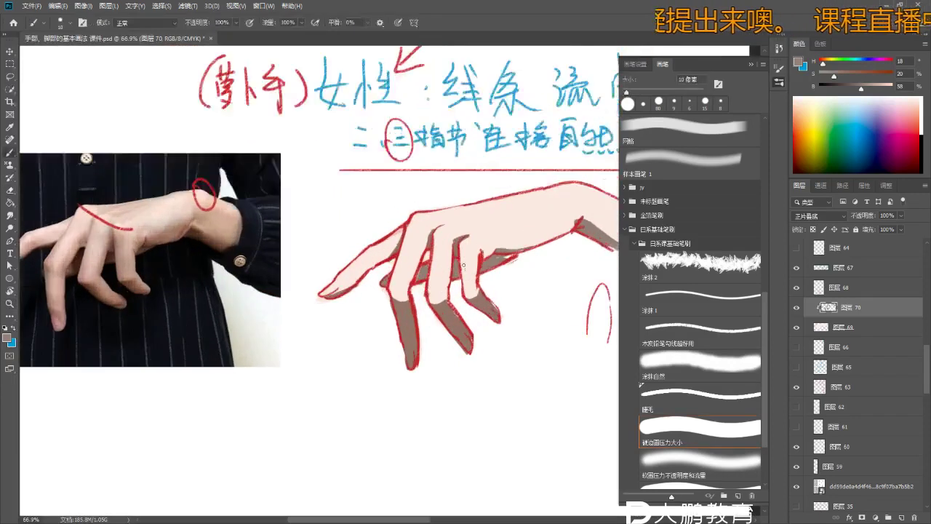
pyautogui.scroll(1, 523, 248)
pyautogui.hscroll(2, 523, 249)
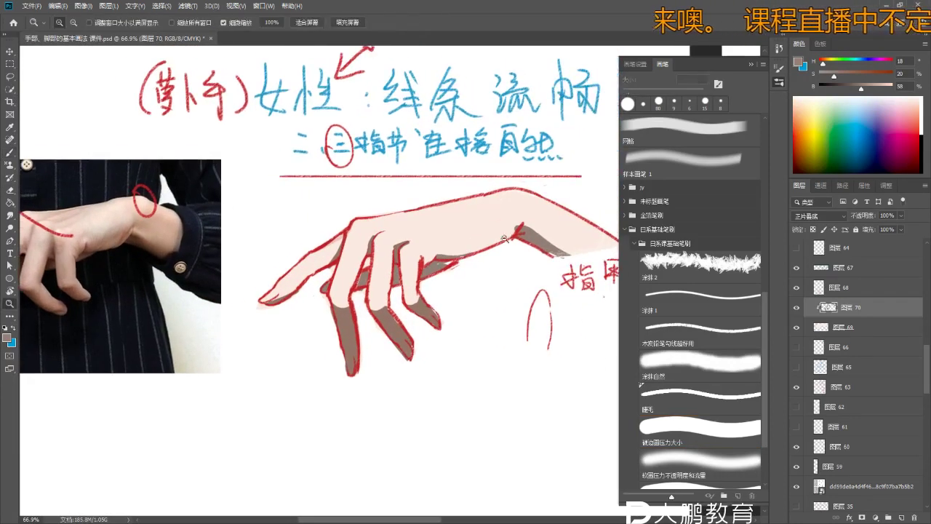
# - Open Hue/Saturation on the finger shading and lighten it to Saturation +36, Lightness +63
pyautogui.press('e')
pyautogui.press('z')
pyautogui.scroll(-3, 520, 222)
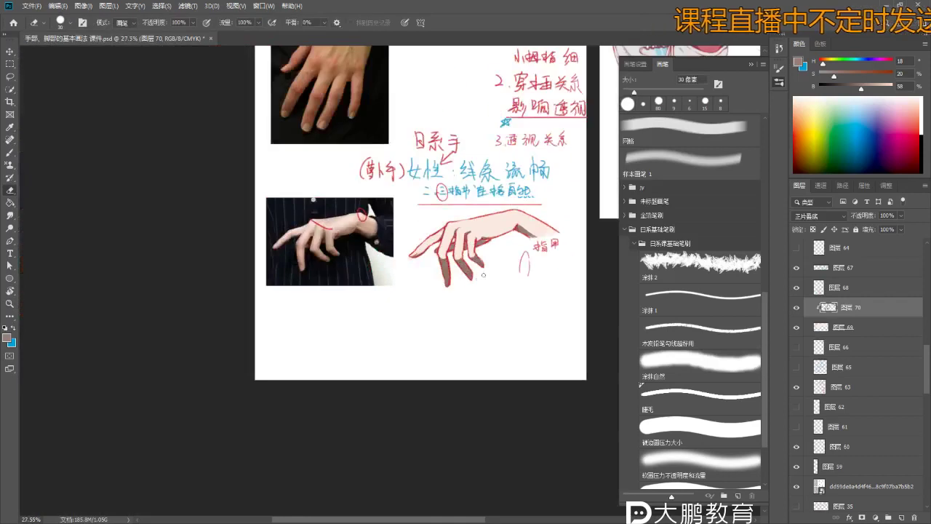
pyautogui.scroll(2, 486, 283)
pyautogui.hotkey('ctrl', 'u')
pyautogui.moveTo(682, 258); pyautogui.dragTo(692, 259)
# - Colorize the finger shading at Hue 18, Saturation +79, Lightness +38 and apply it
pyautogui.click(680, 235)
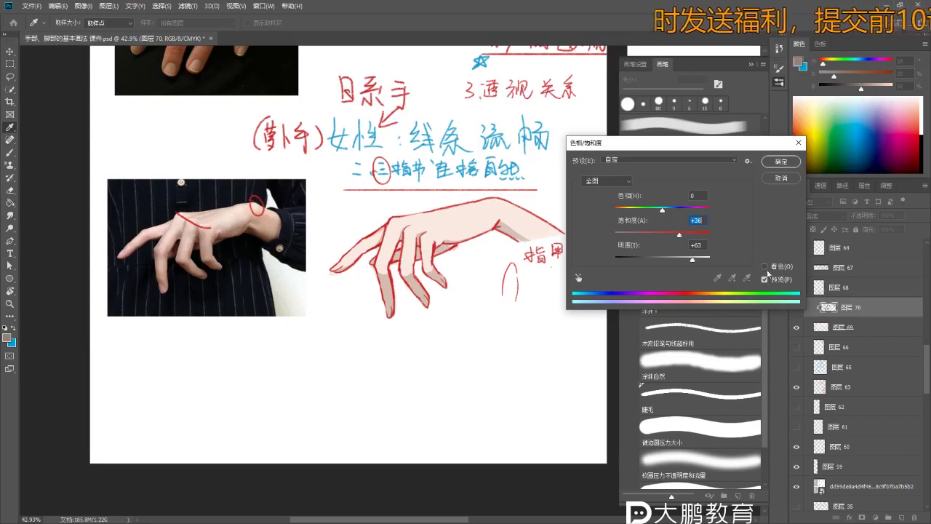
pyautogui.click(765, 267)
pyautogui.moveTo(680, 255); pyautogui.dragTo(683, 256)
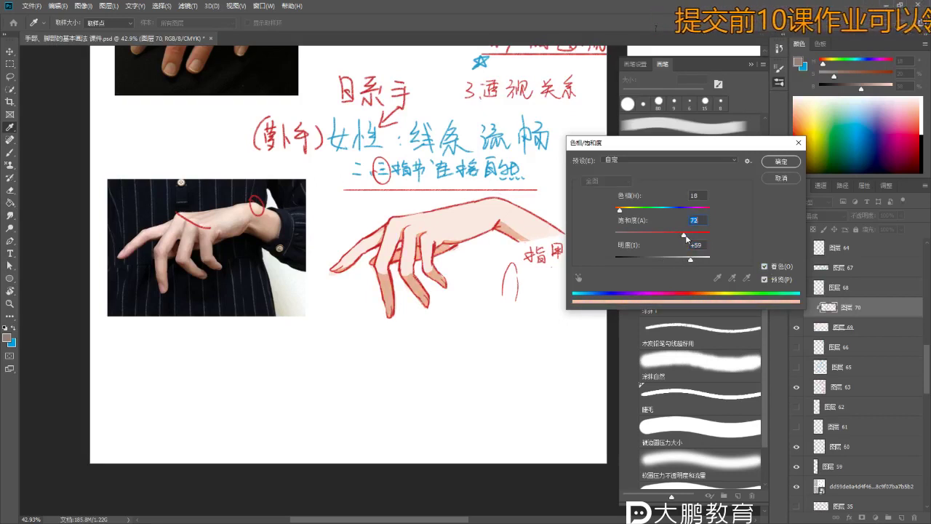
pyautogui.moveTo(690, 264); pyautogui.dragTo(696, 261)
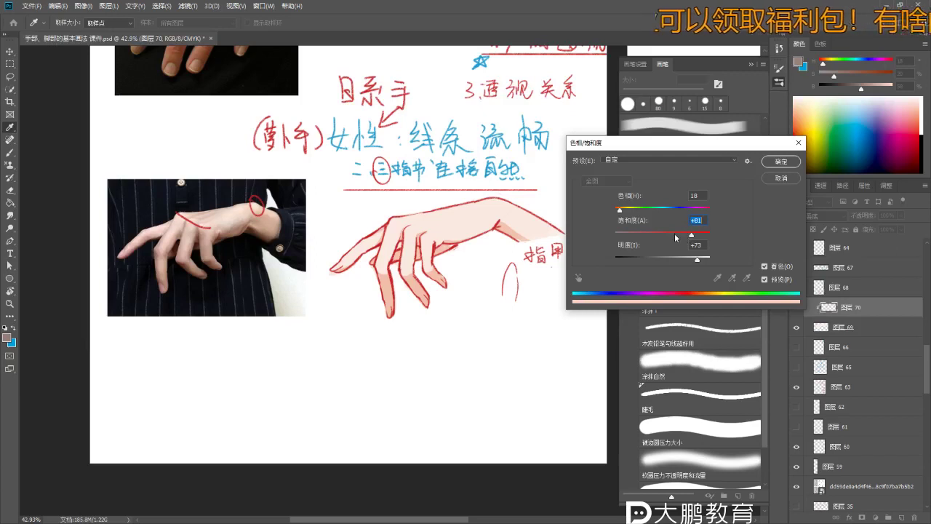
pyautogui.moveTo(696, 262); pyautogui.dragTo(690, 262)
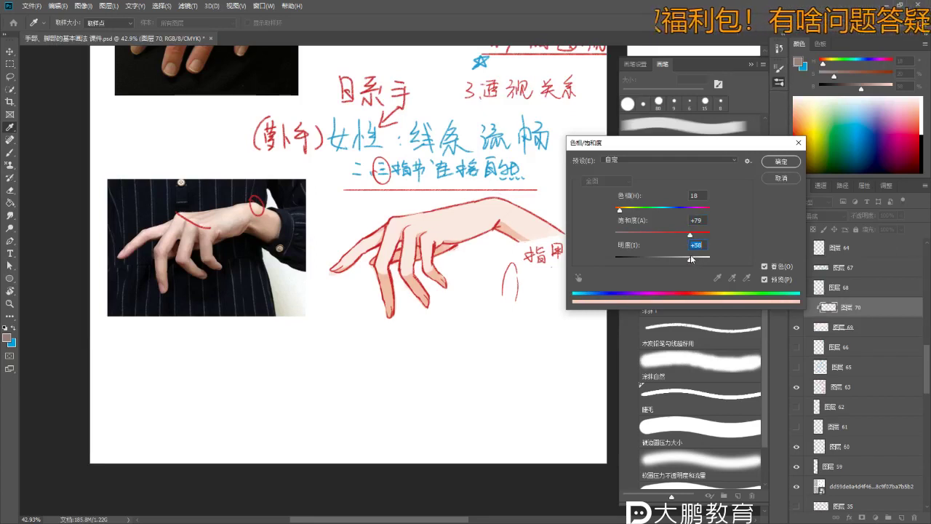
pyautogui.click(780, 161)
# - Add a new layer above the shading for the blush
pyautogui.press('b')
pyautogui.scroll(1, 349, 255)
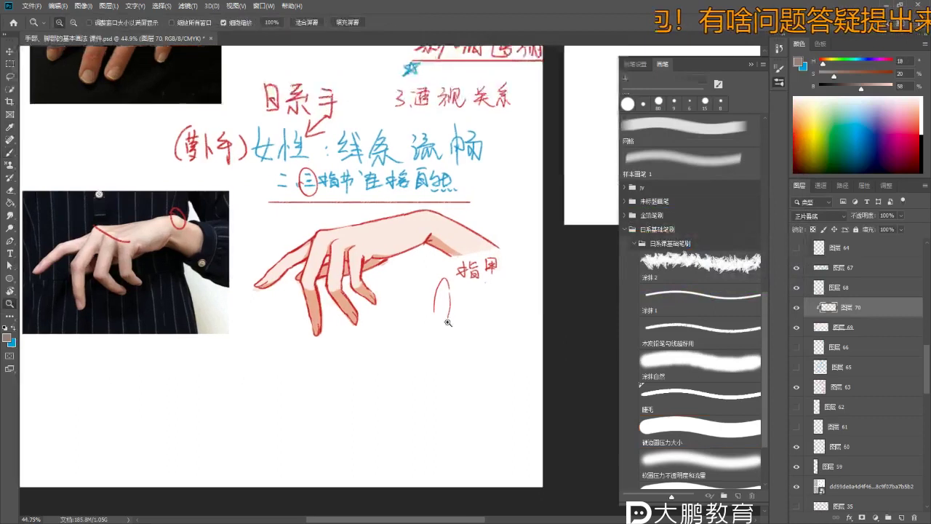
pyautogui.click(901, 517)
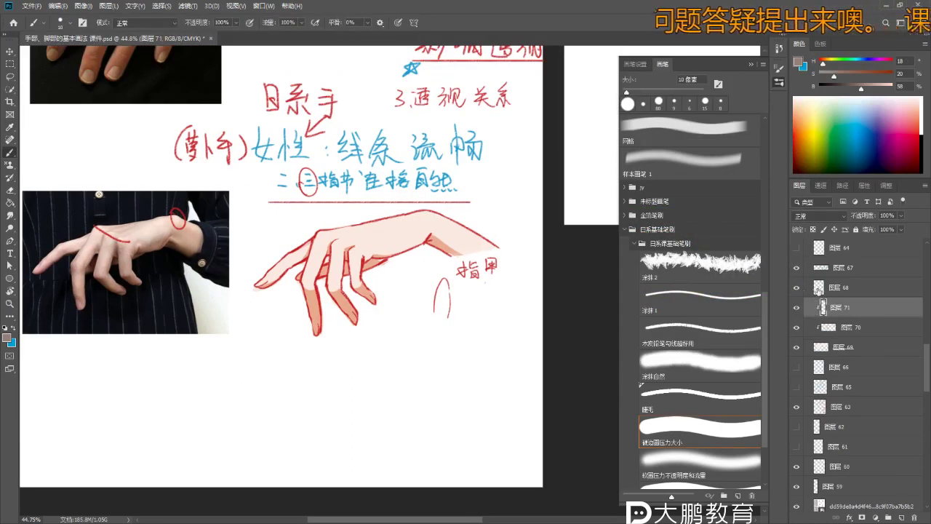
# - Set up a 150 px soft round pressure brush with a strong salmon-red paint colour
pyautogui.scroll(-3, 767, 306)
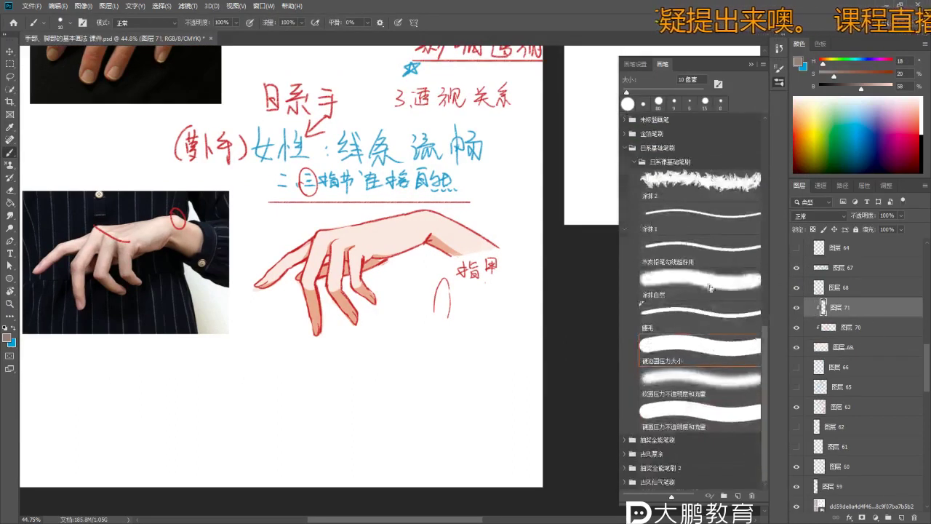
pyautogui.press('r')
pyautogui.press('b')
pyautogui.moveTo(909, 109); pyautogui.dragTo(917, 112)
pyautogui.moveTo(794, 126); pyautogui.dragTo(795, 110)
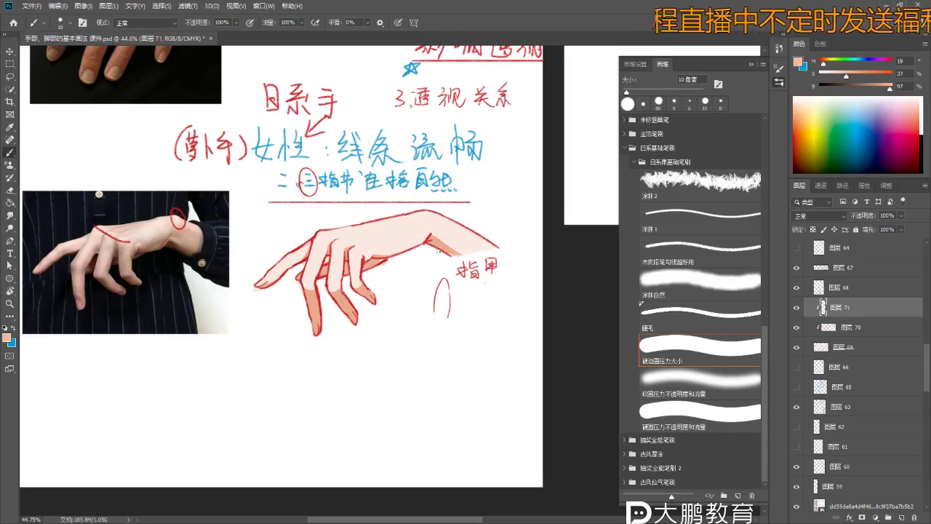
pyautogui.scroll(2, 356, 252)
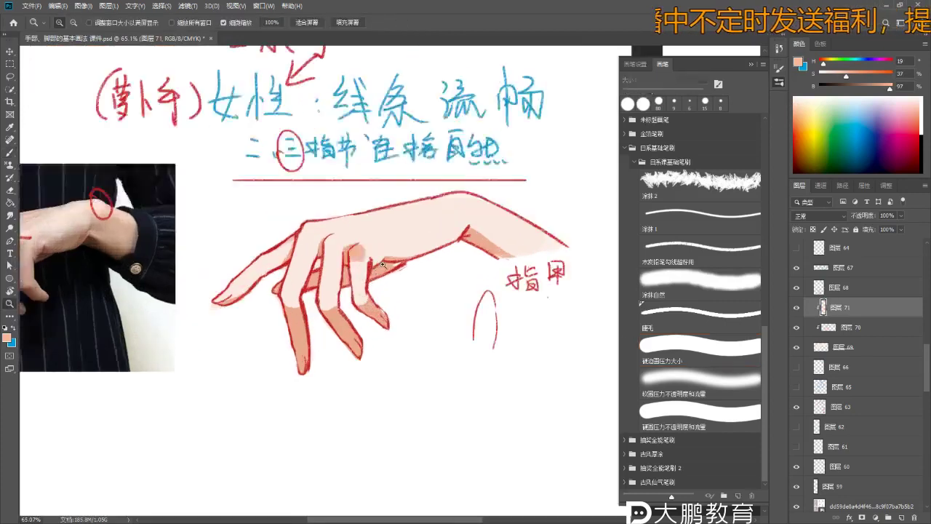
pyautogui.click(712, 410)
pyautogui.click(717, 387)
pyautogui.moveTo(821, 106); pyautogui.dragTo(797, 126)
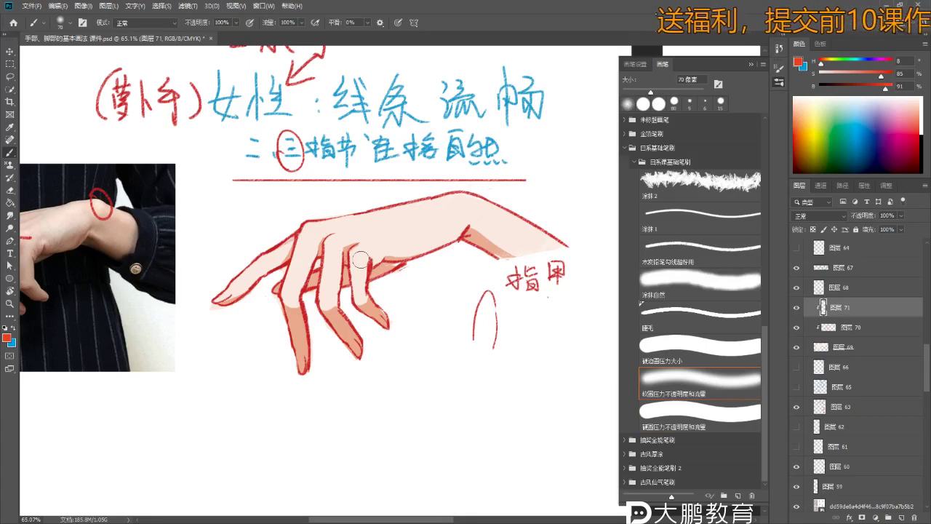
pyautogui.press(']')
pyautogui.press(']')
pyautogui.press(']')
pyautogui.press(']')
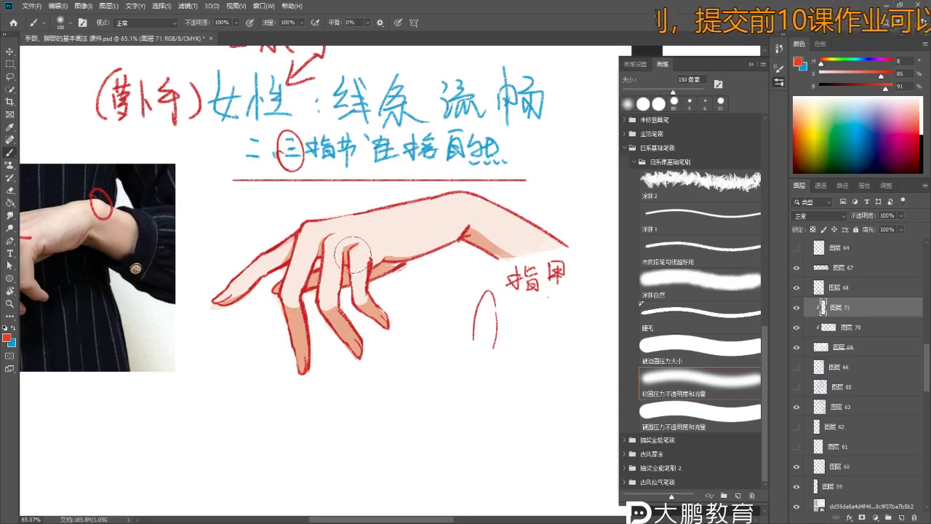
pyautogui.scroll(5, 364, 249)
# - Dab soft red and pale pink blush onto the knuckle and fingers, shrinking the brush to 90 px
pyautogui.moveTo(342, 270); pyautogui.dragTo(377, 258)
pyautogui.hotkey('ctrl', 'z')
pyautogui.scroll(-5, 376, 257)
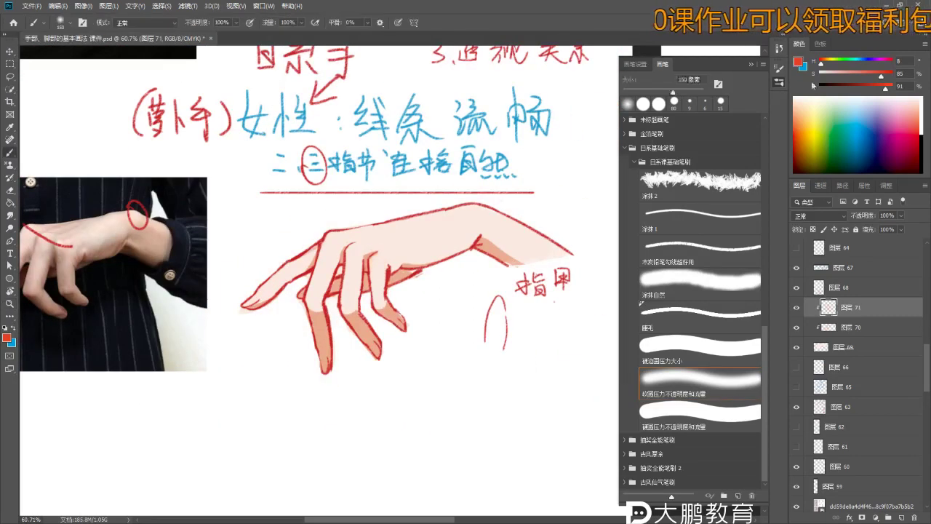
pyautogui.click(848, 80)
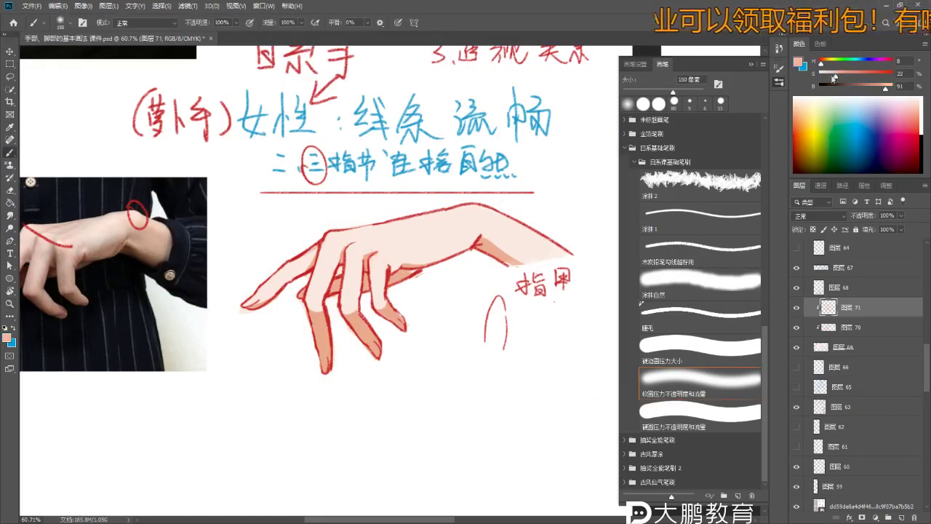
pyautogui.moveTo(373, 260)
pyautogui.mouseDown()
pyautogui.moveTo(380, 266)
pyautogui.moveTo(373, 260)
pyautogui.mouseUp()
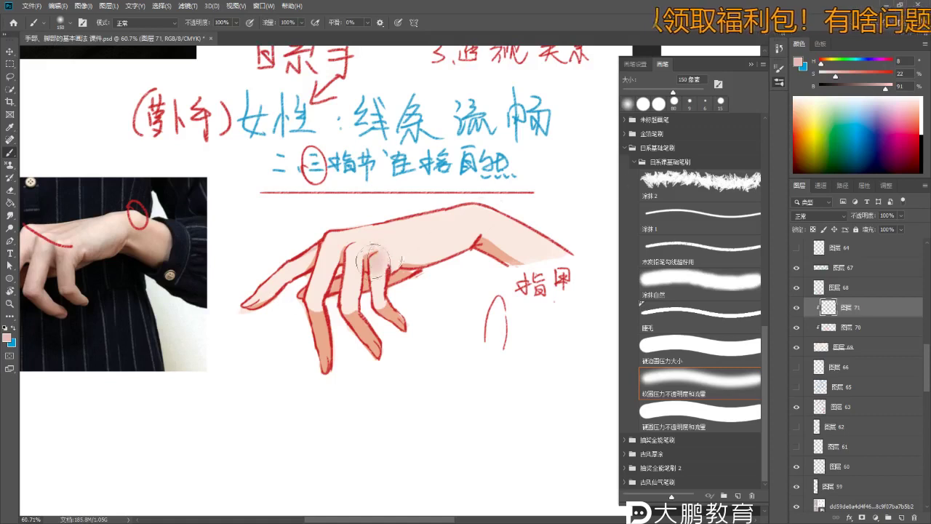
pyautogui.scroll(2, 379, 288)
pyautogui.press('[')
pyautogui.press('[')
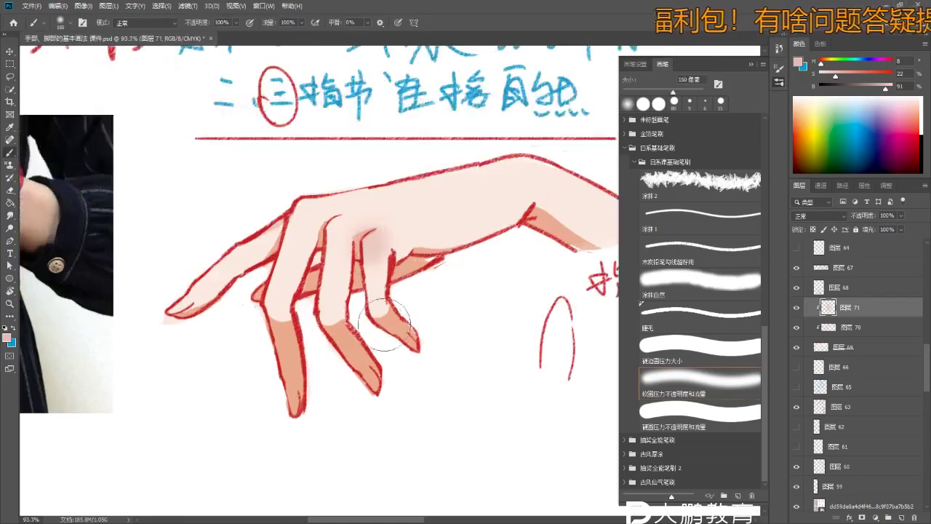
pyautogui.press('[')
pyautogui.moveTo(320, 324); pyautogui.dragTo(333, 311)
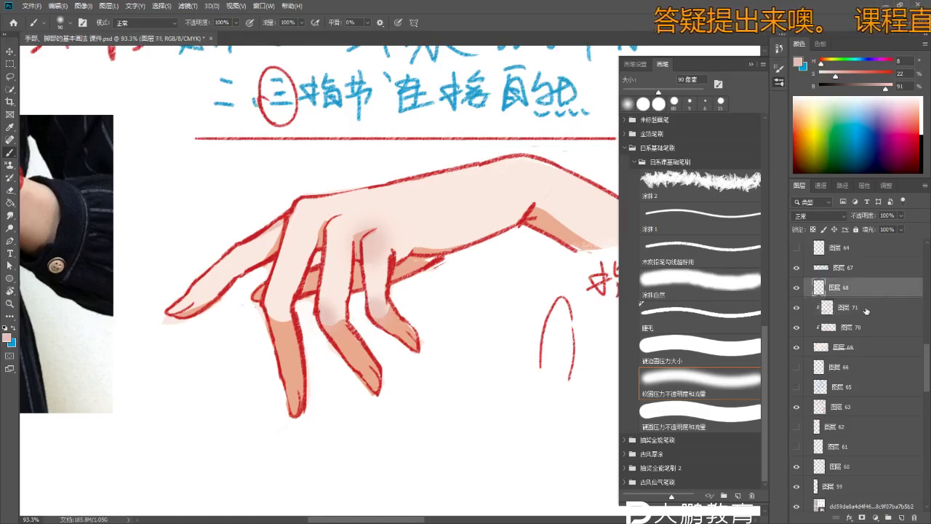
# - Move layer 71 below layer 70 and open Hue/Saturation for the blush
pyautogui.scroll(-1, 515, 314)
pyautogui.moveTo(870, 314); pyautogui.dragTo(866, 336)
pyautogui.scroll(-1, 352, 284)
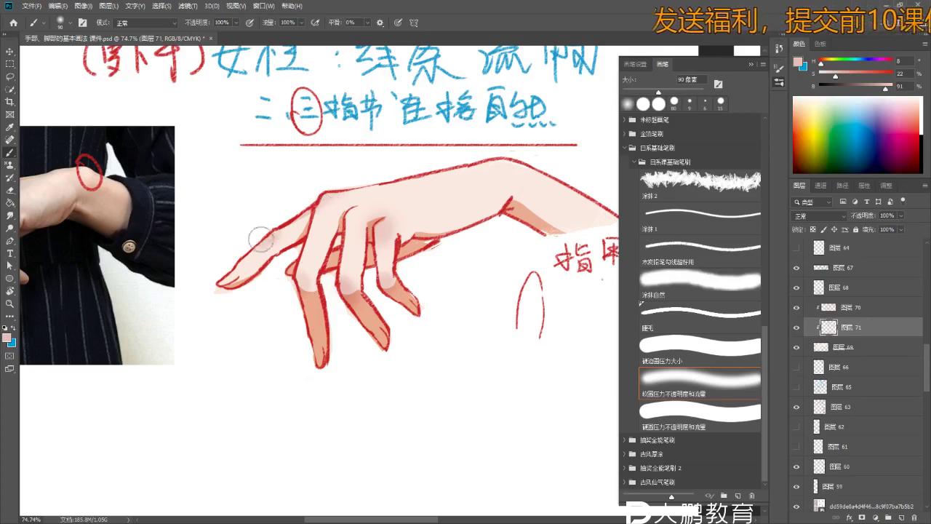
pyautogui.press(']')
pyautogui.press(']')
pyautogui.press(']')
pyautogui.press(']')
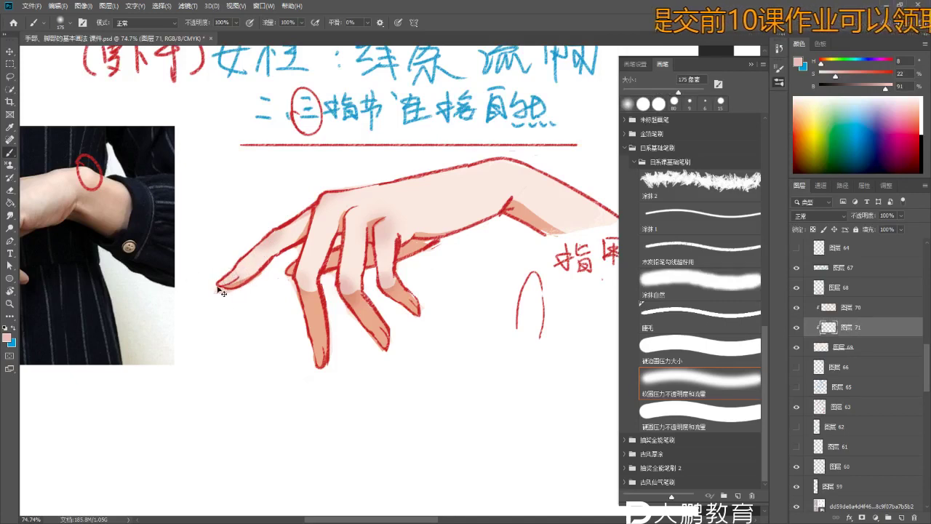
pyautogui.press('i')
pyautogui.hotkey('ctrl', 'u')
# - Darken the blush to Lightness -53 and apply it
pyautogui.moveTo(659, 260); pyautogui.dragTo(633, 266)
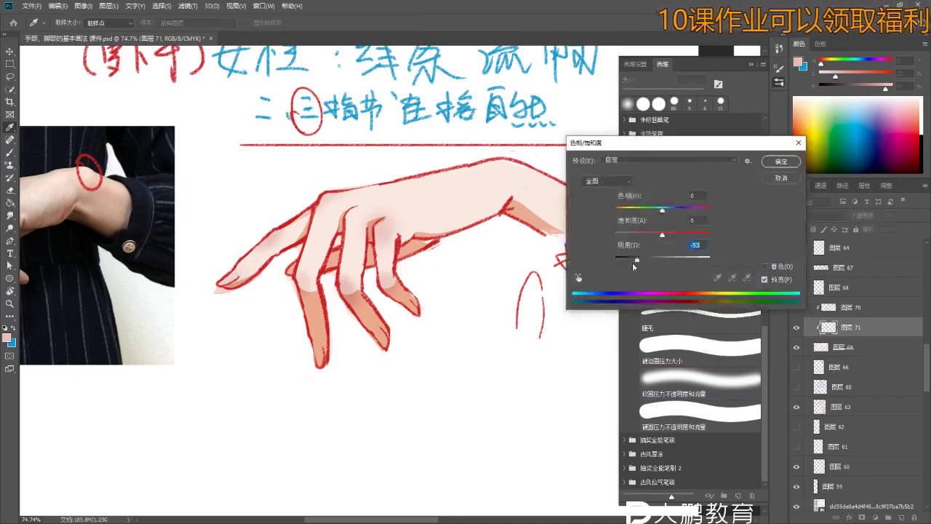
pyautogui.click(781, 161)
pyautogui.press('b')
# - Paint darker grey shadows over the finger, the middle knuckle and the index fingertip
pyautogui.moveTo(316, 360)
pyautogui.mouseDown()
pyautogui.moveTo(317, 342)
pyautogui.moveTo(317, 375)
pyautogui.moveTo(313, 315)
pyautogui.mouseUp()
pyautogui.keyDown('alt'); pyautogui.click(314, 315); pyautogui.keyUp('alt')
pyautogui.moveTo(343, 285); pyautogui.dragTo(355, 287)
pyautogui.keyDown('alt'); pyautogui.click(349, 286); pyautogui.keyUp('alt')
pyautogui.moveTo(320, 331); pyautogui.dragTo(320, 360)
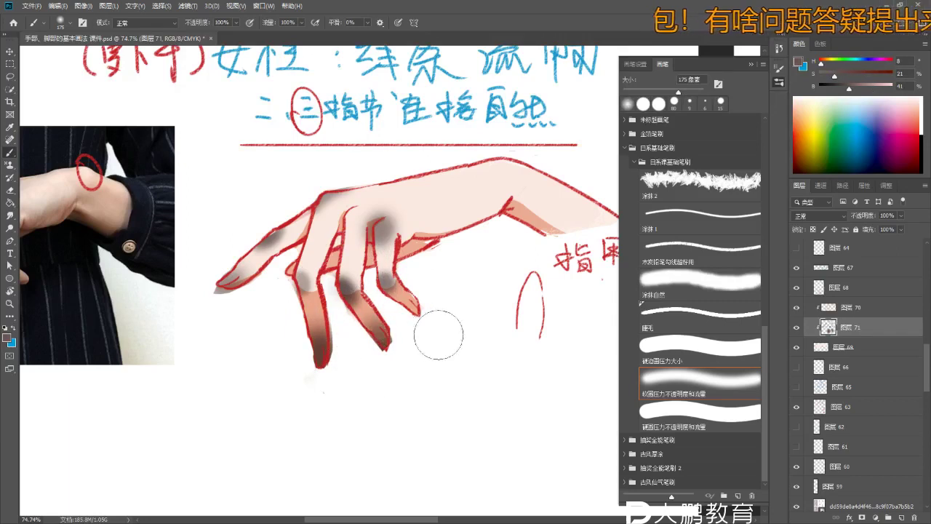
pyautogui.scroll(-2, 440, 327)
pyautogui.scroll(-2, 437, 333)
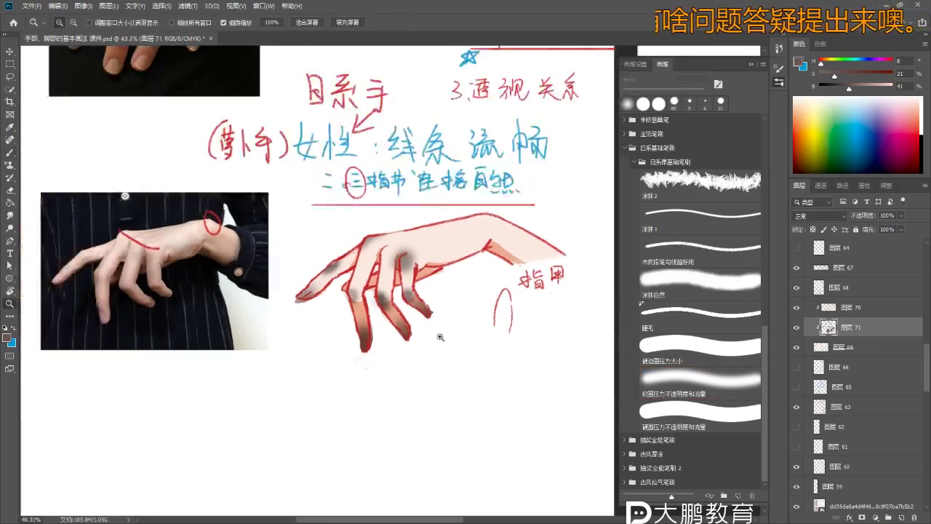
pyautogui.scroll(2, 415, 191)
pyautogui.scroll(2, 486, 207)
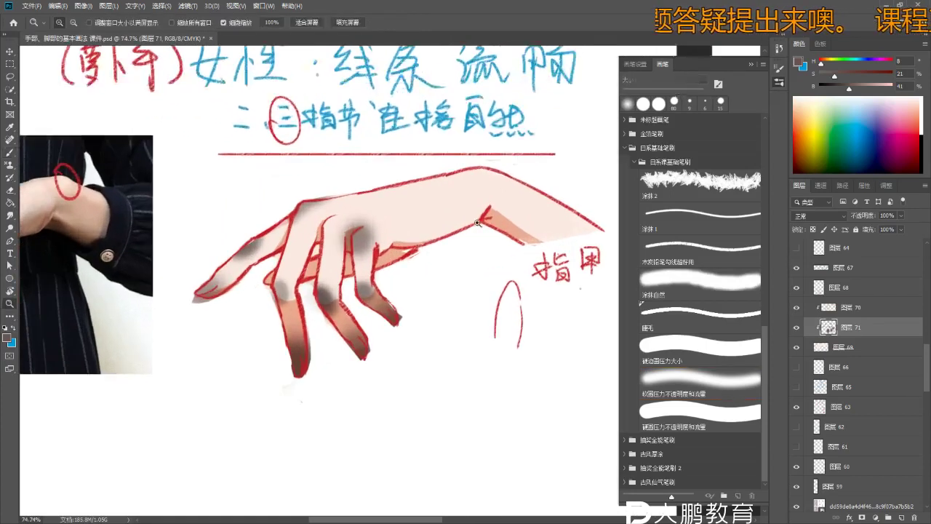
# - Add soft grey shading on the back of the hand near the wrist
pyautogui.moveTo(483, 205); pyautogui.dragTo(458, 211)
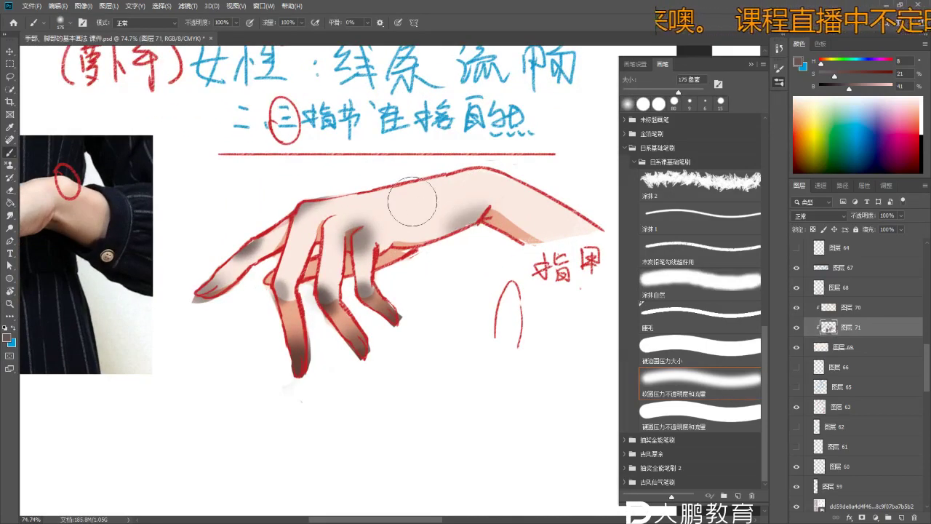
pyautogui.moveTo(452, 223); pyautogui.dragTo(443, 237)
pyautogui.scroll(-3, 444, 236)
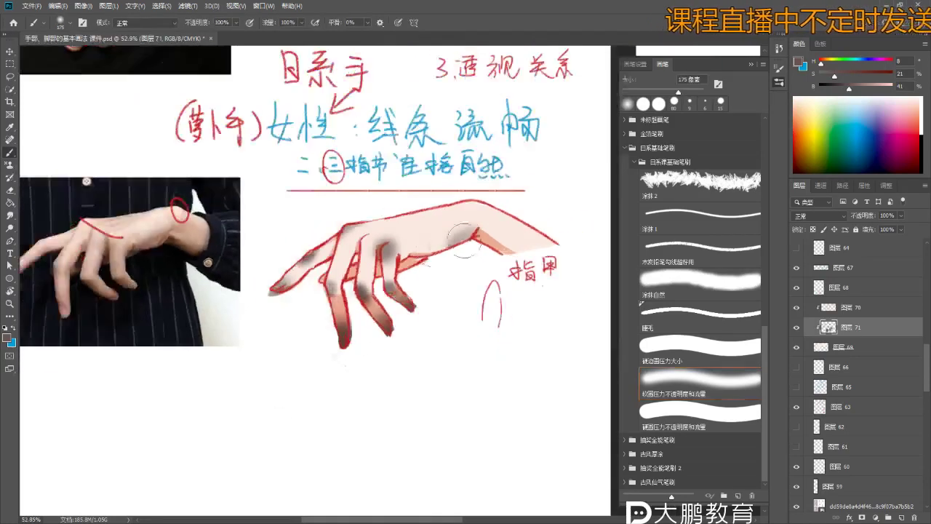
pyautogui.scroll(3, 422, 274)
pyautogui.press('b')
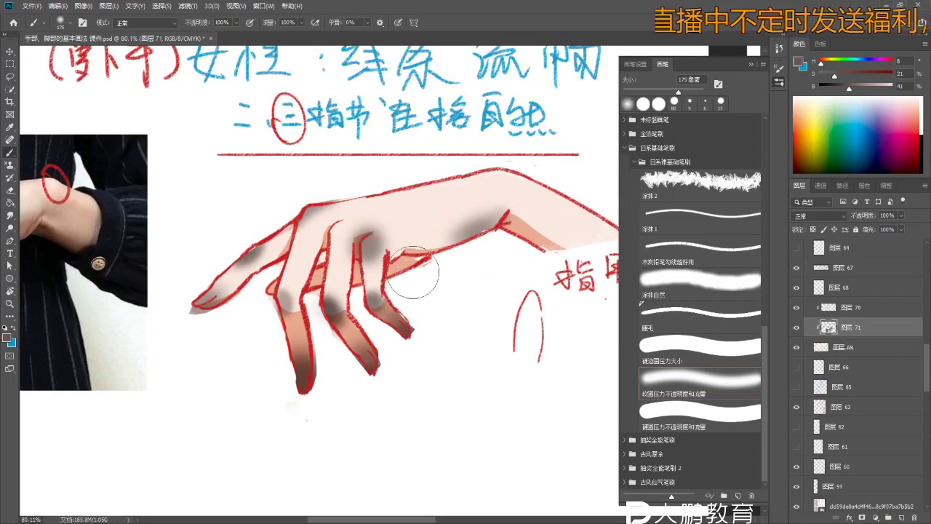
pyautogui.scroll(-3, 451, 270)
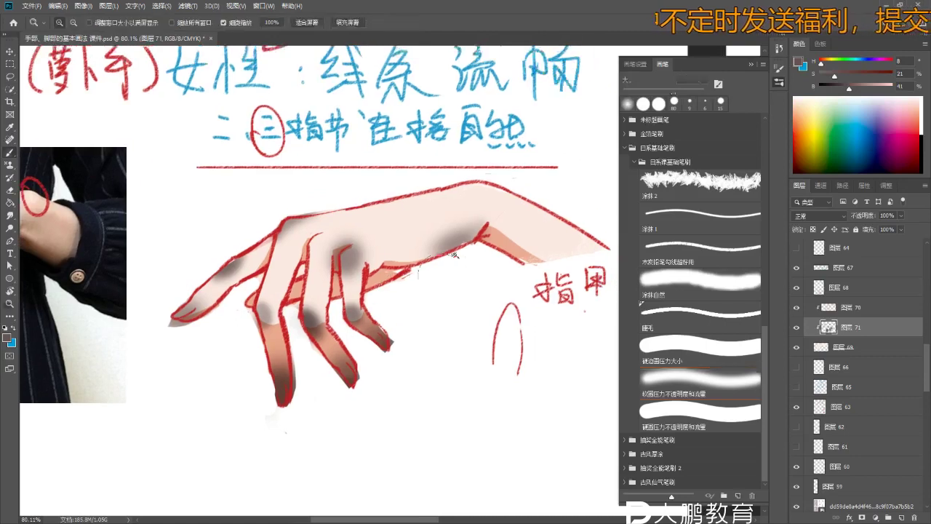
pyautogui.scroll(2, 443, 253)
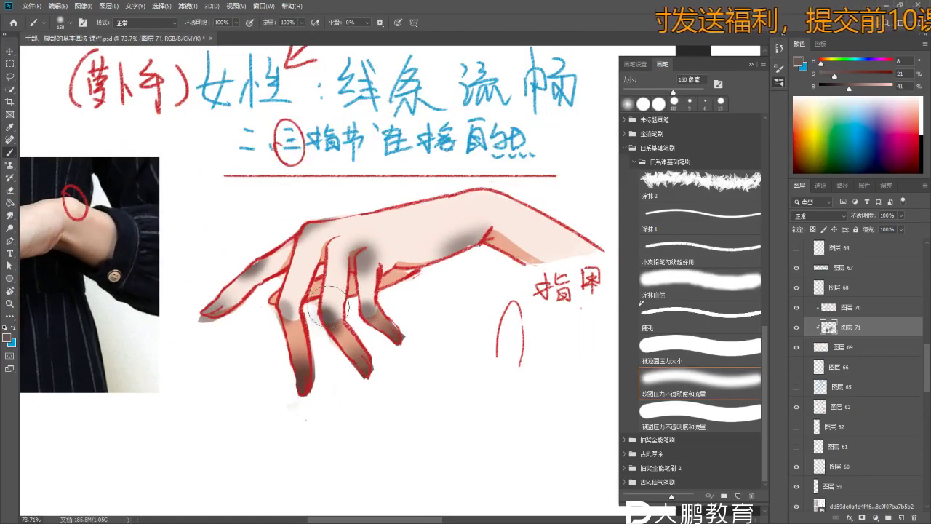
# - Smudge the middle finger's grey shadow downward, then open Hue/Saturation and raise lightness
pyautogui.press('r')
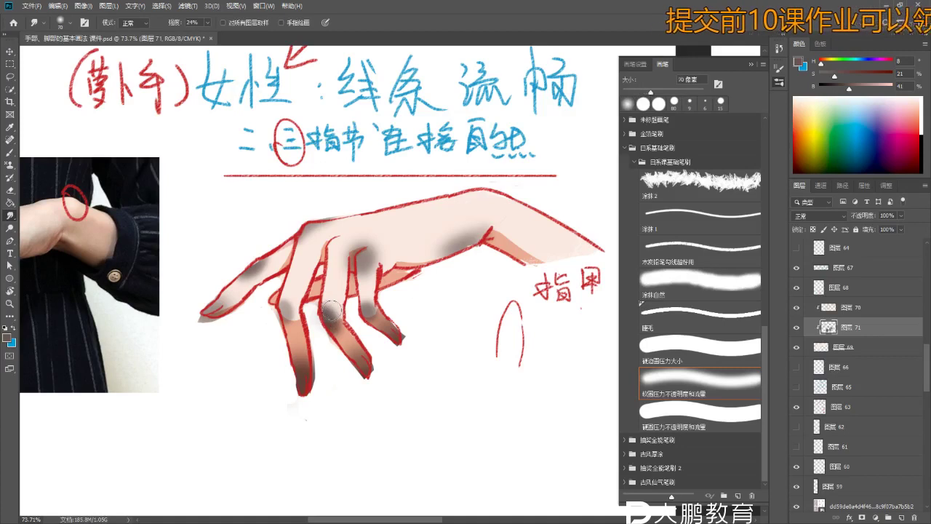
pyautogui.moveTo(331, 299); pyautogui.dragTo(331, 327)
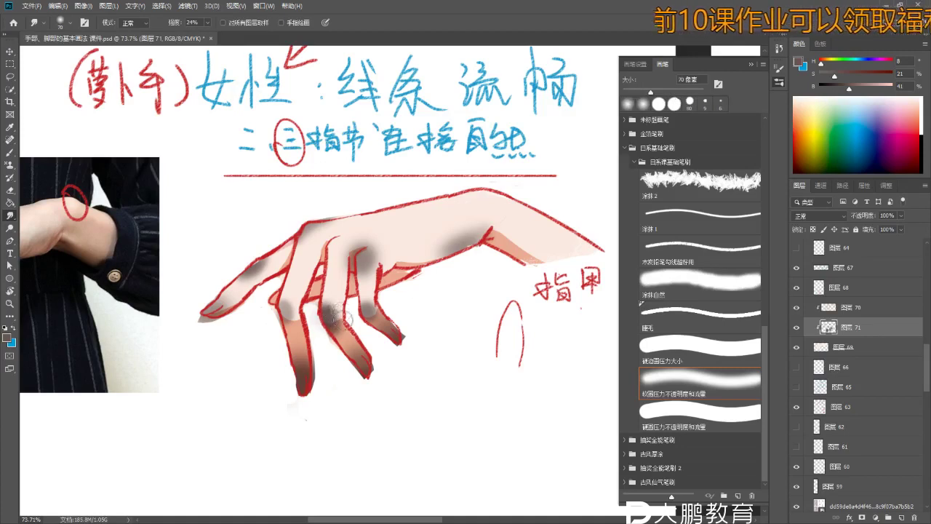
pyautogui.press('b')
pyautogui.scroll(-2, 364, 320)
pyautogui.scroll(2, 383, 349)
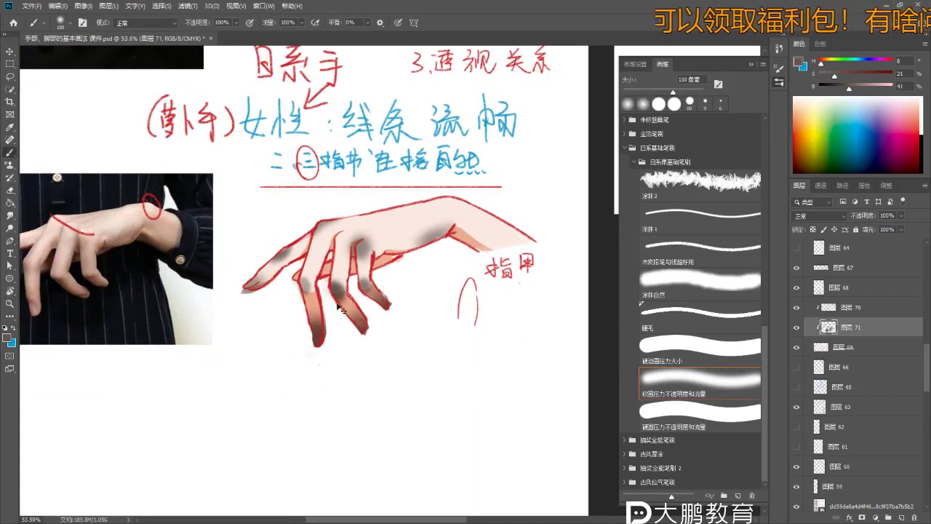
pyautogui.hotkey('ctrl', 'u')
pyautogui.moveTo(663, 259); pyautogui.dragTo(689, 259)
# - Colorize the grey knuckle dabs at Hue 0, Saturation +90, Lightness +80 and apply
pyautogui.click(764, 266)
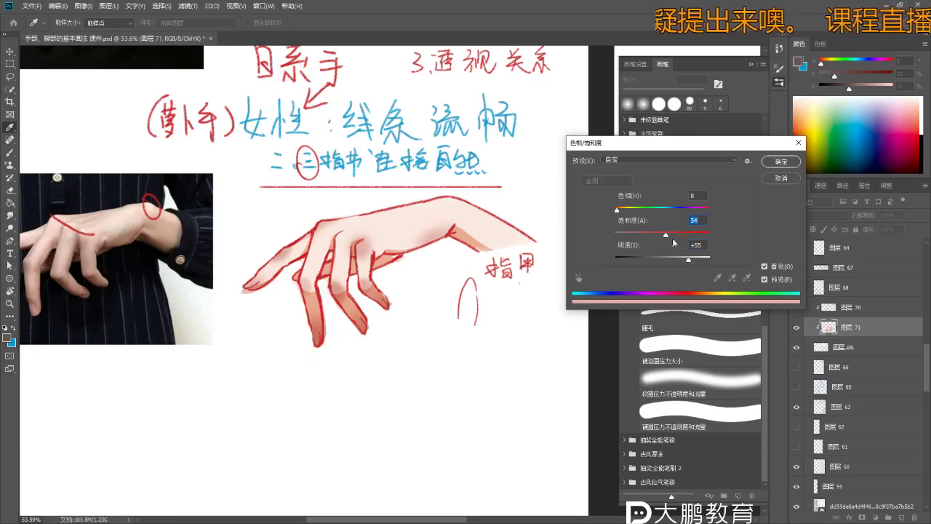
pyautogui.moveTo(696, 265); pyautogui.dragTo(691, 261)
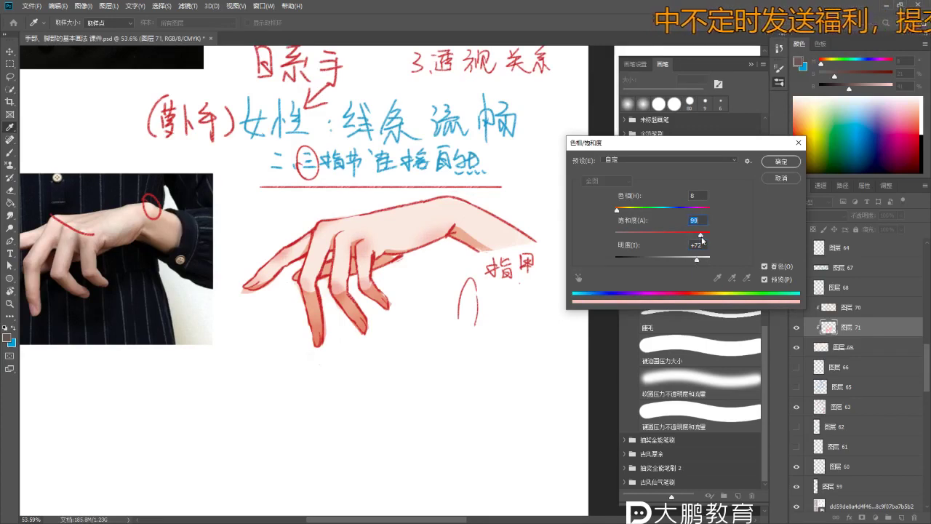
pyautogui.moveTo(633, 208); pyautogui.dragTo(570, 210)
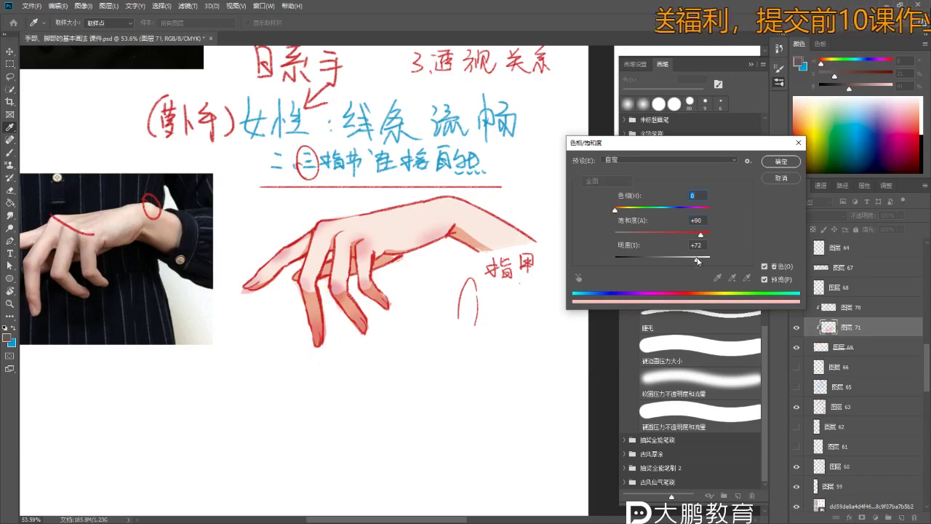
pyautogui.click(705, 260)
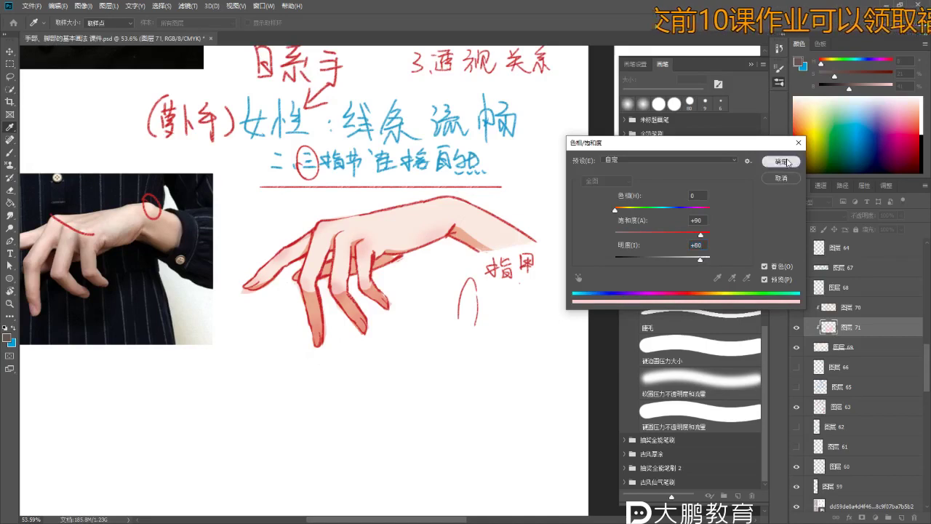
pyautogui.click(781, 161)
pyautogui.press('b')
pyautogui.scroll(-1, 364, 291)
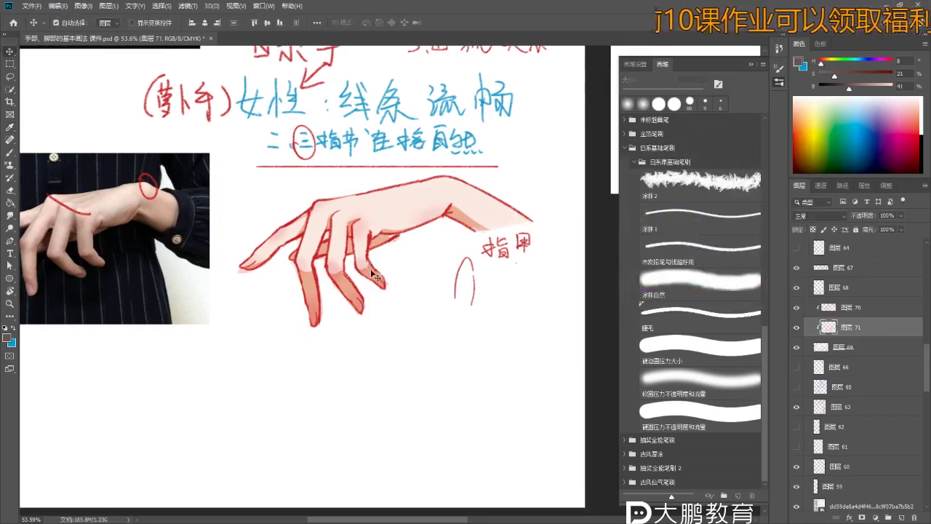
# - Add a clipped layer and pick a hard round pressure brush with blue paint
pyautogui.click(902, 517)
pyautogui.scroll(3, 360, 323)
pyautogui.press('p')
pyautogui.press('b')
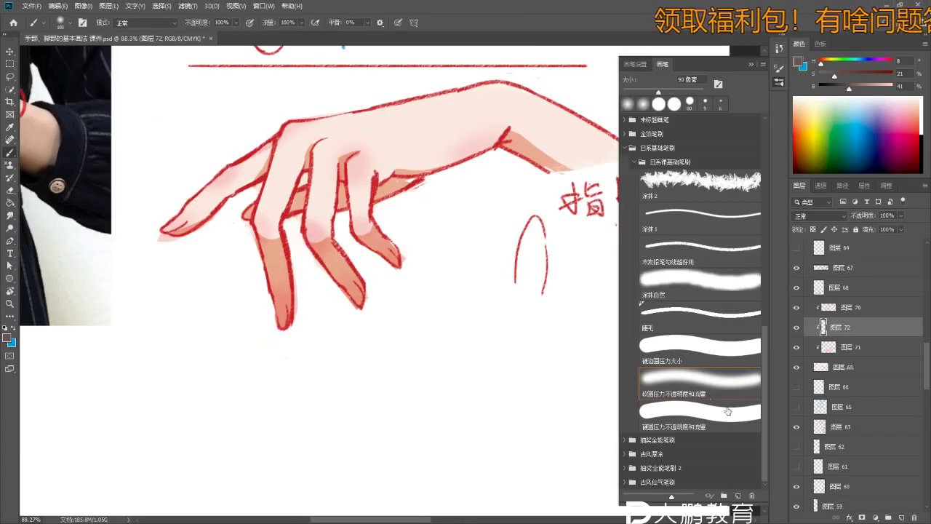
pyautogui.click(721, 411)
pyautogui.click(857, 127)
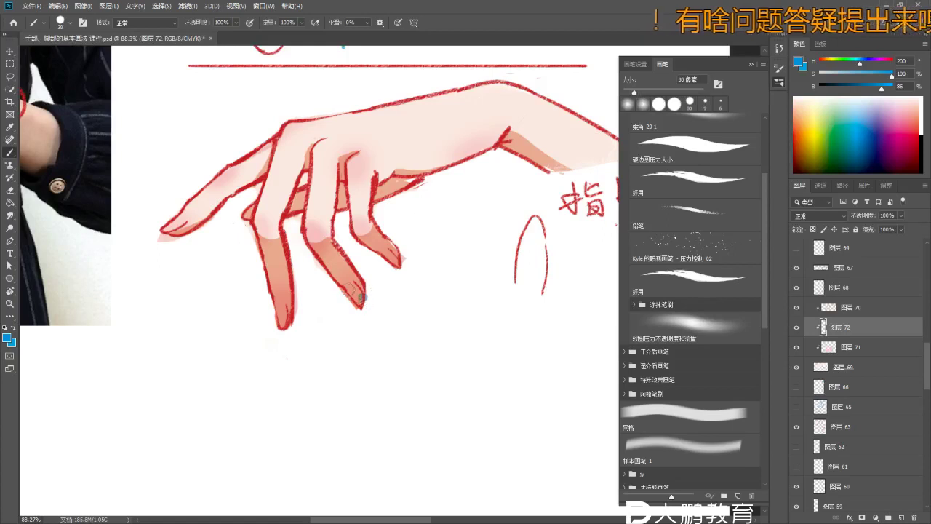
# - Fill the first two fingernails solid blue after undoing trial strokes
pyautogui.moveTo(361, 297); pyautogui.dragTo(355, 305)
pyautogui.hotkey('ctrl', 'z')
pyautogui.moveTo(434, 303)
pyautogui.mouseDown()
pyautogui.moveTo(364, 277)
pyautogui.moveTo(316, 285)
pyautogui.moveTo(385, 276)
pyautogui.moveTo(349, 313)
pyautogui.mouseUp()
pyautogui.hotkey('ctrl', 'z')
pyautogui.hotkey('ctrl', 'z')
pyautogui.moveTo(346, 283); pyautogui.dragTo(355, 296)
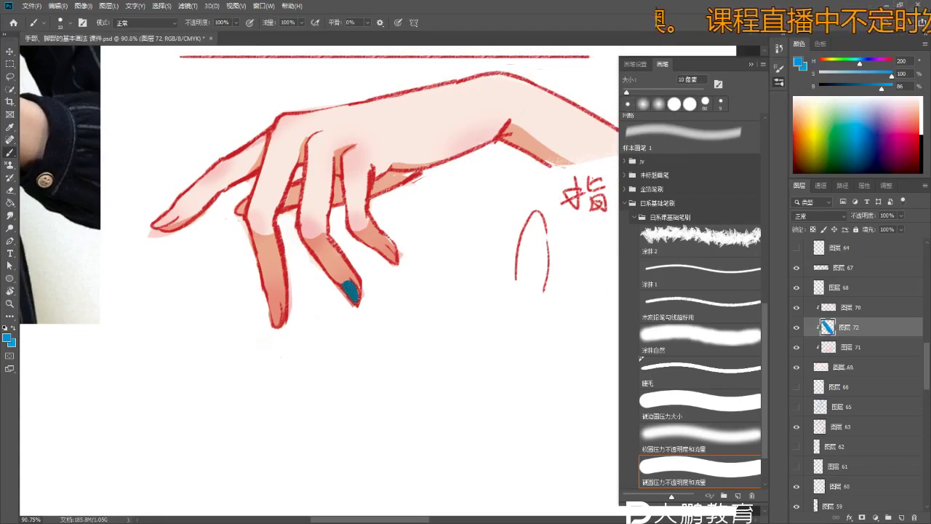
pyautogui.scroll(2, 335, 281)
pyautogui.moveTo(393, 242); pyautogui.dragTo(406, 256)
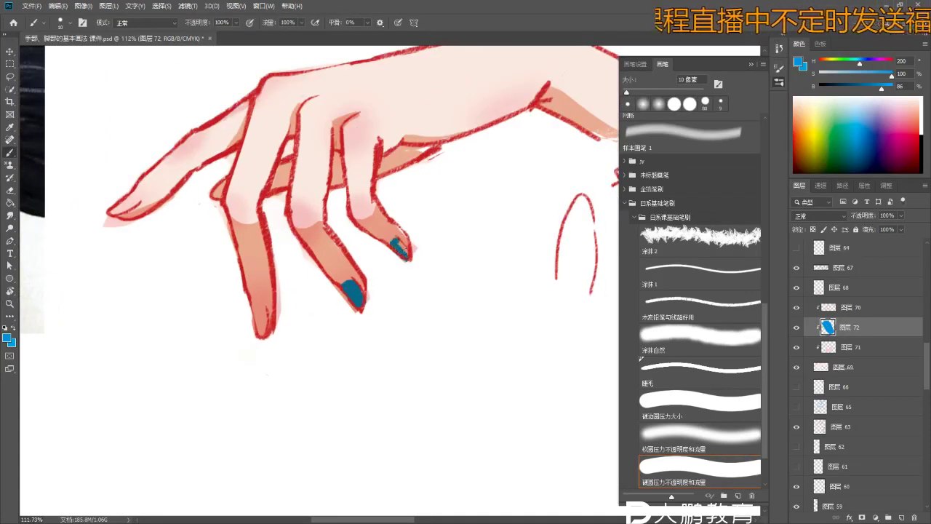
pyautogui.scroll(2, 270, 306)
# - Paint the index and leftmost fingernails blue
pyautogui.moveTo(310, 262)
pyautogui.mouseDown()
pyautogui.moveTo(314, 284)
pyautogui.moveTo(311, 271)
pyautogui.mouseUp()
pyautogui.hotkey('ctrl', 'z')
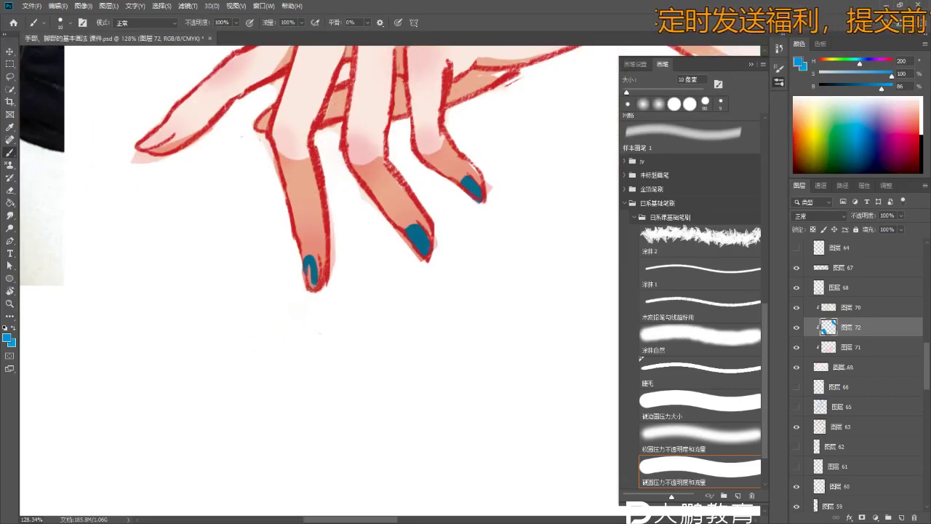
pyautogui.scroll(-2, 307, 266)
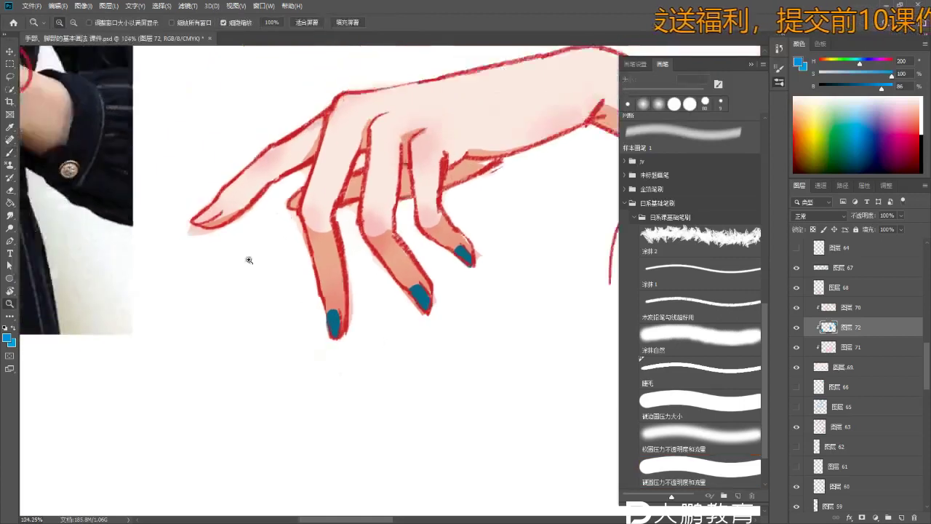
pyautogui.scroll(3, 218, 226)
pyautogui.moveTo(202, 216); pyautogui.dragTo(221, 207)
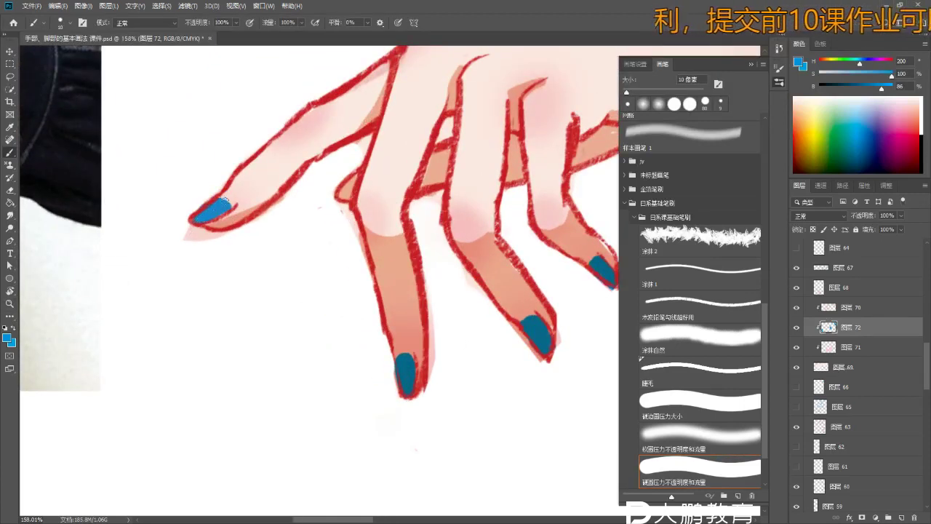
pyautogui.scroll(-5, 224, 203)
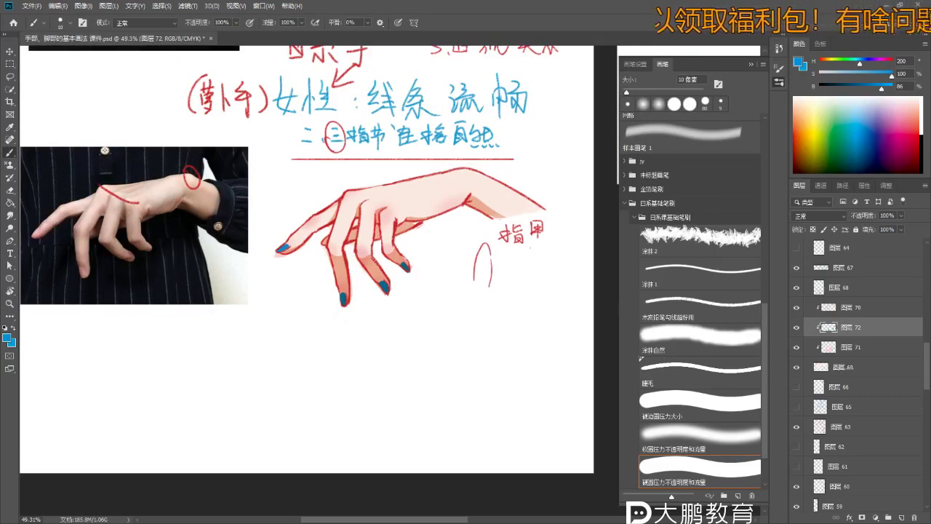
pyautogui.press('e')
pyautogui.scroll(4, 279, 249)
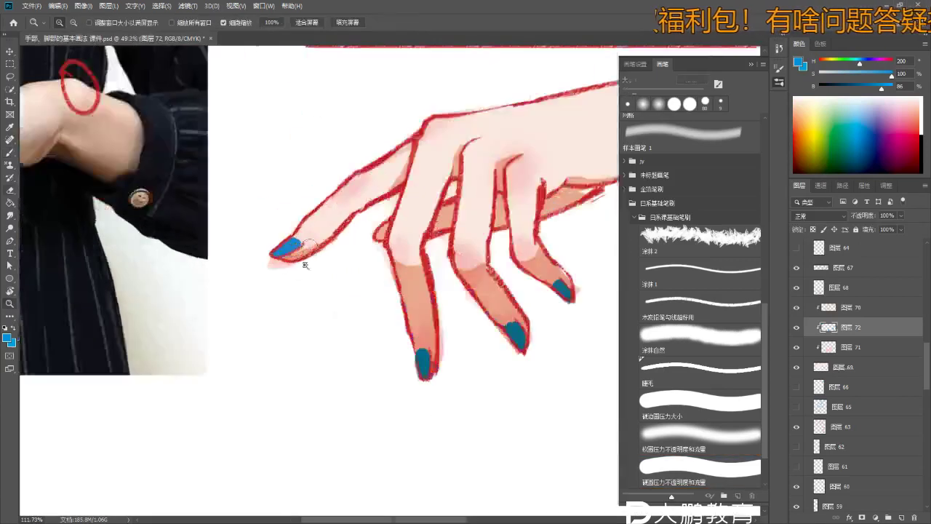
# - Erase parts of the index, middle, ring and little fingernails with a soft round eraser
pyautogui.click(729, 435)
pyautogui.moveTo(284, 245)
pyautogui.mouseDown()
pyautogui.moveTo(311, 241)
pyautogui.moveTo(307, 264)
pyautogui.moveTo(305, 226)
pyautogui.mouseUp()
pyautogui.press(']')
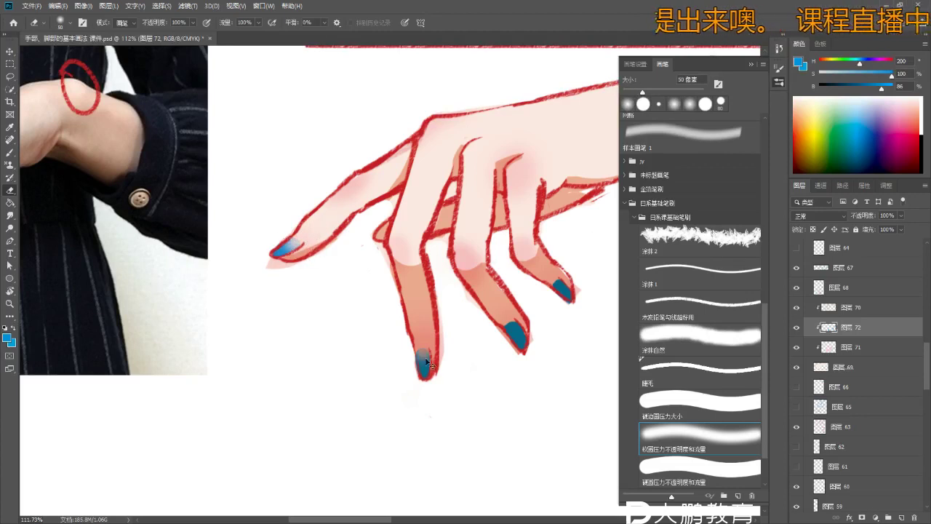
pyautogui.moveTo(426, 362); pyautogui.dragTo(416, 311)
pyautogui.moveTo(515, 331)
pyautogui.mouseDown()
pyautogui.moveTo(505, 323)
pyautogui.moveTo(520, 338)
pyautogui.mouseUp()
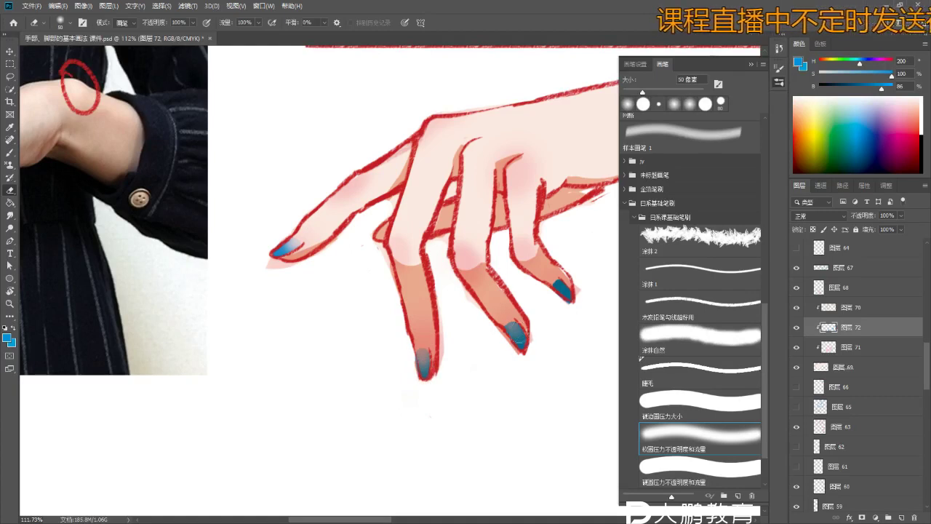
pyautogui.moveTo(534, 262); pyautogui.dragTo(564, 294)
# - Zoom out to check the whole page and make layer 图层 68 active
pyautogui.press('z')
pyautogui.moveTo(486, 355)
pyautogui.mouseDown()
pyautogui.moveTo(466, 363)
pyautogui.moveTo(480, 415)
pyautogui.mouseUp()
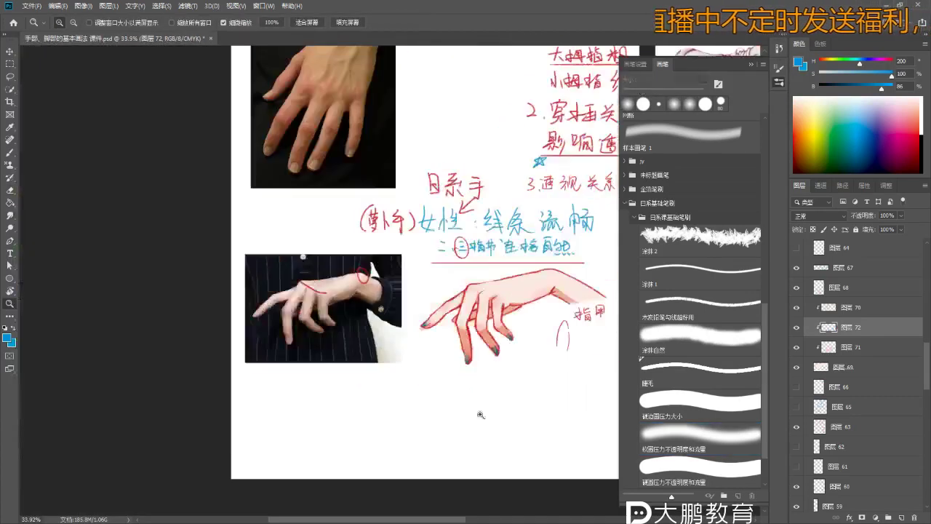
pyautogui.moveTo(500, 362); pyautogui.dragTo(450, 407)
pyautogui.press('b')
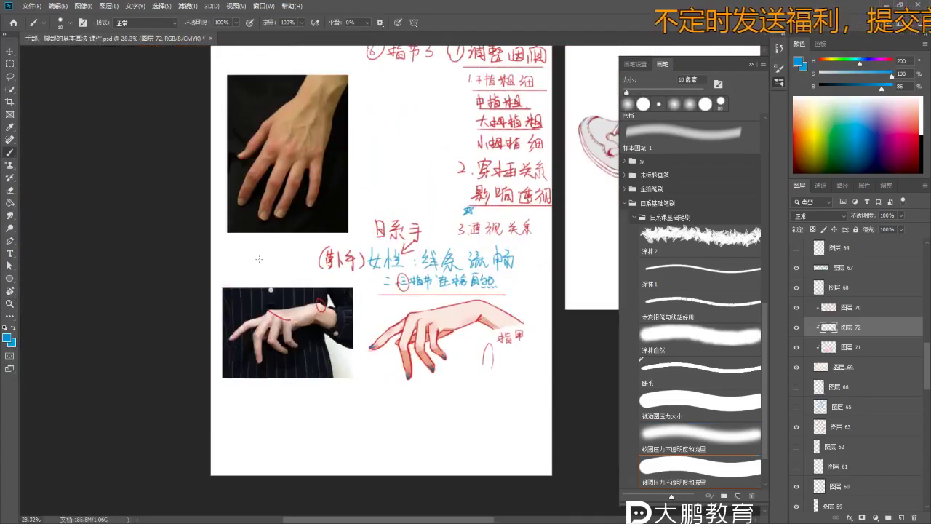
pyautogui.scroll(5, 444, 357)
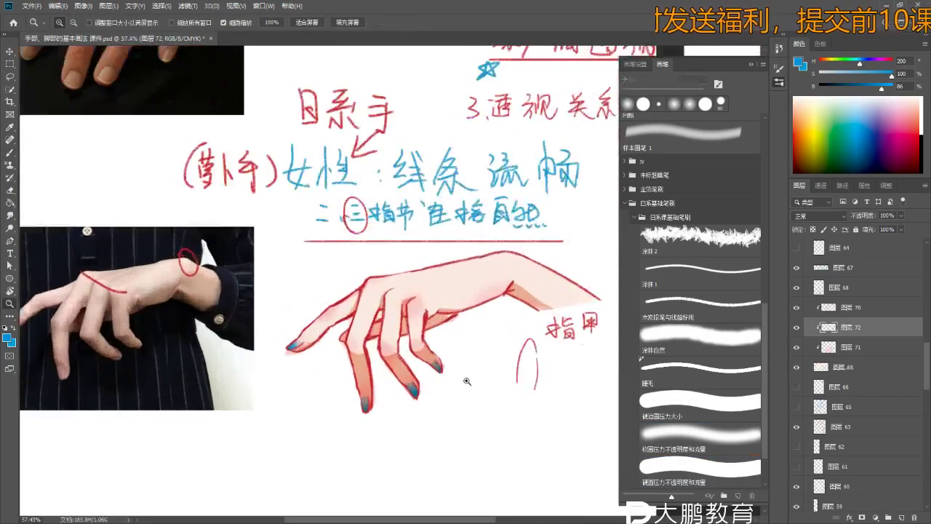
pyautogui.press('z')
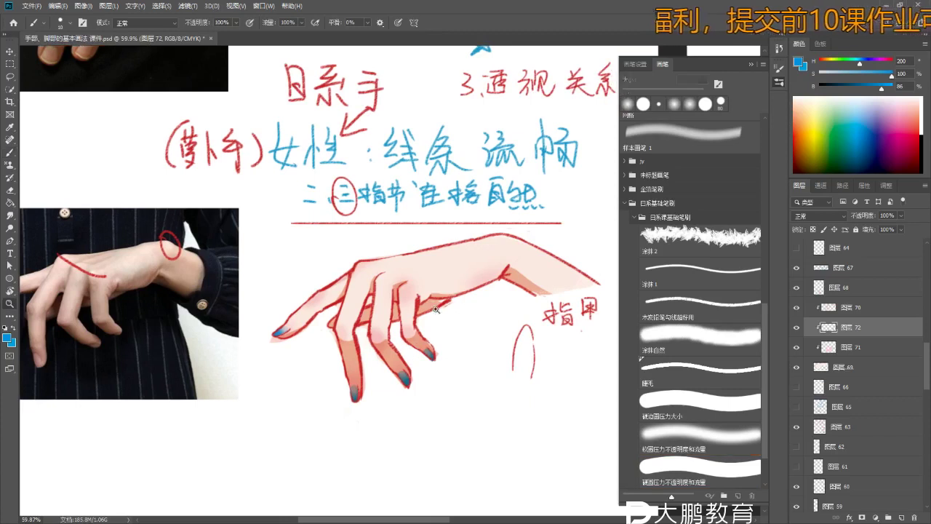
pyautogui.moveTo(437, 314); pyautogui.dragTo(414, 314)
pyautogui.press('b')
pyautogui.scroll(5, 290, 295)
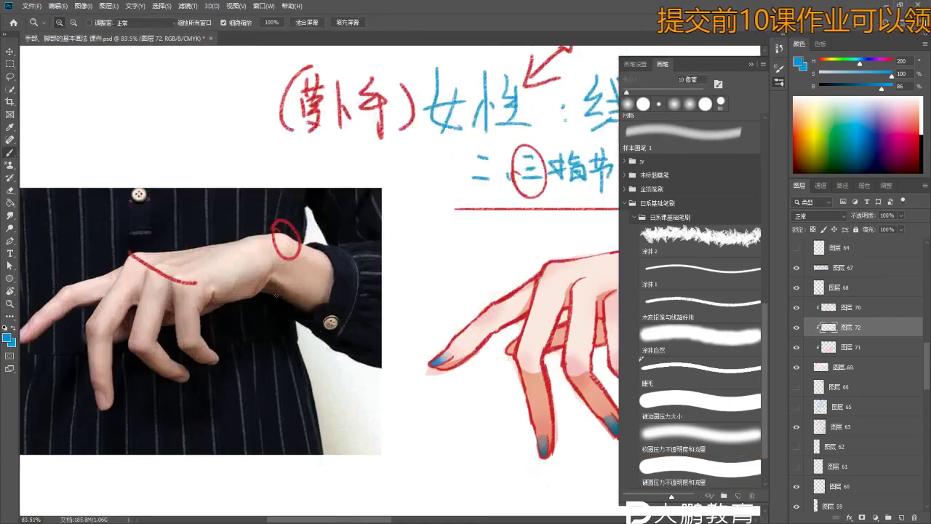
pyautogui.scroll(-2, 290, 294)
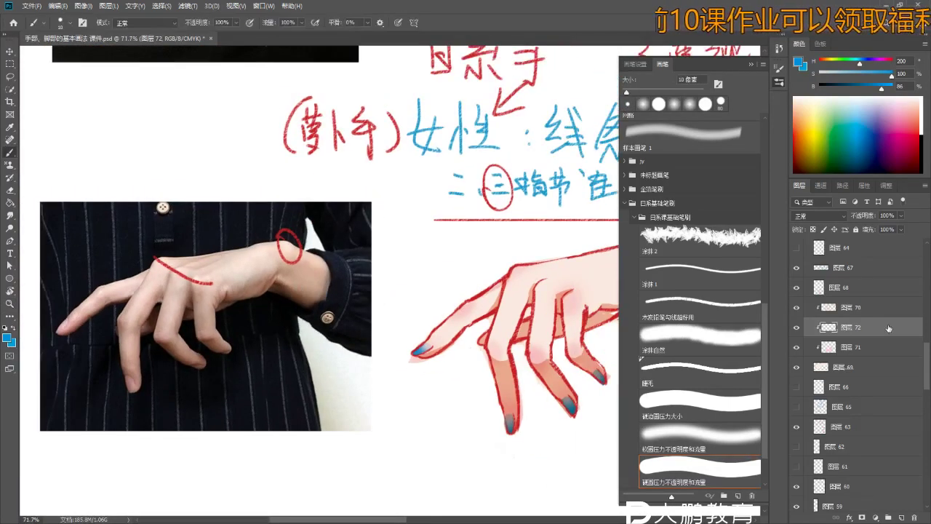
pyautogui.click(861, 288)
# - Draw two blue triangle outlines at the reference photo's wrist
pyautogui.scroll(3, 279, 301)
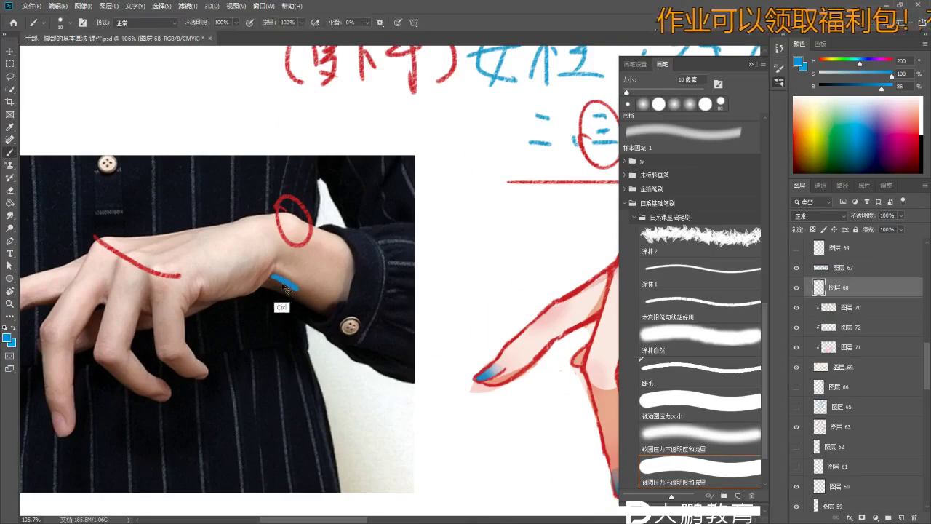
pyautogui.moveTo(307, 296); pyautogui.dragTo(309, 301)
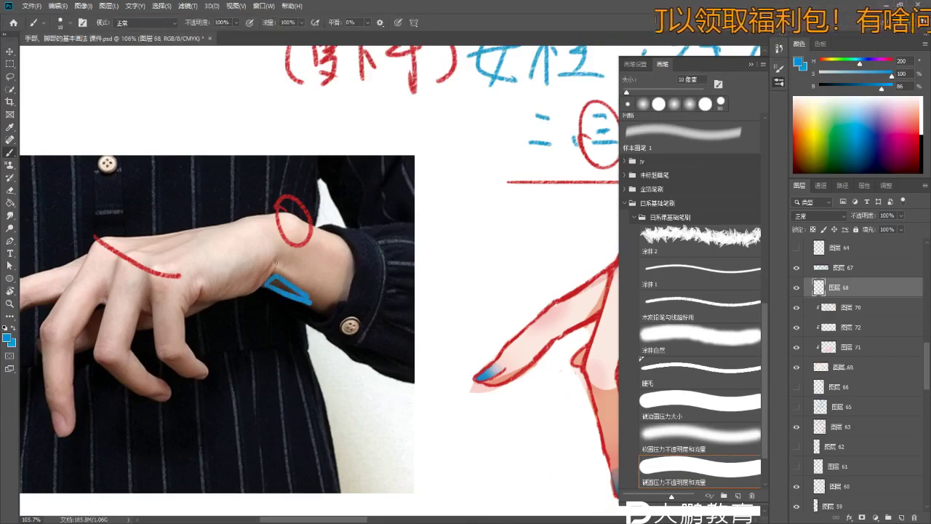
pyautogui.moveTo(280, 263); pyautogui.dragTo(313, 275)
# - Zoom out, select the hand drawing's layer 70 and sample its skin tone
pyautogui.scroll(-2, 313, 275)
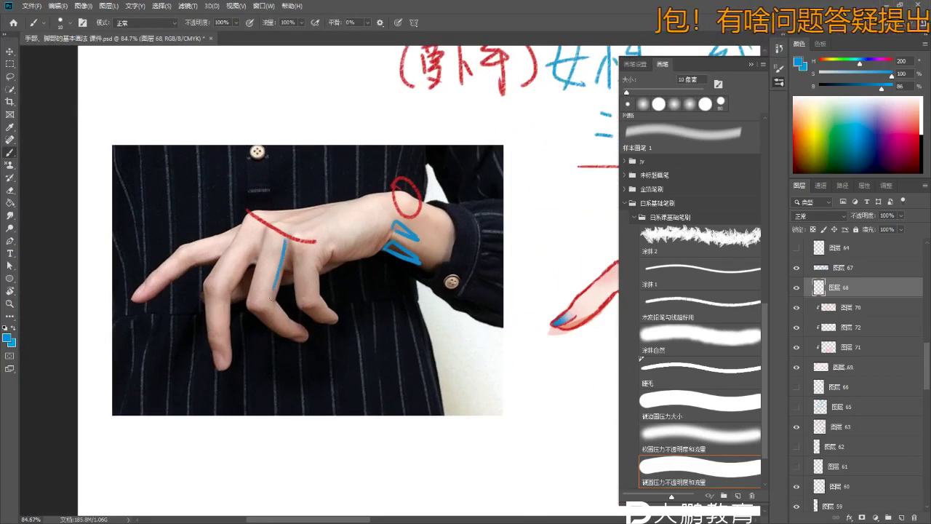
pyautogui.scroll(-3, 274, 301)
pyautogui.scroll(1, 438, 280)
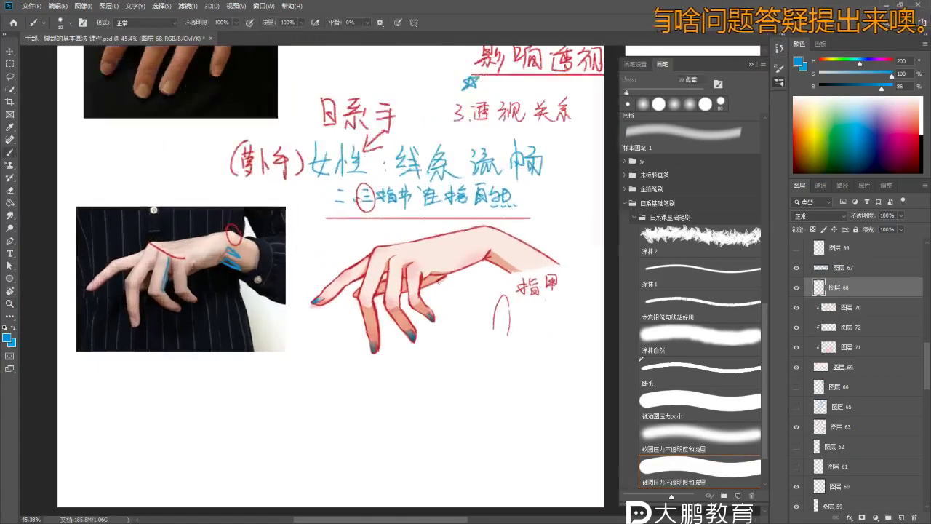
pyautogui.scroll(2, 438, 280)
pyautogui.keyDown('ctrl'); pyautogui.click(435, 283); pyautogui.keyUp('ctrl')
pyautogui.keyDown('alt'); pyautogui.click(433, 280); pyautogui.keyUp('alt')
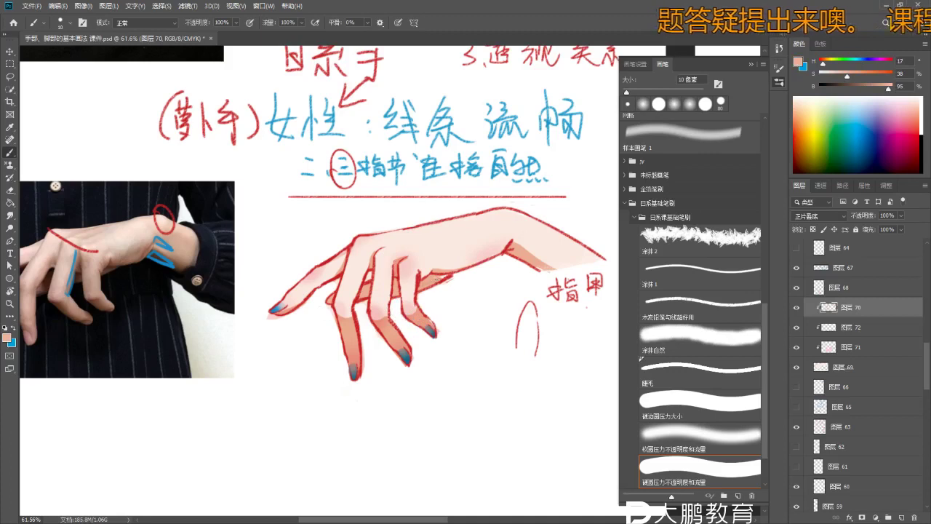
# - Switch to a 150 px Eraser and zoom in and out around the hand's fingertips
pyautogui.moveTo(458, 320); pyautogui.dragTo(460, 319)
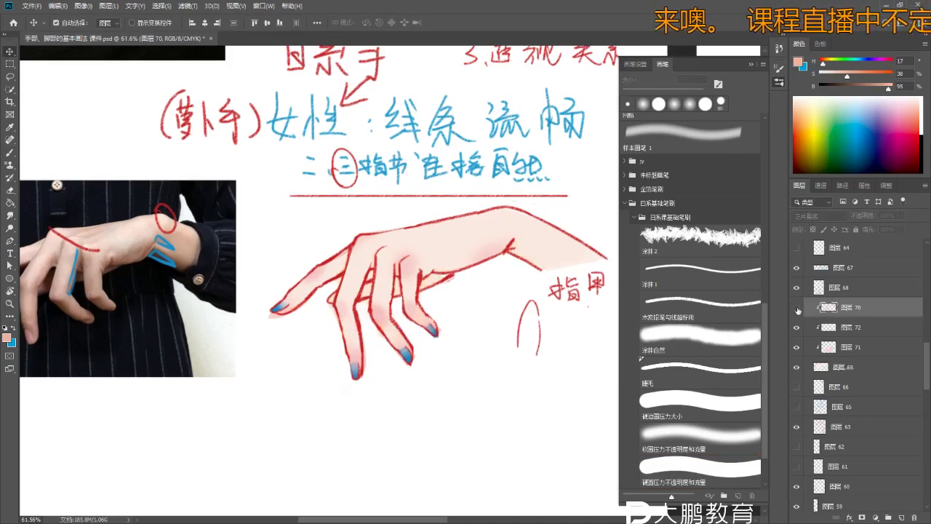
pyautogui.press('e')
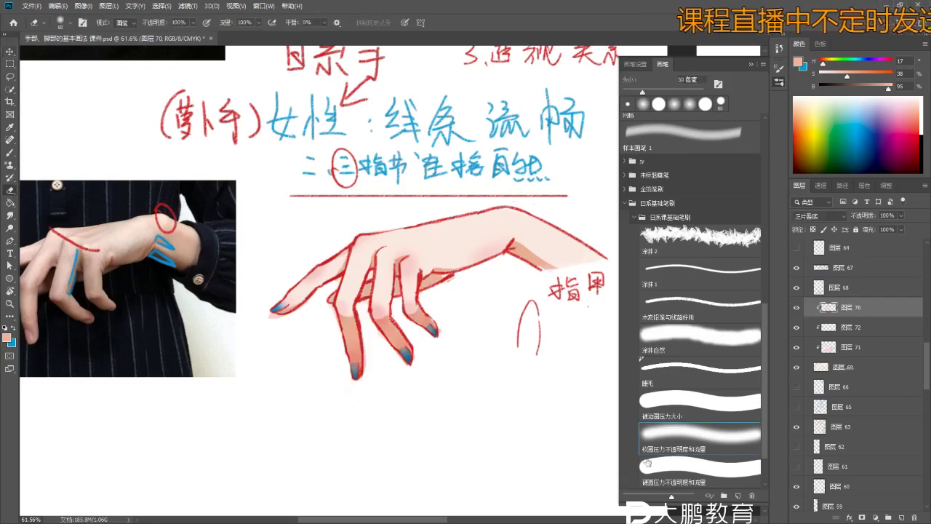
pyautogui.press(']')
pyautogui.press(']')
pyautogui.press(']')
pyautogui.press(']')
pyautogui.press(']')
pyautogui.press(']')
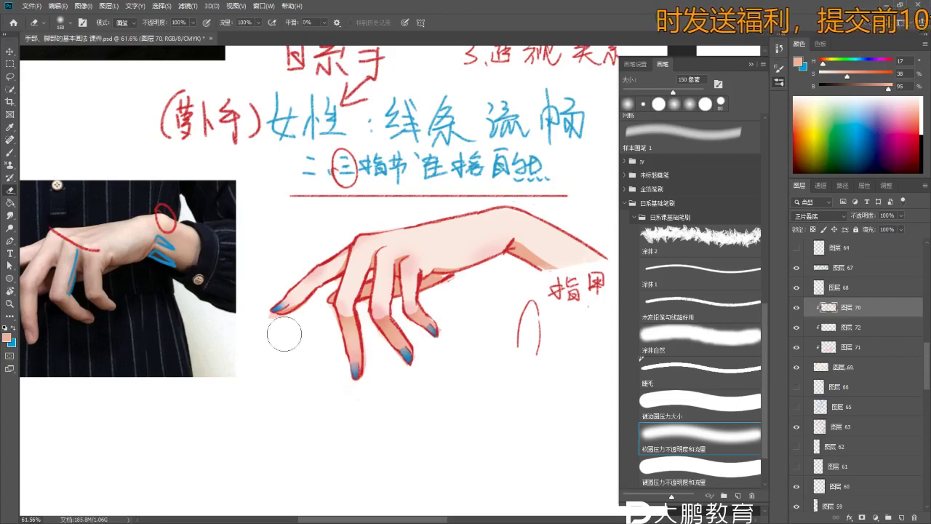
pyautogui.scroll(-5, 400, 382)
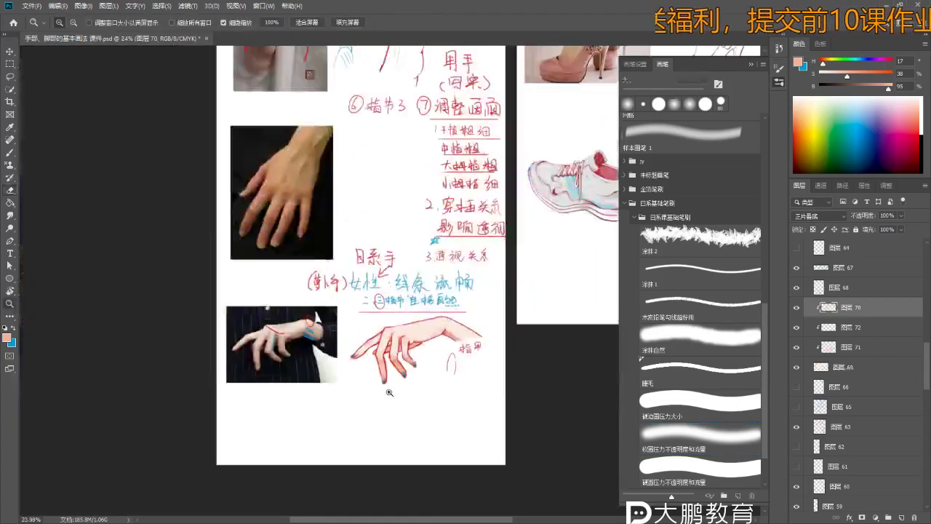
pyautogui.scroll(3, 398, 376)
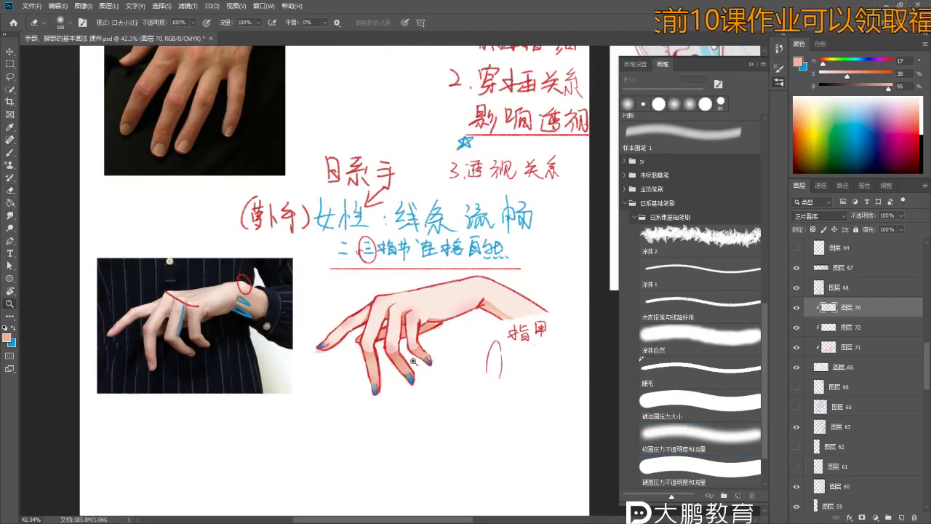
pyautogui.scroll(2, 406, 369)
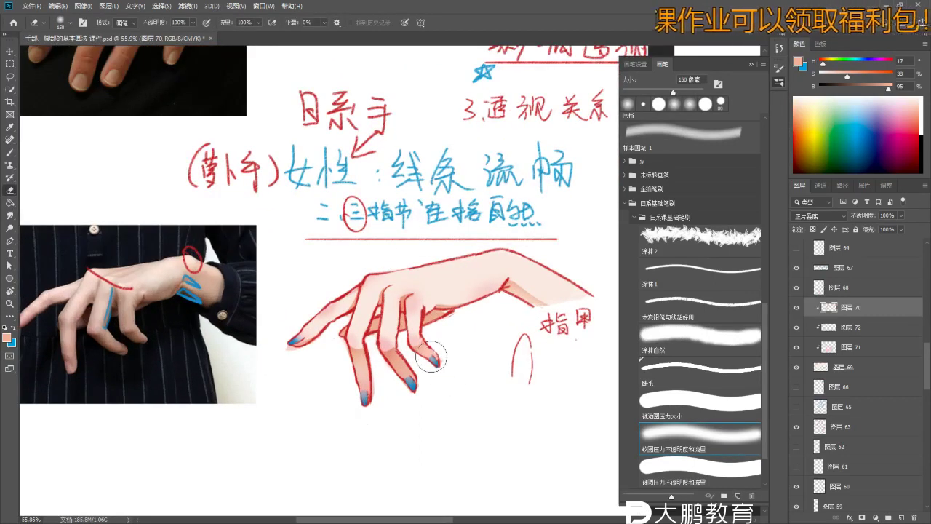
pyautogui.scroll(4, 438, 366)
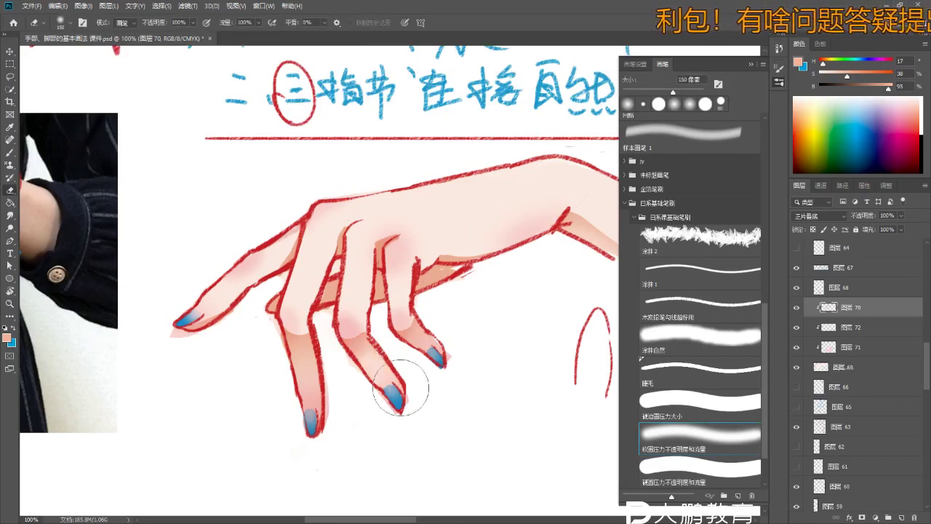
pyautogui.scroll(-2, 426, 459)
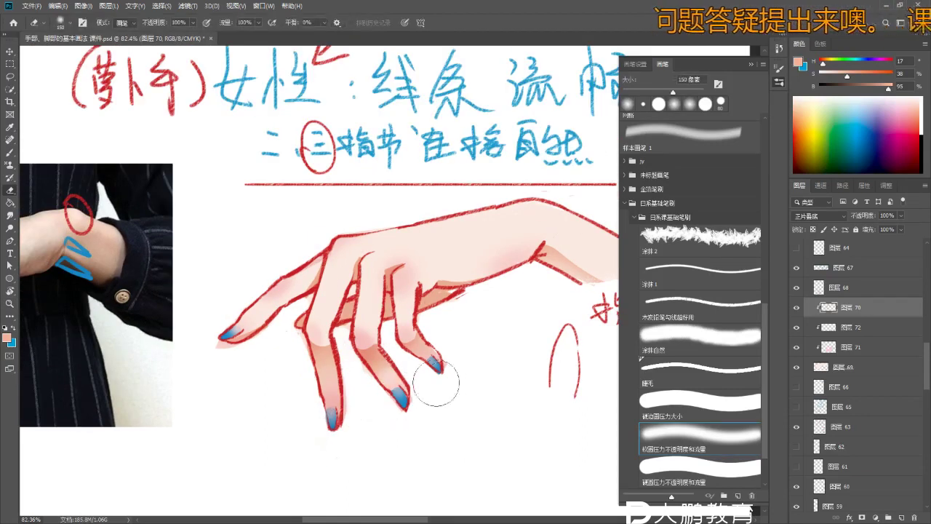
pyautogui.scroll(-3, 433, 378)
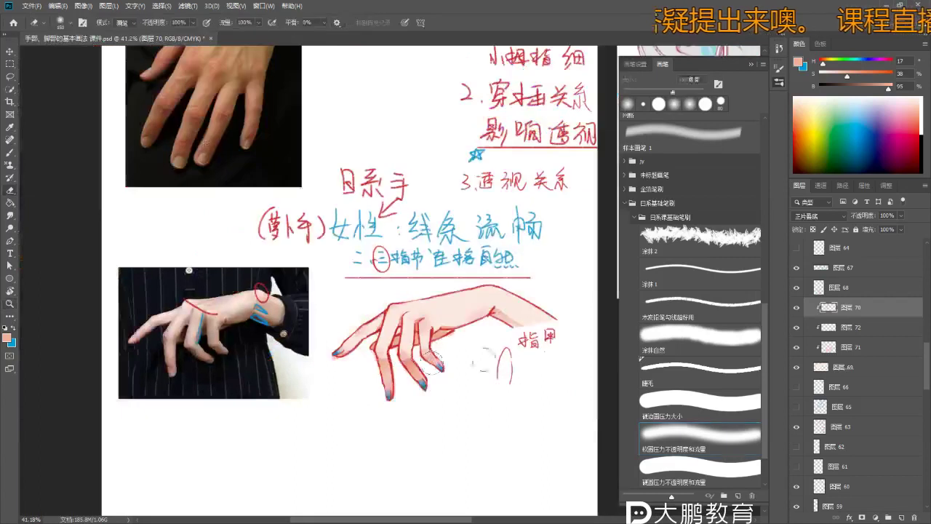
pyautogui.scroll(-2, 479, 394)
pyautogui.scroll(-3, 421, 344)
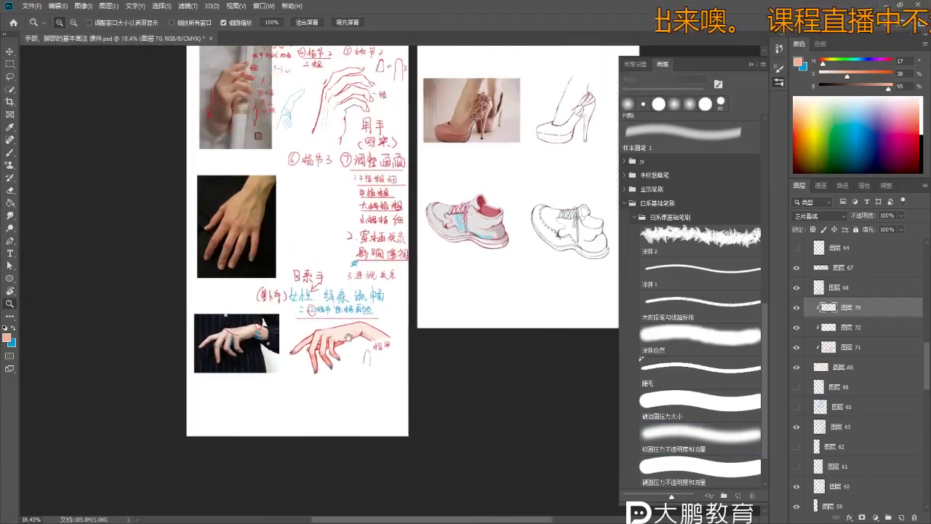
# - Zoom and pan the view over to the 脚部结构 foot-structure page
pyautogui.scroll(1, 322, 297)
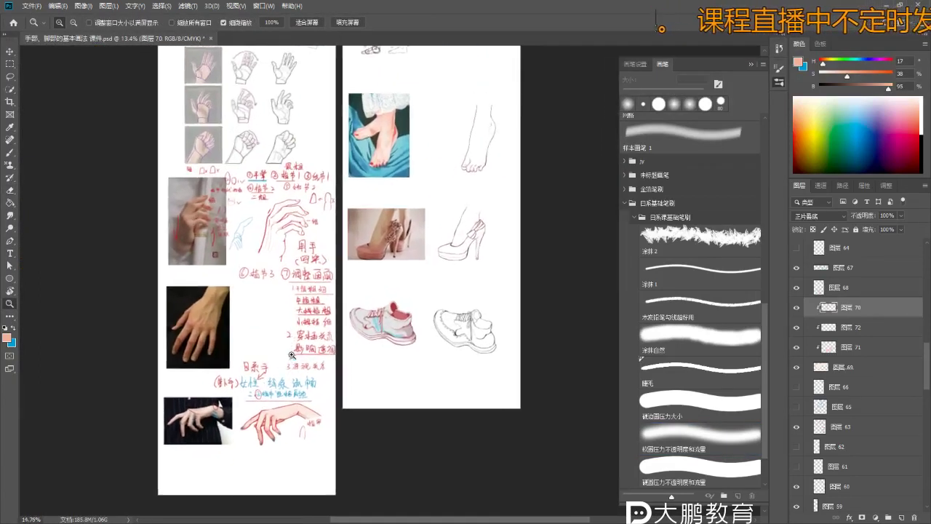
pyautogui.moveTo(366, 290); pyautogui.dragTo(359, 305)
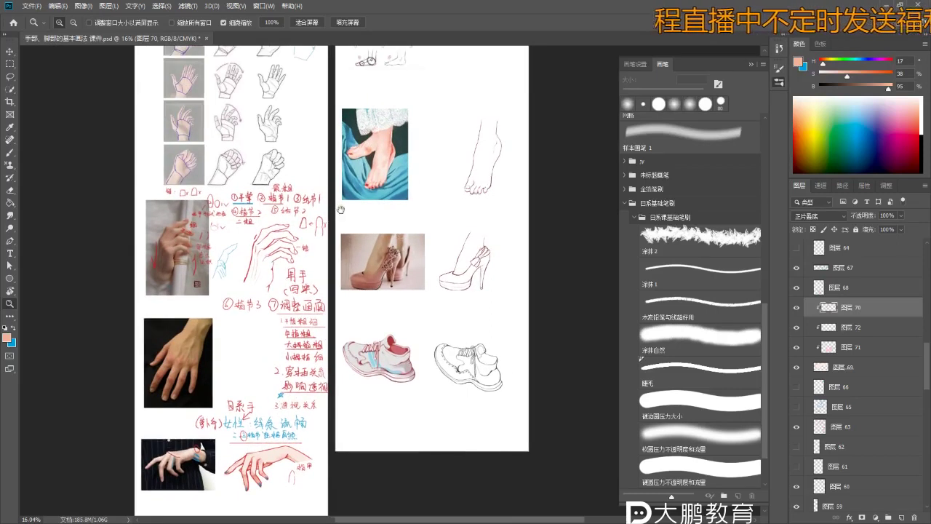
pyautogui.scroll(5, 341, 209)
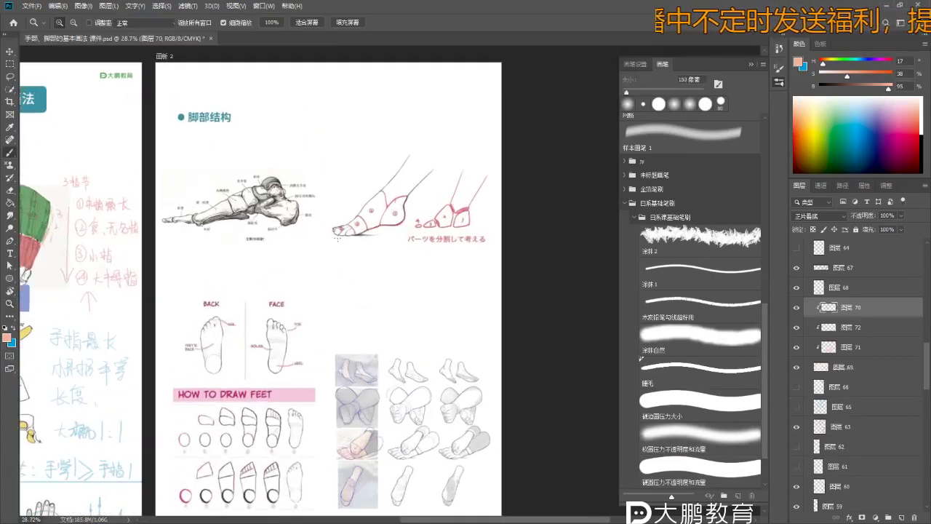
pyautogui.scroll(3, 336, 235)
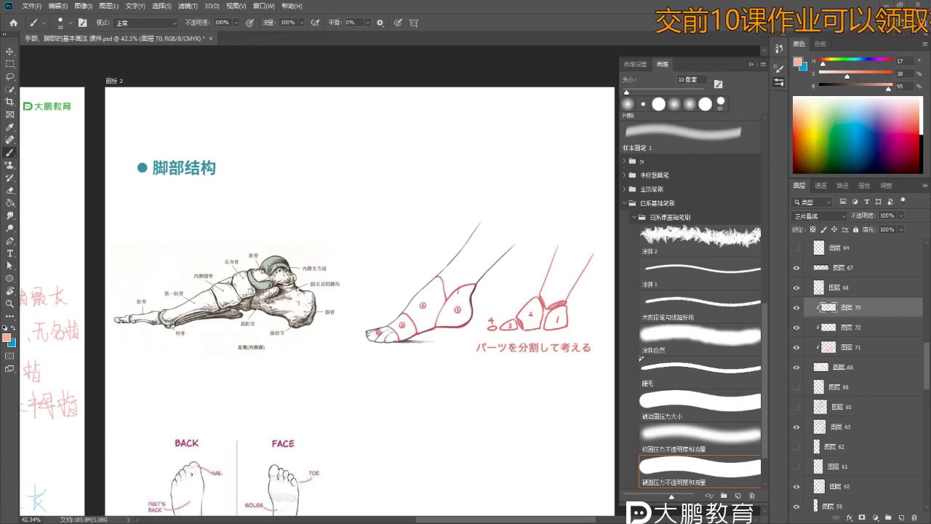
# - Open 班长赞助课堂福利包.docx from the materials folder and select its Baidu Netdisk link
pyautogui.hotkey('alt', 'Tab')
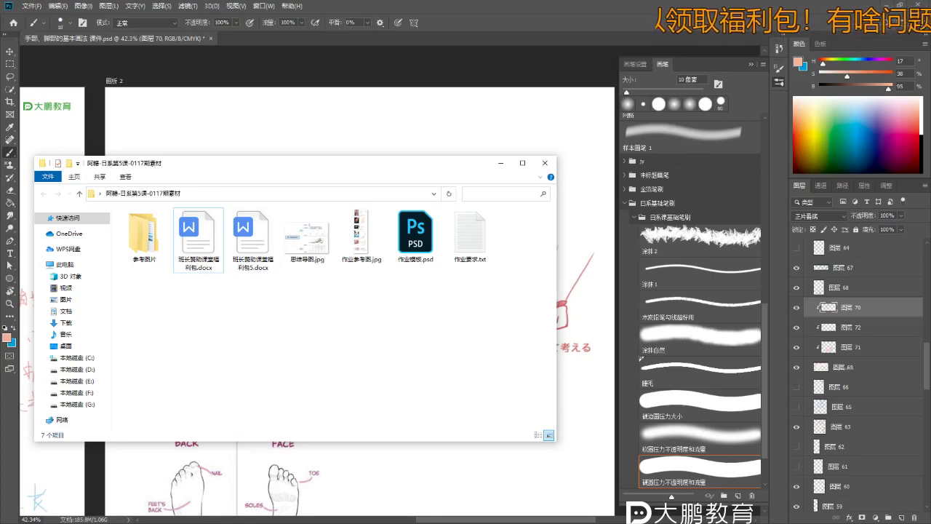
pyautogui.click(222, 256)
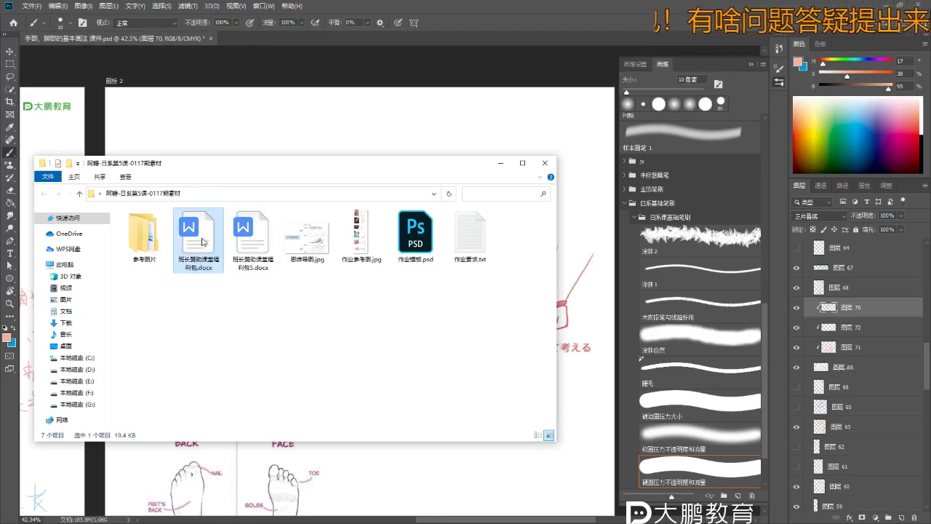
pyautogui.click(501, 163)
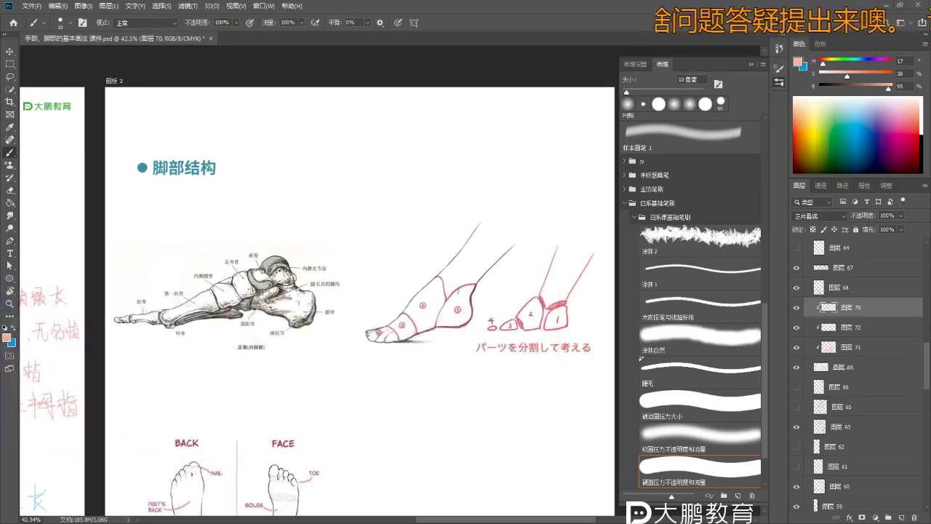
pyautogui.moveTo(87, 131); pyautogui.dragTo(296, 137)
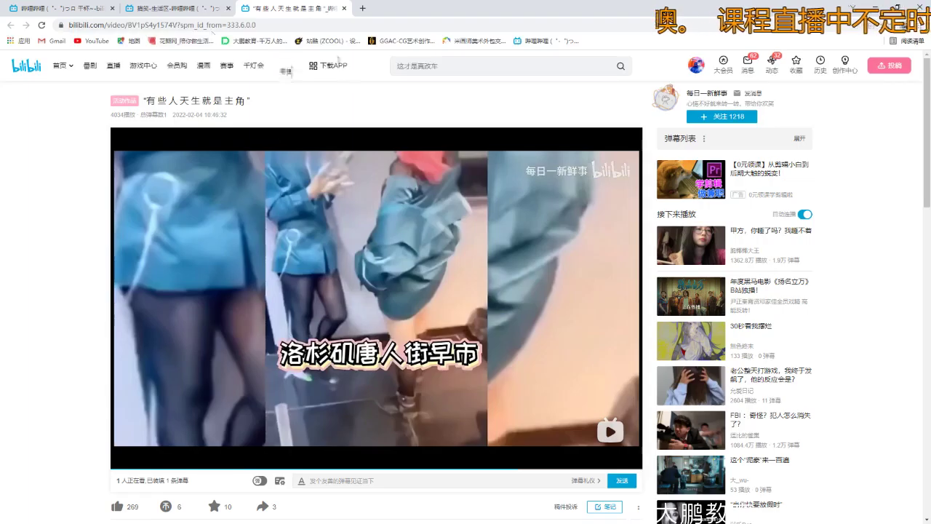
# - Open the pasted Netdisk link in a new Chrome tab, submit the extraction code, then close it
pyautogui.click(362, 8)
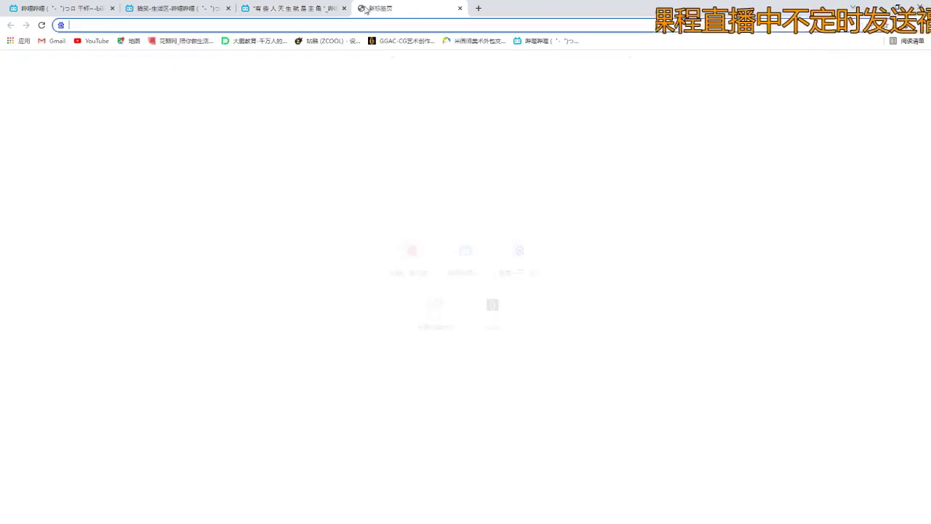
pyautogui.press('Return')
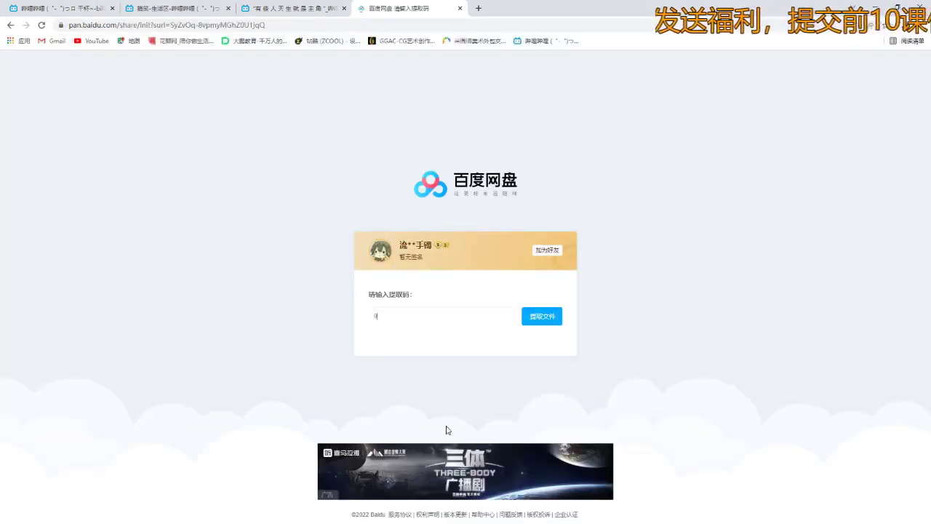
pyautogui.click(541, 316)
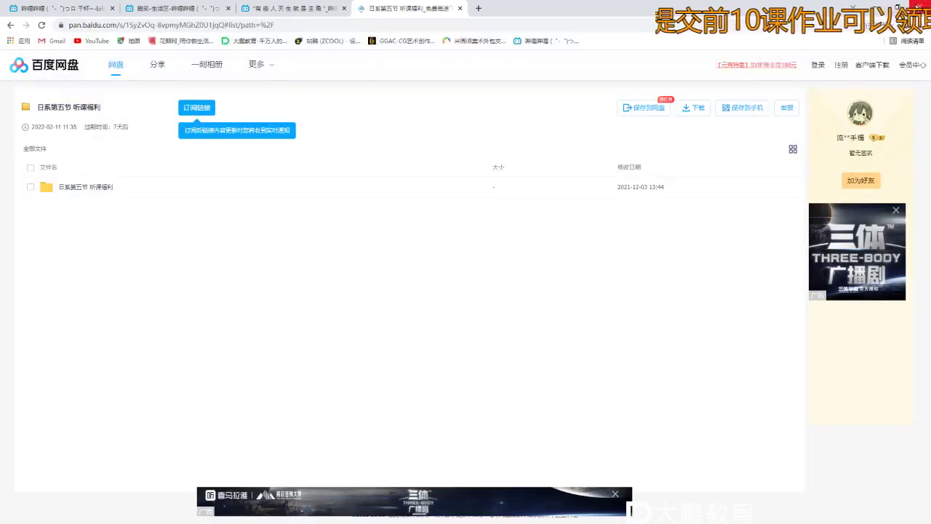
pyautogui.click(460, 8)
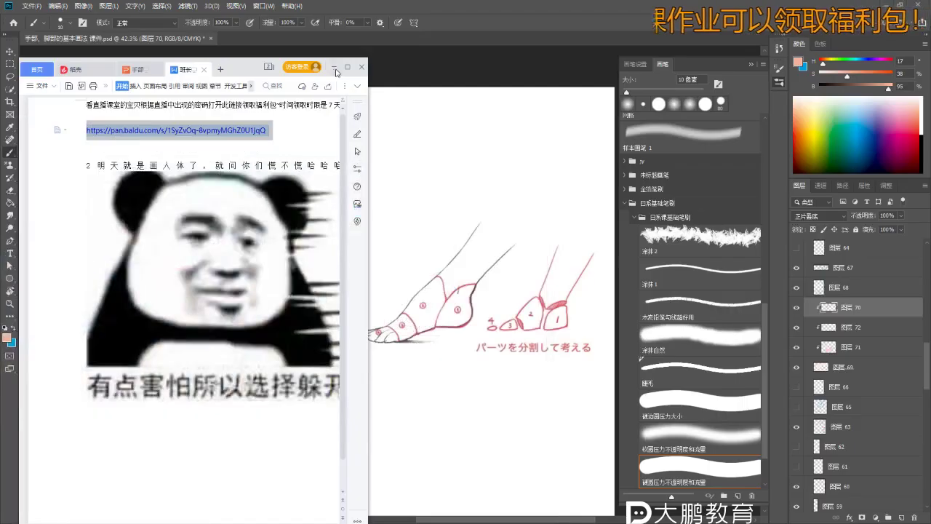
# - Add a 0117 text label above the page title, nudging it and scaling it down
pyautogui.click(443, 229)
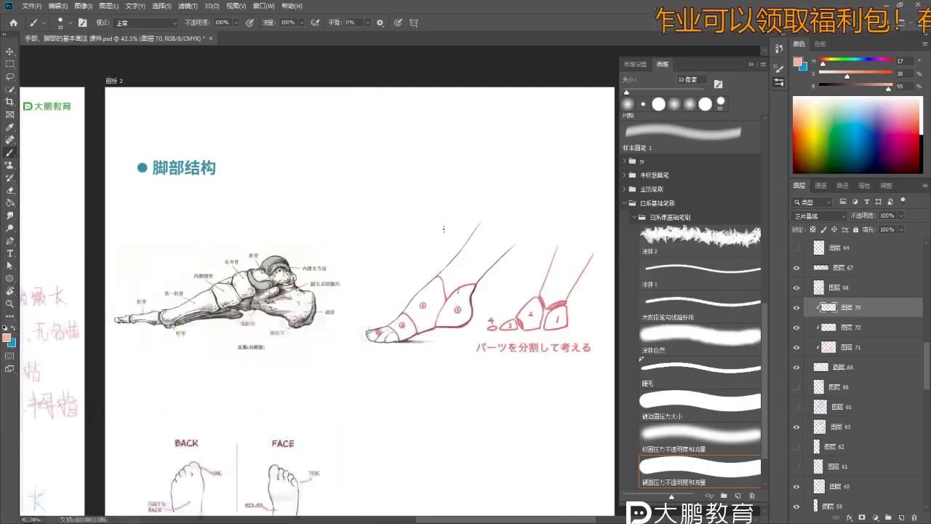
pyautogui.press('t')
pyautogui.click(391, 157)
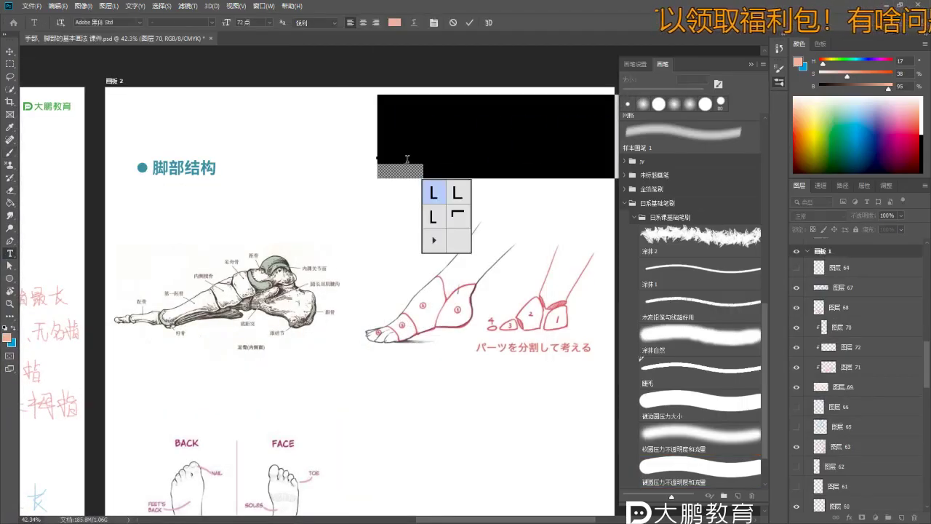
pyautogui.write('17')
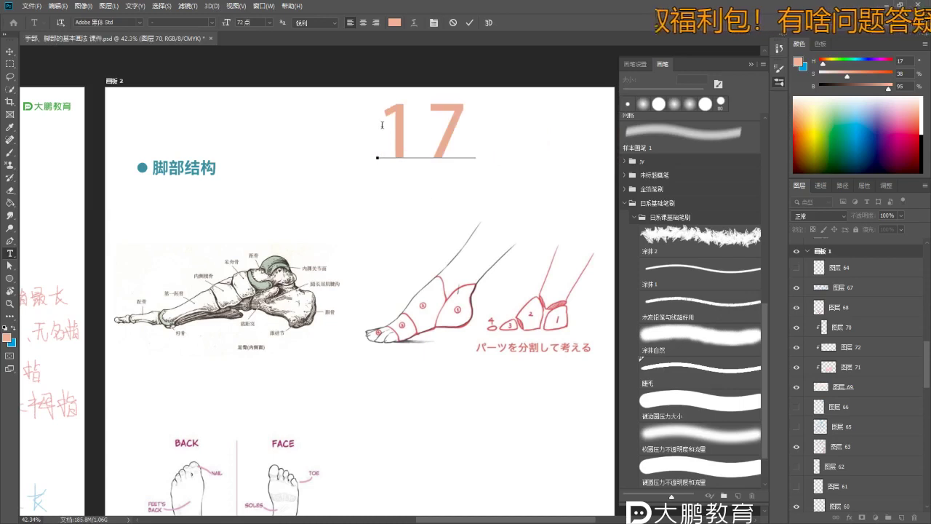
pyautogui.write('01')
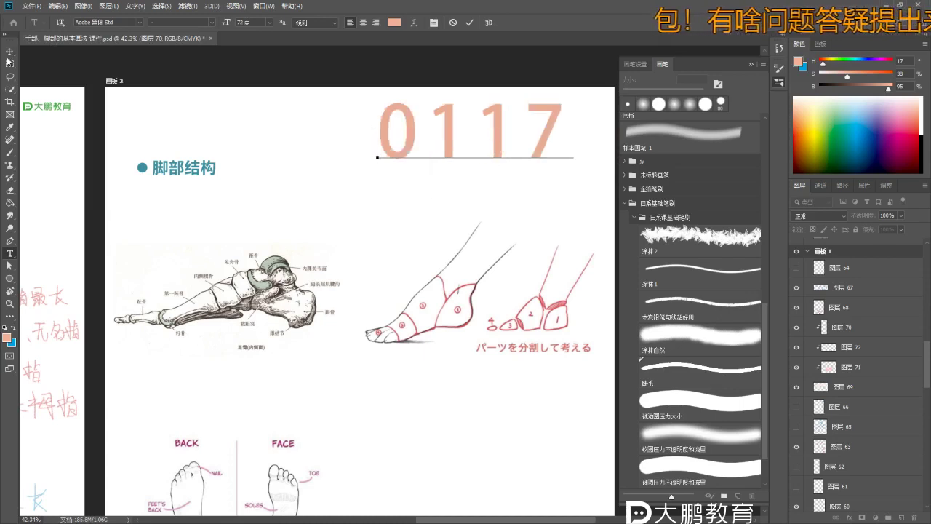
pyautogui.click(16, 54)
pyautogui.scroll(-1, 495, 184)
pyautogui.scroll(2, 468, 202)
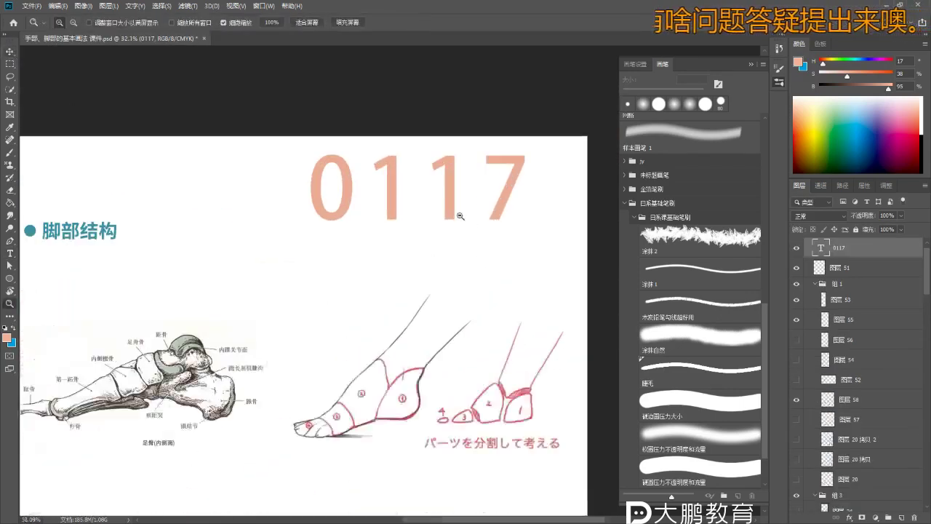
pyautogui.moveTo(454, 199); pyautogui.dragTo(415, 208)
pyautogui.hotkey('ctrl', 't')
pyautogui.moveTo(499, 248); pyautogui.dragTo(451, 217)
pyautogui.press('Return')
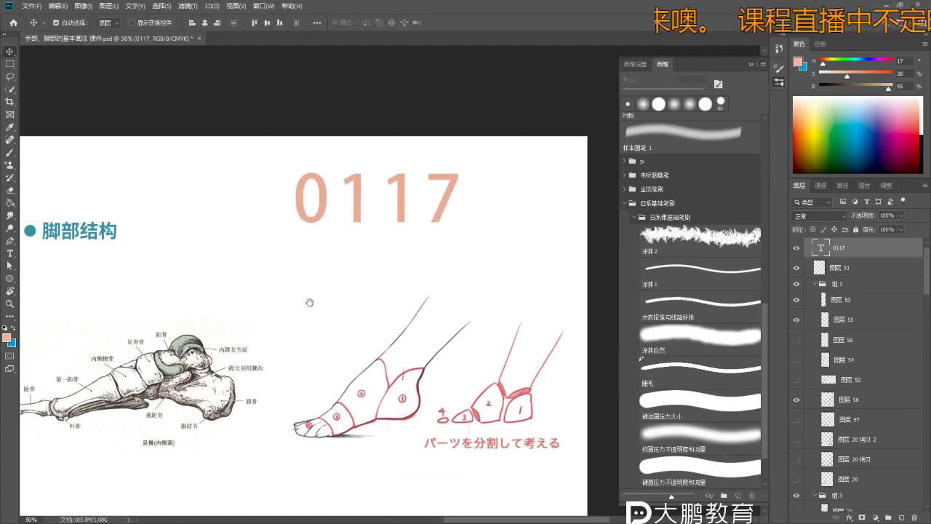
# - Zoom out and navigate to bring the tops of the lesson pages and the foot page into view
pyautogui.press('z')
pyautogui.scroll(-5, 334, 305)
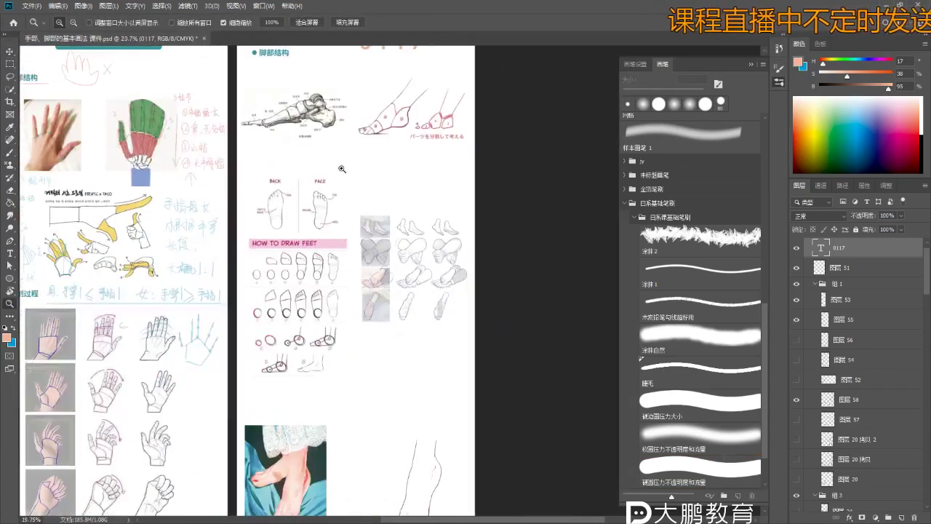
pyautogui.moveTo(341, 174); pyautogui.dragTo(336, 231)
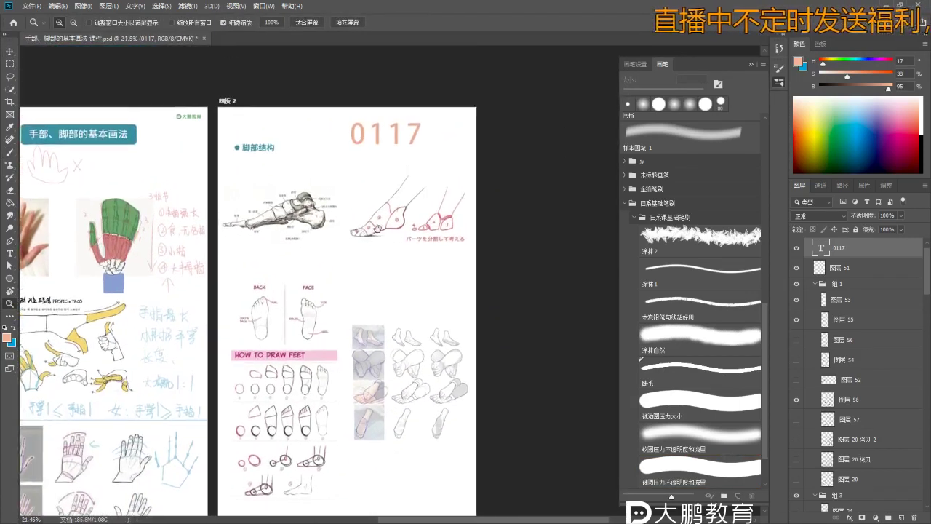
pyautogui.scroll(2, 327, 204)
pyautogui.scroll(-3, 320, 217)
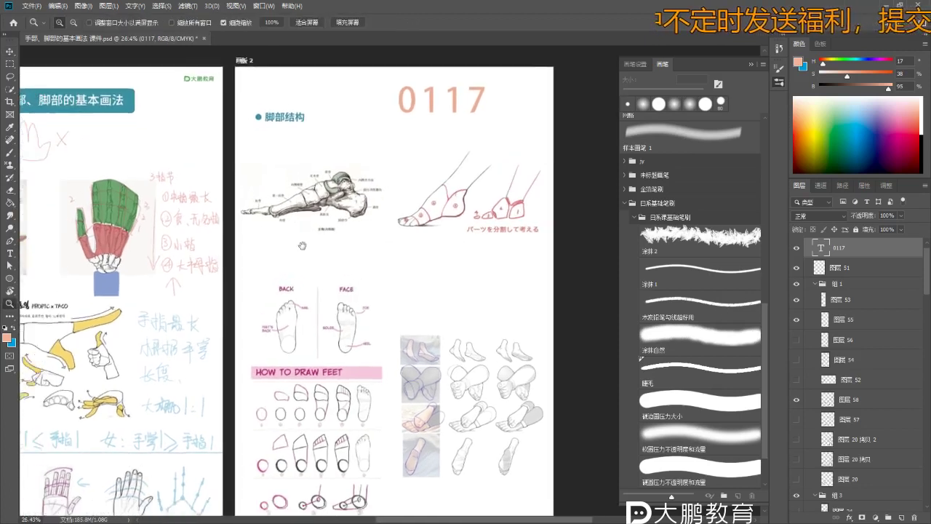
pyautogui.scroll(2, 309, 269)
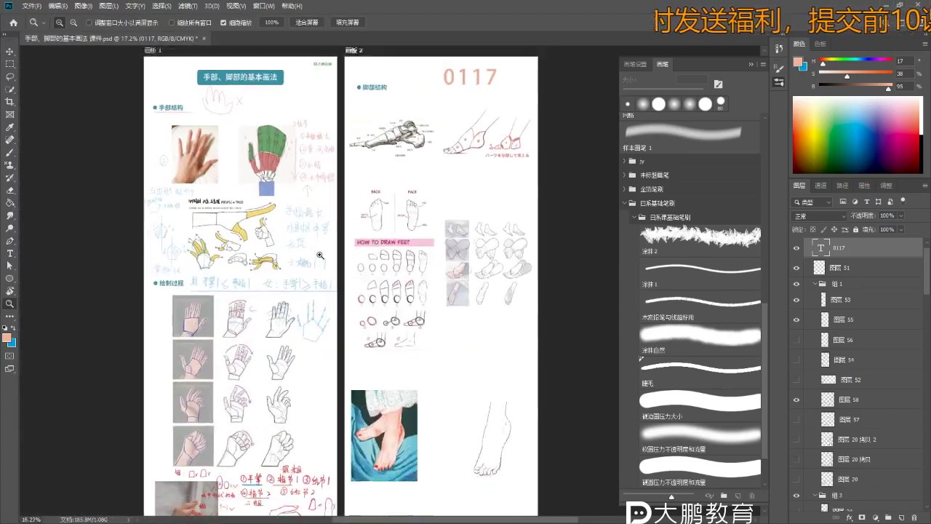
pyautogui.scroll(2, 331, 266)
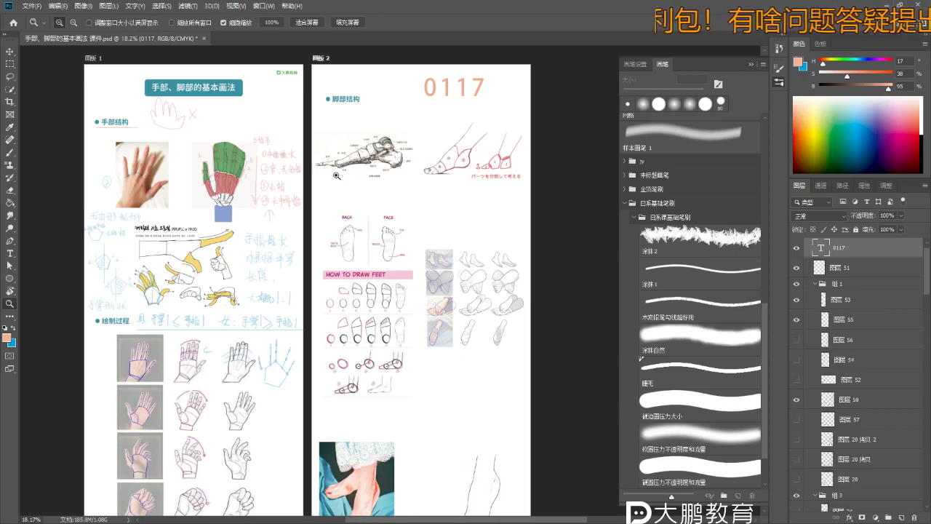
pyautogui.scroll(3, 442, 411)
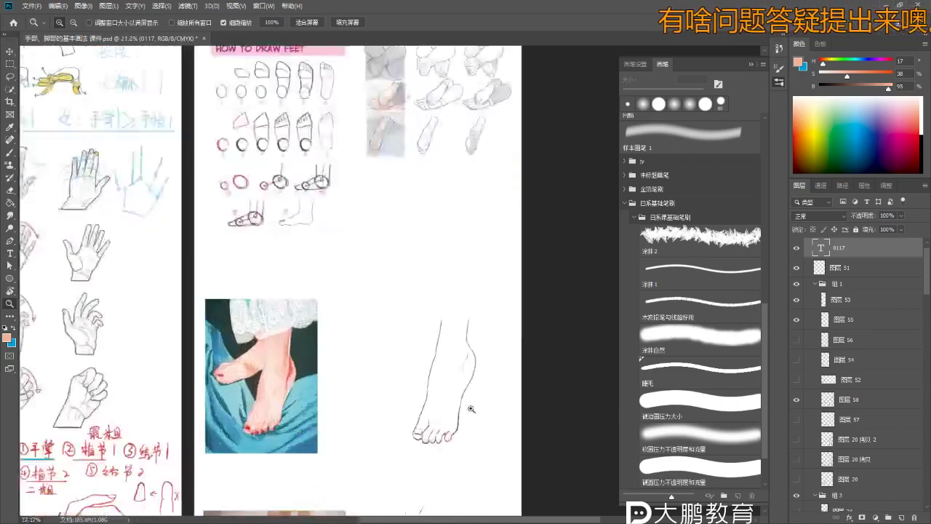
pyautogui.scroll(3, 366, 267)
pyautogui.scroll(-4, 366, 266)
pyautogui.scroll(5, 353, 322)
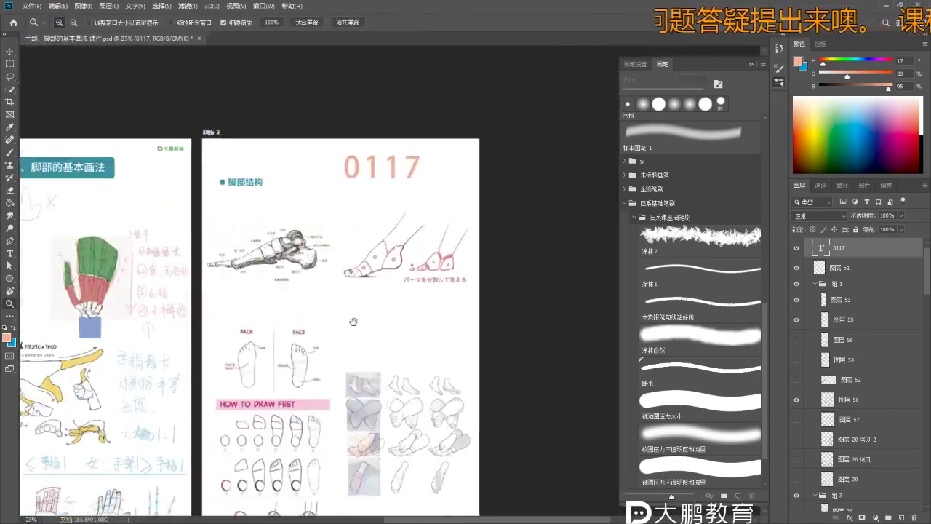
pyautogui.scroll(5, 353, 321)
pyautogui.press('b')
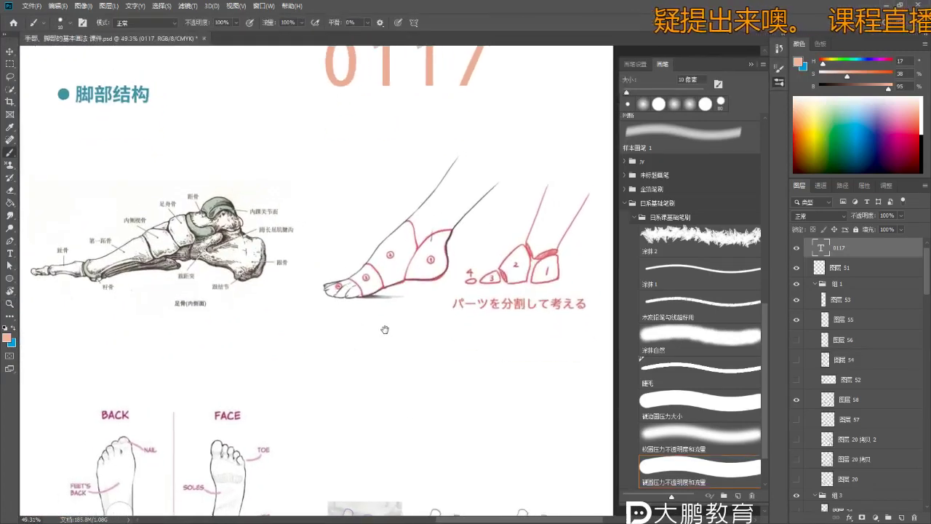
pyautogui.scroll(1, 363, 313)
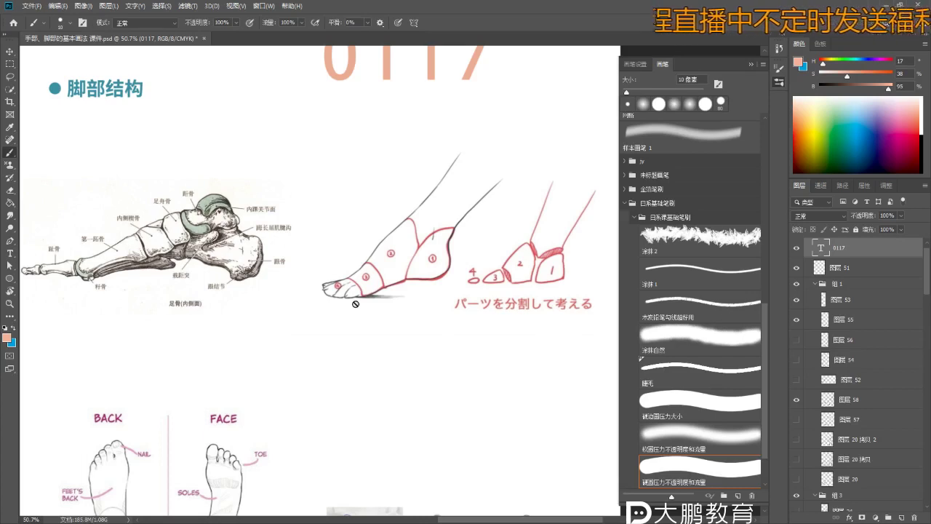
# - Select artboard 画板 2 and add a new layer for the red markings
pyautogui.press('v')
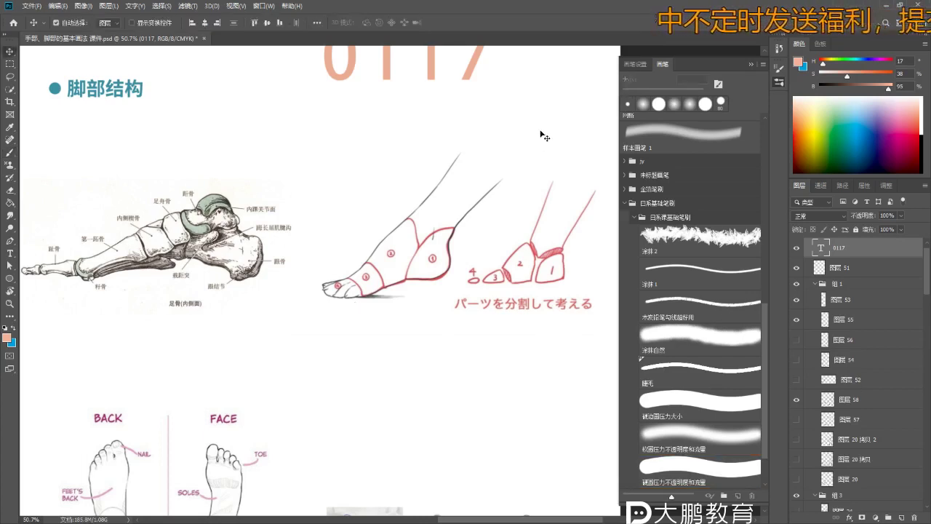
pyautogui.click(540, 134)
pyautogui.click(900, 518)
pyautogui.click(700, 469)
# - Underline the 内踝关节面, 距骨, 趾骨 labels and 足骨(内侧面) caption in dark red
pyautogui.moveTo(337, 261); pyautogui.dragTo(370, 253)
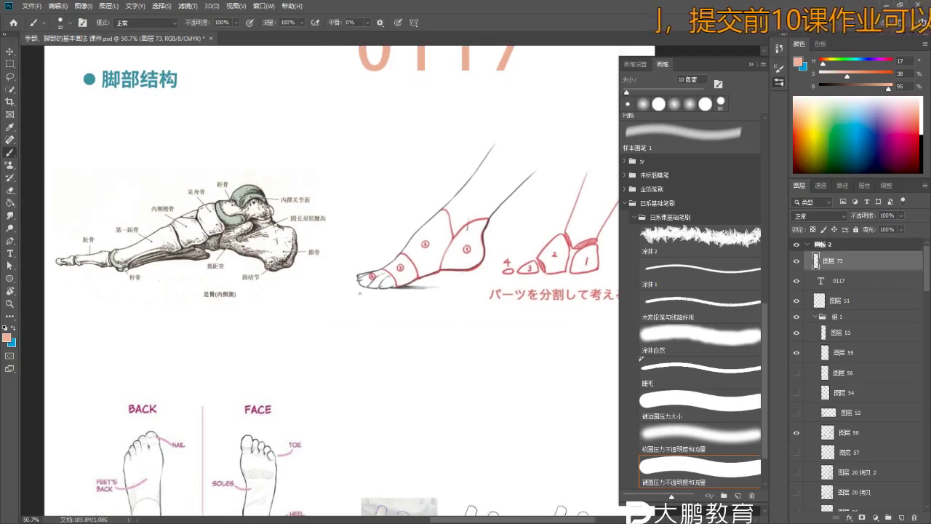
pyautogui.scroll(2, 312, 219)
pyautogui.moveTo(281, 204); pyautogui.dragTo(314, 204)
pyautogui.scroll(1, 320, 221)
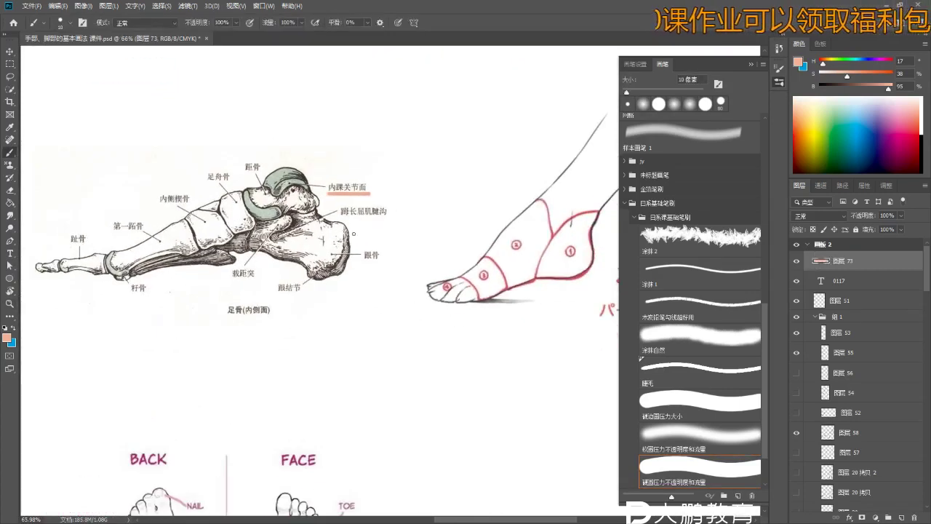
pyautogui.click(799, 147)
pyautogui.moveTo(242, 175); pyautogui.dragTo(261, 175)
pyautogui.moveTo(69, 245); pyautogui.dragTo(90, 245)
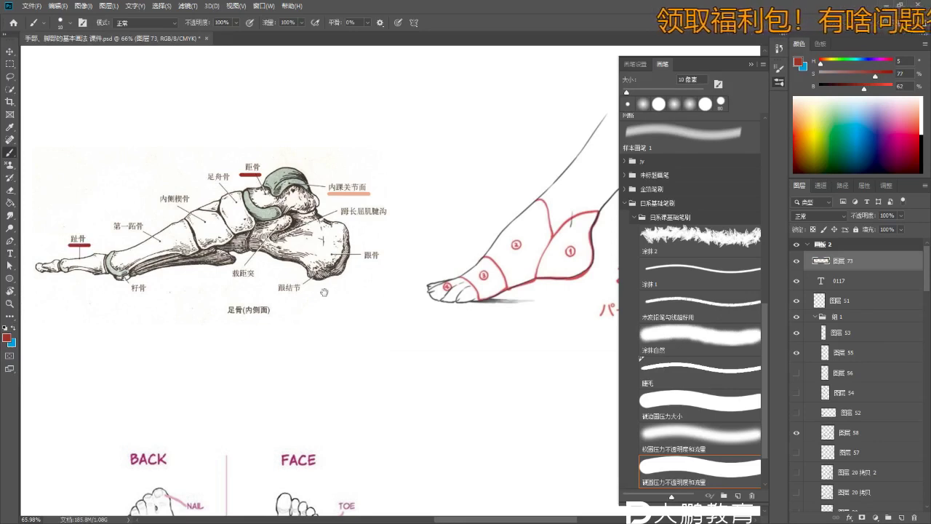
pyautogui.scroll(-2, 218, 255)
pyautogui.moveTo(222, 278); pyautogui.dragTo(278, 278)
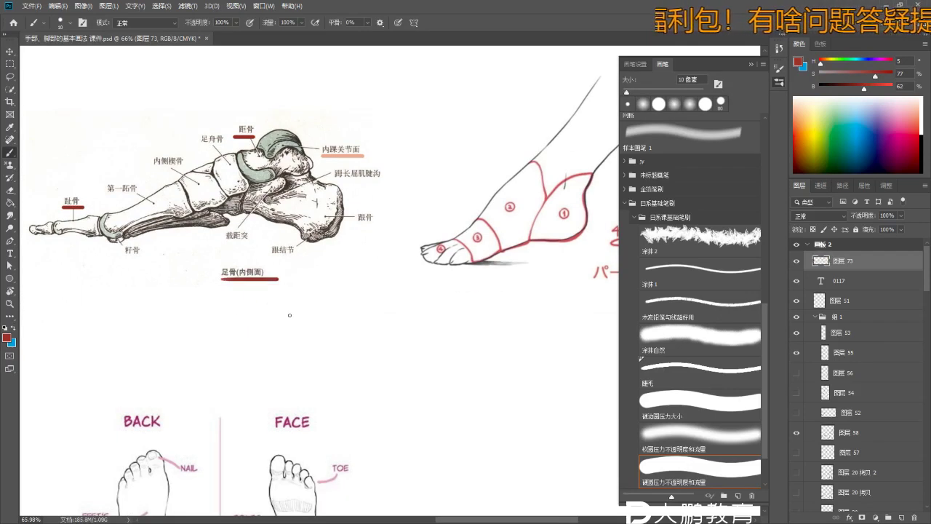
# - Draw a red X over the bone diagram
pyautogui.moveTo(430, 117); pyautogui.dragTo(445, 214)
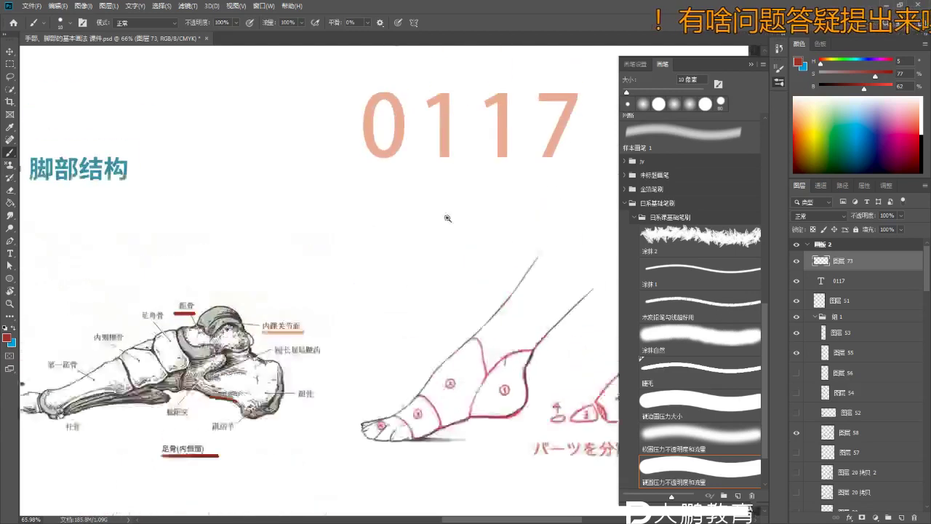
pyautogui.scroll(-3, 280, 169)
pyautogui.scroll(1, 280, 170)
pyautogui.moveTo(280, 169)
pyautogui.mouseDown()
pyautogui.moveTo(293, 183)
pyautogui.moveTo(280, 182)
pyautogui.mouseUp()
pyautogui.scroll(1, 315, 175)
# - Handwrite 形状归纳 in red above the foot sketch
pyautogui.moveTo(335, 163); pyautogui.dragTo(286, 179)
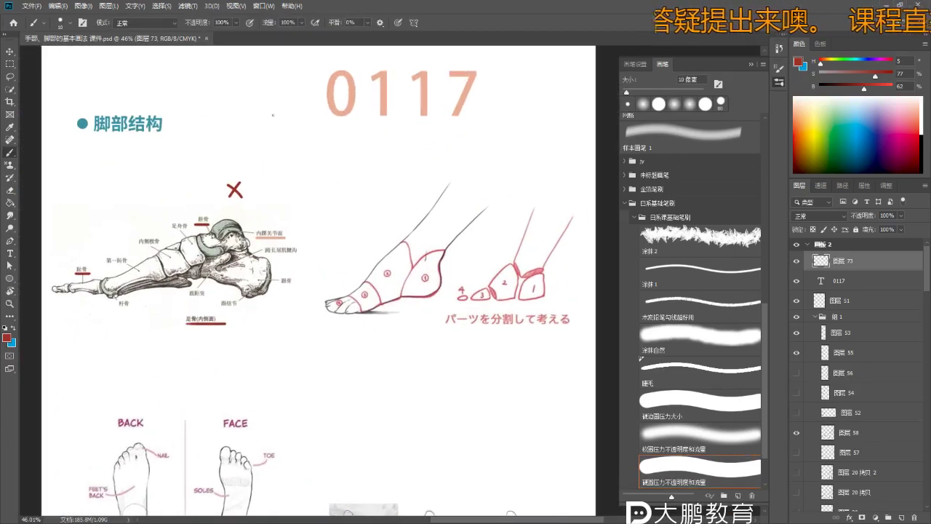
pyautogui.moveTo(349, 150); pyautogui.dragTo(344, 173)
pyautogui.moveTo(347, 158)
pyautogui.mouseDown()
pyautogui.moveTo(360, 162)
pyautogui.moveTo(352, 171)
pyautogui.mouseUp()
pyautogui.moveTo(363, 153)
pyautogui.mouseDown()
pyautogui.moveTo(357, 173)
pyautogui.moveTo(374, 167)
pyautogui.mouseUp()
pyautogui.scroll(1, 385, 155)
pyautogui.moveTo(382, 146)
pyautogui.mouseDown()
pyautogui.moveTo(381, 173)
pyautogui.moveTo(400, 170)
pyautogui.mouseUp()
pyautogui.moveTo(388, 160); pyautogui.dragTo(398, 160)
pyautogui.moveTo(385, 170); pyautogui.dragTo(401, 170)
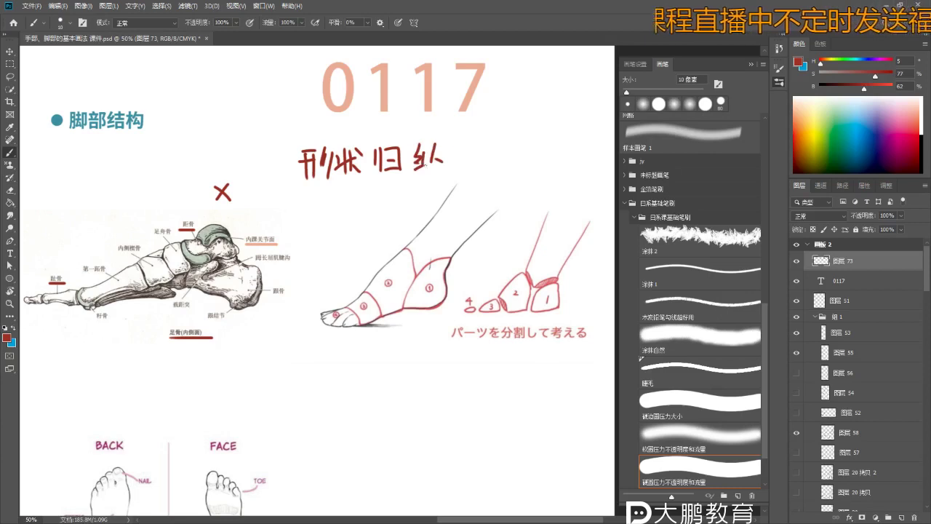
# - Handwrite 4部分 in red above the toe-block sketch
pyautogui.moveTo(468, 163); pyautogui.dragTo(393, 146)
pyautogui.scroll(3, 423, 261)
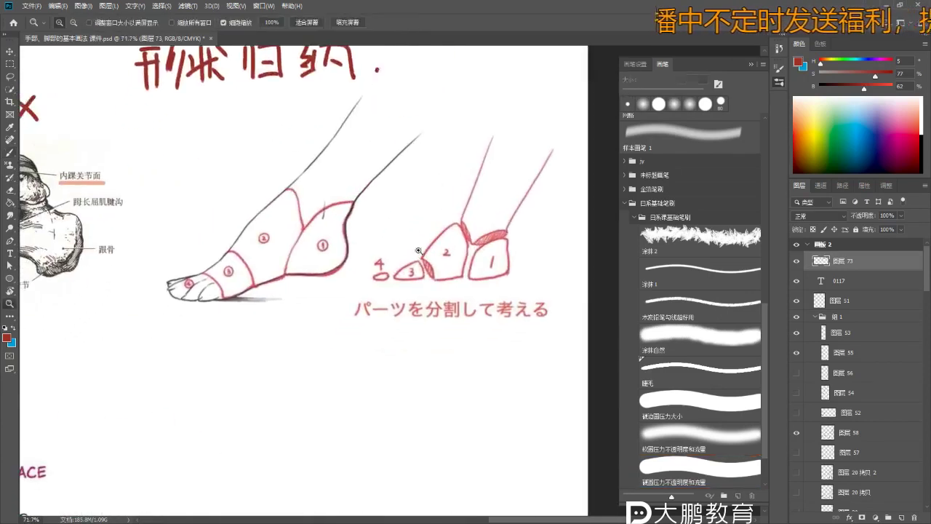
pyautogui.scroll(-2, 423, 262)
pyautogui.scroll(2, 355, 264)
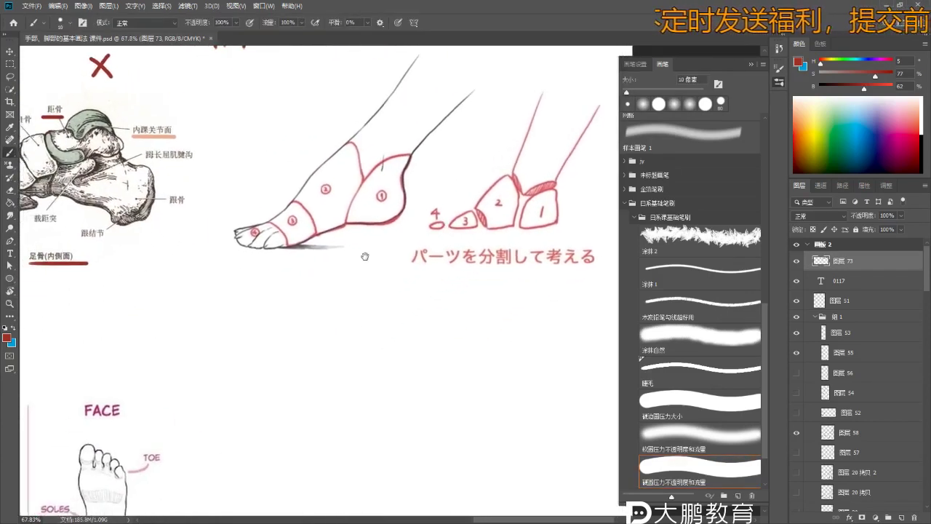
pyautogui.scroll(-3, 305, 226)
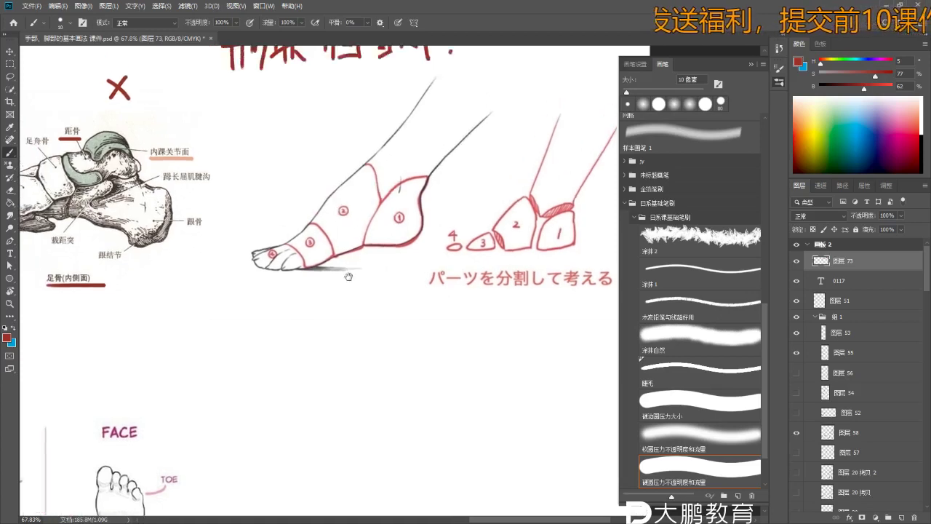
pyautogui.scroll(2, 389, 268)
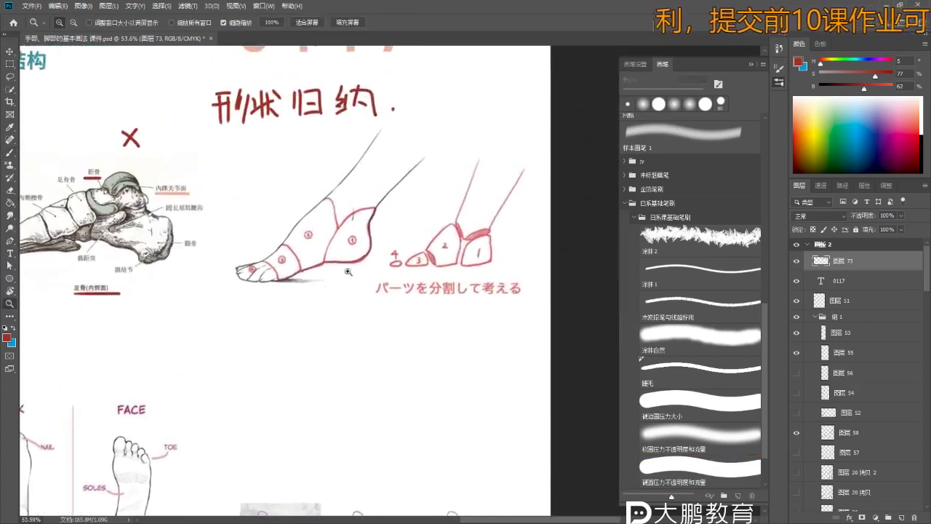
pyautogui.press('b')
pyautogui.scroll(2, 387, 251)
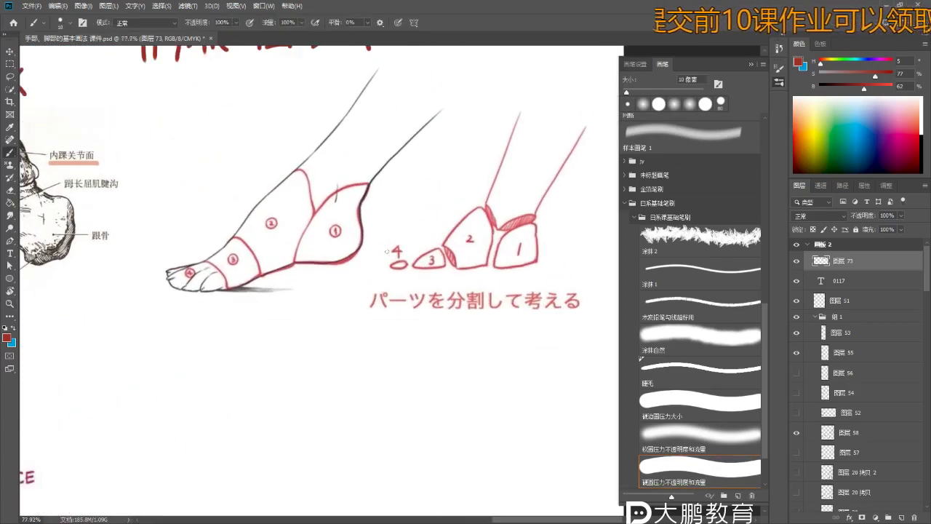
pyautogui.moveTo(391, 246)
pyautogui.mouseDown()
pyautogui.moveTo(387, 291)
pyautogui.moveTo(369, 315)
pyautogui.mouseUp()
pyautogui.moveTo(489, 105)
pyautogui.mouseDown()
pyautogui.moveTo(487, 146)
pyautogui.moveTo(522, 142)
pyautogui.moveTo(529, 155)
pyautogui.mouseUp()
pyautogui.moveTo(531, 115); pyautogui.dragTo(566, 145)
# - Adjust the red colour, draw a straight underline under 4部分, and undo a stray mark
pyautogui.moveTo(813, 122); pyautogui.dragTo(923, 130)
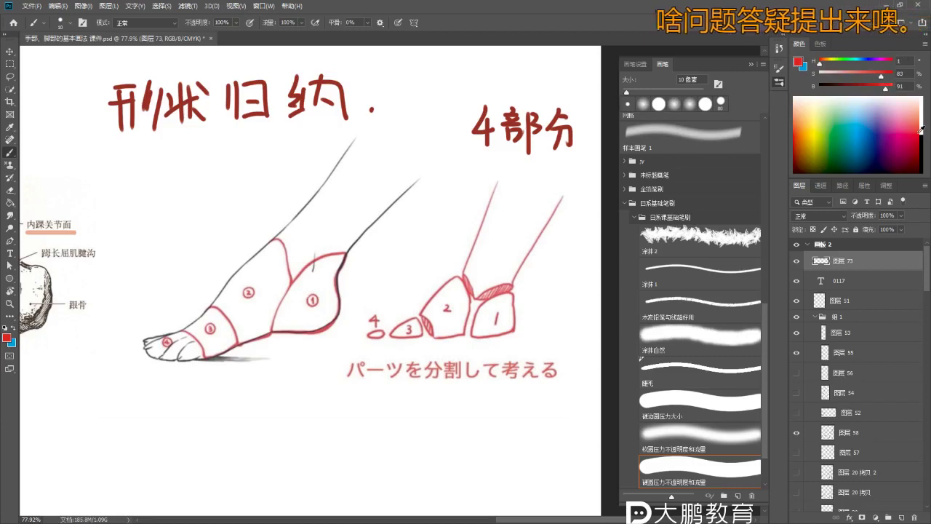
pyautogui.scroll(-3, 399, 191)
pyautogui.scroll(2, 400, 190)
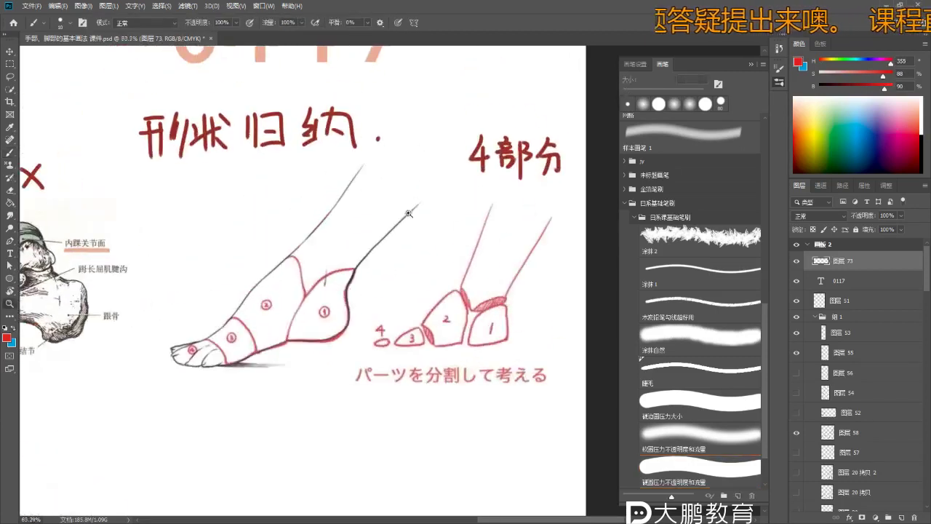
pyautogui.scroll(-2, 459, 117)
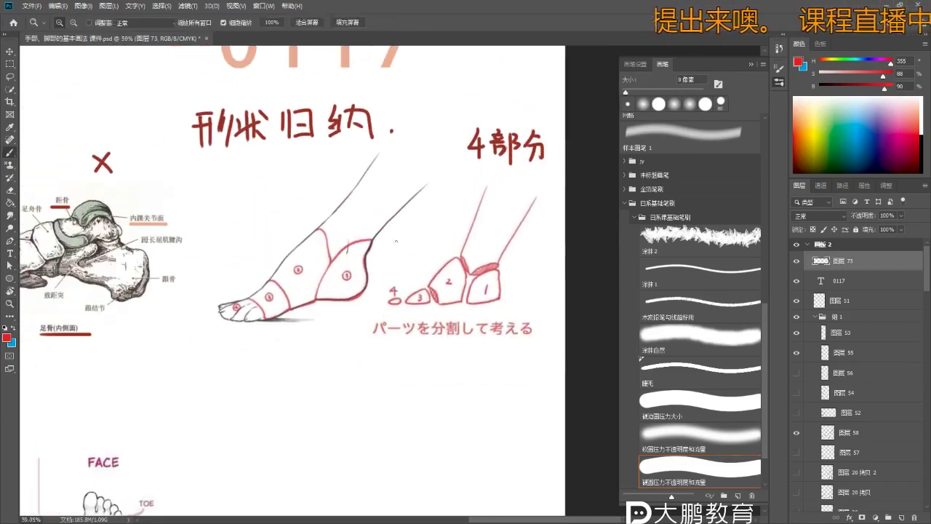
pyautogui.click(466, 168)
pyautogui.keyDown('shift'); pyautogui.click(547, 168); pyautogui.keyUp('shift')
pyautogui.scroll(3, 395, 176)
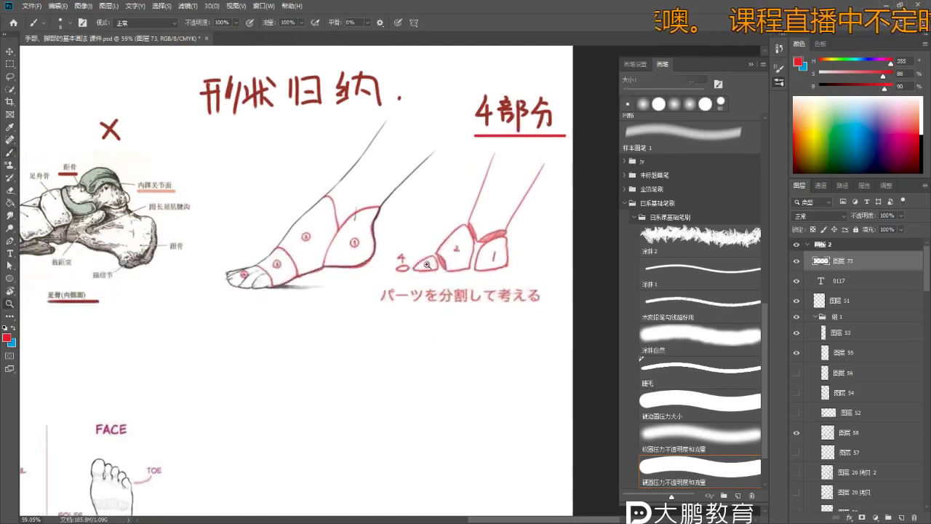
pyautogui.scroll(-1, 497, 249)
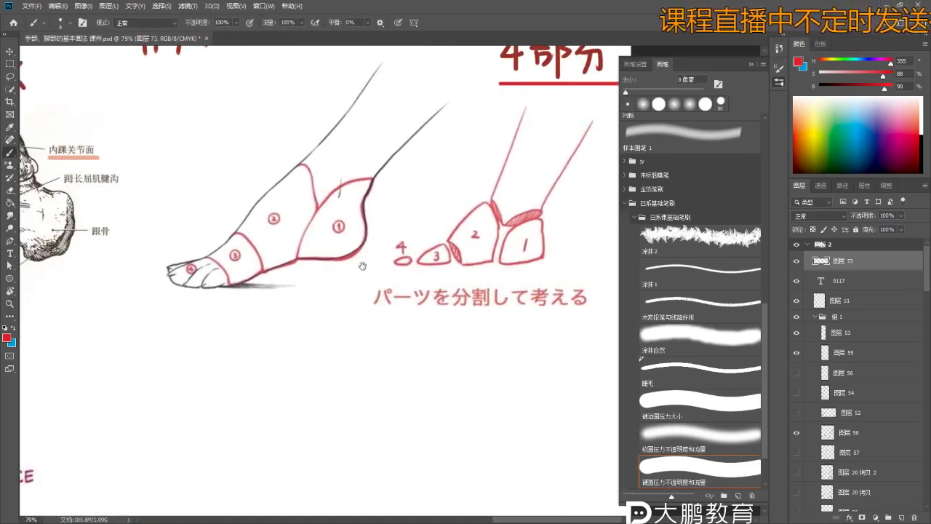
pyautogui.scroll(-1, 543, 248)
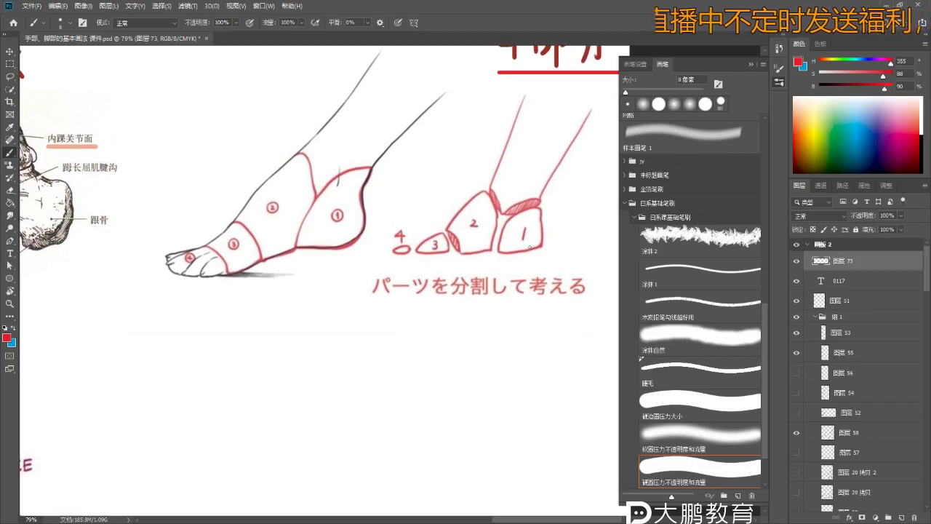
pyautogui.hotkey('ctrl', 'z')
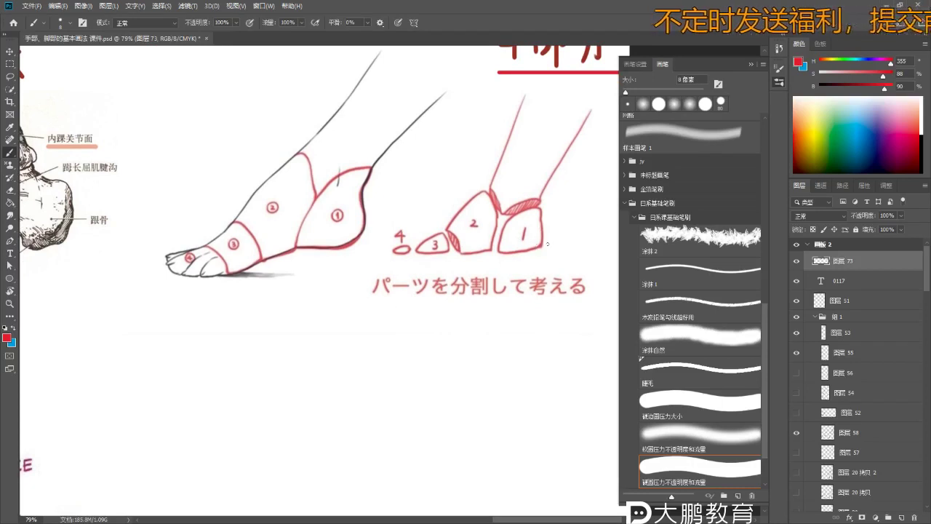
# - Begin sketching a red triangle beneath the caption, undoing a bottom stroke
pyautogui.scroll(-1, 532, 258)
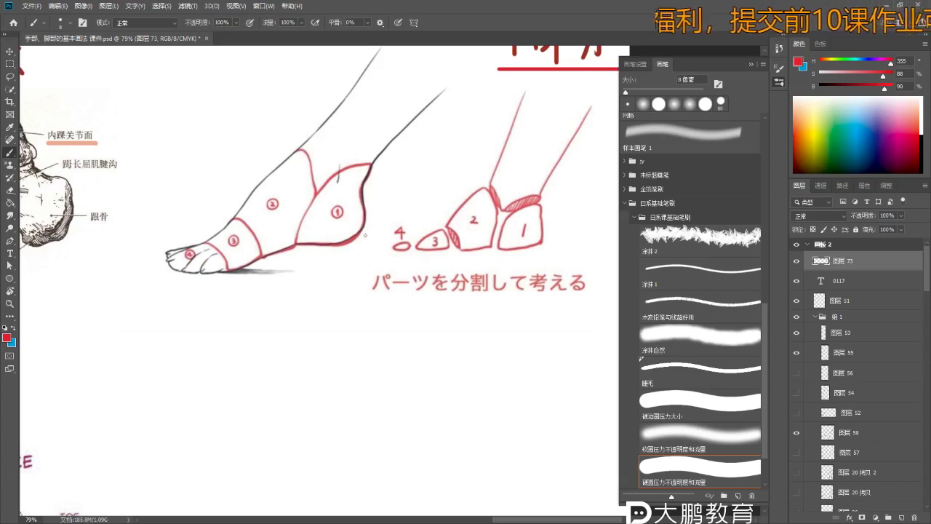
pyautogui.moveTo(362, 269); pyautogui.dragTo(358, 245)
pyautogui.moveTo(380, 279)
pyautogui.mouseDown()
pyautogui.moveTo(340, 334)
pyautogui.moveTo(398, 328)
pyautogui.mouseUp()
pyautogui.hotkey('ctrl', 'z')
# - Redraw the red triangle's edges and try giving it a bulging curved side
pyautogui.moveTo(339, 333)
pyautogui.mouseDown()
pyautogui.moveTo(398, 328)
pyautogui.moveTo(382, 329)
pyautogui.mouseUp()
pyautogui.hotkey('ctrl', 'z')
pyautogui.moveTo(381, 280); pyautogui.dragTo(383, 331)
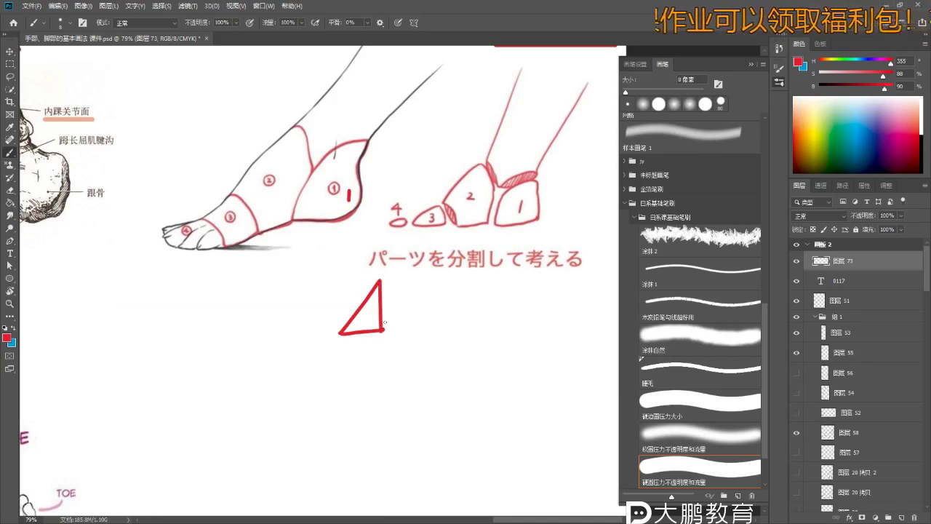
pyautogui.scroll(1, 383, 296)
pyautogui.hotkey('ctrl', 'z')
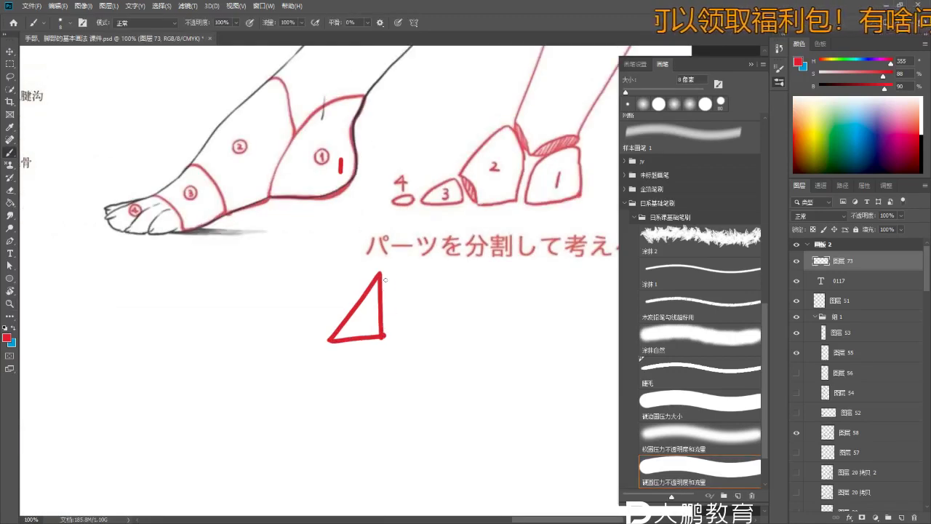
pyautogui.moveTo(384, 306); pyautogui.dragTo(386, 336)
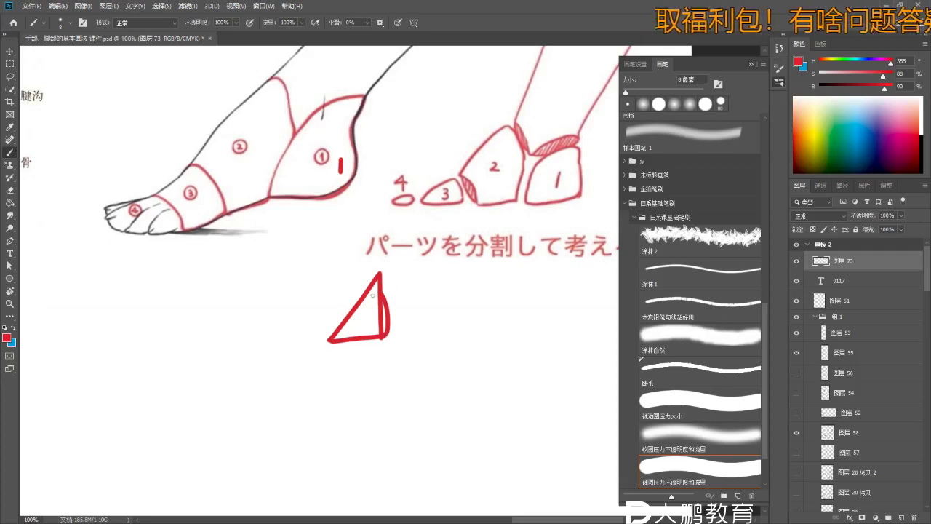
pyautogui.moveTo(382, 272)
pyautogui.mouseDown()
pyautogui.moveTo(327, 339)
pyautogui.moveTo(346, 282)
pyautogui.moveTo(379, 267)
pyautogui.mouseUp()
pyautogui.hotkey('ctrl', 'z')
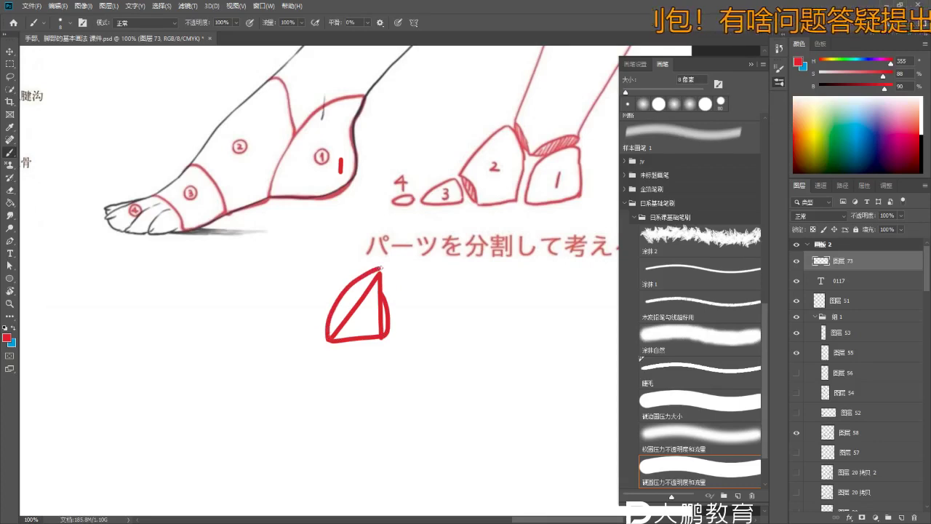
# - Write 1 inside the red triangle, undoing a stray 2 and an arc beside it
pyautogui.scroll(-3, 383, 290)
pyautogui.scroll(-1, 375, 287)
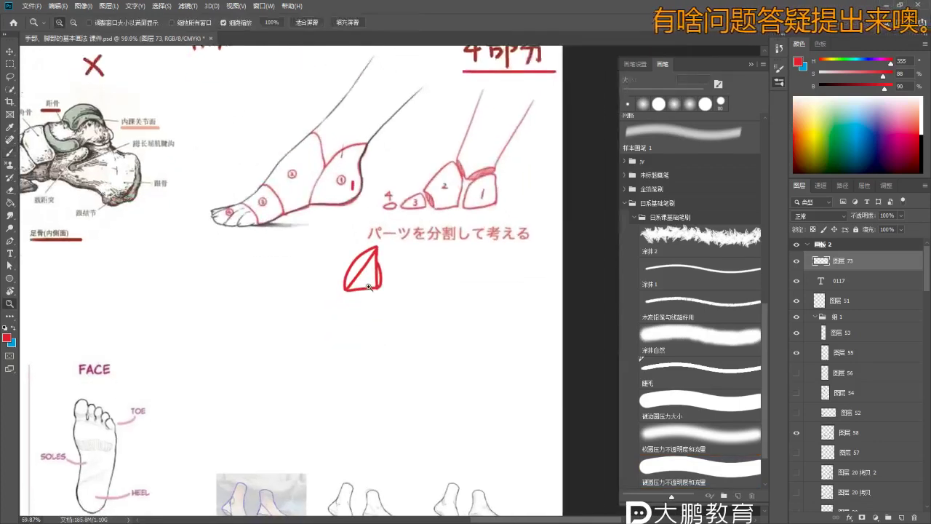
pyautogui.scroll(2, 369, 284)
pyautogui.scroll(-2, 366, 285)
pyautogui.moveTo(369, 279); pyautogui.dragTo(347, 311)
pyautogui.scroll(1, 356, 286)
pyautogui.hotkey('ctrl', 'z')
pyautogui.moveTo(331, 277); pyautogui.dragTo(346, 305)
pyautogui.hotkey('ctrl', 'z')
# - Write a red 2 above the foot drawing
pyautogui.scroll(2, 375, 312)
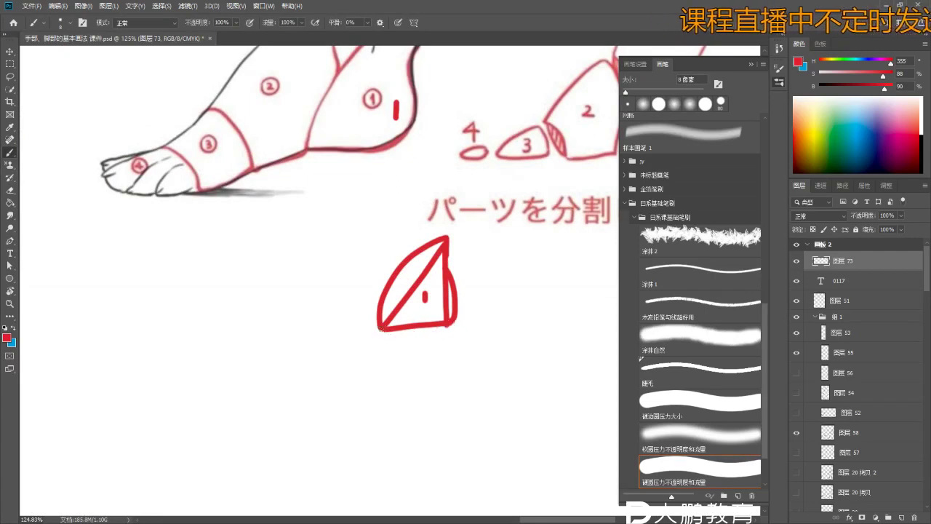
pyautogui.scroll(-3, 415, 320)
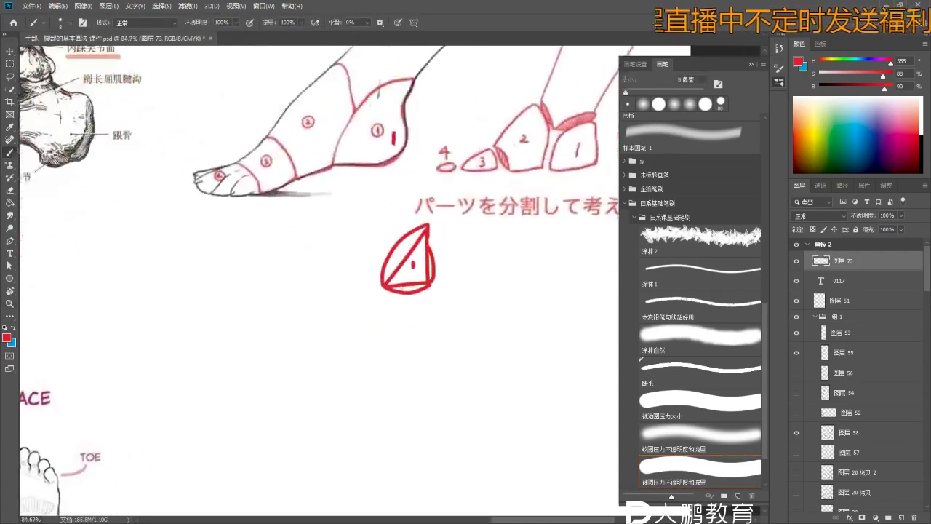
pyautogui.scroll(-1, 414, 290)
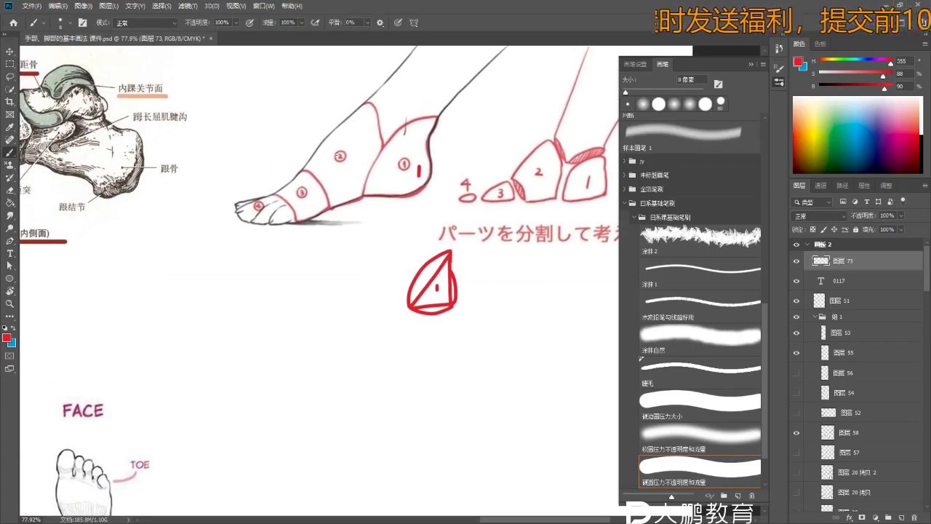
pyautogui.scroll(2, 323, 122)
pyautogui.moveTo(323, 140)
pyautogui.mouseDown()
pyautogui.moveTo(324, 157)
pyautogui.moveTo(362, 158)
pyautogui.moveTo(346, 155)
pyautogui.mouseUp()
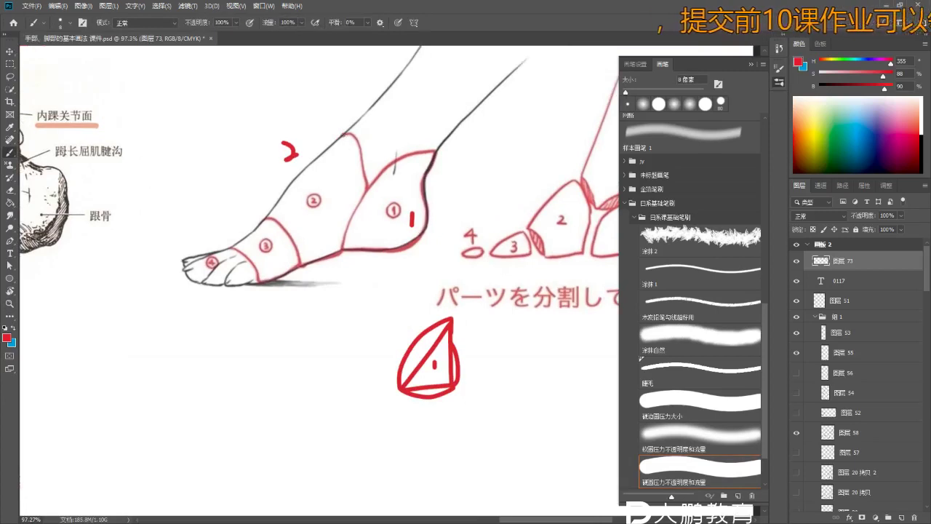
pyautogui.scroll(-2, 362, 316)
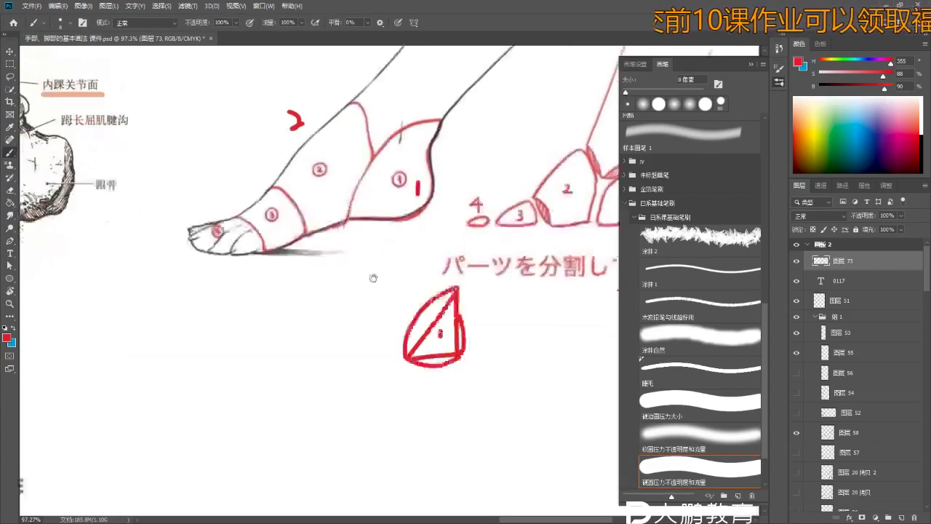
pyautogui.hscroll(-2, 363, 316)
# - Sketch and repeatedly redraw a red block outline left of the triangle
pyautogui.moveTo(310, 310); pyautogui.dragTo(339, 276)
pyautogui.hotkey('ctrl', 'z')
pyautogui.moveTo(309, 309)
pyautogui.mouseDown()
pyautogui.moveTo(341, 275)
pyautogui.moveTo(388, 271)
pyautogui.moveTo(374, 320)
pyautogui.mouseUp()
pyautogui.hotkey('ctrl', 'z')
pyautogui.hotkey('ctrl', 'z')
pyautogui.moveTo(388, 273); pyautogui.dragTo(366, 326)
pyautogui.moveTo(307, 307); pyautogui.dragTo(323, 343)
pyautogui.hotkey('ctrl', 'z')
pyautogui.moveTo(307, 308)
pyautogui.mouseDown()
pyautogui.moveTo(325, 346)
pyautogui.moveTo(366, 329)
pyautogui.mouseUp()
pyautogui.hotkey('ctrl', 'z')
pyautogui.hotkey('ctrl', 'z')
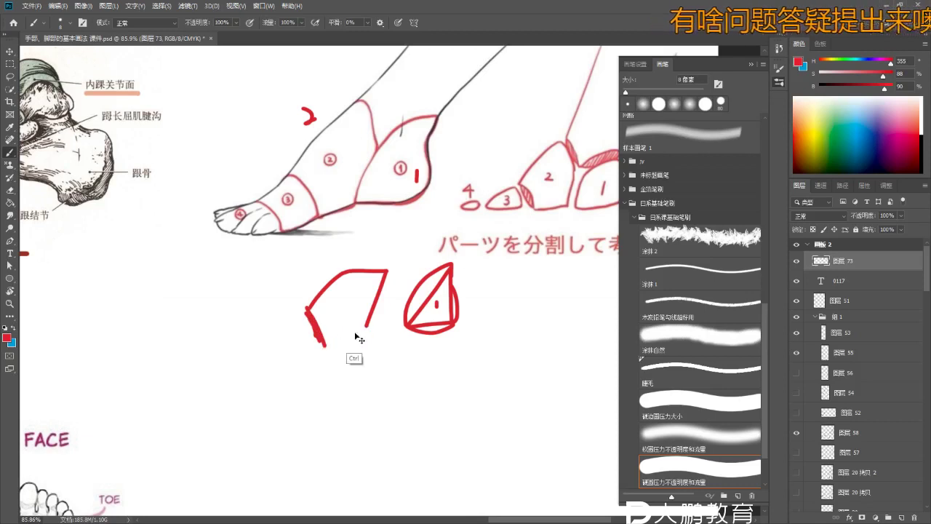
# - Remove the rough red block outline strokes and a short trial stroke
pyautogui.press('e')
pyautogui.hotkey('ctrl', 'z')
pyautogui.hotkey('ctrl', 'z')
pyautogui.hotkey('ctrl', 'z')
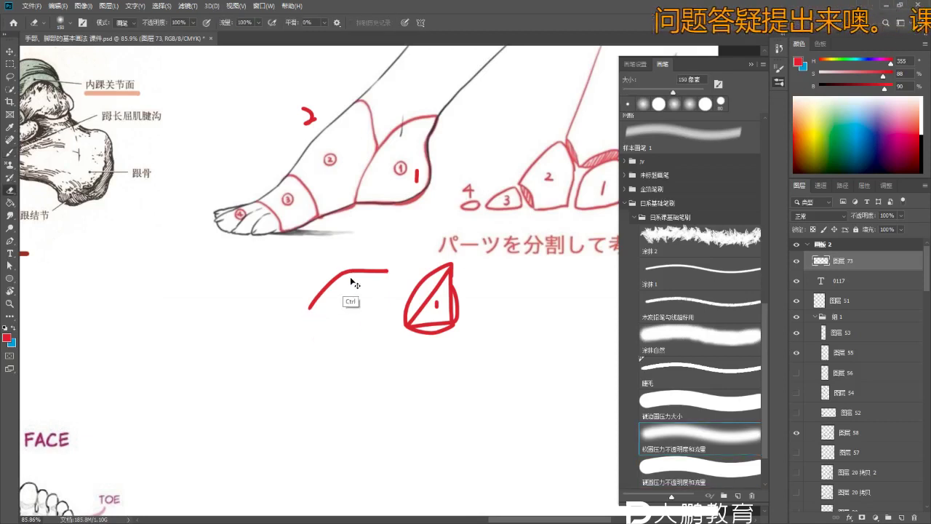
pyautogui.hotkey('ctrl', 'z')
pyautogui.press('b')
pyautogui.moveTo(318, 258)
pyautogui.mouseDown()
pyautogui.moveTo(373, 277)
pyautogui.moveTo(386, 243)
pyautogui.mouseUp()
# - Switch to blue and draw a closed four-sided block left of triangle 1
pyautogui.hotkey('ctrl', 'z')
pyautogui.hotkey('ctrl', 'z')
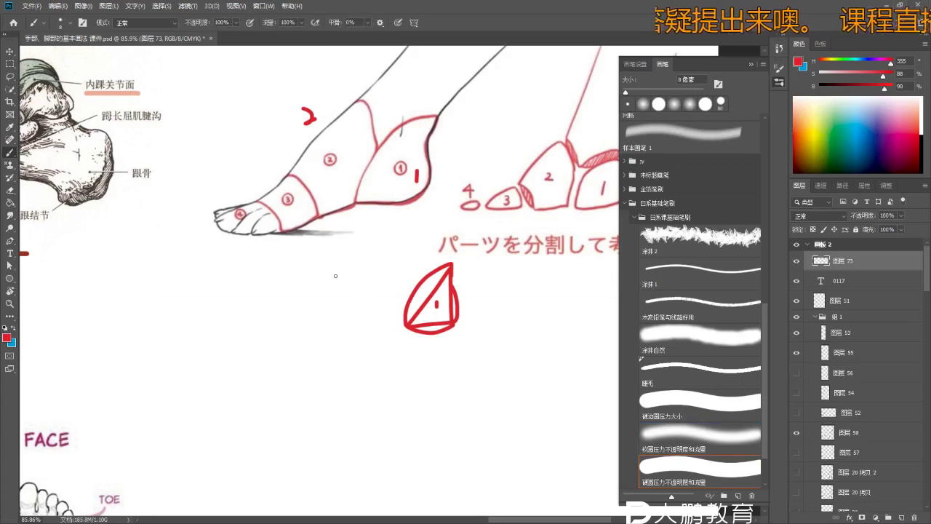
pyautogui.press('x')
pyautogui.scroll(2, 388, 289)
pyautogui.moveTo(361, 275); pyautogui.dragTo(408, 249)
pyautogui.hotkey('ctrl', 'z')
pyautogui.hotkey('ctrl', 'z')
pyautogui.moveTo(332, 294)
pyautogui.mouseDown()
pyautogui.moveTo(397, 248)
pyautogui.moveTo(436, 272)
pyautogui.moveTo(421, 256)
pyautogui.mouseUp()
pyautogui.hotkey('ctrl', 'z')
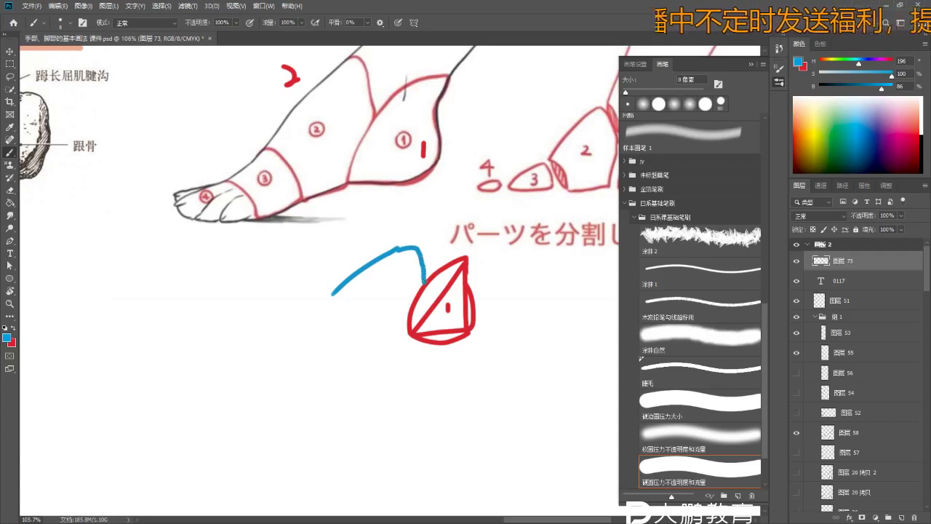
pyautogui.scroll(-5, 423, 303)
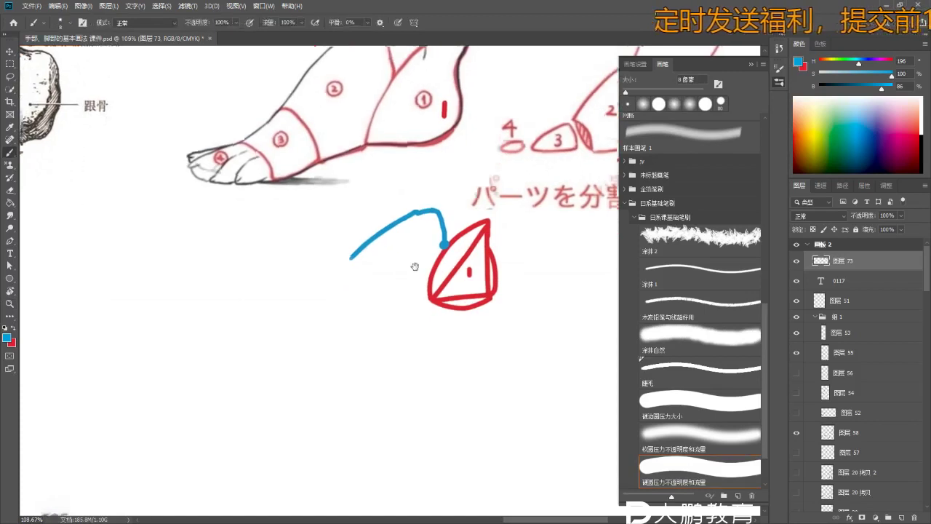
pyautogui.moveTo(435, 282); pyautogui.dragTo(381, 288)
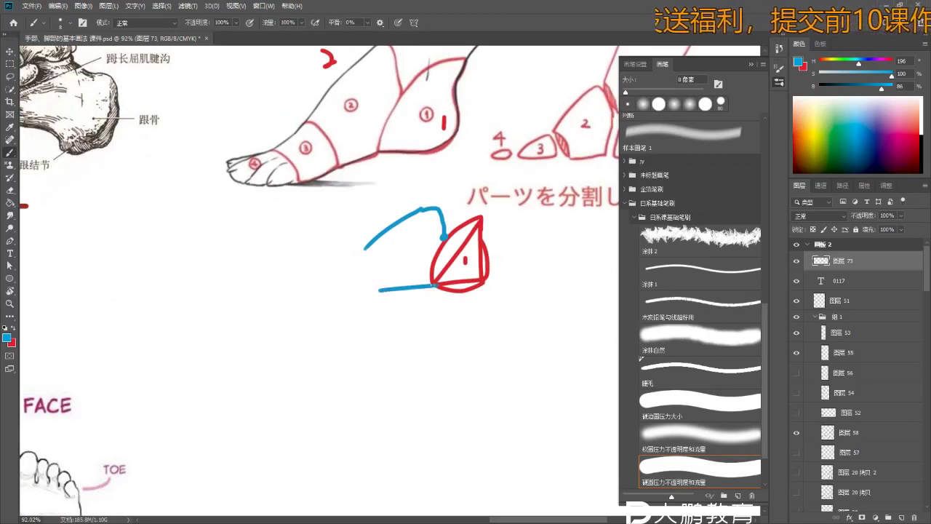
pyautogui.scroll(5, 407, 302)
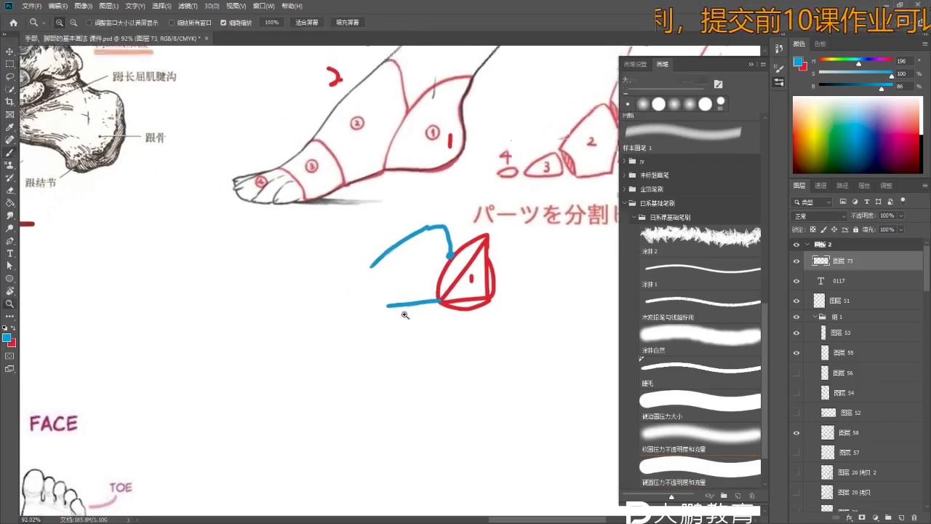
pyautogui.hotkey('ctrl', 'z')
pyautogui.moveTo(383, 305); pyautogui.dragTo(444, 299)
pyautogui.moveTo(364, 261); pyautogui.dragTo(374, 304)
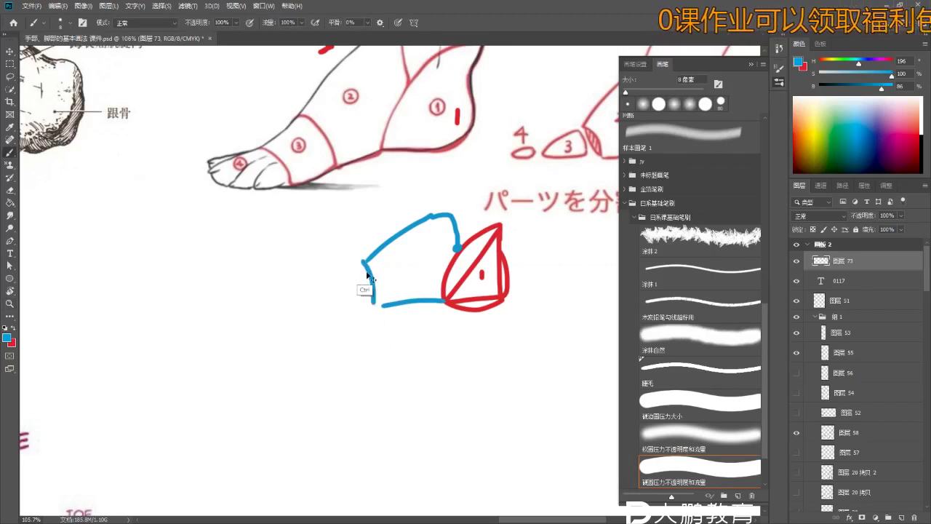
# - Write 2 inside the blue block and zoom out to see more of the page
pyautogui.scroll(-2, 382, 291)
pyautogui.moveTo(404, 261); pyautogui.dragTo(413, 274)
pyautogui.hotkey('ctrl', 'z')
pyautogui.press('z')
pyautogui.keyDown('alt'); pyautogui.click(369, 290); pyautogui.keyUp('alt')
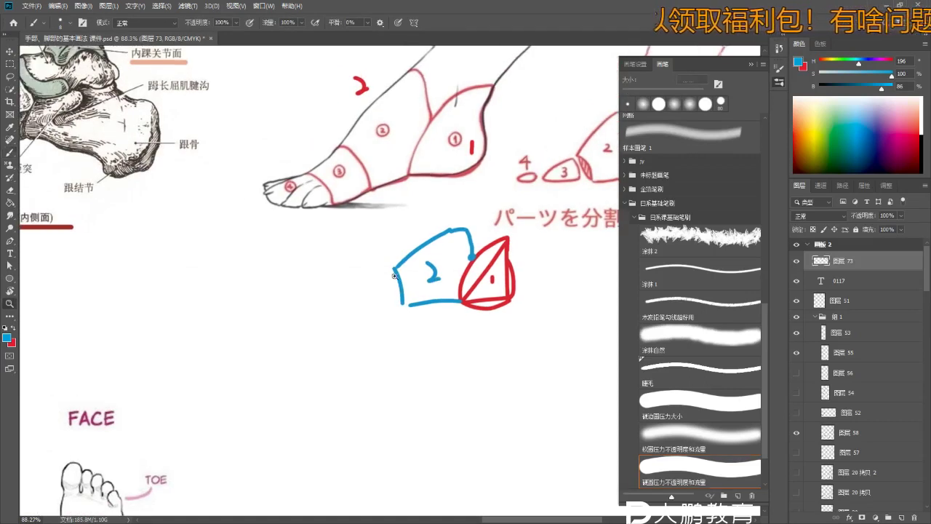
pyautogui.keyDown('alt'); pyautogui.click(379, 264); pyautogui.keyUp('alt')
pyautogui.keyDown('alt'); pyautogui.click(373, 230); pyautogui.keyUp('alt')
pyautogui.press('b')
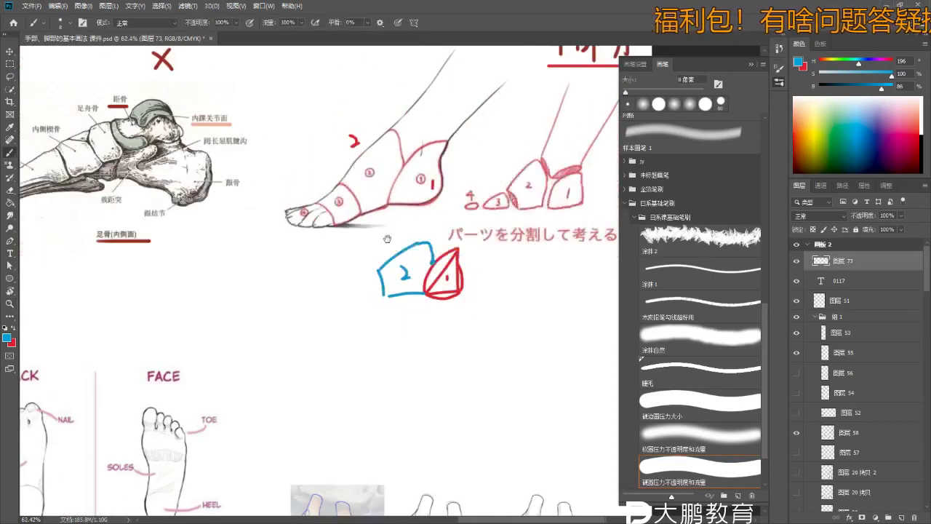
pyautogui.scroll(3, 394, 238)
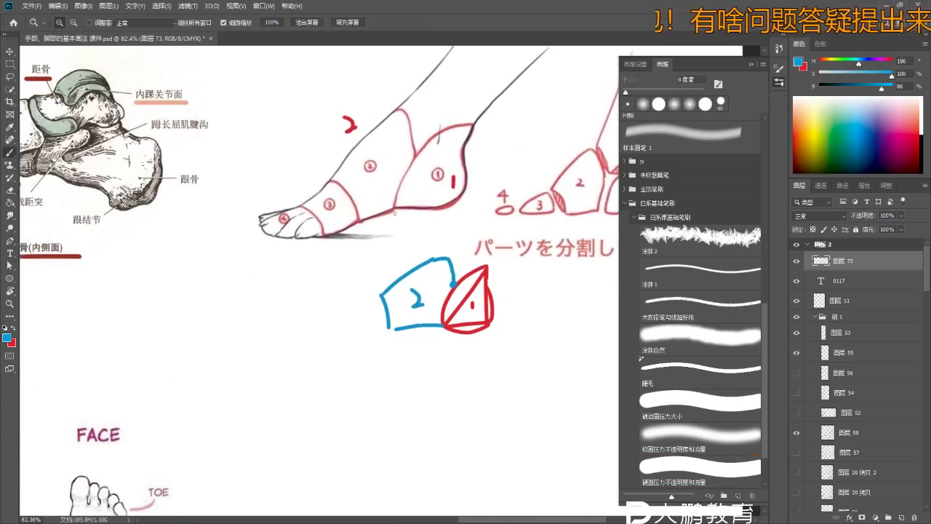
pyautogui.moveTo(394, 238); pyautogui.dragTo(391, 228)
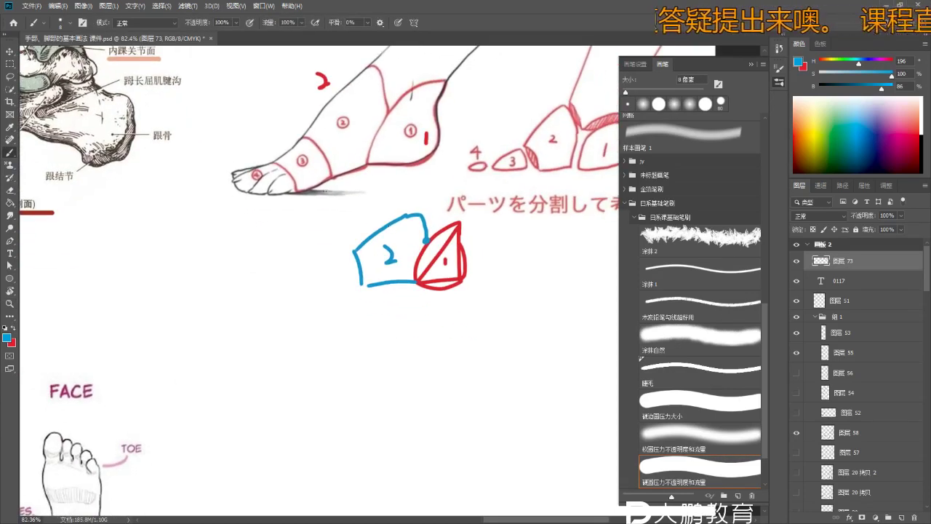
pyautogui.scroll(1, 330, 230)
pyautogui.hscroll(-1, 330, 229)
# - Draw a blue circled 3, lines above and below the toes, and new sections left of block 2
pyautogui.moveTo(302, 134); pyautogui.dragTo(305, 135)
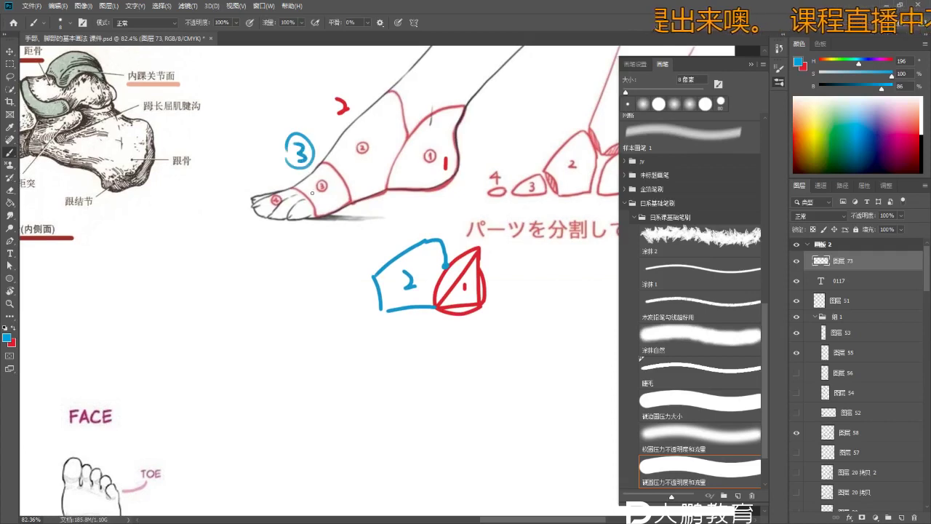
pyautogui.moveTo(373, 276)
pyautogui.mouseDown()
pyautogui.moveTo(336, 279)
pyautogui.moveTo(337, 314)
pyautogui.moveTo(387, 310)
pyautogui.mouseUp()
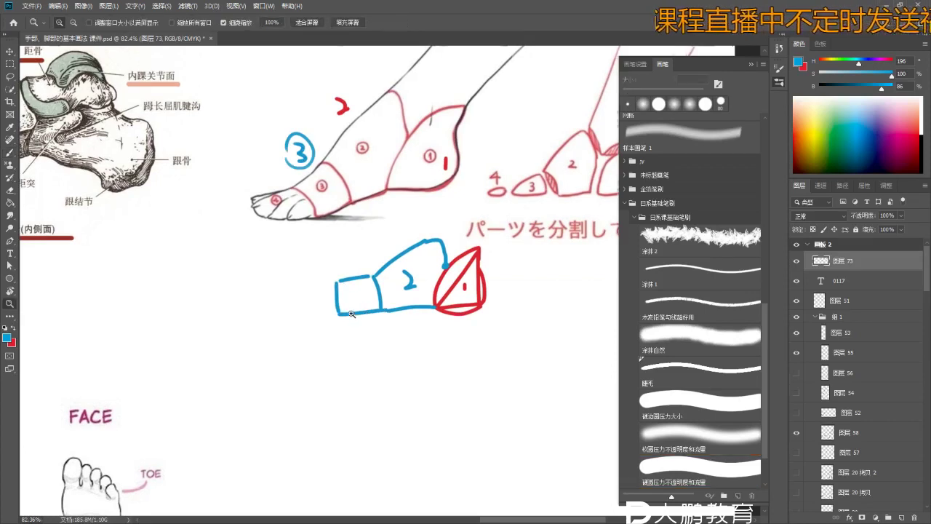
pyautogui.scroll(3, 347, 311)
pyautogui.moveTo(327, 149); pyautogui.dragTo(304, 153)
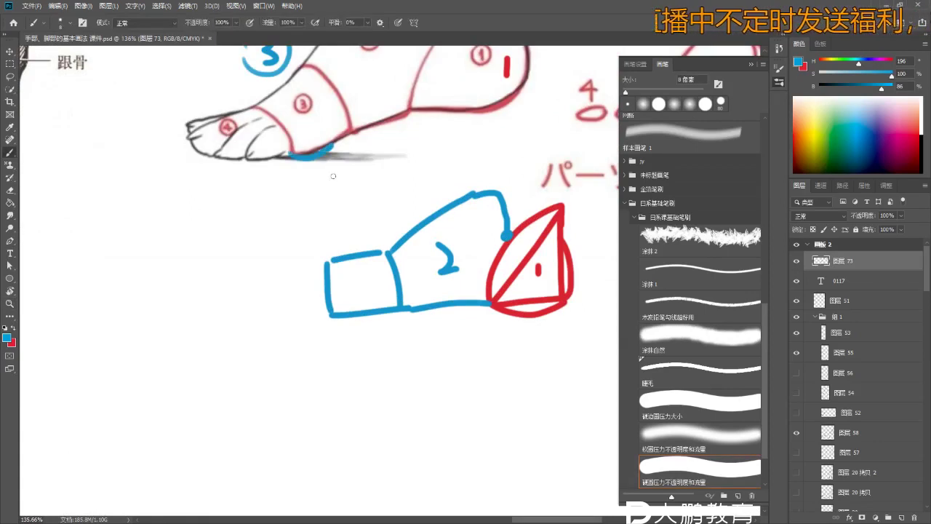
pyautogui.moveTo(356, 339); pyautogui.dragTo(339, 312)
pyautogui.moveTo(315, 274)
pyautogui.mouseDown()
pyautogui.moveTo(370, 278)
pyautogui.moveTo(363, 285)
pyautogui.mouseUp()
pyautogui.scroll(-5, 367, 288)
pyautogui.scroll(2, 299, 244)
pyautogui.moveTo(288, 240); pyautogui.dragTo(314, 242)
pyautogui.moveTo(272, 214); pyautogui.dragTo(311, 207)
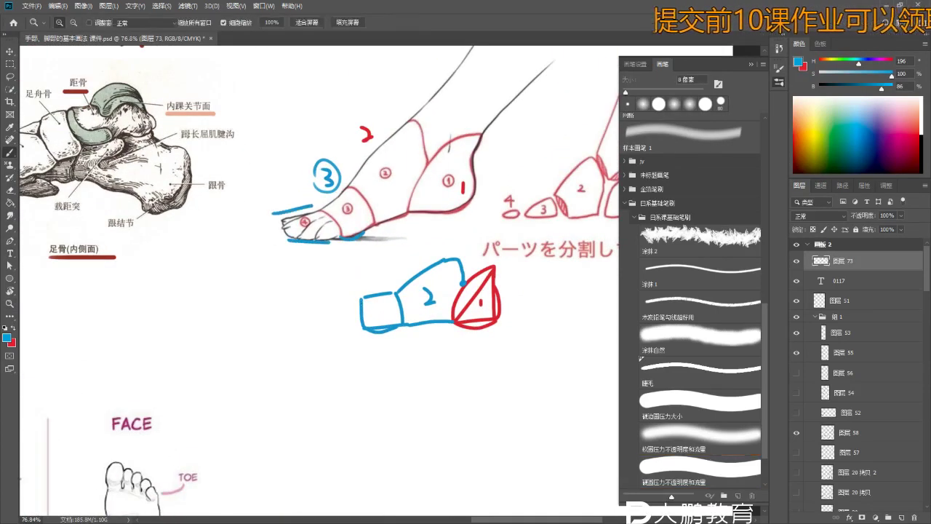
pyautogui.moveTo(323, 311)
pyautogui.mouseDown()
pyautogui.moveTo(361, 297)
pyautogui.moveTo(317, 309)
pyautogui.moveTo(316, 327)
pyautogui.moveTo(363, 329)
pyautogui.mouseUp()
# - Undo an accidental move and an overlong stroke, then zoom in on section 4
pyautogui.press('e')
pyautogui.scroll(1, 334, 316)
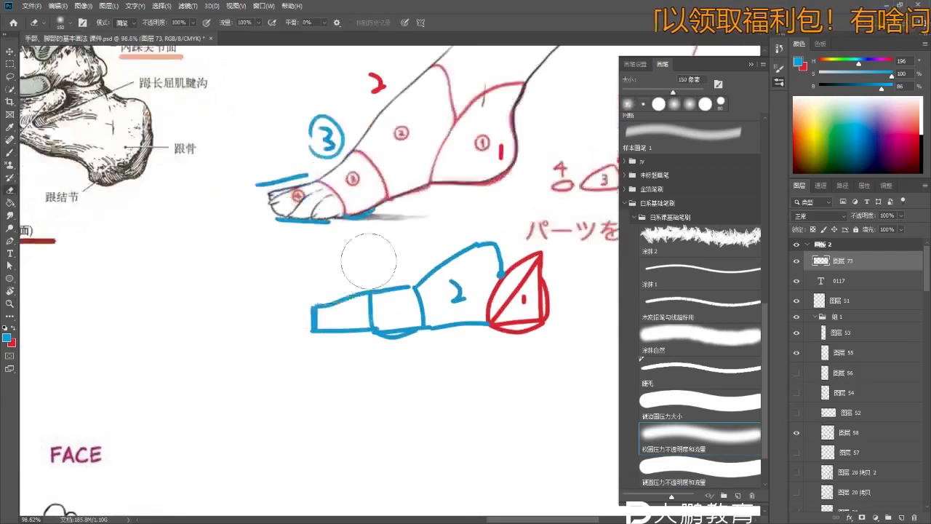
pyautogui.press('v')
pyautogui.moveTo(349, 306)
pyautogui.mouseDown()
pyautogui.moveTo(373, 280)
pyautogui.moveTo(303, 318)
pyautogui.moveTo(314, 308)
pyautogui.mouseUp()
pyautogui.hotkey('ctrl', 'z')
pyautogui.press('b')
pyautogui.hotkey('ctrl', 'z')
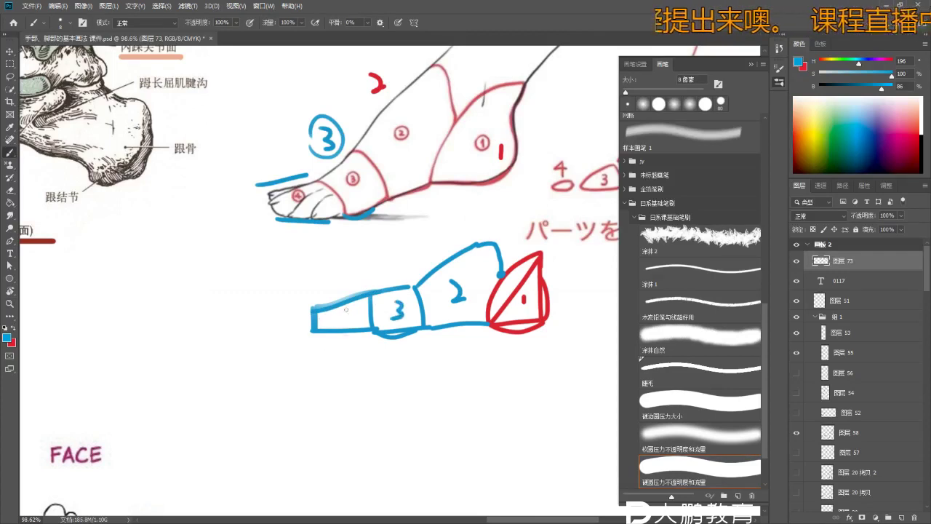
pyautogui.scroll(-3, 357, 322)
pyautogui.scroll(-2, 364, 317)
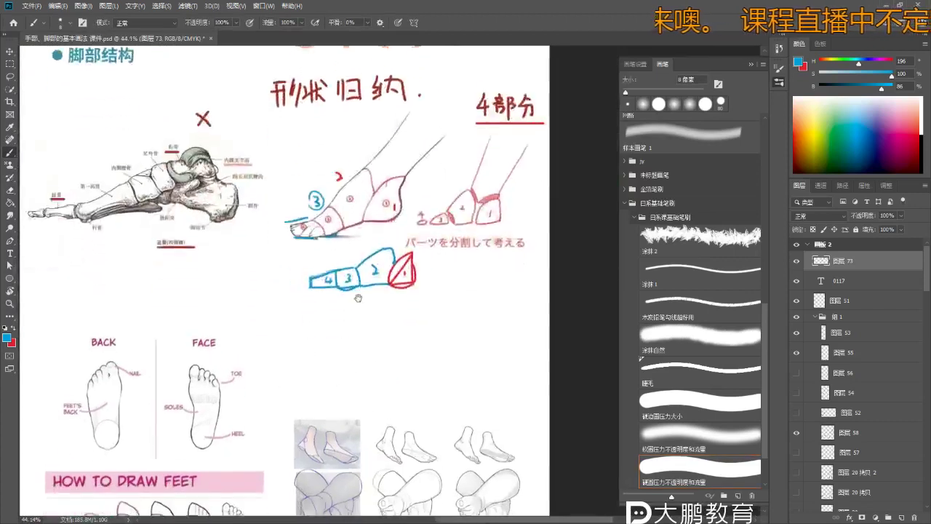
pyautogui.scroll(2, 370, 310)
pyautogui.scroll(3, 370, 310)
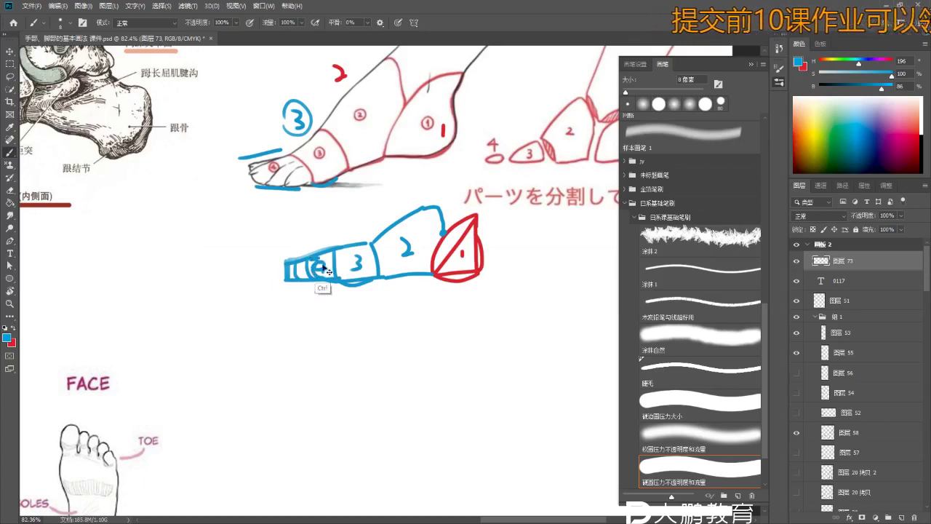
pyautogui.moveTo(313, 266)
pyautogui.mouseDown()
pyautogui.moveTo(332, 291)
pyautogui.moveTo(352, 280)
pyautogui.moveTo(334, 295)
pyautogui.moveTo(328, 281)
pyautogui.moveTo(341, 291)
pyautogui.mouseUp()
# - Switch to red and draw a red arc left of section 4
pyautogui.press('x')
pyautogui.scroll(1, 300, 265)
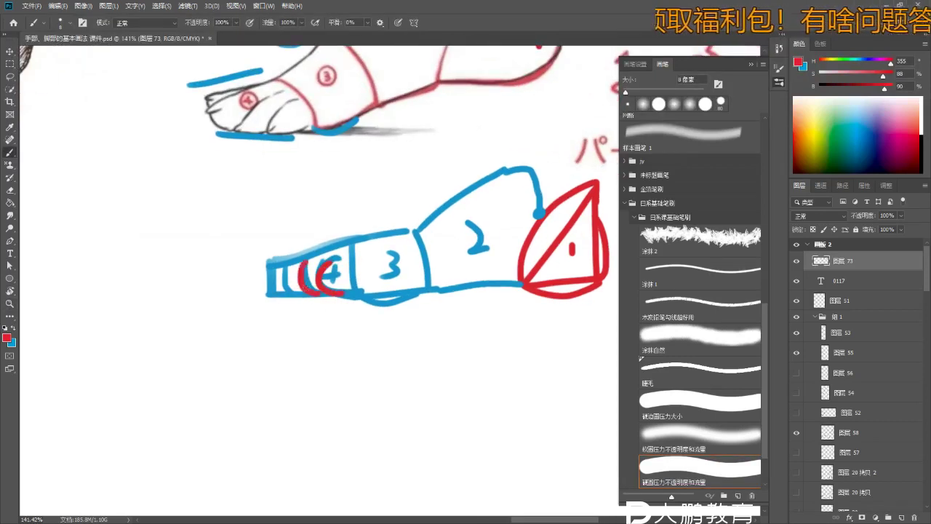
pyautogui.moveTo(290, 264); pyautogui.dragTo(283, 293)
pyautogui.scroll(-4, 310, 290)
pyautogui.scroll(1, 309, 291)
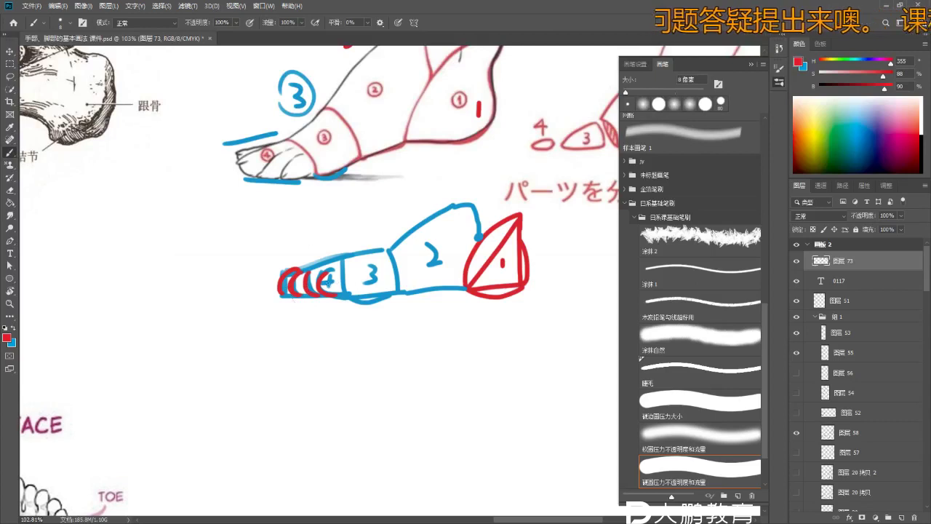
pyautogui.scroll(-2, 313, 288)
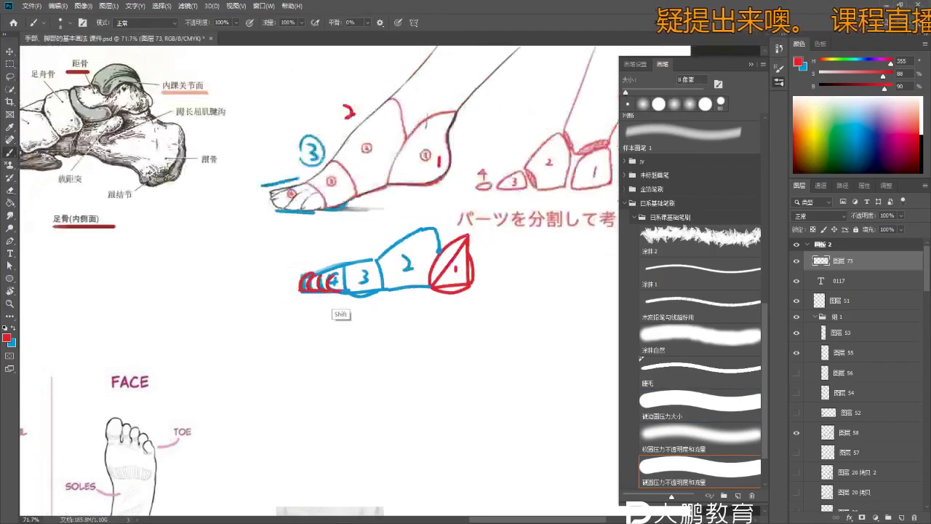
pyautogui.press('alt')
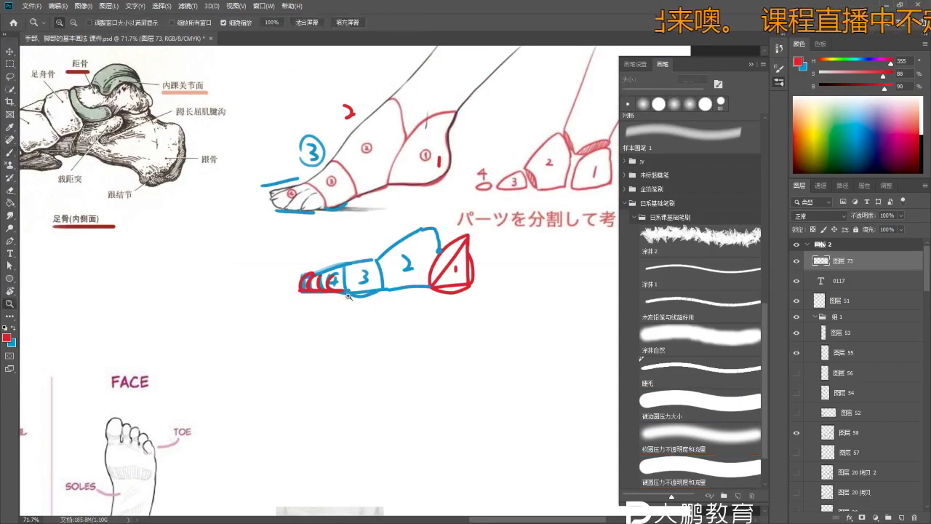
pyautogui.scroll(3, 310, 294)
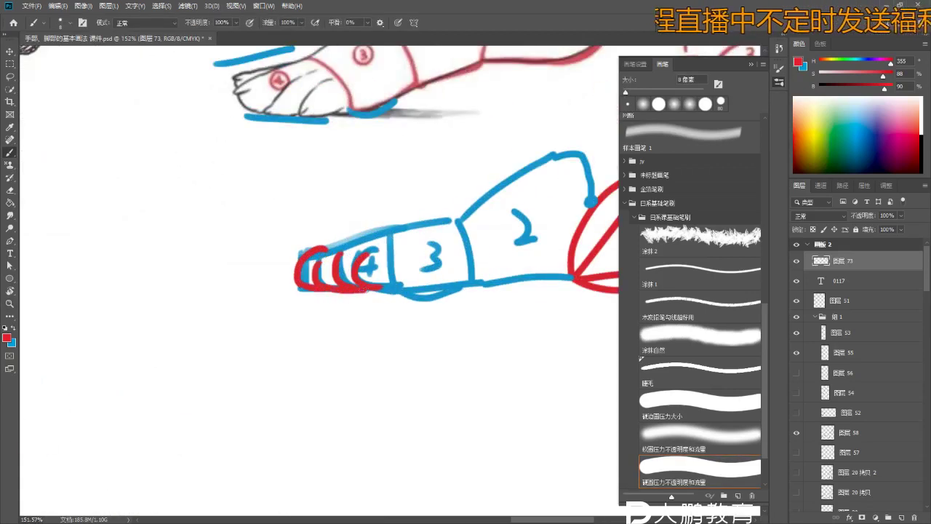
pyautogui.scroll(-2, 207, 364)
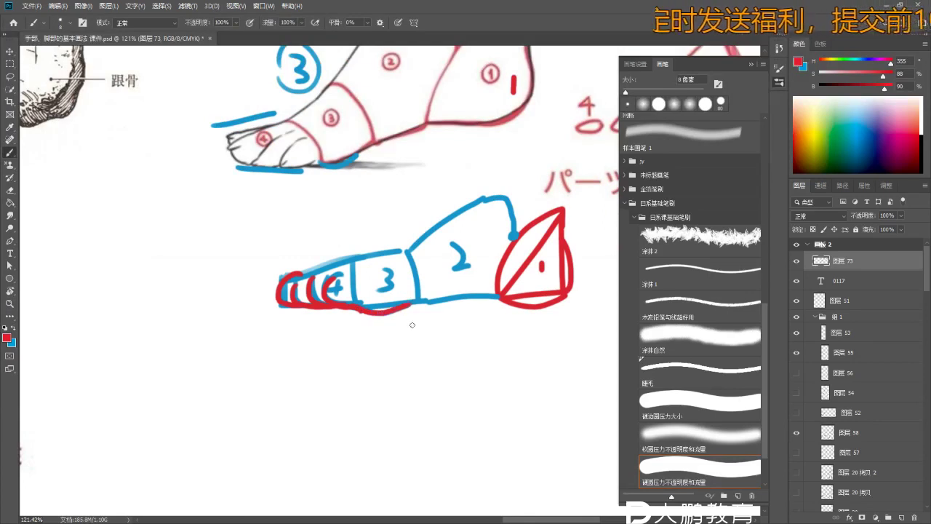
# - Draw a red line under the blue toe sketch, redrawing it once, then zoom out
pyautogui.moveTo(407, 306); pyautogui.dragTo(490, 295)
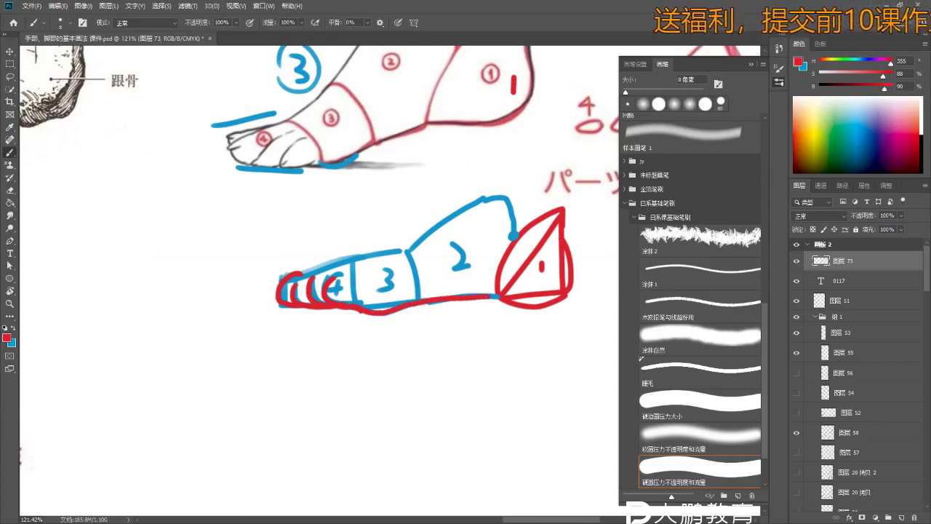
pyautogui.hotkey('ctrl', 'z')
pyautogui.moveTo(417, 304); pyautogui.dragTo(497, 297)
pyautogui.scroll(-5, 417, 295)
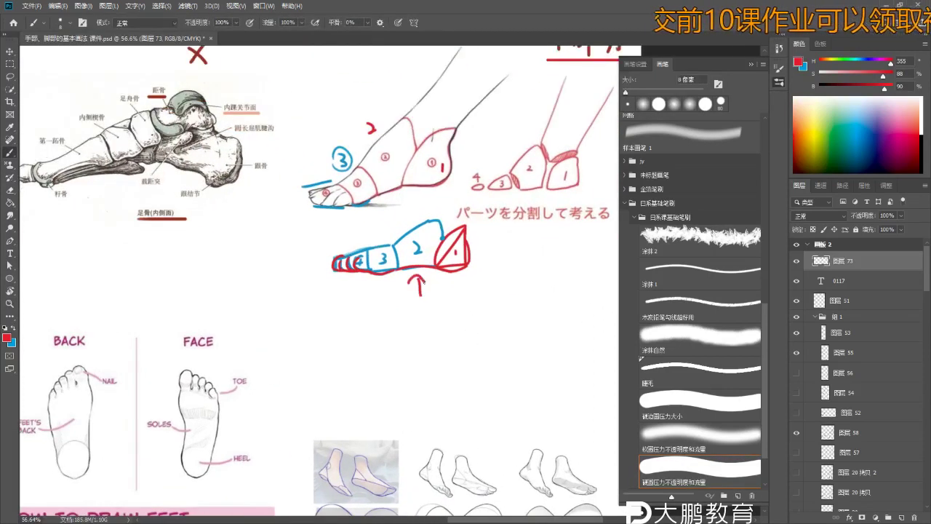
pyautogui.press('z')
pyautogui.scroll(-2, 423, 283)
# - Pan to the BACK and FACE foot diagrams and write 背 beside the FACE foot in red
pyautogui.scroll(-3, 426, 312)
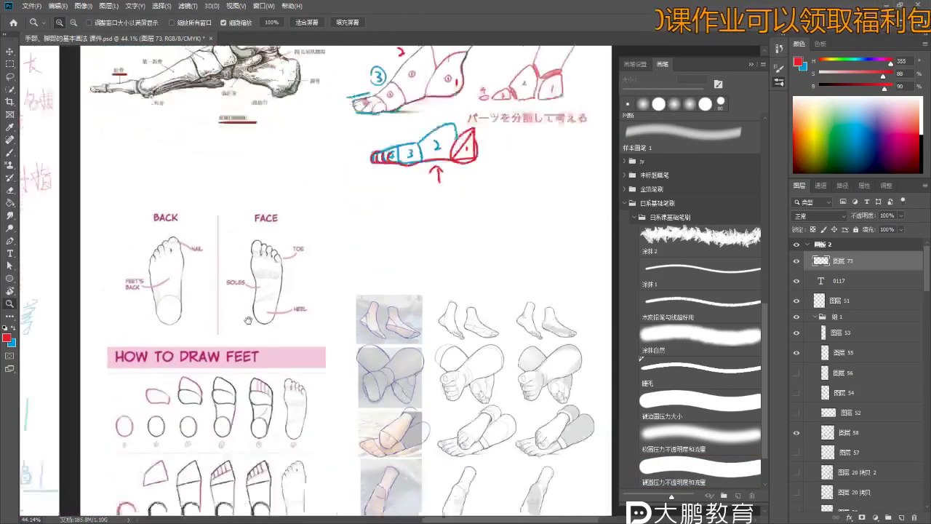
pyautogui.scroll(3, 248, 321)
pyautogui.press('b')
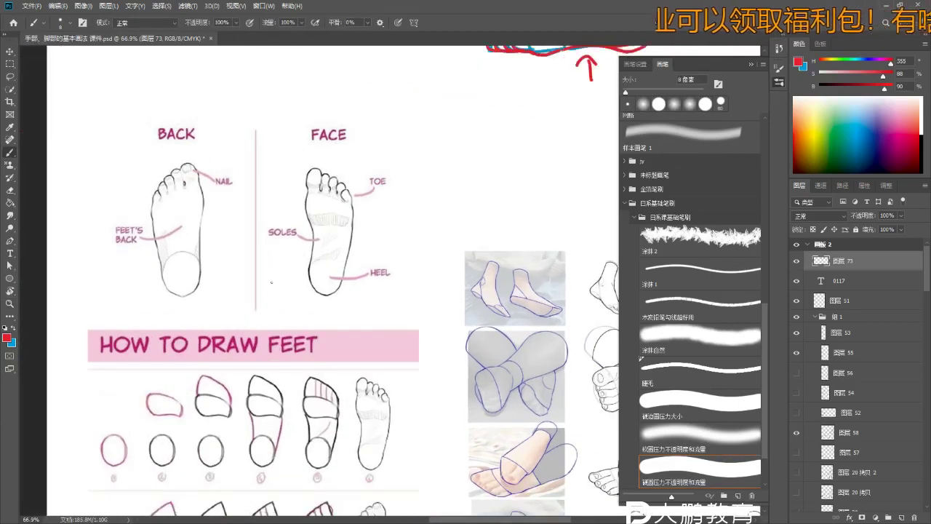
pyautogui.moveTo(253, 291); pyautogui.dragTo(274, 229)
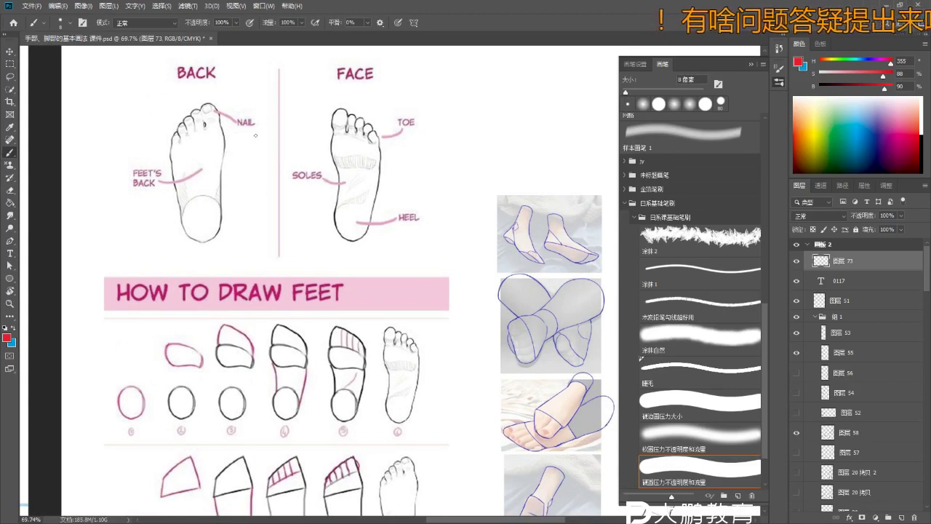
pyautogui.moveTo(437, 159); pyautogui.dragTo(446, 183)
pyautogui.hotkey('ctrl', 'z')
pyautogui.hotkey('ctrl', 'z')
pyautogui.moveTo(438, 143)
pyautogui.mouseDown()
pyautogui.moveTo(439, 164)
pyautogui.moveTo(436, 152)
pyautogui.mouseUp()
pyautogui.moveTo(446, 147)
pyautogui.mouseDown()
pyautogui.moveTo(448, 166)
pyautogui.moveTo(432, 185)
pyautogui.mouseUp()
pyautogui.moveTo(435, 164); pyautogui.dragTo(451, 185)
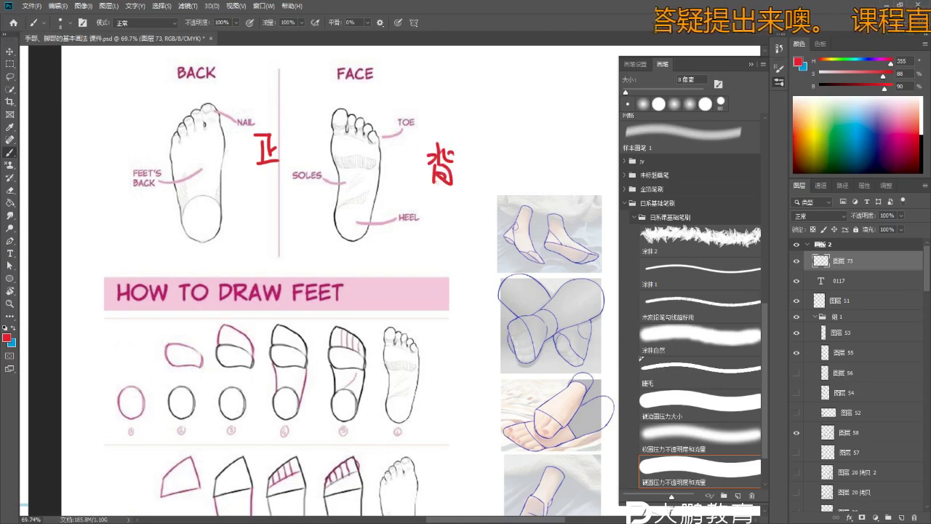
pyautogui.scroll(5, 184, 165)
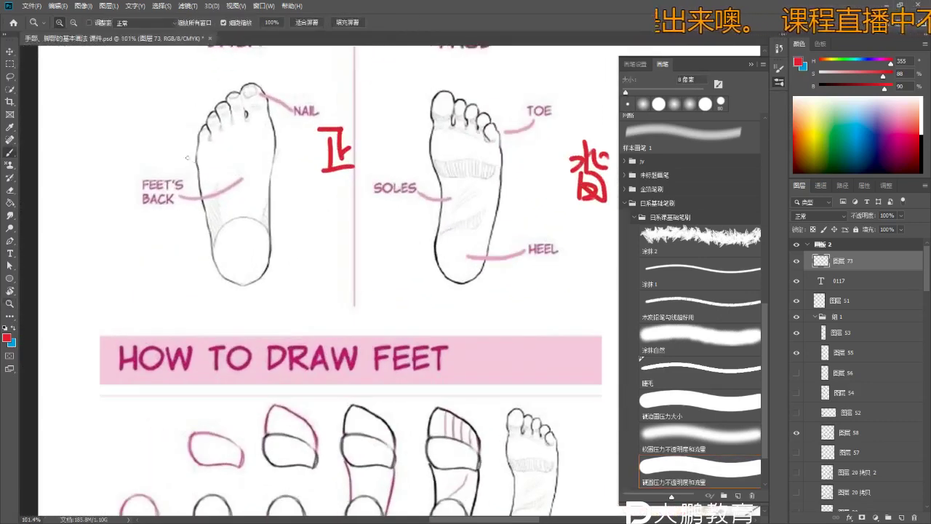
# - Draw a red crossing line and side lines on the BACK foot, numbering the middle block 2
pyautogui.scroll(-4, 230, 211)
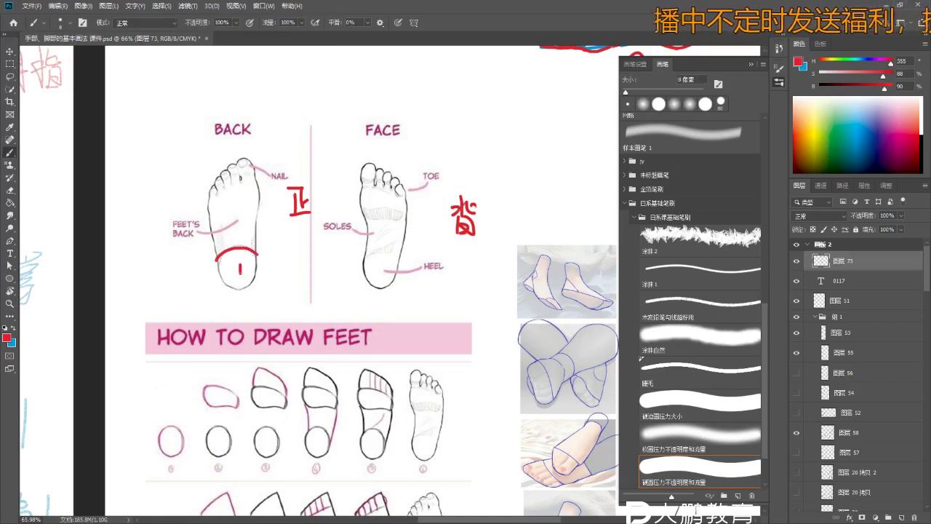
pyautogui.scroll(2, 211, 242)
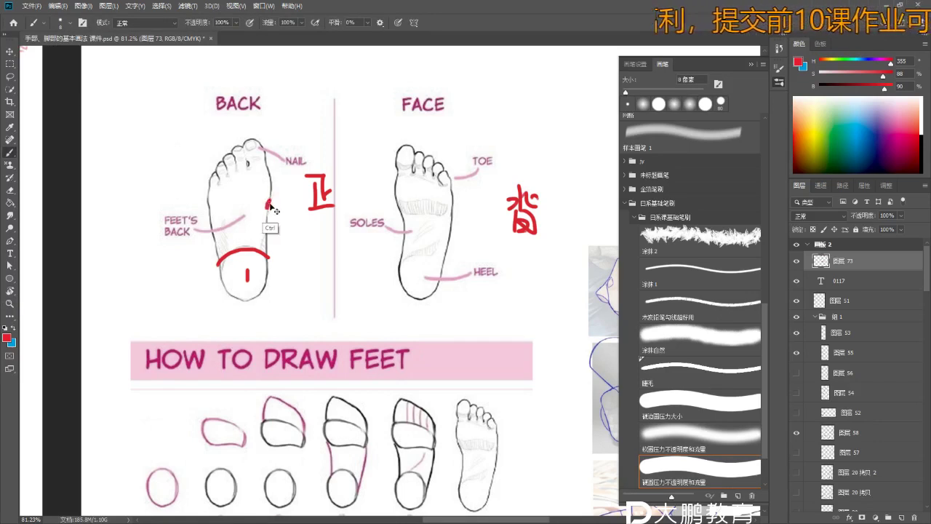
pyautogui.scroll(3, 269, 200)
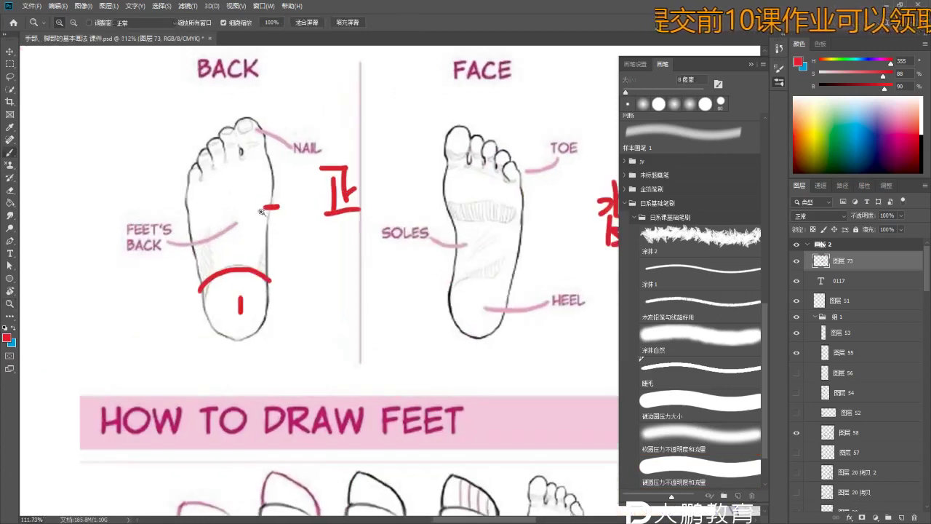
pyautogui.moveTo(208, 223); pyautogui.dragTo(270, 204)
pyautogui.hotkey('ctrl', 'z')
pyautogui.moveTo(182, 233); pyautogui.dragTo(278, 205)
pyautogui.moveTo(191, 232); pyautogui.dragTo(200, 287)
pyautogui.moveTo(279, 206); pyautogui.dragTo(269, 280)
pyautogui.moveTo(231, 227); pyautogui.dragTo(251, 245)
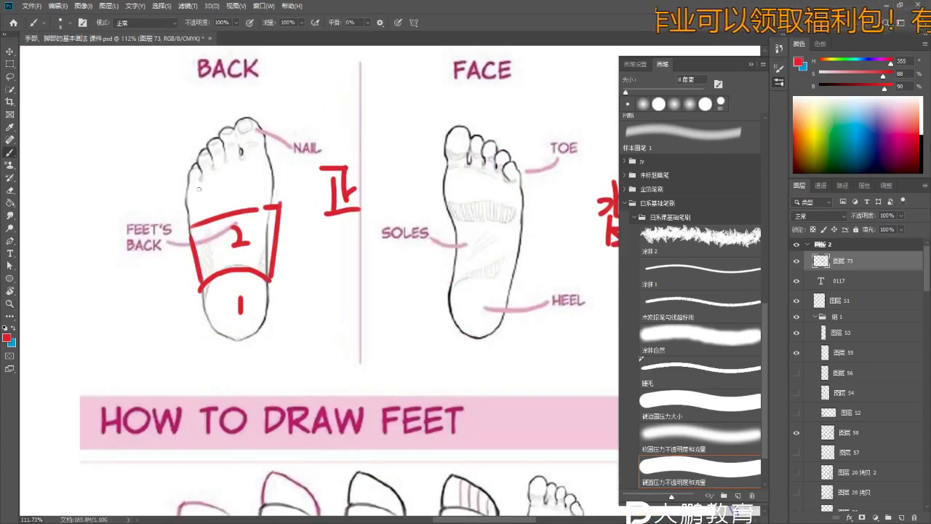
# - Add block 3 and the toe outline, then zoom out and undo stray FACE sole strokes
pyautogui.moveTo(187, 185)
pyautogui.mouseDown()
pyautogui.moveTo(271, 153)
pyautogui.moveTo(273, 205)
pyautogui.mouseUp()
pyautogui.moveTo(181, 185); pyautogui.dragTo(188, 239)
pyautogui.moveTo(225, 181); pyautogui.dragTo(228, 202)
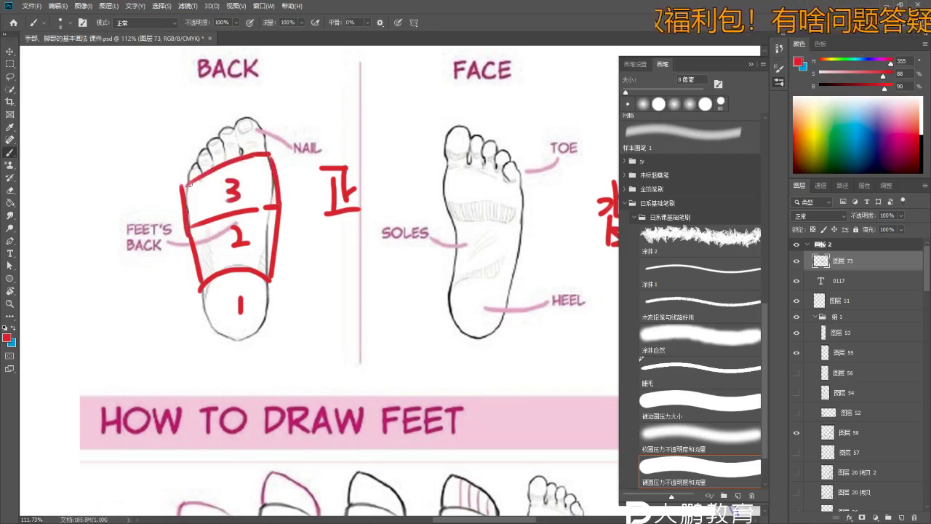
pyautogui.moveTo(186, 178)
pyautogui.mouseDown()
pyautogui.moveTo(201, 145)
pyautogui.moveTo(189, 170)
pyautogui.moveTo(251, 114)
pyautogui.moveTo(265, 154)
pyautogui.mouseUp()
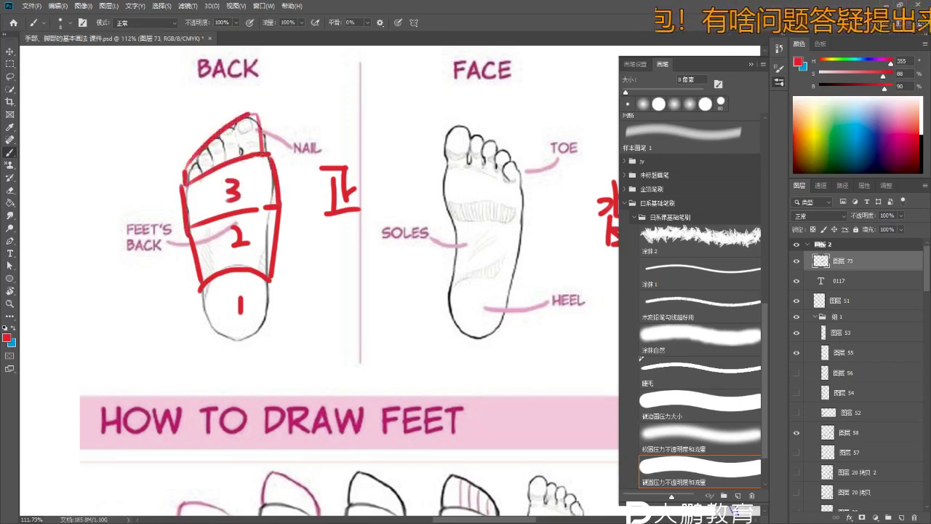
pyautogui.hotkey('ctrl', '-')
pyautogui.hscroll(-2, 363, 289)
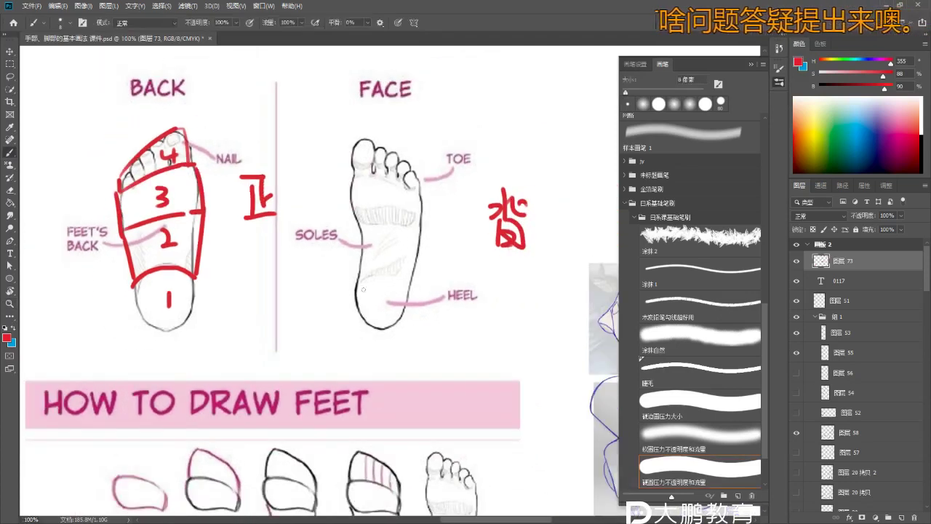
pyautogui.hotkey('ctrl', 'z')
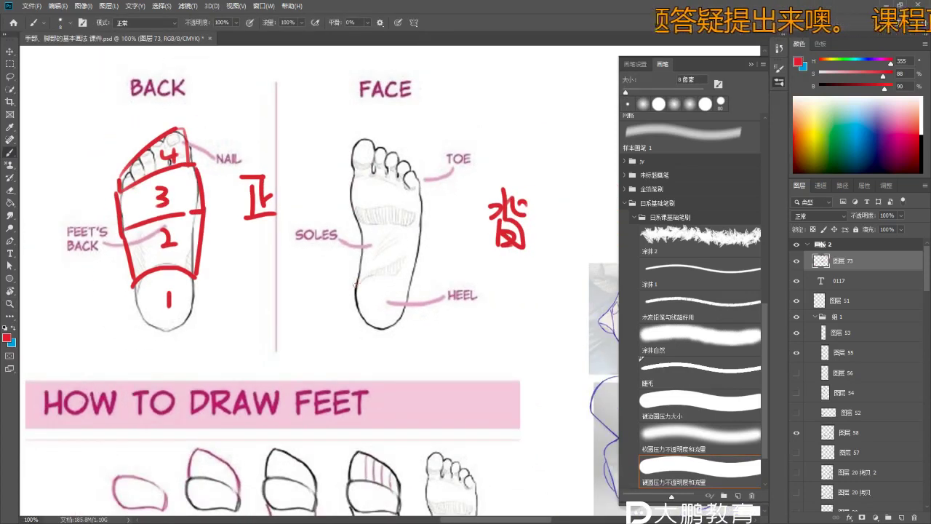
pyautogui.hotkey('ctrl', 'z')
pyautogui.keyDown('alt'); pyautogui.scroll(2, 363, 259); pyautogui.keyUp('alt')
# - Draw the red sole block with left and right sides on the FACE foot and number it 2
pyautogui.moveTo(360, 213); pyautogui.dragTo(396, 217)
pyautogui.press('z')
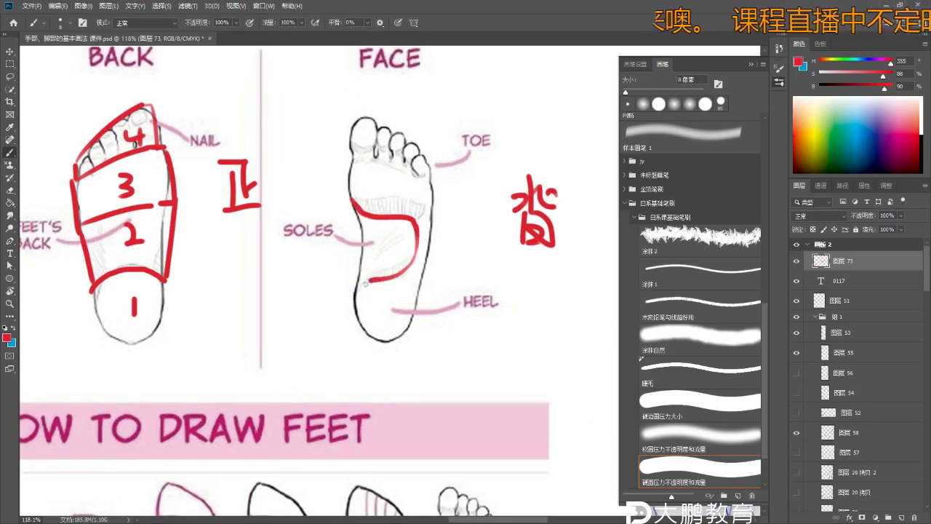
pyautogui.scroll(-2, 363, 291)
pyautogui.hotkey('ctrl', 'z')
pyautogui.press('b')
pyautogui.moveTo(362, 288); pyautogui.dragTo(401, 277)
pyautogui.hotkey('ctrl', 'z')
pyautogui.scroll(1, 391, 283)
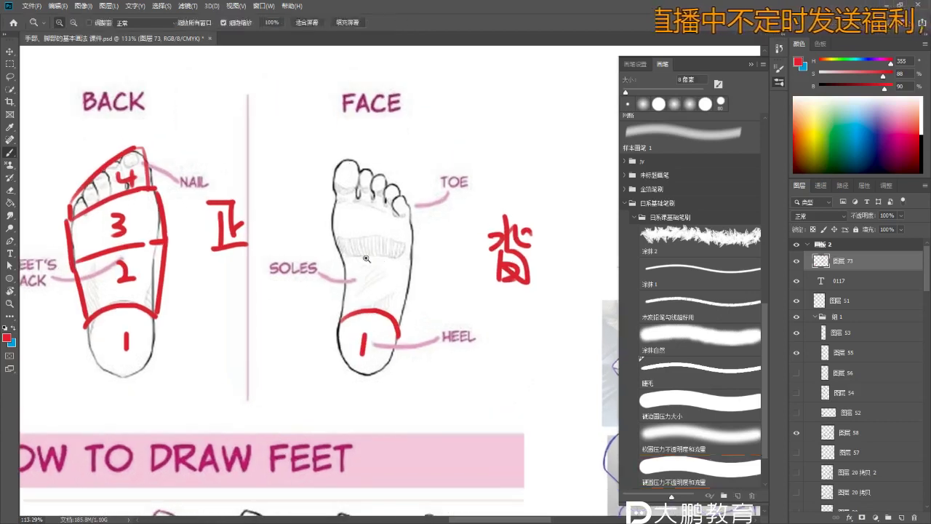
pyautogui.moveTo(336, 237); pyautogui.dragTo(345, 254)
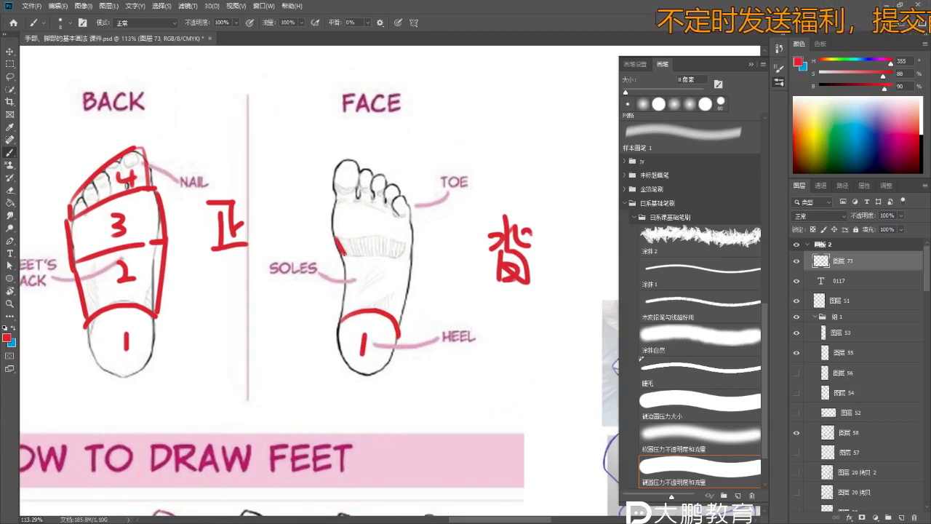
pyautogui.moveTo(402, 256); pyautogui.dragTo(396, 319)
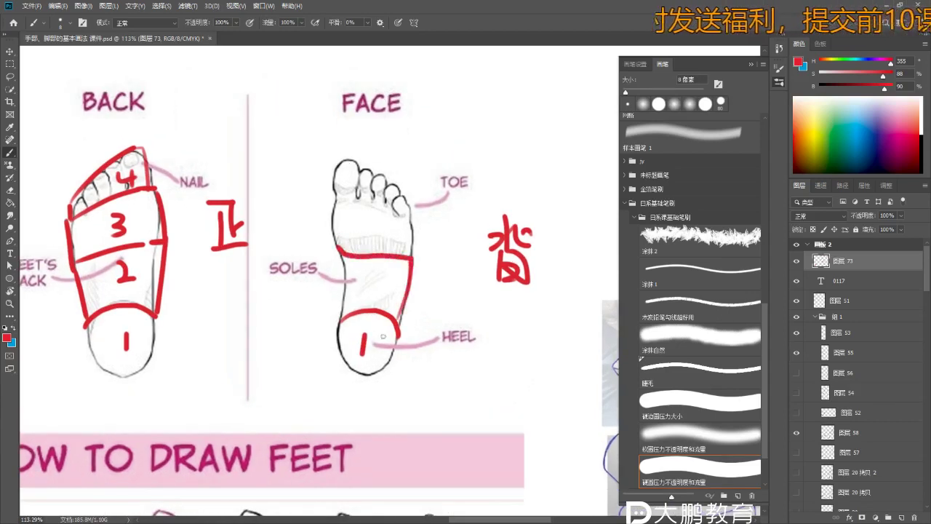
pyautogui.moveTo(340, 256); pyautogui.dragTo(345, 316)
pyautogui.moveTo(364, 275)
pyautogui.mouseDown()
pyautogui.moveTo(368, 294)
pyautogui.moveTo(385, 296)
pyautogui.mouseUp()
# - Extend the toe line, outline the big toe, write 4, and pan to show the whole sheet
pyautogui.scroll(2, 331, 256)
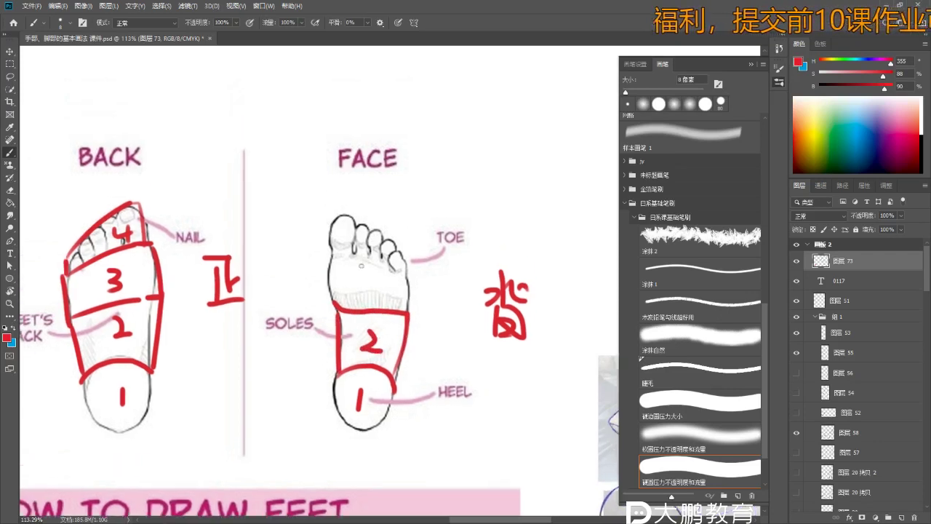
pyautogui.moveTo(375, 259); pyautogui.dragTo(409, 281)
pyautogui.moveTo(332, 258)
pyautogui.mouseDown()
pyautogui.moveTo(336, 308)
pyautogui.moveTo(330, 294)
pyautogui.moveTo(374, 300)
pyautogui.mouseUp()
pyautogui.hotkey('ctrl', 'z')
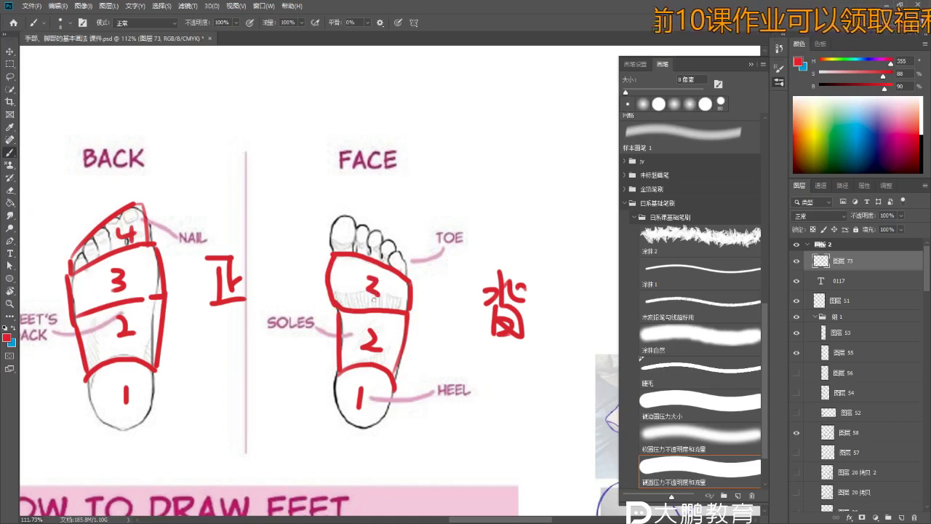
pyautogui.moveTo(332, 256)
pyautogui.mouseDown()
pyautogui.moveTo(338, 215)
pyautogui.moveTo(359, 208)
pyautogui.moveTo(408, 259)
pyautogui.mouseUp()
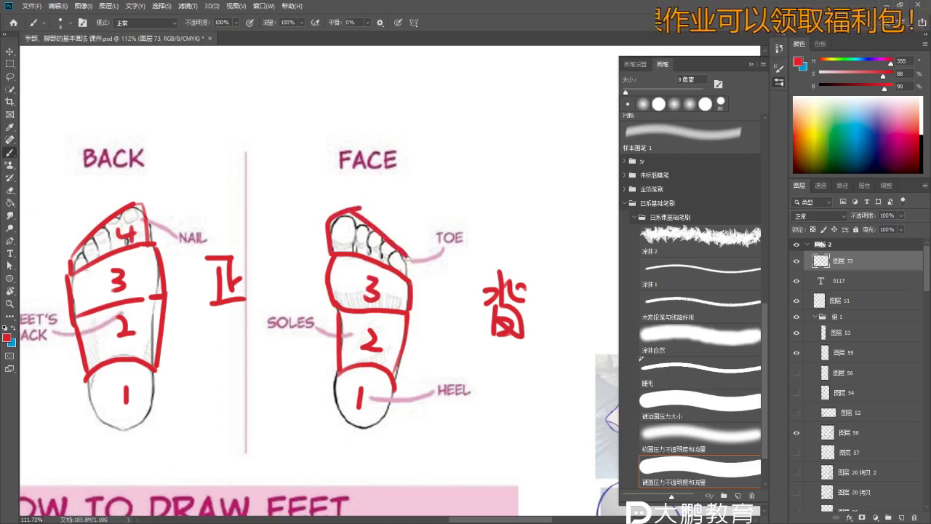
pyautogui.moveTo(357, 227); pyautogui.dragTo(368, 240)
pyautogui.scroll(-5, 349, 219)
pyautogui.moveTo(418, 361); pyautogui.dragTo(348, 287)
pyautogui.moveTo(329, 338); pyautogui.dragTo(355, 266)
# - Try and undo red hook curves in the empty space, checking the brush presets
pyautogui.scroll(-2, 354, 266)
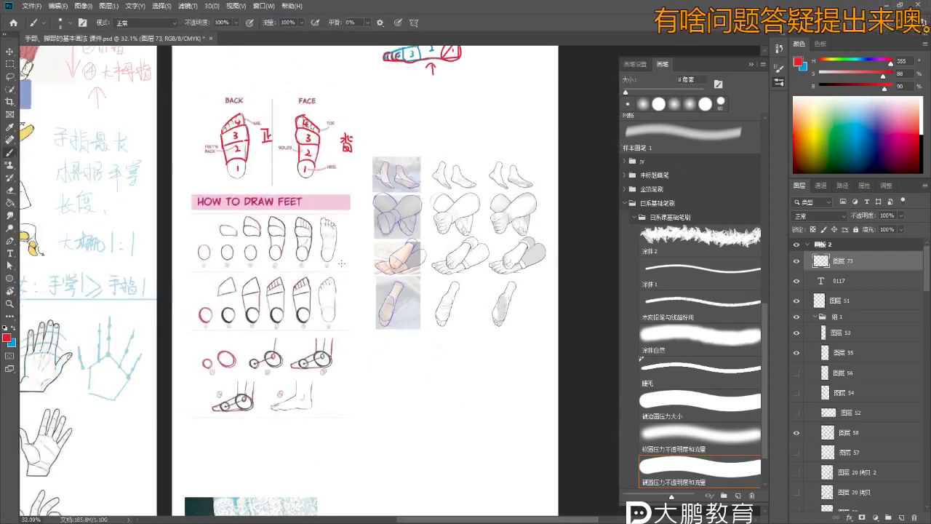
pyautogui.scroll(2, 298, 172)
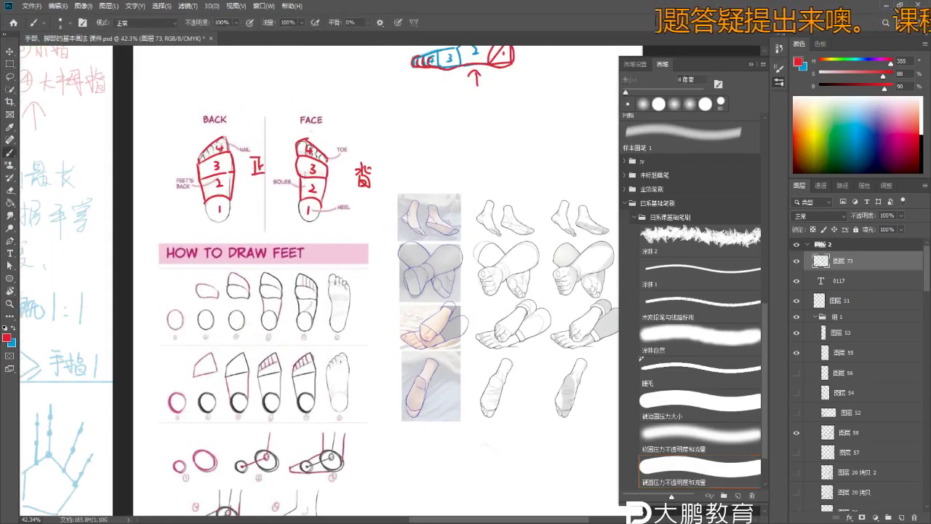
pyautogui.scroll(1, 363, 155)
pyautogui.moveTo(374, 160)
pyautogui.mouseDown()
pyautogui.moveTo(377, 191)
pyautogui.moveTo(386, 144)
pyautogui.mouseUp()
pyautogui.hotkey('ctrl', 'z')
pyautogui.hotkey('ctrl', 'z')
pyautogui.hotkey('ctrl', 'z')
pyautogui.moveTo(373, 181)
pyautogui.mouseDown()
pyautogui.moveTo(384, 145)
pyautogui.moveTo(401, 151)
pyautogui.mouseUp()
pyautogui.hotkey('ctrl', 'z')
pyautogui.rightClick(401, 203)
pyautogui.press('Escape')
pyautogui.hotkey('ctrl', 'z')
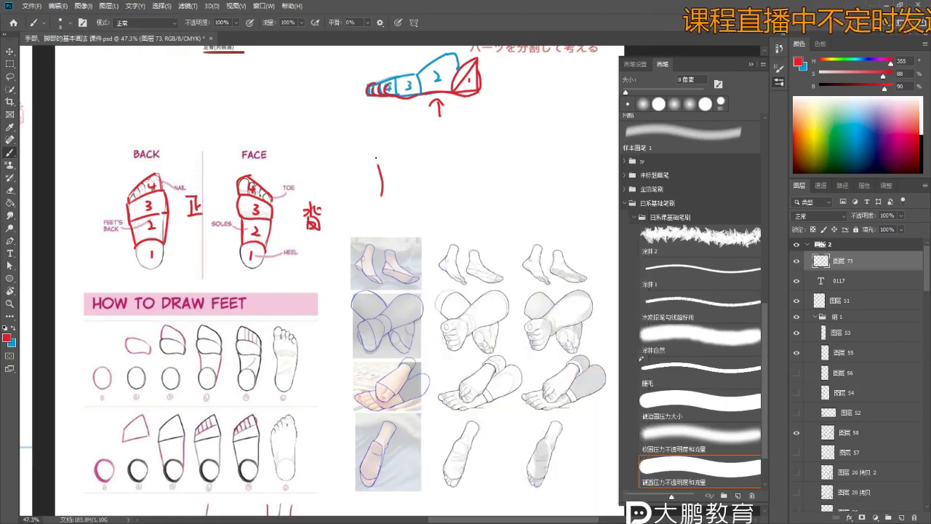
# - Draw a red U-shaped foot outline curve, undoing the last stray stroke
pyautogui.hotkey('ctrl', 'z')
pyautogui.moveTo(379, 195); pyautogui.dragTo(411, 188)
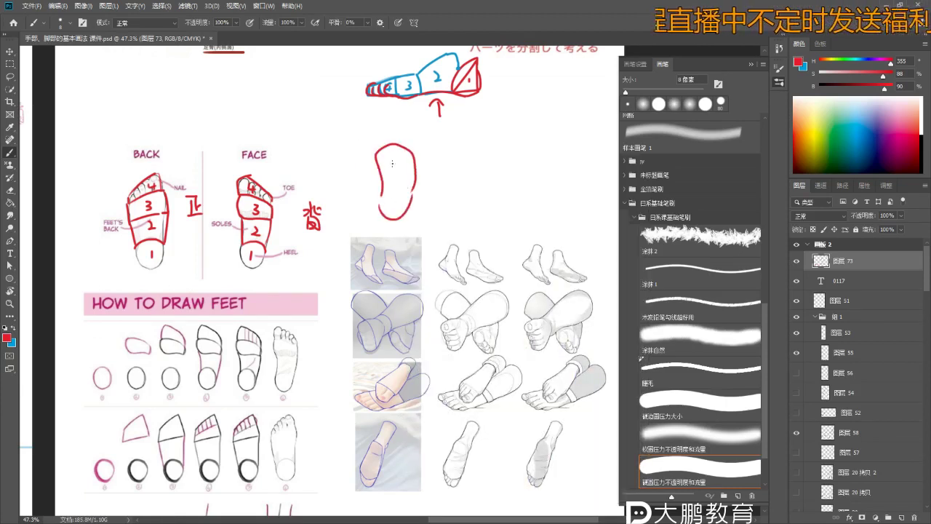
pyautogui.hotkey('ctrl', 'z')
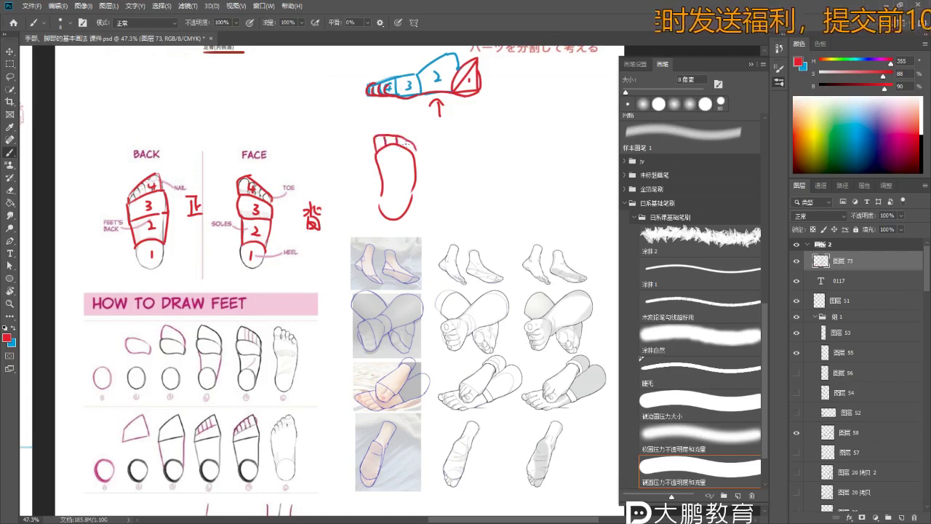
pyautogui.scroll(-3, 410, 145)
pyautogui.scroll(3, 385, 196)
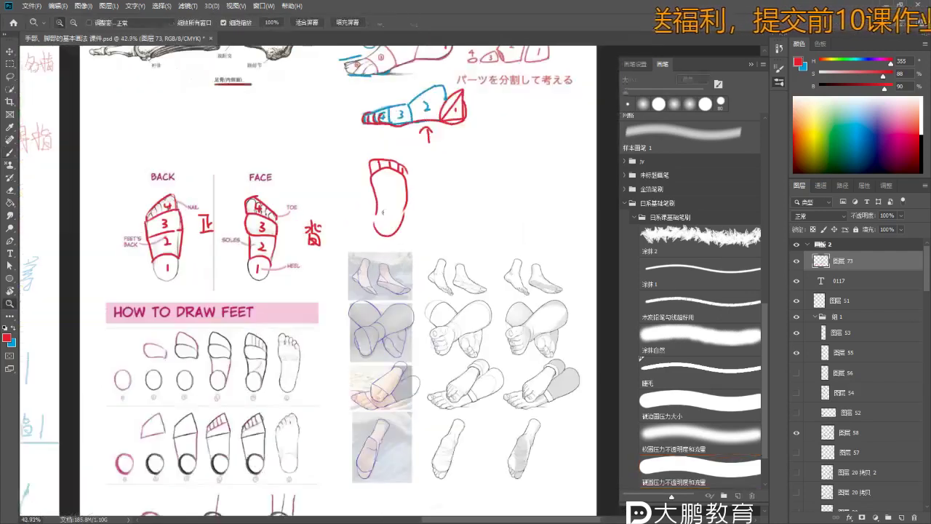
pyautogui.hotkey('ctrl', 'z')
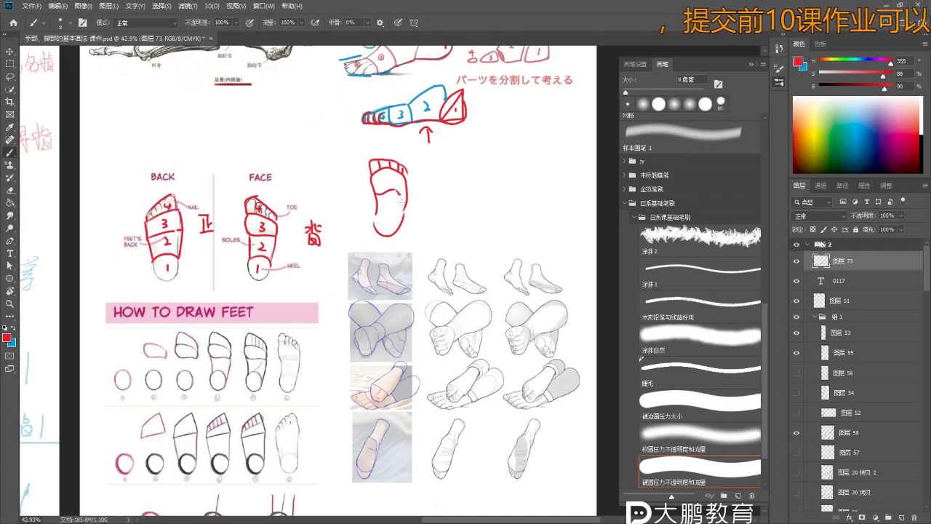
pyautogui.scroll(-2, 327, 277)
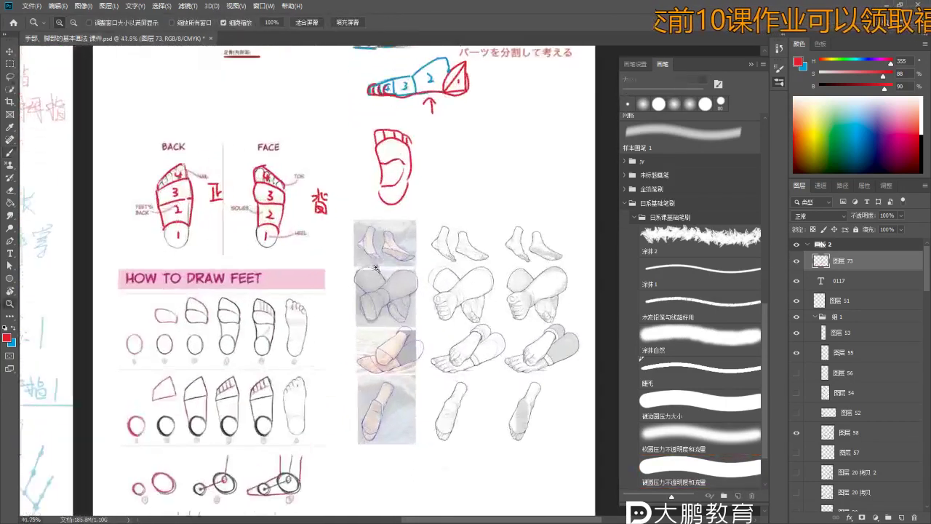
pyautogui.scroll(-3, 344, 380)
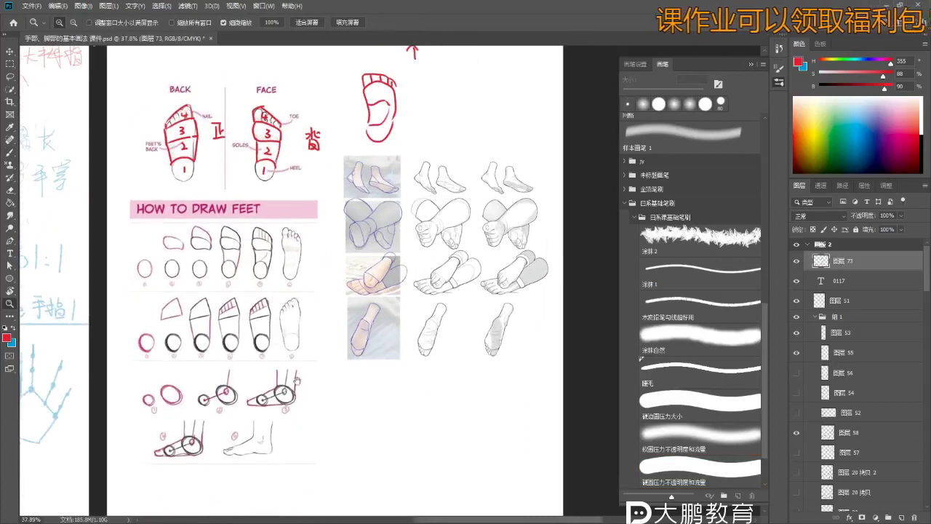
# - Brush a long red arrow line under the first row of foot diagrams
pyautogui.press('b')
pyautogui.scroll(2, 185, 204)
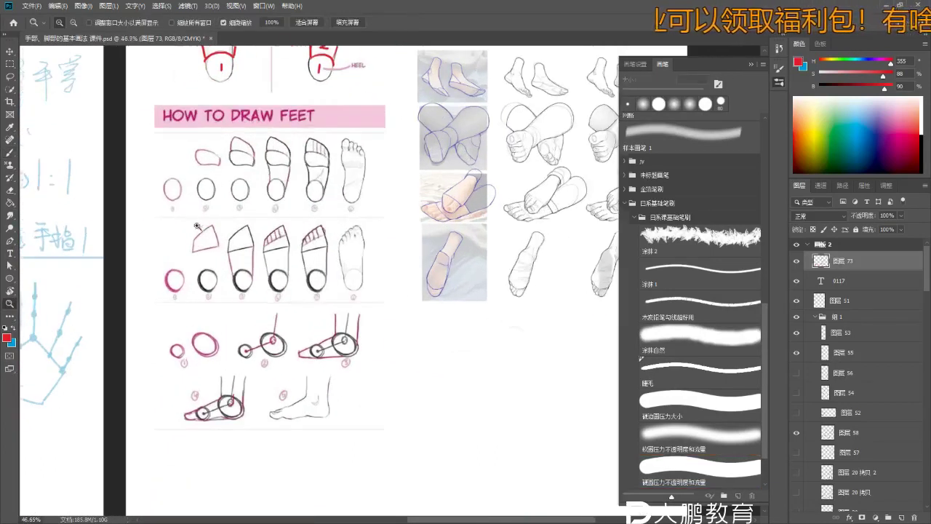
pyautogui.moveTo(152, 216)
pyautogui.mouseDown()
pyautogui.moveTo(399, 216)
pyautogui.moveTo(352, 237)
pyautogui.moveTo(300, 243)
pyautogui.mouseUp()
pyautogui.moveTo(243, 423); pyautogui.dragTo(255, 409)
# - Zoom in on the arrow and reference drawings, then zoom back out to the whole layout
pyautogui.press('b')
pyautogui.moveTo(417, 267); pyautogui.dragTo(512, 250)
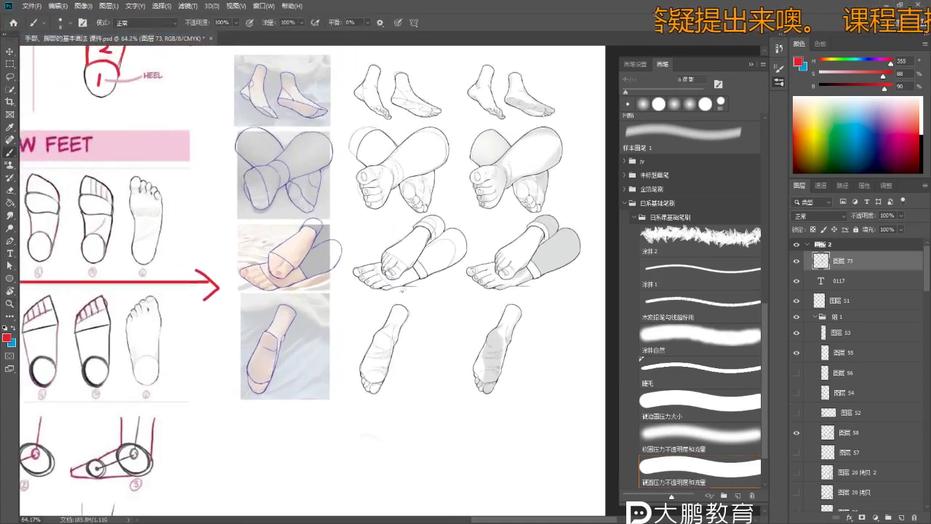
pyautogui.moveTo(450, 211)
pyautogui.mouseDown()
pyautogui.moveTo(444, 242)
pyautogui.moveTo(437, 224)
pyautogui.mouseUp()
pyautogui.scroll(-1, 437, 223)
pyautogui.keyDown('alt'); pyautogui.click(435, 240); pyautogui.keyUp('alt')
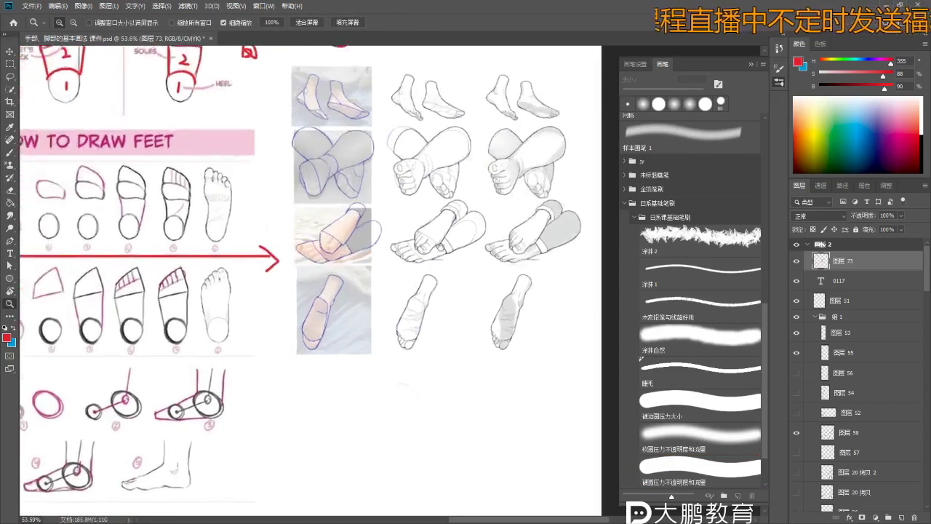
pyautogui.keyDown('alt'); pyautogui.click(464, 231); pyautogui.keyUp('alt')
pyautogui.scroll(-2, 401, 210)
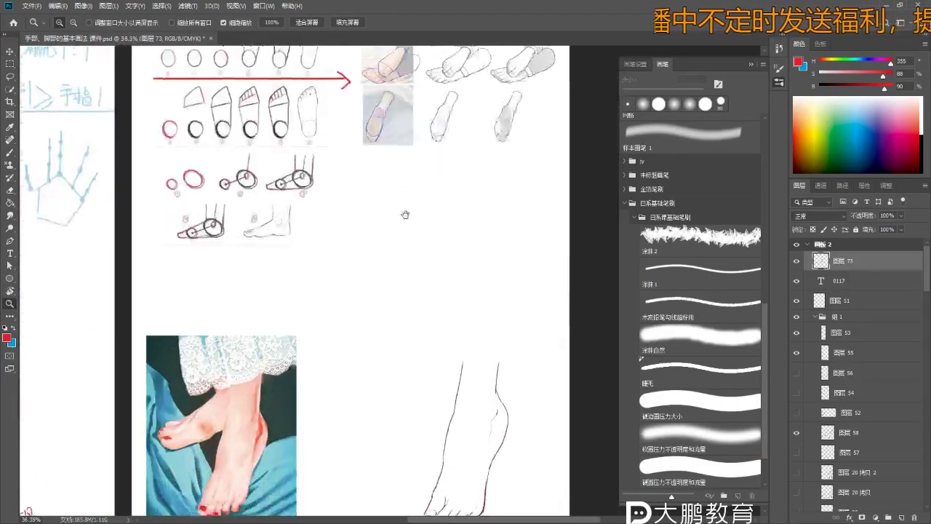
pyautogui.scroll(4, 416, 318)
# - Draw a red arrow pointing at the toes of the sole-view foot
pyautogui.scroll(6, 311, 216)
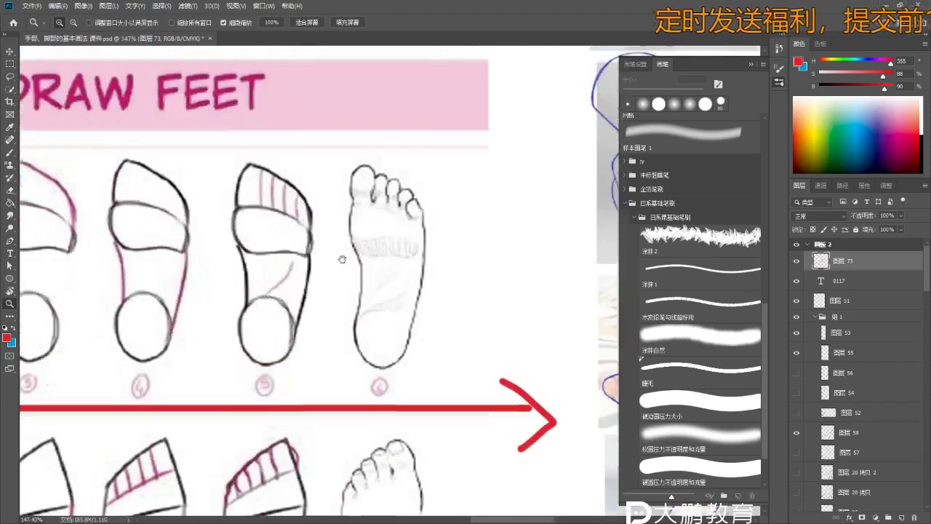
pyautogui.press('b')
pyautogui.press('b')
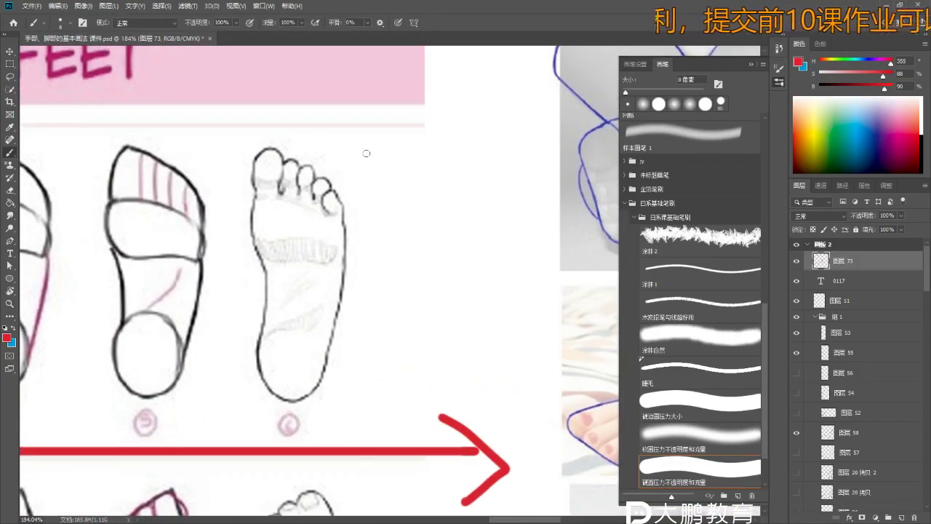
pyautogui.moveTo(368, 149); pyautogui.dragTo(340, 170)
pyautogui.moveTo(347, 140); pyautogui.dragTo(365, 173)
pyautogui.press('z')
pyautogui.moveTo(265, 181); pyautogui.dragTo(375, 192)
pyautogui.press('b')
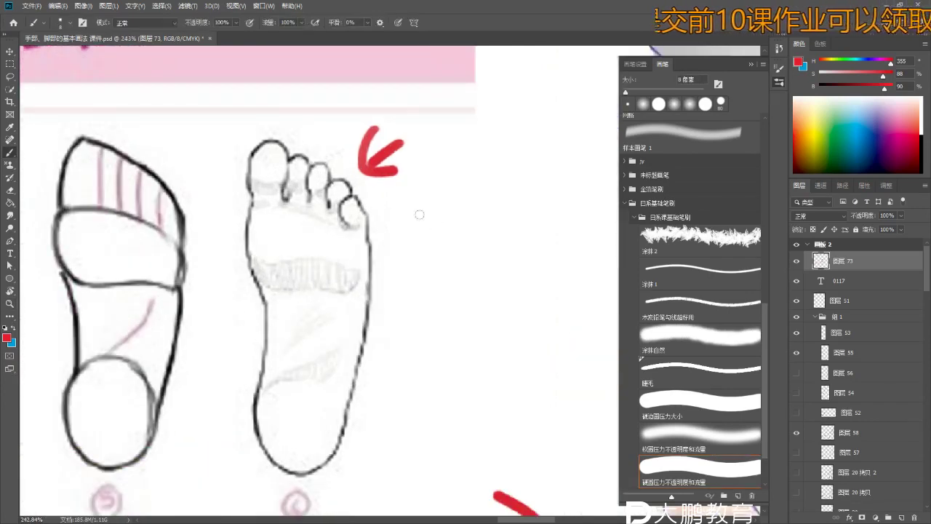
pyautogui.moveTo(393, 239)
pyautogui.mouseDown()
pyautogui.moveTo(371, 237)
pyautogui.moveTo(363, 221)
pyautogui.mouseUp()
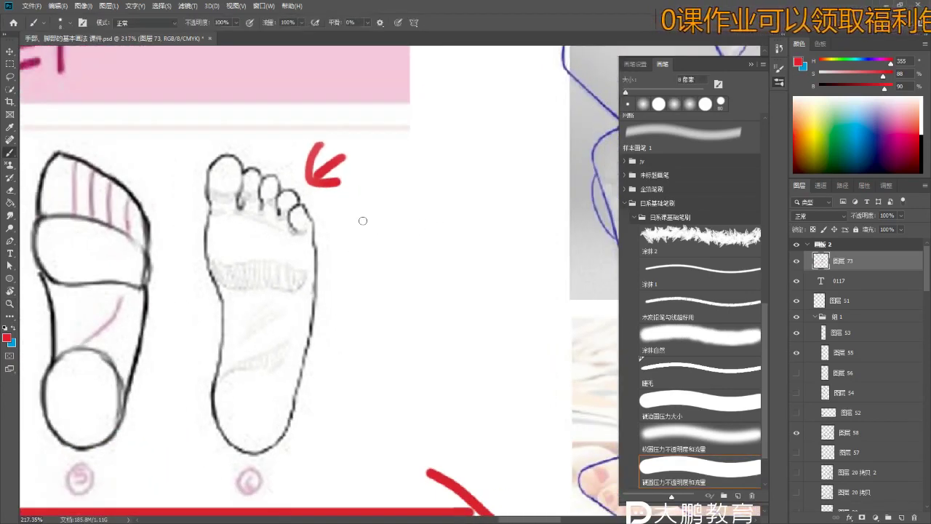
# - Start a red arch-shaped toe-joint note beside the toes, trimming its left leg
pyautogui.moveTo(375, 186)
pyautogui.mouseDown()
pyautogui.moveTo(373, 243)
pyautogui.moveTo(363, 247)
pyautogui.moveTo(369, 205)
pyautogui.moveTo(397, 180)
pyautogui.mouseUp()
pyautogui.hotkey('ctrl', 'z')
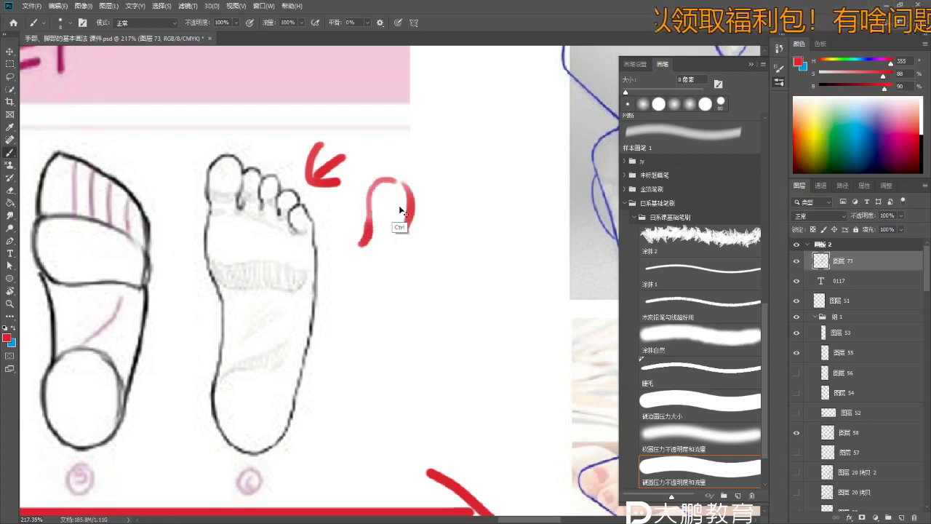
pyautogui.moveTo(410, 230); pyautogui.dragTo(411, 225)
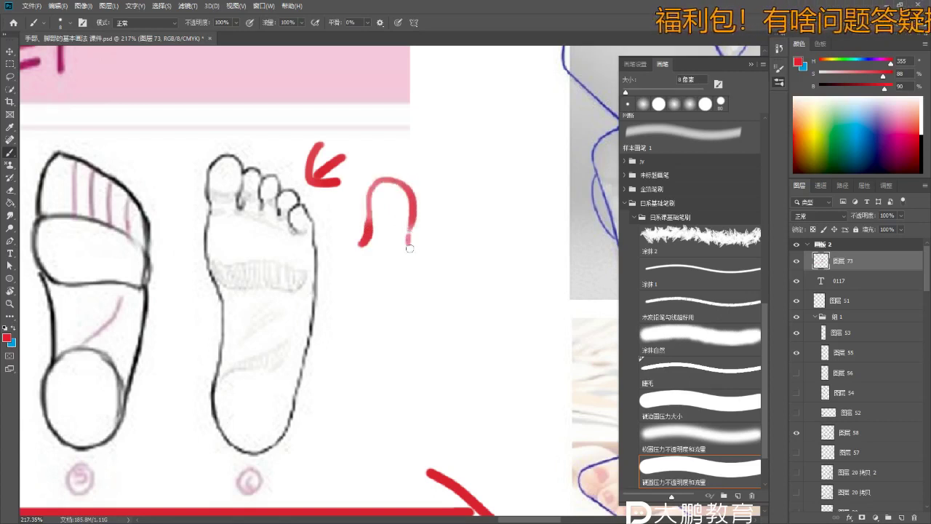
pyautogui.moveTo(407, 244)
pyautogui.mouseDown()
pyautogui.moveTo(428, 237)
pyautogui.moveTo(422, 245)
pyautogui.moveTo(422, 225)
pyautogui.mouseUp()
pyautogui.hotkey('ctrl', 'z')
pyautogui.press('e')
pyautogui.moveTo(347, 237)
pyautogui.mouseDown()
pyautogui.moveTo(356, 222)
pyautogui.moveTo(349, 212)
pyautogui.moveTo(365, 331)
pyautogui.mouseUp()
pyautogui.press('b')
# - Rework the note's leg and hook strokes, undoing the failed attempts
pyautogui.moveTo(449, 247)
pyautogui.mouseDown()
pyautogui.moveTo(403, 269)
pyautogui.moveTo(378, 264)
pyautogui.moveTo(381, 252)
pyautogui.mouseUp()
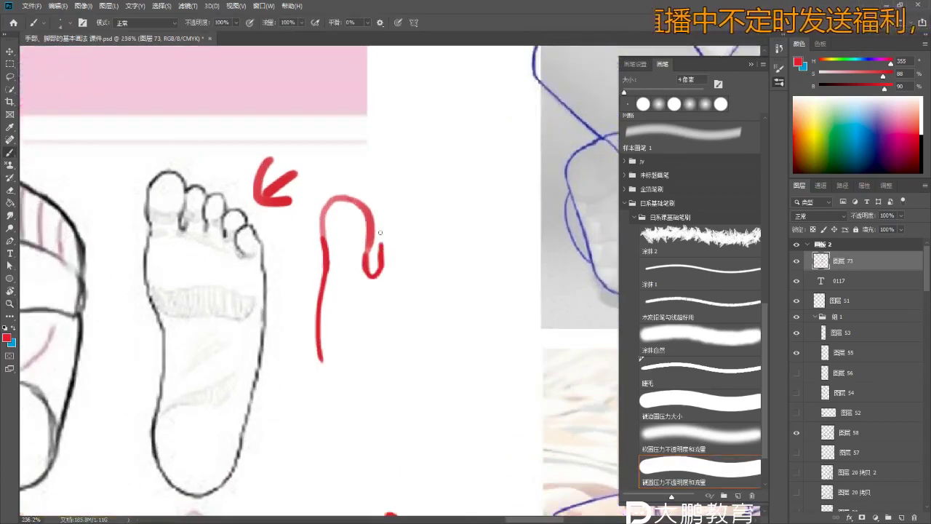
pyautogui.hotkey('ctrl', 'z')
pyautogui.moveTo(379, 249); pyautogui.dragTo(377, 276)
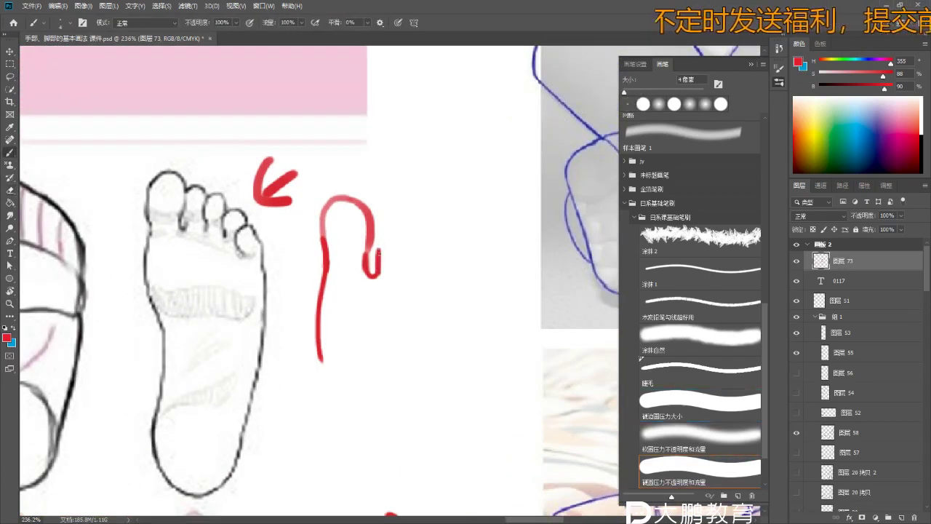
pyautogui.hotkey('ctrl', 'z')
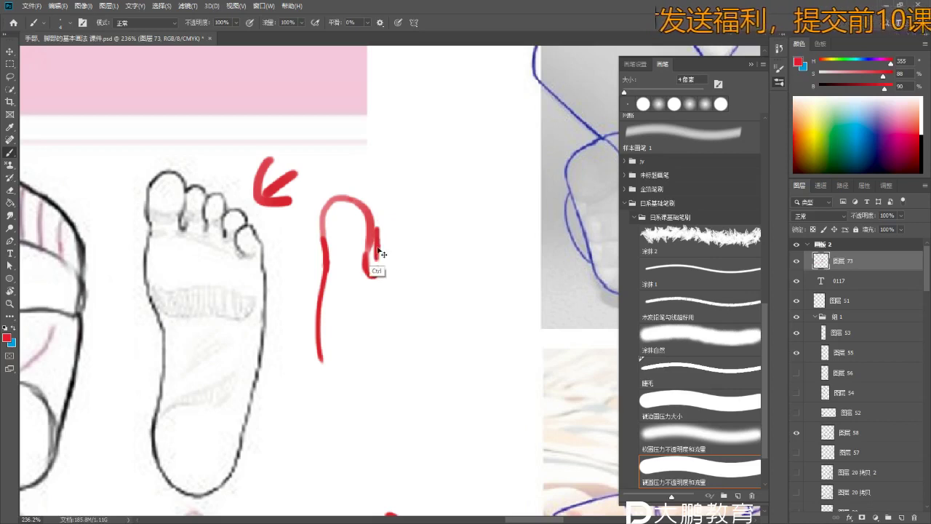
pyautogui.hotkey('ctrl', 'z')
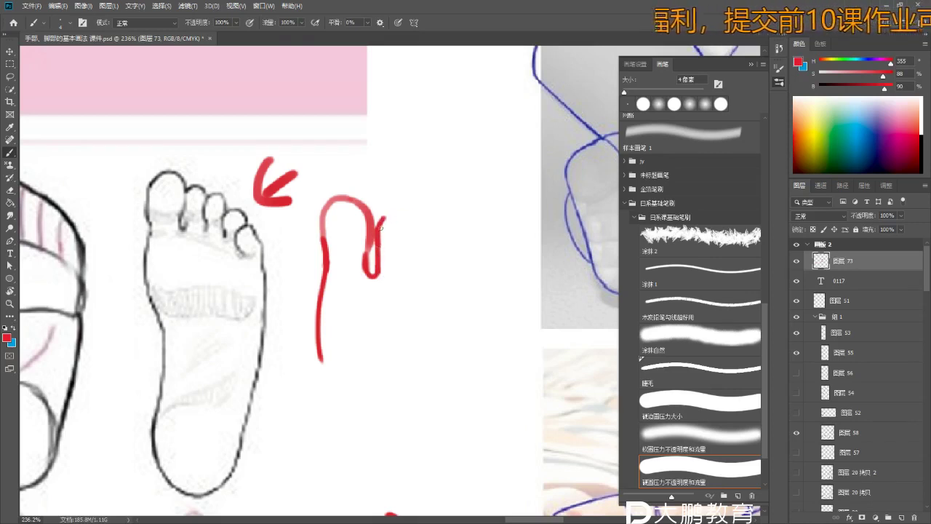
pyautogui.moveTo(407, 217); pyautogui.dragTo(402, 250)
pyautogui.hotkey('ctrl', 'z')
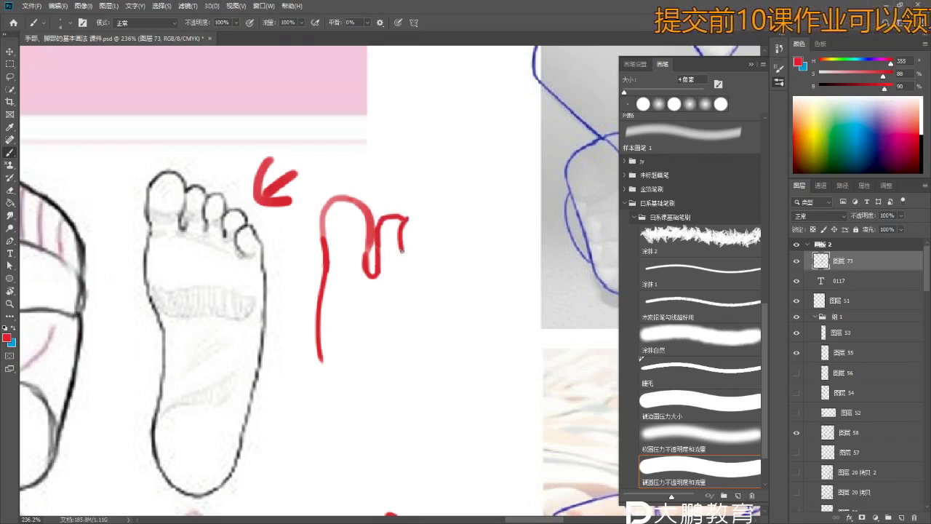
pyautogui.moveTo(402, 216)
pyautogui.mouseDown()
pyautogui.moveTo(431, 260)
pyautogui.moveTo(427, 240)
pyautogui.mouseUp()
pyautogui.hotkey('ctrl', 'z')
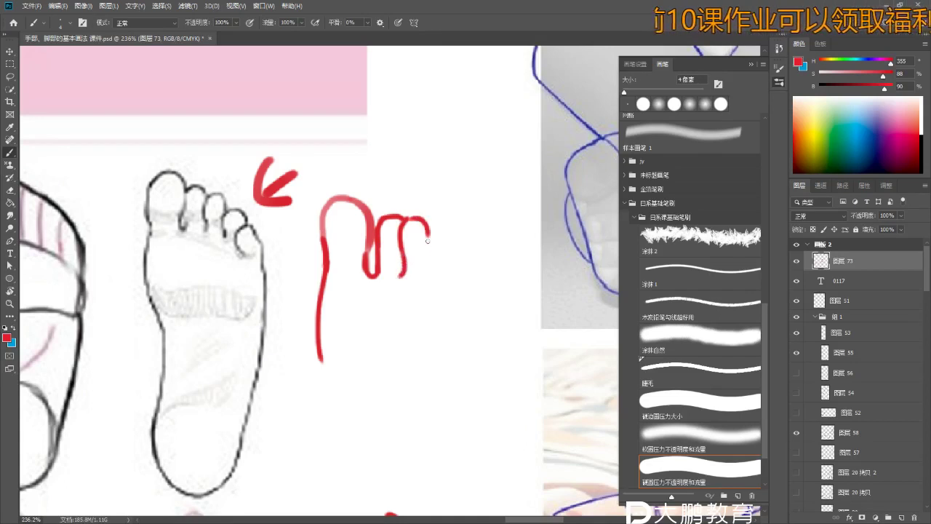
pyautogui.hotkey('ctrl', 'z')
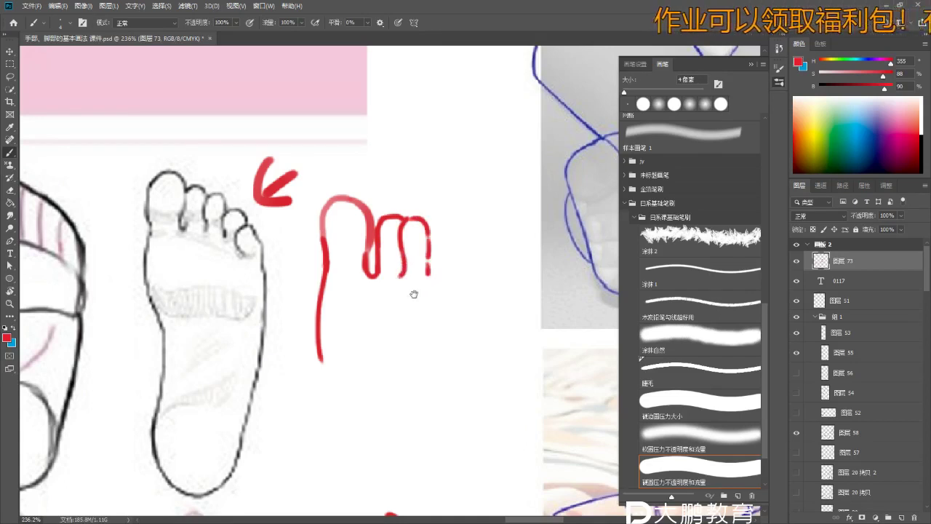
# - Bring the BACK and FACE diagrams into view and try circling the toe tip
pyautogui.scroll(-6, 399, 243)
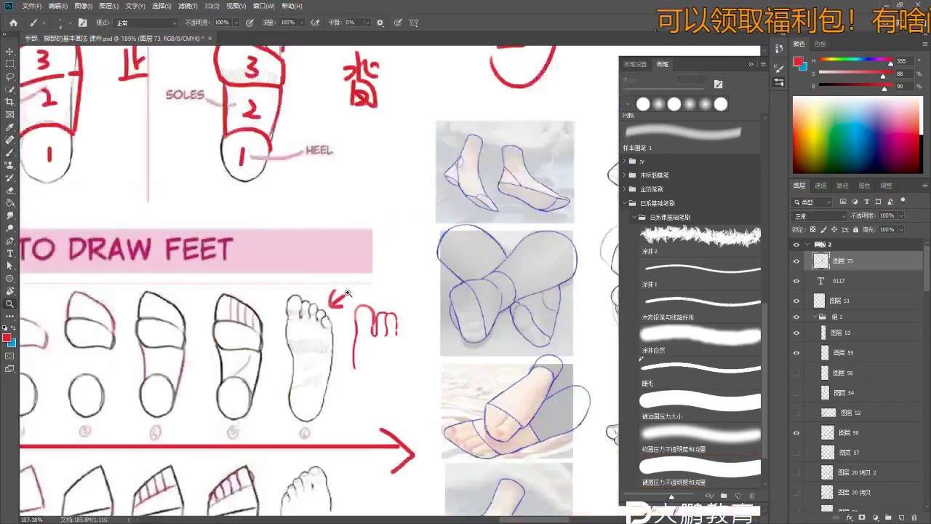
pyautogui.moveTo(368, 255); pyautogui.dragTo(383, 362)
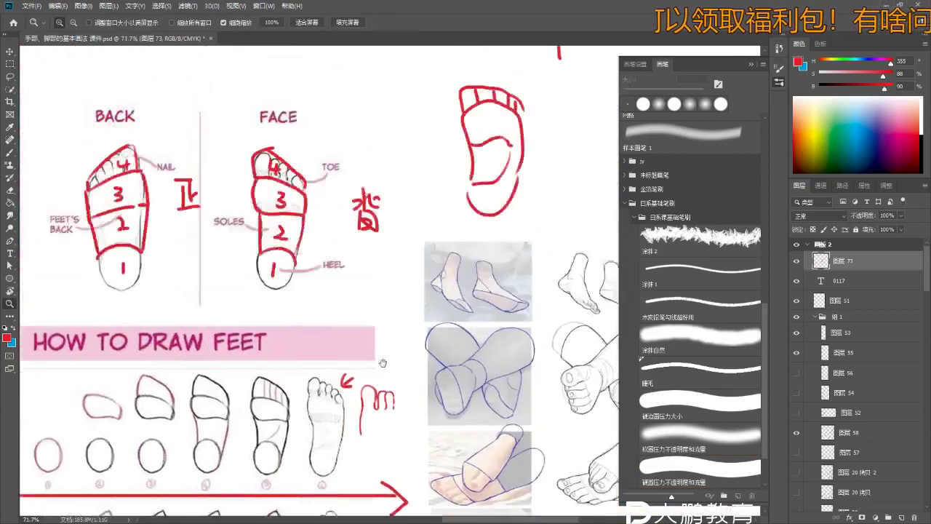
pyautogui.scroll(5, 382, 362)
pyautogui.scroll(1, 166, 237)
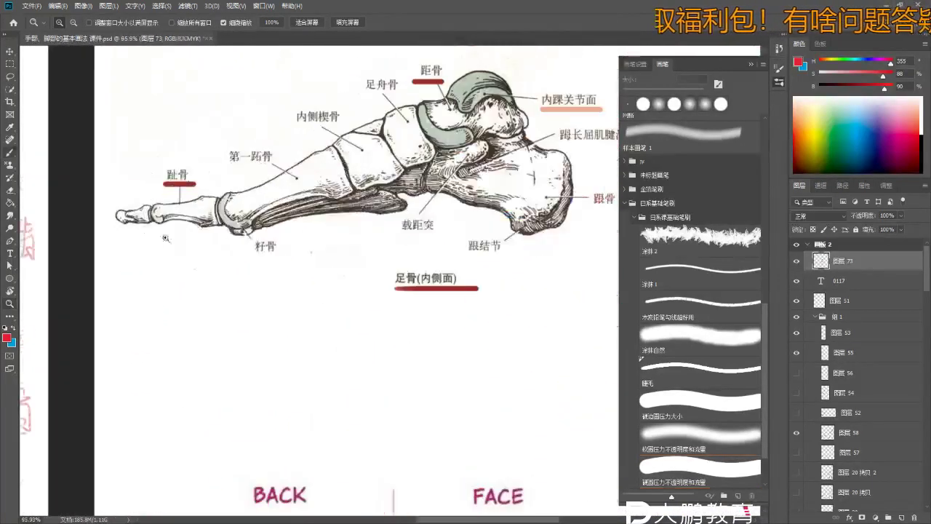
pyautogui.press('b')
pyautogui.moveTo(149, 200)
pyautogui.mouseDown()
pyautogui.moveTo(117, 218)
pyautogui.moveTo(149, 193)
pyautogui.moveTo(87, 218)
pyautogui.mouseUp()
pyautogui.hotkey('ctrl', 'z')
# - Erase the red m-shaped toe note
pyautogui.press('z')
pyautogui.moveTo(429, 478)
pyautogui.mouseDown()
pyautogui.moveTo(367, 316)
pyautogui.moveTo(369, 282)
pyautogui.moveTo(415, 280)
pyautogui.mouseUp()
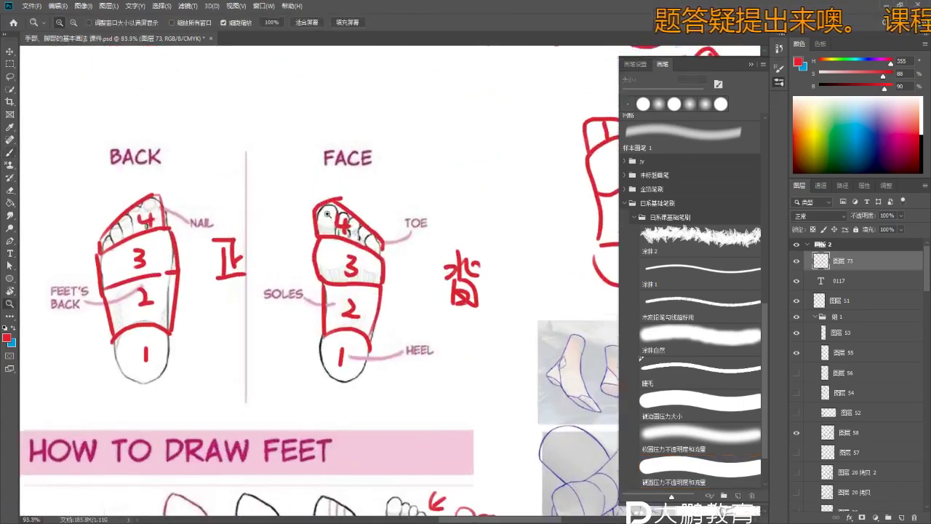
pyautogui.press('b')
pyautogui.scroll(-3, 340, 231)
pyautogui.scroll(-2, 340, 231)
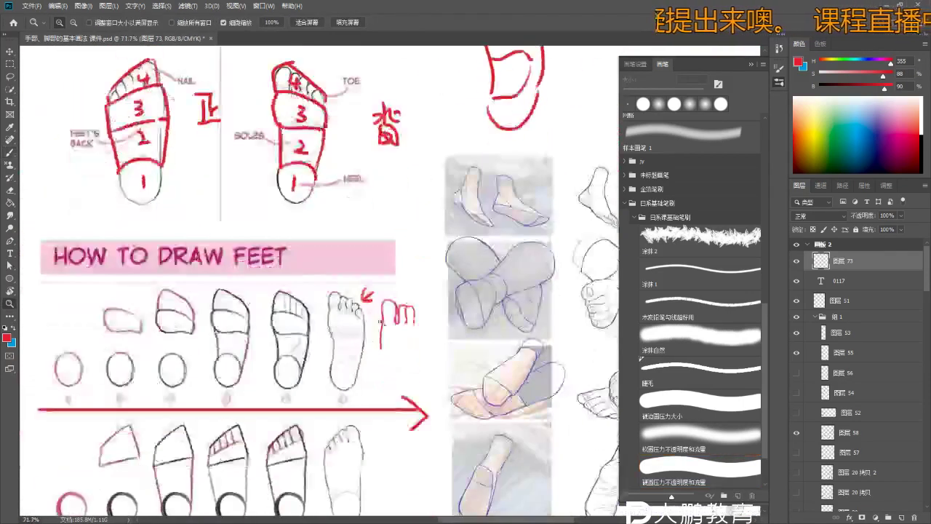
pyautogui.scroll(4, 409, 278)
pyautogui.press('e')
pyautogui.moveTo(409, 278)
pyautogui.mouseDown()
pyautogui.moveTo(428, 336)
pyautogui.moveTo(400, 302)
pyautogui.moveTo(399, 235)
pyautogui.moveTo(348, 249)
pyautogui.moveTo(425, 285)
pyautogui.mouseUp()
# - Sketch the red toe block: curved top edge, right side, bottom, and a guide arc
pyautogui.press('b')
pyautogui.hotkey('ctrl', 'z')
pyautogui.moveTo(367, 265)
pyautogui.mouseDown()
pyautogui.moveTo(352, 294)
pyautogui.moveTo(419, 291)
pyautogui.mouseUp()
pyautogui.hotkey('ctrl', 'z')
pyautogui.hotkey('ctrl', 'z')
pyautogui.moveTo(350, 285)
pyautogui.mouseDown()
pyautogui.moveTo(418, 291)
pyautogui.moveTo(463, 360)
pyautogui.mouseUp()
pyautogui.hotkey('ctrl', 'z')
pyautogui.moveTo(423, 295); pyautogui.dragTo(465, 378)
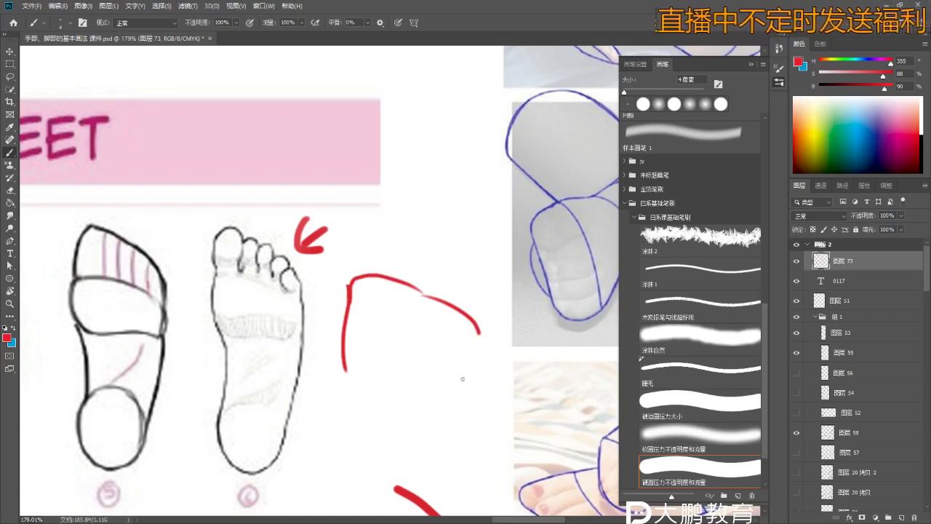
pyautogui.moveTo(353, 371); pyautogui.dragTo(435, 384)
pyautogui.hotkey('ctrl', 'z')
pyautogui.moveTo(356, 285)
pyautogui.mouseDown()
pyautogui.moveTo(355, 260)
pyautogui.moveTo(405, 253)
pyautogui.moveTo(467, 289)
pyautogui.mouseUp()
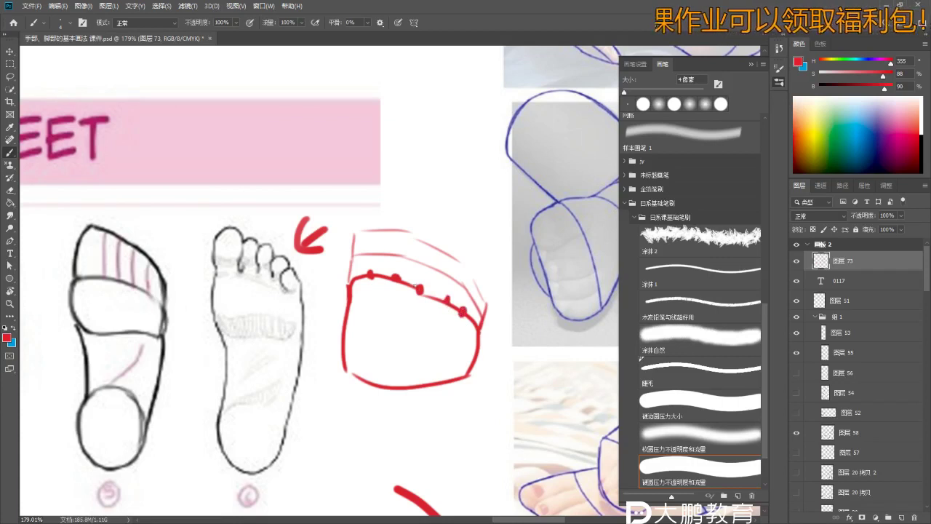
# - Draw red toe lines rising from the joint dots on the block
pyautogui.scroll(2, 374, 270)
pyautogui.moveTo(374, 278); pyautogui.dragTo(375, 218)
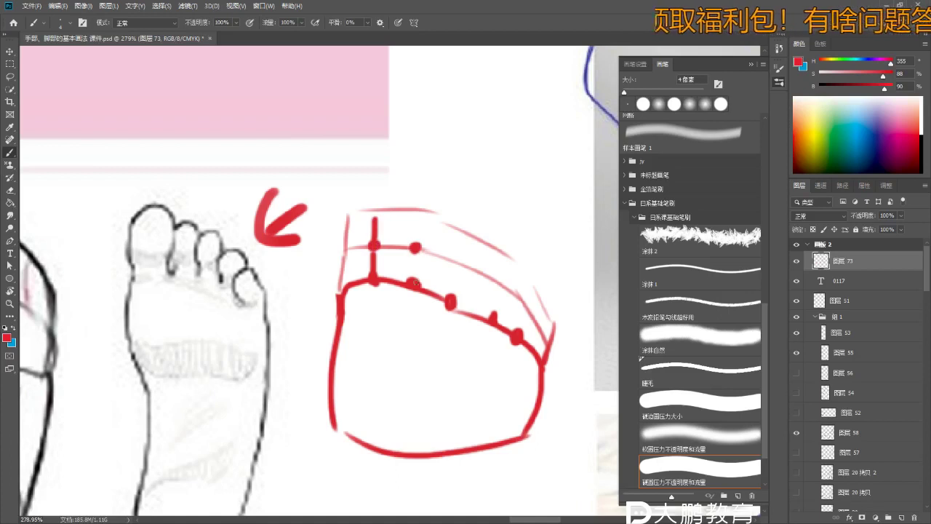
pyautogui.moveTo(452, 296); pyautogui.dragTo(453, 257)
pyautogui.moveTo(492, 280)
pyautogui.mouseDown()
pyautogui.moveTo(487, 319)
pyautogui.moveTo(500, 317)
pyautogui.mouseUp()
pyautogui.hotkey('ctrl', 'z')
pyautogui.scroll(1, 333, 216)
pyautogui.moveTo(346, 260)
pyautogui.mouseDown()
pyautogui.moveTo(348, 227)
pyautogui.moveTo(376, 200)
pyautogui.moveTo(402, 213)
pyautogui.moveTo(394, 209)
pyautogui.moveTo(404, 229)
pyautogui.mouseUp()
pyautogui.hotkey('ctrl', 'z')
pyautogui.hotkey('ctrl', 'z')
pyautogui.hotkey('ctrl', 'z')
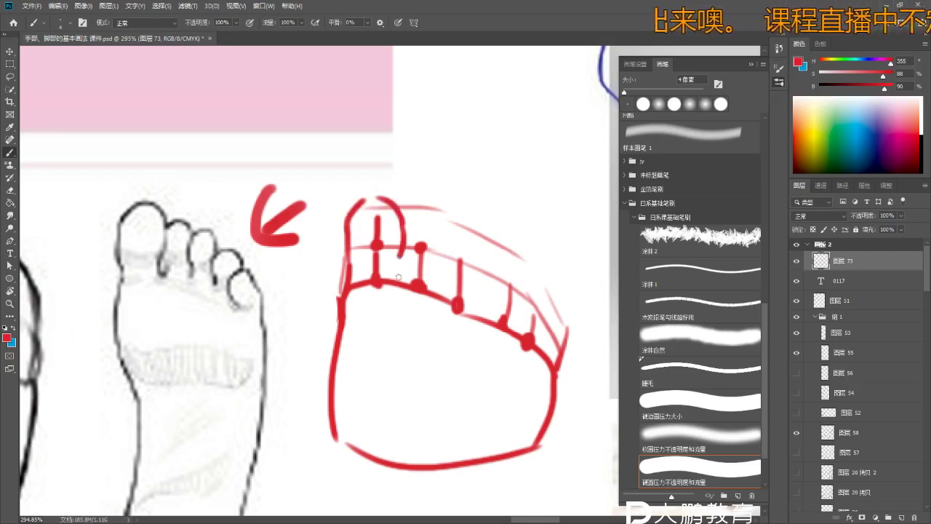
pyautogui.hotkey('ctrl', 'z')
pyautogui.moveTo(401, 254); pyautogui.dragTo(399, 284)
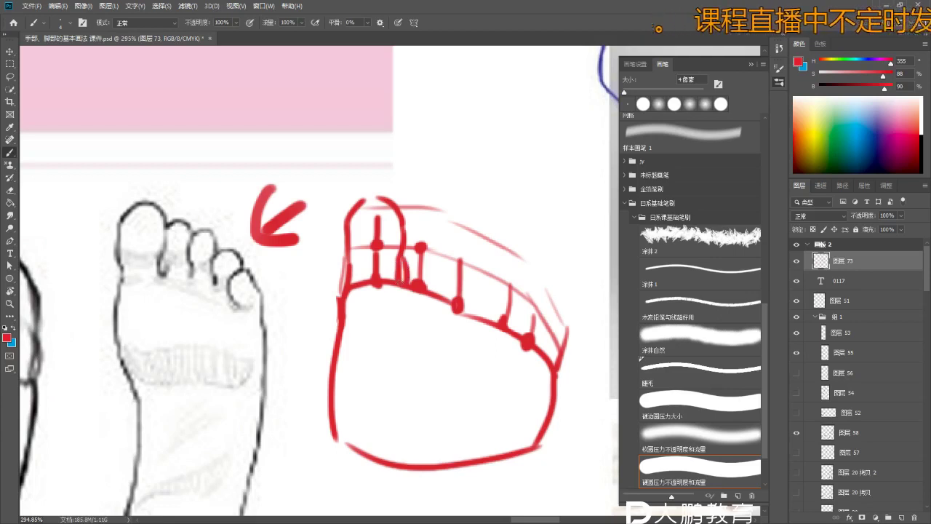
# - Outline the toe tops and the second and third toes on the block
pyautogui.moveTo(405, 218); pyautogui.dragTo(432, 216)
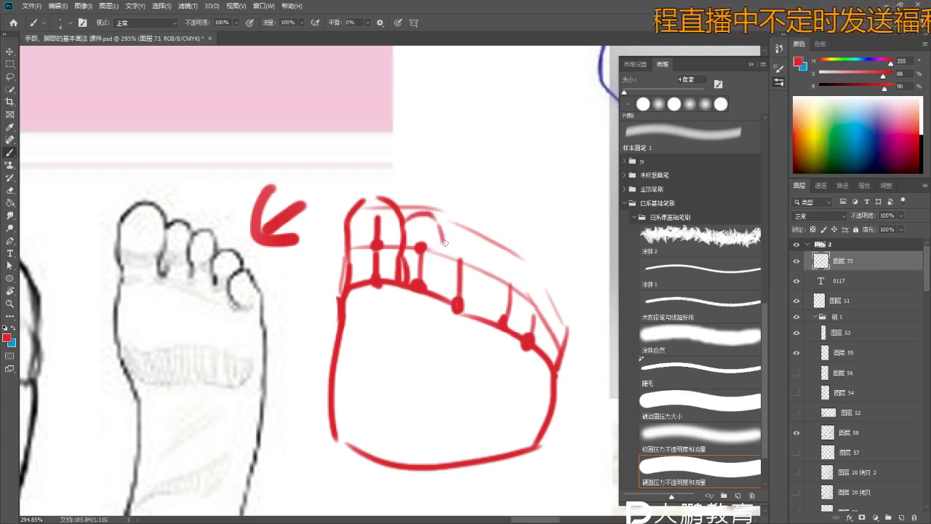
pyautogui.hotkey('ctrl', 'z')
pyautogui.moveTo(443, 275)
pyautogui.mouseDown()
pyautogui.moveTo(453, 236)
pyautogui.moveTo(481, 241)
pyautogui.moveTo(485, 295)
pyautogui.mouseUp()
pyautogui.hotkey('ctrl', 'z')
pyautogui.hotkey('ctrl', 'z')
pyautogui.moveTo(480, 236)
pyautogui.mouseDown()
pyautogui.moveTo(492, 276)
pyautogui.moveTo(482, 320)
pyautogui.moveTo(478, 288)
pyautogui.moveTo(474, 314)
pyautogui.mouseUp()
pyautogui.hotkey('ctrl', 'z')
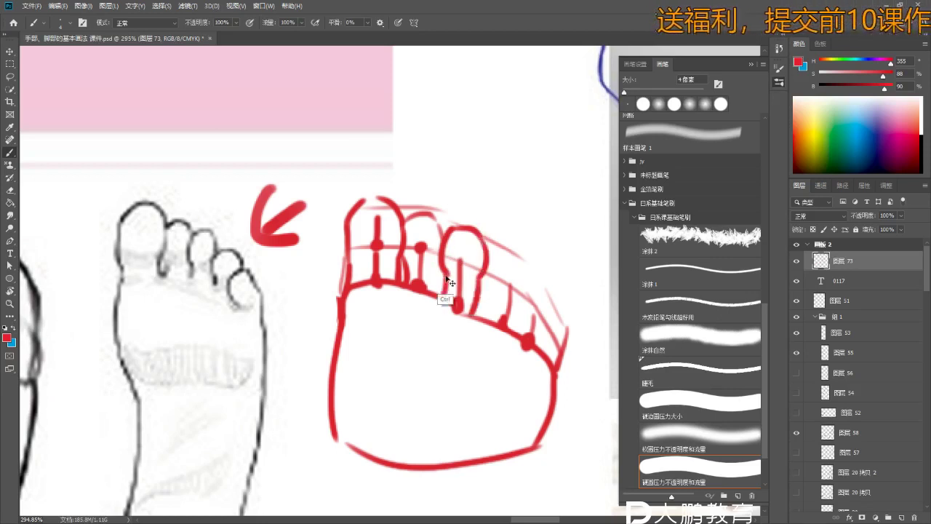
pyautogui.moveTo(493, 260)
pyautogui.mouseDown()
pyautogui.moveTo(484, 295)
pyautogui.moveTo(517, 266)
pyautogui.moveTo(484, 303)
pyautogui.moveTo(489, 296)
pyautogui.moveTo(502, 320)
pyautogui.mouseUp()
pyautogui.hotkey('ctrl', 'z')
# - Outline the fourth and little toes, then zoom out to view the sketch
pyautogui.hotkey('ctrl', 'z')
pyautogui.hotkey('ctrl', 'z')
pyautogui.moveTo(520, 281); pyautogui.dragTo(513, 324)
pyautogui.hotkey('ctrl', 'z')
pyautogui.hotkey('ctrl', 'z')
pyautogui.hotkey('ctrl', 'z')
pyautogui.hotkey('ctrl', 'z')
pyautogui.hotkey('ctrl', 'z')
pyautogui.moveTo(542, 289); pyautogui.dragTo(560, 364)
pyautogui.press('e')
pyautogui.press('b')
pyautogui.moveTo(513, 311)
pyautogui.mouseDown()
pyautogui.moveTo(530, 353)
pyautogui.moveTo(407, 328)
pyautogui.moveTo(480, 337)
pyautogui.mouseUp()
pyautogui.hotkey('ctrl', 'z')
pyautogui.hotkey('ctrl', 'space')
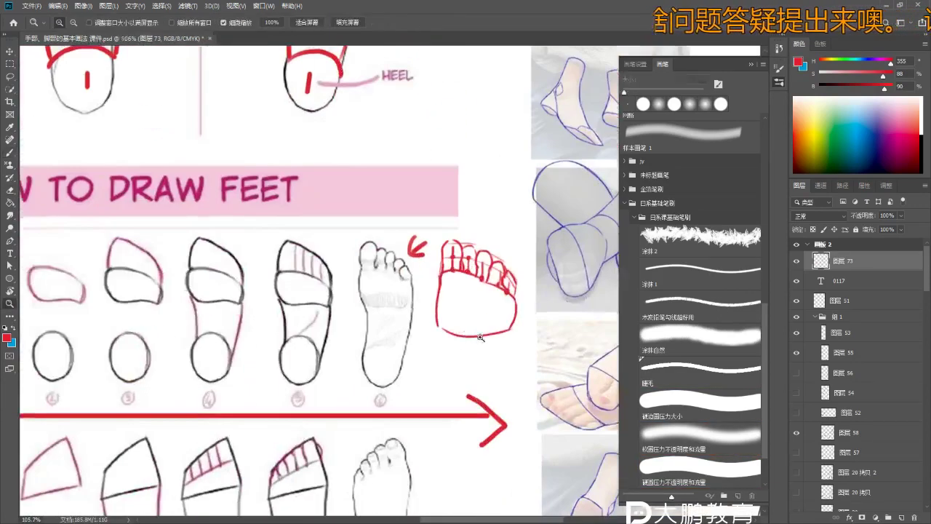
# - Handwrite the red character 脚 near the NAIL, TOE and HEEL diagrams
pyautogui.moveTo(398, 176)
pyautogui.mouseDown()
pyautogui.moveTo(418, 321)
pyautogui.moveTo(355, 344)
pyautogui.moveTo(378, 341)
pyautogui.mouseUp()
pyautogui.press('b')
pyautogui.moveTo(346, 297); pyautogui.dragTo(375, 302)
pyautogui.moveTo(378, 291); pyautogui.dragTo(412, 288)
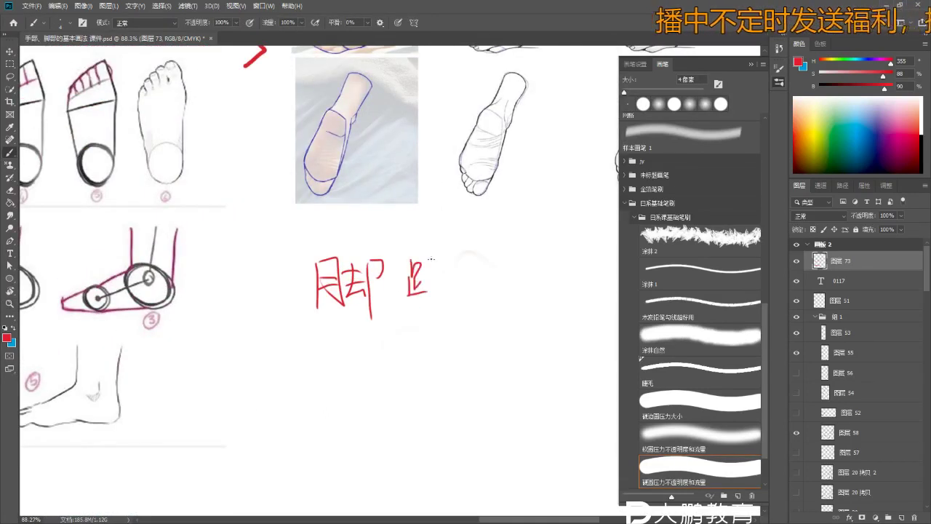
pyautogui.hotkey('ctrl', 'z')
pyautogui.hotkey('ctrl', 'z')
pyautogui.hotkey('ctrl', 'z')
pyautogui.hotkey('ctrl', 'z')
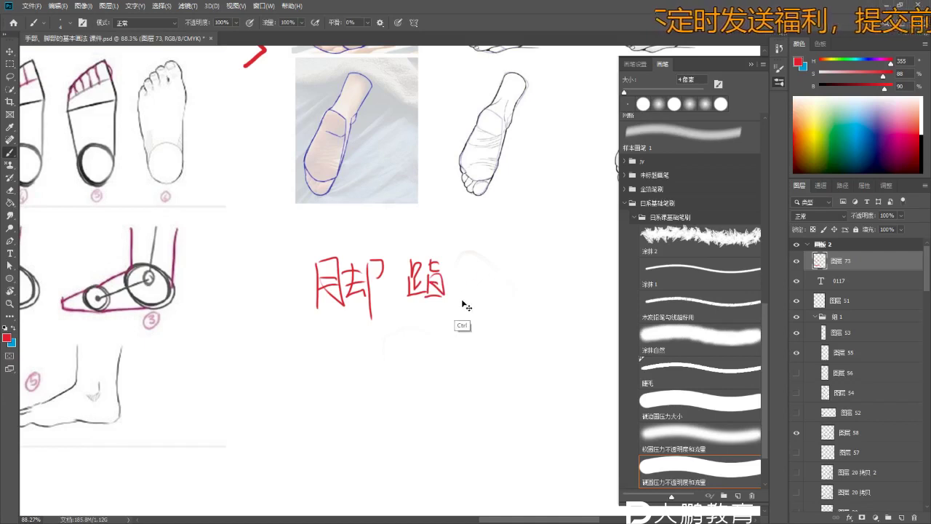
pyautogui.press('e')
# - Write 趾 beside 脚, underline it, and begin 头
pyautogui.moveTo(422, 256)
pyautogui.mouseDown()
pyautogui.moveTo(430, 271)
pyautogui.moveTo(404, 301)
pyautogui.mouseUp()
pyautogui.press('b')
pyautogui.click(699, 465)
pyautogui.hotkey('ctrl', 'z')
pyautogui.hotkey('ctrl', 'z')
pyautogui.moveTo(406, 263); pyautogui.dragTo(406, 281)
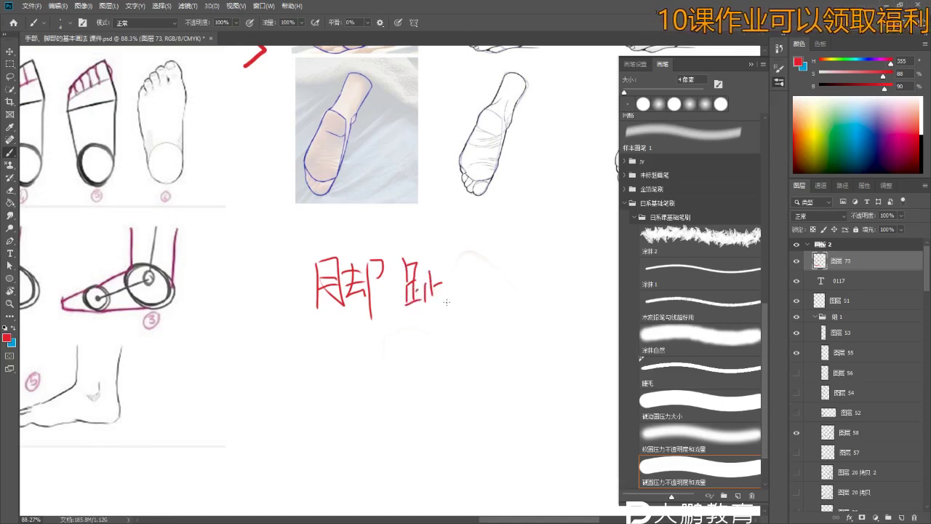
pyautogui.scroll(-1, 452, 312)
pyautogui.moveTo(451, 312)
pyautogui.mouseDown()
pyautogui.moveTo(397, 257)
pyautogui.moveTo(405, 257)
pyautogui.moveTo(385, 251)
pyautogui.mouseUp()
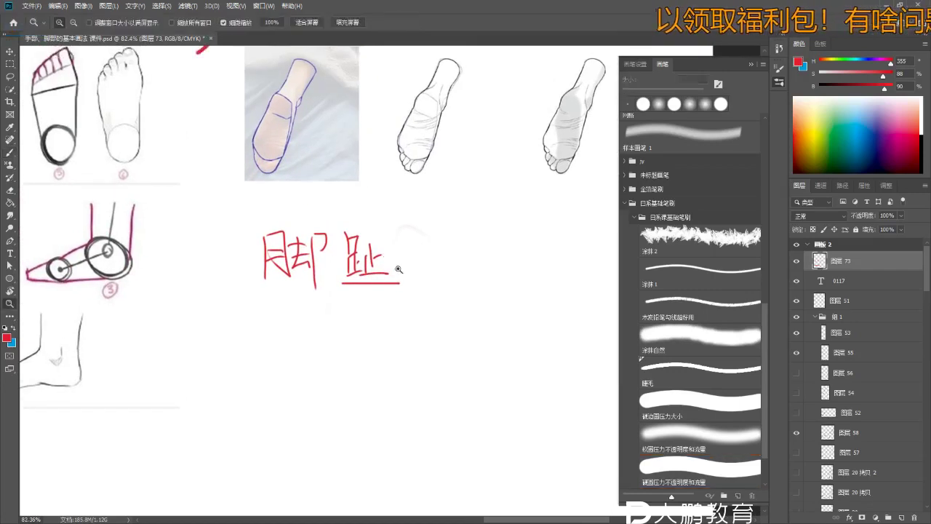
pyautogui.scroll(4, 401, 260)
pyautogui.scroll(-2, 398, 277)
pyautogui.moveTo(408, 218); pyautogui.dragTo(445, 212)
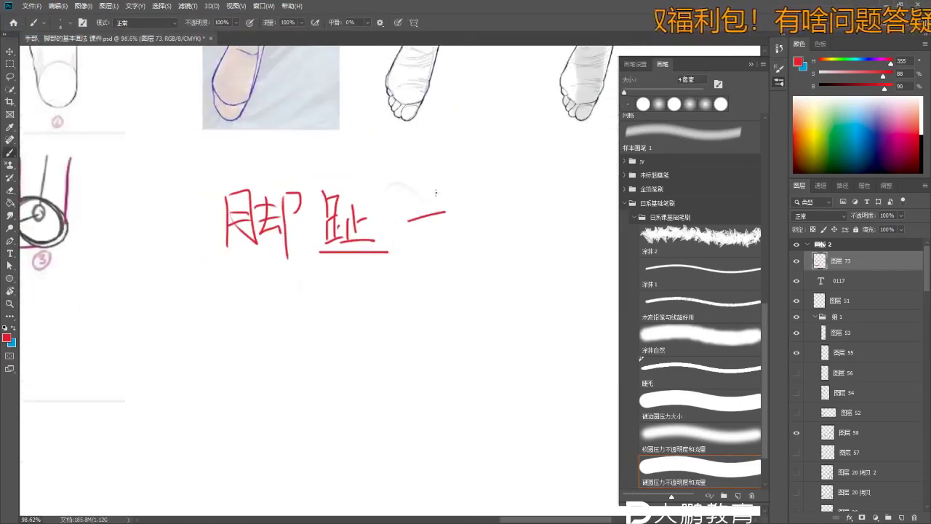
# - Write the first label ① and start 指 after it
pyautogui.moveTo(416, 259); pyautogui.dragTo(297, 262)
pyautogui.scroll(1, 391, 245)
pyautogui.scroll(-1, 298, 258)
pyautogui.hscroll(-2, 302, 252)
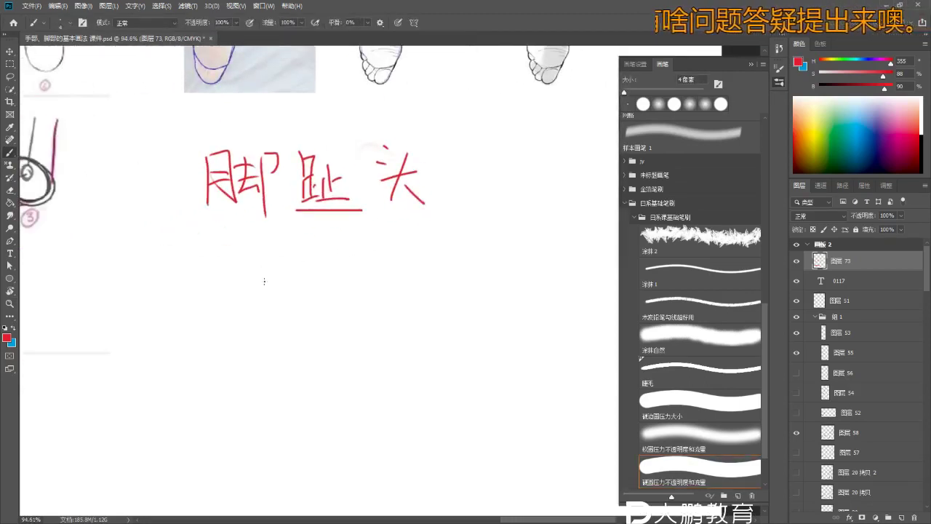
pyautogui.moveTo(257, 287); pyautogui.dragTo(261, 285)
pyautogui.click(288, 275)
pyautogui.hotkey('ctrl', 'z')
pyautogui.hotkey('ctrl', 'z')
pyautogui.hotkey('ctrl', 'z')
pyautogui.moveTo(296, 249); pyautogui.dragTo(288, 240)
pyautogui.moveTo(320, 245); pyautogui.dragTo(318, 281)
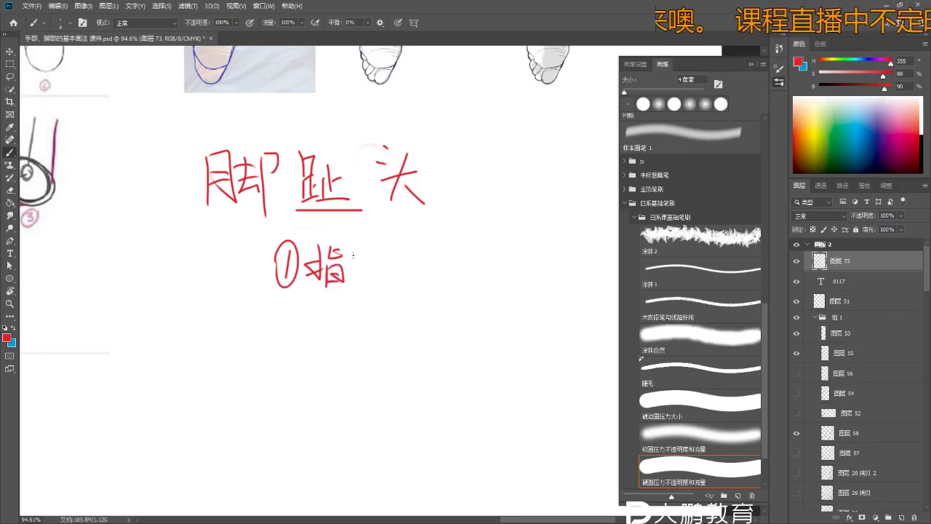
# - Write the second label ②指节
pyautogui.moveTo(371, 283); pyautogui.dragTo(372, 288)
pyautogui.moveTo(450, 280)
pyautogui.mouseDown()
pyautogui.moveTo(401, 270)
pyautogui.moveTo(418, 276)
pyautogui.mouseUp()
pyautogui.moveTo(404, 234)
pyautogui.mouseDown()
pyautogui.moveTo(424, 251)
pyautogui.moveTo(459, 254)
pyautogui.mouseUp()
pyautogui.moveTo(450, 237); pyautogui.dragTo(448, 288)
pyautogui.moveTo(478, 240); pyautogui.dragTo(466, 251)
pyautogui.moveTo(467, 247); pyautogui.dragTo(528, 281)
pyautogui.moveTo(520, 254); pyautogui.dragTo(521, 291)
# - Underline ①指节 and ②指节 with straight red lines
pyautogui.scroll(-5, 509, 240)
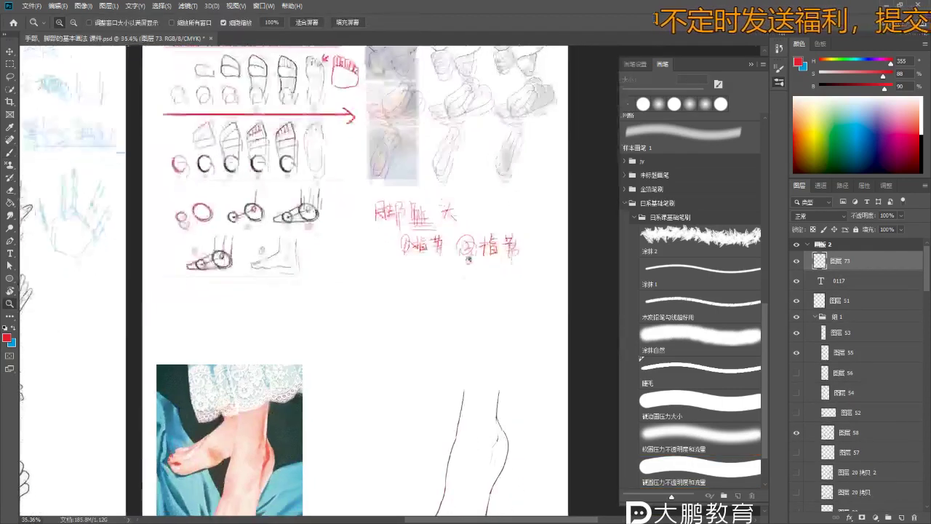
pyautogui.moveTo(452, 255); pyautogui.dragTo(535, 255)
pyautogui.moveTo(386, 256); pyautogui.dragTo(442, 254)
pyautogui.scroll(2, 364, 218)
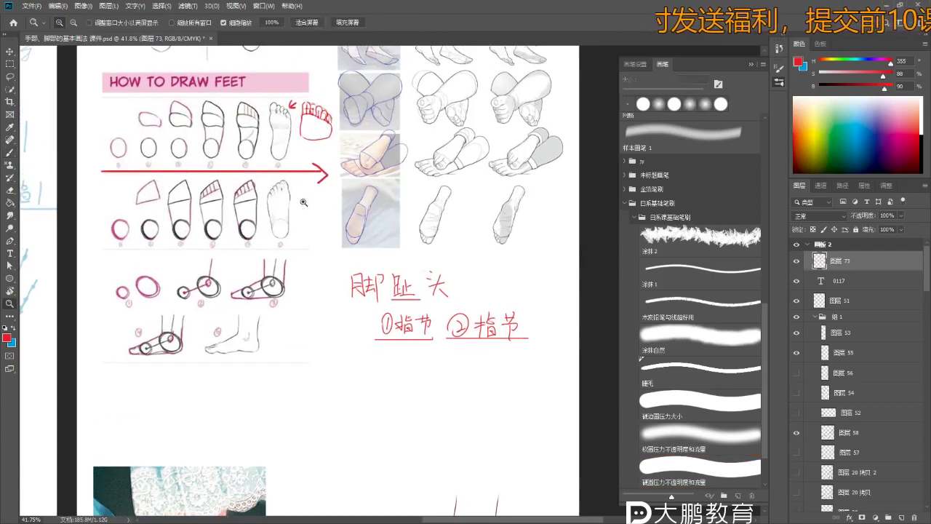
pyautogui.scroll(1, 297, 144)
# - Lasso the plain sole sketch and place a copy beside the 指节 labels
pyautogui.press('l')
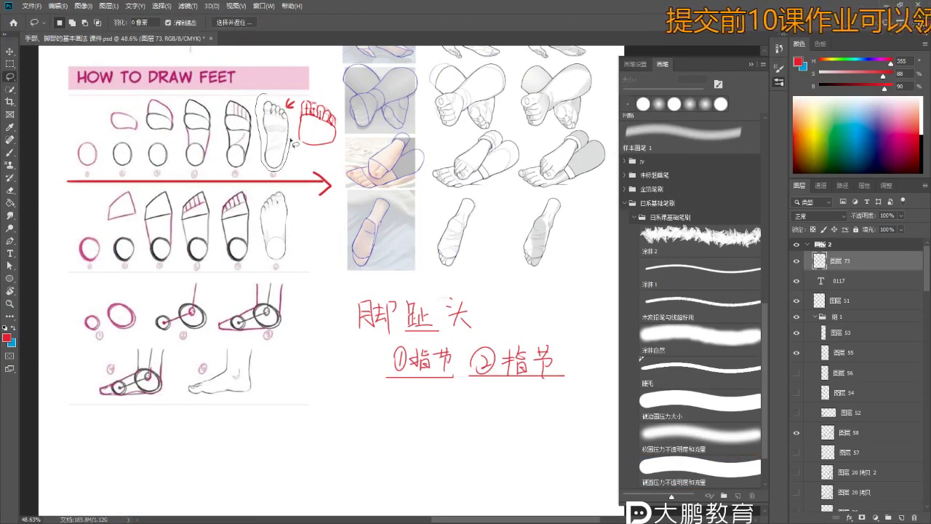
pyautogui.moveTo(288, 107); pyautogui.dragTo(288, 110)
pyautogui.press('v')
pyautogui.moveTo(305, 179)
pyautogui.mouseDown()
pyautogui.moveTo(301, 161)
pyautogui.moveTo(285, 170)
pyautogui.moveTo(412, 415)
pyautogui.moveTo(429, 385)
pyautogui.moveTo(383, 404)
pyautogui.moveTo(380, 383)
pyautogui.moveTo(328, 370)
pyautogui.moveTo(240, 291)
pyautogui.mouseUp()
pyautogui.press('z')
# - Hatch the copied foot's big-toe joint with red lines and a small 2 beside it
pyautogui.press('b')
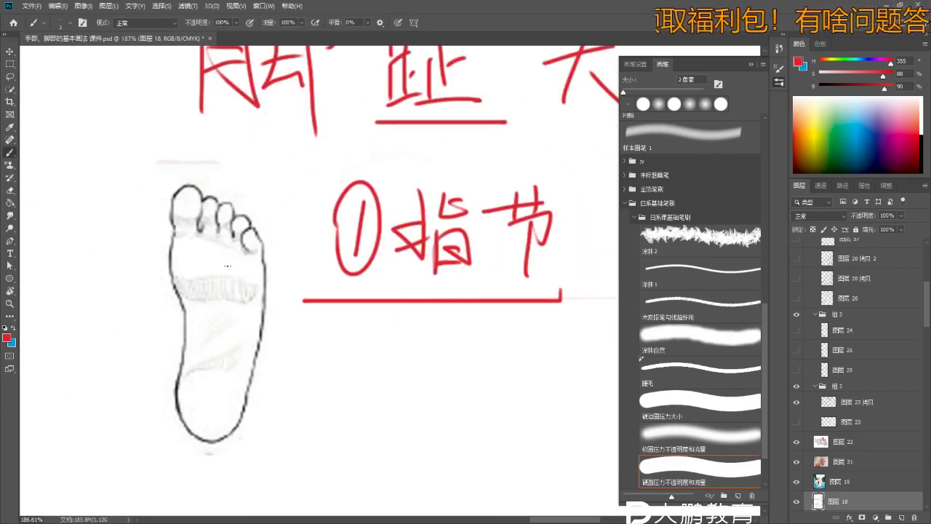
pyautogui.scroll(-2, 228, 266)
pyautogui.scroll(-2, 243, 263)
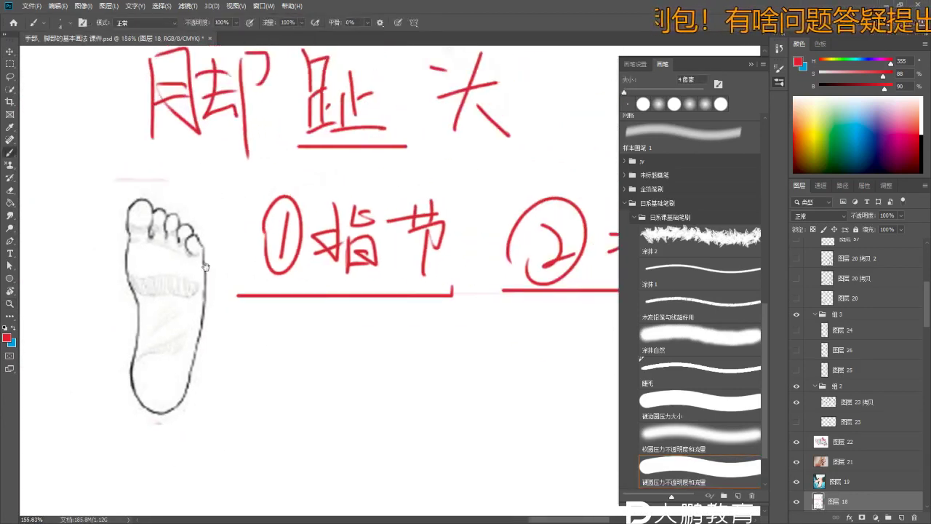
pyautogui.scroll(2, 117, 251)
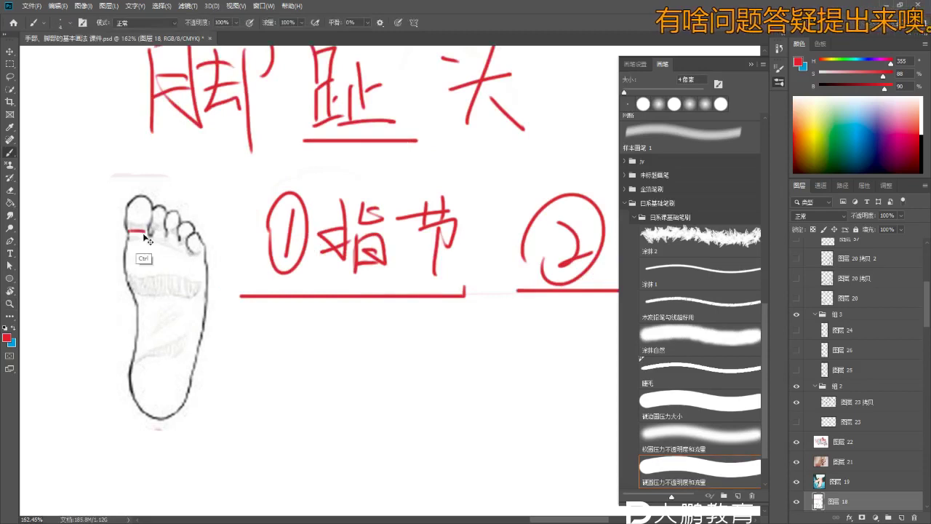
pyautogui.hotkey('ctrl', 'z')
pyautogui.moveTo(127, 226); pyautogui.dragTo(149, 227)
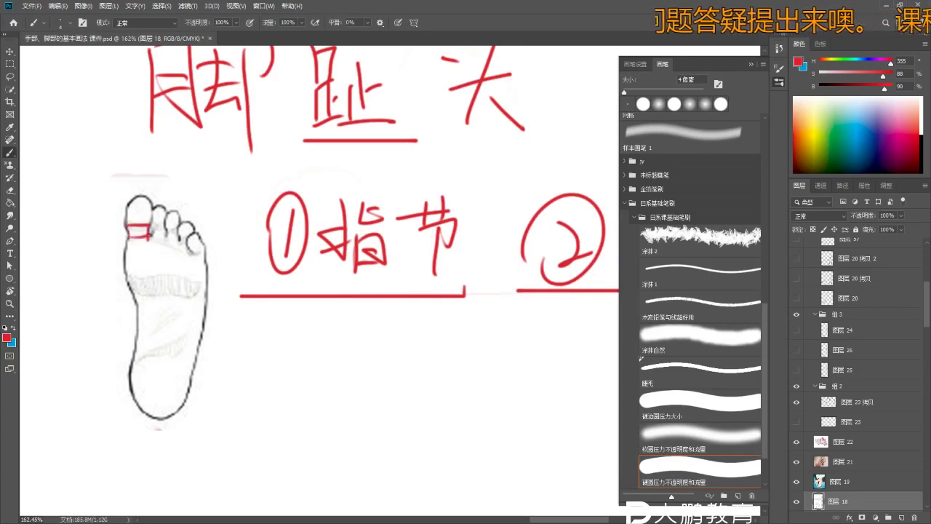
pyautogui.rightClick(114, 235)
pyautogui.click(102, 234)
pyautogui.moveTo(115, 228); pyautogui.dragTo(115, 240)
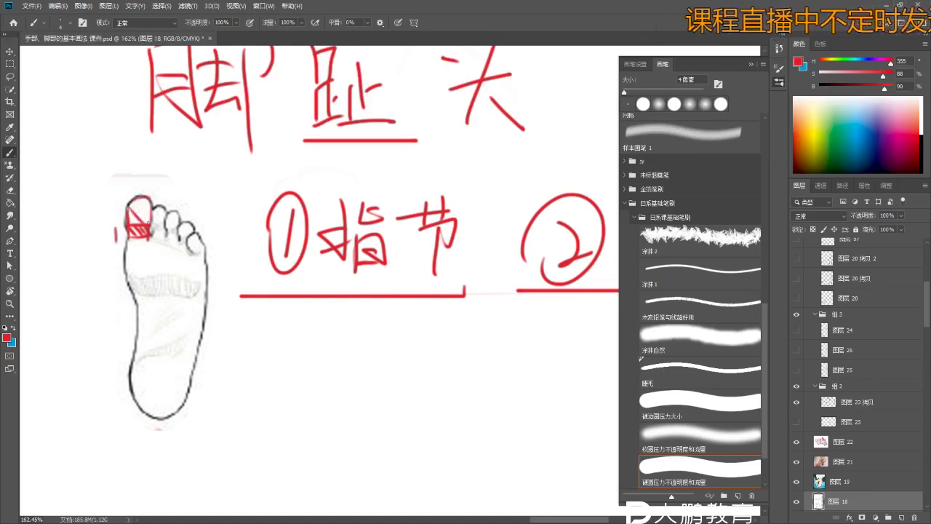
pyautogui.moveTo(113, 209); pyautogui.dragTo(121, 214)
# - Remove the stray stroke under ②指节 and zoom out to view the page
pyautogui.scroll(-5, 259, 156)
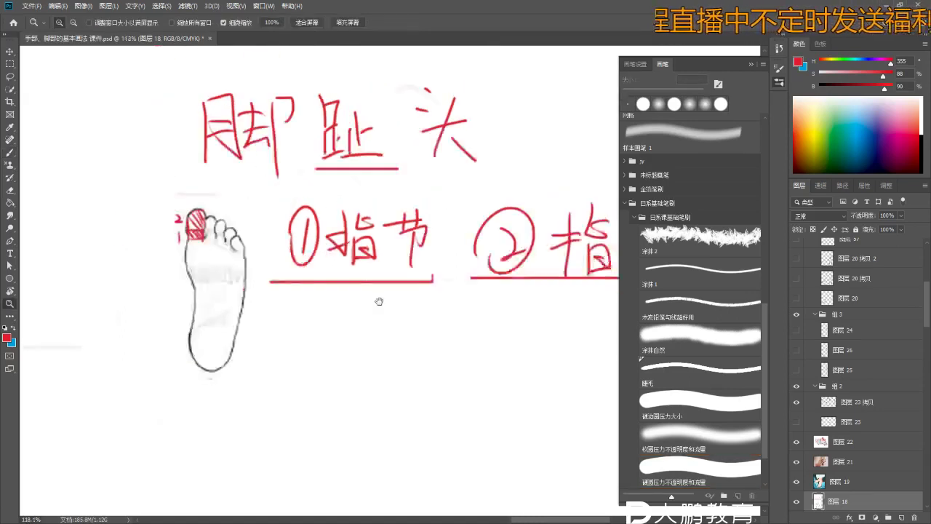
pyautogui.scroll(-2, 457, 245)
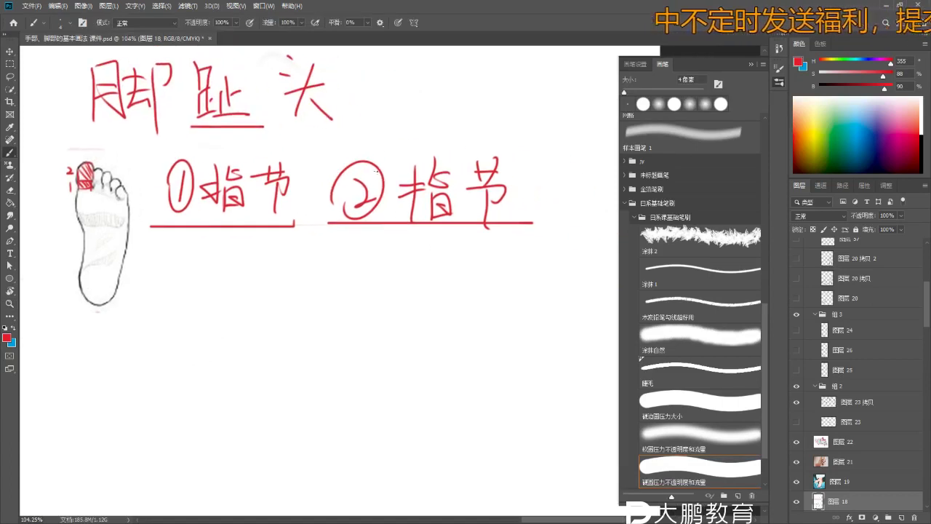
pyautogui.scroll(-1, 446, 259)
pyautogui.moveTo(446, 258)
pyautogui.mouseDown()
pyautogui.moveTo(434, 244)
pyautogui.moveTo(399, 253)
pyautogui.mouseUp()
pyautogui.hotkey('ctrl', 'z')
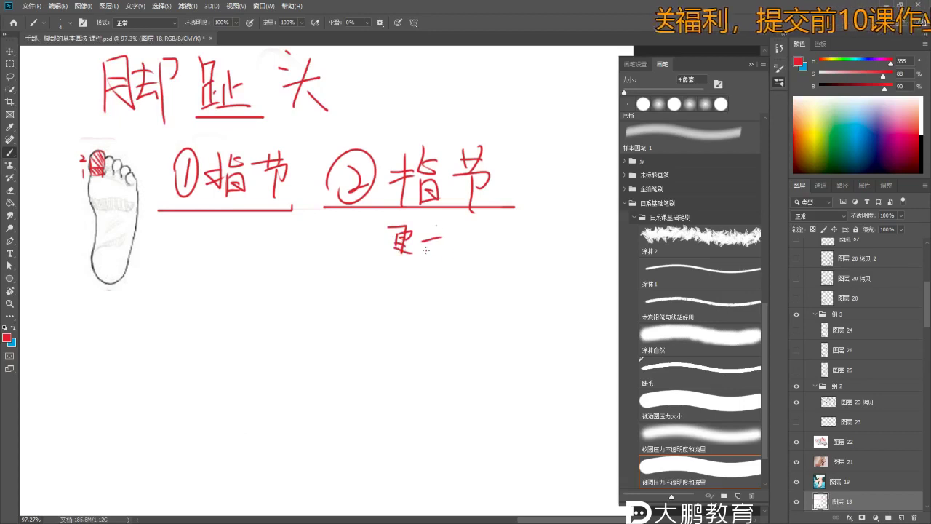
pyautogui.press('z')
pyautogui.scroll(-5, 297, 246)
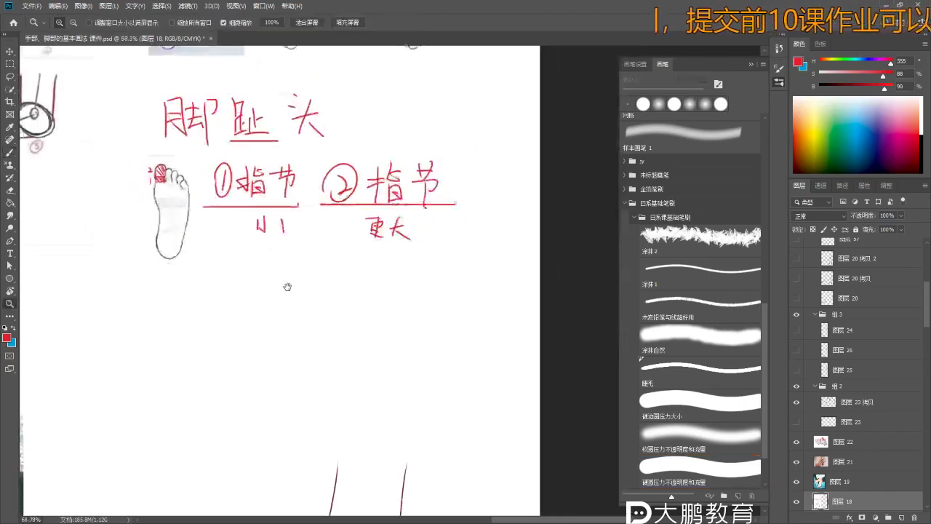
# - Zoom into the crossed-feet reference and draw a red arrow under the front toes
pyautogui.moveTo(294, 248); pyautogui.dragTo(258, 445)
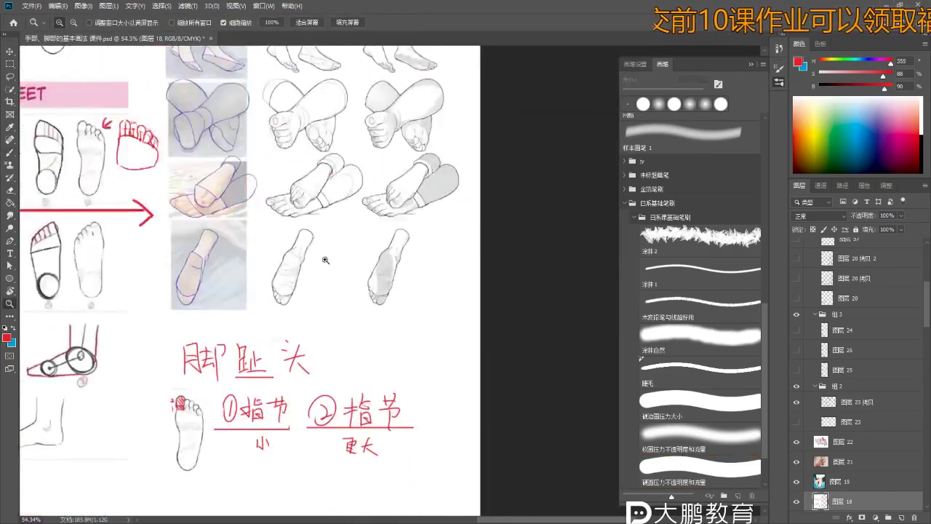
pyautogui.scroll(3, 301, 287)
pyautogui.moveTo(301, 291); pyautogui.dragTo(286, 361)
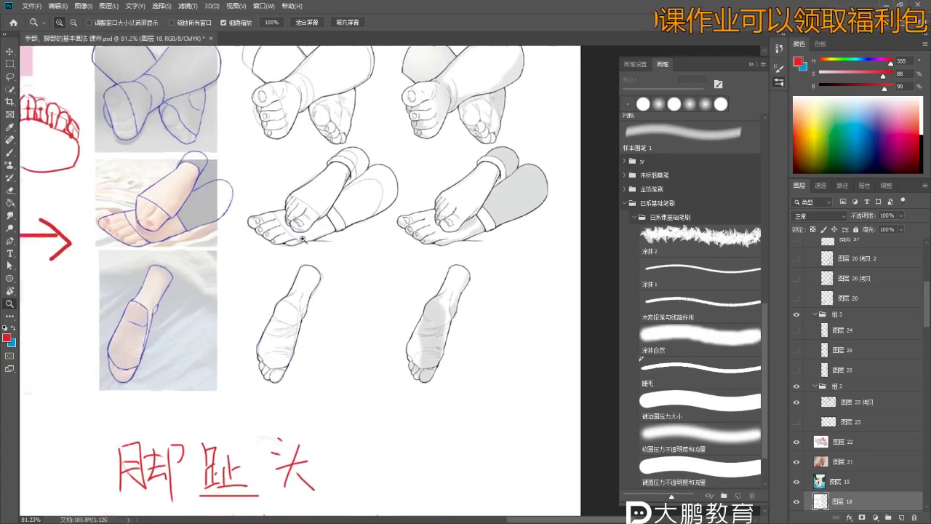
pyautogui.scroll(5, 301, 200)
pyautogui.press('b')
pyautogui.scroll(-2, 309, 215)
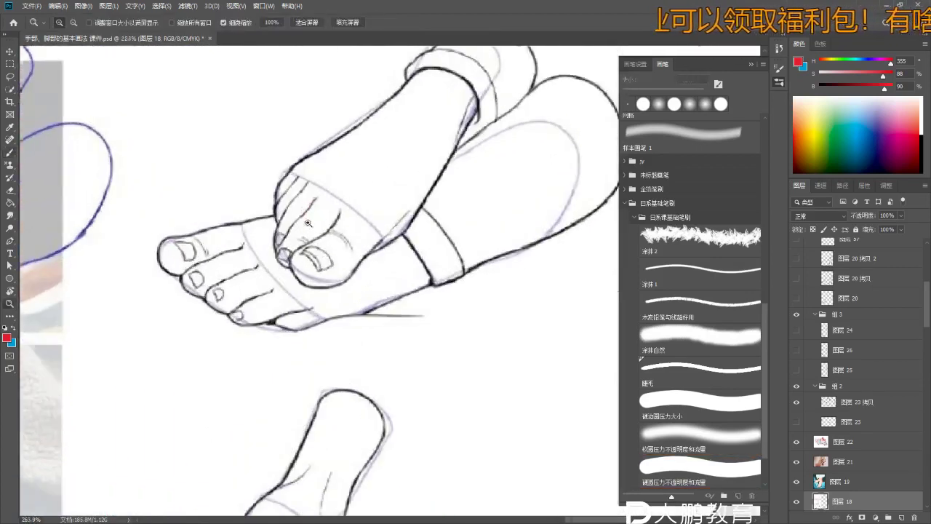
pyautogui.moveTo(309, 216); pyautogui.dragTo(320, 277)
pyautogui.scroll(2, 322, 291)
pyautogui.scroll(-1, 323, 292)
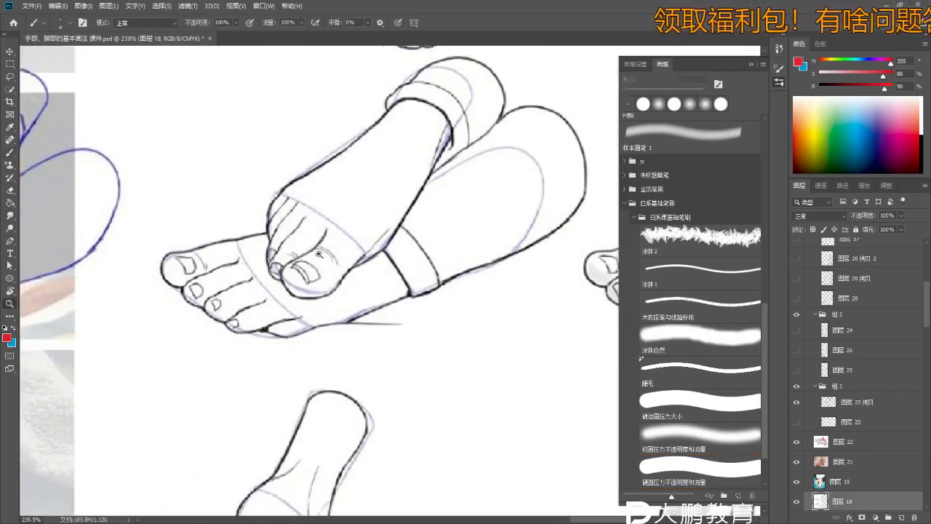
pyautogui.moveTo(318, 335)
pyautogui.mouseDown()
pyautogui.moveTo(319, 310)
pyautogui.moveTo(301, 303)
pyautogui.moveTo(289, 254)
pyautogui.mouseUp()
# - Draw a pale red curve under the right foot's toes
pyautogui.press('z')
pyautogui.scroll(-3, 322, 316)
pyautogui.scroll(2, 322, 316)
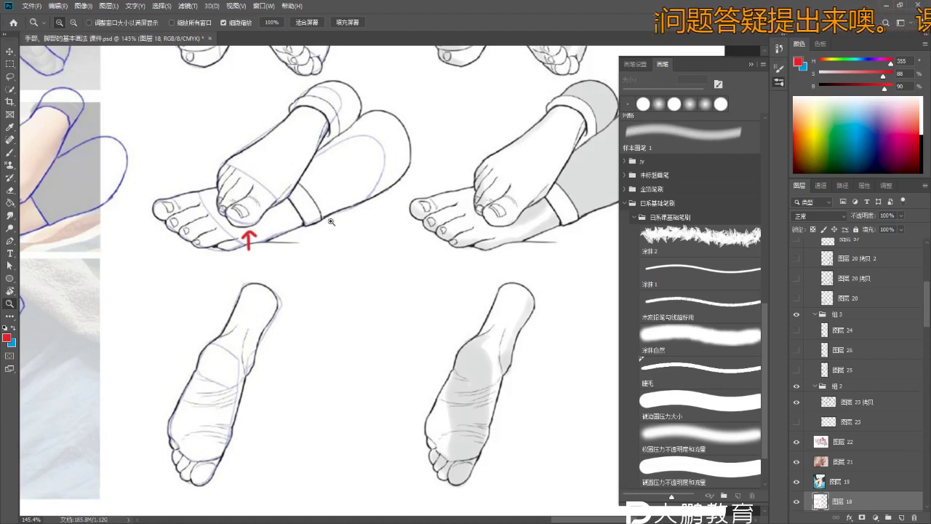
pyautogui.scroll(2, 429, 218)
pyautogui.press('b')
pyautogui.moveTo(361, 206)
pyautogui.mouseDown()
pyautogui.moveTo(416, 256)
pyautogui.moveTo(440, 258)
pyautogui.mouseUp()
pyautogui.hotkey('ctrl', 'z')
pyautogui.scroll(1, 298, 260)
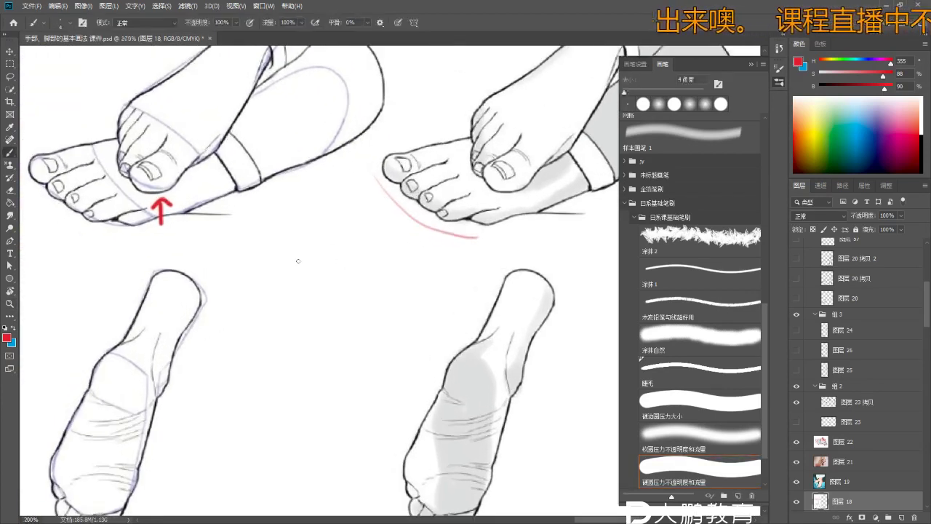
pyautogui.moveTo(303, 221); pyautogui.dragTo(288, 251)
pyautogui.hotkey('ctrl', 'z')
pyautogui.moveTo(303, 221)
pyautogui.mouseDown()
pyautogui.moveTo(286, 247)
pyautogui.moveTo(312, 282)
pyautogui.moveTo(299, 278)
pyautogui.moveTo(328, 255)
pyautogui.mouseUp()
pyautogui.hotkey('ctrl', 'z')
# - Sketch a red circle containing a toe-tip with its nail between the feet
pyautogui.scroll(1, 303, 235)
pyautogui.hotkey('alt', '[')
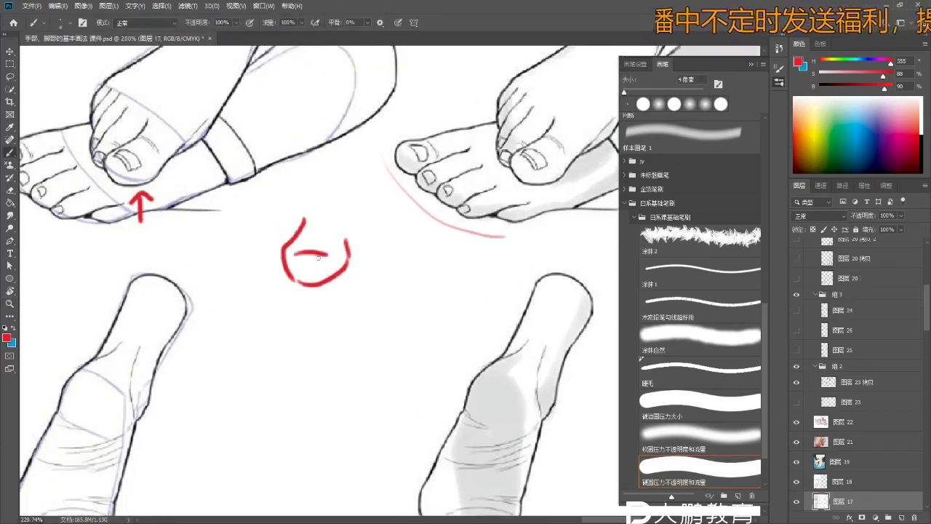
pyautogui.hotkey('ctrl', 'z')
pyautogui.press('v')
pyautogui.hotkey('alt', ']')
pyautogui.press('b')
pyautogui.moveTo(294, 255)
pyautogui.mouseDown()
pyautogui.moveTo(327, 251)
pyautogui.moveTo(328, 259)
pyautogui.mouseUp()
pyautogui.hotkey('ctrl', 'z')
pyautogui.hotkey('ctrl', 'z')
pyautogui.hotkey('ctrl', 'z')
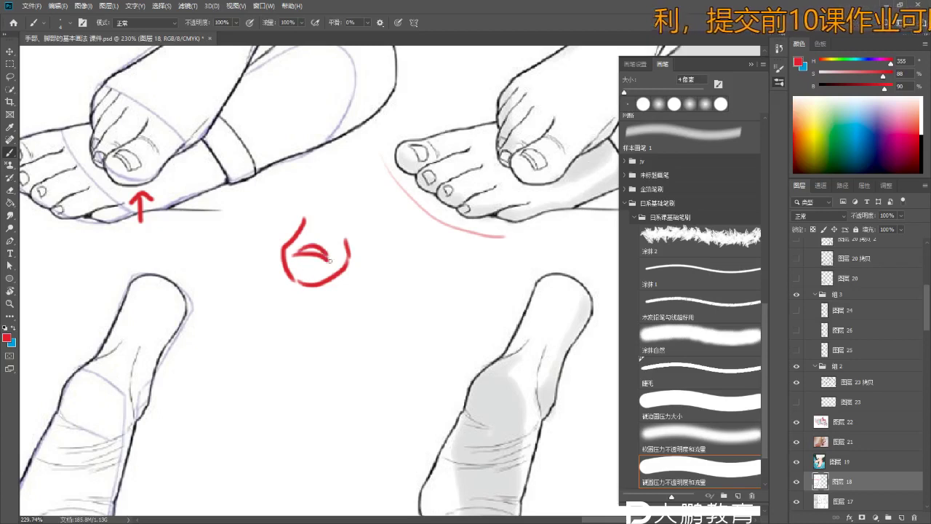
pyautogui.moveTo(304, 218)
pyautogui.mouseDown()
pyautogui.moveTo(324, 219)
pyautogui.moveTo(350, 252)
pyautogui.mouseUp()
# - Add small side-profile strokes to the right of the circled toe sketch
pyautogui.hotkey('ctrl', 'z')
pyautogui.scroll(1, 356, 244)
pyautogui.hotkey('ctrl', 'z')
pyautogui.moveTo(349, 252)
pyautogui.mouseDown()
pyautogui.moveTo(376, 253)
pyautogui.moveTo(348, 261)
pyautogui.moveTo(370, 249)
pyautogui.moveTo(367, 262)
pyautogui.mouseUp()
pyautogui.hotkey('ctrl', 'z')
pyautogui.hotkey('ctrl', 'z')
pyautogui.hotkey('ctrl', 'z')
pyautogui.scroll(1, 365, 252)
pyautogui.moveTo(359, 211)
pyautogui.mouseDown()
pyautogui.moveTo(358, 234)
pyautogui.moveTo(352, 216)
pyautogui.mouseUp()
pyautogui.hotkey('ctrl', 'z')
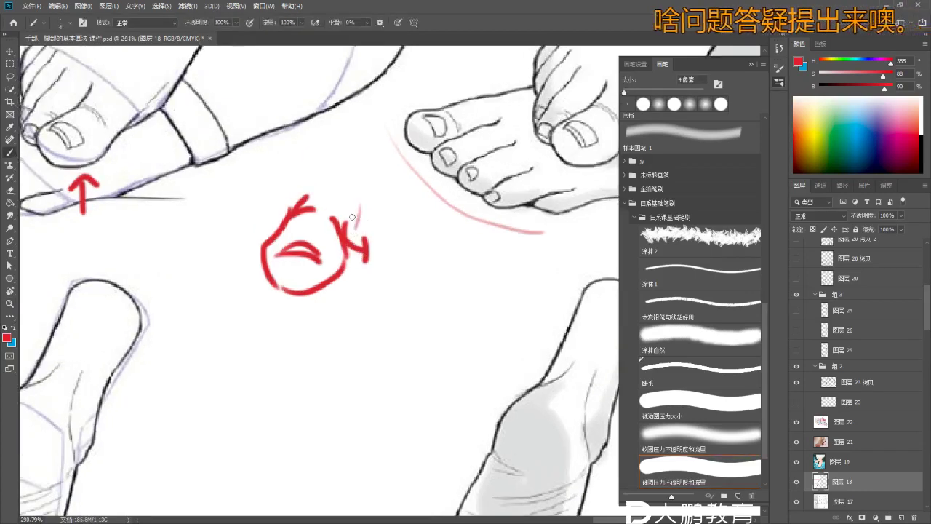
pyautogui.scroll(-8, 378, 263)
pyautogui.scroll(5, 378, 263)
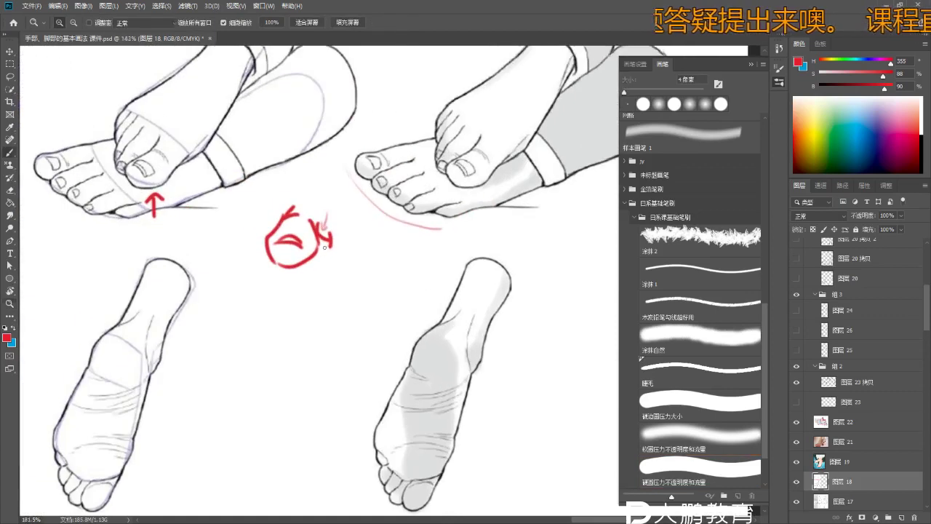
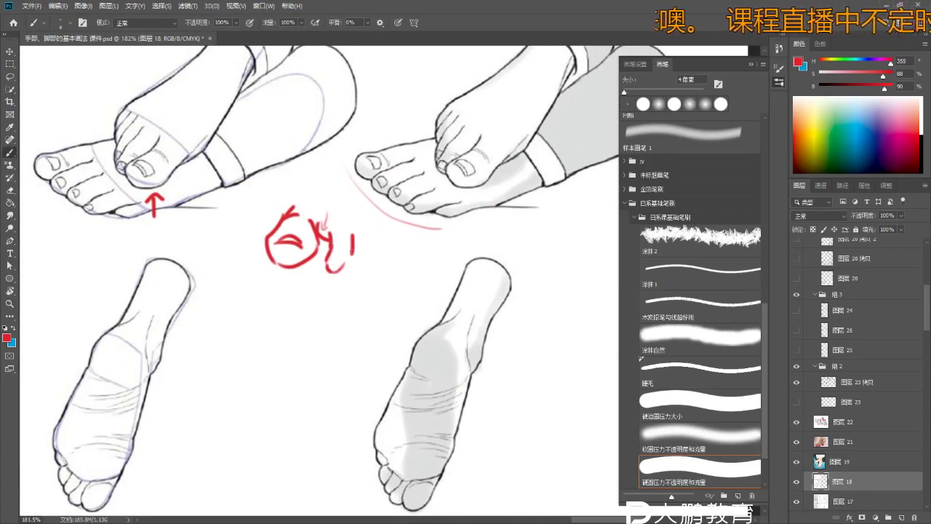
# - Erase part of the red mark beside the circle and retry a rounded toe tip
pyautogui.scroll(3, 340, 266)
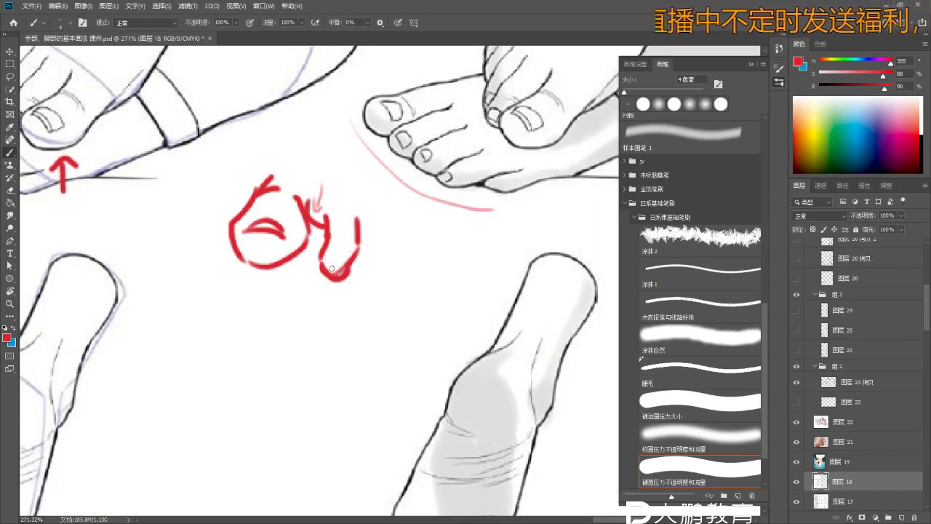
pyautogui.press('z')
pyautogui.scroll(-3, 334, 269)
pyautogui.scroll(2, 333, 269)
pyautogui.press('b')
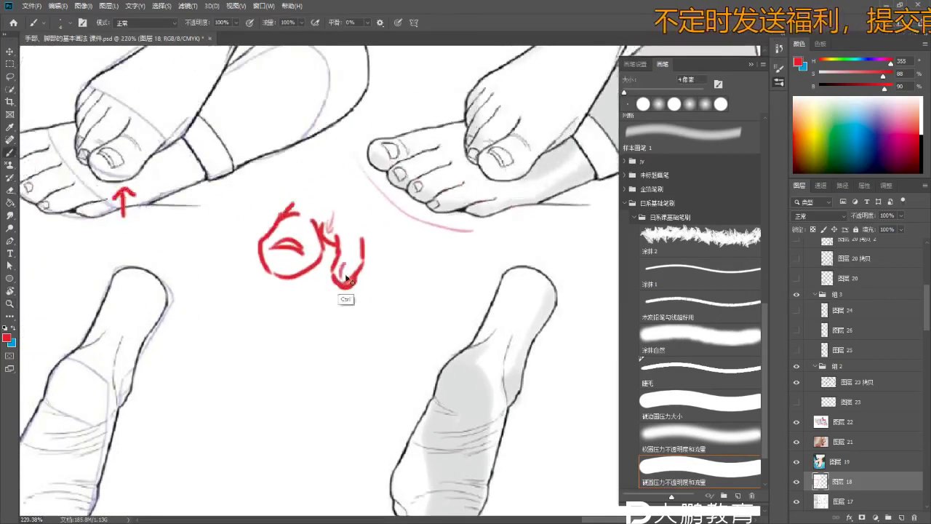
pyautogui.press('e')
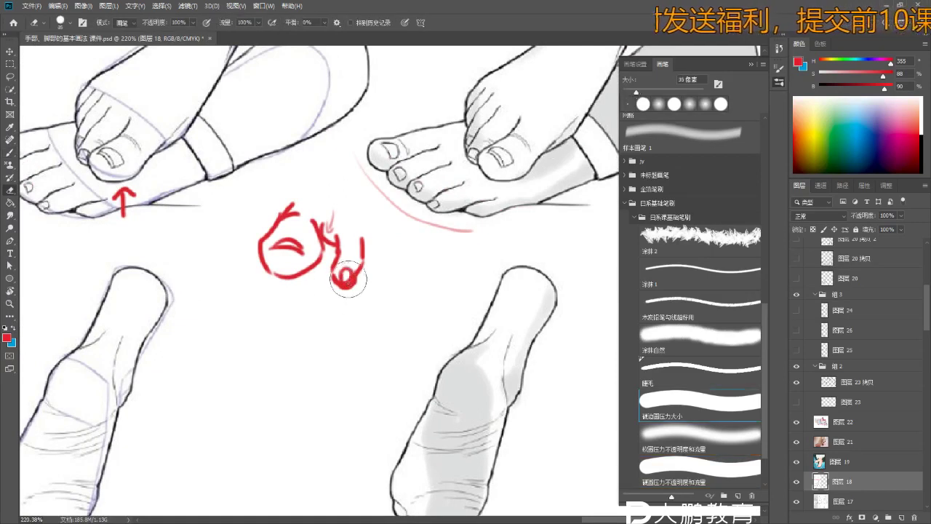
pyautogui.moveTo(358, 262); pyautogui.dragTo(354, 271)
pyautogui.press('b')
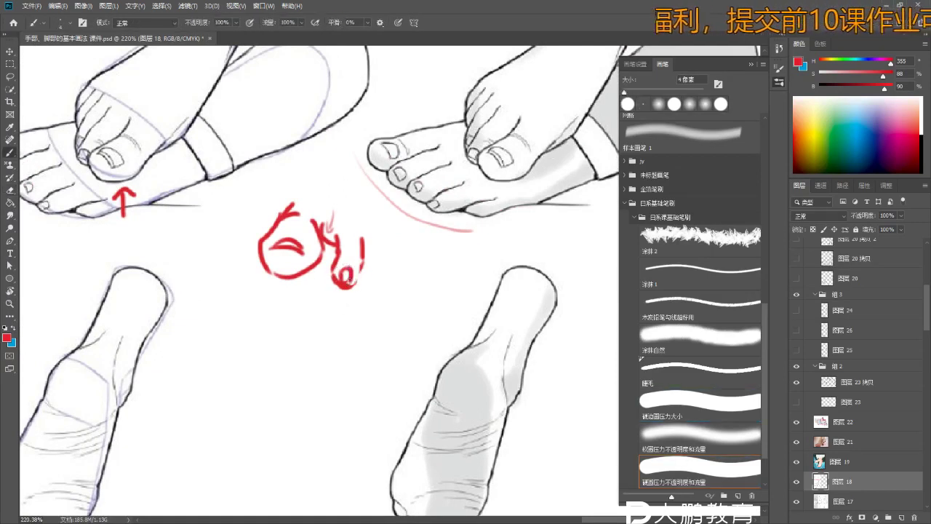
pyautogui.moveTo(350, 279); pyautogui.dragTo(348, 285)
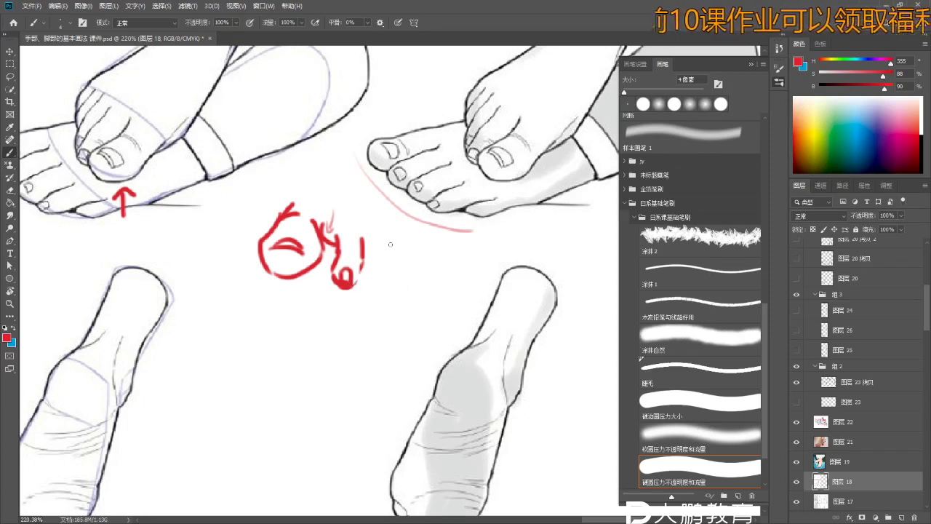
pyautogui.hotkey('ctrl', 'z')
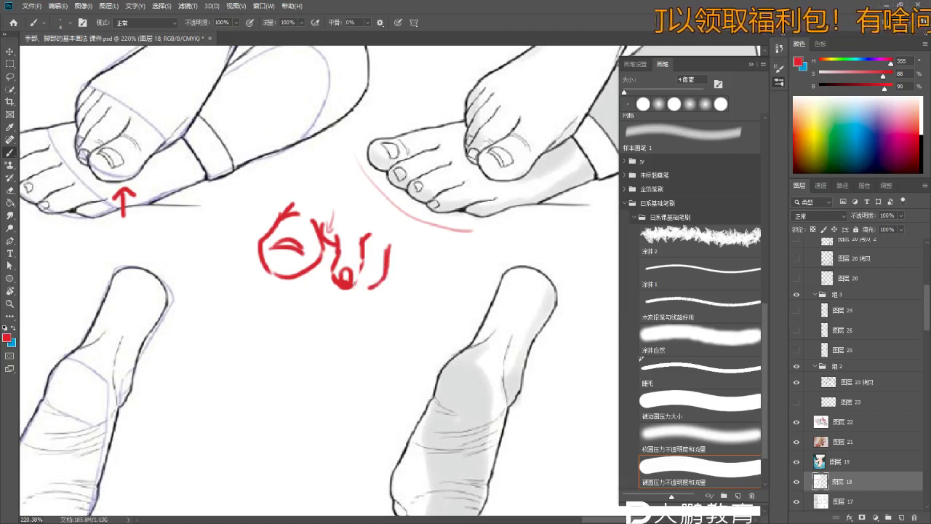
# - Sketch red toes to the right of the circle, redrawing the rightmost toe
pyautogui.moveTo(412, 254); pyautogui.dragTo(398, 285)
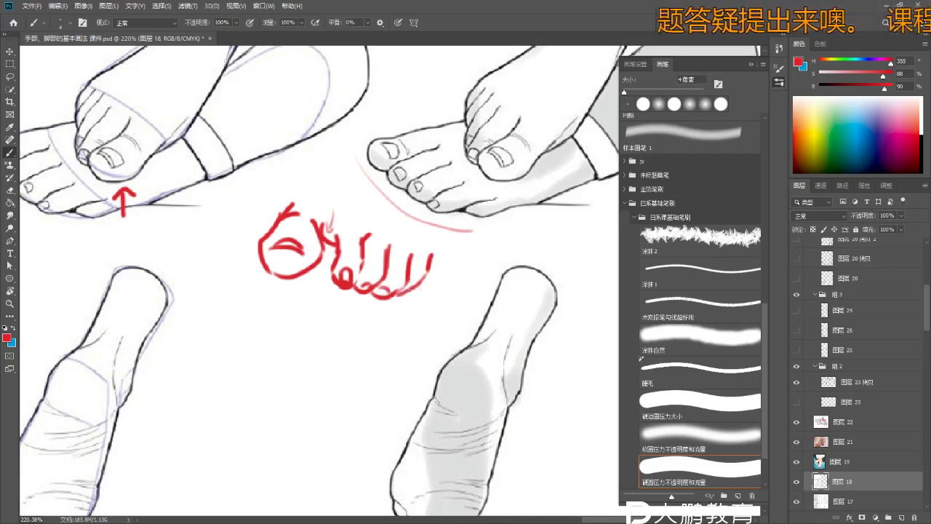
pyautogui.scroll(-3, 410, 278)
pyautogui.scroll(2, 411, 278)
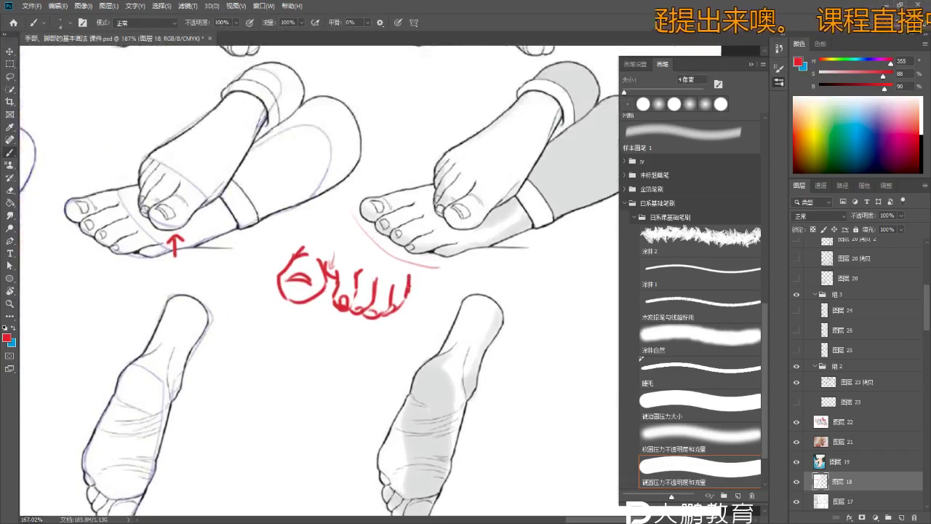
pyautogui.moveTo(289, 231)
pyautogui.mouseDown()
pyautogui.moveTo(292, 259)
pyautogui.moveTo(311, 215)
pyautogui.moveTo(304, 195)
pyautogui.mouseUp()
pyautogui.hotkey('ctrl', 'z')
pyautogui.hotkey('ctrl', 'z')
pyautogui.hotkey('ctrl', 'z')
pyautogui.hotkey('ctrl', 'z')
pyautogui.hotkey('ctrl', 'z')
pyautogui.moveTo(412, 255)
pyautogui.mouseDown()
pyautogui.moveTo(403, 300)
pyautogui.moveTo(389, 310)
pyautogui.moveTo(380, 259)
pyautogui.moveTo(426, 263)
pyautogui.mouseUp()
# - Rework the inner arc of the big-toe circle into a short line across it
pyautogui.press('z')
pyautogui.press('e')
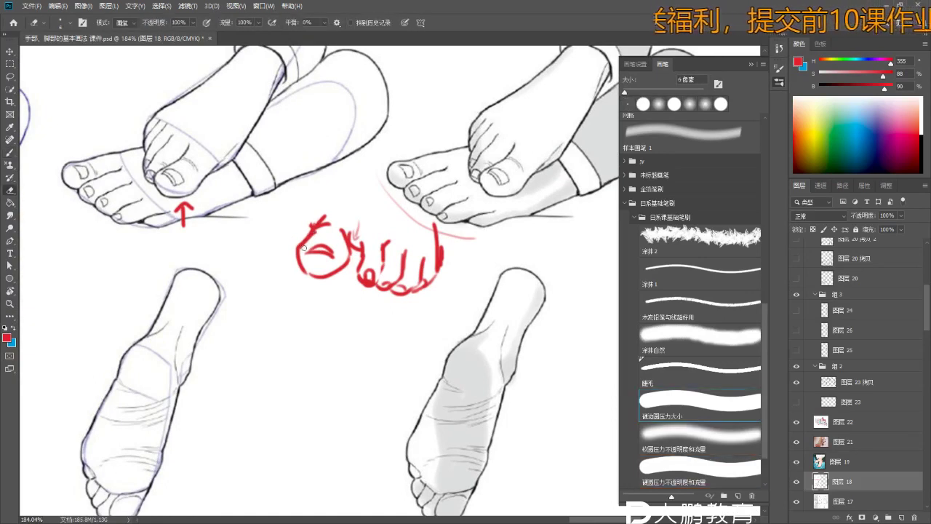
pyautogui.press('b')
pyautogui.moveTo(308, 247); pyautogui.dragTo(323, 244)
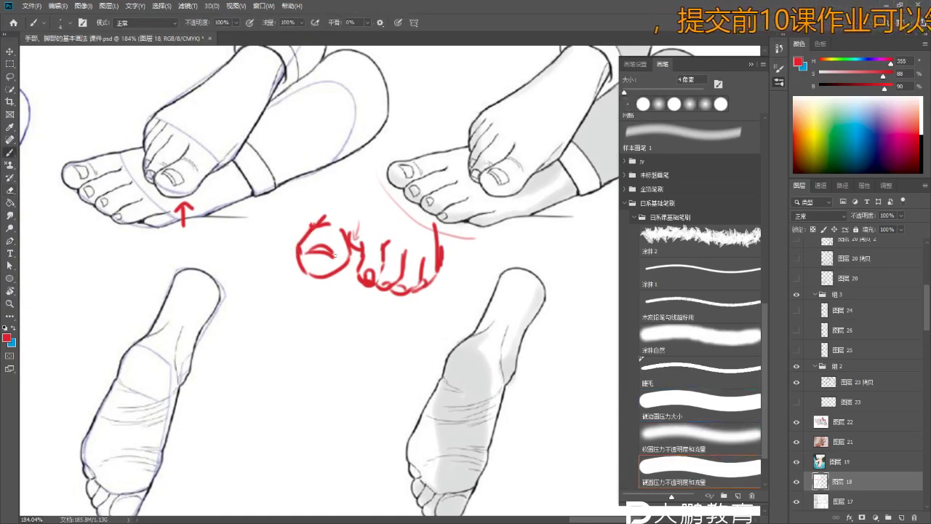
pyautogui.press('e')
pyautogui.moveTo(310, 250); pyautogui.dragTo(326, 247)
pyautogui.press('b')
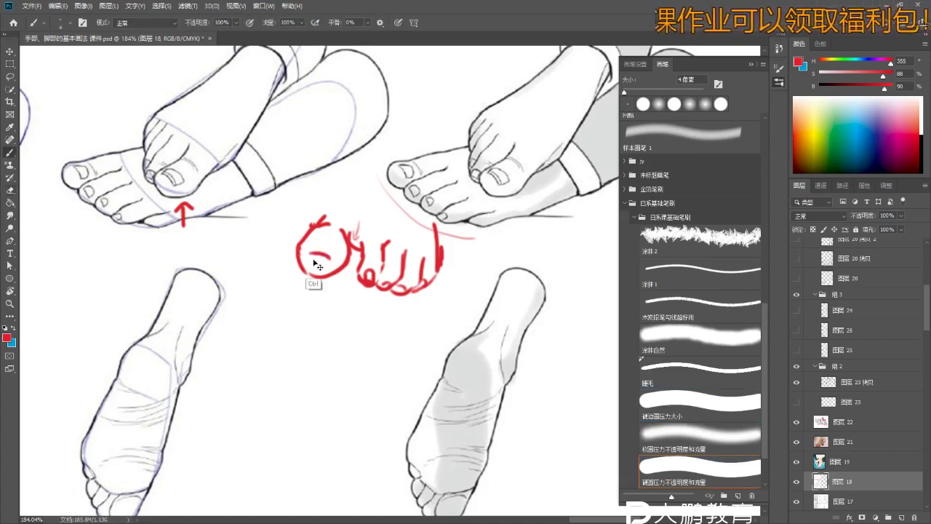
pyautogui.moveTo(301, 253); pyautogui.dragTo(325, 250)
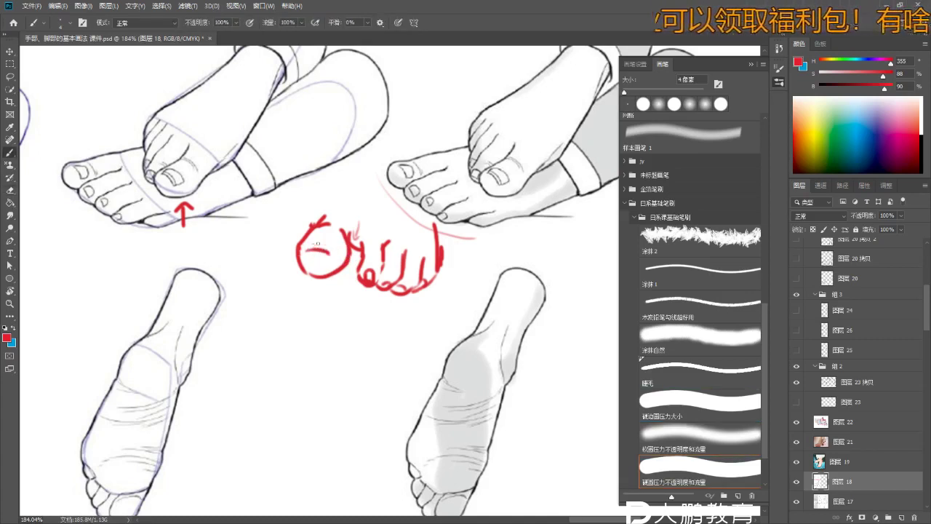
pyautogui.press('e')
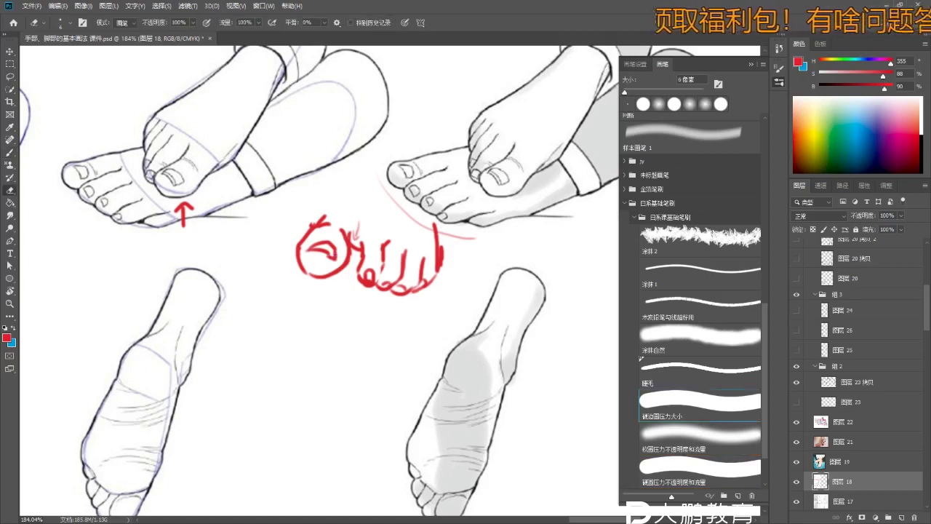
pyautogui.press('b')
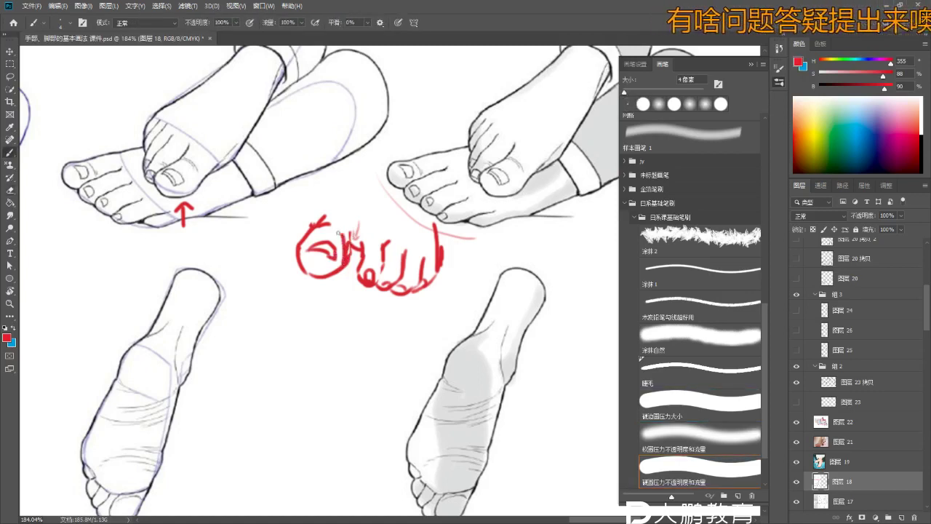
pyautogui.scroll(-2, 338, 231)
# - Handwrite the label 正面 in red under the toe sketch
pyautogui.scroll(-1, 338, 231)
pyautogui.moveTo(336, 246)
pyautogui.mouseDown()
pyautogui.moveTo(351, 245)
pyautogui.moveTo(344, 273)
pyautogui.mouseUp()
pyautogui.moveTo(345, 259); pyautogui.dragTo(353, 259)
pyautogui.moveTo(337, 256); pyautogui.dragTo(337, 272)
pyautogui.moveTo(334, 274); pyautogui.dragTo(354, 273)
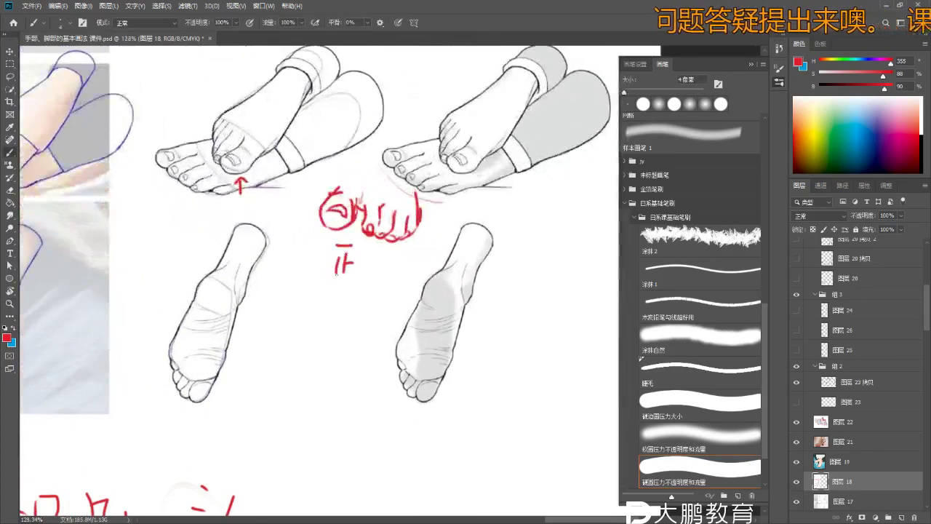
# - Draw a red ground line beneath the toes
pyautogui.scroll(1, 393, 240)
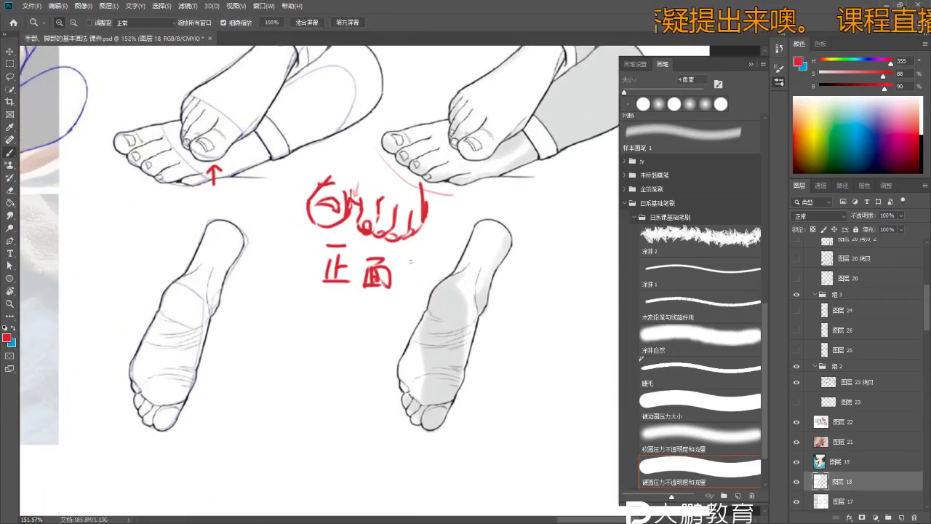
pyautogui.moveTo(351, 235); pyautogui.dragTo(431, 247)
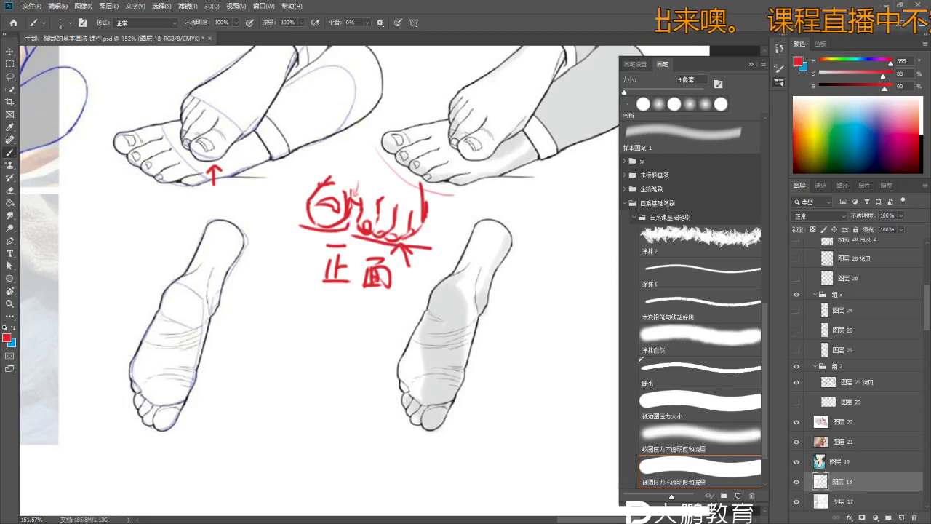
pyautogui.scroll(-2, 384, 247)
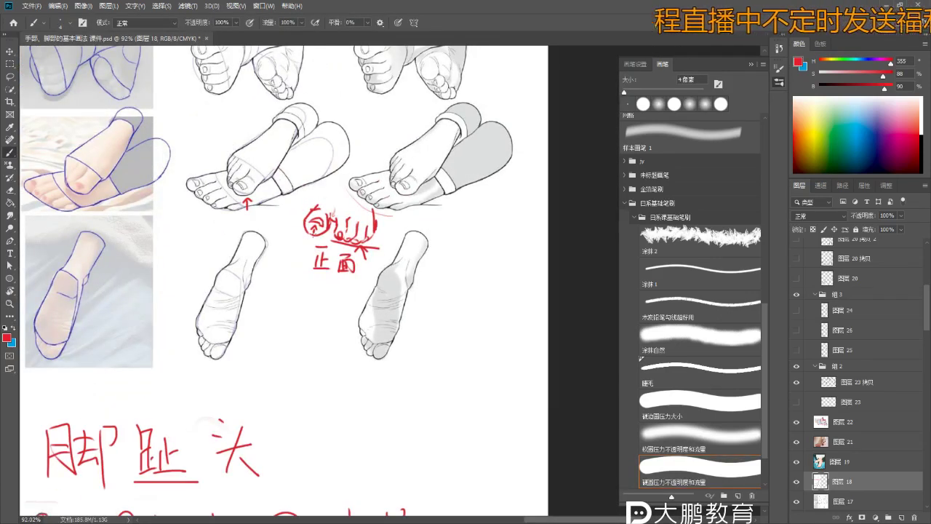
pyautogui.scroll(5, 331, 232)
# - Erase the strokes inside the red circle and redraw the nail arc
pyautogui.press('e')
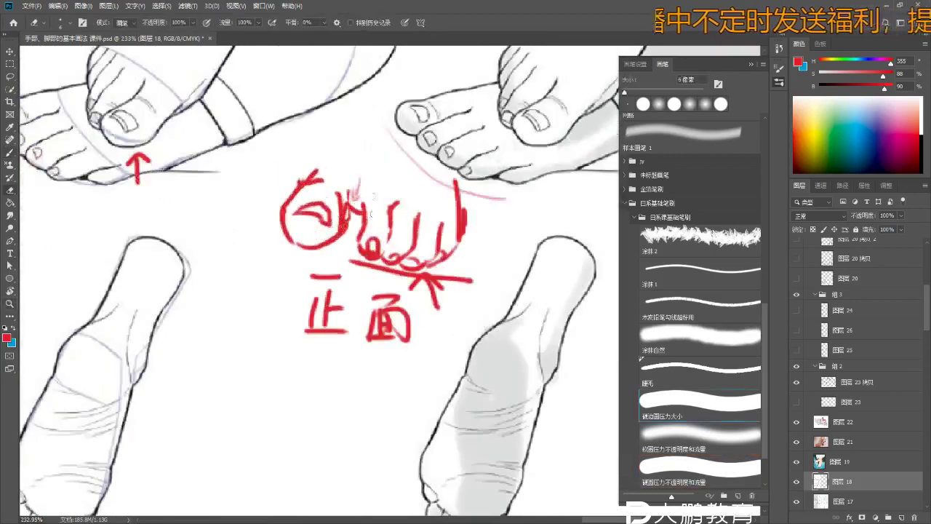
pyautogui.press('b')
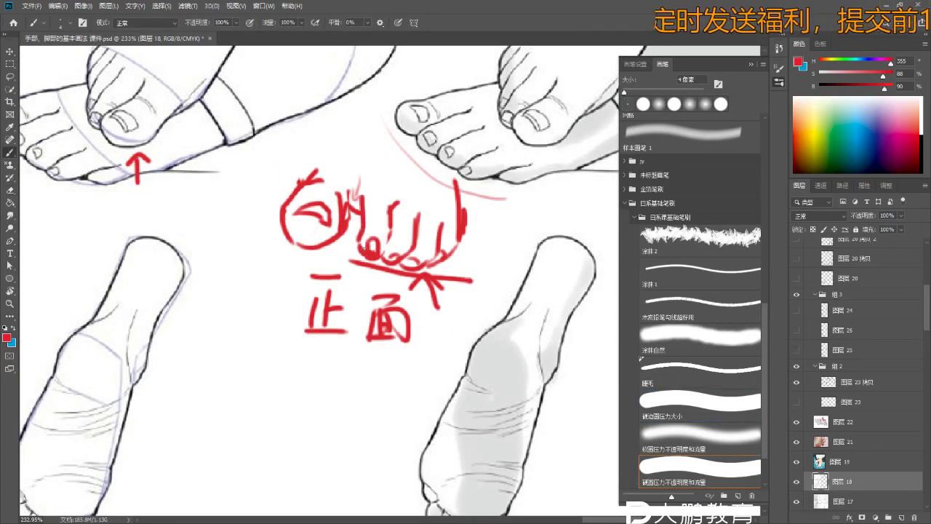
pyautogui.press('e')
pyautogui.moveTo(319, 214); pyautogui.dragTo(295, 208)
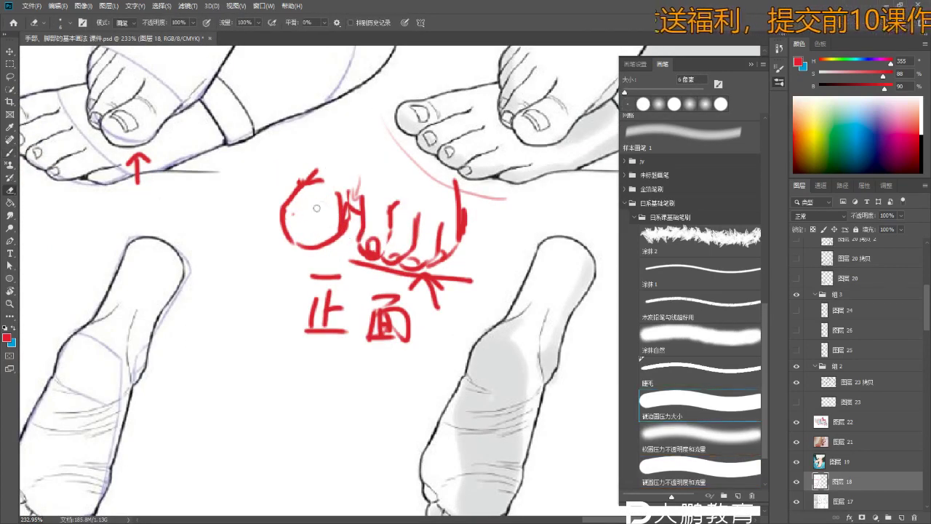
pyautogui.press('b')
pyautogui.moveTo(327, 226)
pyautogui.mouseDown()
pyautogui.moveTo(320, 207)
pyautogui.moveTo(327, 226)
pyautogui.mouseUp()
pyautogui.hotkey('ctrl', 'z')
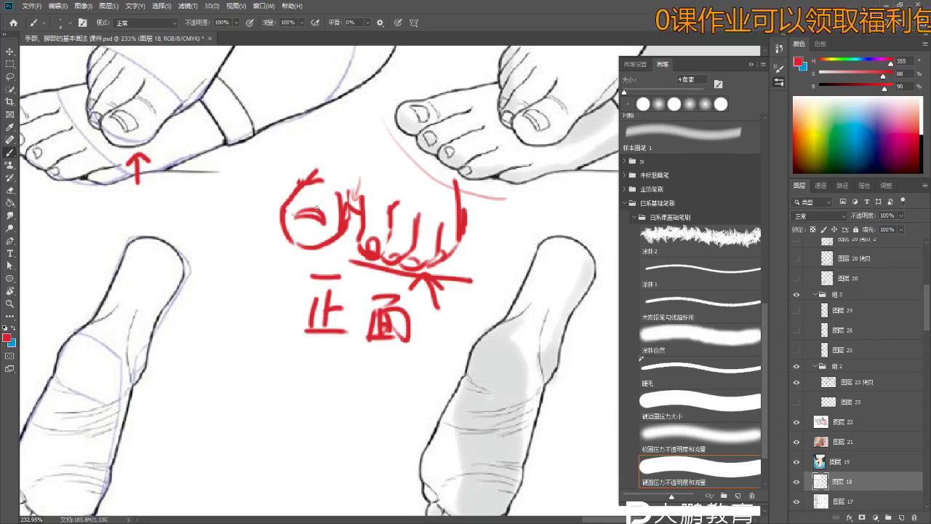
# - Zoom out to review the roughed-in front-view toe study
pyautogui.scroll(2, 364, 249)
pyautogui.hotkey('ctrl', 'space')
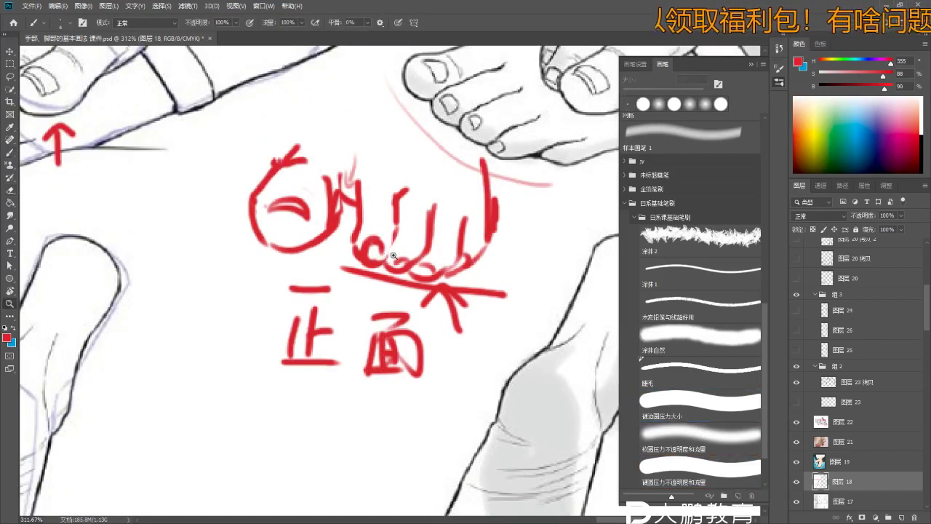
pyautogui.scroll(-5, 393, 256)
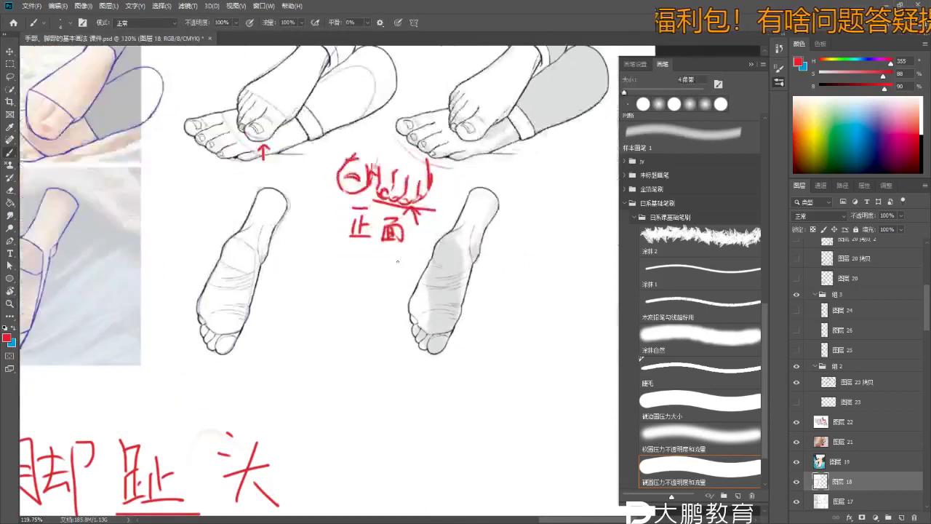
pyautogui.hotkey('ctrl', 'space')
pyautogui.scroll(-3, 397, 261)
pyautogui.scroll(3, 393, 247)
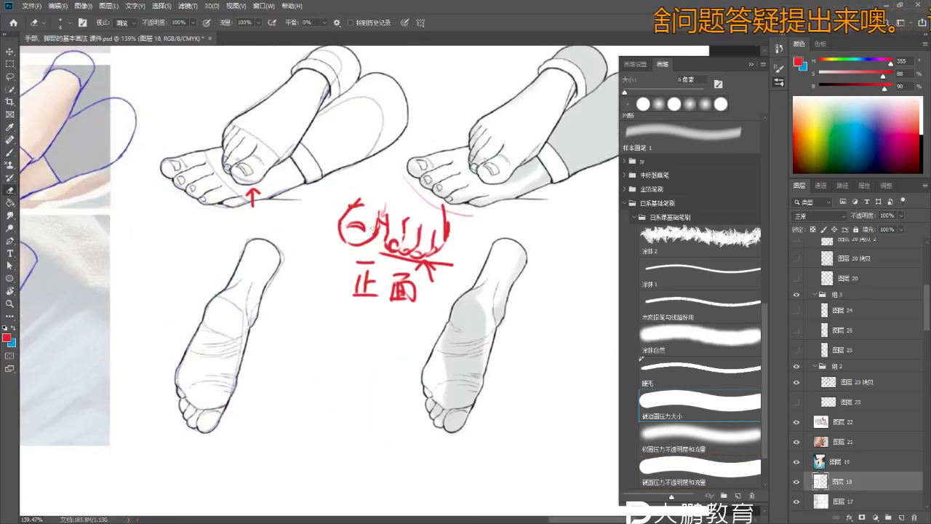
pyautogui.press('b')
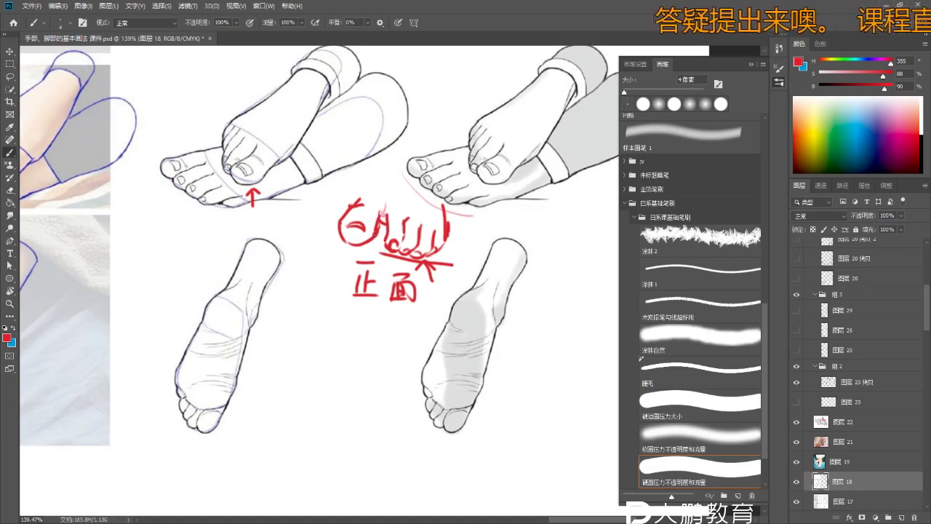
pyautogui.scroll(-3, 377, 240)
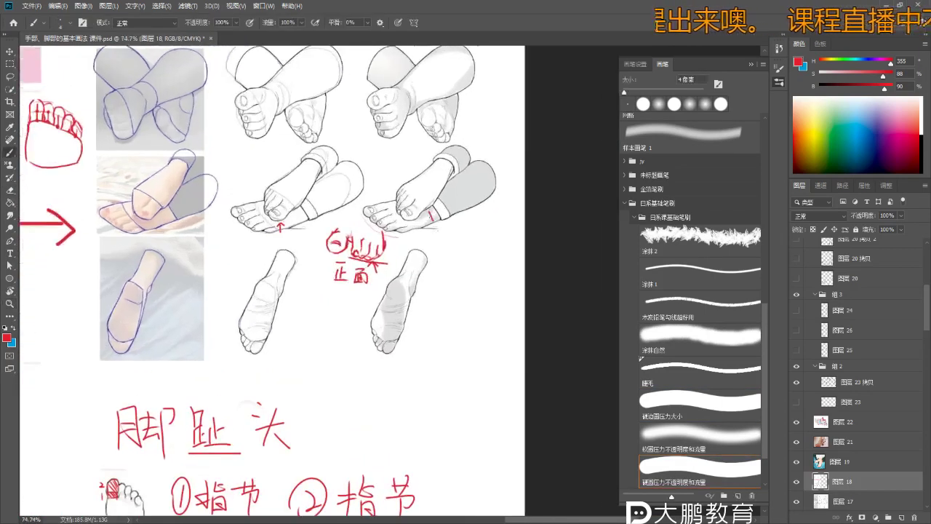
# - Bring the foot photo into view and handwrite '4部分' in red to its right
pyautogui.moveTo(458, 232)
pyautogui.mouseDown()
pyautogui.moveTo(280, 304)
pyautogui.moveTo(300, 372)
pyautogui.moveTo(343, 278)
pyautogui.moveTo(341, 301)
pyautogui.moveTo(356, 317)
pyautogui.moveTo(301, 255)
pyautogui.moveTo(342, 255)
pyautogui.moveTo(278, 268)
pyautogui.moveTo(265, 285)
pyautogui.moveTo(218, 256)
pyautogui.moveTo(209, 226)
pyautogui.mouseUp()
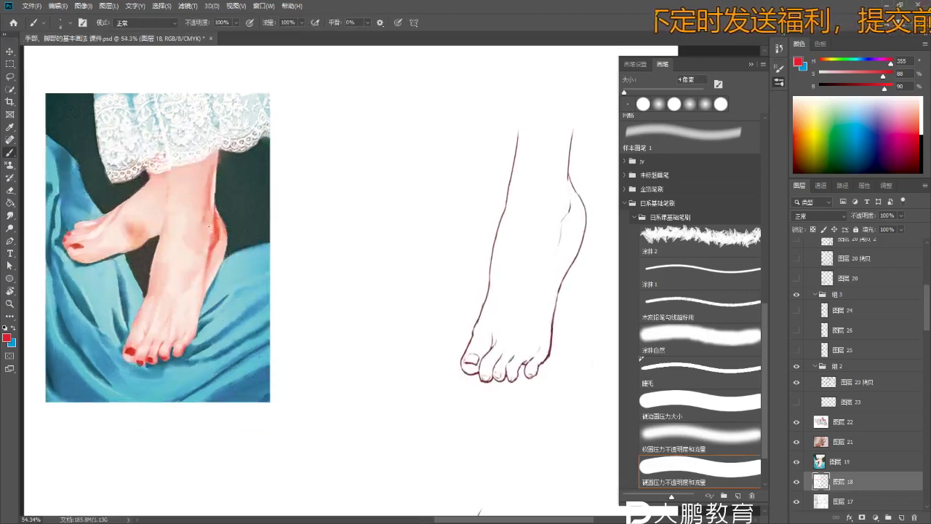
pyautogui.moveTo(163, 172)
pyautogui.mouseDown()
pyautogui.moveTo(200, 233)
pyautogui.moveTo(224, 244)
pyautogui.moveTo(310, 166)
pyautogui.mouseUp()
pyautogui.moveTo(301, 113); pyautogui.dragTo(305, 141)
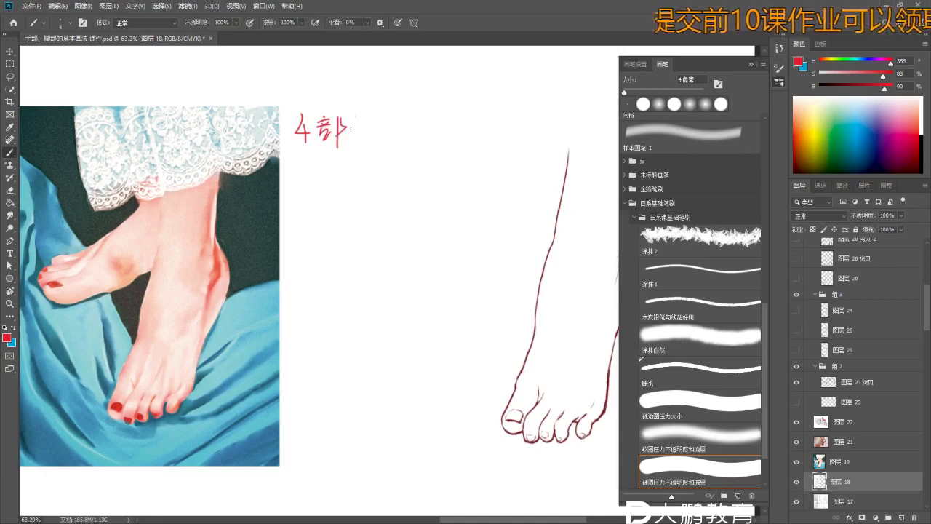
pyautogui.moveTo(358, 133)
pyautogui.mouseDown()
pyautogui.moveTo(413, 94)
pyautogui.moveTo(422, 75)
pyautogui.mouseUp()
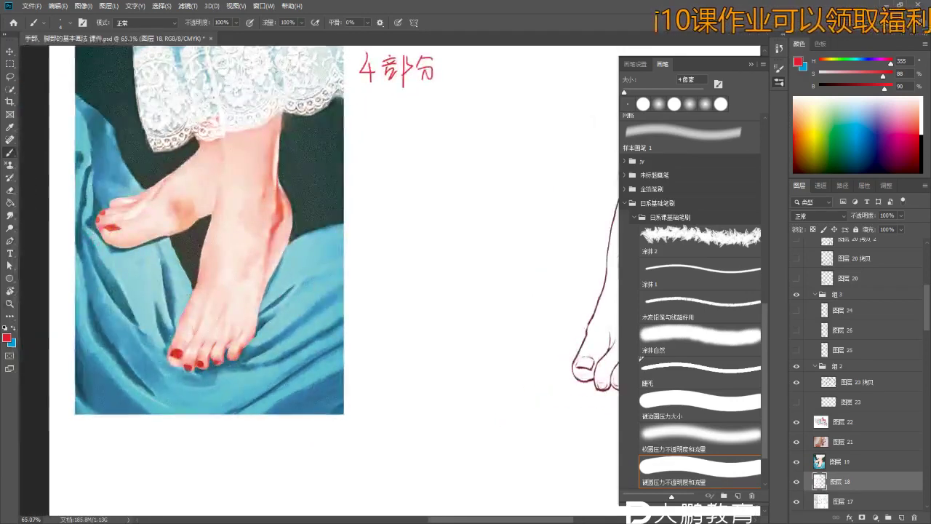
pyautogui.moveTo(280, 178); pyautogui.dragTo(291, 175)
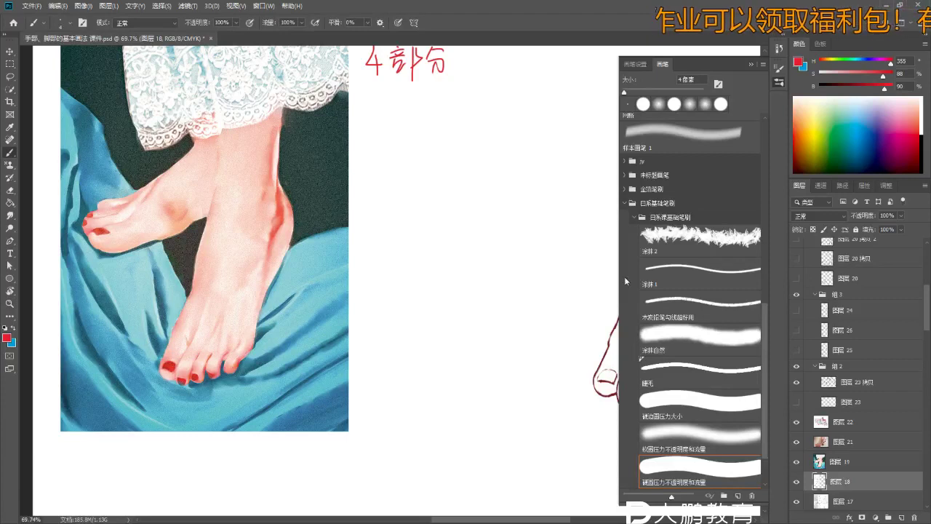
# - Select the 画板 2 artboard layer and add a new empty layer for sketching
pyautogui.press('v')
pyautogui.click(437, 194)
pyautogui.click(901, 517)
# - Trace the back of the heel in red and close it into a lens shape
pyautogui.press('b')
pyautogui.moveTo(222, 218); pyautogui.dragTo(310, 168)
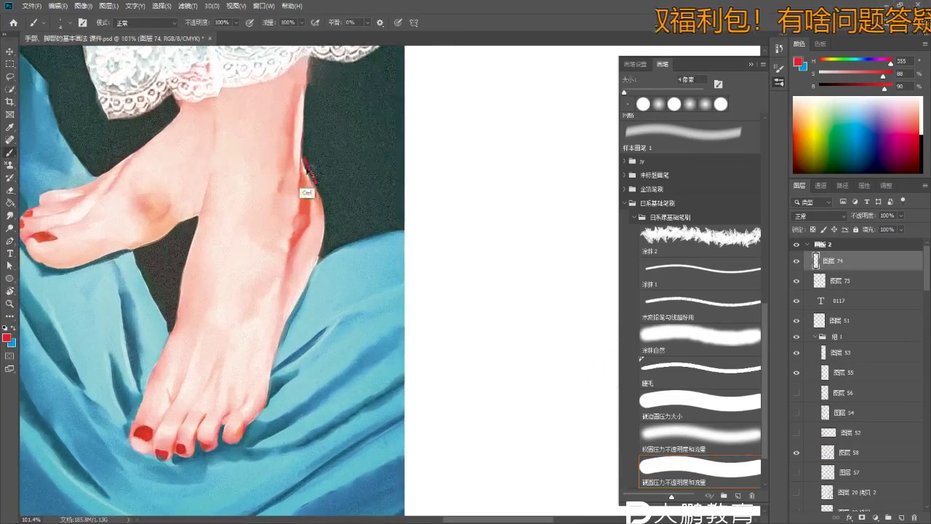
pyautogui.moveTo(323, 232)
pyautogui.mouseDown()
pyautogui.moveTo(308, 176)
pyautogui.moveTo(324, 235)
pyautogui.moveTo(315, 268)
pyautogui.mouseUp()
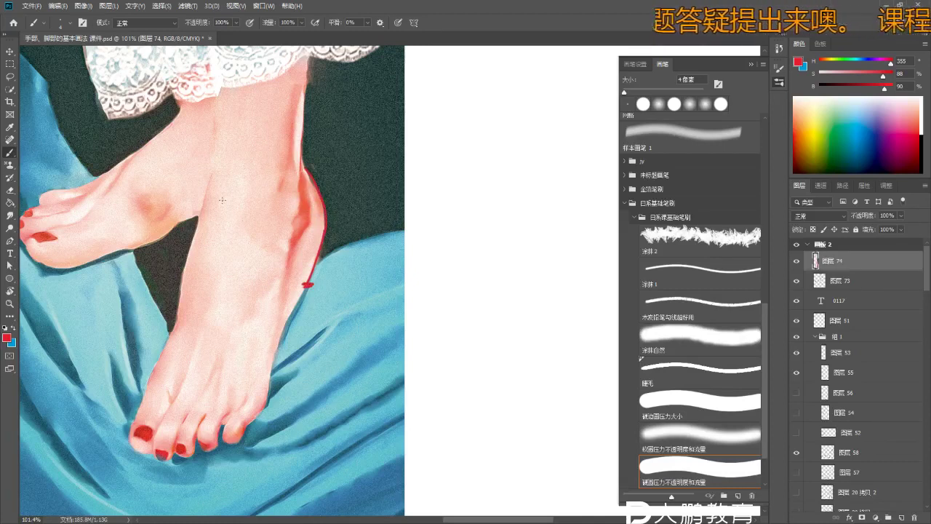
pyautogui.moveTo(290, 267); pyautogui.dragTo(286, 283)
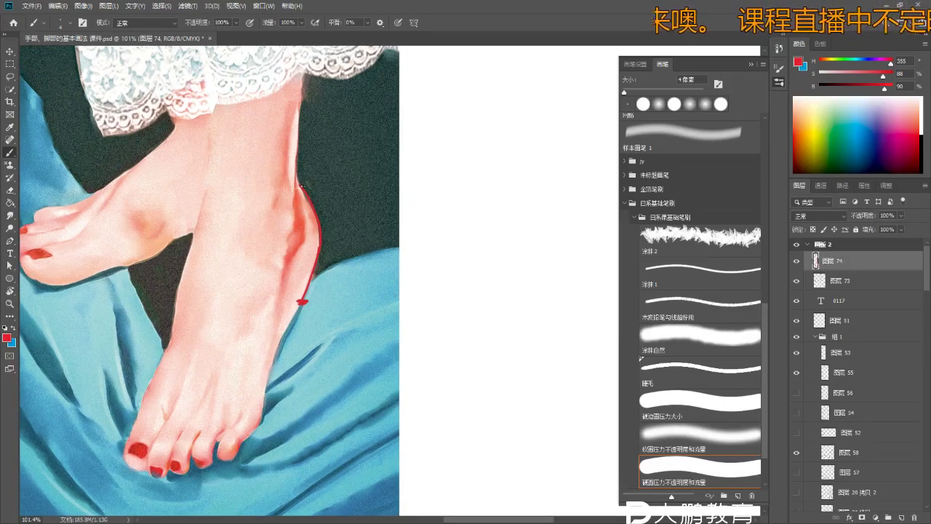
pyautogui.moveTo(295, 185); pyautogui.dragTo(294, 300)
pyautogui.hotkey('ctrl', 'z')
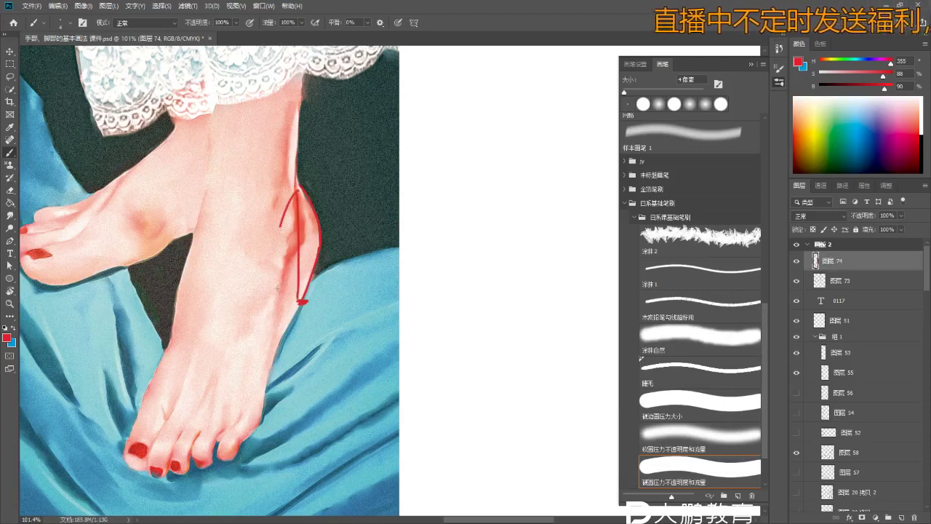
pyautogui.moveTo(294, 184); pyautogui.dragTo(299, 299)
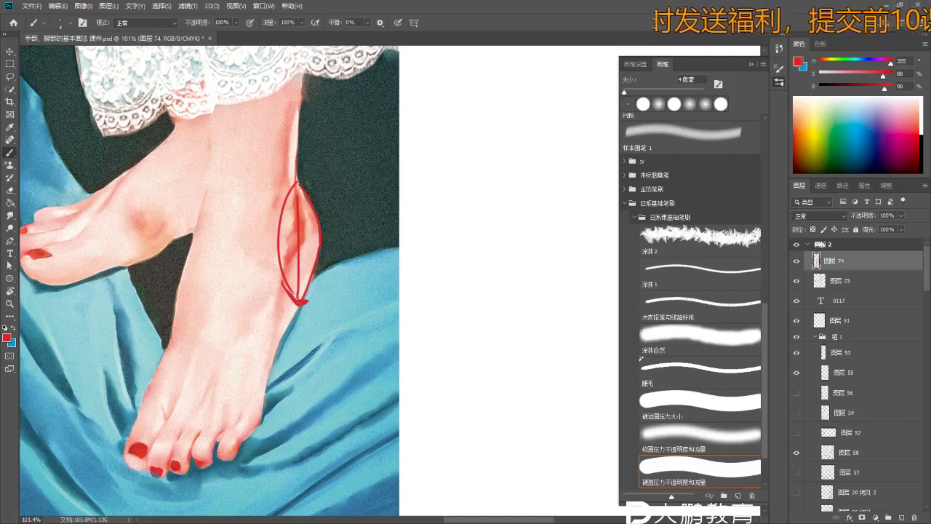
pyautogui.press('ctrl')
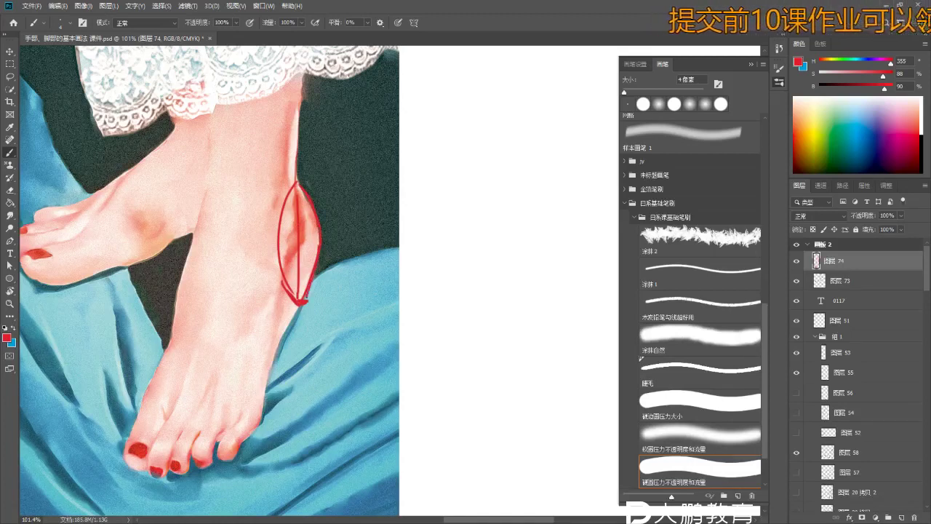
# - Zoom in on the ankle and try a red line extending down from it
pyautogui.moveTo(284, 304); pyautogui.dragTo(329, 239)
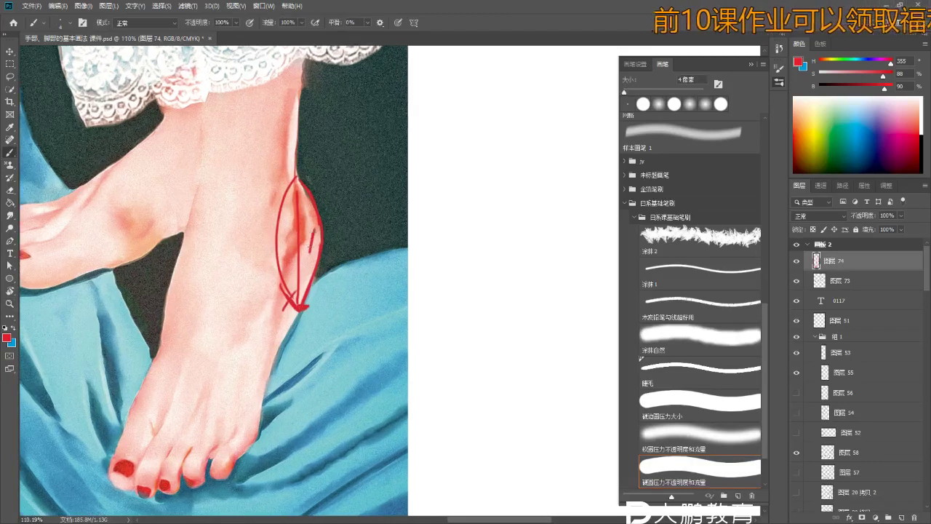
pyautogui.scroll(-3, 241, 258)
pyautogui.scroll(2, 230, 231)
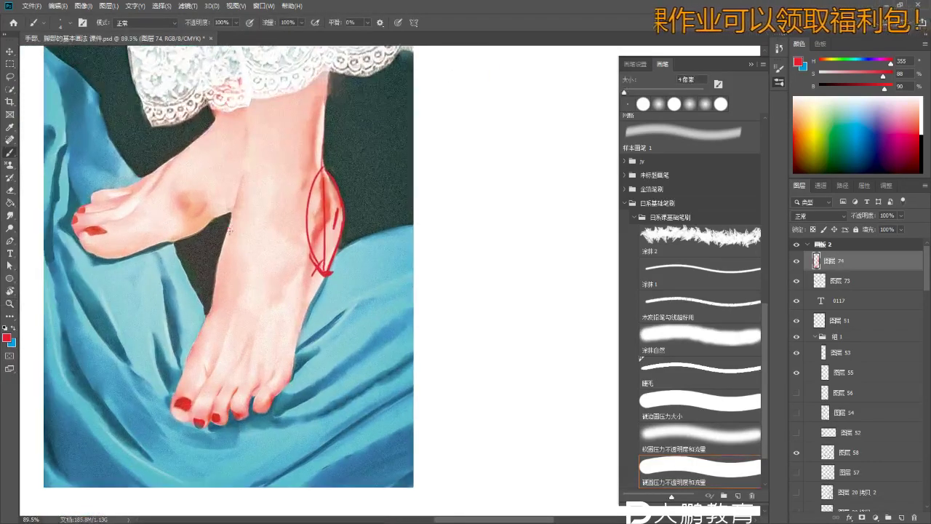
pyautogui.moveTo(271, 218); pyautogui.dragTo(310, 250)
pyautogui.hotkey('ctrl', 'space')
pyautogui.click(309, 247)
pyautogui.hotkey('ctrl', 'z')
# - Erase the left ankle curve and redraw a red curve around the ankle front
pyautogui.press('e')
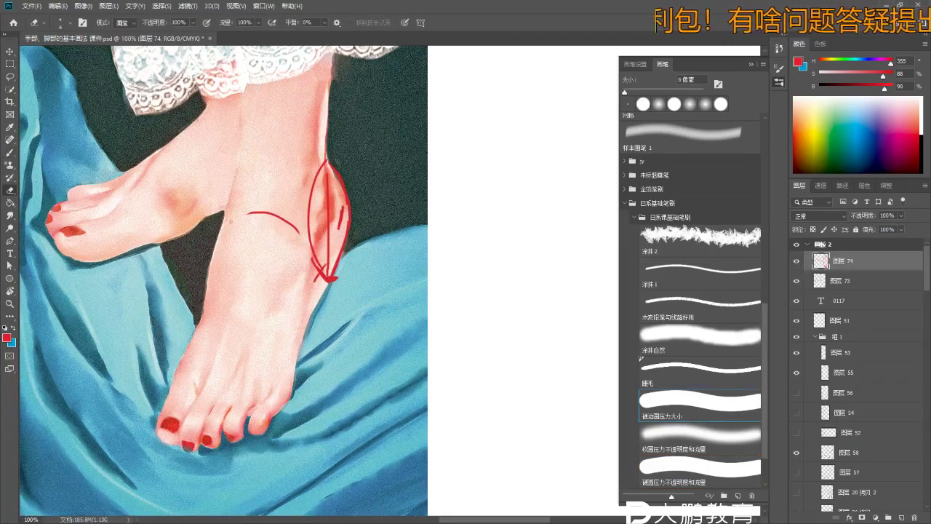
pyautogui.press(']')
pyautogui.press(']')
pyautogui.moveTo(245, 212); pyautogui.dragTo(285, 219)
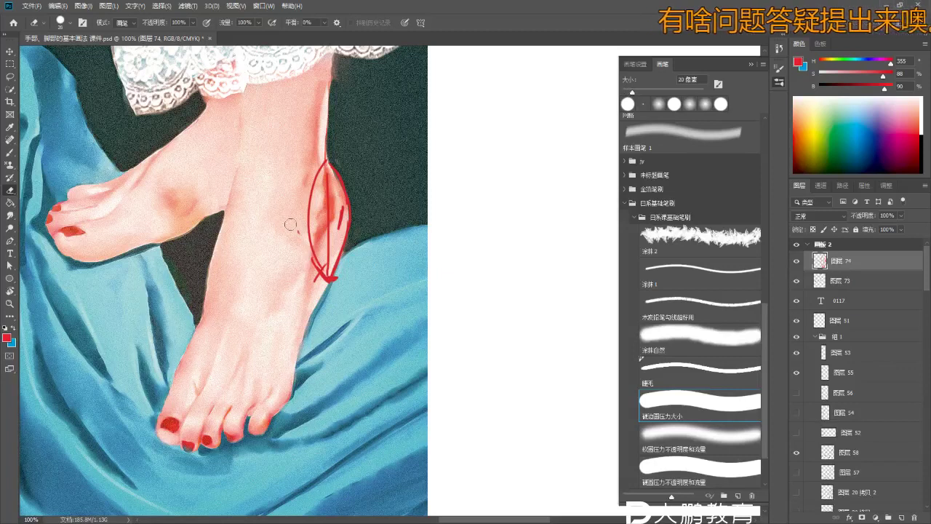
pyautogui.press('b')
pyautogui.moveTo(229, 207)
pyautogui.mouseDown()
pyautogui.moveTo(249, 200)
pyautogui.moveTo(287, 211)
pyautogui.moveTo(305, 234)
pyautogui.mouseUp()
pyautogui.hotkey('ctrl', 'z')
pyautogui.press('e')
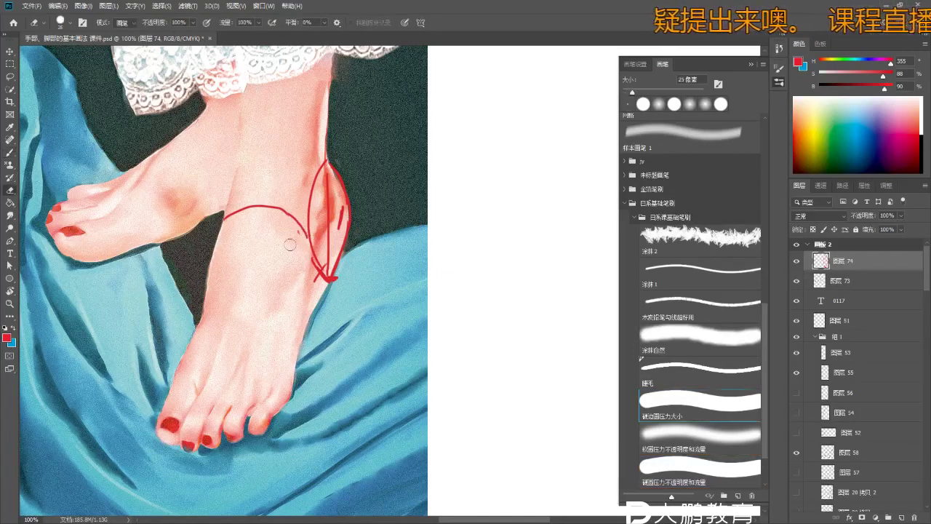
pyautogui.press('b')
# - Draw a red line down from the ankle and a flat band across the lower foot
pyautogui.moveTo(303, 243)
pyautogui.mouseDown()
pyautogui.moveTo(317, 219)
pyautogui.moveTo(322, 169)
pyautogui.mouseUp()
pyautogui.moveTo(349, 211); pyautogui.dragTo(320, 266)
pyautogui.moveTo(217, 254)
pyautogui.mouseDown()
pyautogui.moveTo(262, 246)
pyautogui.moveTo(319, 276)
pyautogui.mouseUp()
pyautogui.hotkey('ctrl', 'z')
pyautogui.moveTo(264, 247); pyautogui.dragTo(319, 270)
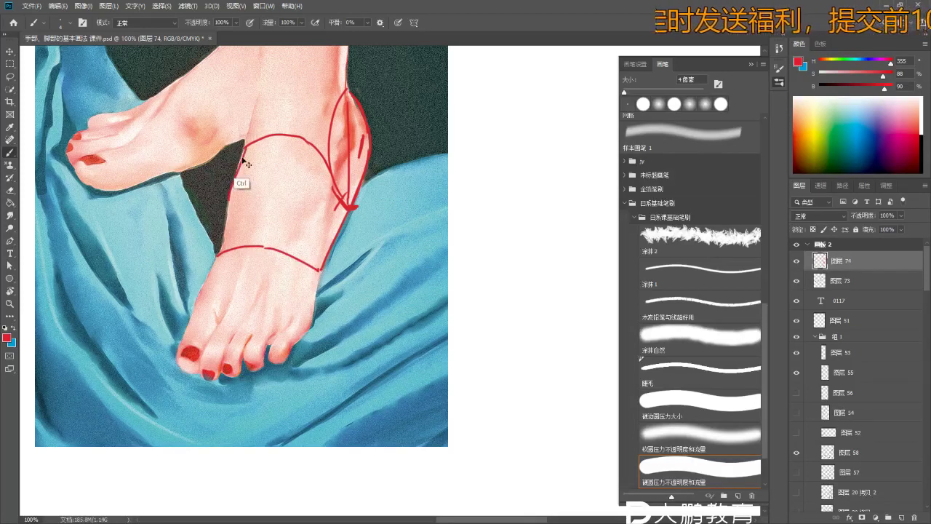
# - On the raised foot, draw lines along its top and across the ankle, and write 2
pyautogui.scroll(1, 239, 211)
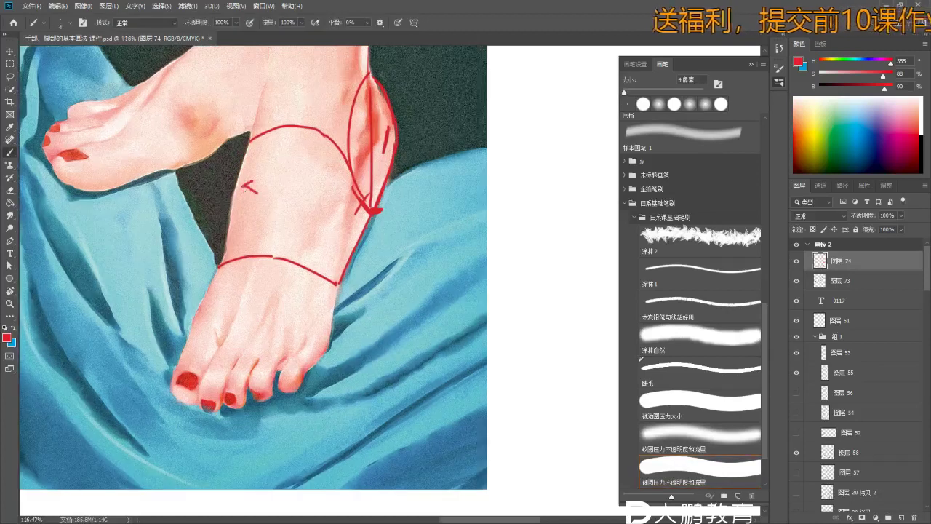
pyautogui.press('z')
pyautogui.moveTo(265, 199); pyautogui.dragTo(232, 198)
pyautogui.moveTo(263, 94)
pyautogui.mouseDown()
pyautogui.moveTo(219, 135)
pyautogui.moveTo(255, 174)
pyautogui.mouseUp()
pyautogui.hotkey('ctrl', 'z')
pyautogui.moveTo(216, 138); pyautogui.dragTo(263, 200)
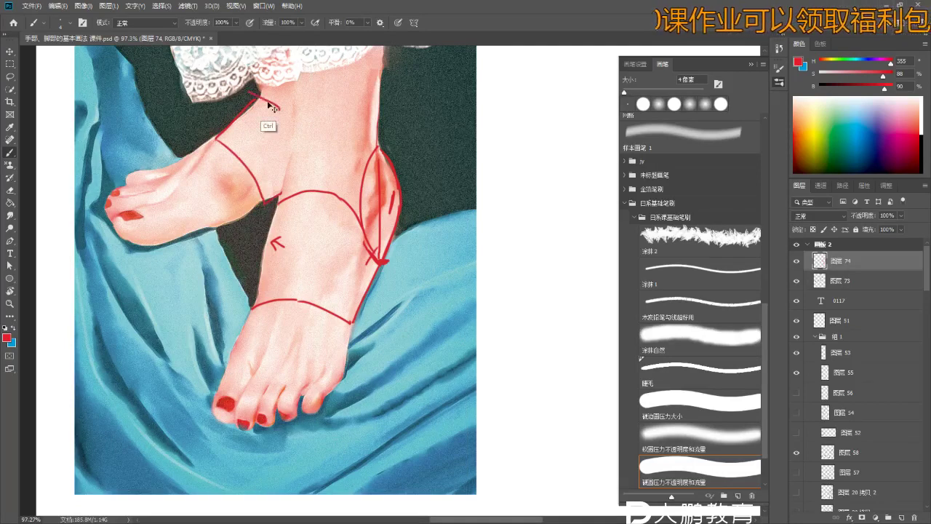
pyautogui.moveTo(258, 97); pyautogui.dragTo(296, 114)
pyautogui.moveTo(310, 241)
pyautogui.mouseDown()
pyautogui.moveTo(313, 255)
pyautogui.moveTo(334, 260)
pyautogui.moveTo(284, 239)
pyautogui.mouseUp()
# - Draw a short line below the lace hem and a line across the ankle to the arrowhead
pyautogui.scroll(2, 313, 247)
pyautogui.press('z')
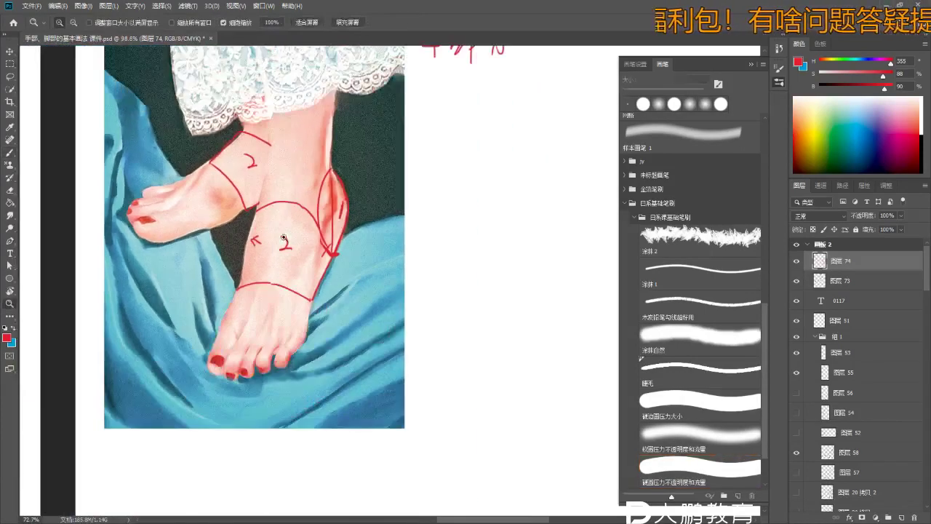
pyautogui.press('b')
pyautogui.scroll(2, 251, 198)
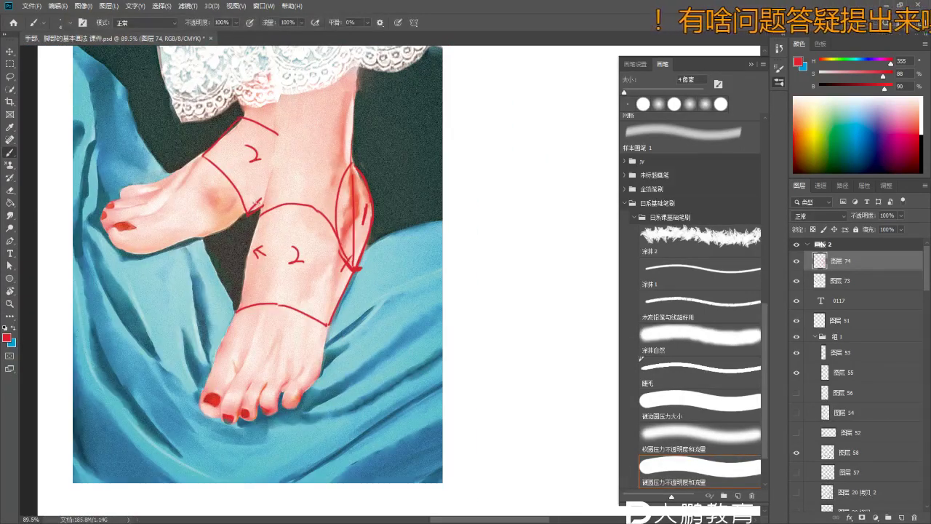
pyautogui.scroll(-2, 254, 292)
pyautogui.moveTo(262, 262); pyautogui.dragTo(266, 245)
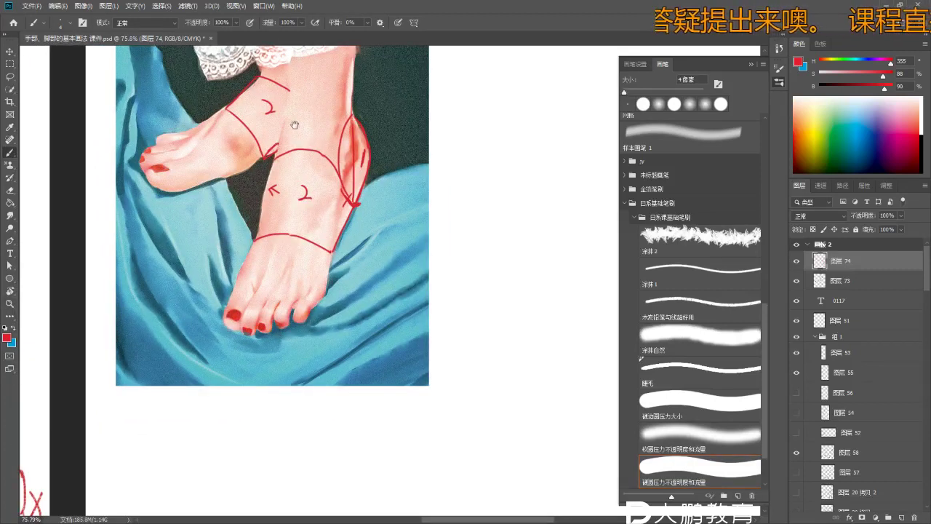
pyautogui.scroll(2, 295, 126)
pyautogui.scroll(-1, 327, 160)
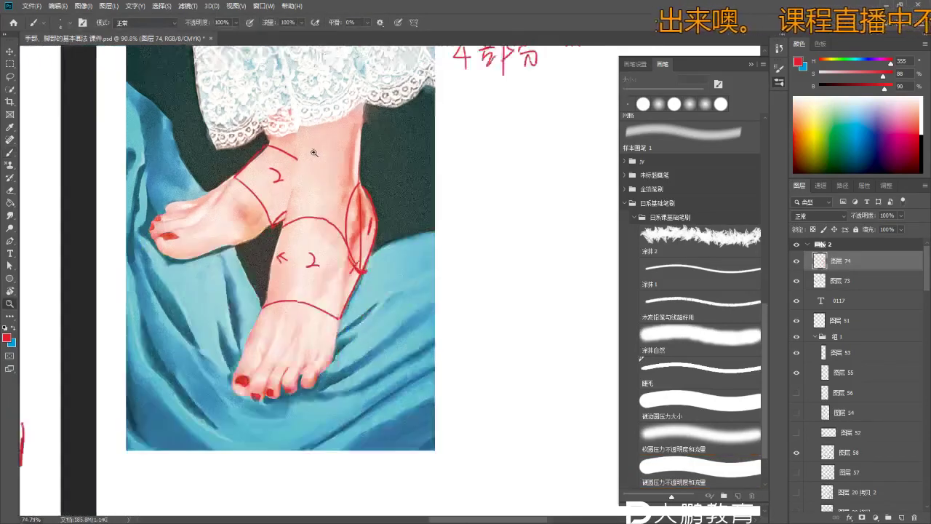
pyautogui.moveTo(296, 142); pyautogui.dragTo(309, 173)
pyautogui.moveTo(298, 134); pyautogui.dragTo(315, 176)
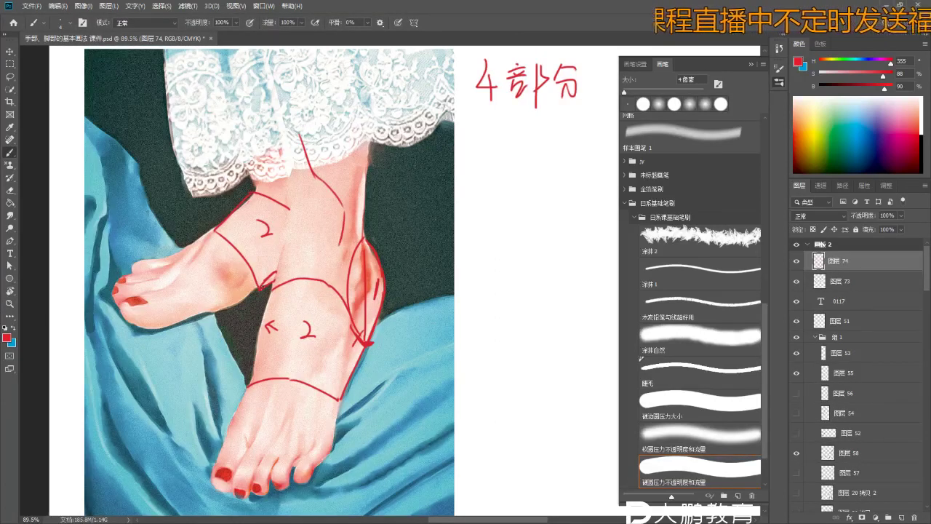
pyautogui.moveTo(264, 287)
pyautogui.mouseDown()
pyautogui.moveTo(323, 259)
pyautogui.moveTo(333, 191)
pyautogui.mouseUp()
# - Erase stray construction lines near the ankle and on the shin
pyautogui.press('e')
pyautogui.moveTo(328, 261); pyautogui.dragTo(277, 275)
pyautogui.moveTo(316, 145); pyautogui.dragTo(308, 175)
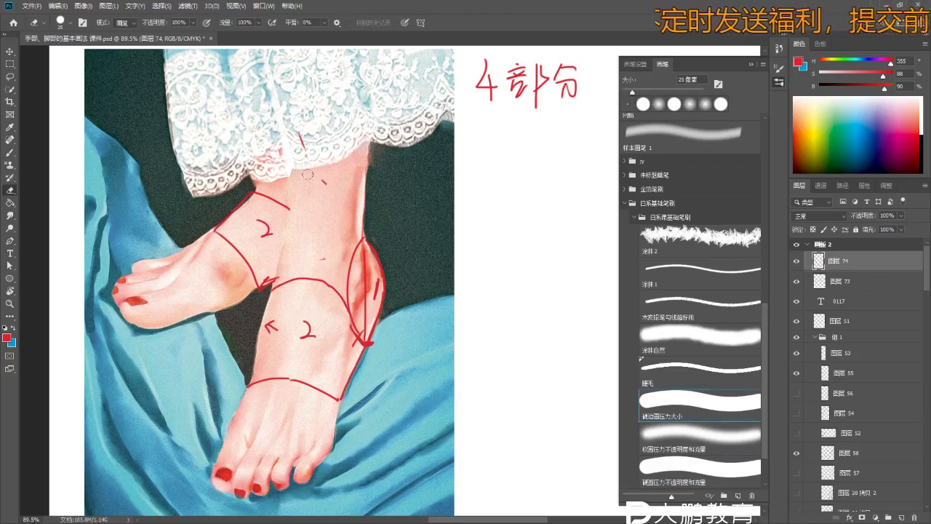
pyautogui.press('b')
pyautogui.moveTo(320, 256)
pyautogui.mouseDown()
pyautogui.moveTo(263, 287)
pyautogui.moveTo(305, 250)
pyautogui.mouseUp()
pyautogui.hotkey('ctrl', 'z')
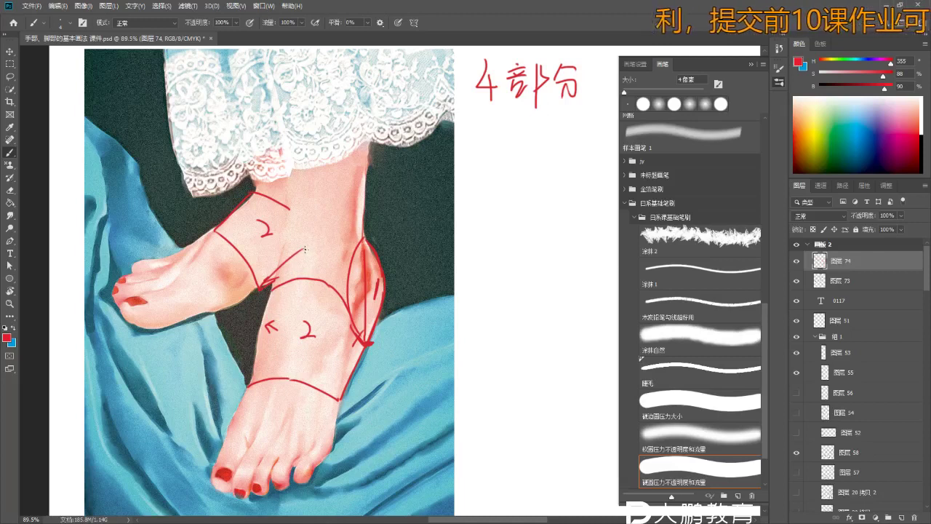
# - Draw a red line down the shin past the ankle bone and write 1 in the block
pyautogui.moveTo(306, 134)
pyautogui.mouseDown()
pyautogui.moveTo(321, 159)
pyautogui.moveTo(352, 193)
pyautogui.moveTo(352, 218)
pyautogui.mouseUp()
pyautogui.hotkey('ctrl', 'z')
pyautogui.moveTo(324, 160)
pyautogui.mouseDown()
pyautogui.moveTo(348, 188)
pyautogui.moveTo(351, 227)
pyautogui.mouseUp()
pyautogui.press('e')
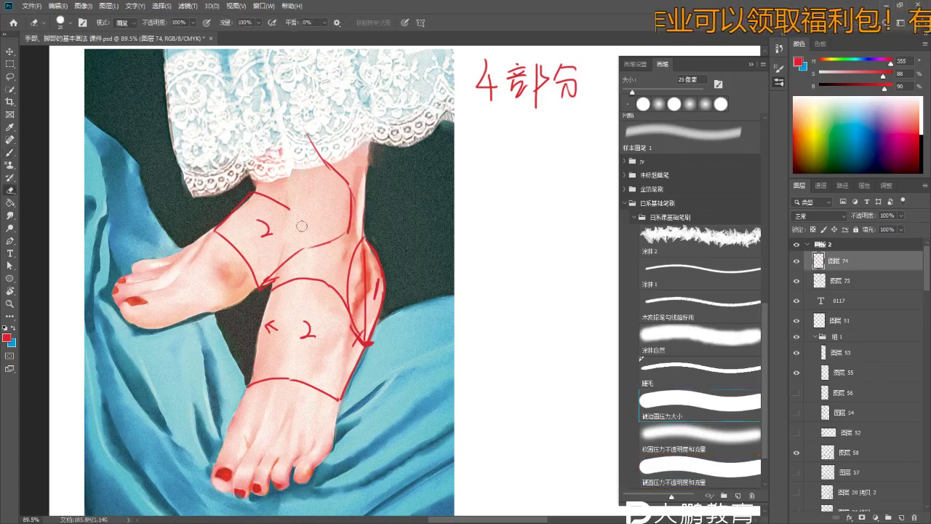
pyautogui.press('b')
pyautogui.scroll(-2, 330, 214)
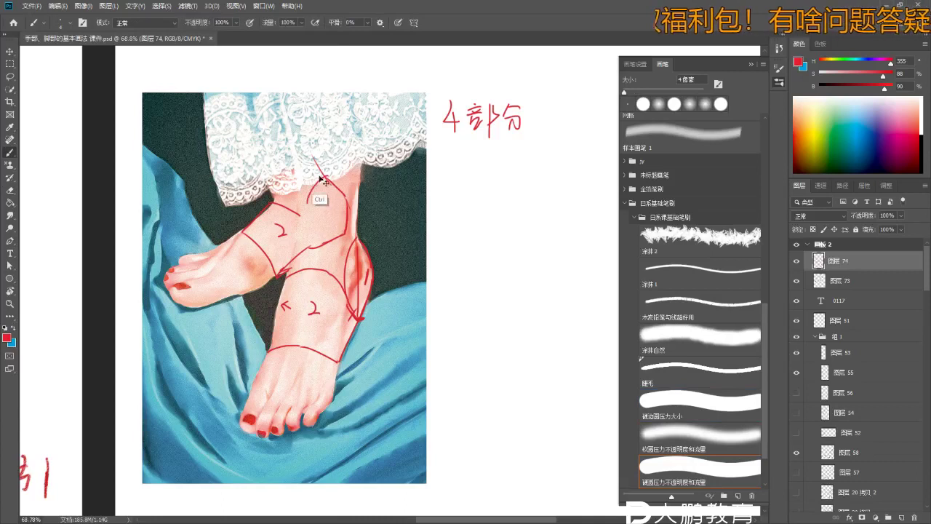
pyautogui.moveTo(309, 197)
pyautogui.mouseDown()
pyautogui.moveTo(308, 233)
pyautogui.moveTo(328, 229)
pyautogui.mouseUp()
pyautogui.scroll(3, 287, 342)
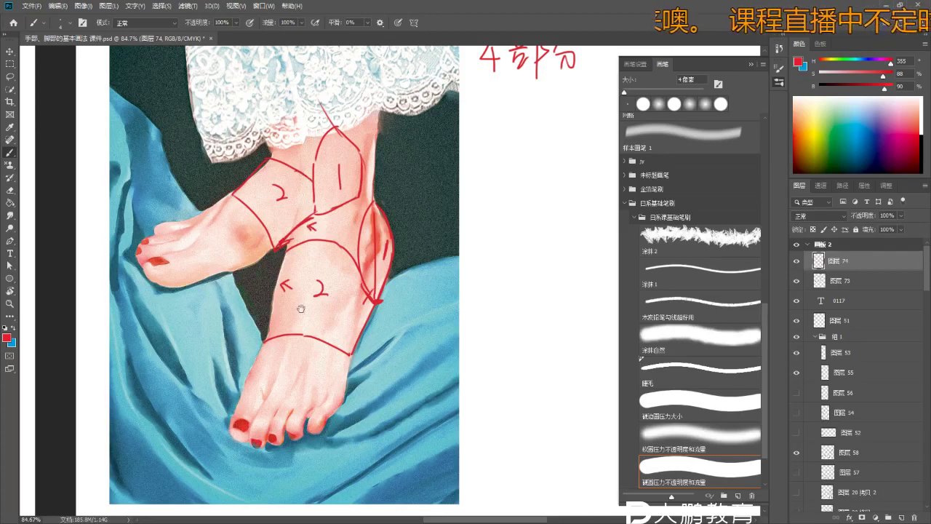
pyautogui.scroll(-1, 301, 308)
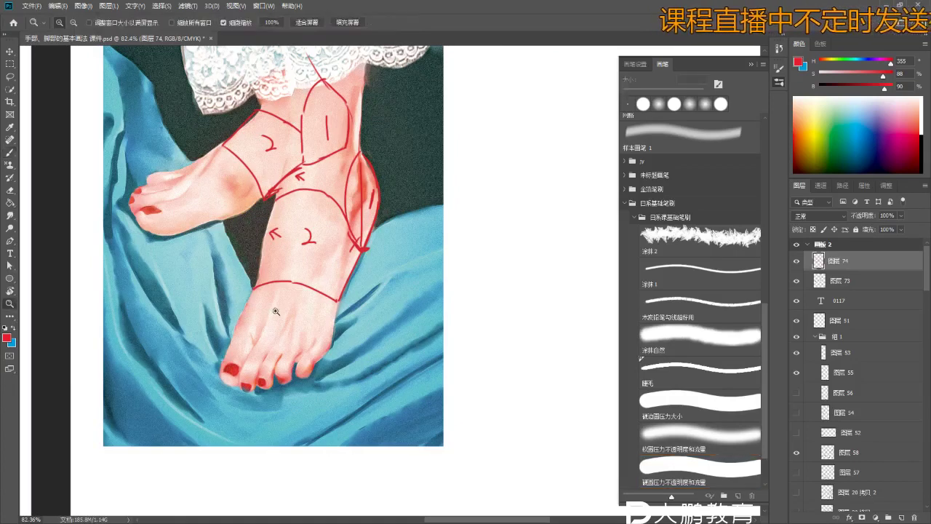
pyautogui.scroll(2, 240, 313)
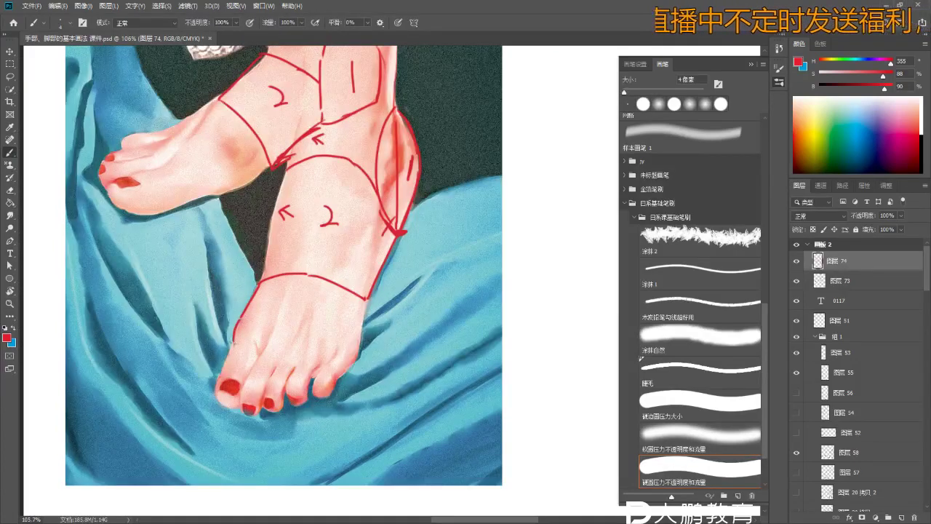
# - Redraw a longer toe-base line, outline the lower foot's right side, and add a downward arrow
pyautogui.moveTo(285, 348); pyautogui.dragTo(336, 358)
pyautogui.hotkey('ctrl', 'z')
pyautogui.moveTo(232, 344); pyautogui.dragTo(326, 360)
pyautogui.moveTo(366, 300); pyautogui.dragTo(357, 356)
pyautogui.scroll(3, 342, 363)
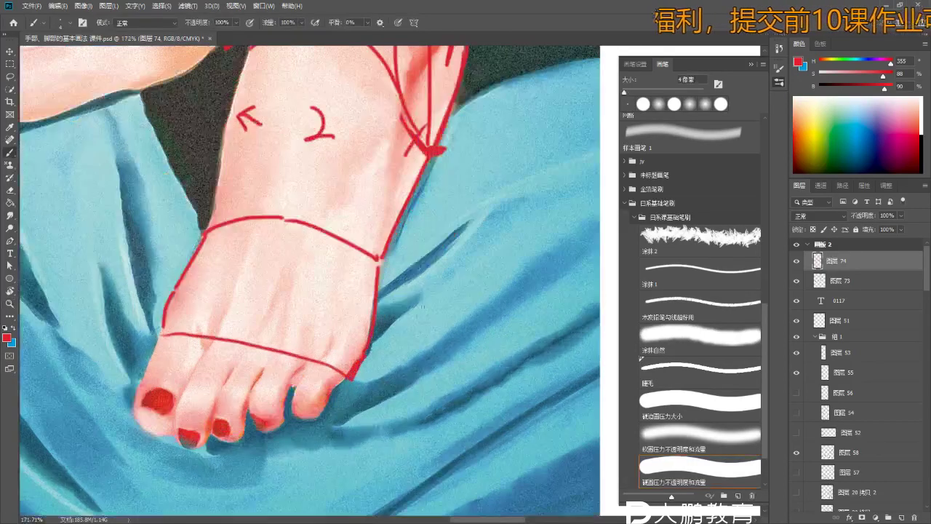
pyautogui.moveTo(422, 305); pyautogui.dragTo(413, 393)
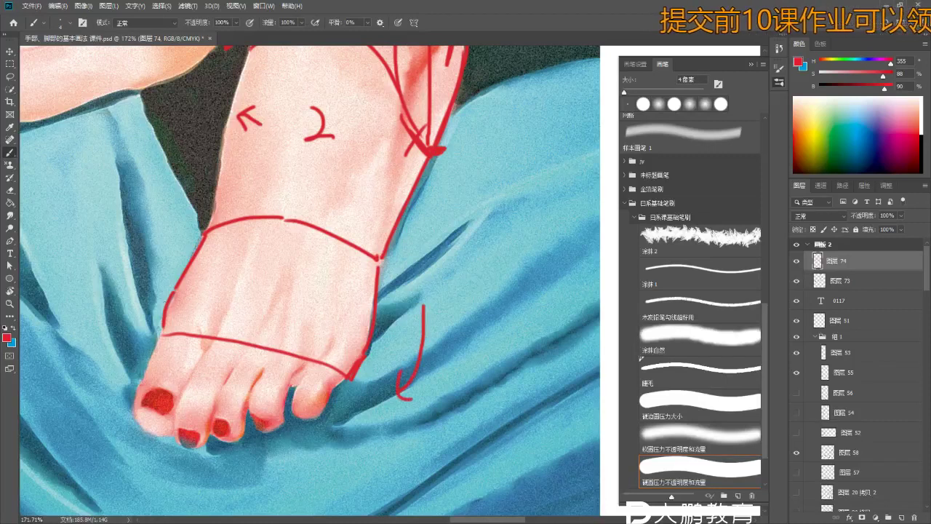
pyautogui.scroll(-5, 261, 293)
# - Outline the raised foot's underside, draw lines across its instep, and write 3 on the midfoot
pyautogui.scroll(3, 260, 293)
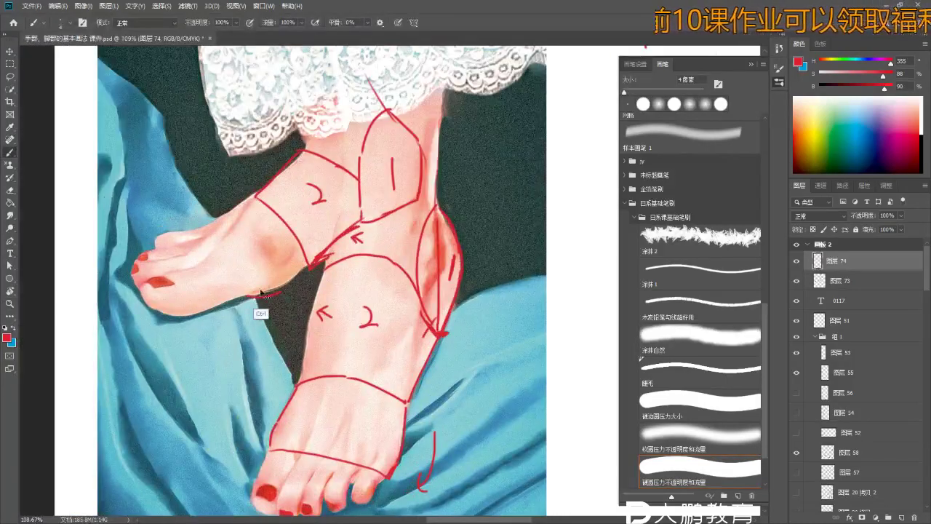
pyautogui.scroll(1, 261, 294)
pyautogui.moveTo(246, 295); pyautogui.dragTo(312, 263)
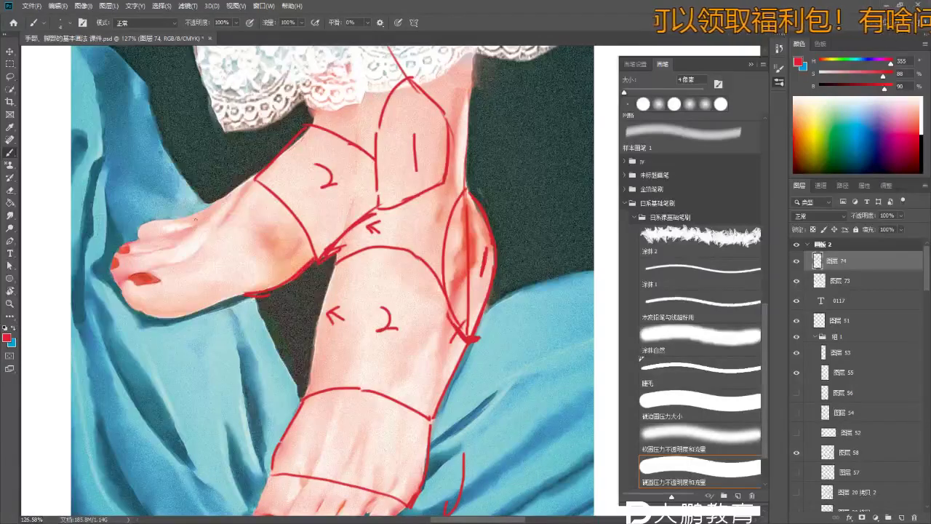
pyautogui.moveTo(195, 220)
pyautogui.mouseDown()
pyautogui.moveTo(247, 292)
pyautogui.moveTo(240, 186)
pyautogui.moveTo(256, 176)
pyautogui.mouseUp()
pyautogui.press('z')
pyautogui.press('b')
pyautogui.moveTo(262, 211)
pyautogui.mouseDown()
pyautogui.moveTo(274, 223)
pyautogui.moveTo(265, 238)
pyautogui.mouseUp()
# - Redraw the toe line higher, outline the raised foot's toe tip and sole, and write 4 on the toes
pyautogui.scroll(-2, 266, 239)
pyautogui.scroll(5, 273, 163)
pyautogui.hotkey('ctrl', 'z')
pyautogui.moveTo(219, 155); pyautogui.dragTo(277, 142)
pyautogui.moveTo(164, 205)
pyautogui.mouseDown()
pyautogui.moveTo(188, 293)
pyautogui.moveTo(295, 310)
pyautogui.moveTo(380, 254)
pyautogui.mouseUp()
pyautogui.moveTo(275, 221); pyautogui.dragTo(295, 242)
pyautogui.moveTo(281, 221); pyautogui.dragTo(285, 262)
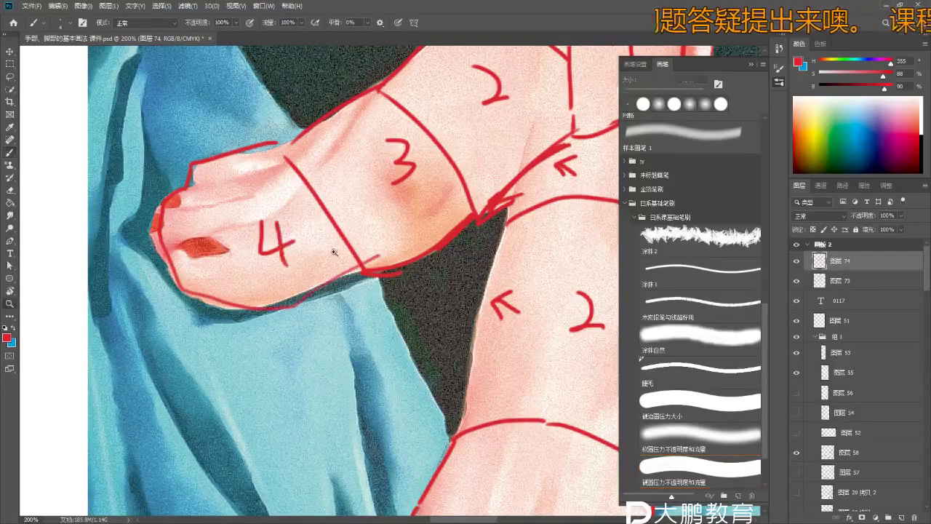
pyautogui.scroll(-4, 334, 252)
pyautogui.scroll(2, 283, 211)
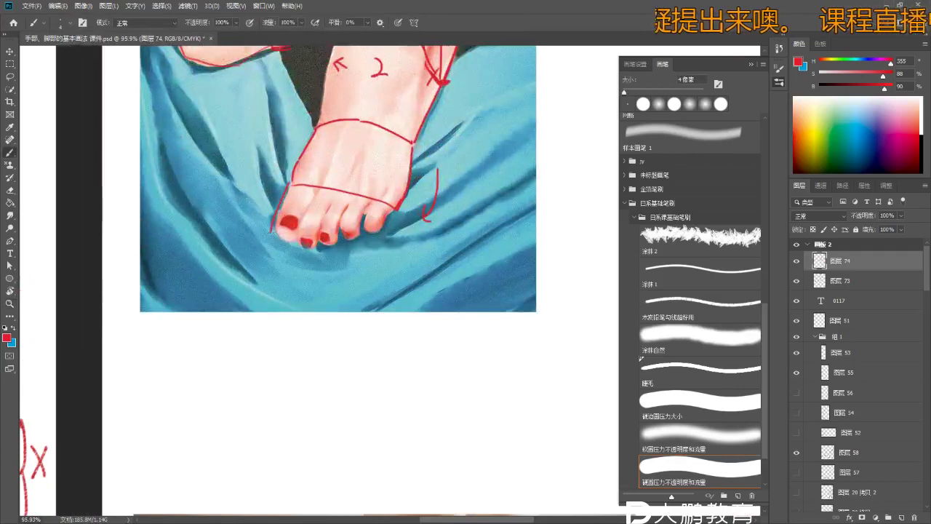
pyautogui.scroll(2, 282, 215)
# - Trace the big toe's side and the small toes' underside in red on the foot photo
pyautogui.press('z')
pyautogui.scroll(2, 276, 233)
pyautogui.press('b')
pyautogui.moveTo(296, 173)
pyautogui.mouseDown()
pyautogui.moveTo(271, 237)
pyautogui.moveTo(290, 256)
pyautogui.mouseUp()
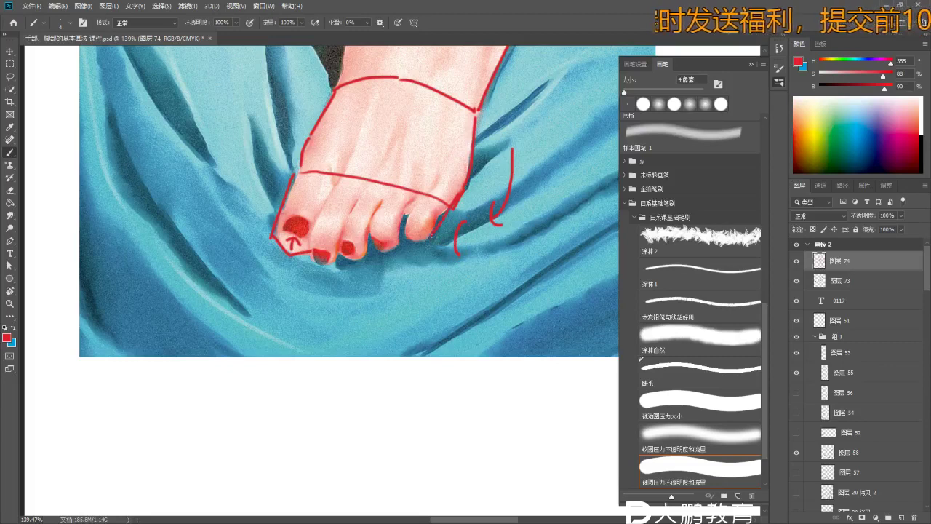
pyautogui.moveTo(309, 253); pyautogui.dragTo(347, 258)
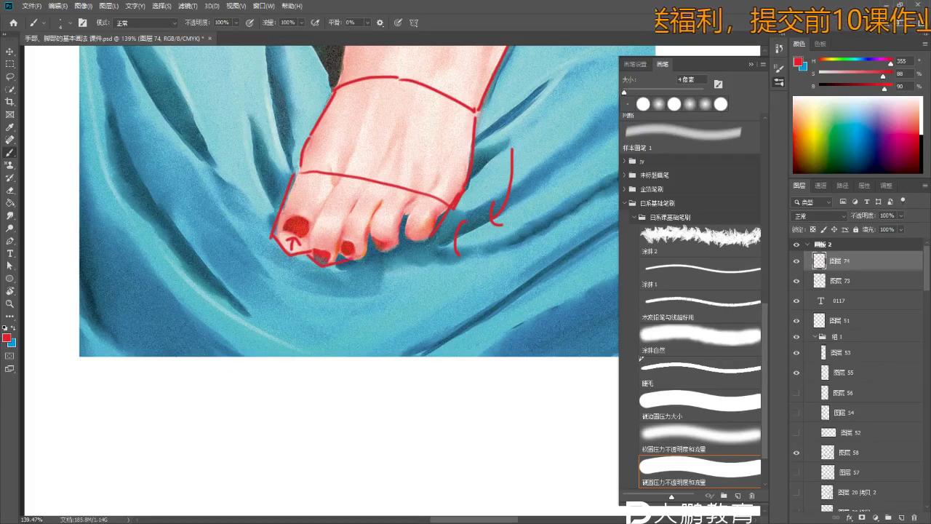
pyautogui.scroll(-5, 433, 237)
pyautogui.scroll(-2, 363, 276)
pyautogui.scroll(1, 305, 291)
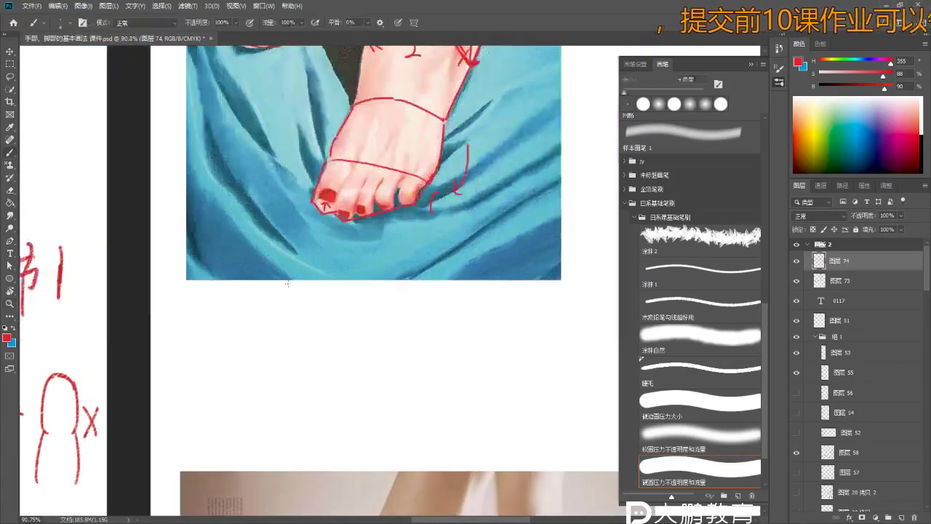
# - Zoom out to check the strokes, then handwrite 脚 in red below the photo
pyautogui.press('z')
pyautogui.scroll(3, 293, 250)
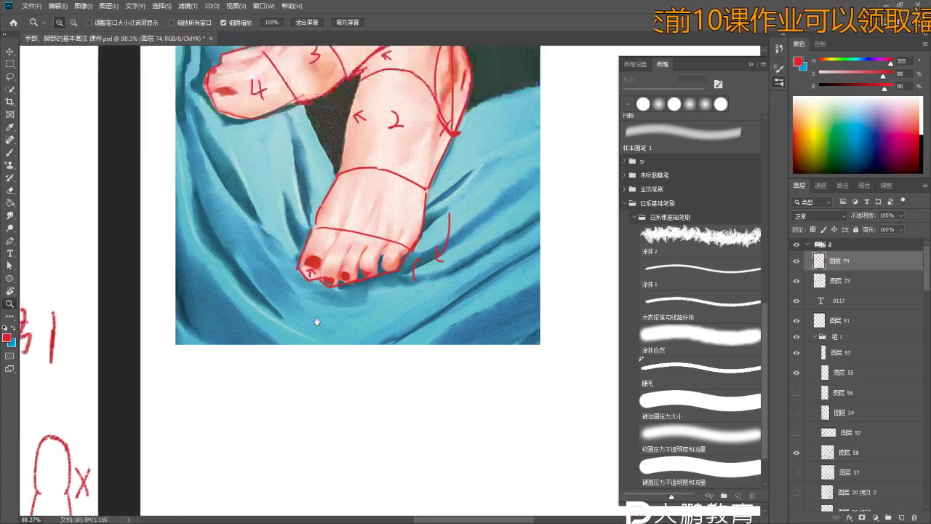
pyautogui.scroll(-2, 313, 291)
pyautogui.scroll(-2, 349, 218)
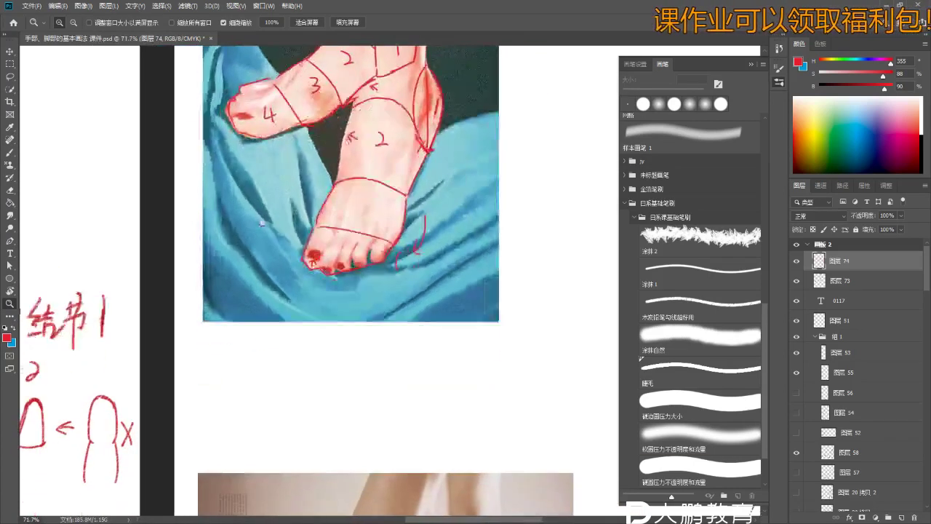
pyautogui.scroll(1, 349, 218)
pyautogui.press('b')
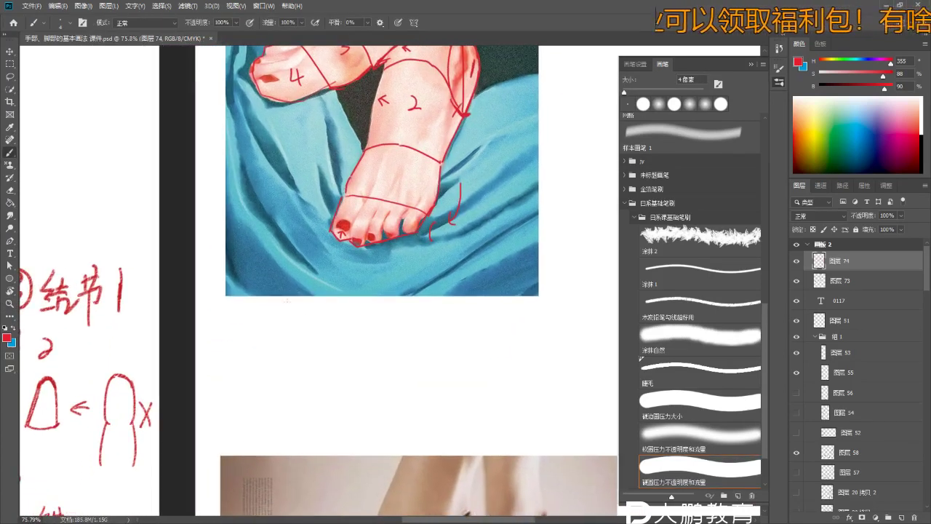
pyautogui.moveTo(299, 310)
pyautogui.mouseDown()
pyautogui.moveTo(299, 326)
pyautogui.moveTo(297, 301)
pyautogui.moveTo(302, 342)
pyautogui.moveTo(312, 339)
pyautogui.mouseUp()
pyautogui.hotkey('ctrl', 'z')
pyautogui.scroll(4, 276, 316)
pyautogui.hotkey('ctrl', 'z')
pyautogui.hotkey('ctrl', 'z')
pyautogui.hotkey('ctrl', 'z')
pyautogui.moveTo(320, 313); pyautogui.dragTo(328, 324)
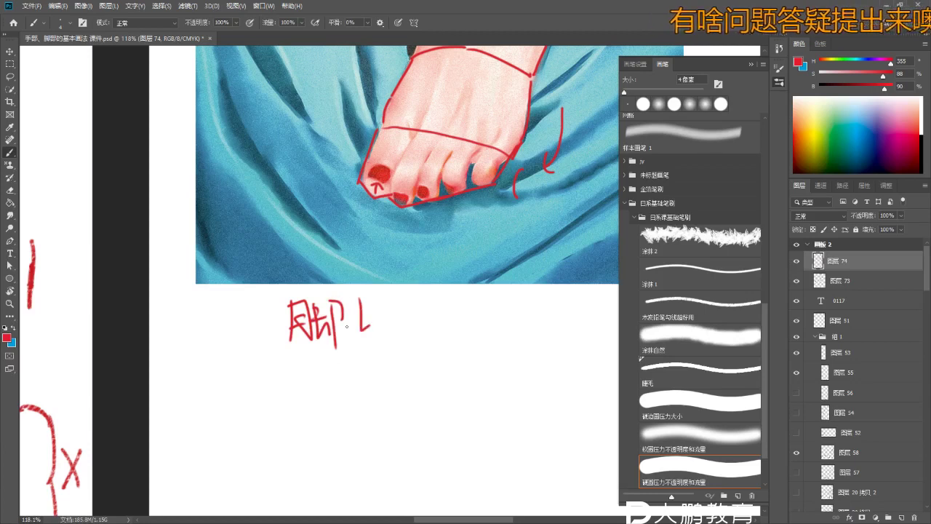
# - Handwrite the characters after 脚 in red through 国人而异, redoing the strokes of 人
pyautogui.hotkey('ctrl', 'z')
pyautogui.moveTo(377, 299)
pyautogui.mouseDown()
pyautogui.moveTo(367, 314)
pyautogui.moveTo(420, 315)
pyautogui.moveTo(378, 326)
pyautogui.moveTo(382, 341)
pyautogui.moveTo(411, 340)
pyautogui.mouseUp()
pyautogui.scroll(-2, 386, 357)
pyautogui.scroll(1, 381, 323)
pyautogui.moveTo(437, 310); pyautogui.dragTo(425, 342)
pyautogui.moveTo(435, 325)
pyautogui.mouseDown()
pyautogui.moveTo(449, 345)
pyautogui.moveTo(489, 308)
pyautogui.mouseUp()
pyautogui.hotkey('ctrl', 'z')
pyautogui.hotkey('ctrl', 'z')
pyautogui.hotkey('ctrl', 'z')
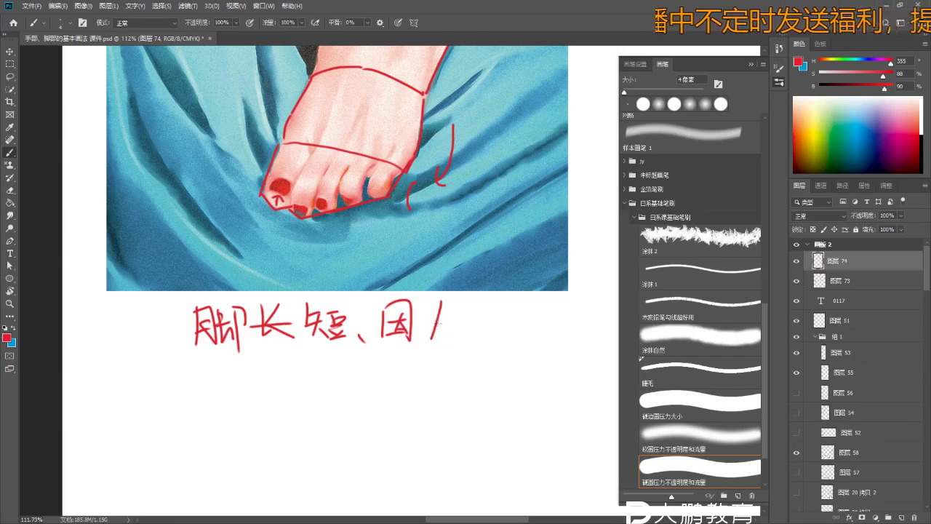
pyautogui.moveTo(436, 325); pyautogui.dragTo(451, 343)
pyautogui.scroll(-3, 451, 343)
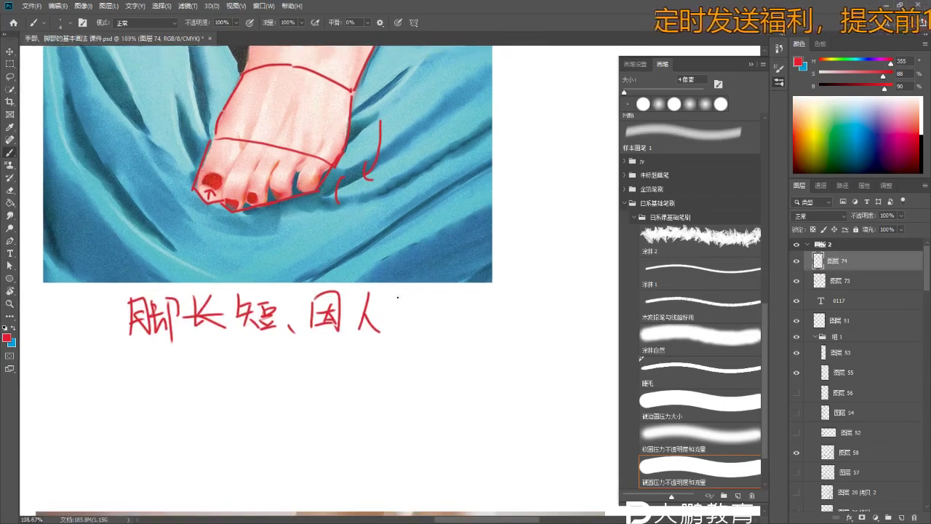
pyautogui.moveTo(437, 295)
pyautogui.mouseDown()
pyautogui.moveTo(448, 324)
pyautogui.moveTo(416, 353)
pyautogui.moveTo(405, 264)
pyautogui.moveTo(354, 395)
pyautogui.mouseUp()
# - Zoom into the sole-view foot drawing, brush a red line at its toe tips, retry it, then zoom out to the notes
pyautogui.moveTo(407, 256)
pyautogui.mouseDown()
pyautogui.moveTo(405, 308)
pyautogui.moveTo(375, 230)
pyautogui.mouseUp()
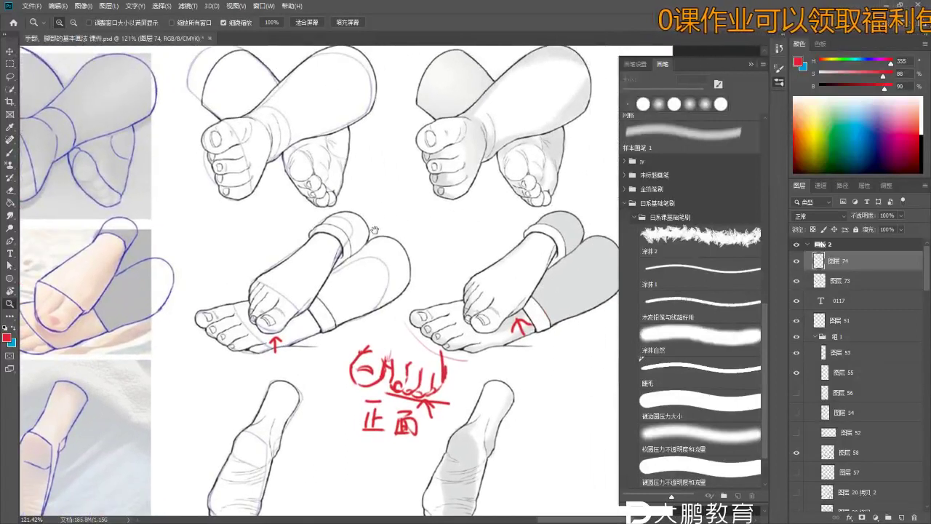
pyautogui.scroll(3, 412, 332)
pyautogui.press('b')
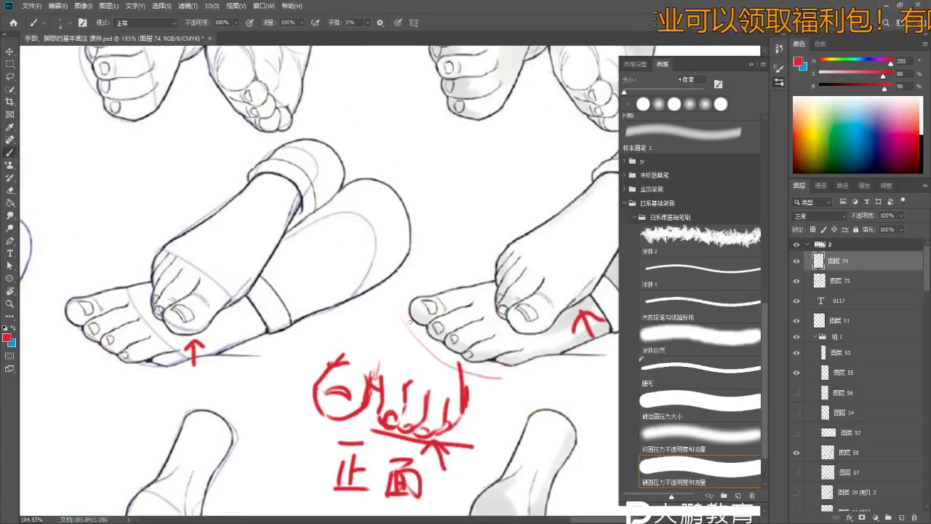
pyautogui.moveTo(412, 331); pyautogui.dragTo(296, 413)
pyautogui.scroll(-2, 302, 429)
pyautogui.scroll(8, 308, 440)
pyautogui.press('b')
pyautogui.moveTo(424, 396); pyautogui.dragTo(514, 454)
pyautogui.hotkey('ctrl', 'z')
pyautogui.hotkey('ctrl', 'z')
pyautogui.hotkey('ctrl', 'z')
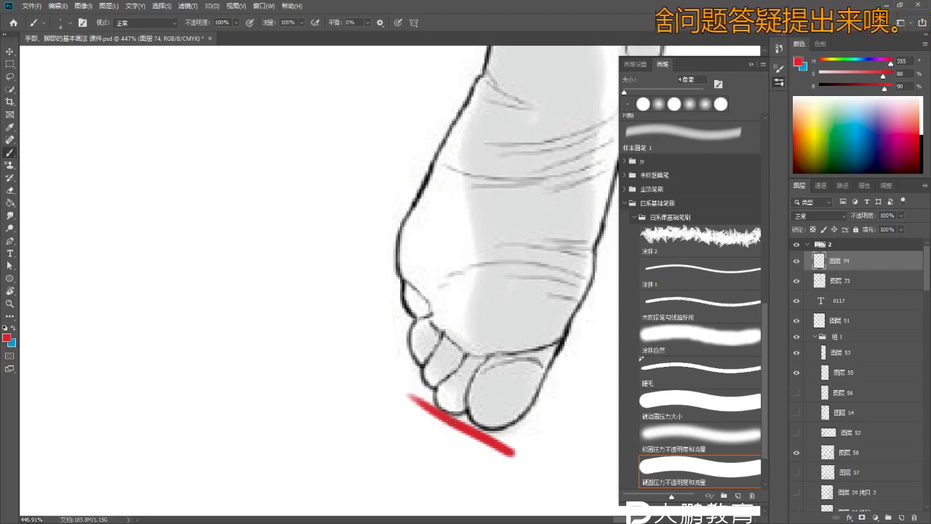
pyautogui.press('z')
pyautogui.moveTo(451, 420)
pyautogui.mouseDown()
pyautogui.moveTo(364, 357)
pyautogui.moveTo(400, 273)
pyautogui.mouseUp()
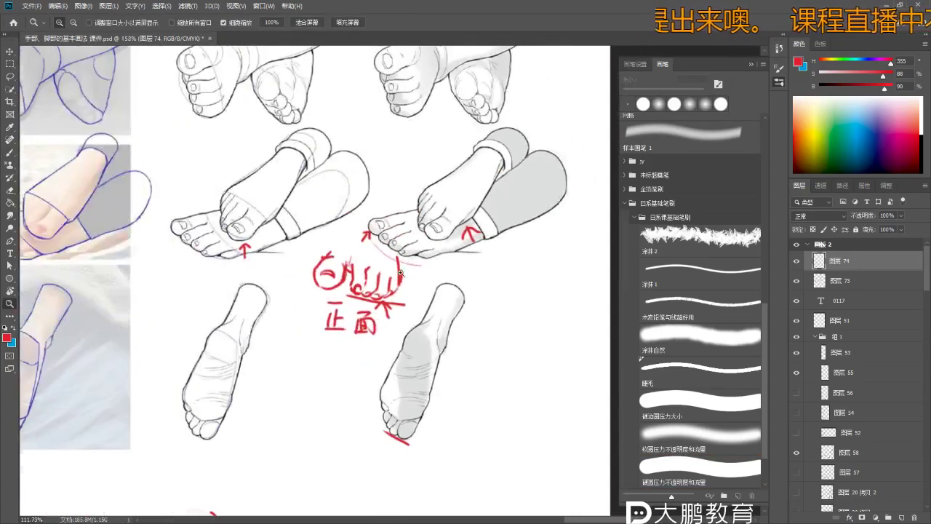
pyautogui.moveTo(261, 410)
pyautogui.mouseDown()
pyautogui.moveTo(375, 292)
pyautogui.moveTo(312, 291)
pyautogui.moveTo(393, 102)
pyautogui.moveTo(436, 109)
pyautogui.moveTo(285, 280)
pyautogui.moveTo(306, 288)
pyautogui.mouseUp()
# - Write 大脚趾 followed by a slash under the red note, undoing stray strokes
pyautogui.press('b')
pyautogui.scroll(5, 314, 280)
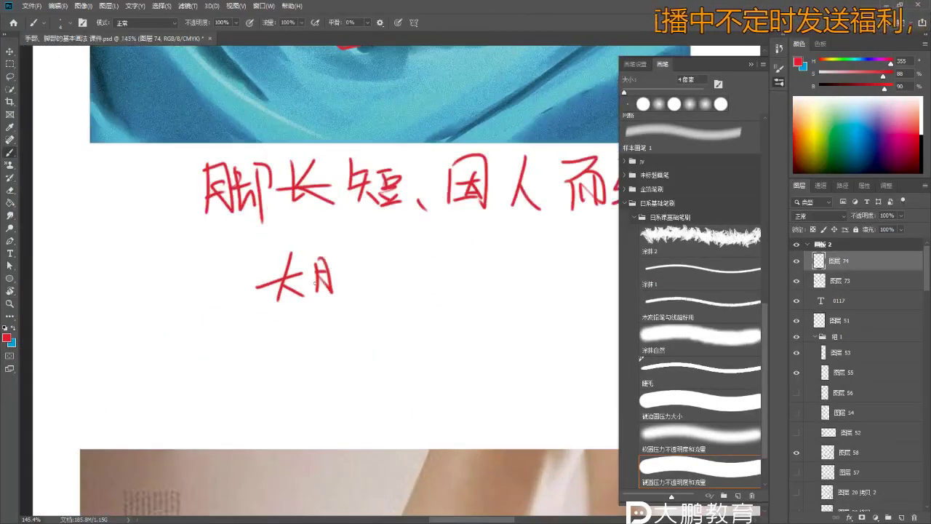
pyautogui.moveTo(343, 251); pyautogui.dragTo(345, 263)
pyautogui.moveTo(339, 276); pyautogui.dragTo(355, 290)
pyautogui.moveTo(356, 255); pyautogui.dragTo(371, 287)
pyautogui.moveTo(364, 251); pyautogui.dragTo(367, 310)
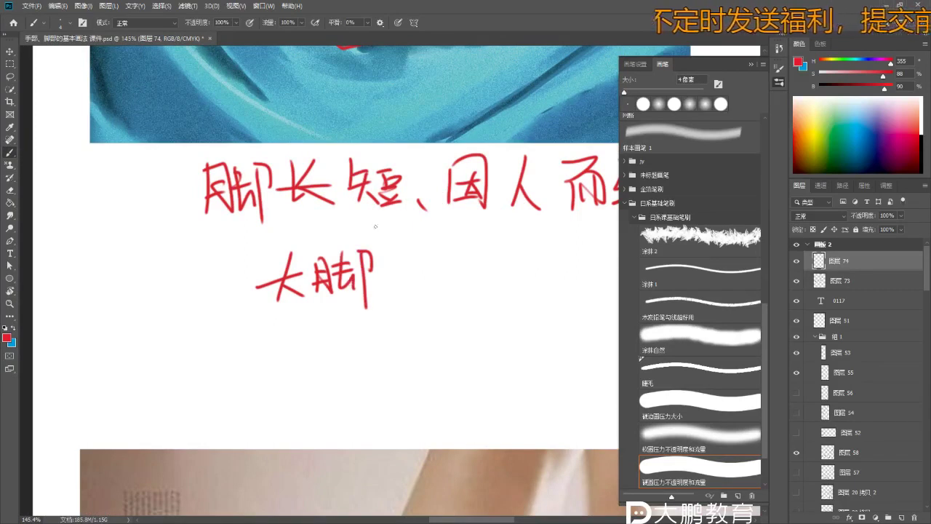
pyautogui.moveTo(390, 262); pyautogui.dragTo(397, 285)
pyautogui.moveTo(384, 289); pyautogui.dragTo(399, 293)
pyautogui.hotkey('ctrl', 'z')
pyautogui.hotkey('ctrl', 'z')
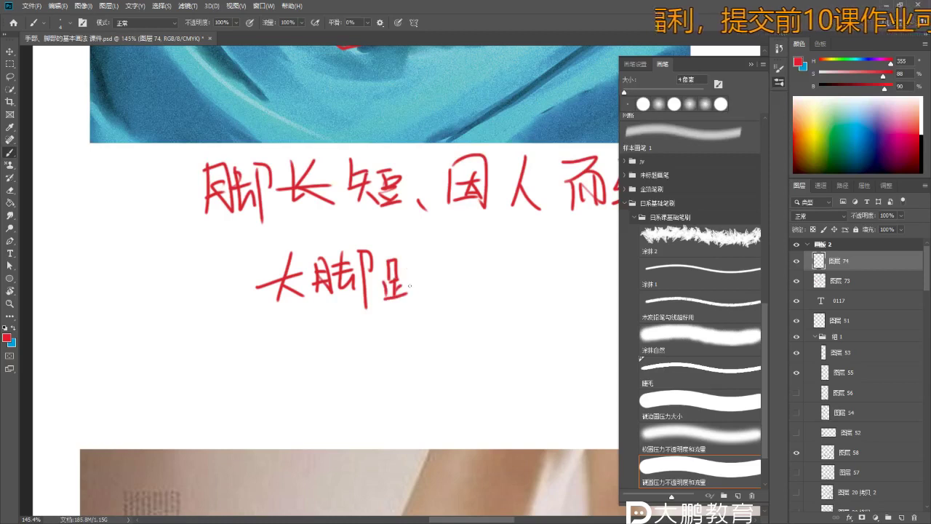
pyautogui.hscroll(3, 405, 298)
pyautogui.moveTo(376, 234); pyautogui.dragTo(333, 317)
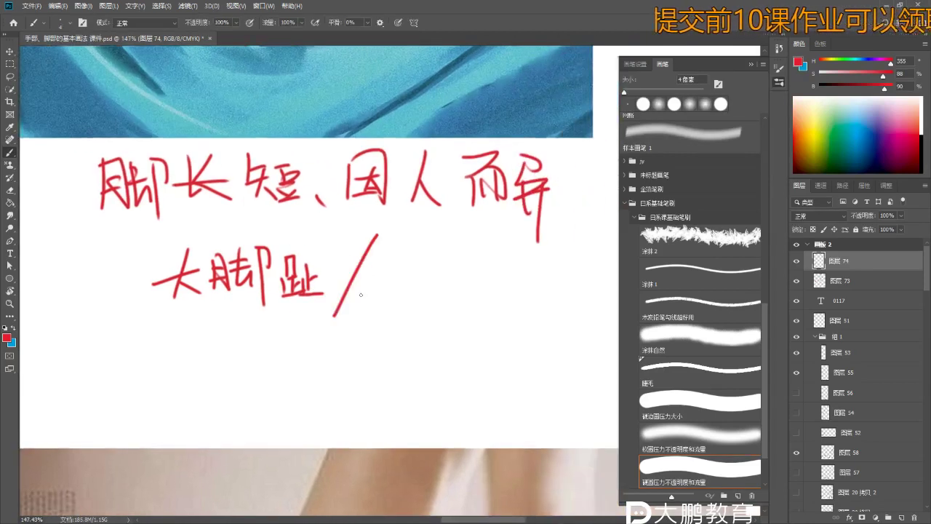
# - Write the character 脚 after 二 in the new note line
pyautogui.moveTo(418, 256); pyautogui.dragTo(420, 290)
pyautogui.moveTo(419, 256); pyautogui.dragTo(437, 292)
pyautogui.moveTo(444, 256); pyautogui.dragTo(439, 290)
pyautogui.moveTo(439, 282); pyautogui.dragTo(456, 292)
pyautogui.scroll(1, 438, 276)
pyautogui.hscroll(2, 438, 277)
pyautogui.moveTo(380, 262); pyautogui.dragTo(393, 324)
pyautogui.moveTo(428, 261); pyautogui.dragTo(431, 294)
pyautogui.moveTo(413, 277); pyautogui.dragTo(439, 274)
pyautogui.moveTo(410, 288)
pyautogui.mouseDown()
pyautogui.moveTo(436, 275)
pyautogui.moveTo(436, 301)
pyautogui.mouseUp()
pyautogui.hotkey('ctrl', 'z')
pyautogui.hotkey('ctrl', 'z')
pyautogui.hotkey('ctrl', 'z')
pyautogui.hotkey('ctrl', 'z')
# - Finish the line 大脚趾/二脚趾最长 by writing 趾 and 最长
pyautogui.moveTo(450, 265); pyautogui.dragTo(451, 294)
pyautogui.moveTo(451, 281)
pyautogui.mouseDown()
pyautogui.moveTo(462, 279)
pyautogui.moveTo(444, 298)
pyautogui.mouseUp()
pyautogui.moveTo(438, 298); pyautogui.dragTo(470, 293)
pyautogui.scroll(-1, 482, 283)
pyautogui.hscroll(2, 482, 283)
pyautogui.moveTo(416, 266); pyautogui.dragTo(439, 281)
pyautogui.moveTo(421, 288)
pyautogui.mouseDown()
pyautogui.moveTo(436, 303)
pyautogui.moveTo(447, 293)
pyautogui.moveTo(460, 301)
pyautogui.mouseUp()
pyautogui.moveTo(469, 256)
pyautogui.mouseDown()
pyautogui.moveTo(492, 271)
pyautogui.moveTo(493, 302)
pyautogui.mouseUp()
# - Start the second note line, writing 小脚趾 and beginning 最短
pyautogui.press('z')
pyautogui.keyDown('alt'); pyautogui.click(459, 322); pyautogui.keyUp('alt')
pyautogui.scroll(-1, 458, 322)
pyautogui.press('b')
pyautogui.moveTo(315, 294)
pyautogui.mouseDown()
pyautogui.moveTo(322, 302)
pyautogui.moveTo(312, 303)
pyautogui.mouseUp()
pyautogui.hotkey('ctrl', '1')
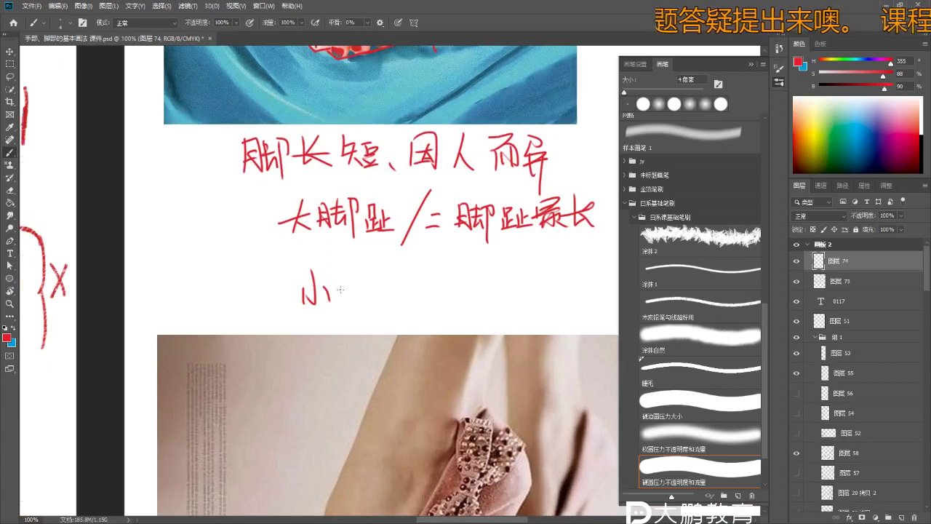
pyautogui.moveTo(372, 277); pyautogui.dragTo(383, 293)
pyautogui.moveTo(376, 270)
pyautogui.mouseDown()
pyautogui.moveTo(377, 310)
pyautogui.moveTo(440, 288)
pyautogui.mouseUp()
pyautogui.scroll(1, 436, 291)
pyautogui.moveTo(442, 268); pyautogui.dragTo(464, 279)
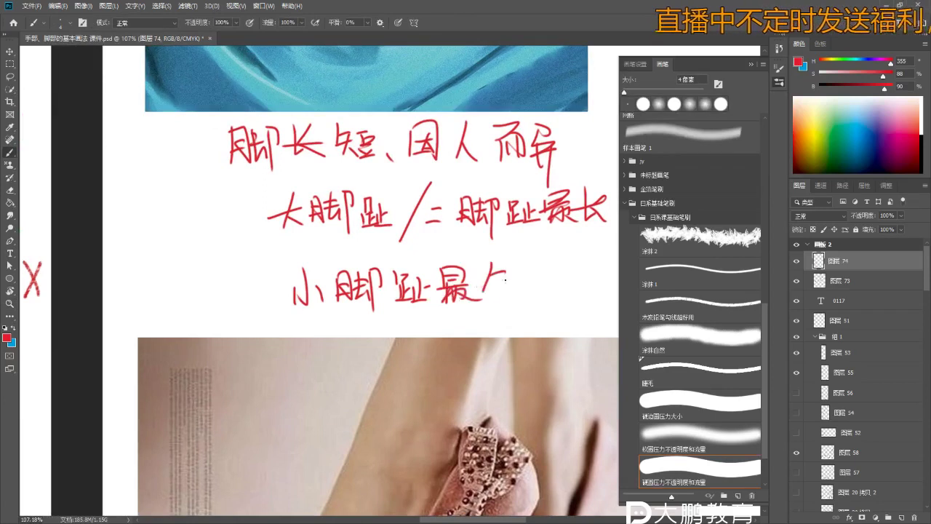
# - Underline 大脚趾/二脚趾最长 with a straight red stroke, redoing the misplaced first attempt
pyautogui.moveTo(295, 259); pyautogui.dragTo(579, 260)
pyautogui.hotkey('ctrl', 'z')
pyautogui.moveTo(285, 233); pyautogui.dragTo(594, 233)
pyautogui.press('z')
pyautogui.moveTo(410, 231)
pyautogui.mouseDown()
pyautogui.moveTo(365, 271)
pyautogui.moveTo(336, 275)
pyautogui.mouseUp()
pyautogui.press('b')
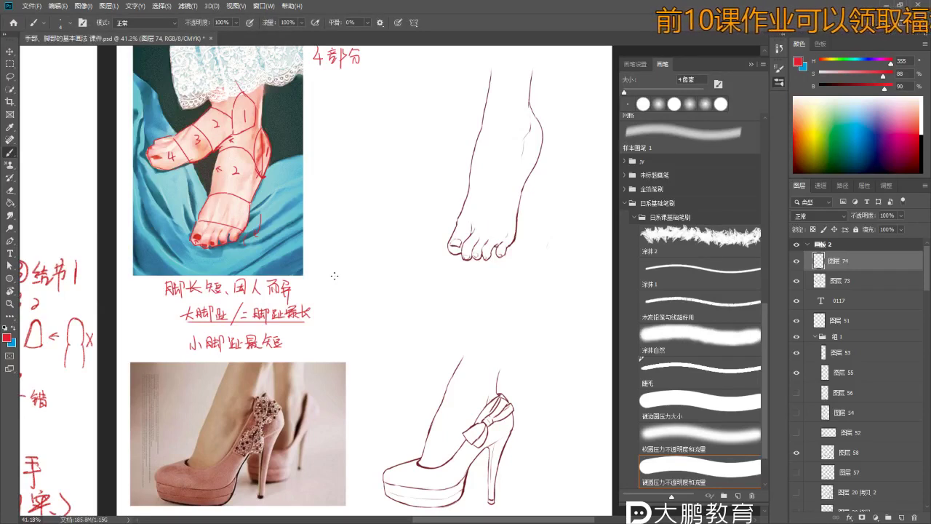
pyautogui.scroll(3, 252, 149)
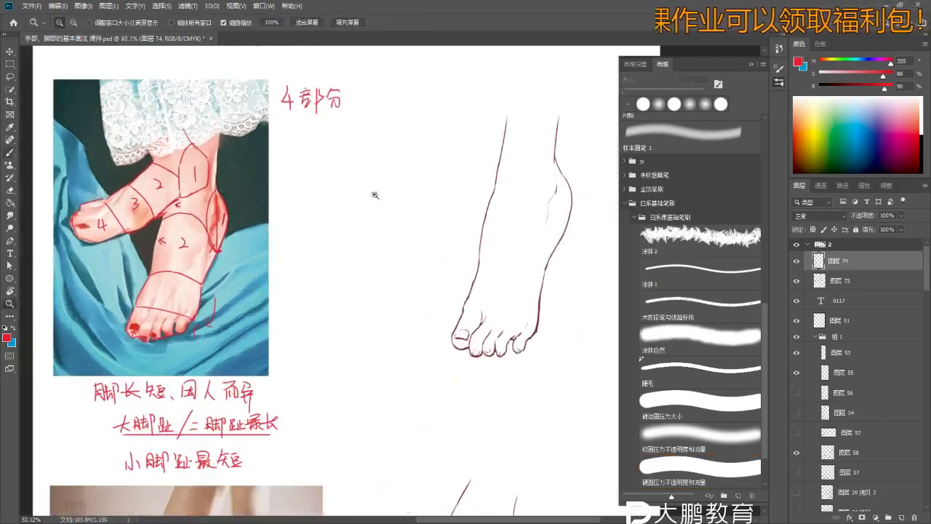
# - Create a new empty layer (layer 75) and zoom out over the lesson sheet
pyautogui.click(900, 518)
pyautogui.scroll(2, 287, 235)
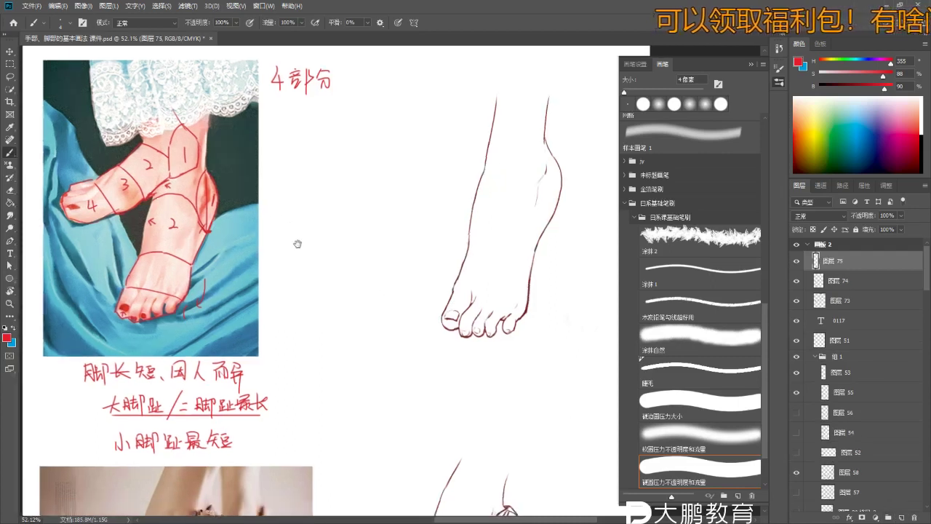
pyautogui.press('z')
pyautogui.moveTo(298, 208)
pyautogui.mouseDown()
pyautogui.moveTo(339, 189)
pyautogui.moveTo(331, 202)
pyautogui.mouseUp()
# - Draw and undo several trial red leg-contour strokes beside and below the 4部分 note
pyautogui.press('b')
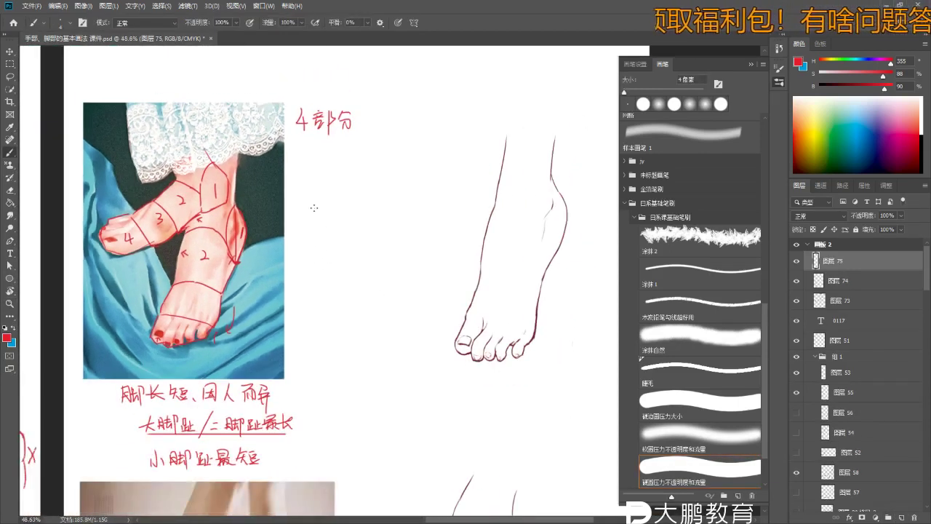
pyautogui.scroll(-2, 338, 175)
pyautogui.hotkey('ctrl', 'z')
pyautogui.scroll(1, 352, 154)
pyautogui.moveTo(351, 154); pyautogui.dragTo(399, 161)
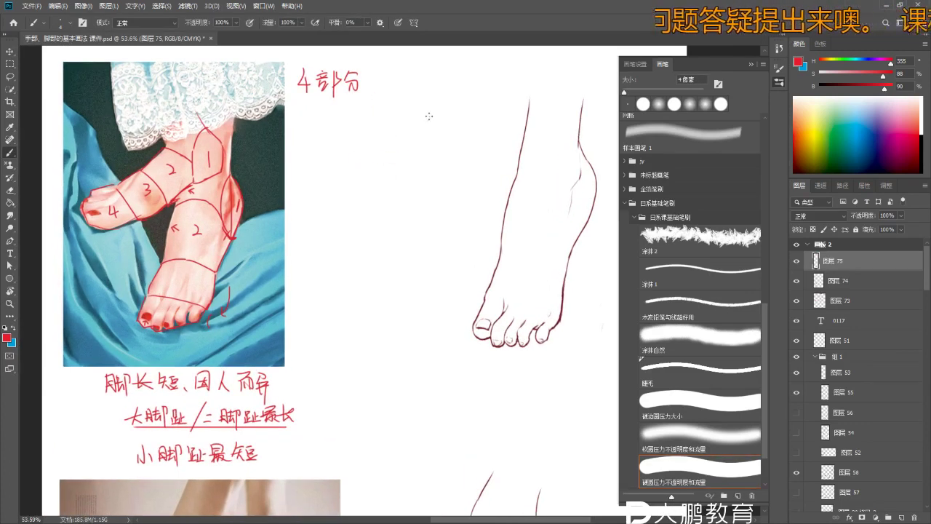
pyautogui.moveTo(425, 88); pyautogui.dragTo(422, 131)
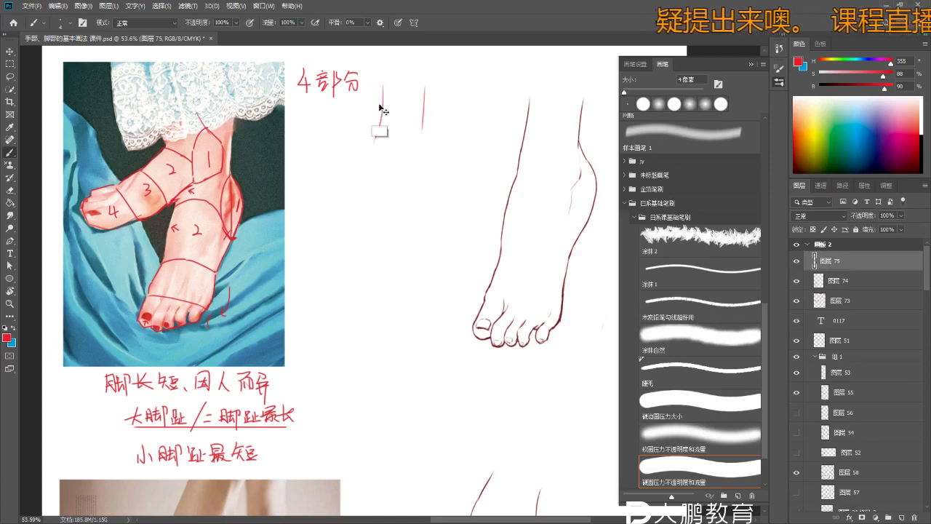
pyautogui.moveTo(371, 127); pyautogui.dragTo(366, 154)
pyautogui.scroll(1, 366, 154)
pyautogui.hotkey('ctrl', 'z')
pyautogui.moveTo(373, 111); pyautogui.dragTo(366, 175)
pyautogui.hotkey('ctrl', 'z')
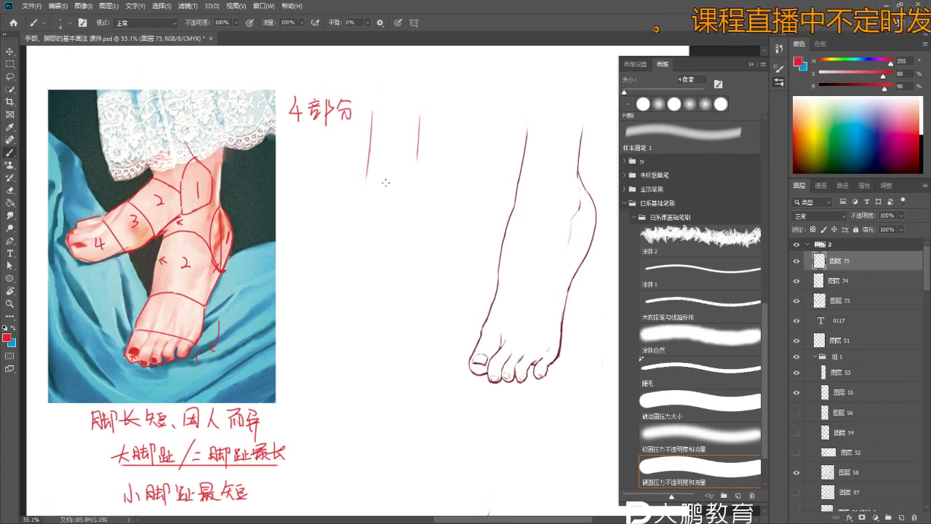
pyautogui.hotkey('ctrl', 'z')
pyautogui.click(465, 197)
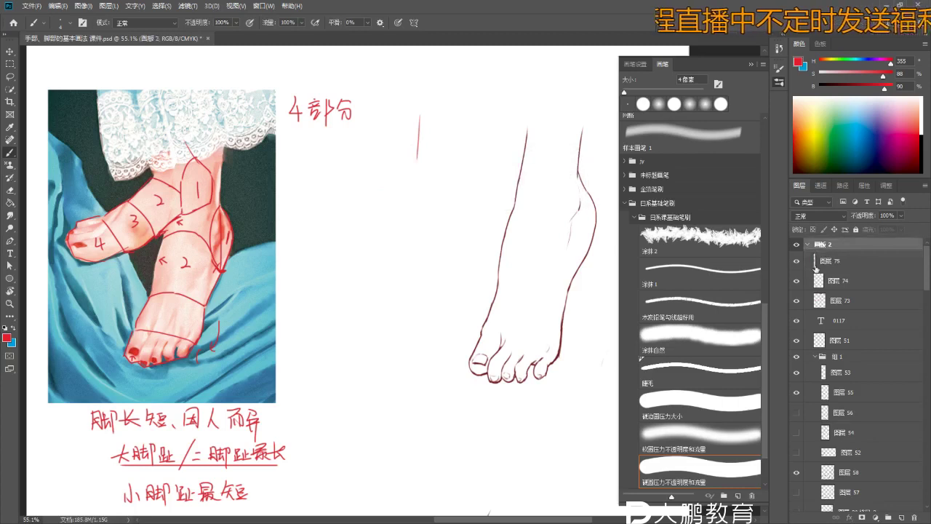
# - Recheck the red annotation layers' visibility and add a new layer 76 above layer 74
pyautogui.click(842, 284)
pyautogui.click(796, 280)
pyautogui.click(796, 280)
pyautogui.click(796, 261)
pyautogui.click(902, 518)
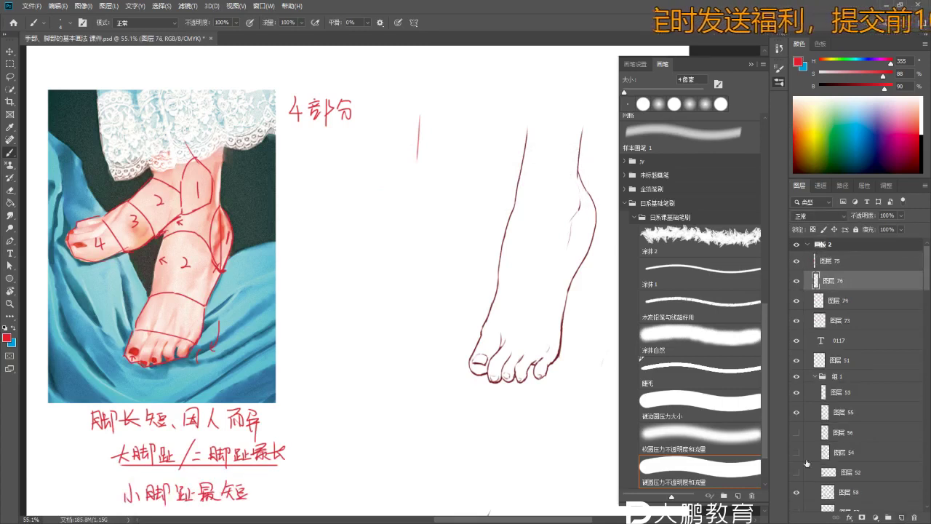
pyautogui.scroll(1, 233, 226)
pyautogui.moveTo(344, 156); pyautogui.dragTo(352, 94)
pyautogui.scroll(1, 348, 138)
pyautogui.keyDown('ctrl'); pyautogui.click(344, 165); pyautogui.keyUp('ctrl')
pyautogui.click(371, 160)
pyautogui.click(463, 197)
# - Zoom in on the red strokes and erase the left red vertical trial stroke
pyautogui.press('z')
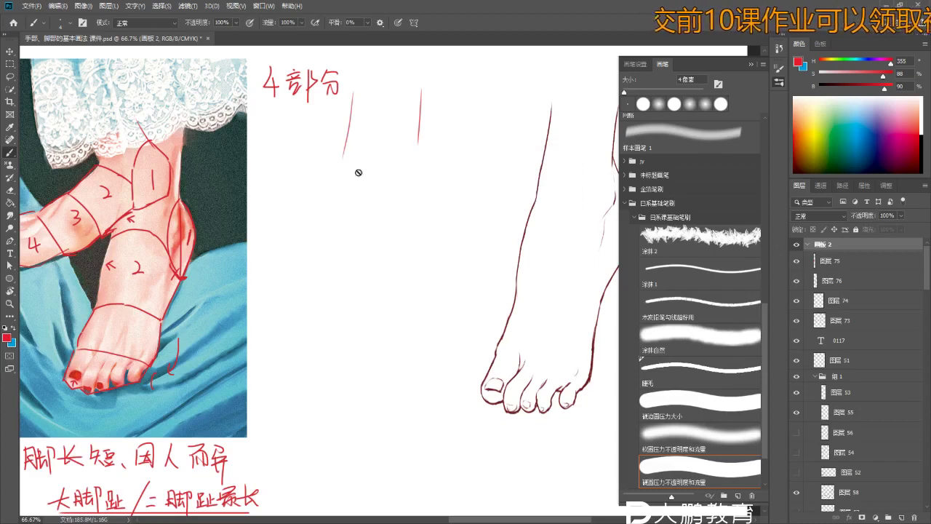
pyautogui.click(348, 167)
pyautogui.press('b')
pyautogui.keyDown('ctrl'); pyautogui.click(437, 151); pyautogui.keyUp('ctrl')
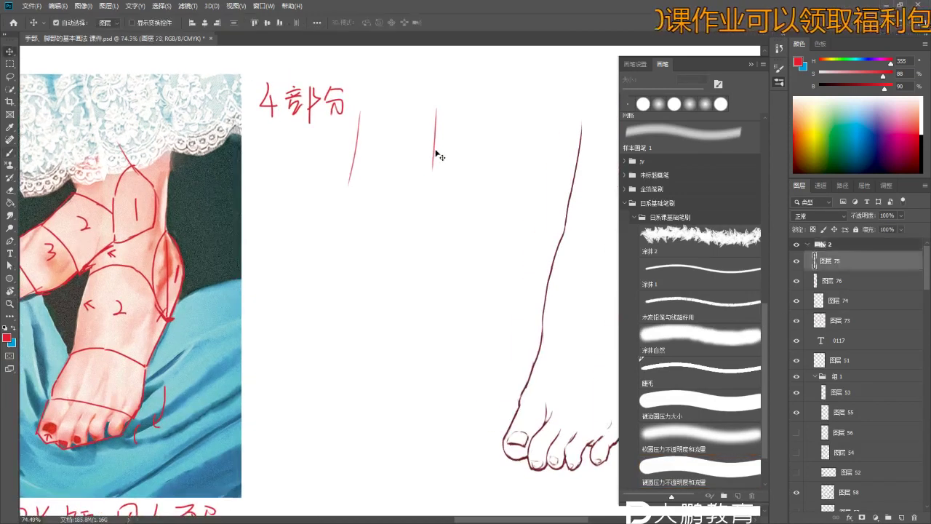
pyautogui.scroll(-2, 386, 179)
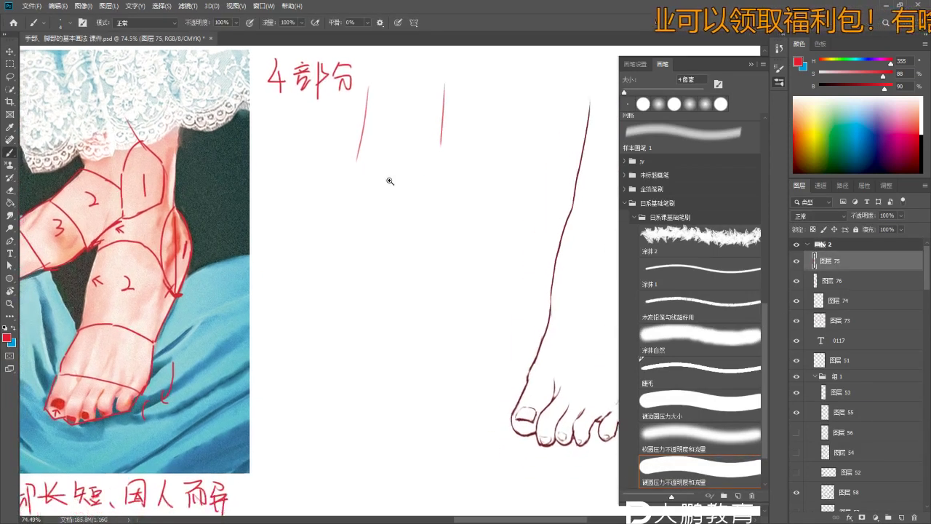
pyautogui.press('e')
pyautogui.press('z')
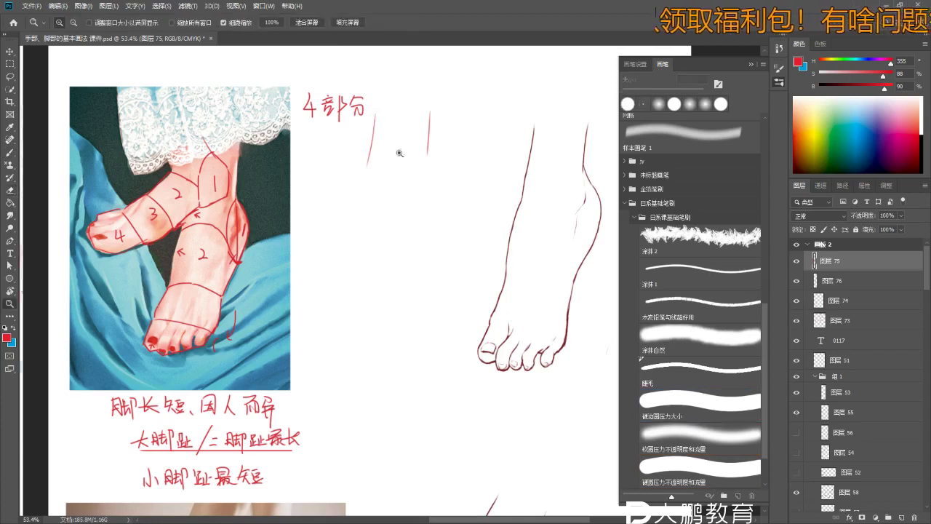
pyautogui.scroll(5, 372, 149)
pyautogui.keyDown('ctrl'); pyautogui.click(384, 191); pyautogui.keyUp('ctrl')
pyautogui.scroll(-3, 393, 175)
pyautogui.moveTo(403, 141); pyautogui.dragTo(384, 218)
# - Compare the sketch with and without the left red stroke using undo and redo
pyautogui.press('v')
pyautogui.hotkey('ctrl', 'z')
pyautogui.hotkey('ctrl', 'z')
pyautogui.hotkey('ctrl', 'z')
pyautogui.hotkey('ctrl', 'z')
pyautogui.press('z')
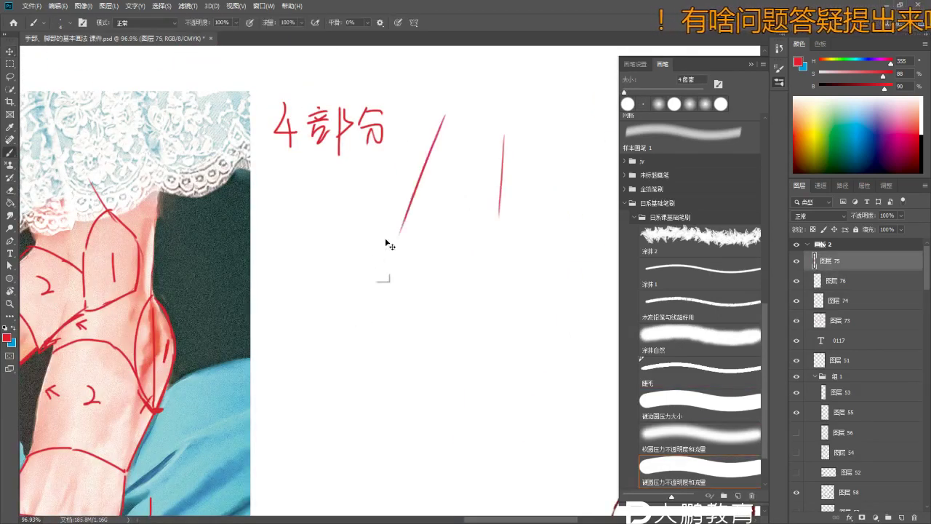
pyautogui.scroll(-2, 354, 249)
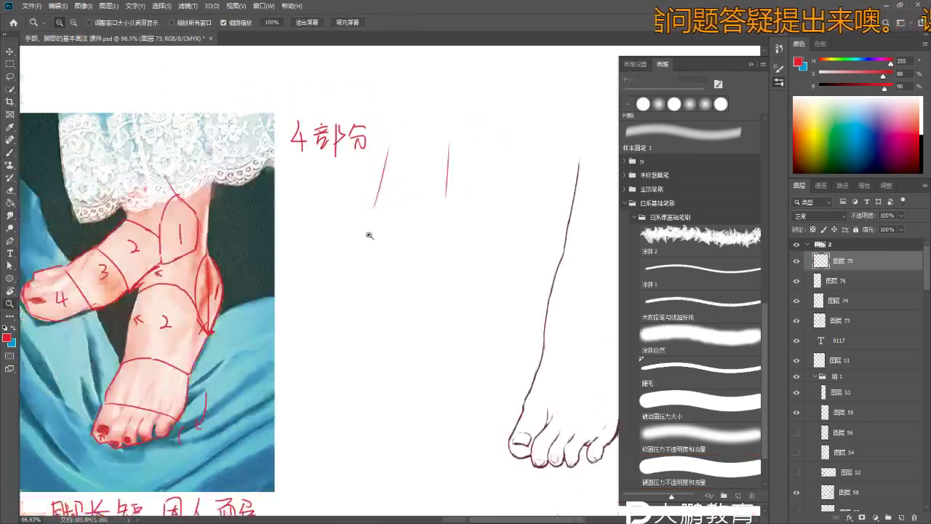
pyautogui.hotkey('ctrl', 'shift', 'z')
pyautogui.press('b')
pyautogui.hotkey('ctrl', 'shift', 'z')
pyautogui.hotkey('ctrl', 'z')
pyautogui.hotkey('ctrl', 'shift', 'z')
pyautogui.hotkey('ctrl', 'z')
pyautogui.hotkey('ctrl', 'shift', 'z')
pyautogui.hotkey('ctrl', 'z')
pyautogui.hotkey('ctrl', 'shift', 'z')
# - Keep one bent red leg front contour, removing the left trial stroke and the lower extension
pyautogui.press('z')
pyautogui.scroll(-3, 389, 193)
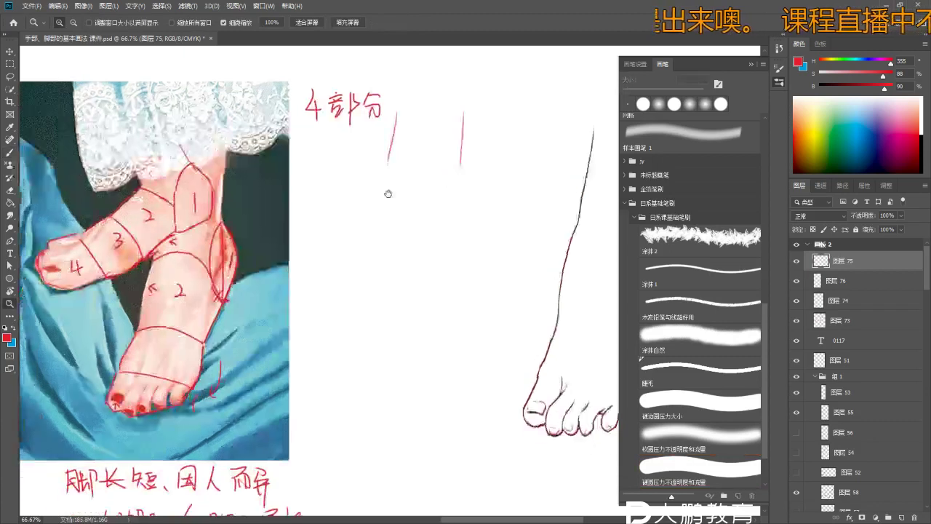
pyautogui.scroll(1, 392, 226)
pyautogui.press('b')
pyautogui.scroll(2, 378, 189)
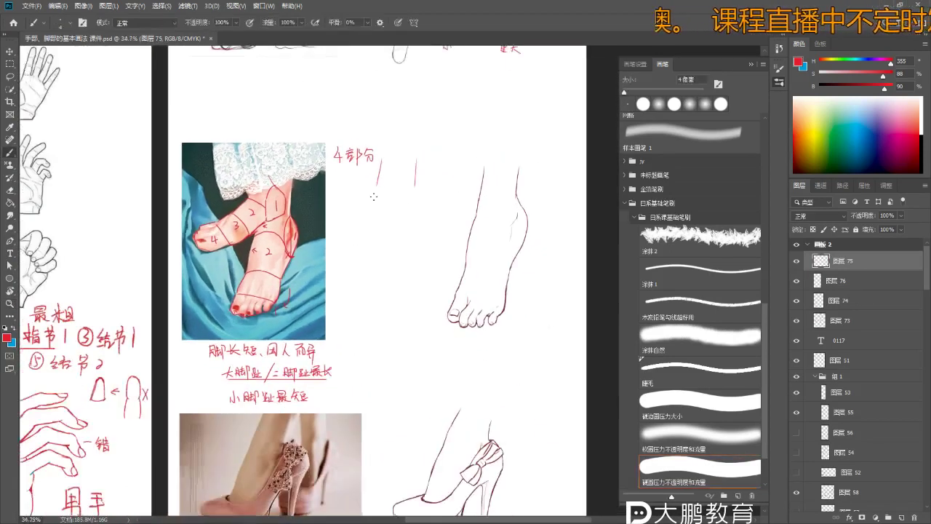
pyautogui.press('z')
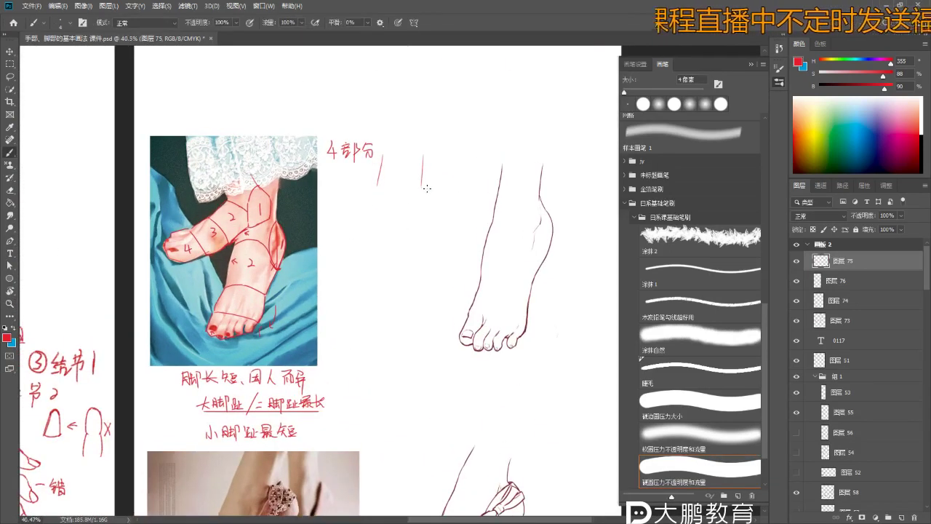
pyautogui.scroll(2, 436, 199)
pyautogui.press('b')
pyautogui.hotkey('ctrl', 'z')
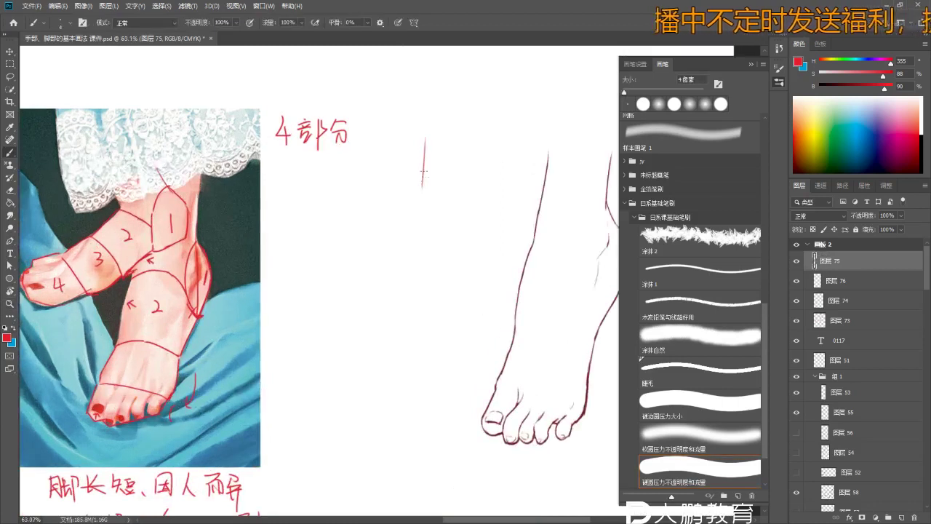
pyautogui.moveTo(422, 171)
pyautogui.mouseDown()
pyautogui.moveTo(442, 257)
pyautogui.moveTo(421, 294)
pyautogui.mouseUp()
pyautogui.hotkey('ctrl', 'z')
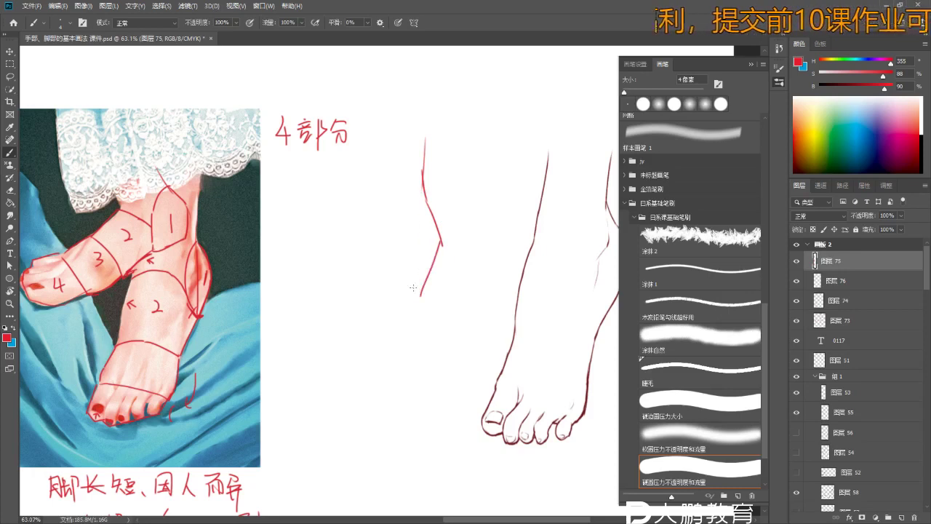
# - Draw the red ankle and back leg contours, a dividing cross line, and the foot block's lower edges
pyautogui.moveTo(421, 197); pyautogui.dragTo(409, 275)
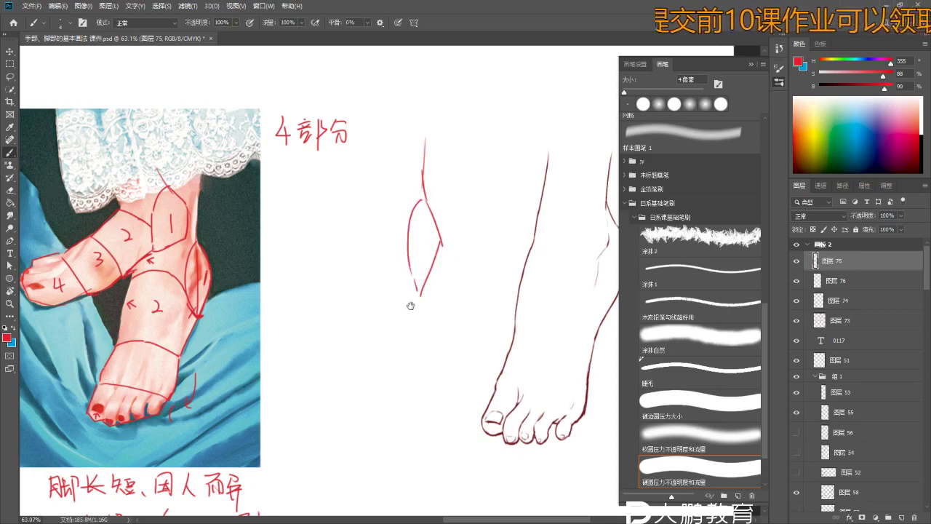
pyautogui.scroll(-2, 410, 305)
pyautogui.moveTo(377, 123); pyautogui.dragTo(368, 205)
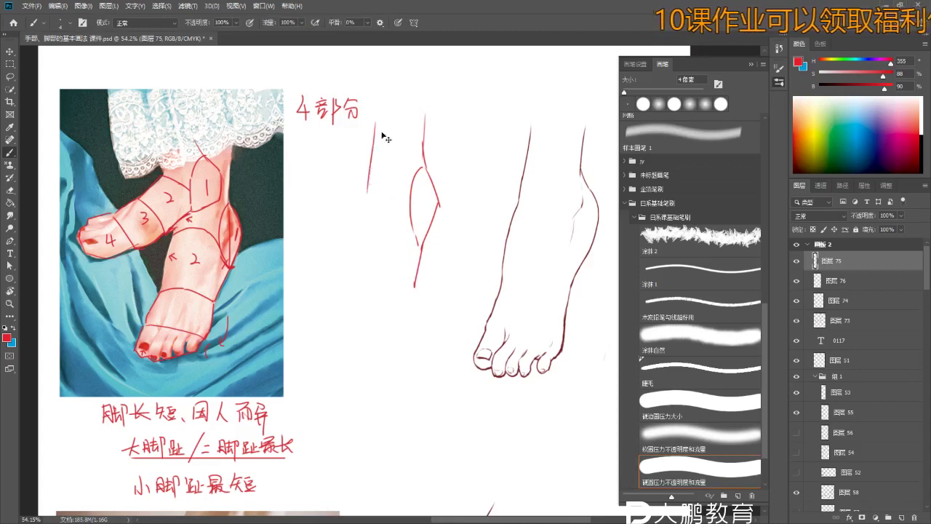
pyautogui.hotkey('ctrl', 'z')
pyautogui.moveTo(379, 124); pyautogui.dragTo(361, 227)
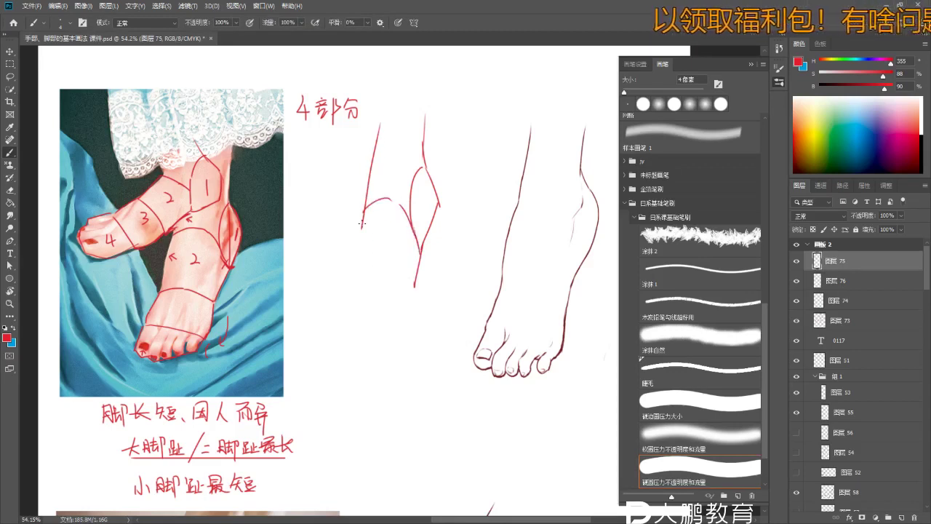
pyautogui.moveTo(359, 268)
pyautogui.mouseDown()
pyautogui.moveTo(400, 273)
pyautogui.moveTo(418, 292)
pyautogui.mouseUp()
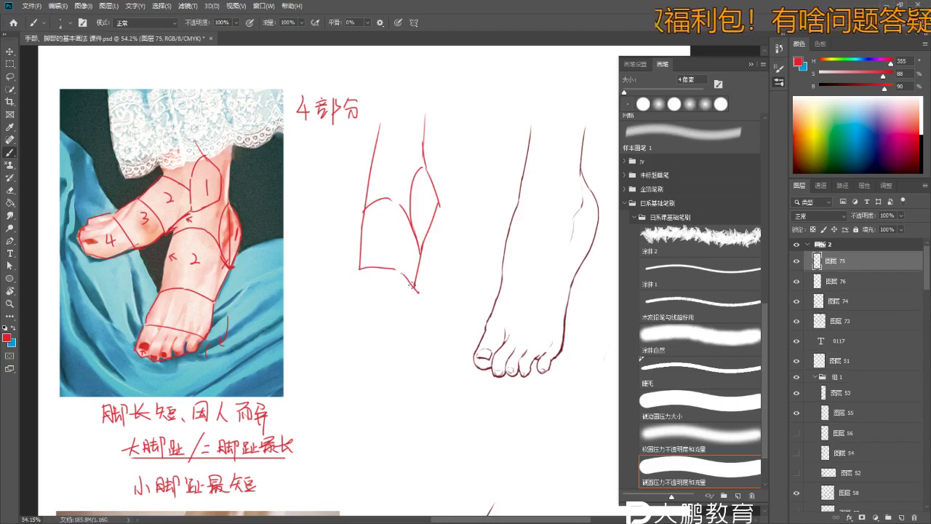
pyautogui.moveTo(361, 268)
pyautogui.mouseDown()
pyautogui.moveTo(347, 309)
pyautogui.moveTo(372, 315)
pyautogui.mouseUp()
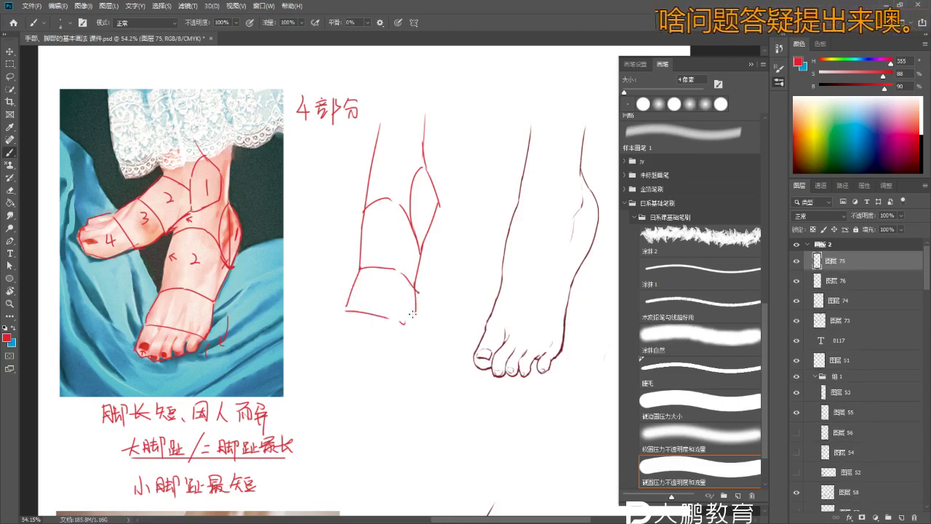
pyautogui.scroll(1, 376, 337)
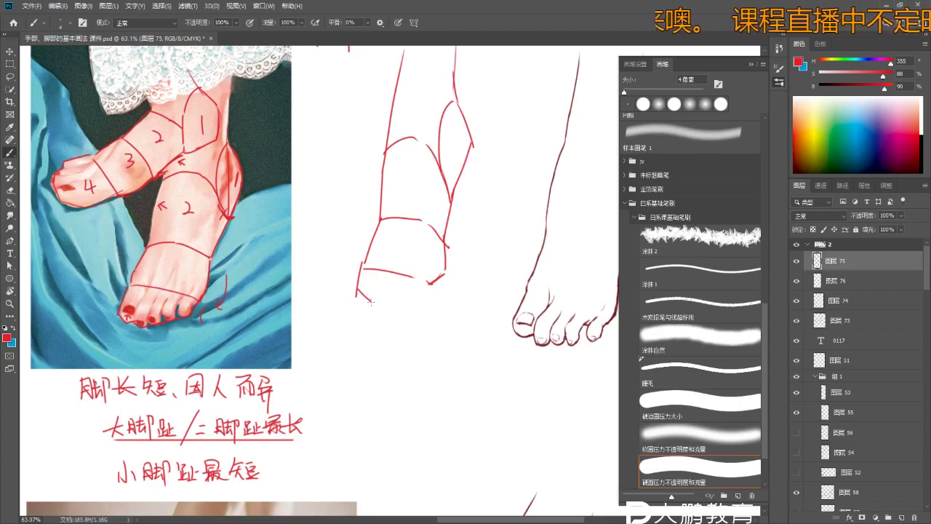
pyautogui.scroll(1, 427, 291)
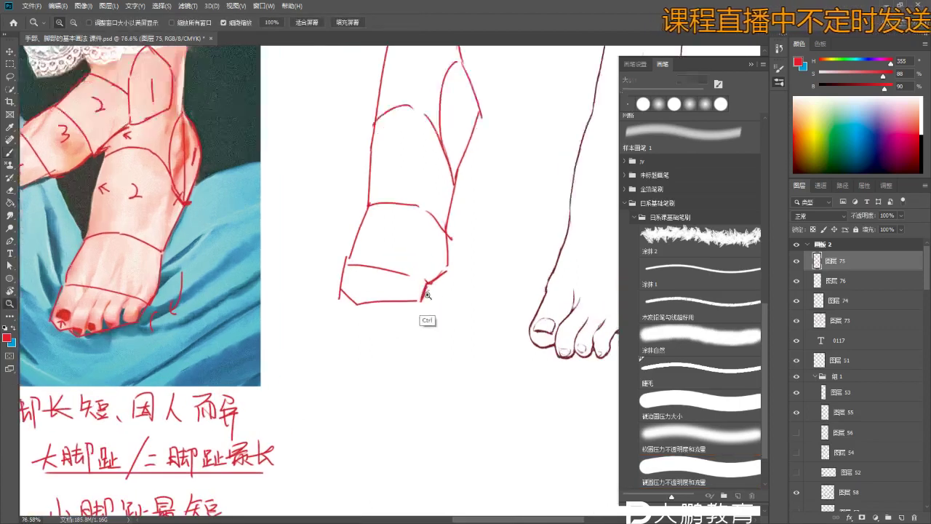
pyautogui.scroll(1, 425, 298)
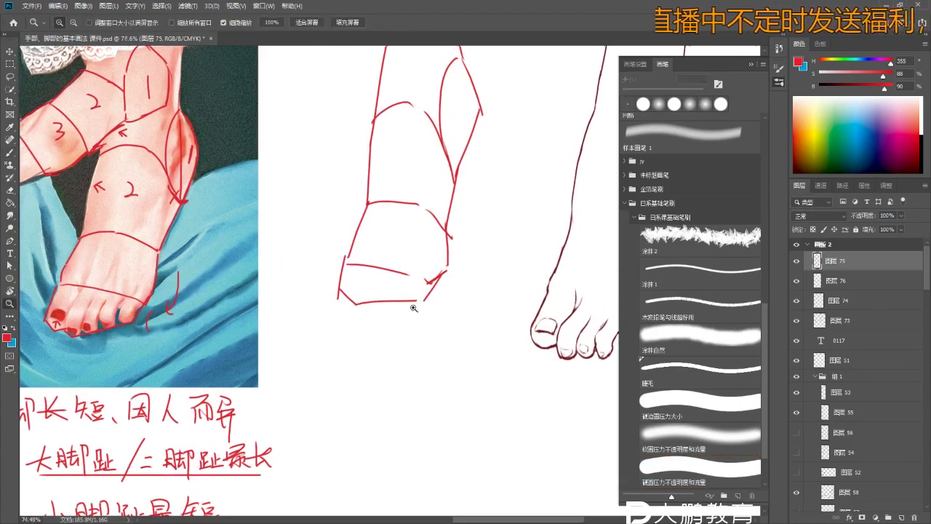
pyautogui.scroll(-2, 433, 285)
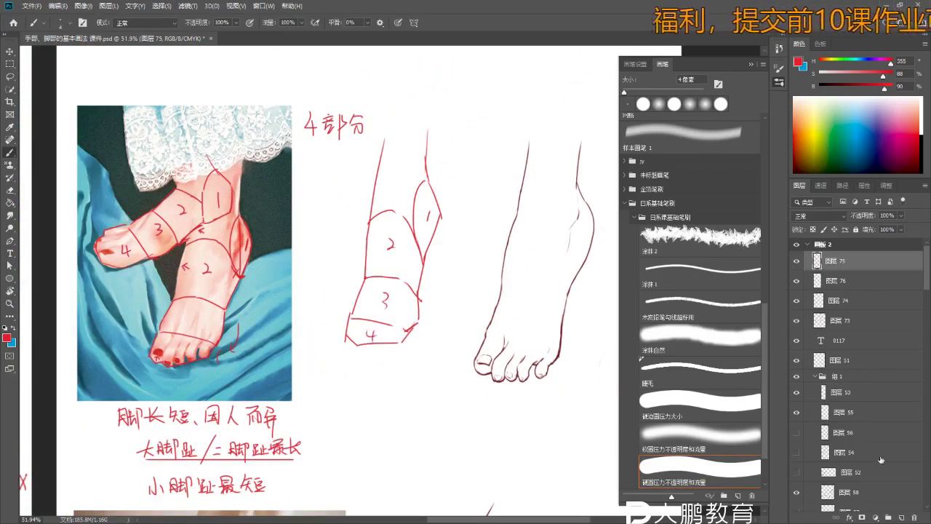
# - Add a new layer above the red block sketch and lower Layer 75's opacity
pyautogui.click(902, 515)
pyautogui.click(901, 216)
pyautogui.moveTo(905, 228); pyautogui.dragTo(885, 230)
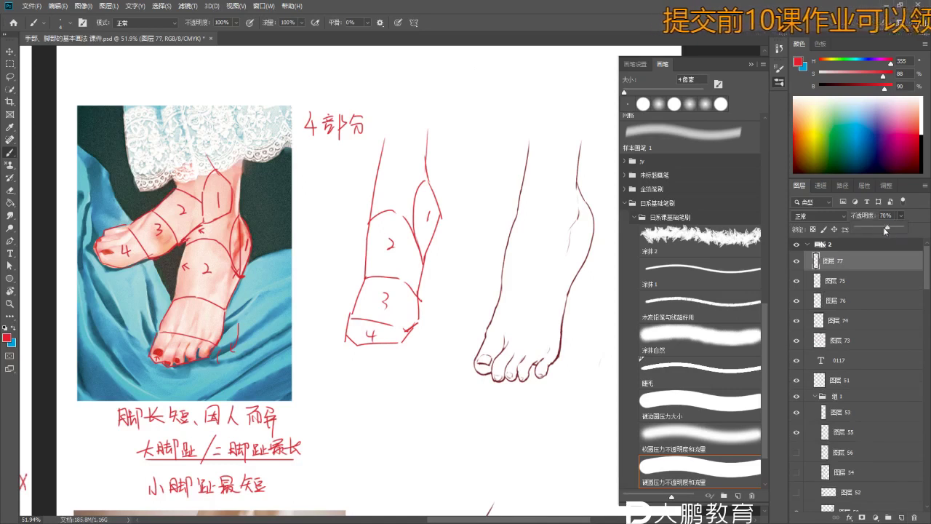
pyautogui.click(869, 264)
pyautogui.click(861, 282)
pyautogui.click(900, 216)
pyautogui.moveTo(902, 229); pyautogui.dragTo(874, 226)
pyautogui.click(863, 261)
pyautogui.scroll(5, 354, 268)
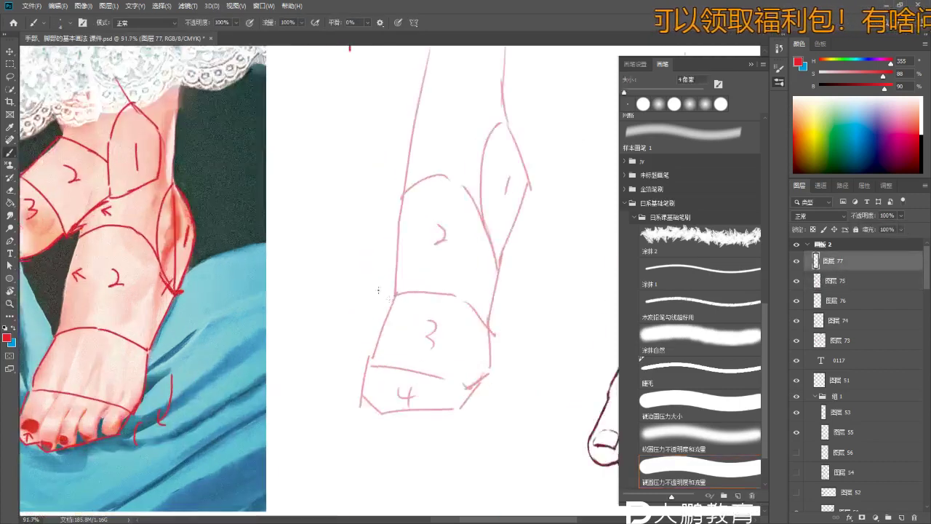
# - Try a short red stroke, undo it, and pick the pencil liner brush preset
pyautogui.moveTo(372, 248); pyautogui.dragTo(372, 261)
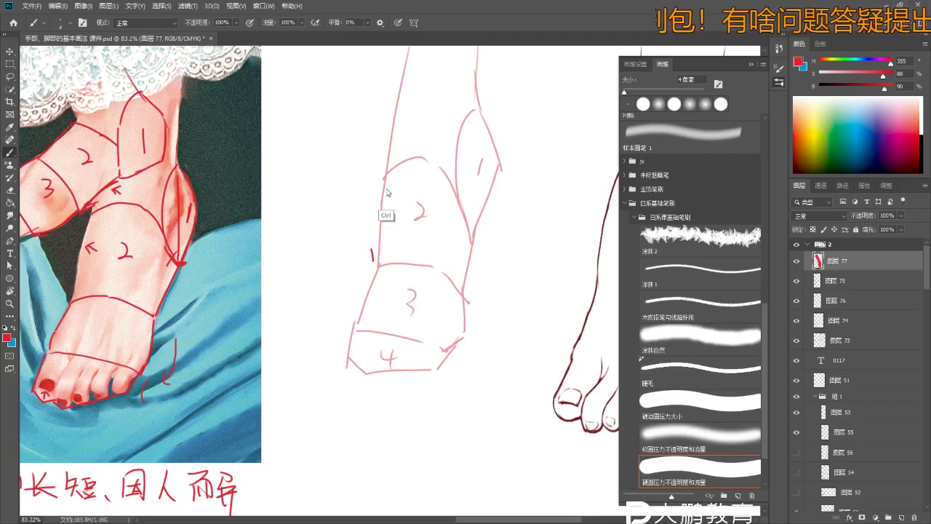
pyautogui.hotkey('ctrl', 'z')
pyautogui.scroll(-2, 386, 192)
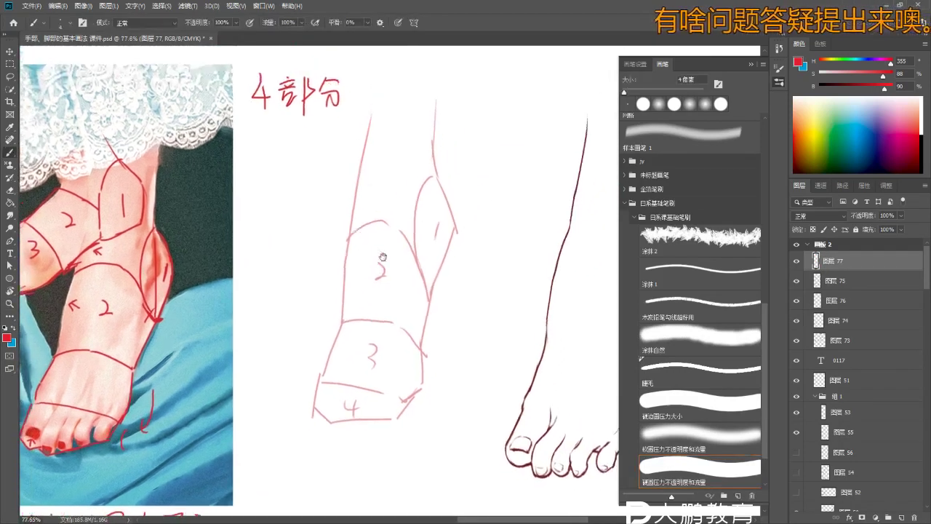
pyautogui.scroll(3, 393, 211)
pyautogui.scroll(-3, 393, 242)
pyautogui.scroll(1, 391, 233)
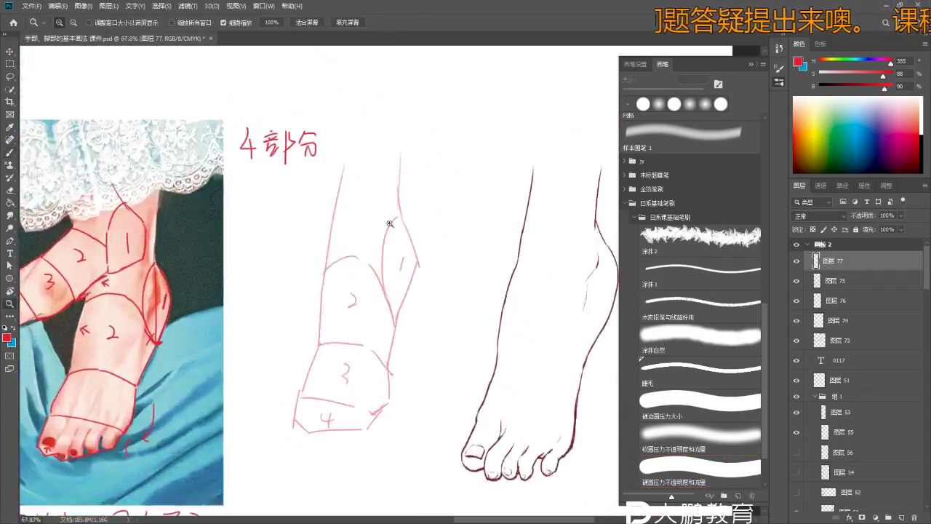
pyautogui.press('b')
pyautogui.scroll(2, 393, 215)
pyautogui.scroll(-2, 392, 212)
pyautogui.scroll(-2, 394, 212)
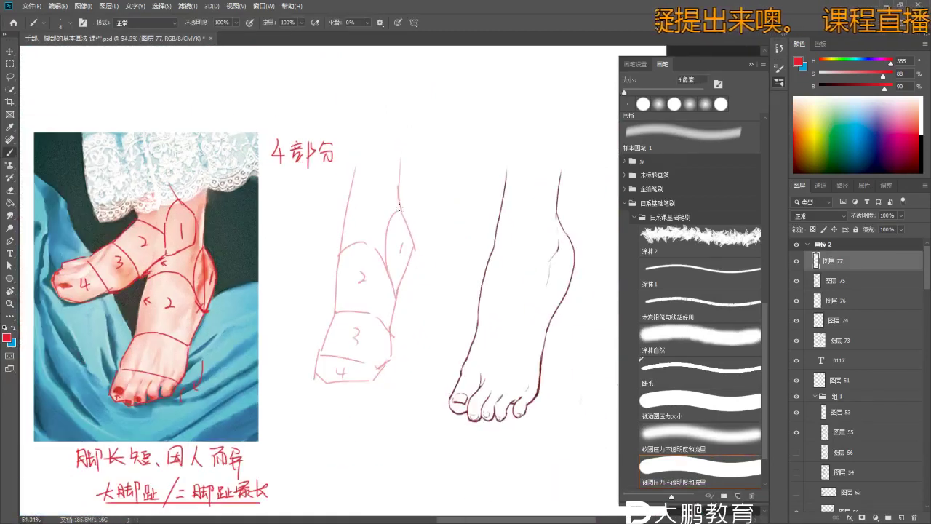
pyautogui.click(702, 304)
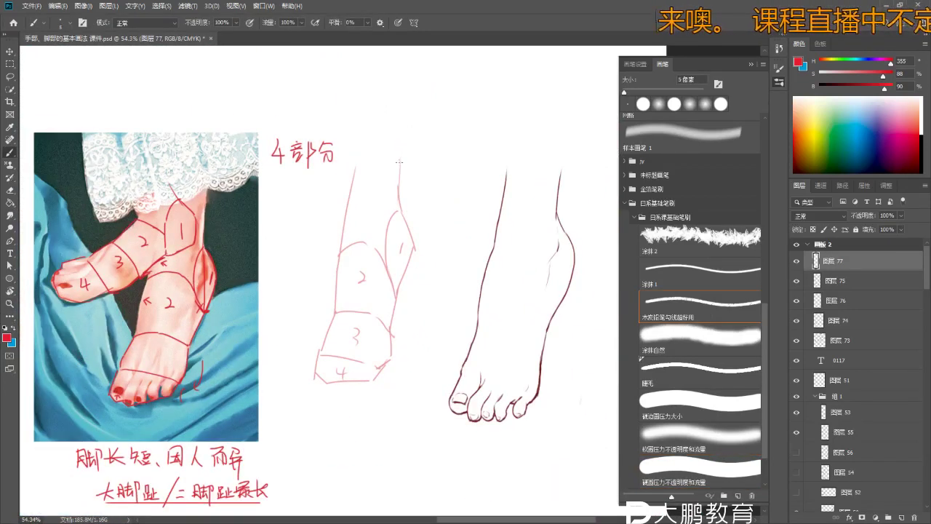
pyautogui.scroll(1, 399, 161)
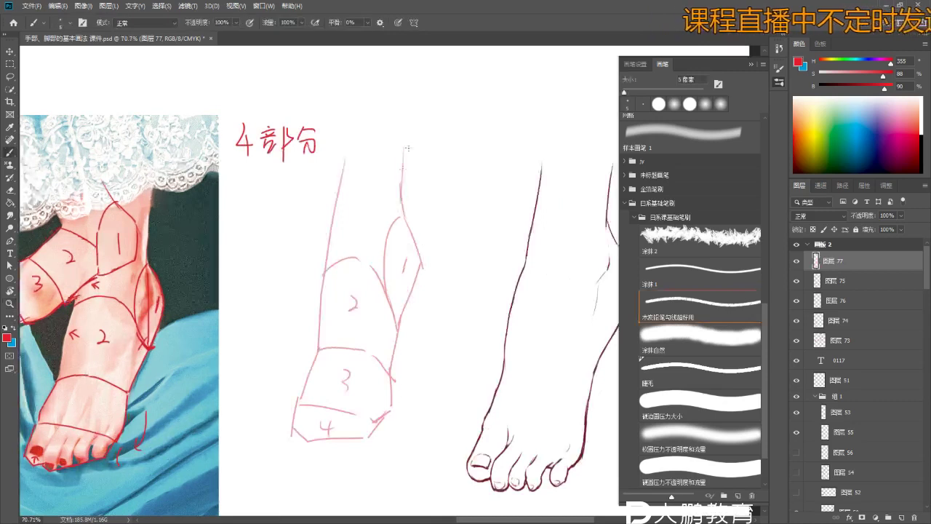
# - Fade the block sketch to 42% and draw the solid red leg front line on layer 77
pyautogui.click(863, 279)
pyautogui.moveTo(886, 225); pyautogui.dragTo(886, 226)
pyautogui.click(856, 262)
pyautogui.scroll(1, 405, 187)
pyautogui.scroll(-2, 411, 182)
pyautogui.moveTo(419, 135); pyautogui.dragTo(416, 216)
pyautogui.hotkey('ctrl', 'z')
pyautogui.hotkey('ctrl', 'z')
pyautogui.hotkey('ctrl', 'z')
pyautogui.hotkey('ctrl', 'z')
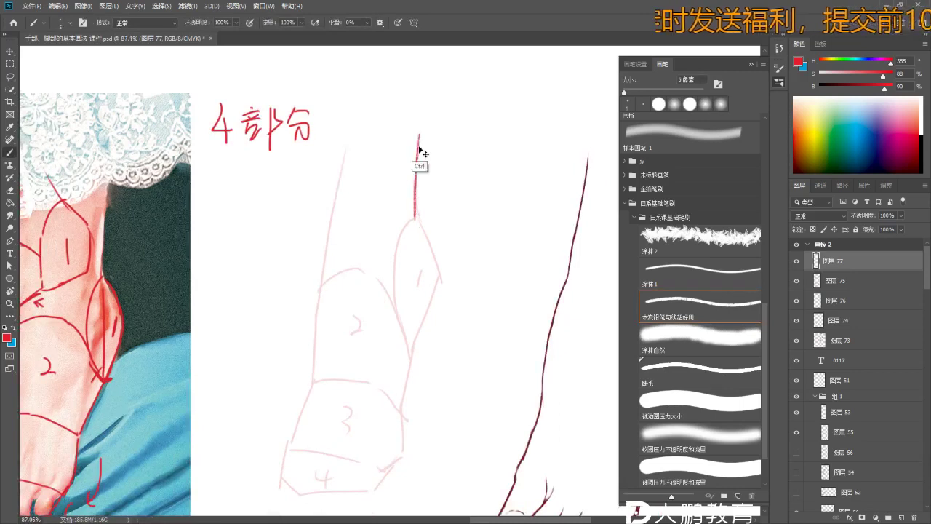
pyautogui.scroll(1, 429, 208)
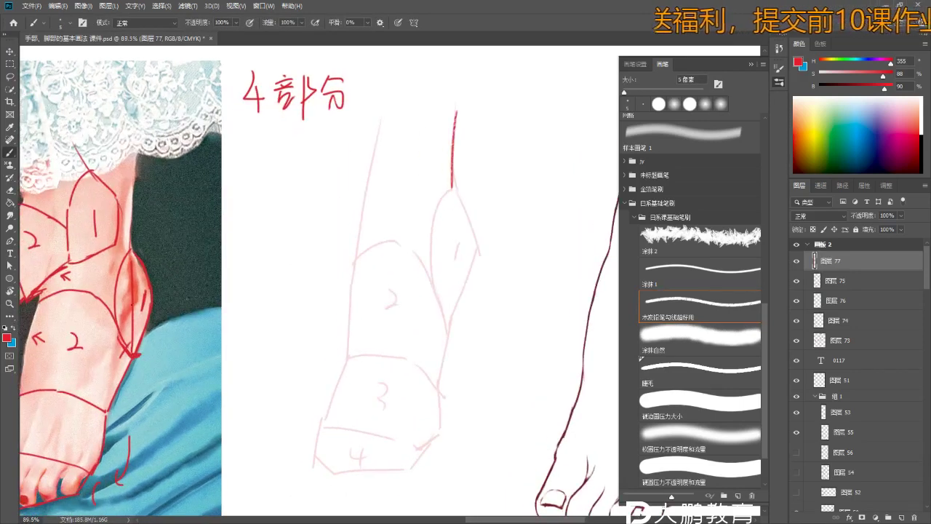
pyautogui.scroll(2, 153, 294)
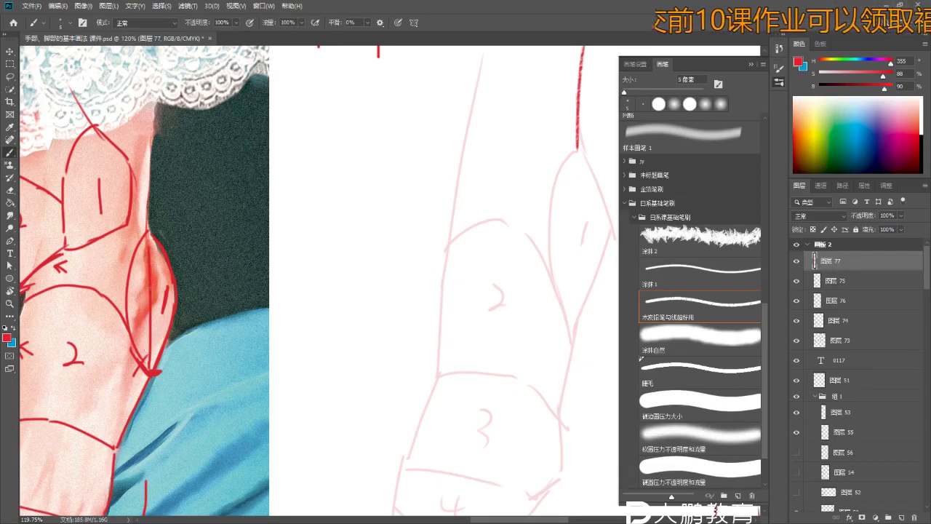
pyautogui.scroll(-7, 246, 295)
pyautogui.scroll(2, 247, 294)
# - Zoom out and navigate the lesson sheet to the annotated foot photo
pyautogui.press('b')
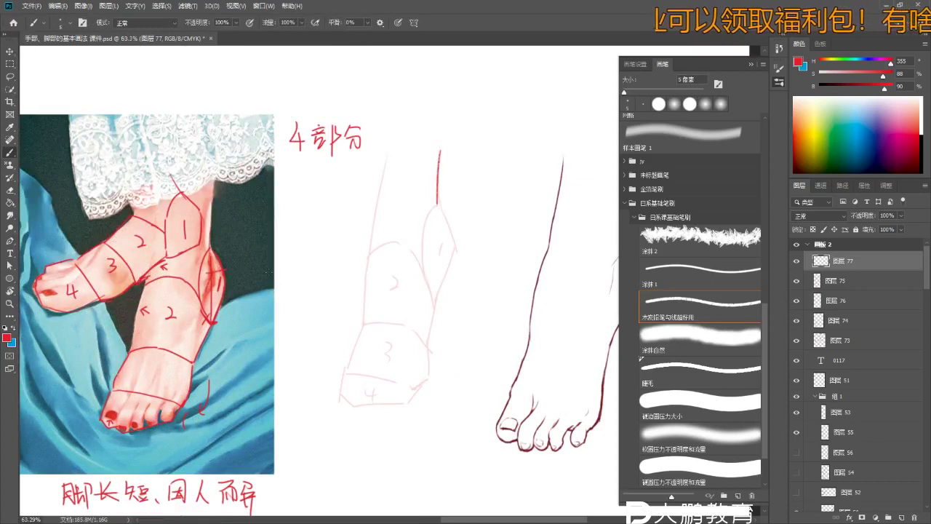
pyautogui.scroll(1, 248, 269)
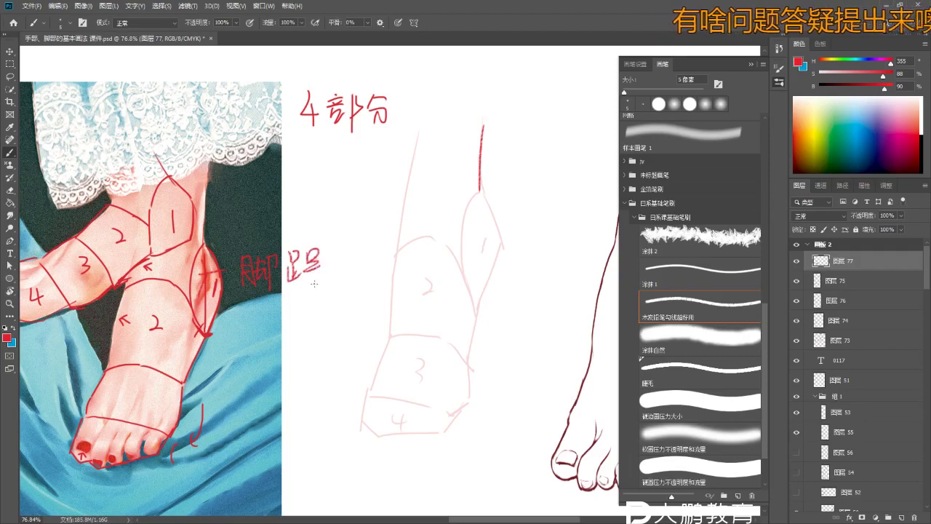
pyautogui.scroll(-2, 318, 275)
pyautogui.scroll(3, 325, 251)
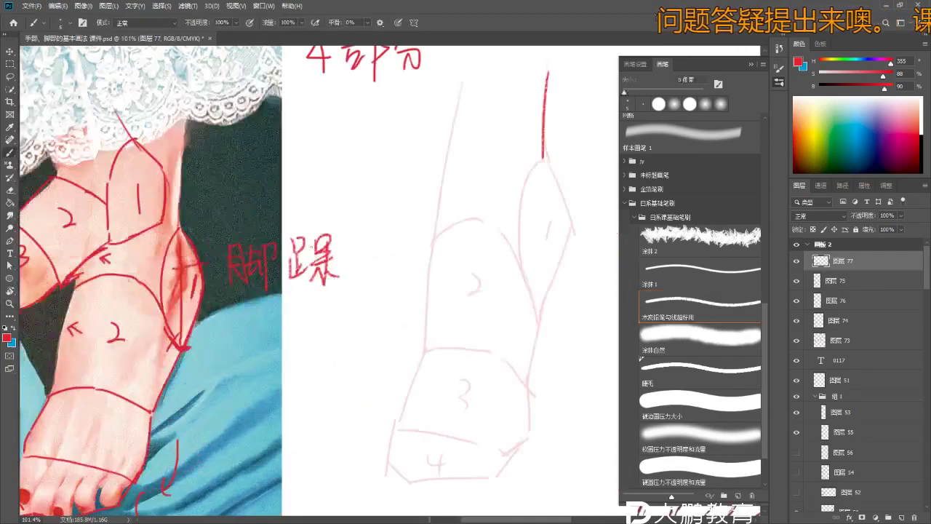
pyautogui.press('z')
pyautogui.scroll(-5, 257, 209)
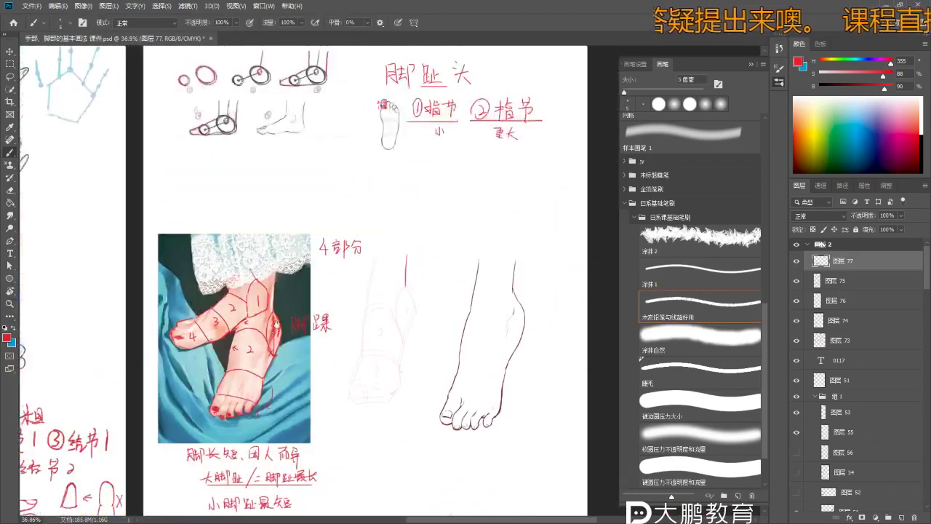
pyautogui.scroll(6, 258, 209)
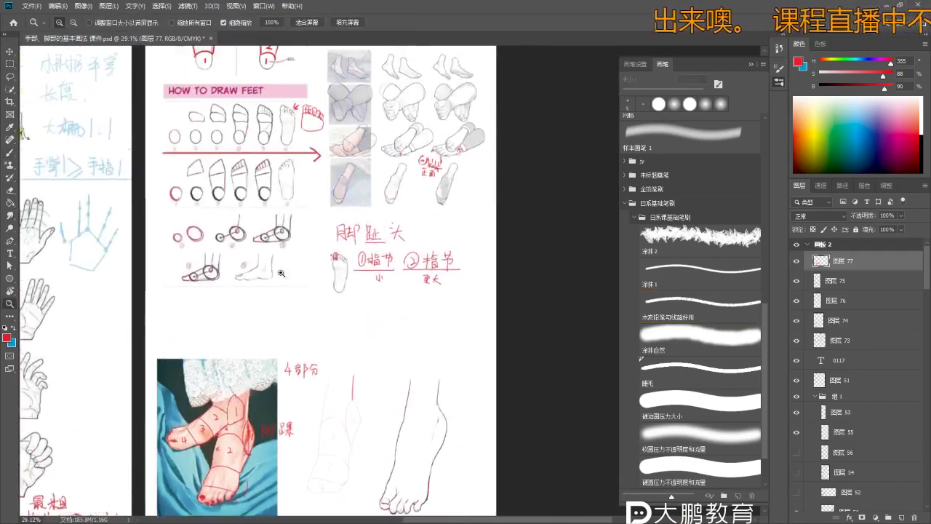
pyautogui.scroll(2, 271, 485)
pyautogui.scroll(-4, 284, 408)
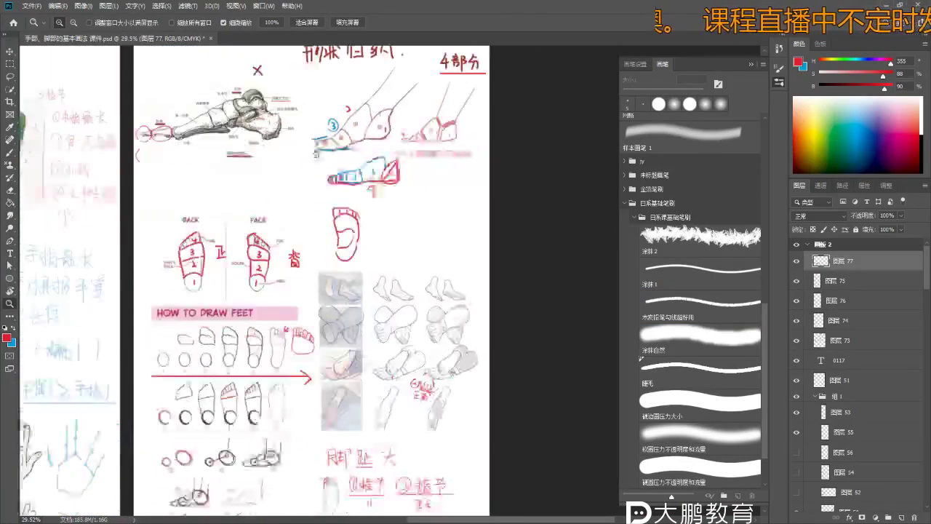
pyautogui.scroll(-4, 289, 379)
pyautogui.scroll(2, 364, 305)
pyautogui.scroll(8, 451, 235)
pyautogui.scroll(-8, 451, 235)
pyautogui.scroll(-2, 378, 245)
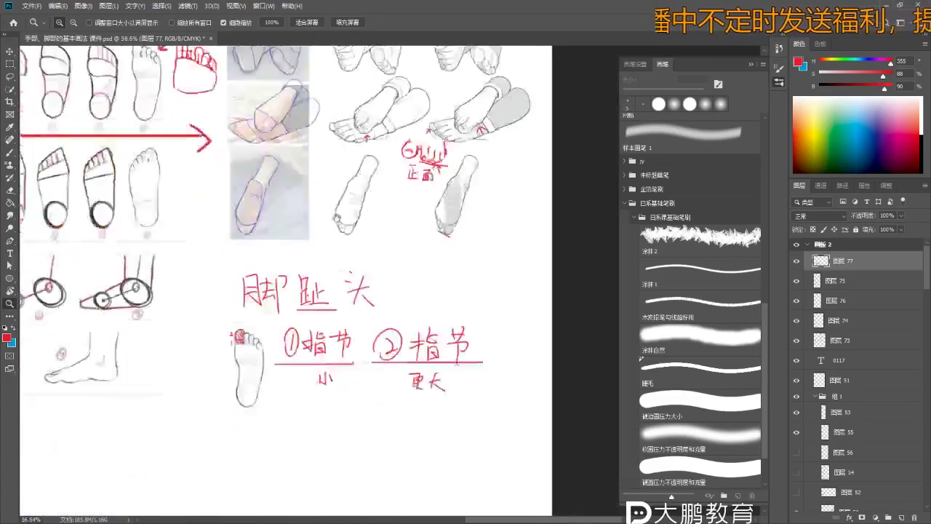
pyautogui.scroll(4, 378, 245)
pyautogui.scroll(-3, 349, 304)
pyautogui.scroll(-1, 349, 304)
pyautogui.scroll(1, 349, 304)
# - Zoom in on the photo's ankle with the Brush and check the brush choices
pyautogui.press('b')
pyautogui.scroll(1, 279, 283)
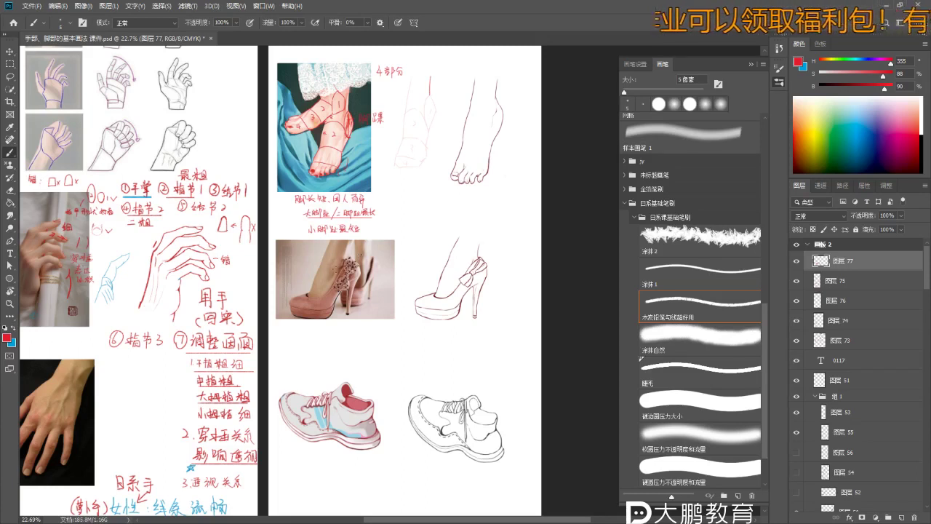
pyautogui.scroll(1, 280, 282)
pyautogui.scroll(5, 336, 94)
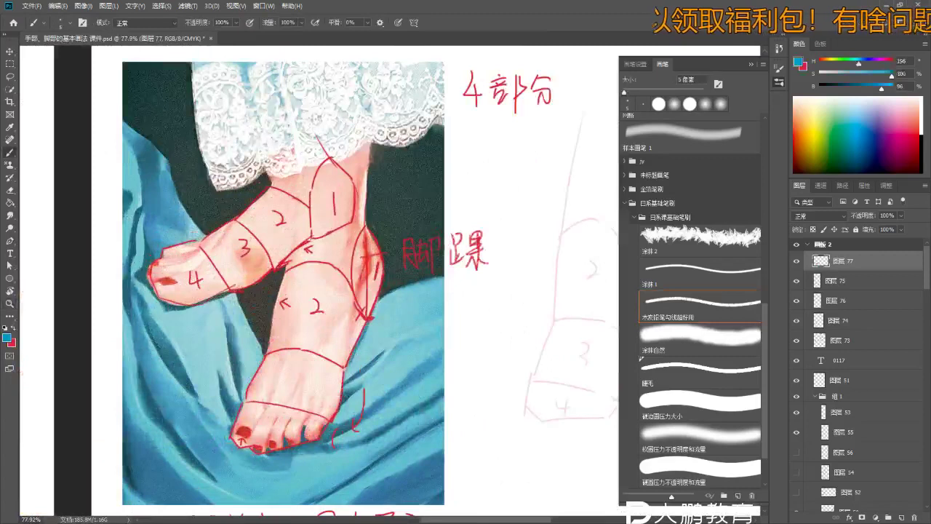
pyautogui.rightClick(326, 247)
pyautogui.press('Escape')
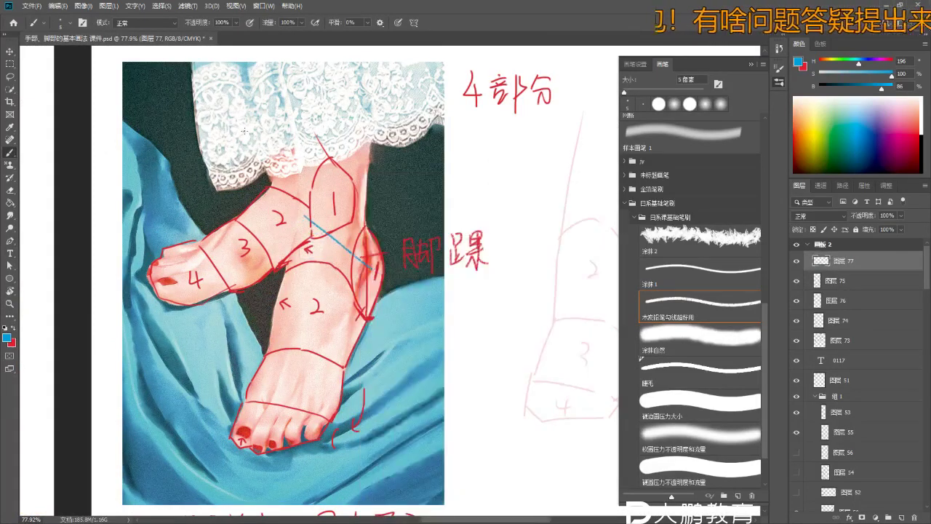
# - Sketch the small blue foot's leg lines below the 脚踝 label, undoing stray strokes
pyautogui.moveTo(356, 288); pyautogui.dragTo(349, 270)
pyautogui.scroll(-2, 349, 270)
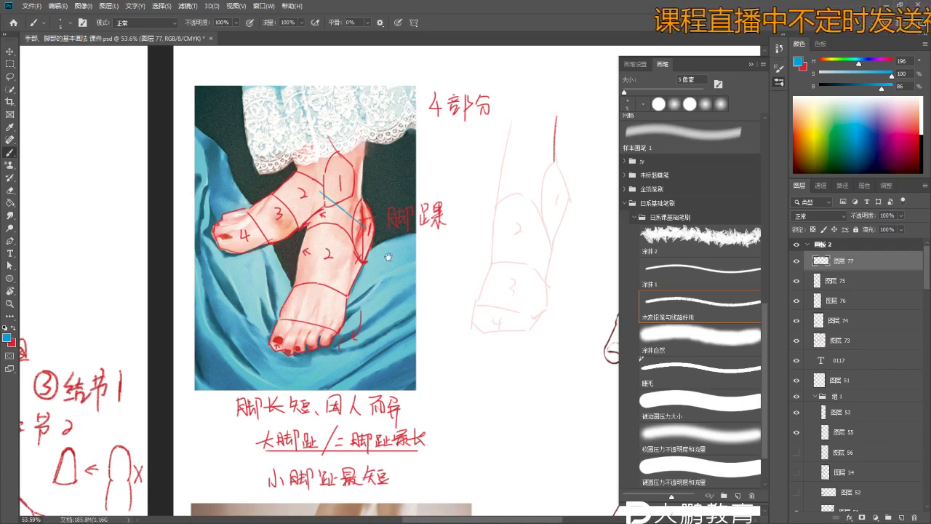
pyautogui.scroll(2, 388, 257)
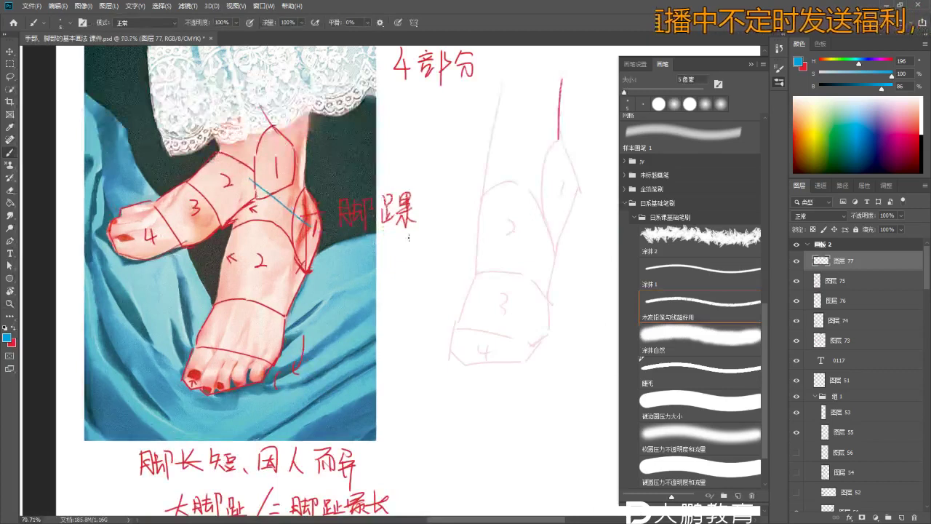
pyautogui.scroll(3, 409, 237)
pyautogui.moveTo(393, 223)
pyautogui.mouseDown()
pyautogui.moveTo(389, 262)
pyautogui.moveTo(415, 263)
pyautogui.mouseUp()
pyautogui.press('z')
pyautogui.hotkey('ctrl', 'z')
pyautogui.press('b')
pyautogui.press('z')
pyautogui.moveTo(427, 222)
pyautogui.mouseDown()
pyautogui.moveTo(428, 267)
pyautogui.moveTo(382, 282)
pyautogui.moveTo(396, 301)
pyautogui.mouseUp()
pyautogui.press('b')
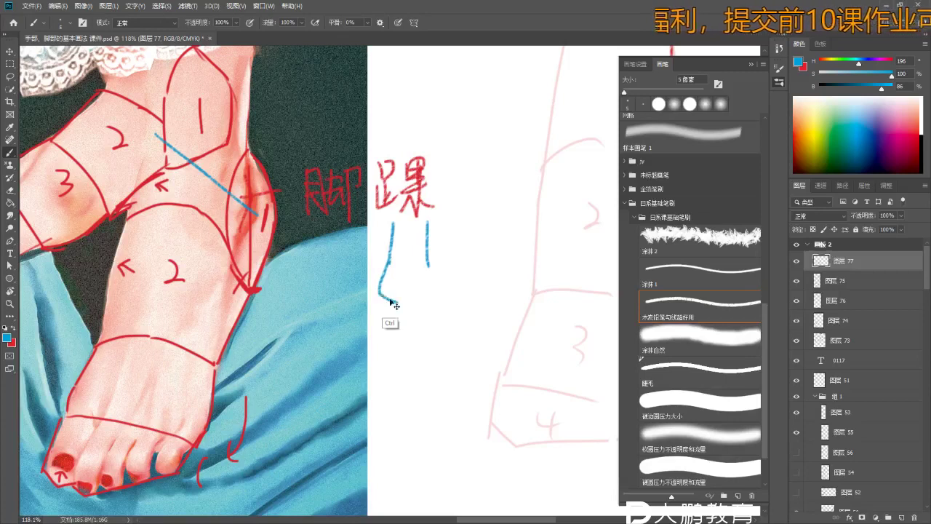
pyautogui.hotkey('ctrl', 'z')
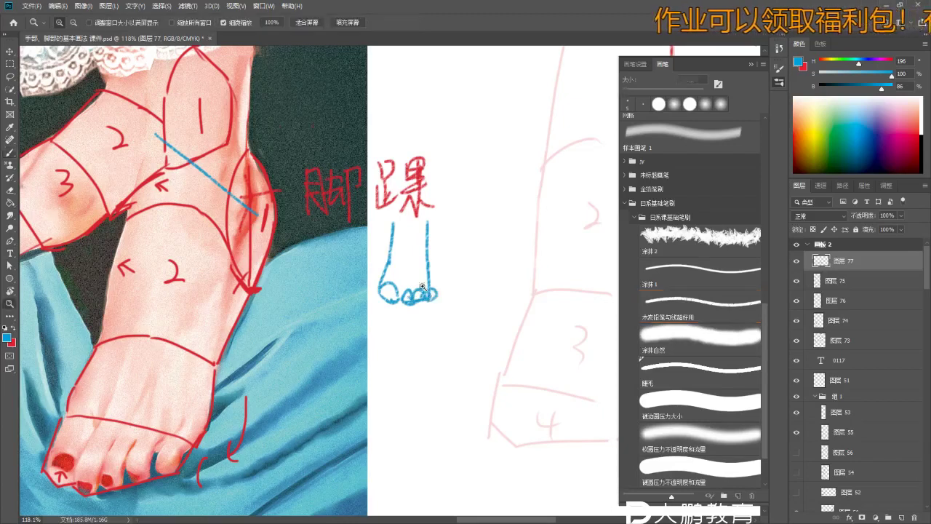
# - Draw a diagonal slant line across the blue ankle and erase the doubled part
pyautogui.scroll(3, 432, 299)
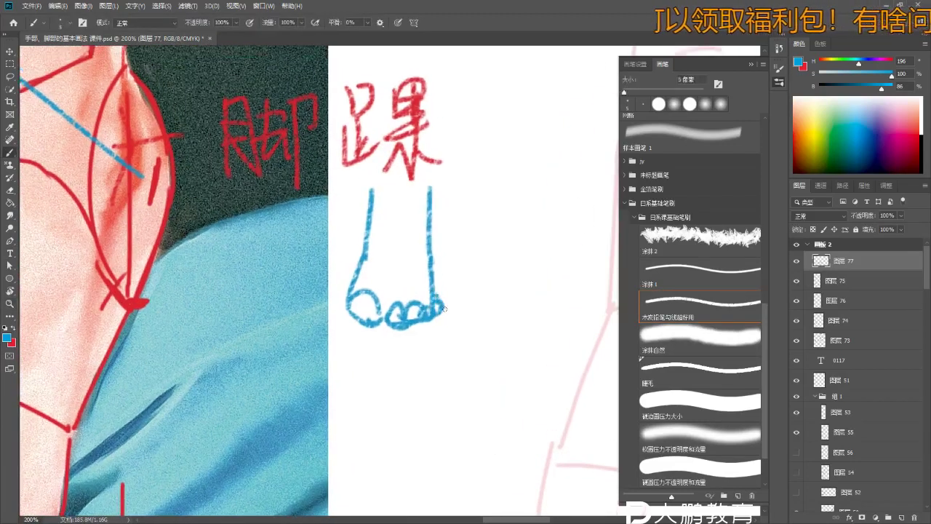
pyautogui.scroll(-3, 444, 309)
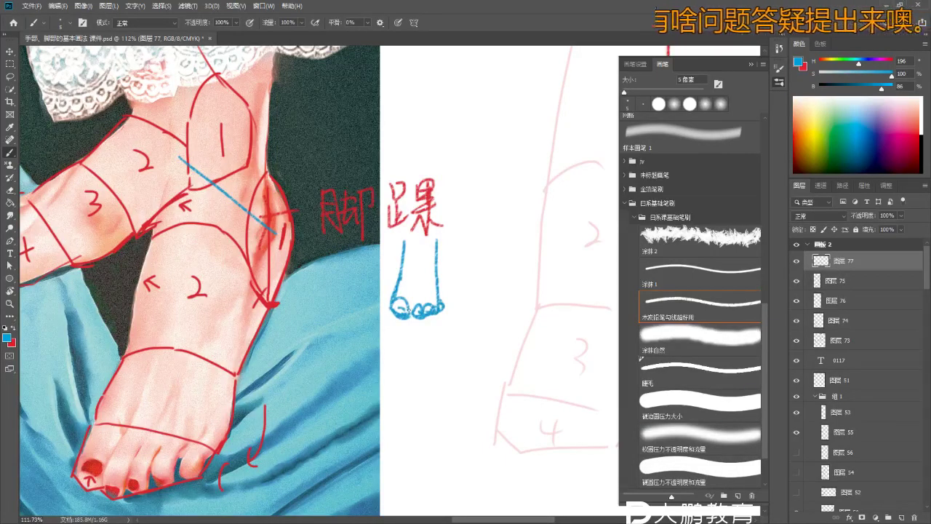
pyautogui.scroll(1, 419, 269)
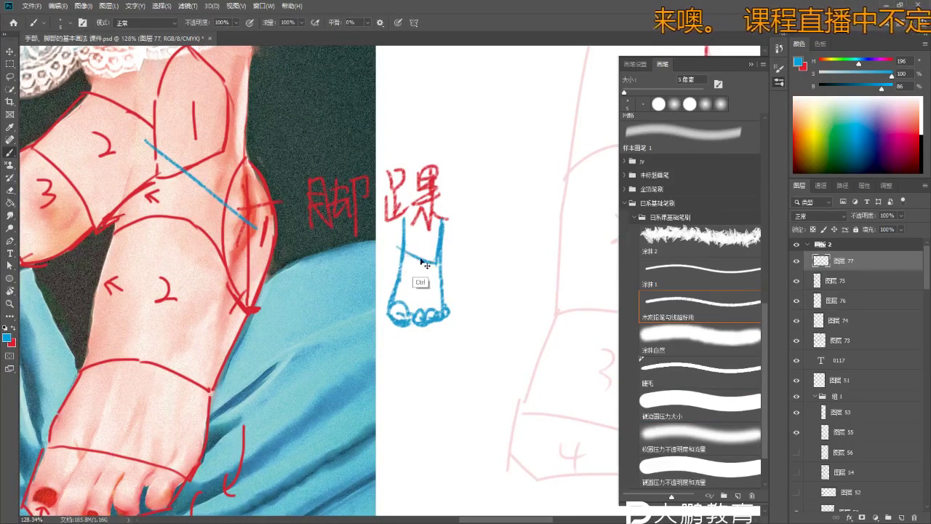
pyautogui.moveTo(405, 253); pyautogui.dragTo(437, 268)
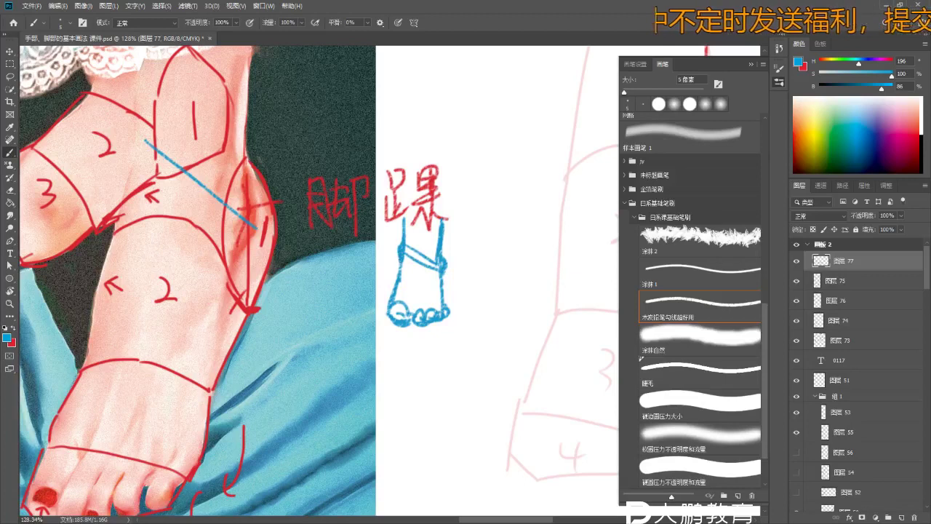
pyautogui.press('e')
pyautogui.moveTo(407, 246)
pyautogui.mouseDown()
pyautogui.moveTo(420, 260)
pyautogui.moveTo(410, 253)
pyautogui.mouseUp()
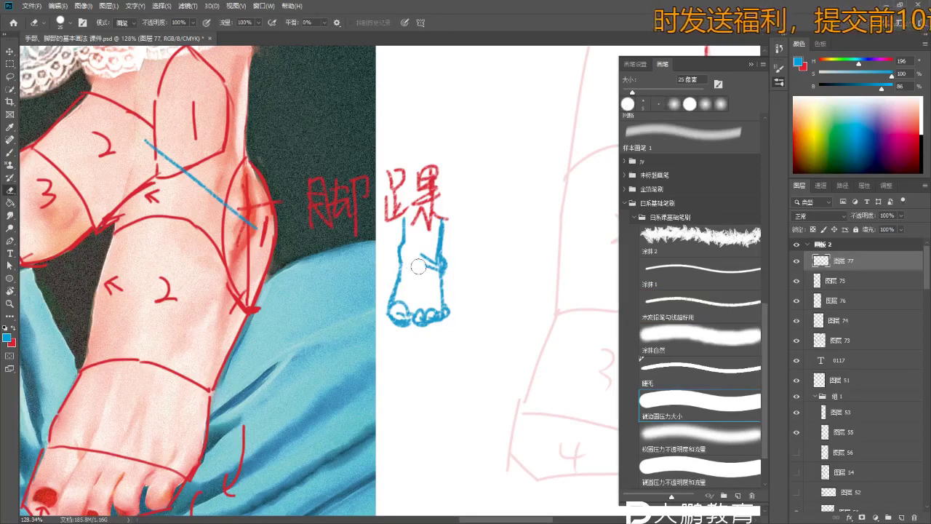
pyautogui.press('b')
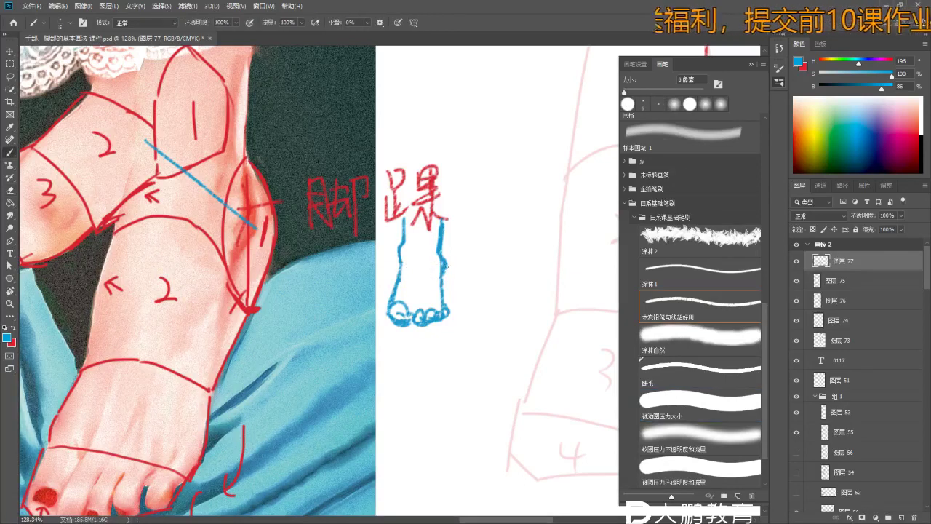
# - Add arrowheads and a slanted stroke marking the ankle tilt on the mini foot
pyautogui.moveTo(389, 250); pyautogui.dragTo(381, 232)
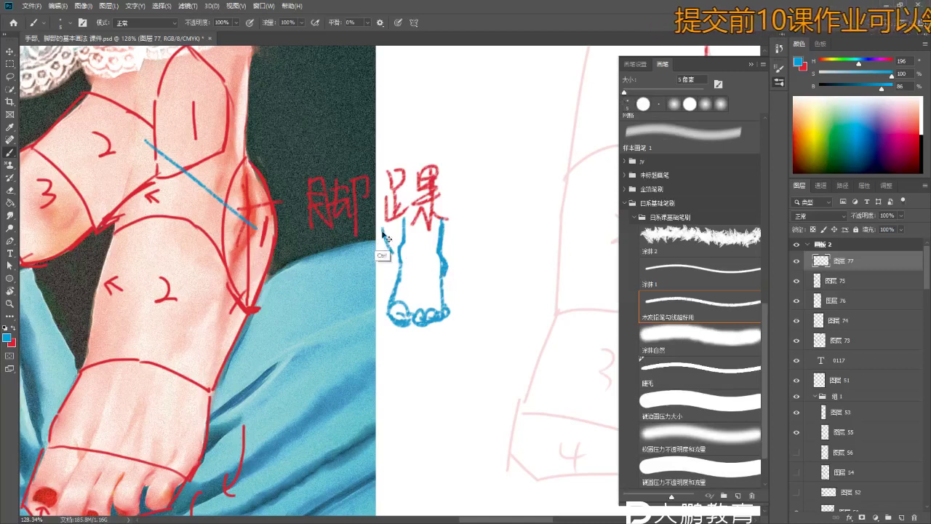
pyautogui.moveTo(451, 249); pyautogui.dragTo(466, 259)
pyautogui.moveTo(398, 247); pyautogui.dragTo(445, 271)
pyautogui.scroll(-3, 446, 279)
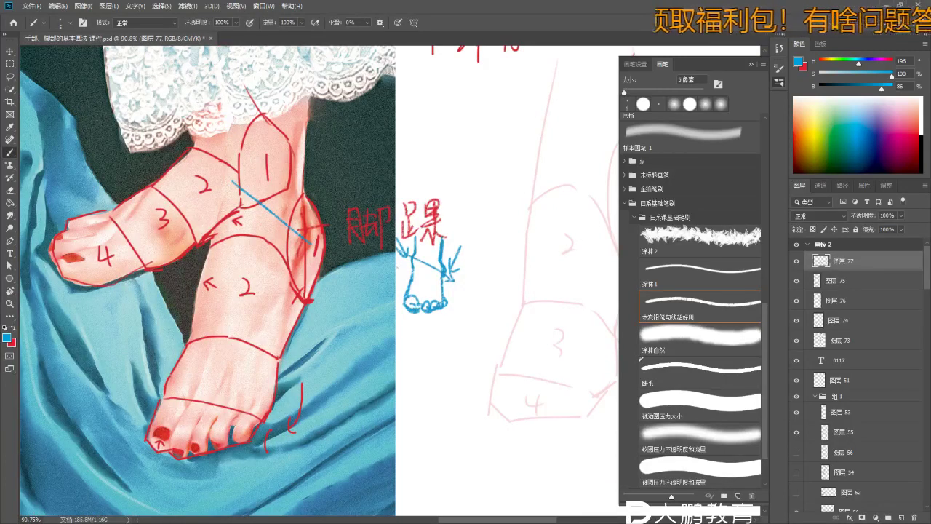
pyautogui.scroll(-3, 395, 268)
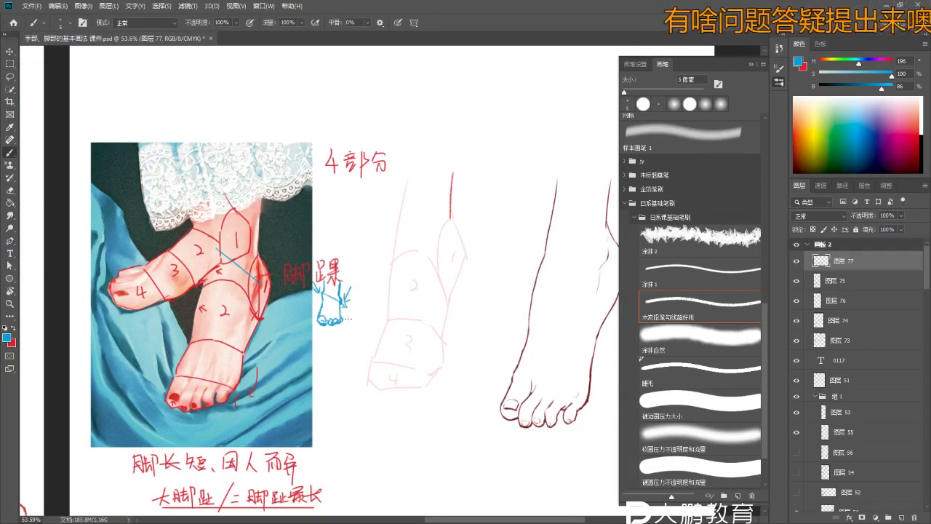
pyautogui.scroll(4, 348, 318)
# - Switch the brush colour back to red and zoom to the leg area
pyautogui.press('x')
pyautogui.press('c')
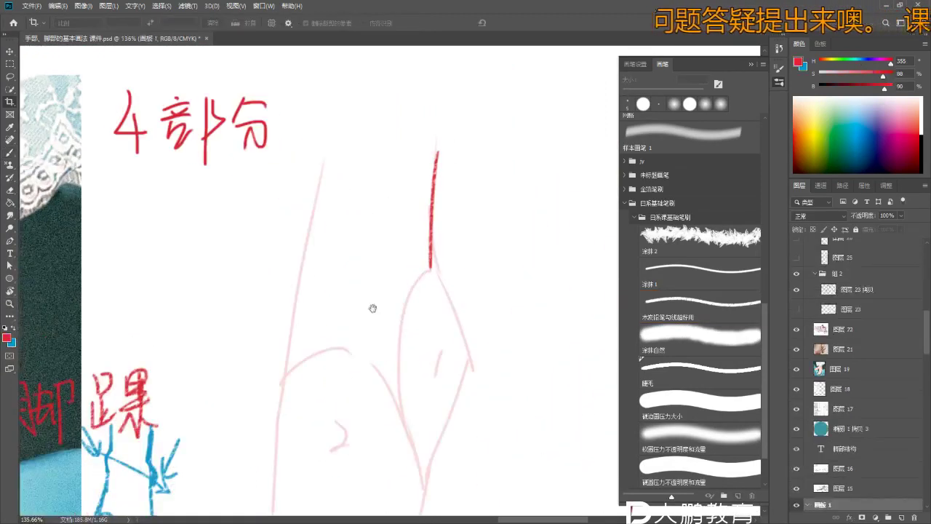
pyautogui.press('z')
pyautogui.scroll(1, 433, 262)
pyautogui.scroll(-3, 477, 244)
pyautogui.scroll(3, 457, 249)
pyautogui.press('v')
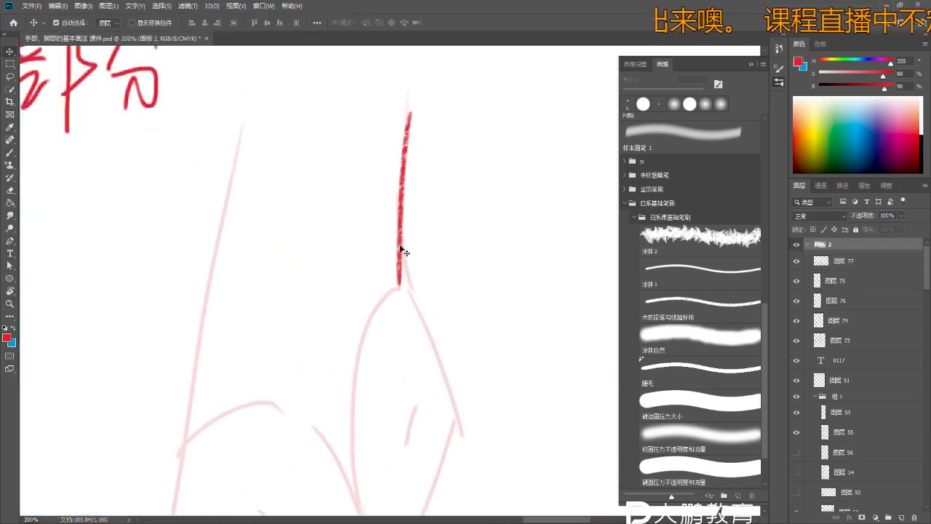
pyautogui.press('z')
pyautogui.scroll(-5, 434, 233)
pyautogui.press('b')
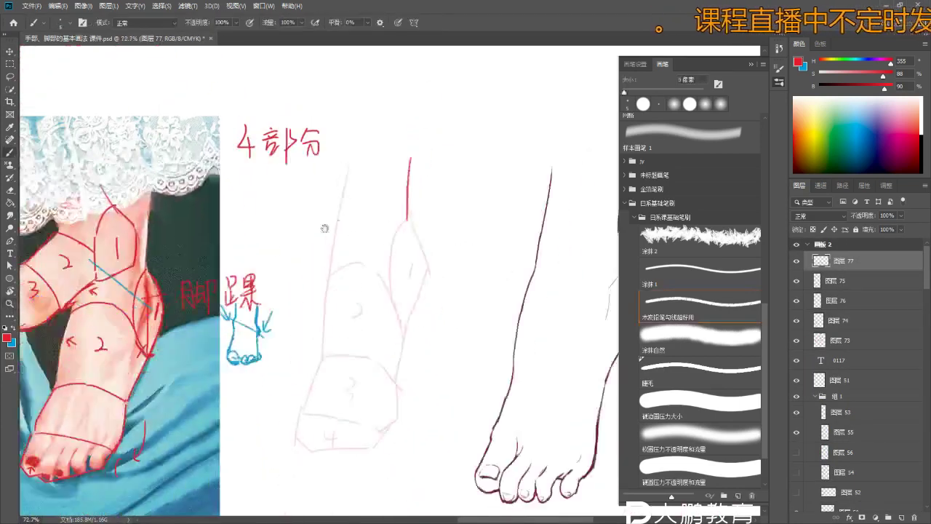
# - Draw the red leg contour with a 5 px brush, undoing failed attempts
pyautogui.moveTo(325, 227); pyautogui.dragTo(340, 221)
pyautogui.press('[')
pyautogui.press('[')
pyautogui.press('[')
pyautogui.press('[')
pyautogui.moveTo(363, 147); pyautogui.dragTo(358, 206)
pyautogui.hotkey('ctrl', 'z')
pyautogui.hotkey('ctrl', 'z')
pyautogui.hotkey('ctrl', 'z')
pyautogui.hotkey('ctrl', 'z')
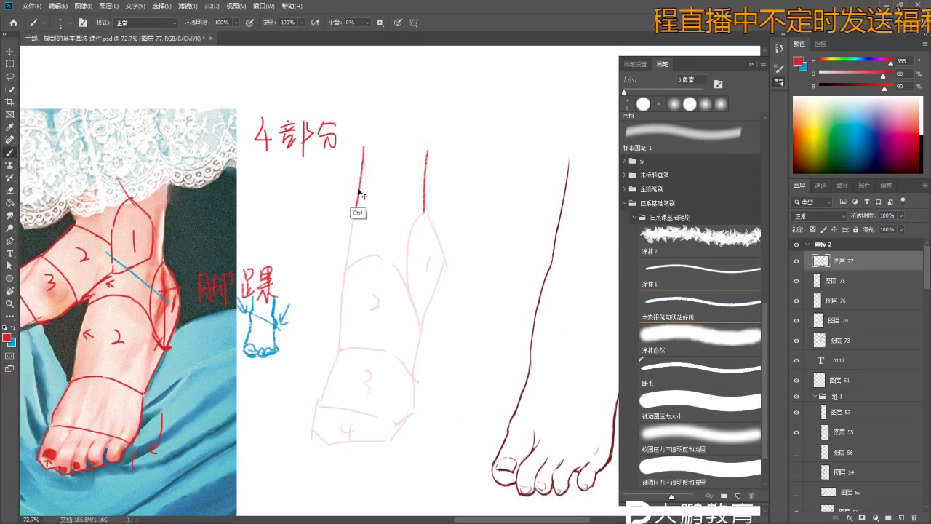
pyautogui.hotkey('ctrl', 'z')
pyautogui.moveTo(359, 150); pyautogui.dragTo(355, 214)
pyautogui.hotkey('ctrl', 'z')
pyautogui.hotkey('ctrl', 'z')
pyautogui.hotkey('ctrl', 'z')
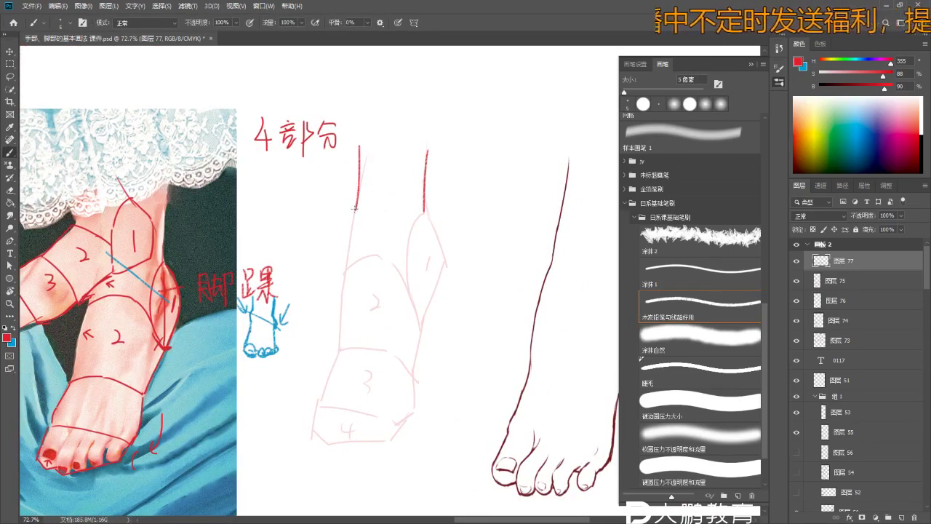
# - Hide the red numbered sketch on the photo and select the sketch layer for drawing
pyautogui.press('z')
pyautogui.scroll(3, 141, 214)
pyautogui.press('v')
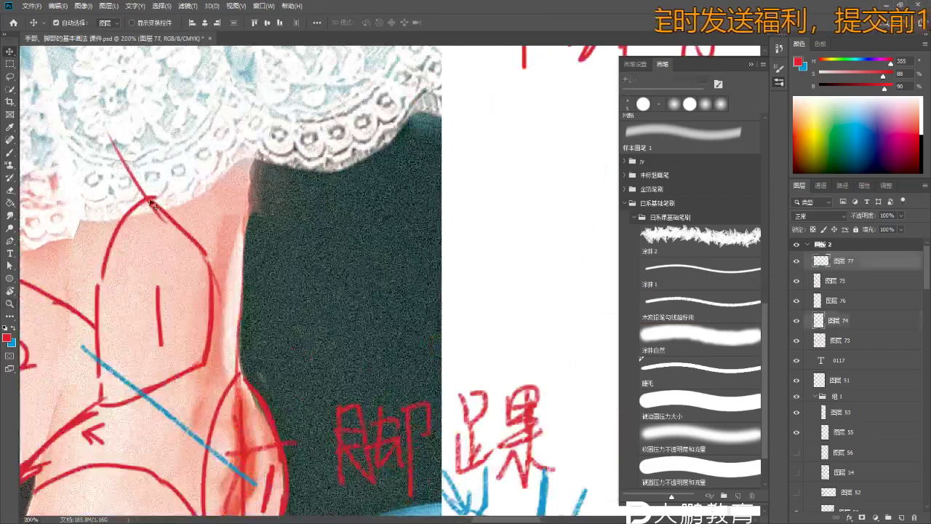
pyautogui.click(172, 240)
pyautogui.hotkey('ctrl', '0')
pyautogui.hotkey('ctrl', ',')
pyautogui.moveTo(349, 220); pyautogui.dragTo(338, 183)
pyautogui.press('b')
pyautogui.click(399, 175)
pyautogui.click(445, 197)
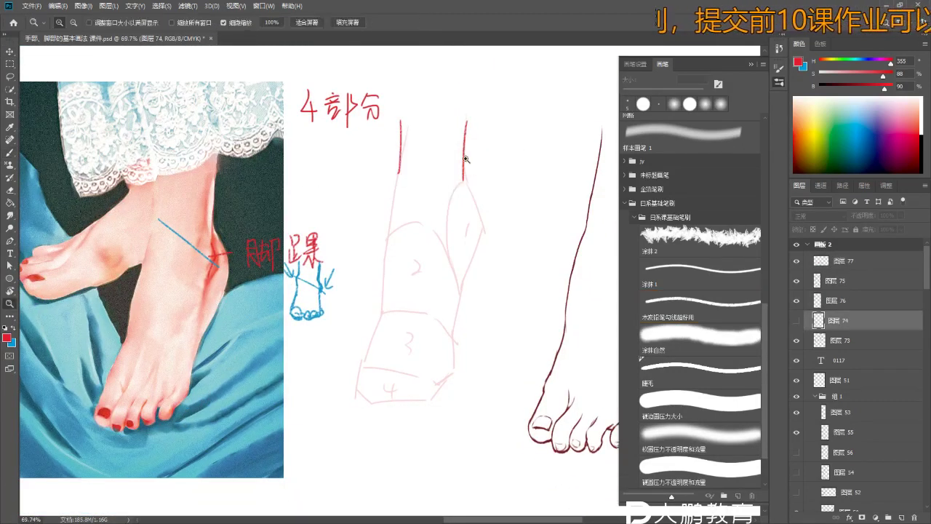
pyautogui.scroll(3, 461, 187)
pyautogui.keyDown('ctrl'); pyautogui.click(478, 173); pyautogui.keyUp('ctrl')
pyautogui.scroll(-3, 375, 211)
# - Trace the red leg line along the pink guide, undoing and restoring strokes
pyautogui.moveTo(374, 211); pyautogui.dragTo(385, 171)
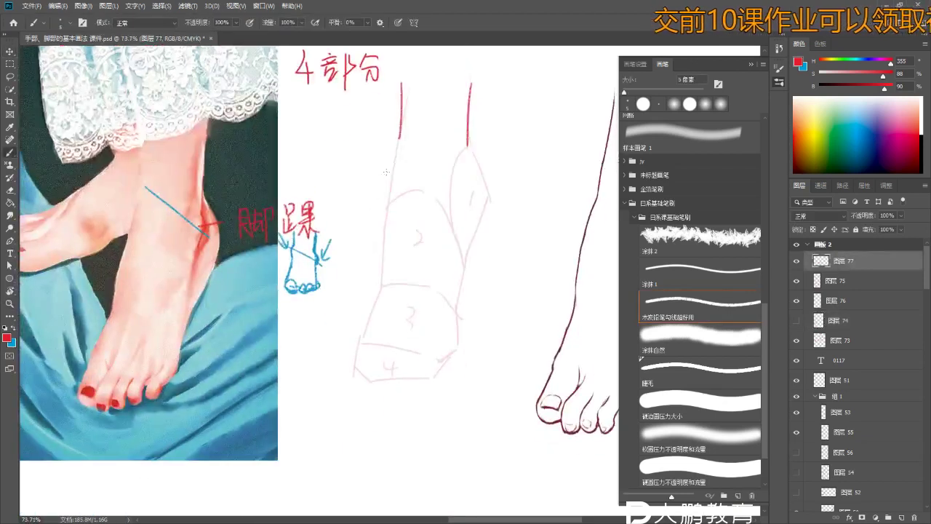
pyautogui.hotkey('ctrl', 'z')
pyautogui.moveTo(400, 136)
pyautogui.mouseDown()
pyautogui.moveTo(380, 270)
pyautogui.moveTo(374, 254)
pyautogui.mouseUp()
pyautogui.hotkey('ctrl', 'z')
pyautogui.hotkey('ctrl', 'z')
pyautogui.hotkey('ctrl', 'shift', 'z')
pyautogui.scroll(1, 384, 234)
pyautogui.hotkey('ctrl', 'z')
pyautogui.scroll(-1, 377, 290)
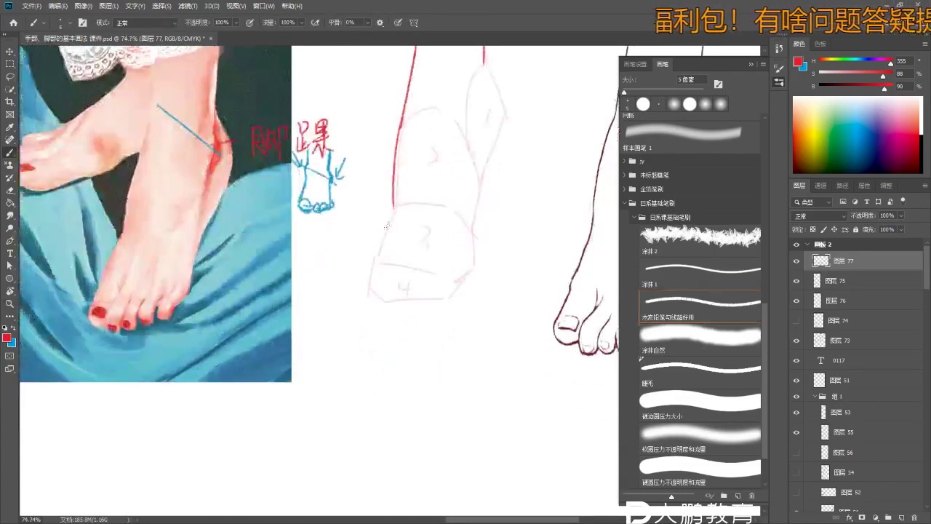
pyautogui.scroll(3, 384, 231)
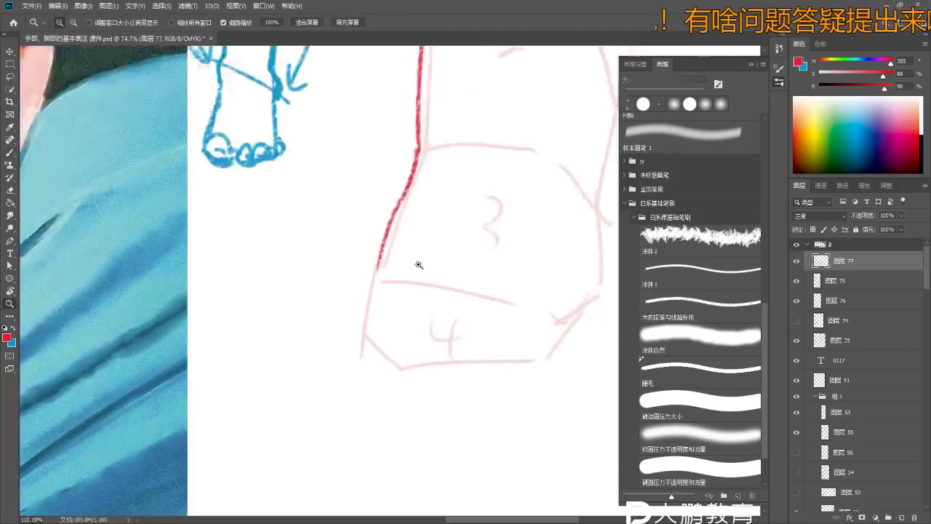
# - Extend the red leg line down to the foot block and zoom in on the photo's ankle
pyautogui.moveTo(427, 142); pyautogui.dragTo(366, 291)
pyautogui.hotkey('ctrl', 'z')
pyautogui.moveTo(388, 234); pyautogui.dragTo(365, 291)
pyautogui.hotkey('ctrl', 'z')
pyautogui.moveTo(393, 217); pyautogui.dragTo(382, 273)
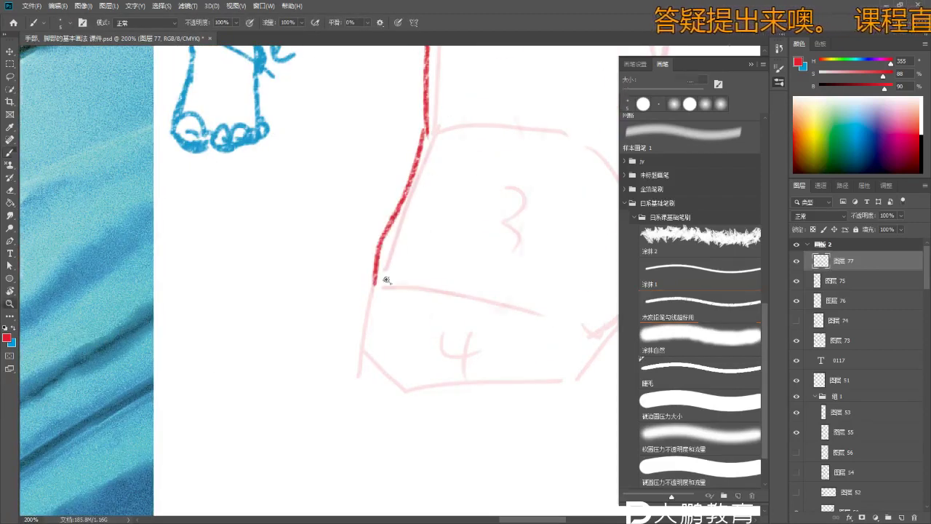
pyautogui.scroll(-5, 382, 274)
pyautogui.scroll(4, 370, 301)
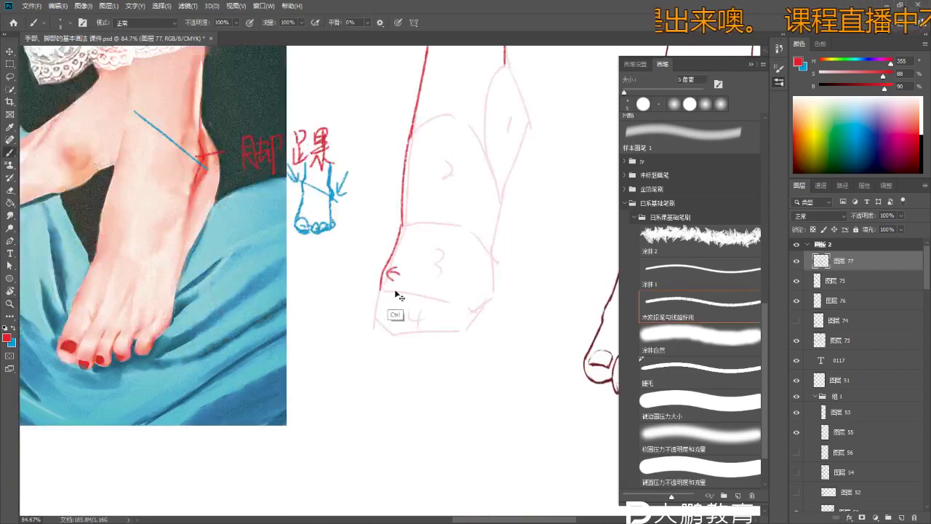
pyautogui.scroll(-2, 399, 312)
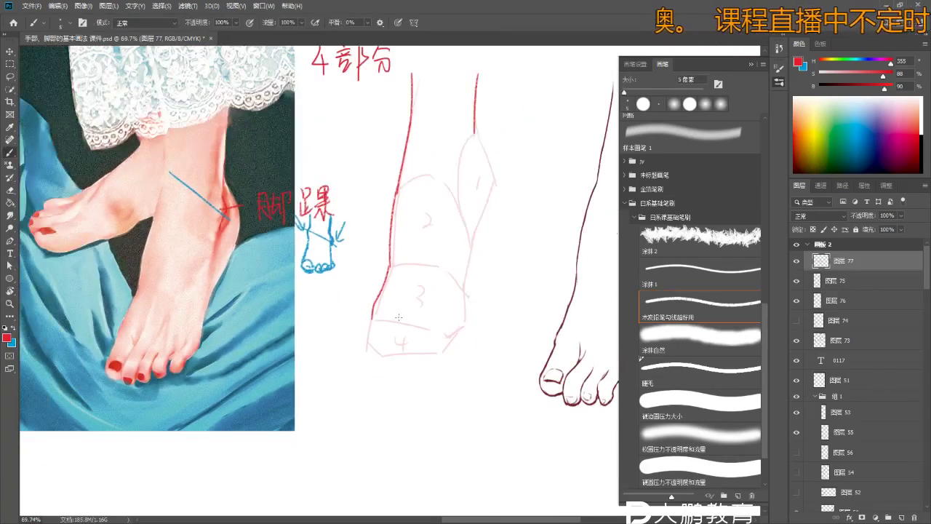
pyautogui.scroll(3, 415, 177)
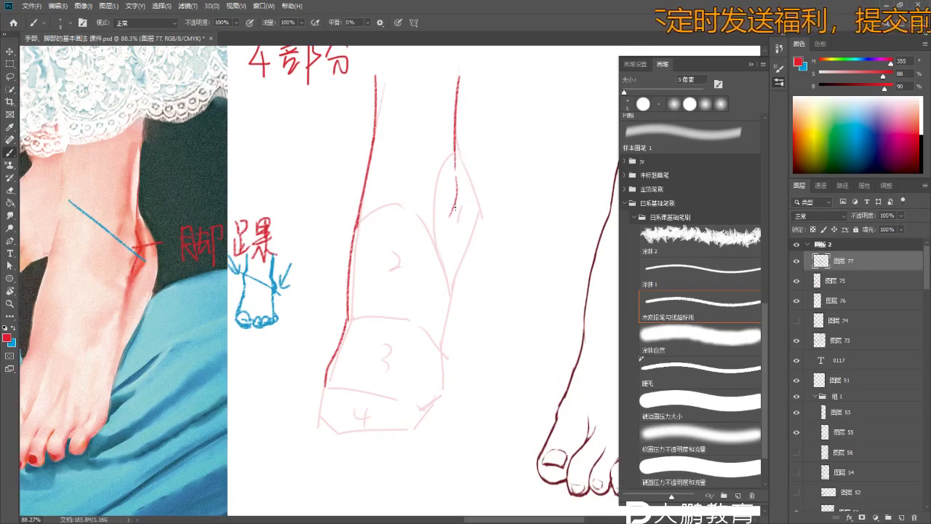
pyautogui.moveTo(459, 202); pyautogui.dragTo(350, 202)
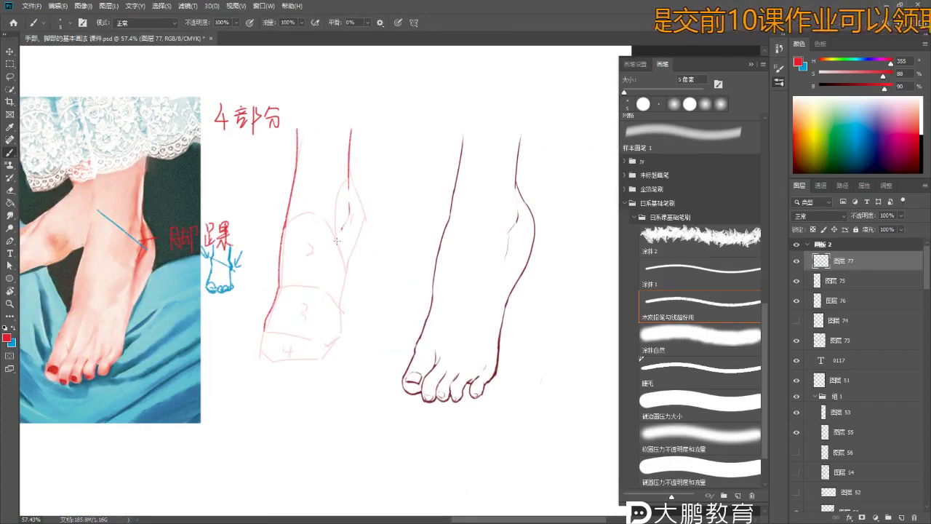
pyautogui.moveTo(341, 239); pyautogui.dragTo(279, 209)
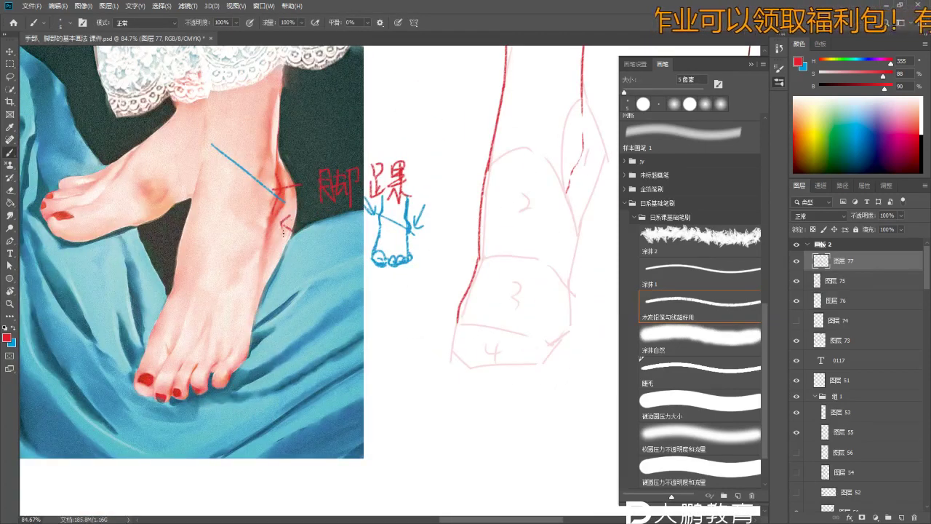
# - Restore the red circle around the ankle bone on the foot photo
pyautogui.scroll(-5, 283, 231)
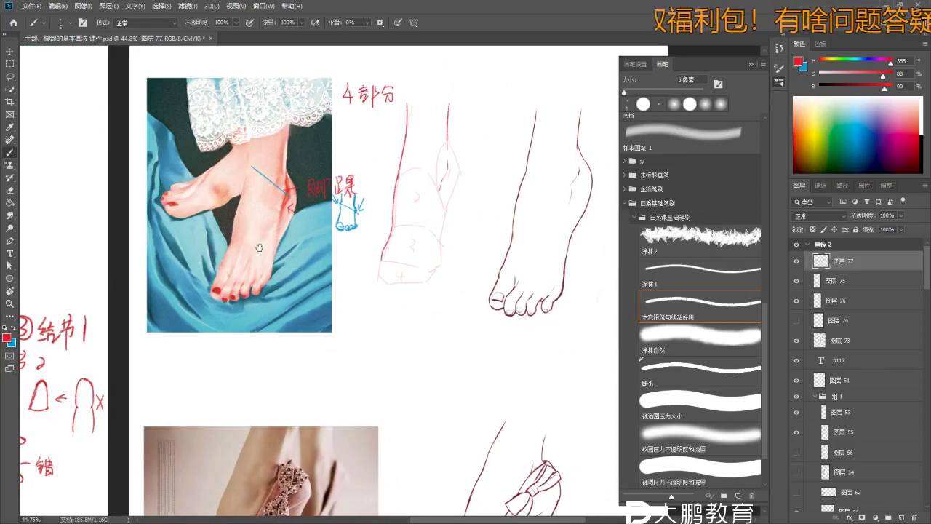
pyautogui.scroll(-2, 259, 247)
pyautogui.scroll(3, 259, 247)
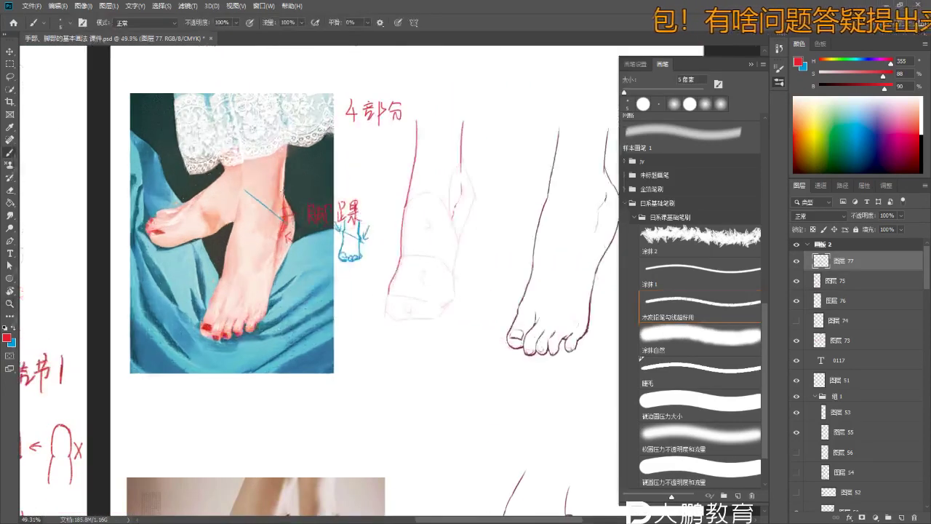
pyautogui.hotkey('ctrl', 'z')
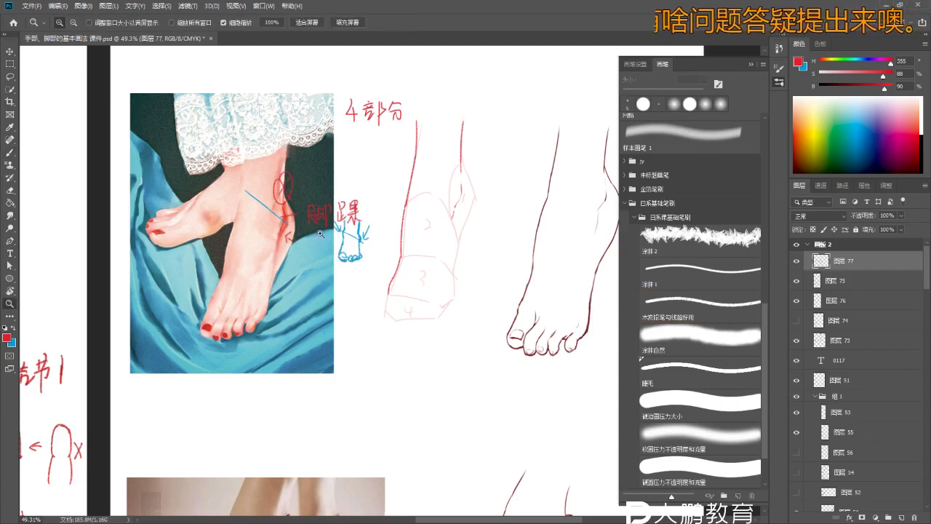
pyautogui.press('z')
pyautogui.scroll(-2, 380, 198)
pyautogui.scroll(1, 380, 198)
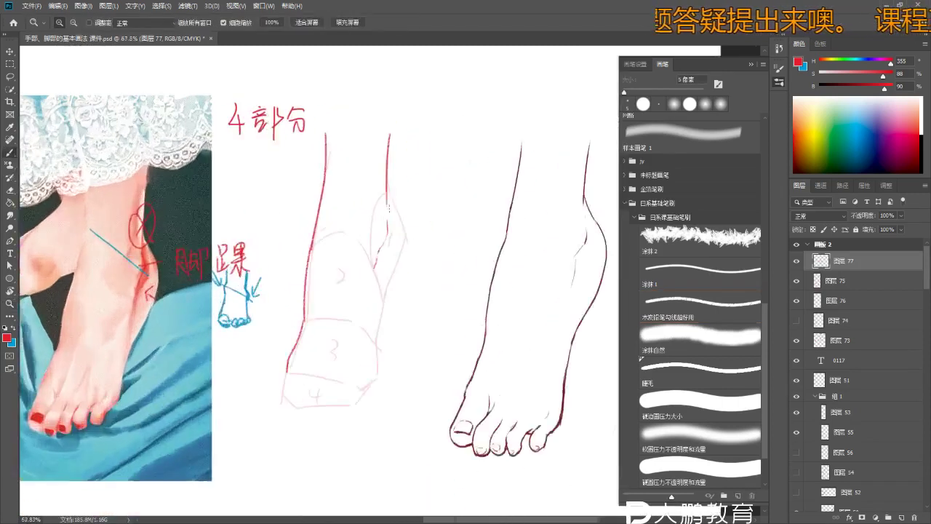
pyautogui.scroll(1, 390, 207)
pyautogui.press('b')
pyautogui.hotkey('ctrl', 'z')
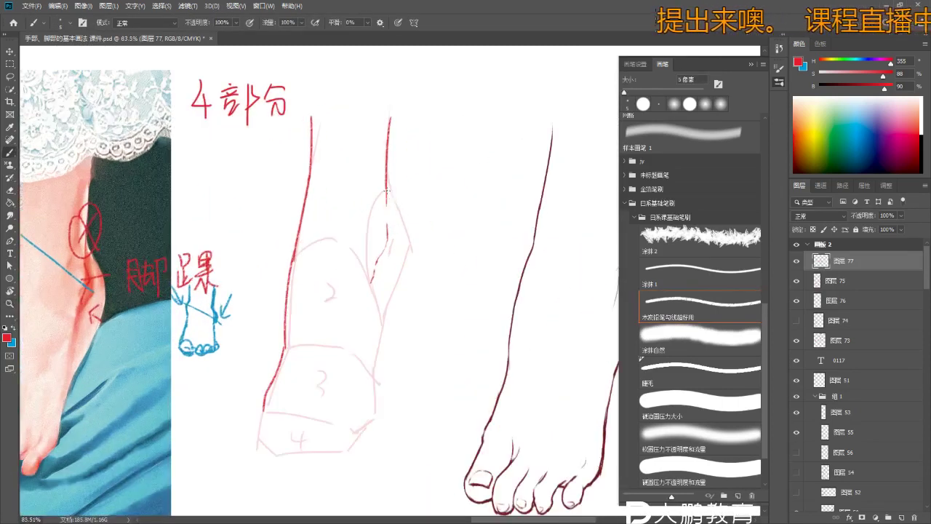
# - Draw the inner ankle line down the red block sketch, zooming in and retrying strokes
pyautogui.moveTo(403, 231)
pyautogui.mouseDown()
pyautogui.moveTo(393, 283)
pyautogui.moveTo(376, 298)
pyautogui.mouseUp()
pyautogui.press('z')
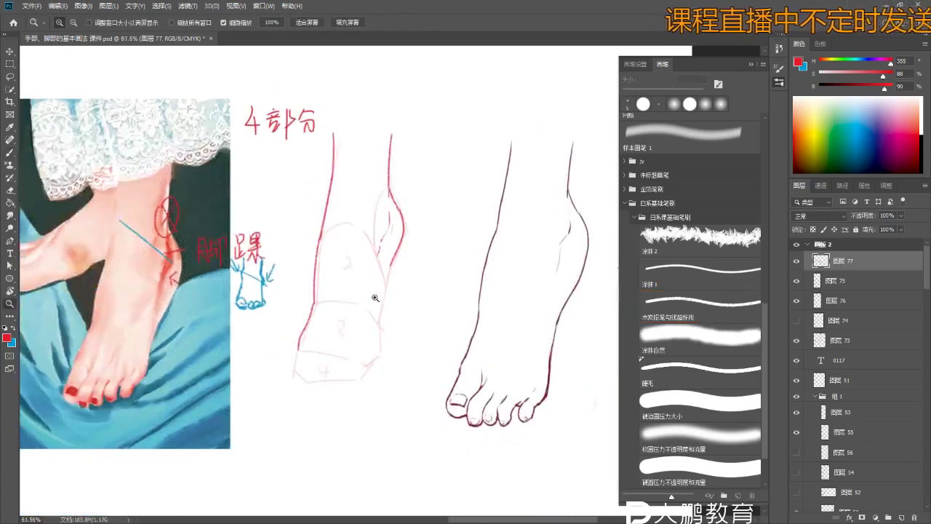
pyautogui.moveTo(369, 225); pyautogui.dragTo(417, 257)
pyautogui.press('b')
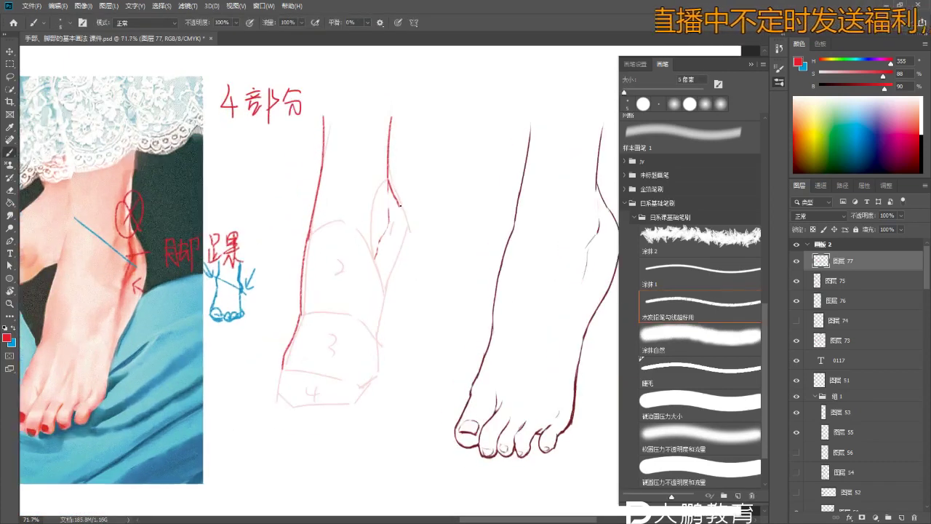
pyautogui.moveTo(399, 209)
pyautogui.mouseDown()
pyautogui.moveTo(377, 320)
pyautogui.moveTo(364, 301)
pyautogui.moveTo(371, 248)
pyautogui.mouseUp()
pyautogui.hotkey('ctrl', 'z')
pyautogui.press('z')
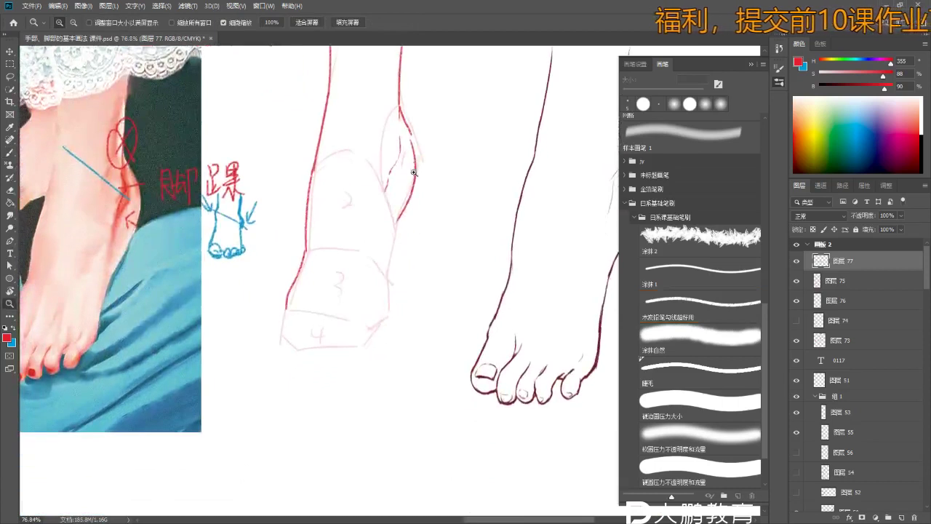
pyautogui.press('b')
pyautogui.hotkey('ctrl', 'z')
pyautogui.moveTo(412, 138)
pyautogui.mouseDown()
pyautogui.moveTo(404, 213)
pyautogui.moveTo(418, 169)
pyautogui.moveTo(418, 182)
pyautogui.moveTo(405, 218)
pyautogui.mouseUp()
pyautogui.hotkey('ctrl', 'z')
pyautogui.hotkey('ctrl', 'z')
pyautogui.scroll(2, 417, 157)
# - Redraw the lower inner ankle contour down the sketch's right edge past section 3
pyautogui.hotkey('ctrl', 'z')
pyautogui.hotkey('ctrl', 'z')
pyautogui.hotkey('ctrl', 'z')
pyautogui.moveTo(420, 187); pyautogui.dragTo(397, 242)
pyautogui.hotkey('ctrl', 'z')
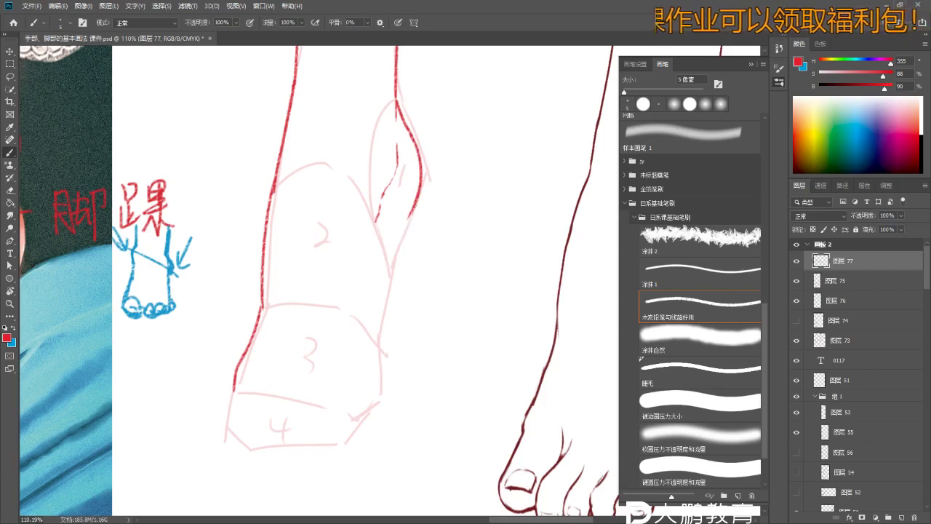
pyautogui.moveTo(416, 205); pyautogui.dragTo(390, 274)
pyautogui.press('z')
pyautogui.scroll(-3, 364, 297)
pyautogui.press('b')
pyautogui.moveTo(432, 192)
pyautogui.mouseDown()
pyautogui.moveTo(418, 266)
pyautogui.moveTo(422, 234)
pyautogui.moveTo(426, 286)
pyautogui.mouseUp()
pyautogui.hotkey('ctrl', 'z')
pyautogui.hotkey('ctrl', 'z')
pyautogui.scroll(2, 420, 262)
pyautogui.hotkey('ctrl', 'z')
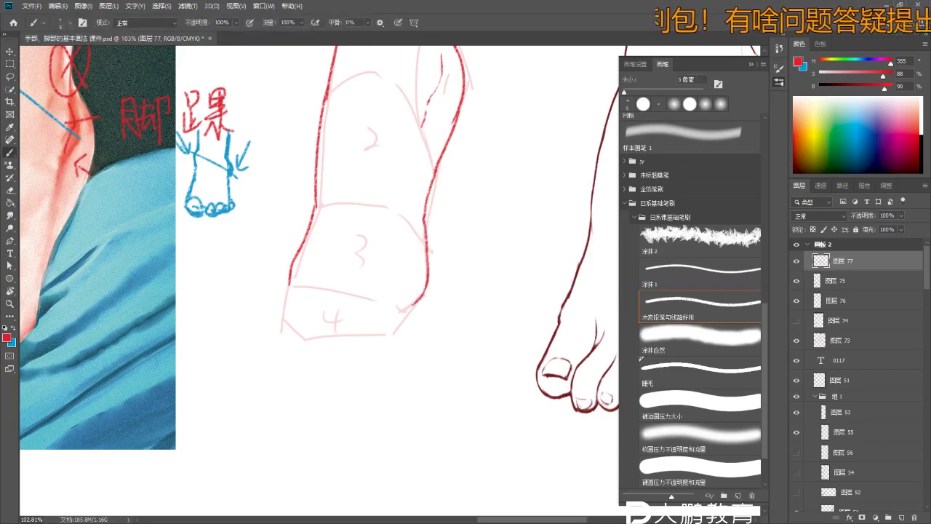
pyautogui.hscroll(-5, 408, 302)
pyautogui.scroll(-2, 408, 302)
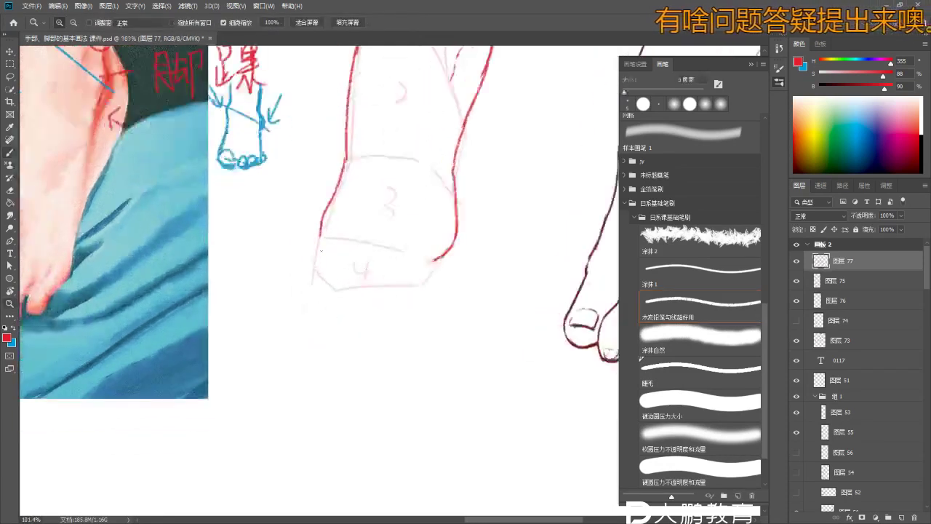
# - Zoom into the sketch's front block and add short red toe-dividing strokes in section 4
pyautogui.hscroll(2, 436, 240)
pyautogui.press('z')
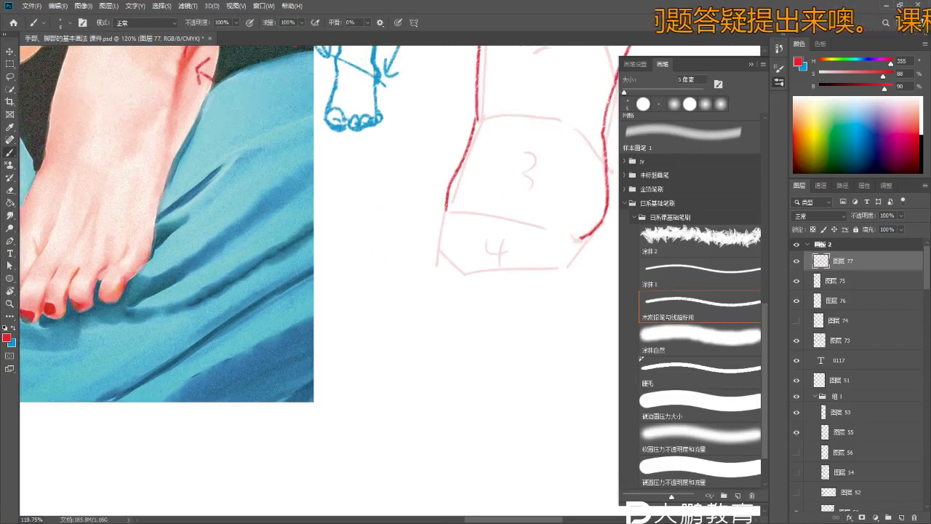
pyautogui.click(441, 226)
pyautogui.scroll(-1, 469, 221)
pyautogui.press('b')
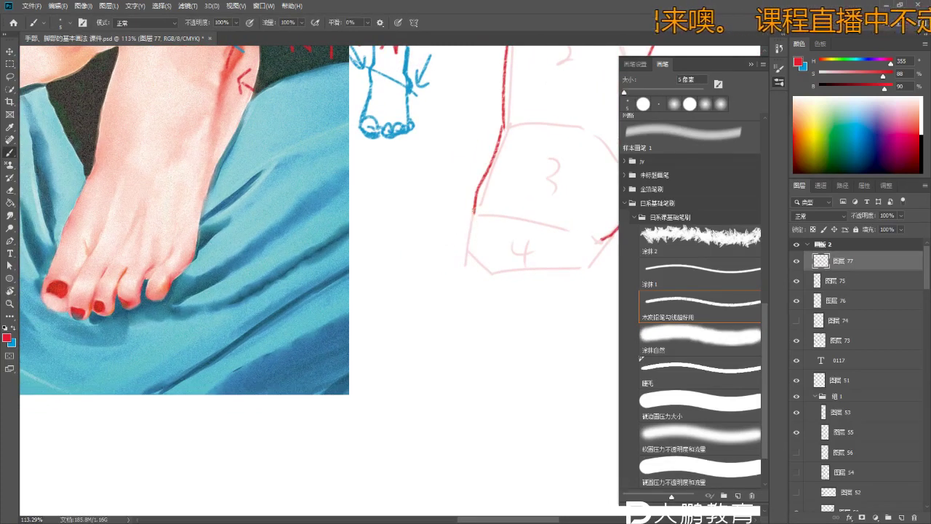
pyautogui.press('ctrl')
pyautogui.press('ctrl')
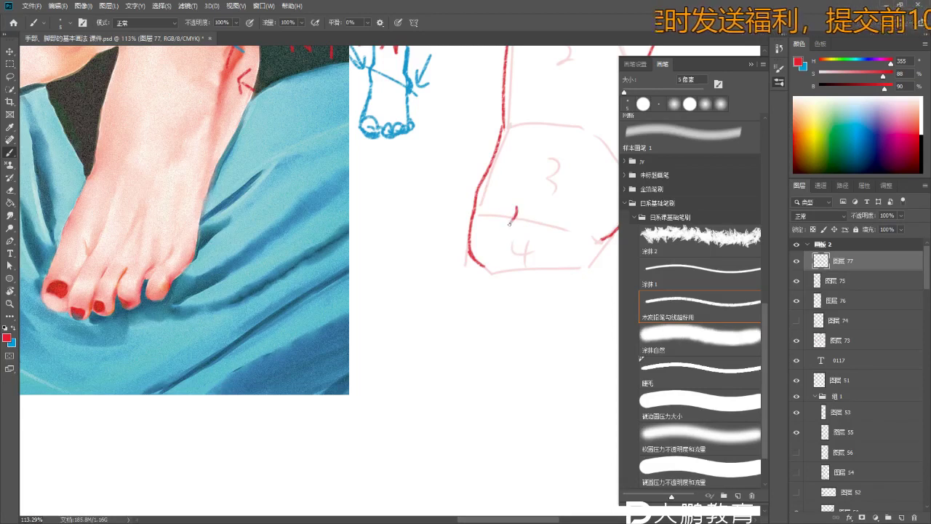
pyautogui.hotkey('ctrl', 'space')
pyautogui.moveTo(496, 271)
pyautogui.mouseDown()
pyautogui.moveTo(509, 271)
pyautogui.moveTo(467, 274)
pyautogui.moveTo(473, 289)
pyautogui.moveTo(462, 291)
pyautogui.moveTo(477, 303)
pyautogui.moveTo(490, 284)
pyautogui.moveTo(503, 284)
pyautogui.moveTo(499, 259)
pyautogui.mouseUp()
pyautogui.press('b')
pyautogui.hotkey('ctrl', 'space')
pyautogui.hotkey('ctrl', '1')
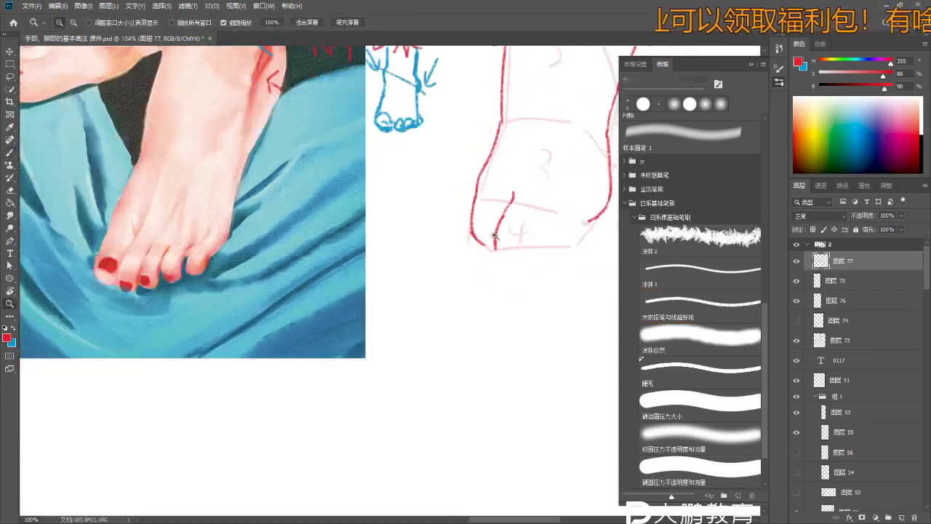
pyautogui.hotkey('ctrl', 'z')
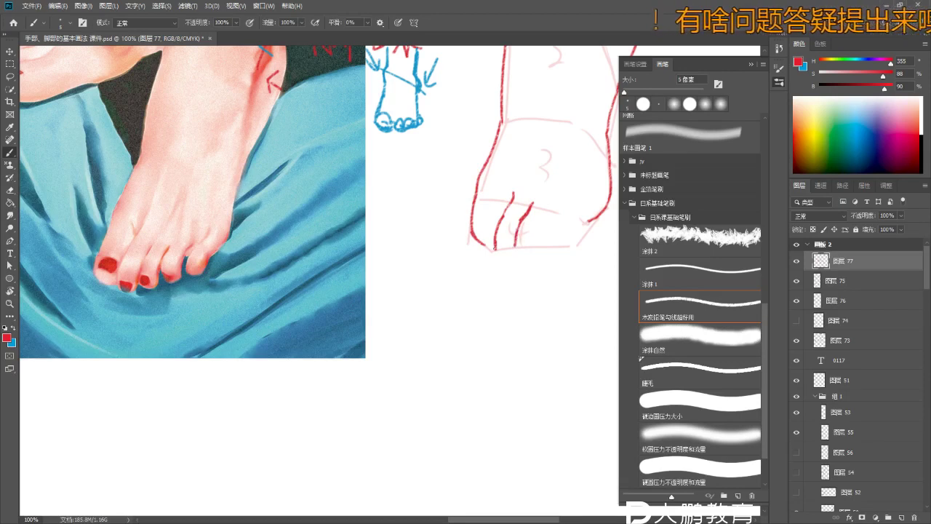
# - Draw a red guide line across the photo's toes, undoing unwanted attempts
pyautogui.moveTo(114, 237)
pyautogui.mouseDown()
pyautogui.moveTo(166, 250)
pyautogui.moveTo(228, 223)
pyautogui.mouseUp()
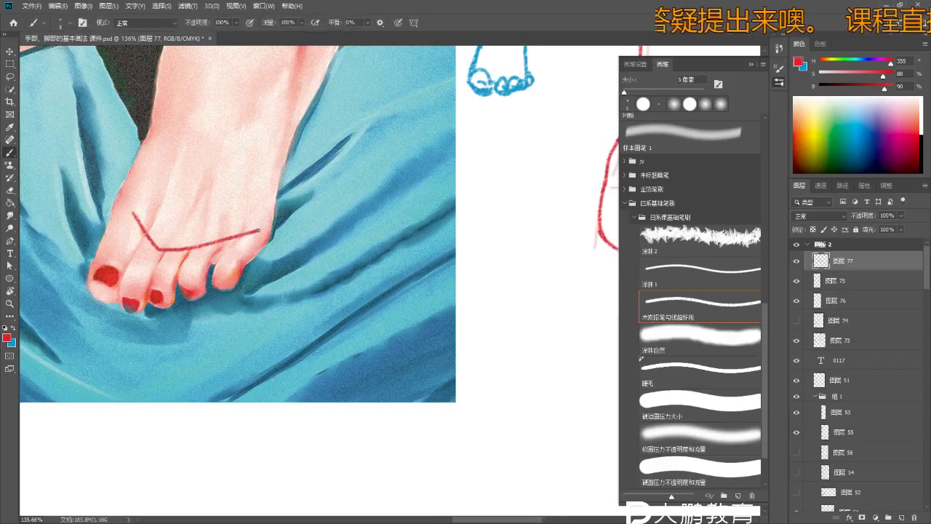
pyautogui.hotkey('ctrl', 'z')
pyautogui.moveTo(134, 215)
pyautogui.mouseDown()
pyautogui.moveTo(150, 232)
pyautogui.moveTo(245, 235)
pyautogui.mouseUp()
pyautogui.hotkey('ctrl', 'z')
pyautogui.hotkey('ctrl', 'z')
pyautogui.moveTo(131, 207)
pyautogui.mouseDown()
pyautogui.moveTo(168, 249)
pyautogui.moveTo(268, 234)
pyautogui.mouseUp()
# - Zoom closer on the toes and extend the red line upward into an angled toe-base guide
pyautogui.press('z')
pyautogui.moveTo(140, 230); pyautogui.dragTo(173, 251)
pyautogui.hotkey('ctrl', 'z')
pyautogui.press('b')
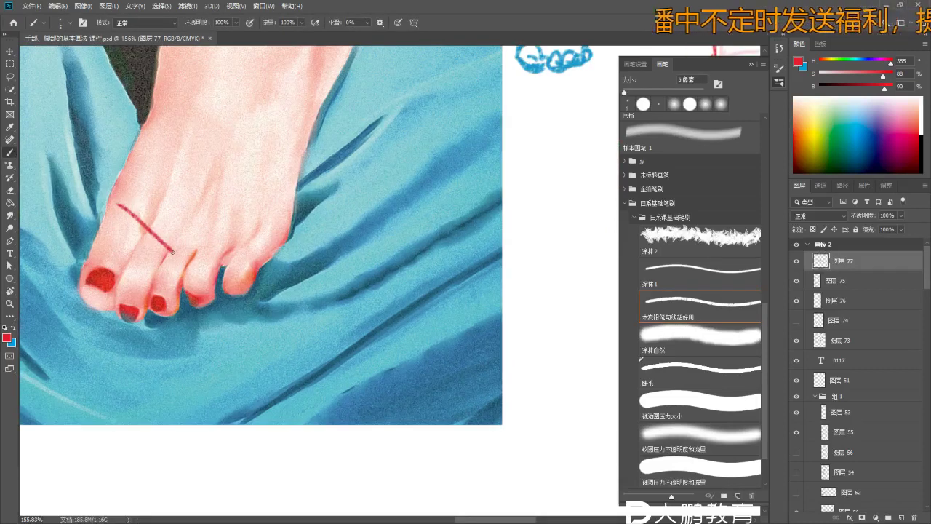
pyautogui.moveTo(246, 239); pyautogui.dragTo(262, 227)
pyautogui.scroll(-5, 206, 195)
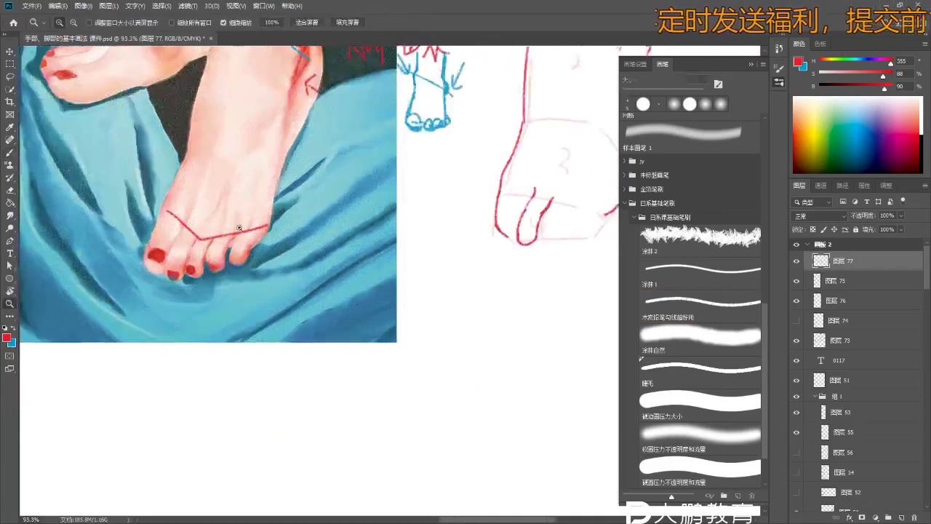
pyautogui.scroll(3, 205, 195)
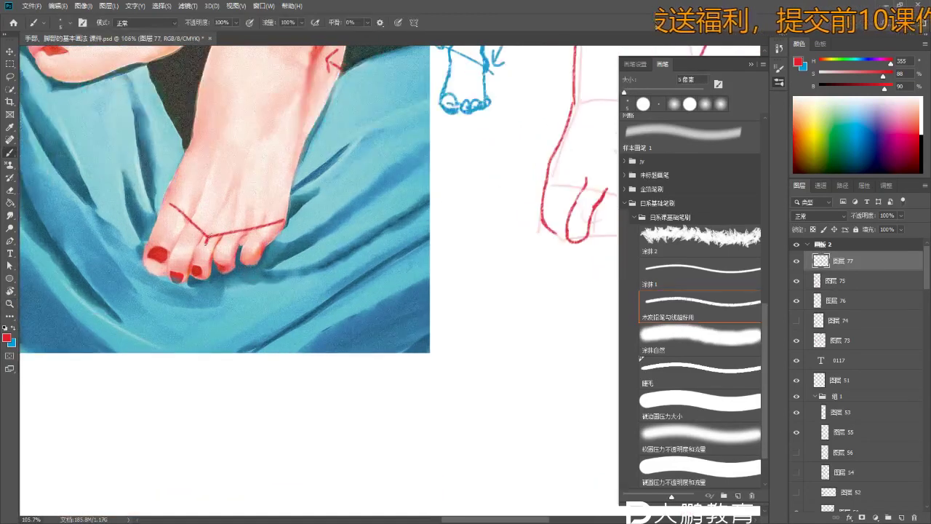
pyautogui.scroll(-3, 284, 237)
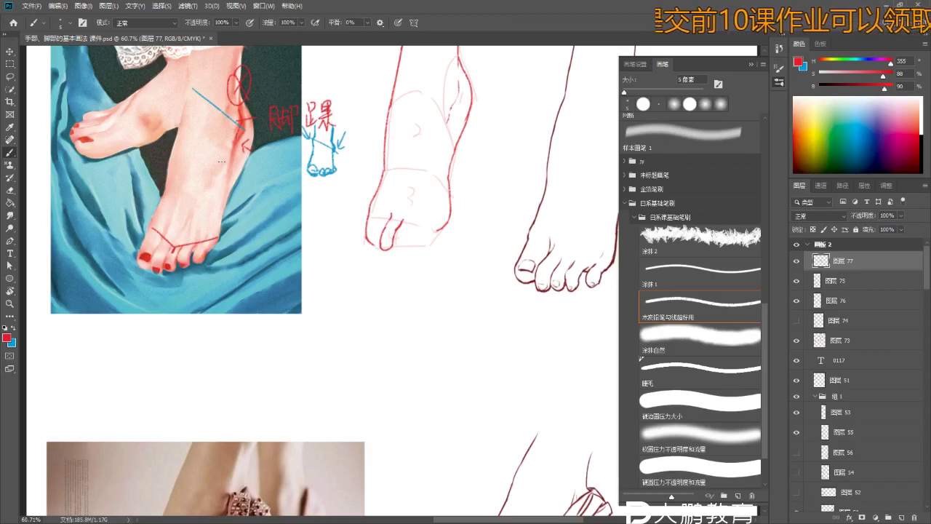
# - Bring the front block of the red foot sketch into view, ready to draw the toes
pyautogui.scroll(2, 328, 288)
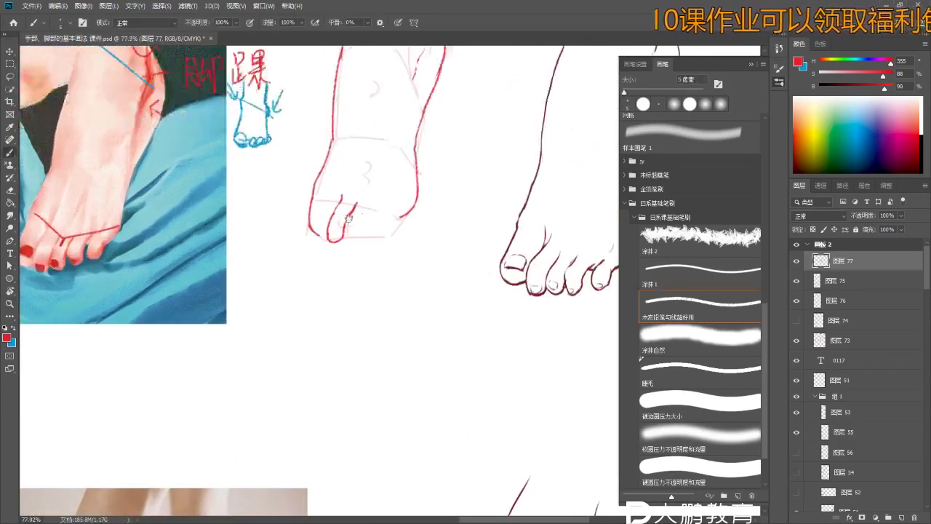
pyautogui.moveTo(349, 217); pyautogui.dragTo(377, 210)
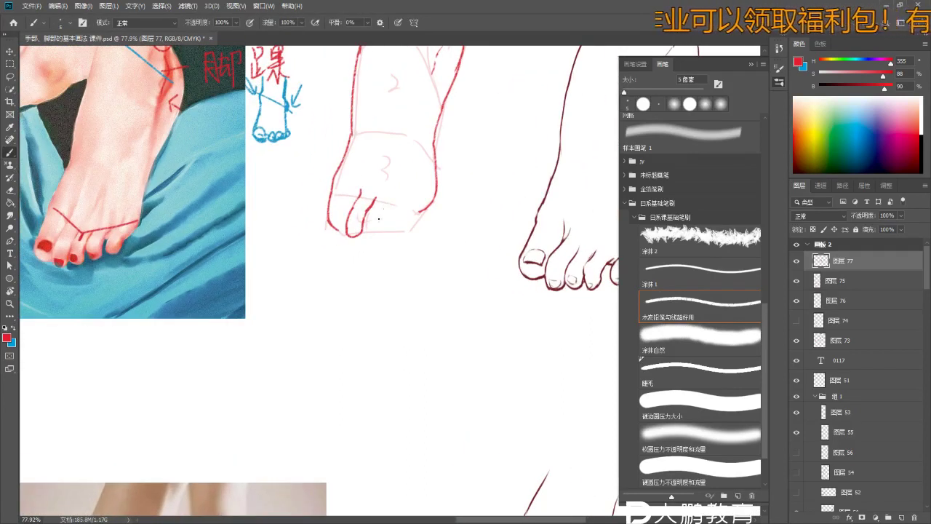
pyautogui.press('e')
pyautogui.press('b')
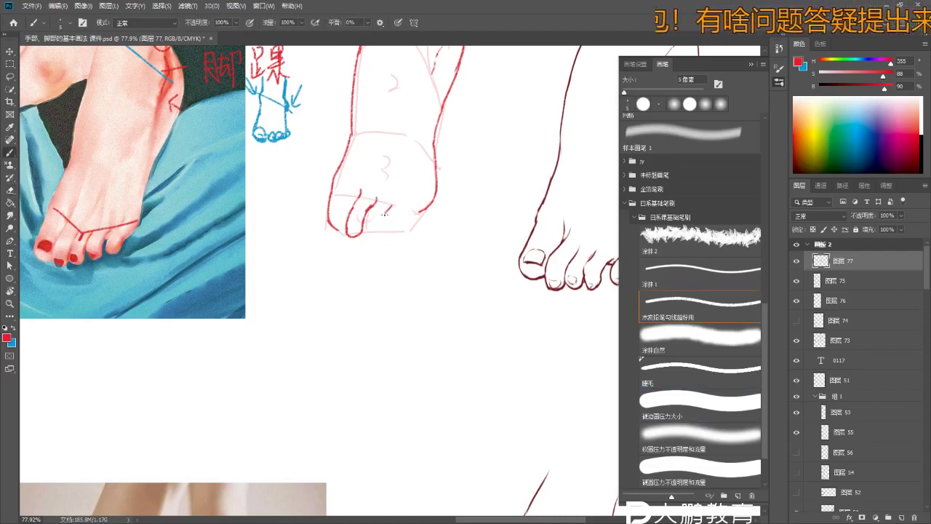
pyautogui.scroll(2, 361, 230)
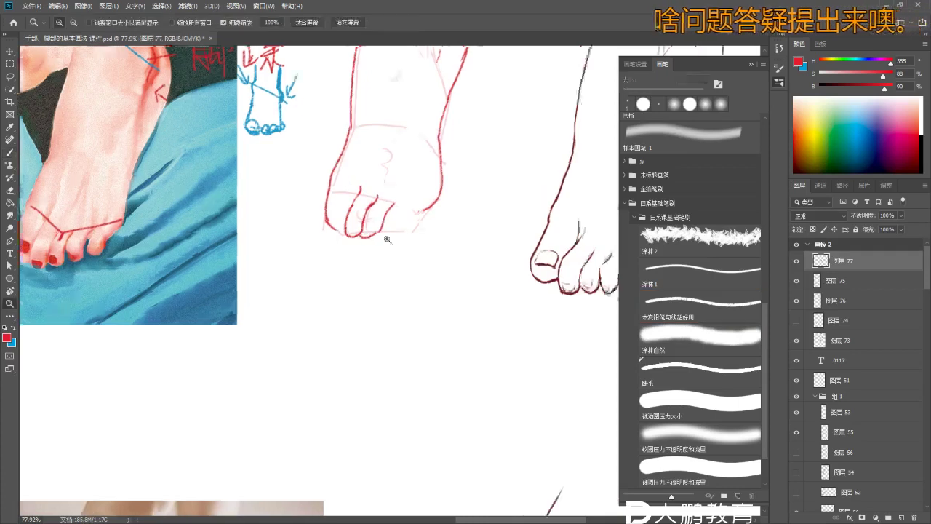
pyautogui.scroll(-3, 389, 225)
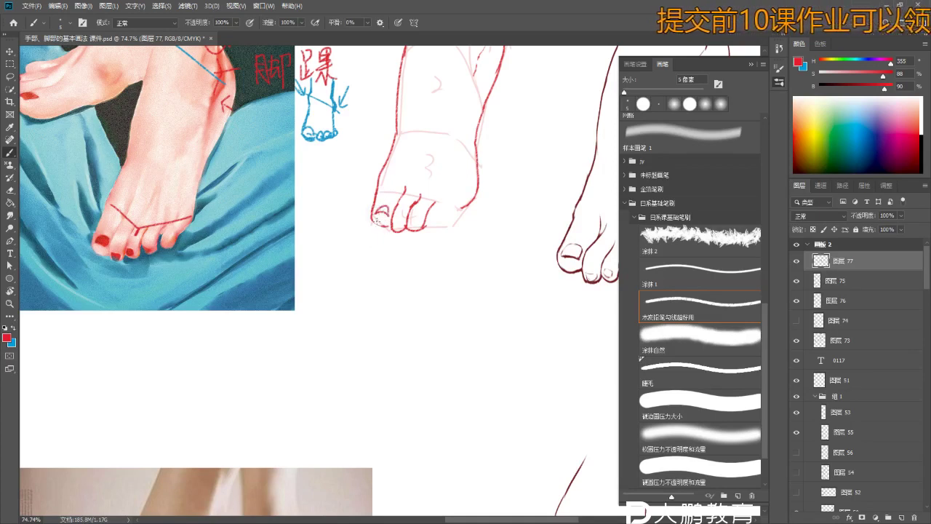
pyautogui.scroll(4, 377, 218)
# - Draw the arc of the left toe and trim the stroke with a 5 px eraser
pyautogui.moveTo(370, 216)
pyautogui.mouseDown()
pyautogui.moveTo(416, 210)
pyautogui.moveTo(412, 240)
pyautogui.moveTo(412, 196)
pyautogui.moveTo(410, 237)
pyautogui.mouseUp()
pyautogui.press('e')
pyautogui.scroll(2, 414, 218)
pyautogui.press('[')
pyautogui.press('[')
pyautogui.press('[')
pyautogui.press('[')
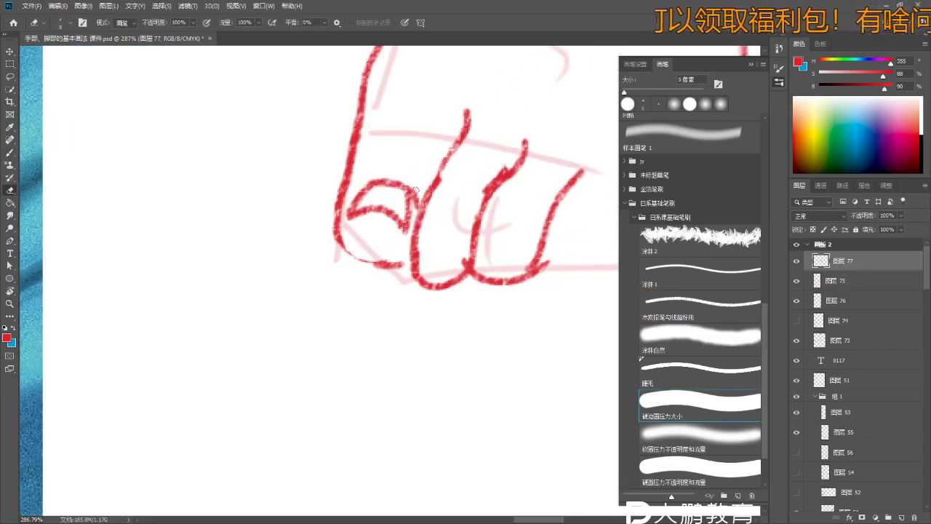
pyautogui.press('b')
pyautogui.scroll(-5, 418, 174)
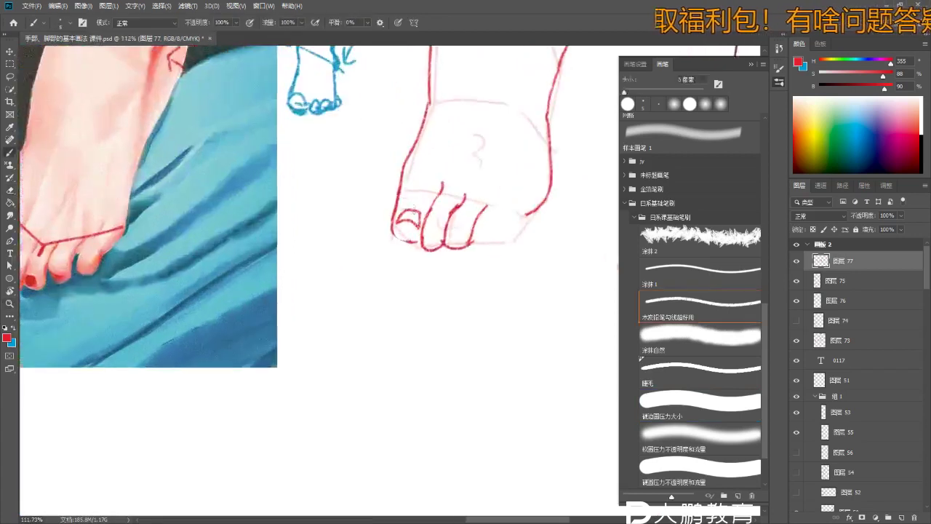
pyautogui.scroll(-2, 421, 216)
pyautogui.press('e')
pyautogui.scroll(-1, 420, 216)
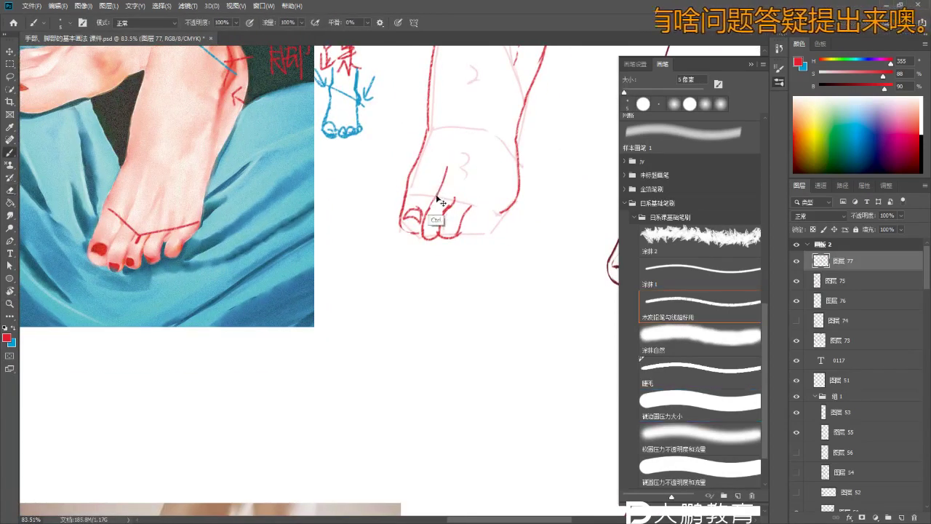
# - Erase the small red dashes over the photo's toes and paint a red Y above them
pyautogui.press('b')
pyautogui.press('e')
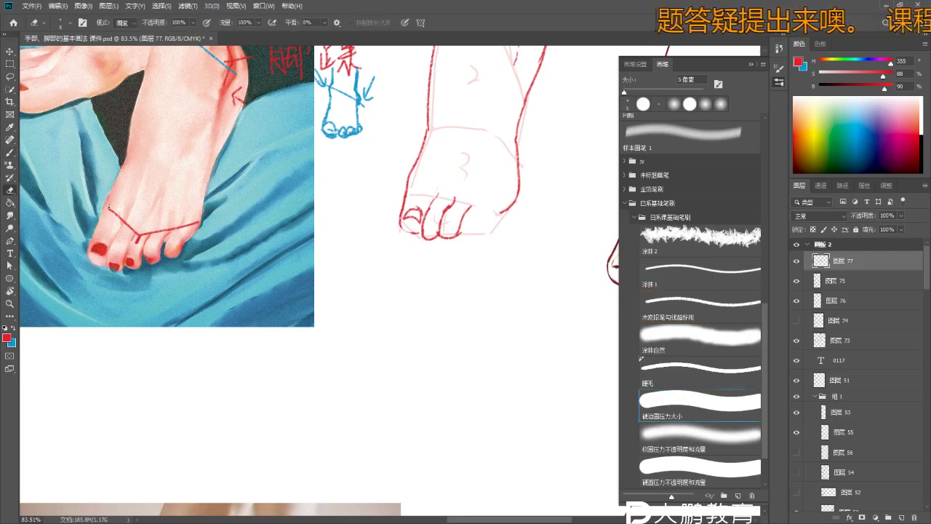
pyautogui.moveTo(128, 223)
pyautogui.mouseDown()
pyautogui.moveTo(109, 210)
pyautogui.moveTo(145, 212)
pyautogui.mouseUp()
pyautogui.press('z')
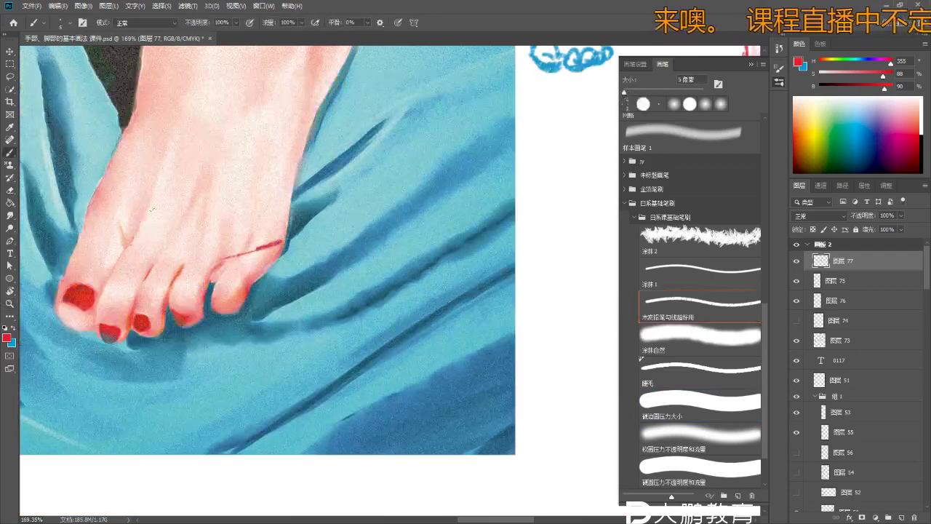
pyautogui.scroll(2, 130, 245)
pyautogui.moveTo(120, 223)
pyautogui.mouseDown()
pyautogui.moveTo(127, 258)
pyautogui.moveTo(148, 235)
pyautogui.moveTo(105, 297)
pyautogui.mouseUp()
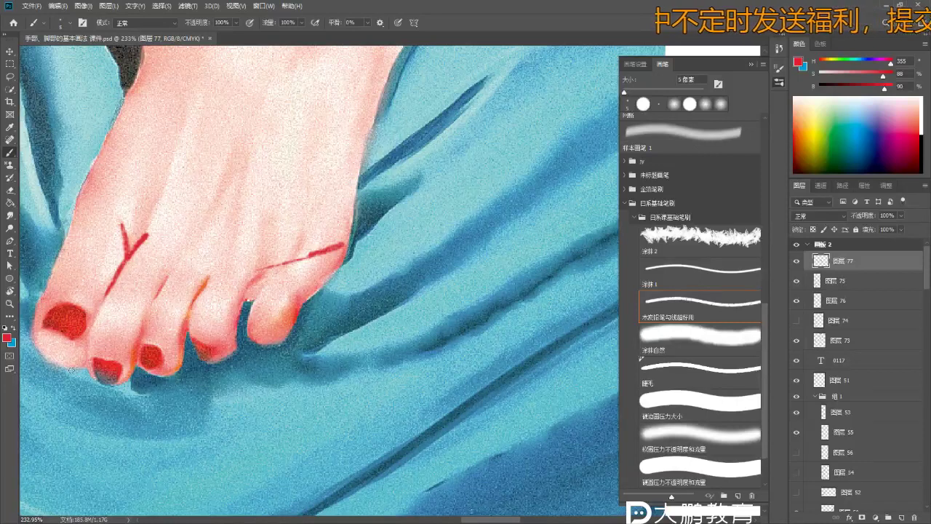
# - Circle the red Y and add a red < angle mark between the toes
pyautogui.scroll(-3, 71, 370)
pyautogui.press('z')
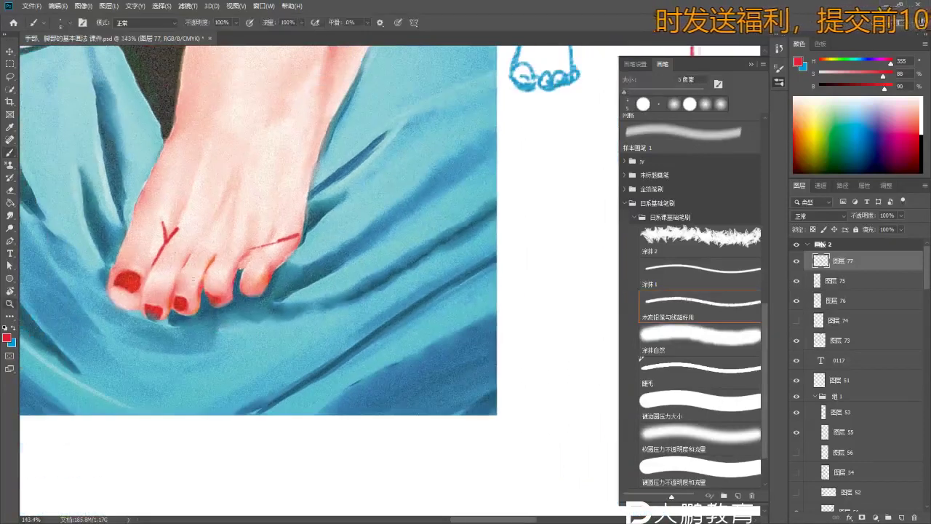
pyautogui.press('b')
pyautogui.moveTo(170, 256); pyautogui.dragTo(176, 208)
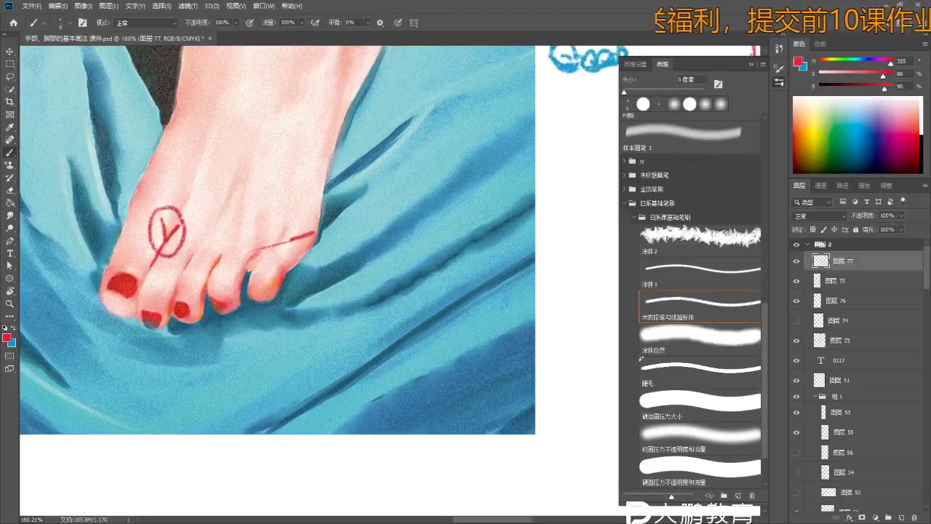
pyautogui.scroll(-1, 211, 272)
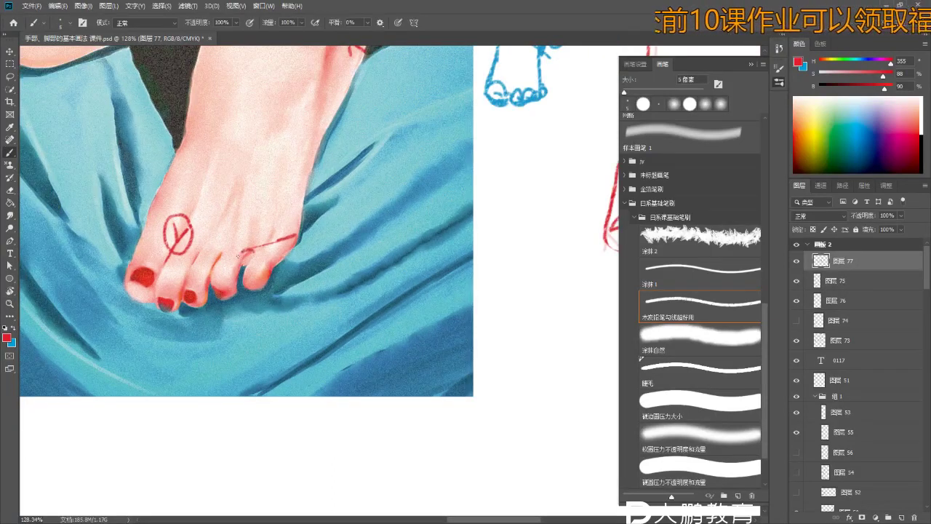
pyautogui.scroll(2, 255, 258)
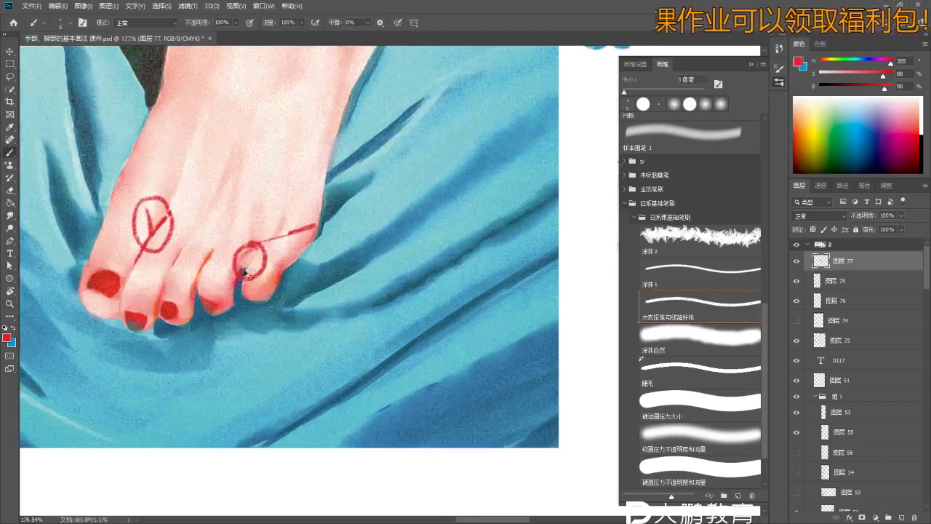
pyautogui.moveTo(208, 230)
pyautogui.mouseDown()
pyautogui.moveTo(194, 243)
pyautogui.moveTo(210, 252)
pyautogui.mouseUp()
# - Pan and zoom across the page to the red foot sketch's toes
pyautogui.scroll(-3, 198, 279)
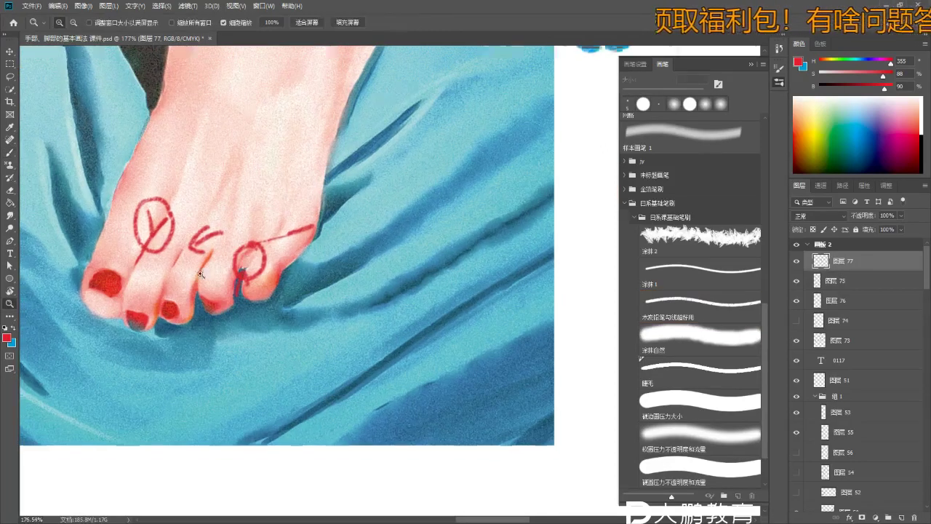
pyautogui.moveTo(268, 238); pyautogui.dragTo(254, 270)
pyautogui.scroll(-2, 251, 258)
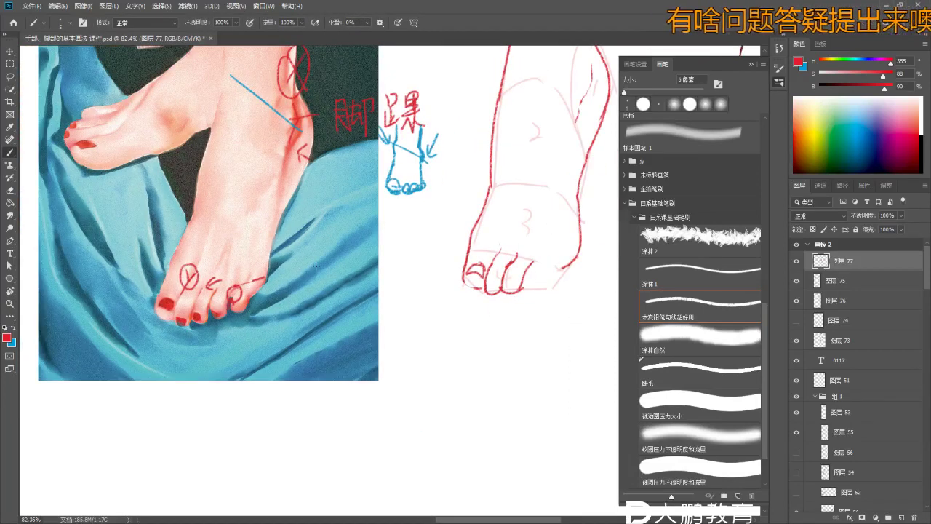
pyautogui.scroll(-2, 304, 379)
pyautogui.moveTo(368, 234); pyautogui.dragTo(296, 263)
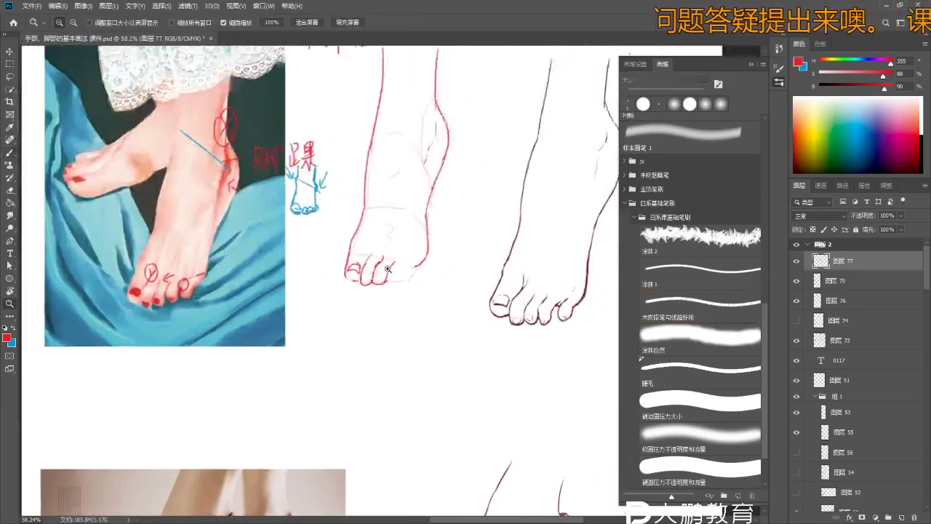
pyautogui.scroll(3, 353, 272)
pyautogui.scroll(3, 353, 272)
pyautogui.press('e')
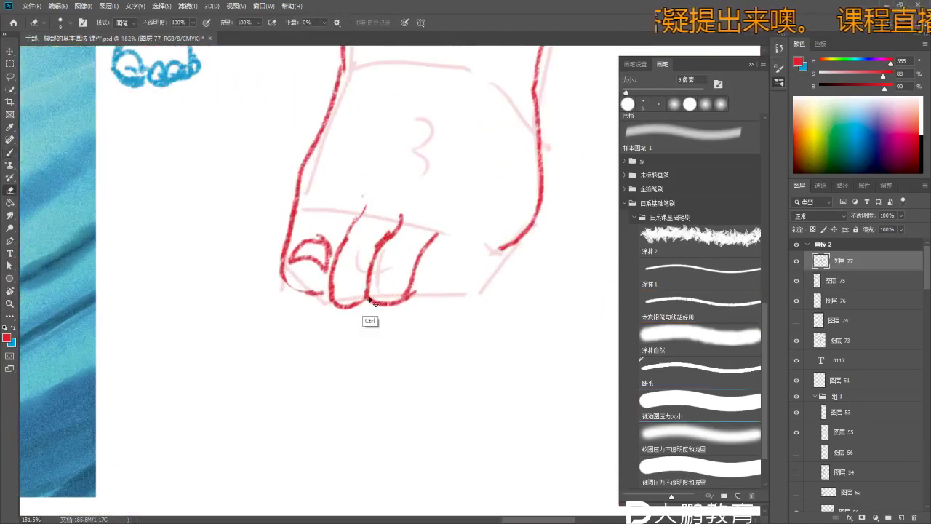
pyautogui.moveTo(357, 292)
pyautogui.mouseDown()
pyautogui.moveTo(327, 308)
pyautogui.moveTo(380, 297)
pyautogui.moveTo(436, 252)
pyautogui.moveTo(416, 275)
pyautogui.mouseUp()
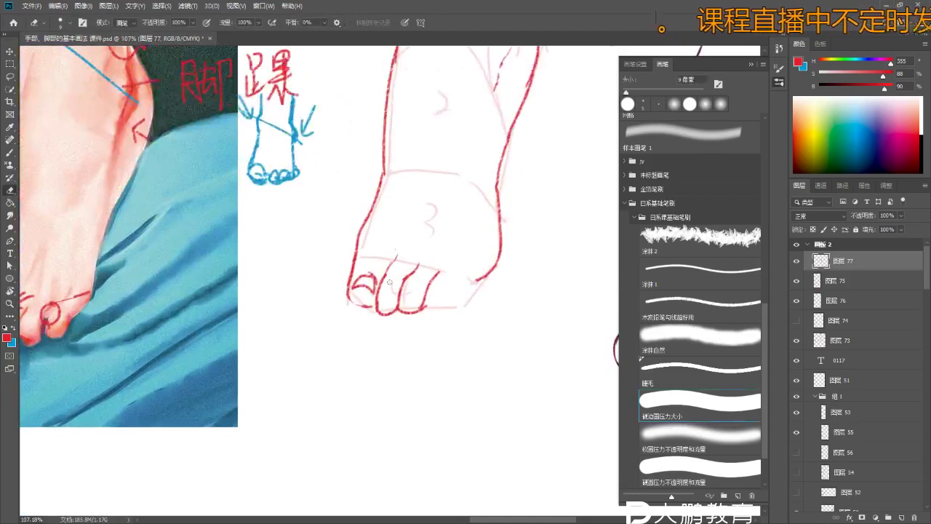
# - Erase the red circle near the fourth toe
pyautogui.scroll(2, 397, 294)
pyautogui.press('e')
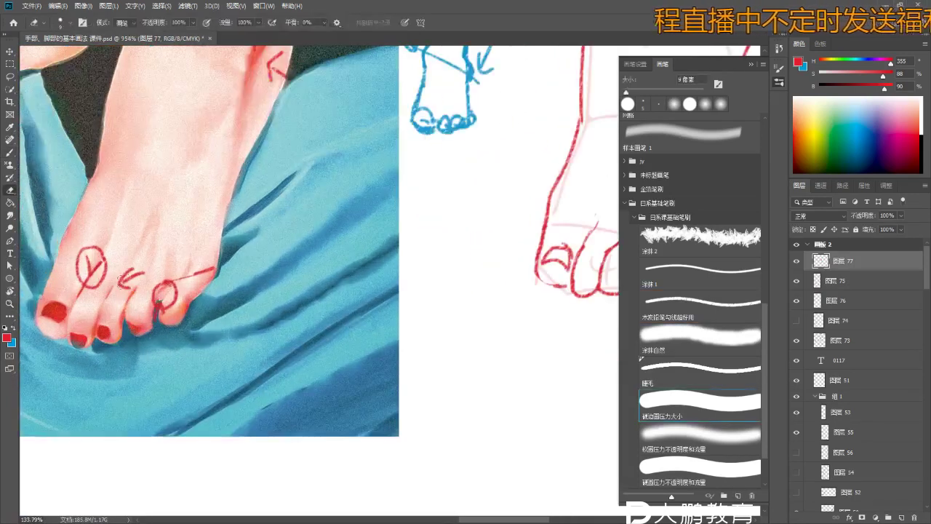
pyautogui.press('b')
pyautogui.scroll(1, 132, 267)
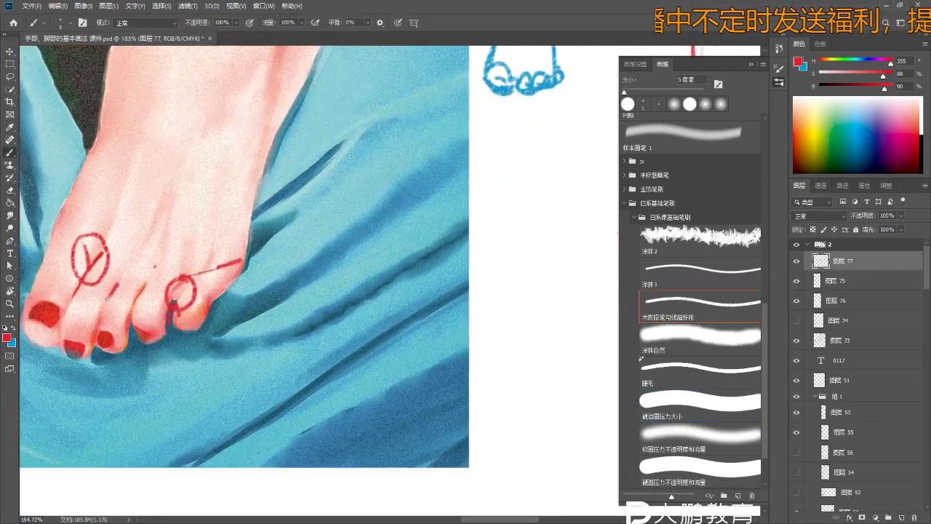
pyautogui.press('e')
pyautogui.moveTo(188, 309); pyautogui.dragTo(182, 287)
pyautogui.press('b')
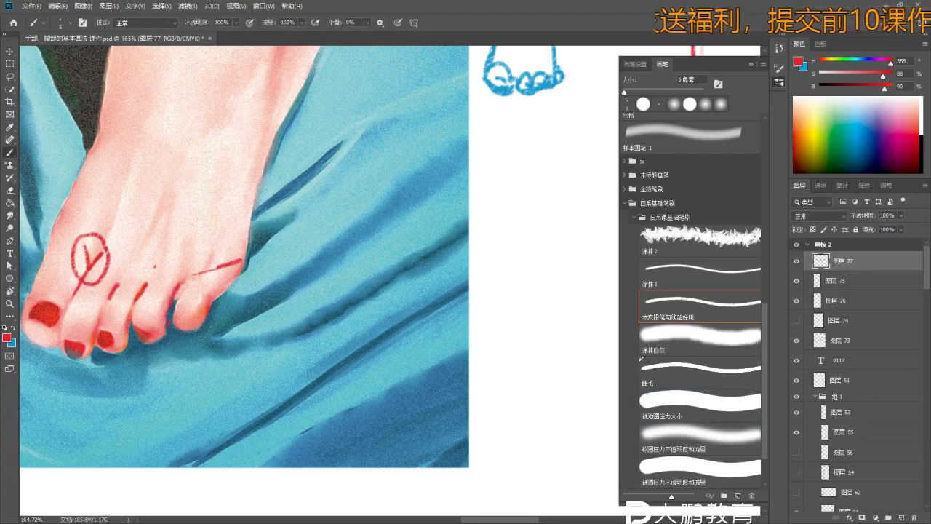
pyautogui.press('z')
pyautogui.scroll(-3, 176, 308)
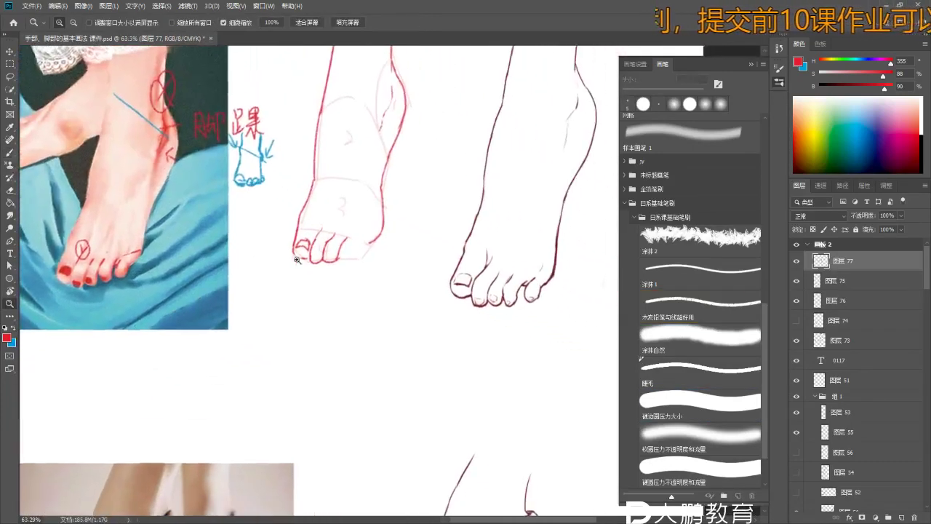
# - Add a small red stroke beside the arrow on the sketch
pyautogui.scroll(-4, 339, 253)
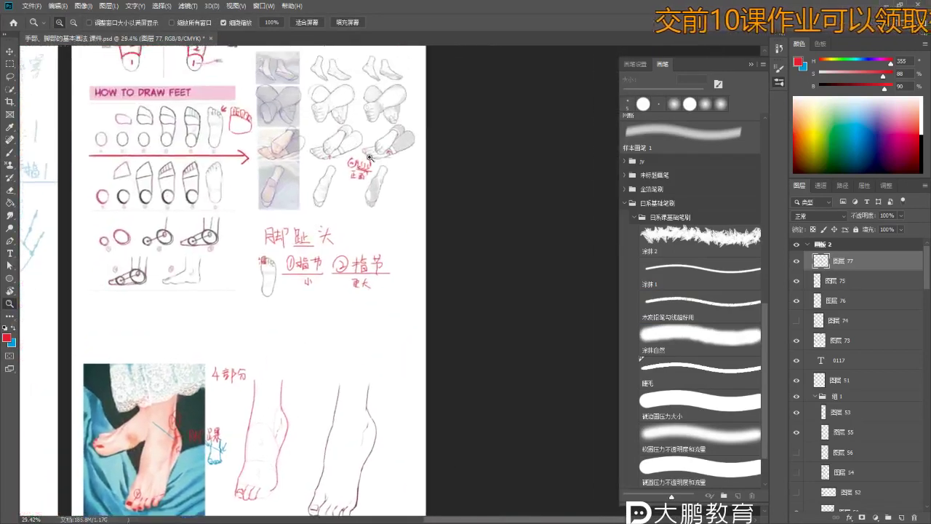
pyautogui.scroll(4, 302, 187)
pyautogui.scroll(5, 302, 187)
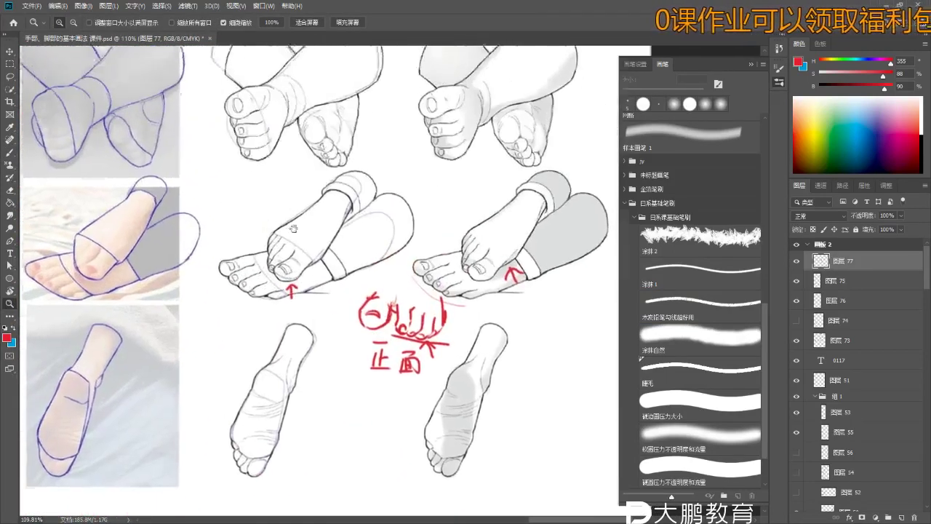
pyautogui.scroll(4, 288, 264)
pyautogui.press('b')
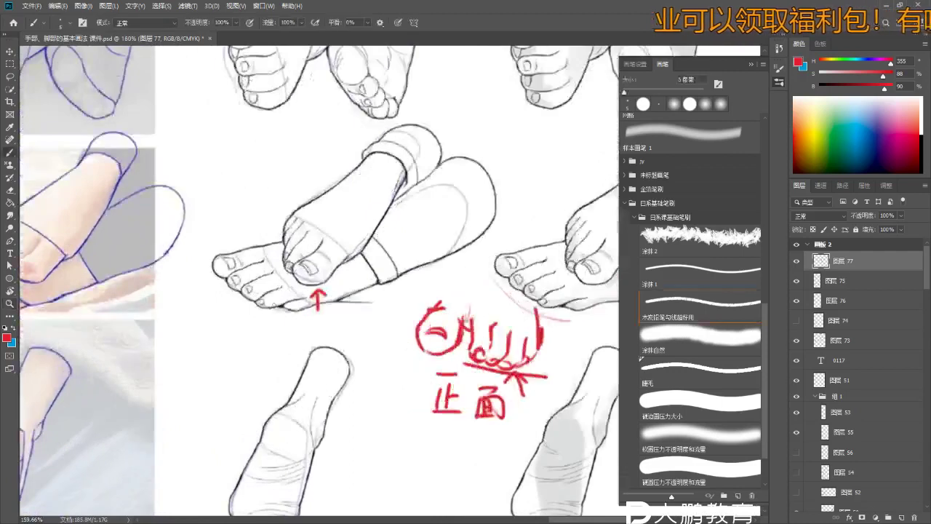
pyautogui.moveTo(297, 305)
pyautogui.mouseDown()
pyautogui.moveTo(278, 342)
pyautogui.moveTo(266, 318)
pyautogui.mouseUp()
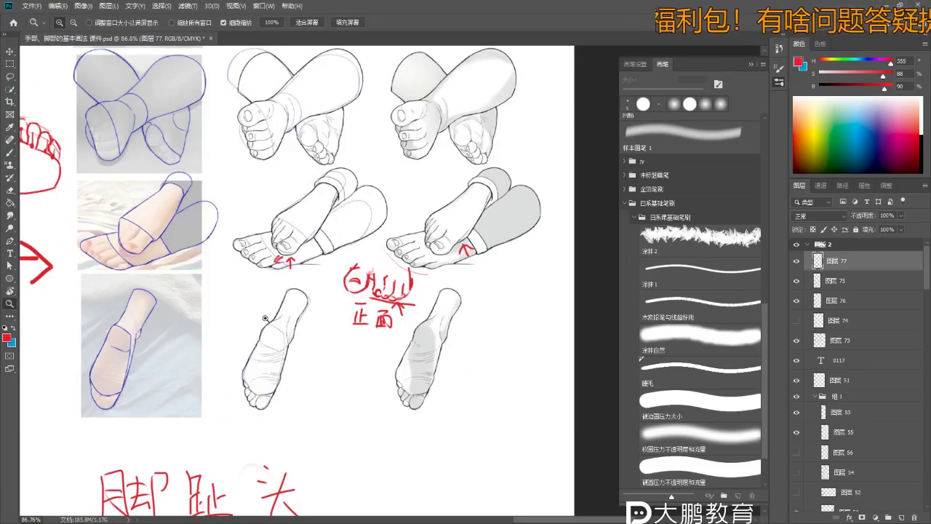
# - Draw rounded toe shapes with a 5 px brush, cleaning stray strokes with a 9 px eraser
pyautogui.scroll(-10, 266, 318)
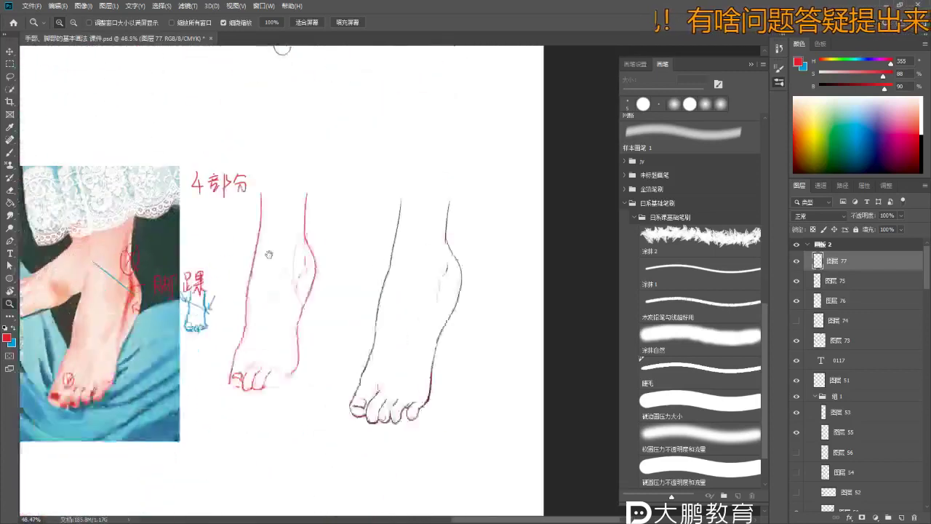
pyautogui.scroll(4, 268, 254)
pyautogui.press('b')
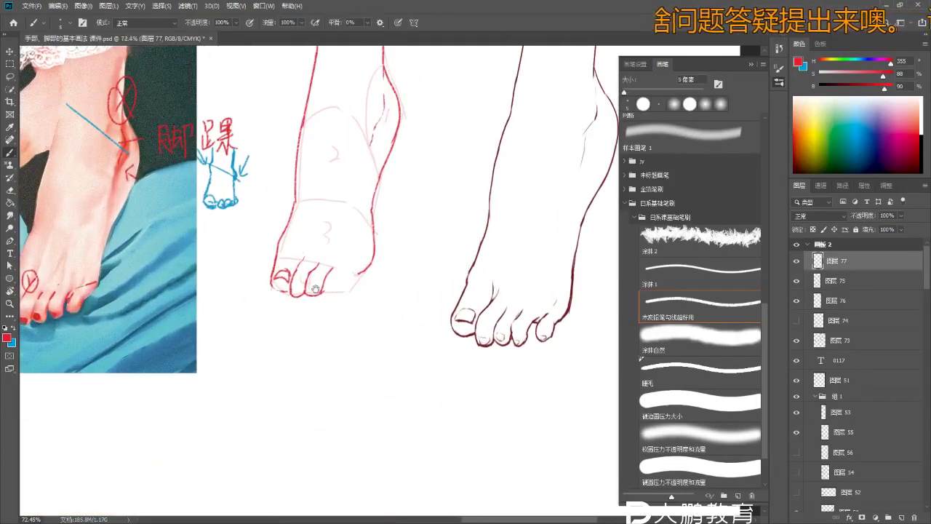
pyautogui.scroll(2, 315, 289)
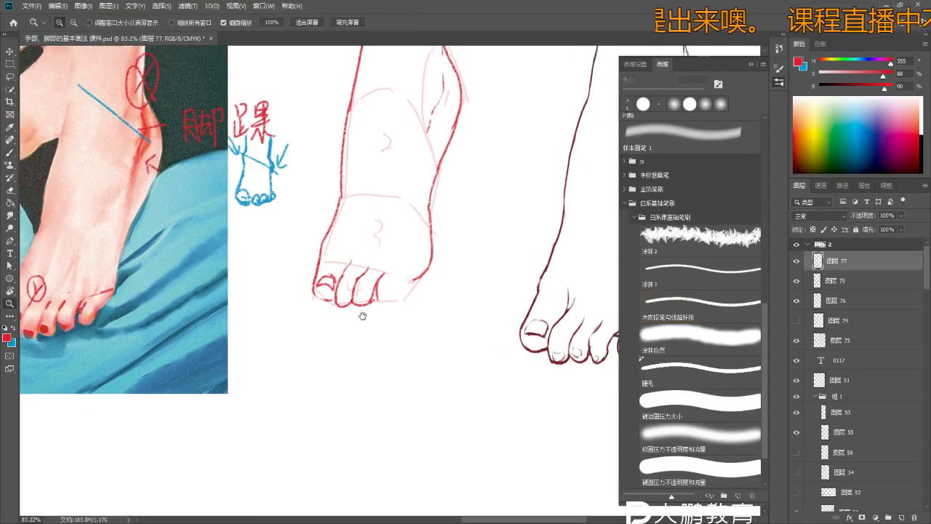
pyautogui.scroll(3, 364, 305)
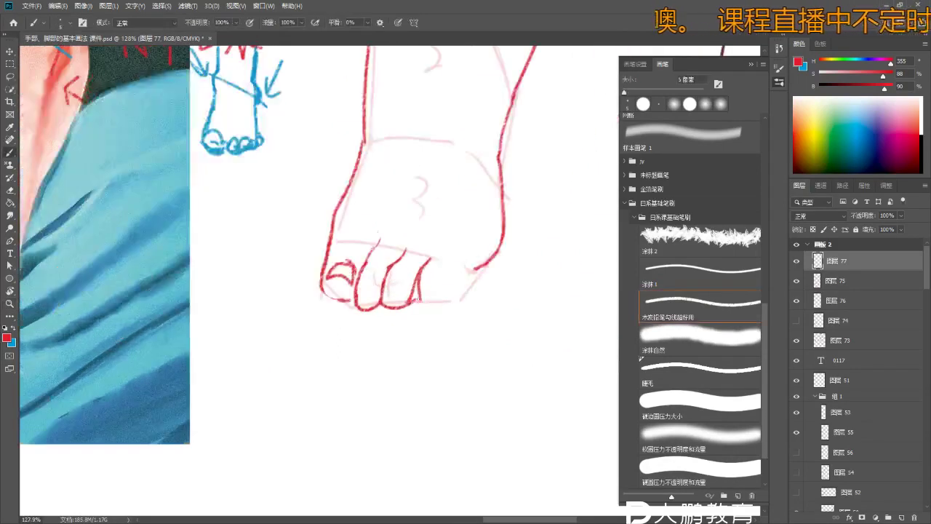
pyautogui.scroll(-3, 429, 312)
pyautogui.scroll(2, 455, 282)
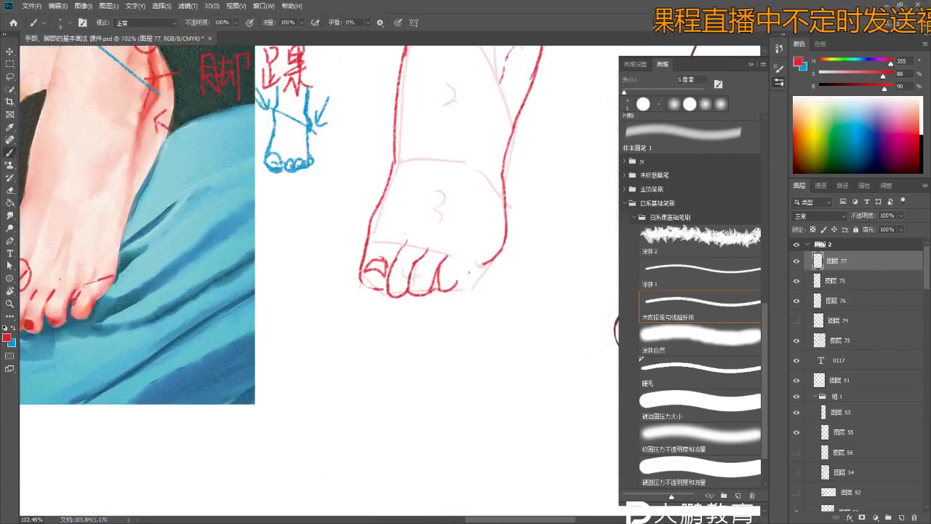
pyautogui.scroll(-2, 454, 284)
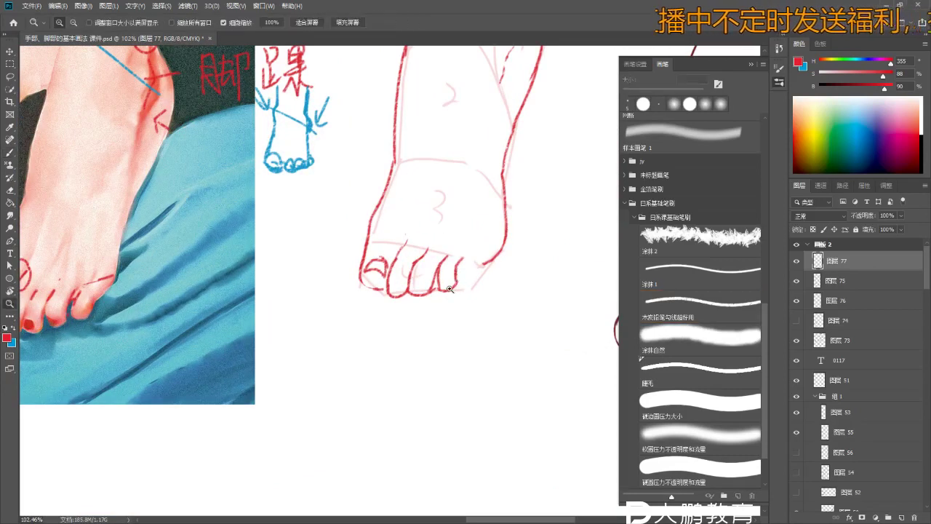
pyautogui.scroll(3, 452, 282)
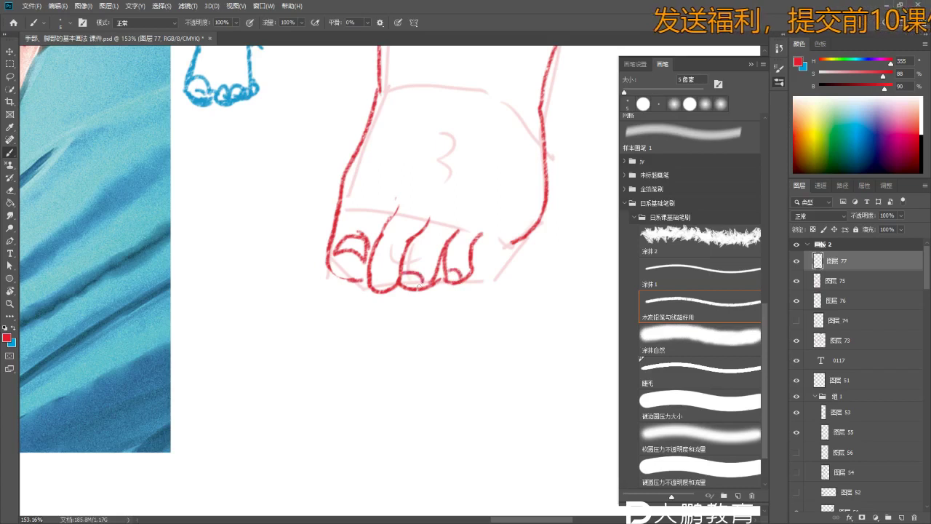
pyautogui.scroll(-3, 419, 286)
pyautogui.scroll(3, 431, 274)
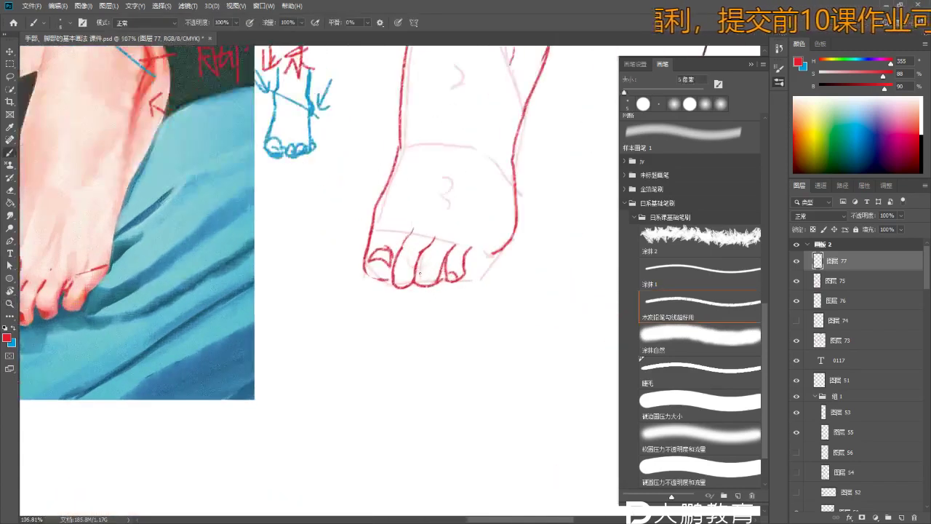
pyautogui.scroll(-1, 420, 274)
pyautogui.scroll(3, 428, 274)
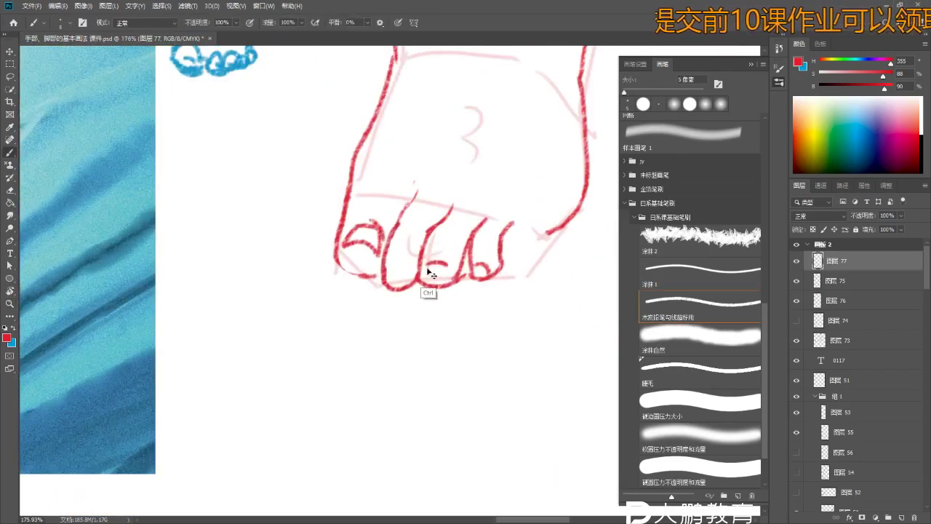
pyautogui.press('e')
pyautogui.scroll(1, 444, 284)
pyautogui.scroll(-3, 469, 269)
pyautogui.scroll(3, 440, 269)
pyautogui.press('b')
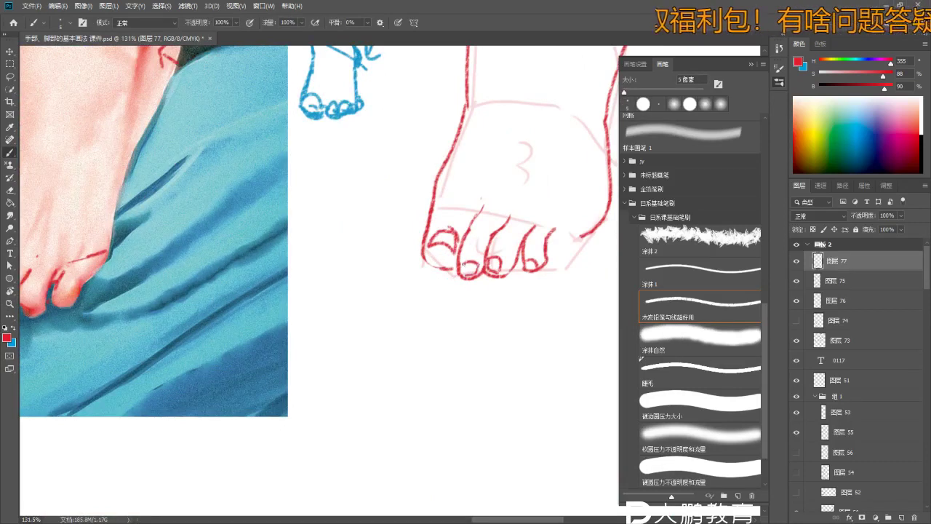
pyautogui.scroll(-3, 466, 280)
pyautogui.scroll(3, 462, 312)
pyautogui.press('e')
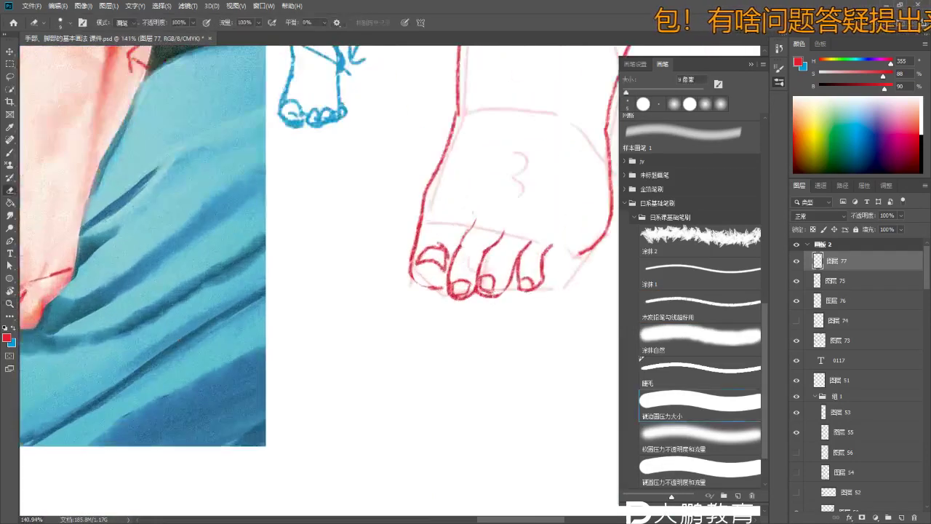
pyautogui.press('b')
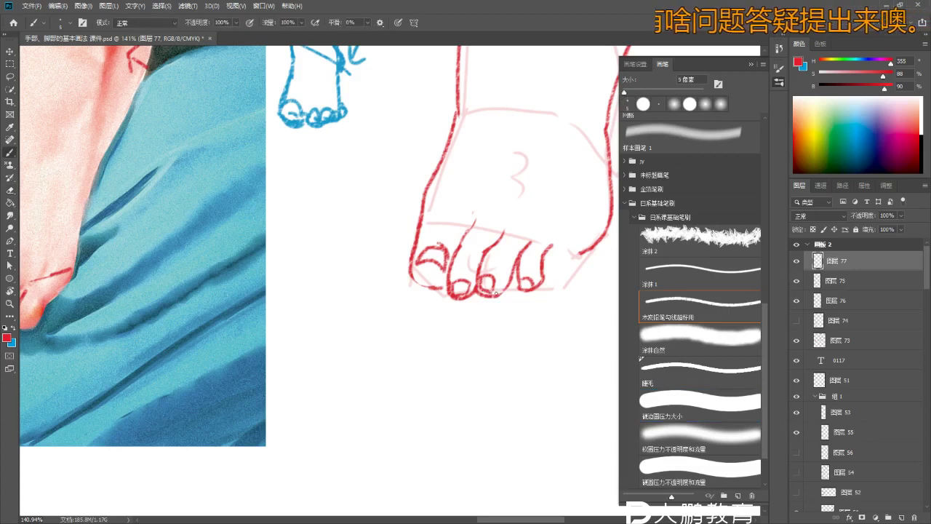
pyautogui.scroll(-3, 496, 293)
pyautogui.scroll(3, 459, 316)
# - Refine the toe outlines and nails, erasing stray lines around the toes
pyautogui.press('z')
pyautogui.scroll(-1, 479, 314)
pyautogui.scroll(3, 479, 314)
pyautogui.press('e')
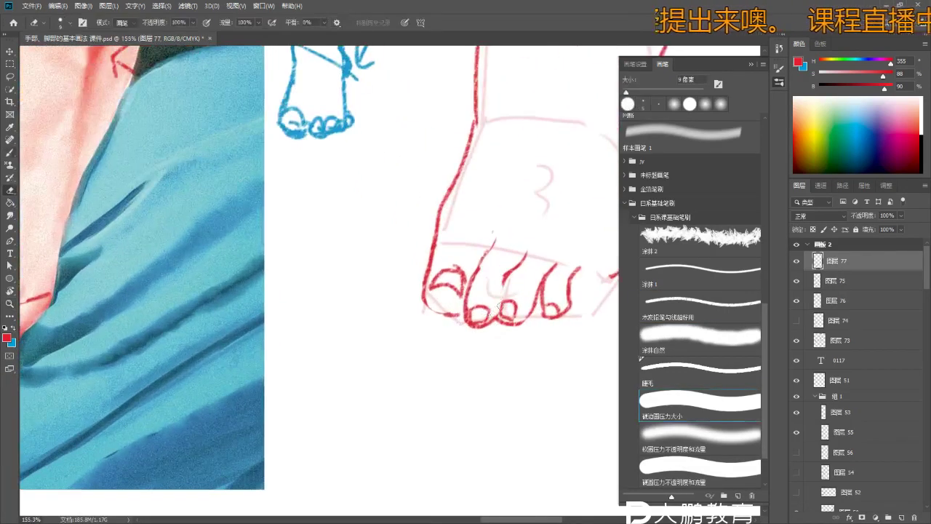
pyautogui.press('b')
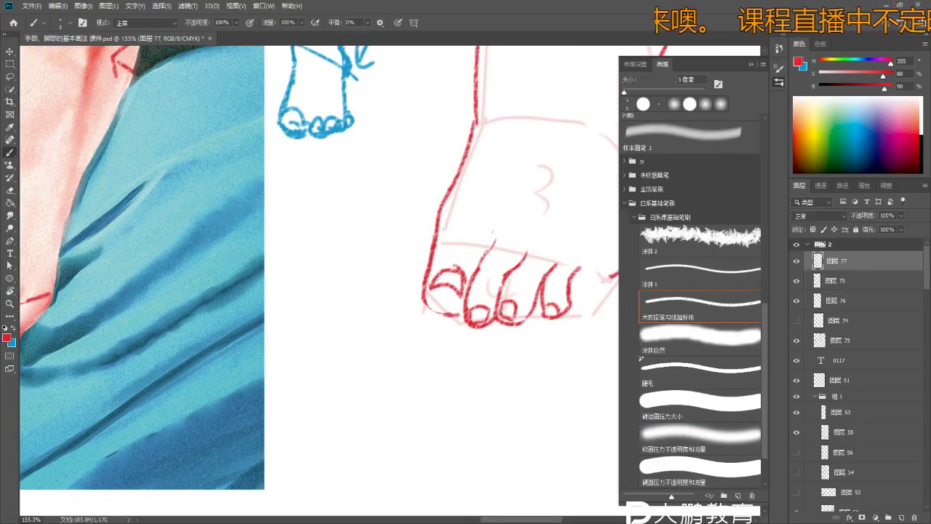
pyautogui.scroll(-2, 480, 315)
pyautogui.scroll(2, 469, 314)
pyautogui.press('e')
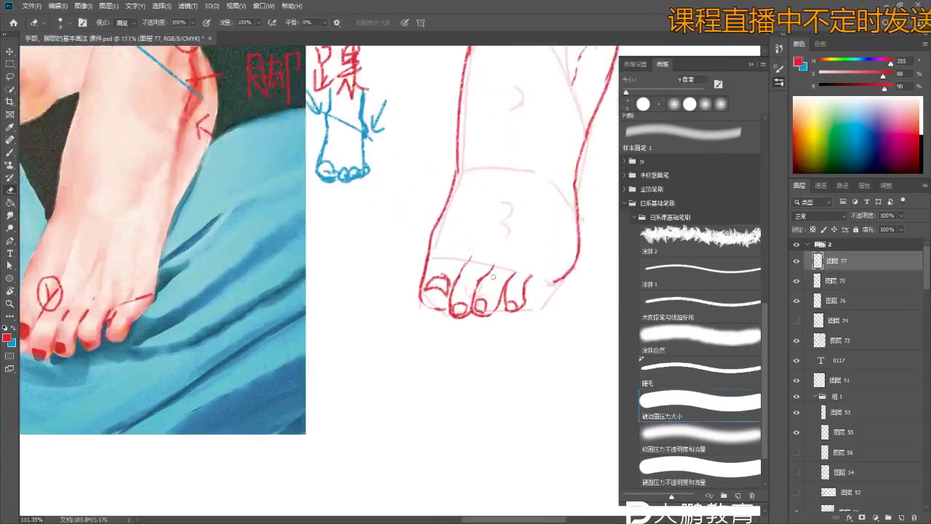
pyautogui.scroll(-1, 492, 274)
pyautogui.press('b')
pyautogui.scroll(1, 487, 271)
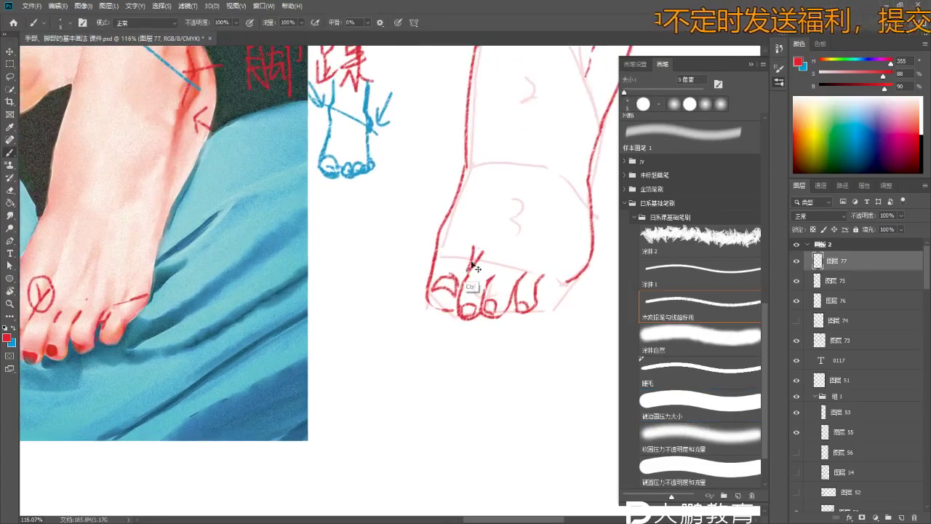
pyautogui.scroll(1, 480, 269)
pyautogui.scroll(-2, 476, 275)
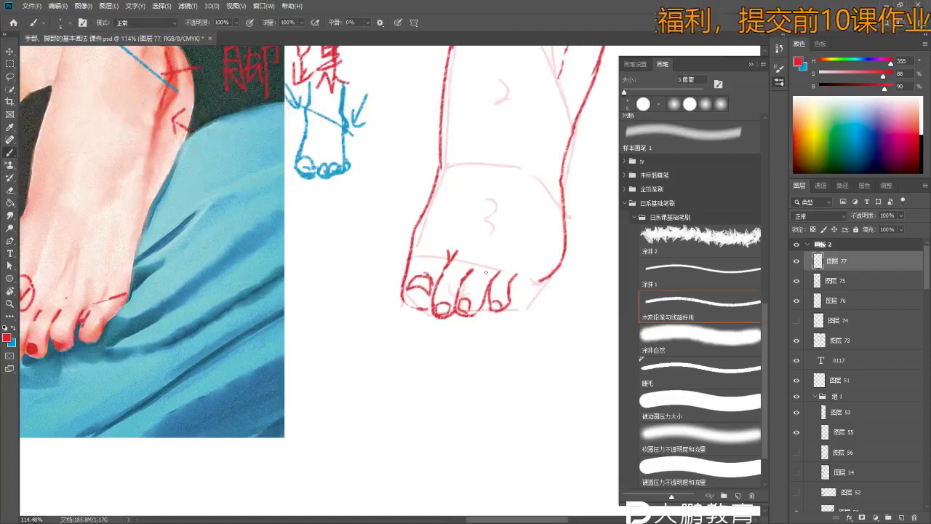
pyautogui.scroll(-2, 486, 272)
pyautogui.scroll(1, 484, 267)
pyautogui.press('e')
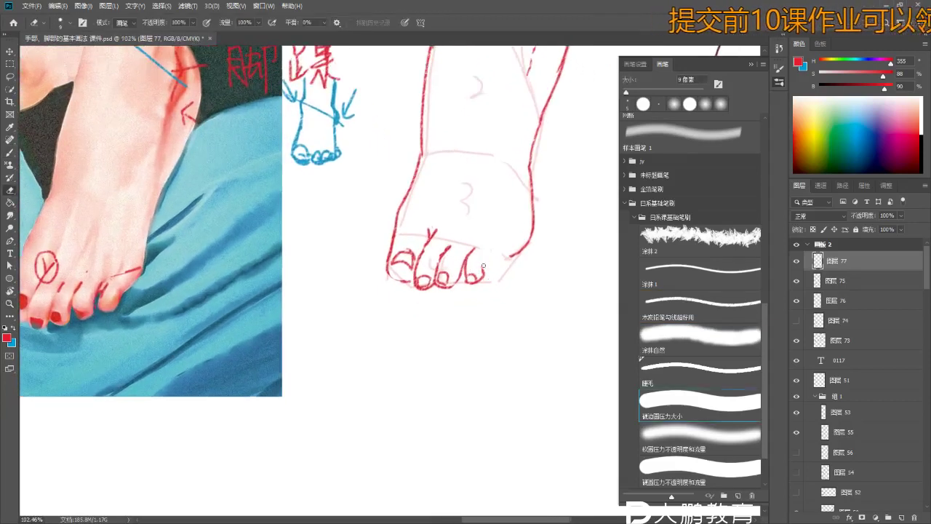
pyautogui.press('b')
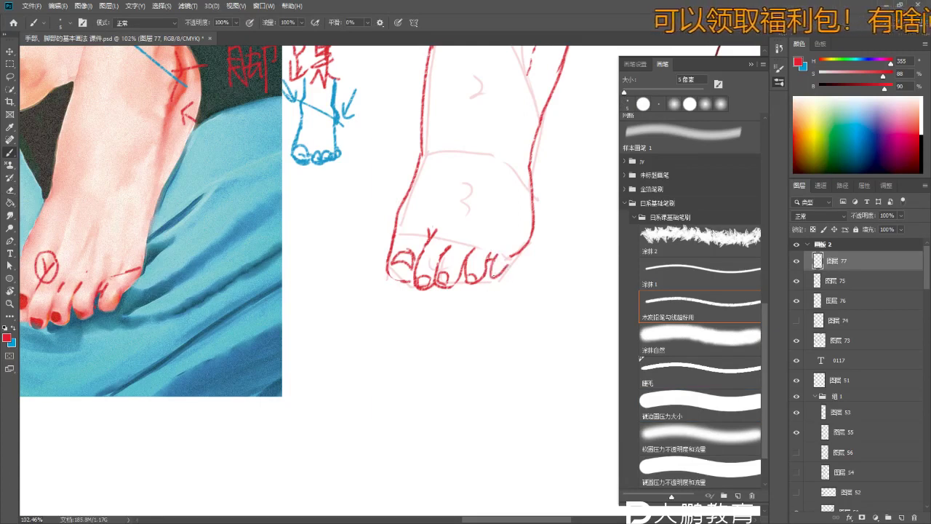
pyautogui.press('e')
pyautogui.scroll(1, 513, 258)
pyautogui.press('b')
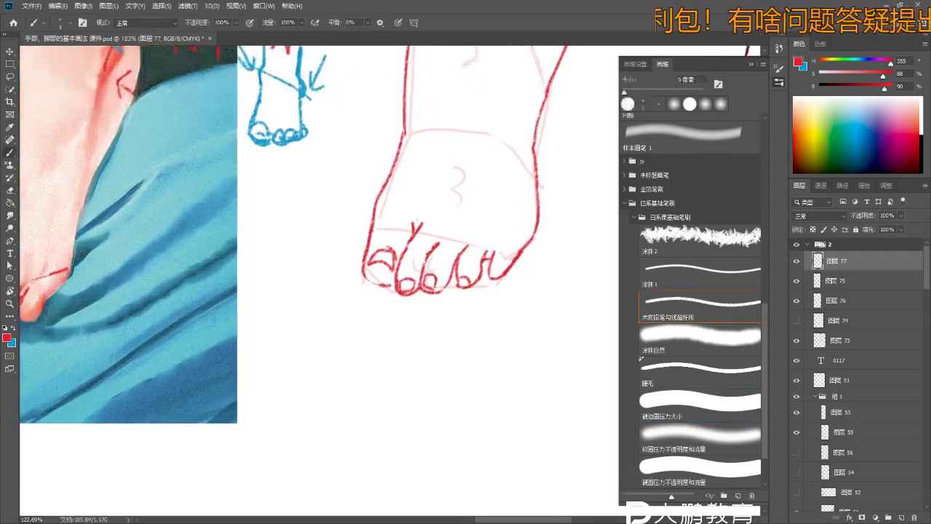
pyautogui.press('e')
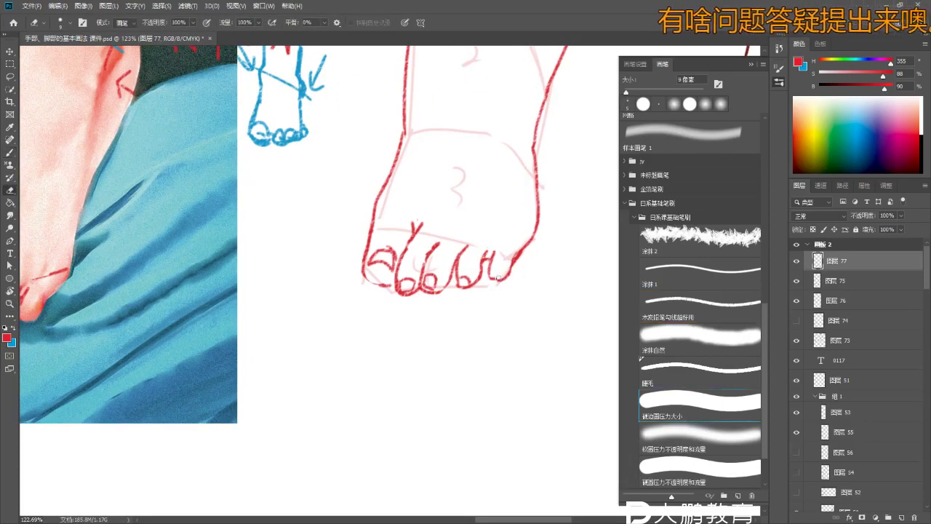
# - Zoom in on the little toes to rework them, then zoom out to compare with the reference painting
pyautogui.press('z')
pyautogui.moveTo(497, 288); pyautogui.dragTo(502, 287)
pyautogui.press('b')
pyautogui.moveTo(447, 218); pyautogui.dragTo(516, 256)
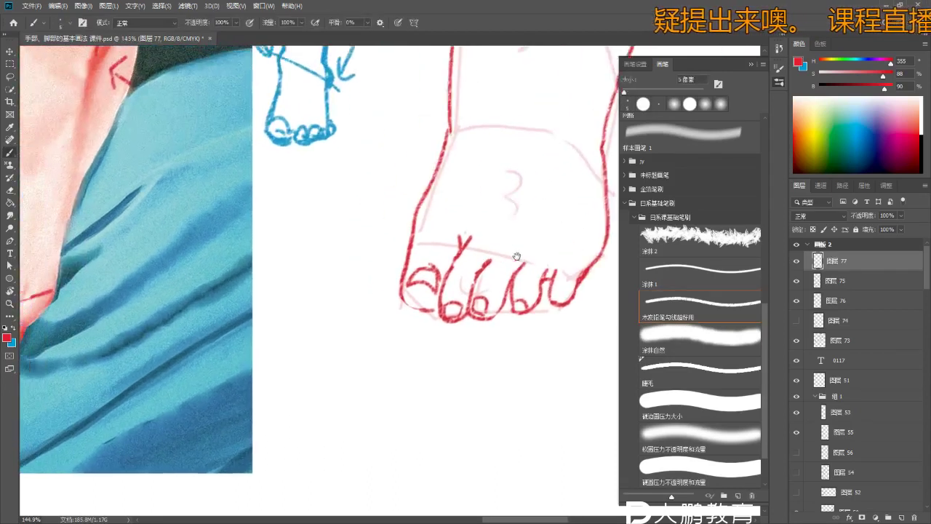
pyautogui.scroll(-5, 516, 262)
pyautogui.scroll(5, 518, 274)
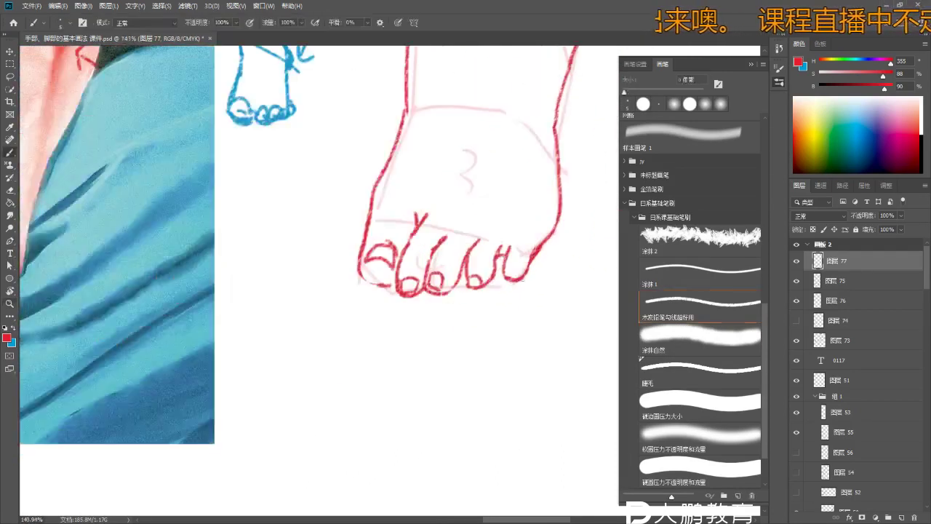
pyautogui.press('z')
pyautogui.scroll(-5, 513, 297)
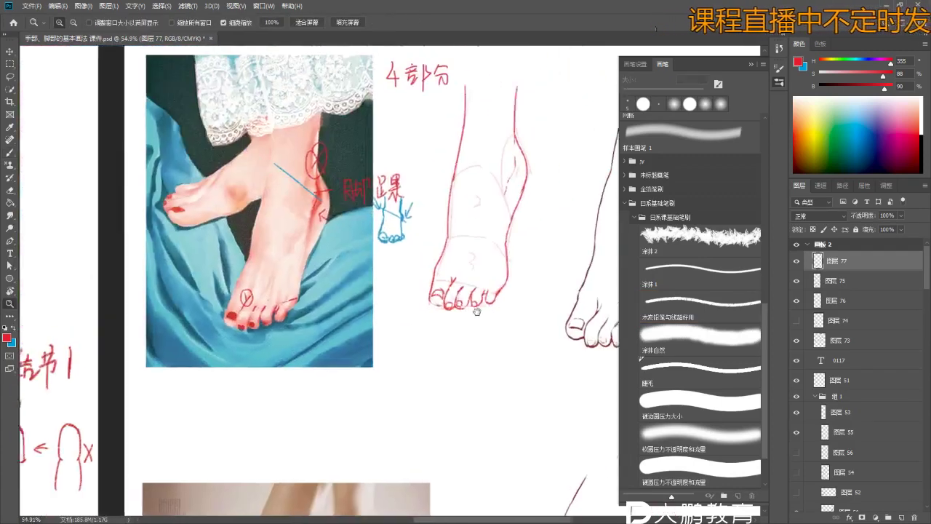
# - Redraw the smaller toes' outlines on the red sketch and erase stray toe strokes
pyautogui.scroll(3, 476, 311)
pyautogui.press('b')
pyautogui.scroll(2, 466, 337)
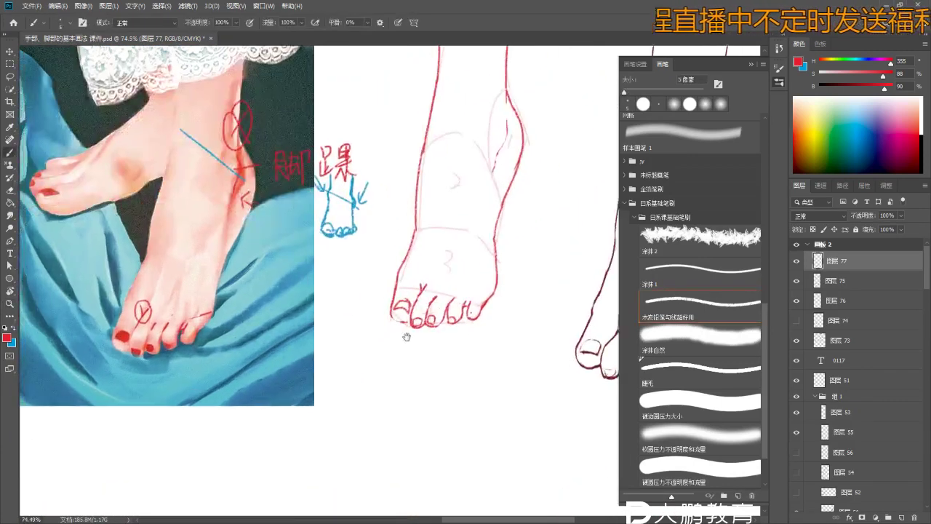
pyautogui.scroll(2, 485, 341)
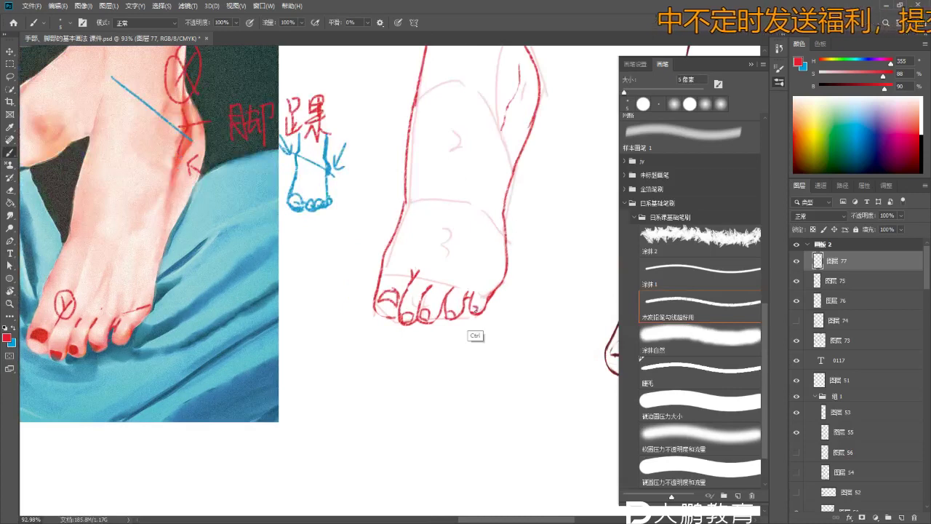
pyautogui.scroll(3, 418, 328)
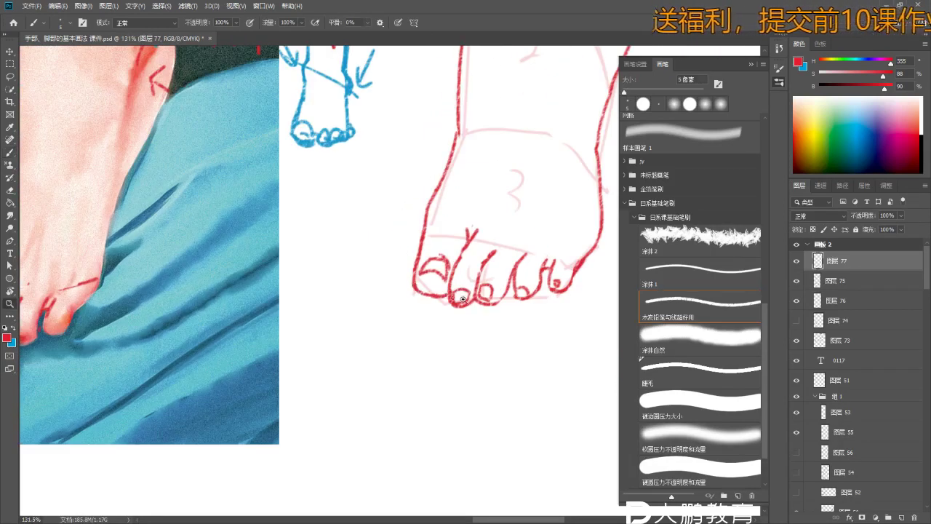
pyautogui.scroll(2, 445, 296)
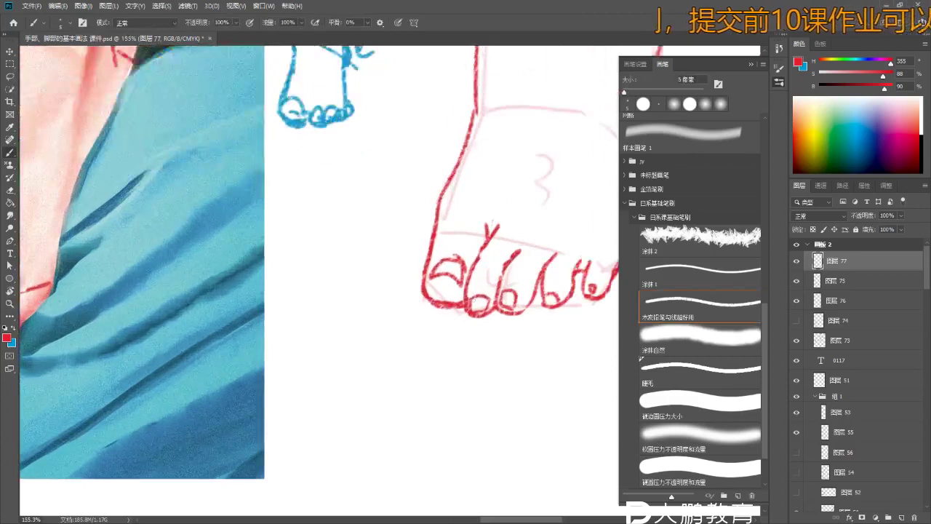
pyautogui.scroll(-4, 454, 327)
pyautogui.scroll(3, 396, 264)
pyautogui.press('e')
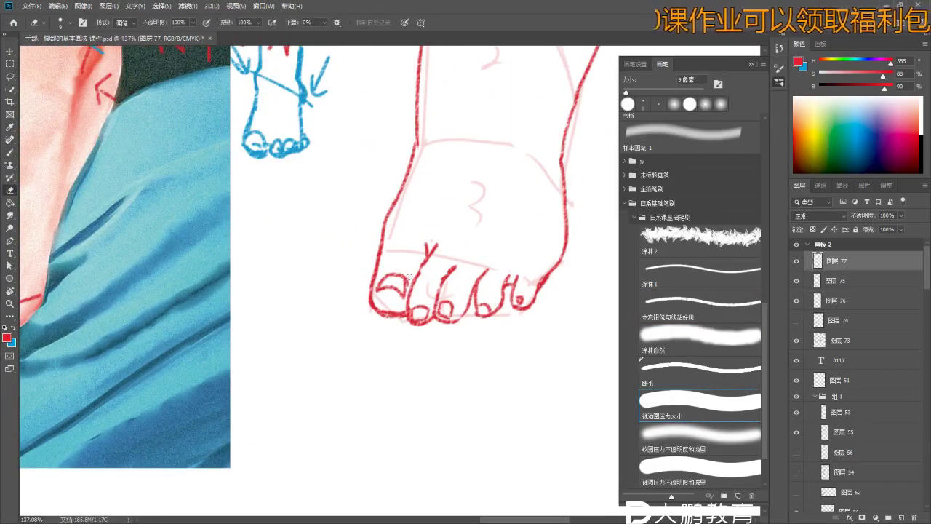
# - Zoom out over the painting and make final brush and eraser touch-ups to the toe lines
pyautogui.press('z')
pyautogui.scroll(-3, 426, 294)
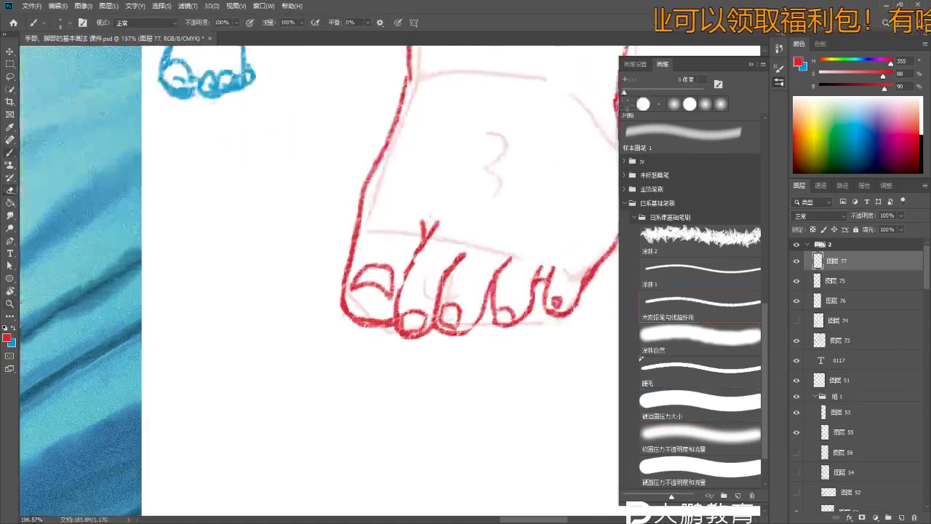
pyautogui.scroll(-2, 432, 327)
pyautogui.press('b')
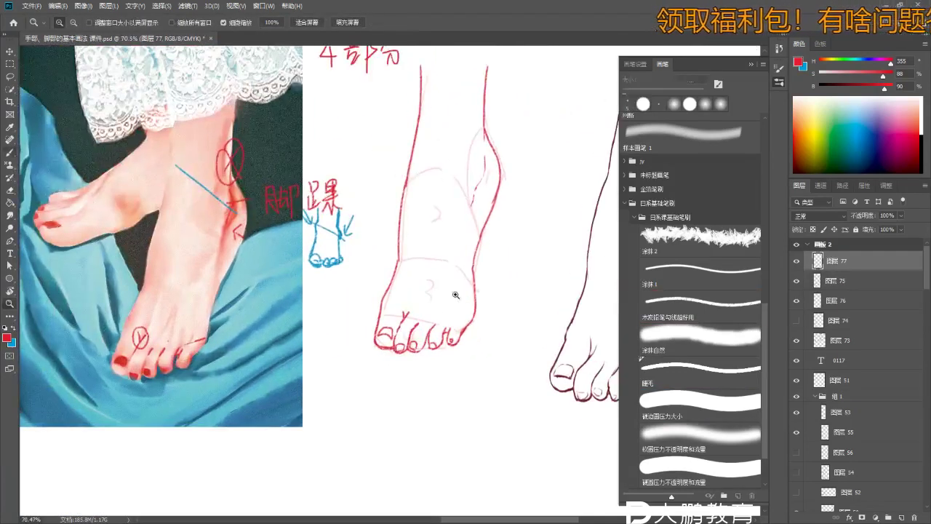
pyautogui.scroll(1, 474, 262)
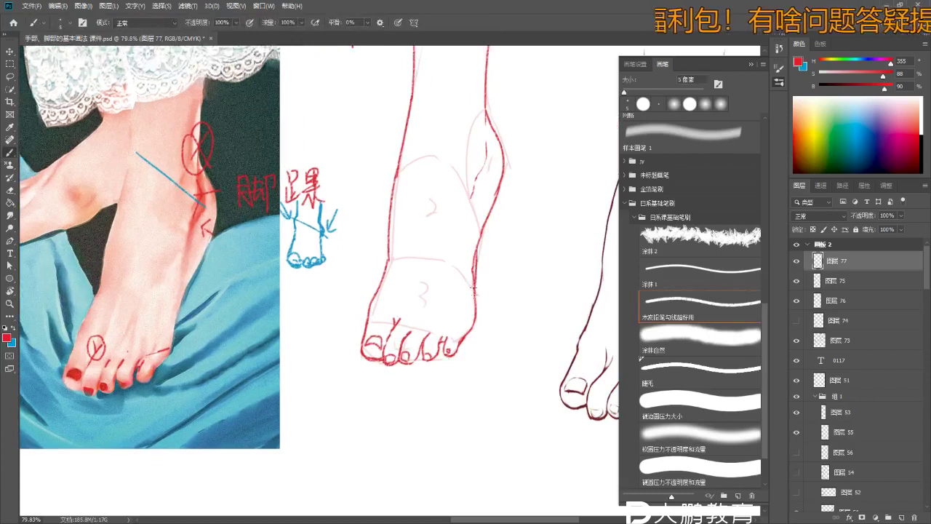
pyautogui.press('e')
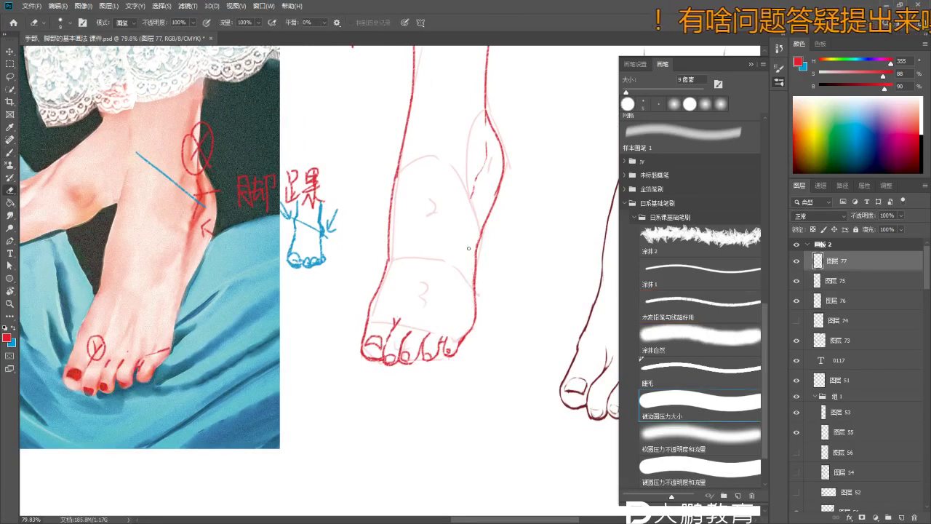
pyautogui.press('b')
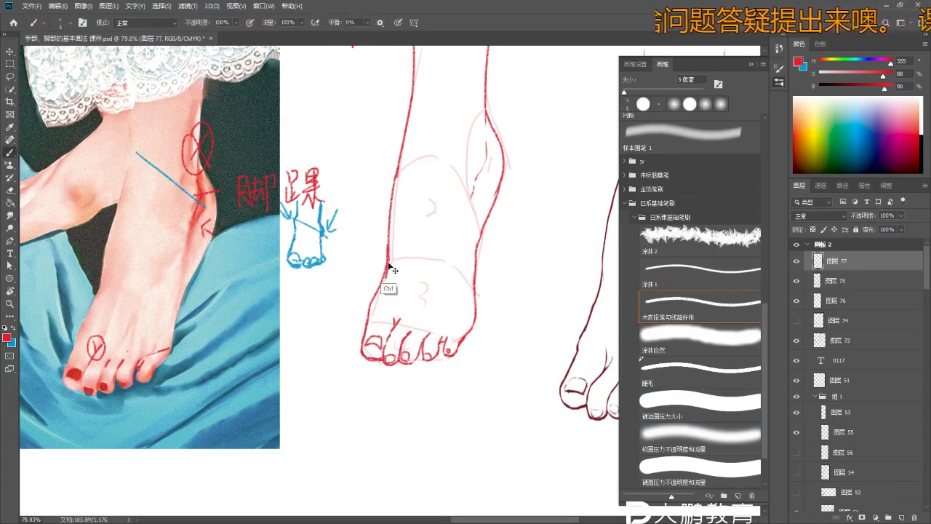
pyautogui.scroll(-5, 395, 275)
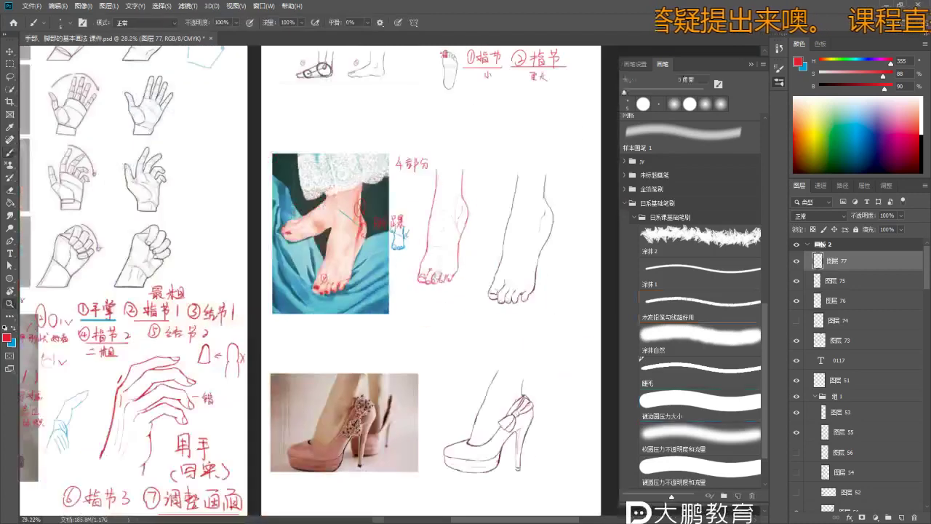
# - Hide layer 75's faint construction lines behind the red foot sketch, keeping the sketch visible
pyautogui.scroll(2, 378, 273)
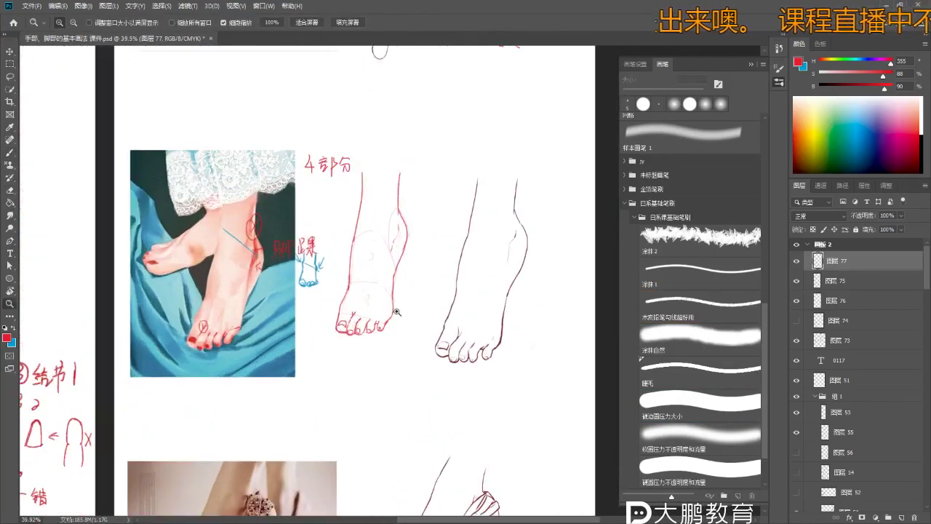
pyautogui.click(796, 262)
pyautogui.click(796, 262)
pyautogui.click(796, 281)
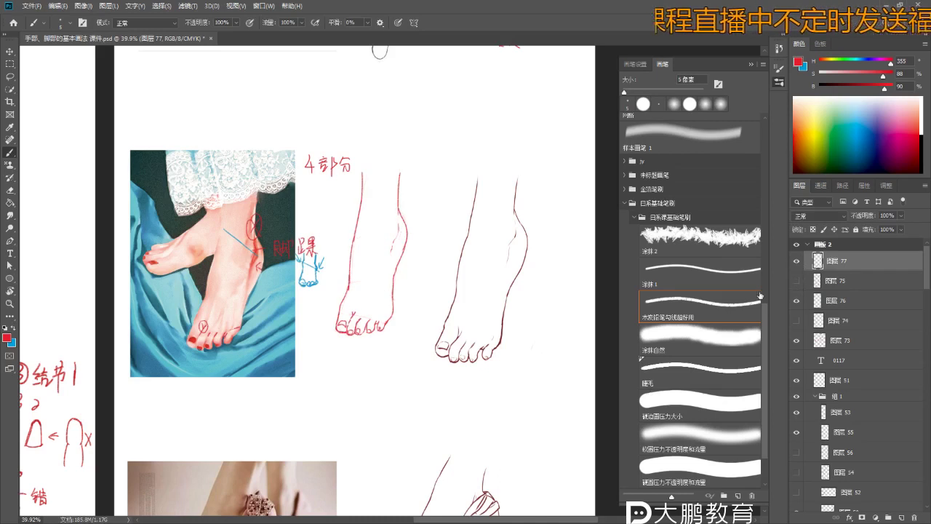
pyautogui.scroll(3, 379, 269)
# - Draw a red arrow mark beside the clean line foot
pyautogui.press('e')
pyautogui.moveTo(520, 217); pyautogui.dragTo(394, 311)
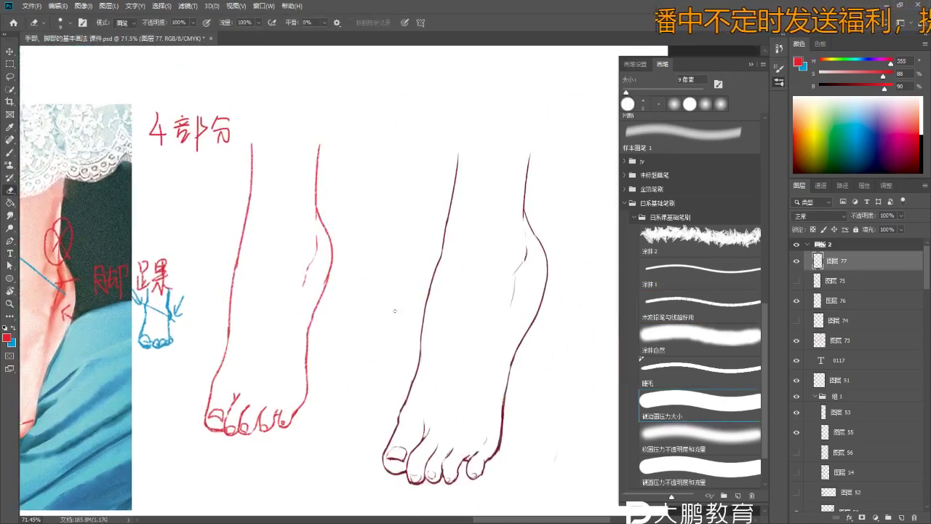
pyautogui.press('b')
pyautogui.moveTo(463, 313); pyautogui.dragTo(461, 332)
# - Readjust the zoom and scroll down the sheet toward the shoe photo, with the Brush ready
pyautogui.press('z')
pyautogui.scroll(-3, 348, 302)
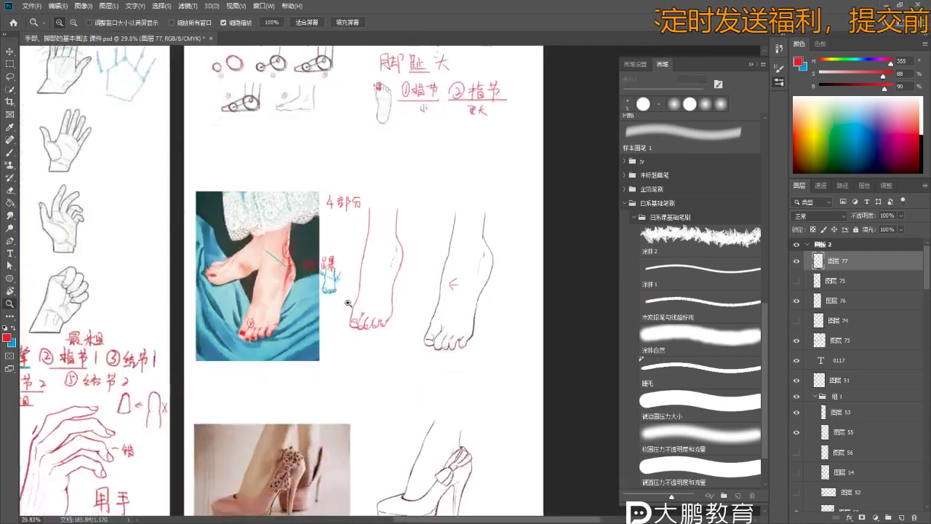
pyautogui.scroll(4, 347, 303)
pyautogui.press('b')
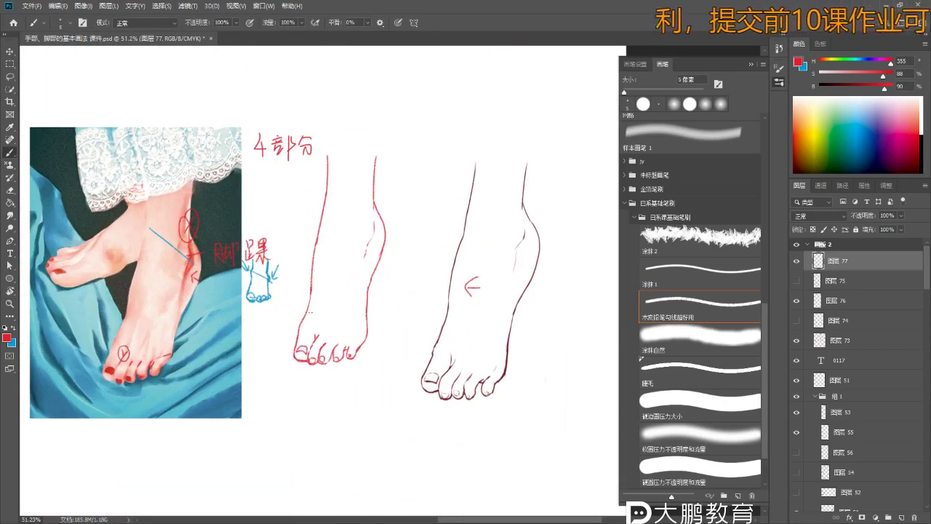
pyautogui.press('z')
pyautogui.scroll(-2, 312, 312)
pyautogui.scroll(2, 327, 313)
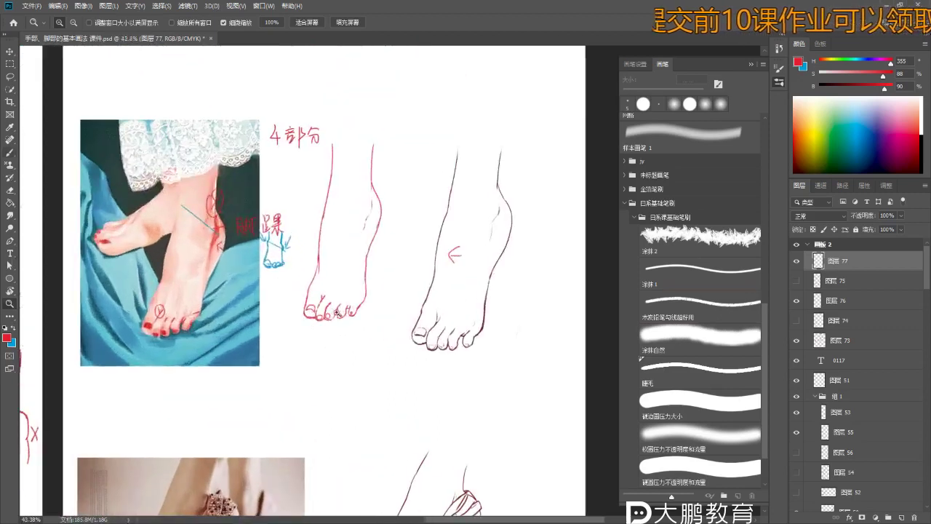
pyautogui.press('b')
pyautogui.scroll(-3, 353, 304)
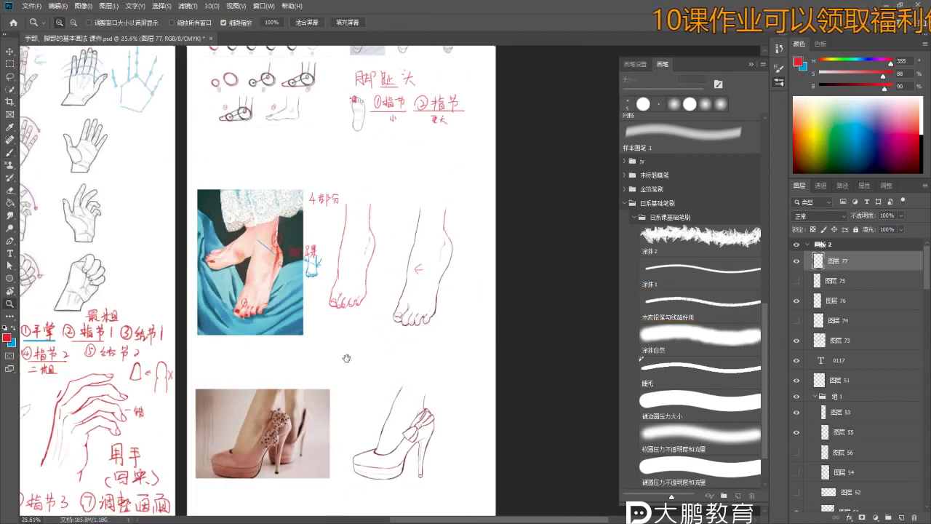
pyautogui.scroll(-1, 344, 329)
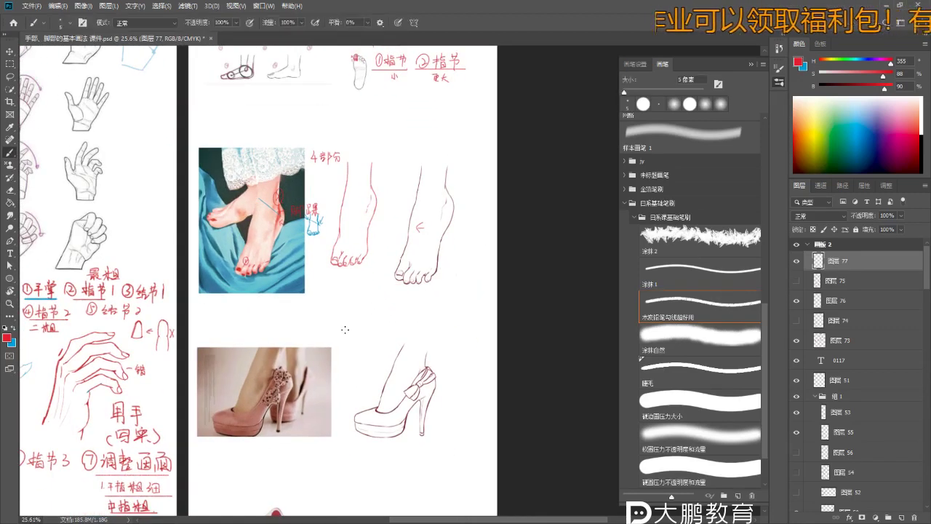
pyautogui.scroll(-5, 345, 330)
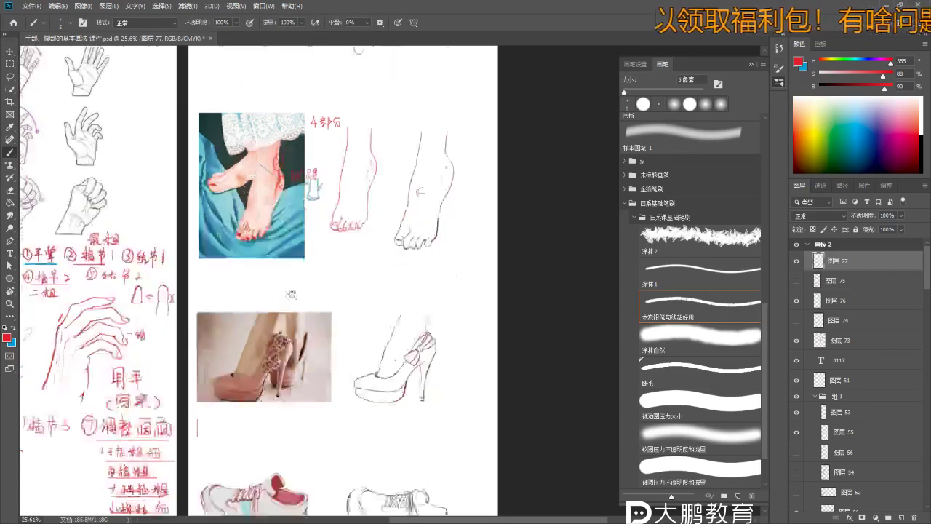
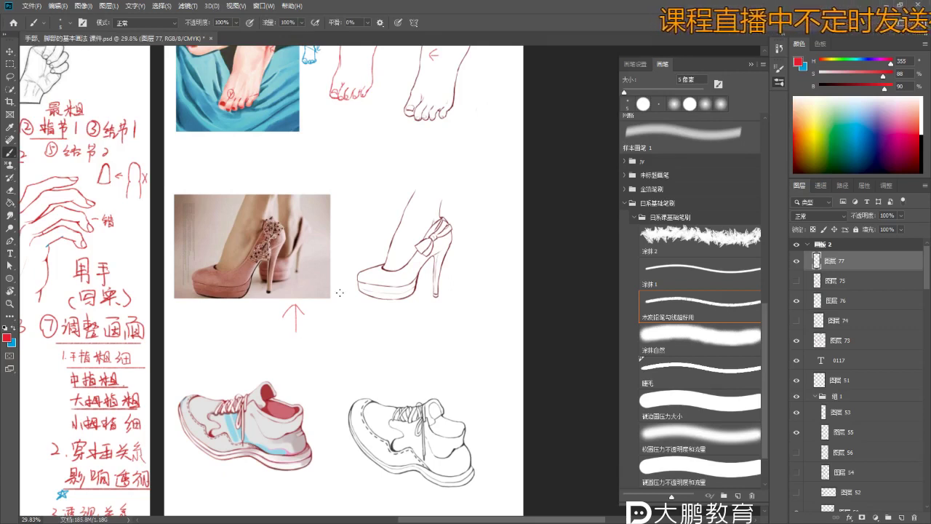
# - Zoom in on the pink pump photo and its sketch, then enlarge the blue brush to 10 px
pyautogui.press('z')
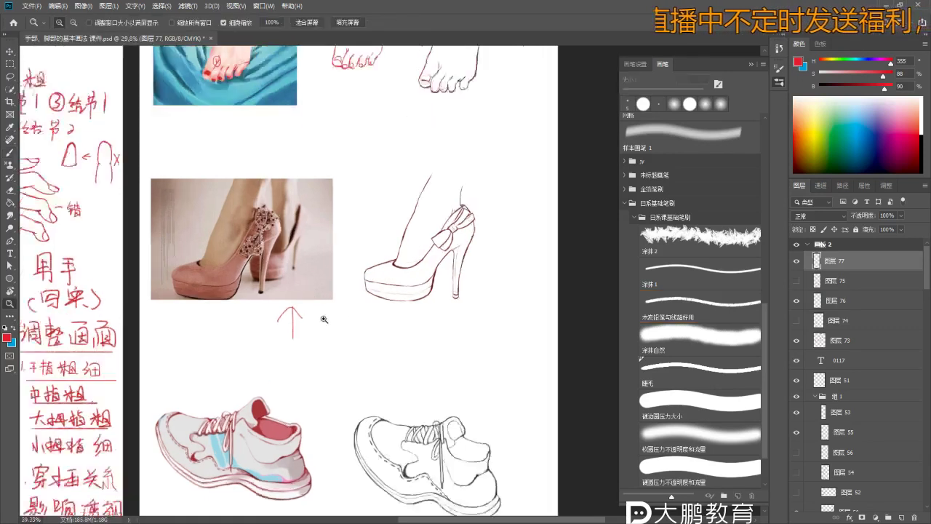
pyautogui.moveTo(307, 357); pyautogui.dragTo(374, 344)
pyautogui.click(373, 344)
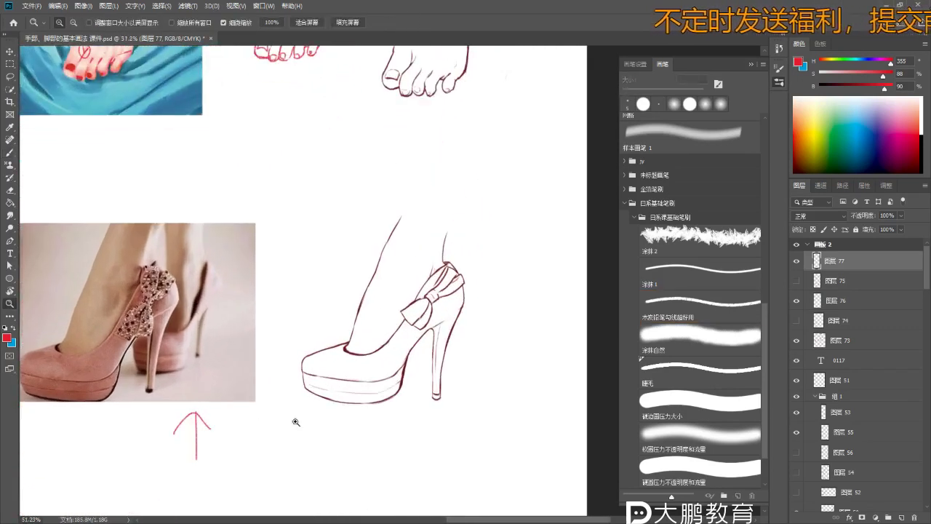
pyautogui.press('b')
pyautogui.moveTo(249, 422); pyautogui.dragTo(288, 408)
pyautogui.moveTo(131, 271); pyautogui.dragTo(161, 261)
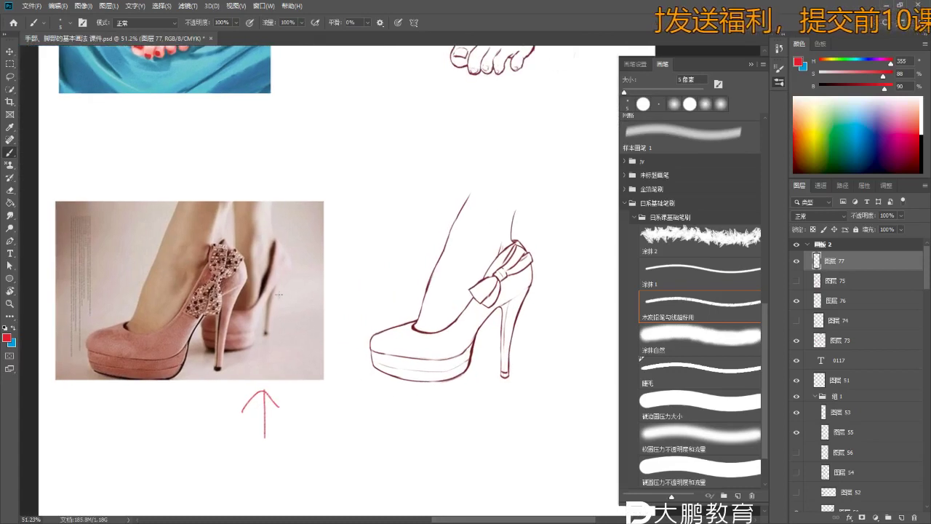
pyautogui.scroll(2, 503, 246)
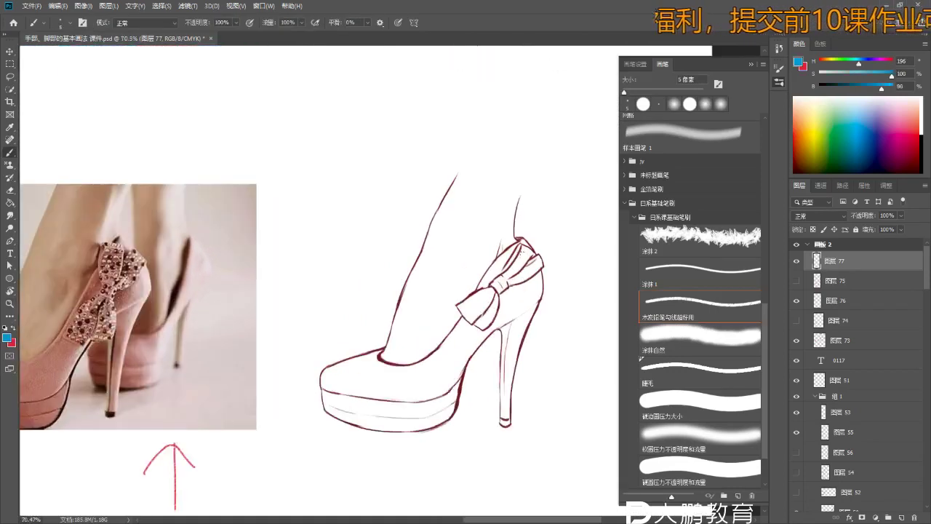
pyautogui.press(']')
pyautogui.press(']')
pyautogui.press(']')
pyautogui.press(']')
pyautogui.press(']')
pyautogui.press(']')
pyautogui.press(']')
pyautogui.press(']')
pyautogui.press(']')
pyautogui.press(']')
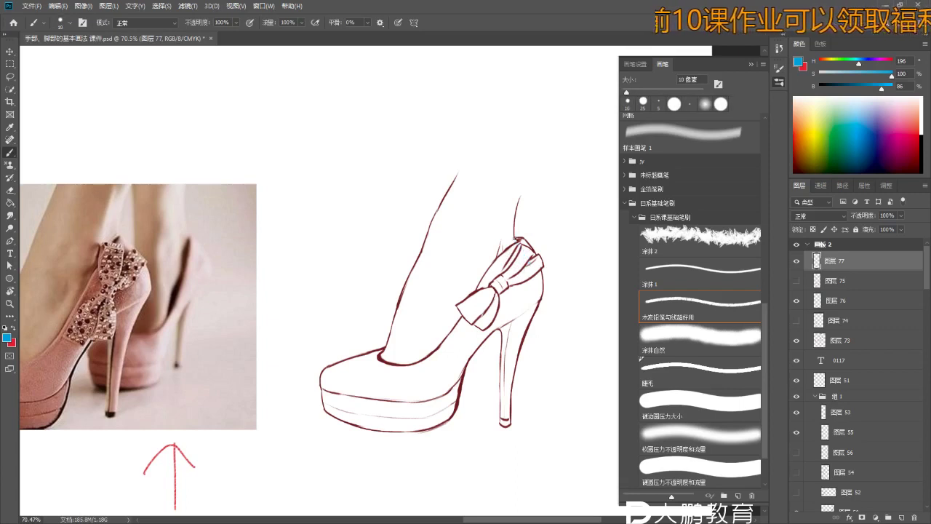
# - Trace blue guide strokes along the pump's heel counter and down its side from the bow
pyautogui.moveTo(523, 248); pyautogui.dragTo(537, 290)
pyautogui.moveTo(524, 246); pyautogui.dragTo(537, 286)
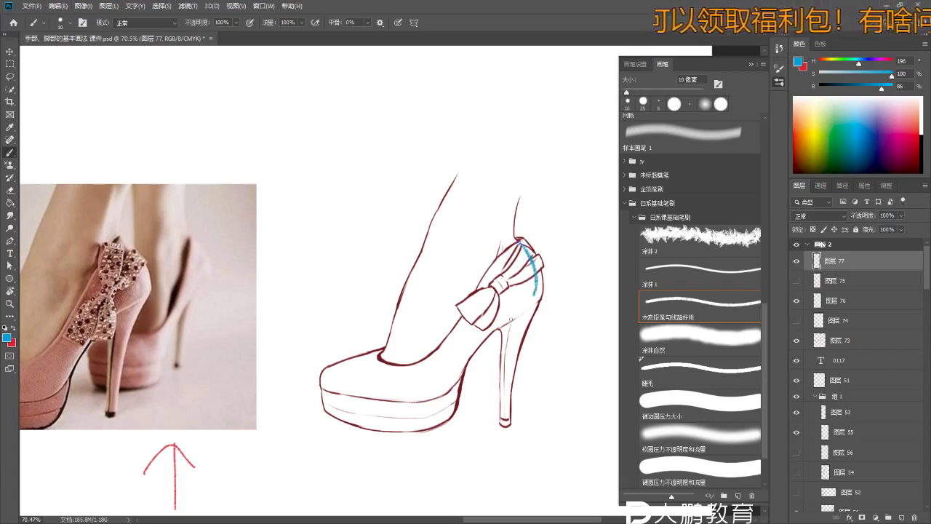
pyautogui.moveTo(509, 311); pyautogui.dragTo(417, 388)
pyautogui.moveTo(356, 384)
pyautogui.mouseDown()
pyautogui.moveTo(416, 388)
pyautogui.moveTo(376, 384)
pyautogui.moveTo(436, 375)
pyautogui.mouseUp()
pyautogui.hotkey('ctrl', 'z')
pyautogui.hotkey('ctrl', 'z')
pyautogui.moveTo(381, 393)
pyautogui.mouseDown()
pyautogui.moveTo(432, 391)
pyautogui.moveTo(427, 382)
pyautogui.moveTo(392, 388)
pyautogui.moveTo(454, 361)
pyautogui.mouseUp()
pyautogui.hotkey('ctrl', 'z')
# - Dismiss the repeated error messages and return to the sketch layer with the brush
pyautogui.press('e')
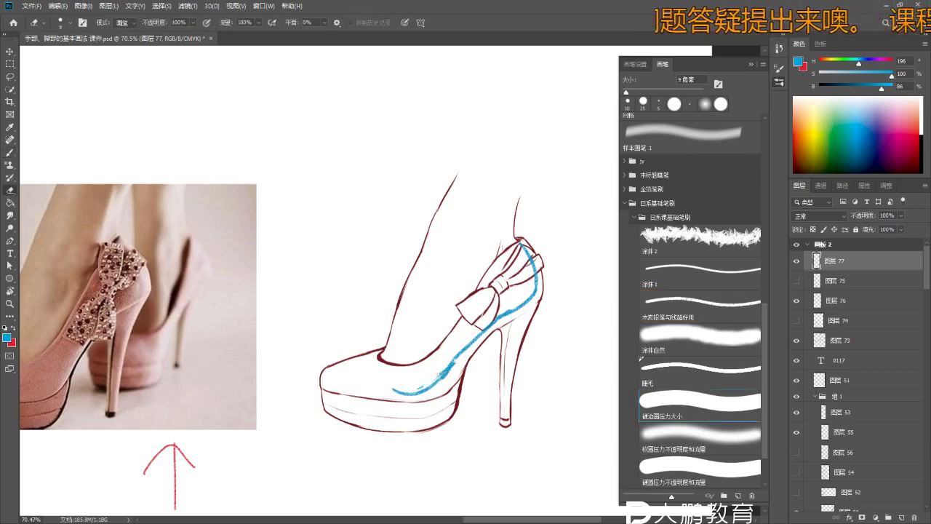
pyautogui.press('b')
pyautogui.hotkey('alt', ']')
pyautogui.click(418, 335)
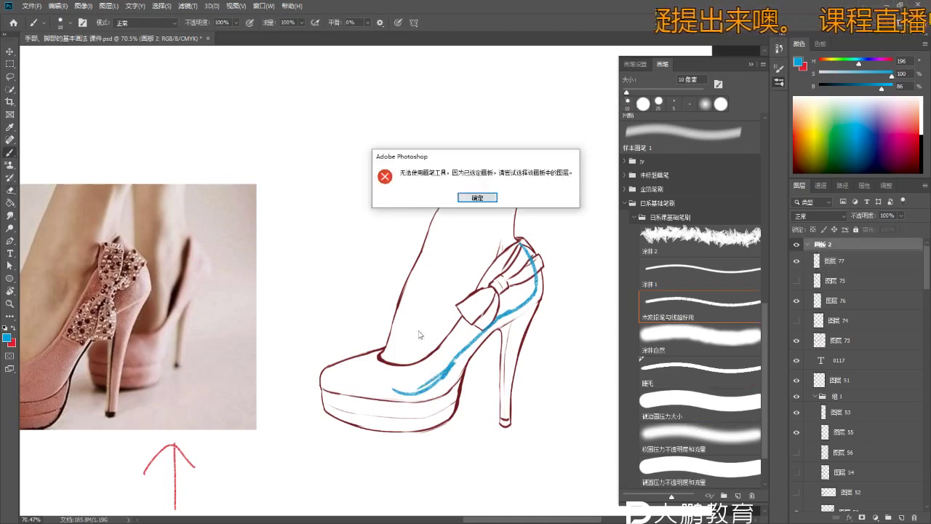
pyautogui.click(476, 197)
pyautogui.press('v')
pyautogui.press('b')
pyautogui.click(461, 358)
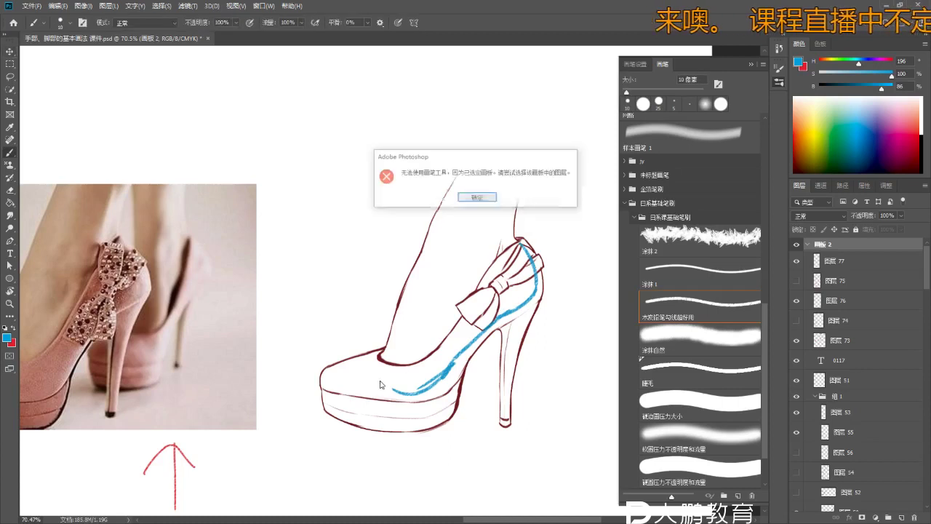
pyautogui.click(482, 193)
pyautogui.scroll(3, 540, 302)
pyautogui.hotkey('alt', '[')
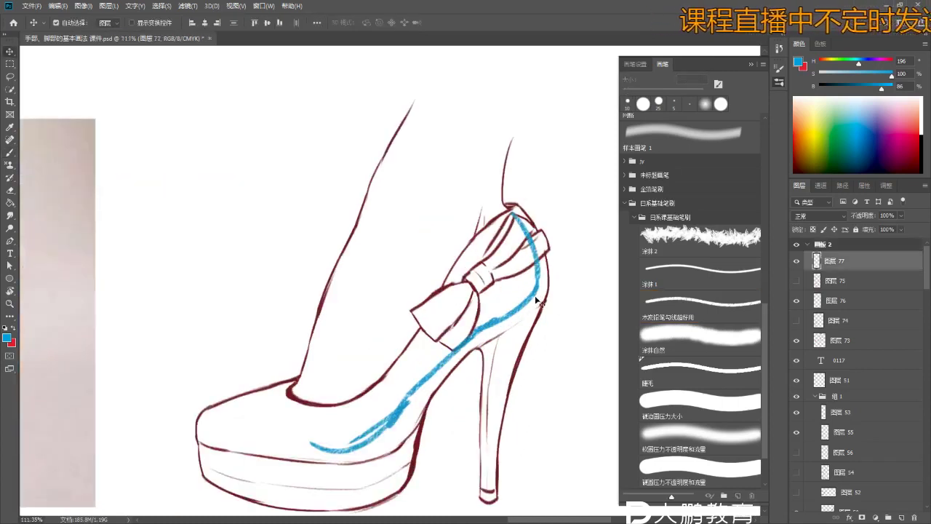
pyautogui.scroll(-3, 456, 358)
pyautogui.scroll(1, 456, 359)
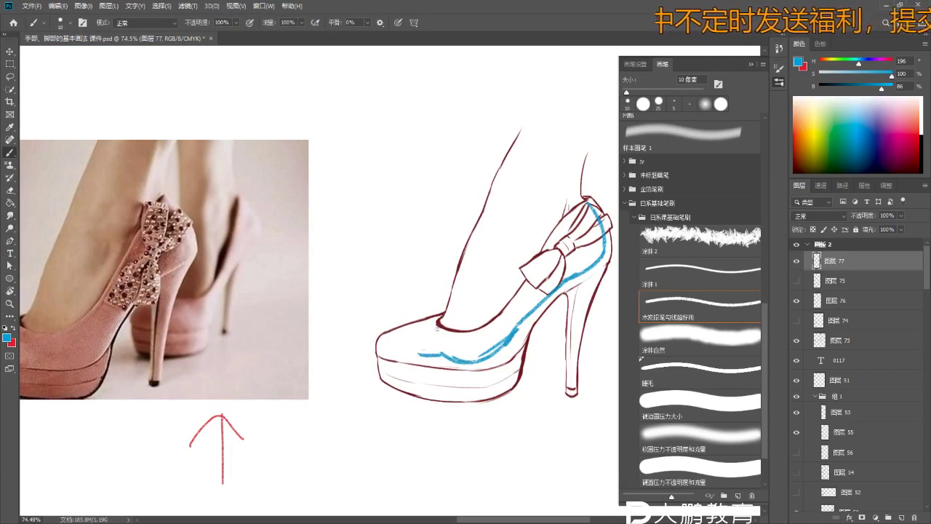
# - Refine the blue guide lines along the pump's toe top and toe tip, erasing stray bits
pyautogui.moveTo(399, 333); pyautogui.dragTo(442, 318)
pyautogui.hotkey('ctrl', 'z')
pyautogui.hotkey('ctrl', 'z')
pyautogui.press('e')
pyautogui.moveTo(431, 355); pyautogui.dragTo(479, 359)
pyautogui.press('b')
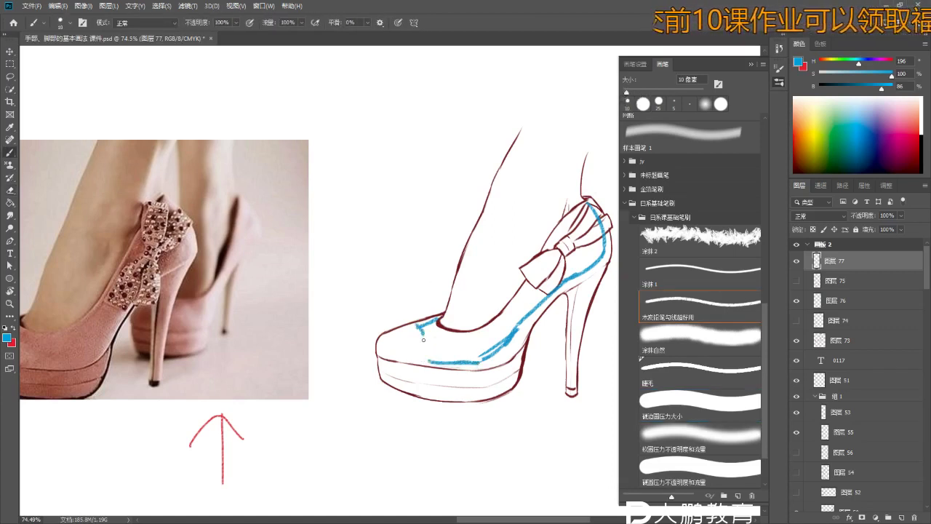
pyautogui.hotkey('ctrl', 'z')
pyautogui.moveTo(407, 336)
pyautogui.mouseDown()
pyautogui.moveTo(391, 343)
pyautogui.moveTo(393, 384)
pyautogui.moveTo(402, 359)
pyautogui.mouseUp()
pyautogui.hotkey('ctrl', 'z')
pyautogui.hotkey('ctrl', 'z')
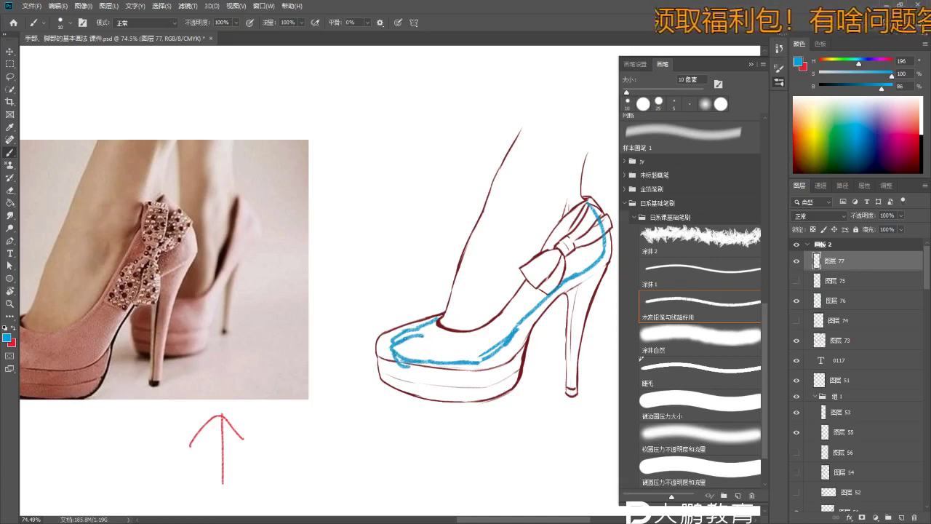
pyautogui.hotkey('ctrl', 'z')
pyautogui.moveTo(397, 339); pyautogui.dragTo(401, 362)
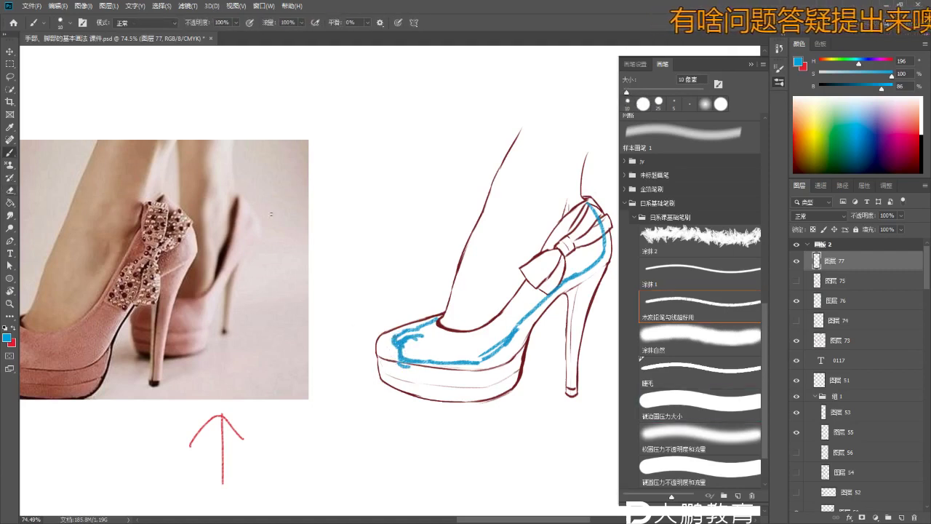
# - Sketch a blue toe-study arc with small toe hooks beside the pump
pyautogui.moveTo(306, 272)
pyautogui.mouseDown()
pyautogui.moveTo(354, 212)
pyautogui.moveTo(367, 211)
pyautogui.moveTo(386, 271)
pyautogui.mouseUp()
pyautogui.moveTo(314, 256); pyautogui.dragTo(340, 231)
pyautogui.moveTo(340, 227); pyautogui.dragTo(355, 231)
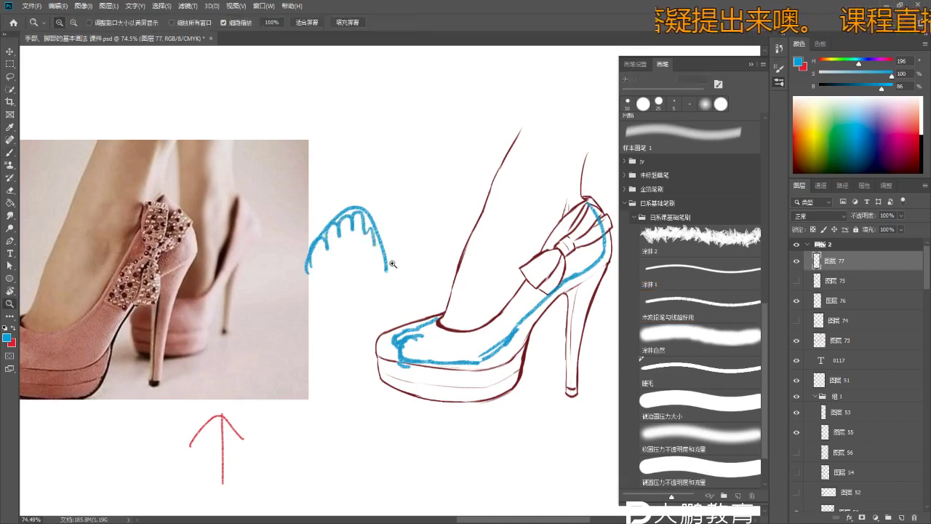
# - Undo a stray stroke and start a blue foot outline with a short top edge
pyautogui.scroll(-4, 366, 233)
pyautogui.hotkey('ctrl', 'z')
pyautogui.rightClick(364, 140)
pyautogui.press('Escape')
pyautogui.rightClick(363, 140)
pyautogui.press('Escape')
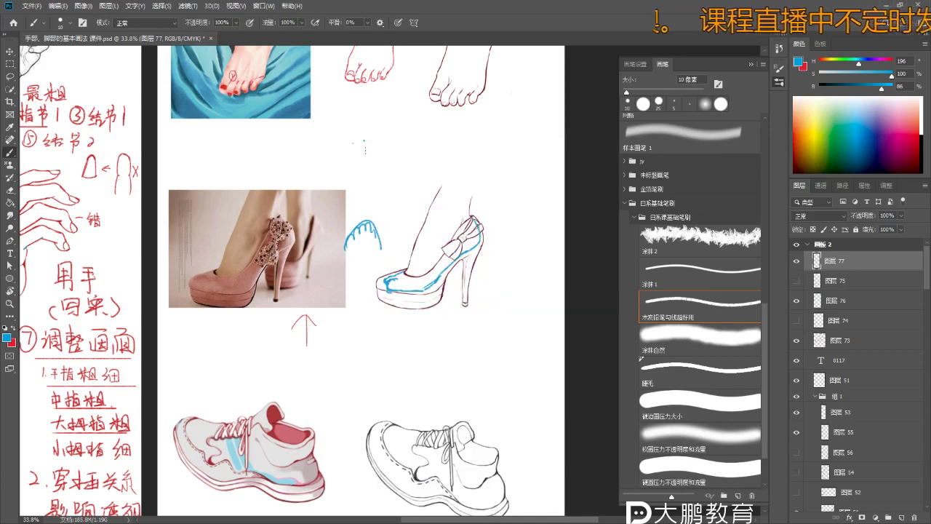
pyautogui.moveTo(363, 137); pyautogui.dragTo(387, 137)
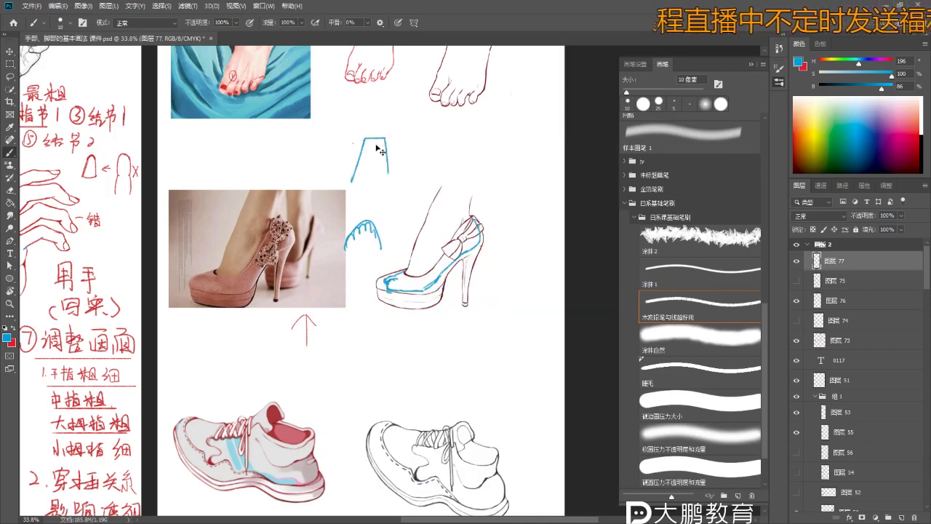
# - Extend the A-shaped outline's right and left legs downward, discarding a trial cross mark
pyautogui.rightClick(387, 166)
pyautogui.press('Escape')
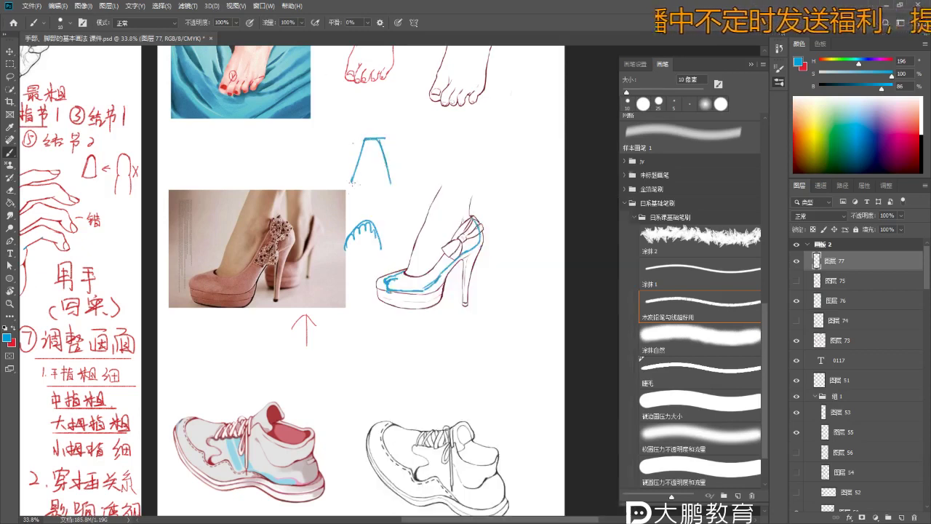
pyautogui.moveTo(388, 184); pyautogui.dragTo(389, 210)
pyautogui.rightClick(390, 210)
pyautogui.press('Escape')
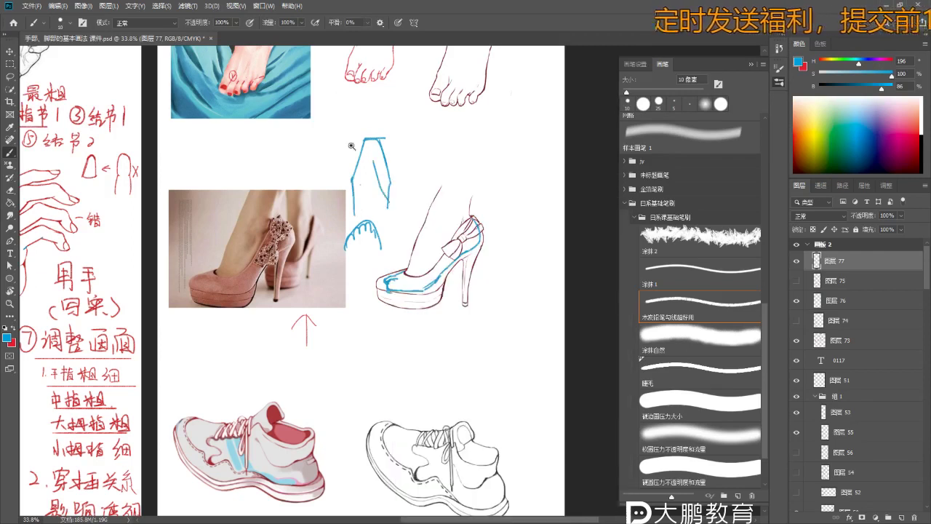
pyautogui.scroll(1, 355, 154)
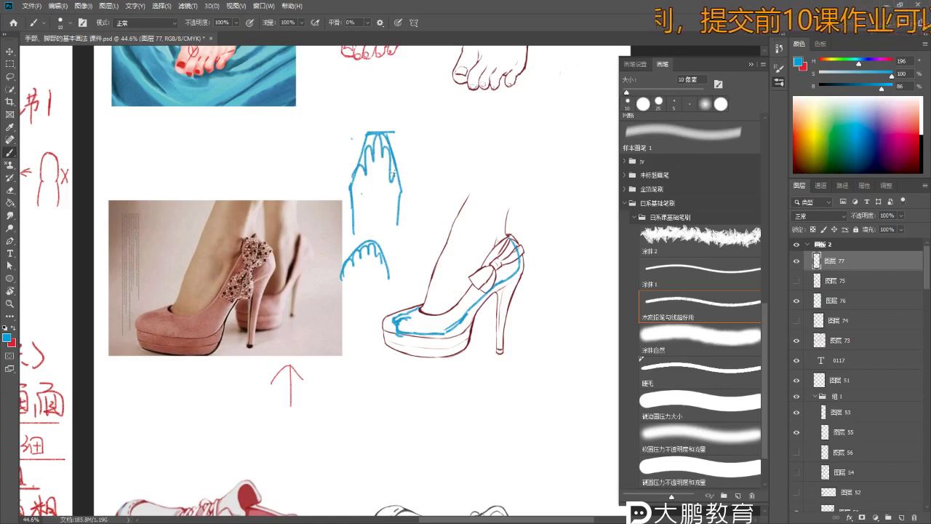
pyautogui.moveTo(409, 193); pyautogui.dragTo(426, 160)
pyautogui.hotkey('ctrl', 'z')
pyautogui.hotkey('ctrl', 'z')
pyautogui.hotkey('ctrl', 'z')
pyautogui.hotkey('ctrl', 'z')
pyautogui.hotkey('ctrl', 'z')
pyautogui.moveTo(355, 174); pyautogui.dragTo(351, 207)
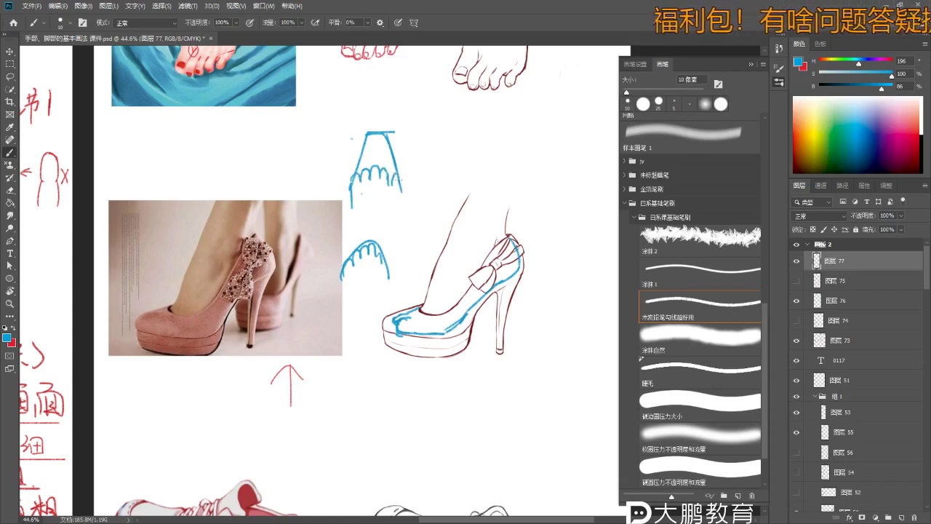
# - Draw a blue check mark beside the toe sketch
pyautogui.press('z')
pyautogui.moveTo(401, 203); pyautogui.dragTo(336, 88)
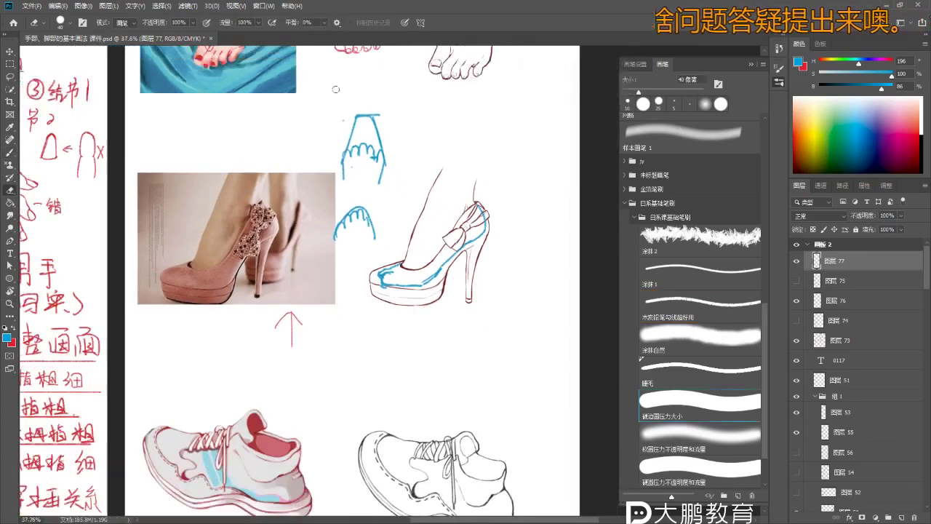
pyautogui.scroll(4, 375, 155)
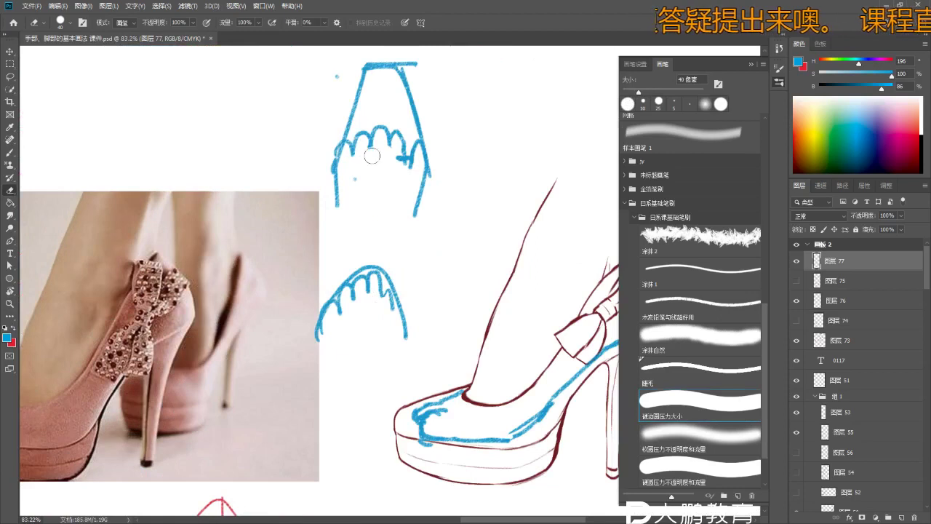
pyautogui.press('b')
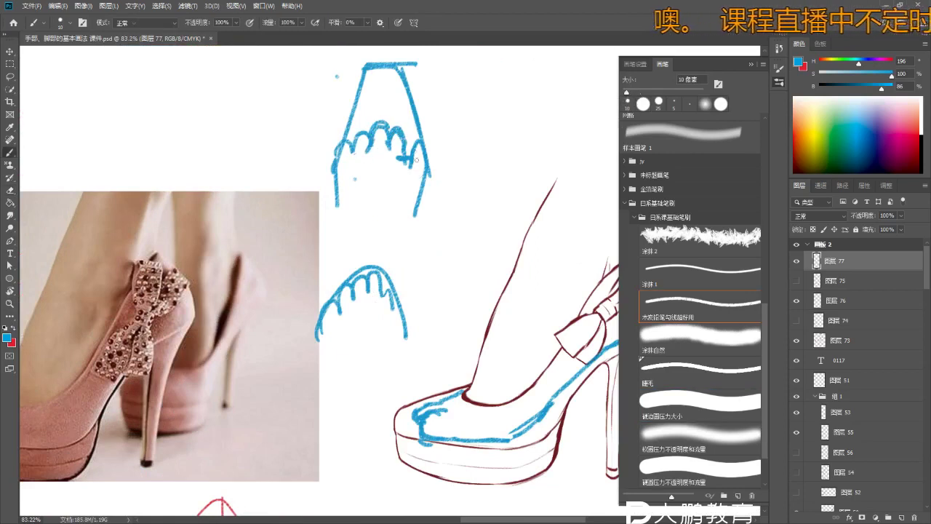
pyautogui.press('e')
pyautogui.scroll(-4, 416, 159)
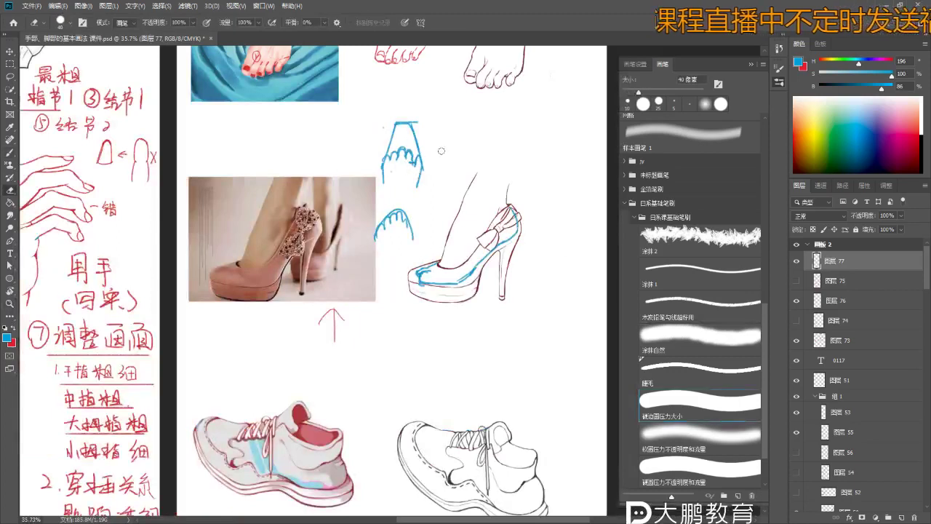
pyautogui.press('b')
pyautogui.moveTo(429, 157); pyautogui.dragTo(447, 155)
# - Erase stray lines on the pump's toe box, restoring an accidentally erased part of the sketch
pyautogui.press('z')
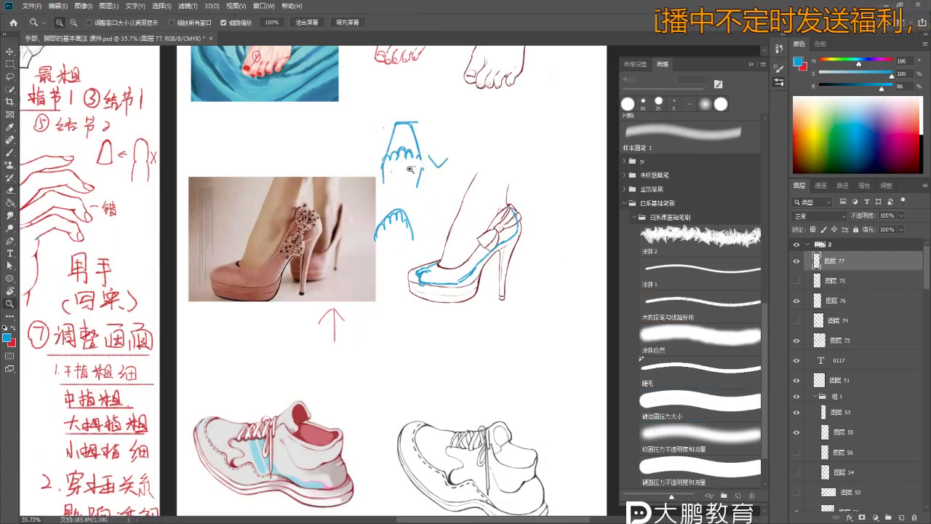
pyautogui.scroll(4, 410, 169)
pyautogui.press('b')
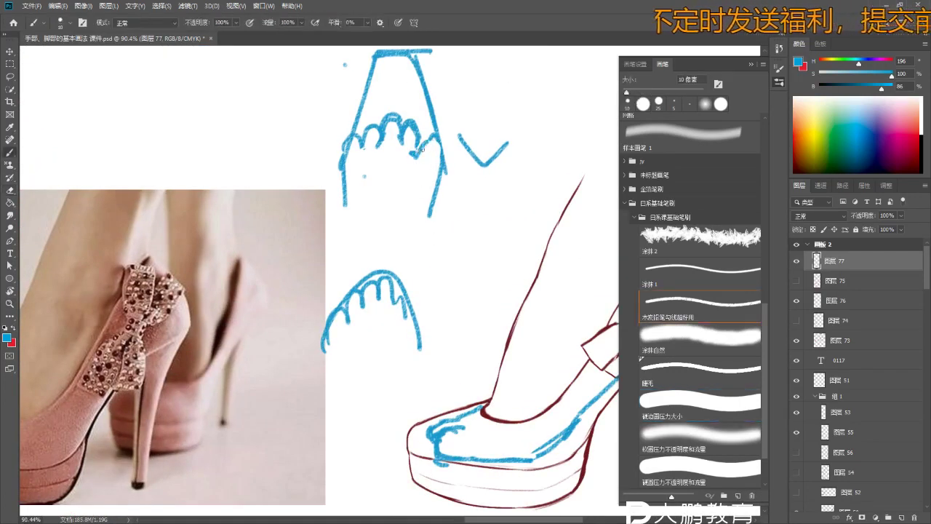
pyautogui.press('e')
pyautogui.scroll(-2, 426, 182)
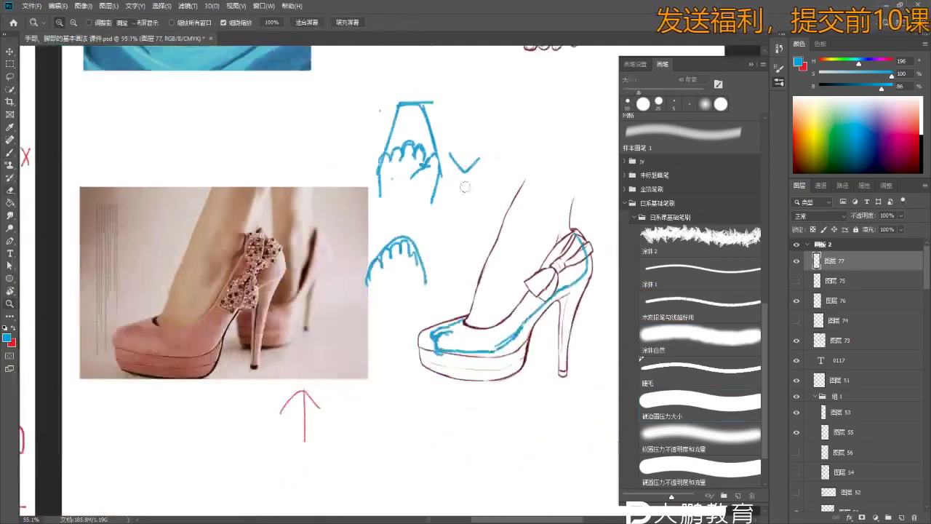
pyautogui.moveTo(436, 202)
pyautogui.mouseDown()
pyautogui.moveTo(414, 173)
pyautogui.moveTo(406, 125)
pyautogui.moveTo(423, 191)
pyautogui.moveTo(412, 167)
pyautogui.moveTo(379, 187)
pyautogui.mouseUp()
pyautogui.press(']')
pyautogui.press(']')
pyautogui.press(']')
pyautogui.press(']')
pyautogui.press(']')
pyautogui.press(']')
pyautogui.hotkey('ctrl', 'z')
pyautogui.hotkey('ctrl', 'z')
pyautogui.hotkey('ctrl', 'z')
pyautogui.press('b')
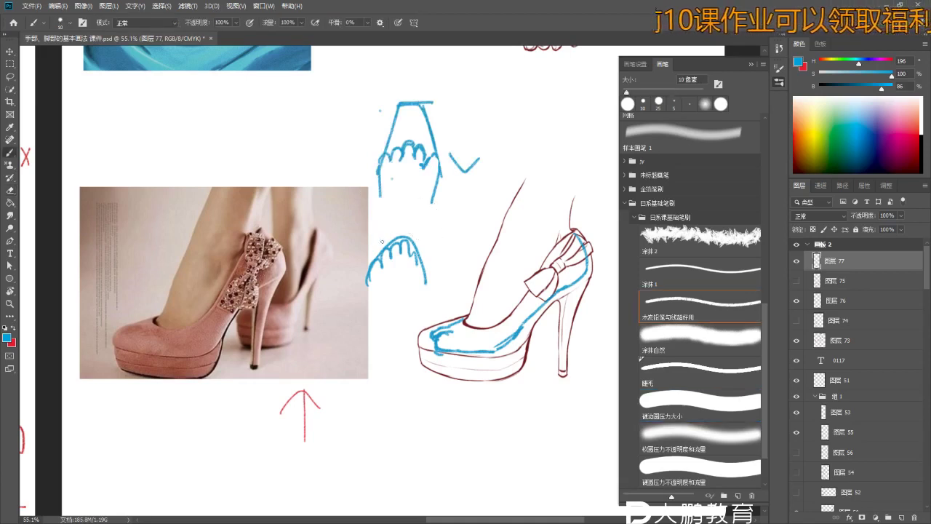
pyautogui.press('z')
pyautogui.moveTo(382, 241); pyautogui.dragTo(349, 241)
pyautogui.moveTo(320, 208); pyautogui.dragTo(342, 207)
# - Switch the brush to red and outline the heel shoe's bow and instep strap
pyautogui.press('e')
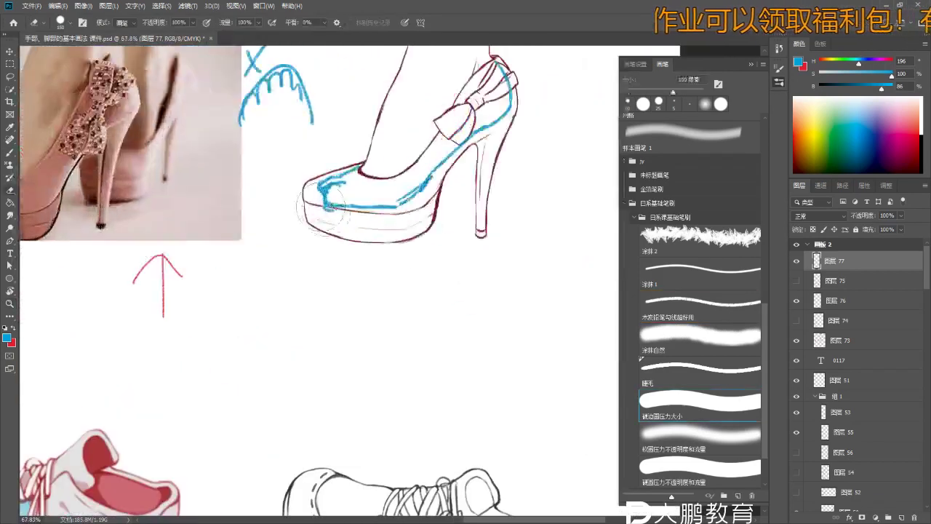
pyautogui.press('[')
pyautogui.press('[')
pyautogui.press('[')
pyautogui.press('[')
pyautogui.press('[')
pyautogui.press('[')
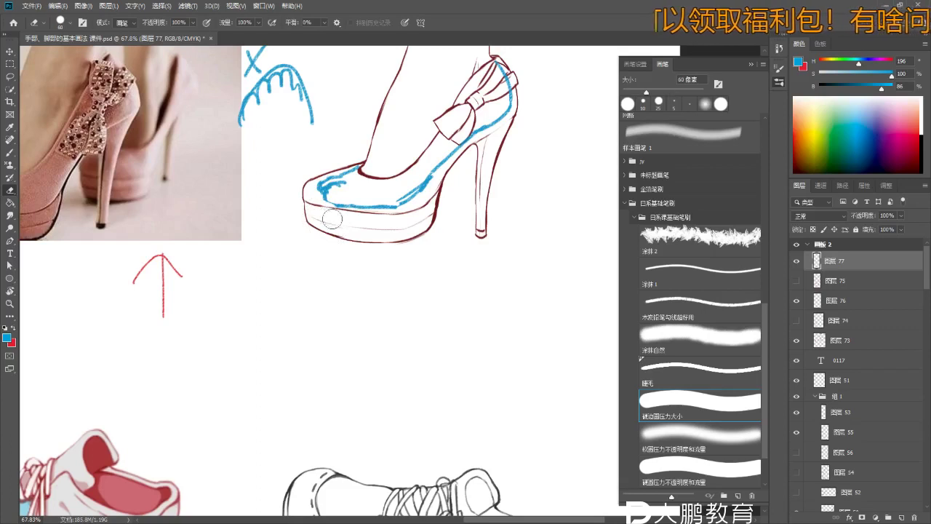
pyautogui.press('b')
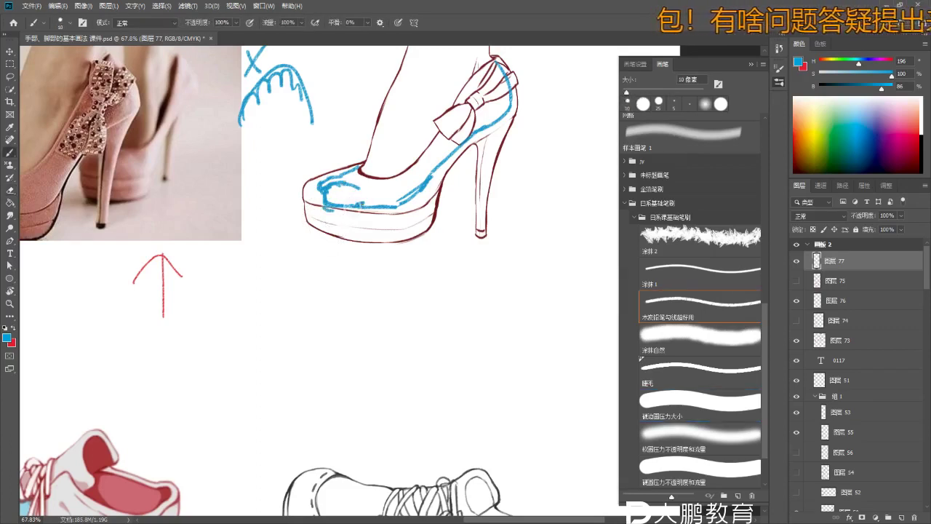
pyautogui.scroll(-3, 272, 318)
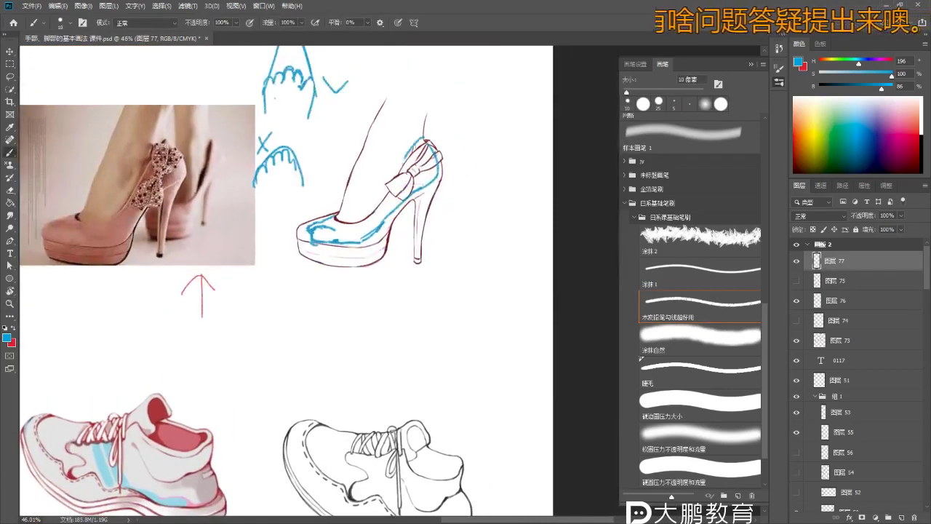
pyautogui.press('x')
pyautogui.moveTo(398, 175)
pyautogui.mouseDown()
pyautogui.moveTo(428, 153)
pyautogui.moveTo(348, 191)
pyautogui.moveTo(362, 191)
pyautogui.moveTo(380, 218)
pyautogui.mouseUp()
pyautogui.hotkey('ctrl', 'z')
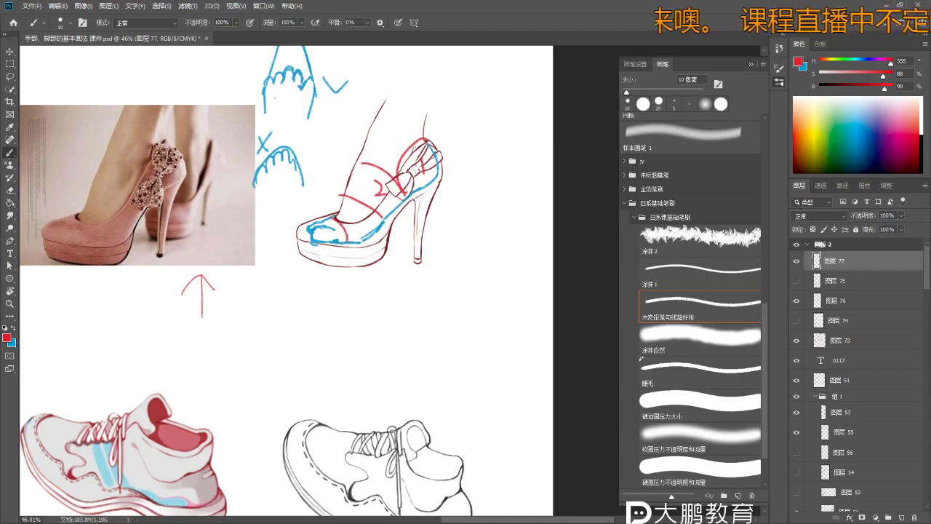
# - Add a red stroke at the shoe's front and begin a red mark below the heel sketch
pyautogui.moveTo(339, 248); pyautogui.dragTo(371, 233)
pyautogui.hotkey('ctrl', 'z')
pyautogui.hotkey('ctrl', 'z')
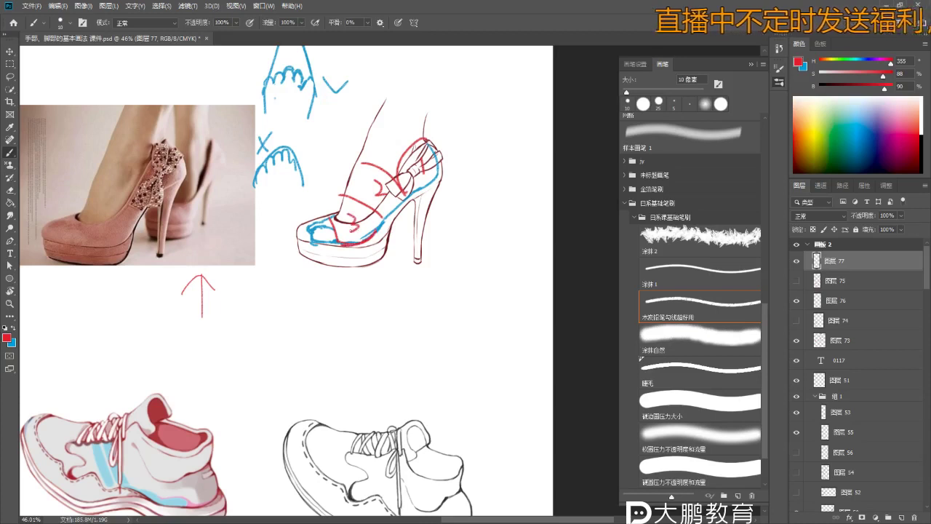
pyautogui.scroll(-3, 356, 214)
pyautogui.scroll(1, 357, 214)
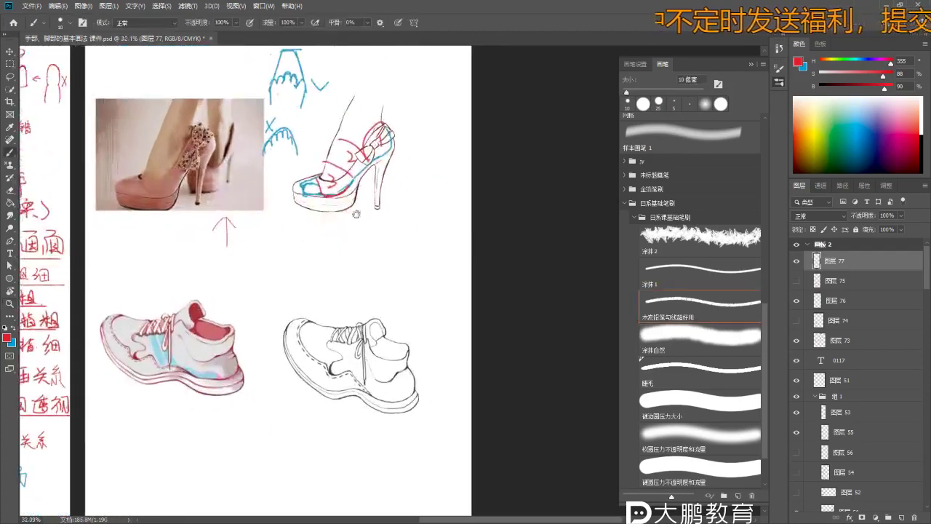
pyautogui.scroll(3, 356, 214)
pyautogui.moveTo(298, 243)
pyautogui.mouseDown()
pyautogui.moveTo(301, 264)
pyautogui.moveTo(309, 243)
pyautogui.mouseUp()
# - Hand-write the first characters 鞋子 of the red label below the heel sketch
pyautogui.hotkey('ctrl', 'z')
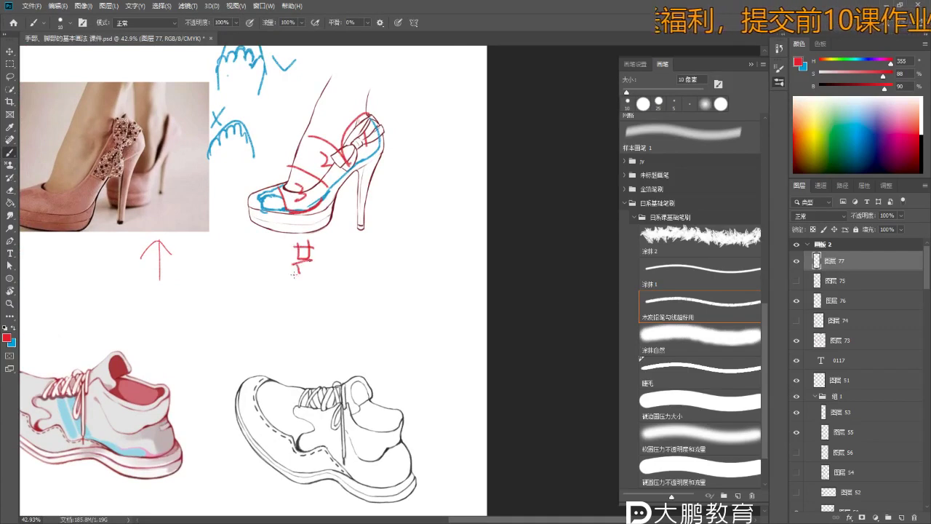
pyautogui.moveTo(313, 276); pyautogui.dragTo(336, 275)
pyautogui.moveTo(339, 252); pyautogui.dragTo(350, 275)
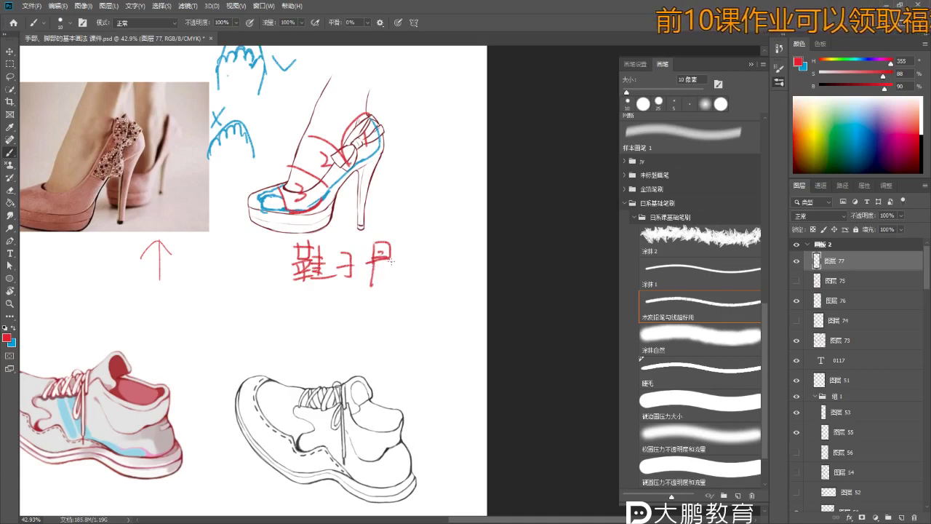
pyautogui.hotkey('ctrl', 'z')
pyautogui.hotkey('ctrl', 'z')
pyautogui.hotkey('ctrl', 'z')
pyautogui.hotkey('ctrl', 'z')
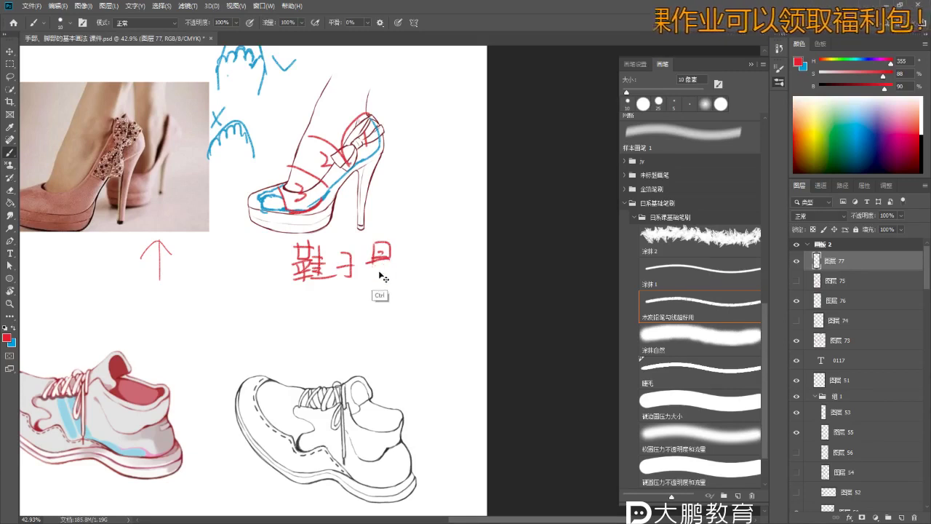
pyautogui.hotkey('ctrl', 'z')
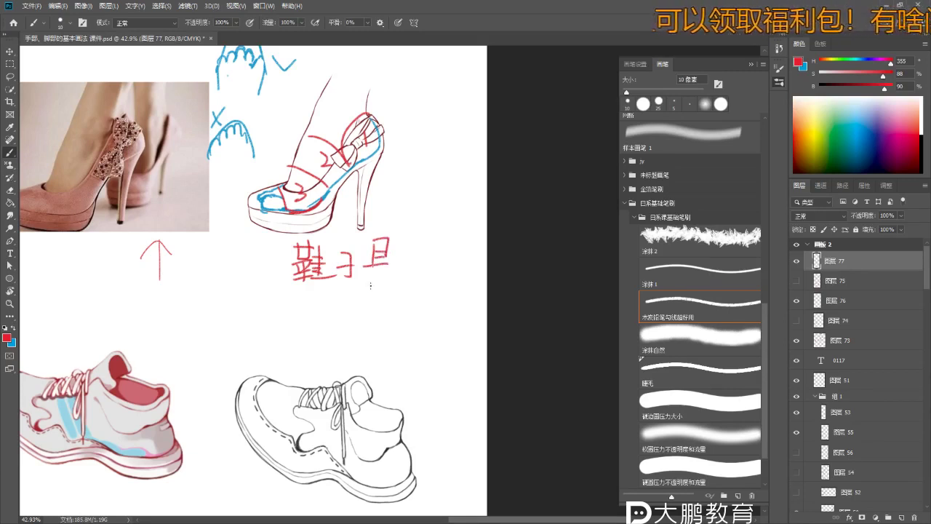
# - Rewrite the third character 厚 to complete 鞋子厚度 and touch it up with the eraser
pyautogui.moveTo(420, 240); pyautogui.dragTo(415, 251)
pyautogui.moveTo(407, 249); pyautogui.dragTo(434, 244)
pyautogui.moveTo(409, 250); pyautogui.dragTo(407, 284)
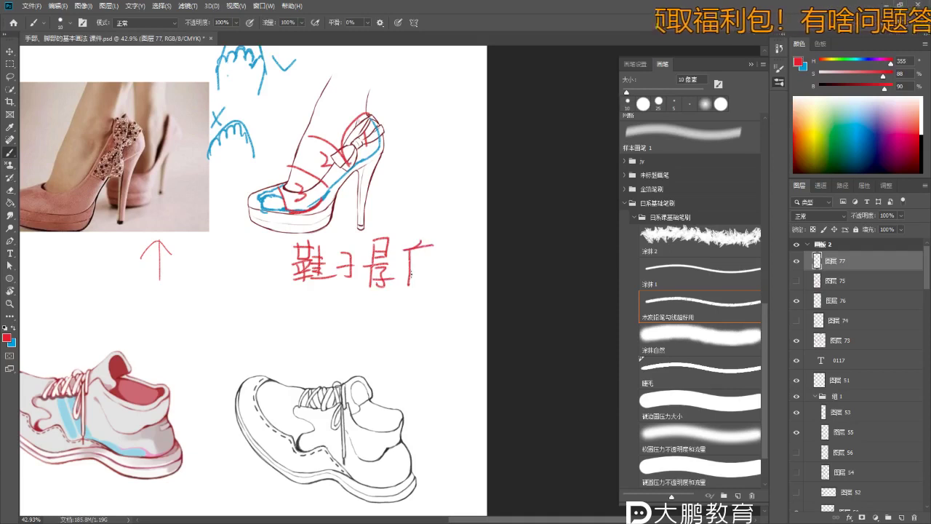
pyautogui.press('e')
pyautogui.scroll(3, 349, 266)
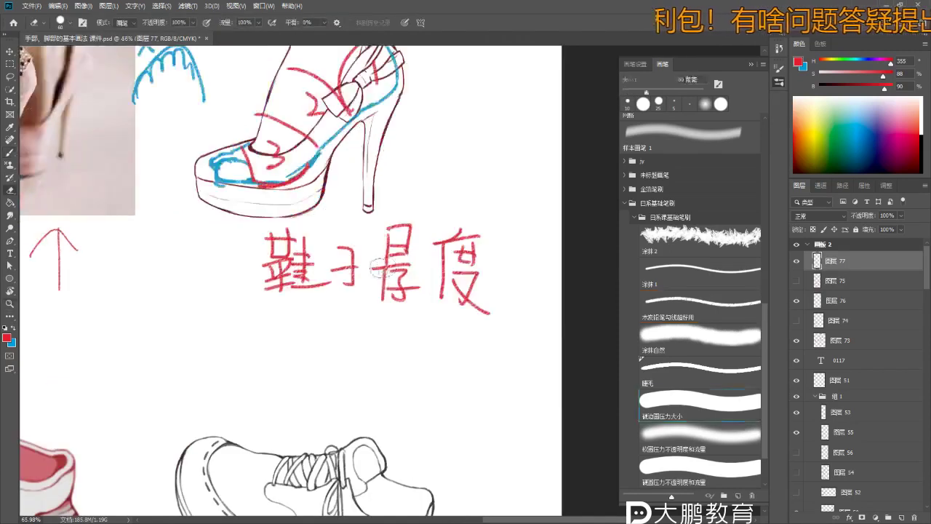
pyautogui.press('b')
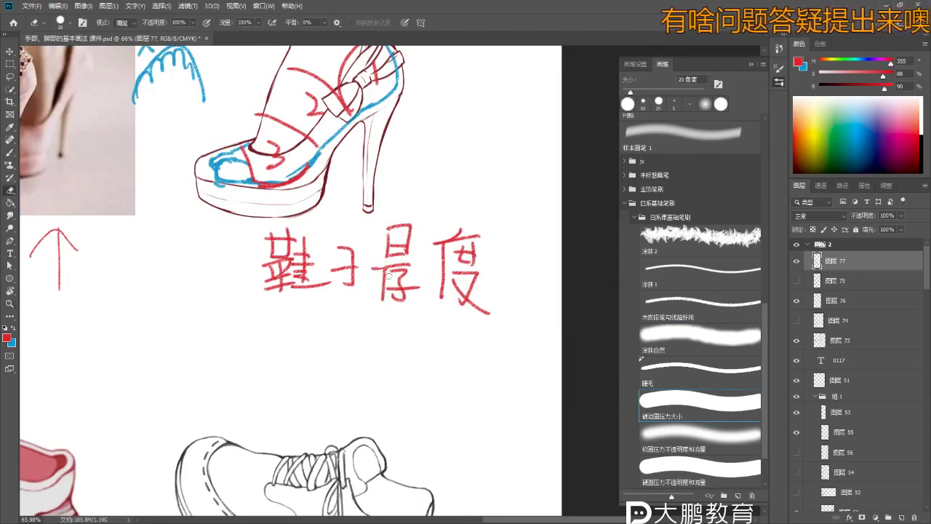
pyautogui.scroll(-4, 392, 260)
pyautogui.scroll(2, 382, 273)
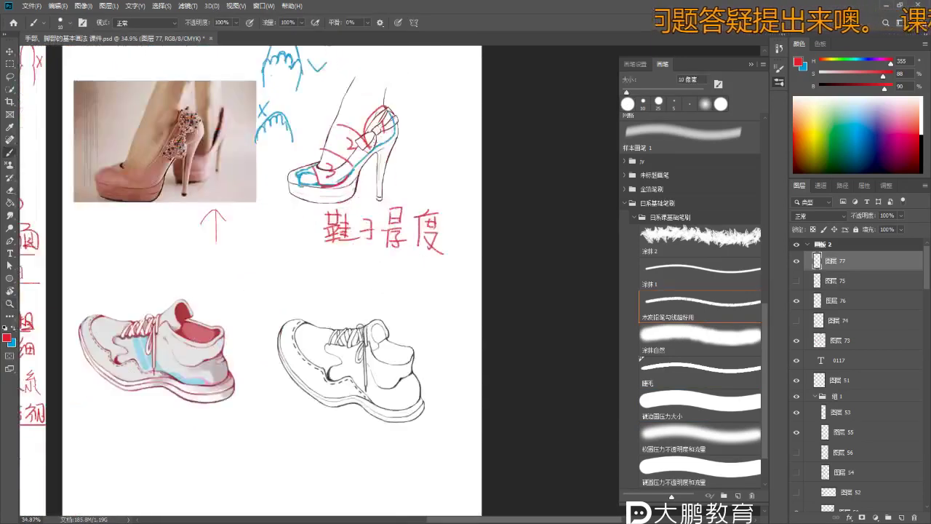
pyautogui.scroll(2, 280, 211)
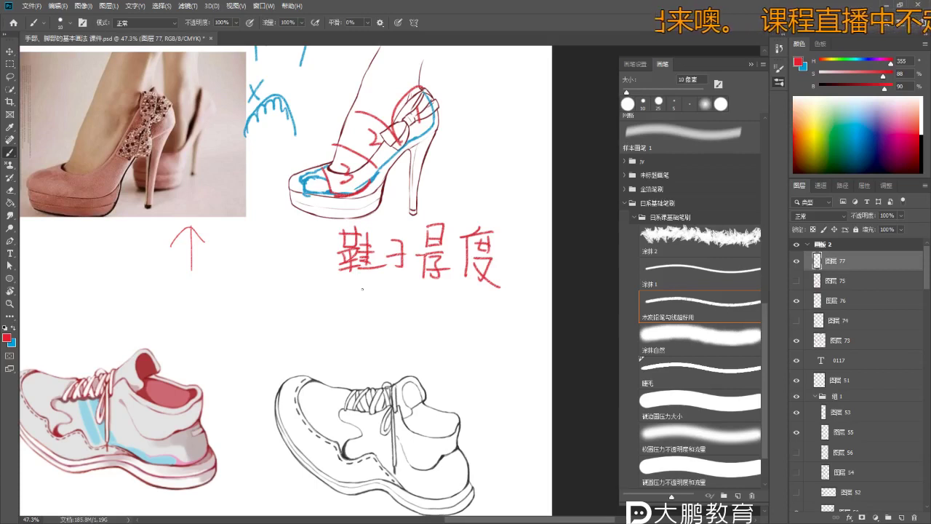
pyautogui.press('e')
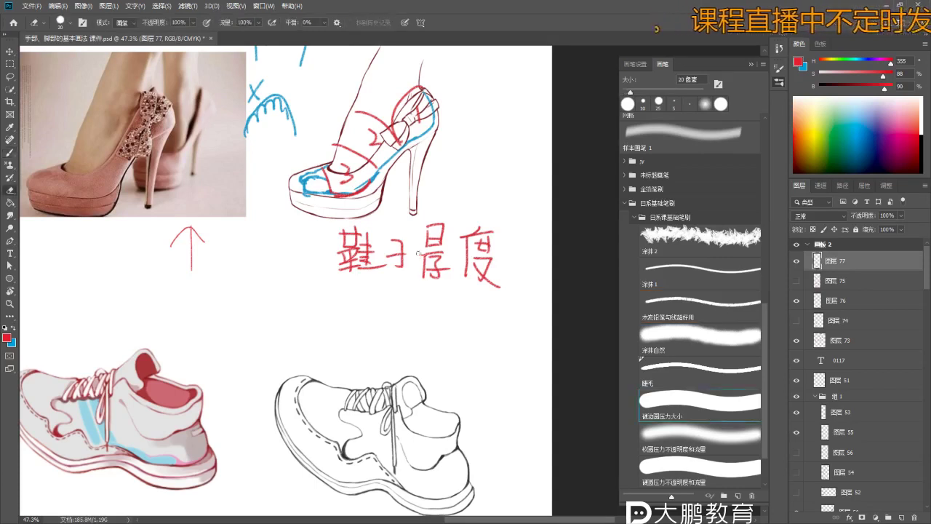
pyautogui.press('b')
pyautogui.scroll(-2, 334, 270)
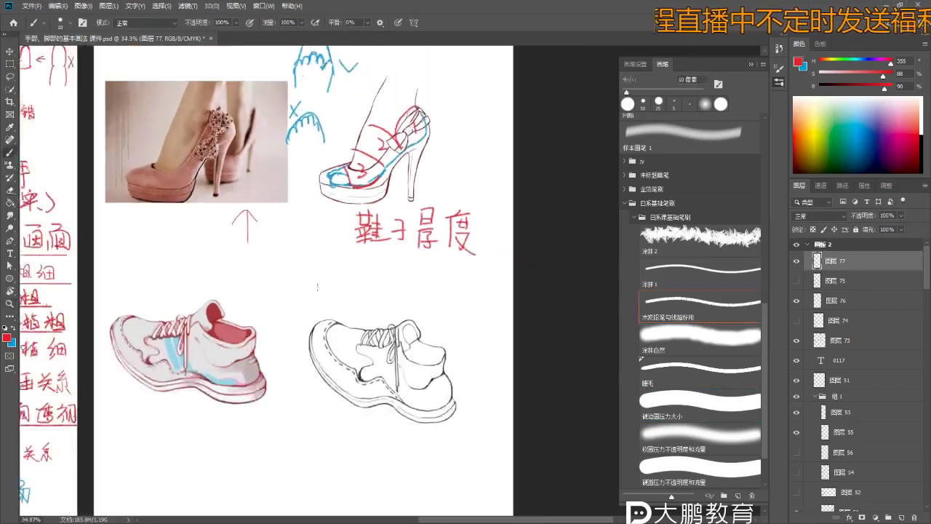
pyautogui.moveTo(311, 256); pyautogui.dragTo(318, 276)
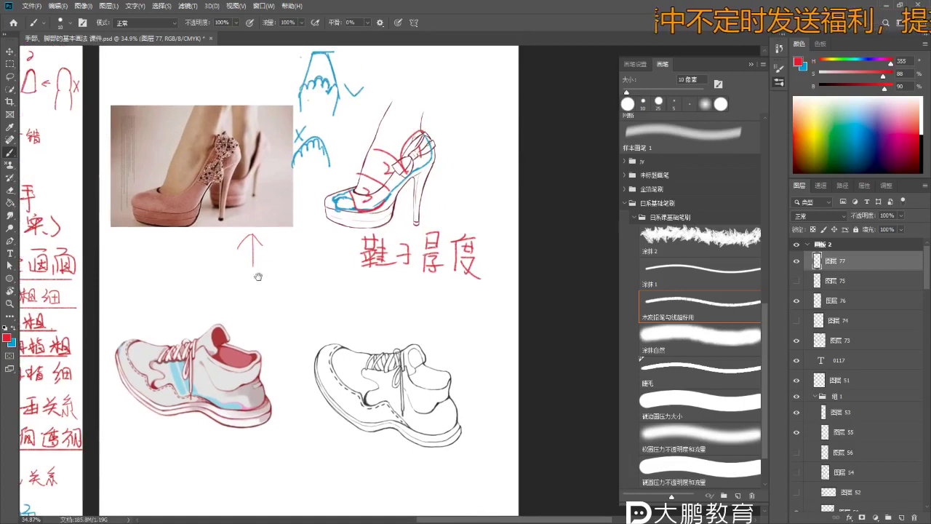
# - Erase stray strokes from the third character of the 鞋子厚度 label with a slightly larger eraser
pyautogui.moveTo(259, 277); pyautogui.dragTo(324, 324)
pyautogui.moveTo(365, 221); pyautogui.dragTo(323, 211)
pyautogui.press('e')
pyautogui.press(']')
pyautogui.moveTo(451, 299); pyautogui.dragTo(458, 263)
pyautogui.press('b')
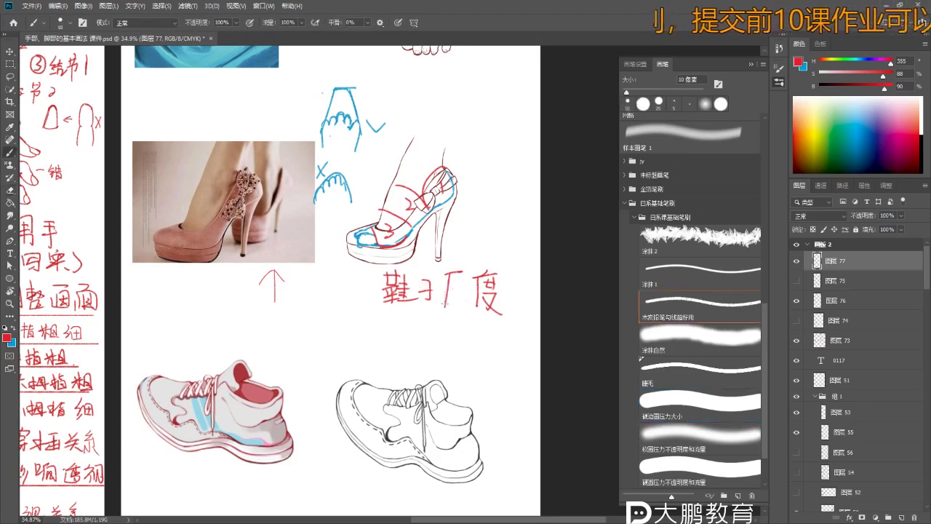
# - Pan and scroll up to the foot reference photo and foot sketches
pyautogui.moveTo(473, 305); pyautogui.dragTo(463, 284)
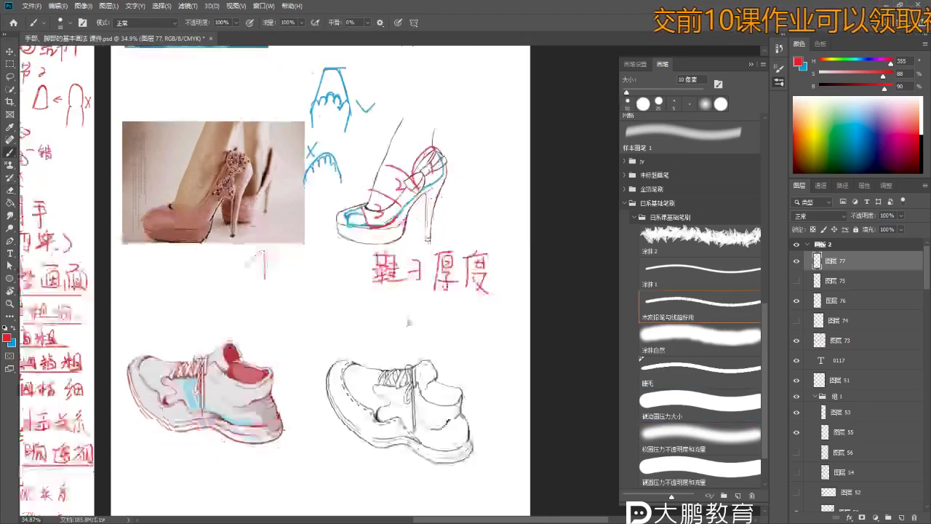
pyautogui.keyDown('alt'); pyautogui.scroll(1, 417, 317); pyautogui.keyUp('alt')
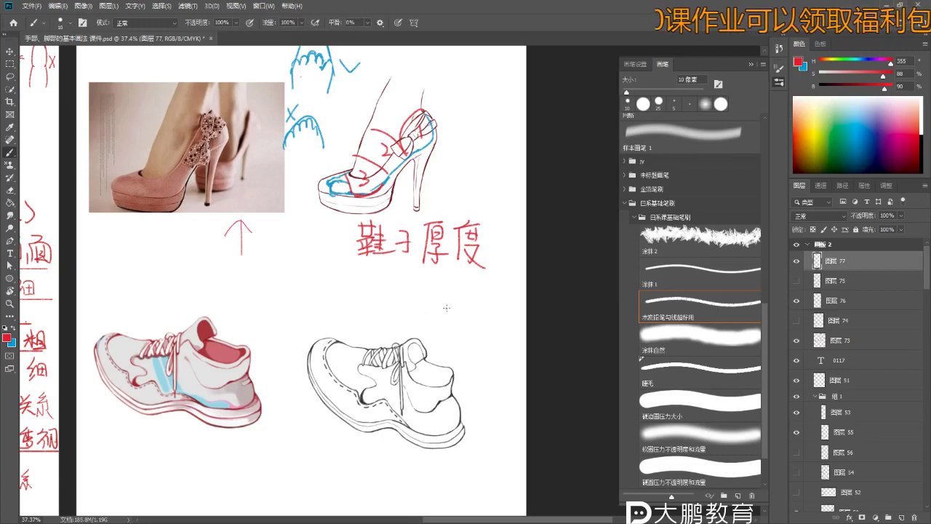
pyautogui.scroll(-2, 377, 199)
pyautogui.moveTo(203, 164); pyautogui.dragTo(280, 342)
pyautogui.keyDown('alt'); pyautogui.scroll(4, 266, 394); pyautogui.keyUp('alt')
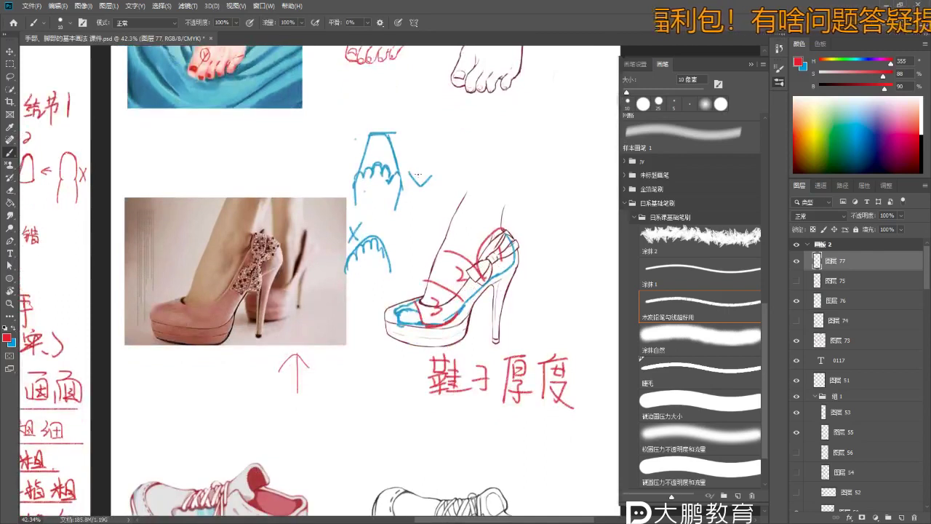
pyautogui.scroll(6, 416, 218)
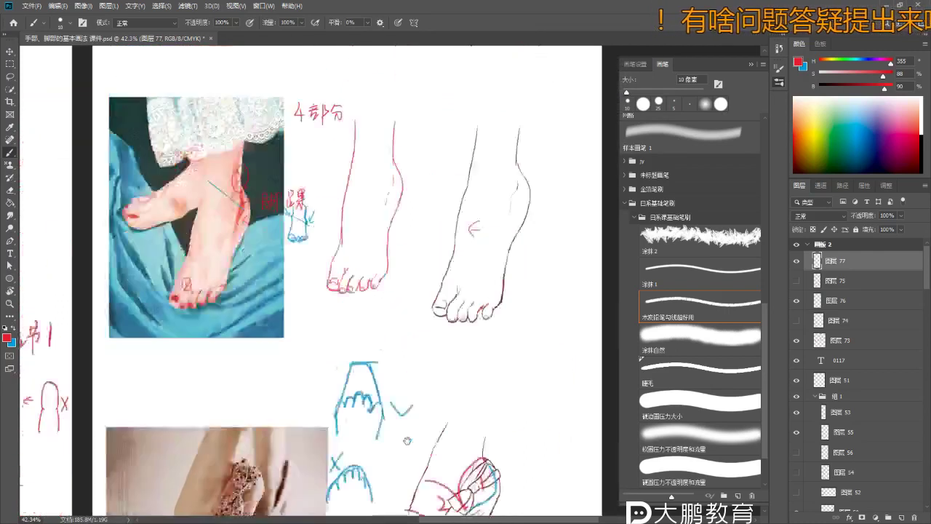
pyautogui.keyDown('alt'); pyautogui.scroll(1, 415, 218); pyautogui.keyUp('alt')
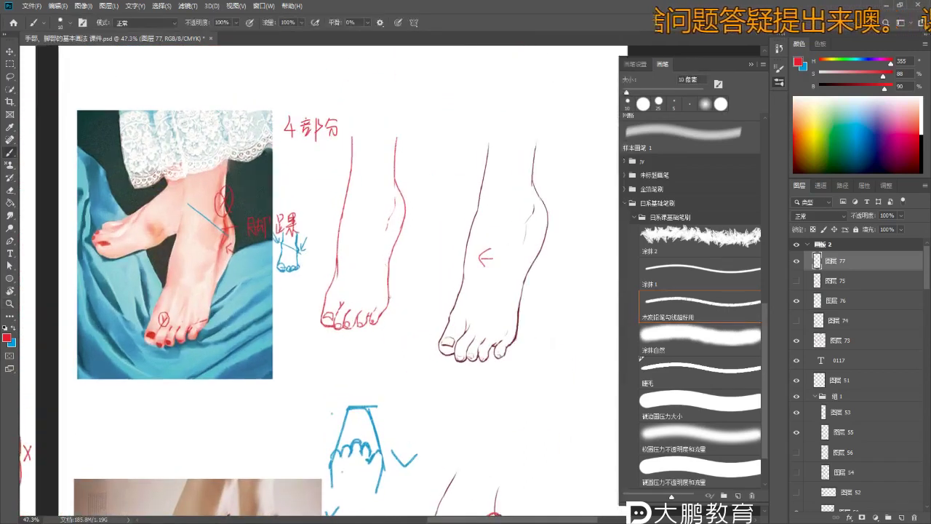
# - Check the red sketch layer, then add a new layer above layer 75
pyautogui.click(798, 261)
pyautogui.click(798, 260)
pyautogui.click(860, 286)
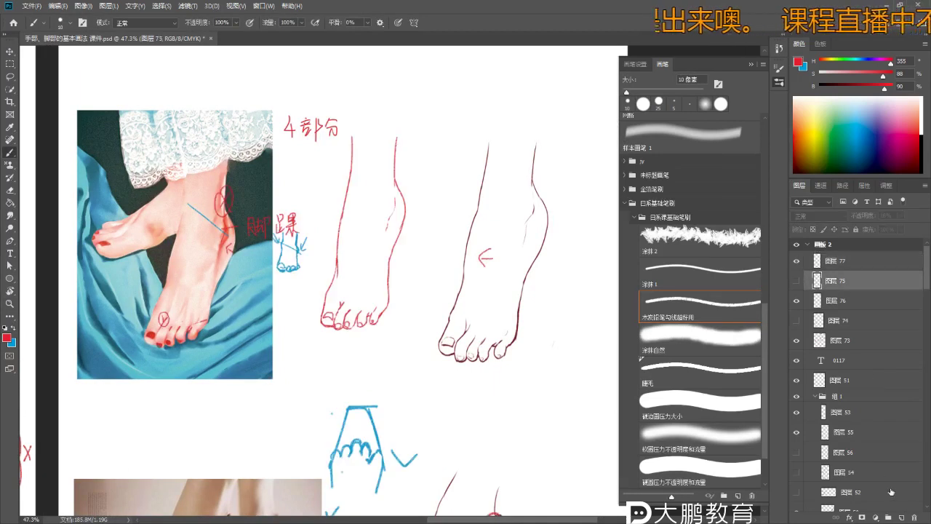
pyautogui.click(902, 518)
# - Set up a 150 px hard round pressure brush in a light peach skin colour
pyautogui.keyDown('alt'); pyautogui.scroll(1, 380, 215); pyautogui.keyUp('alt')
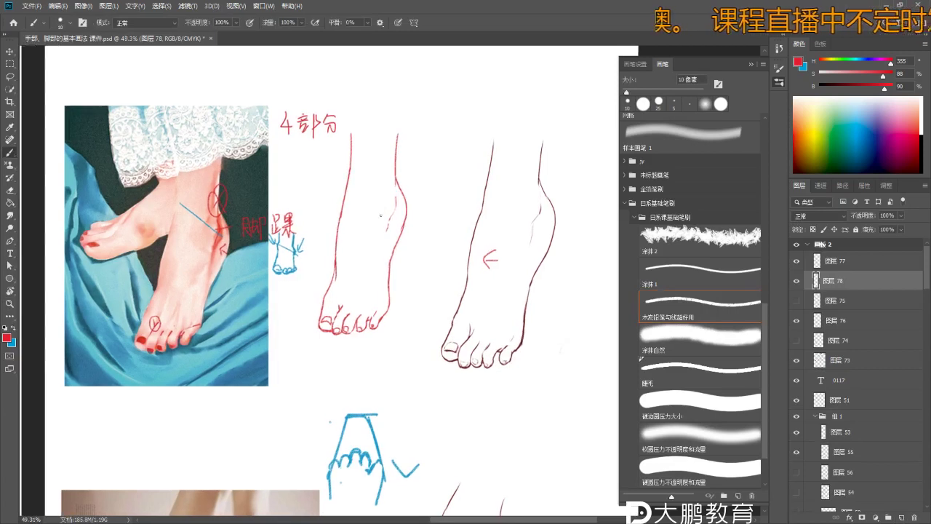
pyautogui.press(']')
pyautogui.press(']')
pyautogui.press(']')
pyautogui.press(']')
pyautogui.press(']')
pyautogui.press(']')
pyautogui.press(']')
pyautogui.press(']')
pyautogui.press(']')
pyautogui.press(']')
pyautogui.press(']')
pyautogui.click(803, 99)
pyautogui.moveTo(799, 91); pyautogui.dragTo(796, 93)
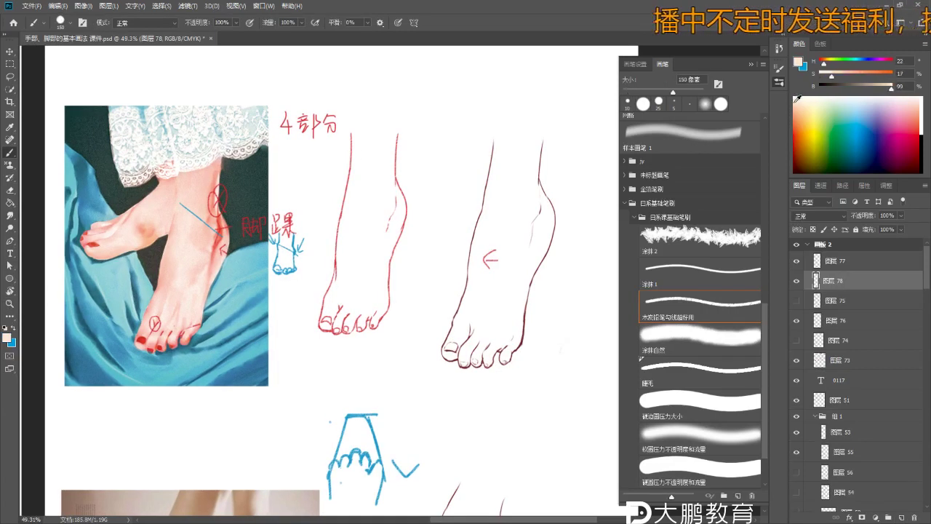
pyautogui.moveTo(370, 208)
pyautogui.mouseDown()
pyautogui.moveTo(363, 182)
pyautogui.moveTo(379, 208)
pyautogui.moveTo(367, 211)
pyautogui.moveTo(355, 259)
pyautogui.moveTo(368, 249)
pyautogui.moveTo(324, 342)
pyautogui.moveTo(352, 335)
pyautogui.moveTo(342, 349)
pyautogui.mouseUp()
pyautogui.hotkey('ctrl', 'z')
pyautogui.click(702, 405)
# - Paint the flat peach fill over the toes, right edge, top strip and ankle
pyautogui.hotkey('ctrl', 'z')
pyautogui.press('[')
pyautogui.press('[')
pyautogui.press('[')
pyautogui.moveTo(367, 313)
pyautogui.mouseDown()
pyautogui.moveTo(365, 286)
pyautogui.moveTo(385, 292)
pyautogui.moveTo(380, 317)
pyautogui.mouseUp()
pyautogui.press('[')
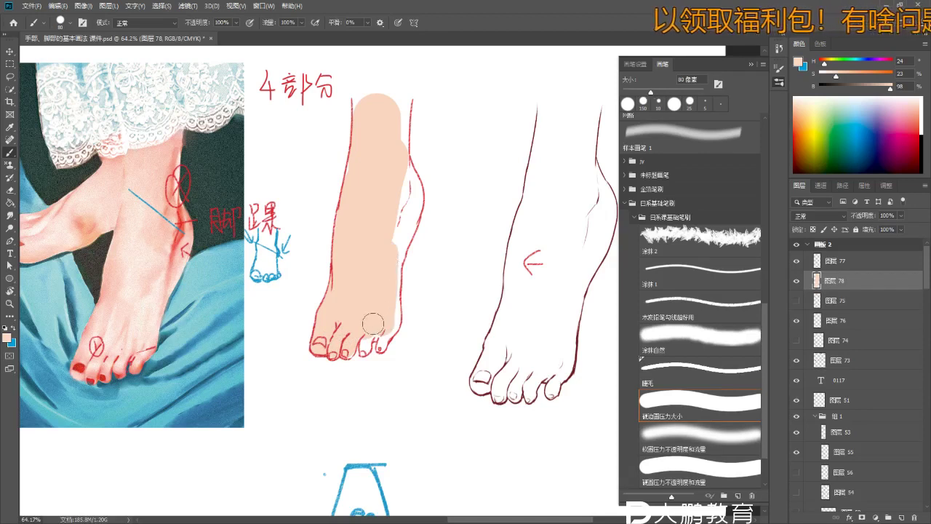
pyautogui.press('[')
pyautogui.press('[')
pyautogui.press('[')
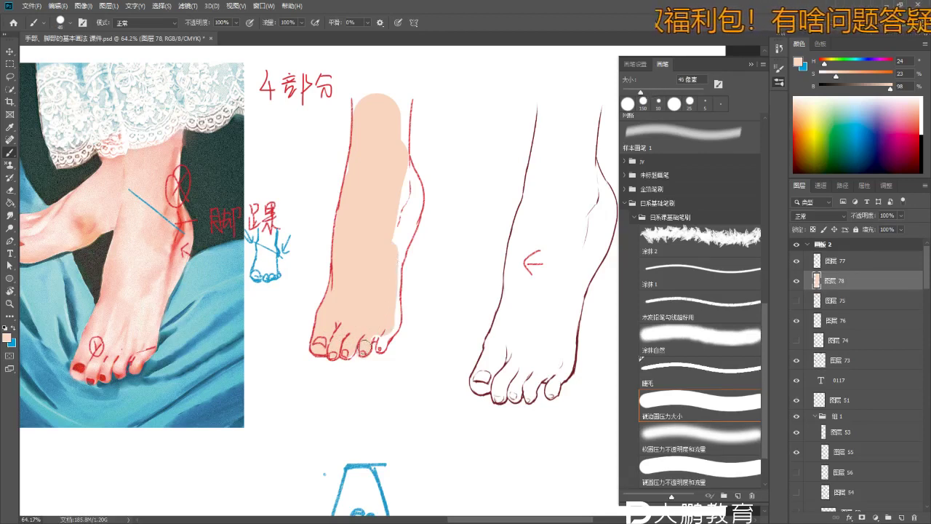
pyautogui.moveTo(382, 343)
pyautogui.mouseDown()
pyautogui.moveTo(393, 321)
pyautogui.moveTo(390, 330)
pyautogui.moveTo(399, 212)
pyautogui.moveTo(398, 257)
pyautogui.moveTo(414, 196)
pyautogui.moveTo(412, 221)
pyautogui.moveTo(413, 176)
pyautogui.moveTo(414, 198)
pyautogui.mouseUp()
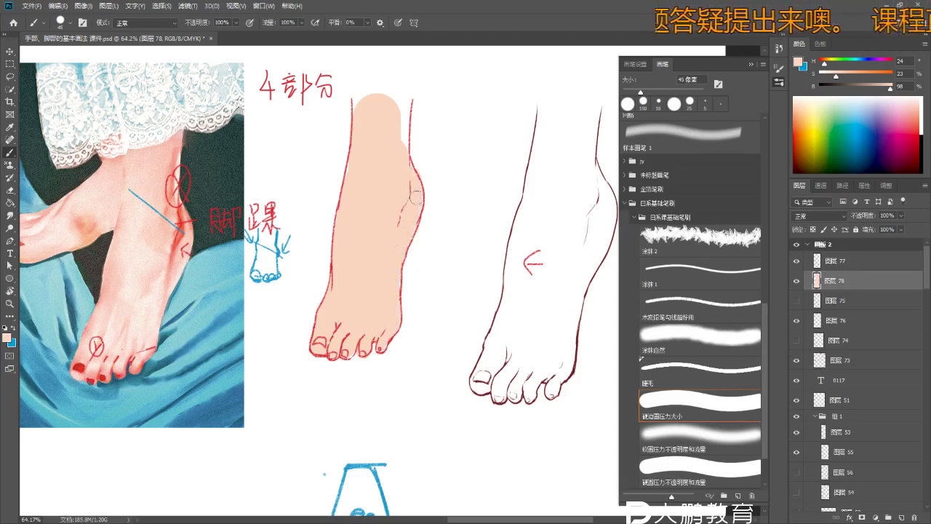
pyautogui.moveTo(402, 100); pyautogui.dragTo(409, 156)
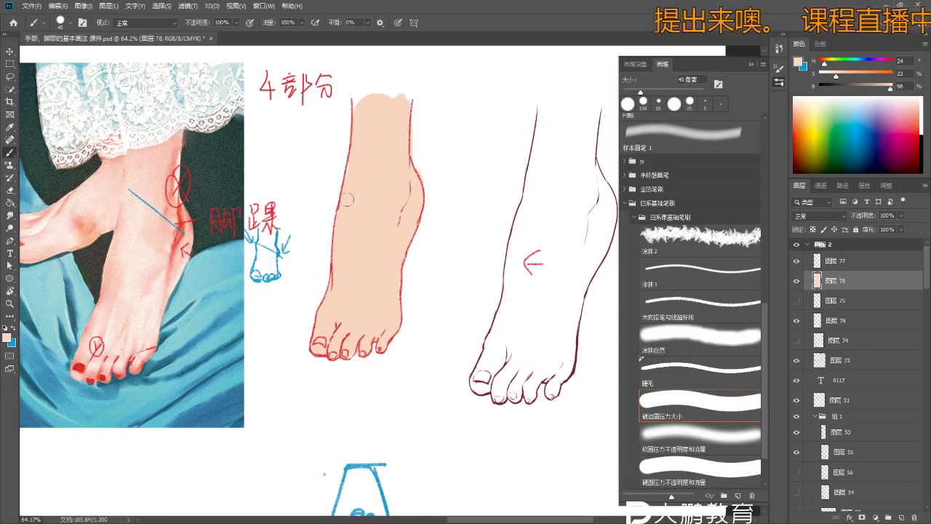
pyautogui.press('e')
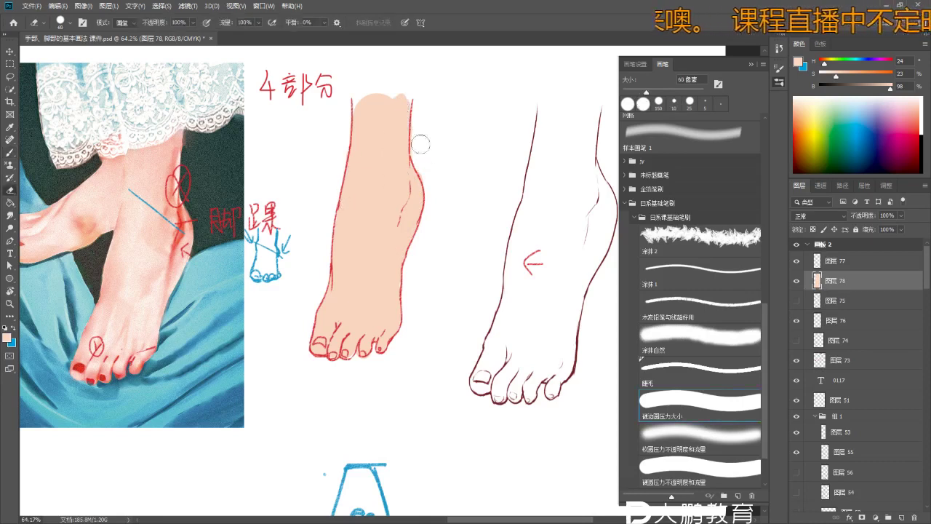
pyautogui.press('z')
pyautogui.moveTo(423, 237); pyautogui.dragTo(400, 291)
# - Lighten the peach fill with Hue/Saturation Lightness +31 and add a new layer above it
pyautogui.hotkey('ctrl', 'u')
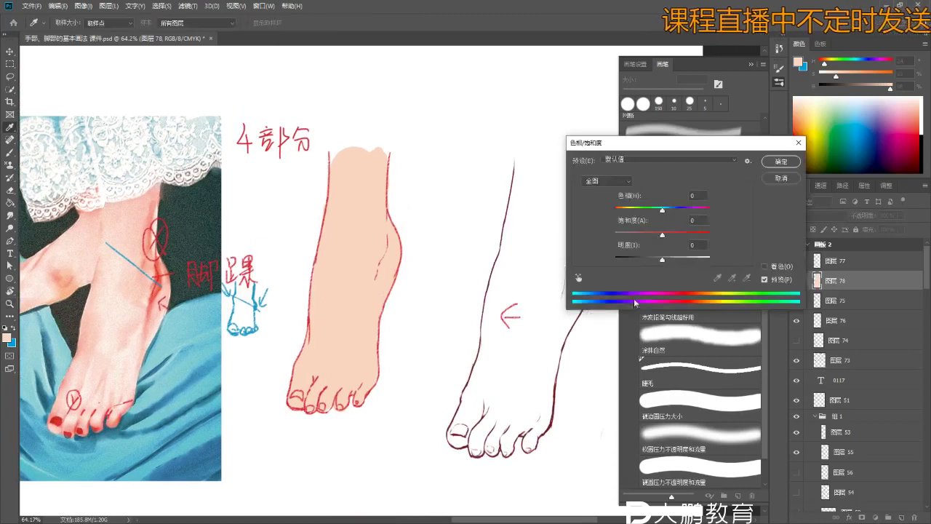
pyautogui.moveTo(662, 259); pyautogui.dragTo(681, 262)
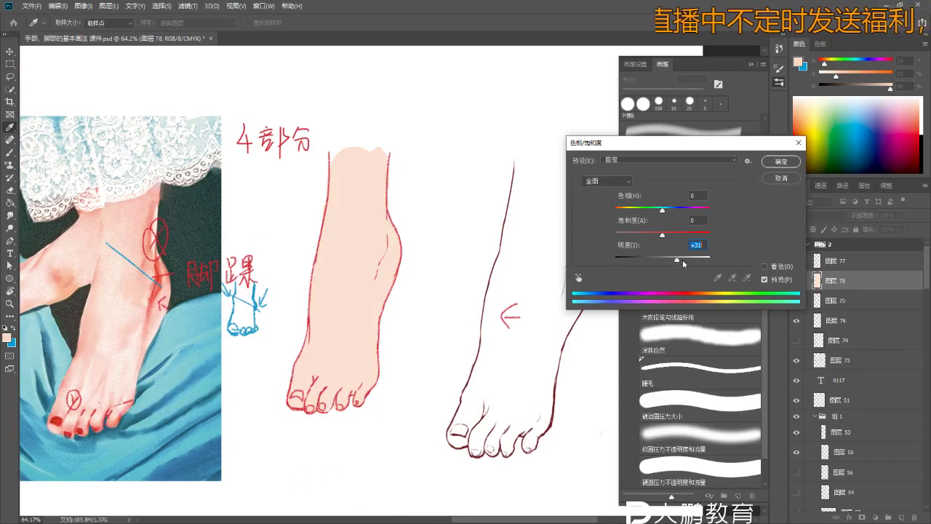
pyautogui.click(780, 161)
pyautogui.press('b')
pyautogui.click(901, 517)
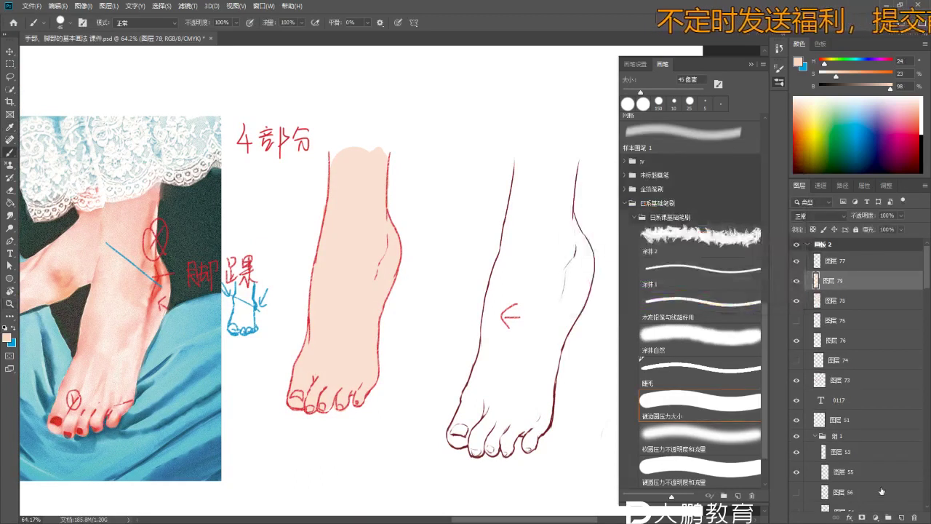
# - Clip the new layer to the skin layer and set its blend mode to Multiply
pyautogui.keyDown('alt'); pyautogui.click(873, 290); pyautogui.keyUp('alt')
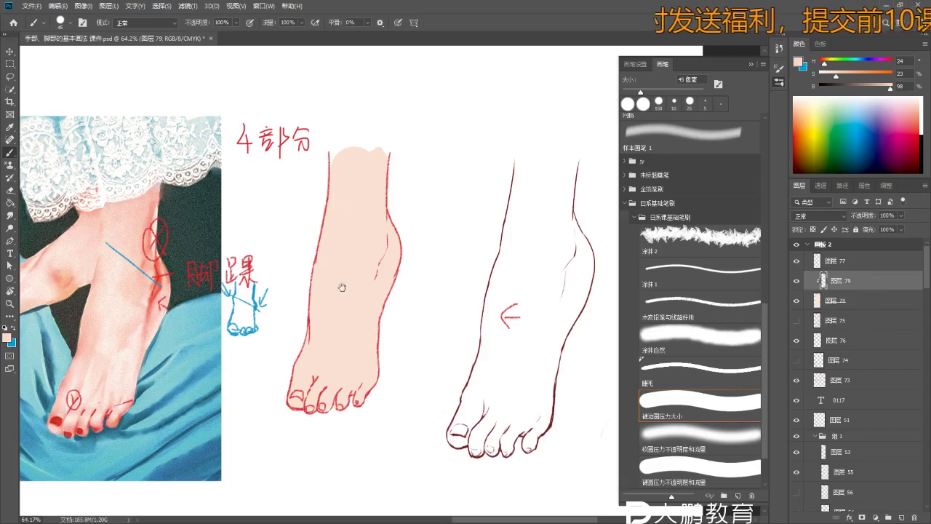
pyautogui.moveTo(342, 286); pyautogui.dragTo(345, 268)
pyautogui.click(815, 217)
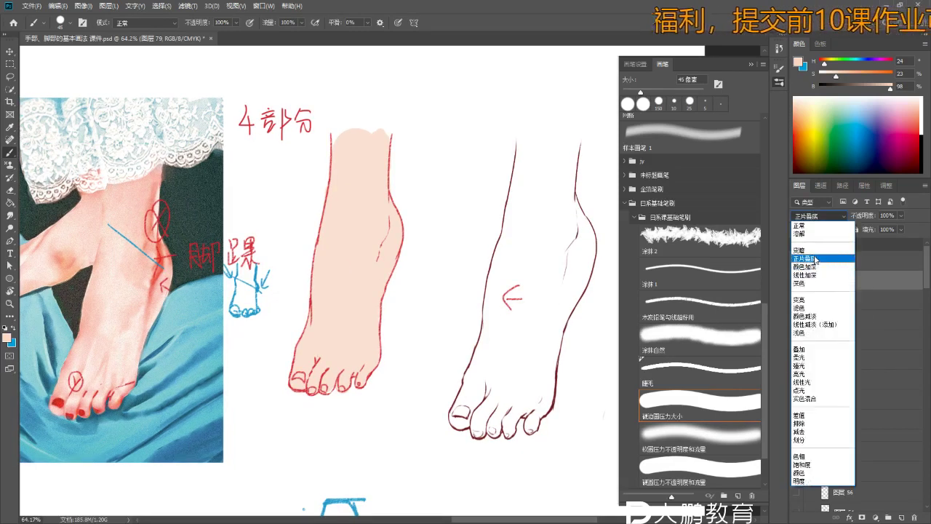
pyautogui.click(809, 262)
# - Paint darker peach shading along the foot's right edge and inner ankle bone
pyautogui.moveTo(329, 291); pyautogui.dragTo(338, 326)
pyautogui.hotkey('ctrl', 'z')
pyautogui.moveTo(397, 210); pyautogui.dragTo(379, 298)
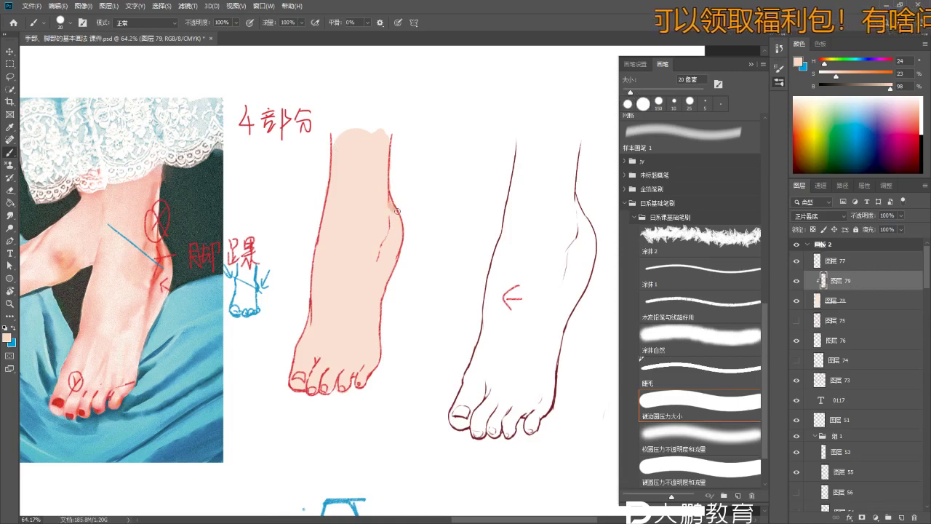
pyautogui.scroll(3, 395, 207)
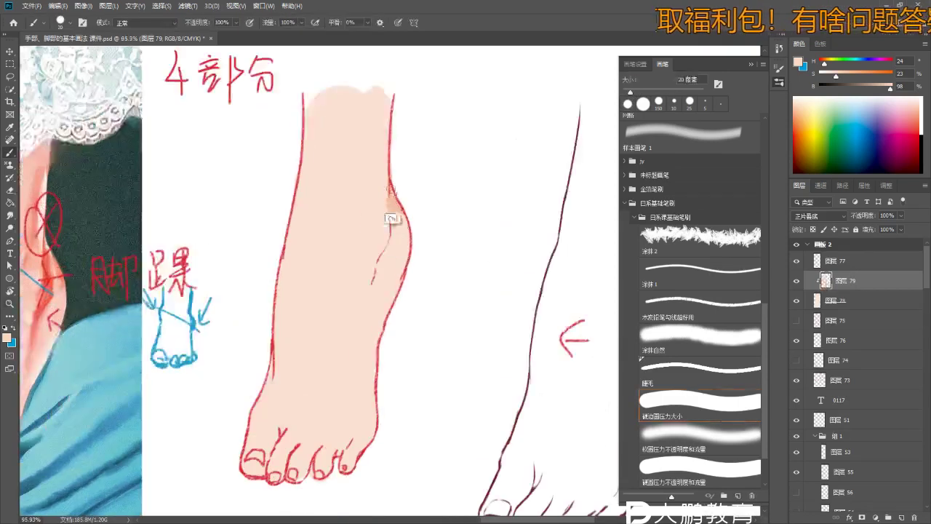
pyautogui.scroll(2, 379, 267)
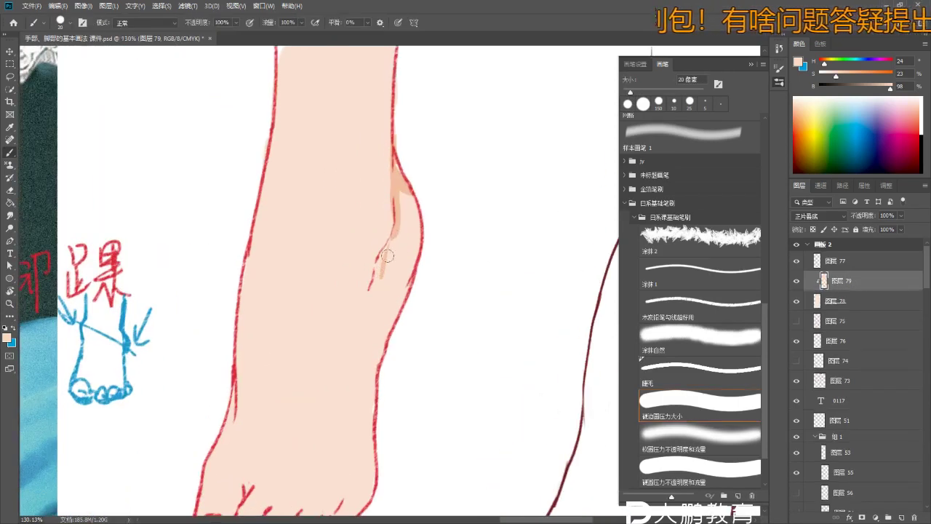
pyautogui.moveTo(397, 161)
pyautogui.mouseDown()
pyautogui.moveTo(394, 232)
pyautogui.moveTo(374, 280)
pyautogui.mouseUp()
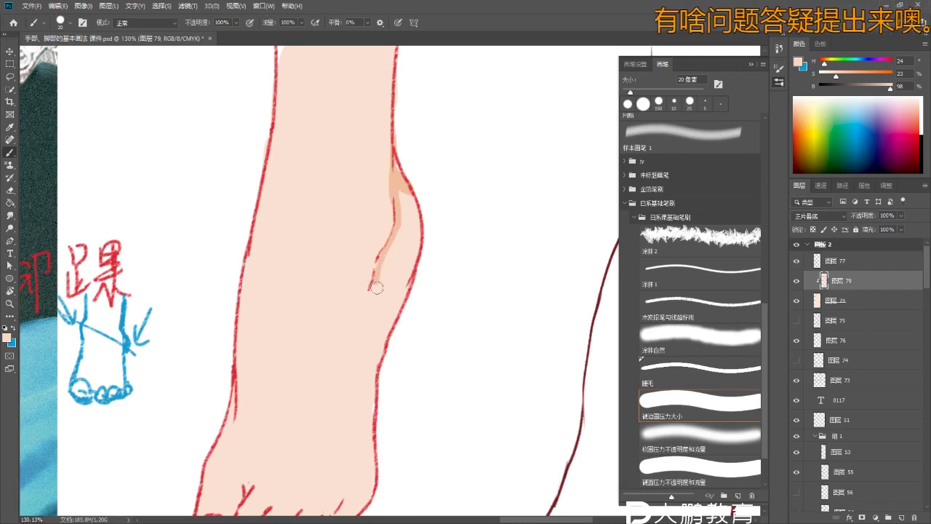
pyautogui.scroll(-2, 374, 281)
pyautogui.scroll(3, 373, 277)
pyautogui.moveTo(397, 247)
pyautogui.mouseDown()
pyautogui.moveTo(380, 278)
pyautogui.moveTo(372, 263)
pyautogui.moveTo(385, 262)
pyautogui.mouseUp()
pyautogui.scroll(-2, 385, 262)
# - Clean up with a smaller eraser and deepen the shading on the ankle's right edge
pyautogui.press('e')
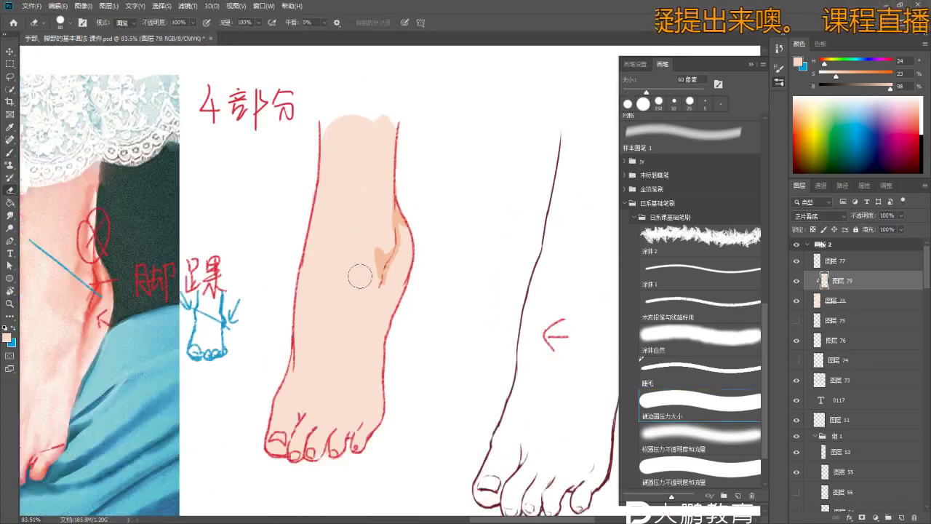
pyautogui.press('[')
pyautogui.press('[')
pyautogui.press('[')
pyautogui.press('[')
pyautogui.press('[')
pyautogui.press('b')
pyautogui.scroll(2, 386, 339)
pyautogui.moveTo(402, 193)
pyautogui.mouseDown()
pyautogui.moveTo(404, 227)
pyautogui.moveTo(414, 186)
pyautogui.mouseUp()
pyautogui.scroll(-2, 408, 147)
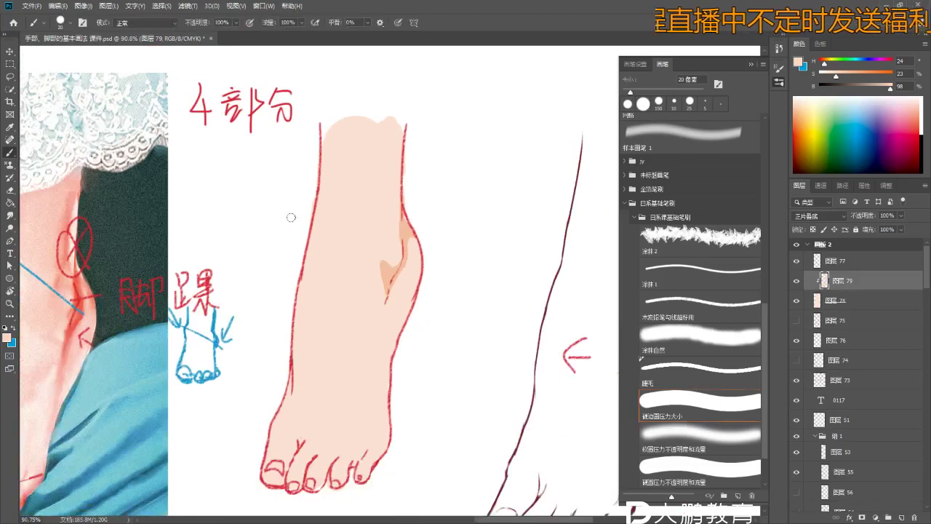
# - Shade the big toe, second toe and third toe with darker peach
pyautogui.moveTo(245, 332); pyautogui.dragTo(355, 325)
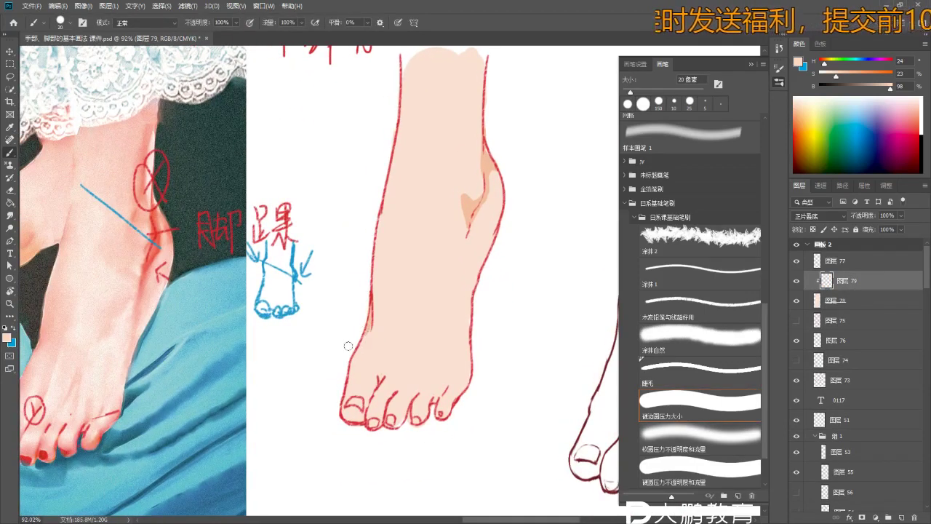
pyautogui.moveTo(333, 387)
pyautogui.mouseDown()
pyautogui.moveTo(336, 333)
pyautogui.moveTo(358, 328)
pyautogui.mouseUp()
pyautogui.press('z')
pyautogui.press('b')
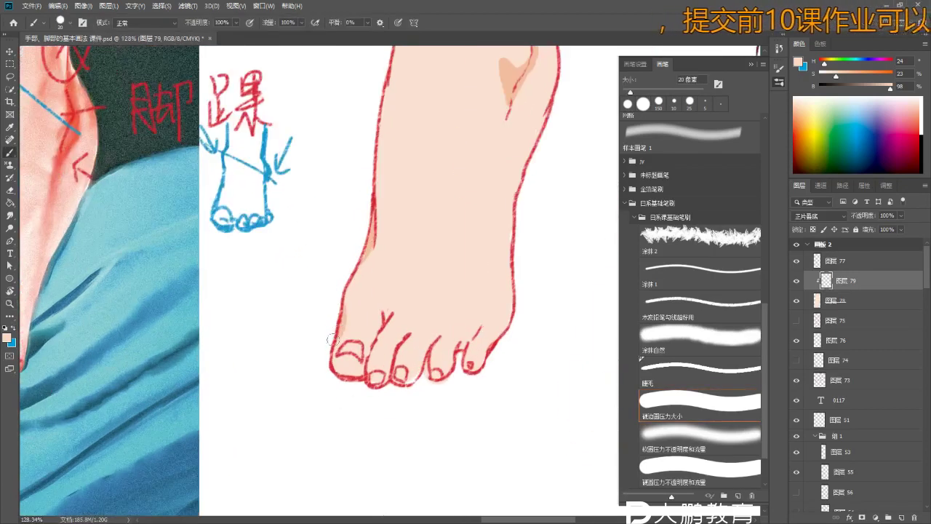
pyautogui.moveTo(353, 372); pyautogui.dragTo(356, 366)
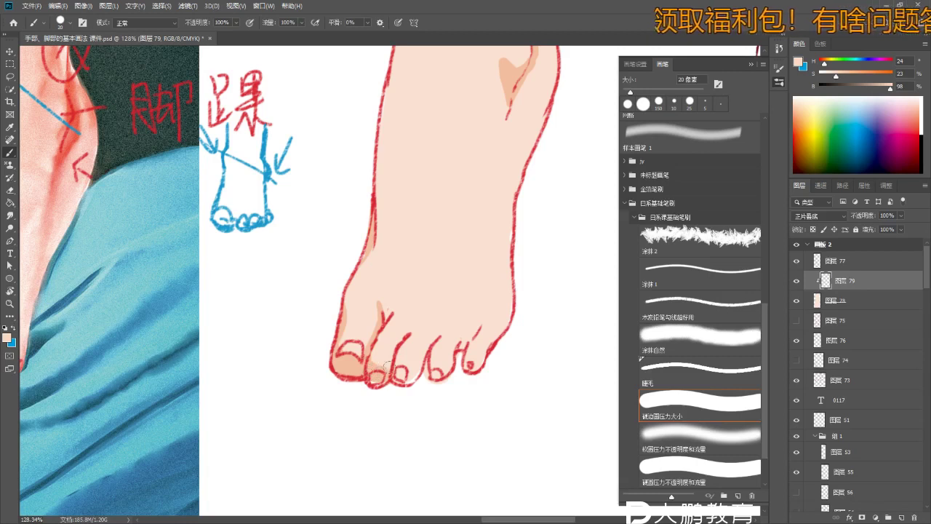
pyautogui.moveTo(372, 364); pyautogui.dragTo(394, 349)
pyautogui.moveTo(396, 384); pyautogui.dragTo(409, 380)
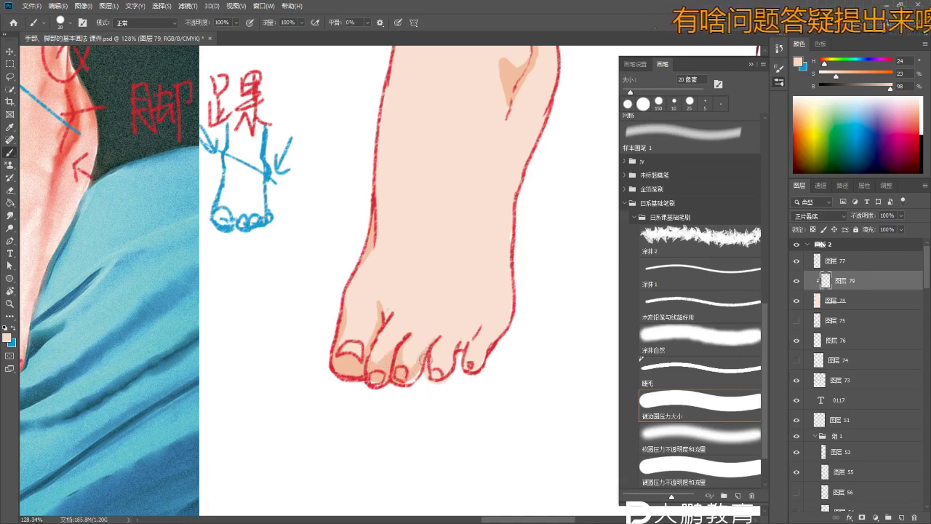
pyautogui.moveTo(403, 355)
pyautogui.mouseDown()
pyautogui.moveTo(405, 368)
pyautogui.moveTo(385, 358)
pyautogui.mouseUp()
pyautogui.press('e')
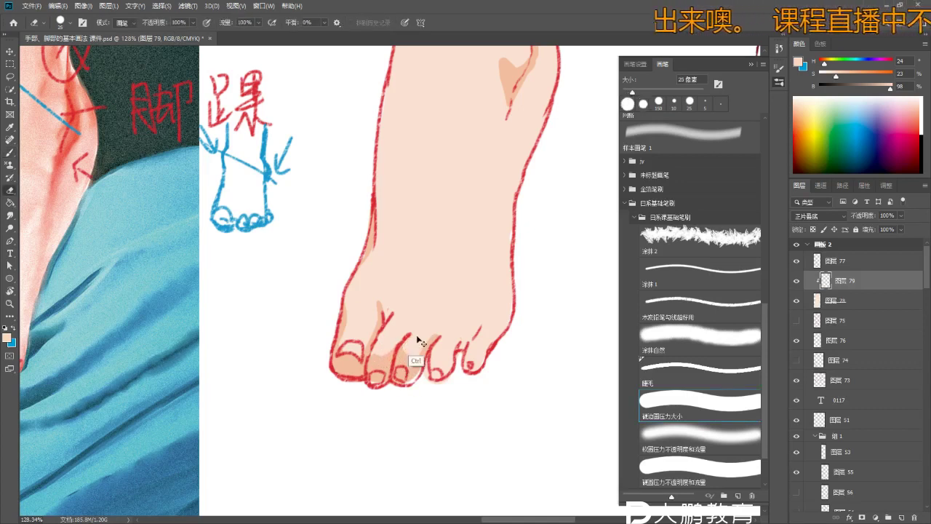
# - Shade the fourth and little toes with darker peach, cleaning up with the eraser
pyautogui.press('b')
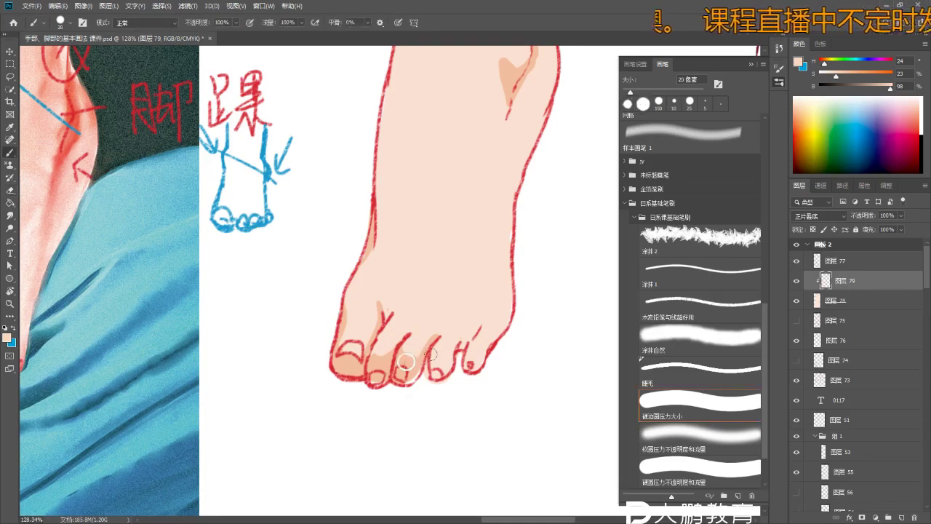
pyautogui.moveTo(434, 342)
pyautogui.mouseDown()
pyautogui.moveTo(438, 374)
pyautogui.moveTo(449, 365)
pyautogui.mouseUp()
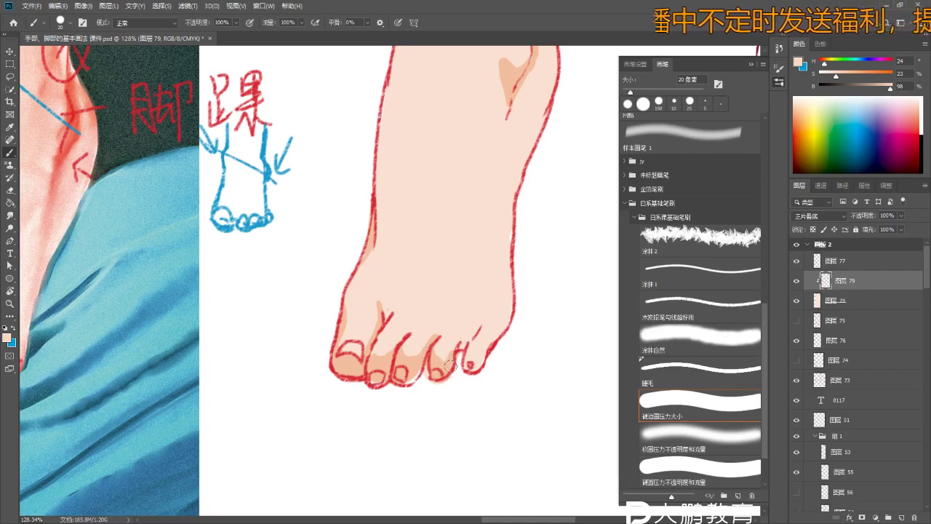
pyautogui.moveTo(475, 327)
pyautogui.mouseDown()
pyautogui.moveTo(470, 376)
pyautogui.moveTo(492, 360)
pyautogui.moveTo(505, 323)
pyautogui.mouseUp()
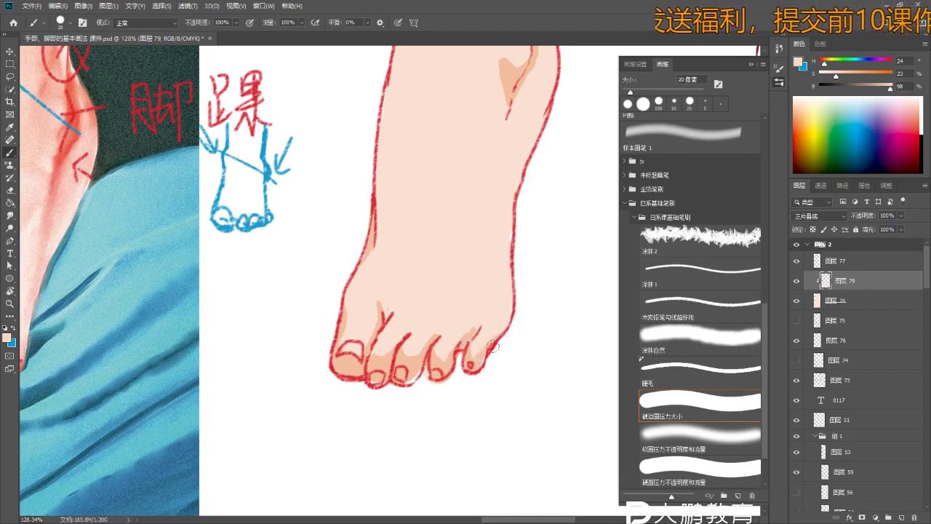
pyautogui.press('e')
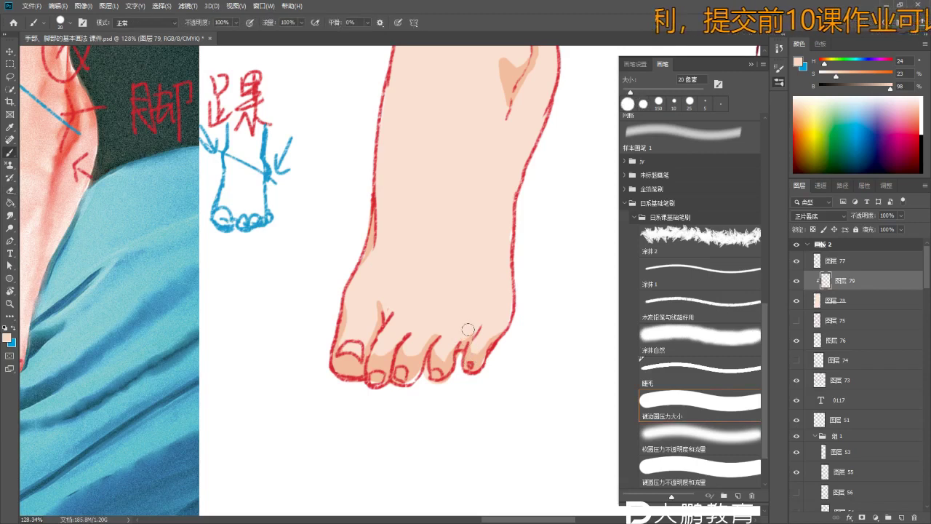
pyautogui.press('b')
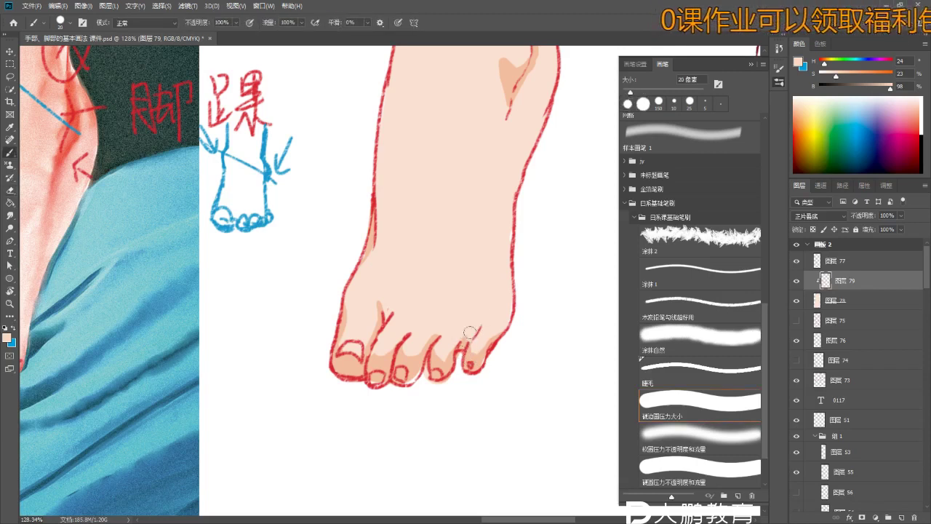
pyautogui.press('e')
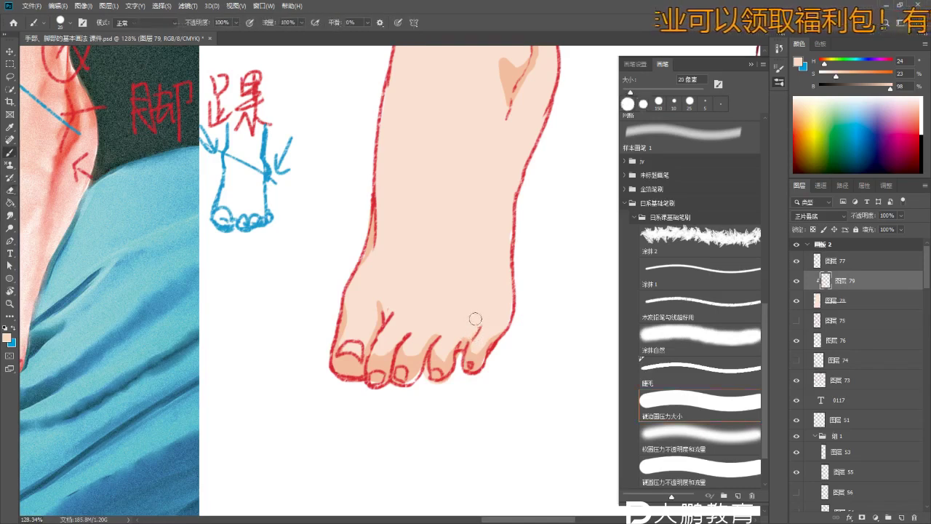
pyautogui.press('b')
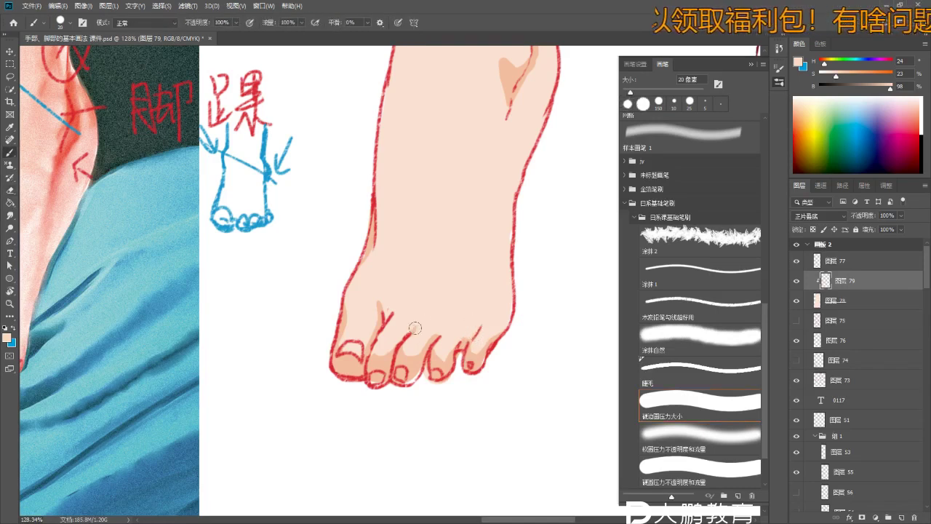
# - Refine the shading along the foot's sides with a smaller brush, erasing where needed
pyautogui.press('[')
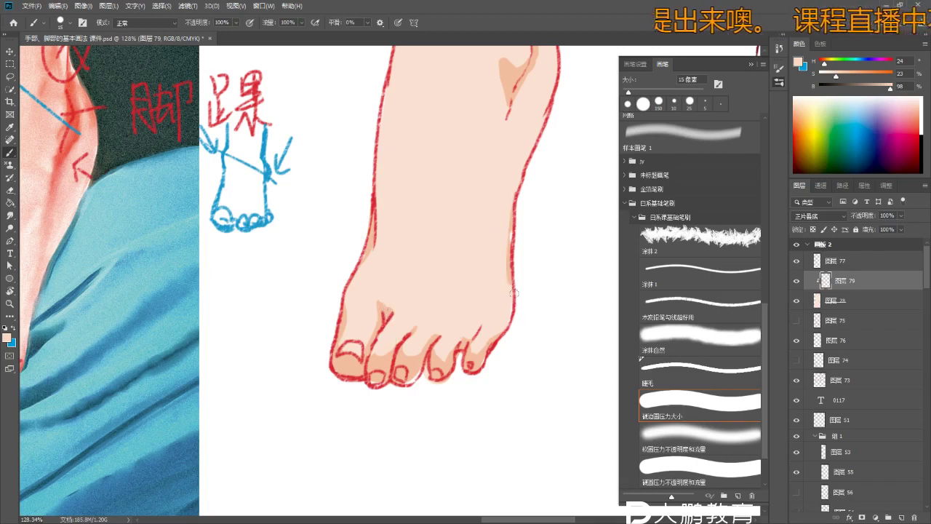
pyautogui.press('z')
pyautogui.scroll(-3, 470, 351)
pyautogui.press('b')
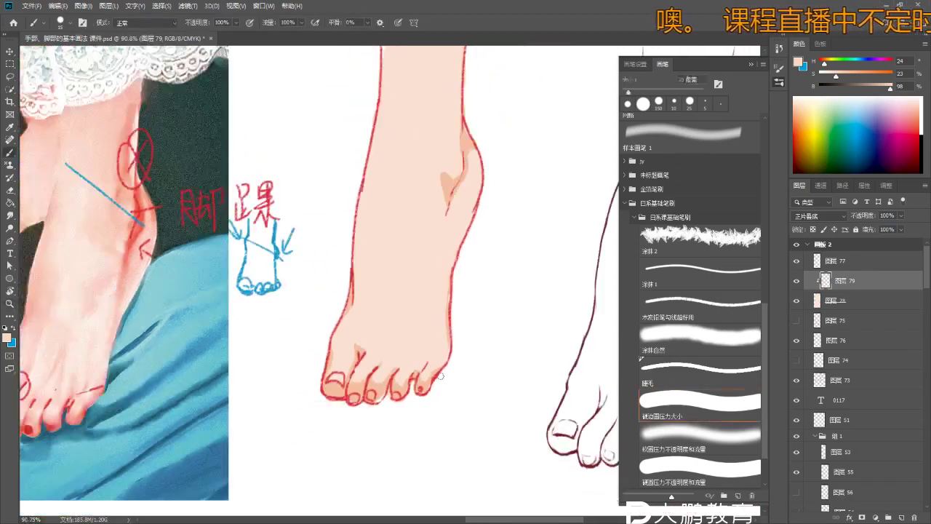
pyautogui.scroll(-2, 447, 361)
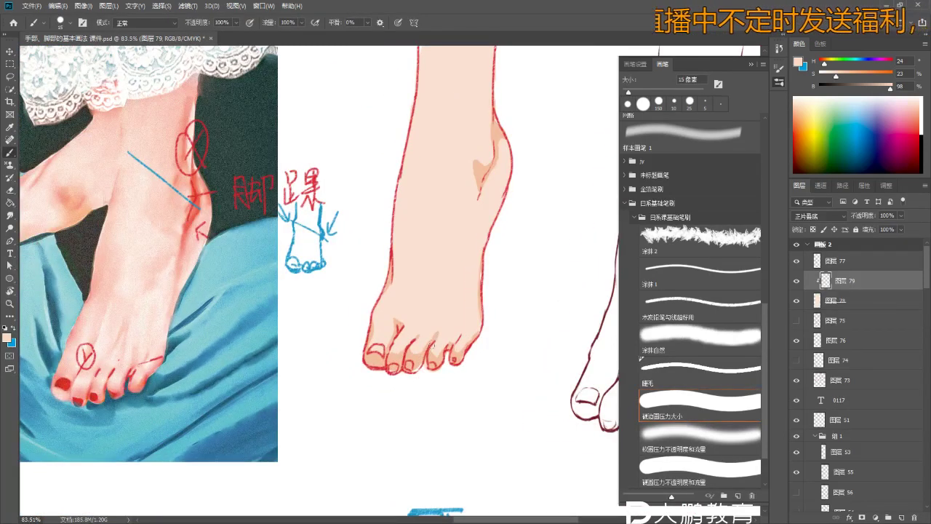
pyautogui.press('e')
pyautogui.press('b')
pyautogui.scroll(-4, 422, 189)
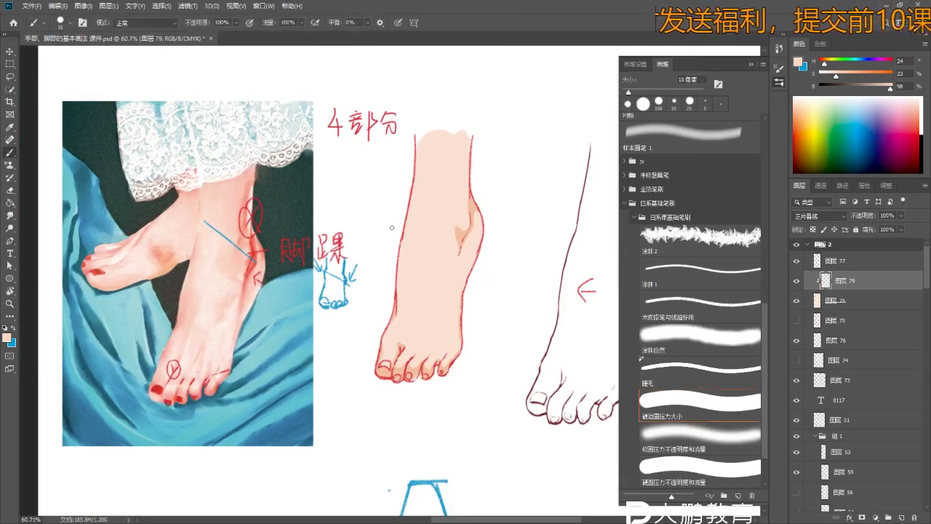
pyautogui.press(']')
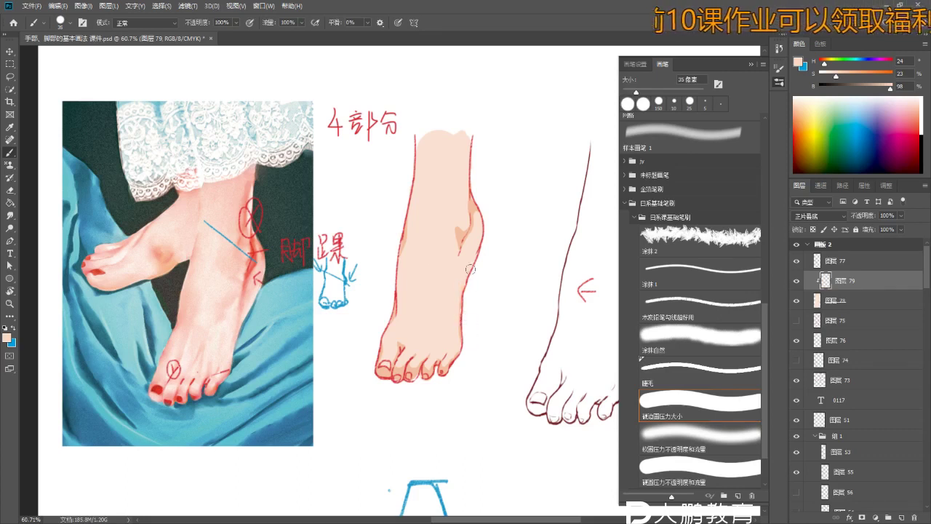
# - Blend the ankle shadow into the skin with a 40 px Smudge tool at 24% strength
pyautogui.press('r')
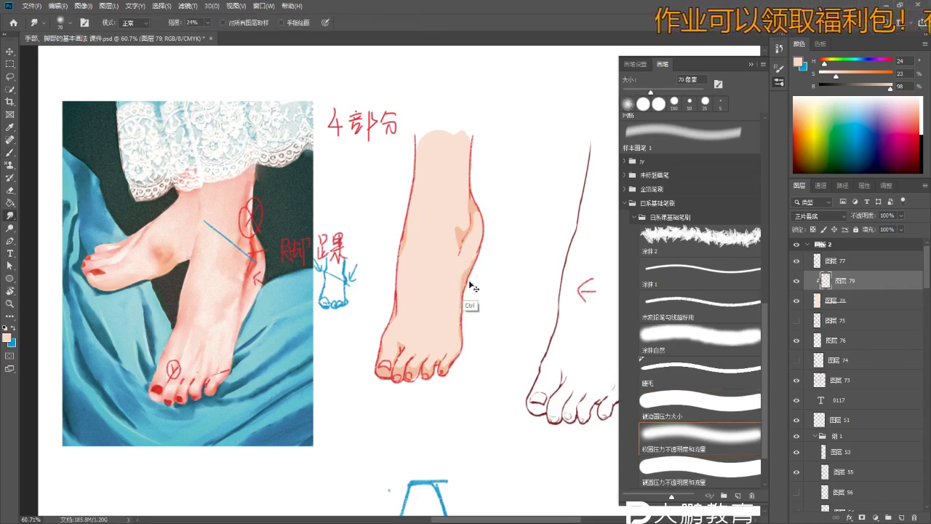
pyautogui.scroll(3, 469, 271)
pyautogui.press('[')
pyautogui.press('[')
pyautogui.press('[')
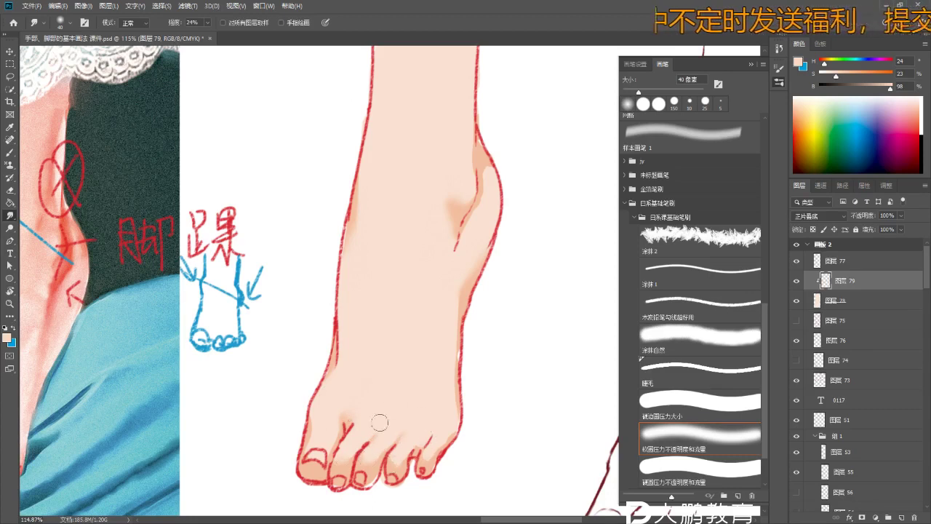
pyautogui.scroll(-3, 388, 308)
pyautogui.scroll(2, 414, 366)
# - Apply Hue/Saturation to the shading with Saturation +45 and Lightness -11
pyautogui.hotkey('ctrl', 'u')
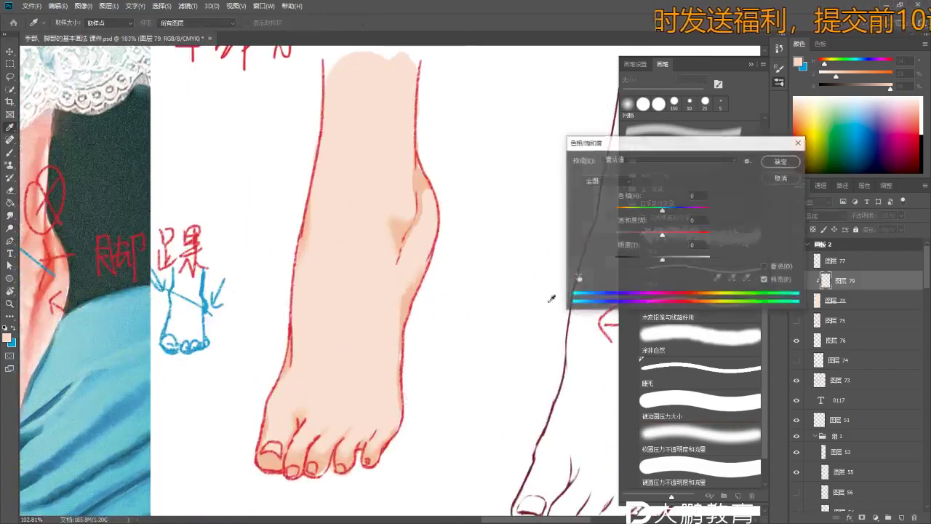
pyautogui.moveTo(662, 258); pyautogui.dragTo(668, 235)
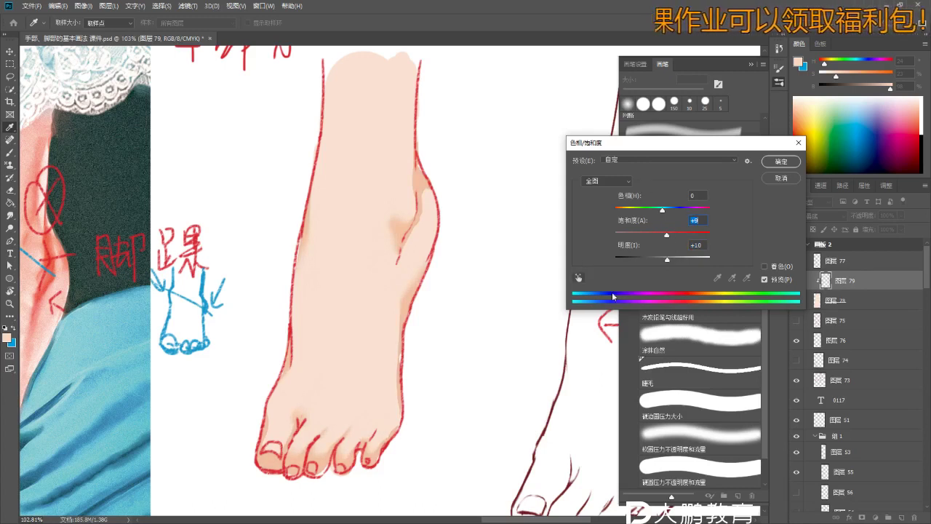
pyautogui.moveTo(667, 263); pyautogui.dragTo(696, 235)
pyautogui.moveTo(657, 263); pyautogui.dragTo(664, 260)
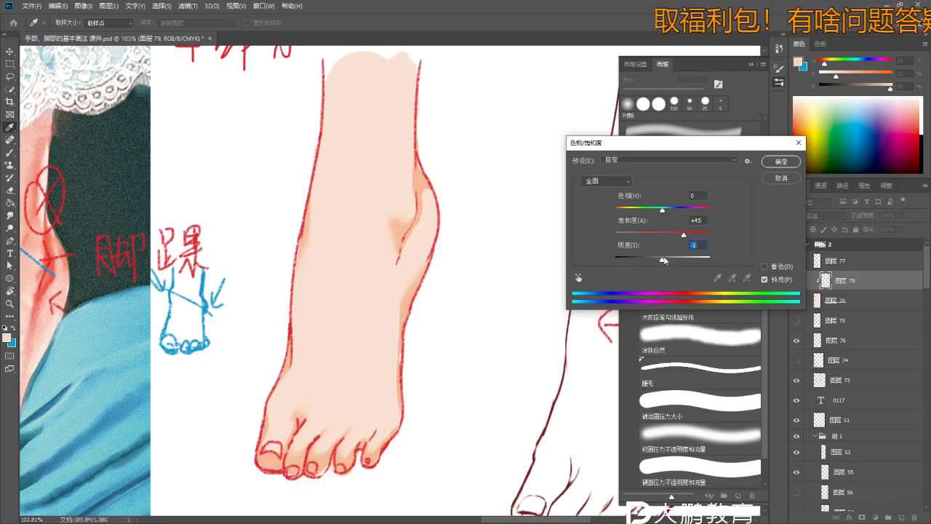
pyautogui.click(781, 160)
# - Erase excess shading inside the big toe with a soft brush tip, enlarged to 90 px
pyautogui.press('e')
pyautogui.press('r')
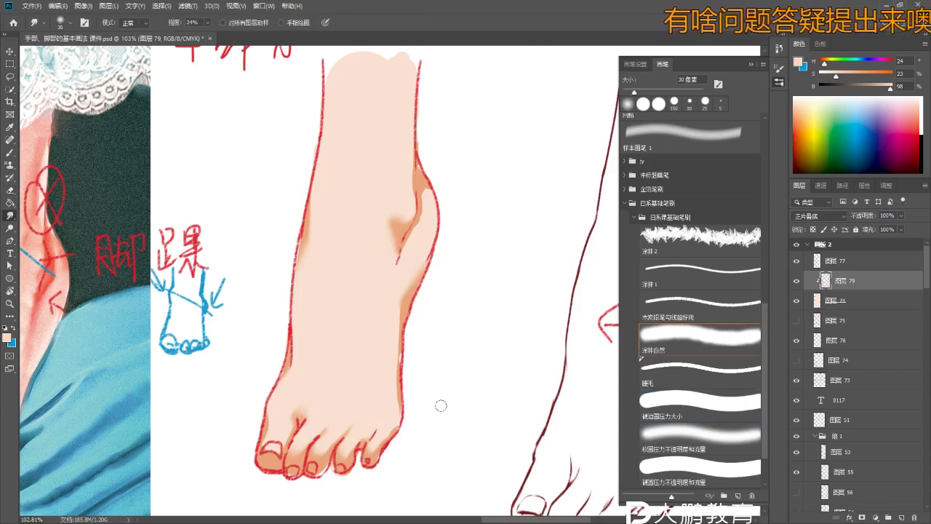
pyautogui.click(701, 447)
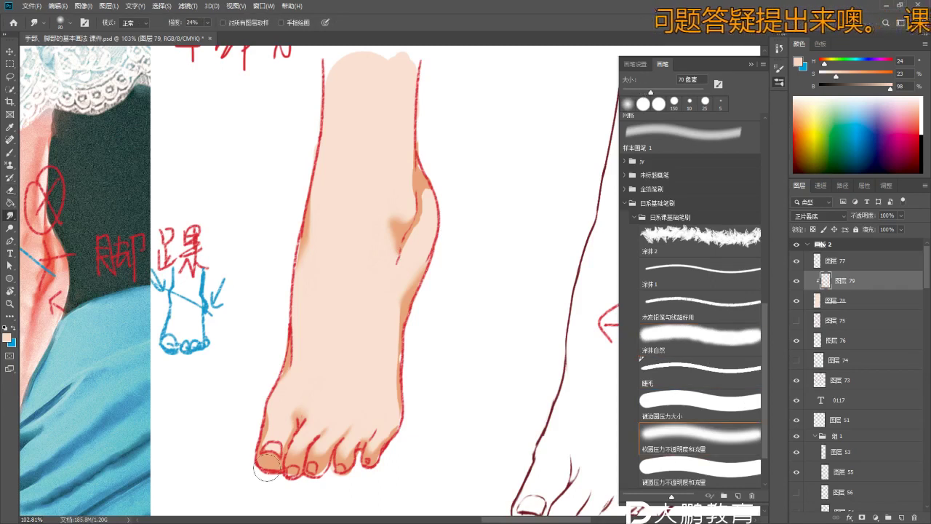
pyautogui.scroll(3, 262, 461)
pyautogui.press('e')
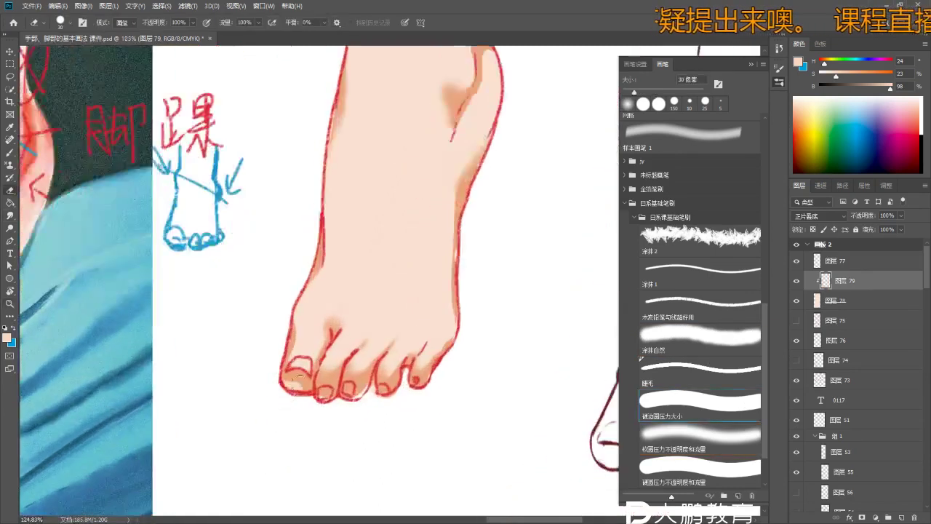
pyautogui.moveTo(294, 377); pyautogui.dragTo(298, 396)
pyautogui.click(701, 437)
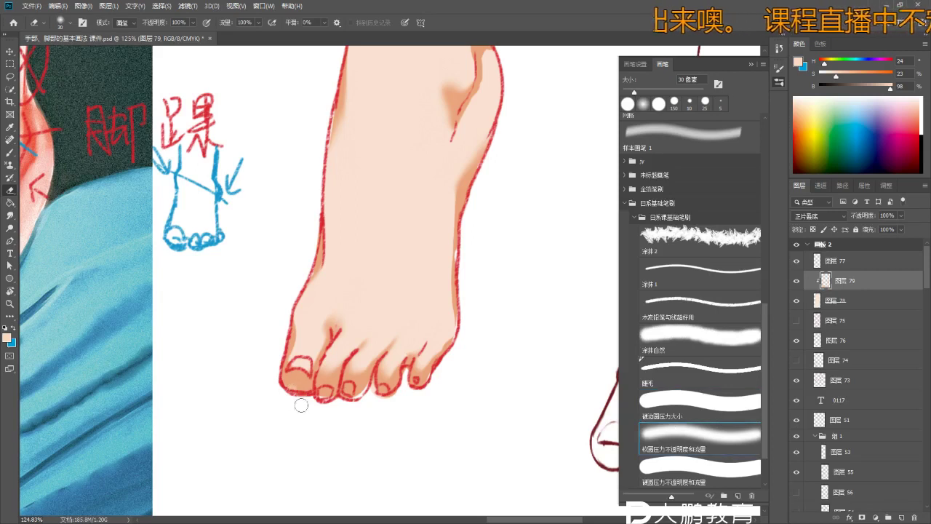
pyautogui.press(']')
pyautogui.press(']')
pyautogui.press(']')
pyautogui.press(']')
pyautogui.press(']')
pyautogui.press(']')
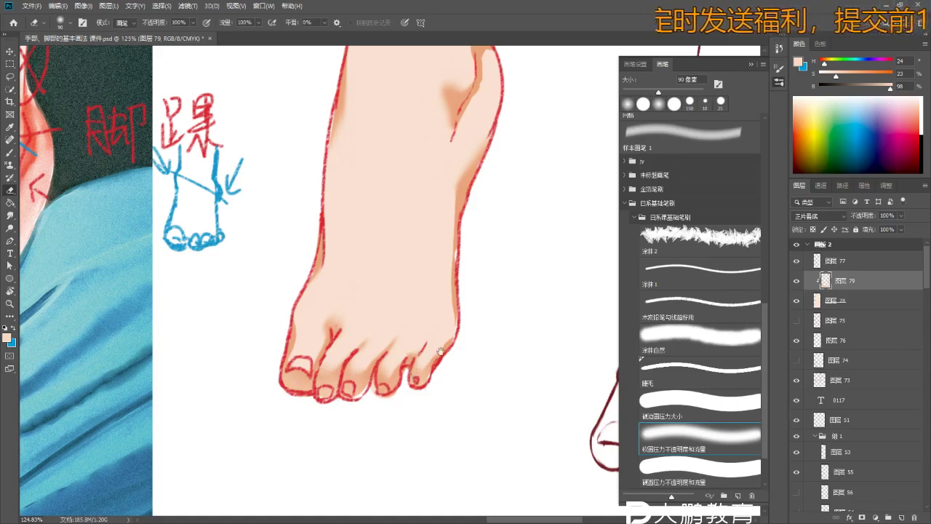
# - Erase the light shading at the ankle
pyautogui.moveTo(426, 381); pyautogui.dragTo(404, 464)
pyautogui.scroll(-2, 469, 291)
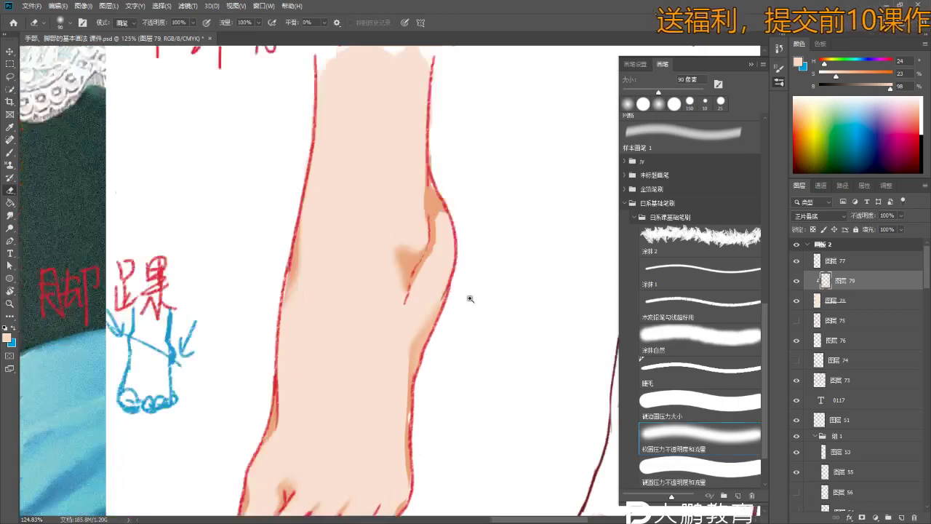
pyautogui.press('z')
pyautogui.scroll(-2, 477, 255)
pyautogui.press('e')
pyautogui.moveTo(445, 294)
pyautogui.mouseDown()
pyautogui.moveTo(443, 255)
pyautogui.moveTo(443, 284)
pyautogui.mouseUp()
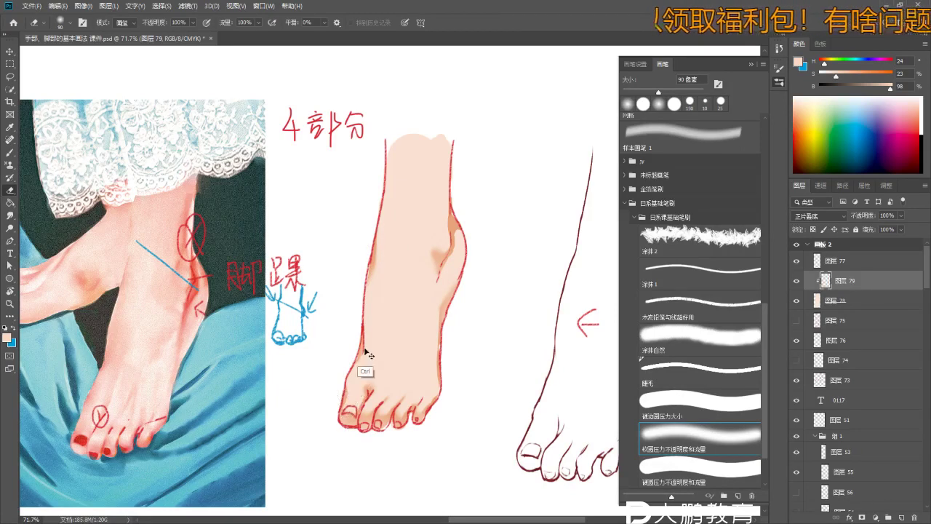
# - Set the brush to a fine 15 px soft pressure tip and zoom in on the foot
pyautogui.press('b')
pyautogui.moveTo(373, 377); pyautogui.dragTo(392, 340)
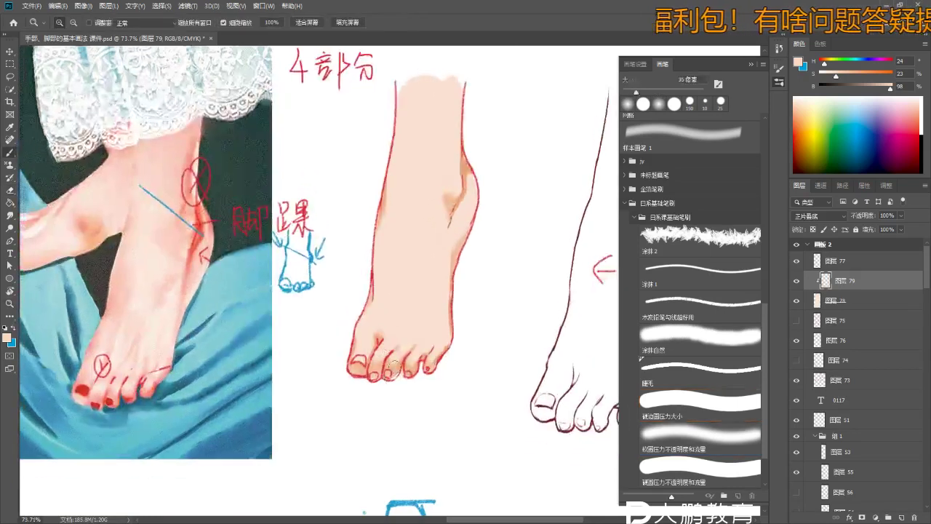
pyautogui.press(']')
pyautogui.press('[')
pyautogui.press('[')
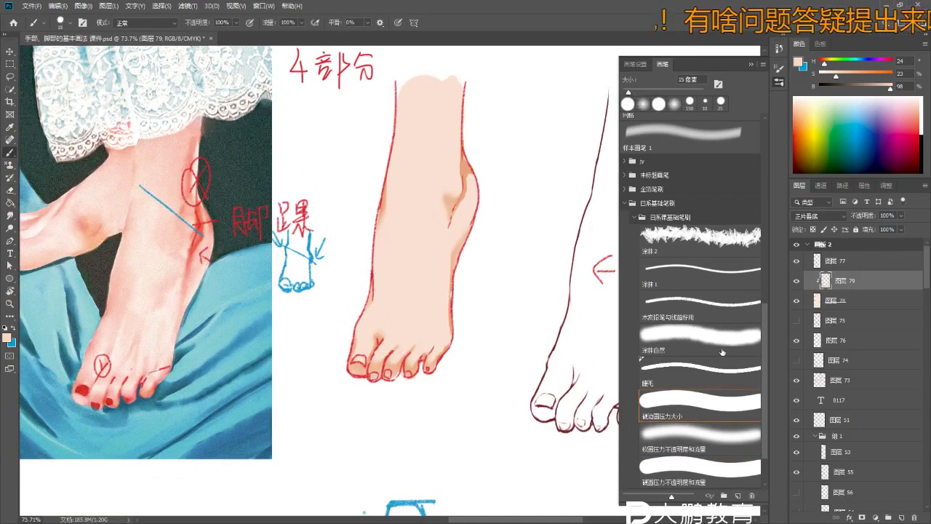
pyautogui.click(660, 454)
pyautogui.press(']')
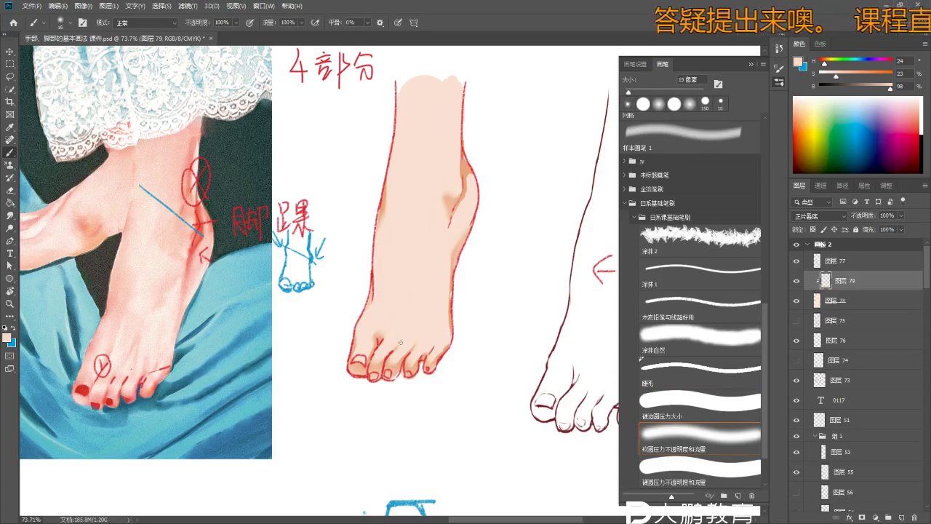
pyautogui.keyDown('ctrl'); pyautogui.click(448, 341); pyautogui.keyUp('ctrl')
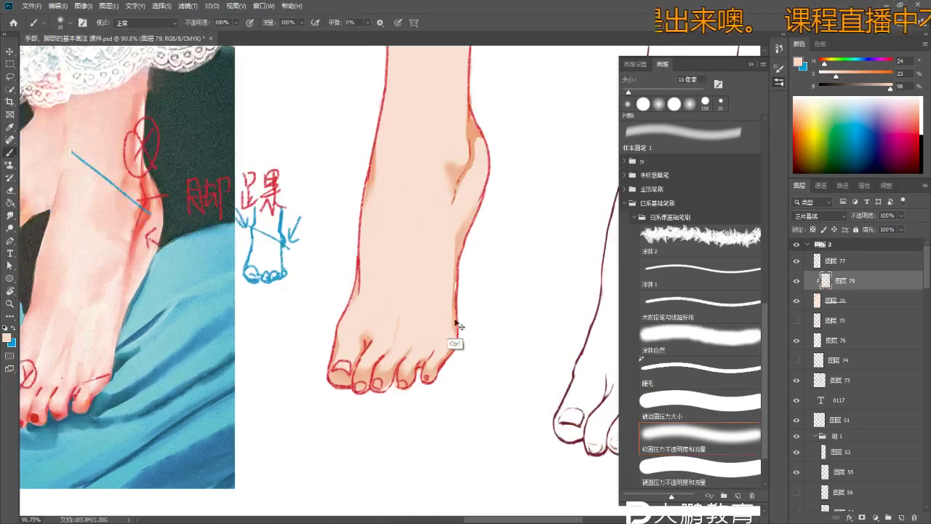
pyautogui.rightClick(458, 331)
pyautogui.click(452, 351)
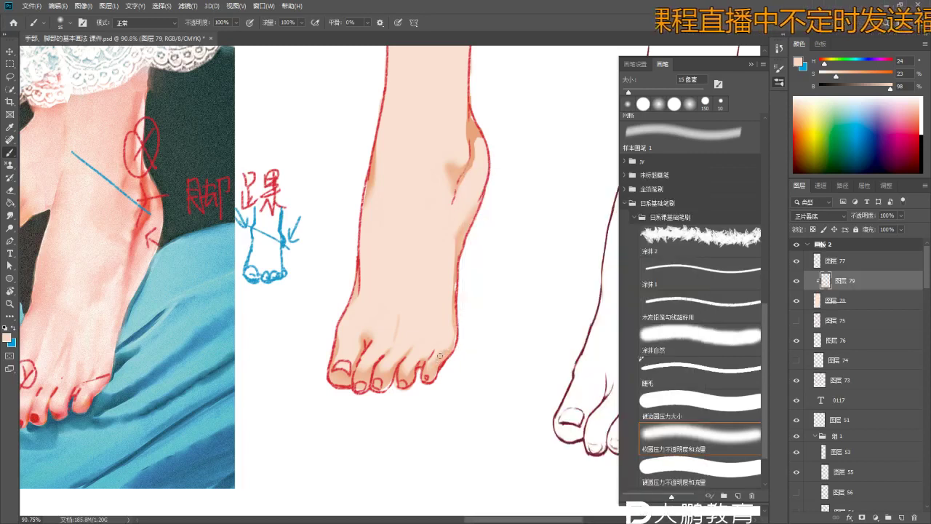
pyautogui.keyDown('ctrl'); pyautogui.click(440, 355); pyautogui.keyUp('ctrl')
# - Touch up the toe and ankle shading, alternating eraser and brush, ending at 80 px
pyautogui.press('e')
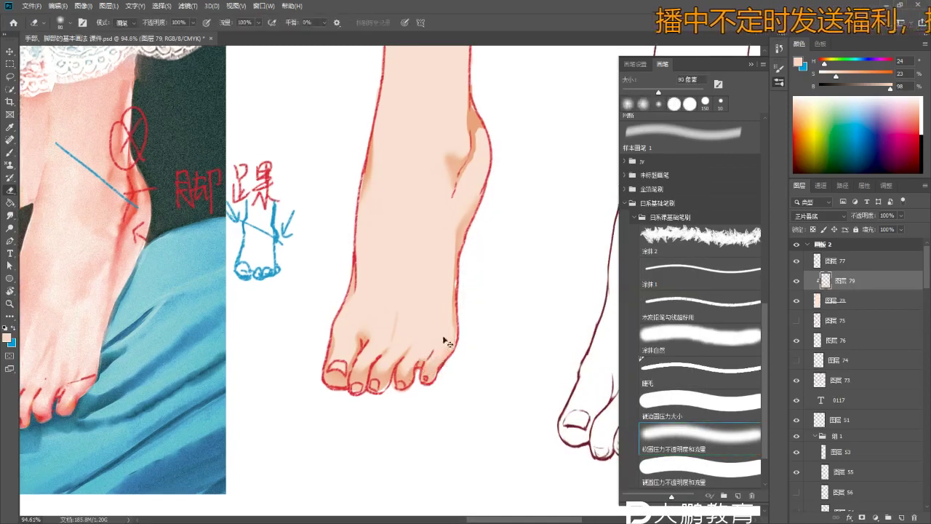
pyautogui.press('b')
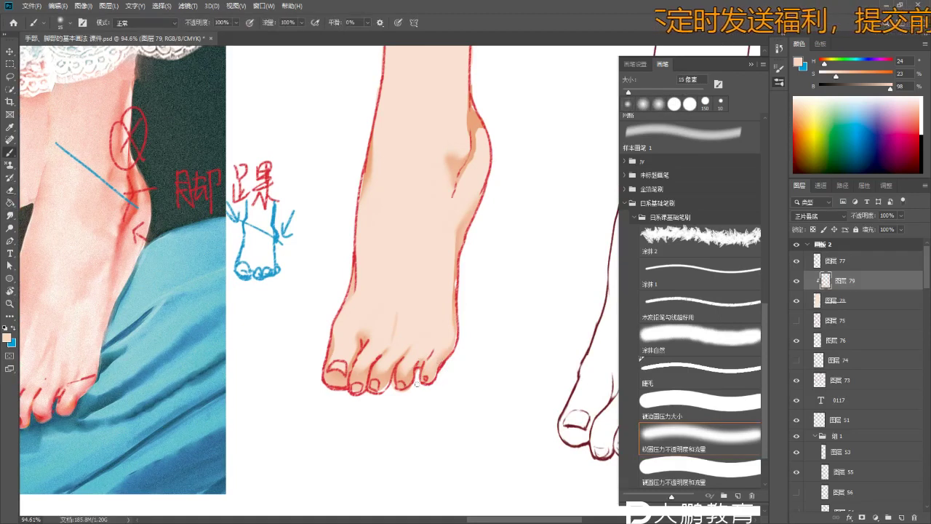
pyautogui.scroll(-5, 441, 359)
pyautogui.scroll(3, 406, 420)
pyautogui.scroll(-1, 405, 420)
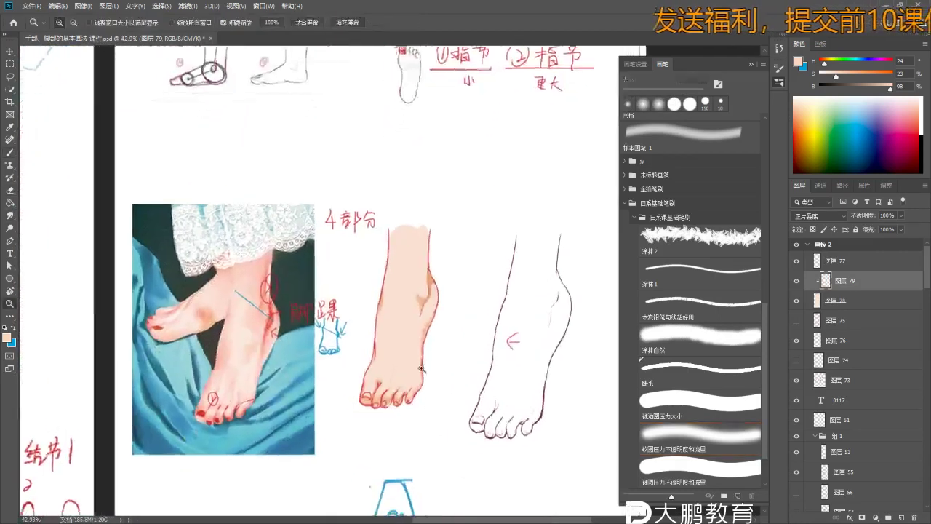
pyautogui.scroll(1, 444, 298)
pyautogui.press('e')
pyautogui.press('b')
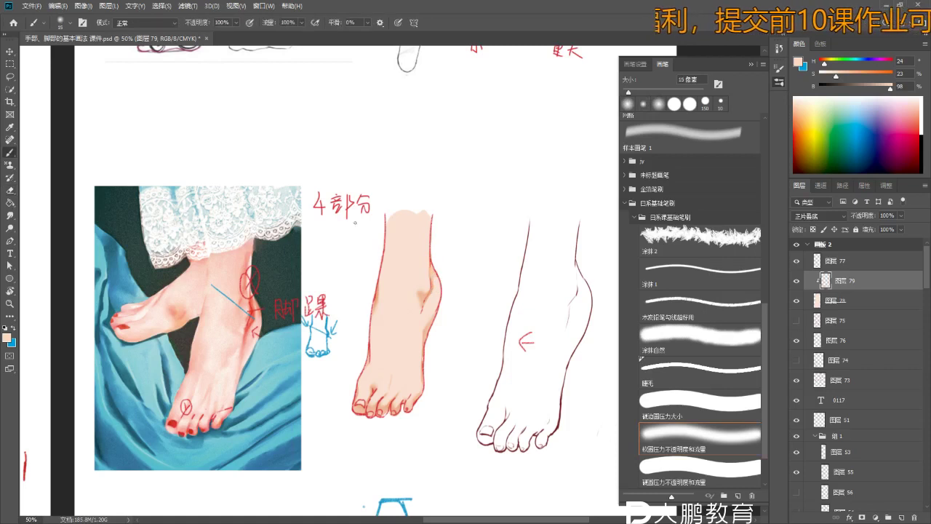
pyautogui.press(']')
pyautogui.press(']')
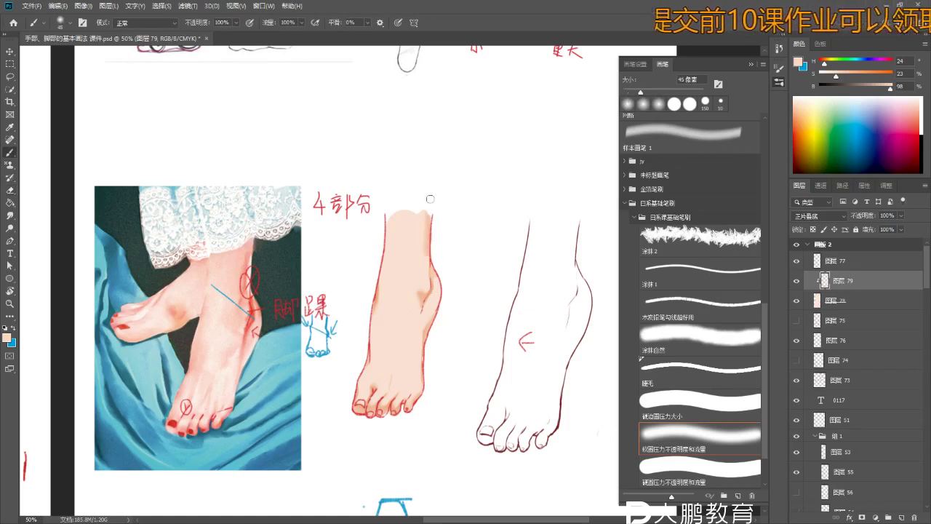
pyautogui.press(']')
pyautogui.press(']')
pyautogui.press(']')
pyautogui.press(']')
pyautogui.press(']')
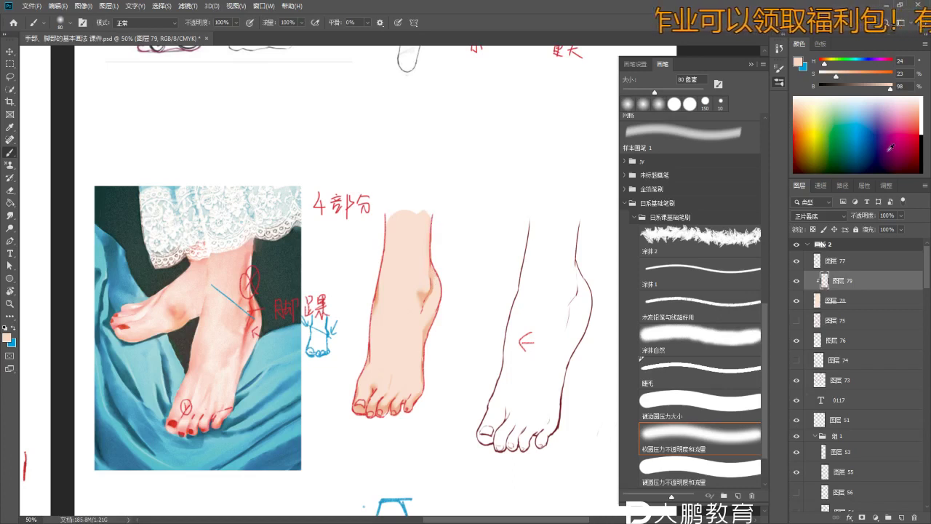
pyautogui.click(849, 301)
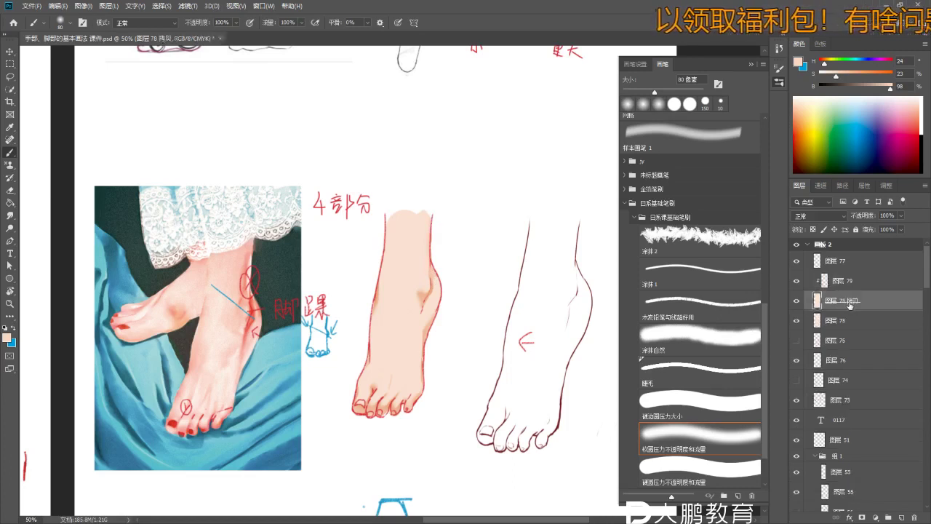
# - Move layer 78 above layer 79 and blacken it with Hue/Saturation Lightness -100
pyautogui.moveTo(856, 325); pyautogui.dragTo(872, 277)
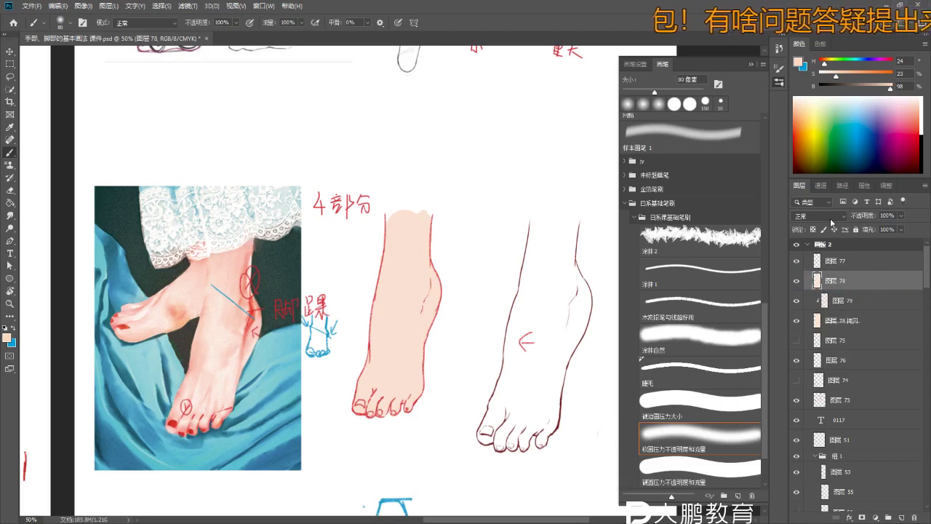
pyautogui.hotkey('ctrl', 'u')
pyautogui.moveTo(661, 259); pyautogui.dragTo(614, 259)
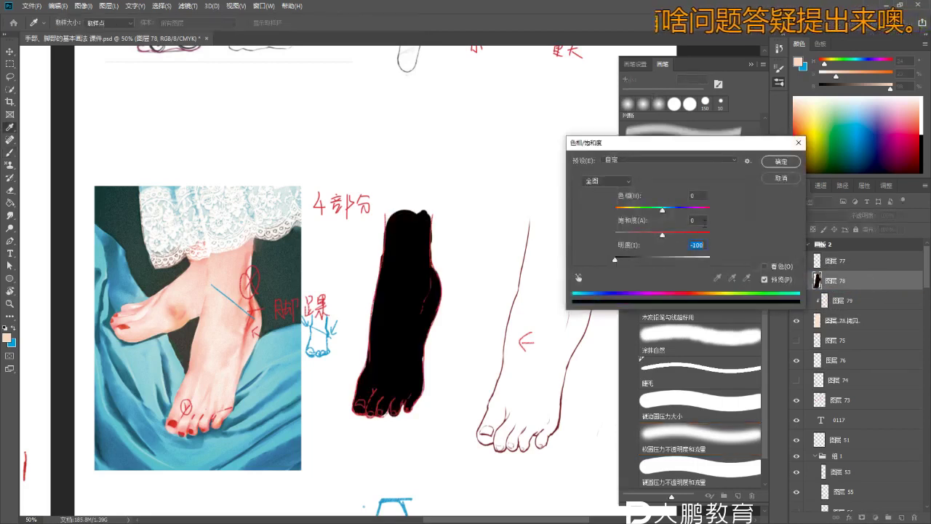
pyautogui.click(781, 161)
pyautogui.press('b')
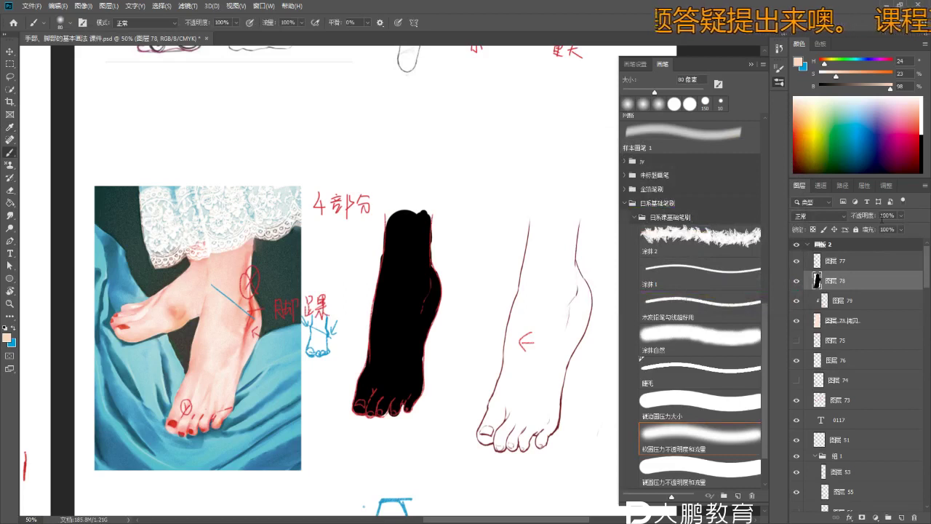
# - Make the black foot layer translucent at 48% opacity
pyautogui.moveTo(888, 228); pyautogui.dragTo(875, 230)
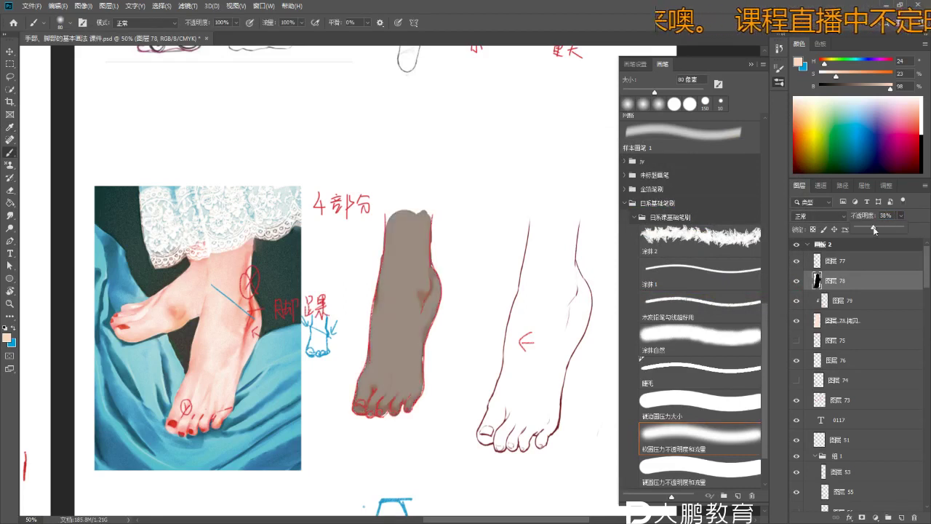
pyautogui.moveTo(875, 230)
pyautogui.mouseDown()
pyautogui.moveTo(866, 230)
pyautogui.moveTo(886, 231)
pyautogui.mouseUp()
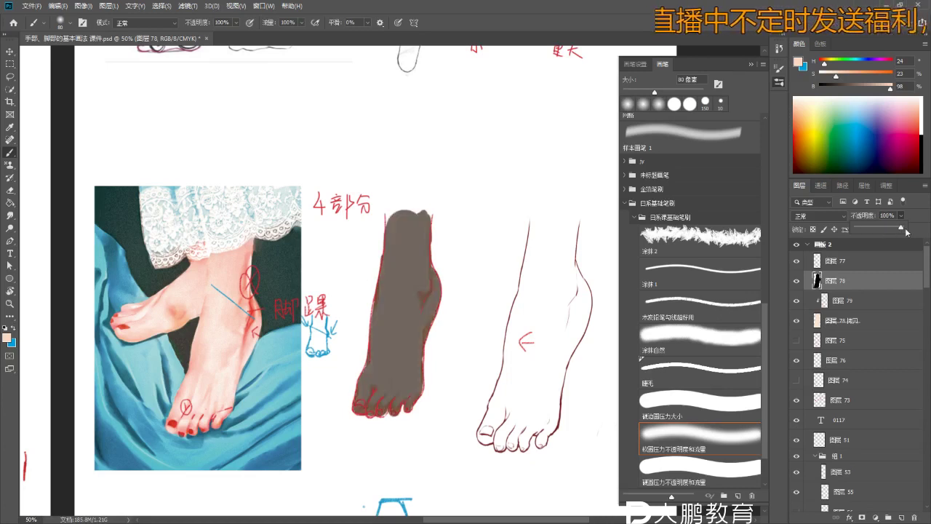
pyautogui.press('e')
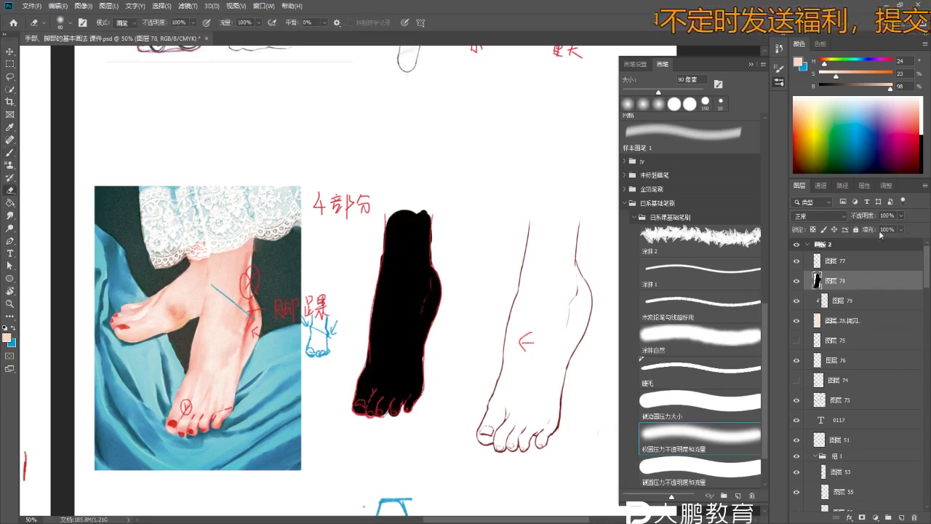
pyautogui.click(901, 216)
pyautogui.moveTo(902, 229); pyautogui.dragTo(880, 235)
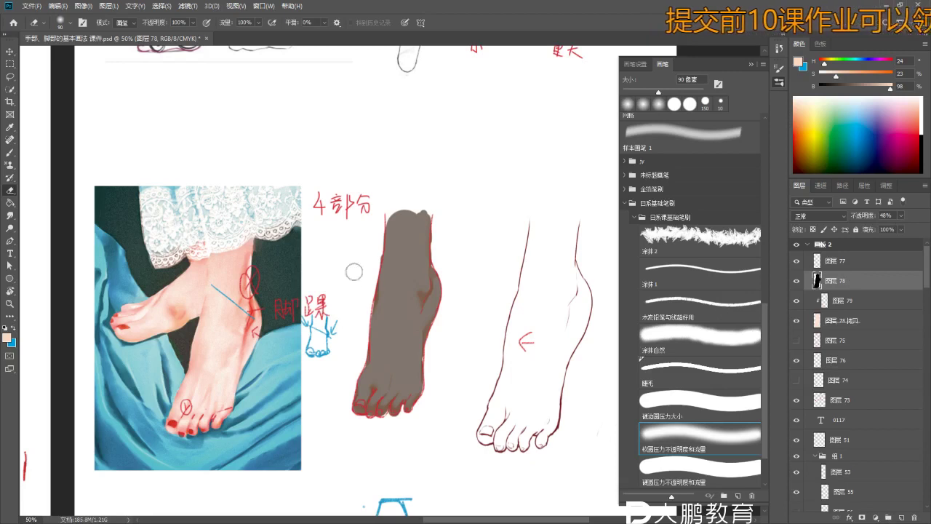
# - Fade the top of the dark foot layer downward with a 400 px soft eraser
pyautogui.press(']')
pyautogui.press(']')
pyautogui.press(']')
pyautogui.moveTo(406, 187)
pyautogui.mouseDown()
pyautogui.moveTo(419, 290)
pyautogui.moveTo(395, 301)
pyautogui.mouseUp()
pyautogui.hotkey('ctrl', 'z')
pyautogui.moveTo(416, 191); pyautogui.dragTo(397, 417)
pyautogui.hotkey('ctrl', 'z')
pyautogui.hotkey('ctrl', 'z')
pyautogui.hotkey('ctrl', 'z')
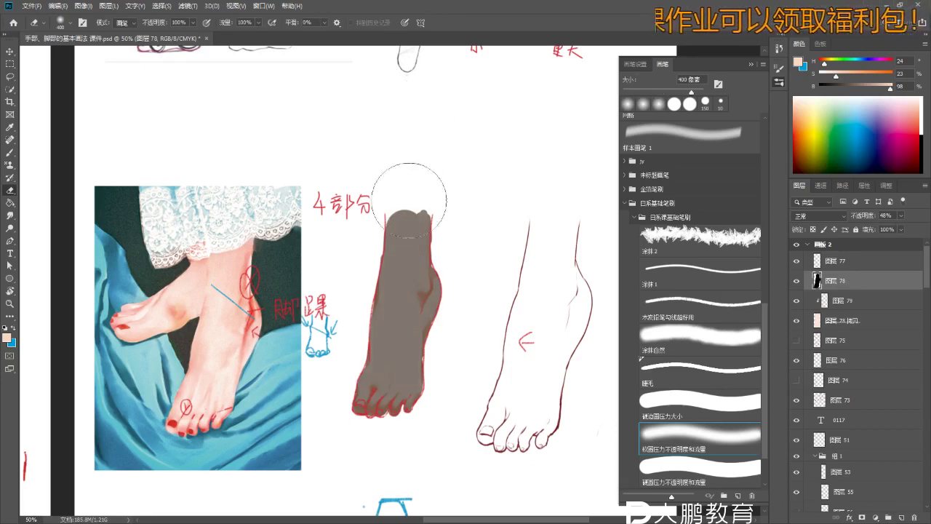
pyautogui.moveTo(395, 187); pyautogui.dragTo(357, 466)
pyautogui.press('z')
pyautogui.moveTo(424, 231); pyautogui.dragTo(415, 231)
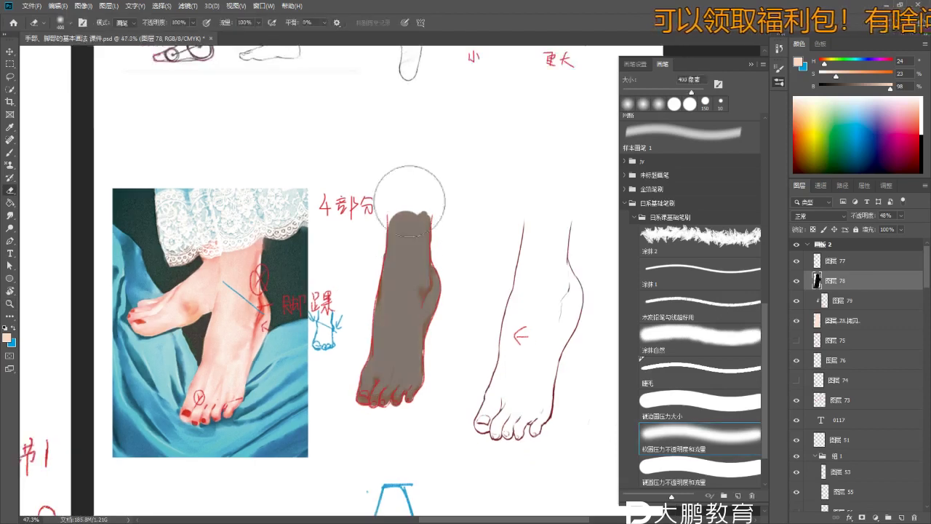
pyautogui.moveTo(411, 280); pyautogui.dragTo(428, 289)
pyautogui.press('[')
pyautogui.press('[')
pyautogui.press('[')
pyautogui.press('[')
pyautogui.press('[')
pyautogui.press('[')
pyautogui.press('[')
pyautogui.press('[')
pyautogui.press('[')
# - Hide the dark stocking layer and add a new layer above layer 79
pyautogui.click(837, 300)
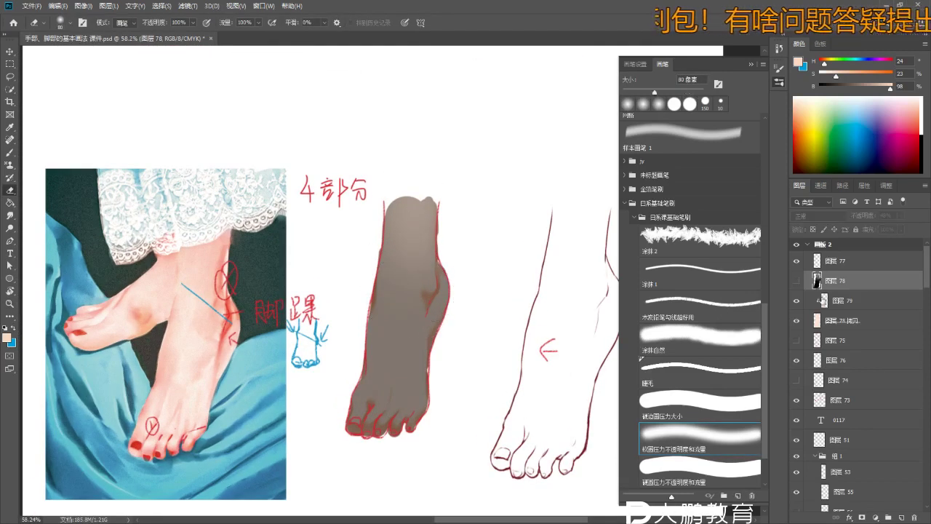
pyautogui.click(796, 280)
pyautogui.hotkey('ctrl', 'shift', 'alt', 'n')
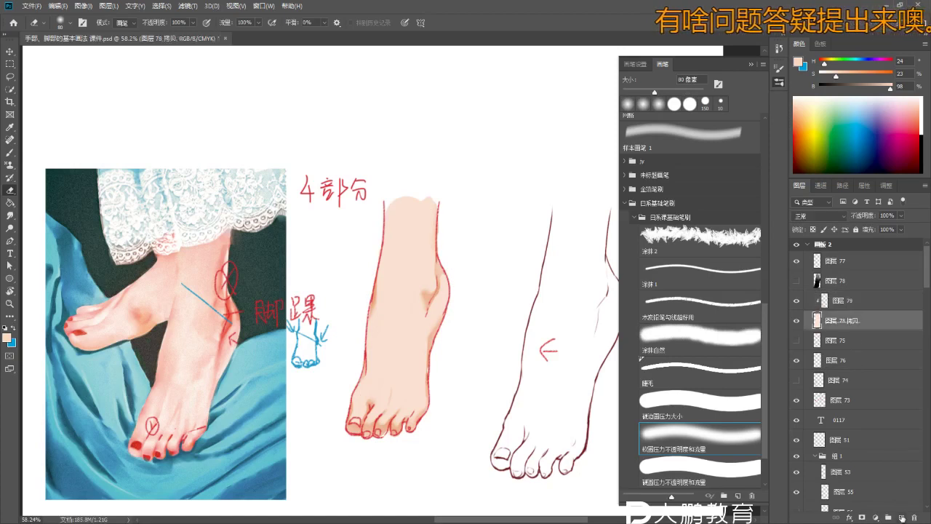
# - Shade the foot's outer edge near the toes in dark red with a 100 px brush
pyautogui.press('b')
pyautogui.click(798, 116)
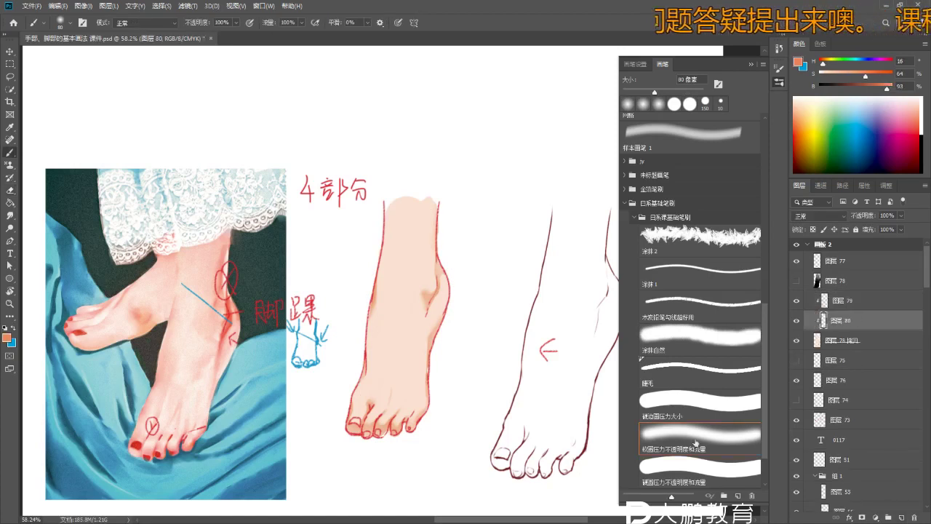
pyautogui.moveTo(357, 441)
pyautogui.mouseDown()
pyautogui.moveTo(381, 357)
pyautogui.moveTo(465, 367)
pyautogui.moveTo(407, 364)
pyautogui.moveTo(436, 342)
pyautogui.moveTo(411, 304)
pyautogui.mouseUp()
pyautogui.press(']')
pyautogui.press(']')
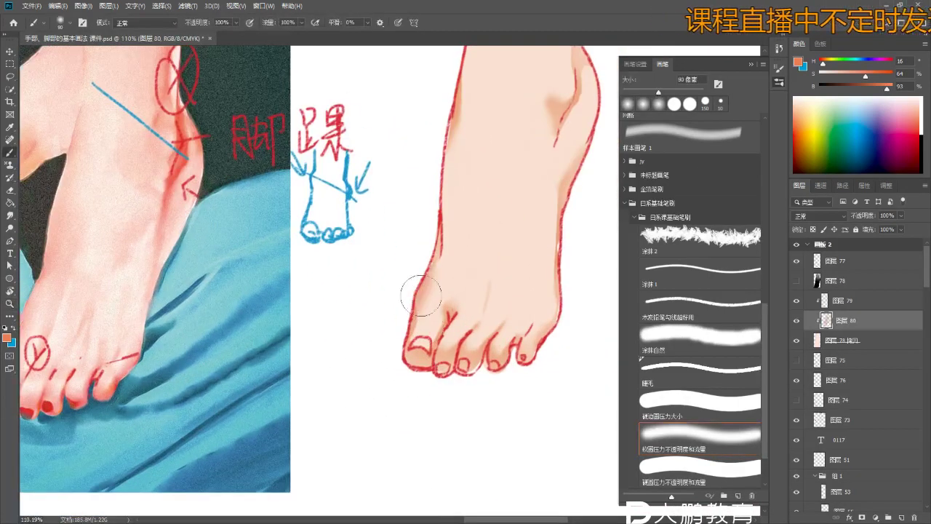
pyautogui.click(803, 111)
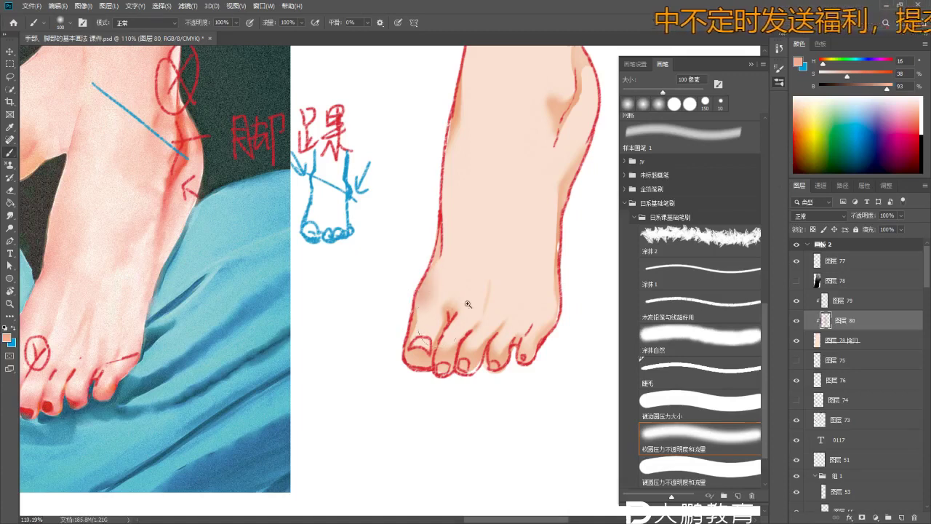
pyautogui.scroll(-3, 466, 320)
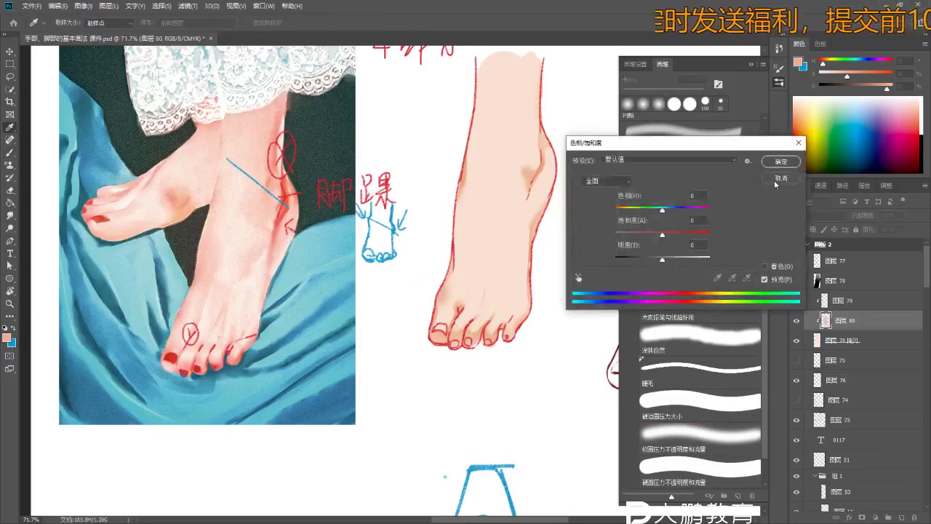
pyautogui.click(794, 147)
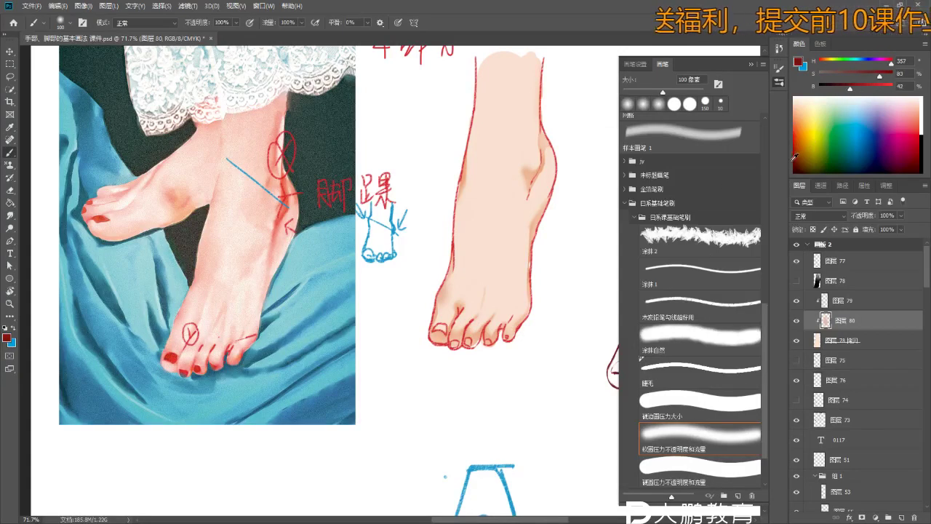
pyautogui.moveTo(447, 265); pyautogui.dragTo(445, 311)
# - Deepen the dark red shading between the toes with a 175 px brush
pyautogui.hotkey('ctrl', 'z')
pyautogui.hotkey('ctrl', 'z')
pyautogui.hotkey('ctrl', 'z')
pyautogui.hotkey('ctrl', 'z')
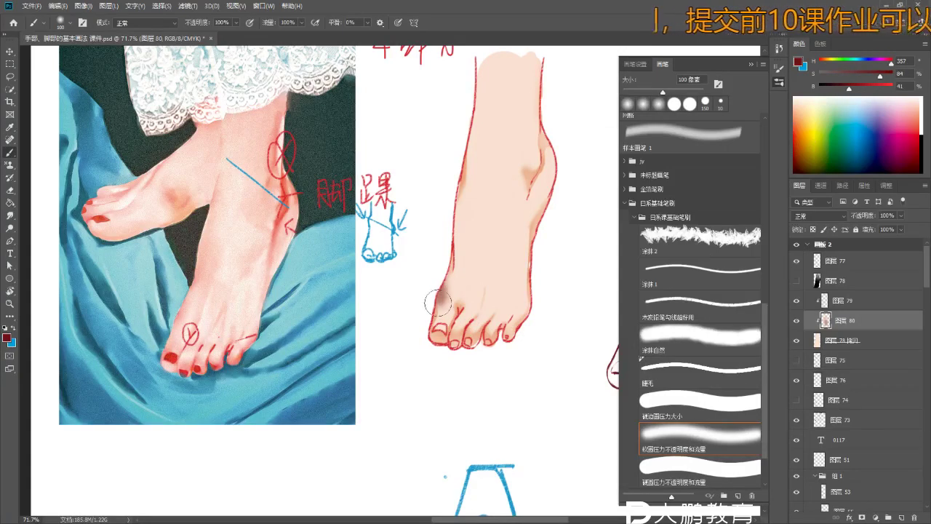
pyautogui.scroll(1, 436, 323)
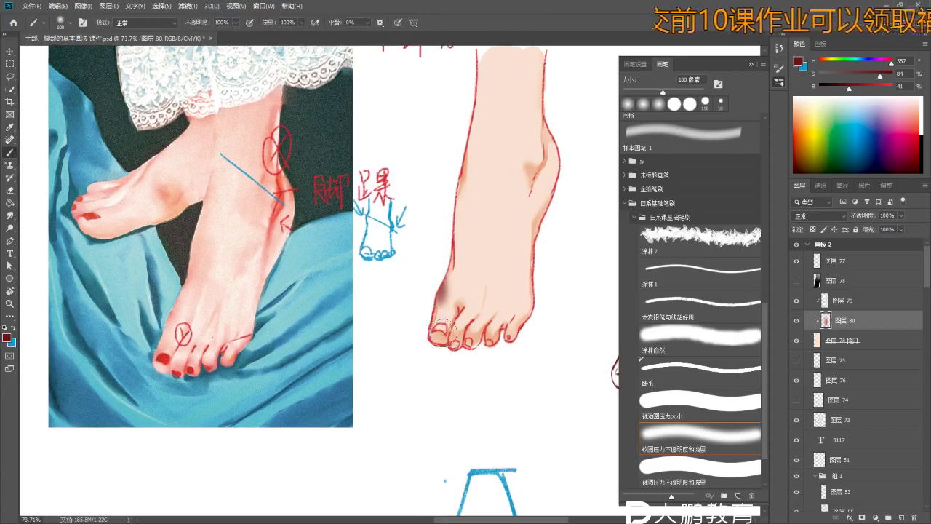
pyautogui.hotkey('ctrl', 'z')
pyautogui.hotkey('ctrl', 'z')
pyautogui.press(']')
pyautogui.press(']')
pyautogui.press(']')
pyautogui.moveTo(426, 318); pyautogui.dragTo(455, 342)
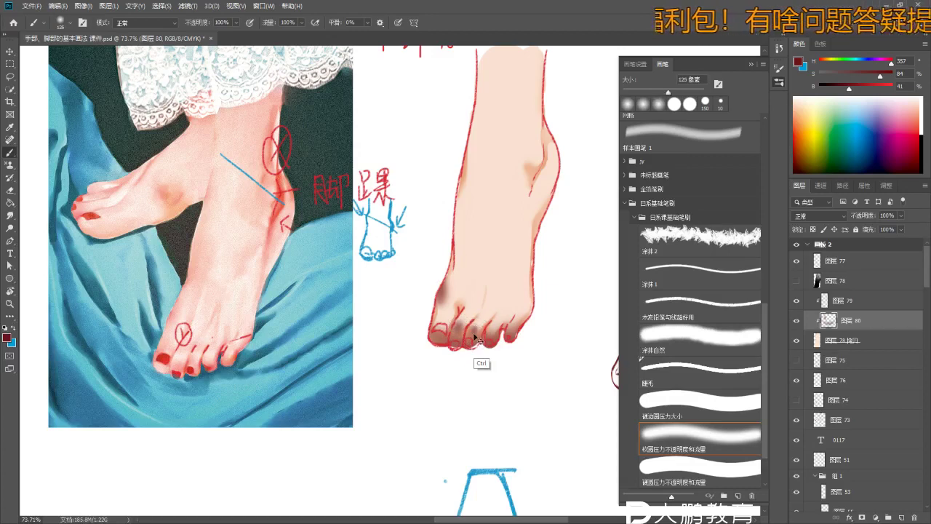
pyautogui.moveTo(506, 333); pyautogui.dragTo(490, 333)
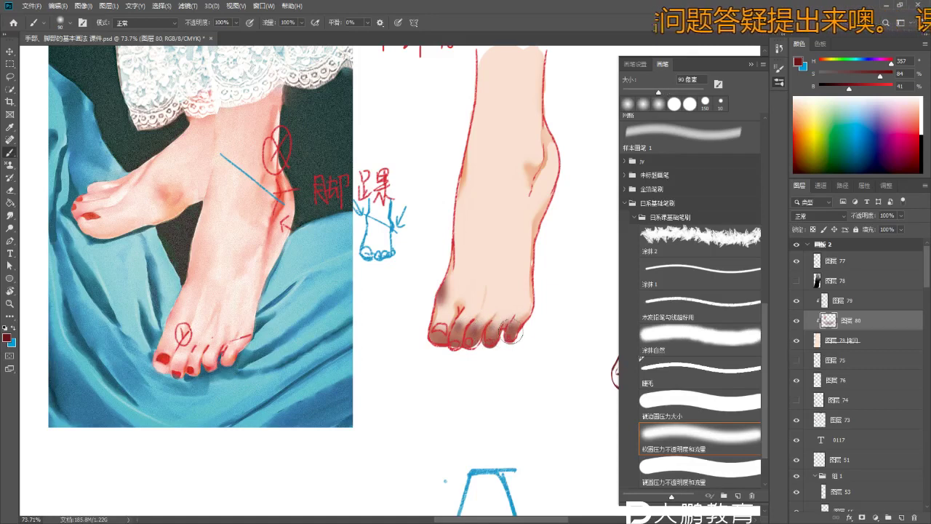
# - Dab soft reddish-brown shading onto the ankle bone, then return to a 175 px brush
pyautogui.scroll(2, 513, 306)
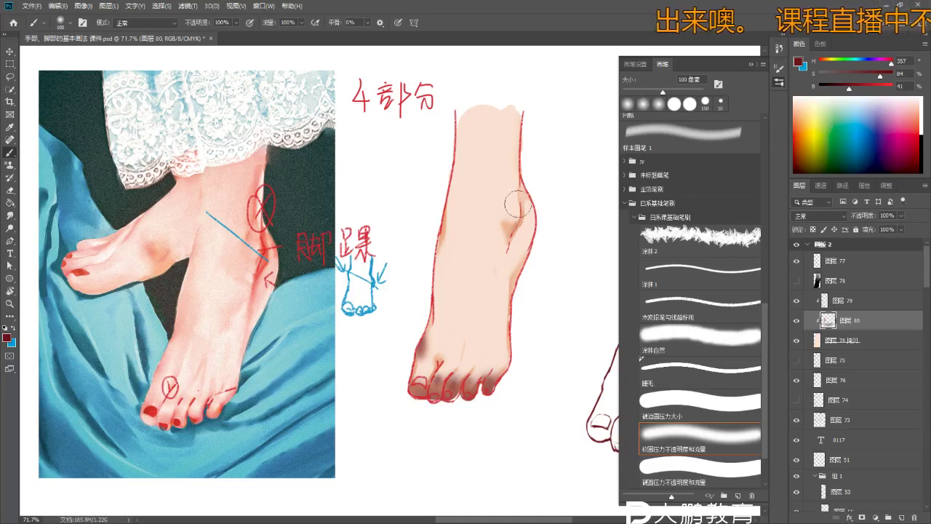
pyautogui.press(']')
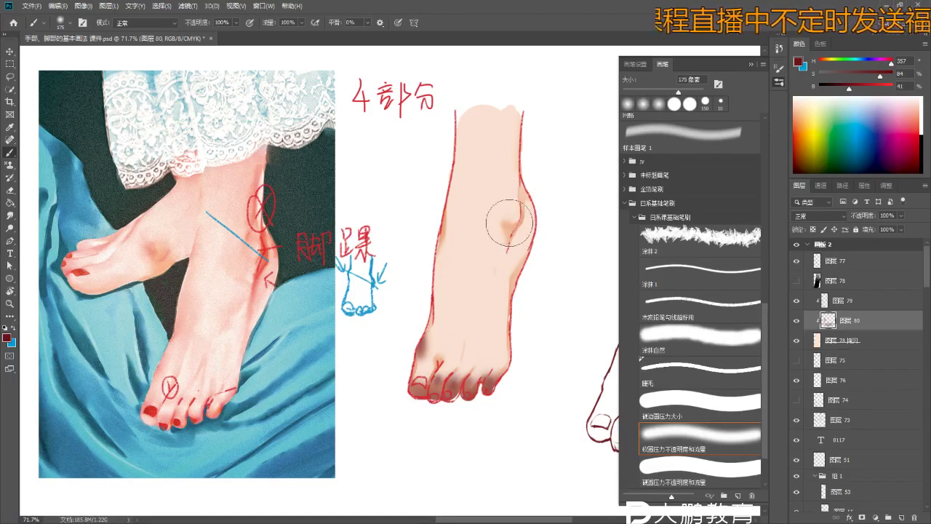
pyautogui.click(509, 216)
pyautogui.press(']')
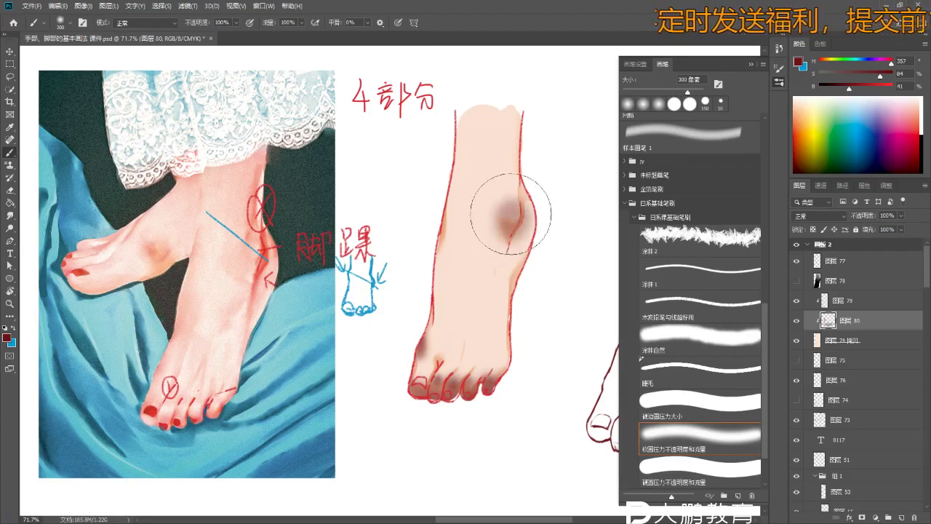
pyautogui.press('z')
pyautogui.moveTo(509, 222); pyautogui.dragTo(541, 233)
pyautogui.press('e')
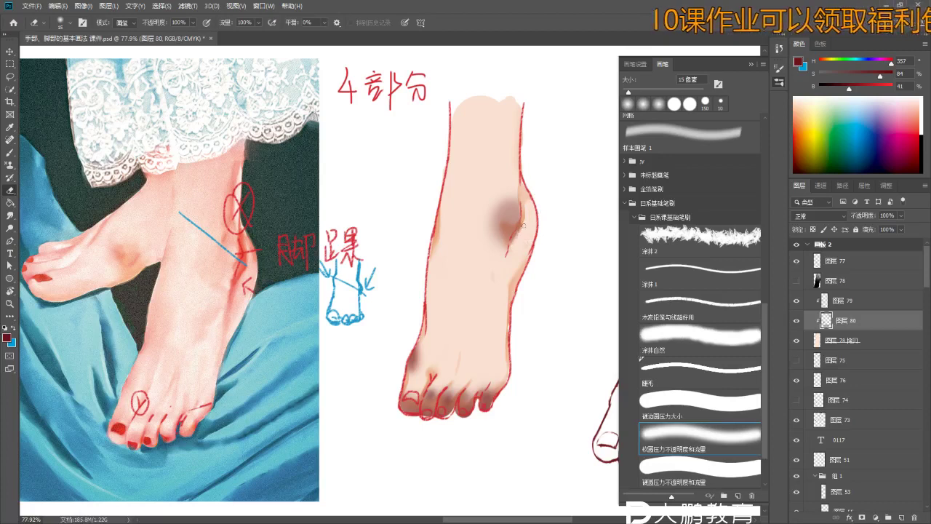
pyautogui.press('b')
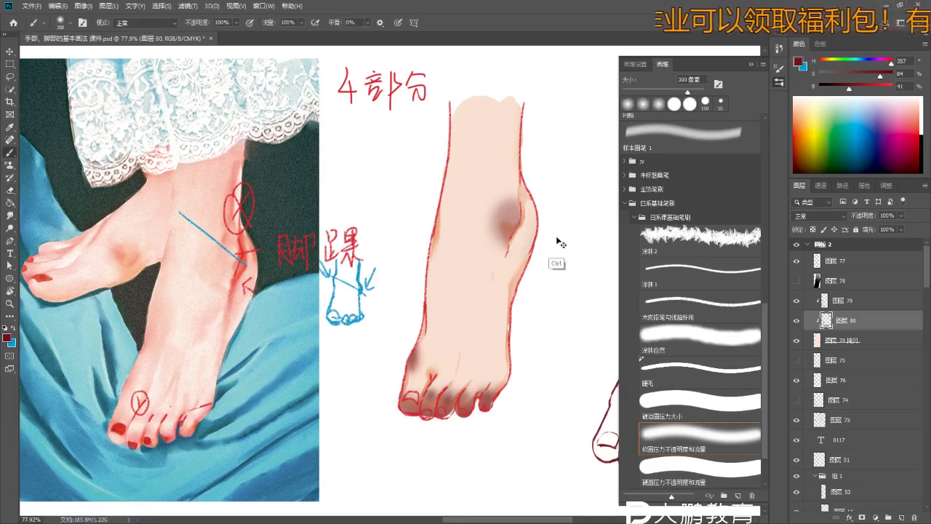
pyautogui.press('[')
pyautogui.press('[')
pyautogui.press('[')
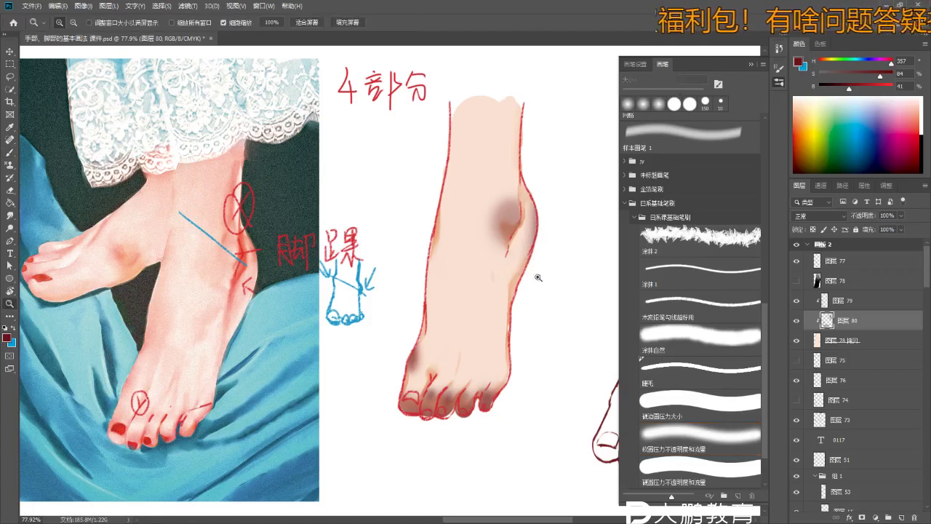
pyautogui.scroll(-2, 509, 251)
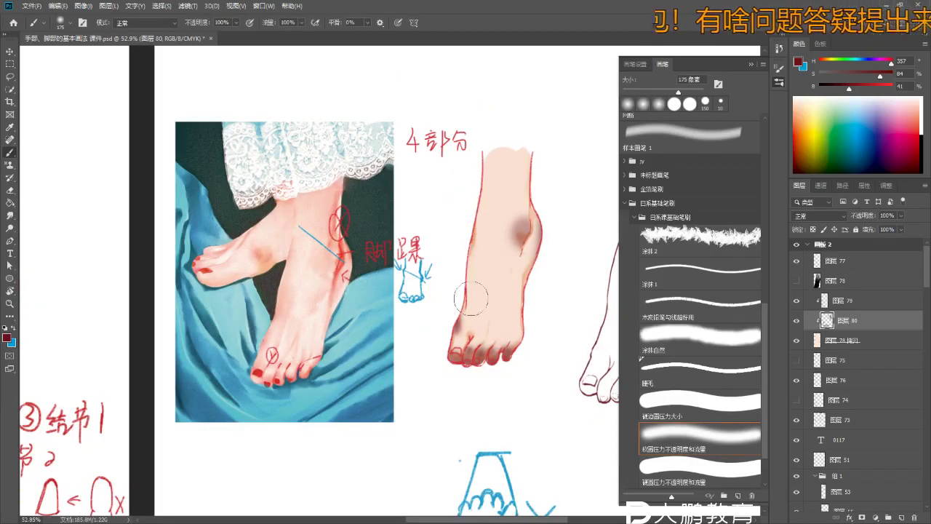
# - Brighten the foot's skin by raising Lightness with Hue/Saturation (Ctrl+U)
pyautogui.hotkey('ctrl', 'u')
pyautogui.moveTo(662, 257); pyautogui.dragTo(695, 260)
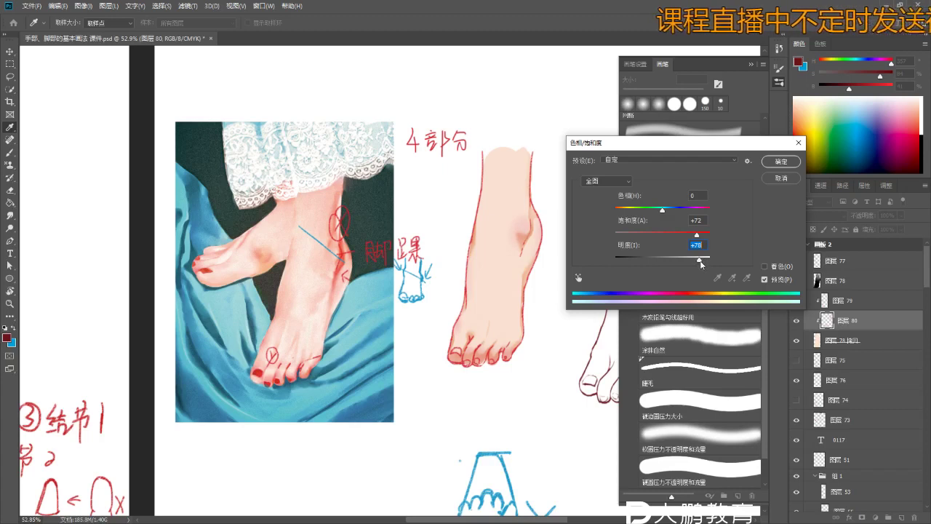
pyautogui.click(780, 162)
pyautogui.press('b')
pyautogui.scroll(5, 509, 247)
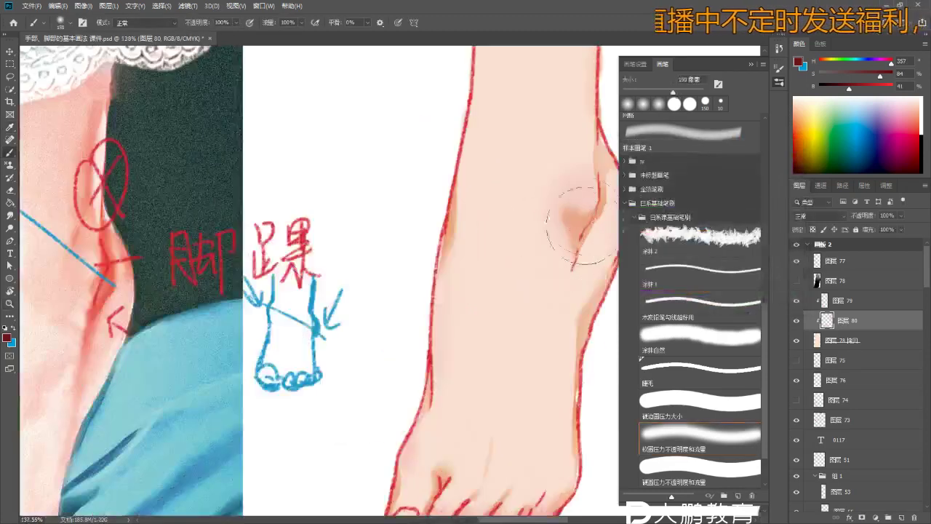
# - Undo a trial dark ankle stroke and sample the pink skin colour around the ankle crease
pyautogui.moveTo(594, 216); pyautogui.dragTo(576, 244)
pyautogui.moveTo(604, 240); pyautogui.dragTo(450, 254)
pyautogui.hotkey('ctrl', 'z')
pyautogui.keyDown('alt'); pyautogui.click(461, 238); pyautogui.keyUp('alt')
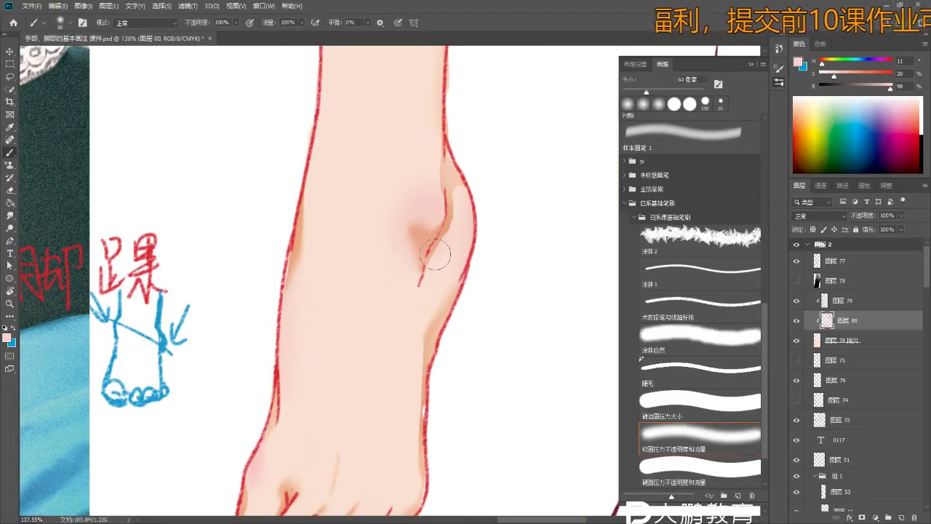
pyautogui.keyDown('alt'); pyautogui.click(416, 236); pyautogui.keyUp('alt')
pyautogui.keyDown('alt'); pyautogui.click(434, 213); pyautogui.keyUp('alt')
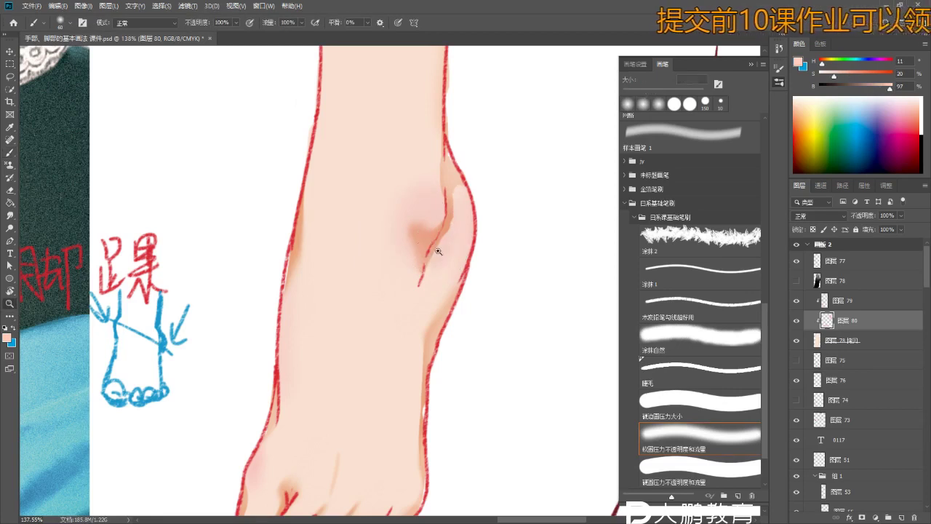
pyautogui.scroll(-5, 445, 291)
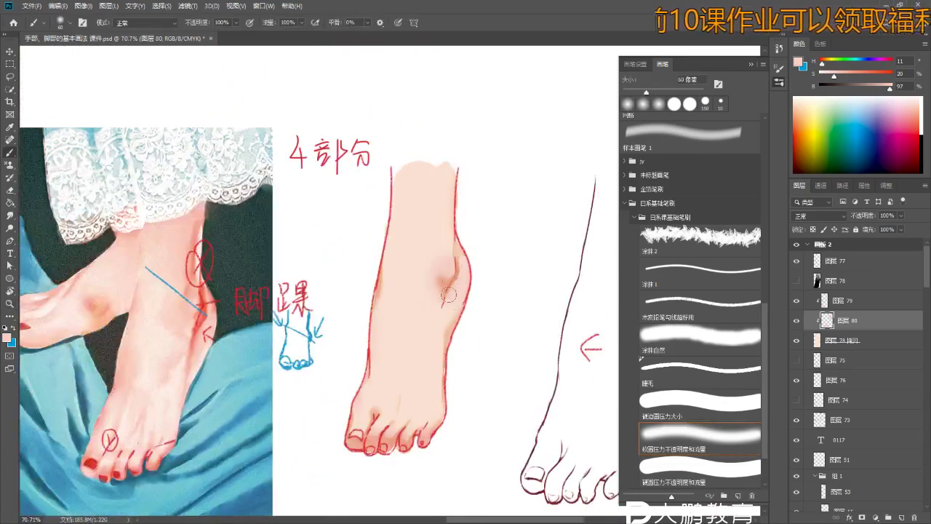
pyautogui.scroll(-2, 447, 295)
pyautogui.press('ctrl')
# - Make the grey stocking layer active, comparing the foot with and without it
pyautogui.click(797, 281)
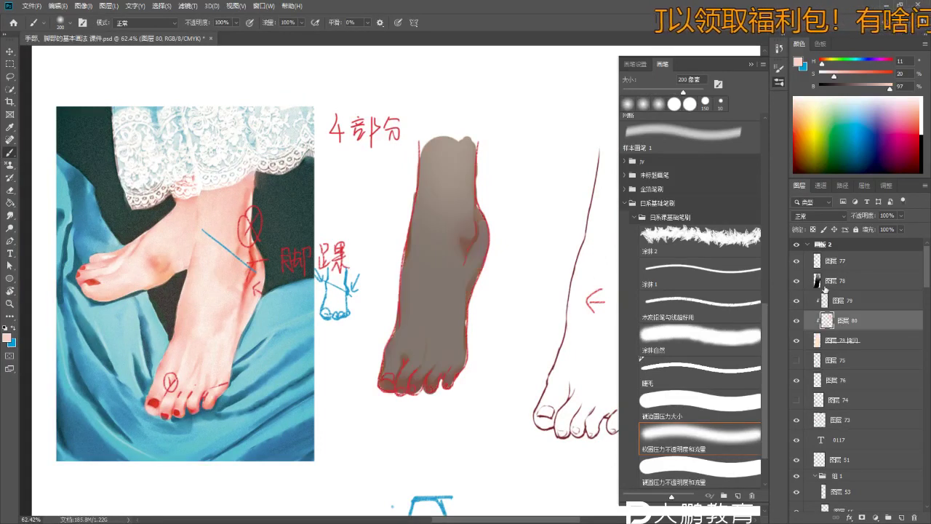
pyautogui.click(833, 283)
pyautogui.click(796, 280)
pyautogui.click(796, 280)
pyautogui.scroll(3, 433, 299)
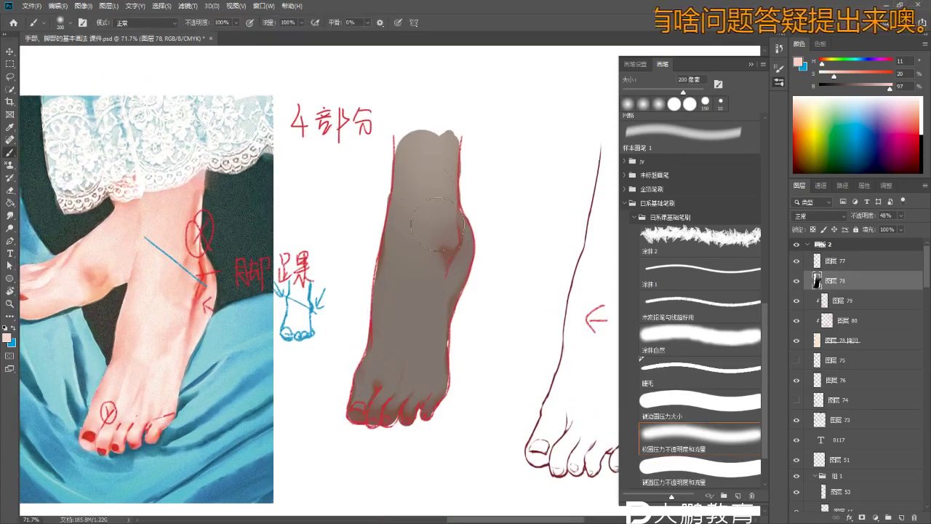
pyautogui.scroll(2, 454, 193)
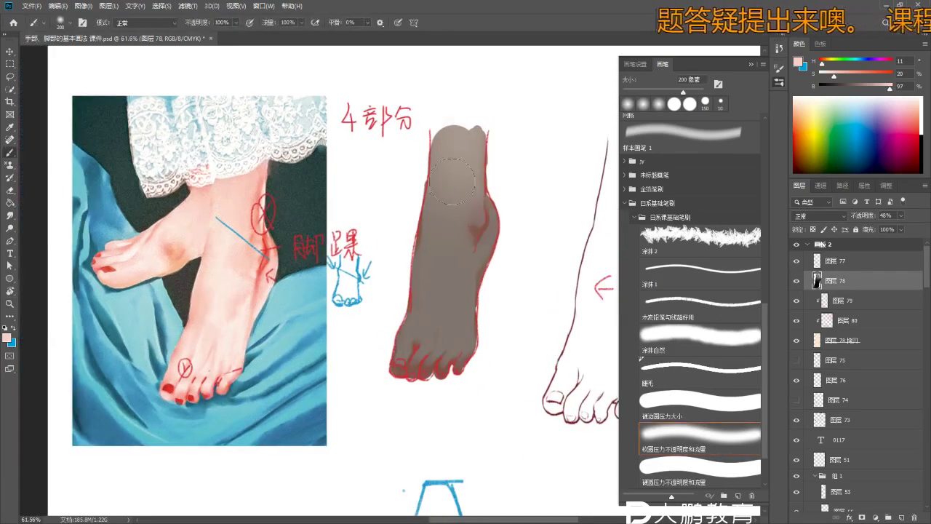
# - Switch to a 400 px Eraser after undoing a trial stroke on the top of the foot
pyautogui.press('e')
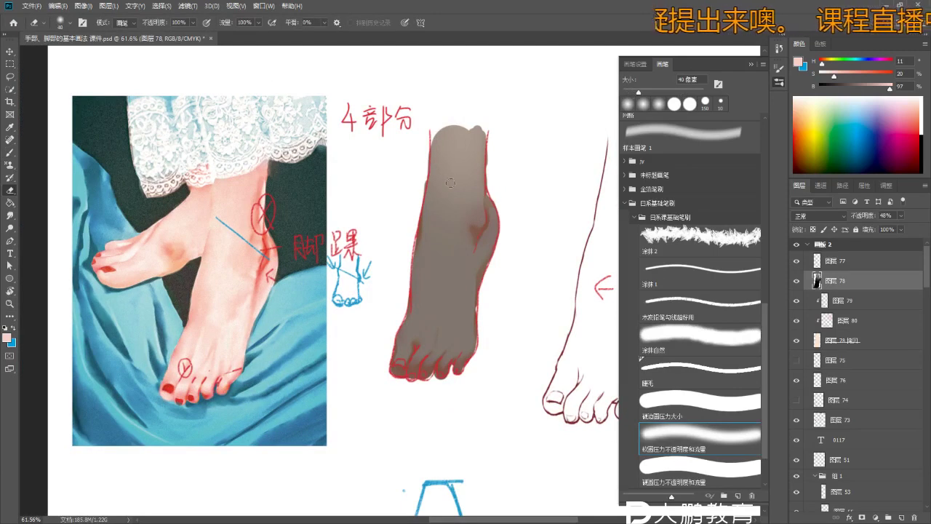
pyautogui.moveTo(457, 139); pyautogui.dragTo(450, 234)
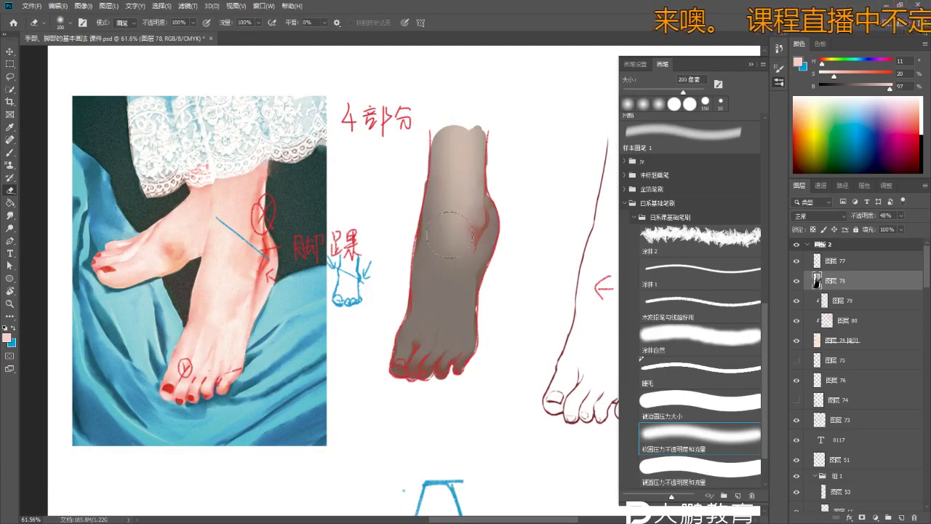
pyautogui.hotkey('ctrl', 'z')
pyautogui.press(']')
pyautogui.press(']')
pyautogui.press(']')
pyautogui.press(']')
pyautogui.press(']')
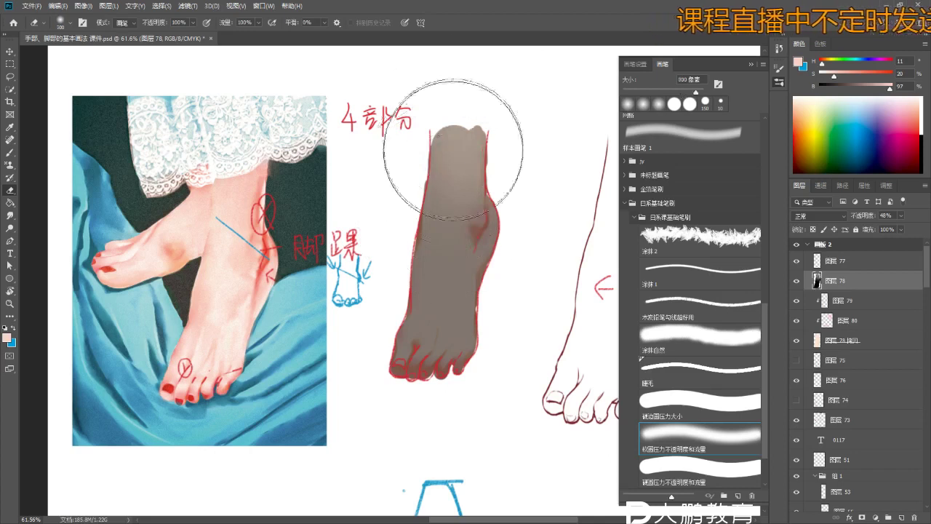
pyautogui.press('[')
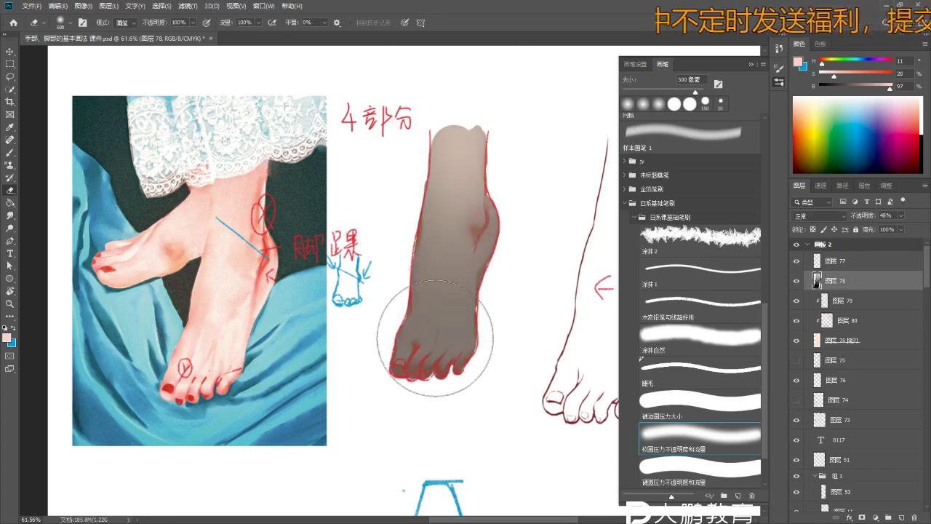
pyautogui.press('[')
pyautogui.press('[')
pyautogui.press('[')
pyautogui.press('[')
pyautogui.press('[')
pyautogui.press('[')
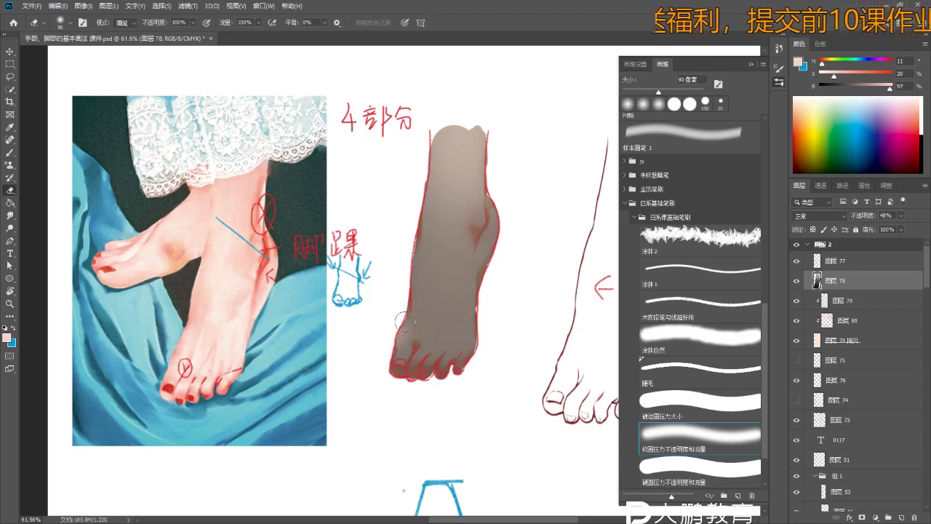
pyautogui.scroll(3, 399, 334)
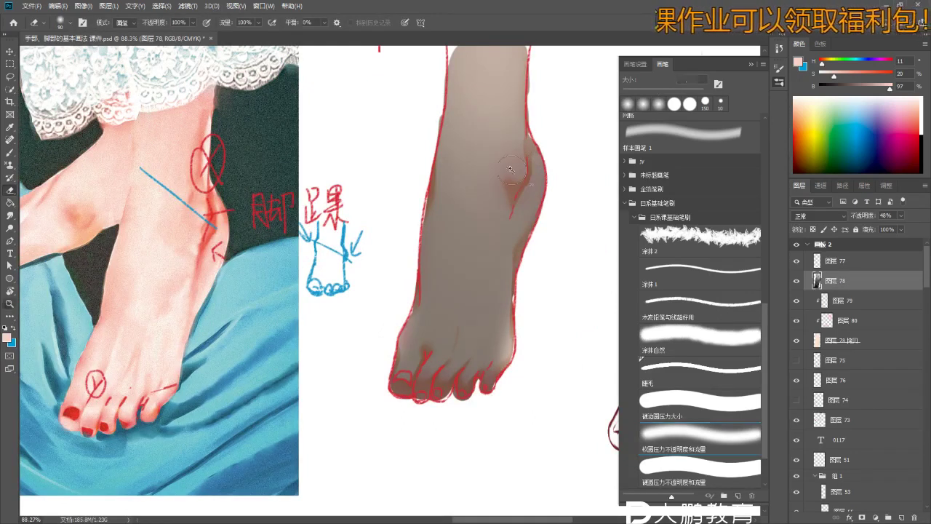
pyautogui.scroll(4, 515, 175)
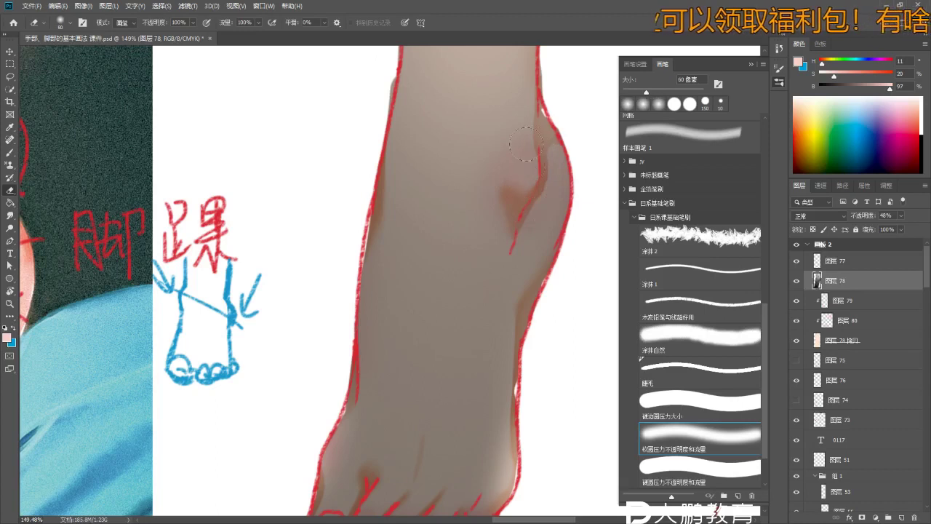
# - Erase a soft highlight over both sides of the ankle bone, then zoom out to the whole foot
pyautogui.moveTo(525, 144); pyautogui.dragTo(520, 197)
pyautogui.scroll(-3, 509, 223)
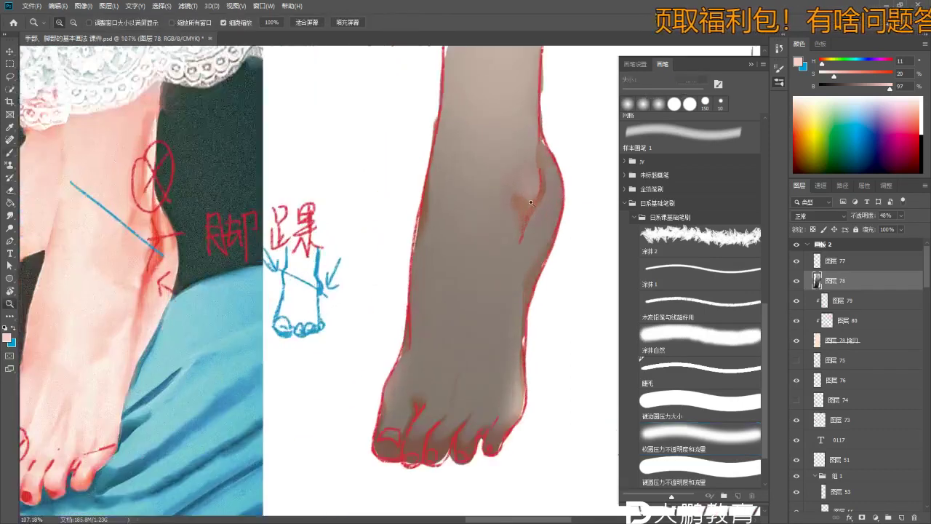
pyautogui.moveTo(544, 142); pyautogui.dragTo(559, 193)
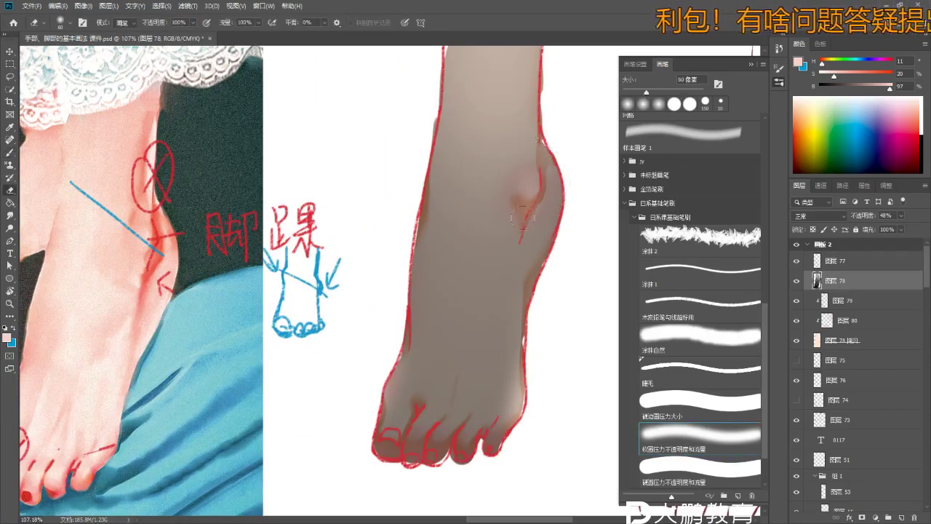
pyautogui.scroll(-3, 519, 221)
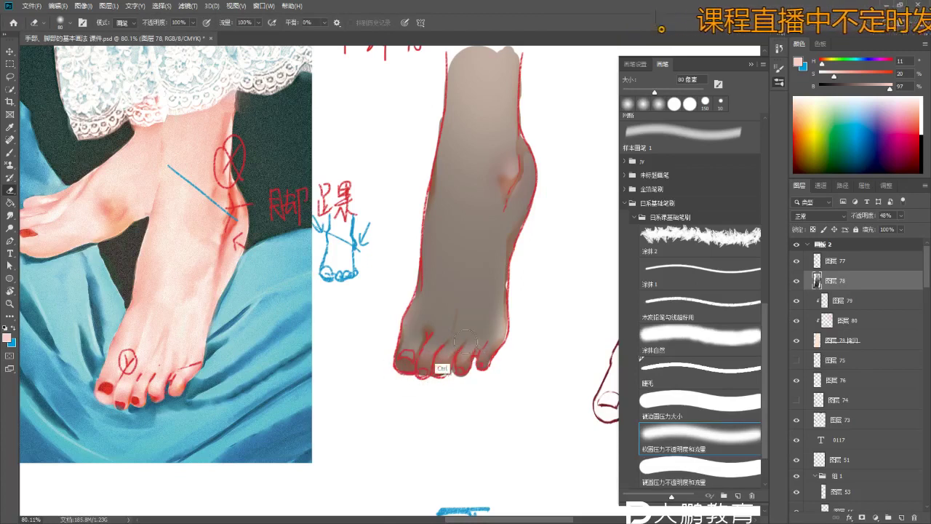
pyautogui.press('z')
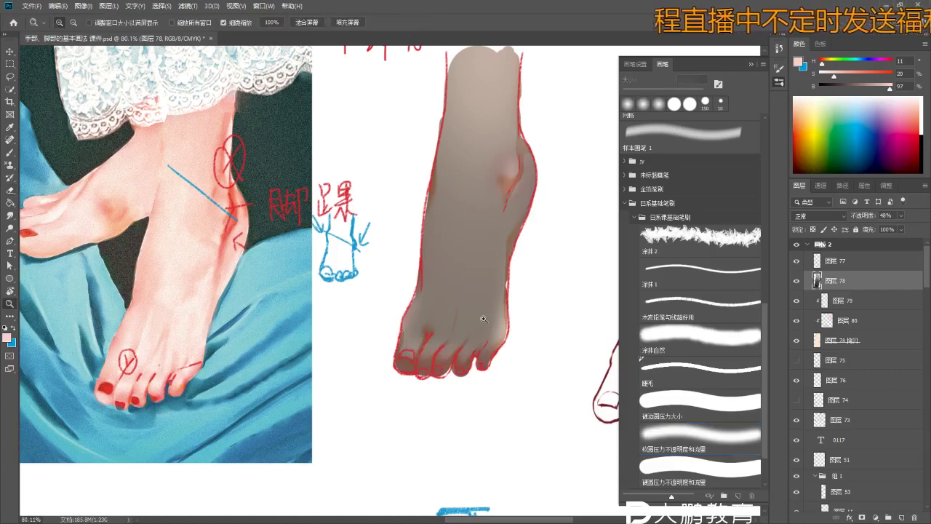
pyautogui.moveTo(481, 318); pyautogui.dragTo(448, 261)
pyautogui.press('e')
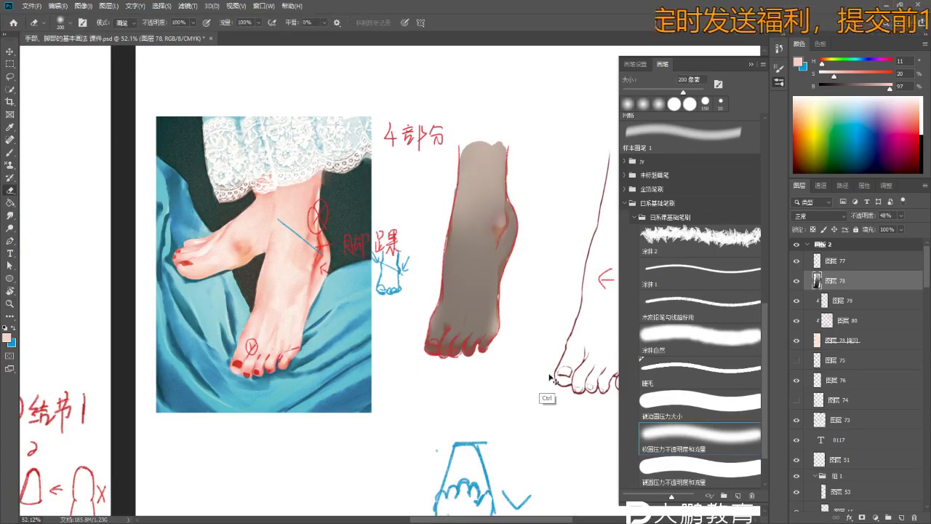
# - Duplicate the stocking tone layer to darken it and give the eraser a soft round tip
pyautogui.hotkey('ctrl', 'j')
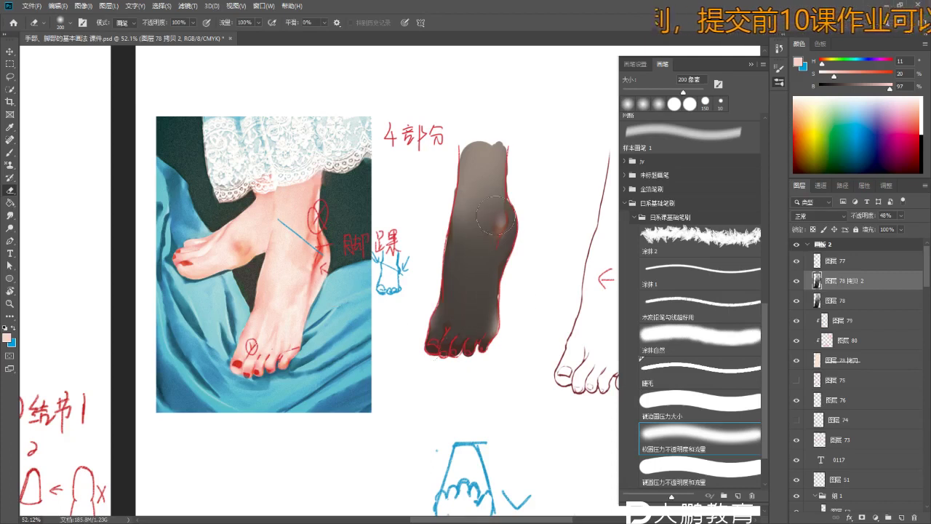
pyautogui.press(']')
pyautogui.press(']')
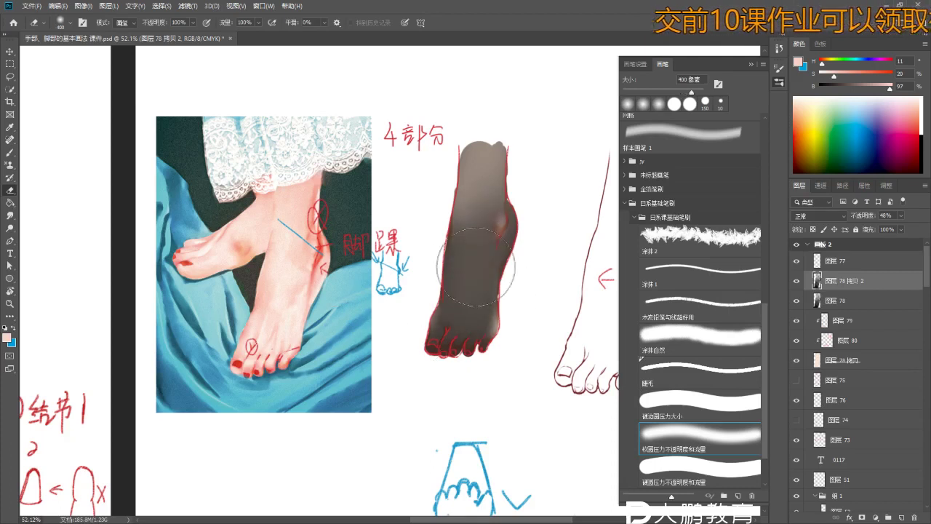
pyautogui.click(700, 467)
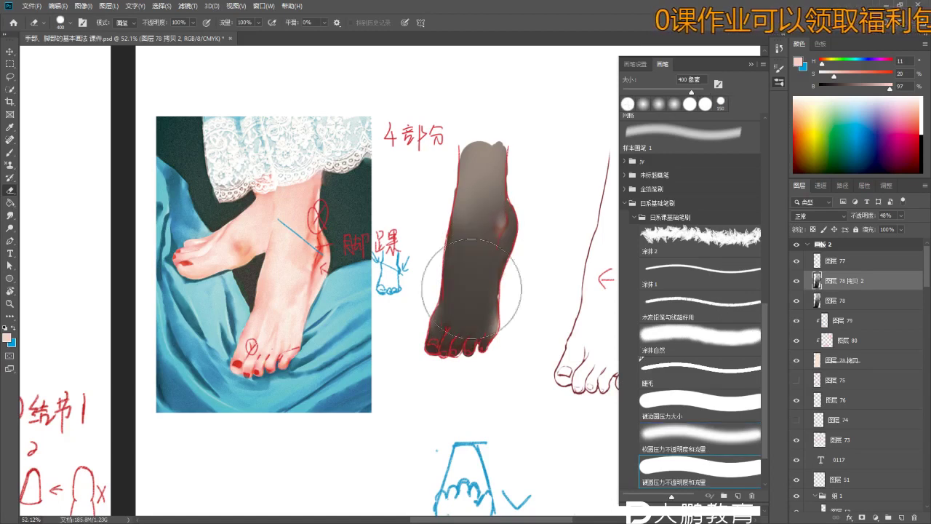
pyautogui.press('[')
pyautogui.click(704, 435)
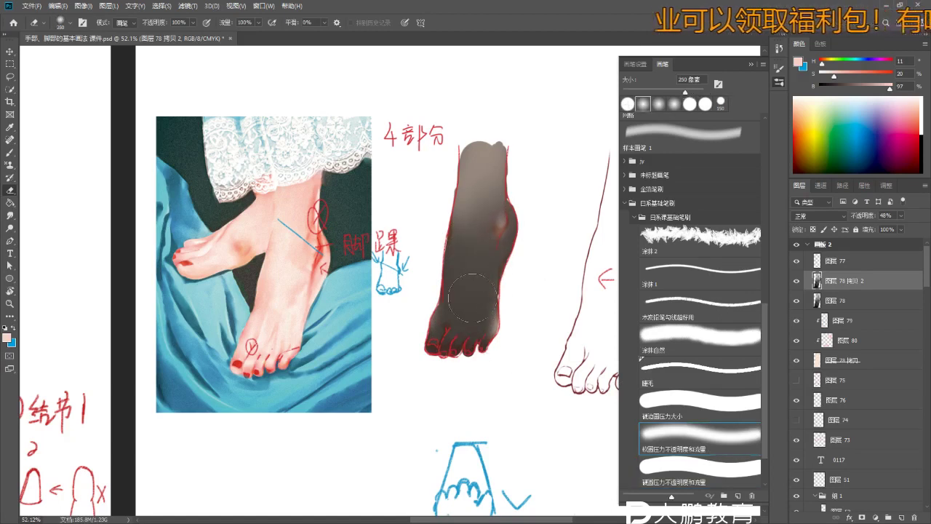
pyautogui.press(']')
pyautogui.hotkey('ctrl', 'z')
pyautogui.hotkey('ctrl', 'z')
pyautogui.hotkey('ctrl', 'z')
pyautogui.hotkey('ctrl', 'z')
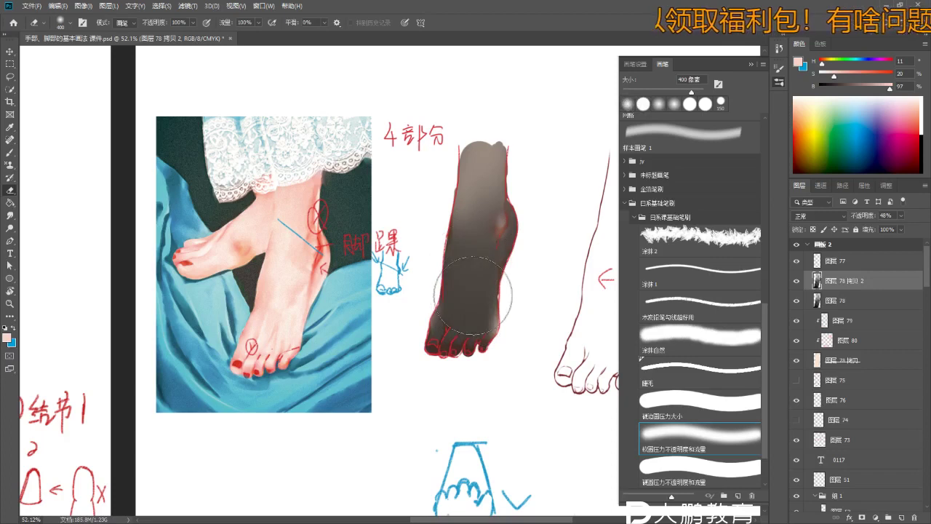
pyautogui.hotkey('ctrl', 'z')
pyautogui.hotkey('ctrl', 'z')
pyautogui.hotkey('ctrl', 'z')
pyautogui.hotkey('ctrl', 'z')
pyautogui.hotkey('ctrl', 'z')
pyautogui.hotkey('ctrl', 'z')
pyautogui.hotkey('ctrl', 'z')
pyautogui.hotkey('ctrl', 'z')
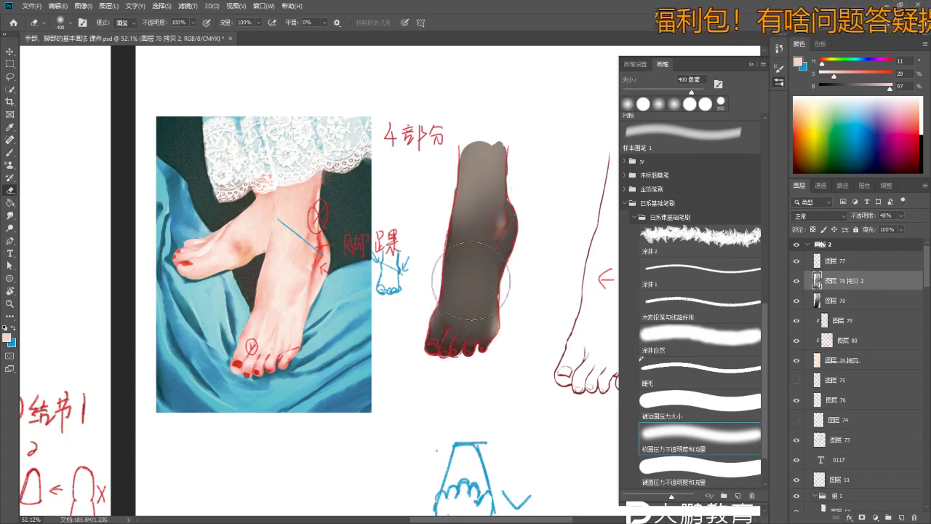
pyautogui.scroll(-2, 473, 269)
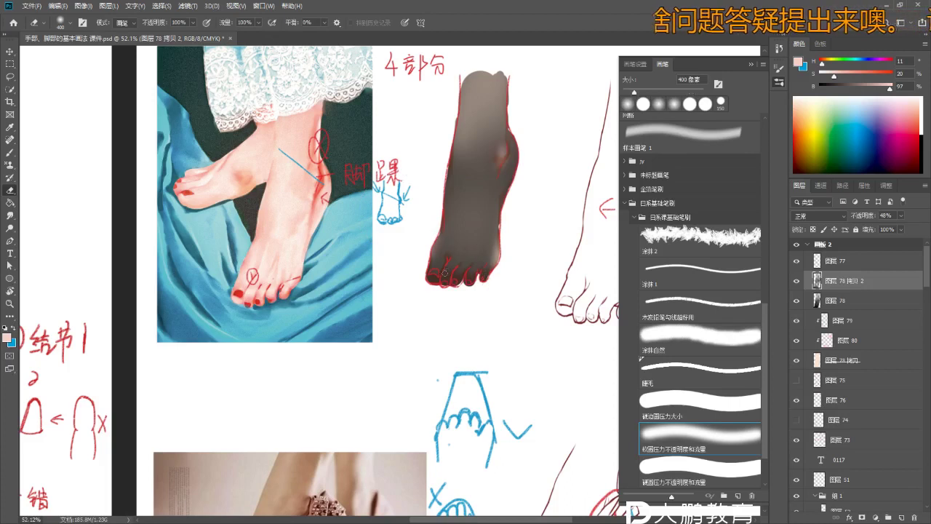
pyautogui.scroll(5, 440, 278)
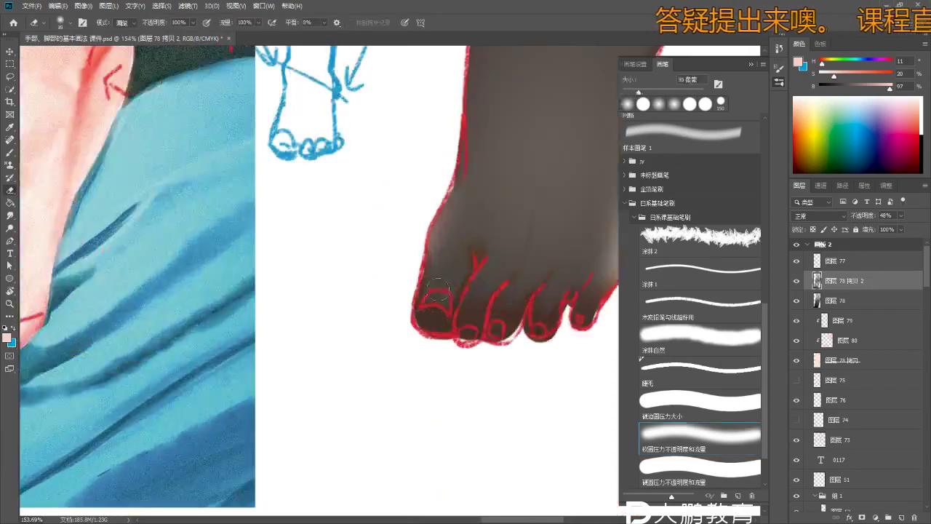
pyautogui.press(']')
pyautogui.press(']')
pyautogui.press(']')
# - Move layer 77 below the stocking tone layers
pyautogui.click(832, 261)
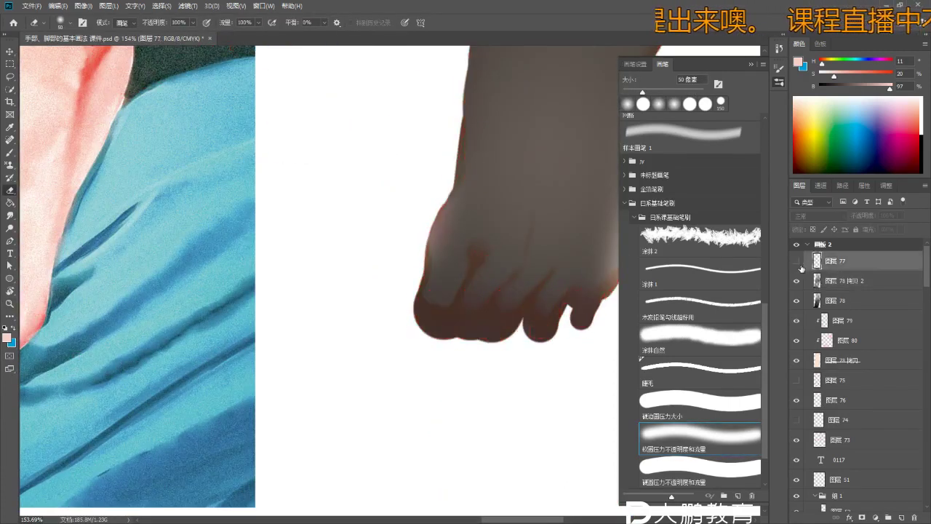
pyautogui.scroll(-5, 510, 269)
pyautogui.hotkey('ctrl', '[')
pyautogui.hotkey('ctrl', '[')
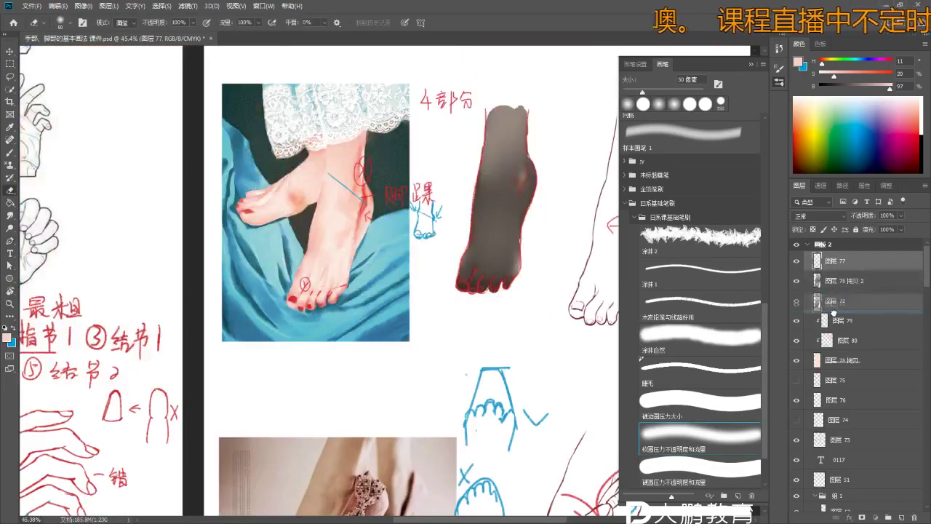
pyautogui.moveTo(462, 229); pyautogui.dragTo(416, 250)
pyautogui.scroll(5, 416, 250)
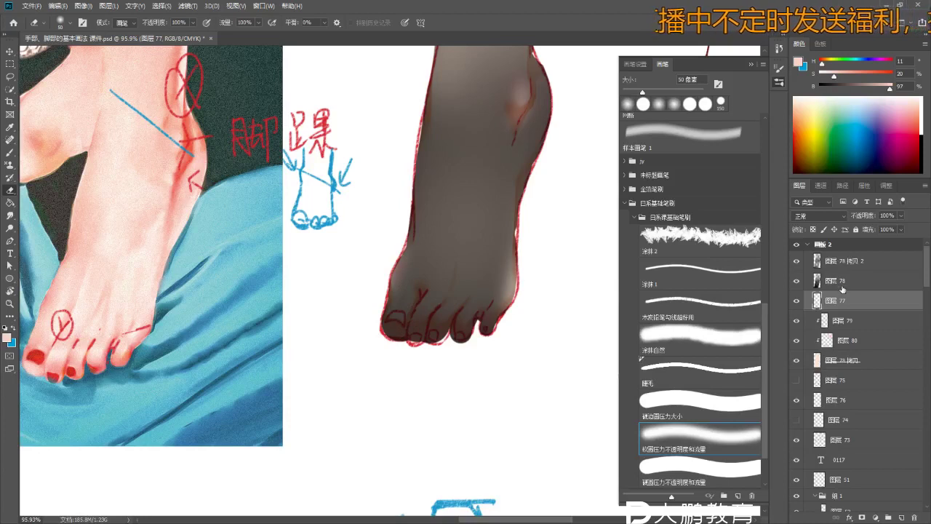
# - On layer 78, erase the shading around the toe outlines and between the toes
pyautogui.click(842, 281)
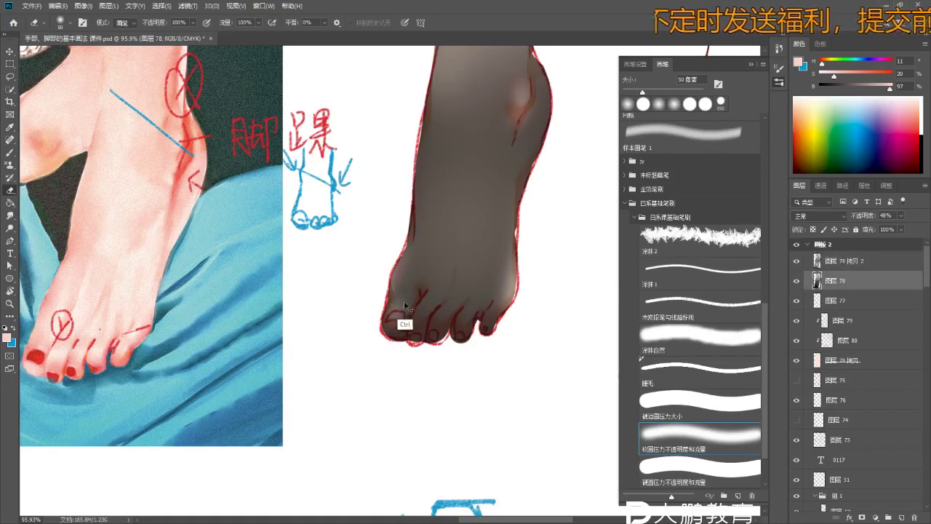
pyautogui.moveTo(411, 304)
pyautogui.mouseDown()
pyautogui.moveTo(419, 329)
pyautogui.moveTo(423, 296)
pyautogui.moveTo(419, 331)
pyautogui.moveTo(428, 313)
pyautogui.moveTo(437, 328)
pyautogui.moveTo(443, 311)
pyautogui.moveTo(438, 334)
pyautogui.moveTo(476, 306)
pyautogui.mouseUp()
pyautogui.moveTo(423, 321)
pyautogui.mouseDown()
pyautogui.moveTo(435, 297)
pyautogui.moveTo(449, 315)
pyautogui.mouseUp()
pyautogui.scroll(-2, 473, 286)
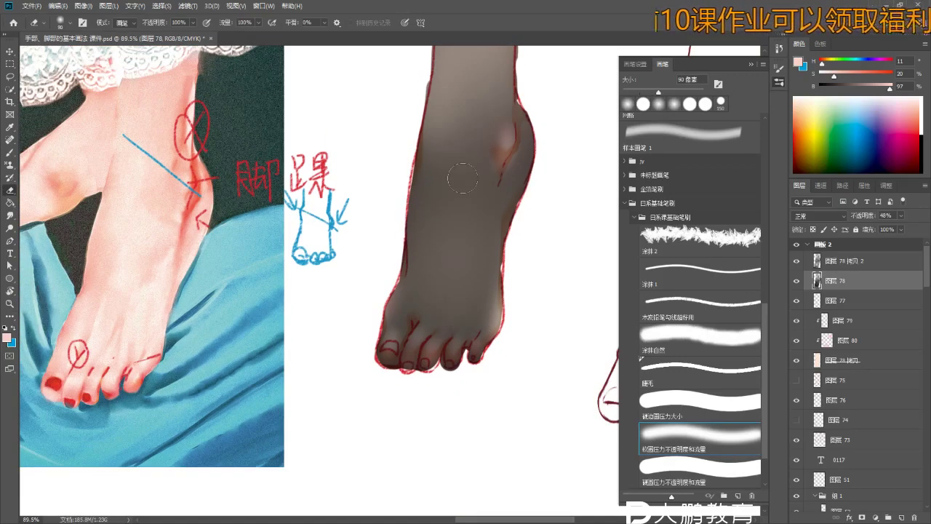
pyautogui.press(']')
# - Duplicate the 图层 78 拷贝 2 tone layer again to deepen the stocking
pyautogui.click(865, 260)
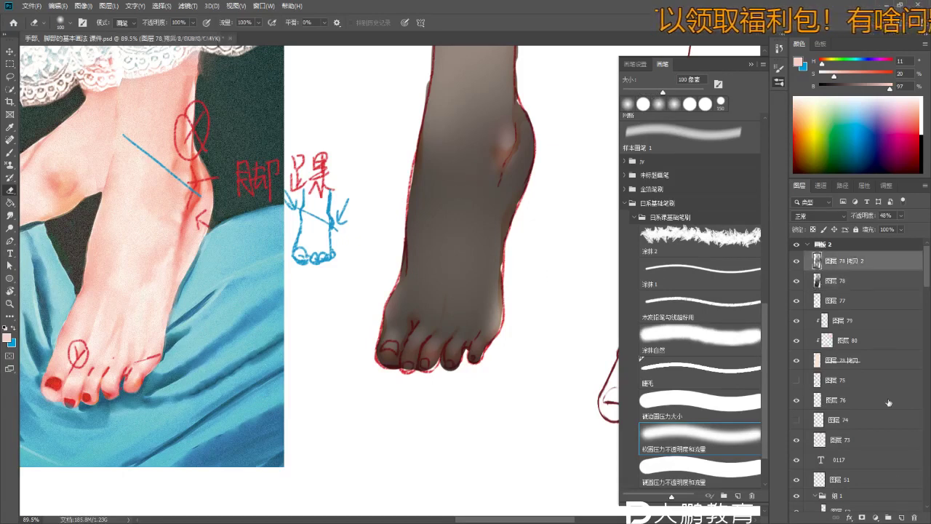
pyautogui.click(902, 516)
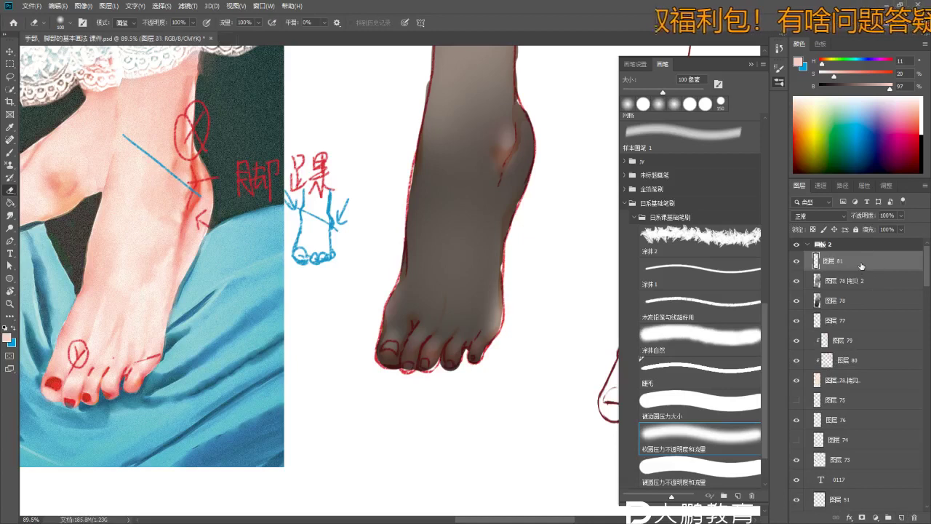
pyautogui.click(837, 280)
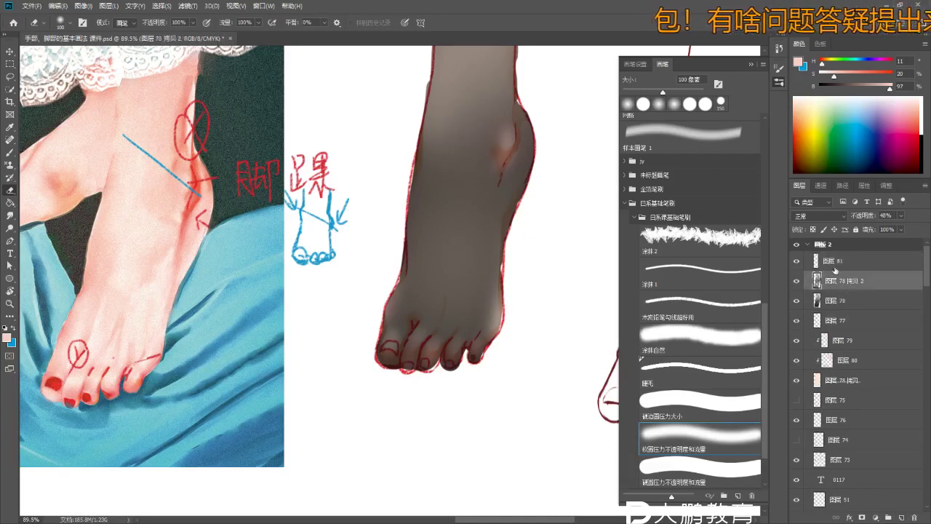
pyautogui.hotkey('ctrl', 'j')
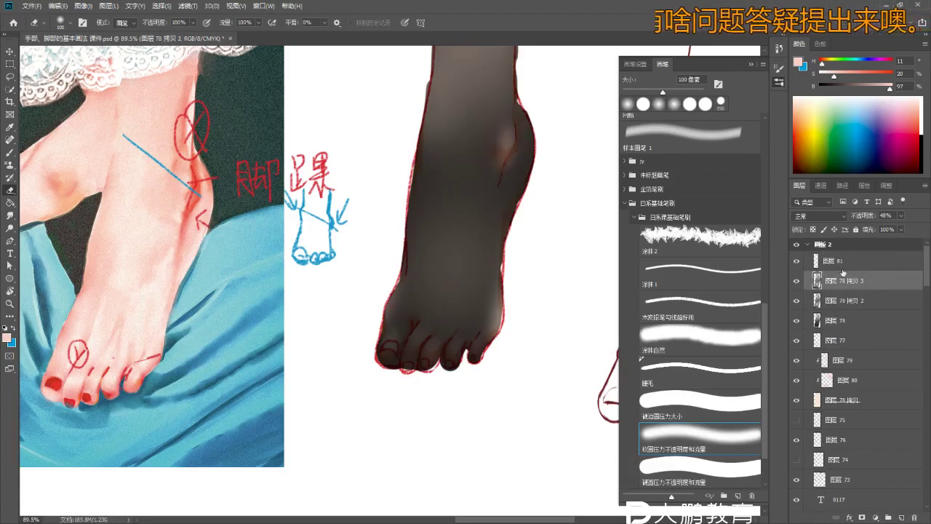
# - Lock the layer's transparent pixels and paint a lighter tone down the foot's right edge
pyautogui.hotkey('ctrl', '-')
pyautogui.press('b')
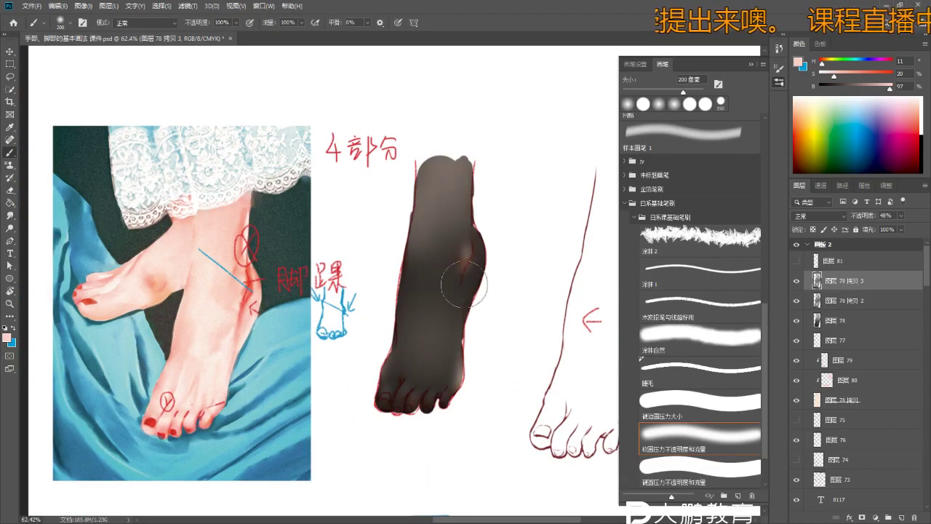
pyautogui.moveTo(477, 291); pyautogui.dragTo(474, 266)
pyautogui.press('e')
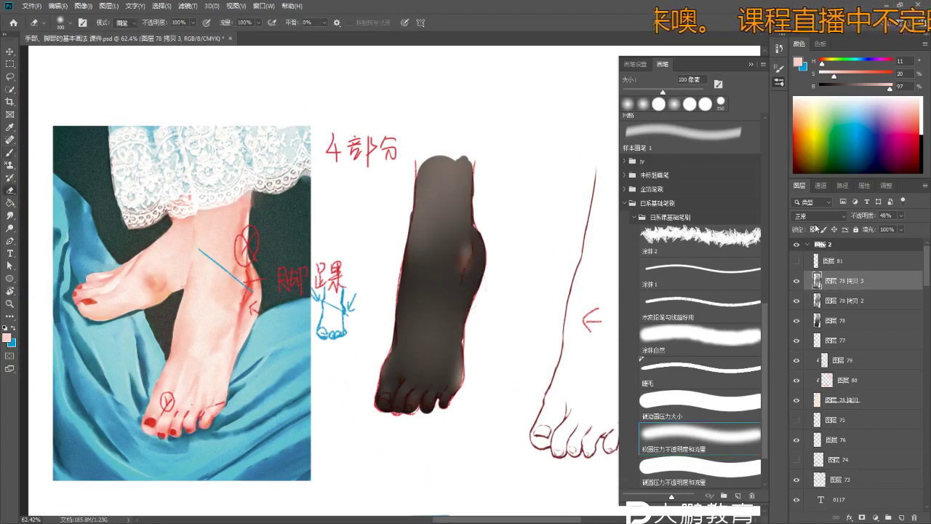
pyautogui.click(814, 228)
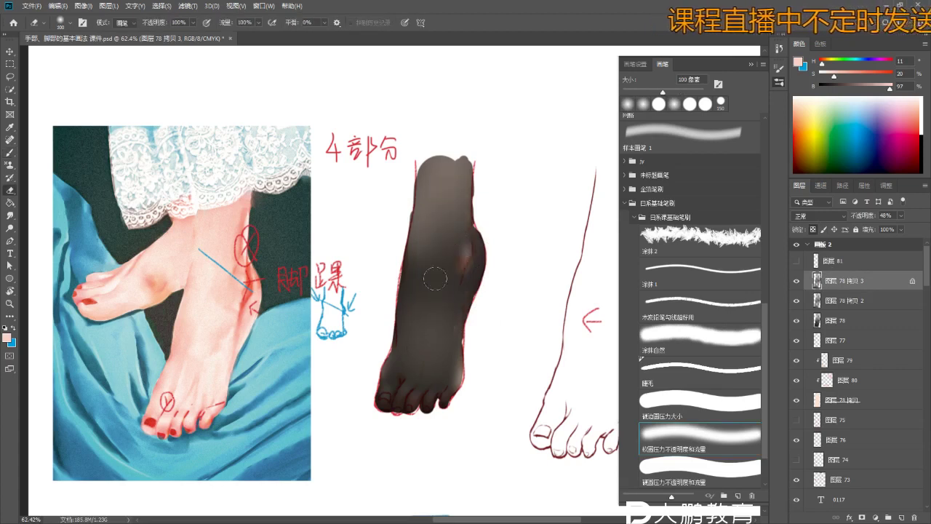
pyautogui.press('b')
# - Smudge and repaint the lighter sheen on the upper foot with a much larger brush
pyautogui.press('r')
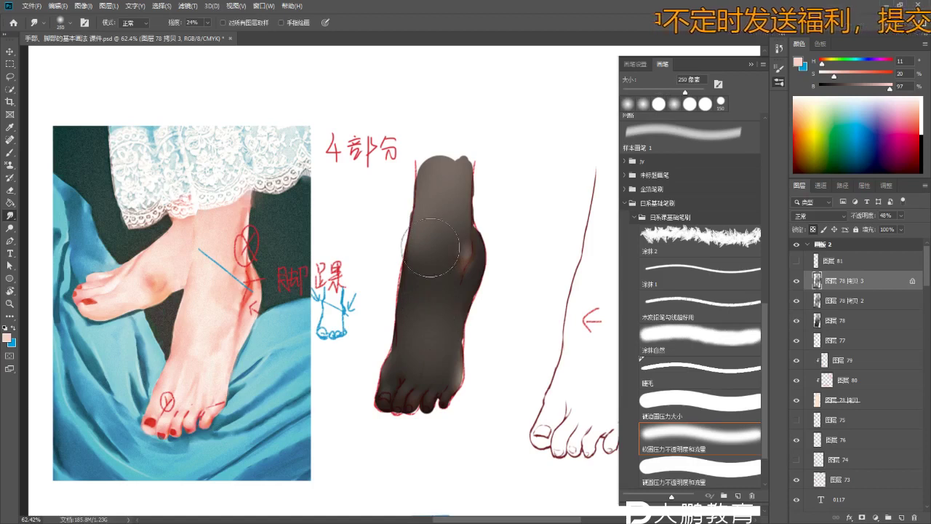
pyautogui.press('b')
pyautogui.press(']')
pyautogui.press(']')
pyautogui.press(']')
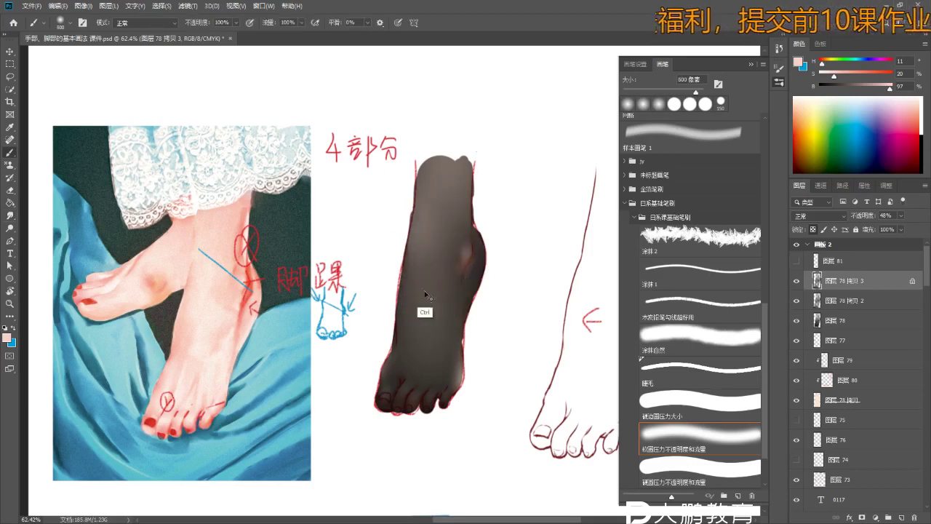
pyautogui.press('[')
pyautogui.press('[')
pyautogui.press('[')
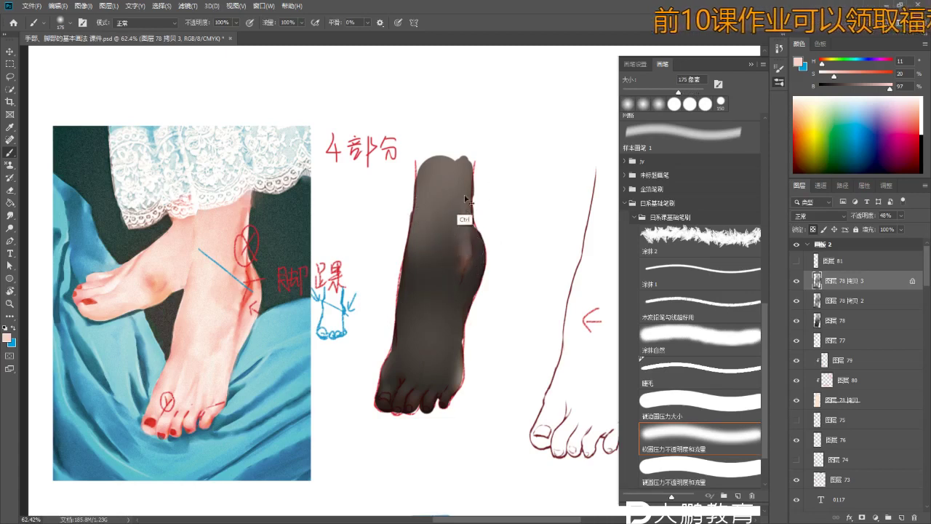
pyautogui.press(']')
pyautogui.press(']')
pyautogui.press(']')
pyautogui.press(']')
pyautogui.press(']')
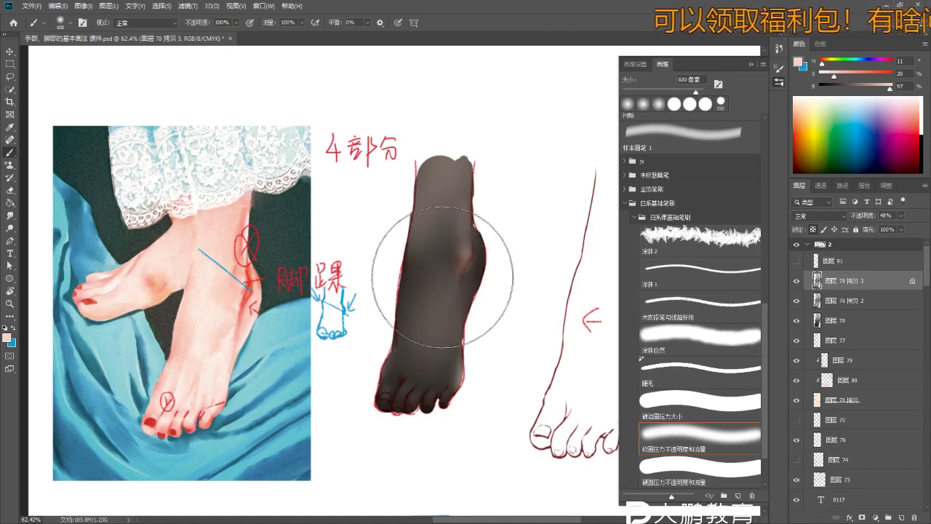
pyautogui.scroll(-2, 420, 327)
pyautogui.press('e')
pyautogui.press('b')
pyautogui.hotkey('ctrl', 'z')
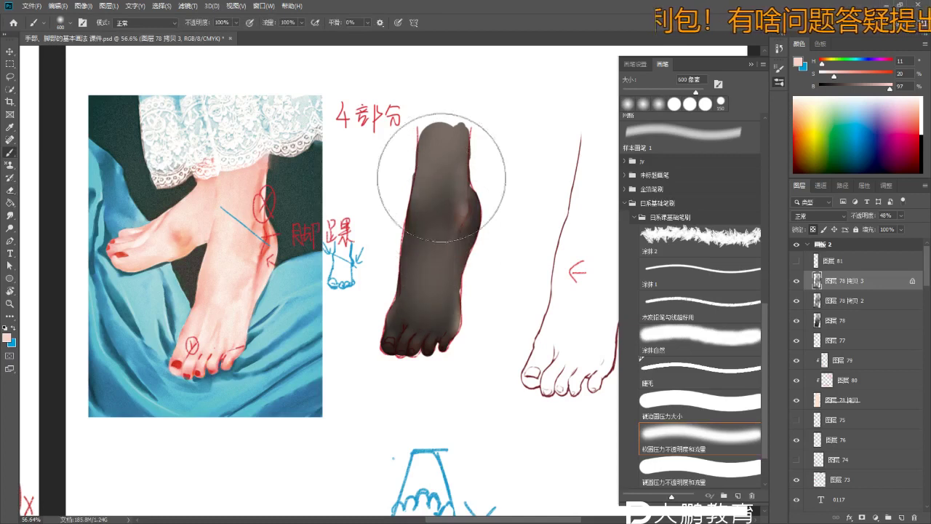
# - Zoom out, shrink the brush and sample the dark grey-brown foot colour
pyautogui.press('z')
pyautogui.moveTo(426, 284); pyautogui.dragTo(420, 356)
pyautogui.press('b')
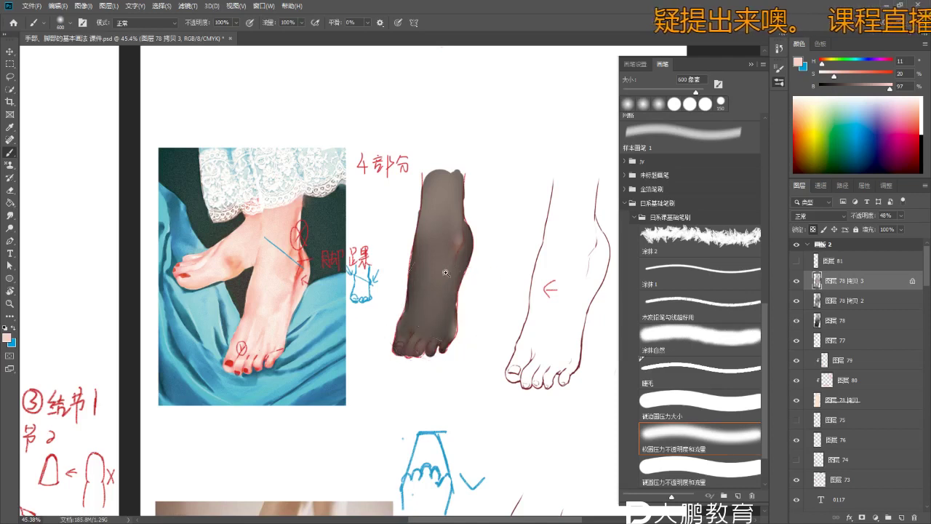
pyautogui.scroll(3, 483, 199)
pyautogui.press('[')
pyautogui.press('[')
pyautogui.press('[')
pyautogui.press('[')
pyautogui.press('[')
pyautogui.press('[')
pyautogui.press('[')
pyautogui.press('[')
pyautogui.press('[')
pyautogui.press('[')
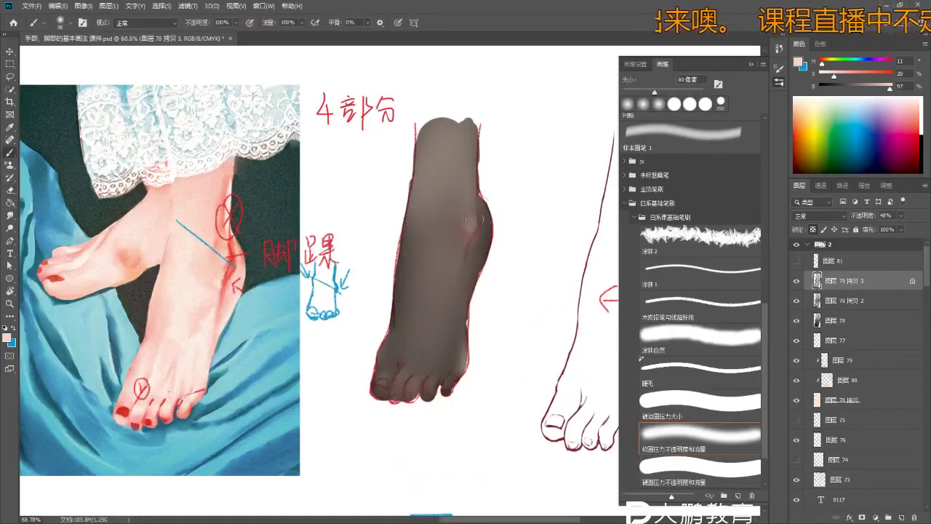
pyautogui.keyDown('alt'); pyautogui.click(486, 236); pyautogui.keyUp('alt')
# - Darken the painting colour until its brightness is 0
pyautogui.scroll(2, 515, 237)
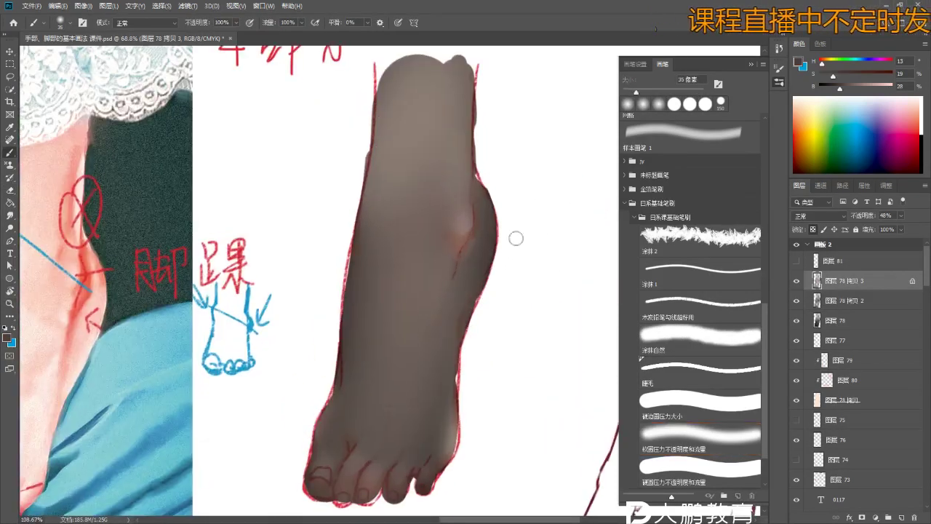
pyautogui.click(832, 90)
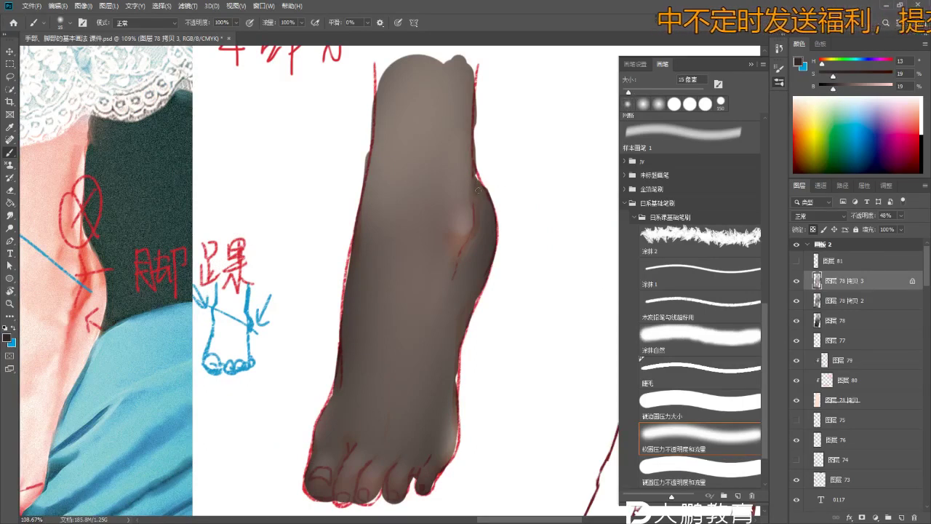
pyautogui.moveTo(832, 94); pyautogui.dragTo(827, 89)
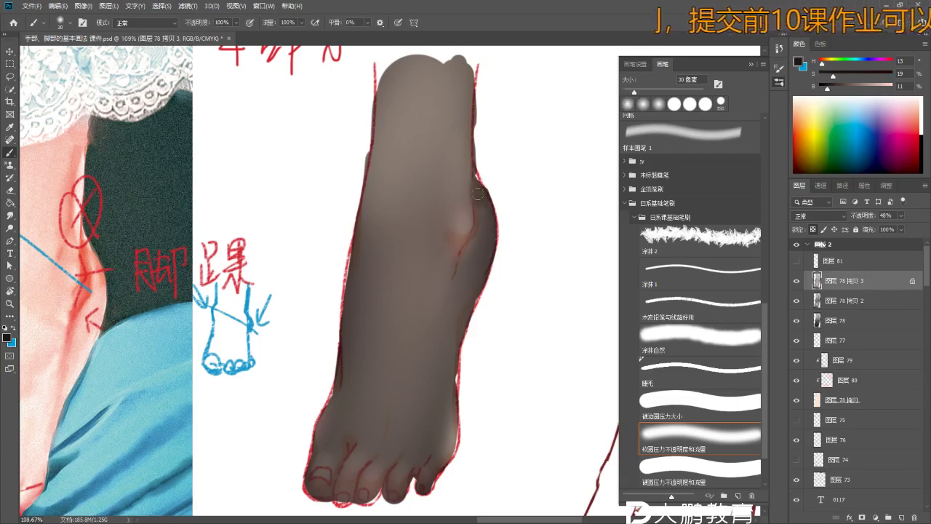
pyautogui.click(820, 89)
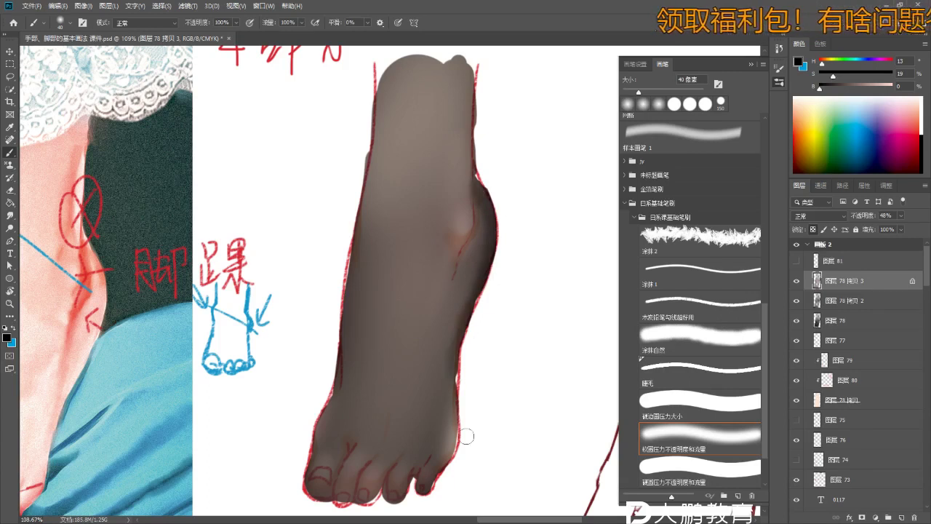
pyautogui.scroll(-3, 462, 397)
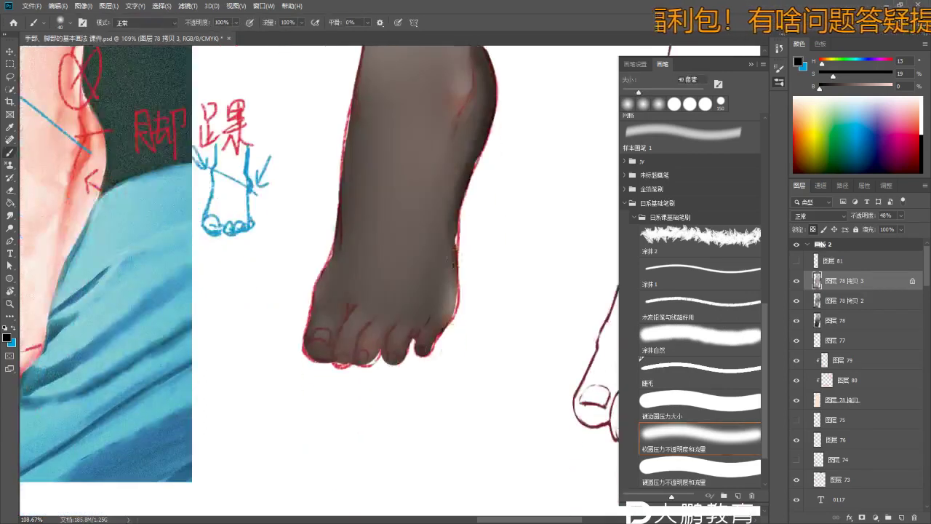
pyautogui.press('ctrl')
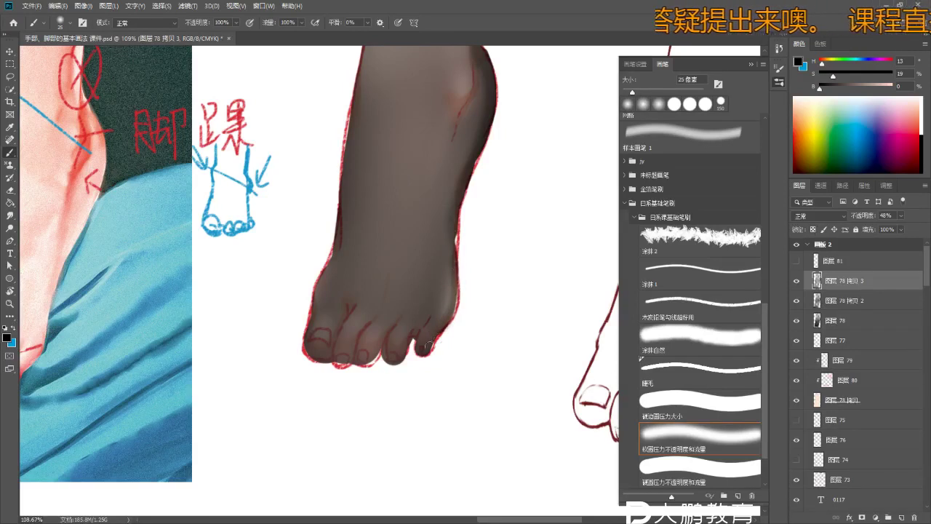
pyautogui.scroll(5, 400, 336)
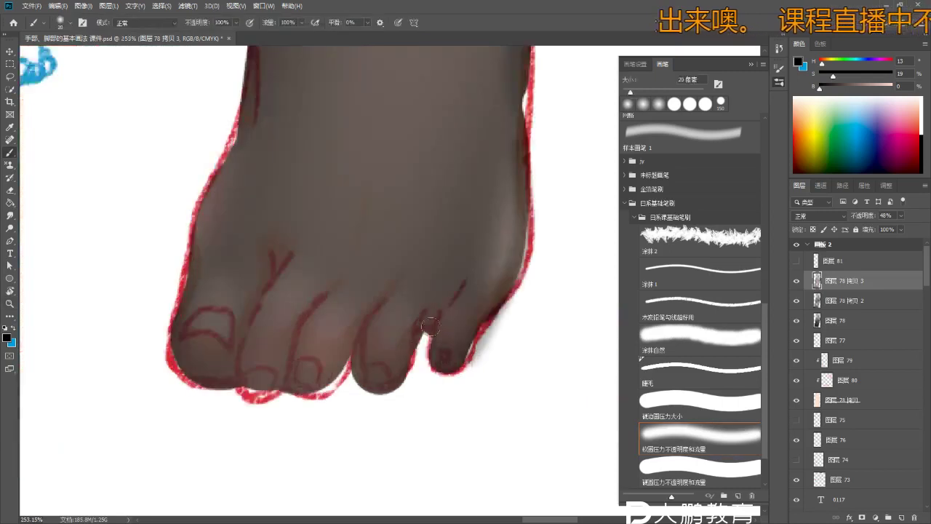
# - Paint dark shadows into the gap between the last two toes and under the fourth toe
pyautogui.press('[')
pyautogui.moveTo(444, 288); pyautogui.dragTo(423, 345)
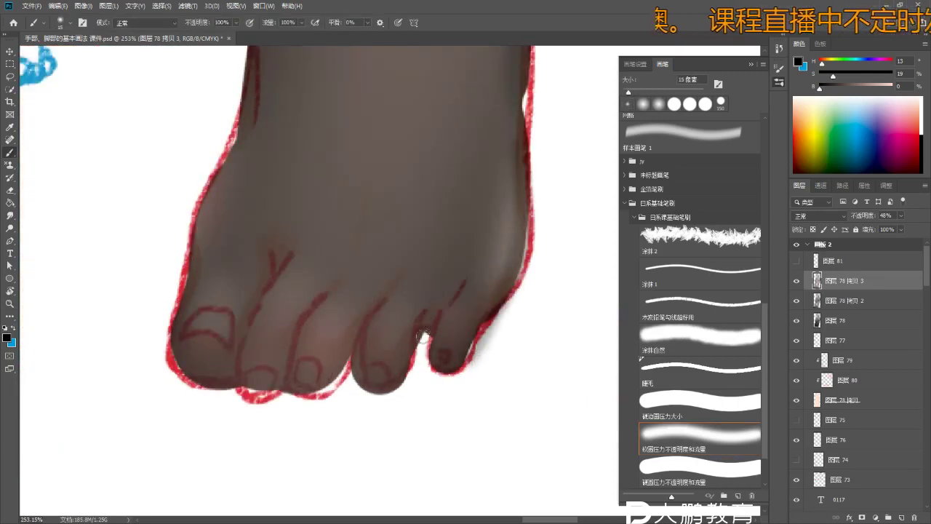
pyautogui.moveTo(452, 288)
pyautogui.mouseDown()
pyautogui.moveTo(432, 334)
pyautogui.moveTo(451, 299)
pyautogui.moveTo(446, 352)
pyautogui.moveTo(438, 322)
pyautogui.moveTo(460, 368)
pyautogui.mouseUp()
pyautogui.moveTo(446, 281); pyautogui.dragTo(427, 321)
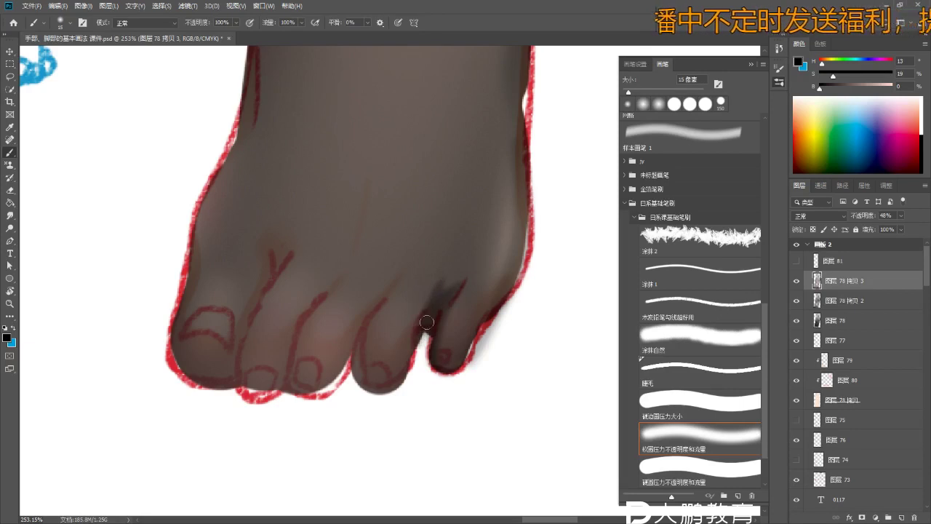
pyautogui.moveTo(398, 388)
pyautogui.mouseDown()
pyautogui.moveTo(356, 387)
pyautogui.moveTo(371, 313)
pyautogui.moveTo(377, 390)
pyautogui.mouseUp()
pyautogui.moveTo(357, 309); pyautogui.dragTo(363, 396)
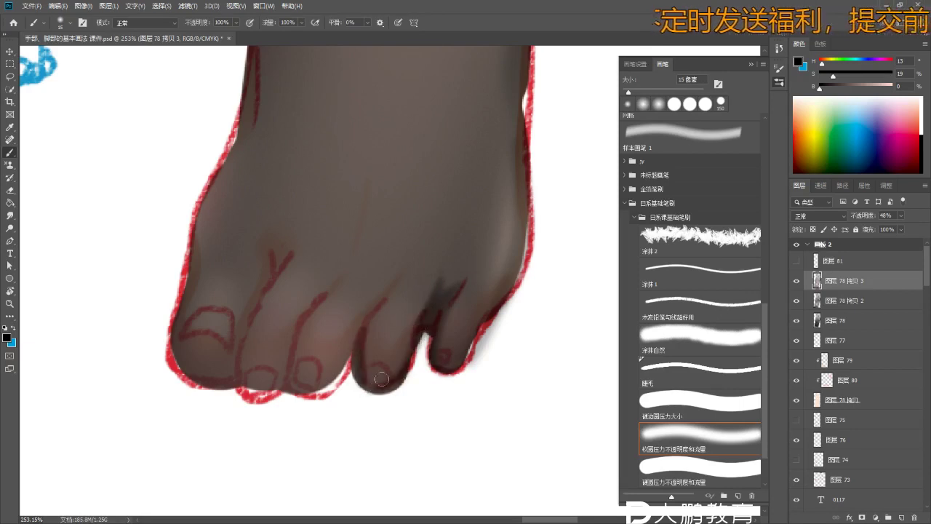
# - Select base layer 图层 78, hide 图层 78 拷贝 3, and zoom out to the reference photo
pyautogui.press('z')
pyautogui.press('b')
pyautogui.click(835, 320)
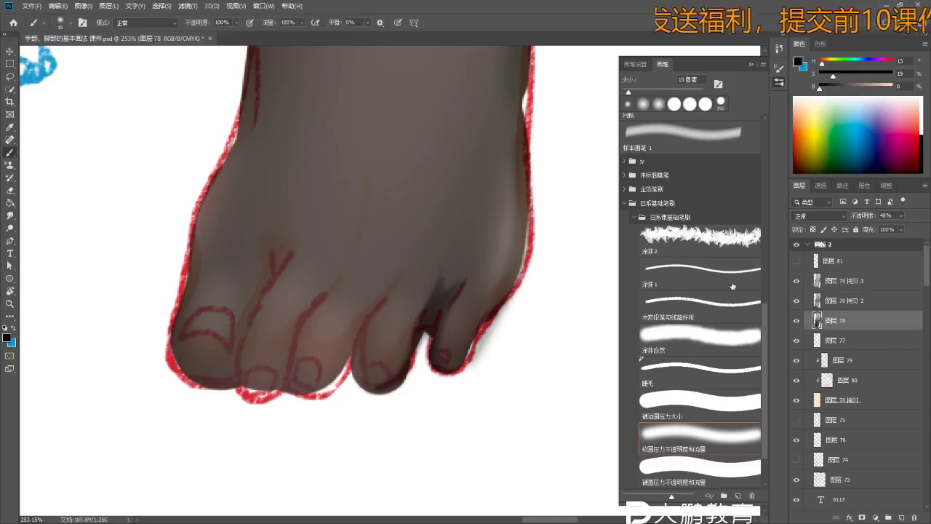
pyautogui.click(796, 281)
pyautogui.hotkey('ctrl', '-')
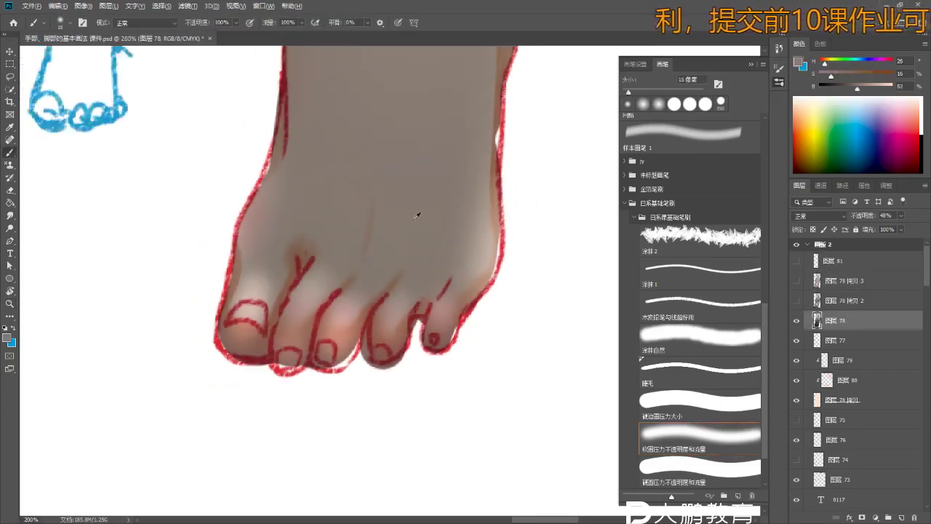
pyautogui.press('z')
pyautogui.moveTo(462, 159); pyautogui.dragTo(408, 172)
pyautogui.press('b')
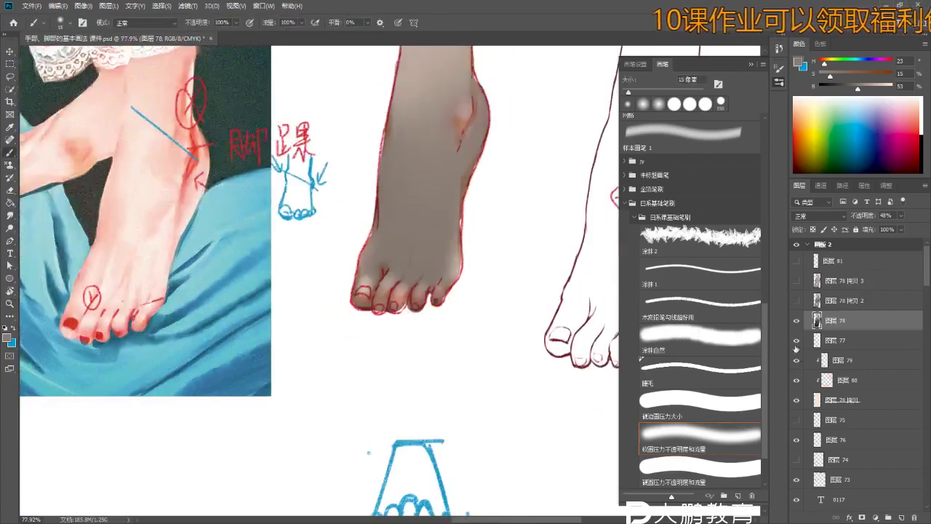
# - Show the red and blue annotation layer and hide 图层 80 and another stocking layer
pyautogui.click(796, 340)
pyautogui.click(796, 361)
pyautogui.click(797, 361)
pyautogui.click(796, 380)
pyautogui.click(797, 399)
pyautogui.scroll(3, 426, 235)
# - Sample a grey from the foot and repaint the fourth toe's soft shading
pyautogui.keyDown('alt'); pyautogui.click(426, 245); pyautogui.keyUp('alt')
pyautogui.scroll(-2, 442, 279)
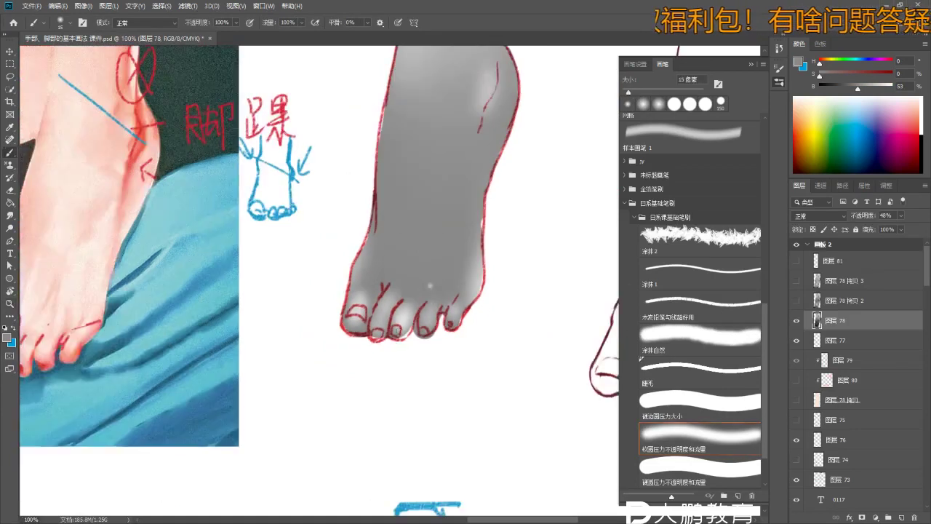
pyautogui.moveTo(430, 291)
pyautogui.mouseDown()
pyautogui.moveTo(426, 315)
pyautogui.moveTo(429, 291)
pyautogui.mouseUp()
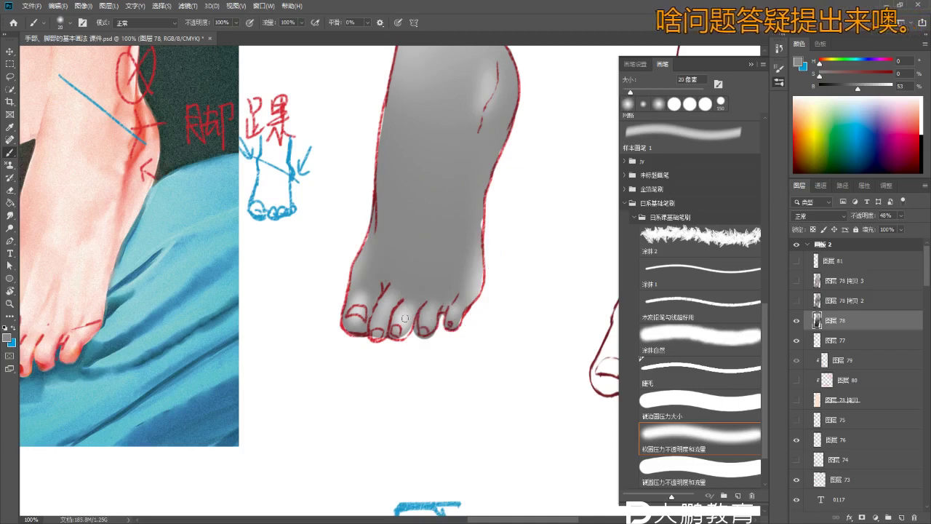
pyautogui.press(']')
pyautogui.press(']')
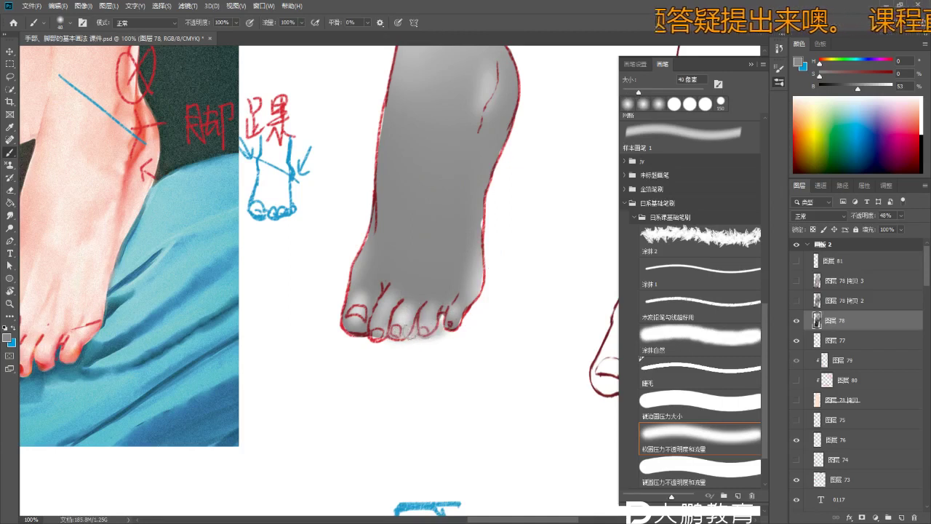
# - Show 图层 78 拷贝 2 and 拷贝 3 again and make 拷贝 3 the active layer
pyautogui.click(797, 301)
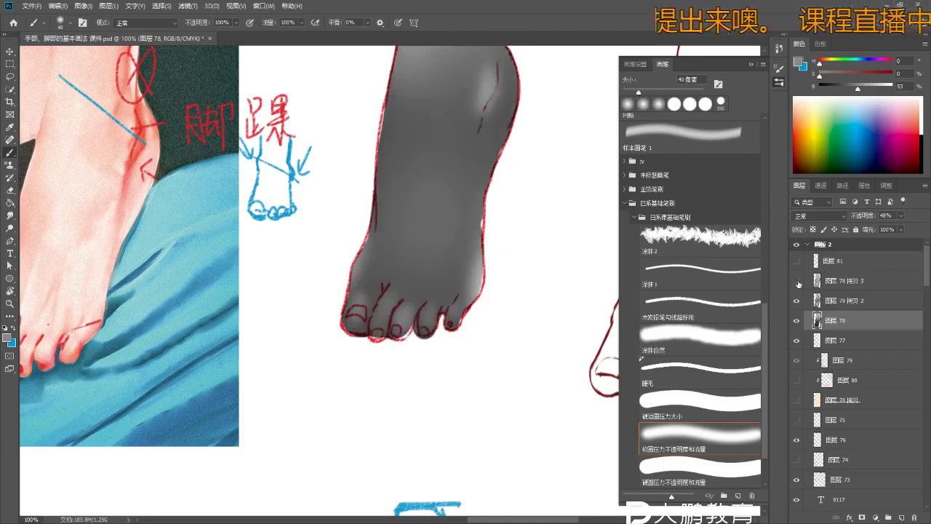
pyautogui.click(799, 284)
pyautogui.scroll(2, 548, 340)
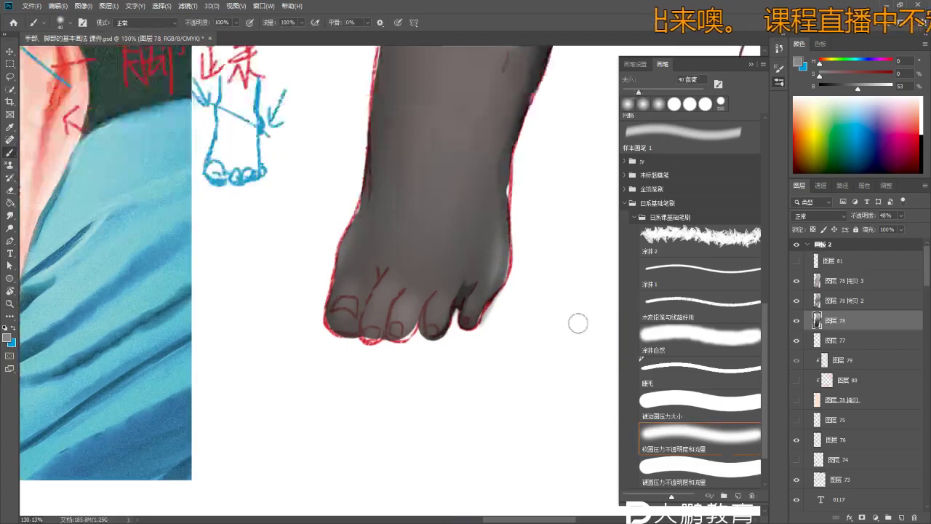
pyautogui.click(857, 285)
# - Try merging the foot layers and smoothing the toe shading with a 15 px brush, then undo
pyautogui.rightClick(863, 318)
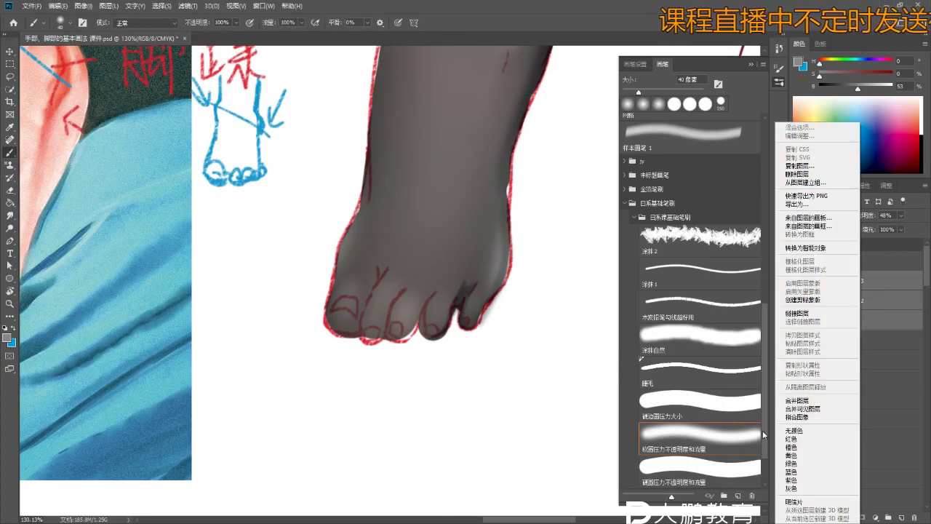
pyautogui.click(800, 401)
pyautogui.keyDown('alt'); pyautogui.click(398, 336); pyautogui.keyUp('alt')
pyautogui.scroll(2, 402, 337)
pyautogui.keyDown('alt'); pyautogui.click(474, 218); pyautogui.keyUp('alt')
pyautogui.moveTo(417, 342); pyautogui.dragTo(410, 334)
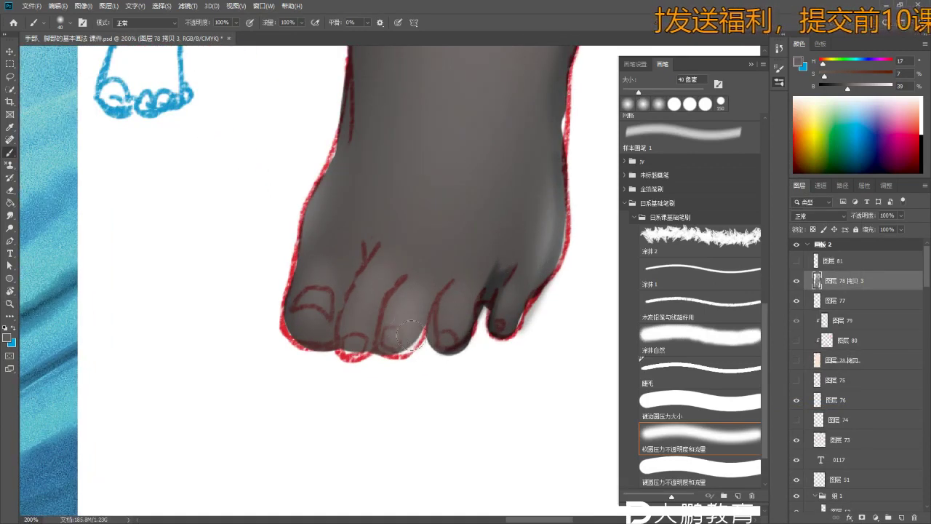
pyautogui.moveTo(317, 343); pyautogui.dragTo(407, 348)
pyautogui.press('[')
pyautogui.press('[')
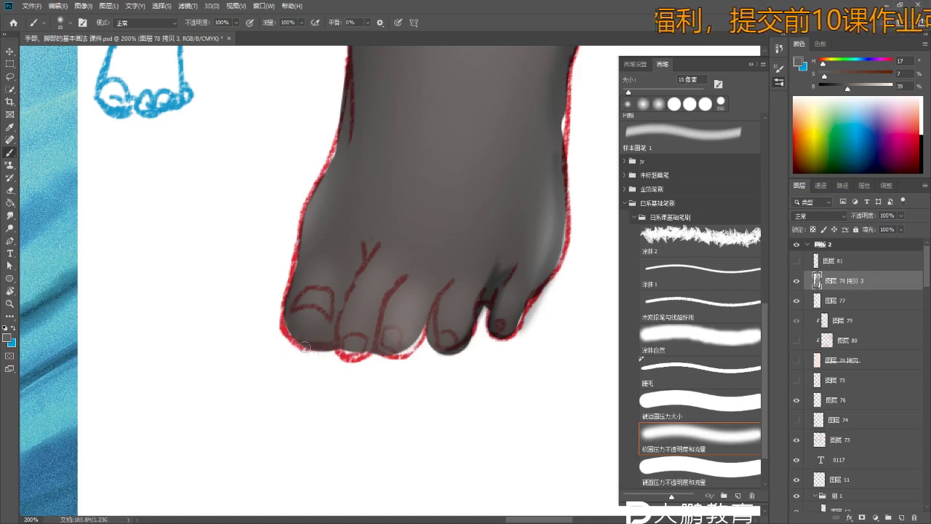
pyautogui.moveTo(295, 322)
pyautogui.mouseDown()
pyautogui.moveTo(309, 339)
pyautogui.moveTo(436, 351)
pyautogui.moveTo(385, 346)
pyautogui.moveTo(426, 330)
pyautogui.moveTo(473, 347)
pyautogui.moveTo(495, 329)
pyautogui.moveTo(477, 333)
pyautogui.moveTo(486, 315)
pyautogui.moveTo(475, 323)
pyautogui.moveTo(512, 277)
pyautogui.mouseUp()
pyautogui.scroll(-3, 491, 313)
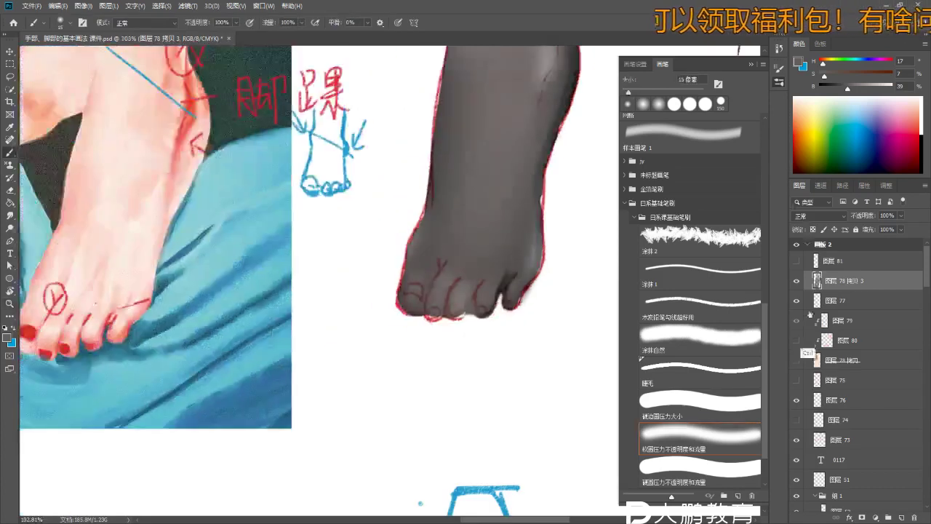
pyautogui.hotkey('ctrl', 'z')
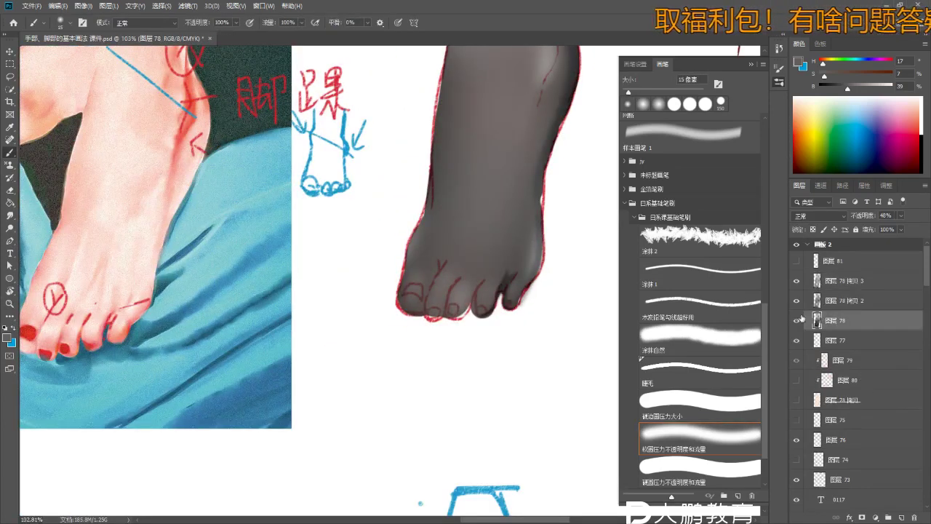
# - Merge 图层 78 拷贝 2 and 图层 78 into 拷贝 3, and add a new empty layer 图层 82 above
pyautogui.click(799, 319)
pyautogui.click(797, 321)
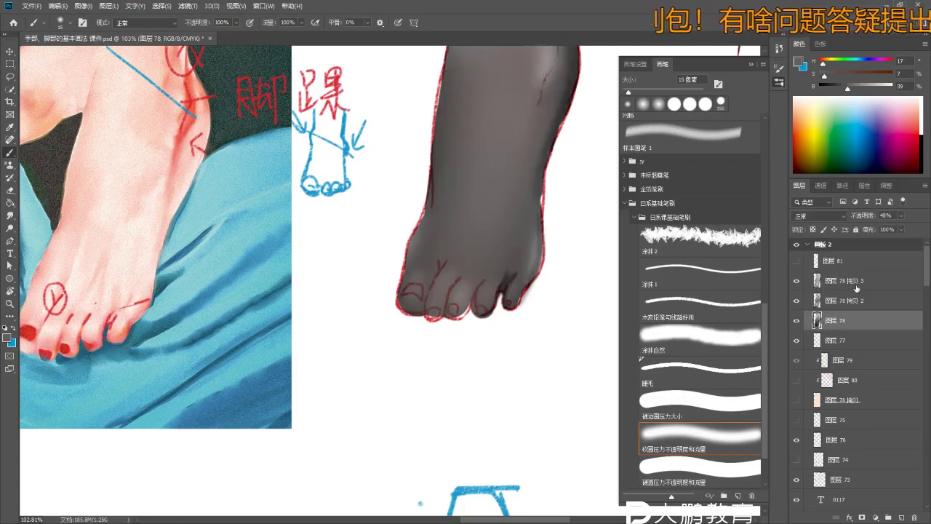
pyautogui.rightClick(856, 288)
pyautogui.click(807, 404)
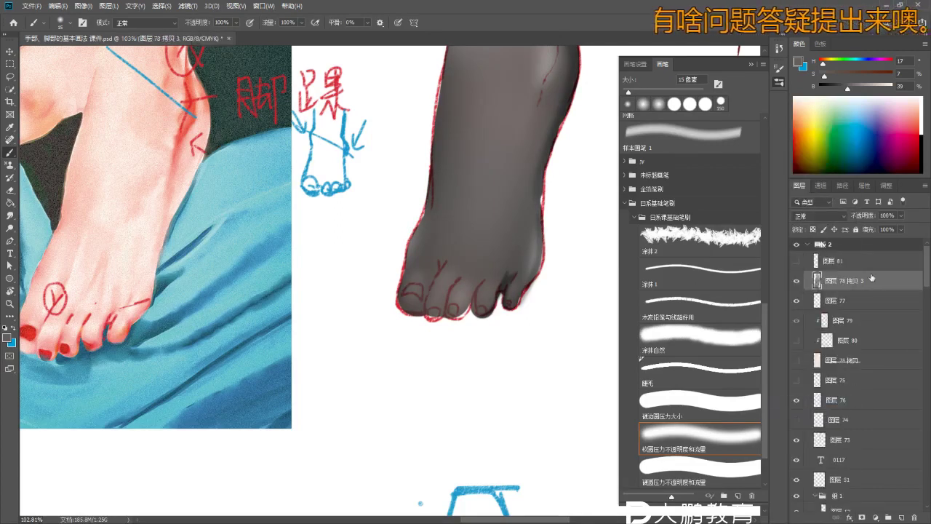
pyautogui.hotkey('ctrl', 'shift', 'alt', 'n')
# - Zoom in on the toes and paint dark shadows between them on 图层 82
pyautogui.write('bzb')
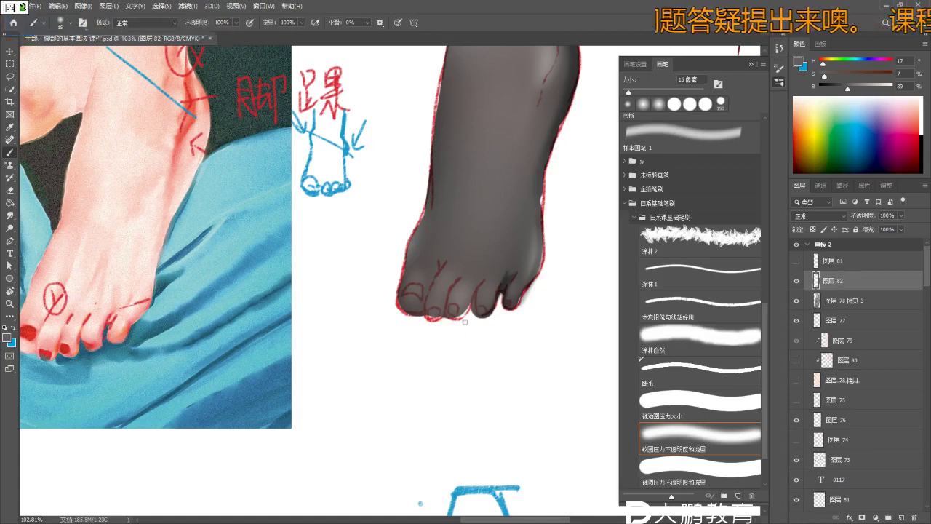
pyautogui.press('Escape')
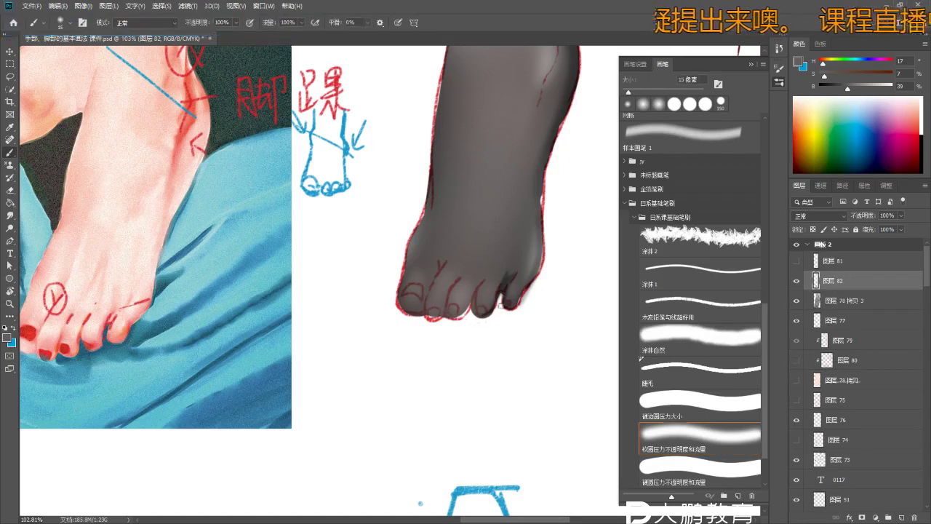
pyautogui.moveTo(494, 296); pyautogui.dragTo(574, 306)
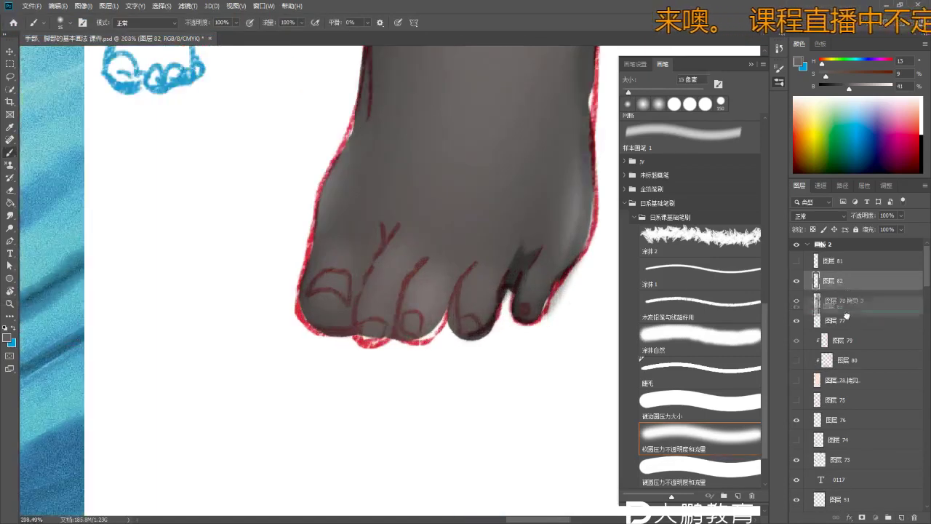
pyautogui.press('z')
pyautogui.moveTo(487, 304); pyautogui.dragTo(509, 304)
pyautogui.press('b')
pyautogui.moveTo(517, 263)
pyautogui.mouseDown()
pyautogui.moveTo(512, 323)
pyautogui.moveTo(521, 286)
pyautogui.moveTo(493, 334)
pyautogui.moveTo(502, 331)
pyautogui.moveTo(394, 345)
pyautogui.moveTo(415, 325)
pyautogui.moveTo(424, 328)
pyautogui.moveTo(407, 340)
pyautogui.moveTo(453, 342)
pyautogui.mouseUp()
pyautogui.scroll(-5, 452, 342)
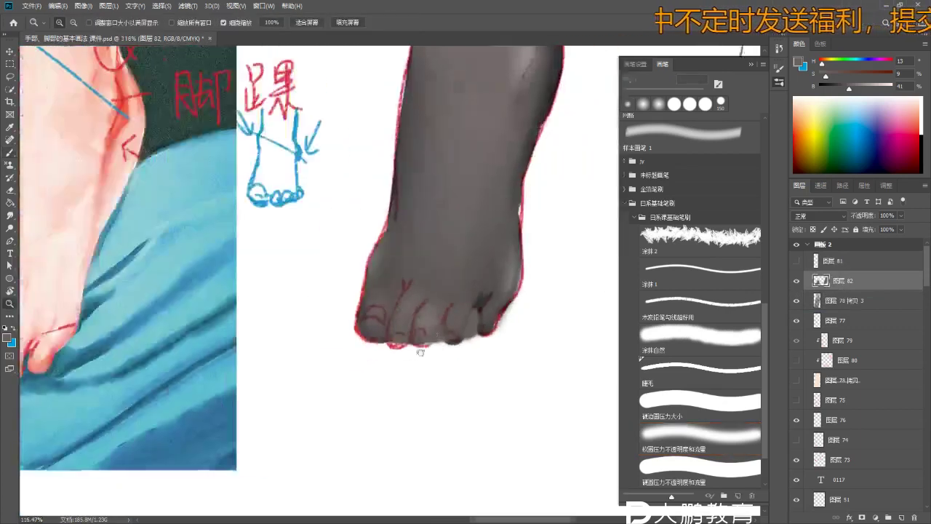
# - Lower 图层 82 to 51% opacity and darken it with Hue/Saturation Lightness -8
pyautogui.click(901, 216)
pyautogui.moveTo(902, 230); pyautogui.dragTo(879, 227)
pyautogui.scroll(-3, 465, 326)
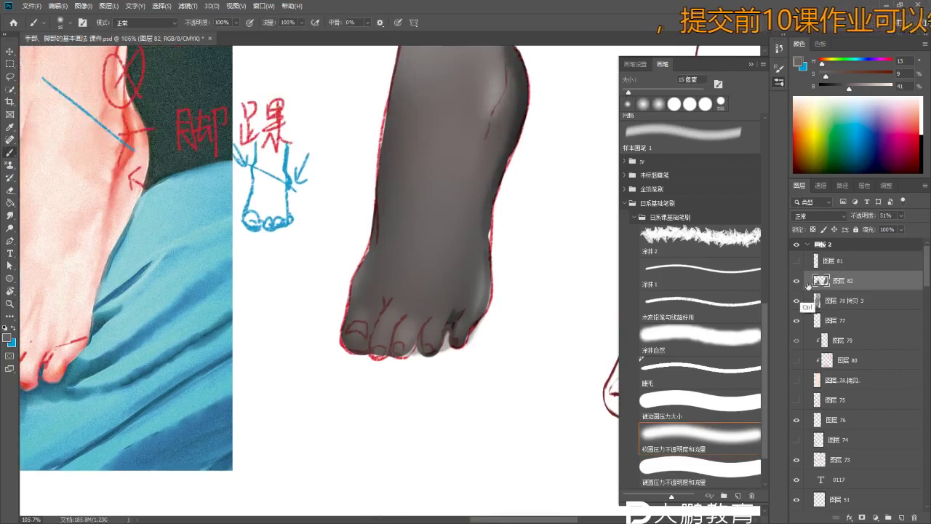
pyautogui.hotkey('ctrl', 'u')
pyautogui.moveTo(661, 259); pyautogui.dragTo(611, 264)
pyautogui.click(780, 162)
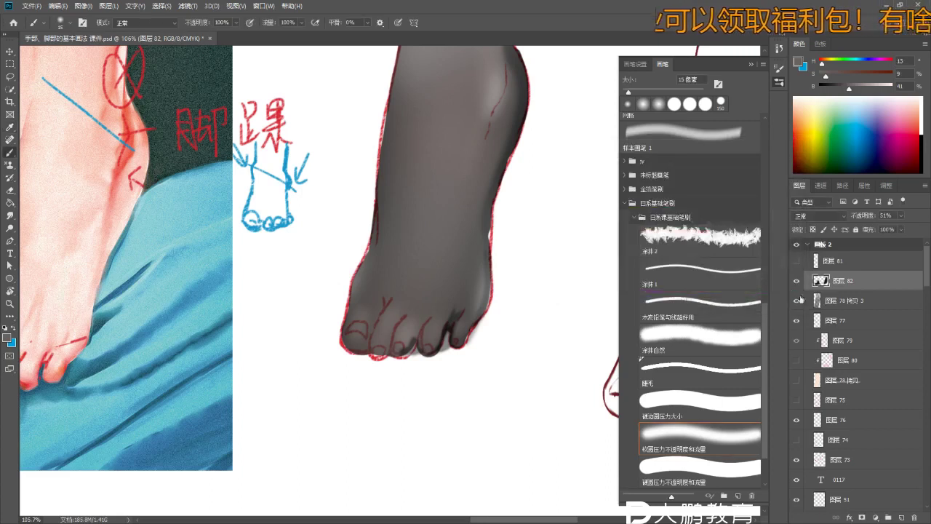
pyautogui.rightClick(830, 301)
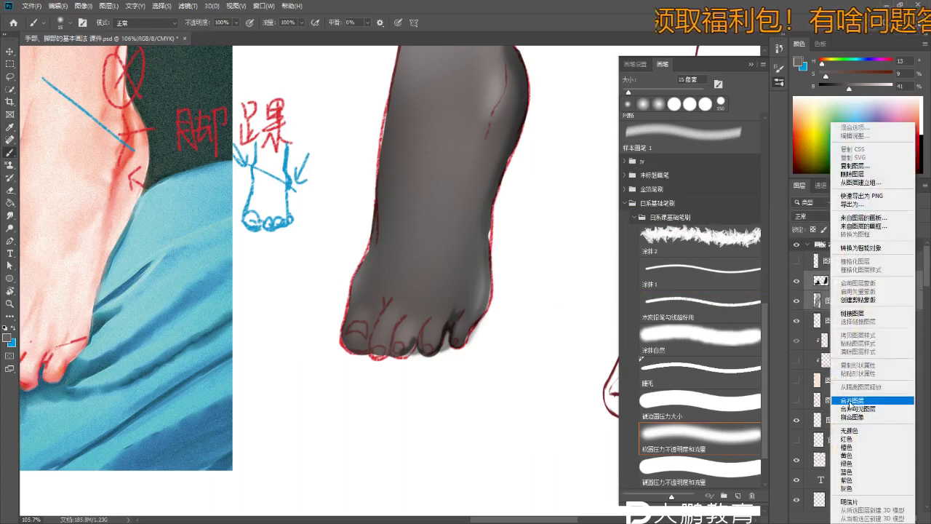
# - Merge the toe shadows into the stocking layer and sample a dark grey from between the toes
pyautogui.click(835, 406)
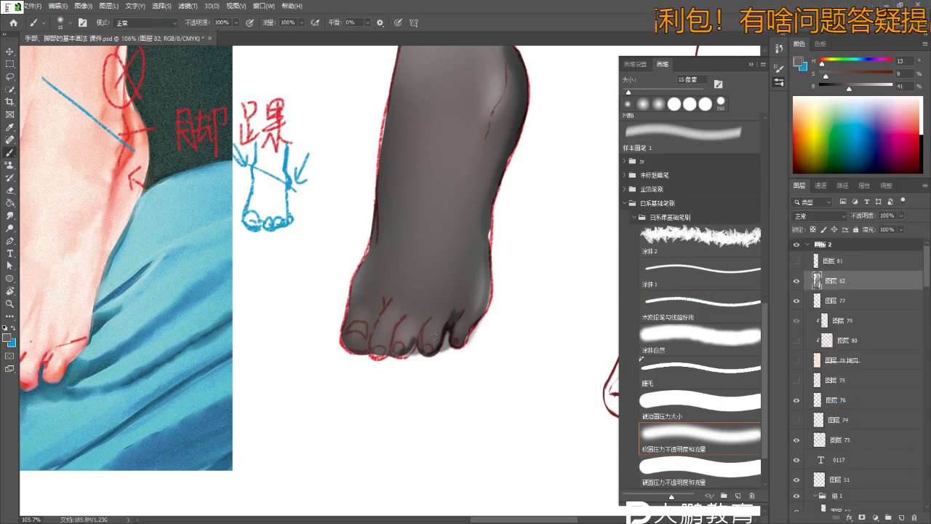
pyautogui.scroll(1, 419, 345)
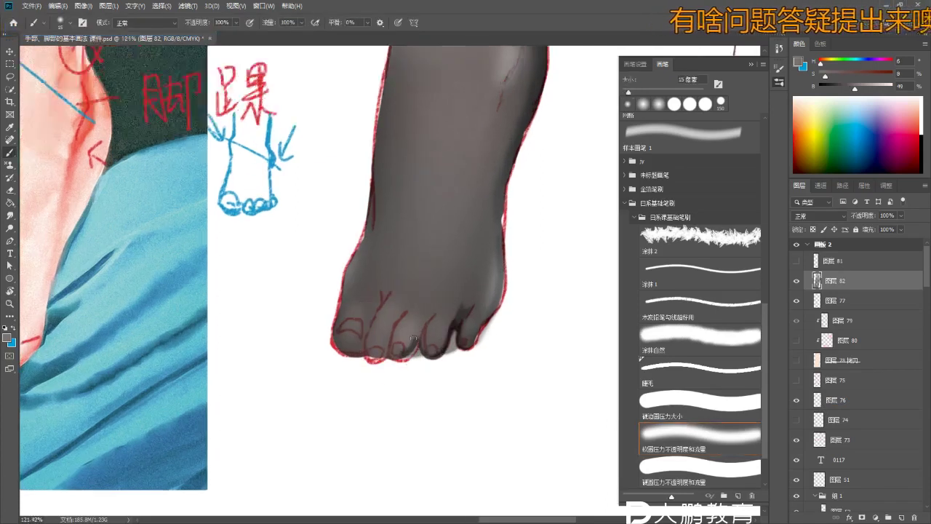
pyautogui.scroll(3, 419, 344)
pyautogui.scroll(-4, 418, 342)
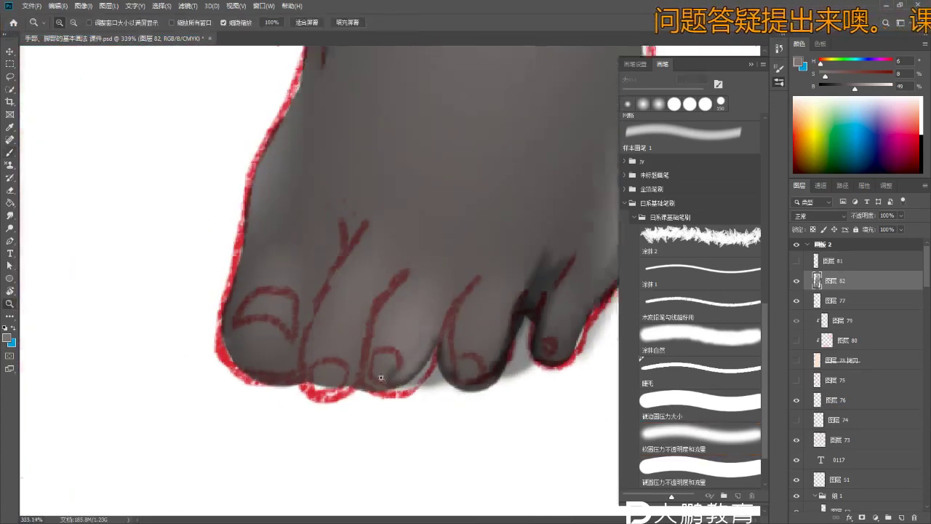
pyautogui.press(']')
pyautogui.press(']')
pyautogui.press(']')
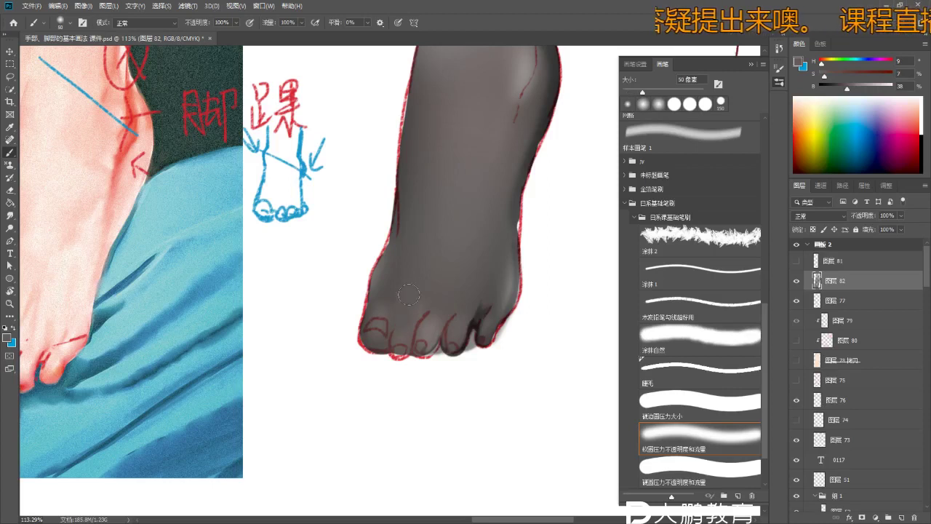
pyautogui.scroll(1, 400, 331)
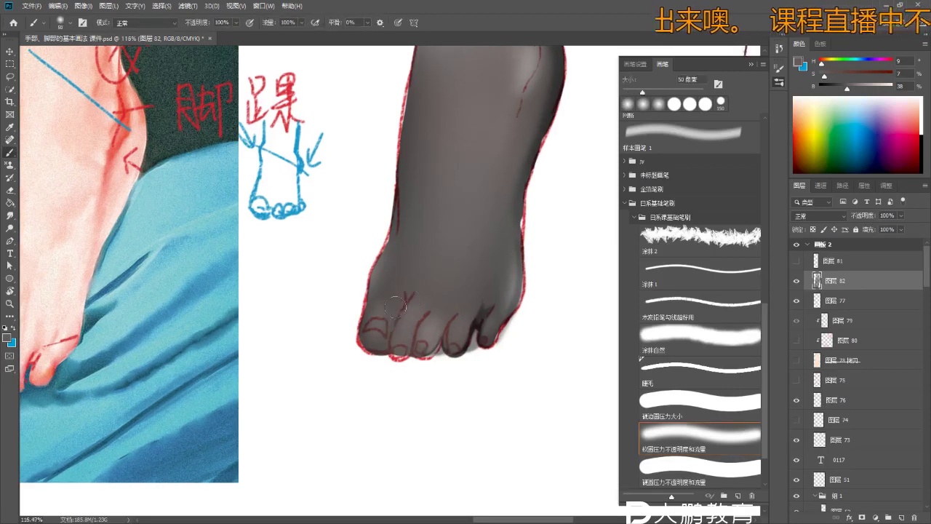
pyautogui.scroll(3, 393, 307)
pyautogui.keyDown('alt'); pyautogui.click(534, 353); pyautogui.keyUp('alt')
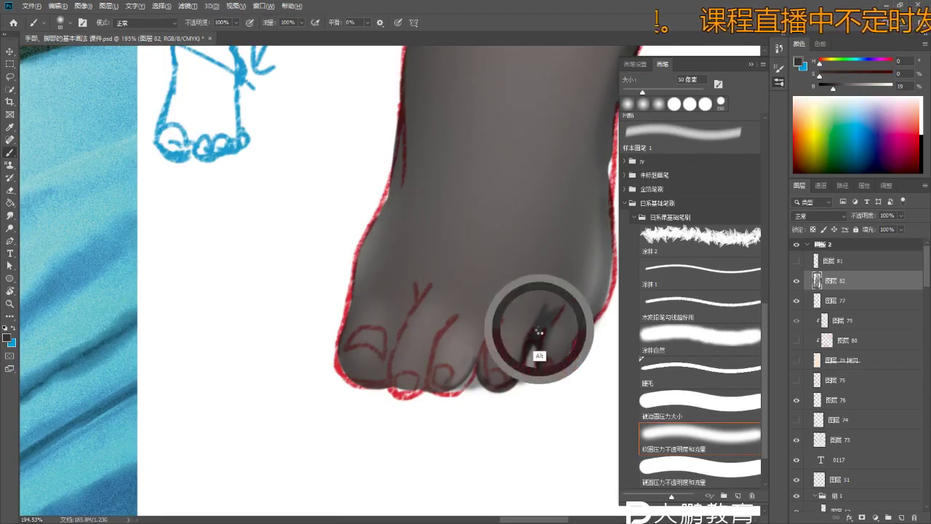
pyautogui.scroll(2, 527, 338)
pyautogui.press('[')
pyautogui.press('[')
pyautogui.press('[')
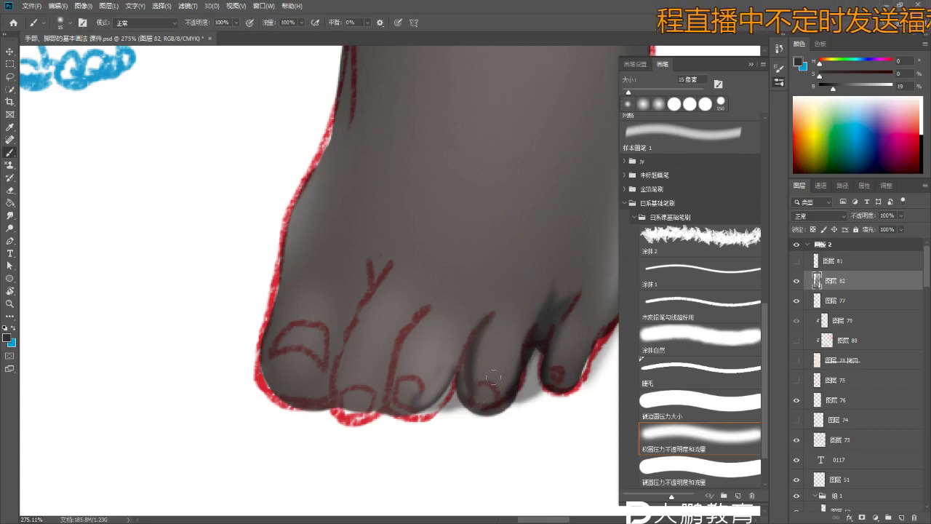
pyautogui.press('ctrl')
# - Darken the grooves between the toes with a small brush, undoing stray strokes
pyautogui.moveTo(464, 360); pyautogui.dragTo(473, 283)
pyautogui.hotkey('ctrl', 'z')
pyautogui.press(']')
pyautogui.moveTo(468, 330); pyautogui.dragTo(435, 404)
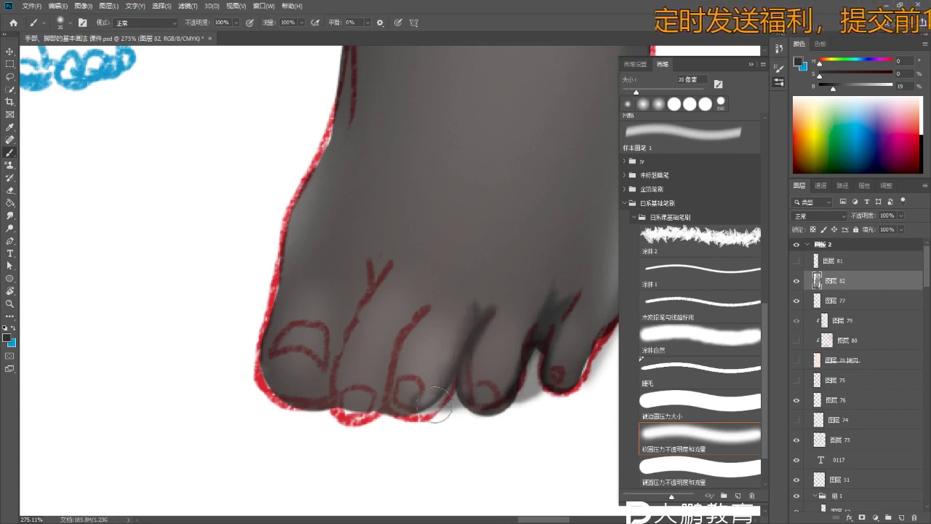
pyautogui.moveTo(426, 321); pyautogui.dragTo(419, 291)
pyautogui.press('[')
pyautogui.press('[')
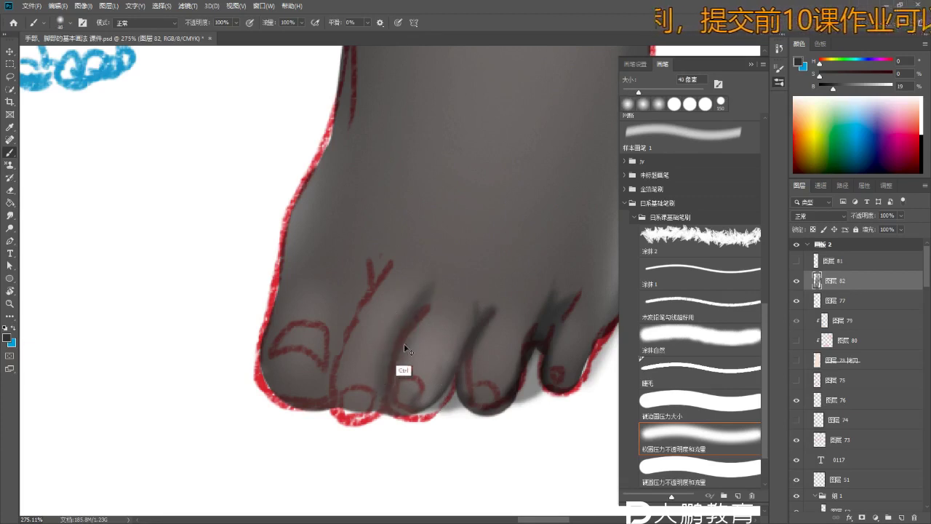
pyautogui.press('ctrl')
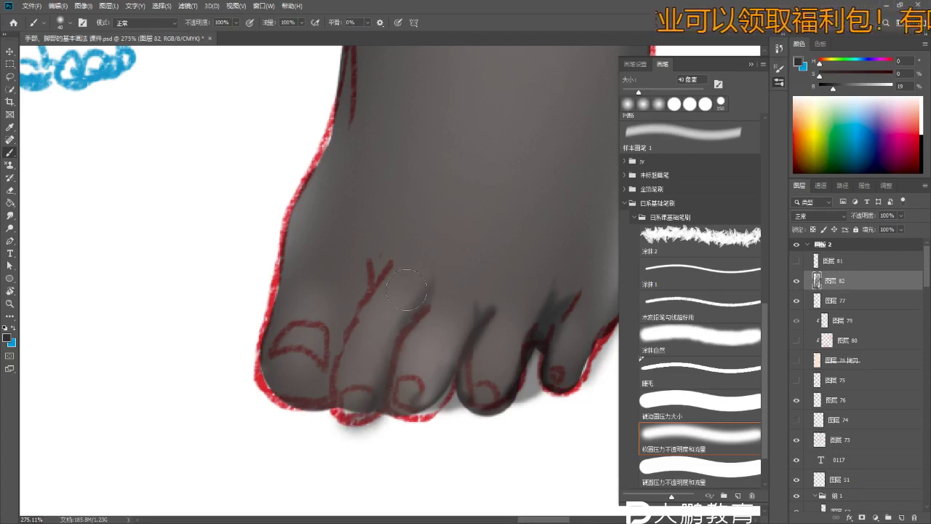
pyautogui.press('ctrl')
pyautogui.hotkey('ctrl', 'z')
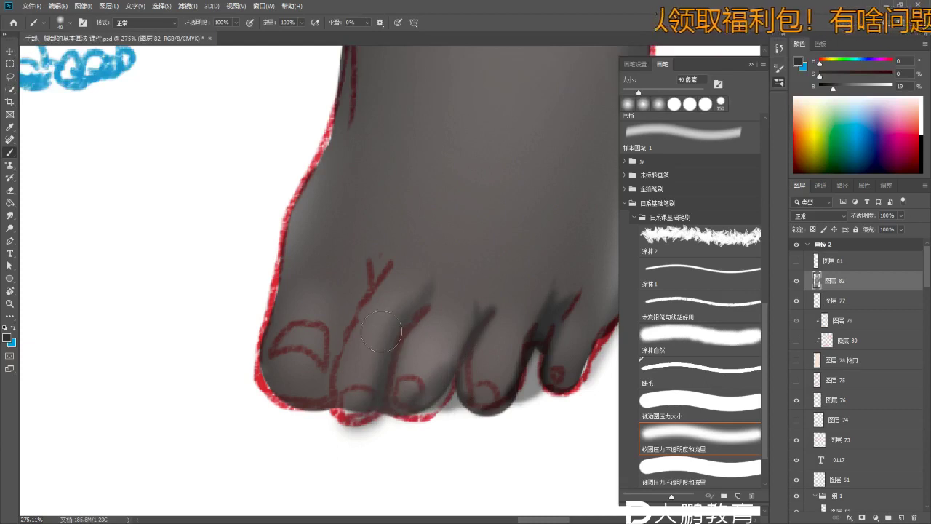
# - Deepen the big toe base and shade all the toes' undersides darker with a 100 px brush
pyautogui.moveTo(351, 327); pyautogui.dragTo(336, 342)
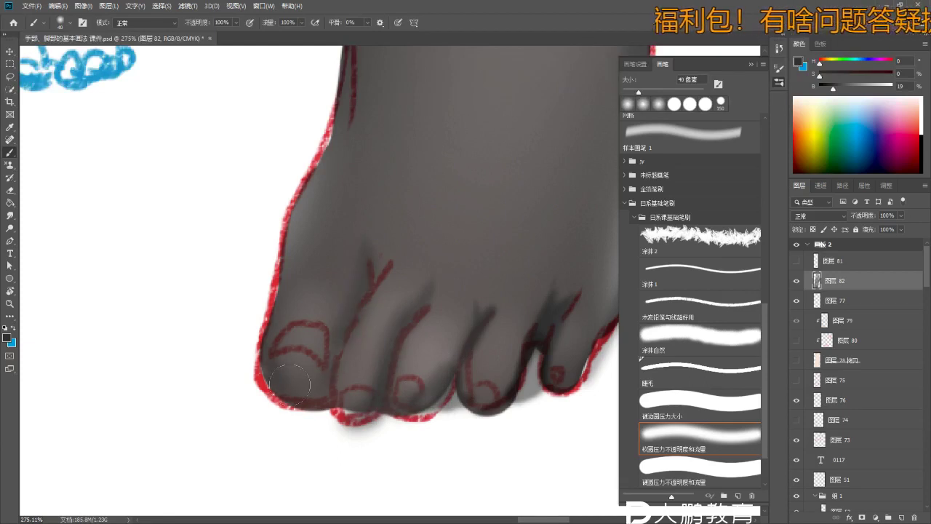
pyautogui.moveTo(281, 364); pyautogui.dragTo(312, 404)
pyautogui.moveTo(283, 368)
pyautogui.mouseDown()
pyautogui.moveTo(437, 398)
pyautogui.moveTo(373, 376)
pyautogui.moveTo(539, 384)
pyautogui.moveTo(421, 387)
pyautogui.moveTo(565, 370)
pyautogui.mouseUp()
pyautogui.scroll(-5, 466, 384)
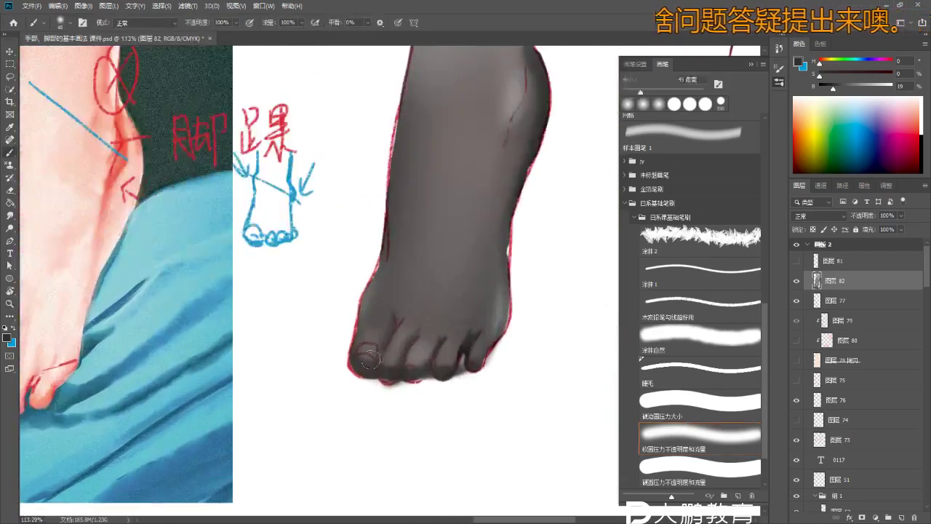
pyautogui.press(']')
pyautogui.press(']')
pyautogui.press(']')
pyautogui.press(']')
pyautogui.press(']')
pyautogui.moveTo(356, 348)
pyautogui.mouseDown()
pyautogui.moveTo(434, 363)
pyautogui.moveTo(368, 348)
pyautogui.moveTo(479, 354)
pyautogui.moveTo(444, 359)
pyautogui.moveTo(494, 334)
pyautogui.moveTo(473, 360)
pyautogui.moveTo(439, 370)
pyautogui.mouseUp()
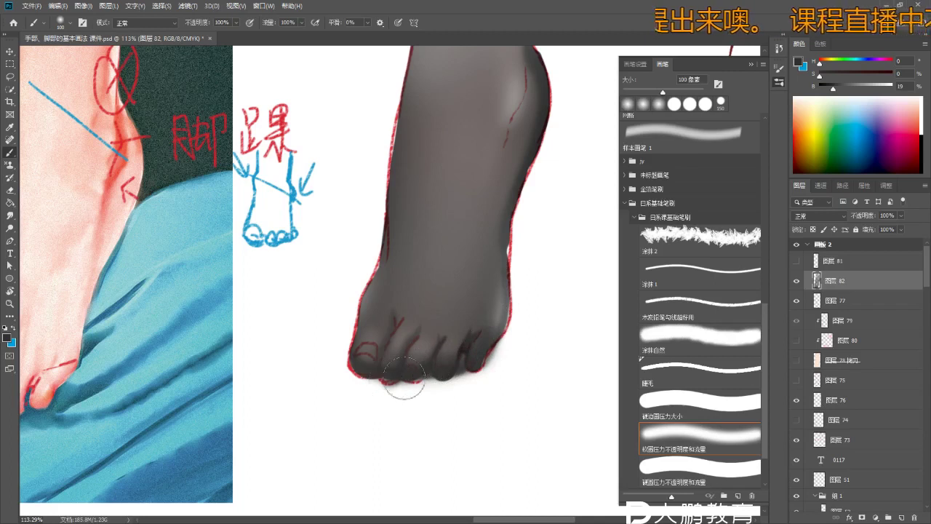
pyautogui.scroll(-3, 405, 380)
pyautogui.scroll(3, 378, 360)
# - Erase the toe bottoms lighter and show layers 78 and 80 on the foot
pyautogui.press('e')
pyautogui.moveTo(379, 360); pyautogui.dragTo(401, 380)
pyautogui.hotkey('ctrl', 'z')
pyautogui.moveTo(342, 383)
pyautogui.mouseDown()
pyautogui.moveTo(332, 364)
pyautogui.moveTo(379, 367)
pyautogui.mouseUp()
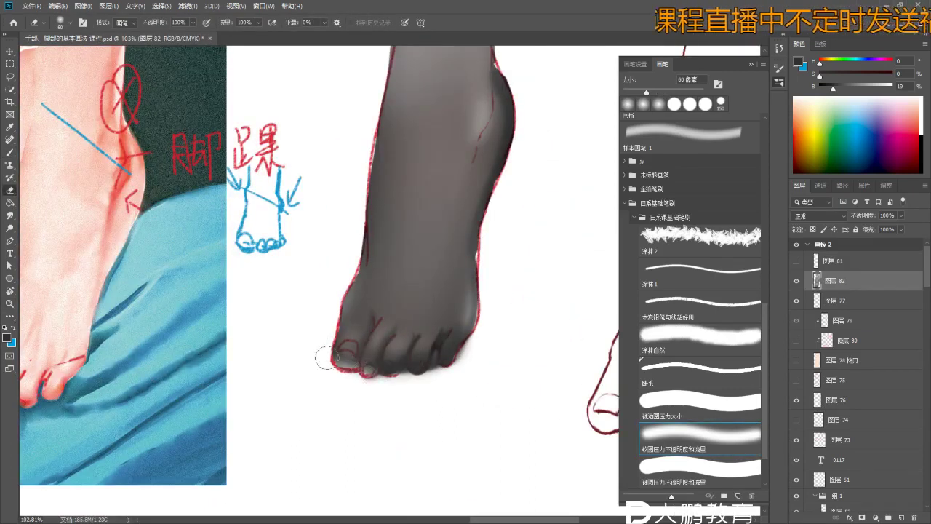
pyautogui.moveTo(800, 360); pyautogui.dragTo(797, 340)
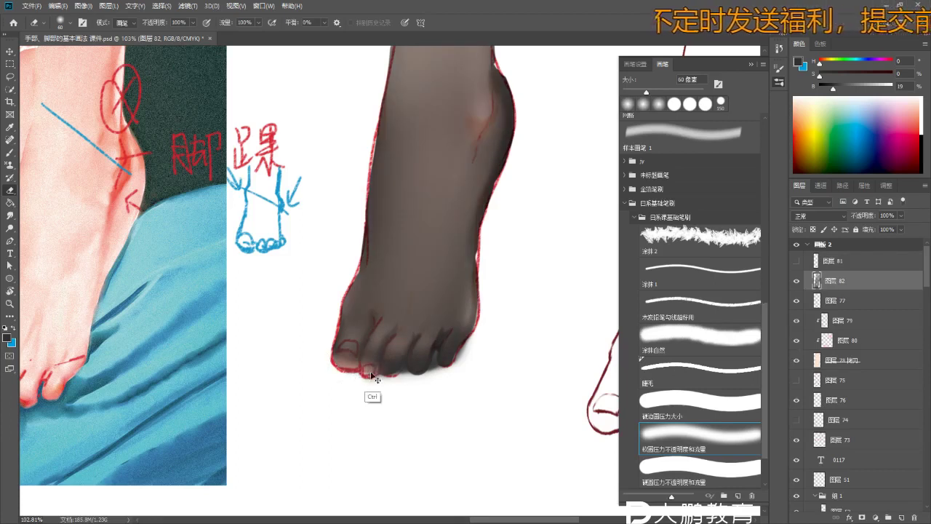
pyautogui.press('b')
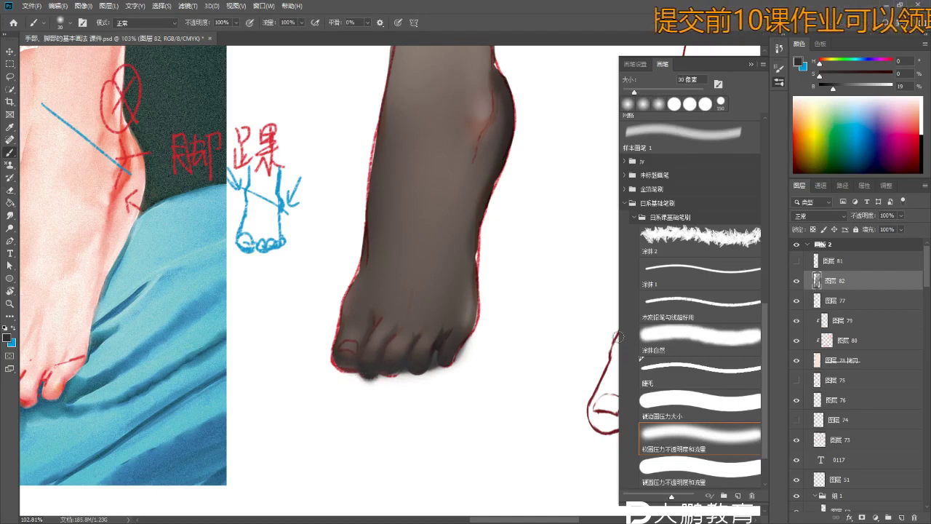
# - Darken the big toe outline and fourth toe, and shade along the toes' bottom with a soft 40 px brush
pyautogui.scroll(2, 389, 386)
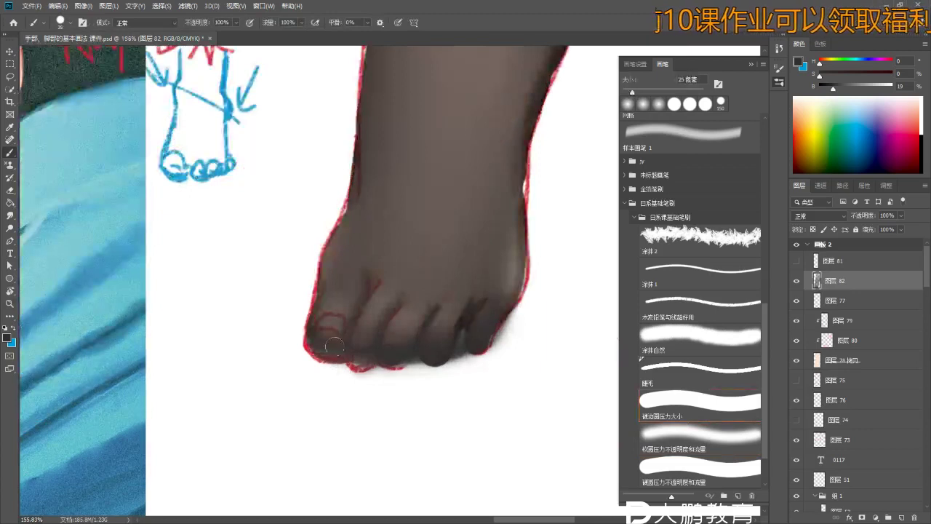
pyautogui.moveTo(327, 356); pyautogui.dragTo(312, 346)
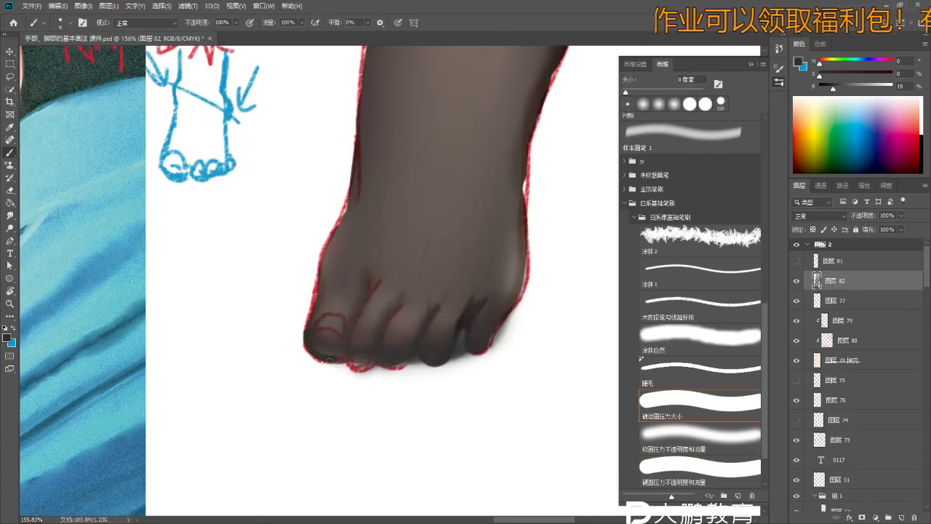
pyautogui.moveTo(401, 369); pyautogui.dragTo(412, 373)
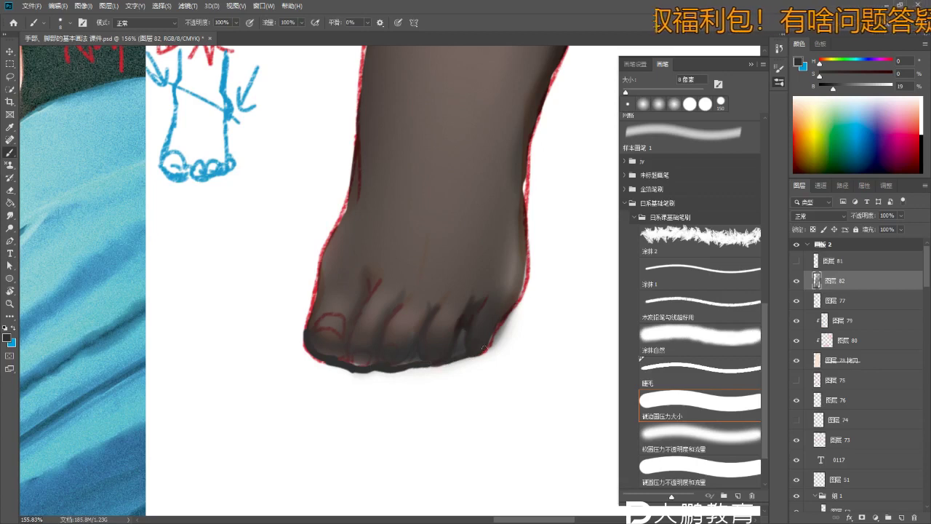
pyautogui.press(']')
pyautogui.press(']')
pyautogui.press(']')
pyautogui.press(']')
pyautogui.moveTo(313, 320); pyautogui.dragTo(333, 349)
pyautogui.moveTo(439, 358); pyautogui.dragTo(441, 314)
pyautogui.click(723, 468)
pyautogui.moveTo(337, 317)
pyautogui.mouseDown()
pyautogui.moveTo(344, 351)
pyautogui.moveTo(358, 331)
pyautogui.moveTo(377, 351)
pyautogui.moveTo(409, 339)
pyautogui.moveTo(422, 357)
pyautogui.moveTo(471, 351)
pyautogui.moveTo(406, 339)
pyautogui.mouseUp()
# - Clean the grey smear below the toes with a 30 px eraser and paint a dark toe-tip band at 35 px
pyautogui.press('e')
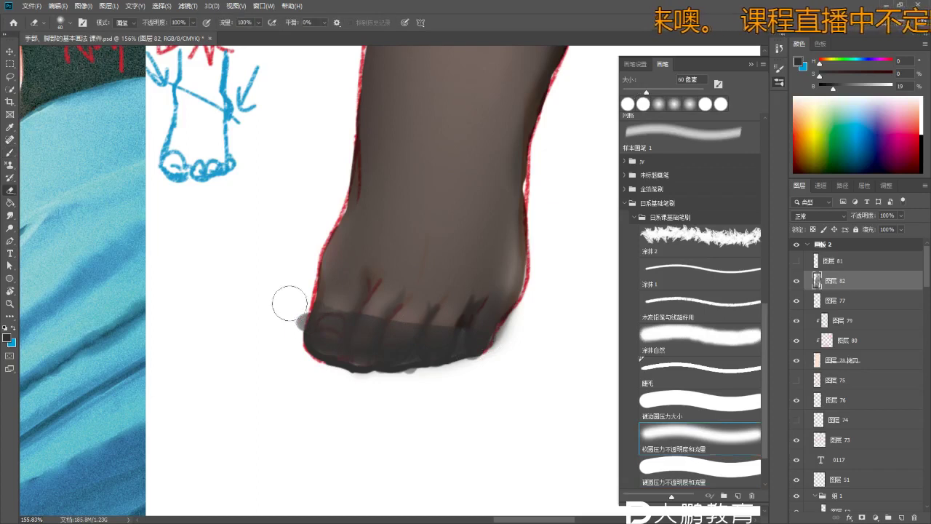
pyautogui.press('[')
pyautogui.press('[')
pyautogui.press('[')
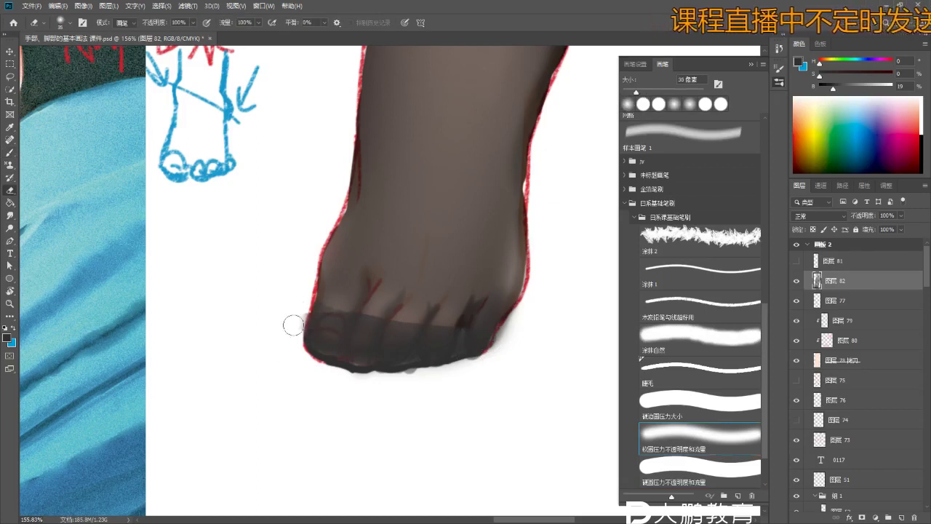
pyautogui.moveTo(386, 387); pyautogui.dragTo(402, 383)
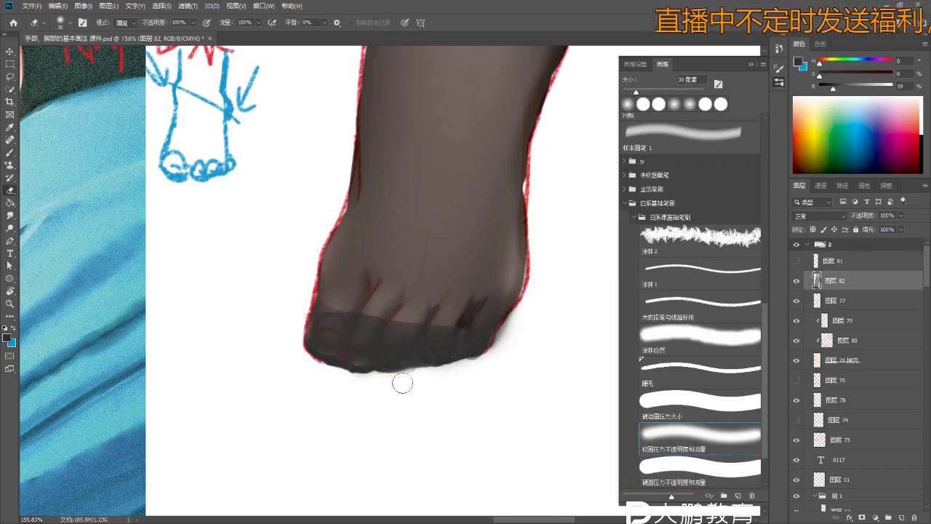
pyautogui.press('b')
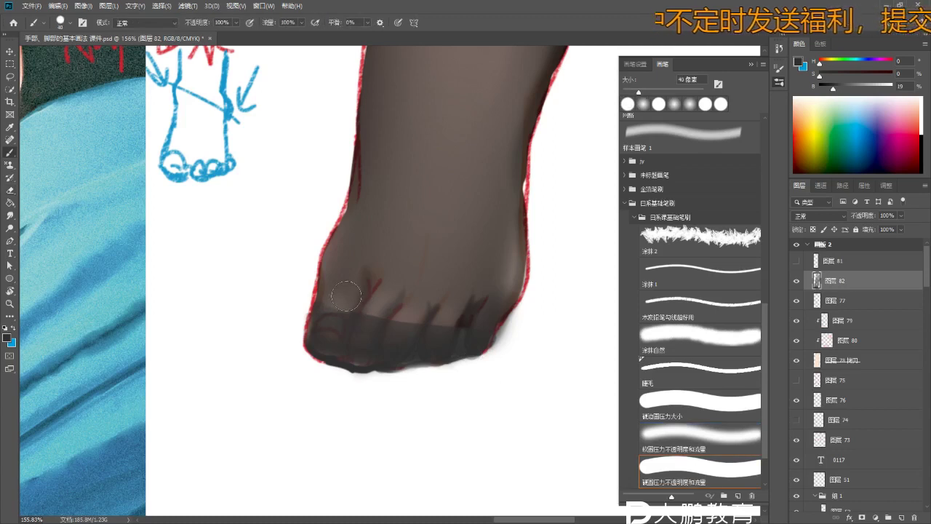
pyautogui.press('[')
pyautogui.press('[')
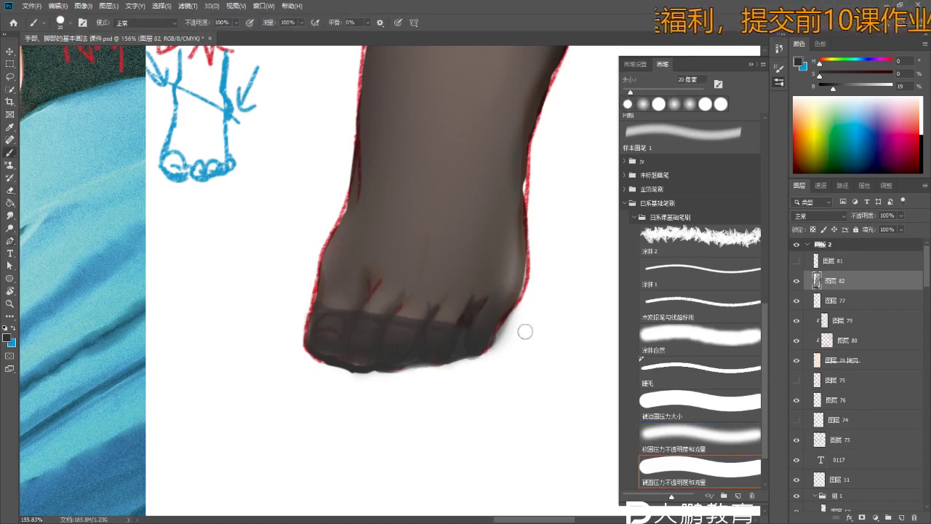
pyautogui.moveTo(313, 304); pyautogui.dragTo(487, 331)
pyautogui.moveTo(308, 307)
pyautogui.mouseDown()
pyautogui.moveTo(512, 332)
pyautogui.moveTo(455, 373)
pyautogui.moveTo(402, 304)
pyautogui.moveTo(349, 341)
pyautogui.moveTo(371, 316)
pyautogui.moveTo(373, 332)
pyautogui.moveTo(405, 355)
pyautogui.mouseUp()
# - Repaint the dark band across the toes, trim its right edge, and darken the foot's left edge
pyautogui.press('e')
pyautogui.hotkey('ctrl', 'z')
pyautogui.hotkey('ctrl', 'z')
pyautogui.hotkey('ctrl', 'z')
pyautogui.hotkey('ctrl', 'z')
pyautogui.hotkey('ctrl', 'z')
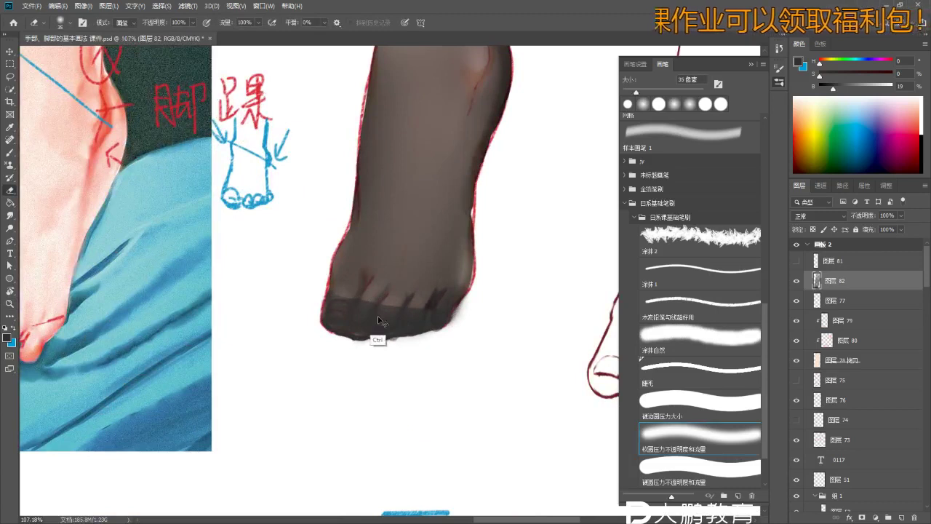
pyautogui.press('b')
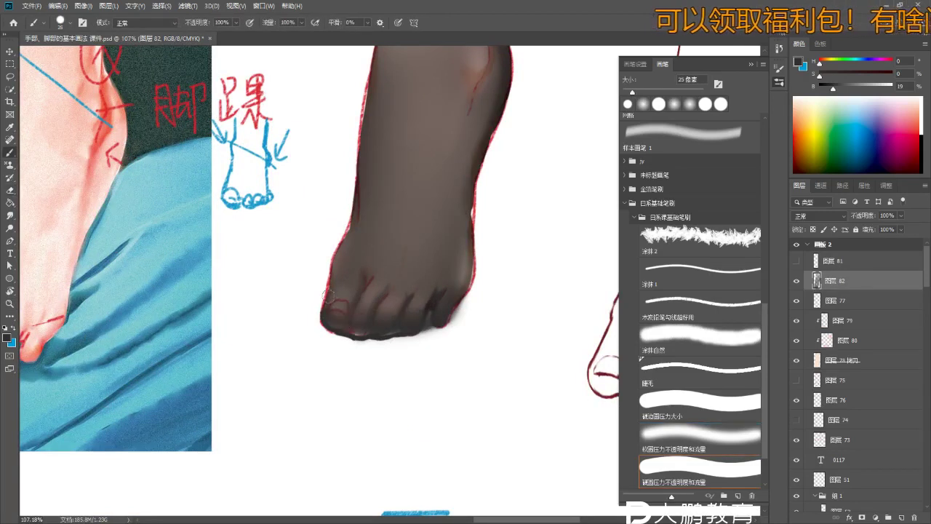
pyautogui.moveTo(329, 312)
pyautogui.mouseDown()
pyautogui.moveTo(339, 277)
pyautogui.moveTo(335, 310)
pyautogui.moveTo(347, 321)
pyautogui.moveTo(376, 290)
pyautogui.moveTo(394, 313)
pyautogui.moveTo(442, 301)
pyautogui.moveTo(339, 278)
pyautogui.moveTo(468, 284)
pyautogui.mouseUp()
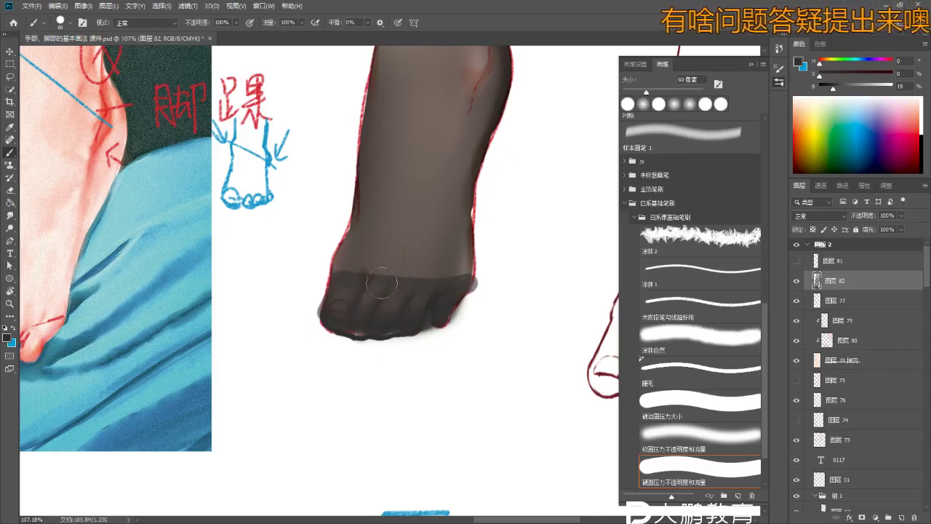
pyautogui.press('e')
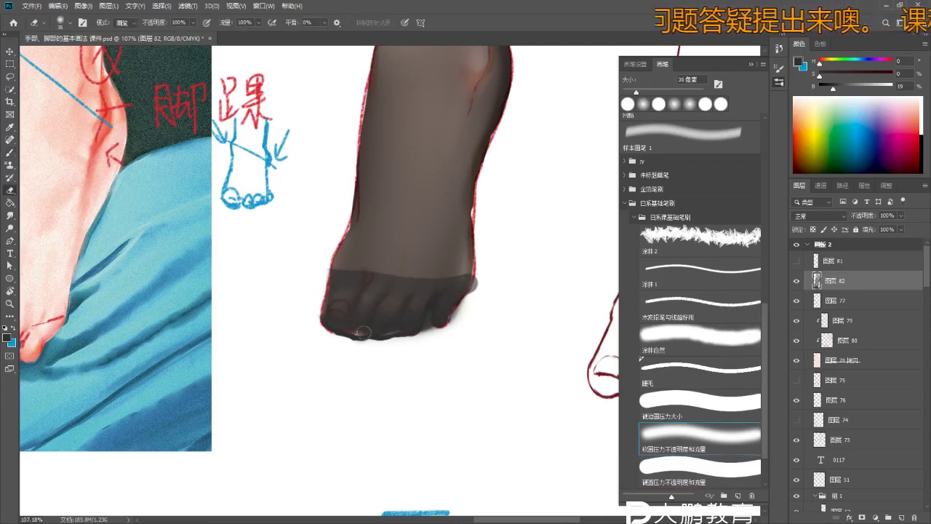
pyautogui.moveTo(473, 282)
pyautogui.mouseDown()
pyautogui.moveTo(480, 276)
pyautogui.moveTo(468, 284)
pyautogui.mouseUp()
pyautogui.press('b')
pyautogui.moveTo(332, 277); pyautogui.dragTo(336, 279)
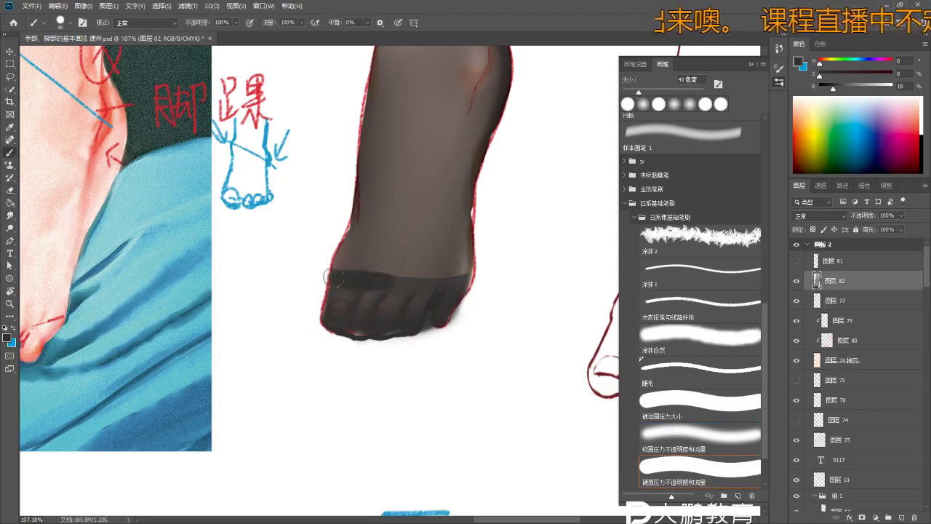
# - Zoom out to see the whole foot, erase a small spot, and pick a different brush preset
pyautogui.press('z')
pyautogui.keyDown('alt'); pyautogui.click(469, 291); pyautogui.keyUp('alt')
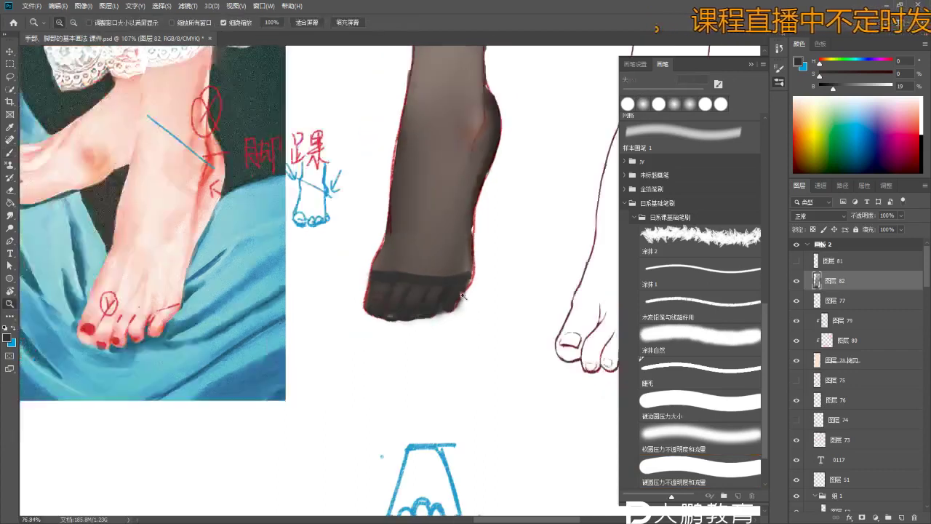
pyautogui.keyDown('alt'); pyautogui.click(472, 296); pyautogui.keyUp('alt')
pyautogui.click(472, 297)
pyautogui.press('e')
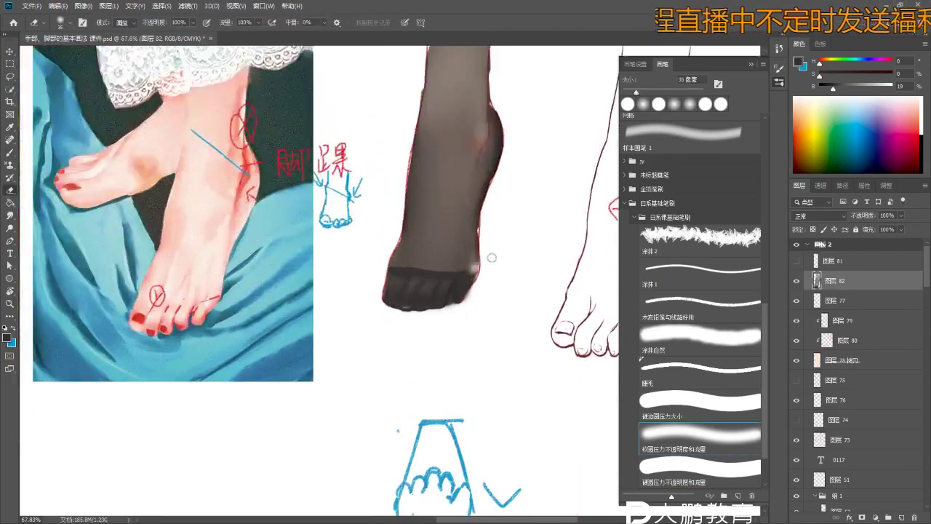
pyautogui.moveTo(484, 252); pyautogui.dragTo(469, 254)
pyautogui.press('b')
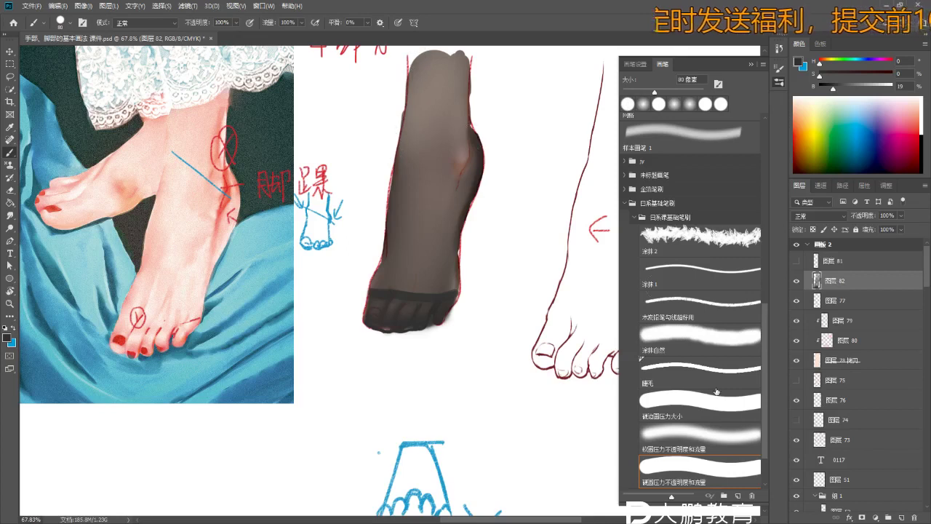
pyautogui.click(686, 429)
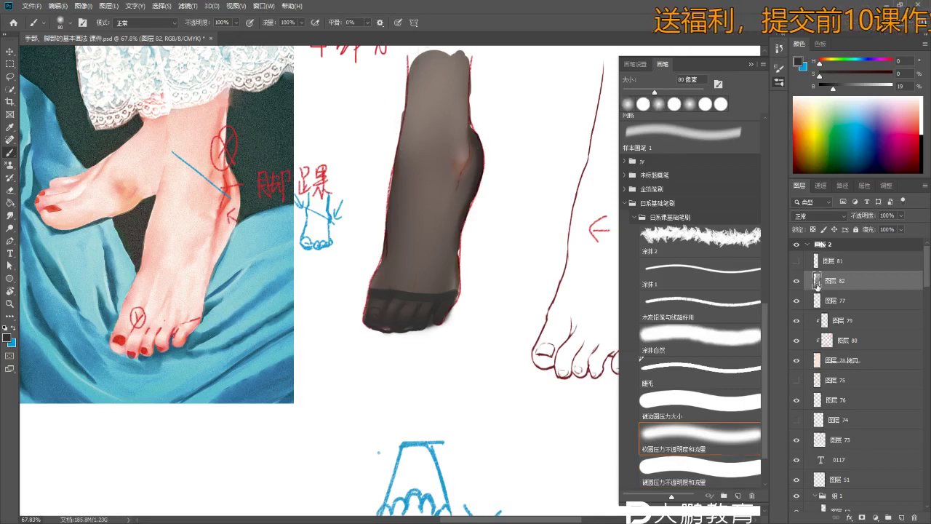
# - Widen the stocking's left edges and round off its top with broad grey paint
pyautogui.moveTo(448, 137); pyautogui.dragTo(443, 184)
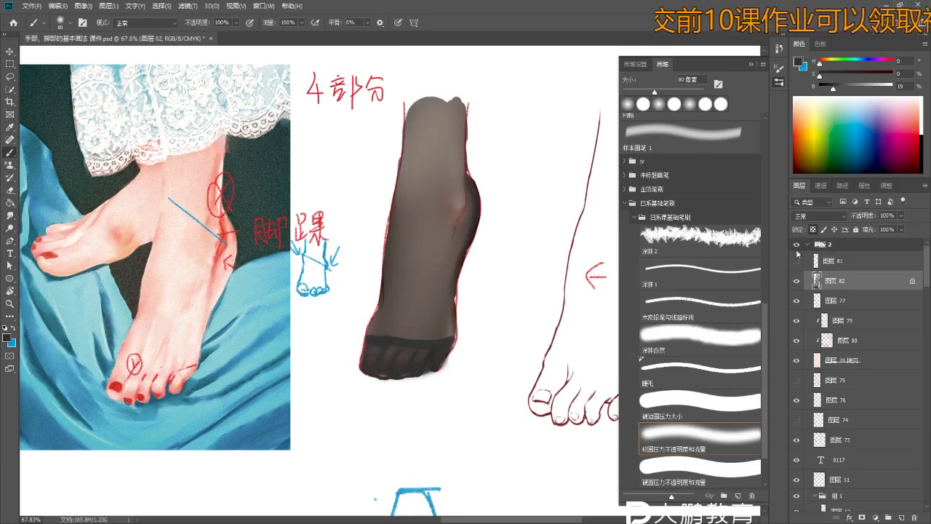
pyautogui.moveTo(406, 192)
pyautogui.mouseDown()
pyautogui.moveTo(407, 101)
pyautogui.moveTo(399, 182)
pyautogui.moveTo(420, 86)
pyautogui.moveTo(397, 209)
pyautogui.mouseUp()
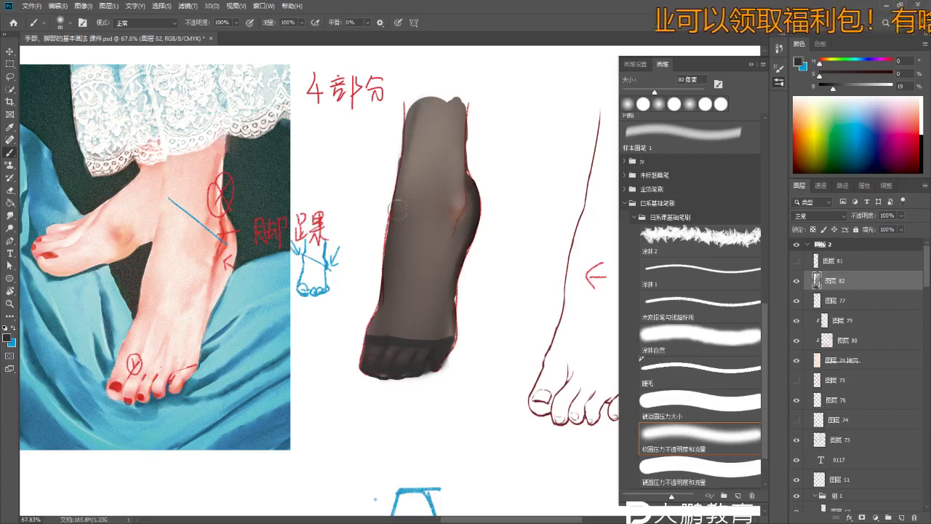
pyautogui.press(']')
pyautogui.press(']')
pyautogui.press(']')
pyautogui.moveTo(409, 106); pyautogui.dragTo(380, 280)
pyautogui.moveTo(371, 359); pyautogui.dragTo(378, 320)
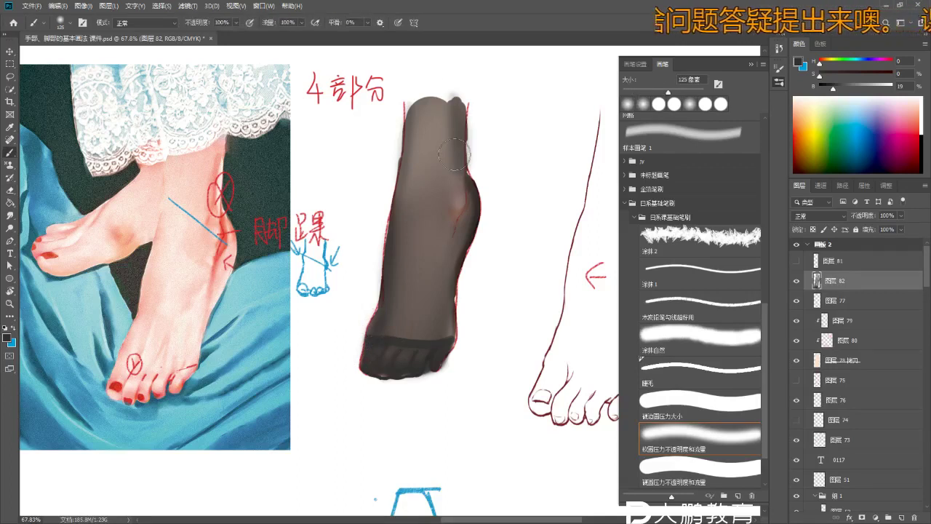
# - Add soft grey shading at the stocking's top right and erase the haze above it with a 25 px eraser
pyautogui.press(']')
pyautogui.press(']')
pyautogui.press(']')
pyautogui.press(']')
pyautogui.moveTo(447, 87)
pyautogui.mouseDown()
pyautogui.moveTo(452, 136)
pyautogui.moveTo(483, 129)
pyautogui.mouseUp()
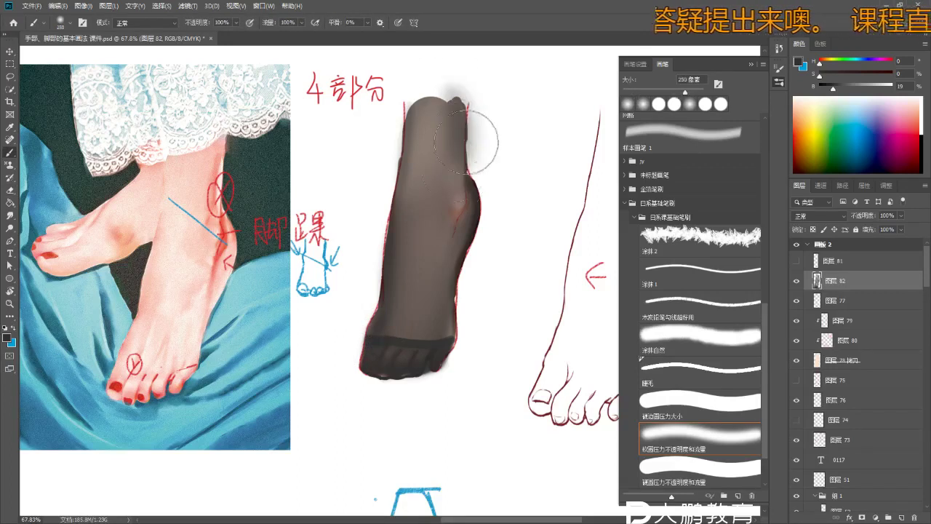
pyautogui.moveTo(445, 73); pyautogui.dragTo(473, 175)
pyautogui.press('[')
pyautogui.press('[')
pyautogui.press('[')
pyautogui.press('[')
pyautogui.press('[')
pyautogui.press('[')
pyautogui.press('[')
pyautogui.press('e')
pyautogui.moveTo(440, 86)
pyautogui.mouseDown()
pyautogui.moveTo(459, 102)
pyautogui.moveTo(457, 116)
pyautogui.moveTo(445, 84)
pyautogui.moveTo(470, 109)
pyautogui.moveTo(472, 135)
pyautogui.moveTo(473, 114)
pyautogui.mouseUp()
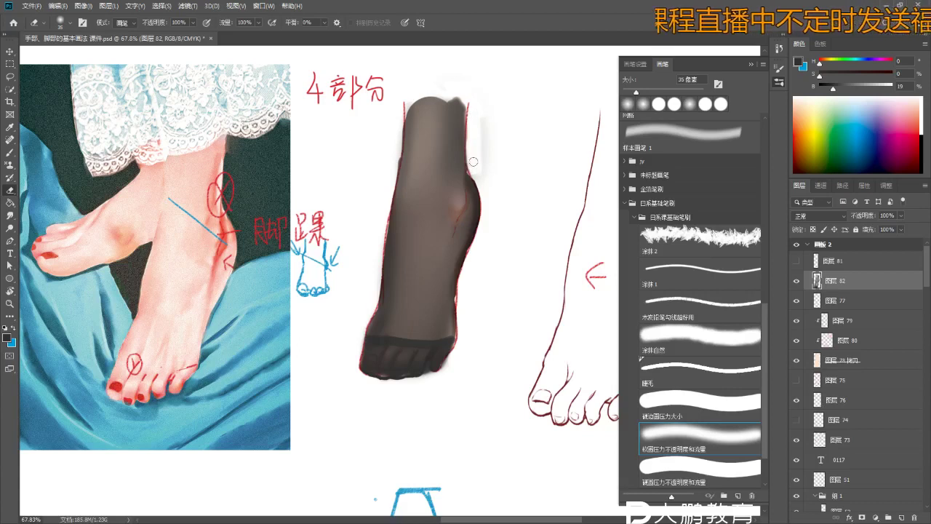
pyautogui.press('b')
pyautogui.scroll(5, 484, 187)
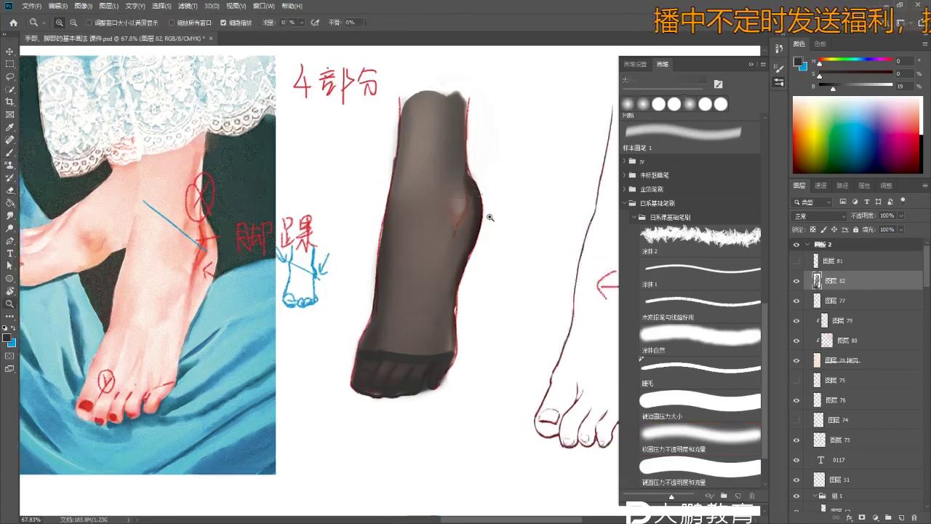
pyautogui.press('[')
pyautogui.press('[')
pyautogui.press('[')
pyautogui.press('[')
pyautogui.press('[')
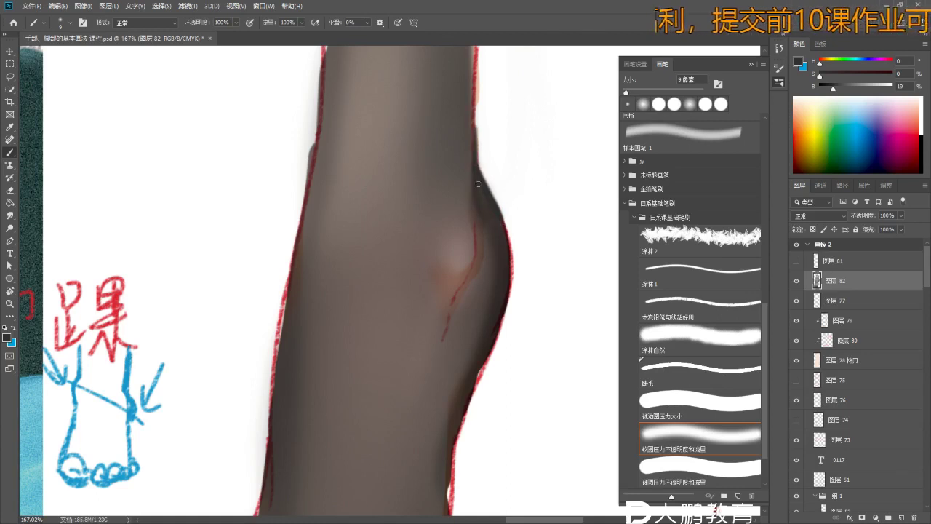
pyautogui.press('r')
pyautogui.scroll(-3, 487, 228)
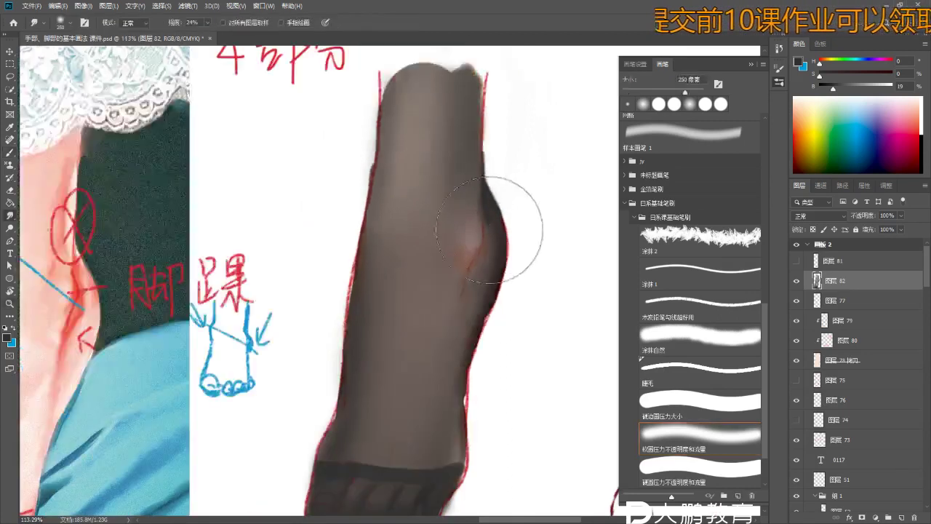
pyautogui.press('[')
pyautogui.press('[')
pyautogui.press('[')
pyautogui.press('[')
pyautogui.press('[')
pyautogui.press('[')
pyautogui.press('[')
pyautogui.press('[')
pyautogui.press('[')
pyautogui.press('[')
pyautogui.press('[')
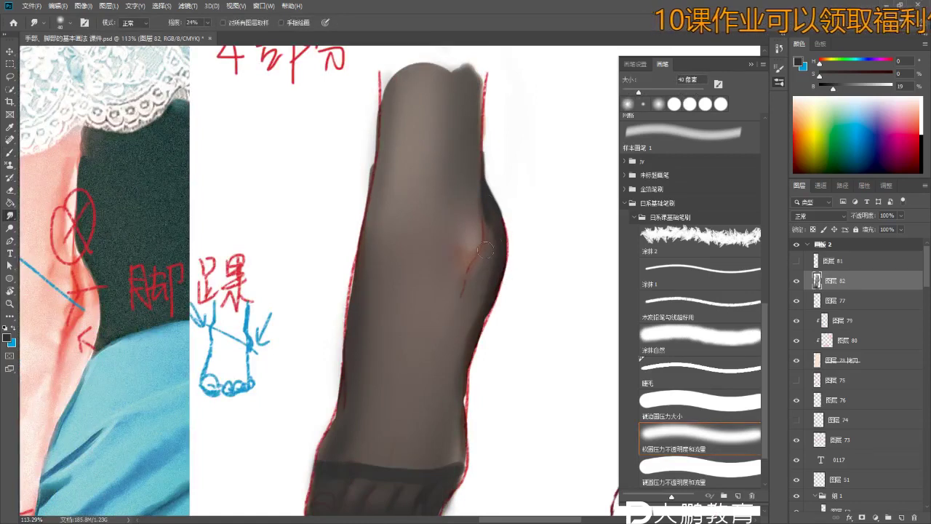
pyautogui.press('b')
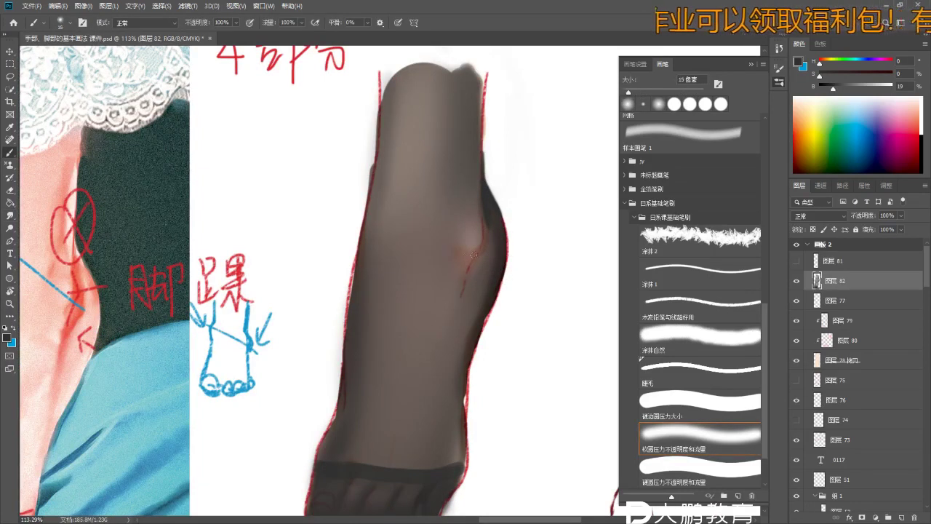
pyautogui.press(']')
pyautogui.press(']')
pyautogui.scroll(-2, 463, 296)
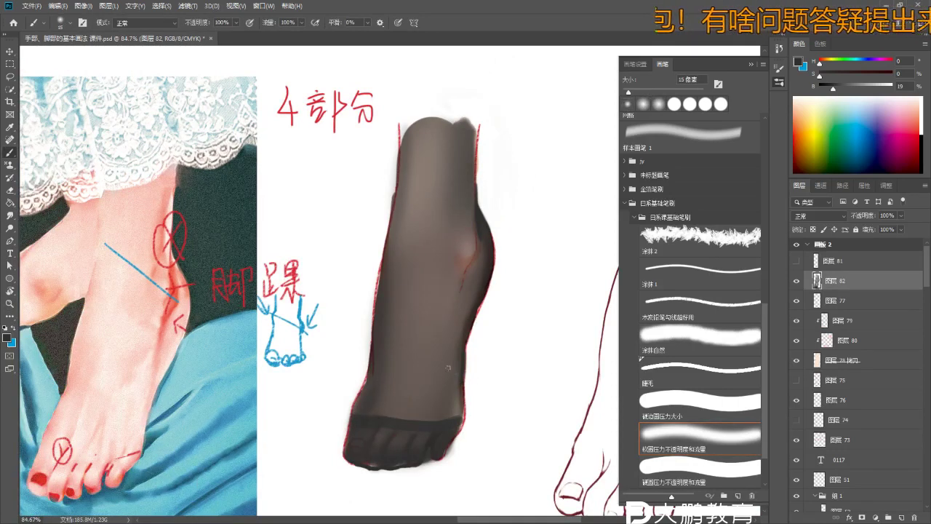
pyautogui.scroll(2, 465, 393)
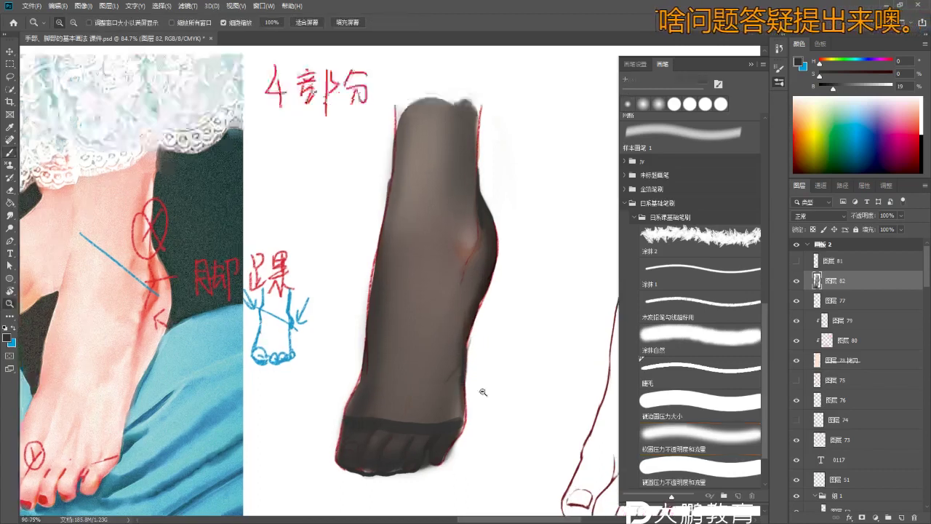
pyautogui.scroll(-3, 469, 430)
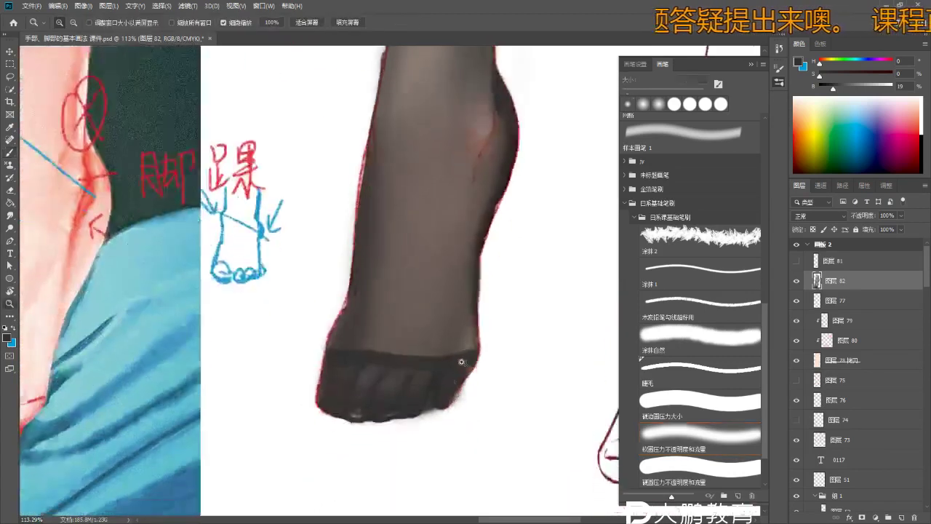
pyautogui.press('e')
pyautogui.press(']')
pyautogui.press(']')
pyautogui.press(']')
pyautogui.scroll(-2, 423, 414)
pyautogui.scroll(2, 423, 414)
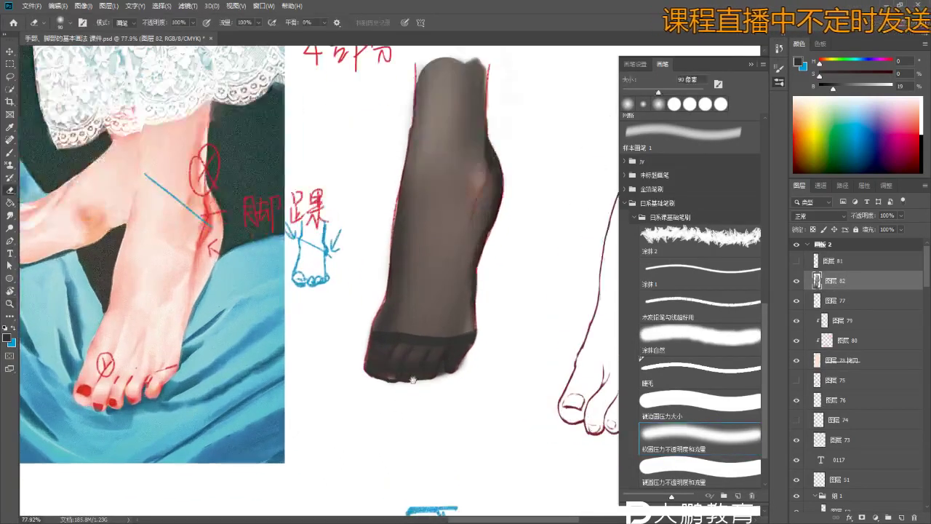
# - Sample the stocking's dark outline colour and darken the sock's bottom outline
pyautogui.scroll(2, 413, 379)
pyautogui.press('b')
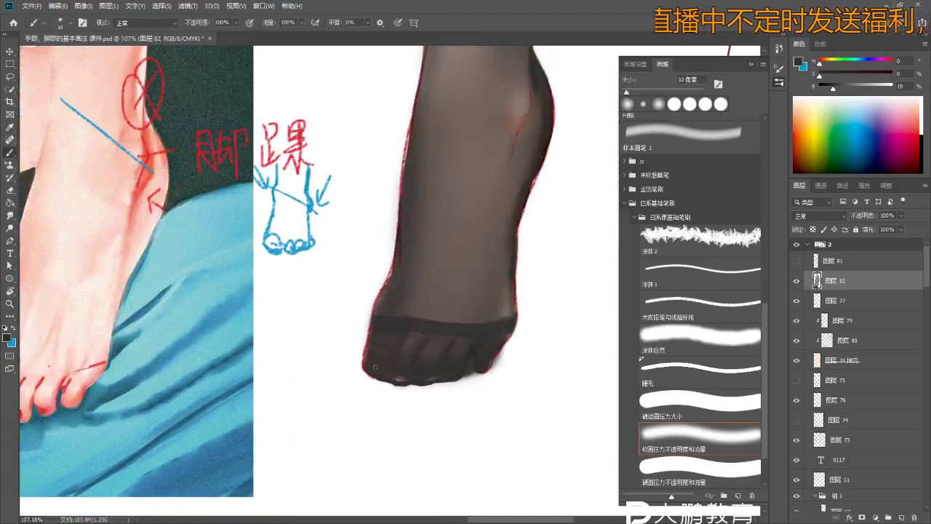
pyautogui.scroll(2, 478, 379)
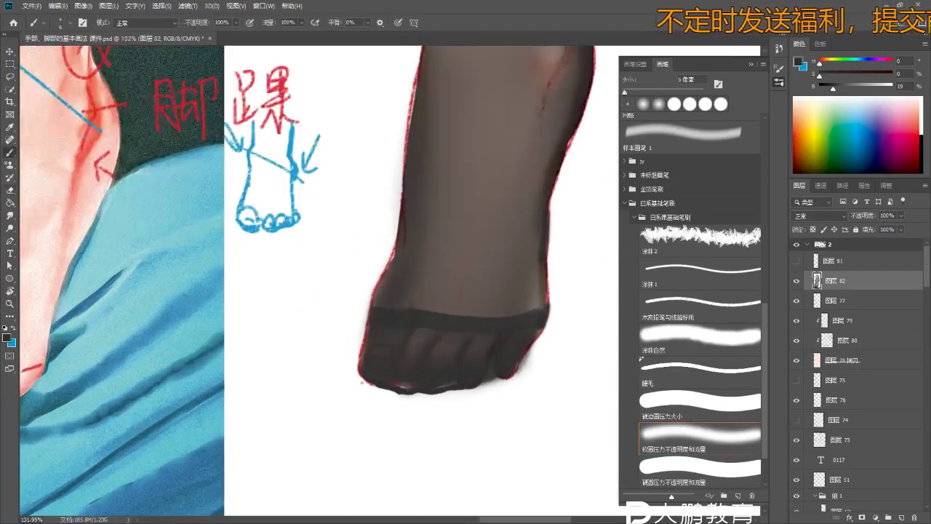
pyautogui.keyDown('alt'); pyautogui.click(436, 298); pyautogui.keyUp('alt')
pyautogui.scroll(1, 364, 371)
pyautogui.scroll(3, 375, 378)
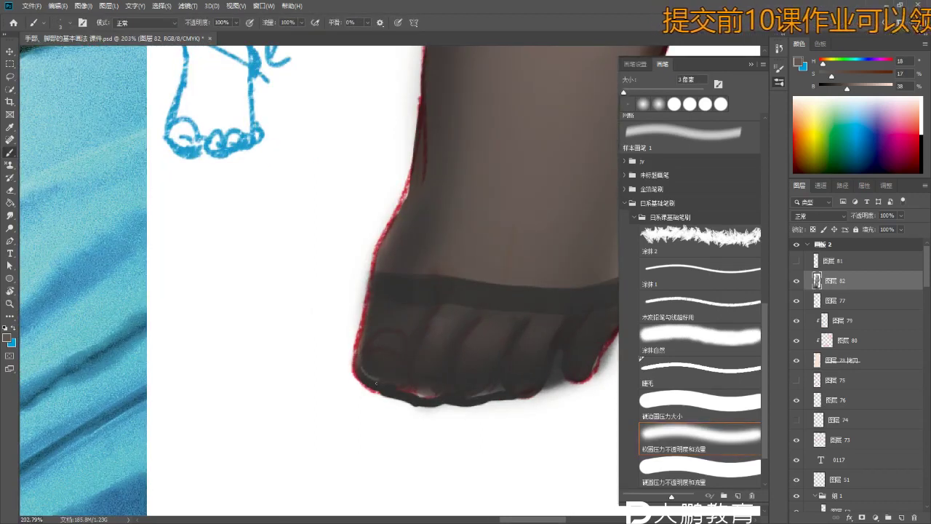
pyautogui.keyDown('alt'); pyautogui.click(390, 389); pyautogui.keyUp('alt')
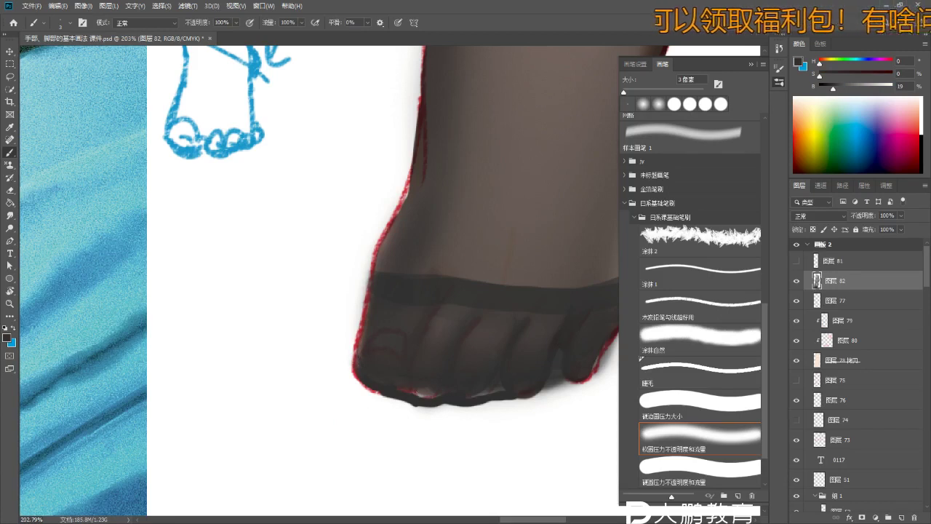
pyautogui.moveTo(413, 400); pyautogui.dragTo(426, 393)
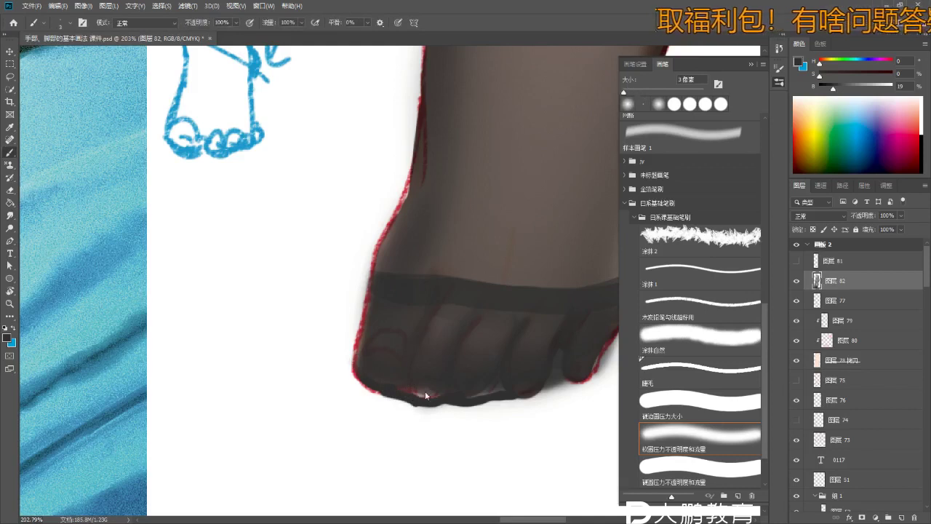
# - Repaint the toe darker and smoother in a mid sock tone, then erase the red outline beneath it
pyautogui.press(']')
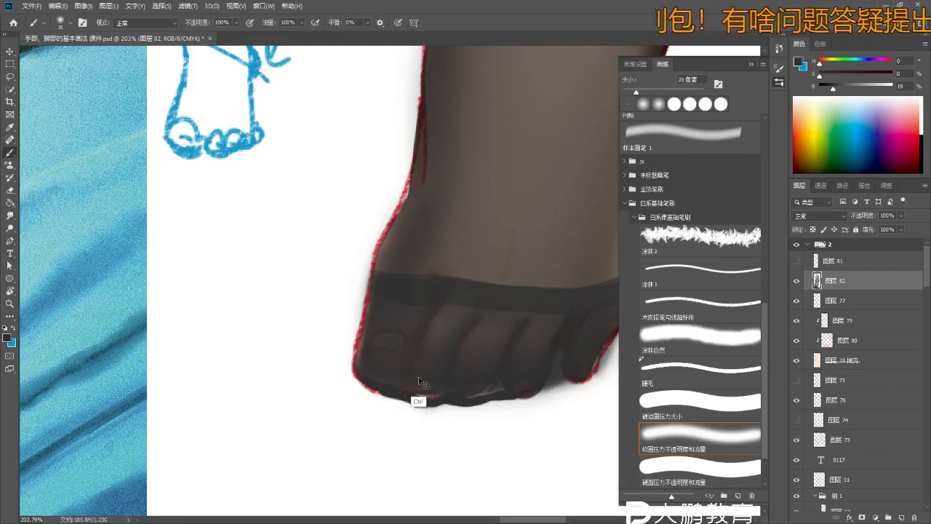
pyautogui.keyDown('alt'); pyautogui.click(424, 382); pyautogui.keyUp('alt')
pyautogui.moveTo(419, 389)
pyautogui.mouseDown()
pyautogui.moveTo(392, 372)
pyautogui.moveTo(519, 377)
pyautogui.mouseUp()
pyautogui.press(']')
pyautogui.press('e')
pyautogui.moveTo(415, 388); pyautogui.dragTo(434, 384)
pyautogui.moveTo(407, 422)
pyautogui.mouseDown()
pyautogui.moveTo(386, 425)
pyautogui.moveTo(393, 413)
pyautogui.moveTo(381, 406)
pyautogui.moveTo(453, 414)
pyautogui.mouseUp()
pyautogui.press('[')
pyautogui.press('[')
pyautogui.press('[')
pyautogui.press('[')
pyautogui.press('[')
pyautogui.press('[')
pyautogui.press('[')
# - Erase the streak and soft smudge along the stocking's upper-left edge with a large eraser
pyautogui.press('z')
pyautogui.scroll(-5, 482, 430)
pyautogui.press('b')
pyautogui.scroll(2, 451, 291)
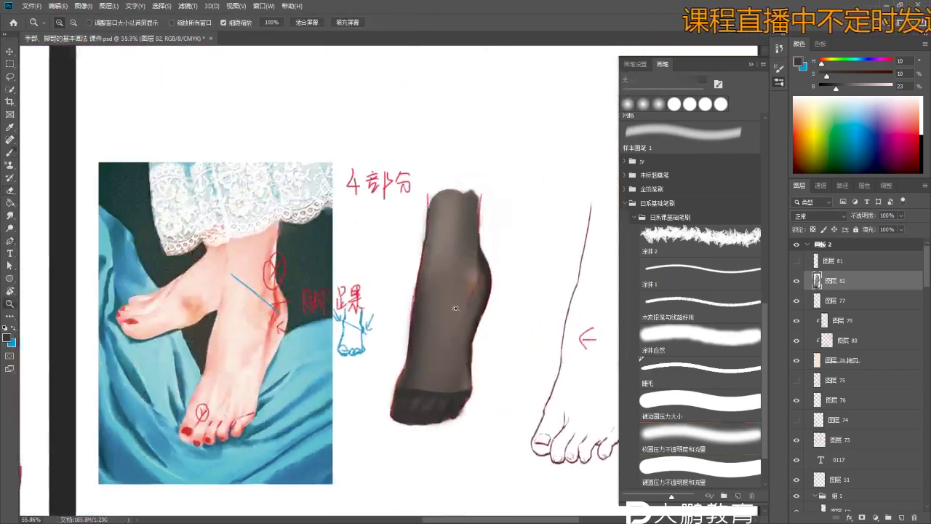
pyautogui.press(']')
pyautogui.press(']')
pyautogui.press(']')
pyautogui.press(']')
pyautogui.press(']')
pyautogui.press(']')
pyautogui.press(']')
pyautogui.press(']')
pyautogui.press(']')
pyautogui.press(']')
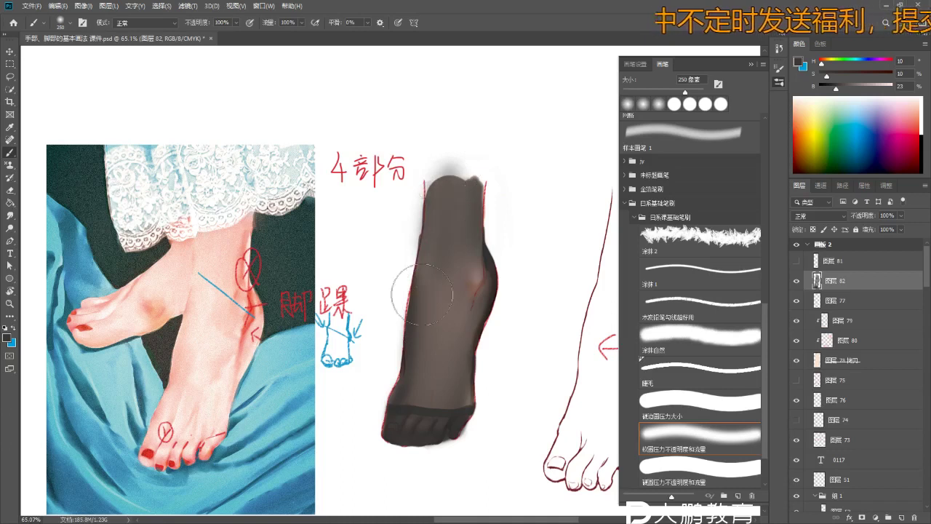
pyautogui.press('e')
pyautogui.moveTo(440, 153); pyautogui.dragTo(415, 176)
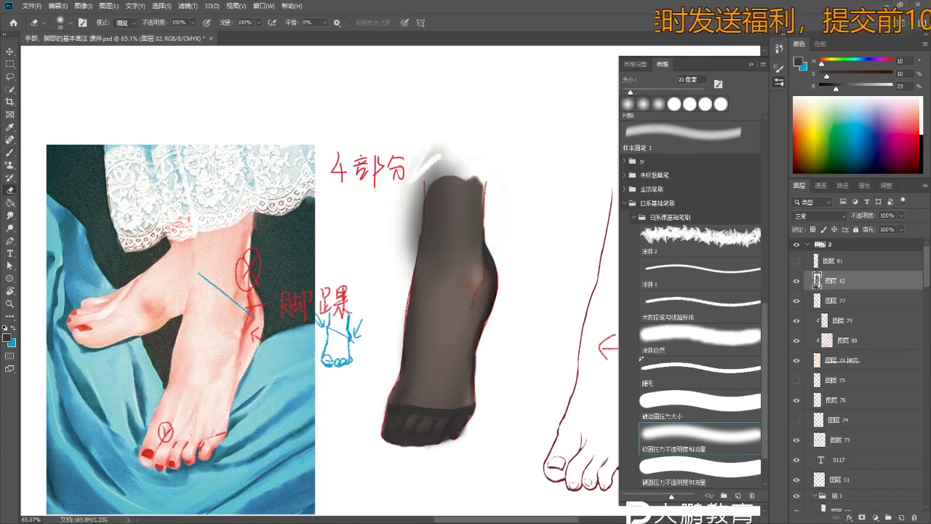
pyautogui.press(']')
pyautogui.press(']')
pyautogui.moveTo(443, 129)
pyautogui.mouseDown()
pyautogui.moveTo(449, 152)
pyautogui.moveTo(422, 171)
pyautogui.moveTo(441, 165)
pyautogui.moveTo(397, 224)
pyautogui.moveTo(395, 250)
pyautogui.moveTo(399, 207)
pyautogui.moveTo(401, 277)
pyautogui.mouseUp()
pyautogui.press(']')
pyautogui.press(']')
pyautogui.press(']')
pyautogui.press(']')
pyautogui.press(']')
pyautogui.press(']')
pyautogui.press(']')
pyautogui.press(']')
pyautogui.press(']')
# - Zoom in and darken the stocking's lower-left edge and right heel edge
pyautogui.press('z')
pyautogui.moveTo(426, 324); pyautogui.dragTo(450, 350)
pyautogui.press('b')
pyautogui.moveTo(392, 268)
pyautogui.mouseDown()
pyautogui.moveTo(364, 331)
pyautogui.moveTo(382, 342)
pyautogui.mouseUp()
pyautogui.moveTo(499, 210); pyautogui.dragTo(489, 239)
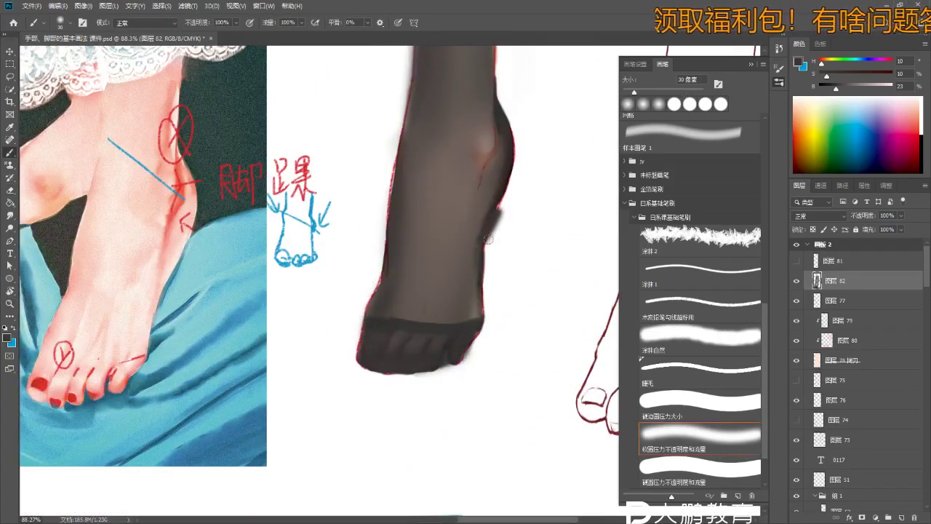
pyautogui.scroll(3, 484, 174)
# - Shrink the brush to 2 px and sample a darker, warmer stocking tone for the fold below the ankle
pyautogui.press('[')
pyautogui.press('[')
pyautogui.press('[')
pyautogui.press('[')
pyautogui.press('[')
pyautogui.press('[')
pyautogui.press('[')
pyautogui.press('[')
pyautogui.press('[')
pyautogui.press('[')
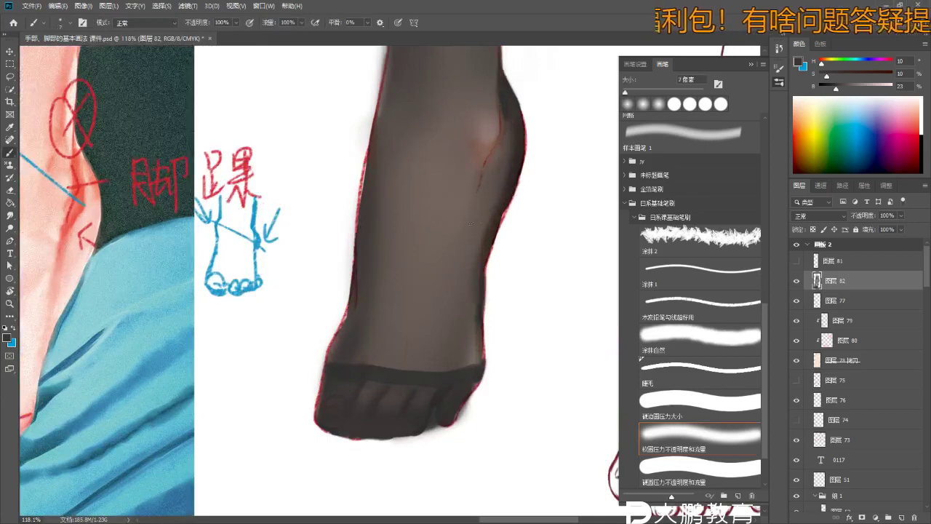
pyautogui.keyDown('alt'); pyautogui.click(507, 201); pyautogui.keyUp('alt')
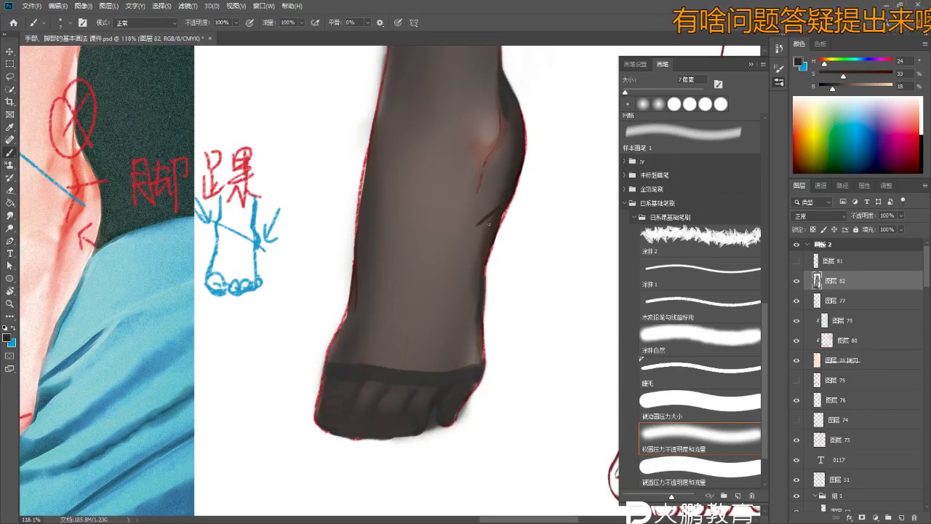
pyautogui.scroll(3, 524, 182)
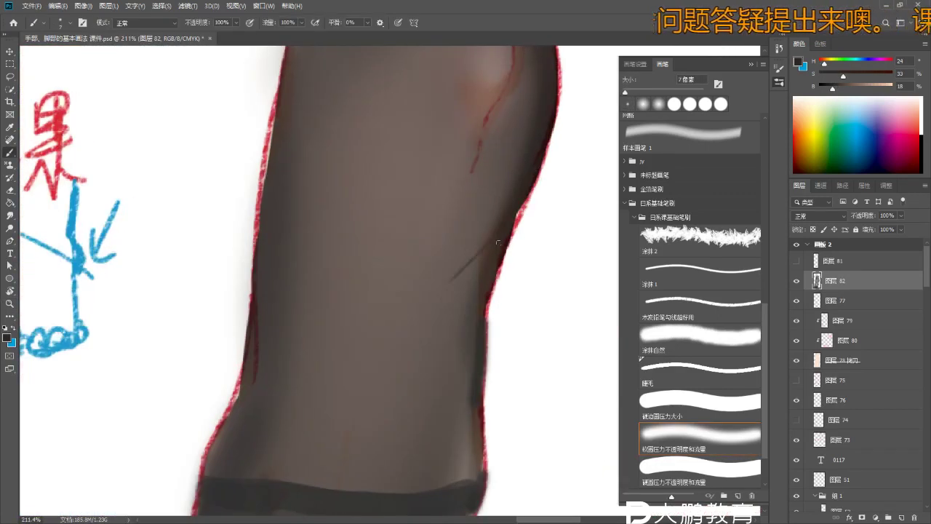
pyautogui.press('r')
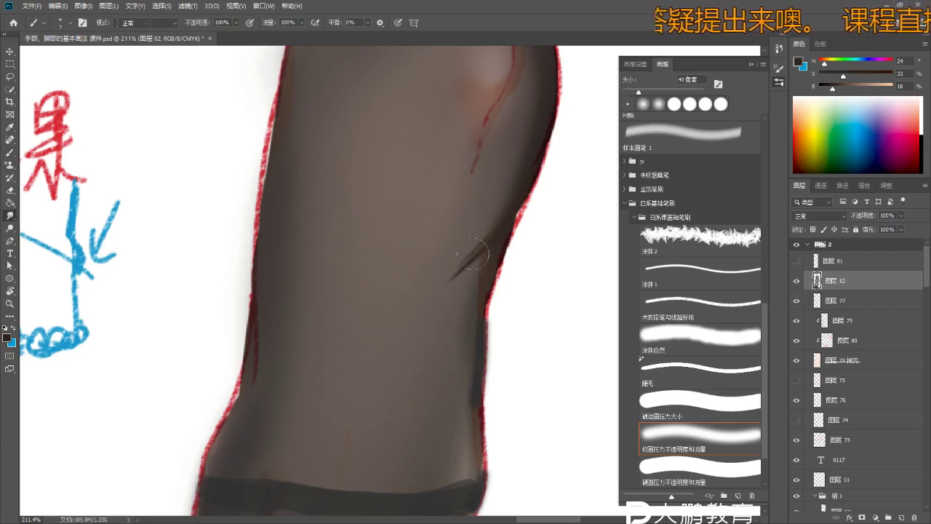
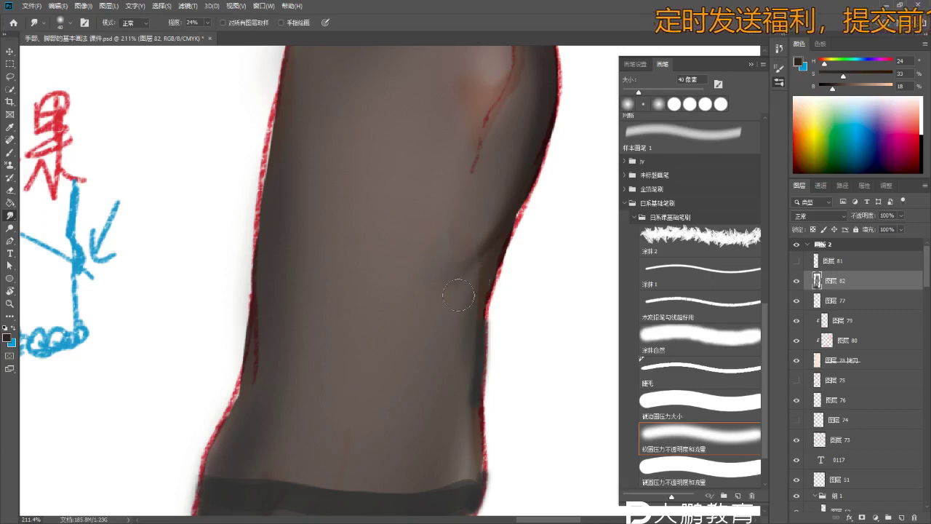
# - Paint thin dark strokes along the foot's right edge and leg contour, blending them with Smudge
pyautogui.scroll(-5, 457, 295)
pyautogui.scroll(4, 457, 294)
pyautogui.press('b')
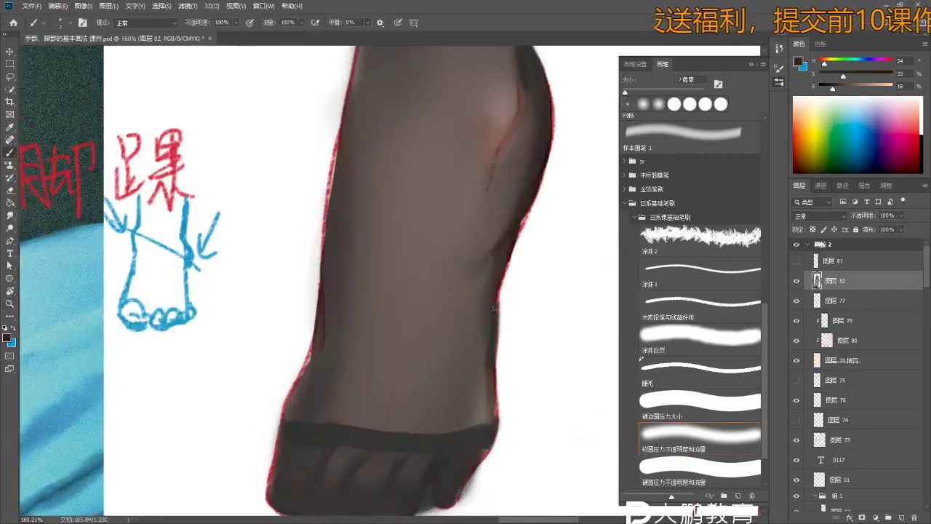
pyautogui.moveTo(498, 360); pyautogui.dragTo(499, 413)
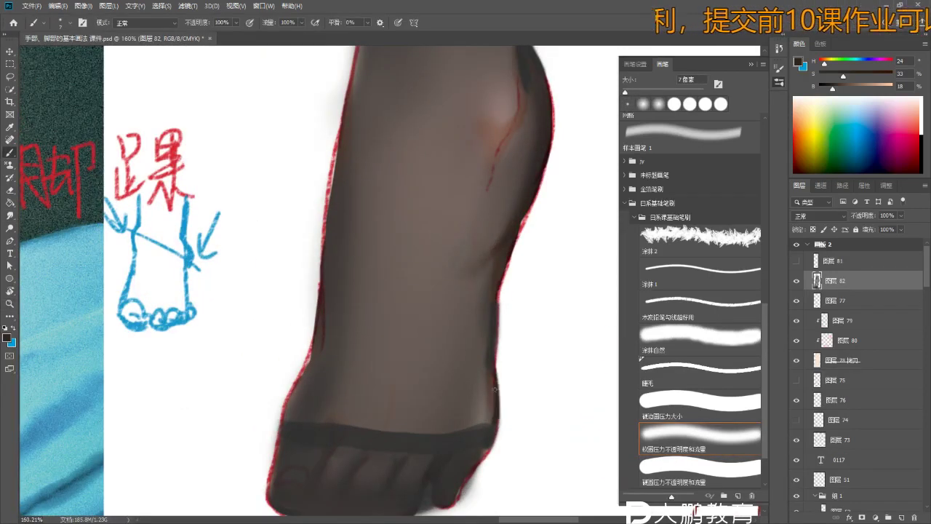
pyautogui.press('r')
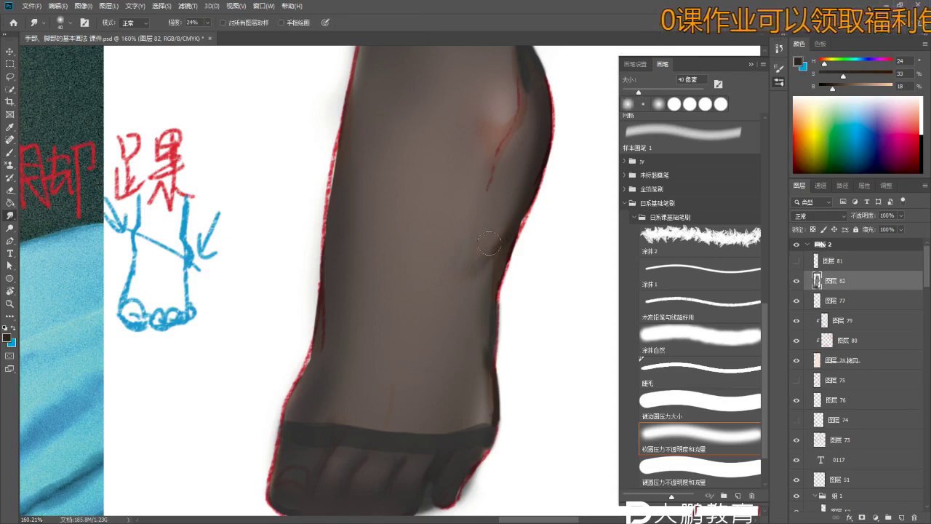
pyautogui.press('b')
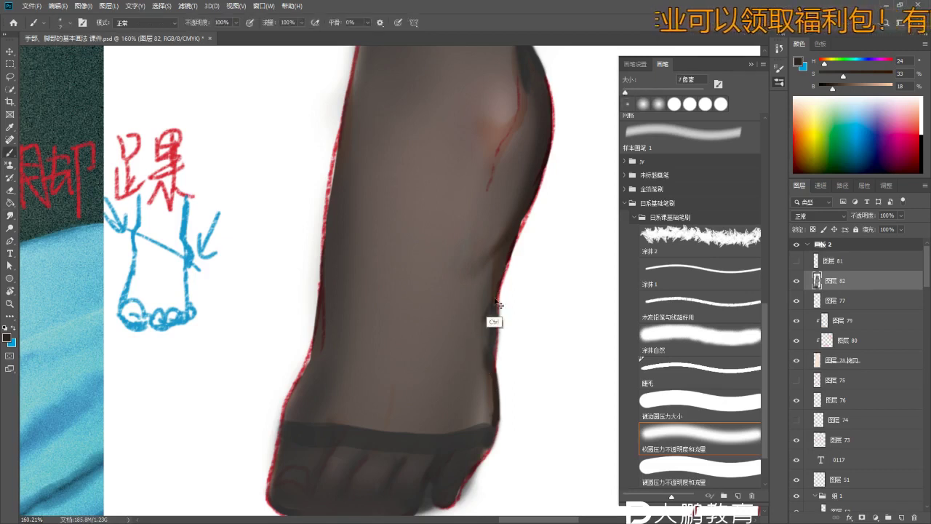
pyautogui.moveTo(483, 280); pyautogui.dragTo(491, 297)
pyautogui.press('r')
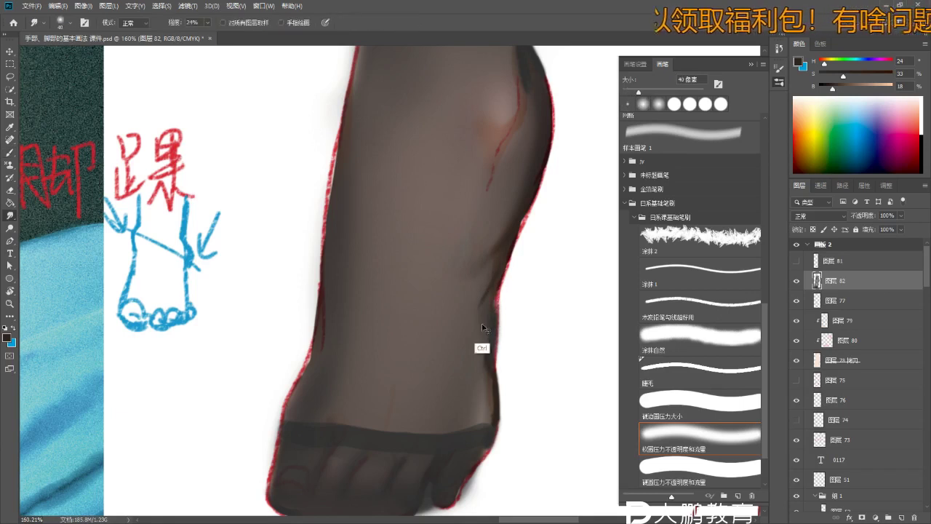
# - Zoom out and smudge the ankle crease to soften it
pyautogui.press('z')
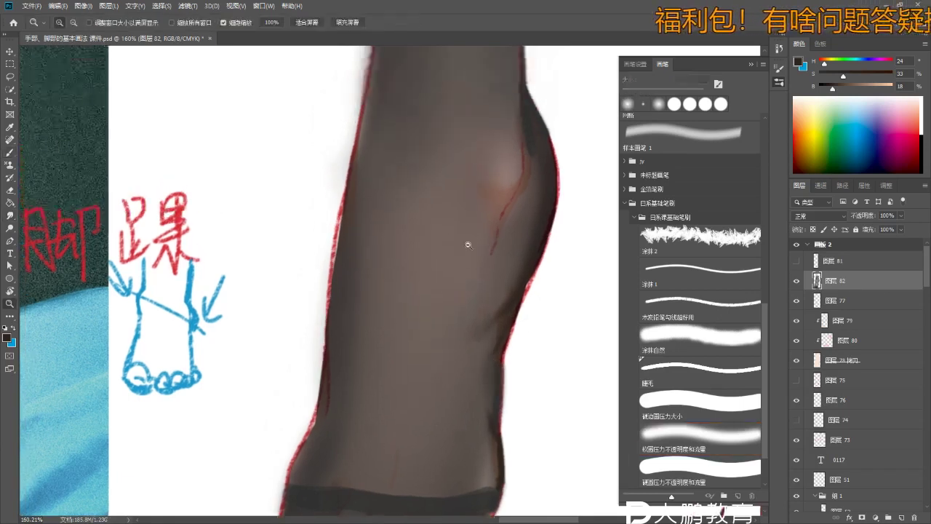
pyautogui.scroll(-4, 480, 211)
pyautogui.press('b')
pyautogui.press('r')
pyautogui.moveTo(507, 198); pyautogui.dragTo(491, 210)
pyautogui.scroll(-2, 482, 211)
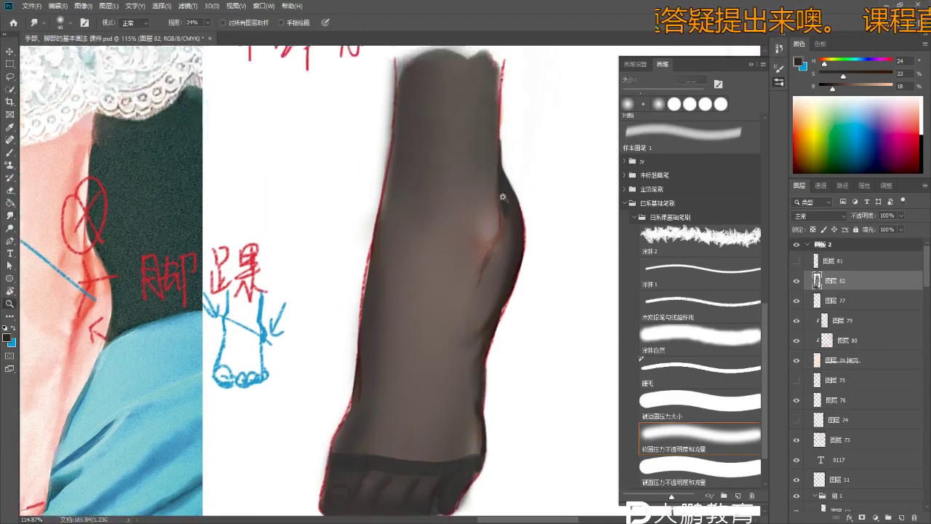
# - Smudge and repaint the foot's right edge with a 7 px brush, then set the Eraser to 70 px
pyautogui.press('b')
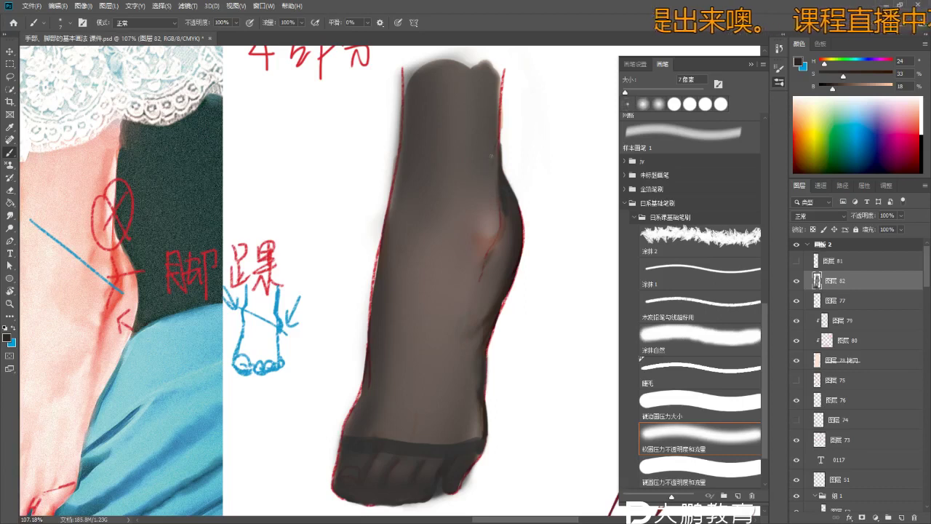
pyautogui.press('r')
pyautogui.scroll(-3, 466, 232)
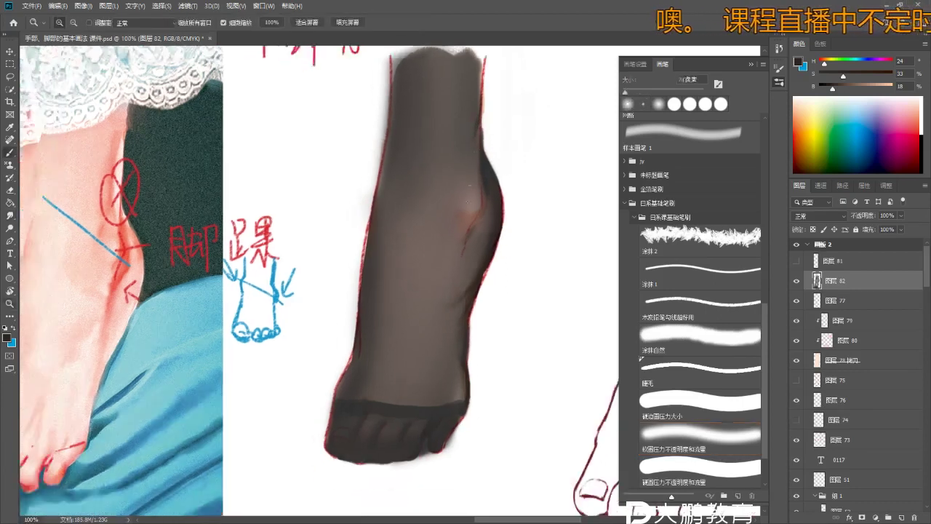
pyautogui.press('b')
pyautogui.scroll(2, 401, 319)
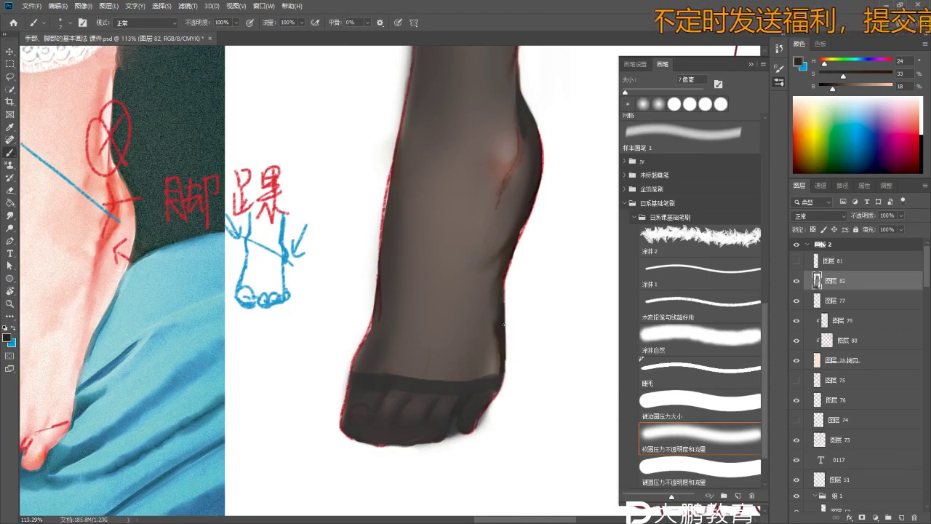
pyautogui.press('r')
pyautogui.moveTo(489, 371); pyautogui.dragTo(499, 287)
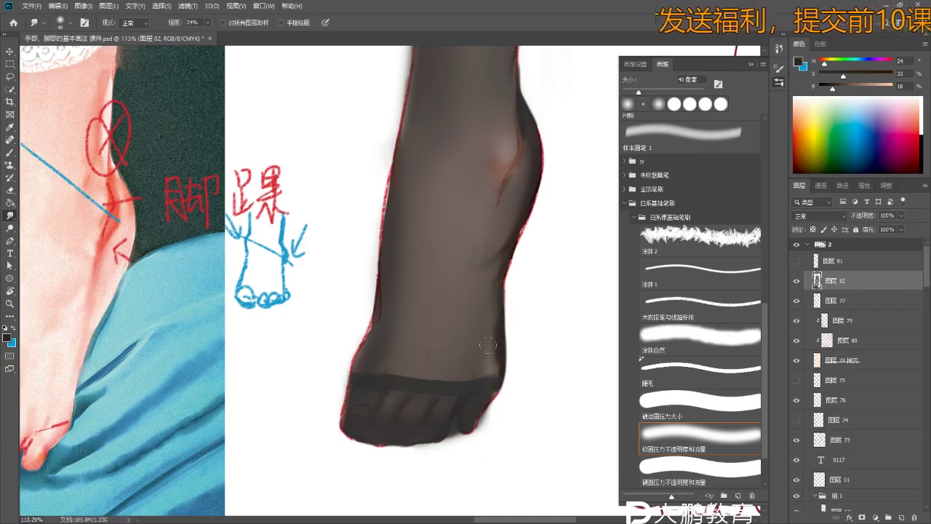
pyautogui.press('b')
pyautogui.moveTo(499, 365); pyautogui.dragTo(483, 384)
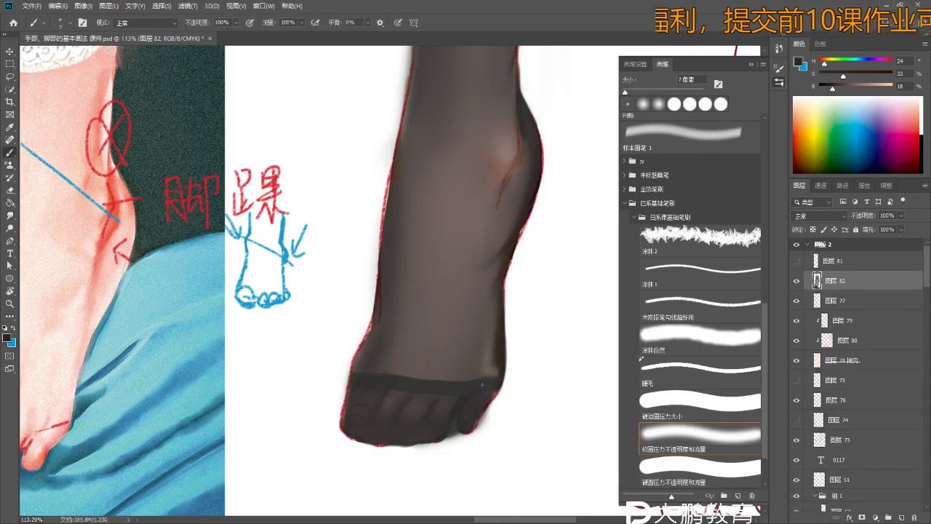
pyautogui.press('e')
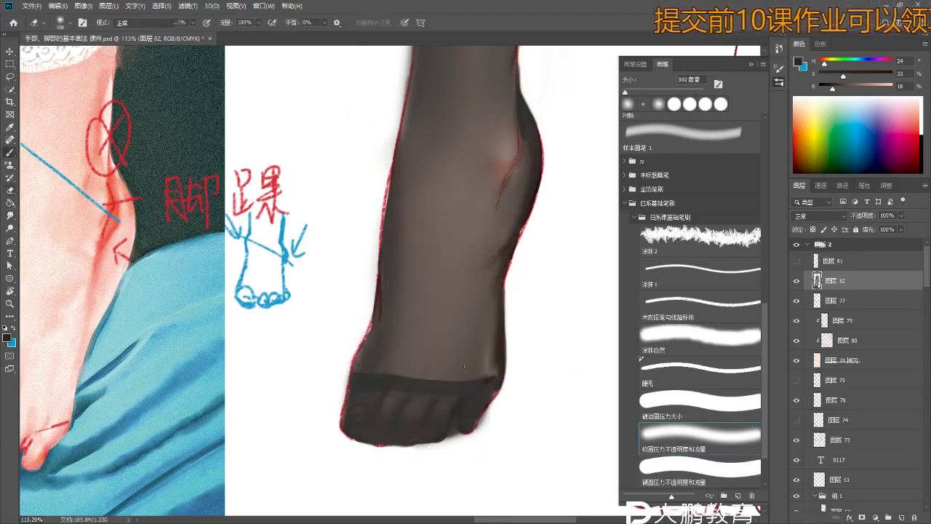
pyautogui.press('[')
pyautogui.press('[')
pyautogui.press('[')
pyautogui.press('[')
pyautogui.press('[')
pyautogui.press('[')
pyautogui.press('[')
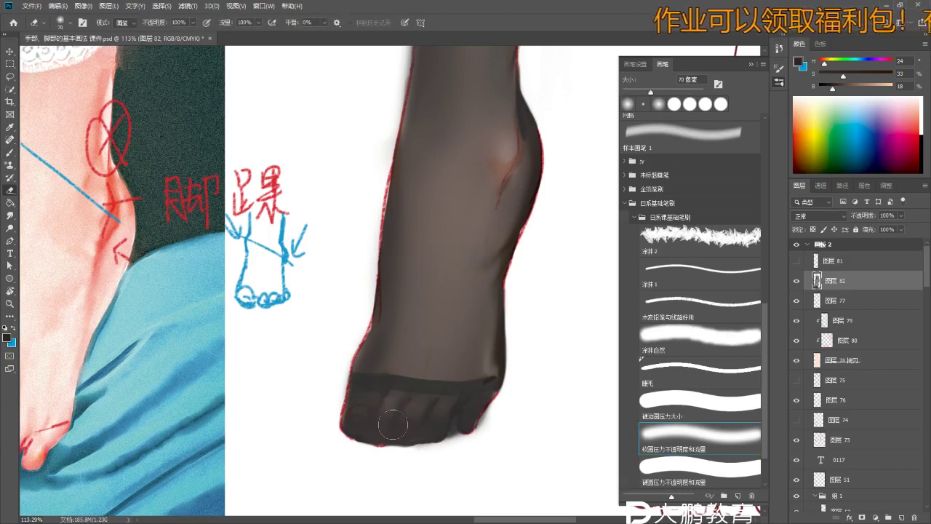
# - Undo the highlight stroke and redraw the light streak slightly lower
pyautogui.scroll(-3, 419, 418)
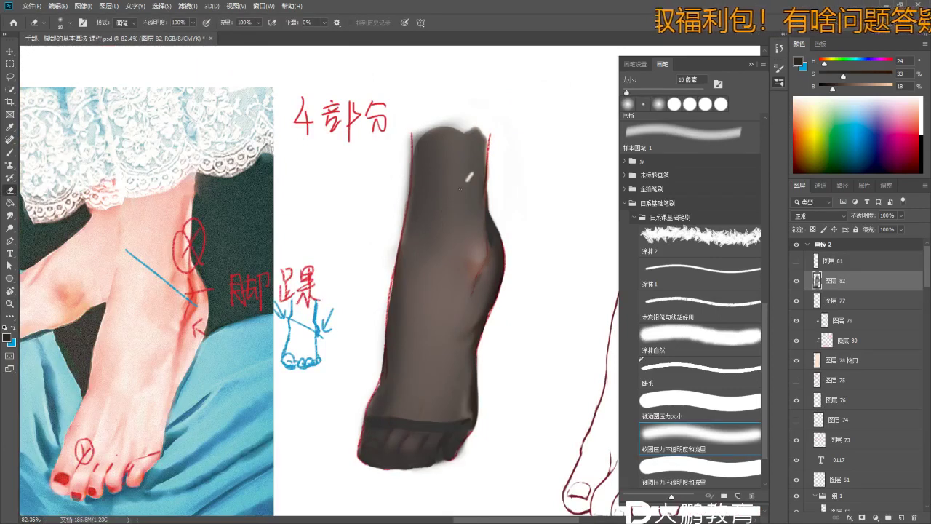
pyautogui.scroll(3, 459, 194)
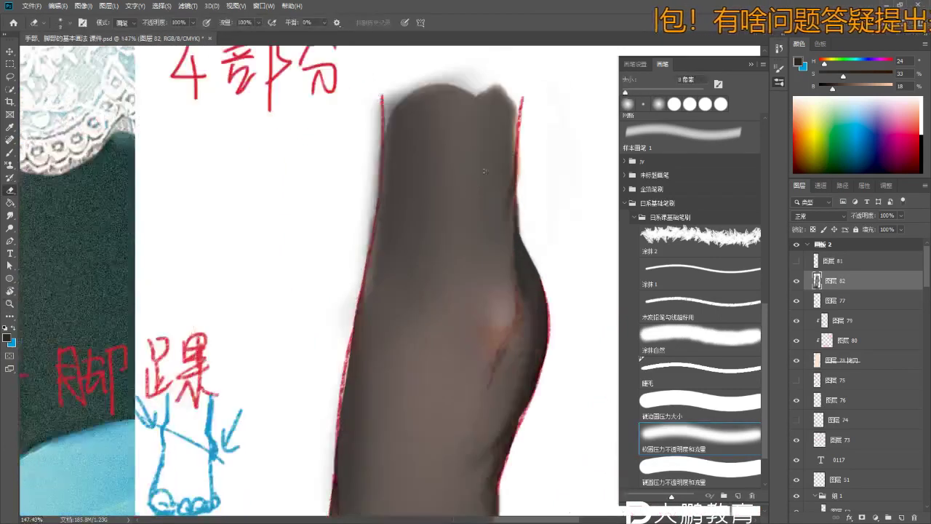
pyautogui.hotkey('ctrl', 'z')
pyautogui.moveTo(438, 182); pyautogui.dragTo(500, 161)
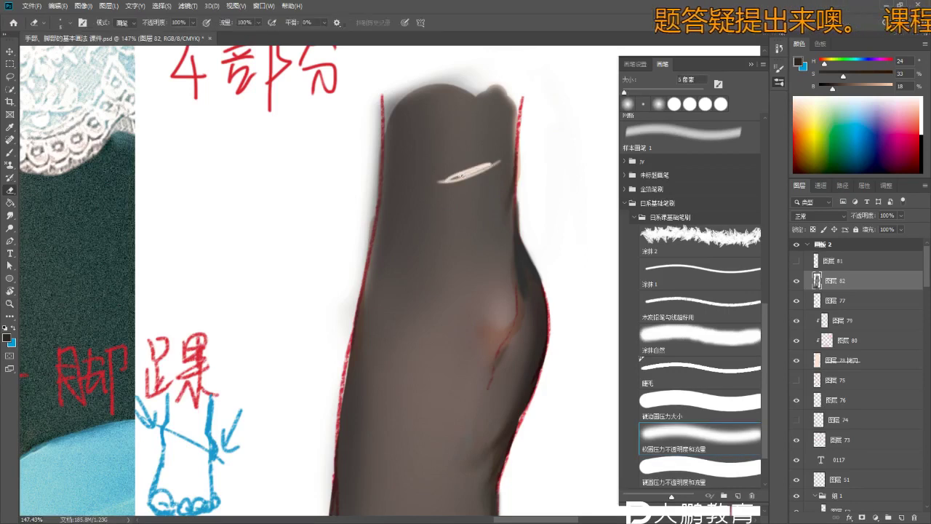
# - Load the foot shape's outline as a selection, then deselect it
pyautogui.scroll(-3, 480, 218)
pyautogui.scroll(5, 480, 219)
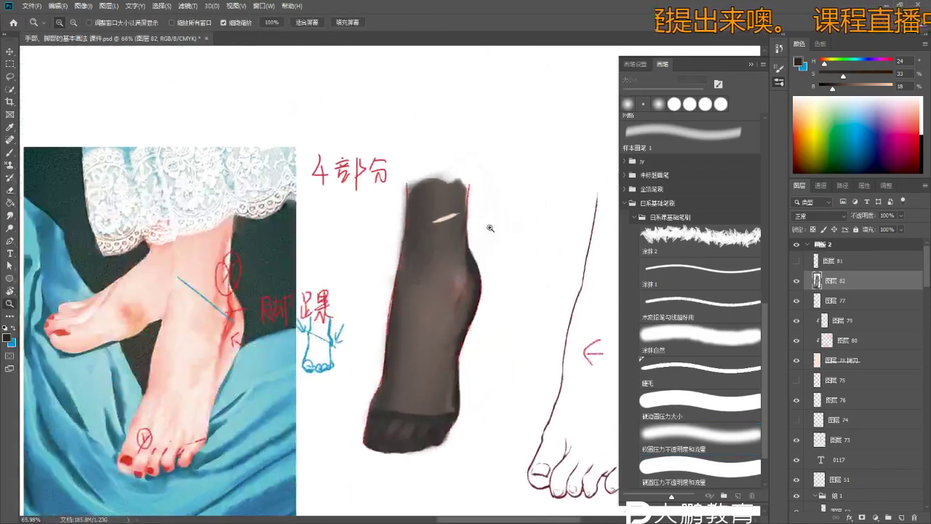
pyautogui.press('w')
pyautogui.click(415, 270)
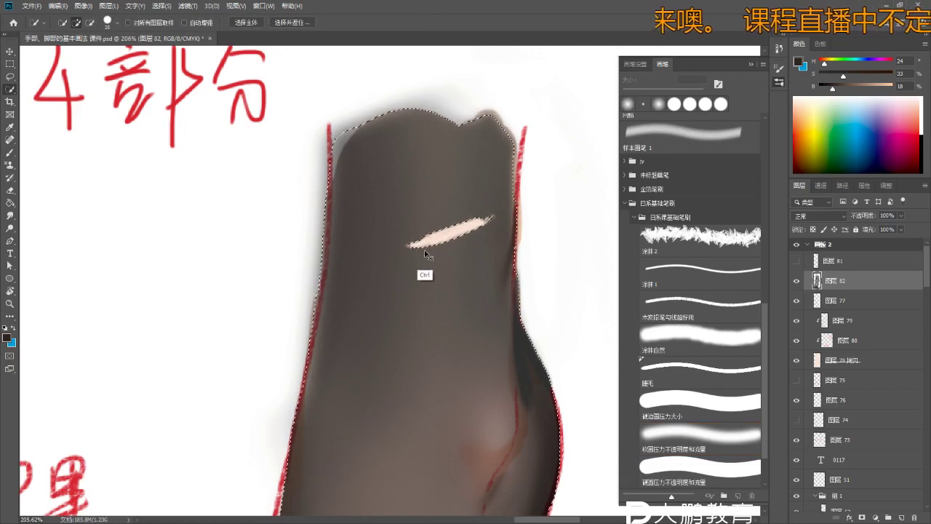
pyautogui.press('e')
pyautogui.hotkey('ctrl', 'd')
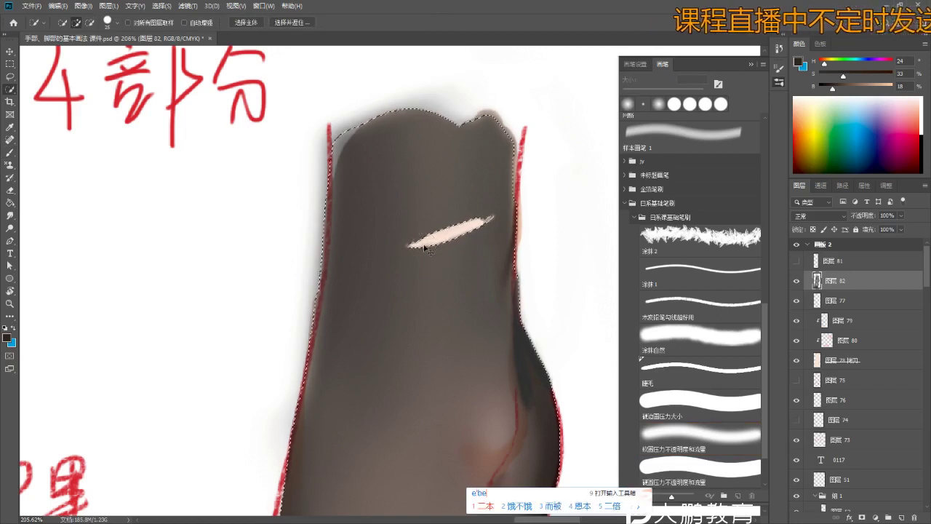
pyautogui.press('Escape')
# - Erase a thin line just above the pink highlight with a 3–5 px eraser
pyautogui.press('e')
pyautogui.moveTo(414, 245); pyautogui.dragTo(458, 211)
pyautogui.hotkey('ctrl', 'z')
pyautogui.moveTo(412, 244); pyautogui.dragTo(502, 206)
pyautogui.hotkey('ctrl', 'z')
pyautogui.hotkey('ctrl', 'z')
pyautogui.press('[')
pyautogui.press('[')
pyautogui.hotkey('ctrl', 'd')
pyautogui.moveTo(404, 238); pyautogui.dragTo(494, 215)
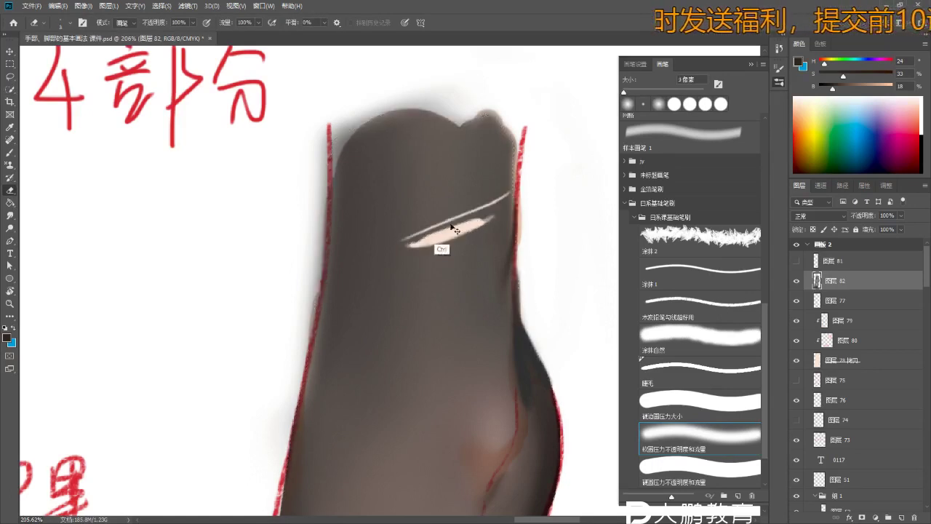
# - Undo the light line crossing the pink highlight and make layer 图层 78 拷贝 active
pyautogui.press('z')
pyautogui.moveTo(388, 255)
pyautogui.mouseDown()
pyautogui.moveTo(349, 255)
pyautogui.moveTo(408, 251)
pyautogui.mouseUp()
pyautogui.press('e')
pyautogui.hotkey('ctrl', 'z')
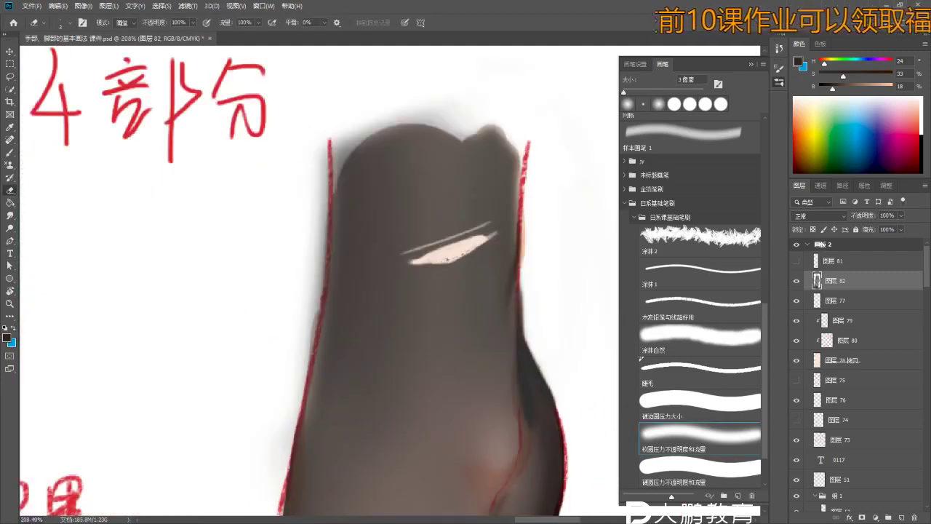
pyautogui.keyDown('ctrl'); pyautogui.click(434, 264); pyautogui.keyUp('ctrl')
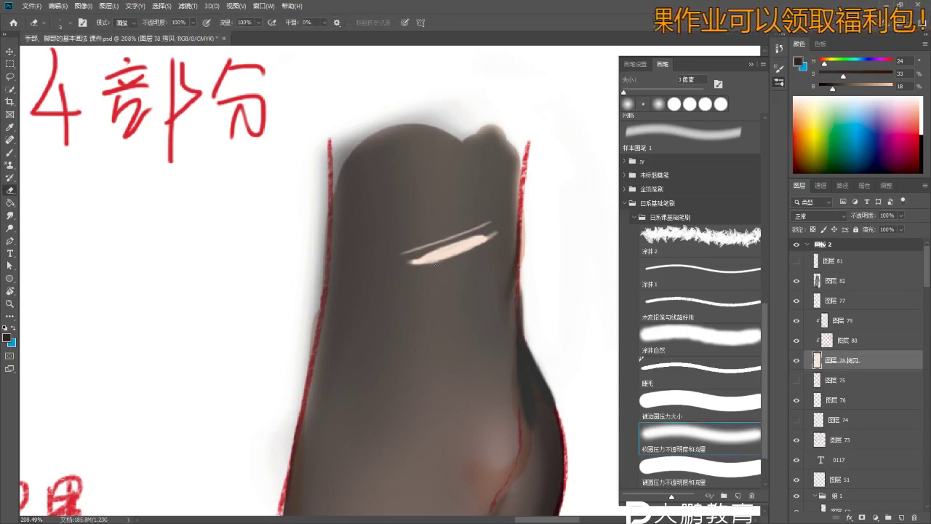
# - On layer 图层 82, extend the pink highlight's left tip with a tapered stroke
pyautogui.scroll(3, 415, 264)
pyautogui.click(826, 282)
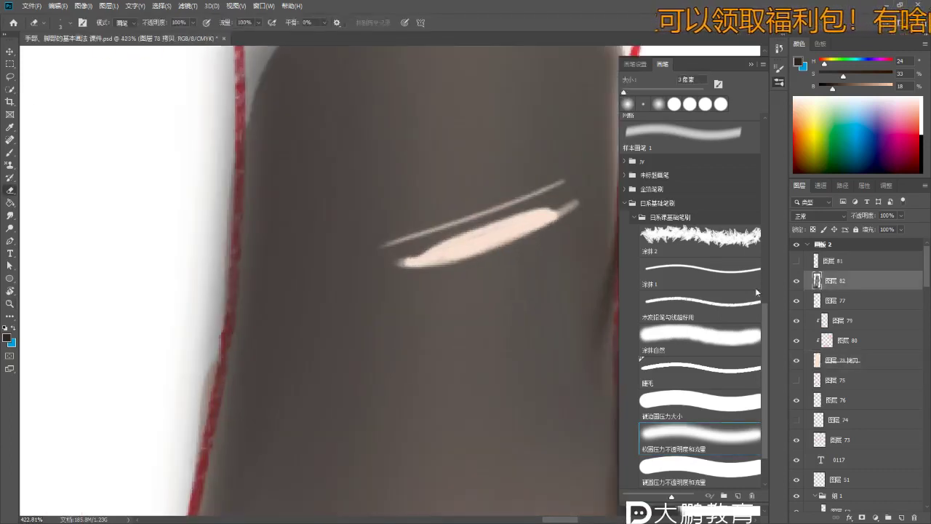
pyautogui.moveTo(369, 265); pyautogui.dragTo(415, 261)
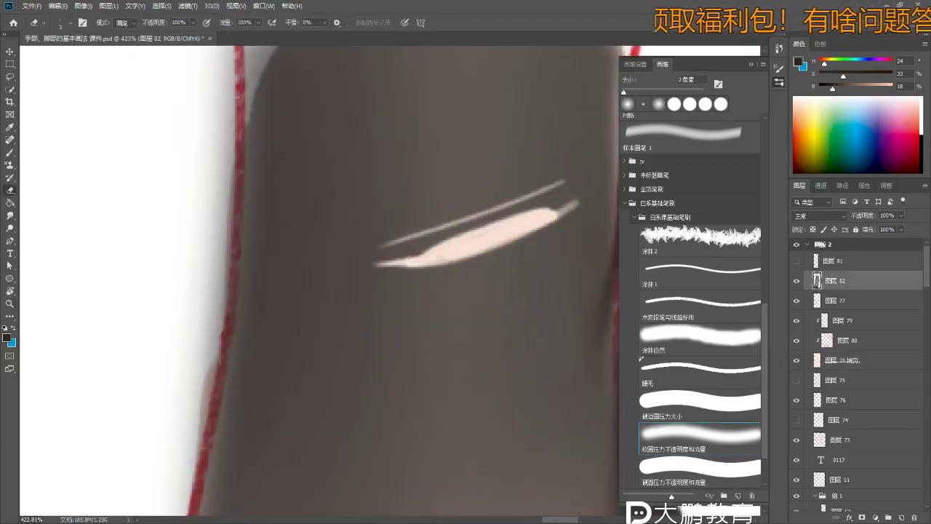
pyautogui.scroll(-2, 453, 264)
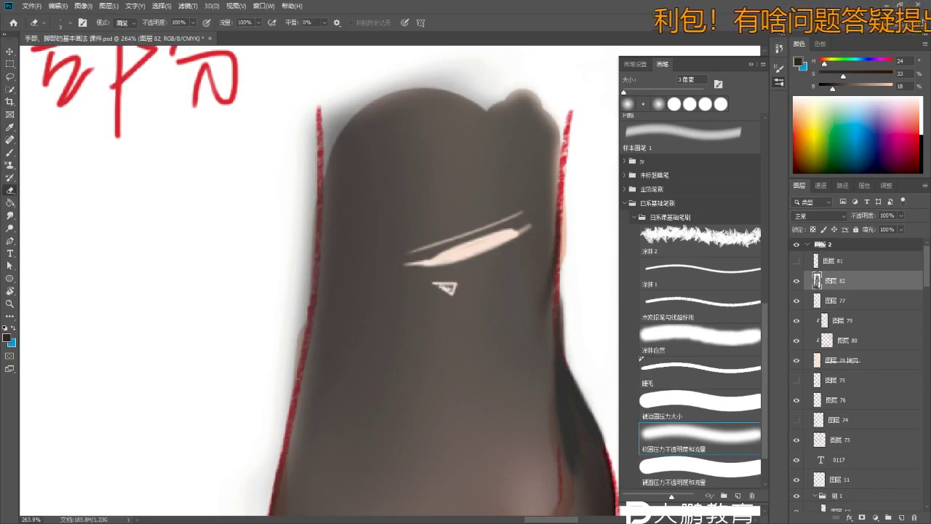
pyautogui.scroll(-3, 437, 291)
pyautogui.scroll(2, 437, 291)
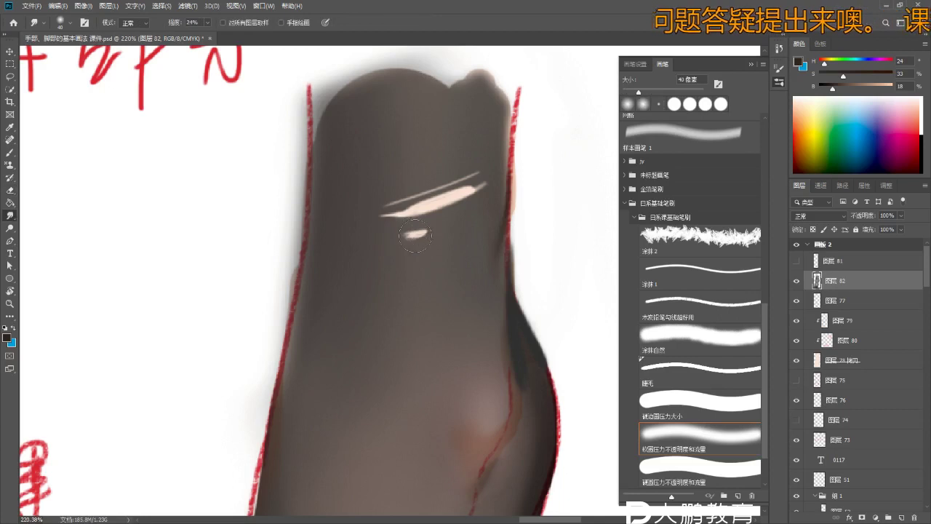
pyautogui.scroll(-2, 415, 236)
# - Sample a lighter stocking tone near the highlight and enlarge the brush slightly
pyautogui.press('e')
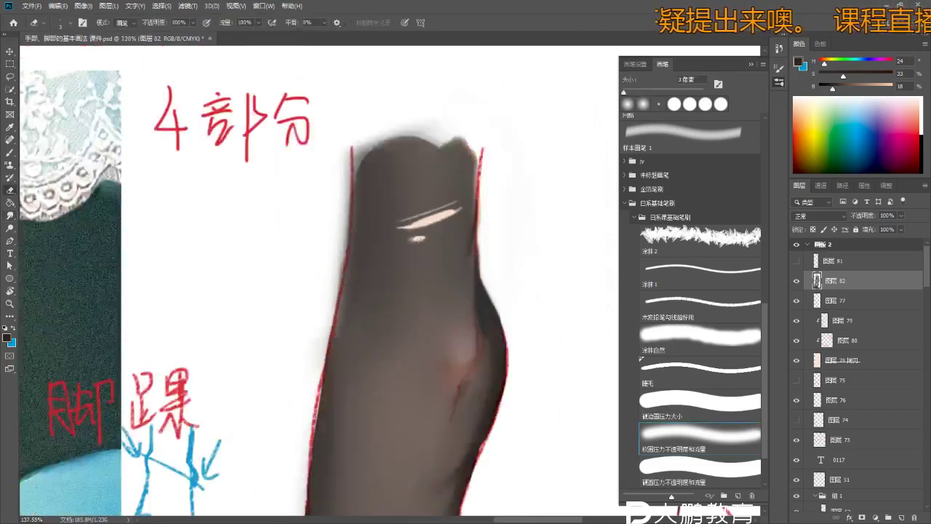
pyautogui.scroll(3, 416, 238)
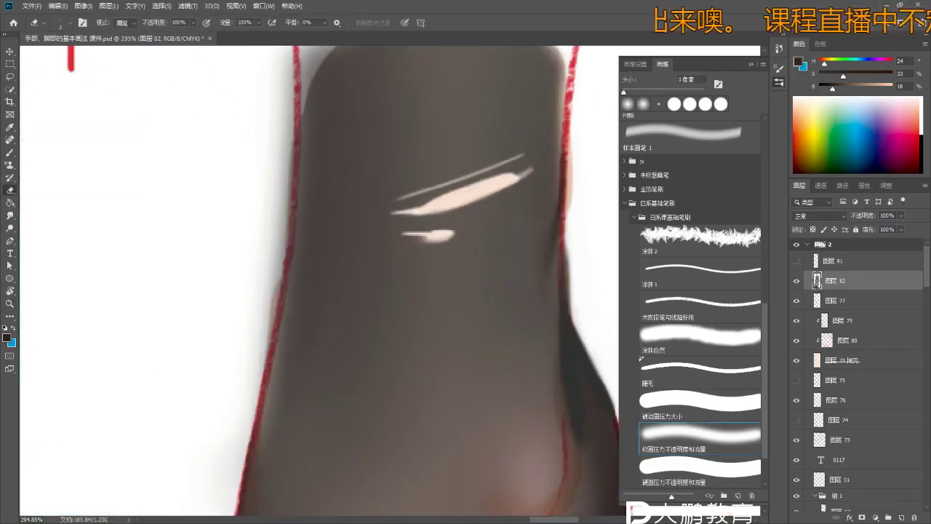
pyautogui.scroll(-5, 366, 249)
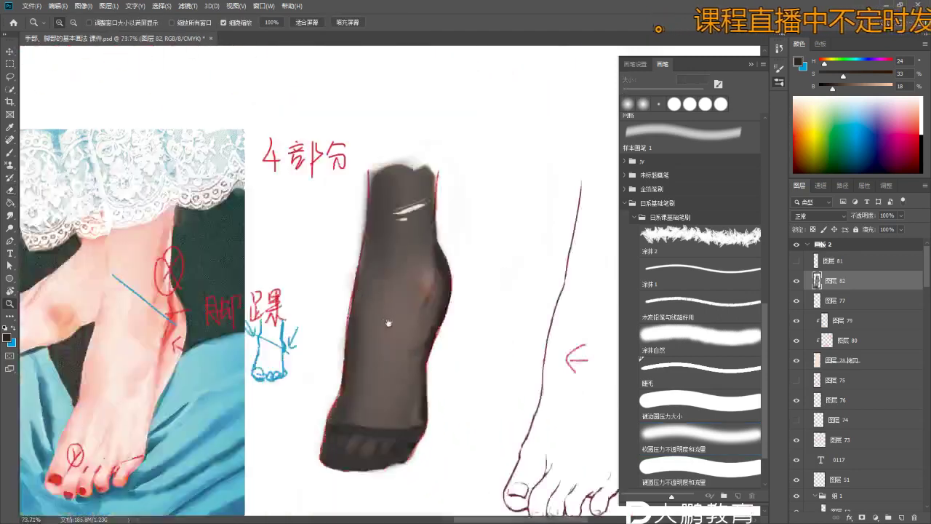
pyautogui.scroll(2, 420, 208)
pyautogui.press('b')
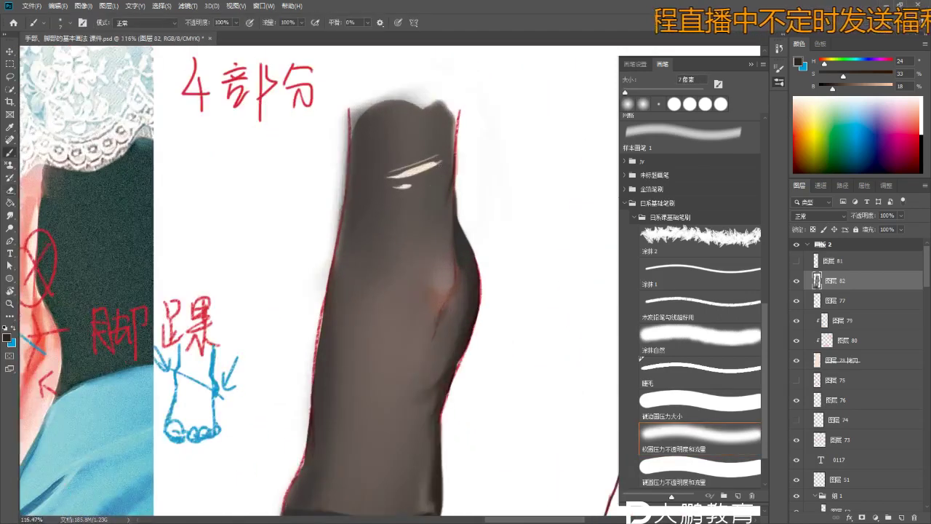
pyautogui.scroll(3, 442, 155)
pyautogui.keyDown('alt'); pyautogui.click(437, 174); pyautogui.keyUp('alt')
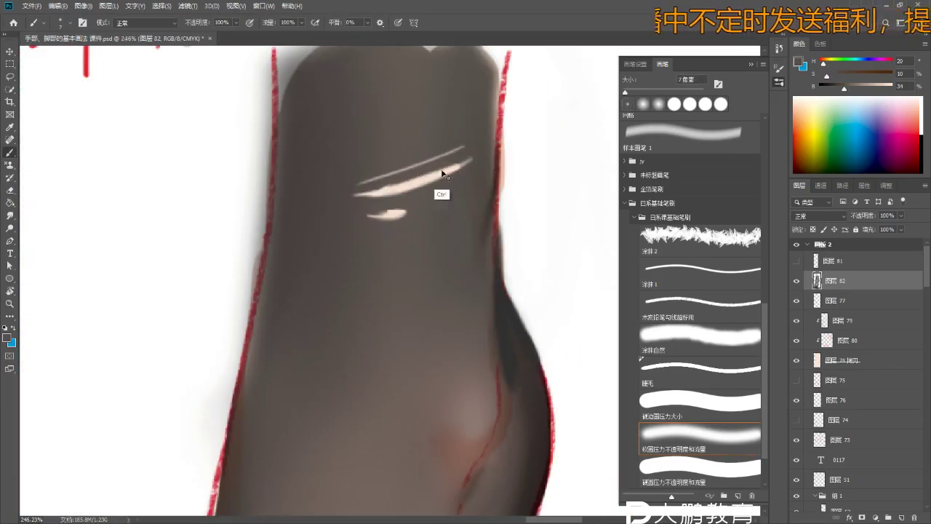
pyautogui.press(']')
pyautogui.press(']')
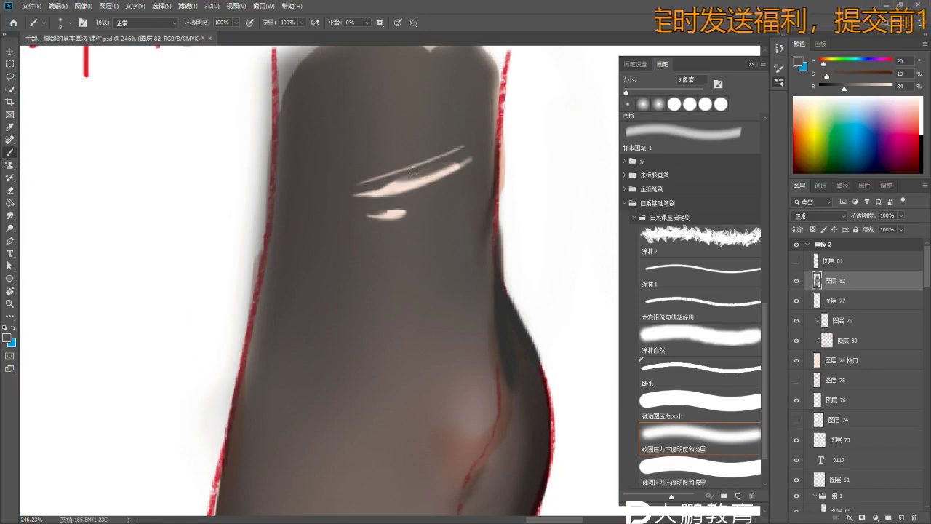
pyautogui.scroll(-4, 471, 149)
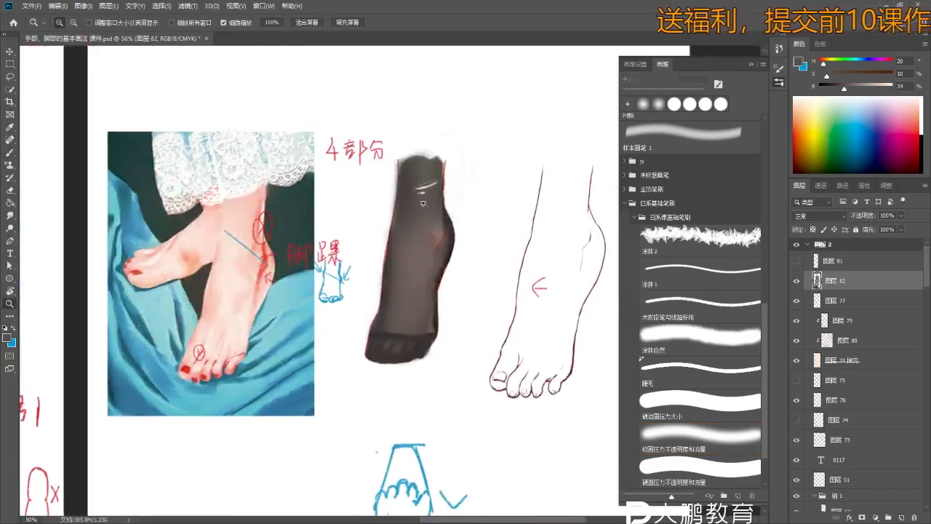
# - Erase a thin diagonal line across the stocking highlight with a fine eraser, then zoom out to compare
pyautogui.scroll(1, 451, 202)
pyautogui.press('e')
pyautogui.moveTo(456, 206); pyautogui.dragTo(441, 219)
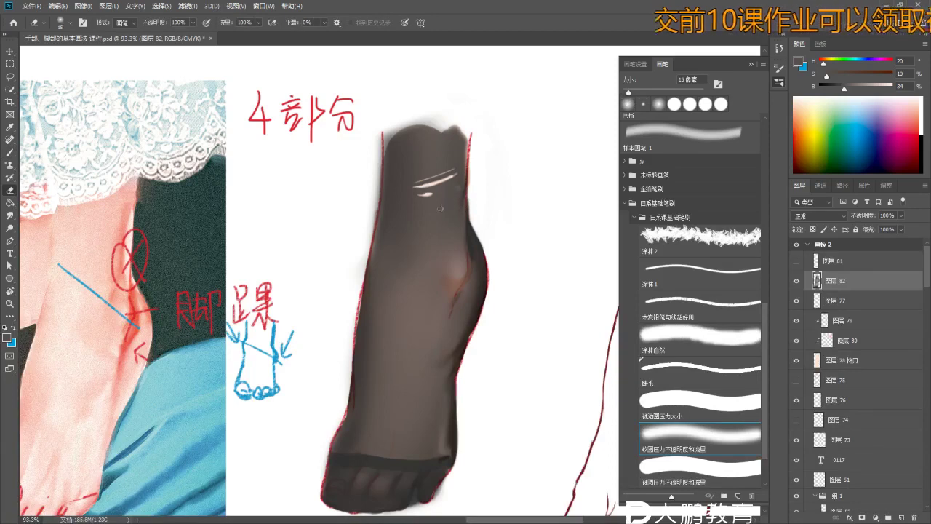
pyautogui.press('z')
pyautogui.moveTo(439, 218); pyautogui.dragTo(431, 239)
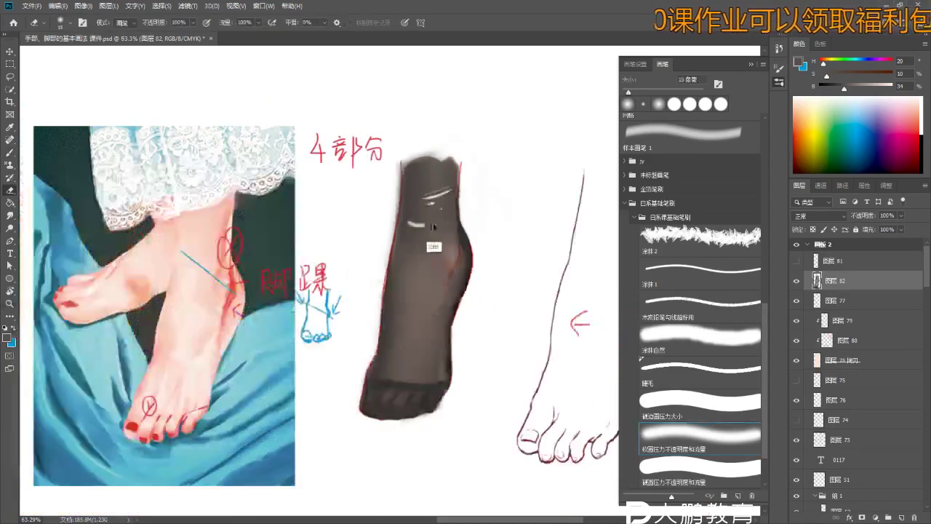
pyautogui.press('e')
pyautogui.scroll(3, 408, 182)
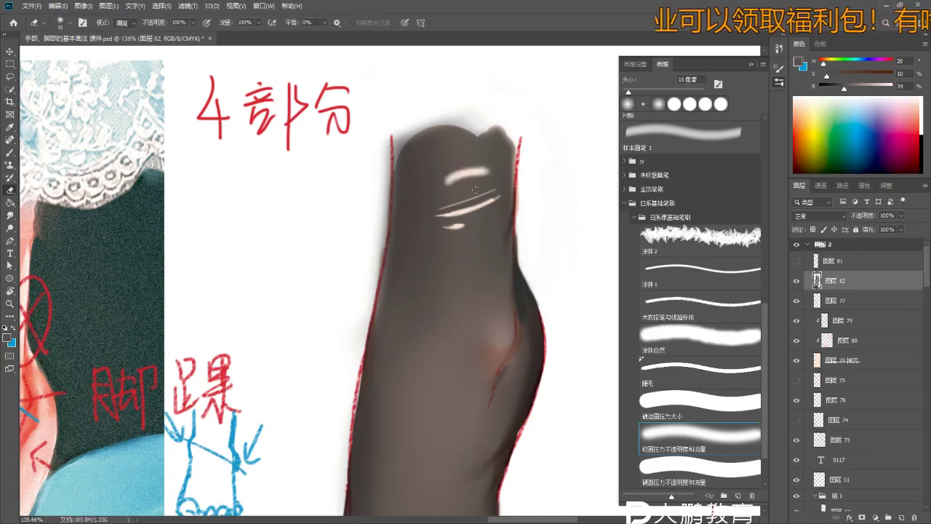
pyautogui.scroll(-3, 458, 179)
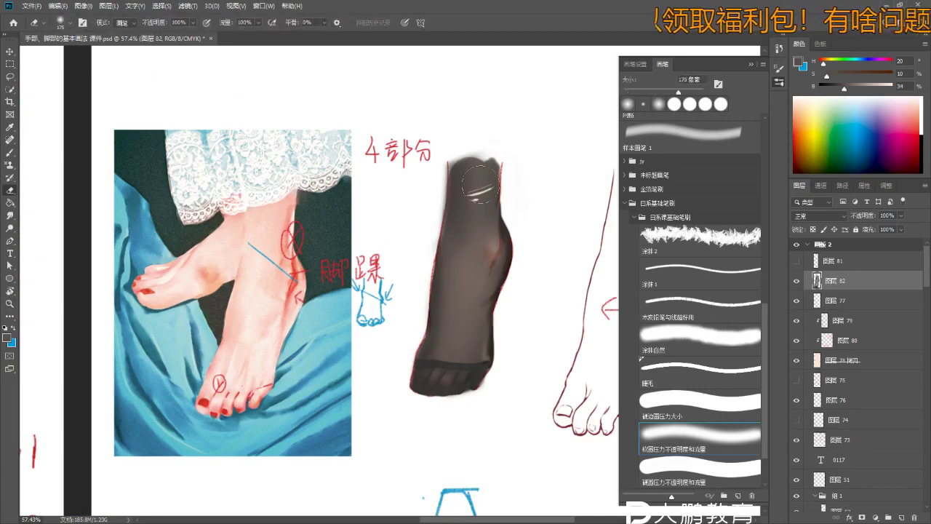
pyautogui.scroll(2, 480, 183)
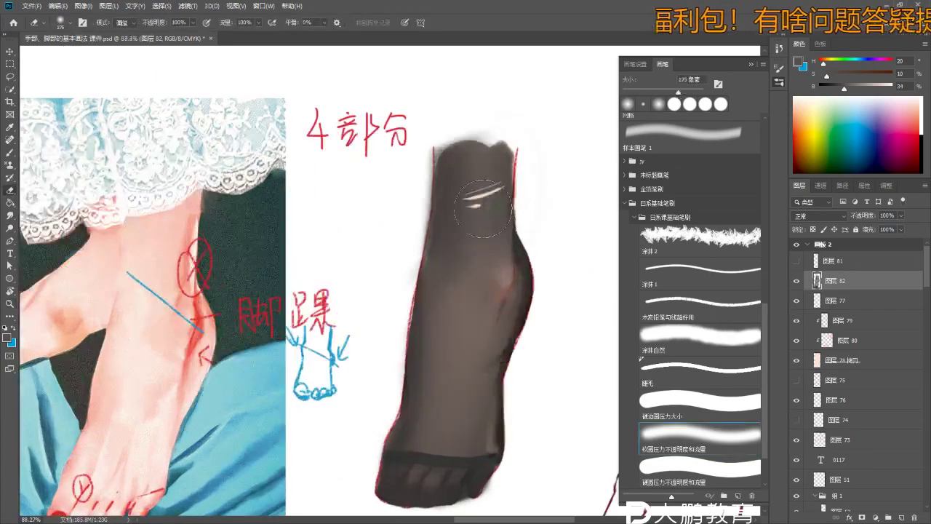
pyautogui.scroll(-2, 484, 218)
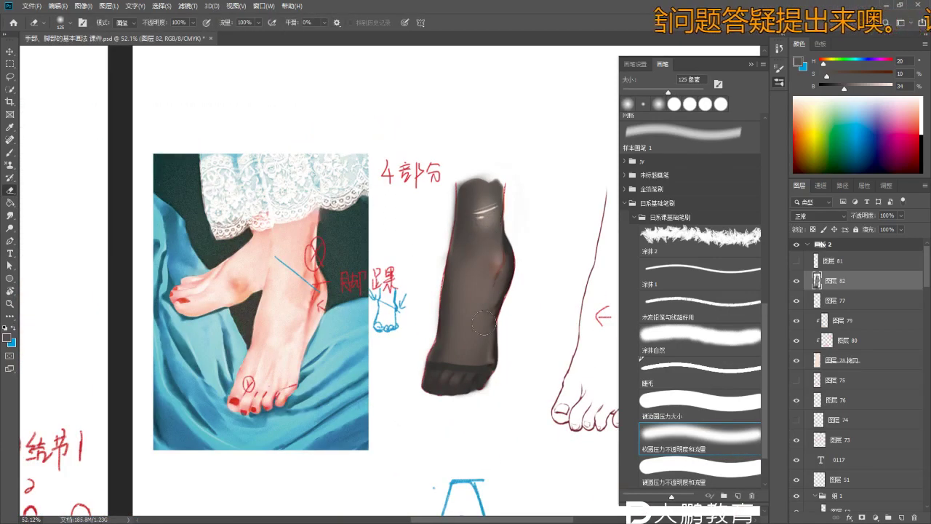
pyautogui.scroll(1, 483, 320)
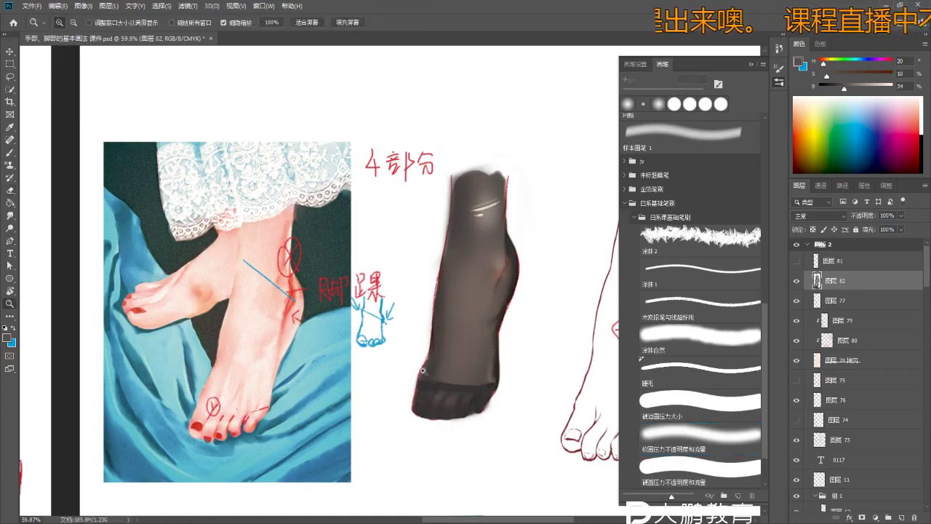
pyautogui.scroll(1, 457, 361)
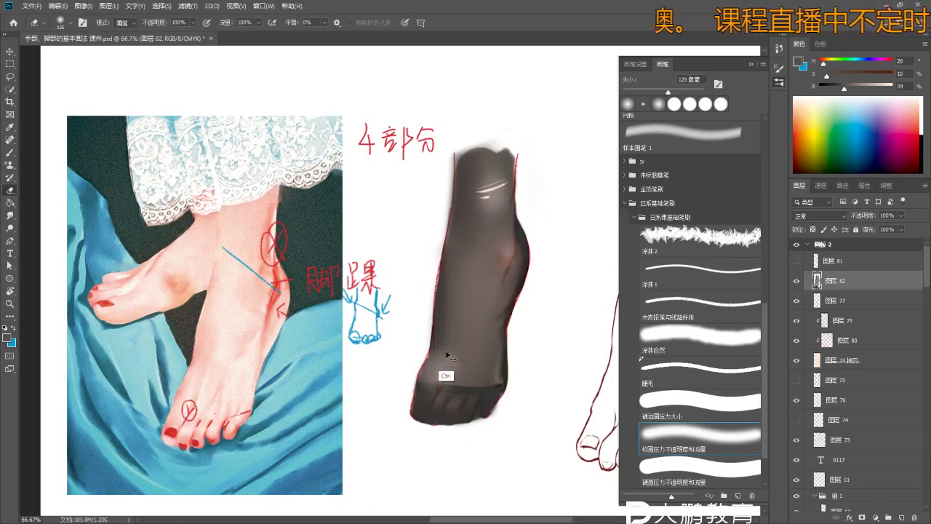
# - Erase the gap between the last two toes with a smaller eraser
pyautogui.press('z')
pyautogui.scroll(-1, 440, 409)
pyautogui.press('e')
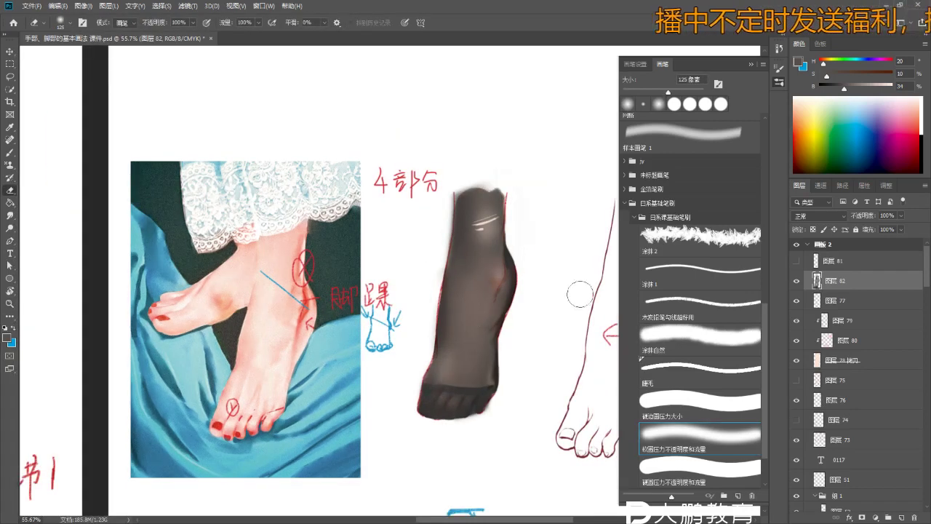
pyautogui.scroll(3, 469, 436)
pyautogui.press('[')
pyautogui.press('[')
pyautogui.press('[')
pyautogui.press('[')
pyautogui.press('[')
pyautogui.press('[')
pyautogui.press('[')
pyautogui.press('[')
pyautogui.press('[')
pyautogui.press('[')
pyautogui.press('[')
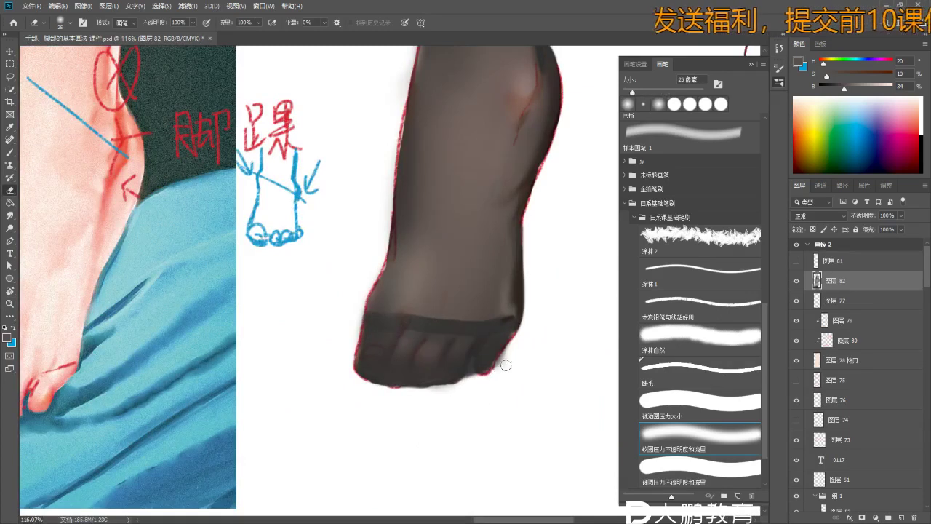
pyautogui.scroll(5, 469, 385)
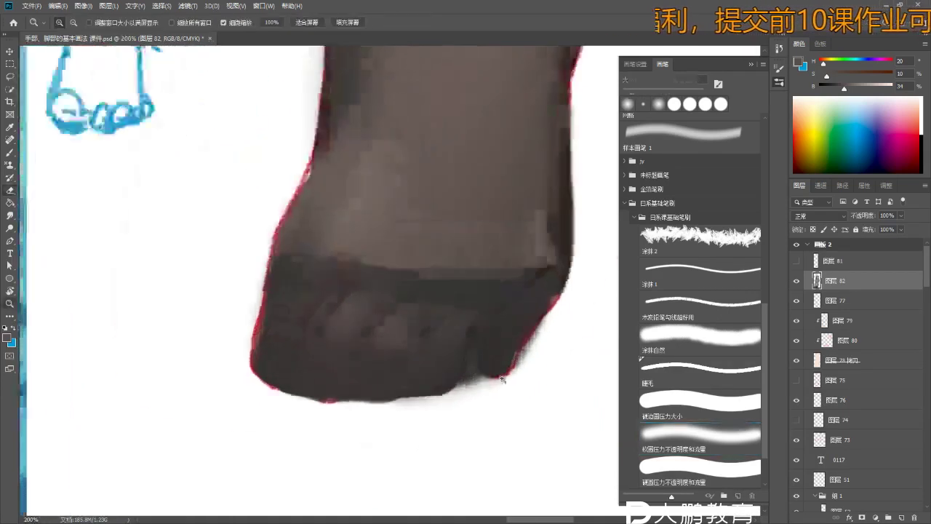
pyautogui.moveTo(500, 288)
pyautogui.mouseDown()
pyautogui.moveTo(467, 378)
pyautogui.moveTo(480, 360)
pyautogui.moveTo(474, 374)
pyautogui.mouseUp()
pyautogui.press(']')
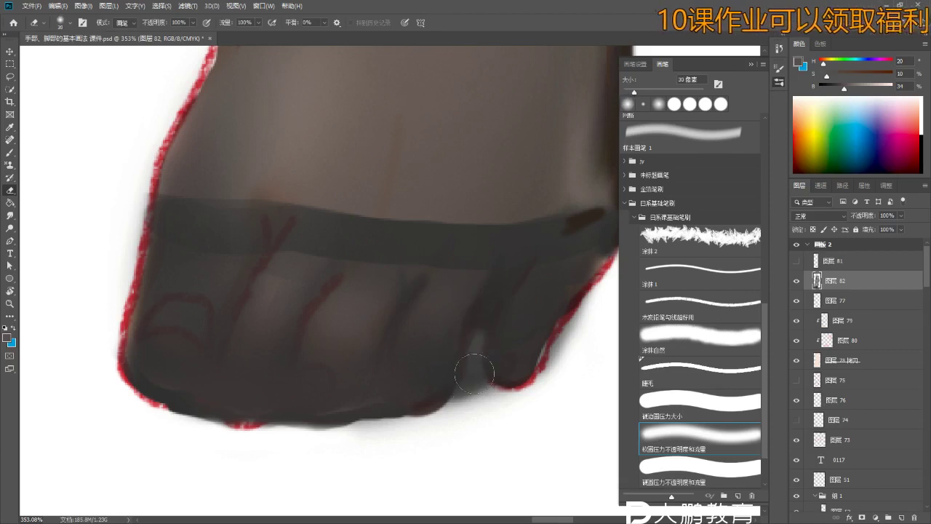
# - Sample dark stocking tones from the canvas and zoom in closely on the toes
pyautogui.press('b')
pyautogui.keyDown('alt'); pyautogui.click(480, 225); pyautogui.keyUp('alt')
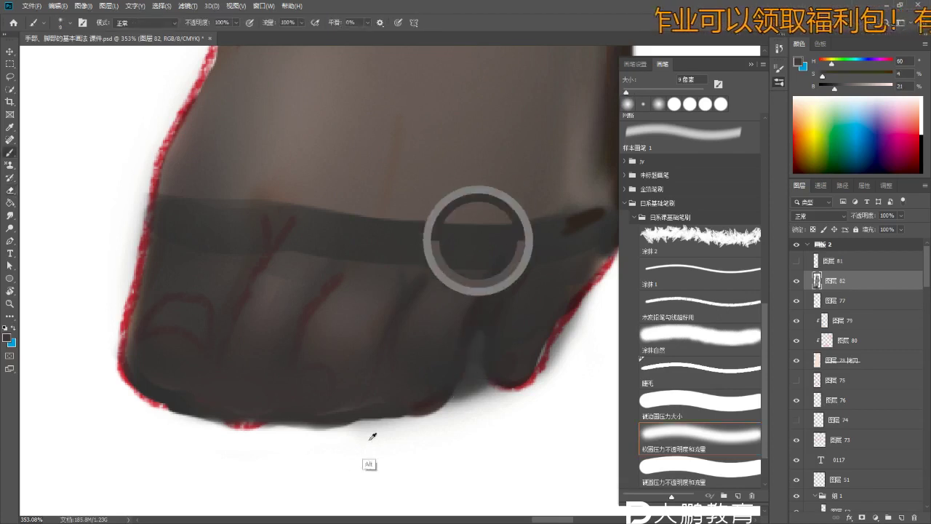
pyautogui.keyDown('alt'); pyautogui.click(338, 416); pyautogui.keyUp('alt')
pyautogui.keyDown('alt'); pyautogui.click(196, 397); pyautogui.keyUp('alt')
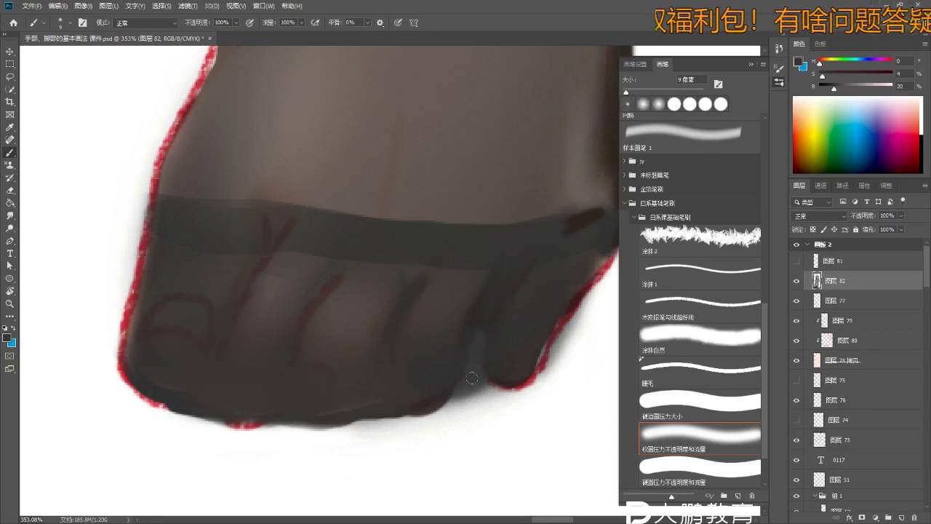
pyautogui.press('z')
pyautogui.moveTo(490, 378)
pyautogui.mouseDown()
pyautogui.moveTo(441, 444)
pyautogui.moveTo(414, 437)
pyautogui.moveTo(482, 397)
pyautogui.mouseUp()
pyautogui.moveTo(411, 368)
pyautogui.mouseDown()
pyautogui.moveTo(451, 368)
pyautogui.moveTo(470, 328)
pyautogui.moveTo(453, 370)
pyautogui.moveTo(435, 358)
pyautogui.mouseUp()
# - Reshape the small toe's shading with a 40 px eraser, toggling undo to compare
pyautogui.press('e')
pyautogui.press('[')
pyautogui.press(']')
pyautogui.press(']')
pyautogui.press(']')
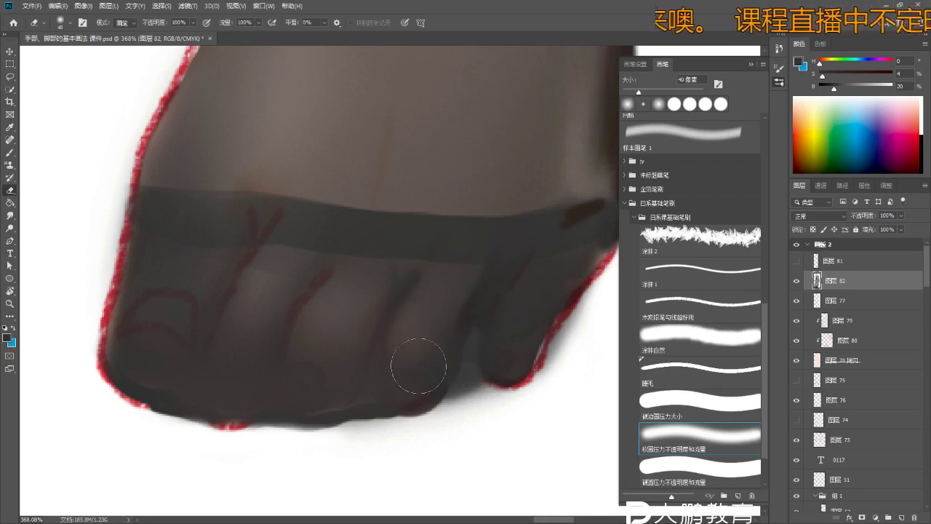
pyautogui.scroll(-3, 416, 363)
pyautogui.scroll(3, 426, 384)
pyautogui.moveTo(472, 350); pyautogui.dragTo(458, 381)
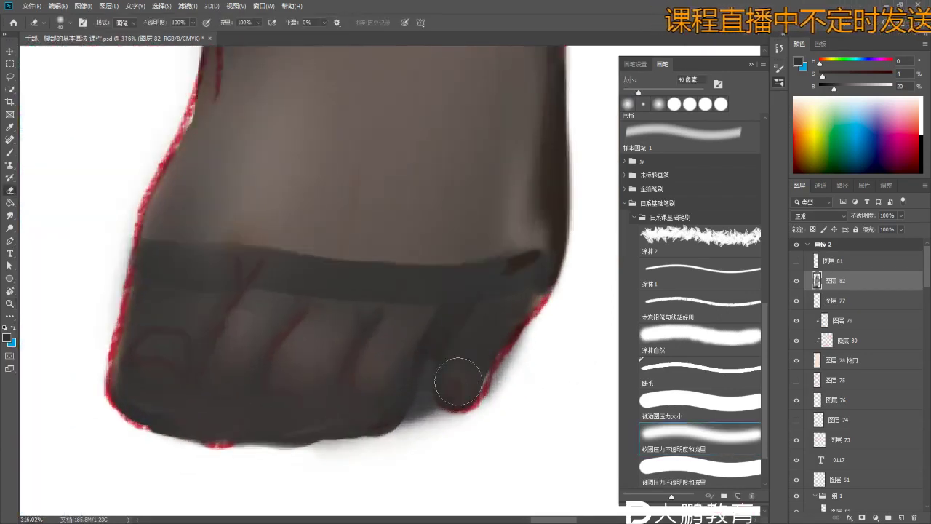
pyautogui.hotkey('ctrl', 'z')
pyautogui.hotkey('ctrl', 'z')
pyautogui.hotkey('ctrl', 'z')
pyautogui.hotkey('ctrl', 'z')
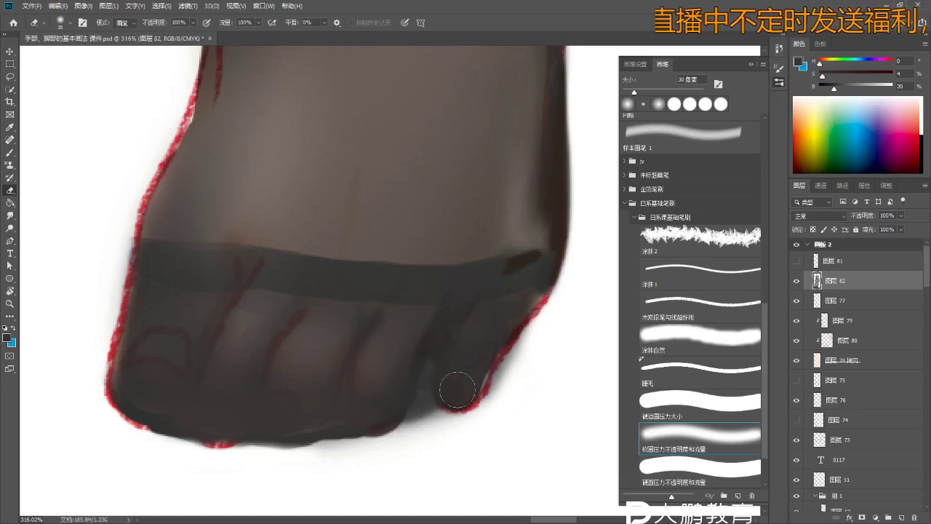
pyautogui.press('z')
pyautogui.moveTo(458, 393); pyautogui.dragTo(453, 393)
pyautogui.press('e')
pyautogui.hotkey('ctrl', 'z')
pyautogui.hotkey('ctrl', 'z')
pyautogui.hotkey('ctrl', 'z')
pyautogui.hotkey('ctrl', 'z')
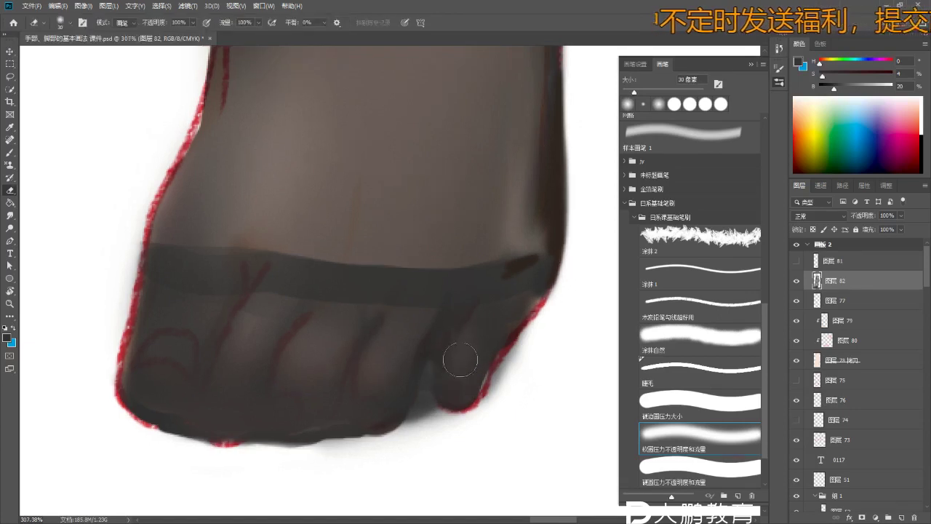
pyautogui.moveTo(487, 328)
pyautogui.mouseDown()
pyautogui.moveTo(443, 391)
pyautogui.moveTo(416, 371)
pyautogui.moveTo(395, 374)
pyautogui.mouseUp()
# - Lighten the middle and left toes through the stocking at 45 px, comparing before and after
pyautogui.moveTo(400, 331)
pyautogui.mouseDown()
pyautogui.moveTo(405, 375)
pyautogui.moveTo(377, 384)
pyautogui.moveTo(416, 337)
pyautogui.mouseUp()
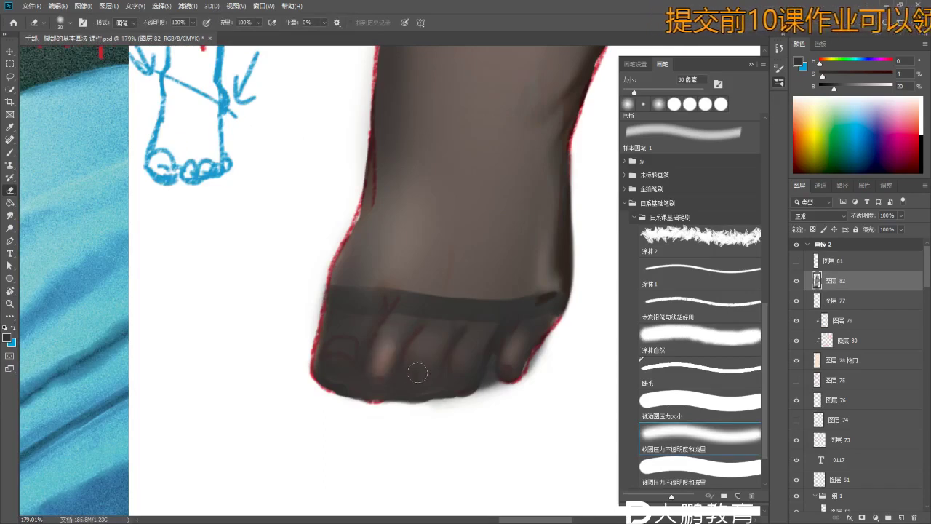
pyautogui.press(']')
pyautogui.press(']')
pyautogui.hotkey('ctrl', 'z')
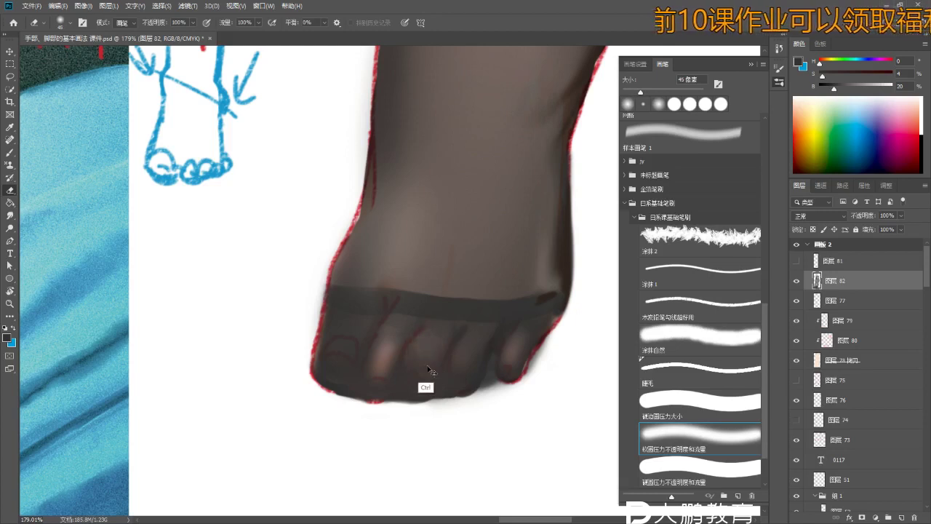
pyautogui.hotkey('ctrl', 'z')
pyautogui.hotkey('ctrl', 'shift', 'z')
pyautogui.hotkey('ctrl', 'z')
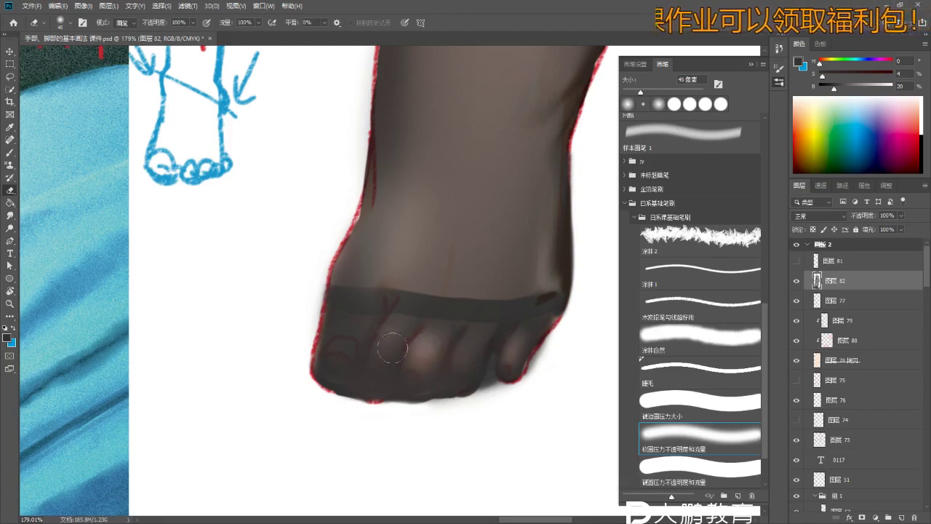
pyautogui.hotkey('ctrl', 'shift', 'z')
pyautogui.hotkey('ctrl', 'z')
pyautogui.hotkey('ctrl', 'shift', 'z')
pyautogui.moveTo(364, 324); pyautogui.dragTo(347, 367)
pyautogui.hotkey('ctrl', 'z')
pyautogui.hotkey('ctrl', 'shift', 'z')
# - Zoom in and lighten the shading between the middle toes
pyautogui.press('z')
pyautogui.moveTo(393, 411); pyautogui.dragTo(370, 413)
pyautogui.moveTo(397, 382); pyautogui.dragTo(443, 382)
pyautogui.press('e')
pyautogui.hotkey('ctrl', 'z')
pyautogui.moveTo(465, 325); pyautogui.dragTo(435, 346)
pyautogui.scroll(-1, 454, 357)
# - Repaint shading across the middle toes and make the brush much larger
pyautogui.press('b')
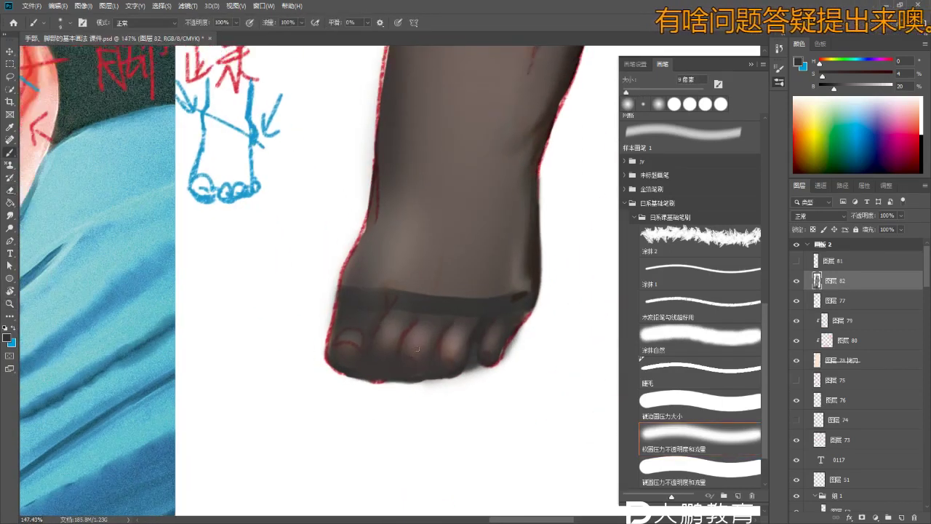
pyautogui.moveTo(390, 342)
pyautogui.mouseDown()
pyautogui.moveTo(407, 331)
pyautogui.moveTo(418, 338)
pyautogui.mouseUp()
pyautogui.press(']')
pyautogui.press(']')
pyautogui.press(']')
pyautogui.press(']')
pyautogui.scroll(-3, 457, 323)
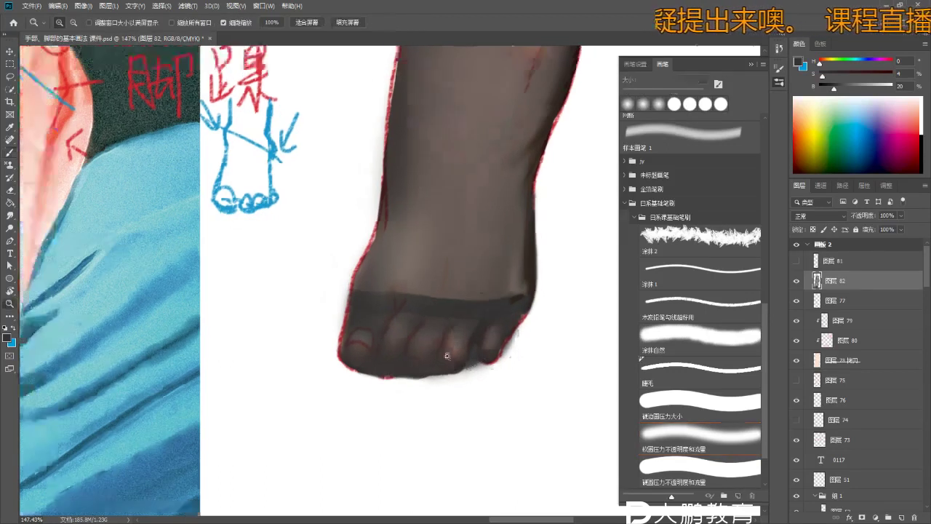
pyautogui.scroll(3, 498, 294)
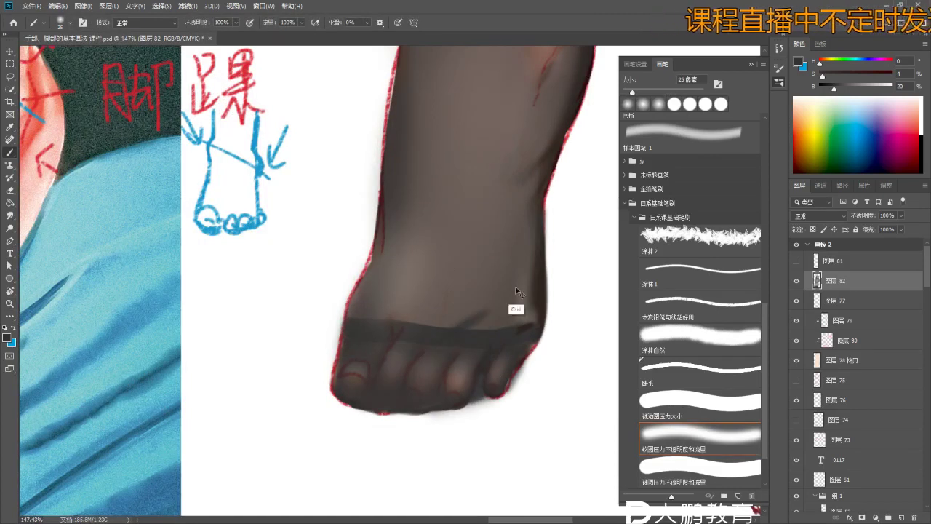
# - Sample a lighter greyish-beige stocking tone from the upper stocking
pyautogui.press('r')
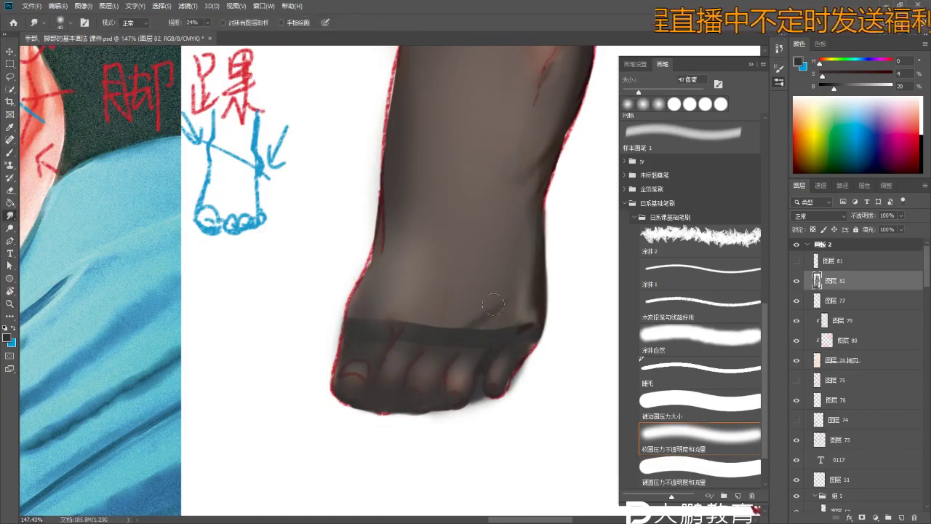
pyautogui.press('b')
pyautogui.scroll(-2, 505, 277)
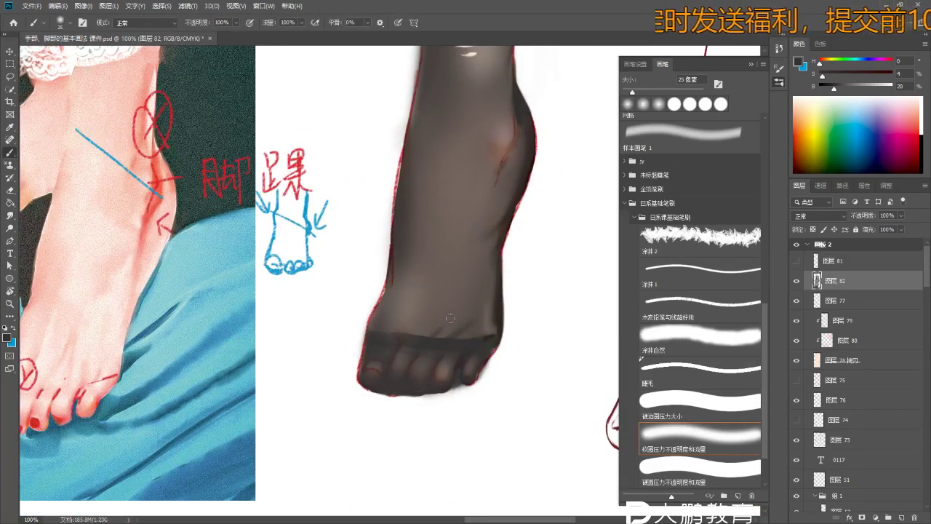
pyautogui.press('r')
pyautogui.press('b')
pyautogui.keyDown('alt'); pyautogui.click(474, 80); pyautogui.keyUp('alt')
pyautogui.keyDown('alt'); pyautogui.click(487, 55); pyautogui.keyUp('alt')
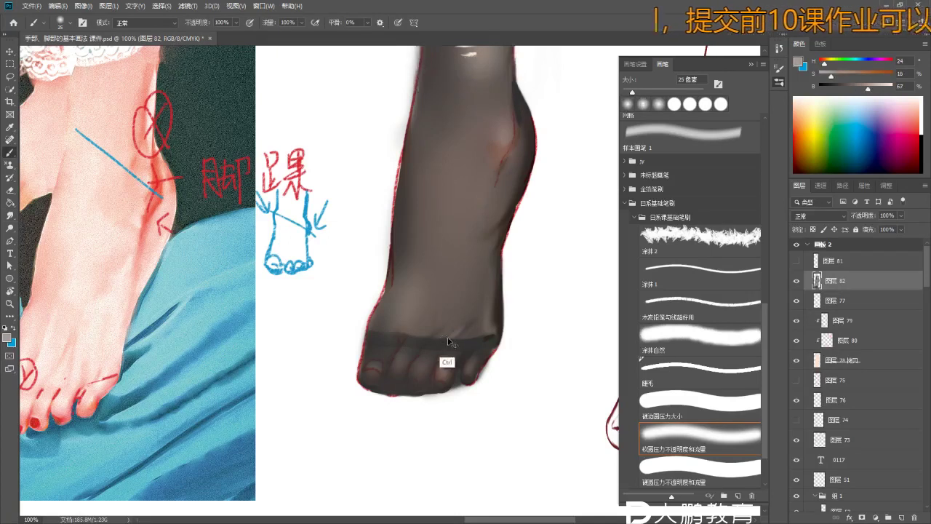
pyautogui.scroll(3, 462, 335)
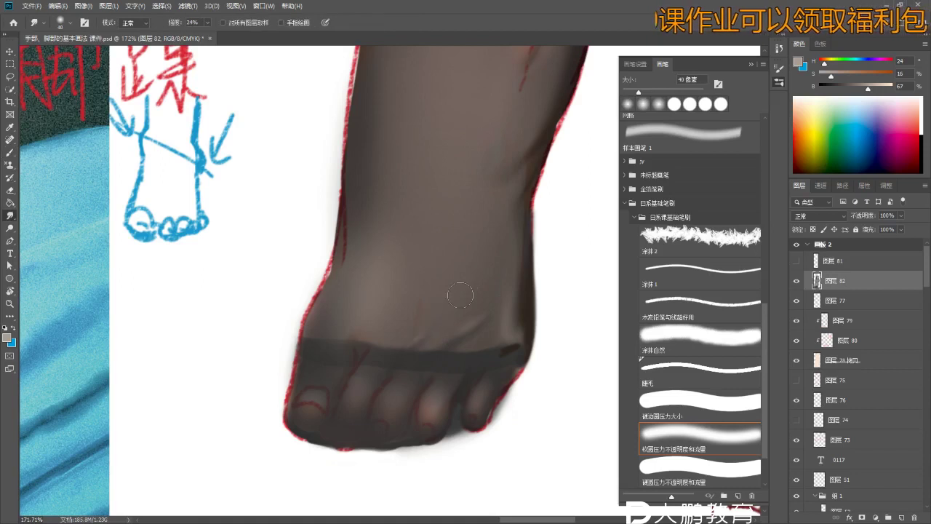
pyautogui.scroll(-4, 463, 248)
pyautogui.press('b')
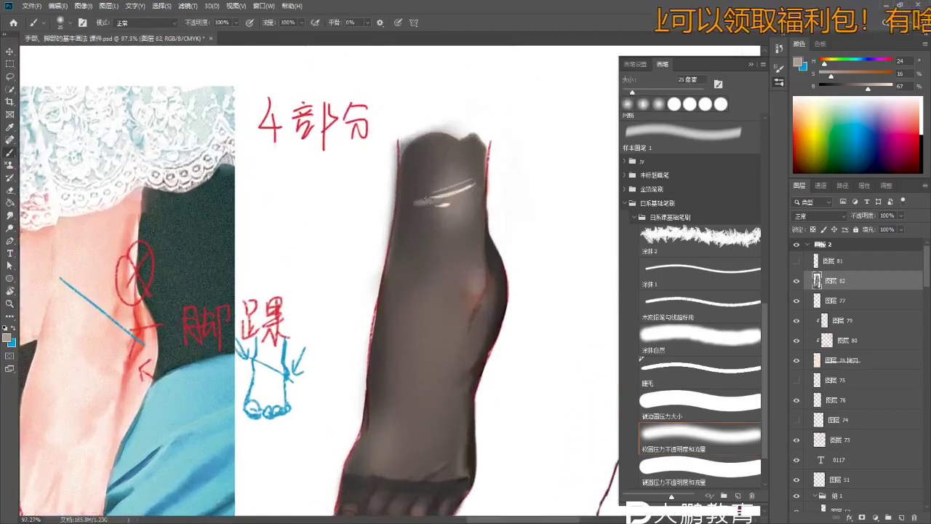
# - Paint a near-white sheen streak across the upper foot, then zoom to check the stocking
pyautogui.keyDown('alt'); pyautogui.click(458, 188); pyautogui.keyUp('alt')
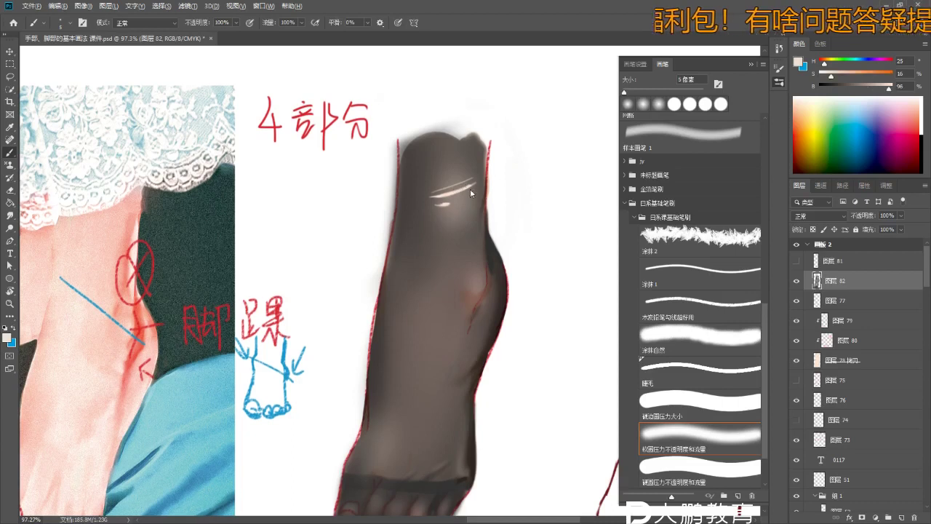
pyautogui.moveTo(436, 195); pyautogui.dragTo(485, 161)
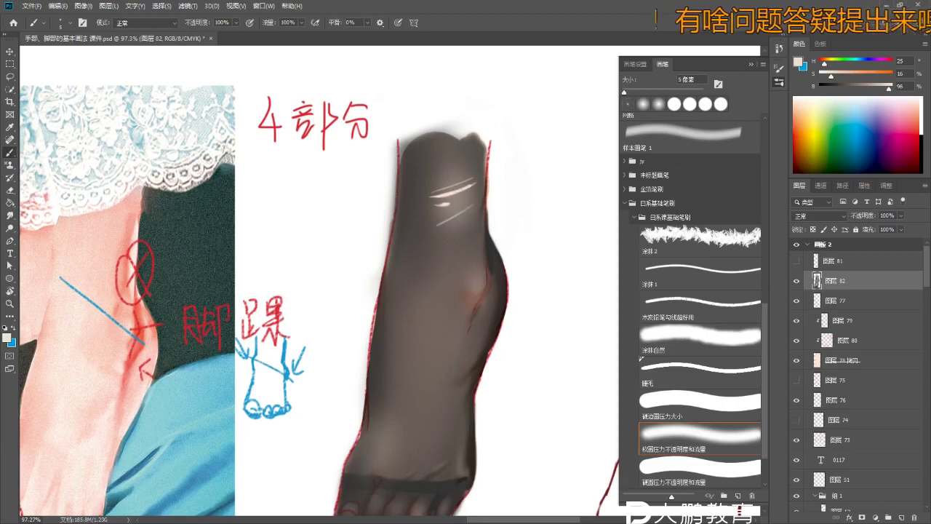
pyautogui.moveTo(447, 241); pyautogui.dragTo(430, 265)
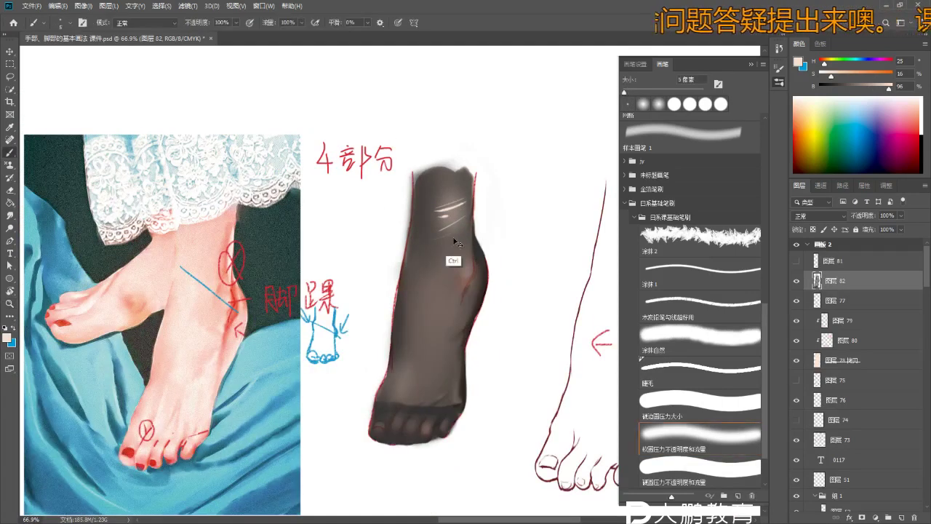
pyautogui.moveTo(455, 254); pyautogui.dragTo(425, 322)
pyautogui.moveTo(427, 380); pyautogui.dragTo(497, 399)
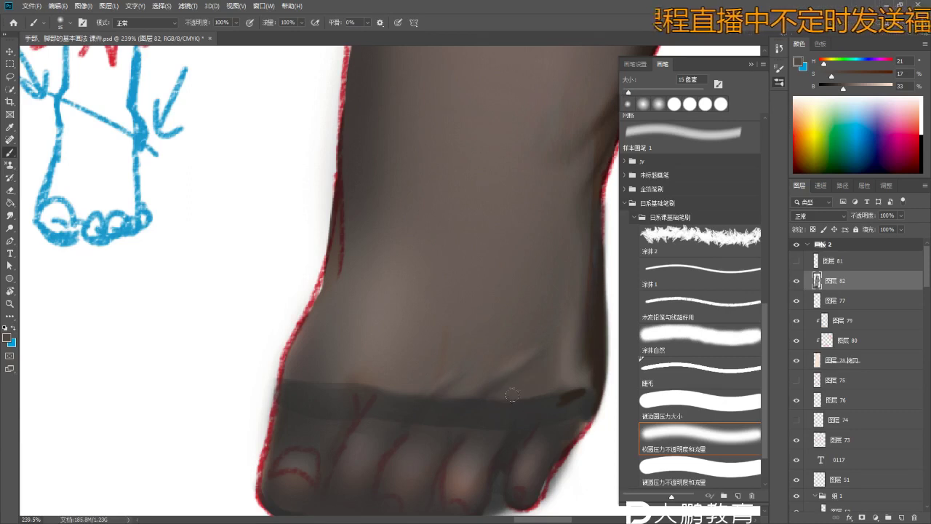
pyautogui.moveTo(488, 420)
pyautogui.mouseDown()
pyautogui.moveTo(453, 437)
pyautogui.moveTo(422, 426)
pyautogui.moveTo(375, 363)
pyautogui.mouseUp()
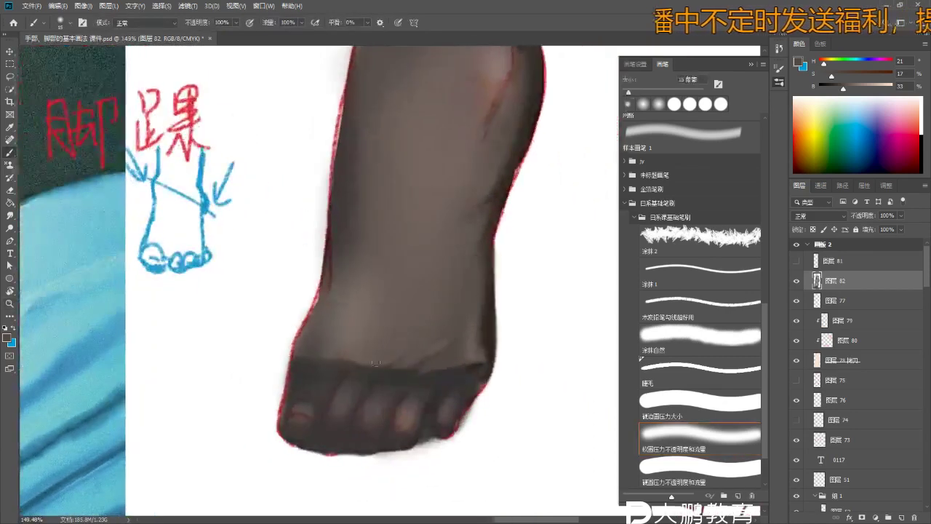
# - Sample several dark stocking tones from the foot and toes, zooming in on the toes
pyautogui.keyDown('alt'); pyautogui.click(425, 344); pyautogui.keyUp('alt')
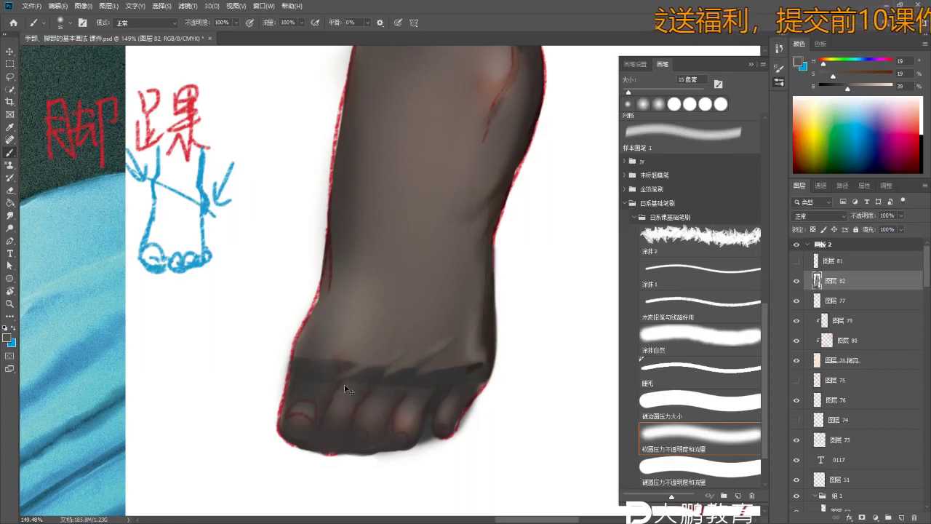
pyautogui.scroll(-5, 312, 400)
pyautogui.scroll(5, 312, 399)
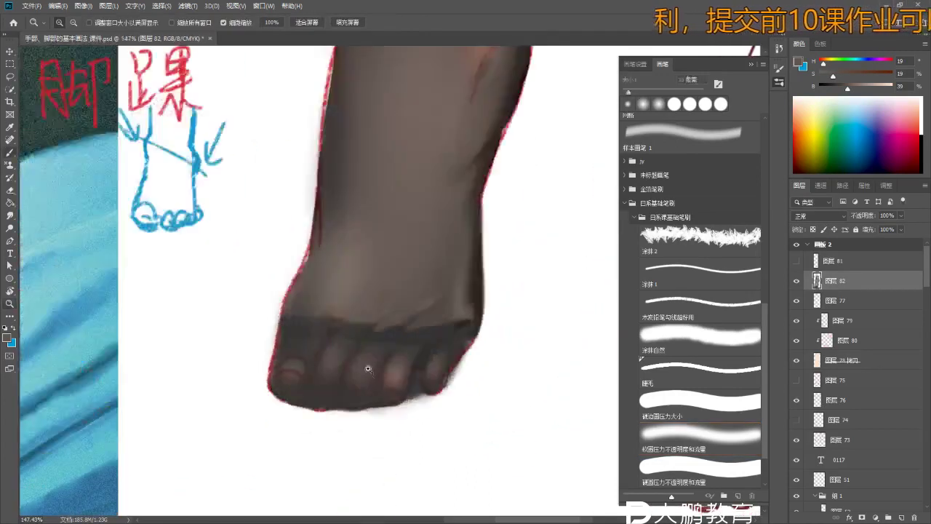
pyautogui.keyDown('alt'); pyautogui.click(367, 350); pyautogui.keyUp('alt')
pyautogui.keyDown('alt'); pyautogui.click(344, 344); pyautogui.keyUp('alt')
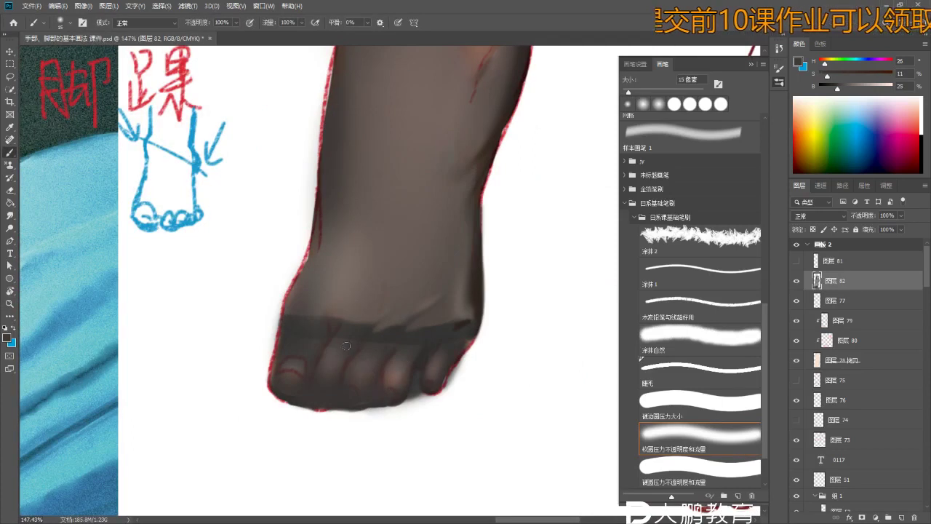
pyautogui.press('z')
pyautogui.click(386, 363)
pyautogui.press('b')
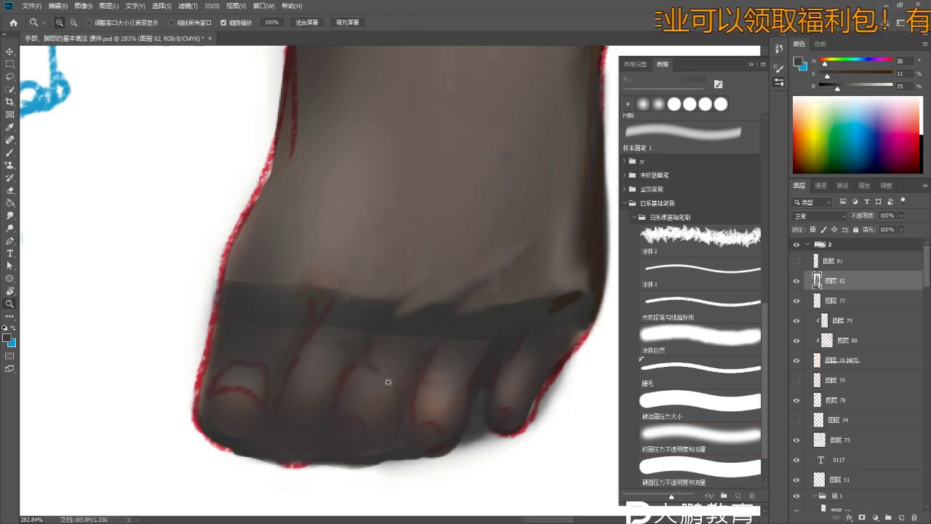
pyautogui.scroll(-4, 396, 356)
# - Hide layers 79 and 77, then toggle layer 77's sketch notes to compare the painting
pyautogui.click(796, 321)
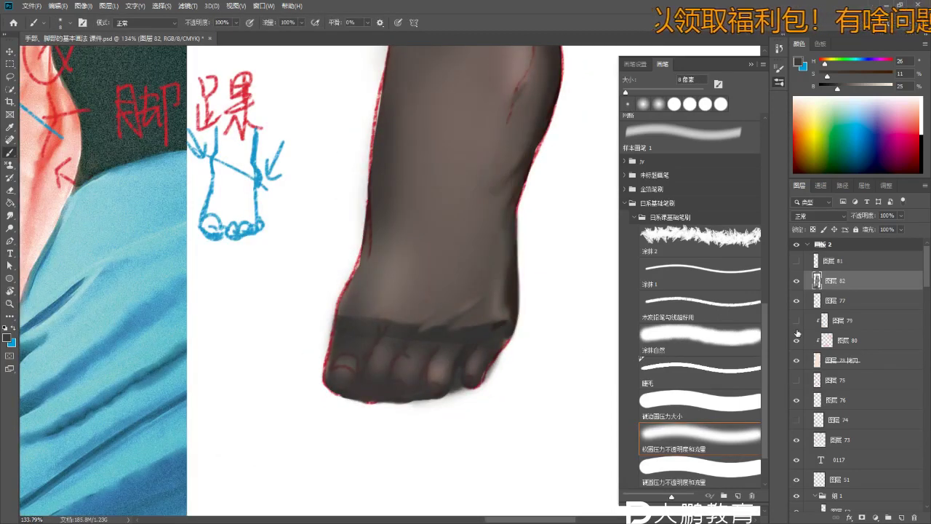
pyautogui.click(796, 299)
pyautogui.scroll(-3, 430, 316)
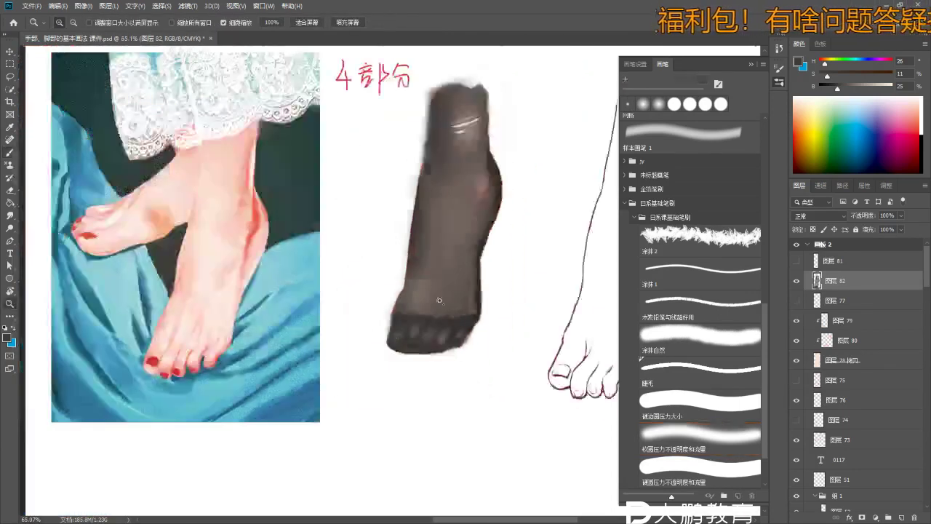
pyautogui.scroll(1, 441, 249)
pyautogui.scroll(2, 426, 324)
pyautogui.click(796, 300)
pyautogui.click(796, 300)
pyautogui.click(797, 300)
pyautogui.scroll(1, 321, 400)
# - Set up a hard-edged round eraser and make layer 79 the active layer
pyautogui.press('e')
pyautogui.press(',')
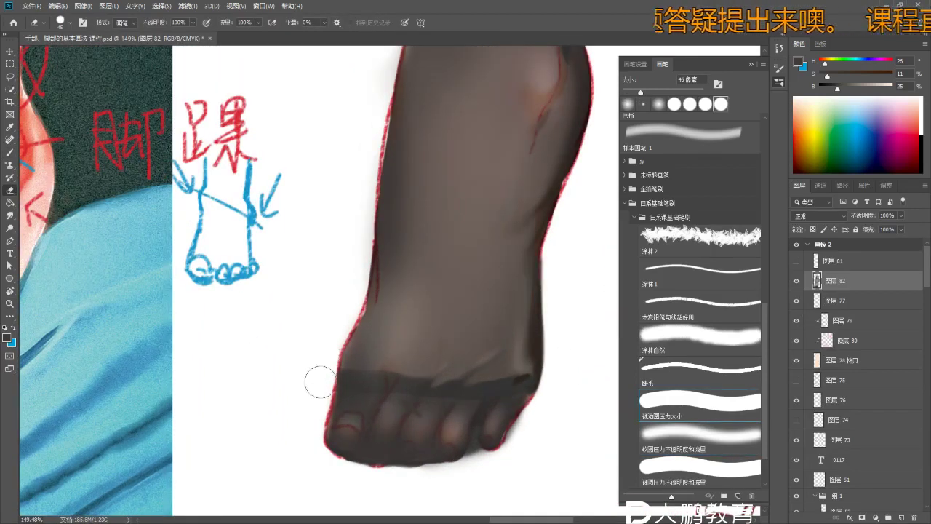
pyautogui.press('z')
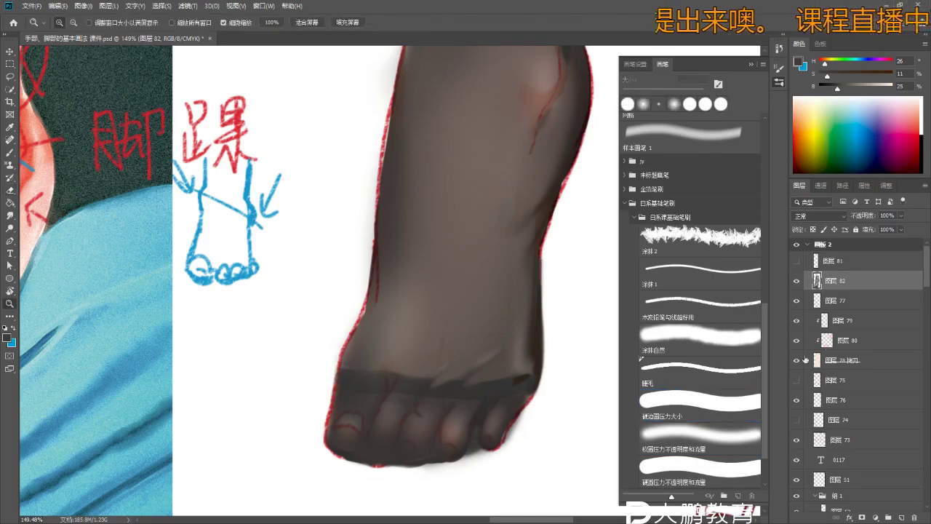
pyautogui.click(838, 320)
# - Compare with the reference feet, then redo and darken the heel edge above the little toe
pyautogui.keyDown('alt'); pyautogui.click(430, 247); pyautogui.keyUp('alt')
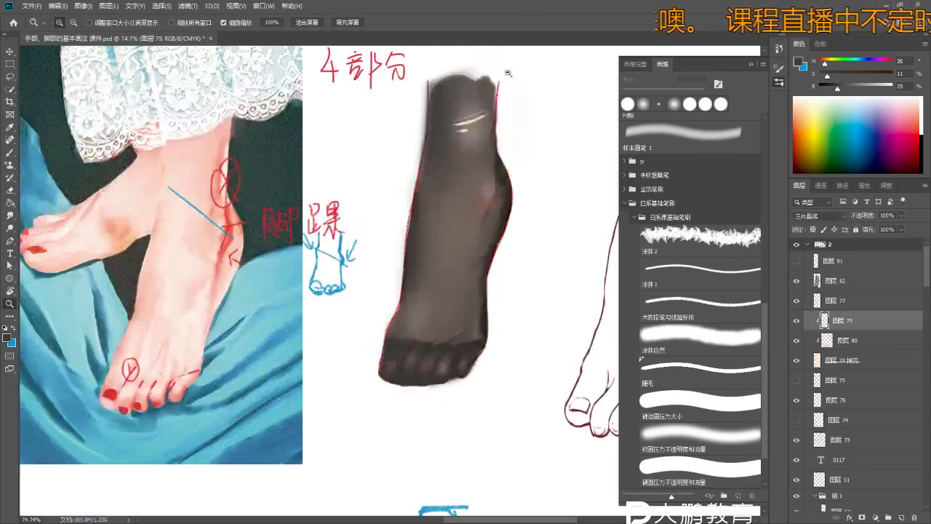
pyautogui.moveTo(457, 208); pyautogui.dragTo(427, 270)
pyautogui.press('b')
pyautogui.moveTo(384, 336)
pyautogui.mouseDown()
pyautogui.moveTo(430, 355)
pyautogui.moveTo(440, 385)
pyautogui.mouseUp()
pyautogui.hotkey('ctrl', 'z')
pyautogui.moveTo(439, 341); pyautogui.dragTo(428, 385)
pyautogui.moveTo(436, 320)
pyautogui.mouseDown()
pyautogui.moveTo(406, 407)
pyautogui.moveTo(431, 289)
pyautogui.moveTo(410, 392)
pyautogui.moveTo(432, 354)
pyautogui.moveTo(427, 304)
pyautogui.moveTo(429, 369)
pyautogui.mouseUp()
# - On layer 82, paint mid-grey along the foot's right edge and sample a light beige
pyautogui.keyDown('alt'); pyautogui.click(382, 315); pyautogui.keyUp('alt')
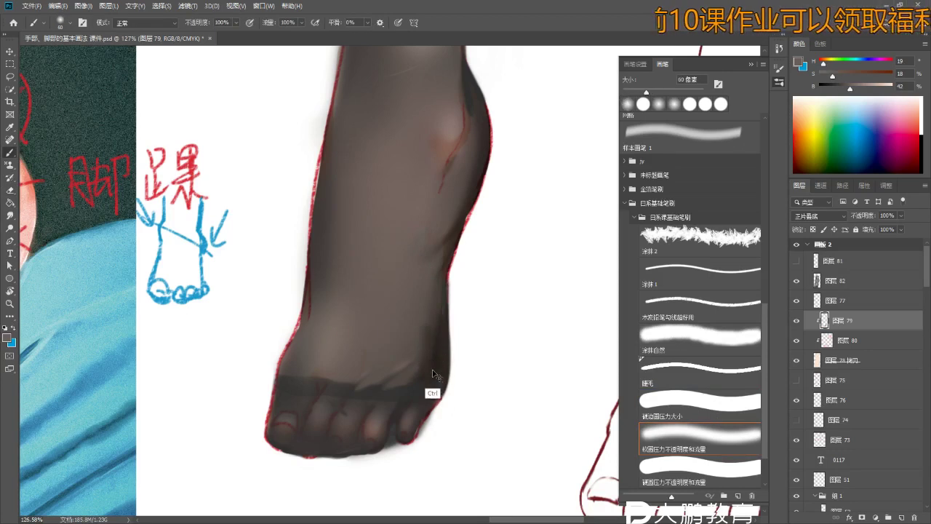
pyautogui.click(840, 285)
pyautogui.moveTo(452, 335)
pyautogui.mouseDown()
pyautogui.moveTo(440, 393)
pyautogui.moveTo(444, 342)
pyautogui.moveTo(433, 359)
pyautogui.mouseUp()
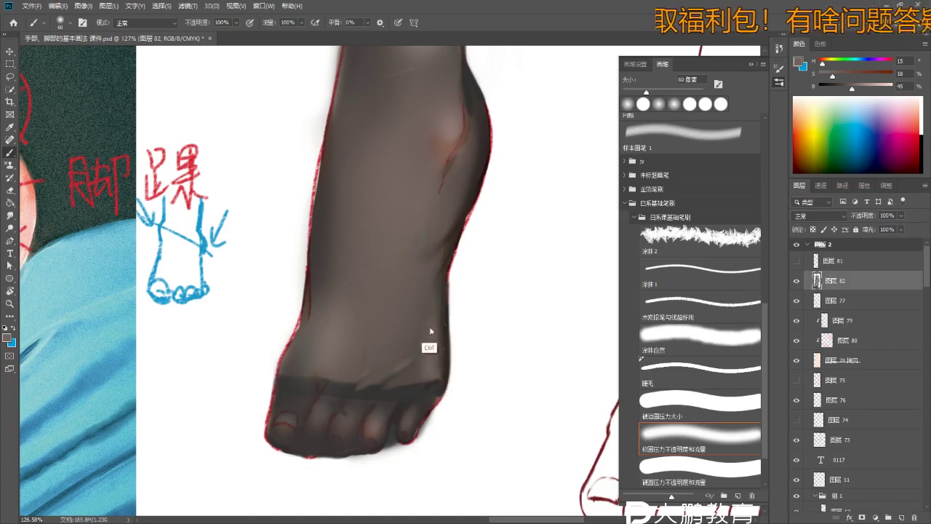
pyautogui.scroll(-3, 400, 343)
pyautogui.keyDown('alt'); pyautogui.click(421, 113); pyautogui.keyUp('alt')
pyautogui.scroll(2, 440, 342)
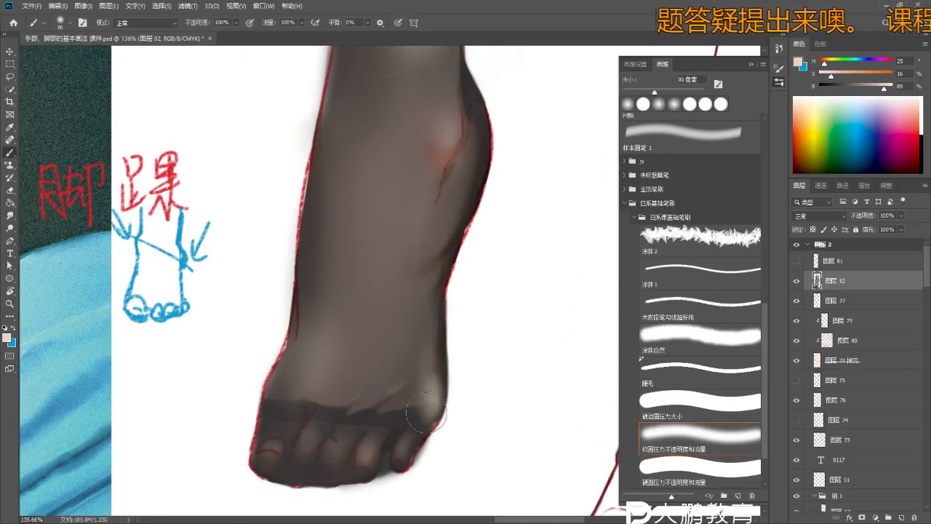
# - Smudge the shading along the outer edge of the foot to blend it
pyautogui.moveTo(441, 387)
pyautogui.mouseDown()
pyautogui.moveTo(406, 455)
pyautogui.moveTo(420, 459)
pyautogui.mouseUp()
pyautogui.press('b')
pyautogui.press('r')
pyautogui.moveTo(462, 386)
pyautogui.mouseDown()
pyautogui.moveTo(432, 451)
pyautogui.moveTo(401, 341)
pyautogui.moveTo(420, 278)
pyautogui.mouseUp()
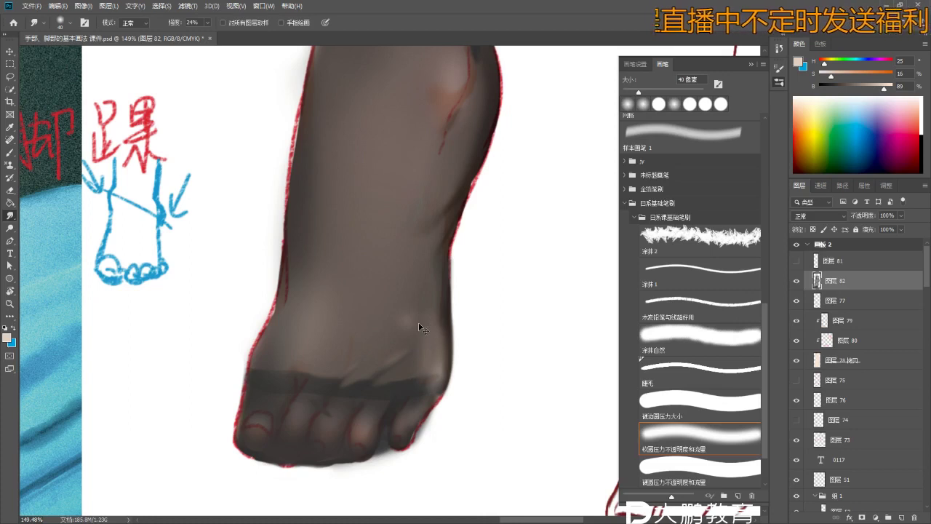
# - Sample dark grey tones from the foot and toes for further shading
pyautogui.press('b')
pyautogui.keyDown('alt'); pyautogui.click(418, 312); pyautogui.keyUp('alt')
pyautogui.press('z')
pyautogui.press('b')
pyautogui.keyDown('alt'); pyautogui.click(391, 397); pyautogui.keyUp('alt')
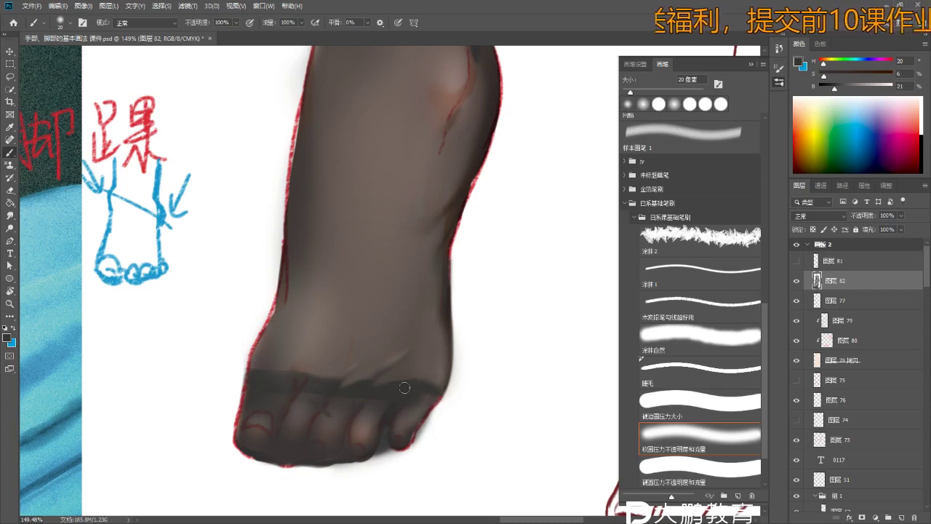
pyautogui.scroll(-4, 422, 394)
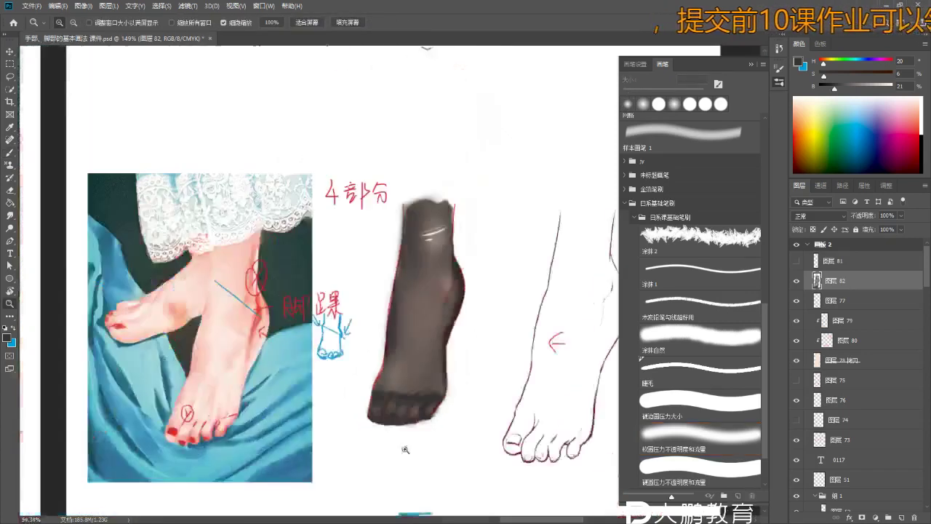
pyautogui.scroll(6, 353, 389)
pyautogui.keyDown('alt'); pyautogui.click(350, 354); pyautogui.keyUp('alt')
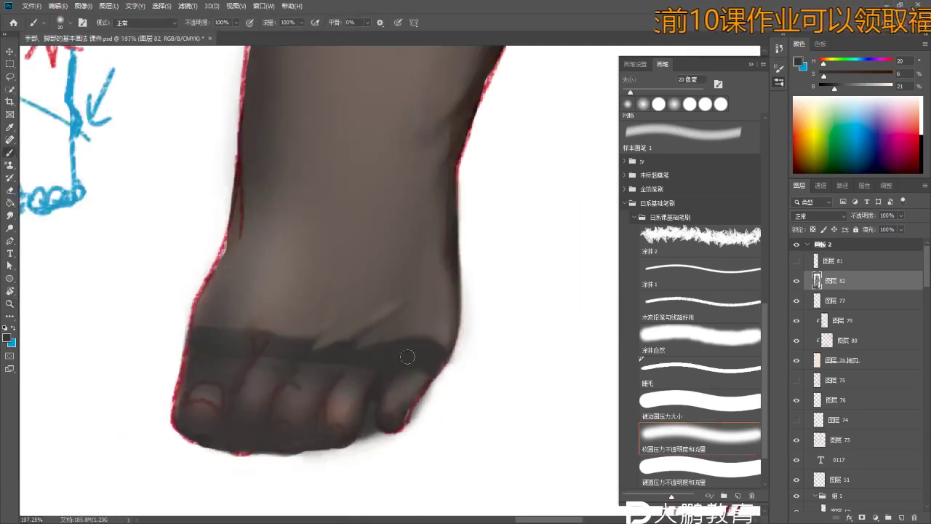
# - Sample the little toe's colour and the dark toe band colour with a hard round tip
pyautogui.keyDown('alt'); pyautogui.click(410, 382); pyautogui.keyUp('alt')
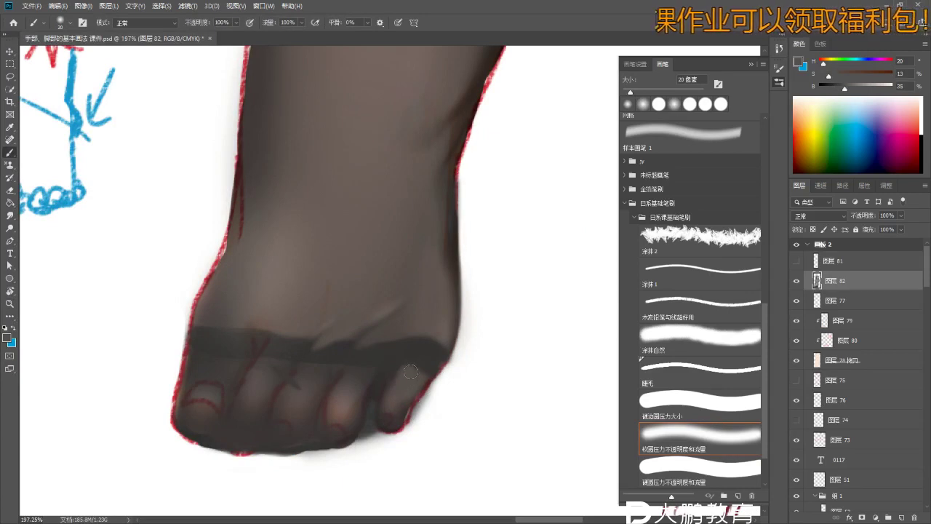
pyautogui.scroll(1, 397, 384)
pyautogui.press('.')
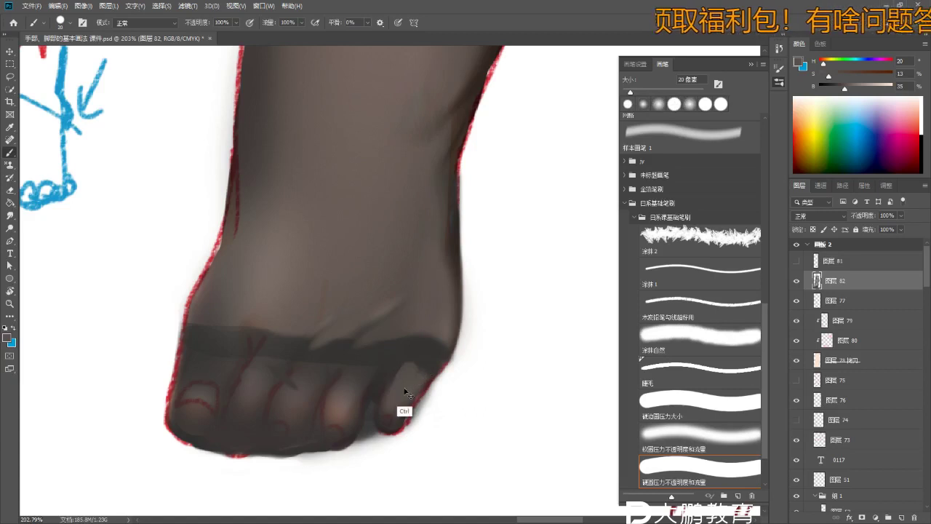
pyautogui.keyDown('alt'); pyautogui.click(391, 353); pyautogui.keyUp('alt')
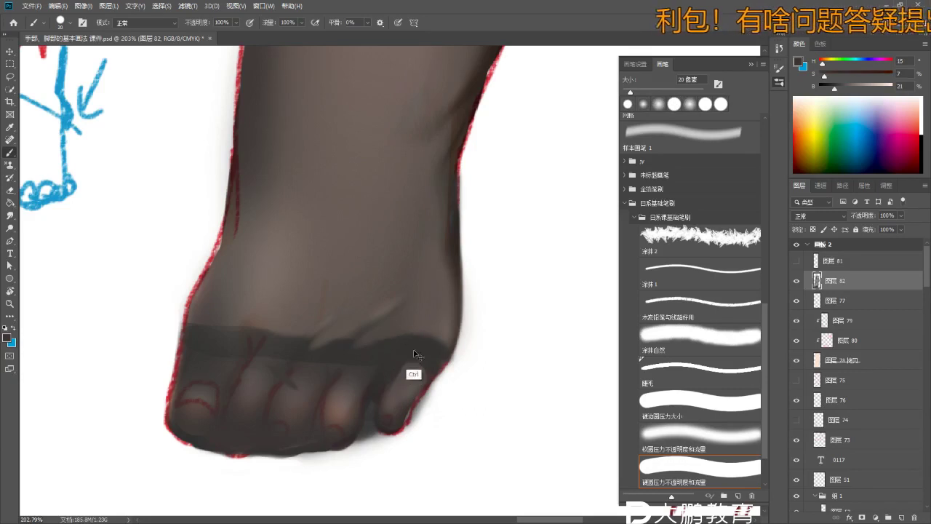
pyautogui.scroll(-1, 430, 348)
# - With a soft round eraser, undo the toe band erase and lighten the small toe instead
pyautogui.press('e')
pyautogui.press(',')
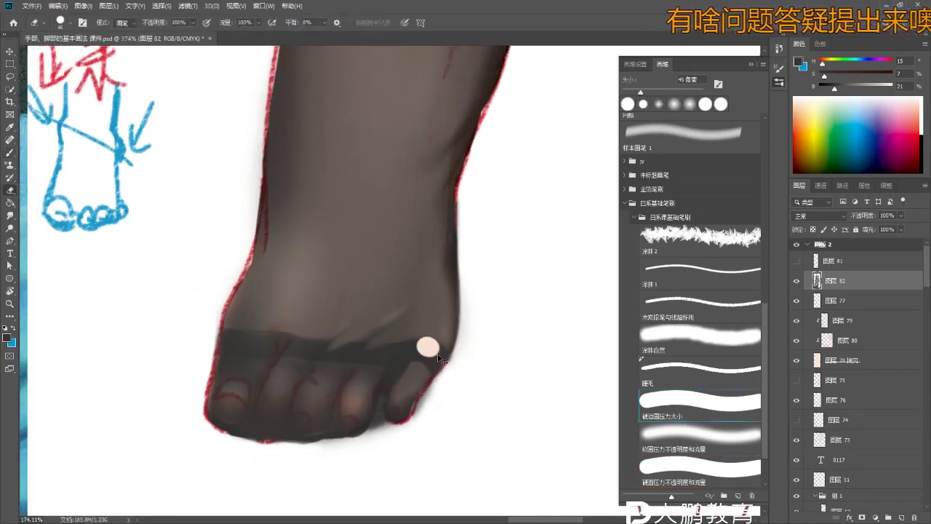
pyautogui.click(725, 435)
pyautogui.moveTo(443, 380); pyautogui.dragTo(433, 357)
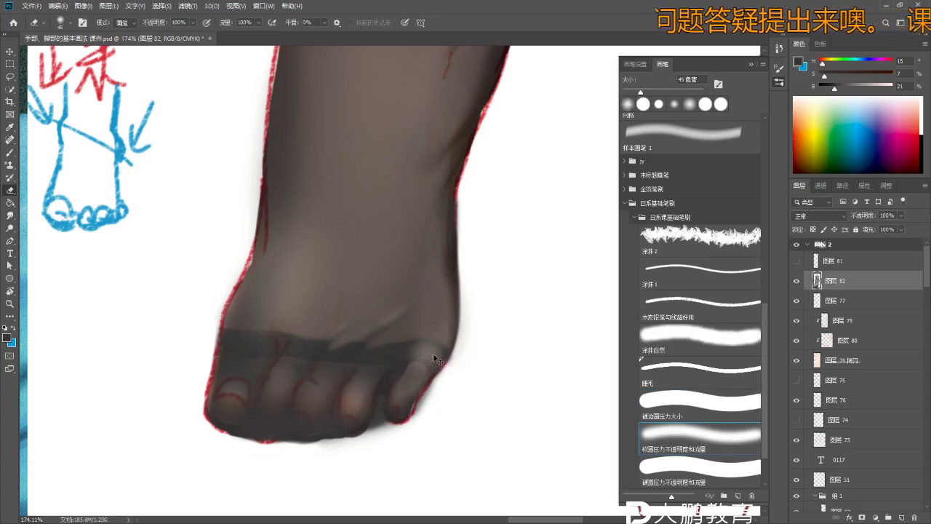
pyautogui.hotkey('ctrl', 'z')
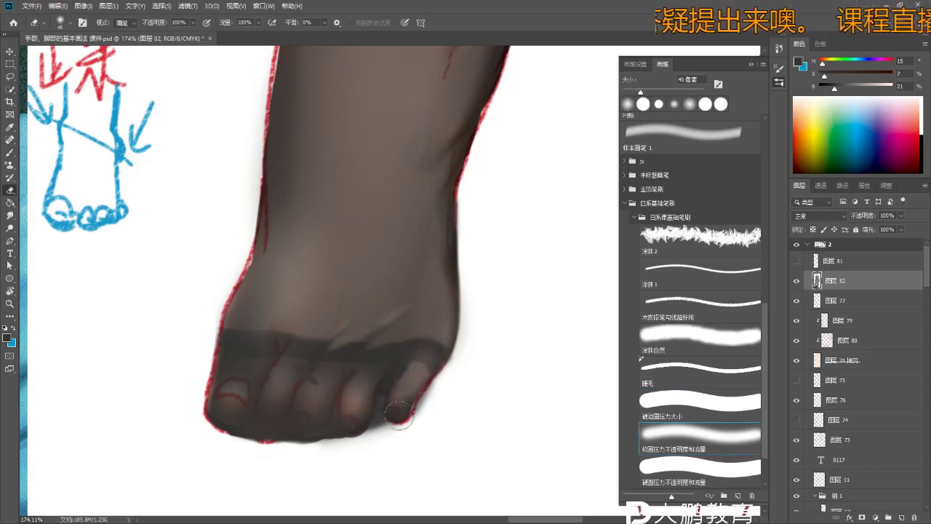
pyautogui.moveTo(419, 363); pyautogui.dragTo(393, 433)
# - Switch to the hard round pressure brush and sample the toe colour as paint
pyautogui.press('z')
pyautogui.scroll(-3, 394, 433)
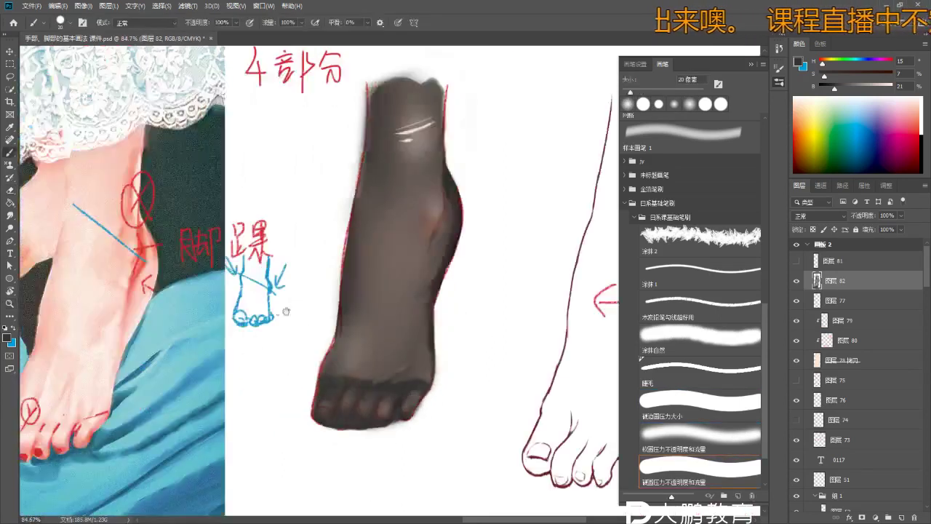
pyautogui.scroll(-2, 335, 349)
pyautogui.press('b')
pyautogui.press('.')
pyautogui.keyDown('alt'); pyautogui.click(318, 332); pyautogui.keyUp('alt')
pyautogui.scroll(2, 309, 372)
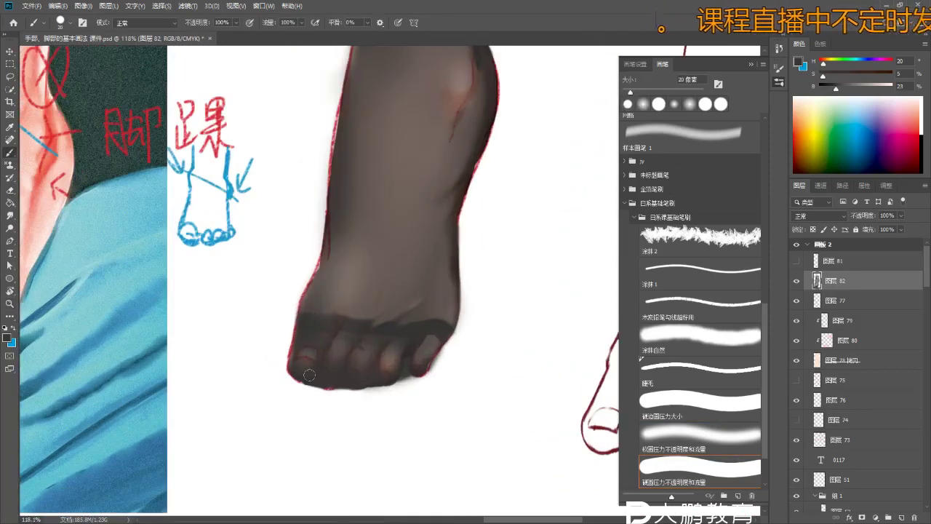
# - Touch up with the eraser and small hard brush, adding a short dark stroke on the foot
pyautogui.press('e')
pyautogui.scroll(2, 324, 386)
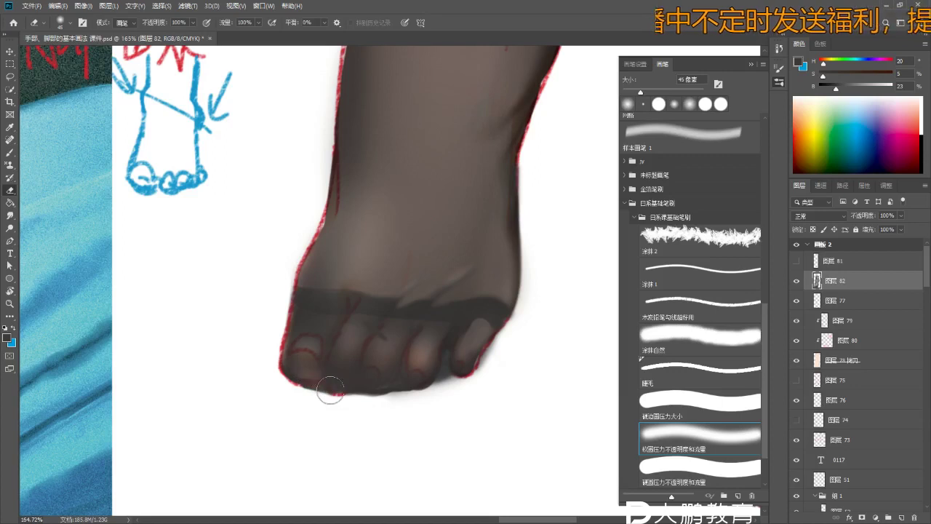
pyautogui.press('z')
pyautogui.scroll(-2, 333, 397)
pyautogui.press('e')
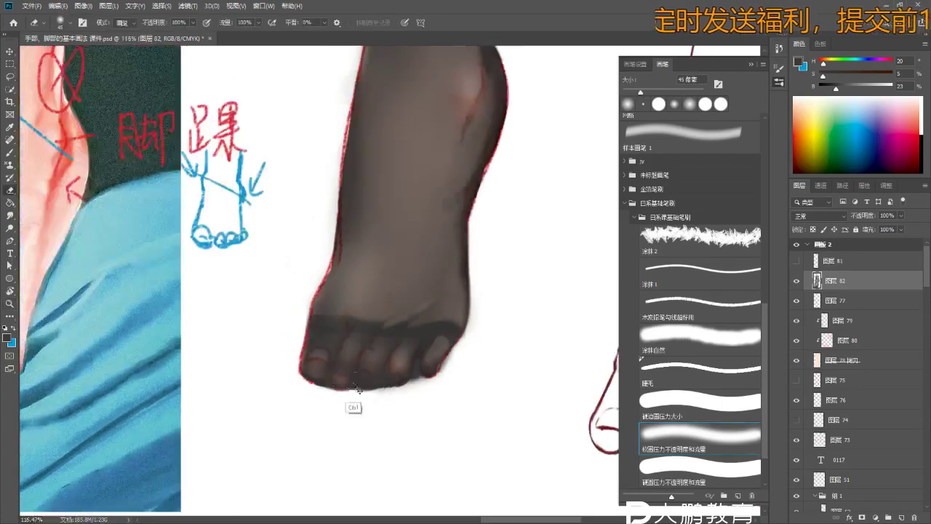
pyautogui.scroll(-2, 367, 384)
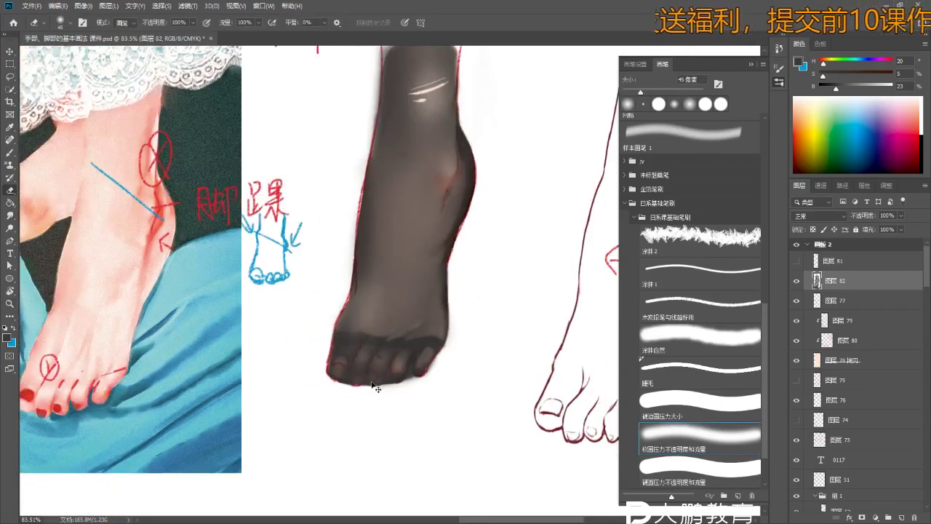
pyautogui.press('b')
pyautogui.scroll(-2, 397, 380)
pyautogui.scroll(2, 363, 291)
pyautogui.moveTo(357, 277); pyautogui.dragTo(337, 201)
pyautogui.moveTo(396, 229); pyautogui.dragTo(400, 264)
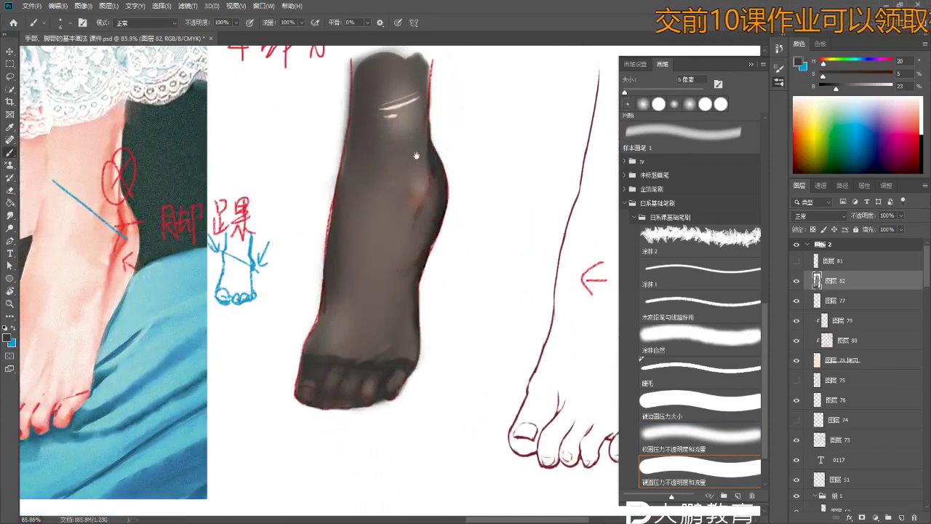
pyautogui.moveTo(416, 155); pyautogui.dragTo(375, 188)
# - Apply Filter > Sharpen > Sharpen More twice to the foot layer
pyautogui.click(188, 6)
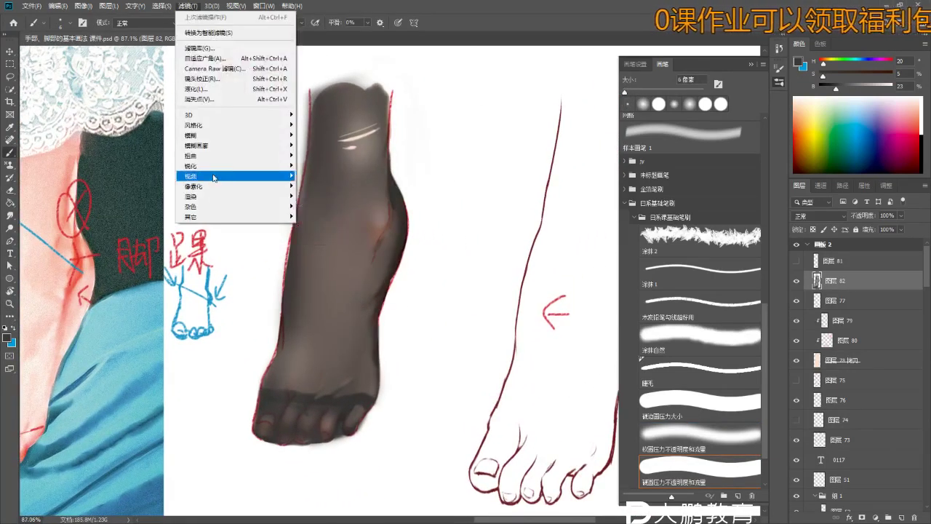
pyautogui.moveTo(222, 168)
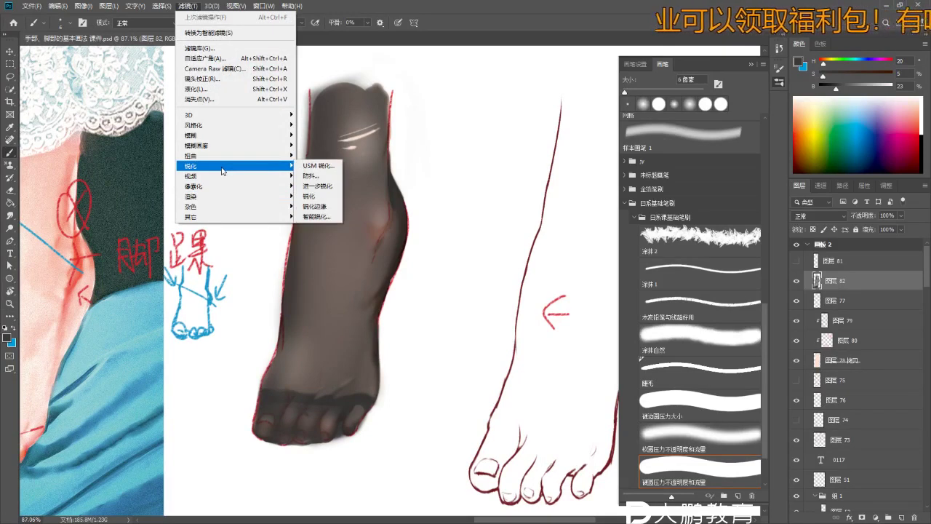
pyautogui.click(321, 187)
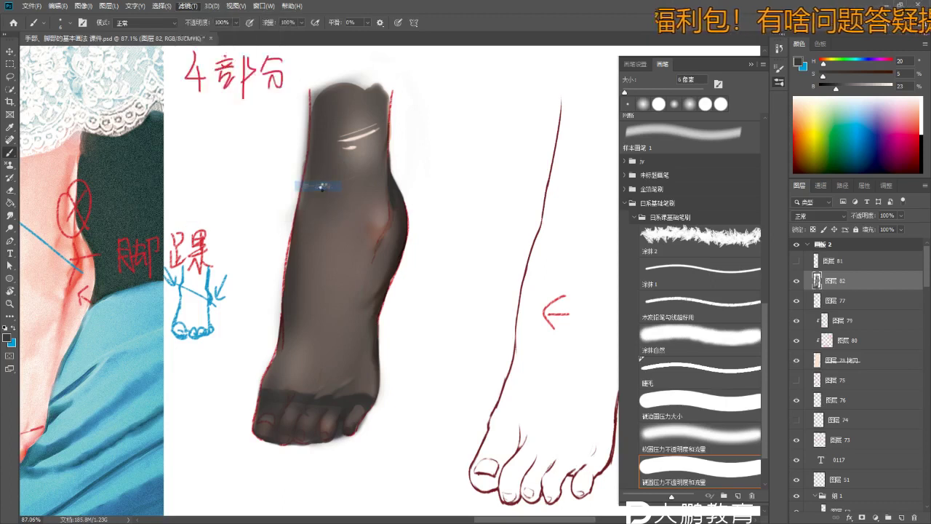
pyautogui.click(192, 8)
pyautogui.moveTo(224, 158)
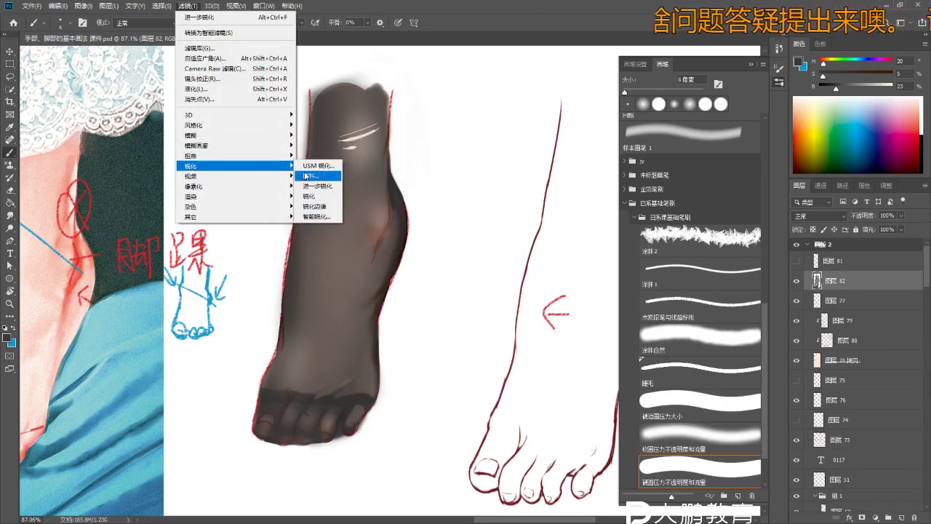
pyautogui.click(321, 187)
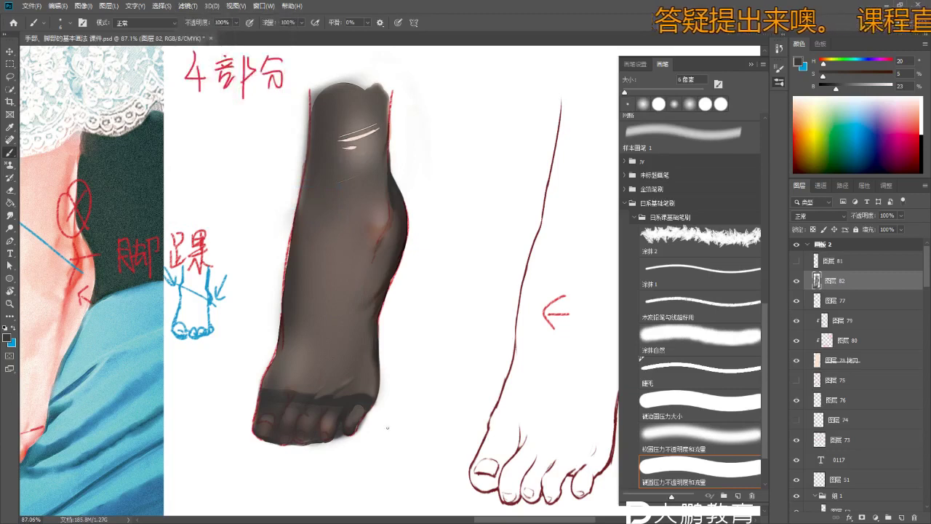
# - Zoom in on the toes and ankle to inspect the sharpened painting
pyautogui.moveTo(341, 405); pyautogui.dragTo(366, 386)
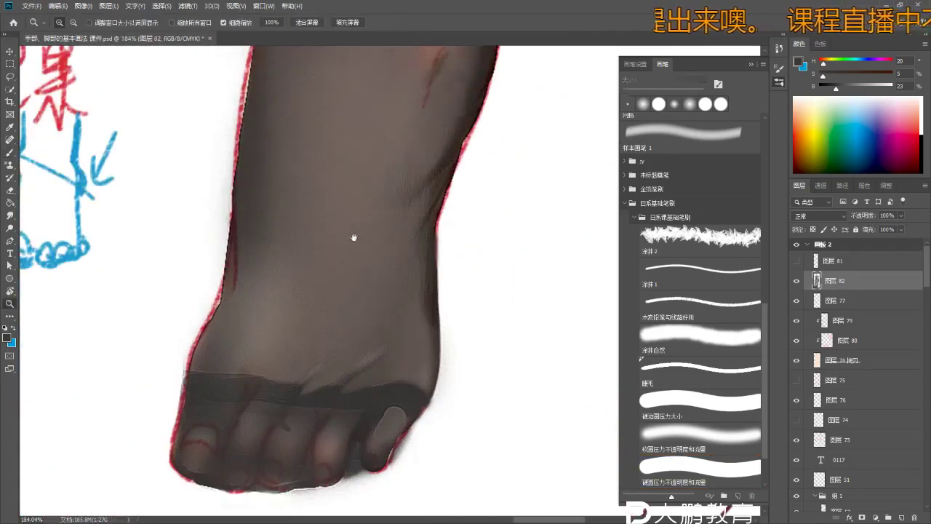
pyautogui.scroll(-5, 355, 237)
pyautogui.scroll(5, 363, 252)
pyautogui.press('b')
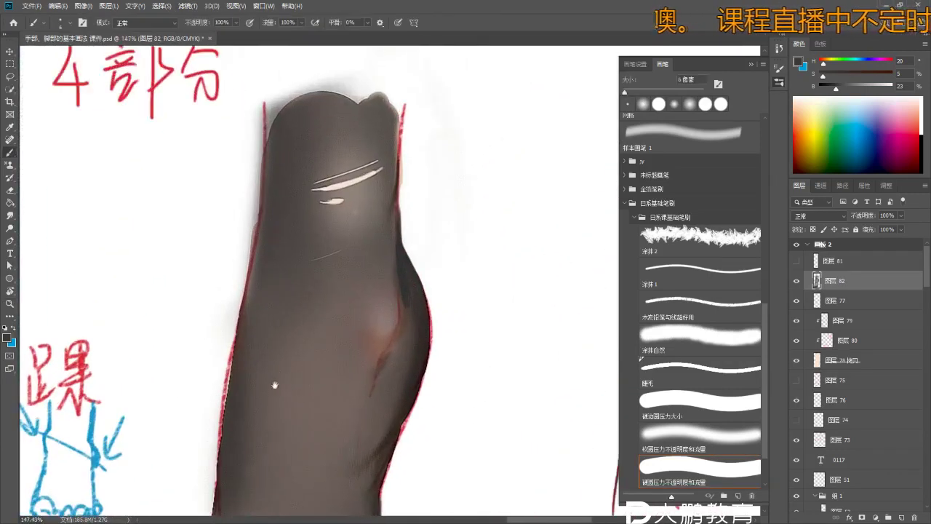
pyautogui.scroll(-3, 275, 385)
pyautogui.scroll(-3, 301, 289)
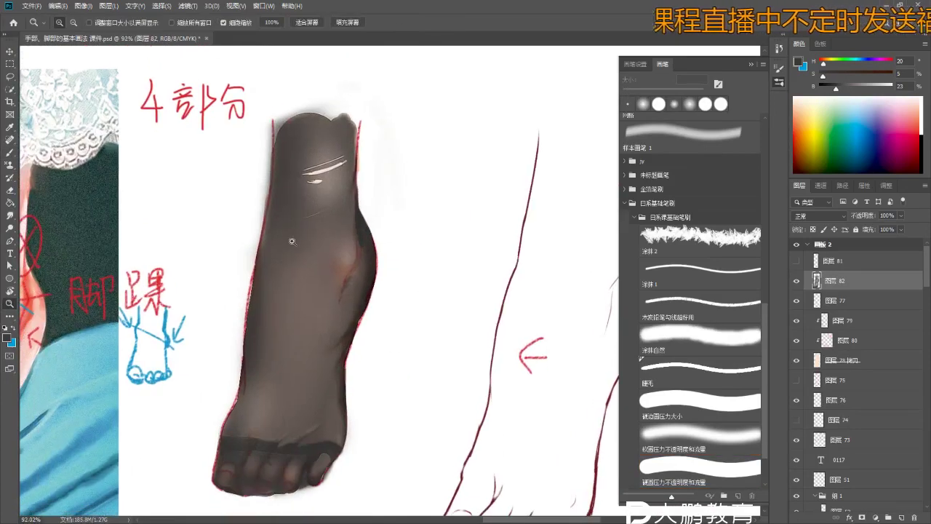
pyautogui.scroll(7, 297, 295)
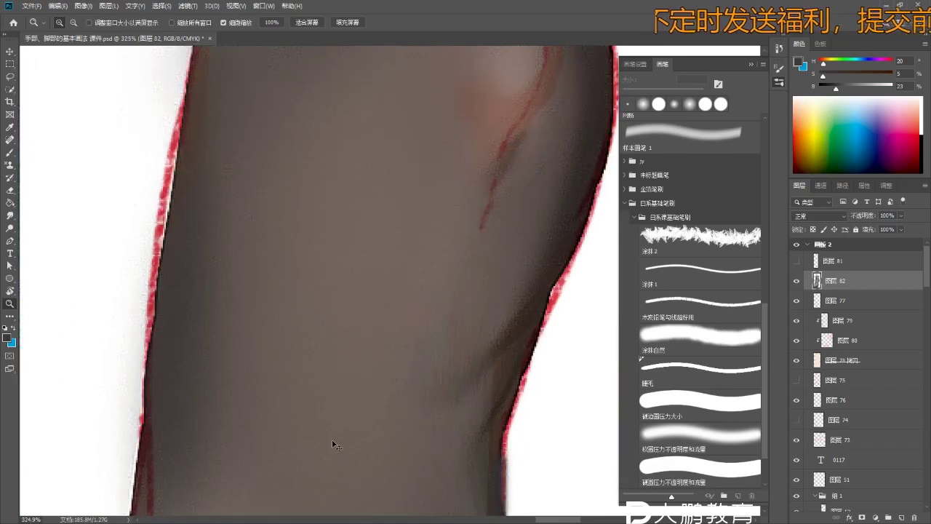
pyautogui.scroll(-5, 336, 299)
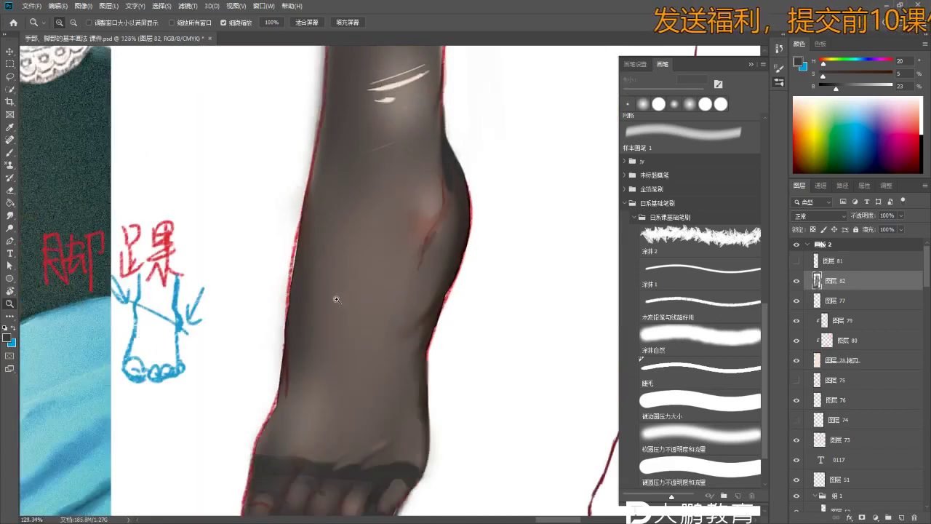
pyautogui.scroll(4, 387, 351)
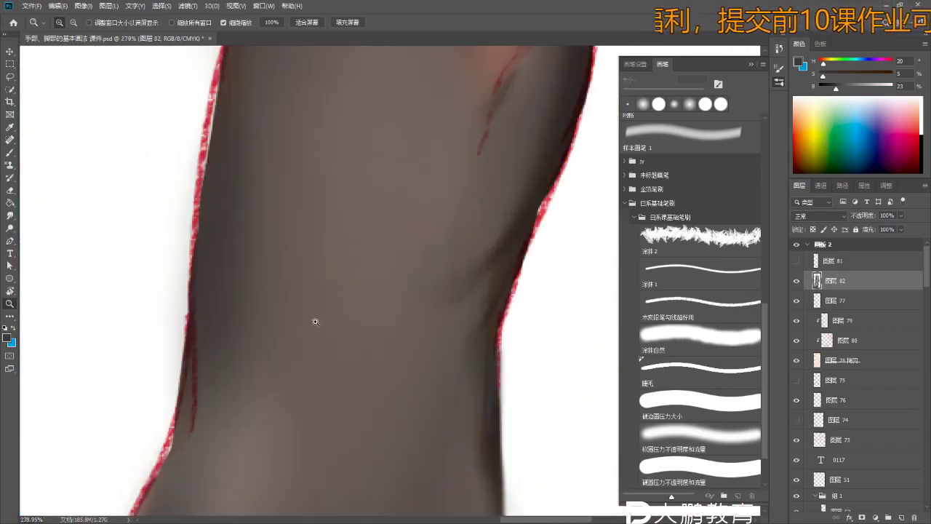
pyautogui.scroll(-4, 364, 308)
pyautogui.press('b')
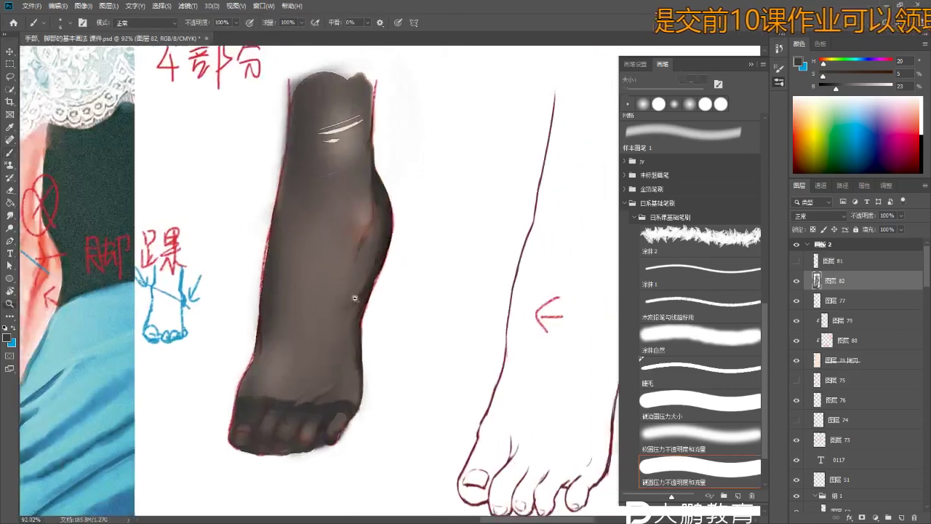
pyautogui.scroll(2, 357, 302)
pyautogui.moveTo(371, 293); pyautogui.dragTo(370, 280)
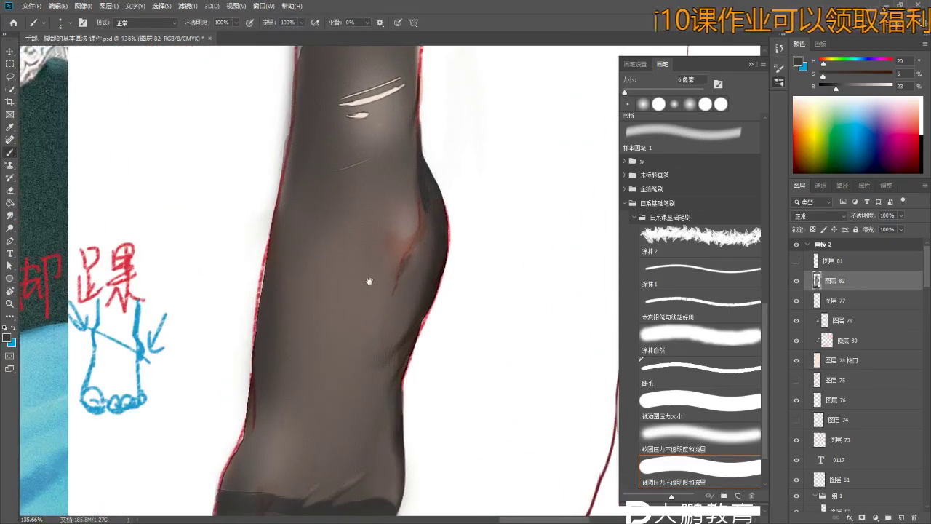
# - Duplicate layer 82 with Ctrl+J and apply Sharpen More to the copy
pyautogui.hotkey('ctrl', 'j')
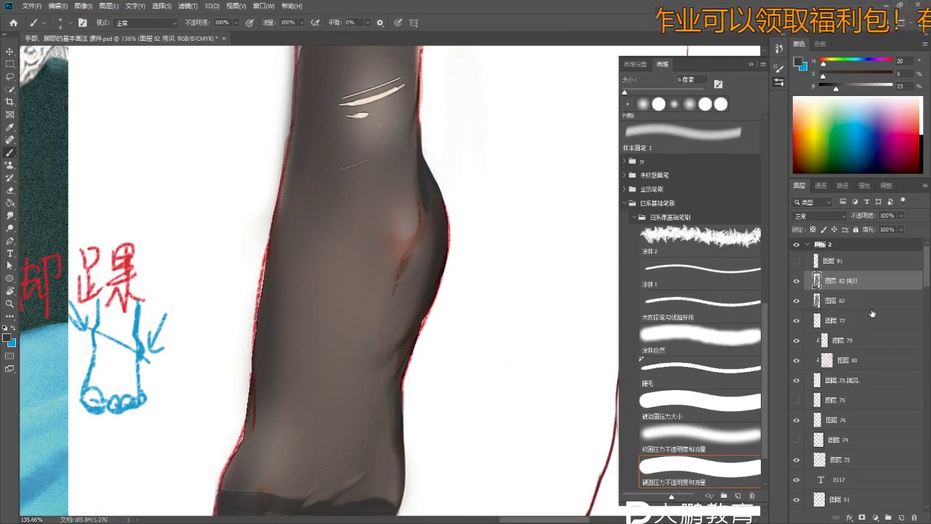
pyautogui.press('z')
pyautogui.scroll(-2, 410, 340)
pyautogui.scroll(2, 320, 304)
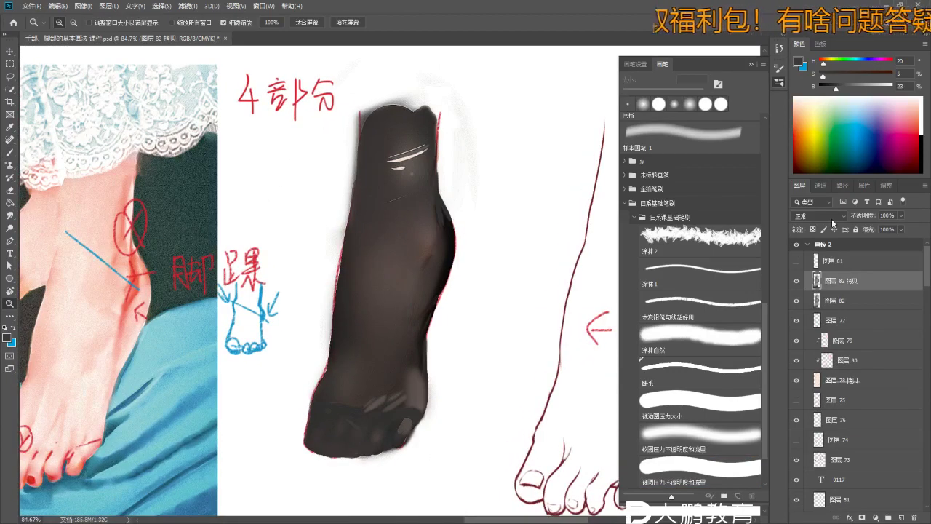
pyautogui.click(189, 5)
pyautogui.moveTo(191, 168)
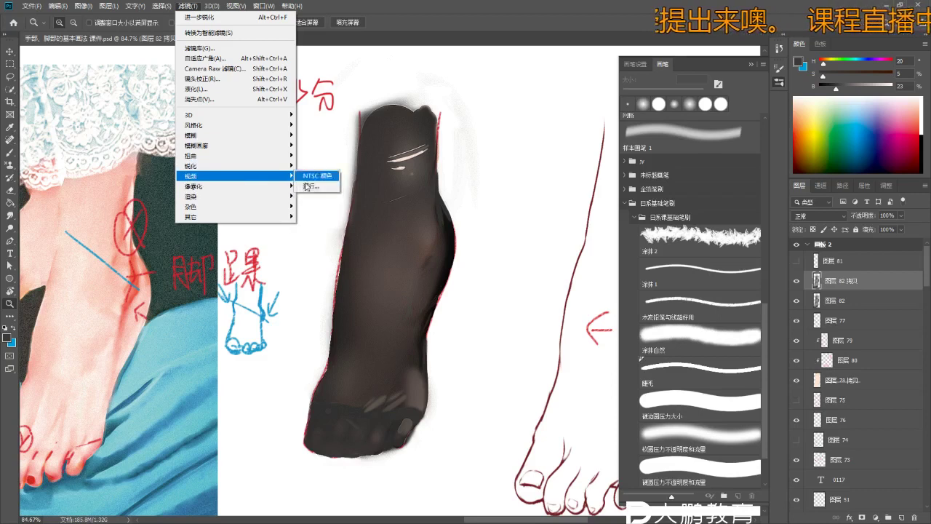
pyautogui.click(318, 187)
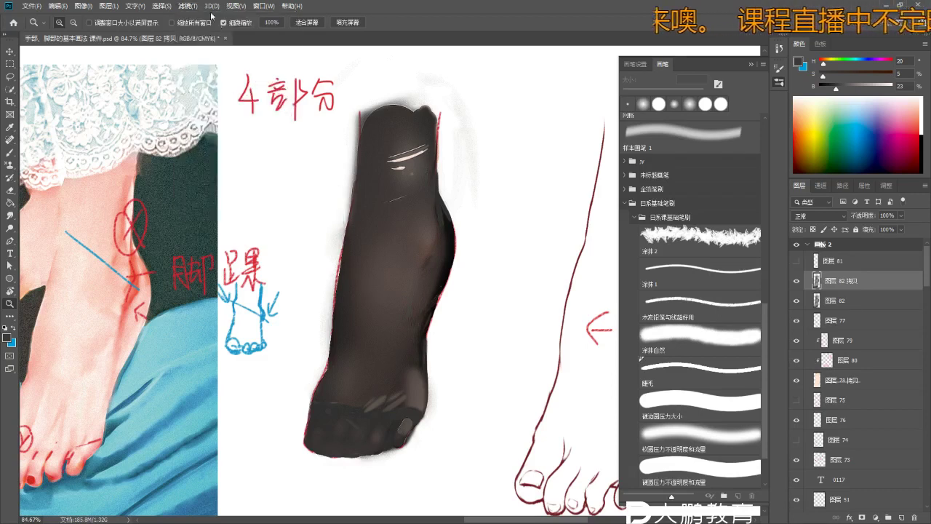
# - Apply Motion Blur to the copy at 3° angle and 779 px distance
pyautogui.click(190, 7)
pyautogui.moveTo(232, 131)
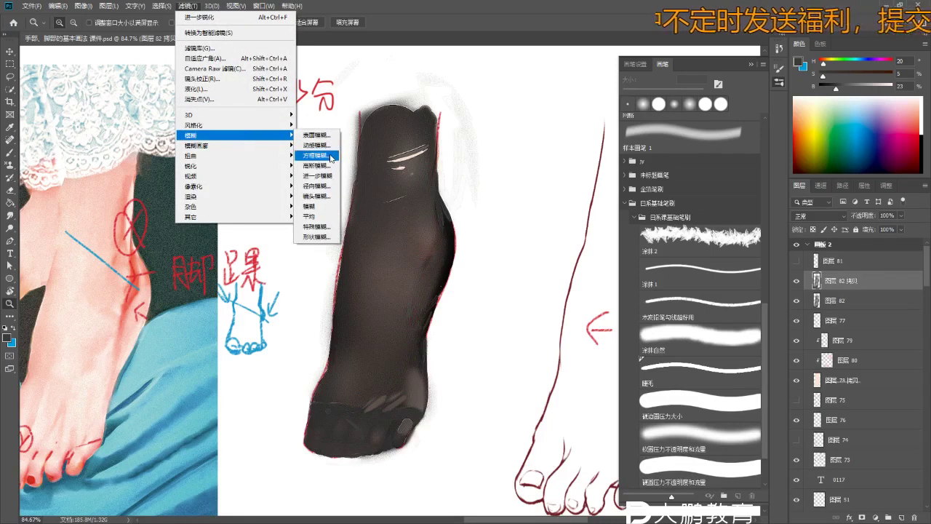
pyautogui.click(327, 146)
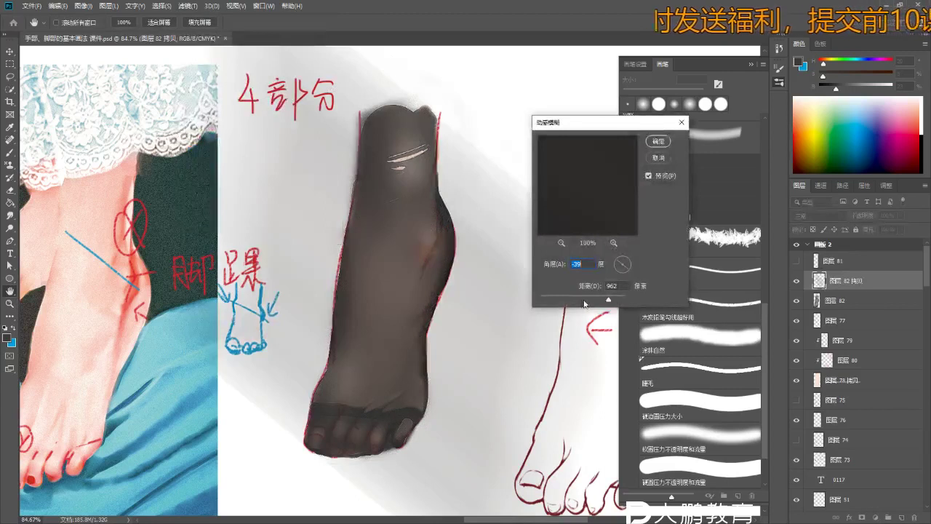
pyautogui.moveTo(590, 300); pyautogui.dragTo(604, 298)
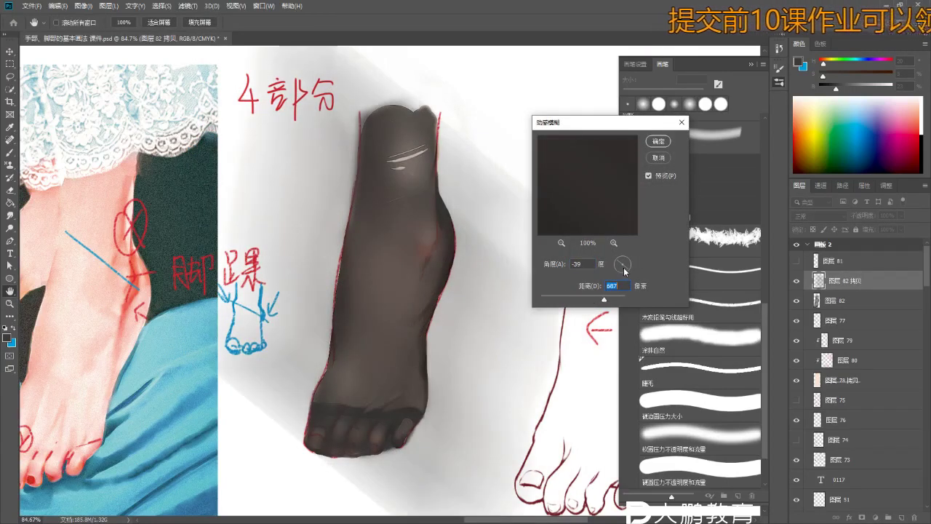
pyautogui.click(629, 271)
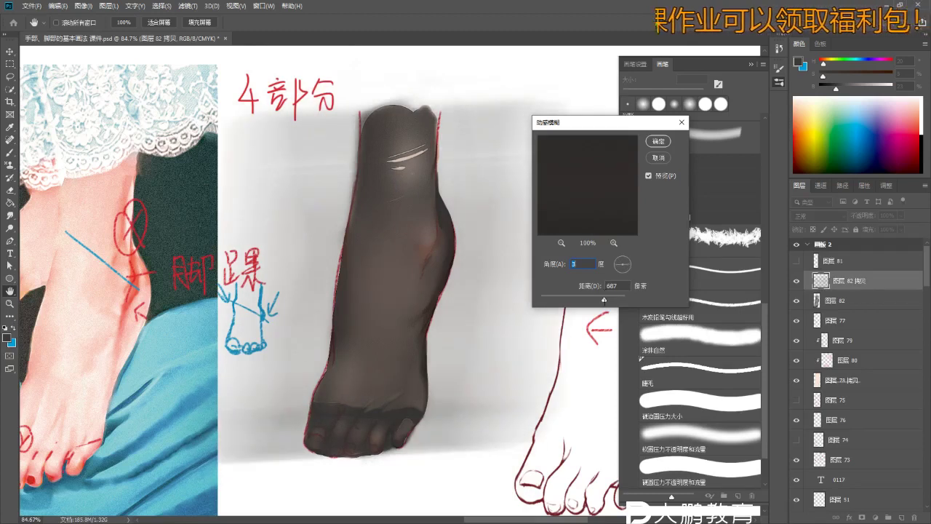
pyautogui.click(653, 155)
pyautogui.press('z')
pyautogui.press('x')
pyautogui.moveTo(393, 262)
pyautogui.mouseDown()
pyautogui.moveTo(459, 315)
pyautogui.moveTo(392, 311)
pyautogui.moveTo(388, 300)
pyautogui.mouseUp()
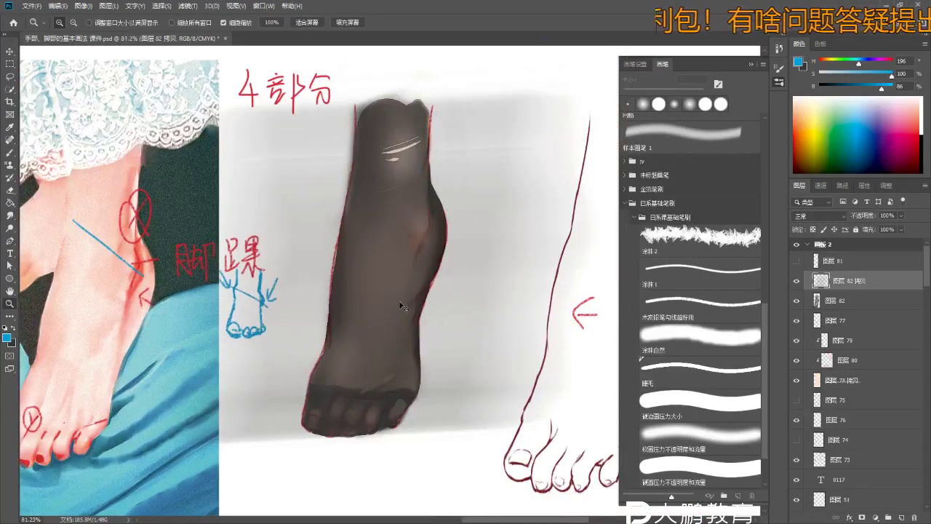
# - Darken the blurred copy to lightness -79 with Hue/Saturation and duplicate it twice
pyautogui.hotkey('ctrl', 'u')
pyautogui.moveTo(649, 259)
pyautogui.mouseDown()
pyautogui.moveTo(639, 263)
pyautogui.moveTo(675, 264)
pyautogui.moveTo(626, 263)
pyautogui.mouseUp()
pyautogui.press('Return')
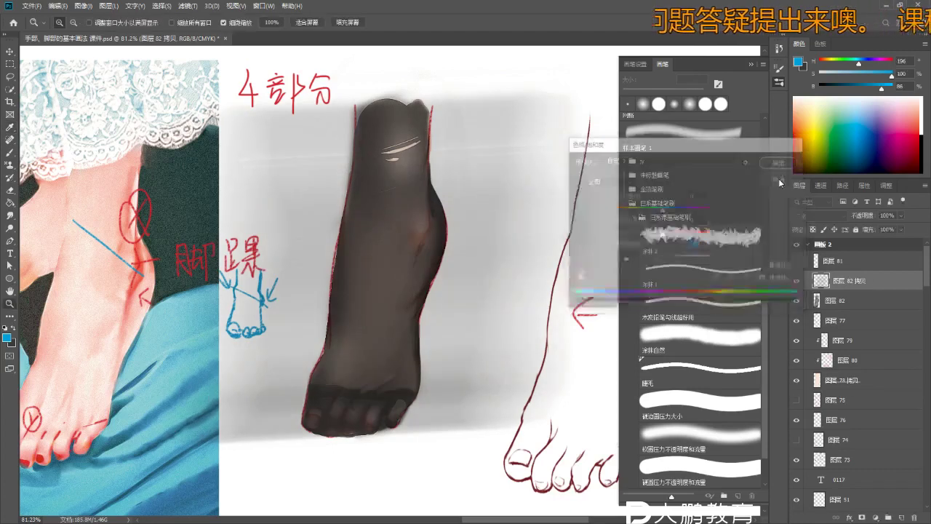
pyautogui.hotkey('ctrl', 'j')
pyautogui.hotkey('ctrl', 'j')
pyautogui.hotkey('ctrl', 'j')
pyautogui.press('z')
pyautogui.hotkey('ctrl', 'j')
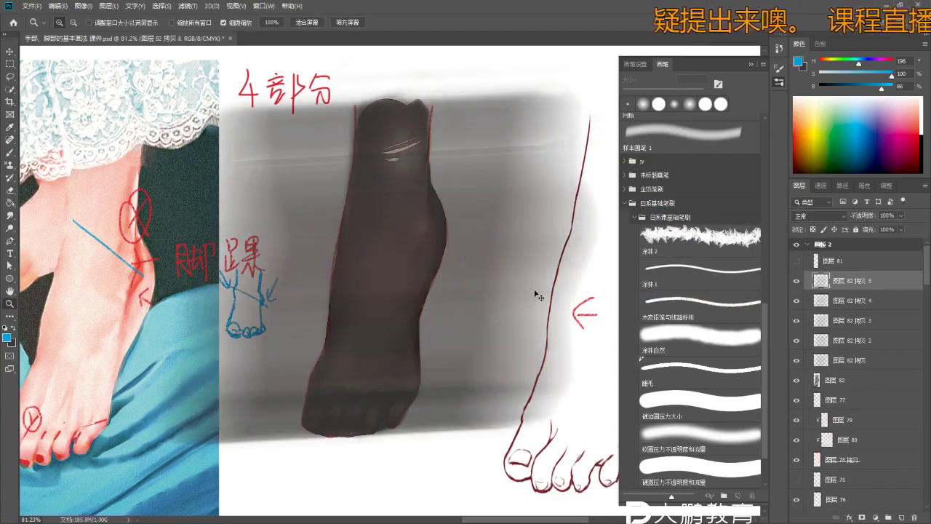
# - Merge the 图层 82 shading copies into one layer and clip it to the foot layer
pyautogui.keyDown('shift'); pyautogui.click(836, 366); pyautogui.keyUp('shift')
pyautogui.rightClick(836, 363)
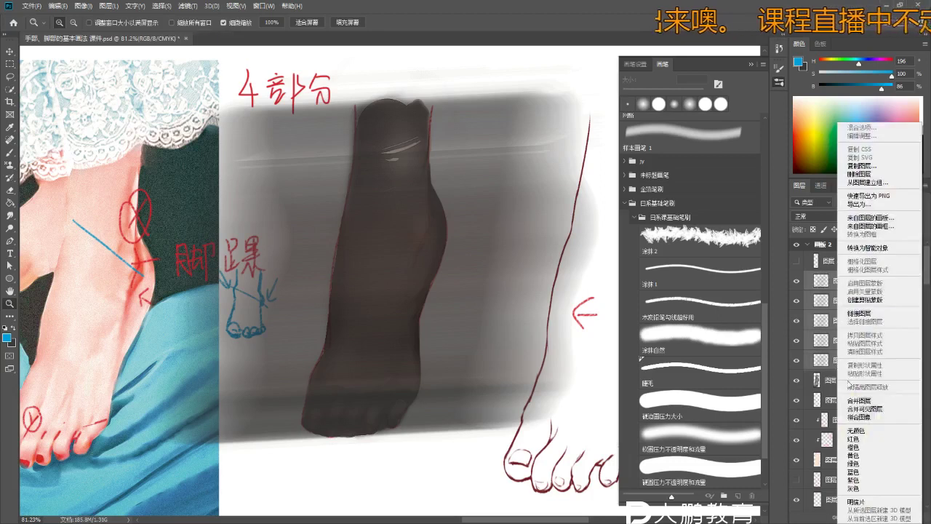
pyautogui.click(863, 399)
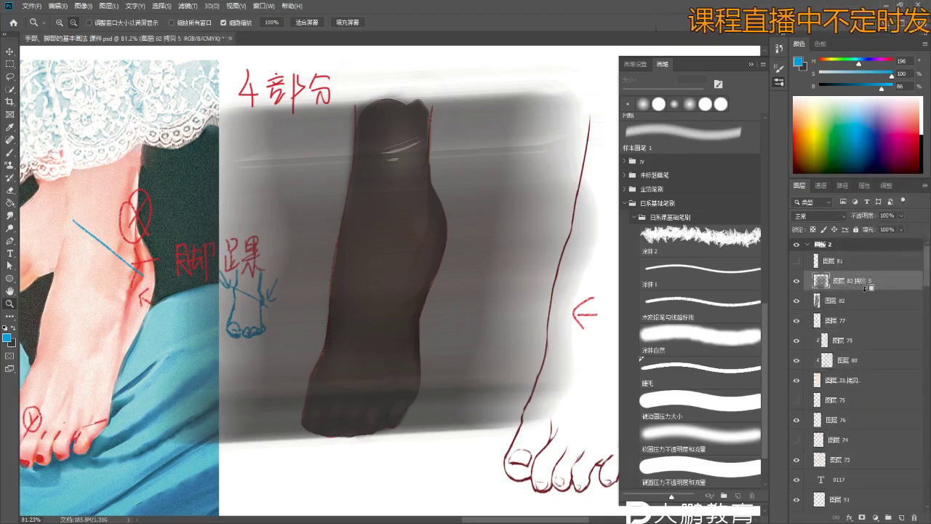
pyautogui.keyDown('alt'); pyautogui.click(866, 289); pyautogui.keyUp('alt')
pyautogui.scroll(2, 395, 290)
pyautogui.hotkey('ctrl', 'z')
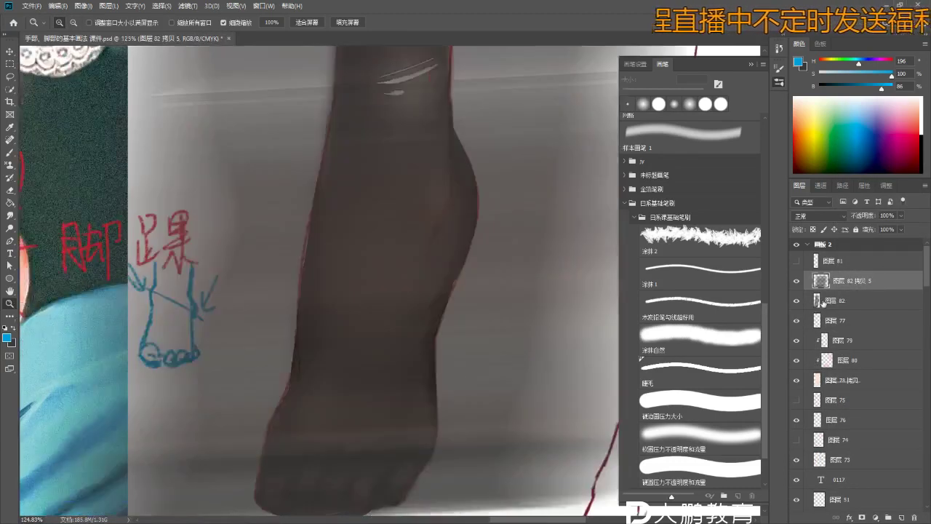
pyautogui.scroll(-4, 472, 304)
# - On 图层 82, quick-select the dark foot shape and set a roughly 293 px eraser
pyautogui.click(872, 301)
pyautogui.press('w')
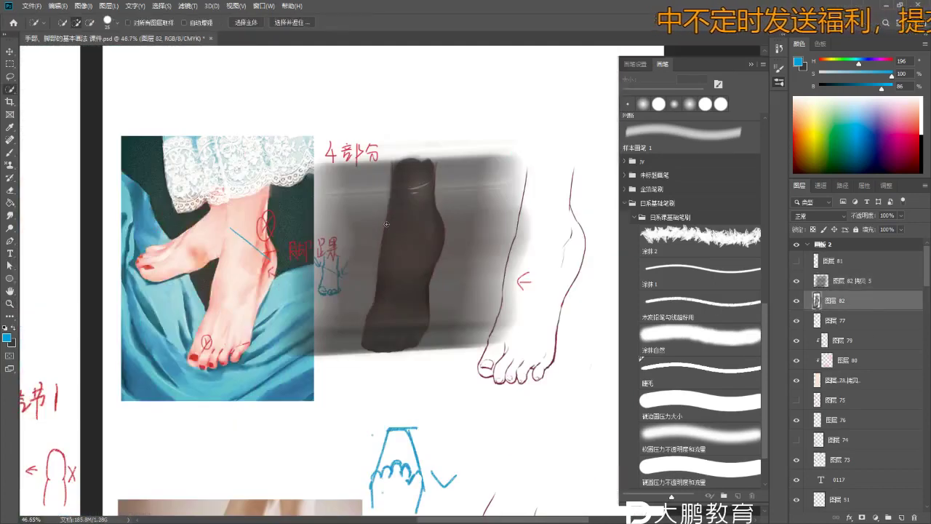
pyautogui.click(553, 304)
pyautogui.press('e')
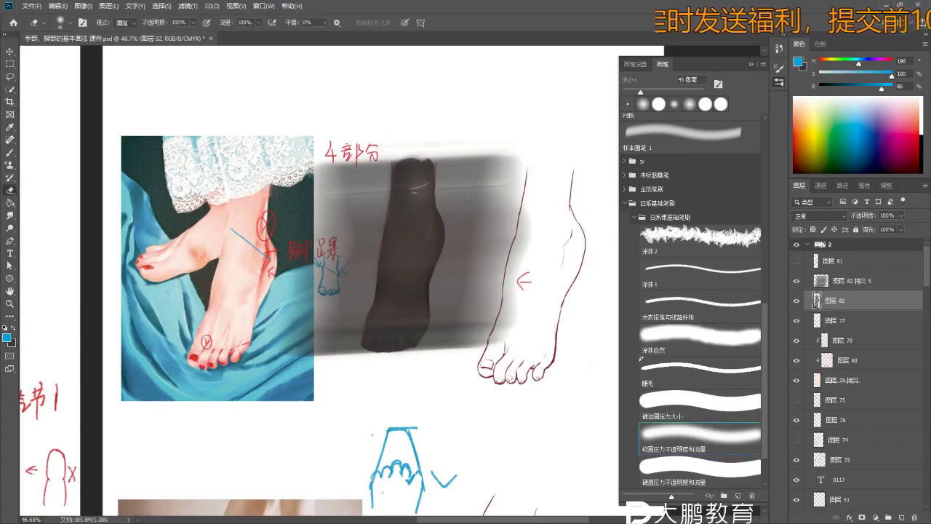
pyautogui.press(']')
pyautogui.press(']')
pyautogui.press(']')
pyautogui.press(']')
pyautogui.press(']')
pyautogui.press(']')
pyautogui.press(']')
pyautogui.press(']')
pyautogui.press(']')
pyautogui.press(']')
pyautogui.press(']')
# - On 图层 82 拷贝 5, erase the grey blur left of the foot with a large hard round eraser
pyautogui.click(492, 173)
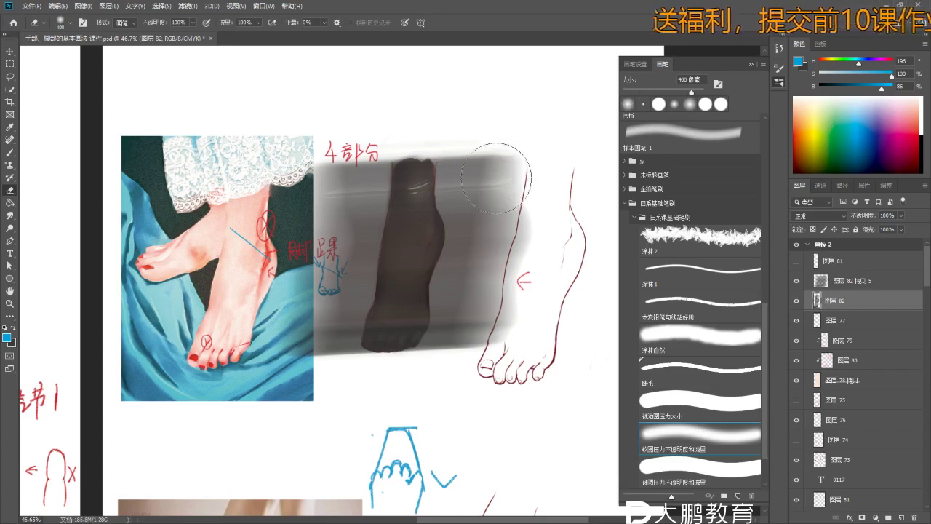
pyautogui.click(837, 283)
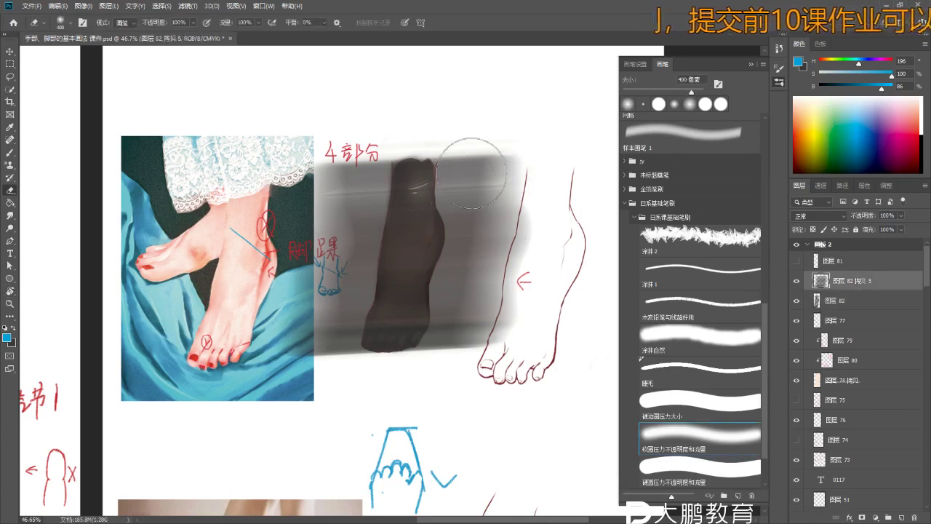
pyautogui.click(696, 388)
pyautogui.moveTo(494, 174)
pyautogui.mouseDown()
pyautogui.moveTo(516, 228)
pyautogui.moveTo(508, 278)
pyautogui.moveTo(493, 308)
pyautogui.moveTo(496, 276)
pyautogui.moveTo(472, 369)
pyautogui.moveTo(462, 367)
pyautogui.moveTo(479, 331)
pyautogui.moveTo(483, 158)
pyautogui.moveTo(397, 158)
pyautogui.moveTo(336, 136)
pyautogui.moveTo(308, 318)
pyautogui.moveTo(304, 172)
pyautogui.moveTo(300, 367)
pyautogui.moveTo(306, 338)
pyautogui.moveTo(322, 363)
pyautogui.moveTo(312, 340)
pyautogui.moveTo(322, 261)
pyautogui.moveTo(321, 303)
pyautogui.moveTo(329, 292)
pyautogui.moveTo(460, 330)
pyautogui.moveTo(426, 297)
pyautogui.mouseUp()
# - Zoom in, shrink the eraser to 100 px, and start Free Transform on the shading layer
pyautogui.press('z')
pyautogui.press('e')
pyautogui.press('[')
pyautogui.press('[')
pyautogui.press('[')
pyautogui.press('[')
pyautogui.press('[')
pyautogui.press('[')
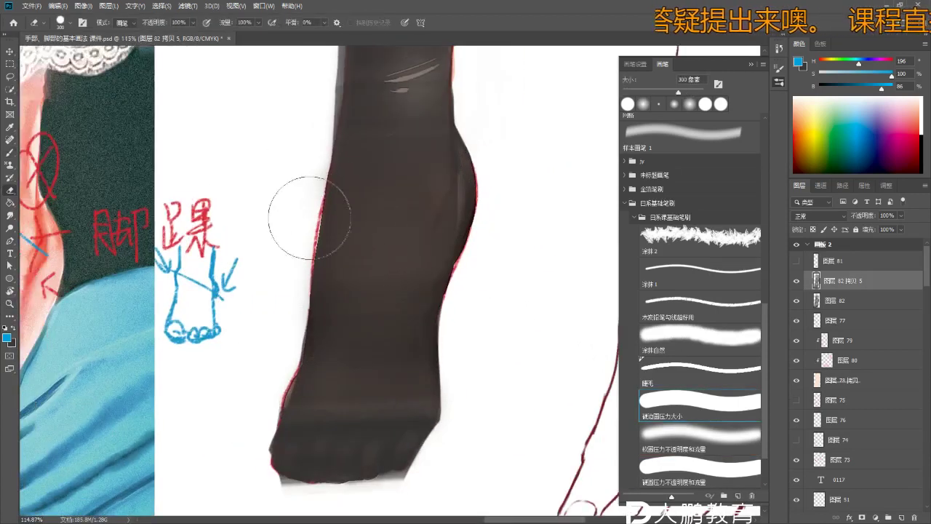
pyautogui.scroll(3, 301, 175)
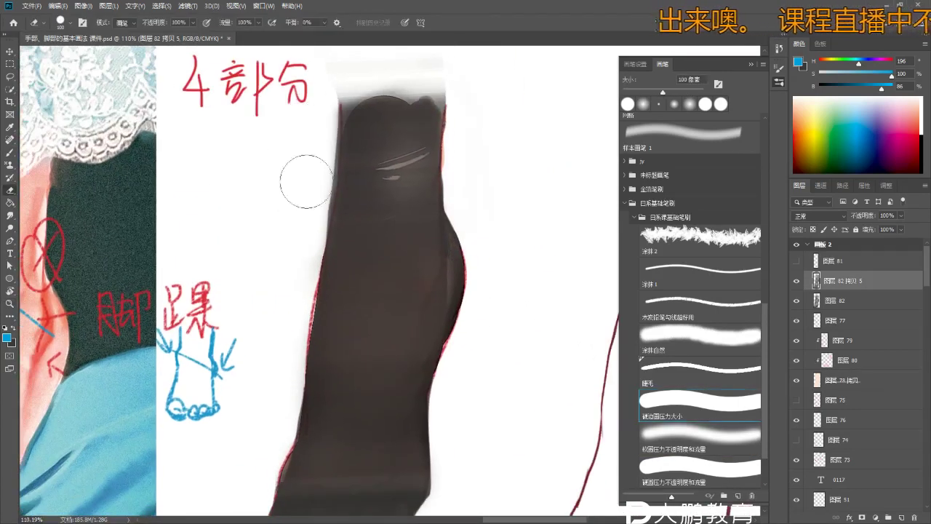
pyautogui.scroll(-3, 302, 230)
pyautogui.hotkey('ctrl', 't')
# - Switch the Free Transform to Warp mode after trying Distort and other modes
pyautogui.rightClick(331, 234)
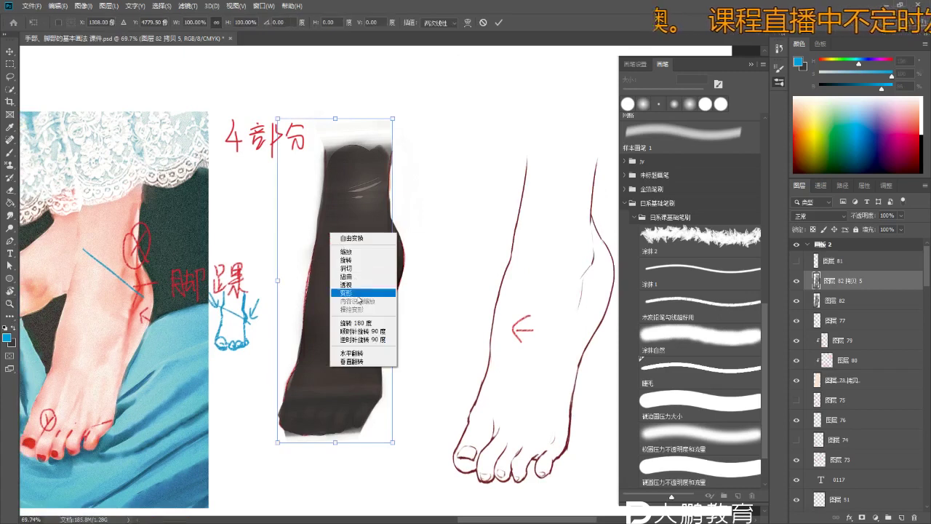
pyautogui.click(363, 277)
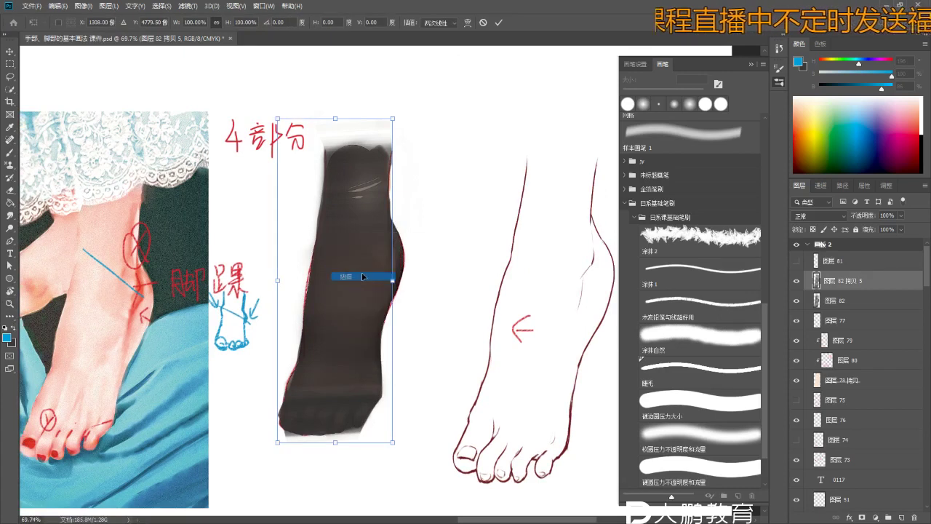
pyautogui.rightClick(357, 193)
pyautogui.click(361, 195)
pyautogui.rightClick(345, 235)
pyautogui.click(359, 243)
pyautogui.rightClick(361, 244)
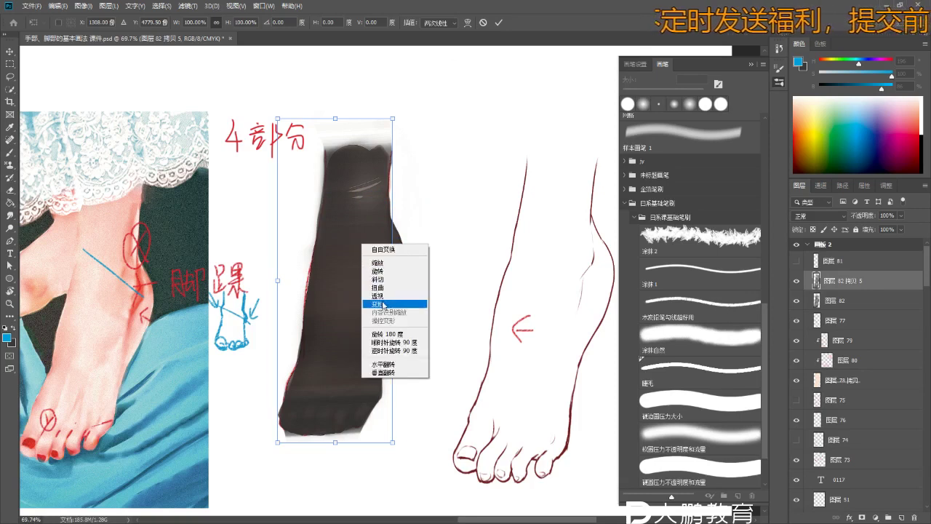
pyautogui.click(383, 304)
# - Warp the shading so its bottom stretches below the toes and its sides wrap the foot, then commit
pyautogui.moveTo(319, 436); pyautogui.dragTo(324, 412)
pyautogui.moveTo(360, 143); pyautogui.dragTo(367, 88)
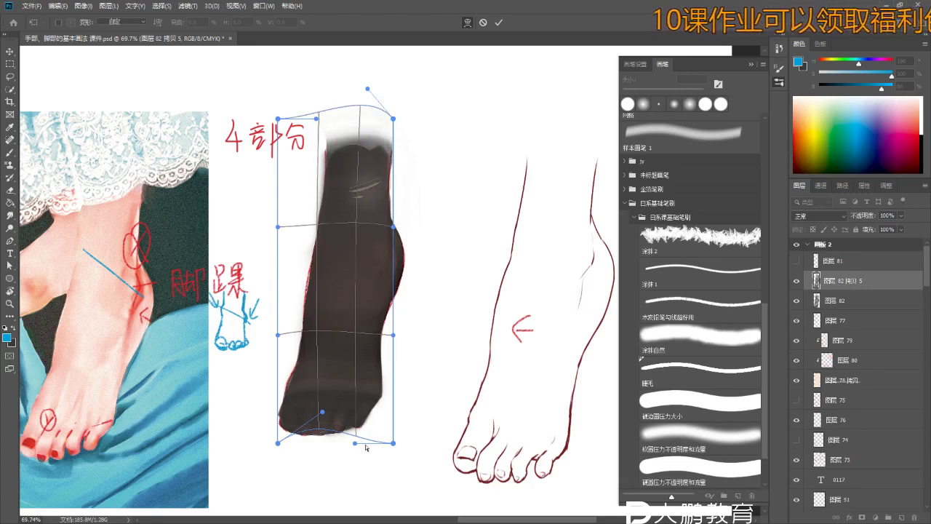
pyautogui.moveTo(357, 438); pyautogui.dragTo(359, 450)
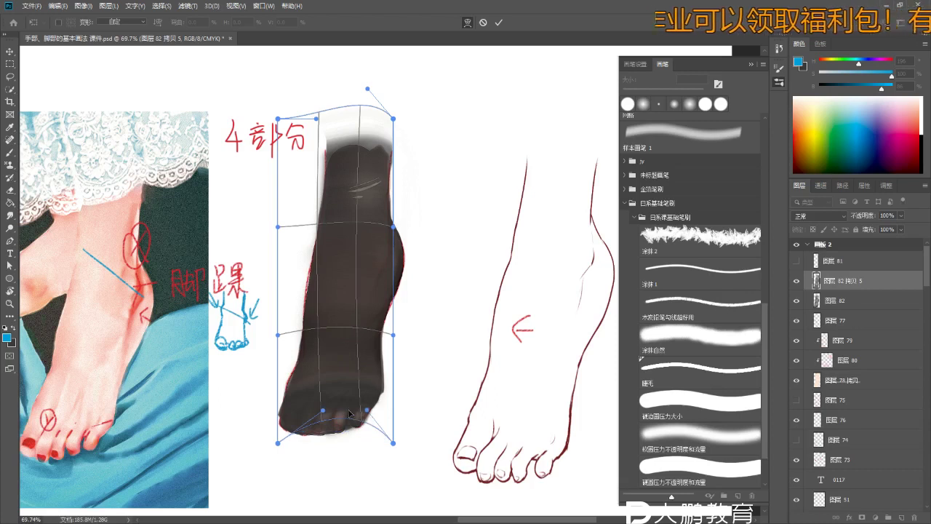
pyautogui.moveTo(276, 444); pyautogui.dragTo(300, 398)
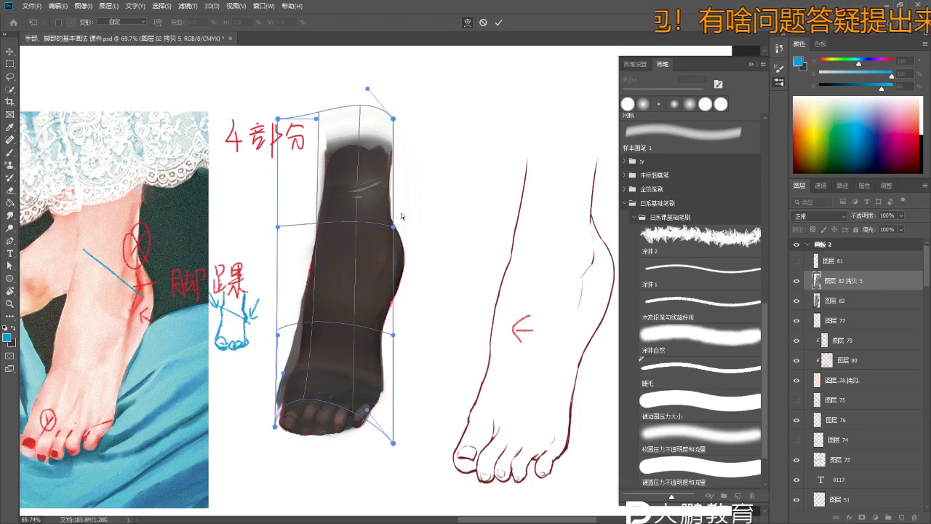
pyautogui.moveTo(394, 228); pyautogui.dragTo(321, 217)
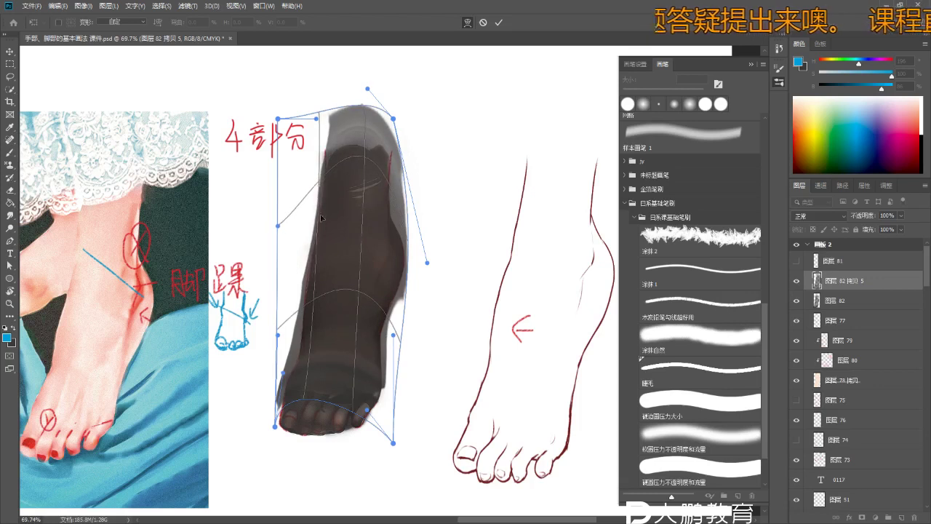
pyautogui.moveTo(312, 300); pyautogui.dragTo(359, 374)
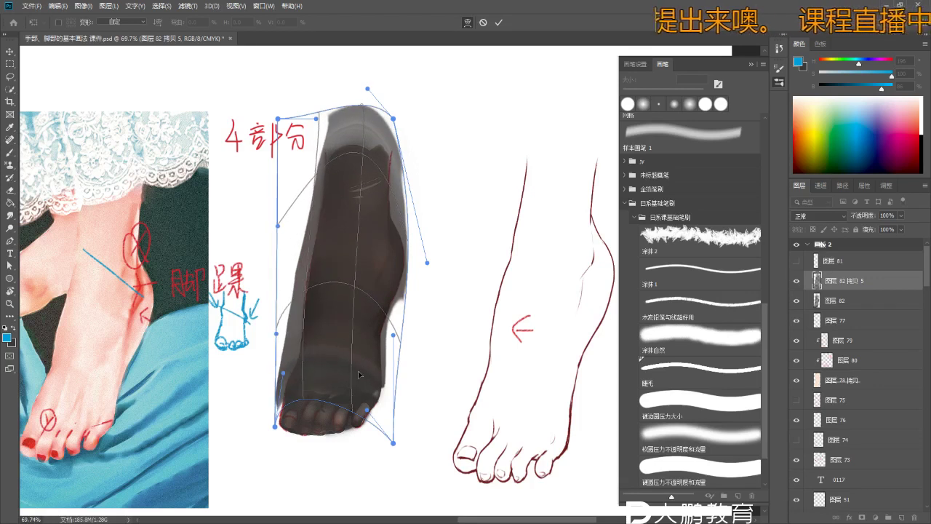
pyautogui.moveTo(348, 263); pyautogui.dragTo(326, 408)
pyautogui.moveTo(278, 430); pyautogui.dragTo(233, 510)
pyautogui.moveTo(392, 442); pyautogui.dragTo(402, 514)
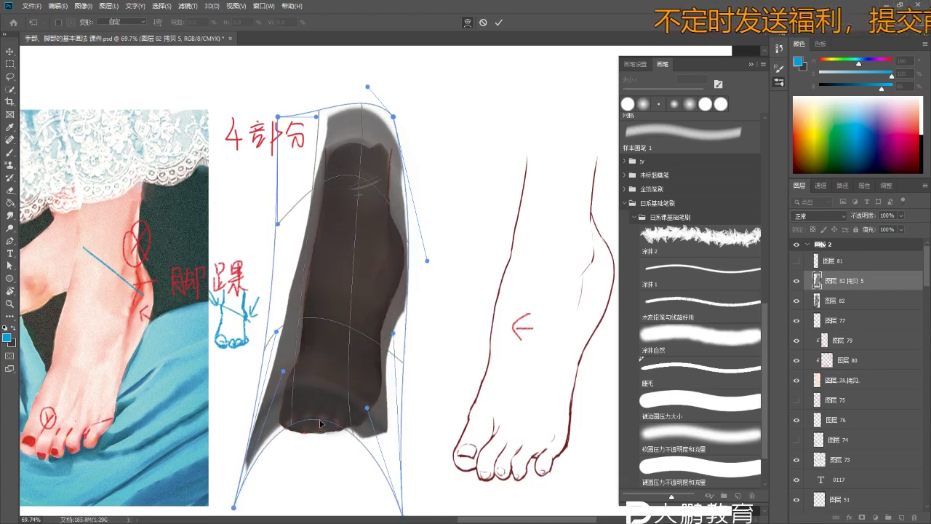
pyautogui.moveTo(296, 424); pyautogui.dragTo(354, 451)
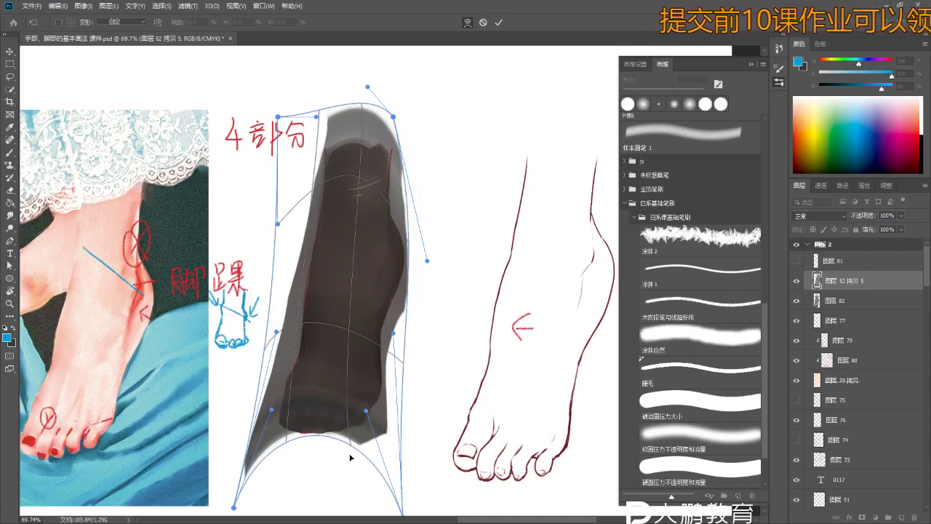
pyautogui.press('Return')
# - Clip the shading layer to the sock, then duplicate it and clip the copy too
pyautogui.press('z')
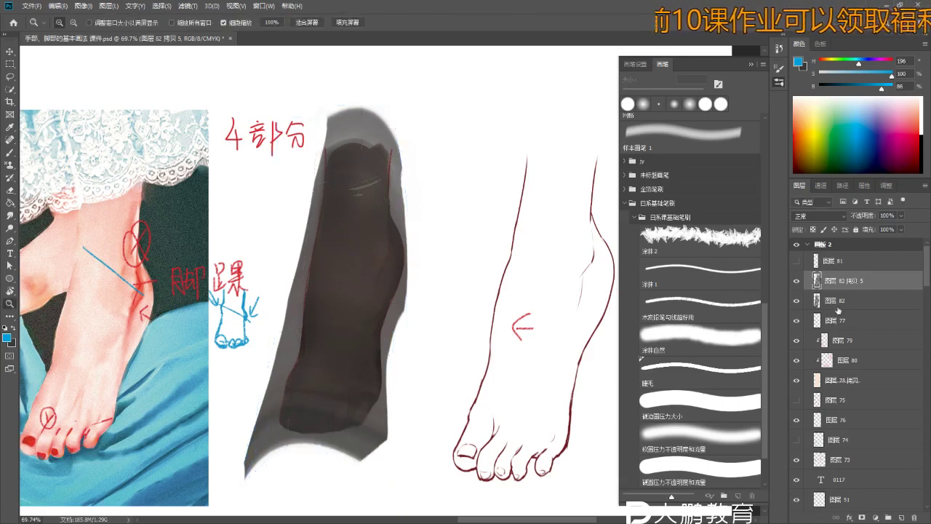
pyautogui.moveTo(356, 314)
pyautogui.mouseDown()
pyautogui.moveTo(395, 328)
pyautogui.moveTo(322, 330)
pyautogui.moveTo(277, 301)
pyautogui.moveTo(286, 342)
pyautogui.moveTo(320, 342)
pyautogui.mouseUp()
pyautogui.keyDown('alt'); pyautogui.click(876, 288); pyautogui.keyUp('alt')
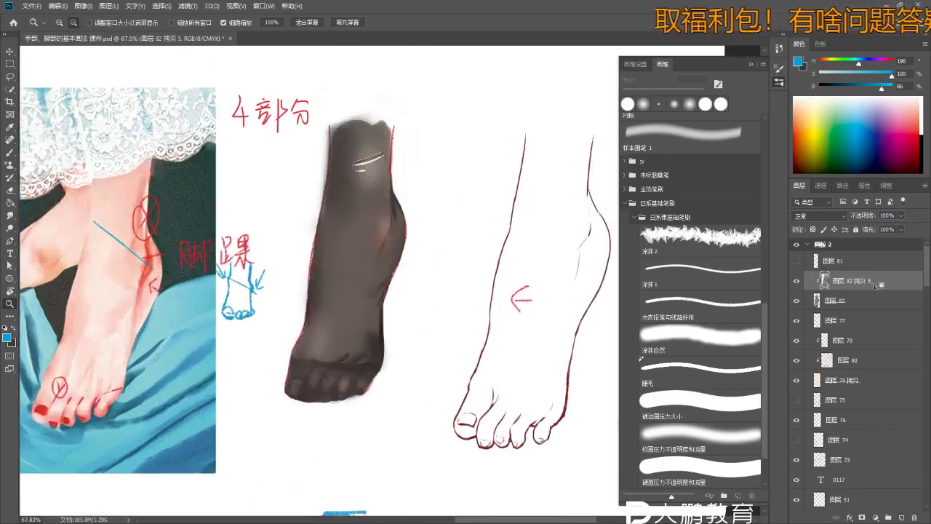
pyautogui.moveTo(329, 183); pyautogui.dragTo(306, 264)
pyautogui.scroll(-5, 306, 264)
pyautogui.scroll(3, 408, 312)
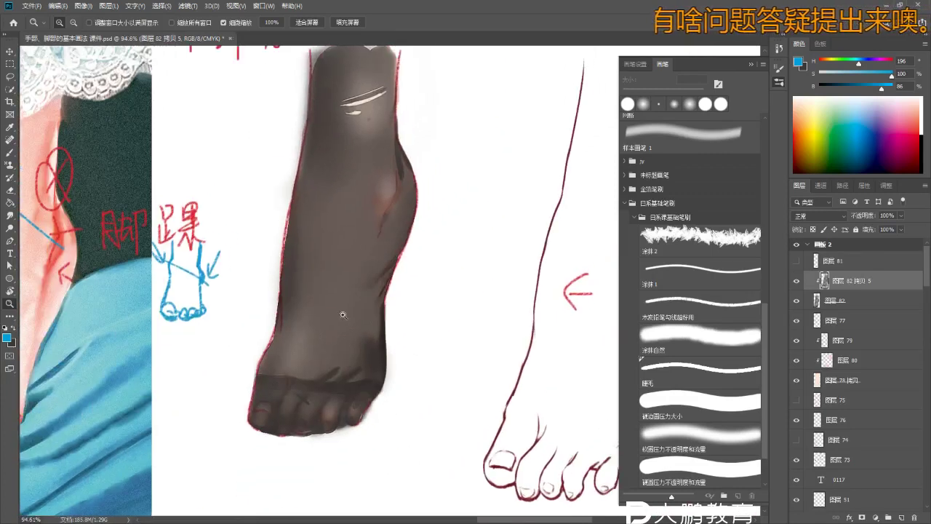
pyautogui.hotkey('ctrl', 'j')
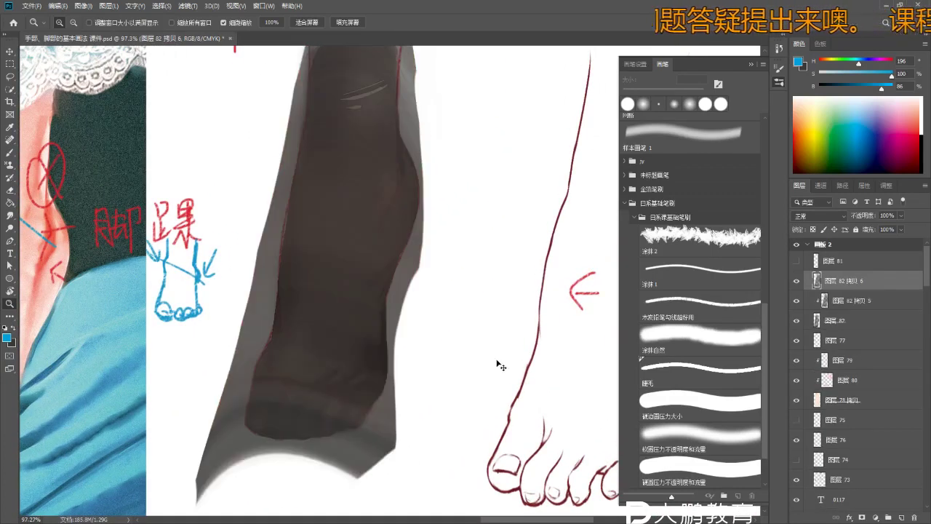
pyautogui.keyDown('alt'); pyautogui.click(862, 286); pyautogui.keyUp('alt')
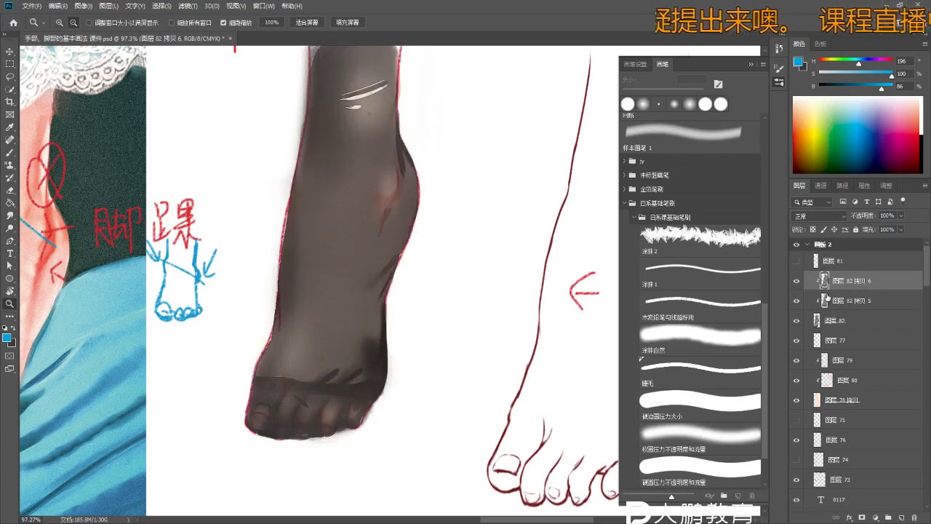
# - Compare the extra shading, then undo back to the single unclipped shading layer
pyautogui.scroll(4, 328, 376)
pyautogui.press('e')
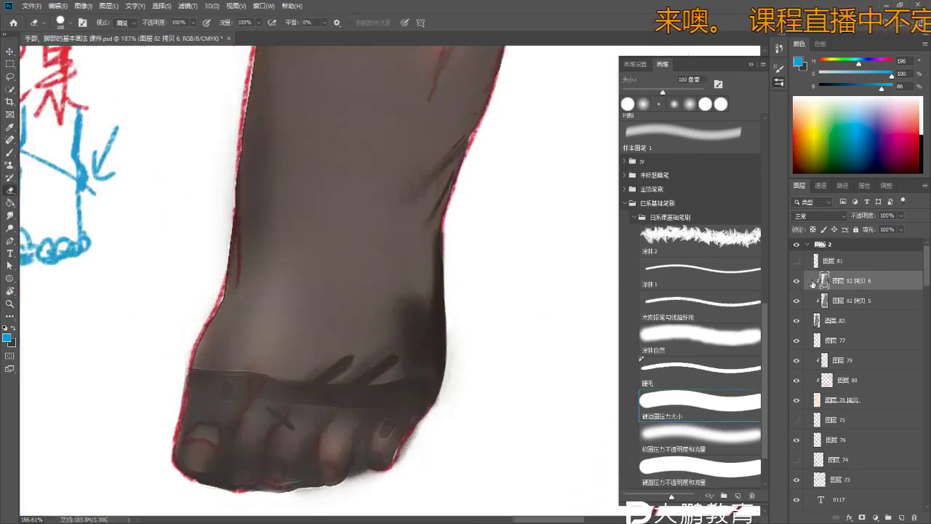
pyautogui.press('z')
pyautogui.scroll(-2, 442, 351)
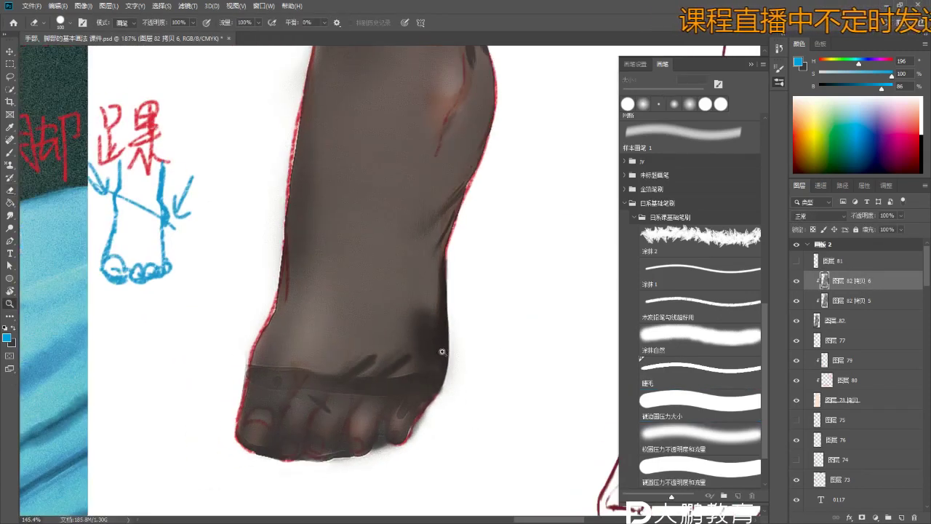
pyautogui.hotkey('ctrl', 'z')
pyautogui.hotkey('ctrl', 'z')
pyautogui.scroll(-2, 443, 343)
pyautogui.scroll(-1, 443, 343)
pyautogui.hotkey('ctrl', 'alt', 'z')
pyautogui.hotkey('ctrl', 'alt', 'z')
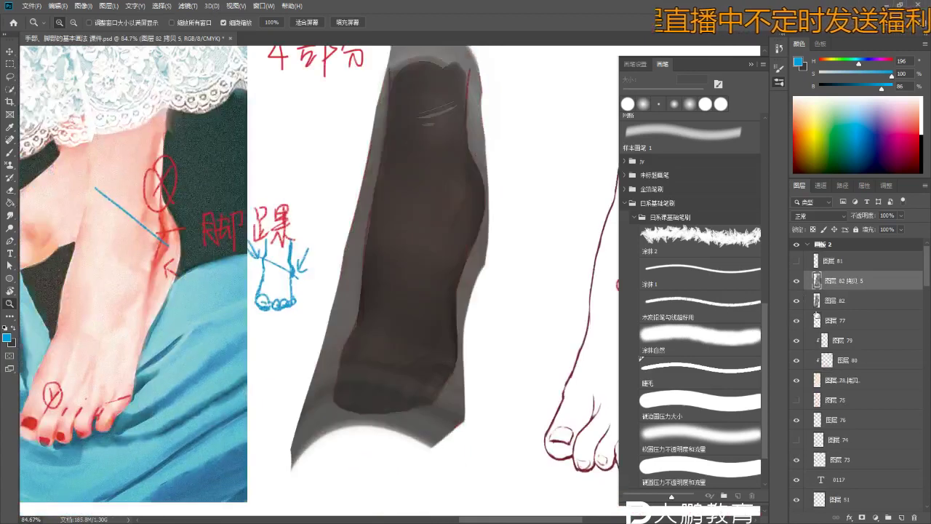
# - On 图层 78 拷贝, quick-select the dark sock shape
pyautogui.click(846, 323)
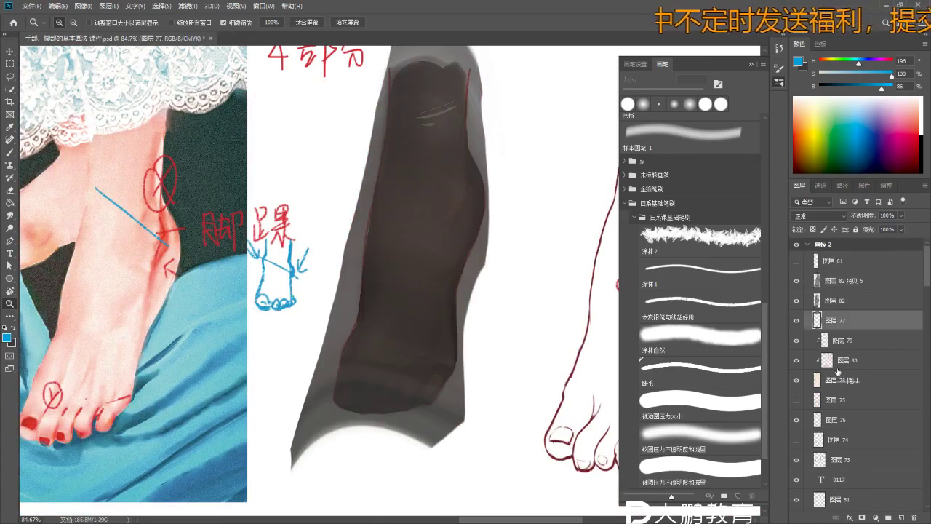
pyautogui.click(837, 379)
pyautogui.press('b')
pyautogui.moveTo(445, 427)
pyautogui.mouseDown()
pyautogui.moveTo(437, 385)
pyautogui.moveTo(451, 342)
pyautogui.mouseUp()
# - On 图层 82 拷贝 5, delete the grey outside the sock selection and deselect
pyautogui.click(840, 280)
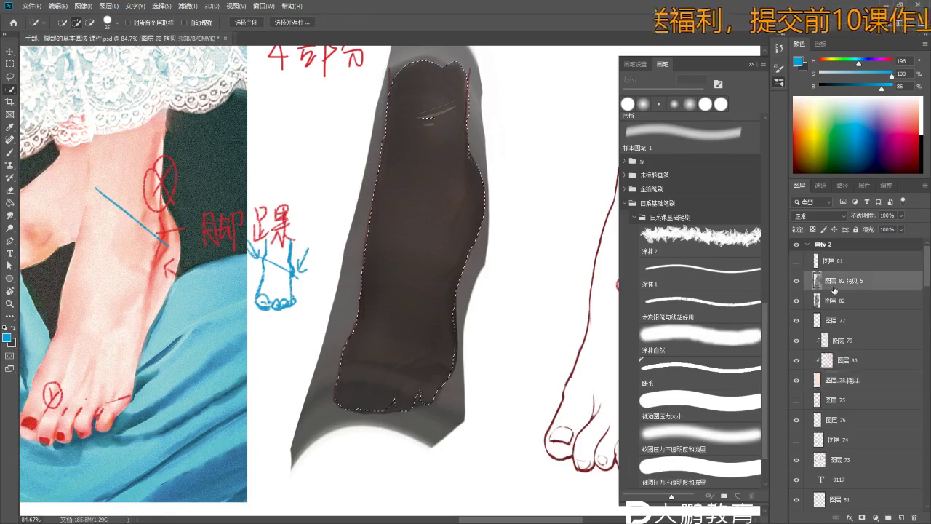
pyautogui.press('Delete')
pyautogui.hotkey('ctrl', 'd')
pyautogui.scroll(2, 473, 233)
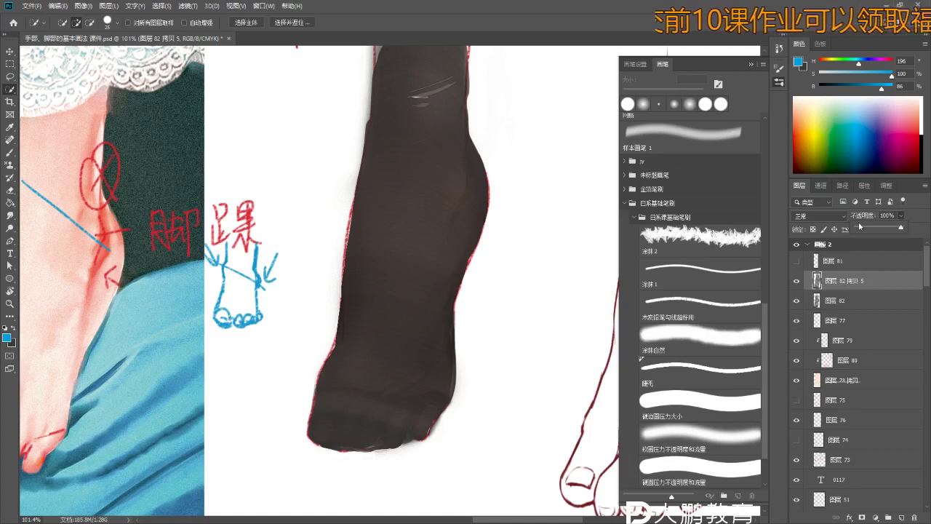
# - Try Multiply, then set the stocking layer to Normal blending at about 53% opacity
pyautogui.click(833, 217)
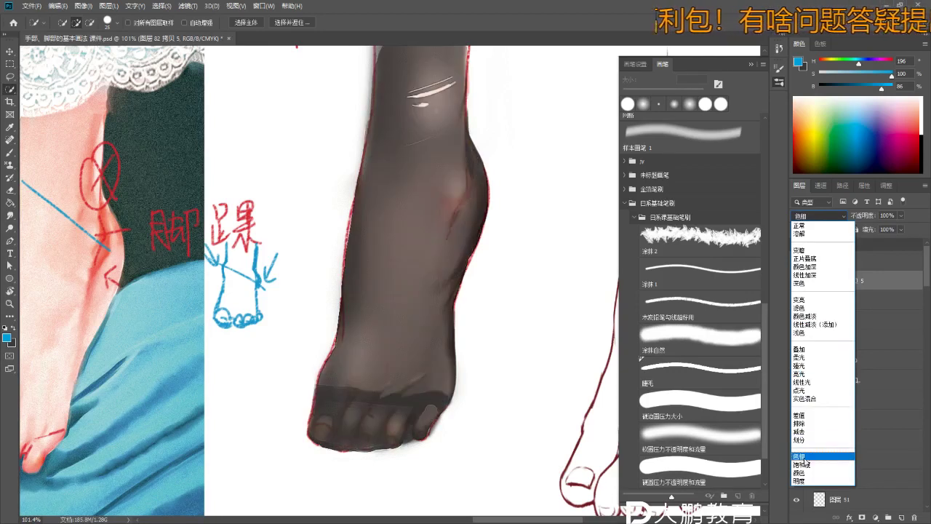
pyautogui.click(813, 258)
pyautogui.moveTo(873, 232)
pyautogui.mouseDown()
pyautogui.moveTo(864, 229)
pyautogui.moveTo(875, 229)
pyautogui.mouseUp()
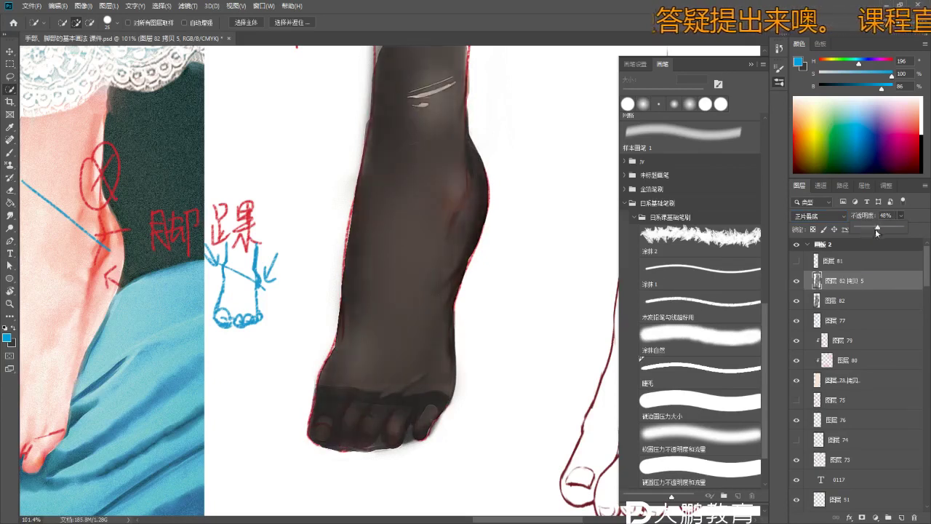
pyautogui.click(820, 219)
pyautogui.click(811, 225)
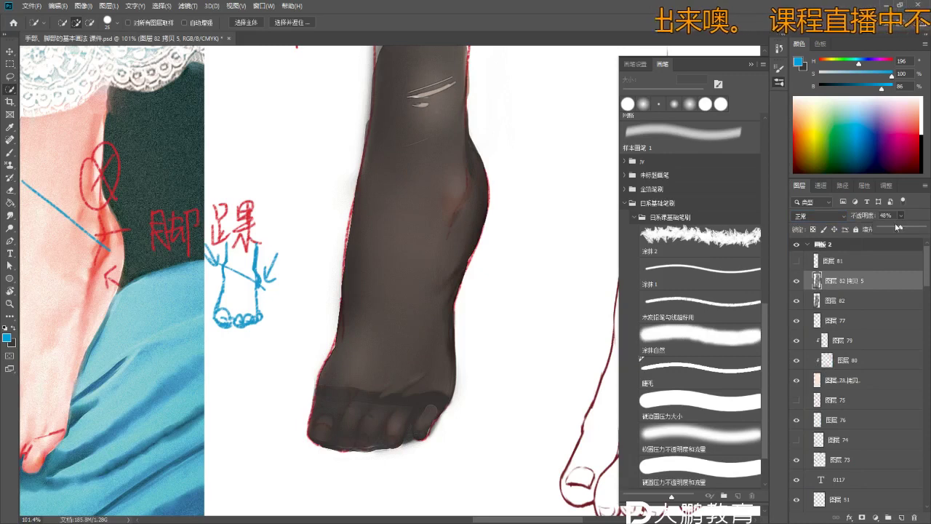
pyautogui.moveTo(910, 233)
pyautogui.mouseDown()
pyautogui.moveTo(922, 230)
pyautogui.moveTo(893, 231)
pyautogui.moveTo(905, 233)
pyautogui.mouseUp()
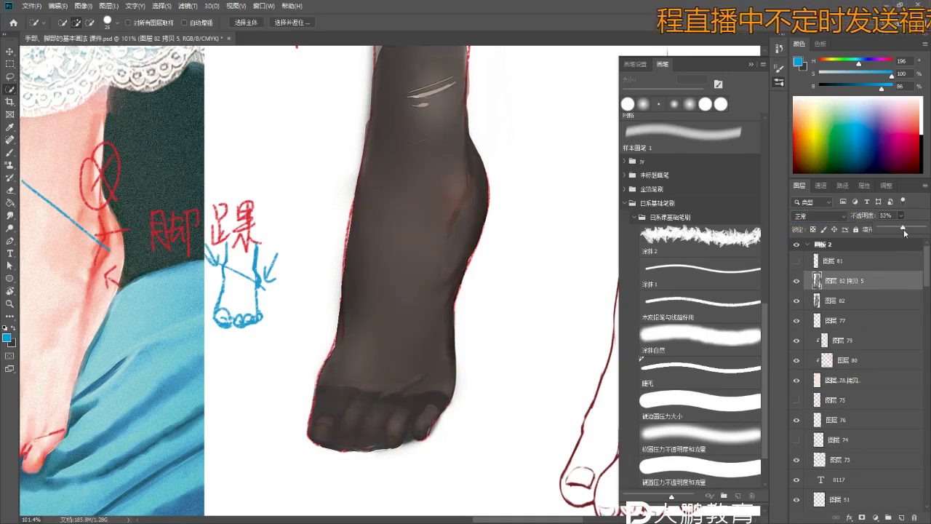
pyautogui.press('z')
pyautogui.moveTo(431, 299)
pyautogui.mouseDown()
pyautogui.moveTo(349, 226)
pyautogui.moveTo(364, 286)
pyautogui.moveTo(219, 235)
pyautogui.moveTo(201, 303)
pyautogui.moveTo(220, 205)
pyautogui.mouseUp()
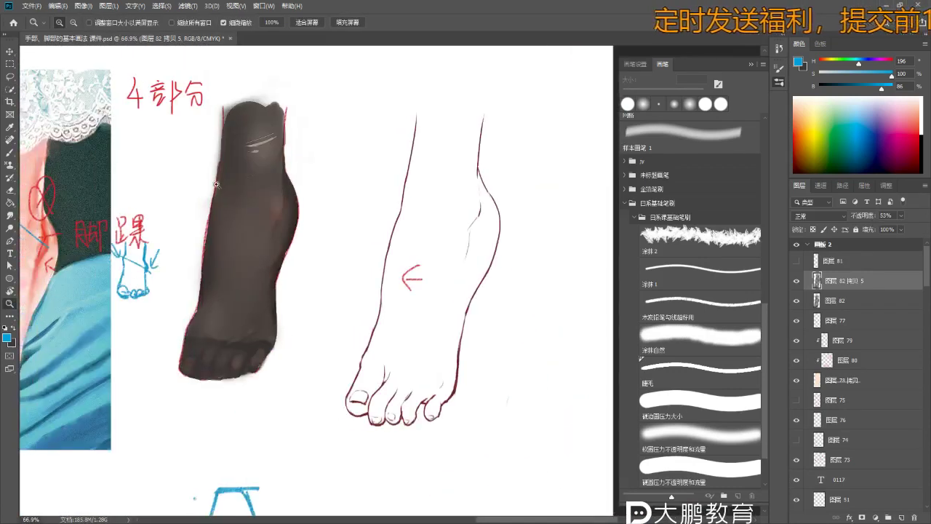
# - Compare the stocking layers by toggling their visibility, and clear the selection on the foot
pyautogui.moveTo(306, 341)
pyautogui.mouseDown()
pyautogui.moveTo(254, 332)
pyautogui.moveTo(245, 308)
pyautogui.moveTo(270, 303)
pyautogui.mouseUp()
pyautogui.press('b')
pyautogui.click(800, 282)
pyautogui.click(800, 282)
pyautogui.scroll(-2, 357, 349)
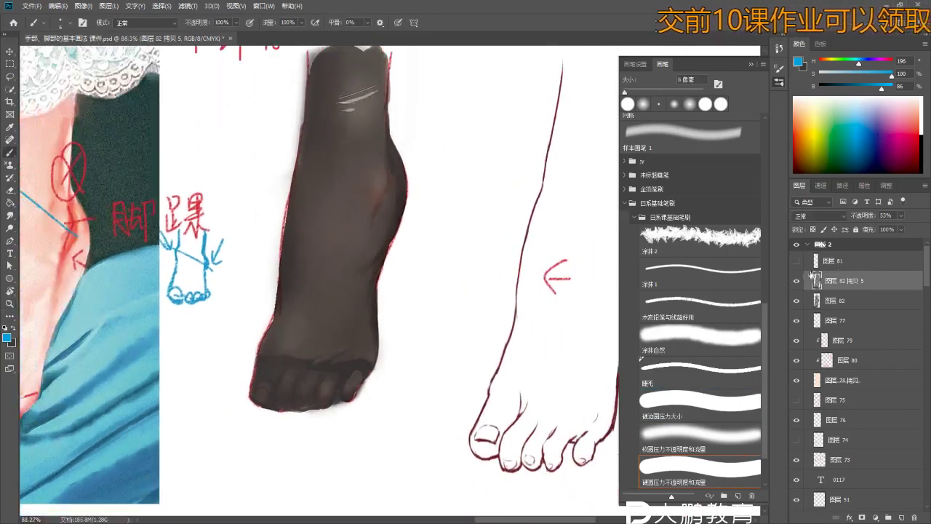
pyautogui.click(854, 306)
pyautogui.press('w')
pyautogui.hotkey('ctrl', 'd')
pyautogui.press('e')
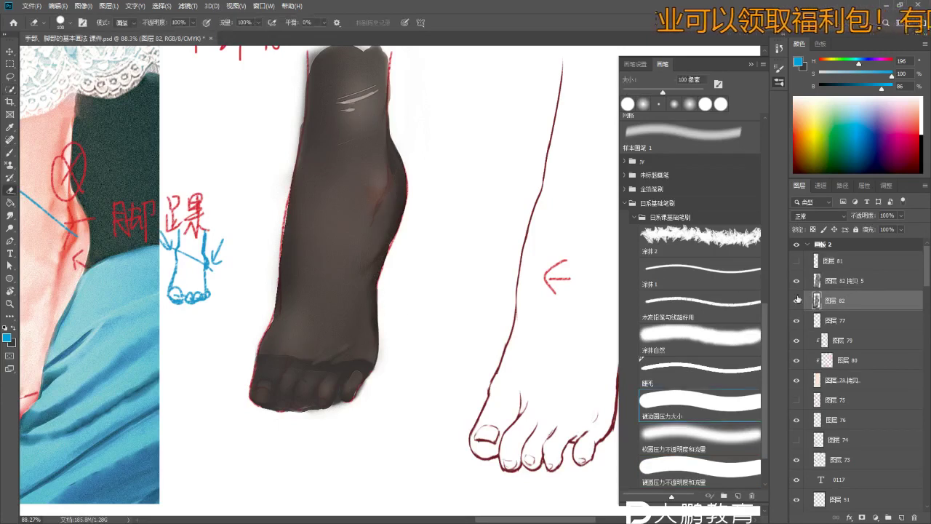
pyautogui.click(798, 281)
pyautogui.click(798, 280)
pyautogui.click(798, 281)
pyautogui.click(798, 281)
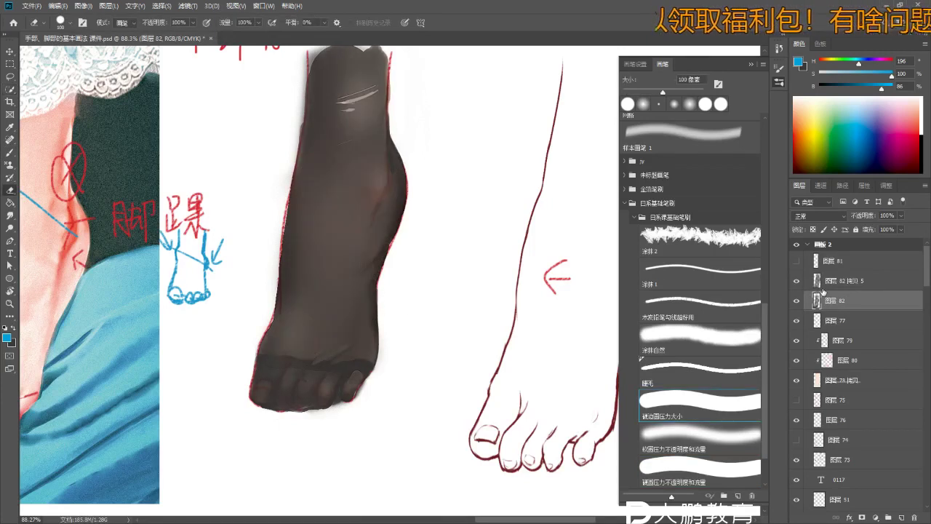
pyautogui.click(851, 280)
# - Enlarge the eraser to 250 px and toggle the base and copy stocking layers to compare
pyautogui.press(']')
pyautogui.press(']')
pyautogui.press(']')
pyautogui.press(']')
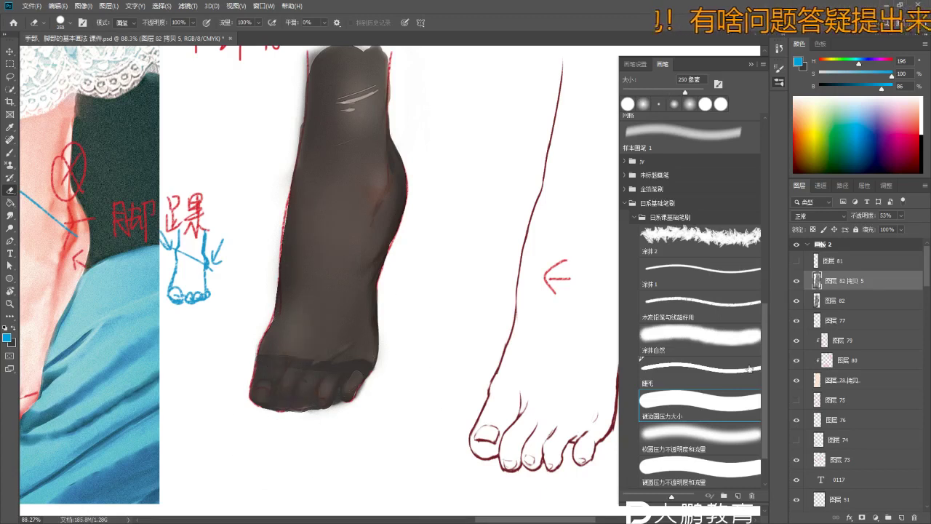
pyautogui.scroll(6, 357, 432)
pyautogui.scroll(-1, 373, 409)
pyautogui.press('v')
pyautogui.click(796, 281)
pyautogui.click(797, 301)
pyautogui.click(832, 300)
pyautogui.click(796, 301)
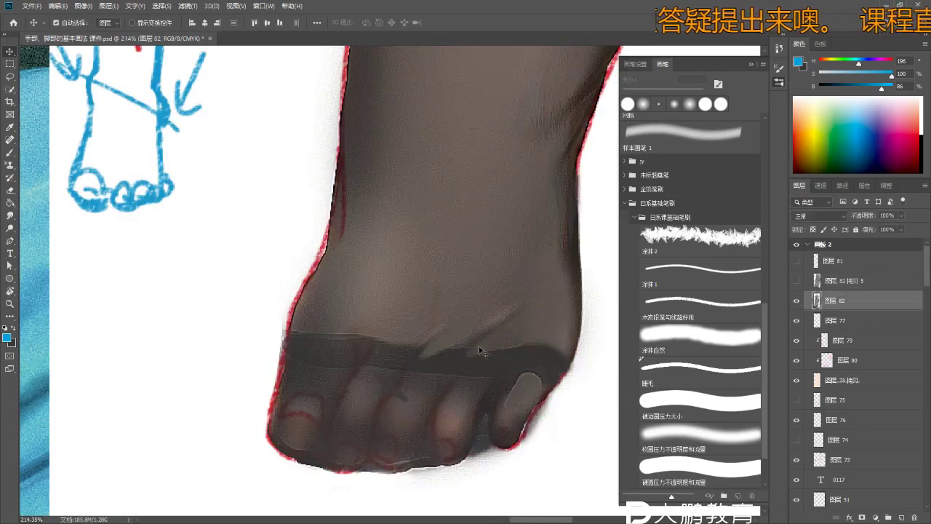
pyautogui.press('r')
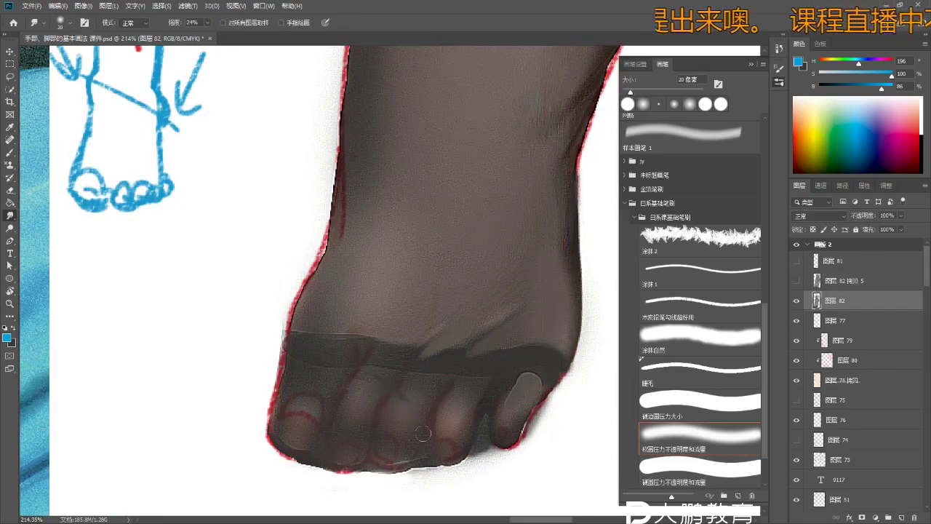
pyautogui.press('b')
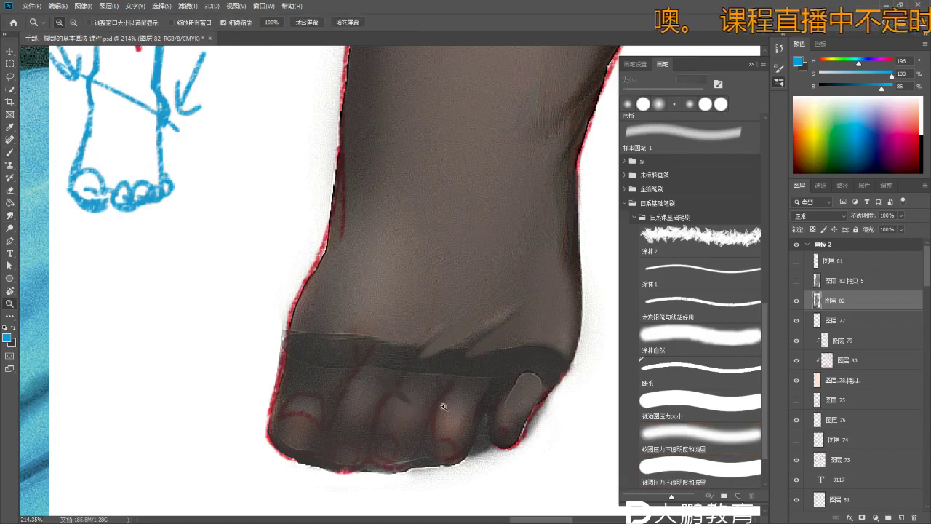
pyautogui.scroll(-6, 407, 409)
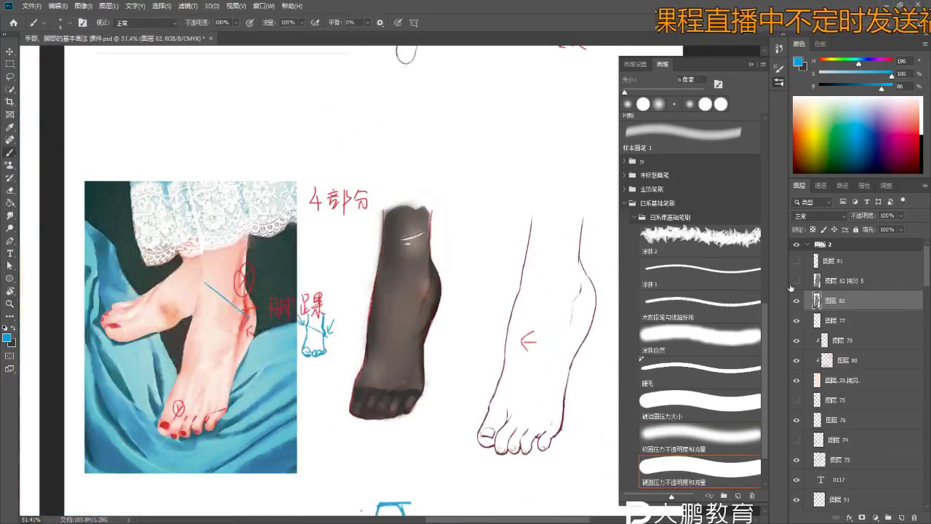
pyautogui.click(796, 280)
# - On 图层 82 拷贝 5, erase the ragged lower edge of the pale highlight with a smaller eraser
pyautogui.press('z')
pyautogui.moveTo(446, 286); pyautogui.dragTo(451, 309)
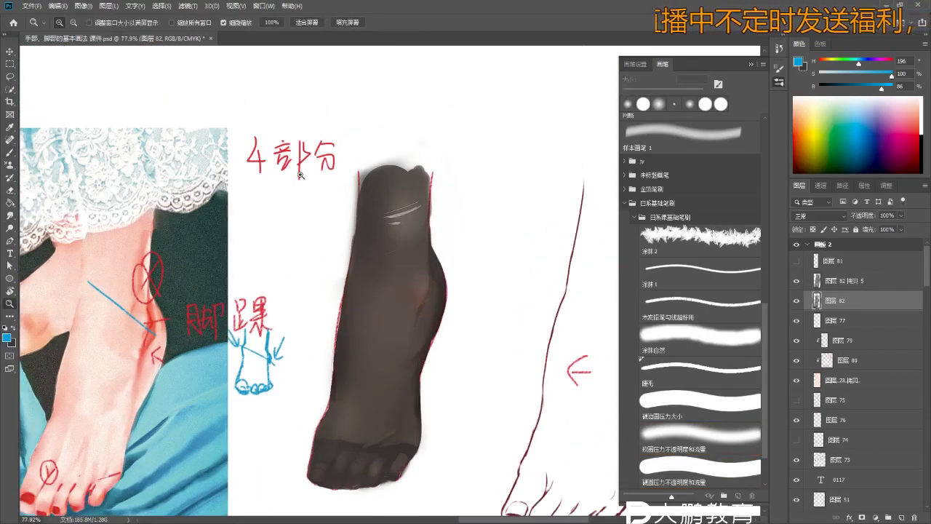
pyautogui.scroll(5, 349, 196)
pyautogui.press('e')
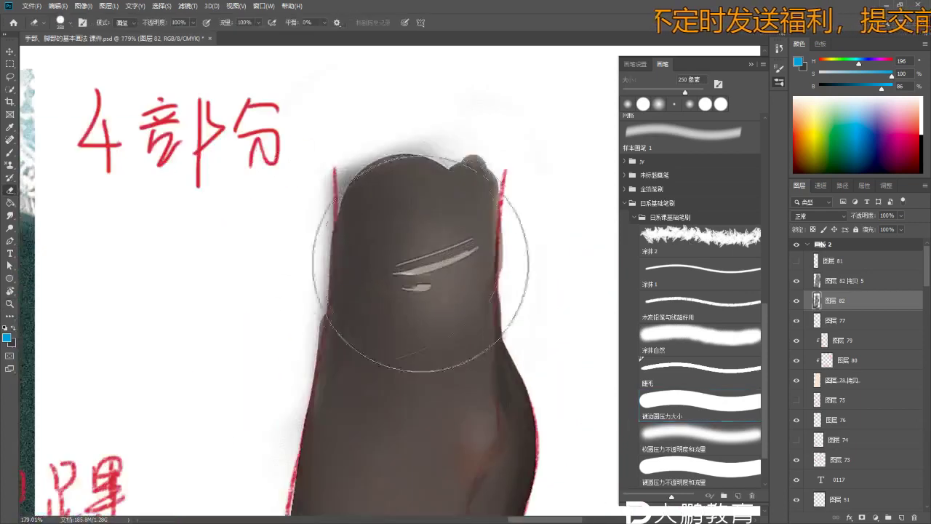
pyautogui.press('[')
pyautogui.press('[')
pyautogui.click(840, 281)
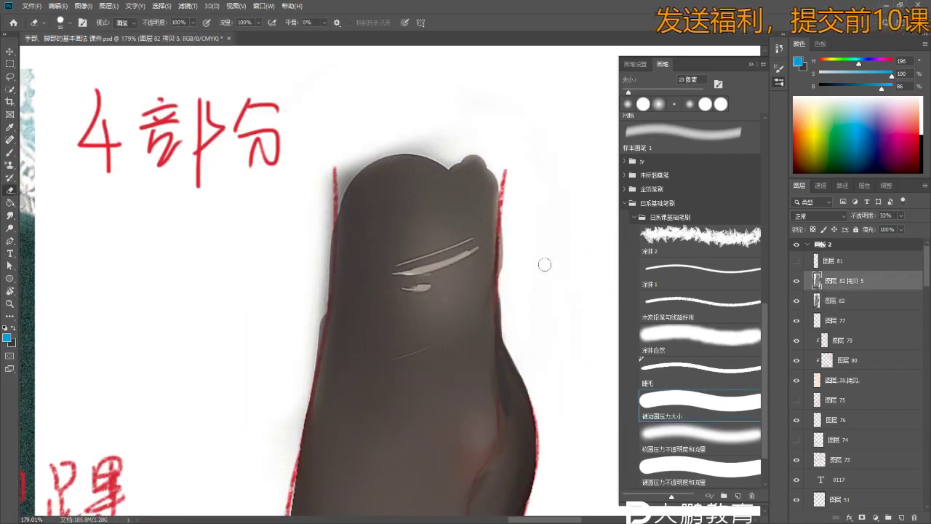
pyautogui.scroll(1, 459, 264)
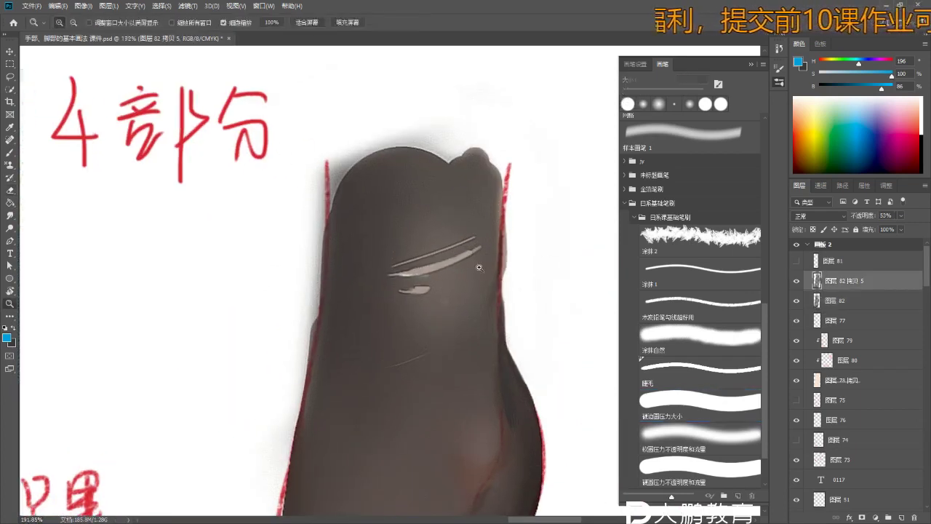
pyautogui.scroll(12, 416, 270)
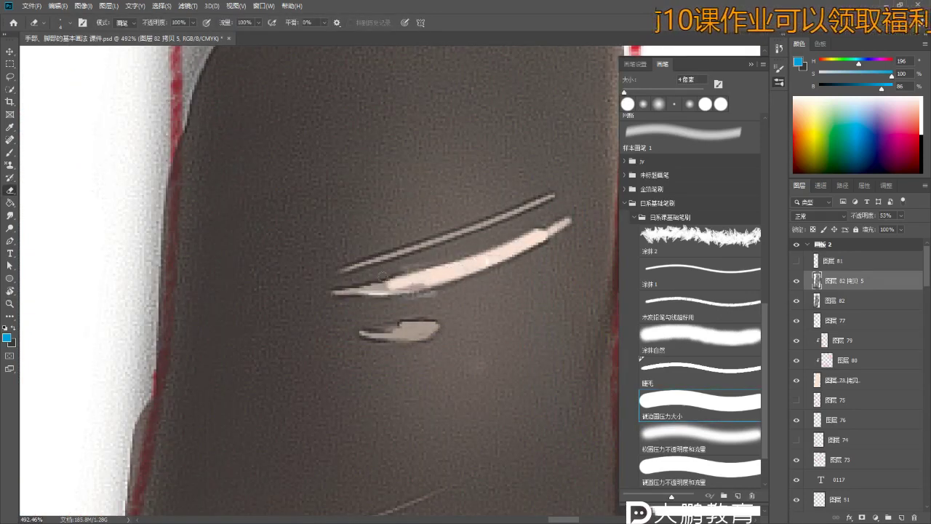
pyautogui.moveTo(395, 279); pyautogui.dragTo(428, 284)
pyautogui.moveTo(364, 334); pyautogui.dragTo(422, 328)
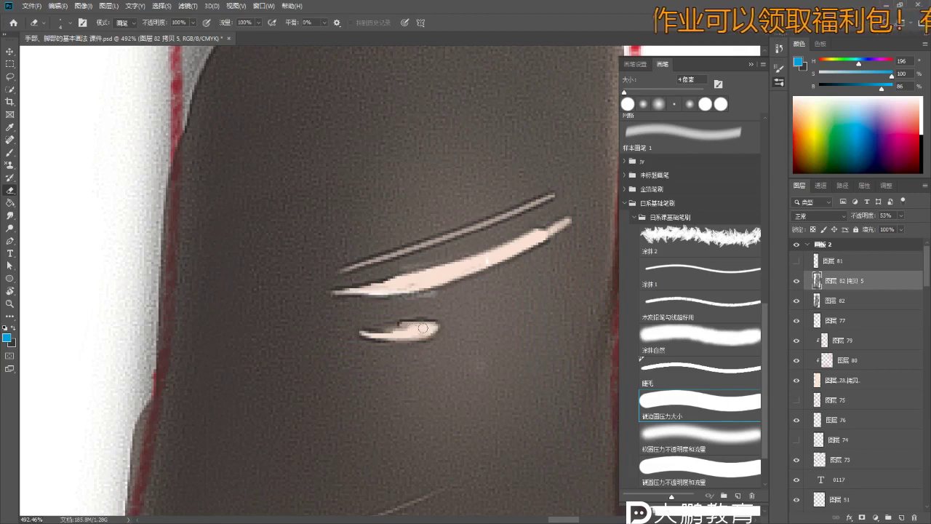
pyautogui.hotkey('ctrl', 'z')
pyautogui.hotkey('ctrl', 'z')
pyautogui.hotkey('ctrl', 'z')
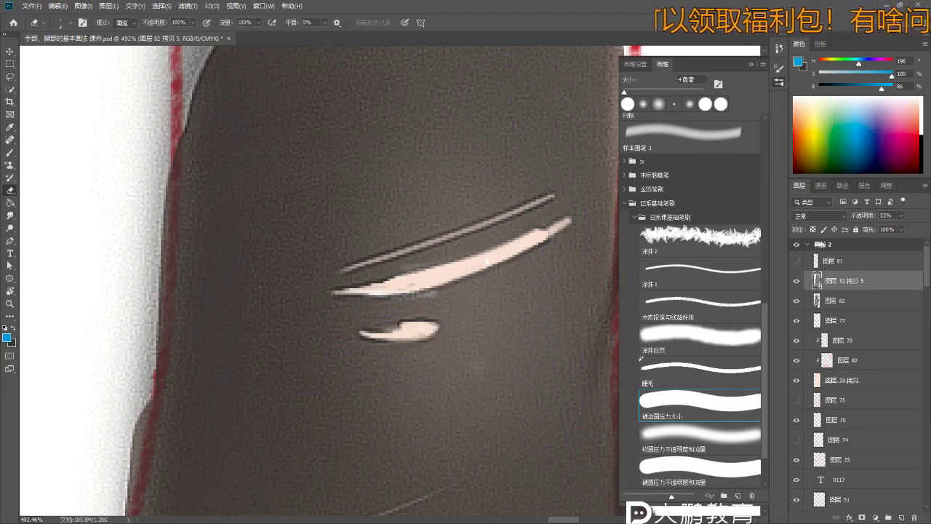
pyautogui.press('z')
pyautogui.scroll(-10, 403, 277)
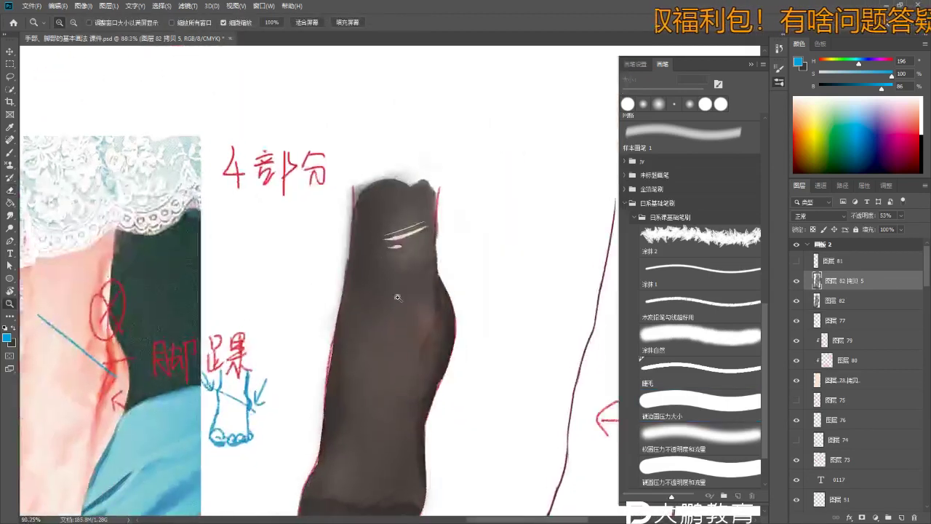
# - Group both stocking layers as 组 7, duplicate and hide the backup, and merge the group
pyautogui.scroll(2, 440, 211)
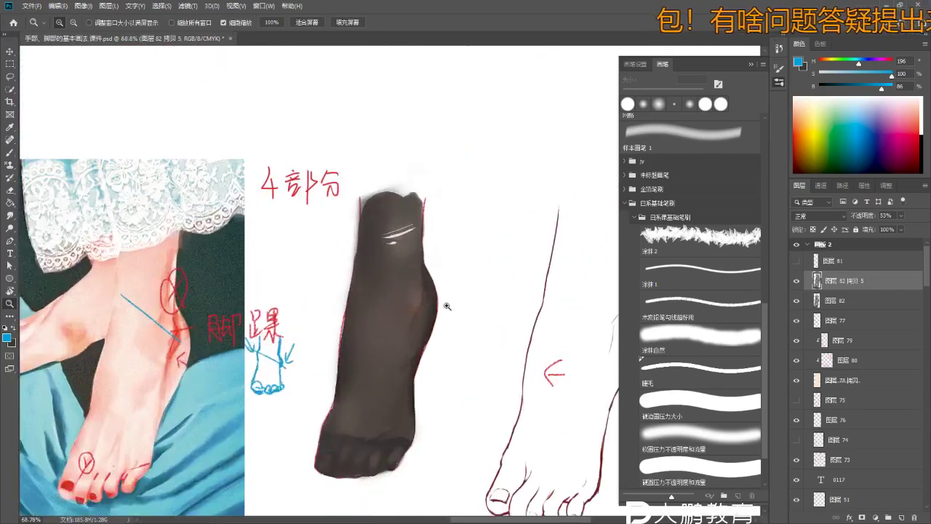
pyautogui.press('b')
pyautogui.keyDown('shift'); pyautogui.click(845, 302); pyautogui.keyUp('shift')
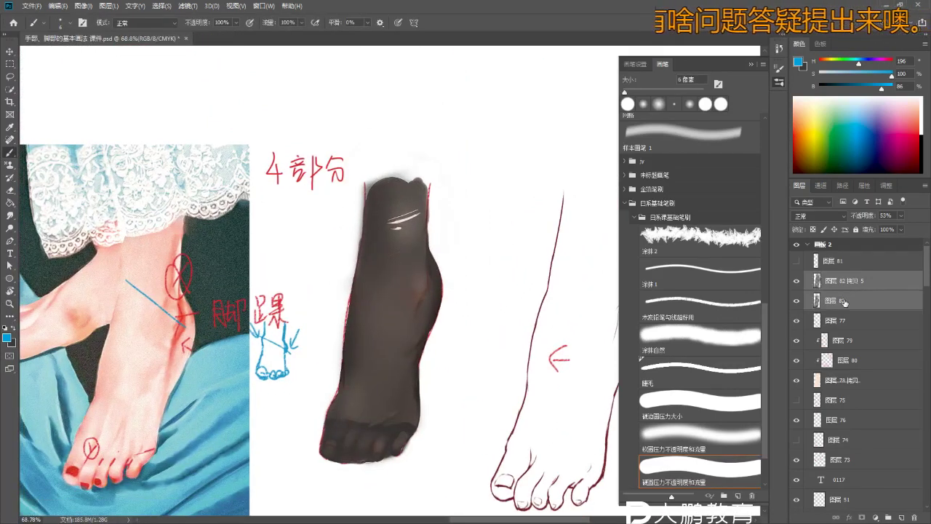
pyautogui.hotkey('ctrl', 'g')
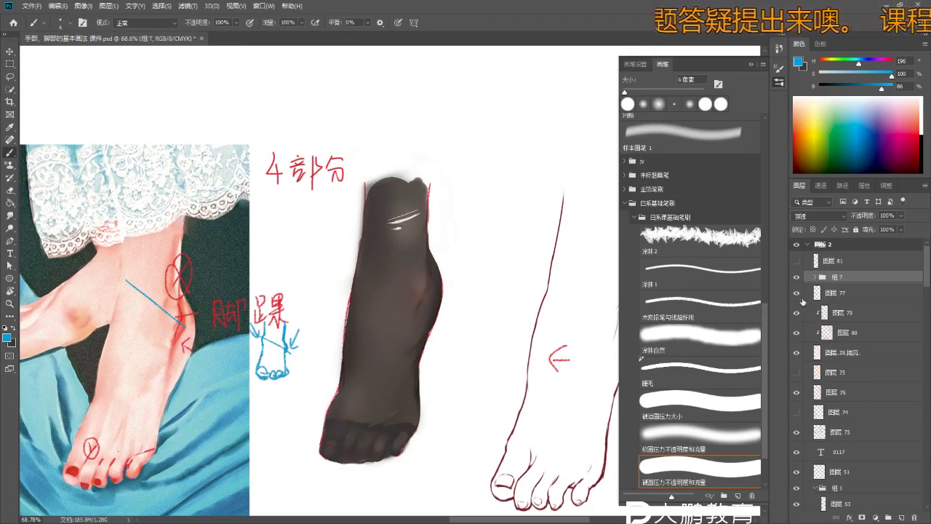
pyautogui.hotkey('ctrl', 'j')
pyautogui.click(797, 290)
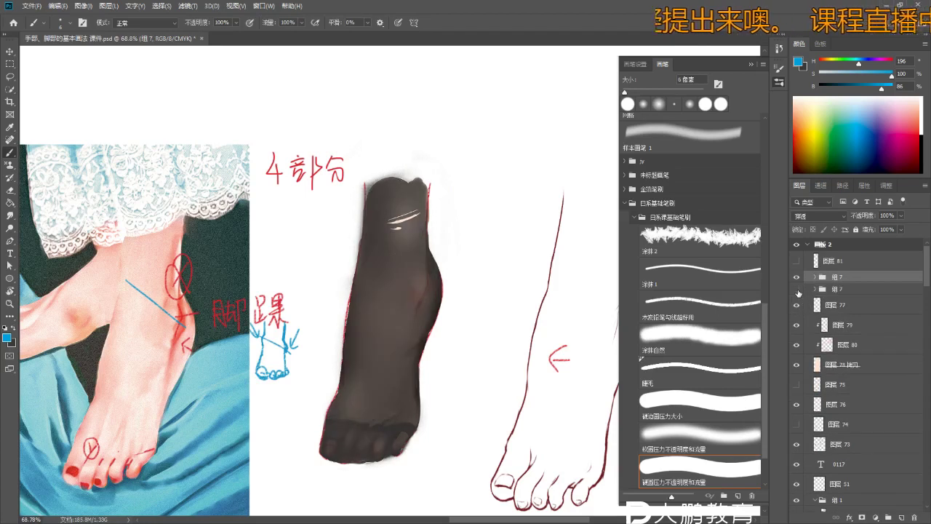
pyautogui.rightClick(857, 277)
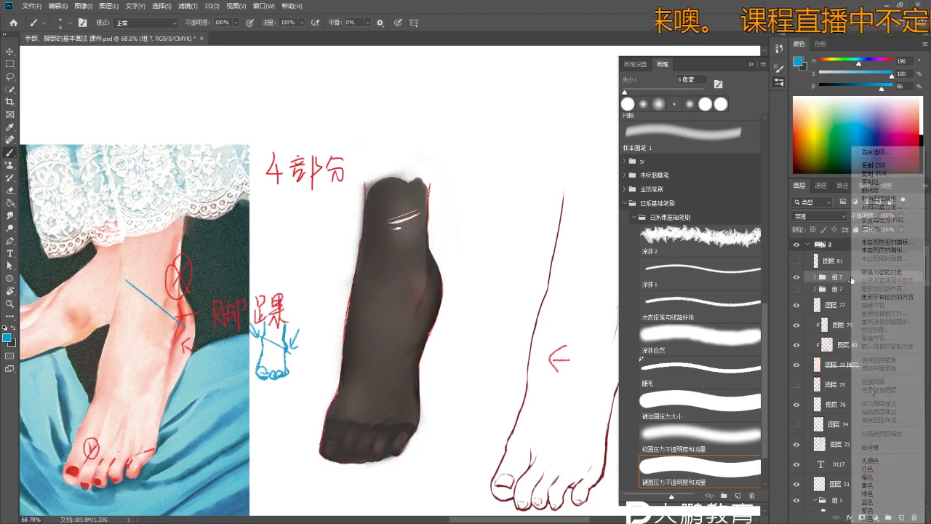
pyautogui.click(879, 448)
# - Raise the foot's Hue/Saturation lightness to +90, then try the Screen blend mode
pyautogui.hotkey('ctrl', 'u')
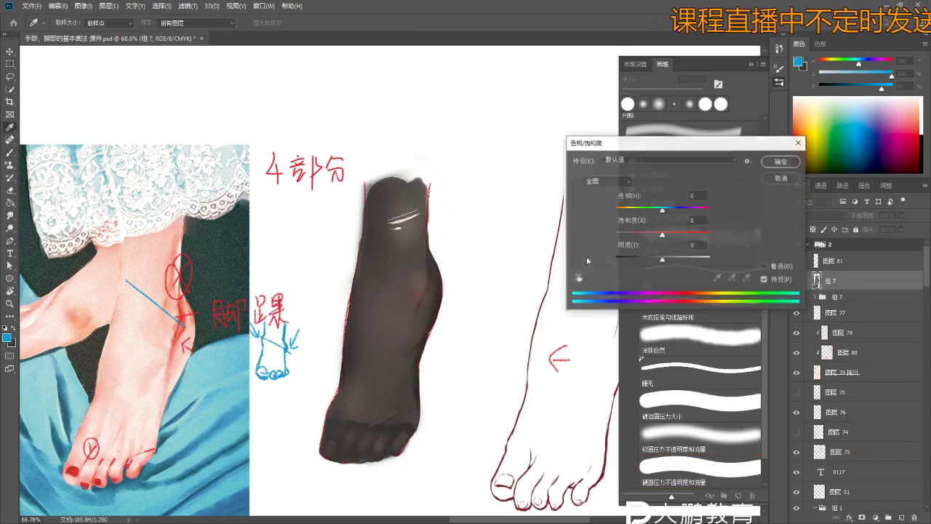
pyautogui.moveTo(661, 260)
pyautogui.mouseDown()
pyautogui.moveTo(718, 264)
pyautogui.moveTo(695, 262)
pyautogui.moveTo(703, 263)
pyautogui.mouseUp()
pyautogui.click(780, 161)
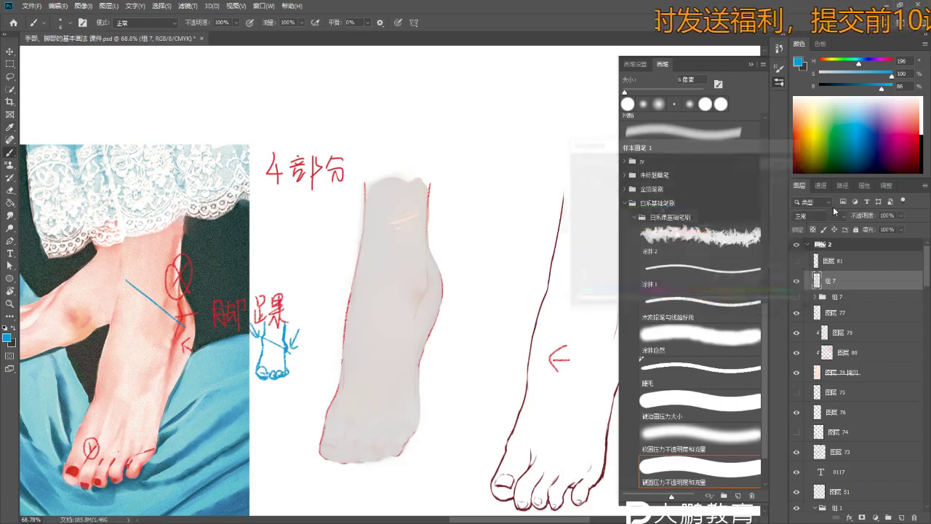
pyautogui.press('b')
pyautogui.click(818, 216)
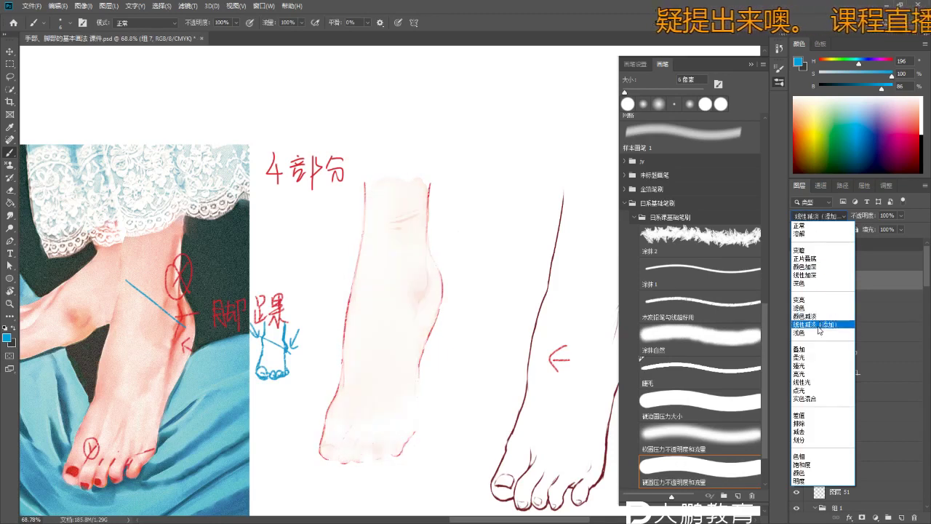
pyautogui.click(816, 309)
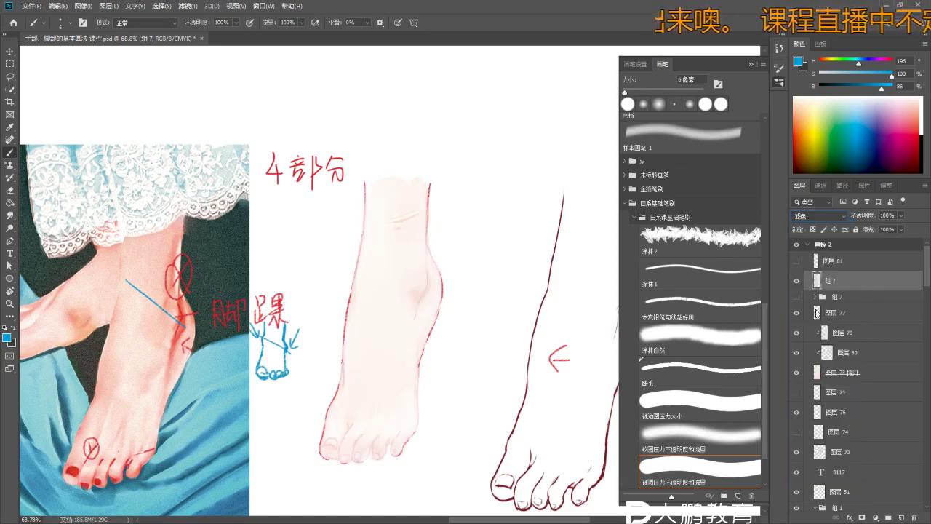
# - Return the foot to Normal blending and compare it with and without the reapplied adjustment
pyautogui.hotkey('ctrl', 'u')
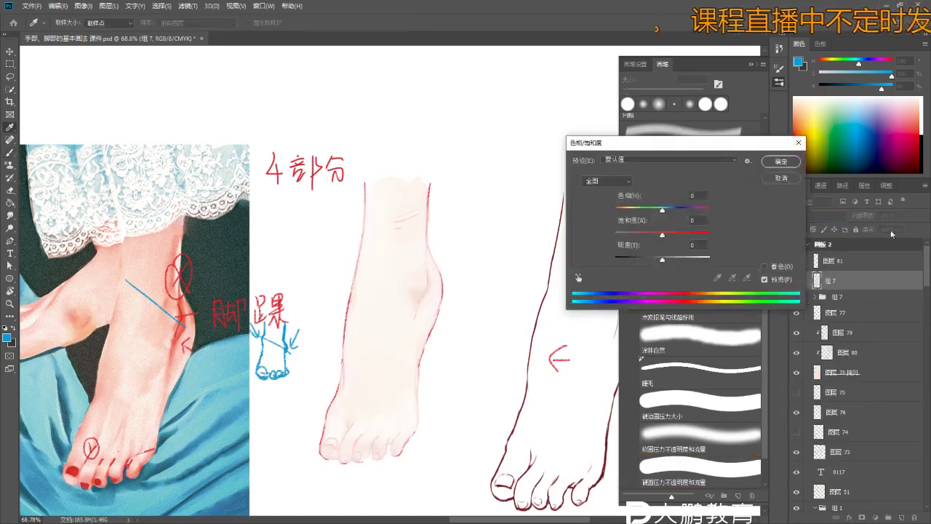
pyautogui.click(791, 176)
pyautogui.click(848, 216)
pyautogui.click(821, 228)
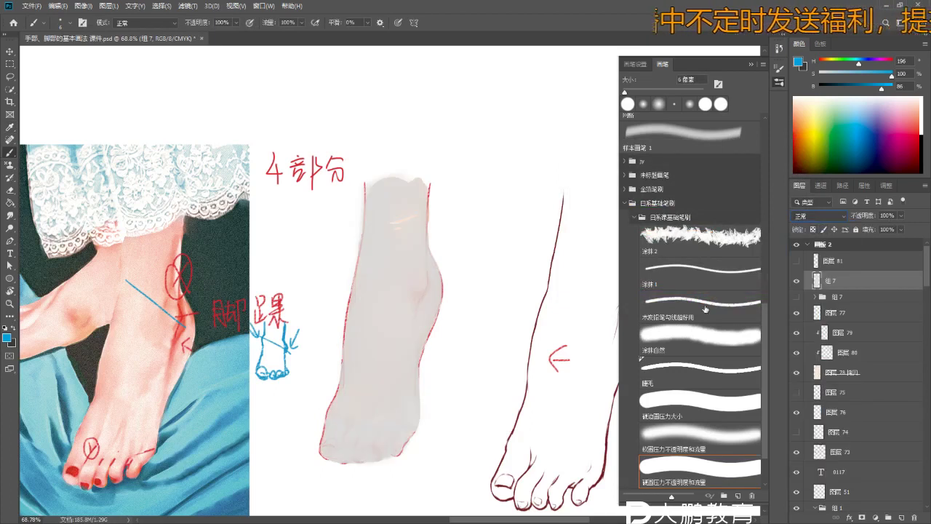
pyautogui.hotkey('ctrl', 'u')
pyautogui.press('Return')
pyautogui.hotkey('ctrl', 'z')
pyautogui.hotkey('ctrl', 'shift', 'z')
pyautogui.hotkey('ctrl', 'z')
pyautogui.click(823, 216)
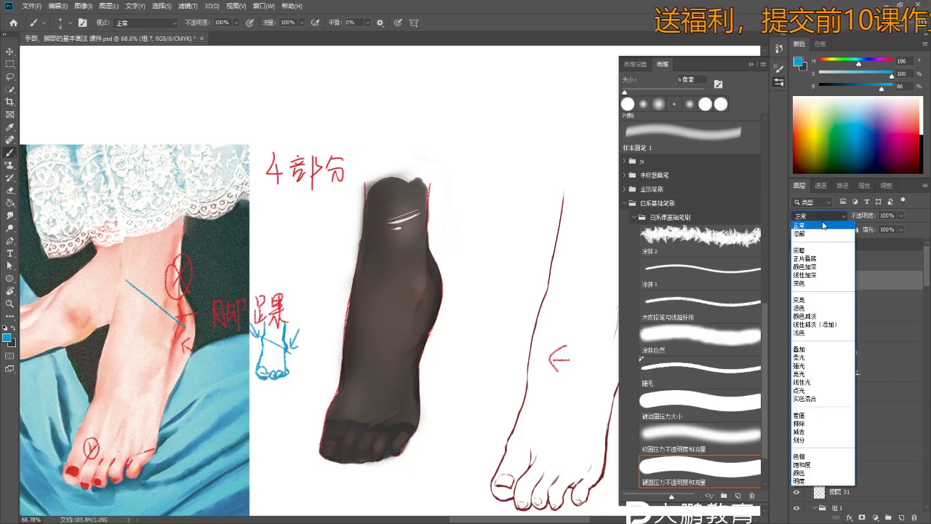
pyautogui.click(823, 224)
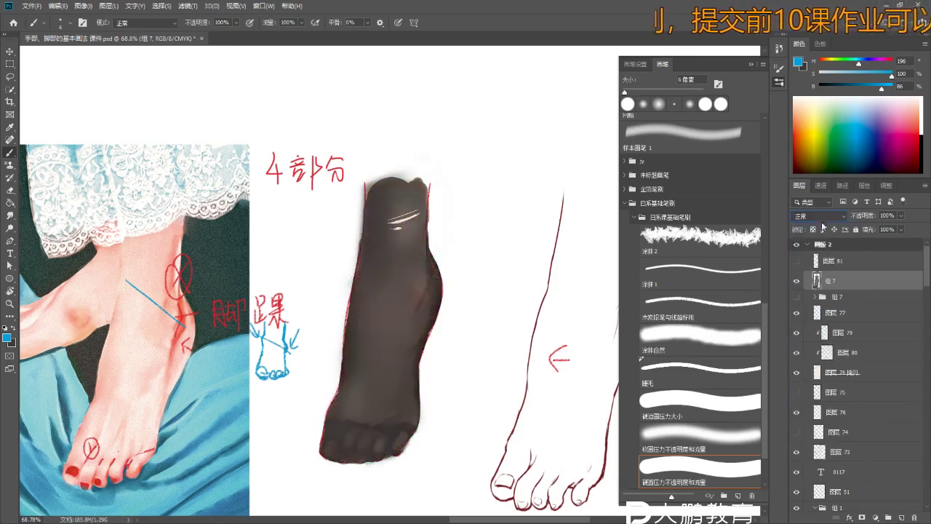
# - Set Hue/Saturation lightness to +100 to whiten the foot, then adjust its opacity
pyautogui.hotkey('ctrl', 'u')
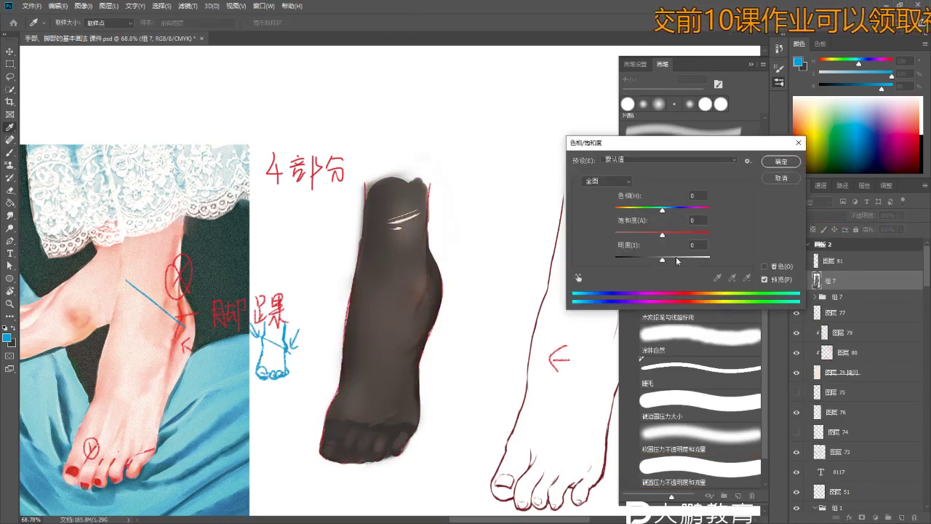
pyautogui.moveTo(676, 259); pyautogui.dragTo(753, 258)
pyautogui.click(781, 161)
pyautogui.press('b')
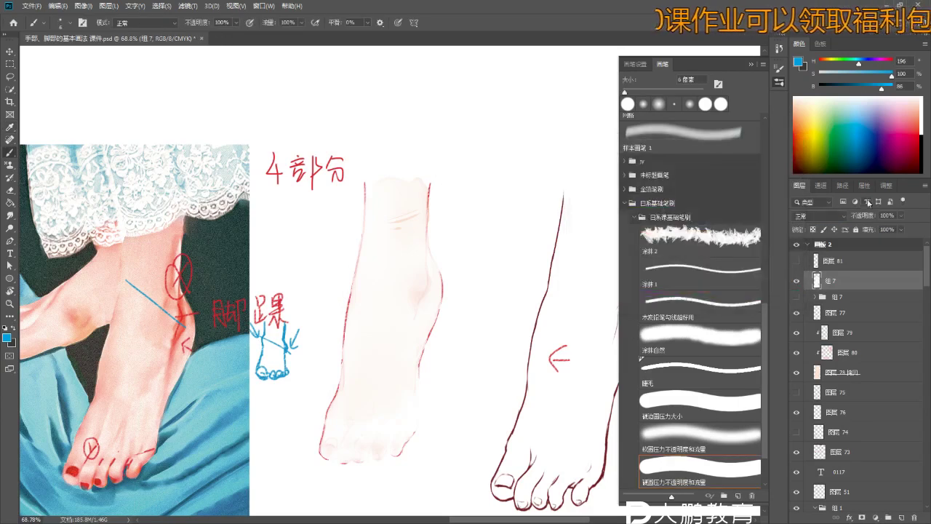
pyautogui.click(902, 216)
pyautogui.moveTo(906, 228)
pyautogui.mouseDown()
pyautogui.moveTo(880, 229)
pyautogui.moveTo(908, 227)
pyautogui.mouseUp()
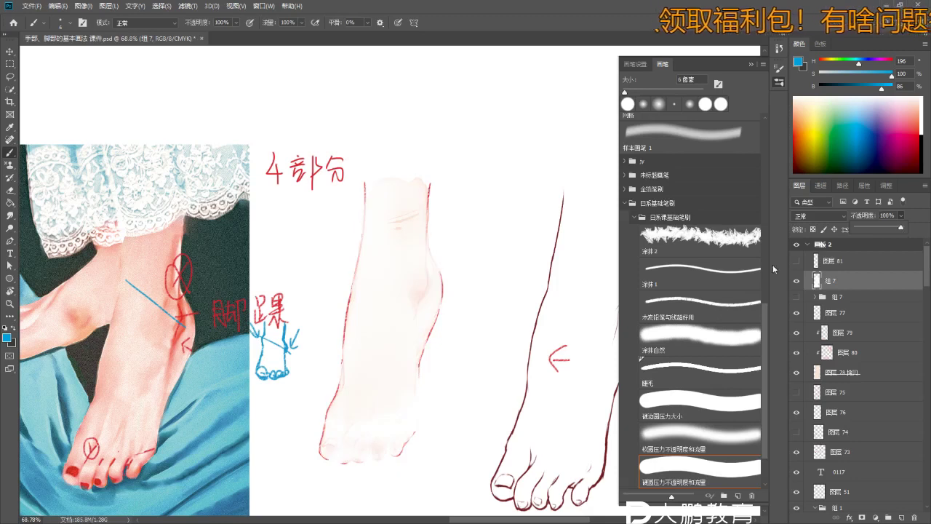
# - Toggle the pale foot group's visibility several times to compare, leaving it shown
pyautogui.scroll(-2, 362, 327)
pyautogui.click(798, 298)
pyautogui.click(798, 297)
pyautogui.click(798, 298)
pyautogui.click(799, 298)
pyautogui.click(799, 298)
pyautogui.click(799, 298)
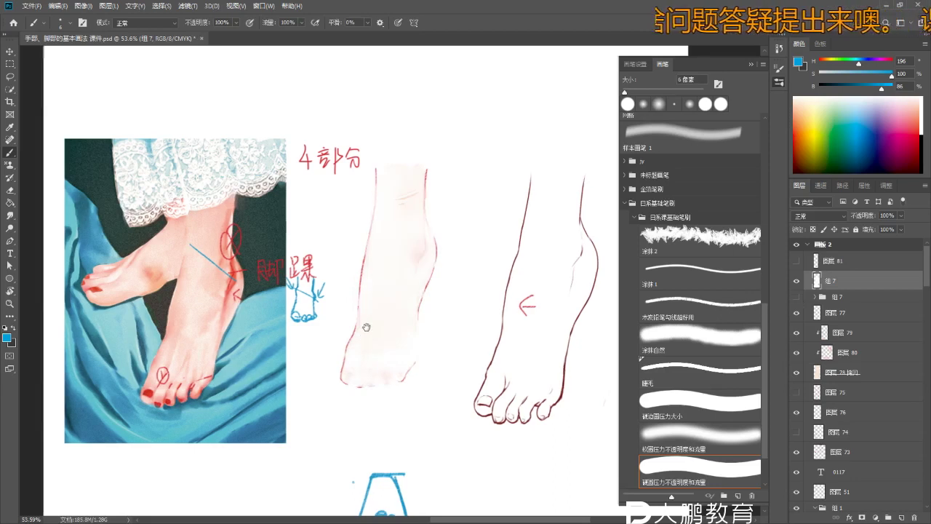
# - Select all the foot's layers and group them with Ctrl+G
pyautogui.scroll(-1, 799, 302)
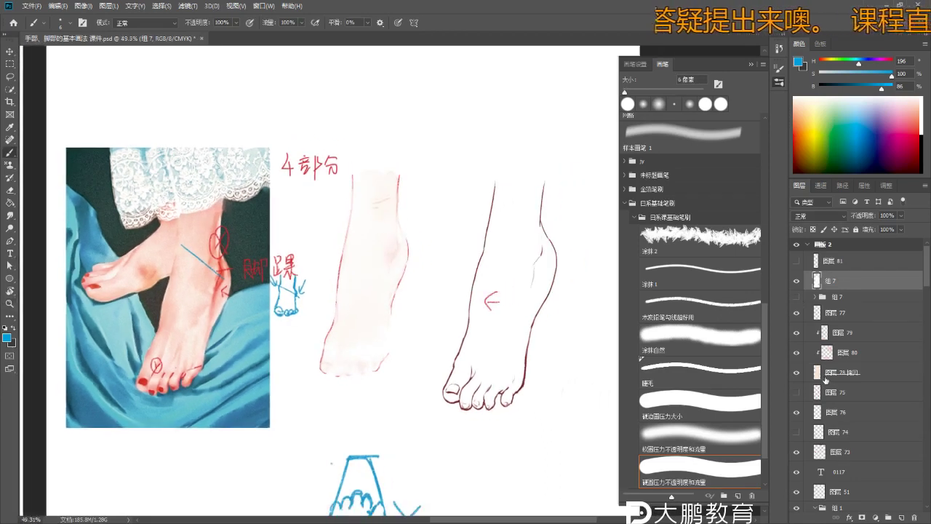
pyautogui.keyDown('shift'); pyautogui.click(828, 377); pyautogui.keyUp('shift')
pyautogui.hotkey('ctrl', 'g')
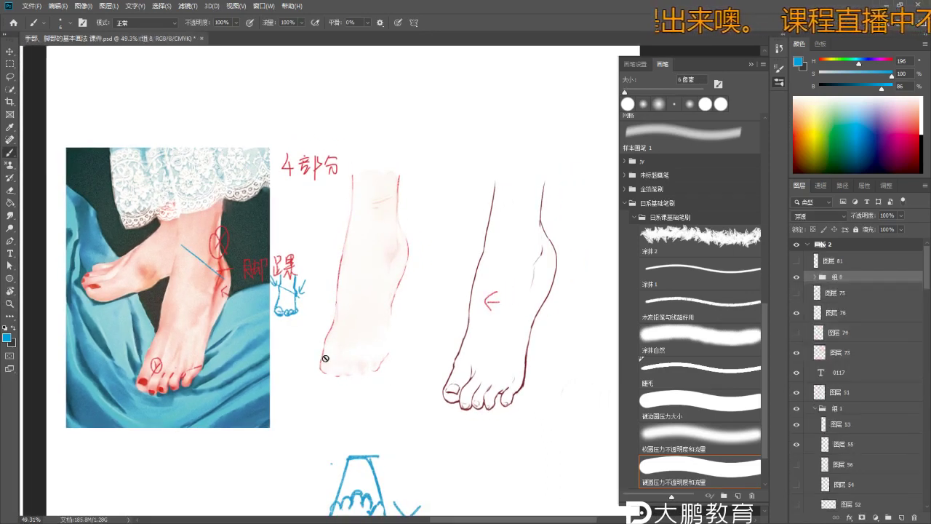
pyautogui.scroll(-3, 328, 328)
pyautogui.scroll(-4, 327, 305)
pyautogui.hotkey('ctrl', 't')
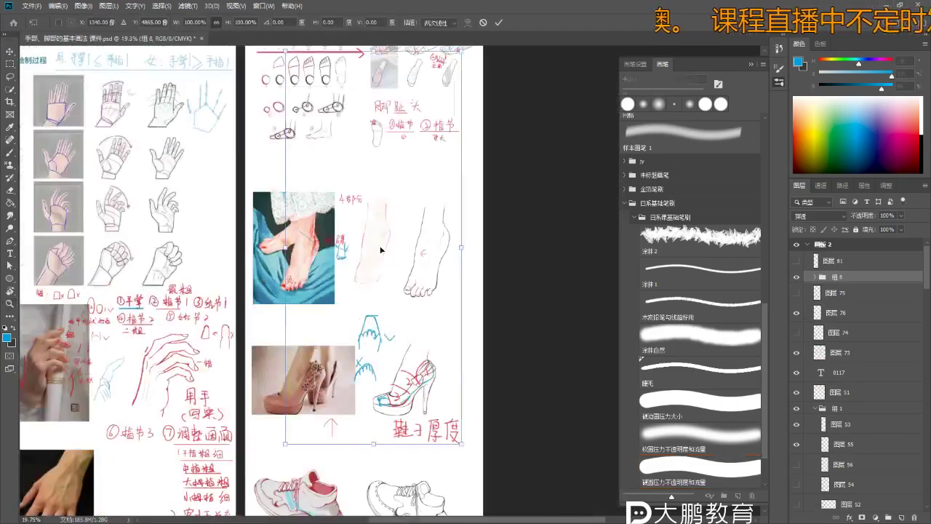
pyautogui.press('Return')
pyautogui.press('b')
# - Add a new empty layer below the foot group and choose a pale tan colour
pyautogui.scroll(2, 367, 206)
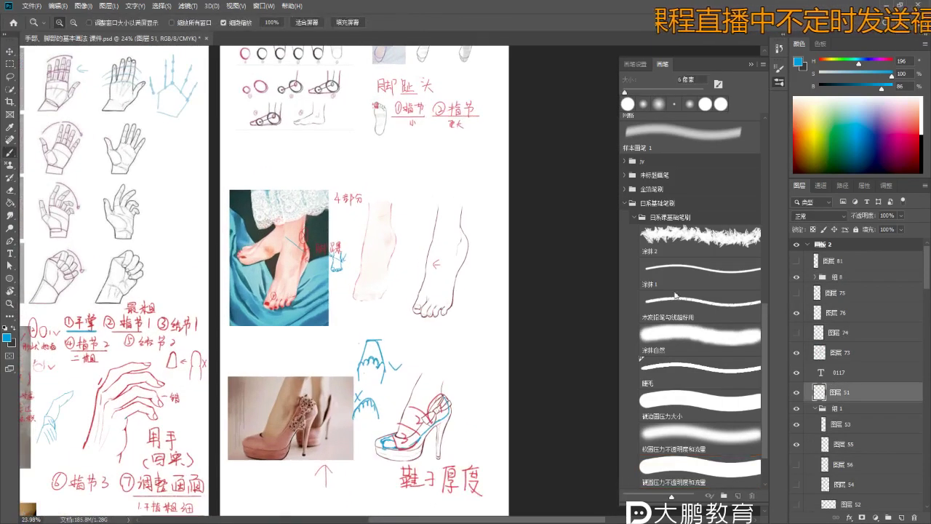
pyautogui.hotkey('alt', '[')
pyautogui.click(900, 517)
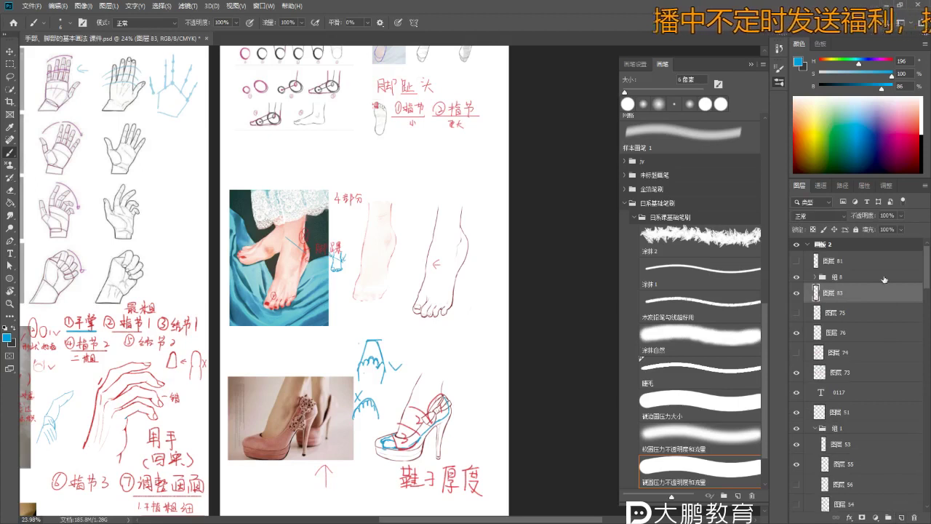
pyautogui.click(796, 133)
pyautogui.press(']')
pyautogui.press(']')
pyautogui.press(']')
pyautogui.press(']')
pyautogui.press(']')
pyautogui.press(']')
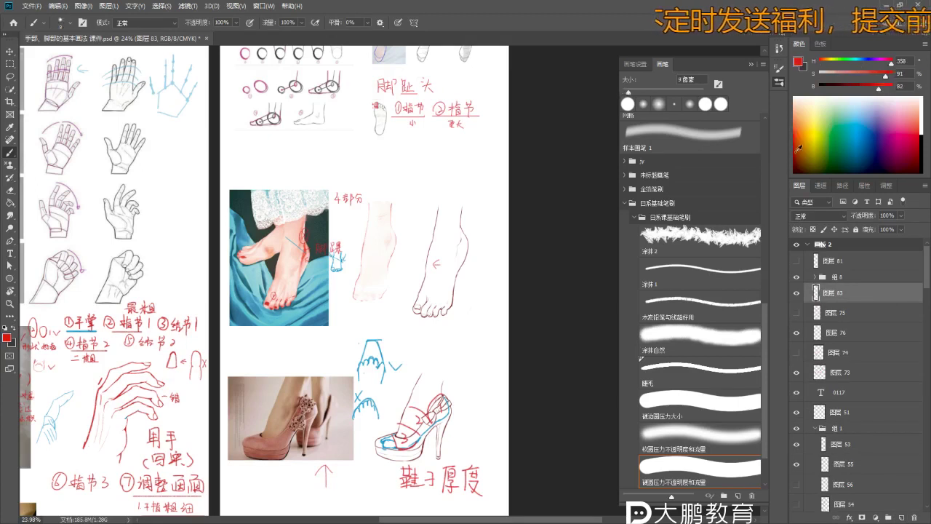
pyautogui.click(808, 157)
pyautogui.moveTo(855, 74); pyautogui.dragTo(841, 74)
pyautogui.moveTo(857, 85); pyautogui.dragTo(870, 85)
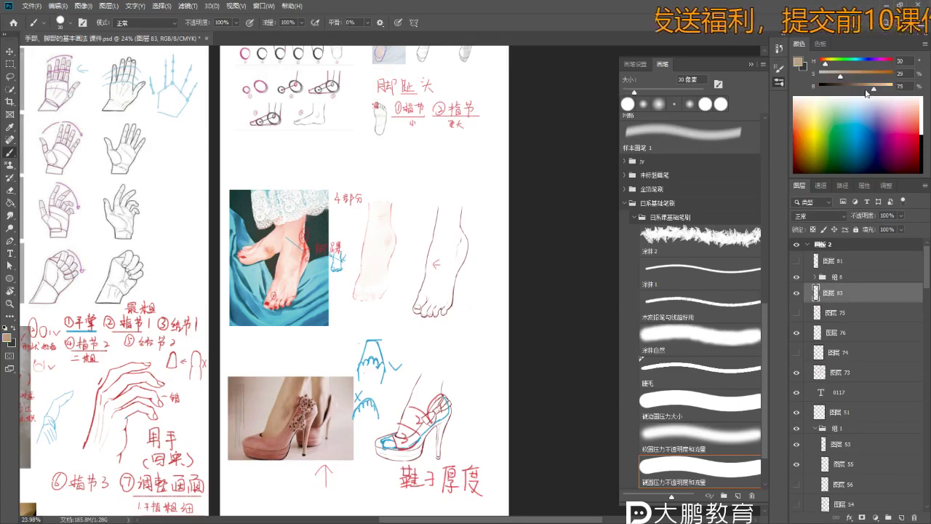
# - With a 400 px brush, paint broad tan strokes behind the foot
pyautogui.press(']')
pyautogui.press(']')
pyautogui.press(']')
pyautogui.press(']')
pyautogui.press(']')
pyautogui.press(']')
pyautogui.press(']')
pyautogui.press(']')
pyautogui.press(']')
pyautogui.press(']')
pyautogui.press(']')
pyautogui.press(']')
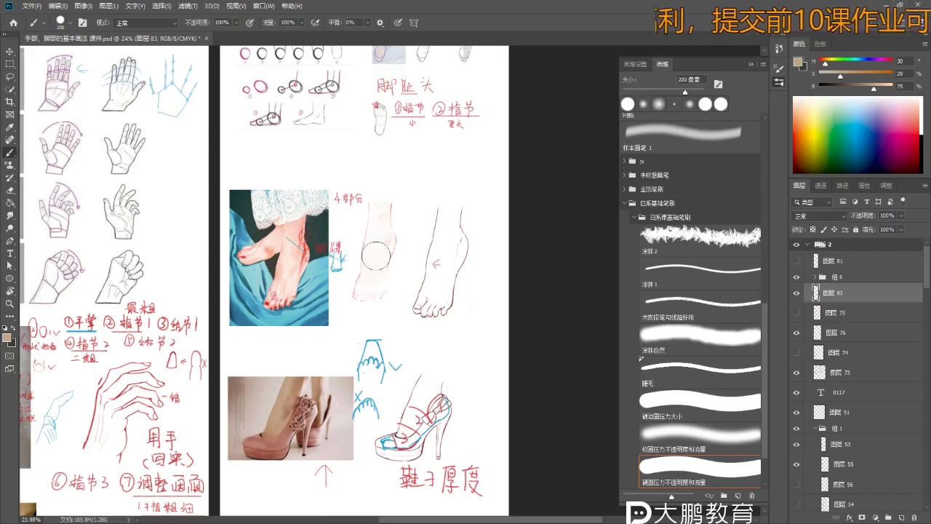
pyautogui.press(']')
pyautogui.press(']')
pyautogui.moveTo(384, 190)
pyautogui.mouseDown()
pyautogui.moveTo(371, 306)
pyautogui.moveTo(378, 240)
pyautogui.mouseUp()
pyautogui.scroll(5, 369, 252)
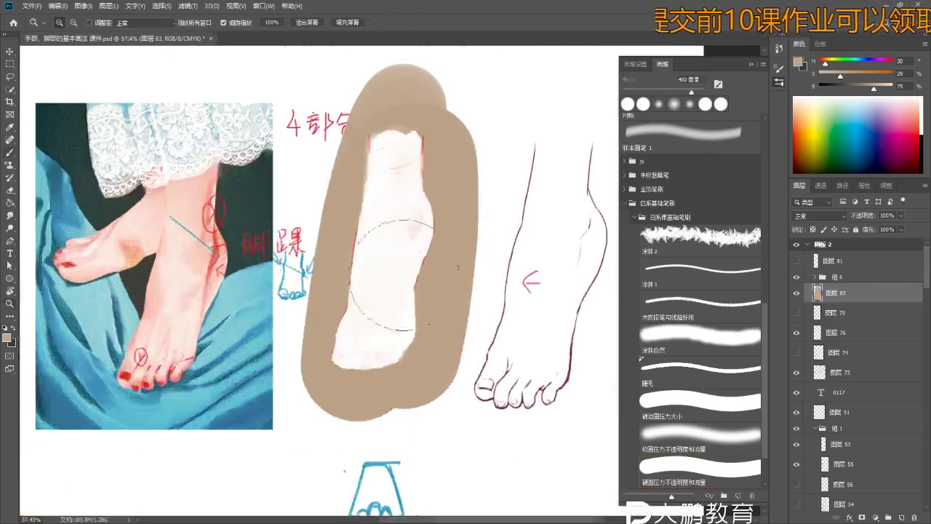
pyautogui.moveTo(379, 278); pyautogui.dragTo(369, 159)
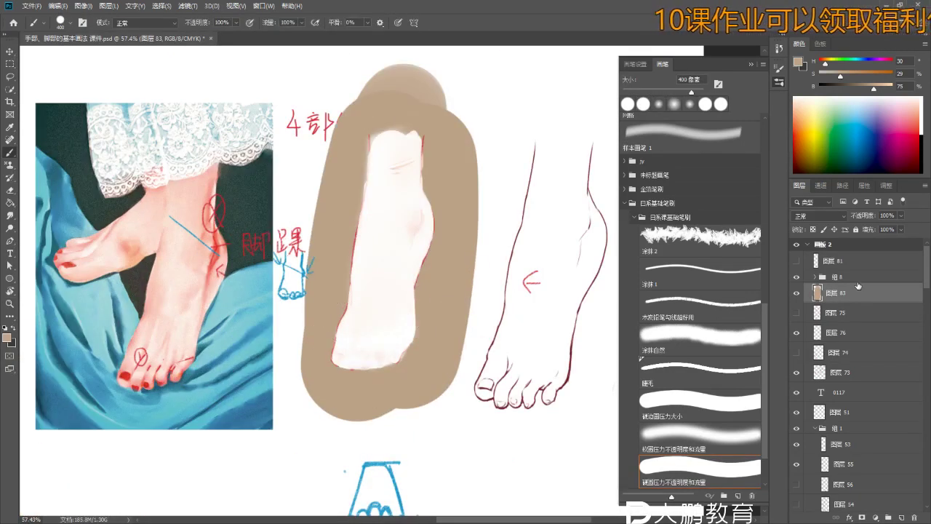
# - Expand group 组 8, compare 组 7's visibility, select 组 7, and zoom into the foot
pyautogui.click(818, 278)
pyautogui.click(815, 277)
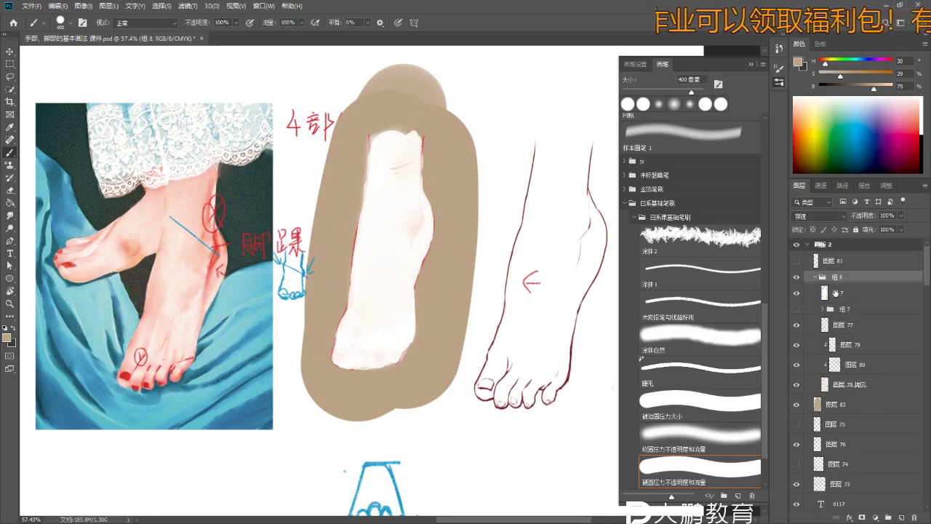
pyautogui.click(797, 294)
pyautogui.click(797, 294)
pyautogui.click(838, 294)
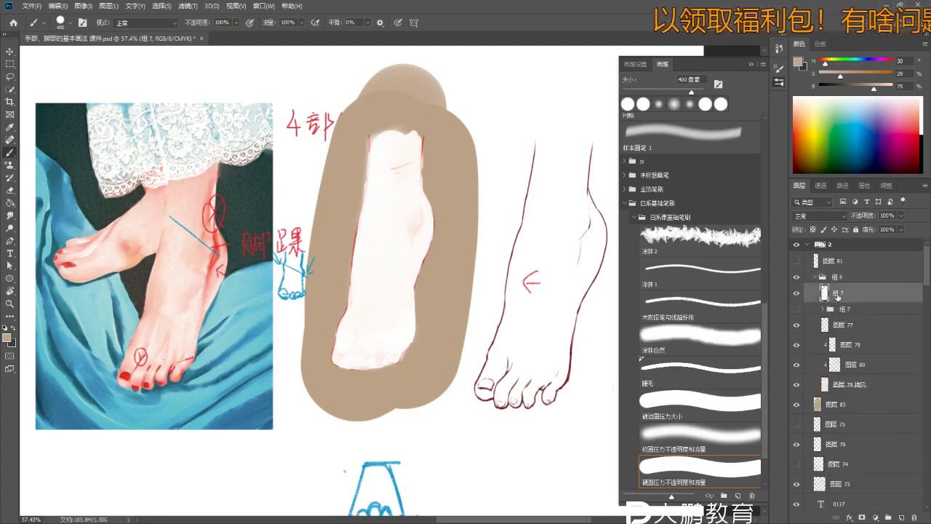
pyautogui.press('z')
pyautogui.moveTo(471, 206); pyautogui.dragTo(596, 273)
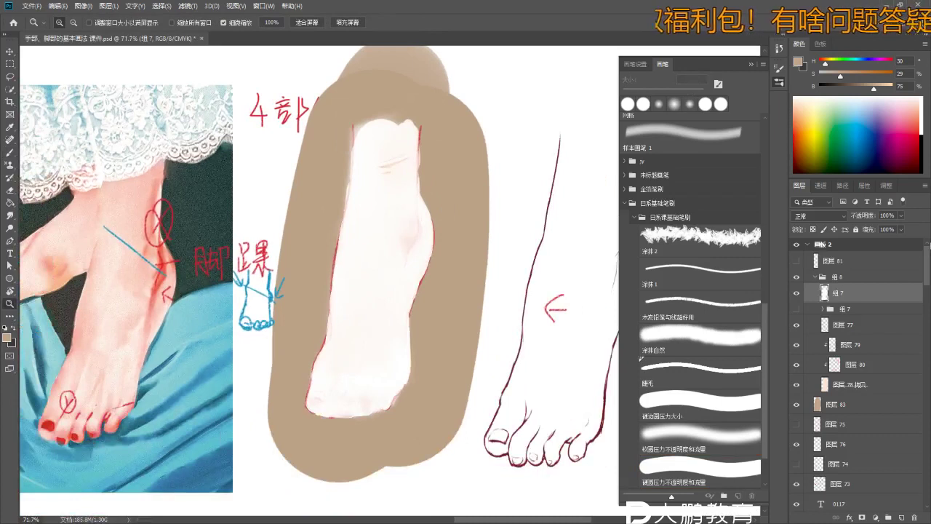
# - Set group 组 7's opacity to 91% and keep its blend mode on Normal
pyautogui.click(902, 217)
pyautogui.moveTo(887, 225); pyautogui.dragTo(897, 228)
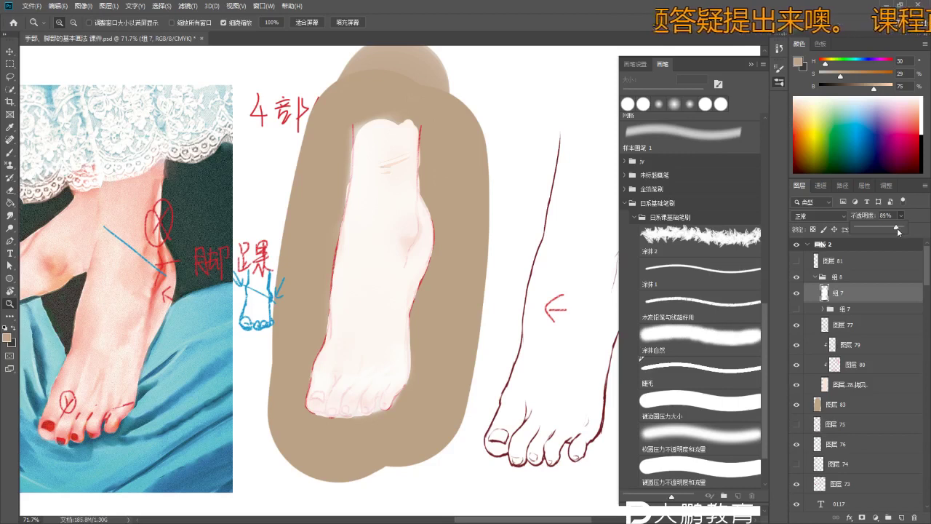
pyautogui.click(832, 218)
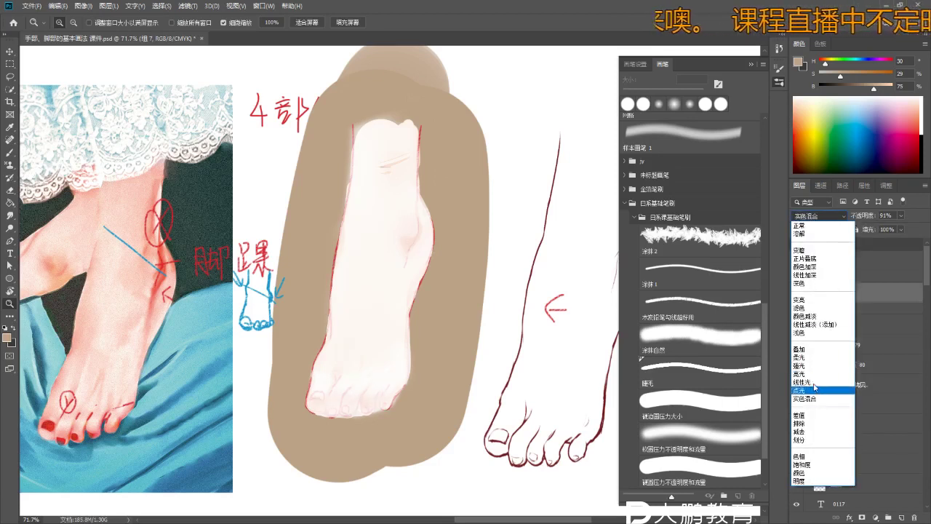
pyautogui.click(799, 226)
pyautogui.moveTo(240, 244); pyautogui.dragTo(207, 277)
pyautogui.moveTo(302, 265); pyautogui.dragTo(327, 343)
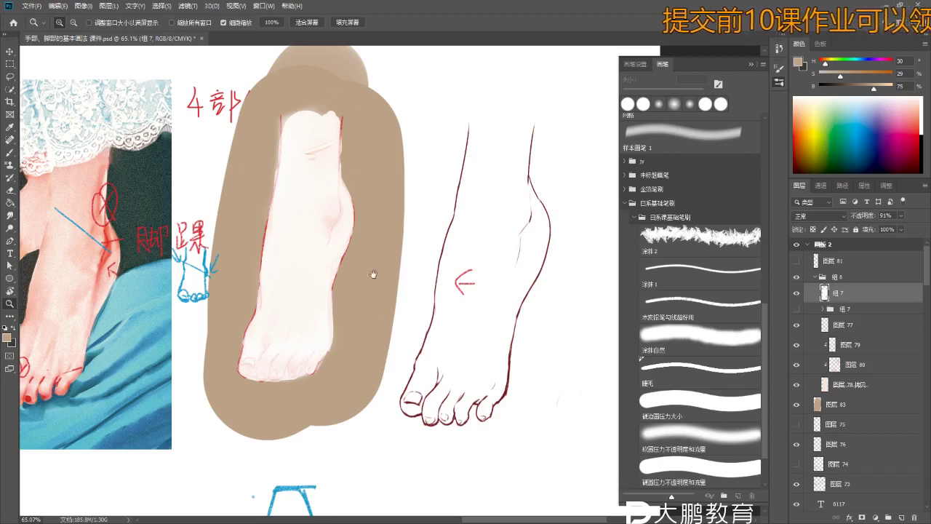
# - Zoom out to show the tan-backed foot beside the reference photo and line drawing
pyautogui.scroll(-5, 317, 270)
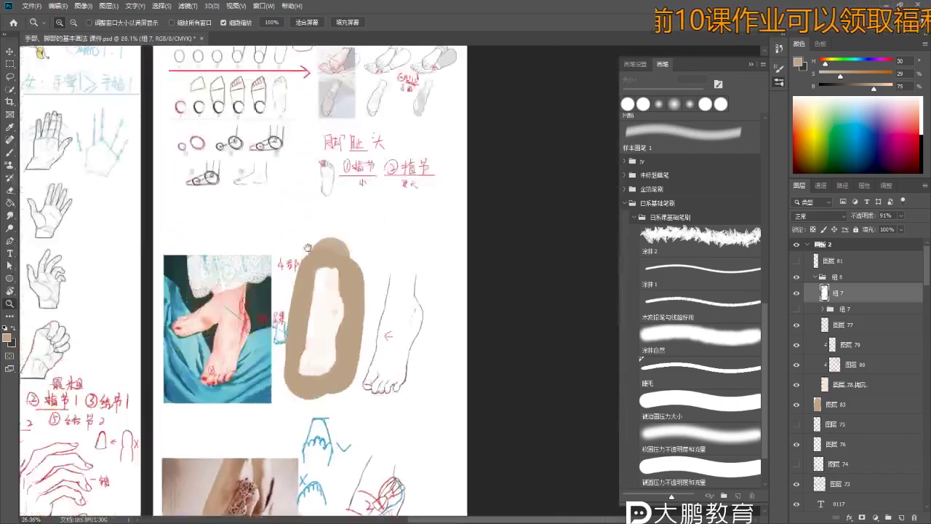
pyautogui.scroll(-5, 309, 248)
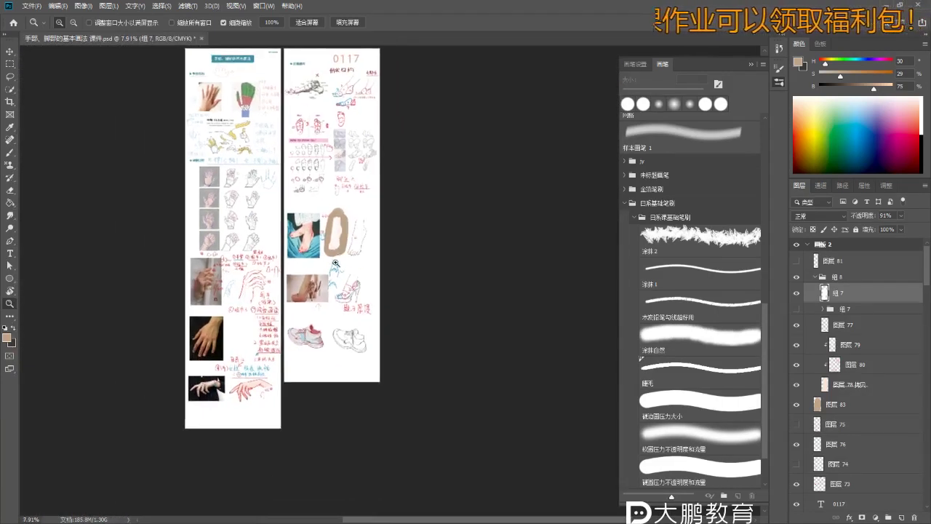
pyautogui.scroll(2, 336, 263)
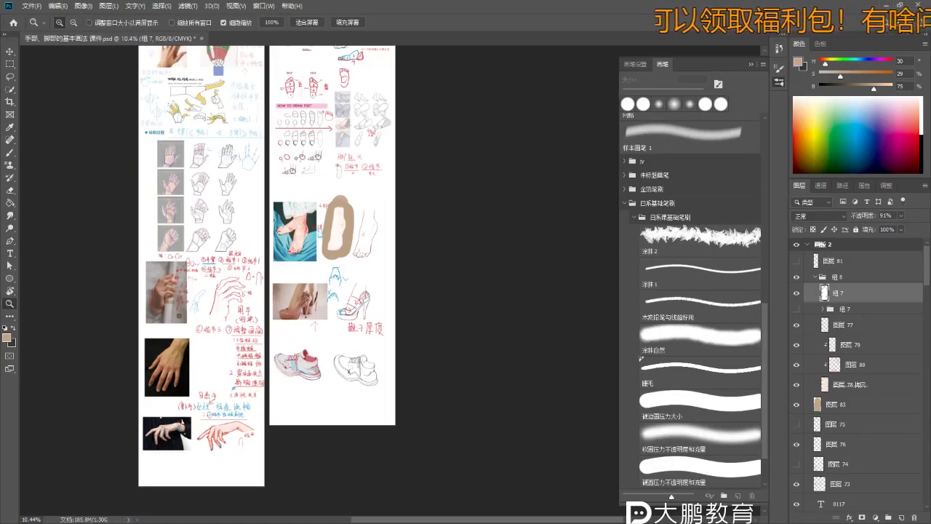